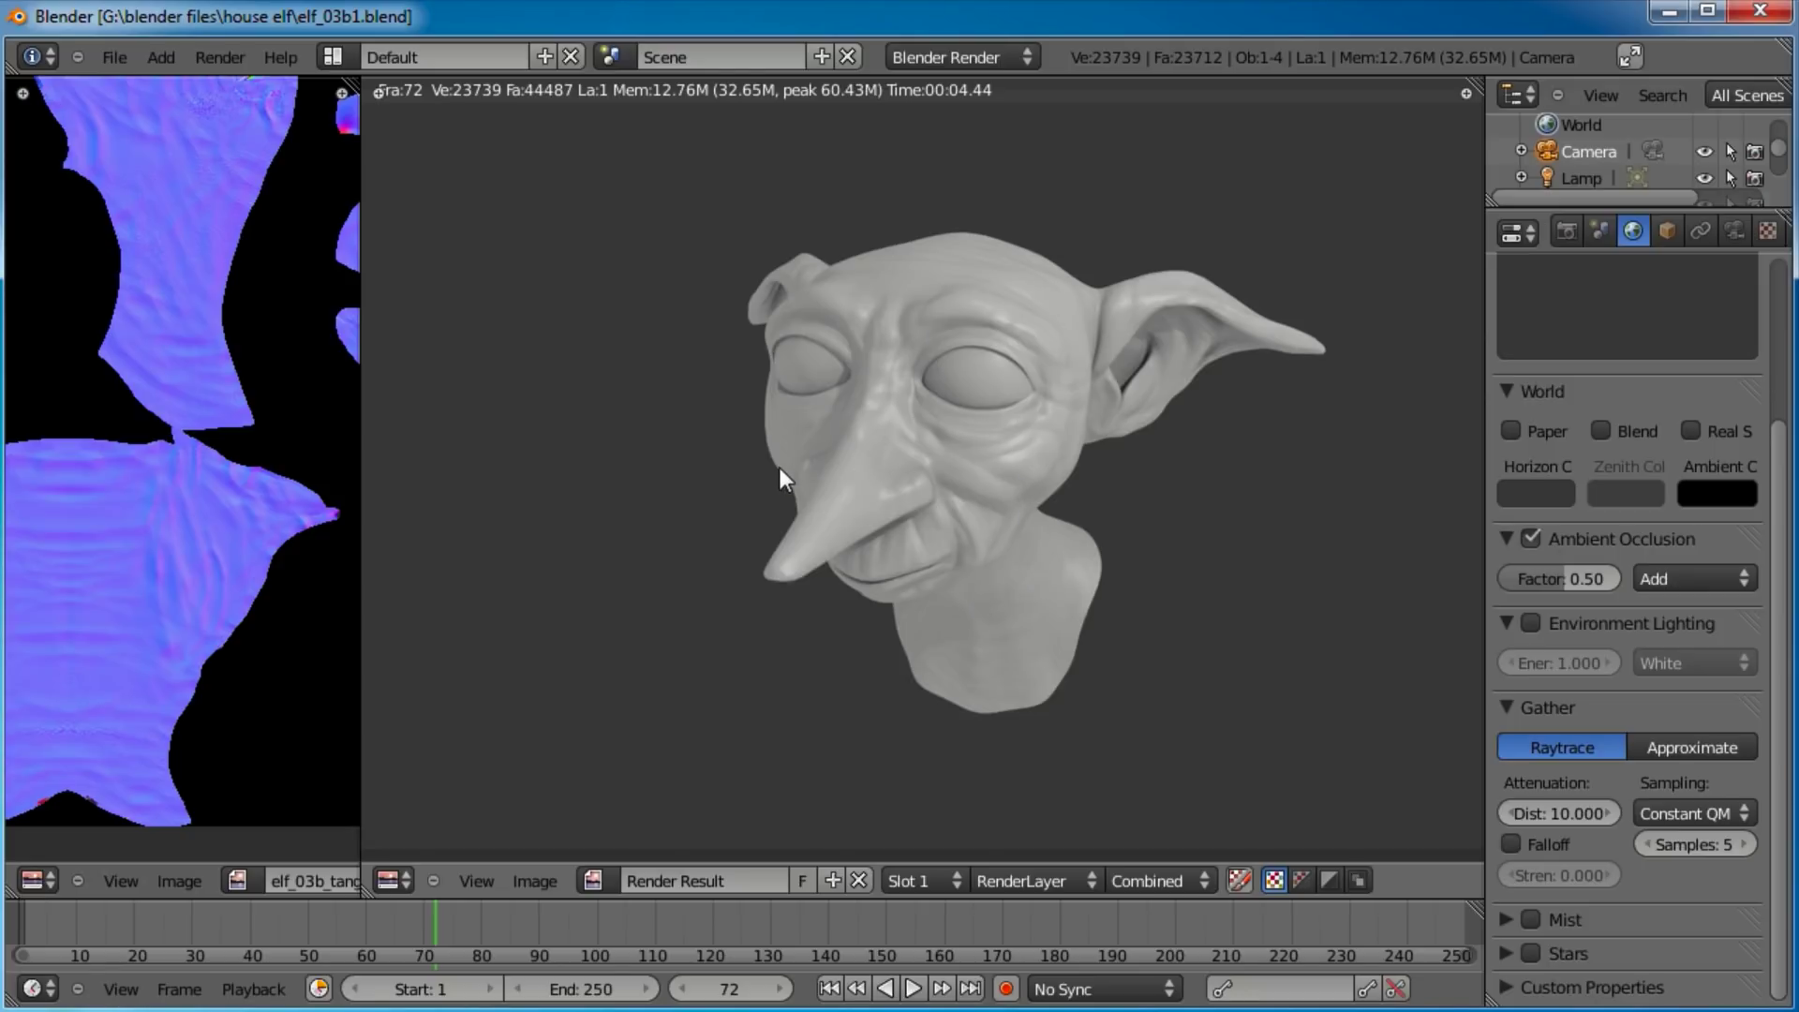
# Leave the render view and save the project as elf_03c.blend in the house elf folder.
pyautogui.press('Escape')
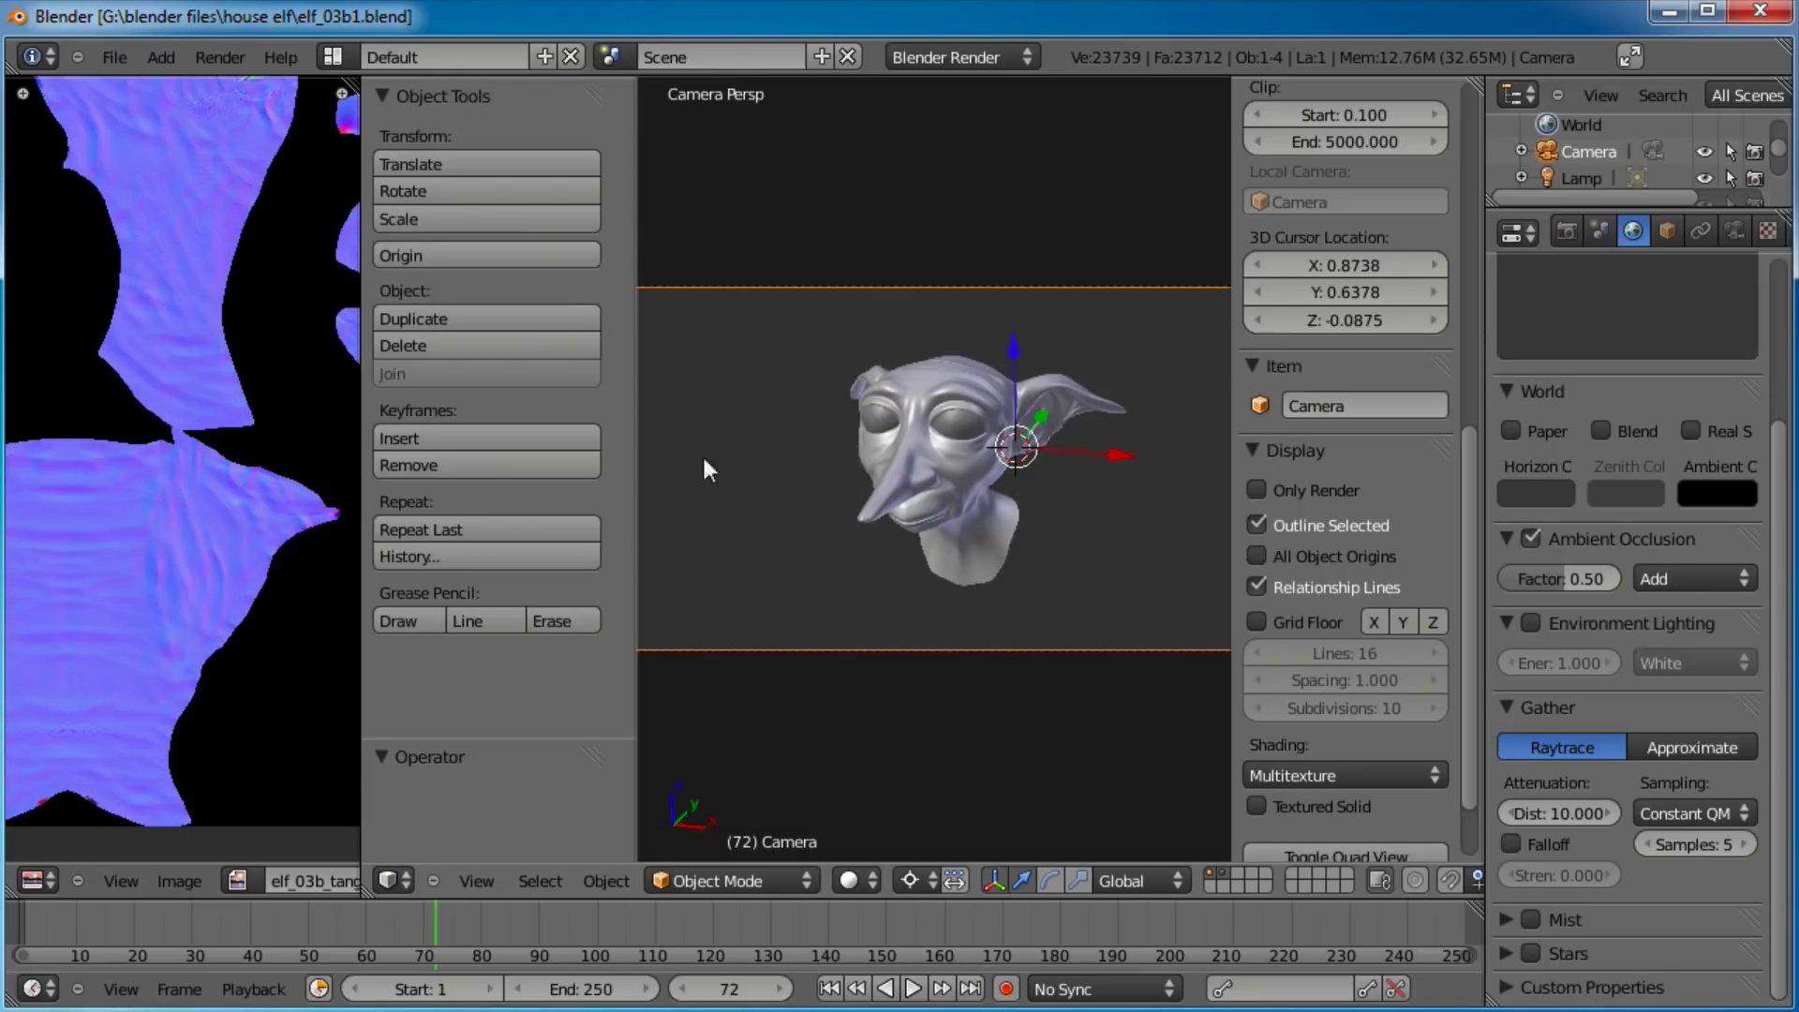
pyautogui.click(120, 58)
pyautogui.click(217, 263)
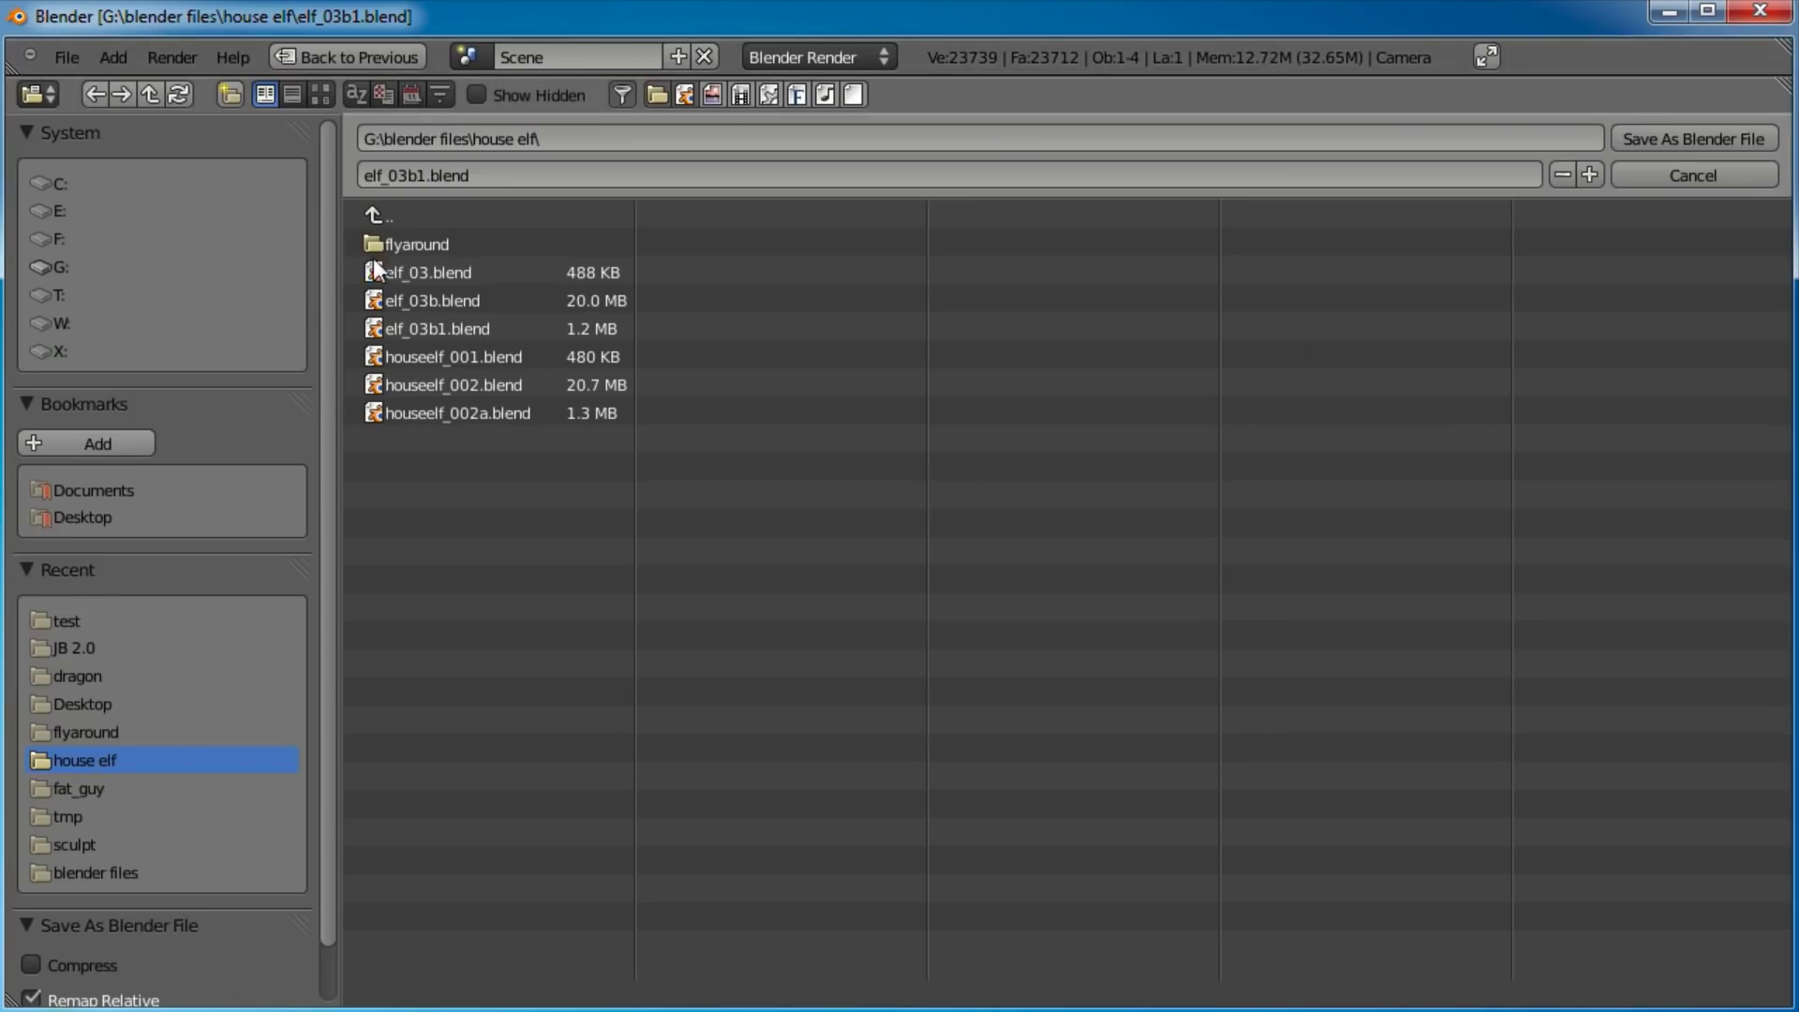
pyautogui.click(430, 175)
pyautogui.moveTo(410, 175)
pyautogui.mouseDown()
pyautogui.moveTo(429, 176)
pyautogui.moveTo(412, 176)
pyautogui.mouseUp()
pyautogui.write('c')
pyautogui.press('Return')
pyautogui.click(1722, 139)
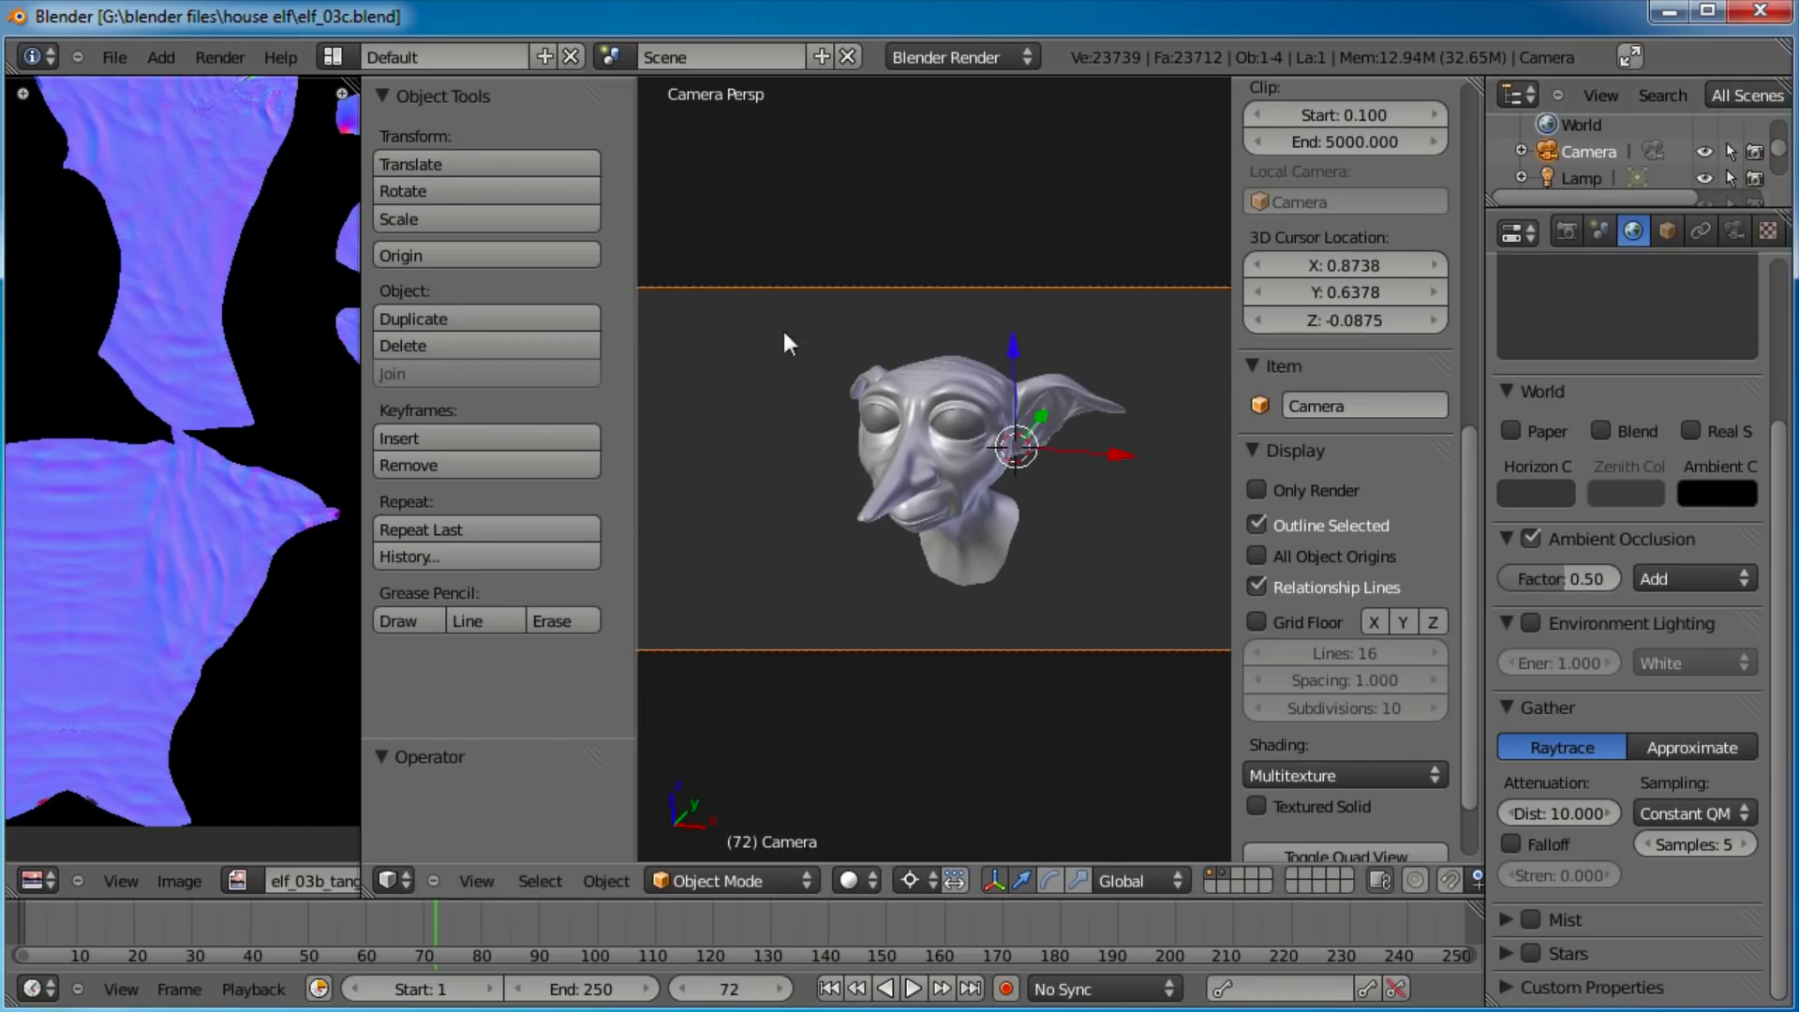
# Switch to an orthographic view and examine the elf head from the side and front.
pyautogui.scroll(1, 919, 508)
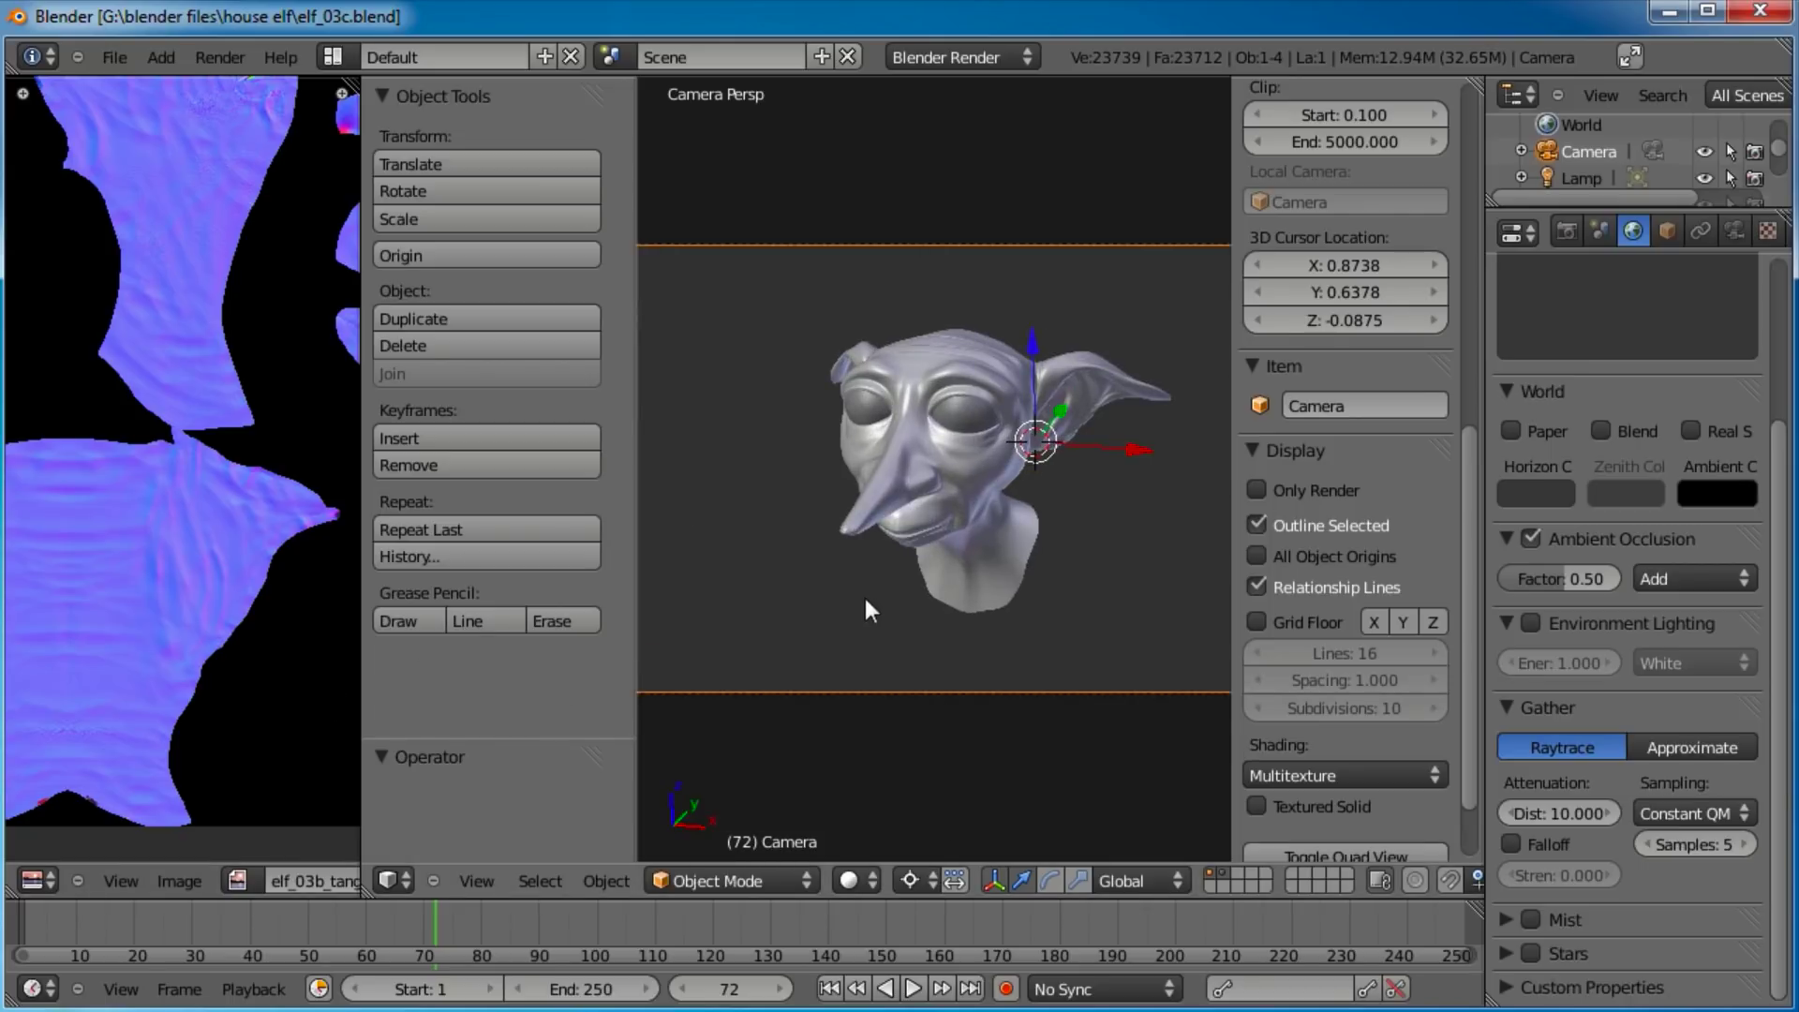
pyautogui.scroll(-3, 866, 603)
pyautogui.moveTo(856, 590); pyautogui.dragTo(1003, 521, button='middle')
pyautogui.scroll(5, 976, 566)
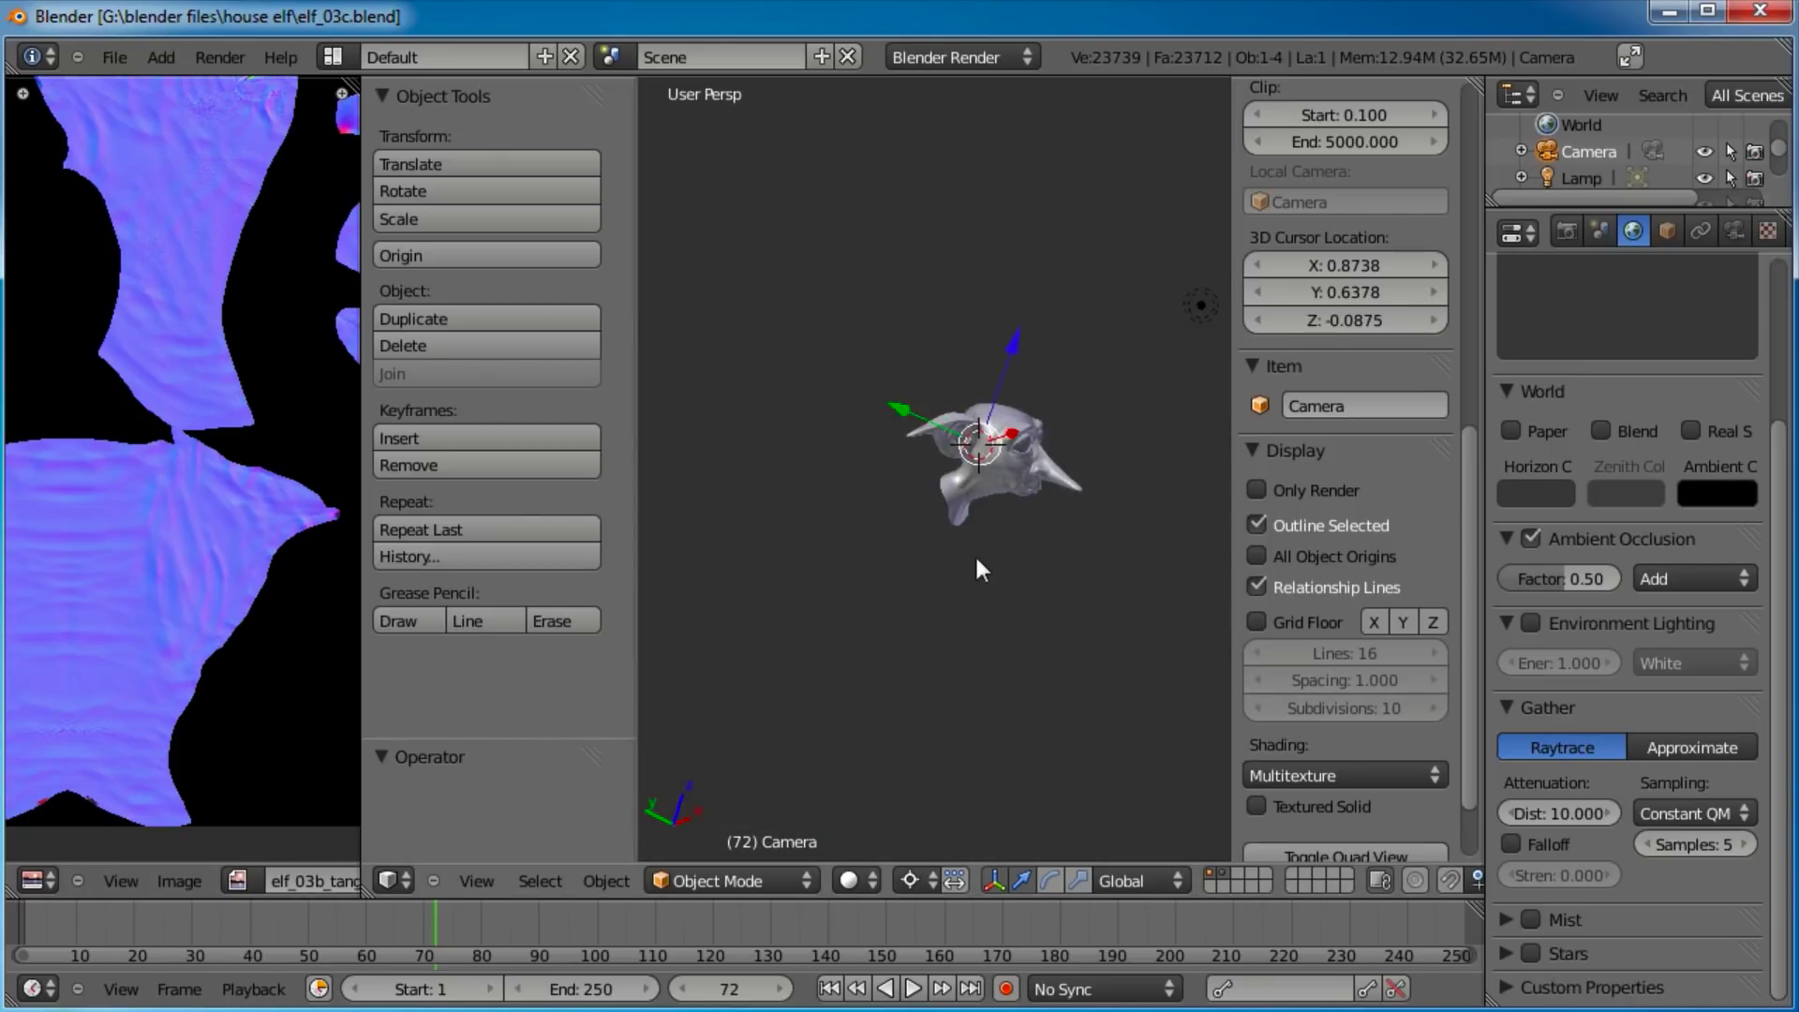
pyautogui.press('KP_5')
pyautogui.scroll(-1, 1003, 521)
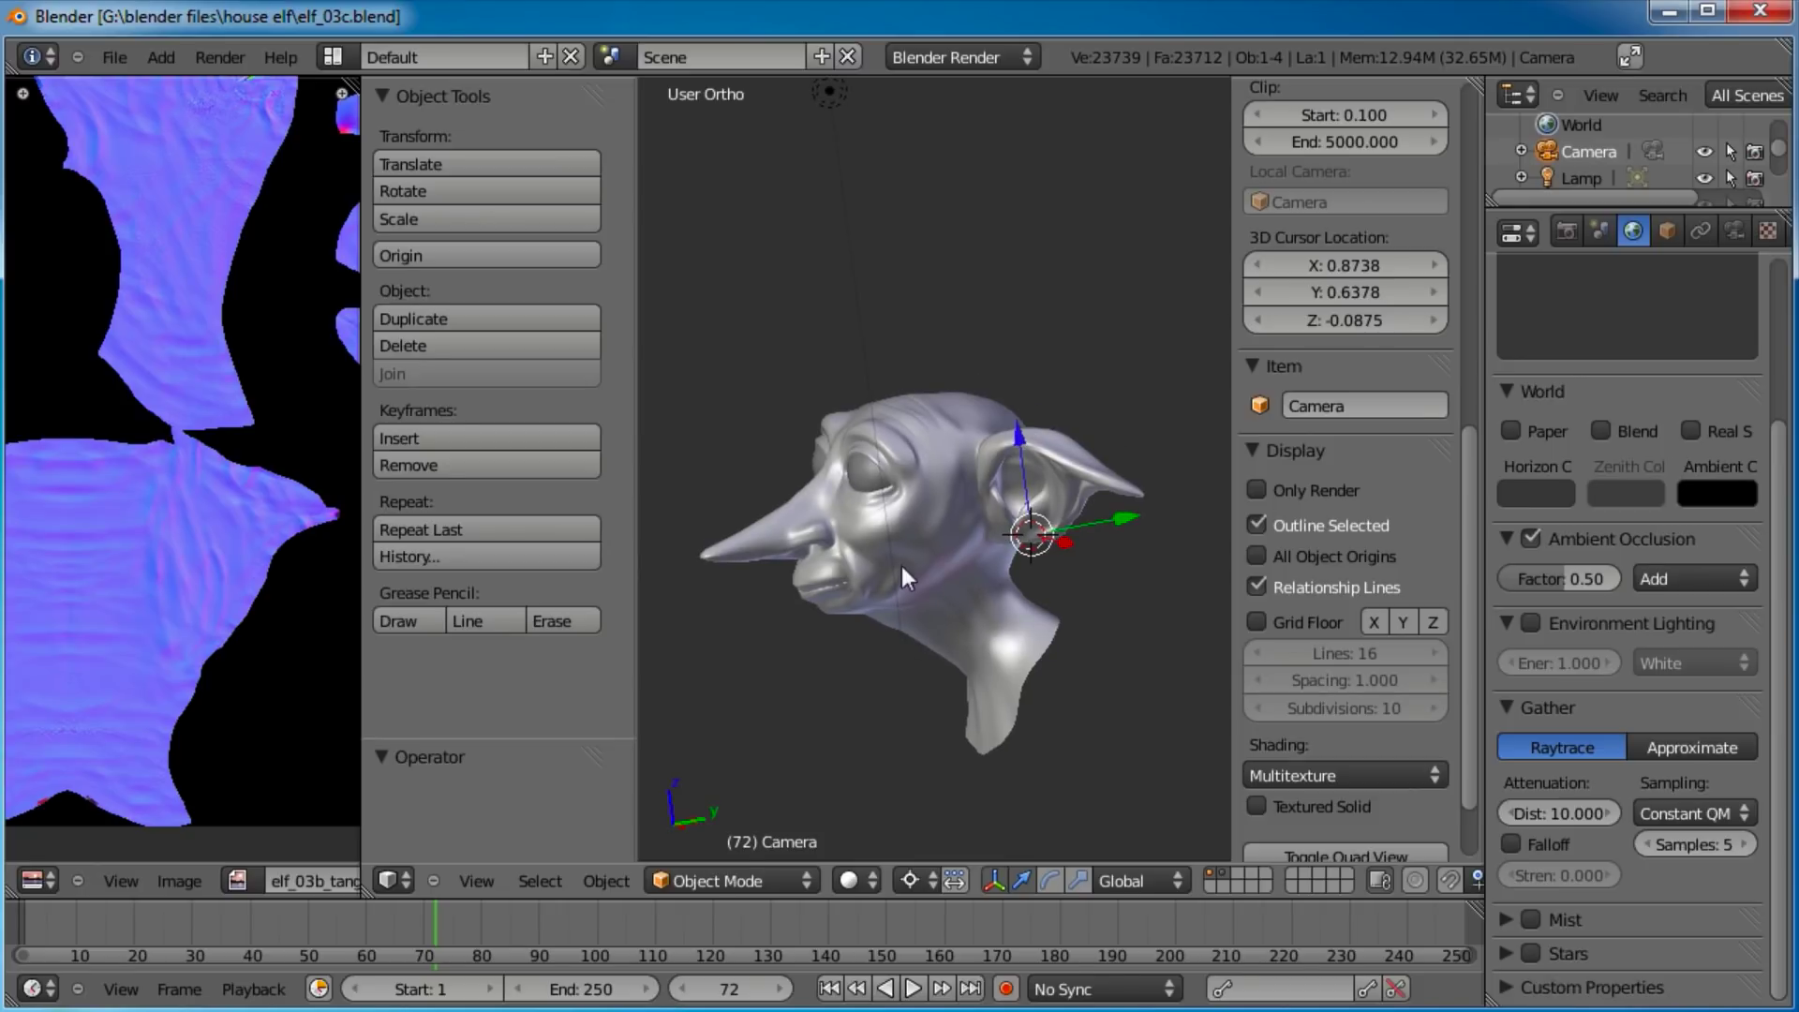
pyautogui.scroll(2, 1025, 583)
pyautogui.moveTo(1025, 583); pyautogui.dragTo(915, 504, button='middle')
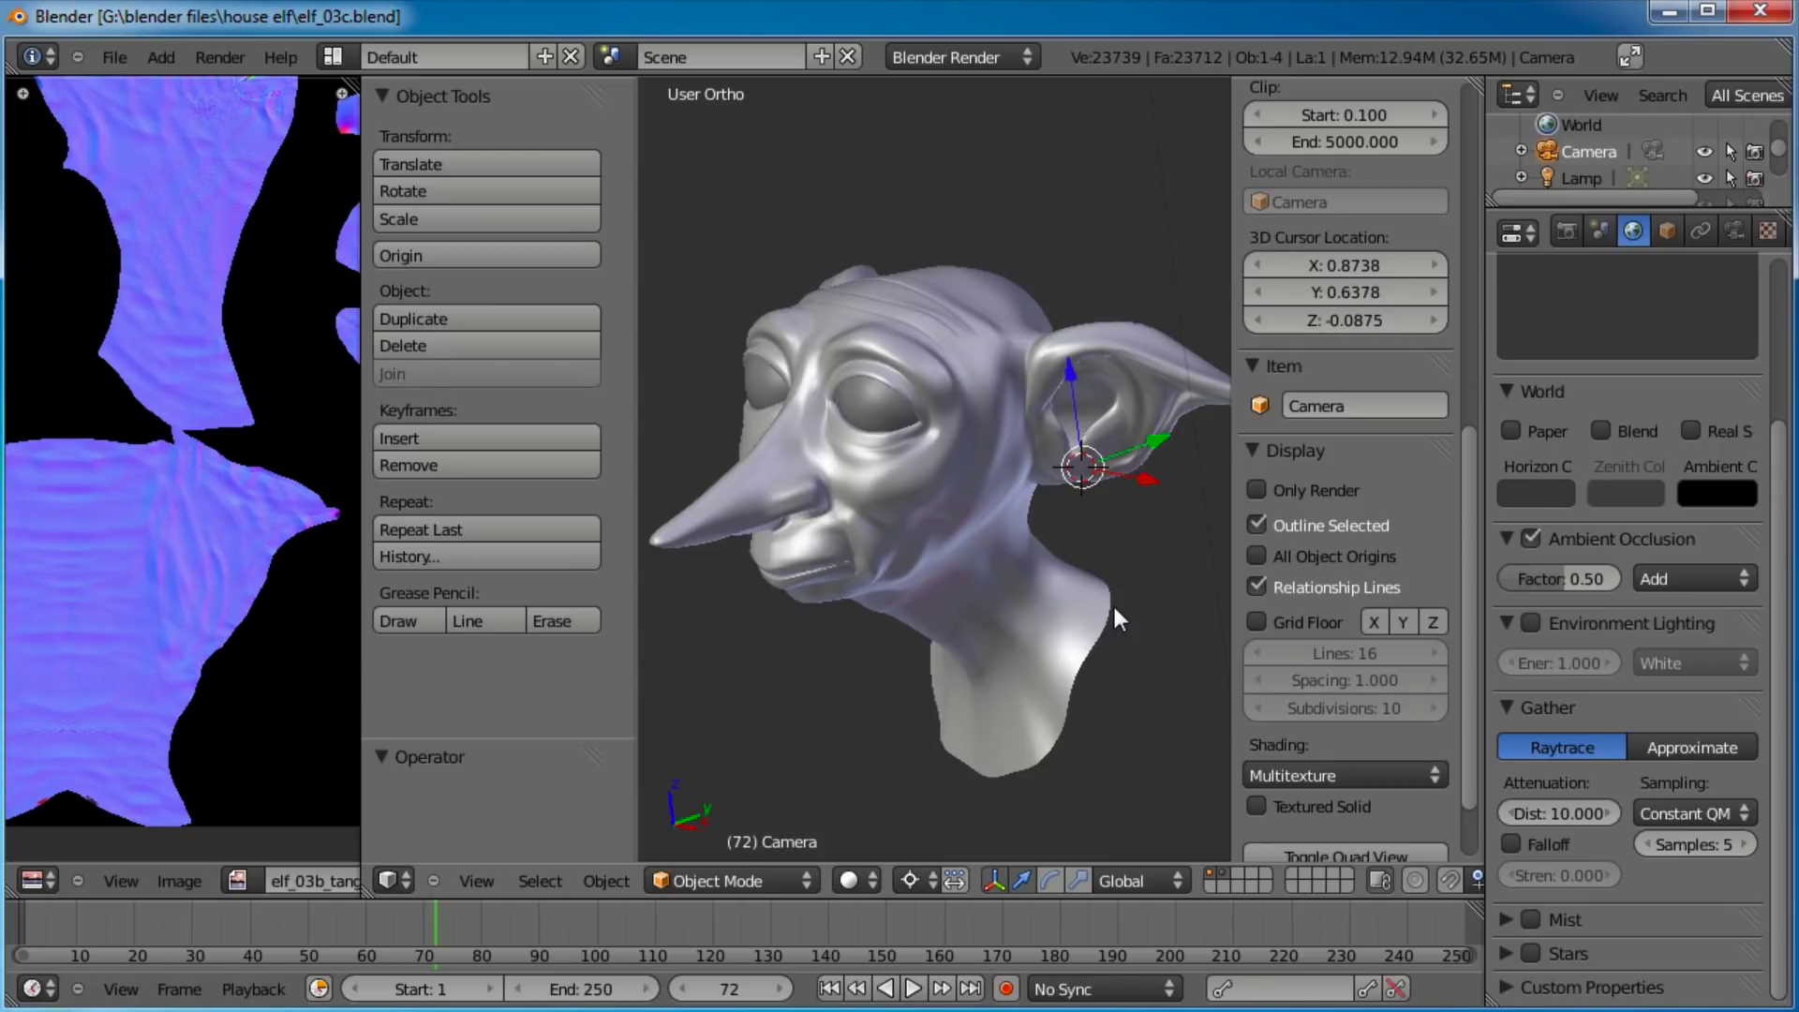
pyautogui.scroll(1, 1114, 607)
pyautogui.keyDown('shift'); pyautogui.moveTo(1076, 515); pyautogui.dragTo(995, 457, button='middle'); pyautogui.keyUp('shift')
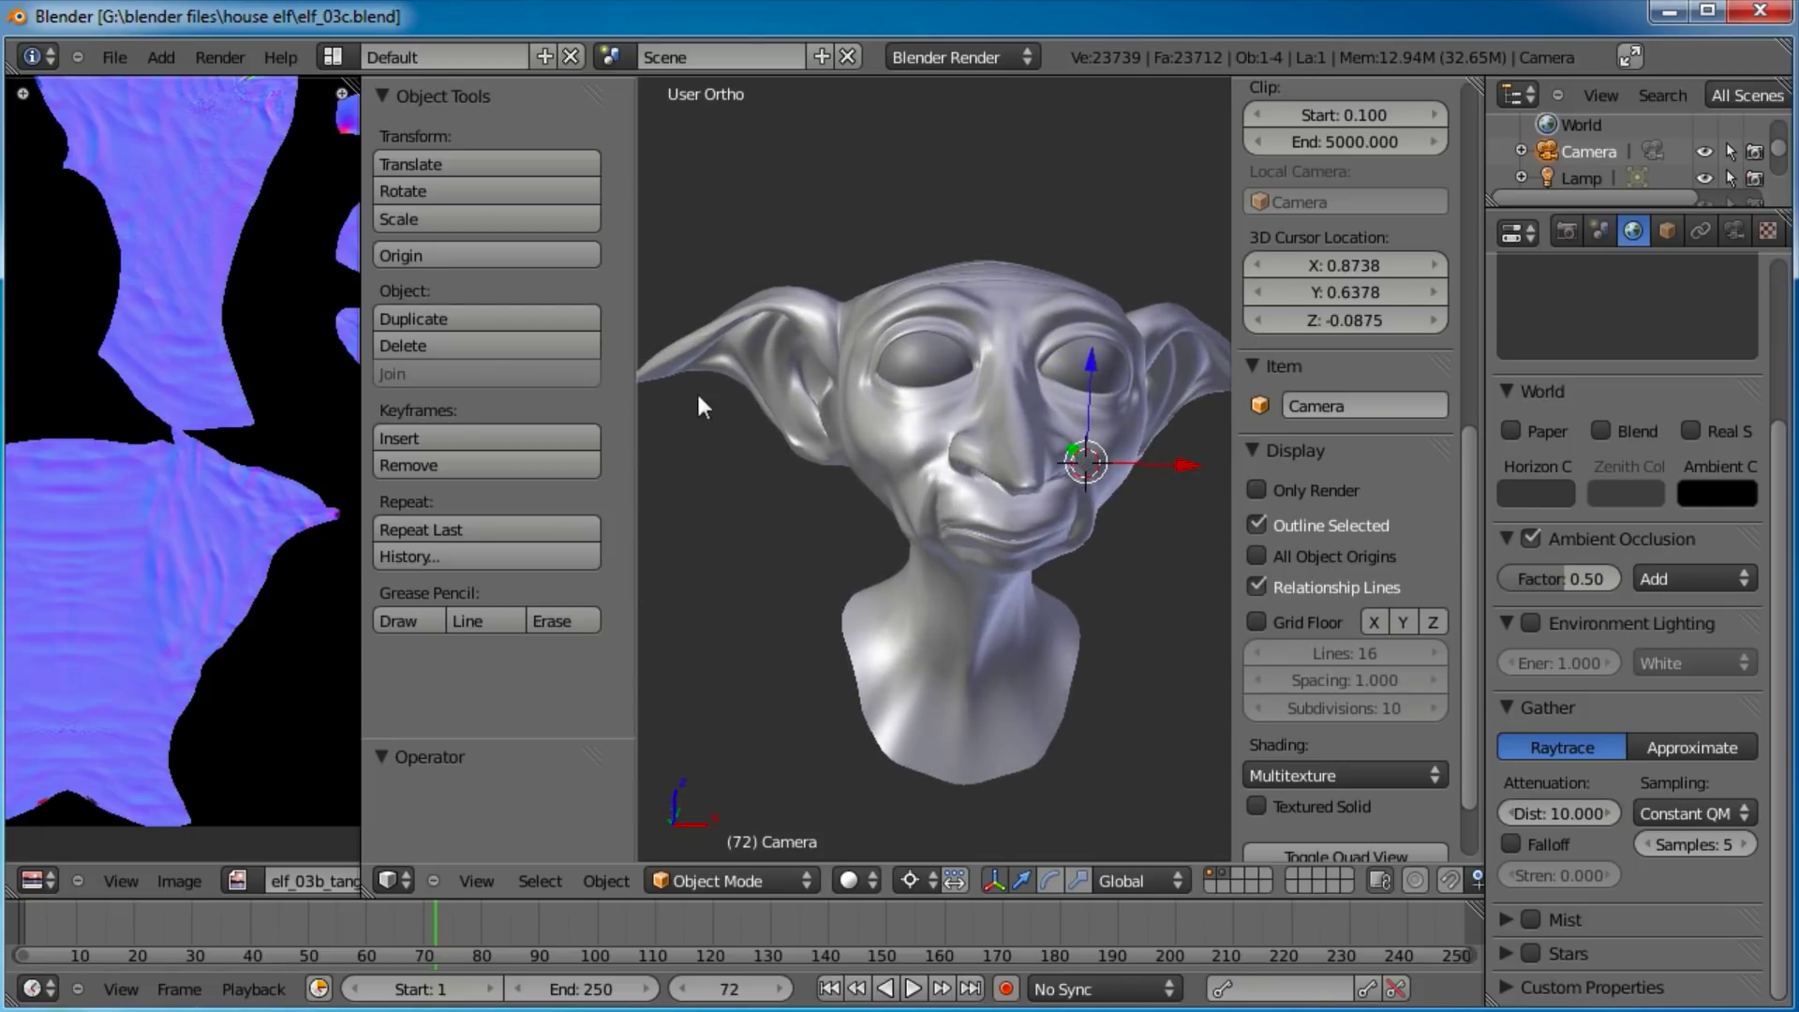
# Narrow the tool shelf and widen the image editor to fit the whole elf_03b tangent normal map.
pyautogui.moveTo(637, 381); pyautogui.dragTo(573, 386)
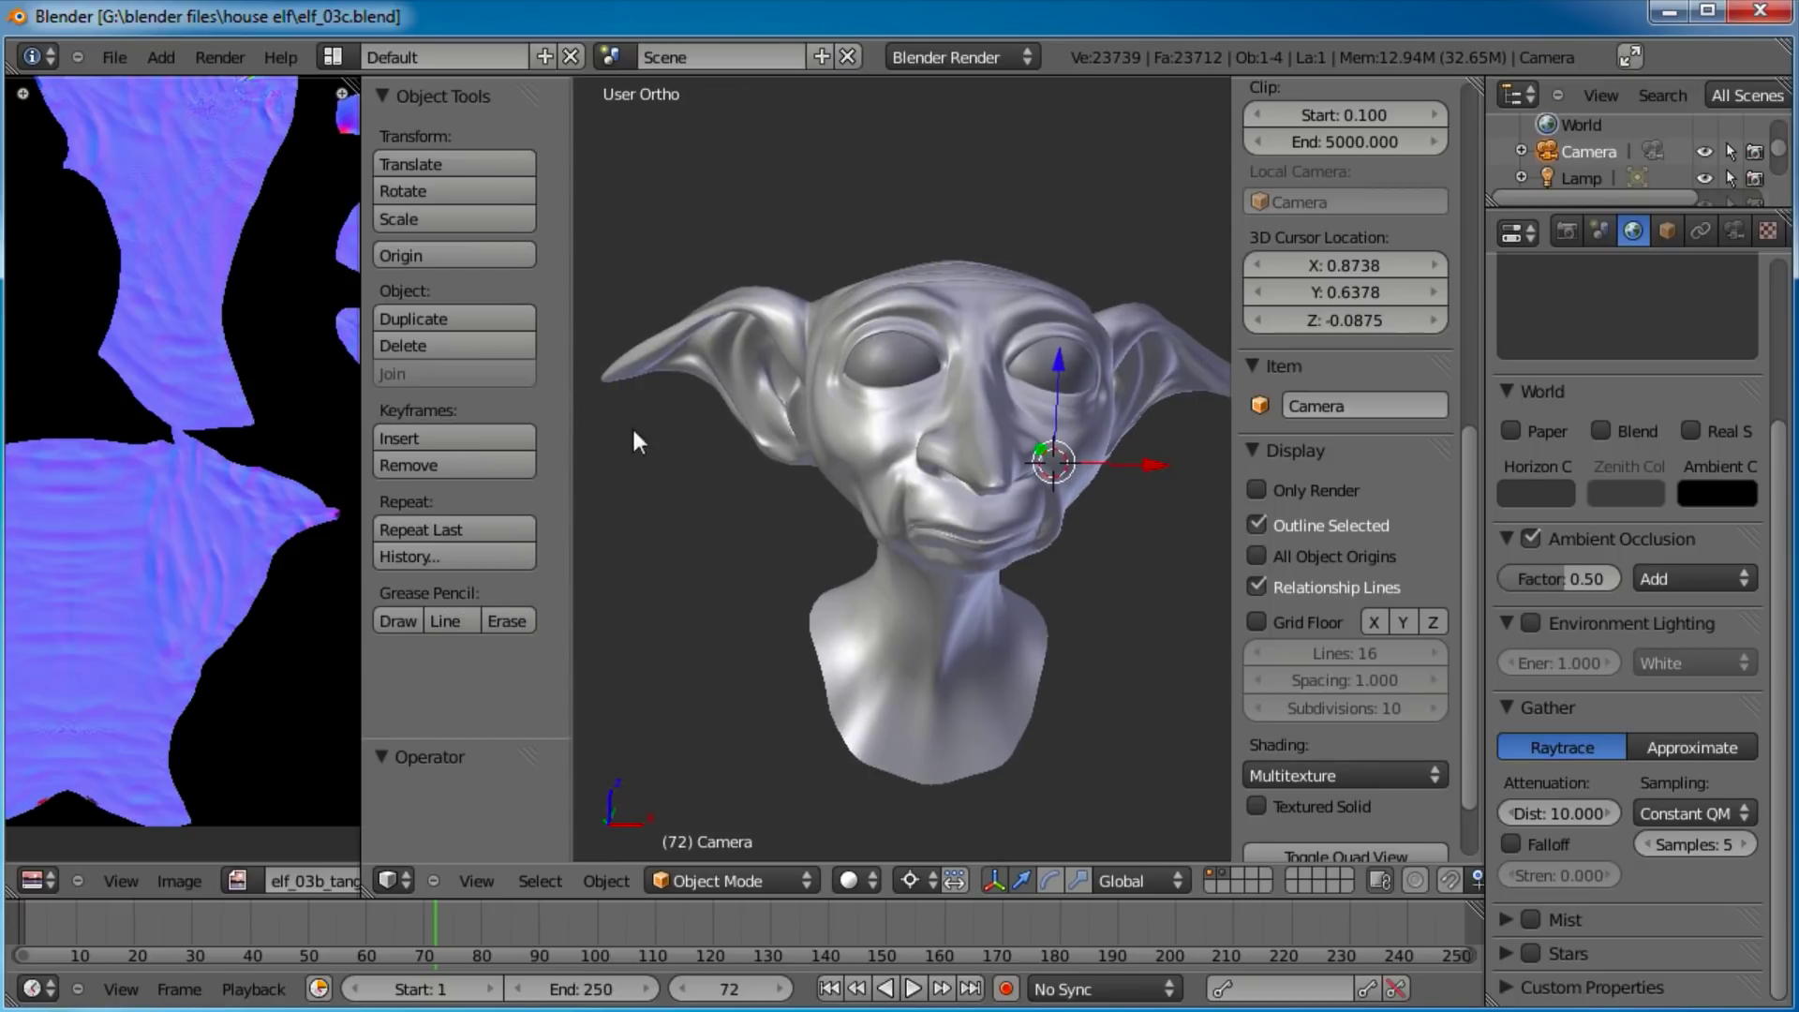
pyautogui.keyDown('shift'); pyautogui.moveTo(875, 479); pyautogui.dragTo(907, 525, button='middle'); pyautogui.keyUp('shift')
pyautogui.moveTo(363, 387); pyautogui.dragTo(581, 389)
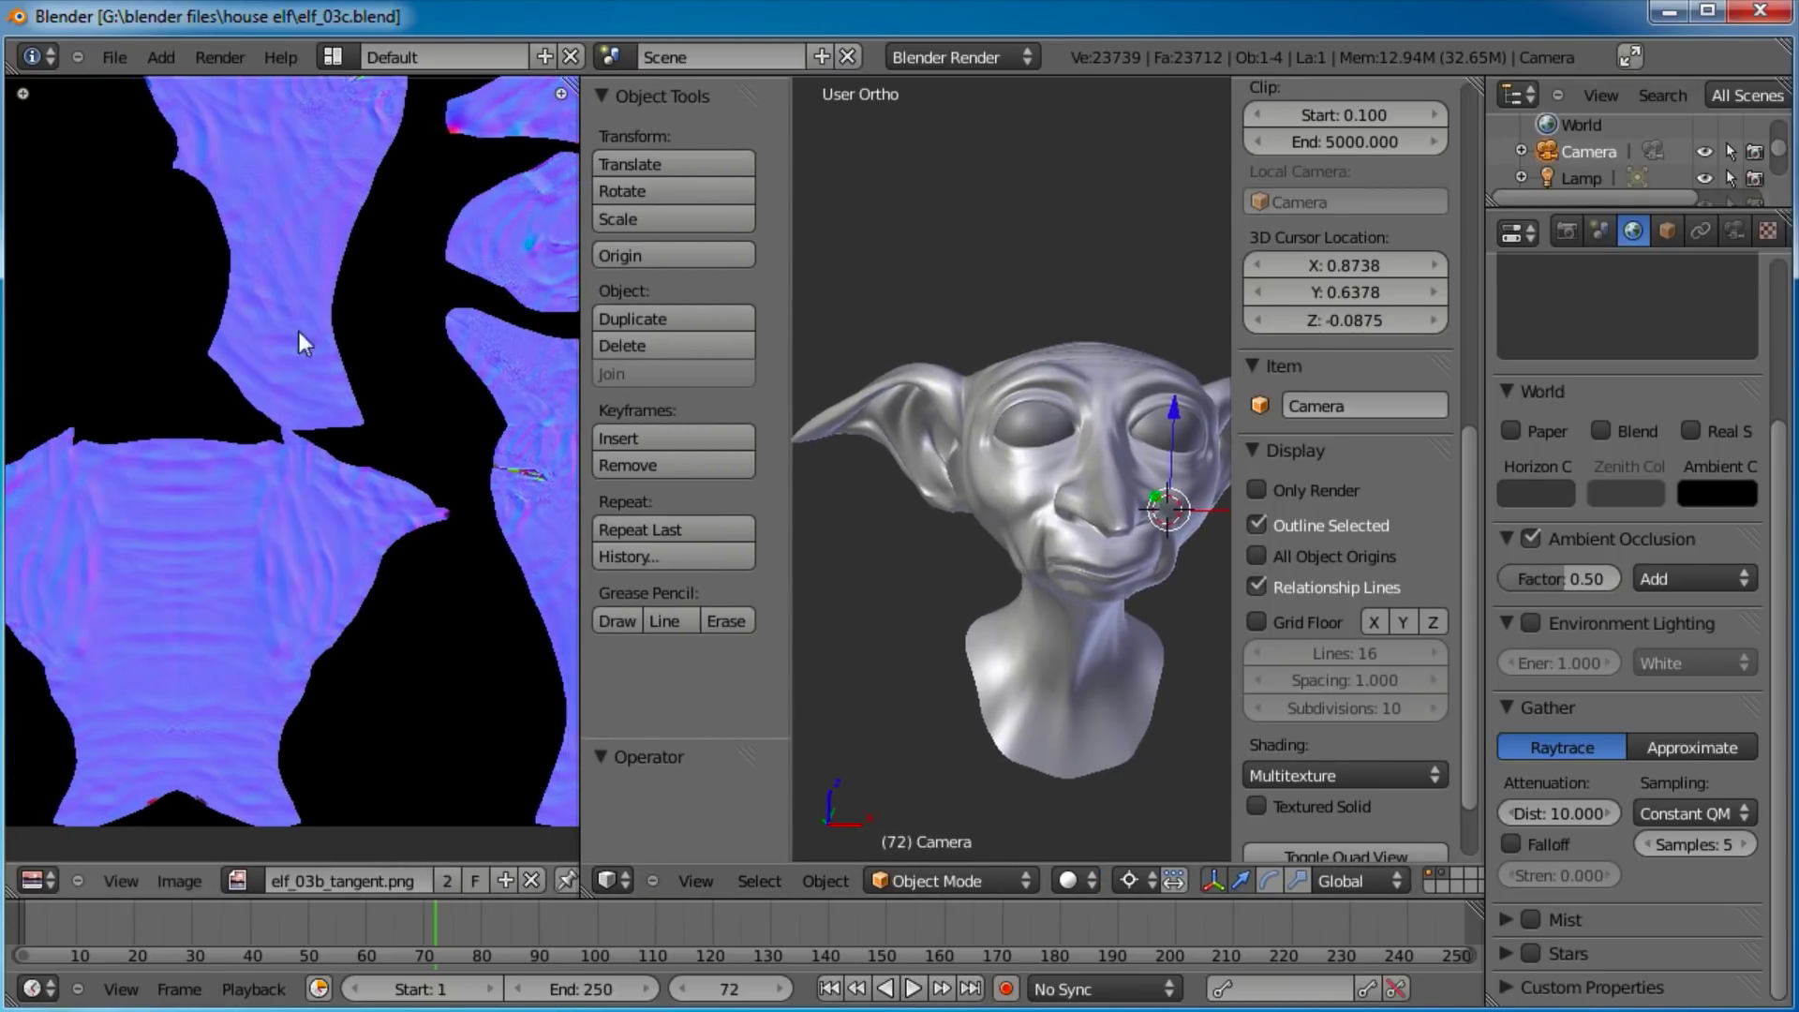
pyautogui.scroll(-3, 390, 480)
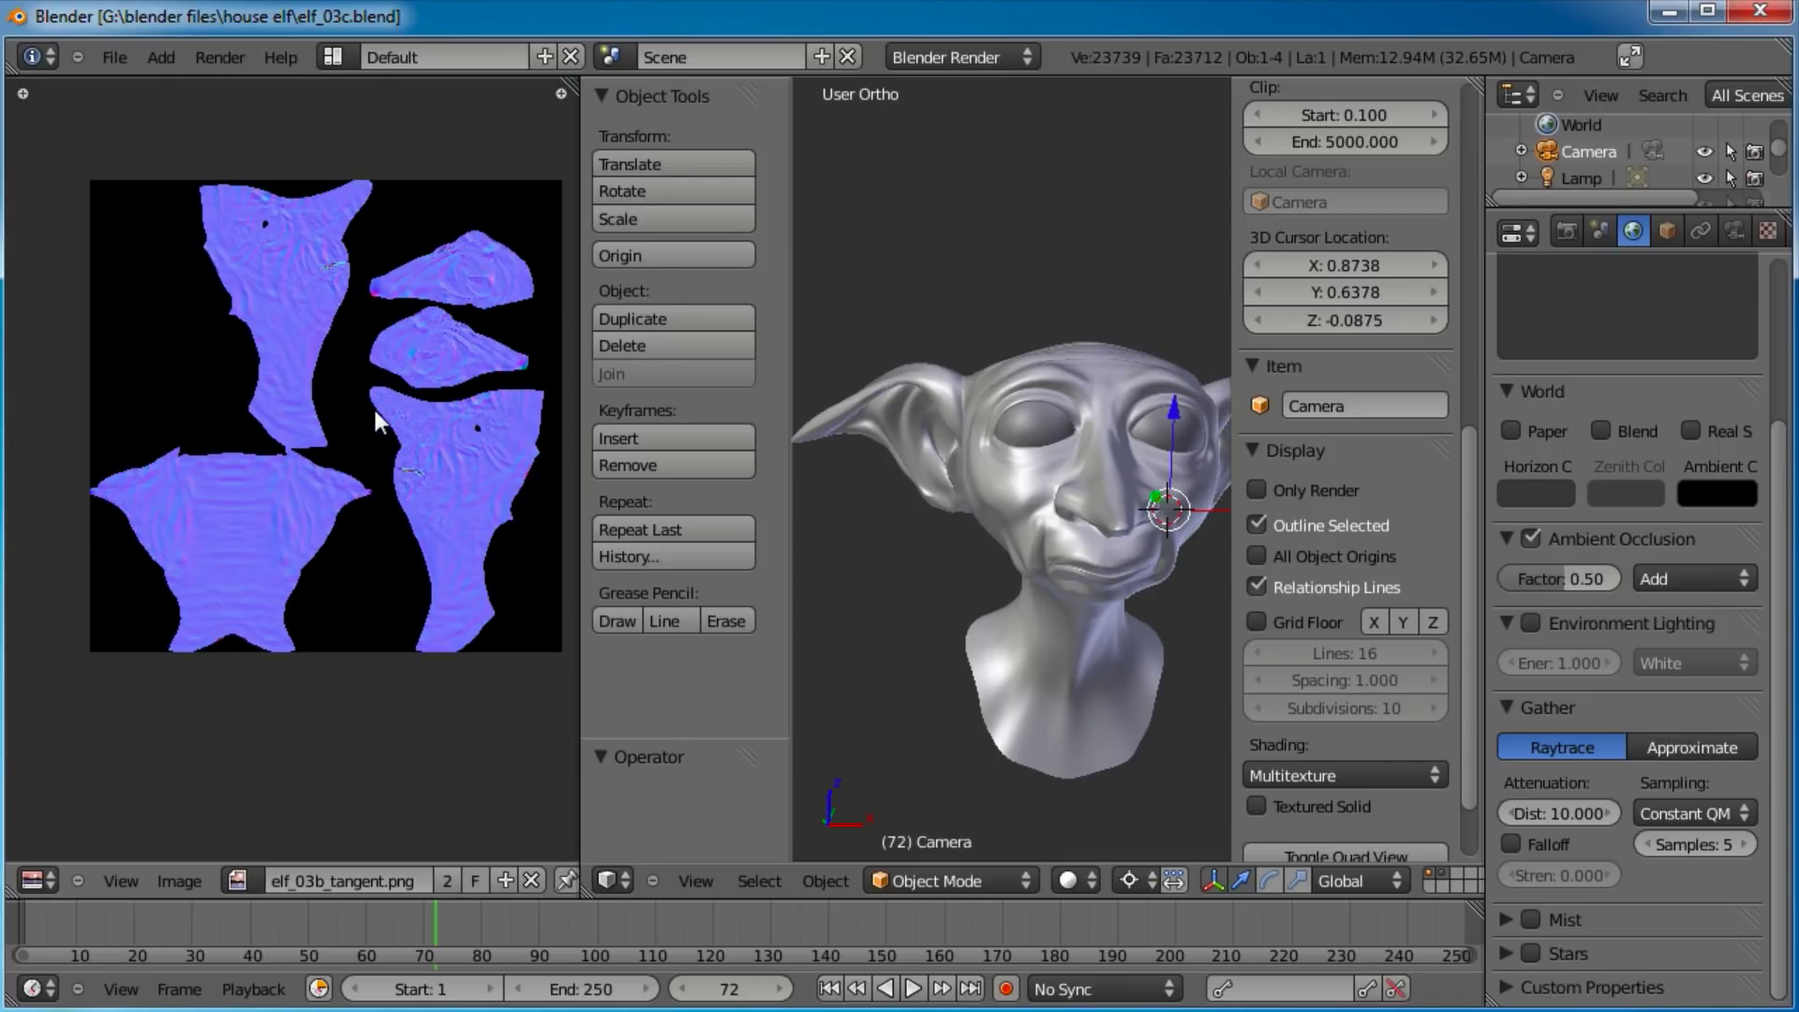
pyautogui.moveTo(377, 410); pyautogui.dragTo(362, 424, button='middle')
# Create a new 1024 × 1024 image filled with a light brown skin tone.
pyautogui.click(193, 881)
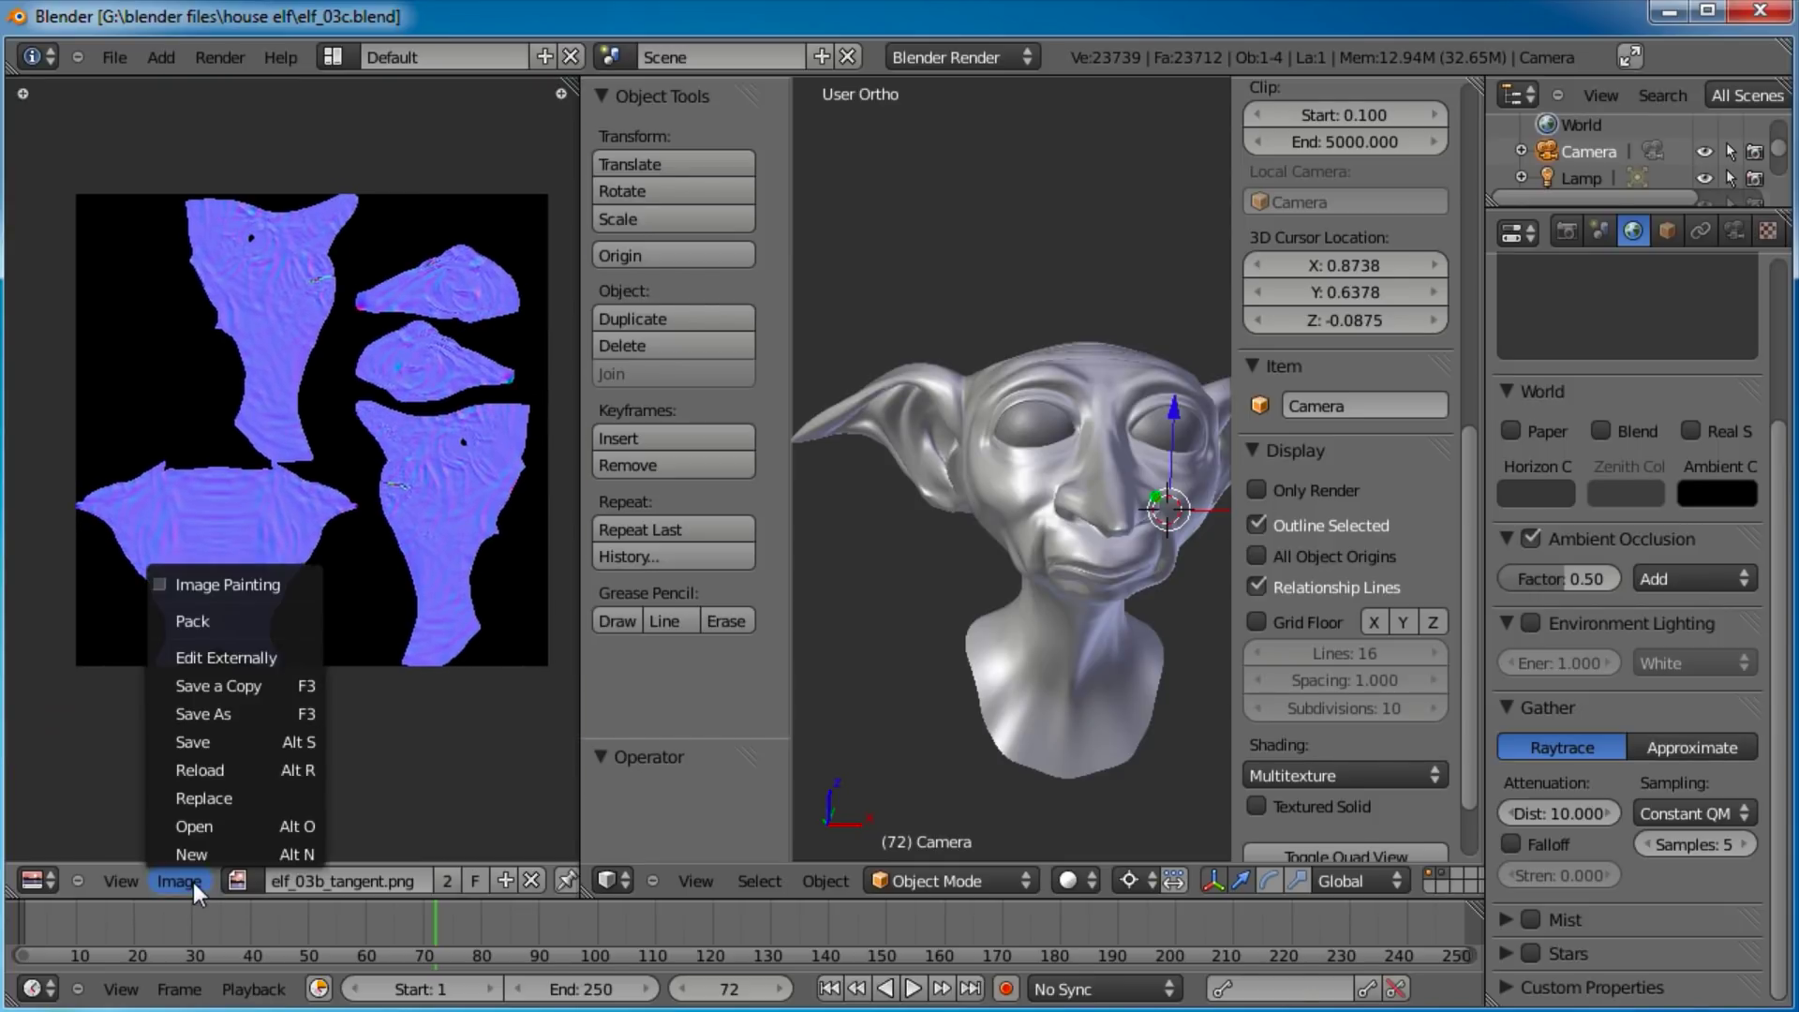
pyautogui.click(204, 855)
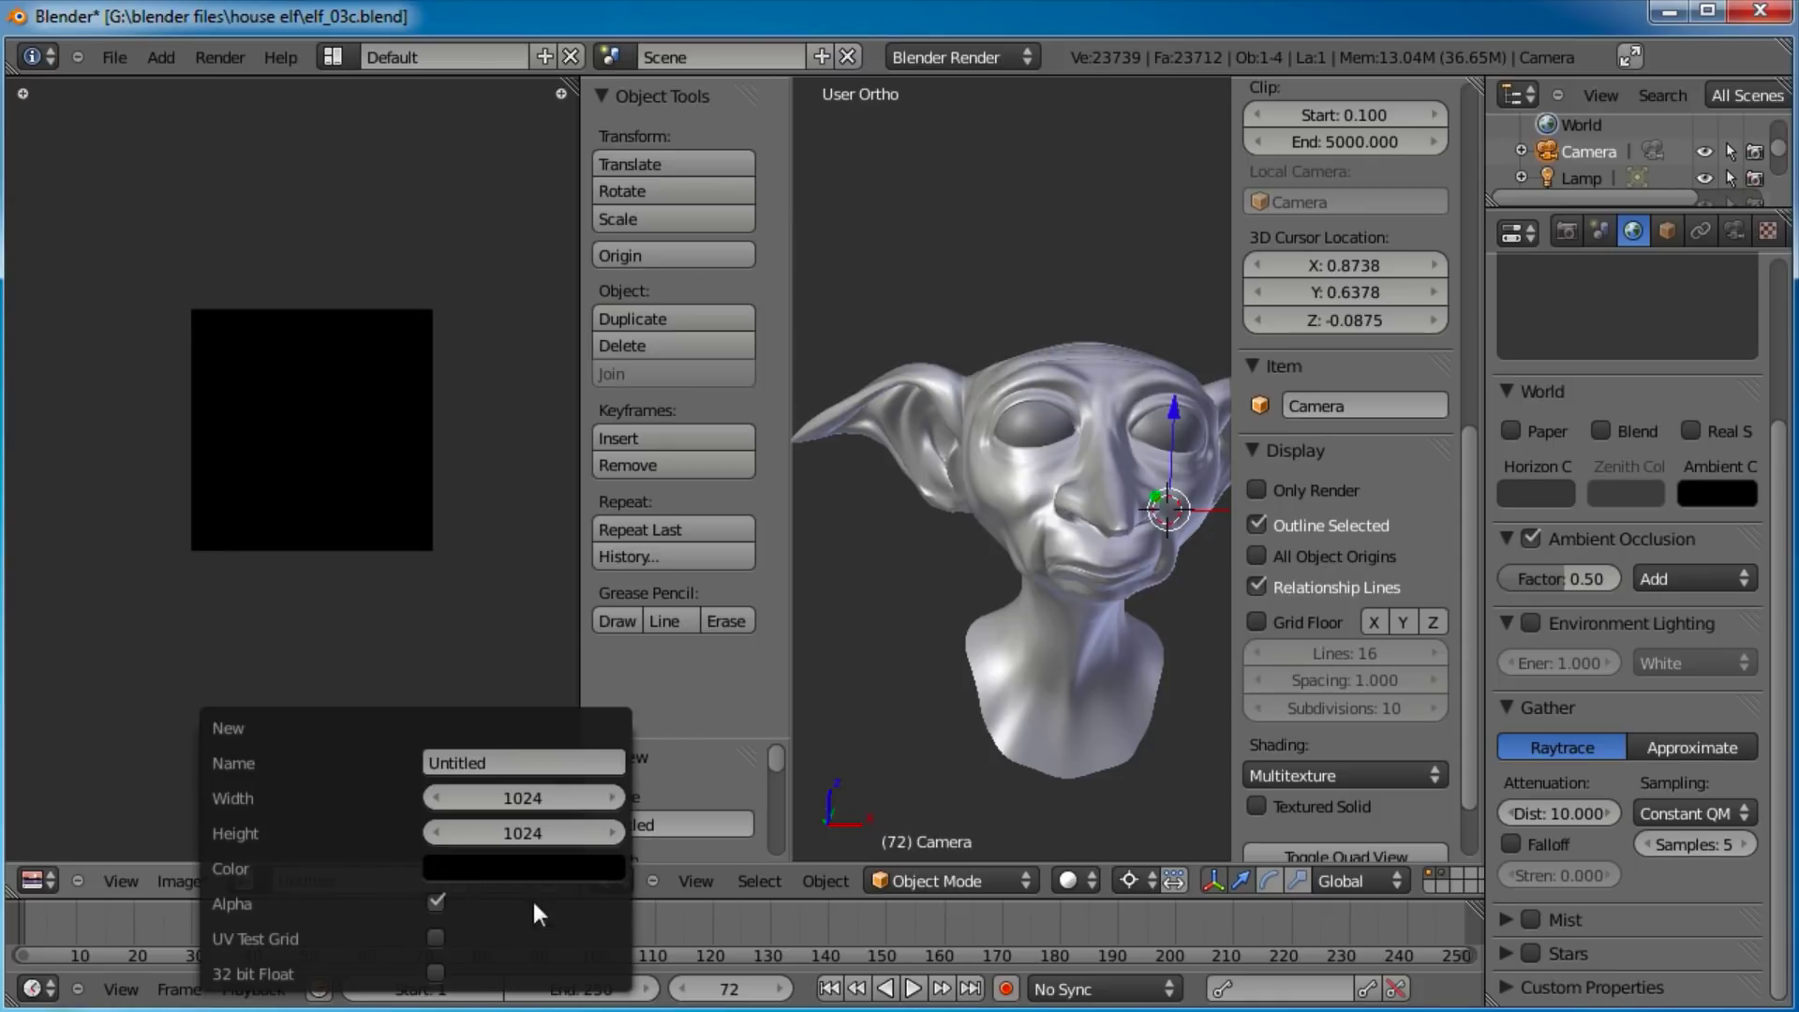
pyautogui.click(540, 869)
pyautogui.moveTo(666, 579); pyautogui.dragTo(665, 568)
pyautogui.moveTo(549, 576); pyautogui.dragTo(506, 607)
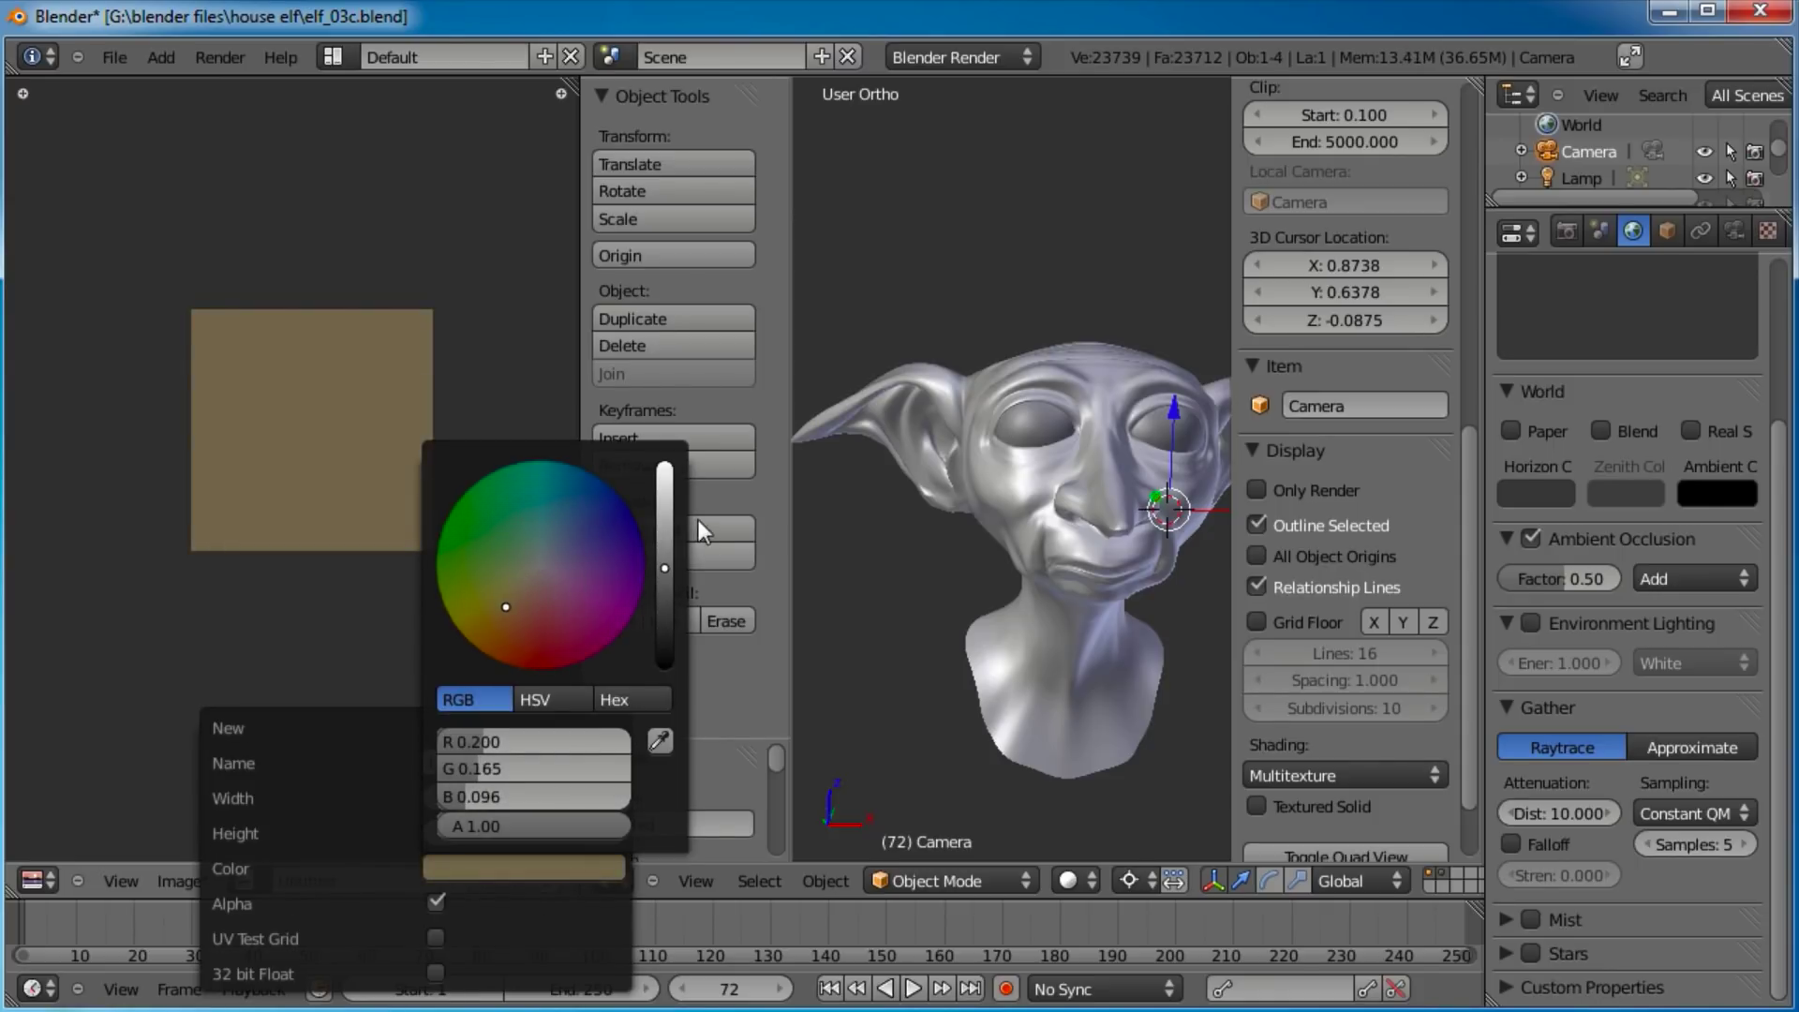
pyautogui.moveTo(674, 529); pyautogui.dragTo(671, 517)
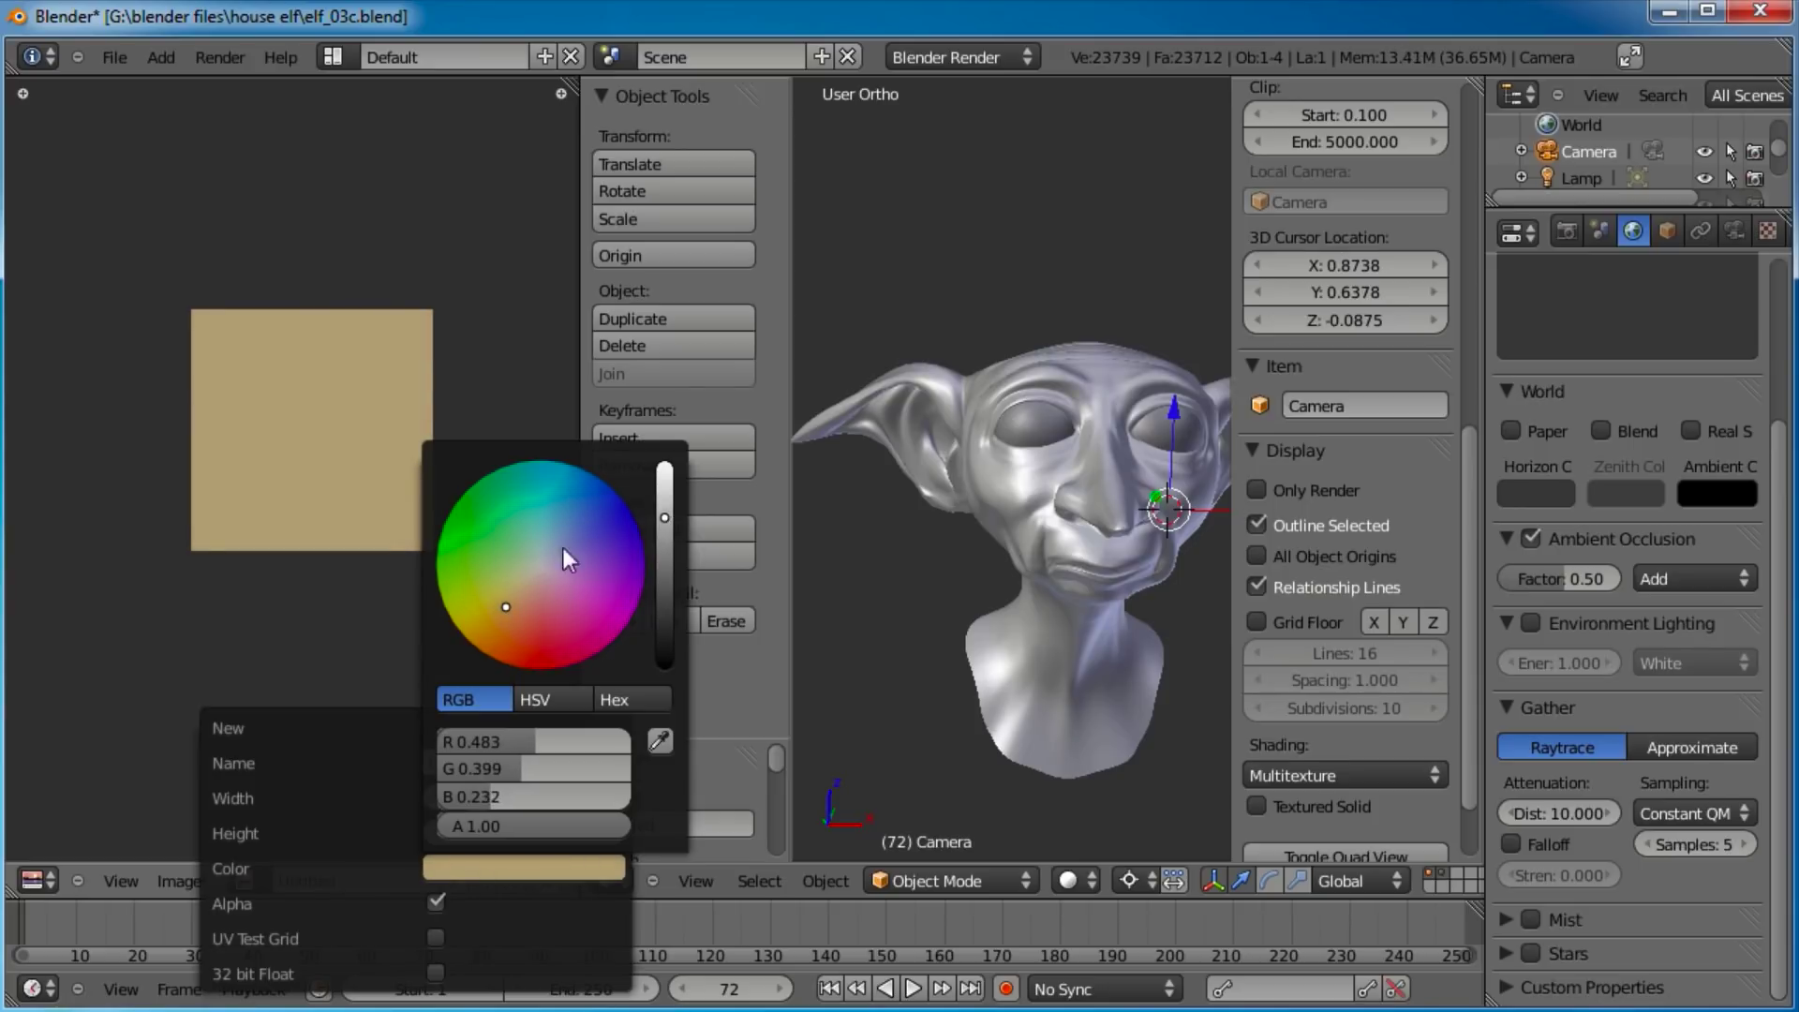
pyautogui.moveTo(506, 606); pyautogui.dragTo(512, 607)
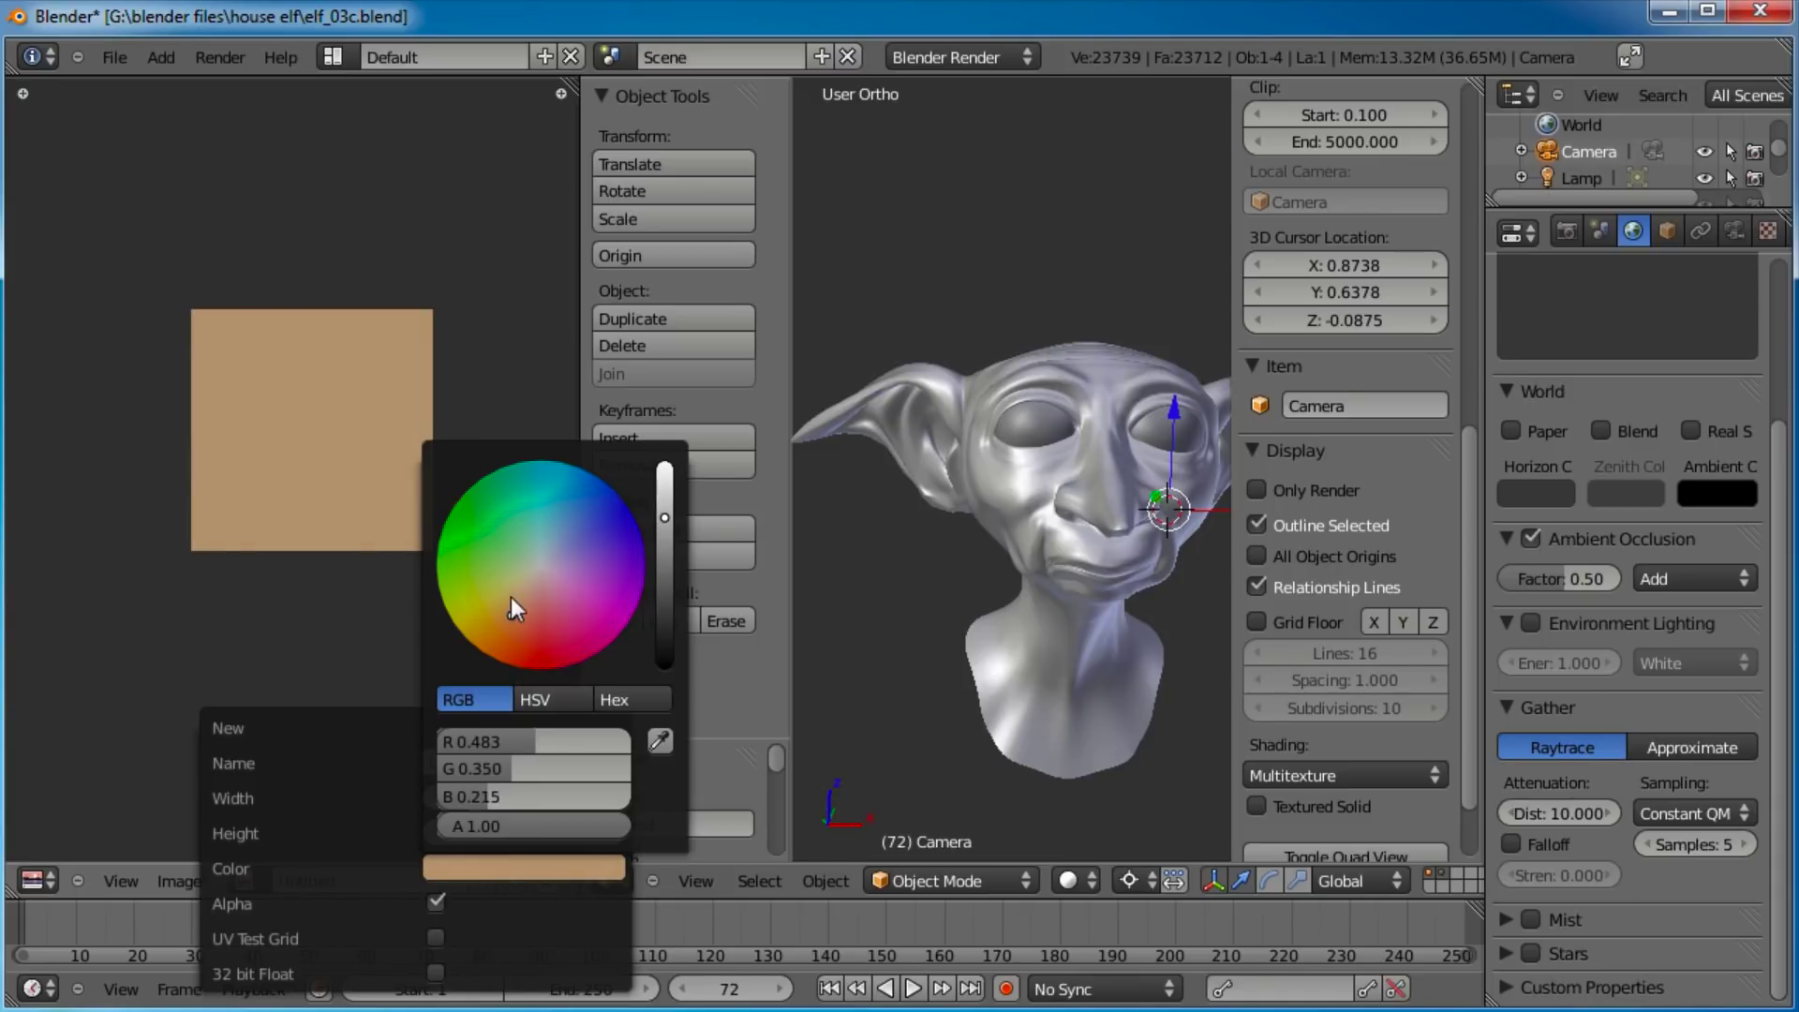
pyautogui.moveTo(662, 521); pyautogui.dragTo(662, 532)
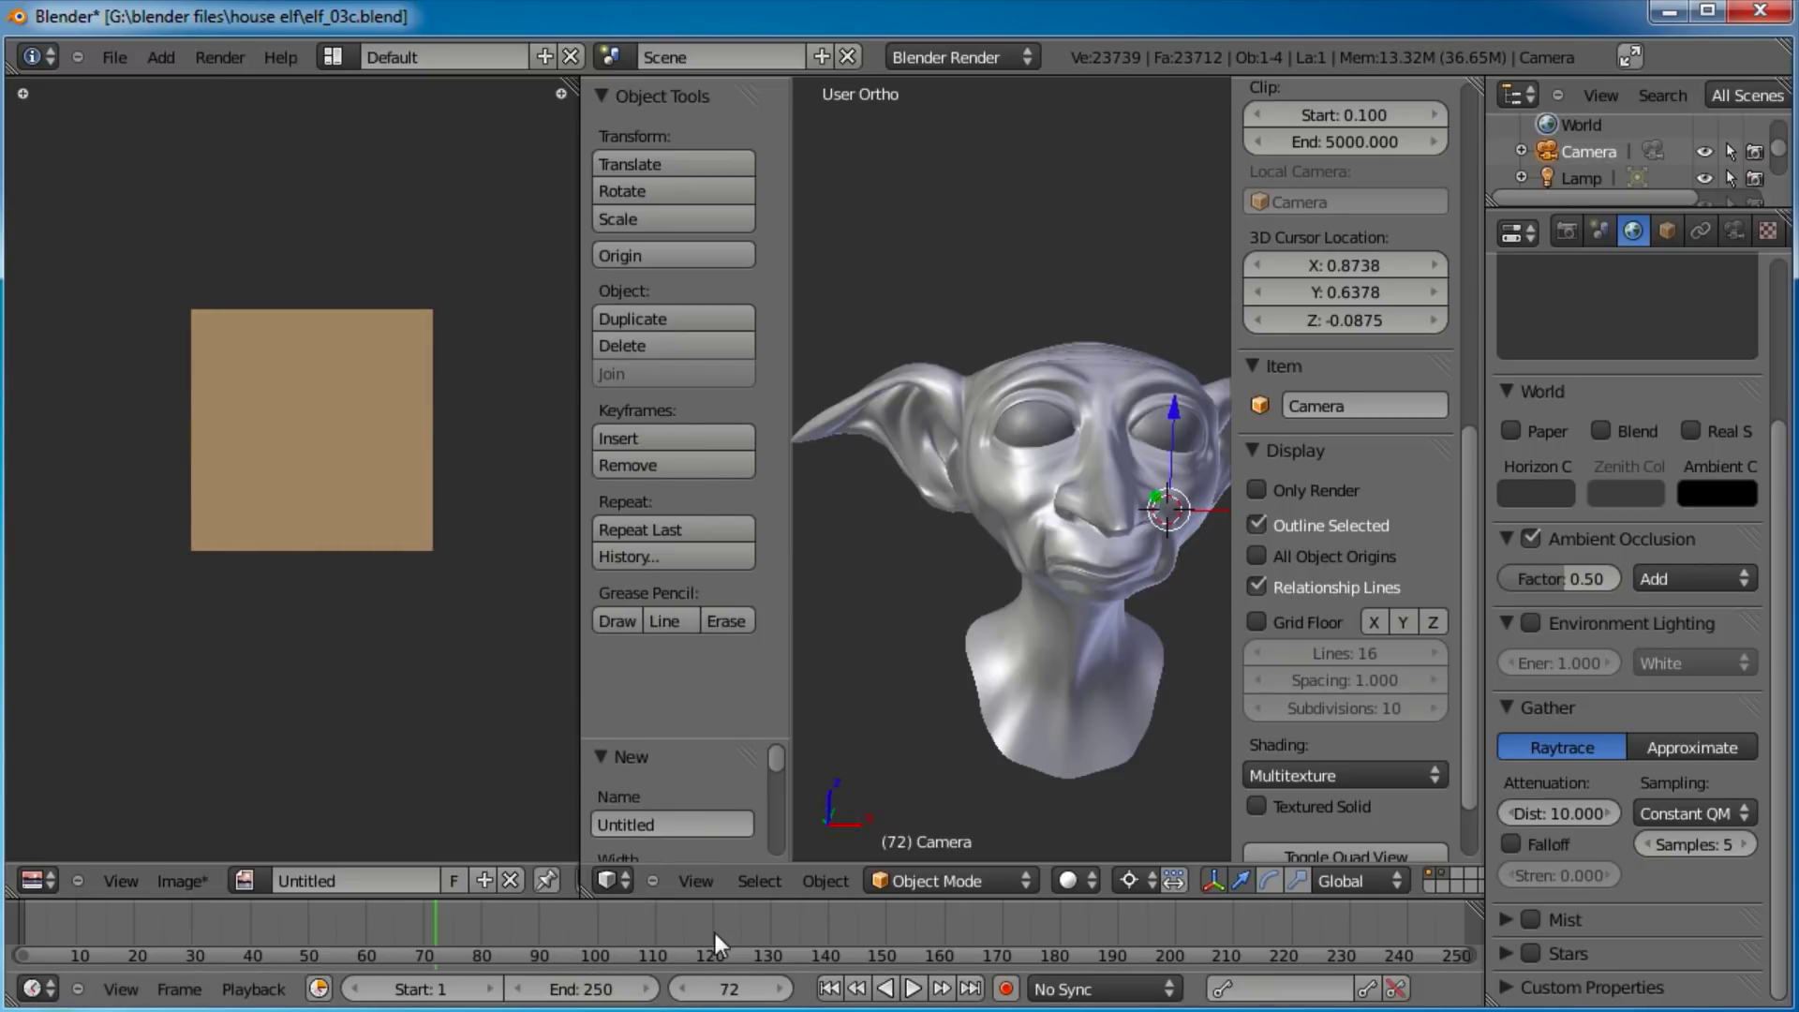
pyautogui.scroll(2, 344, 508)
pyautogui.scroll(-1, 344, 508)
# Create a new black image with a width and height of 2000 pixels.
pyautogui.click(191, 882)
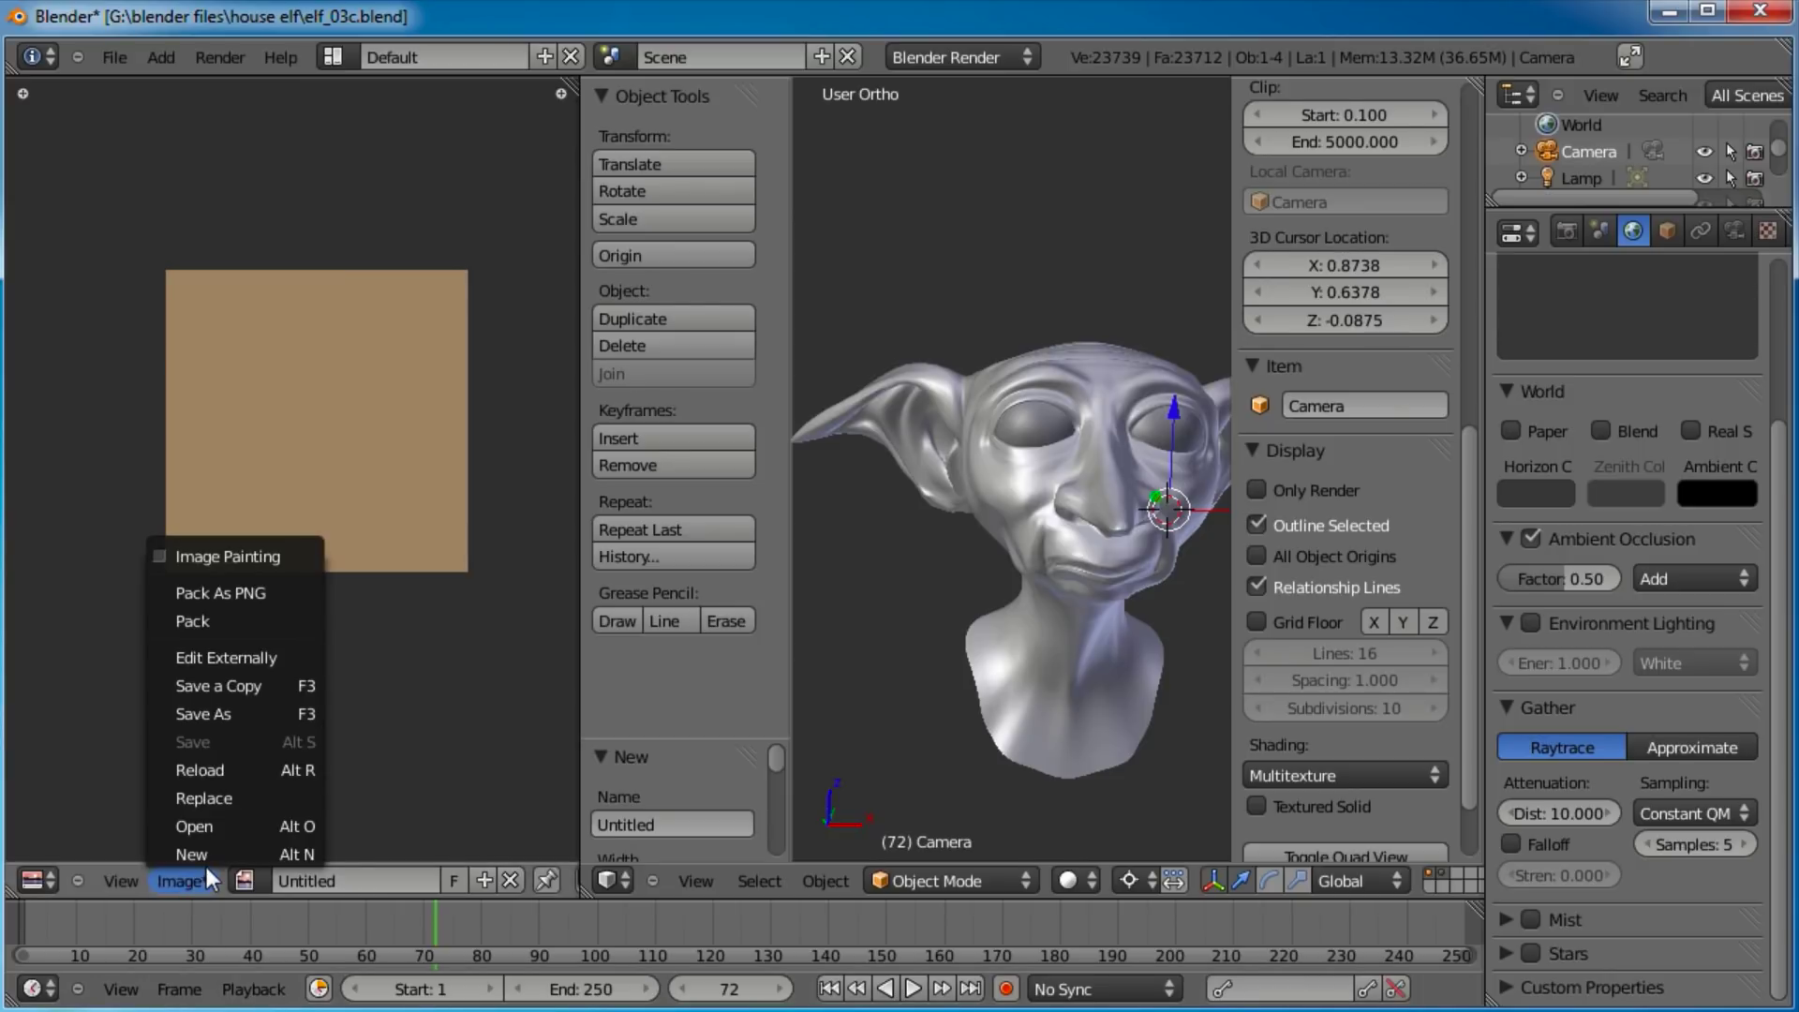
pyautogui.click(223, 551)
pyautogui.click(193, 881)
pyautogui.click(203, 845)
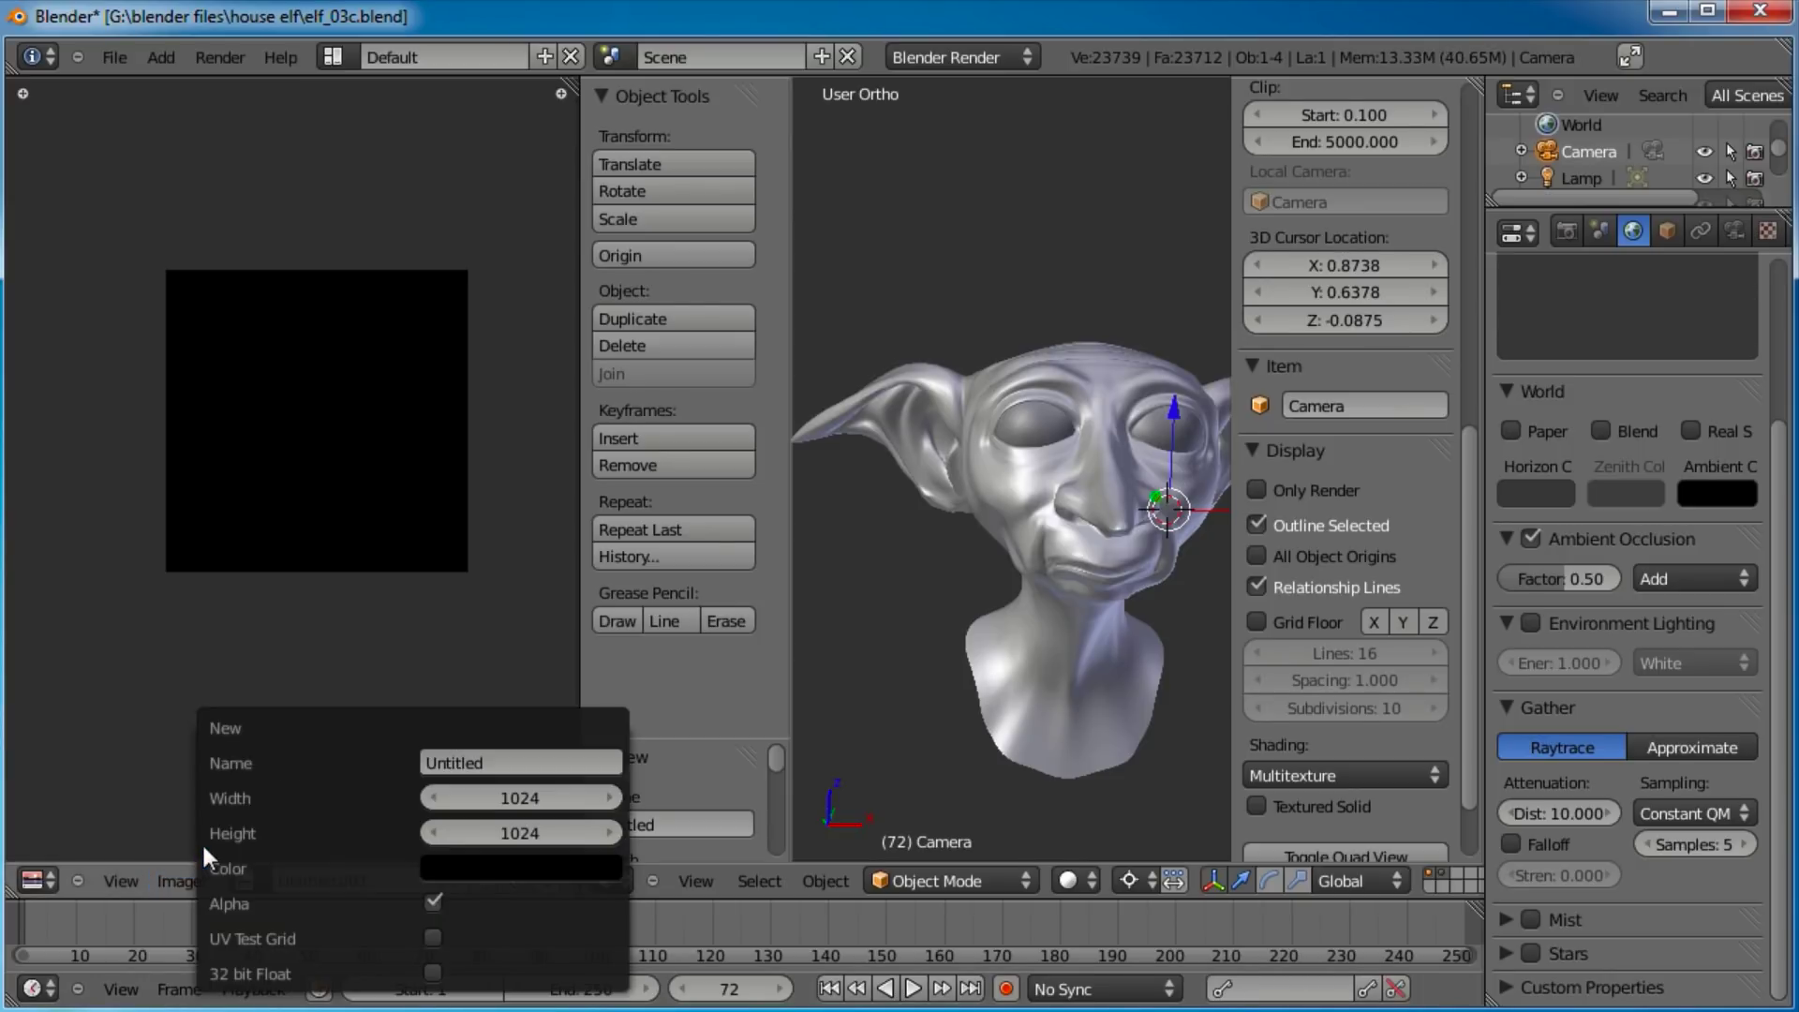
pyautogui.click(522, 798)
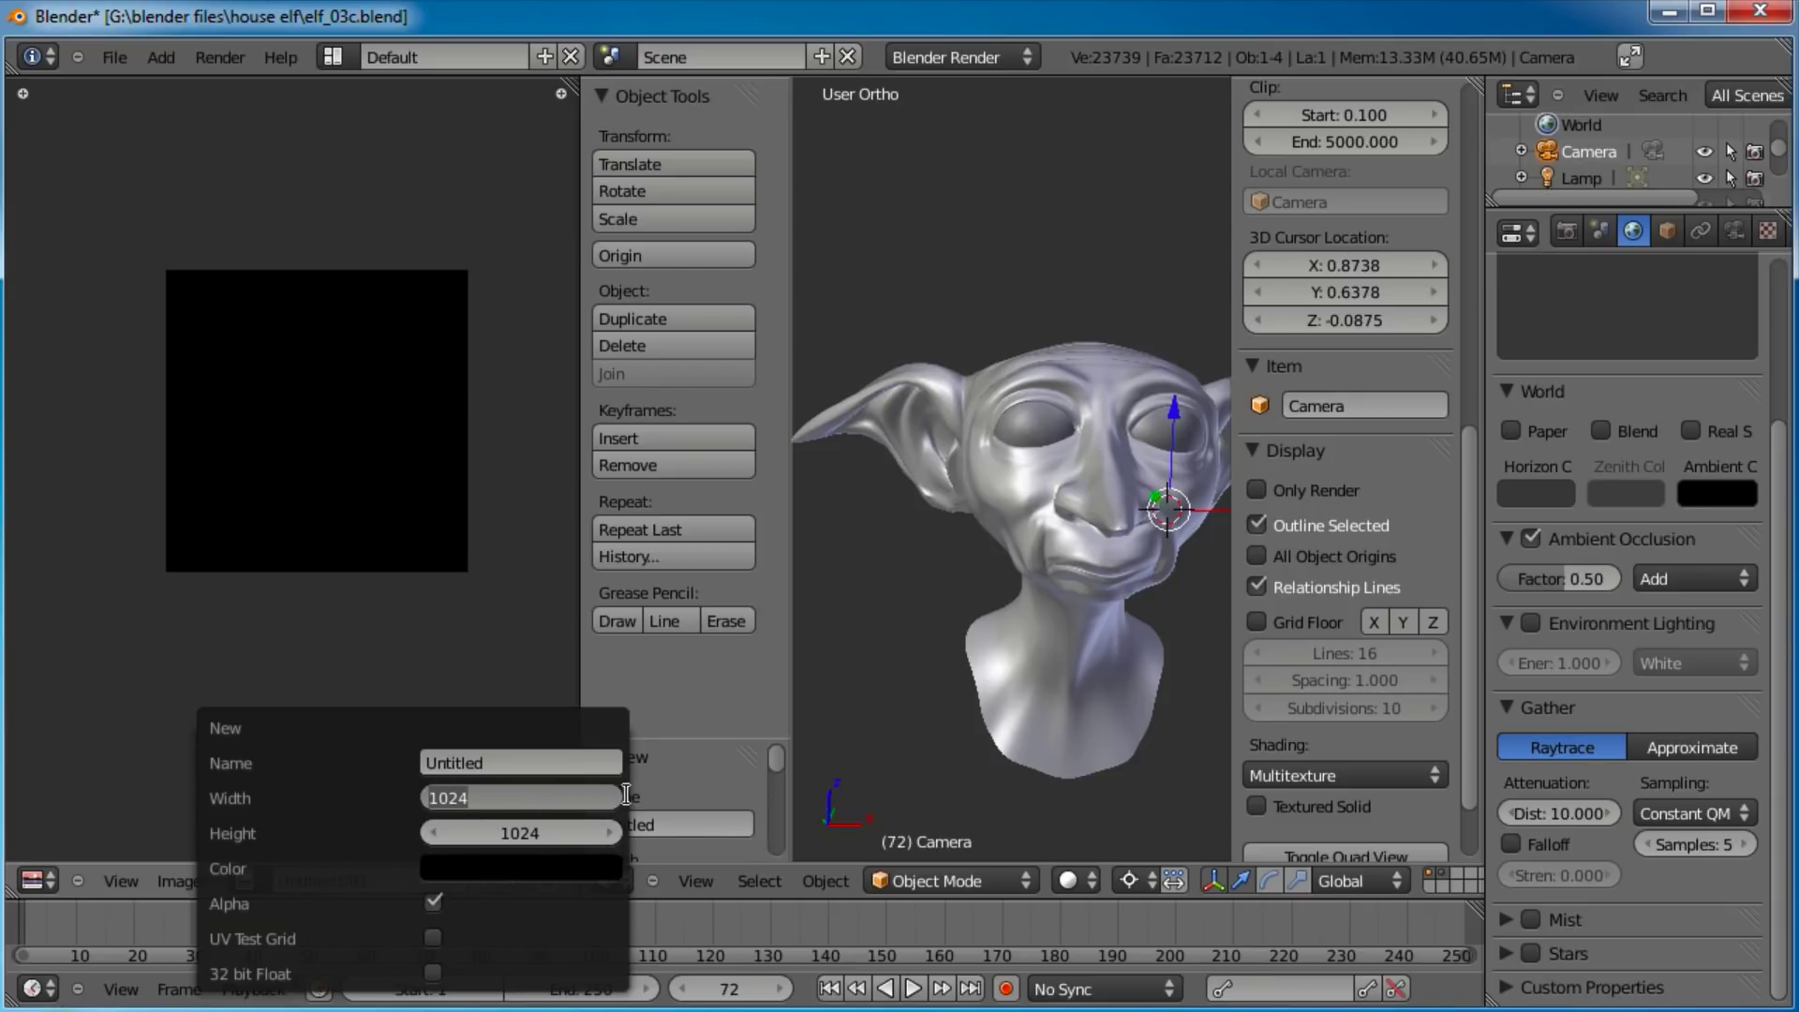
pyautogui.write('2000')
pyautogui.click(505, 832)
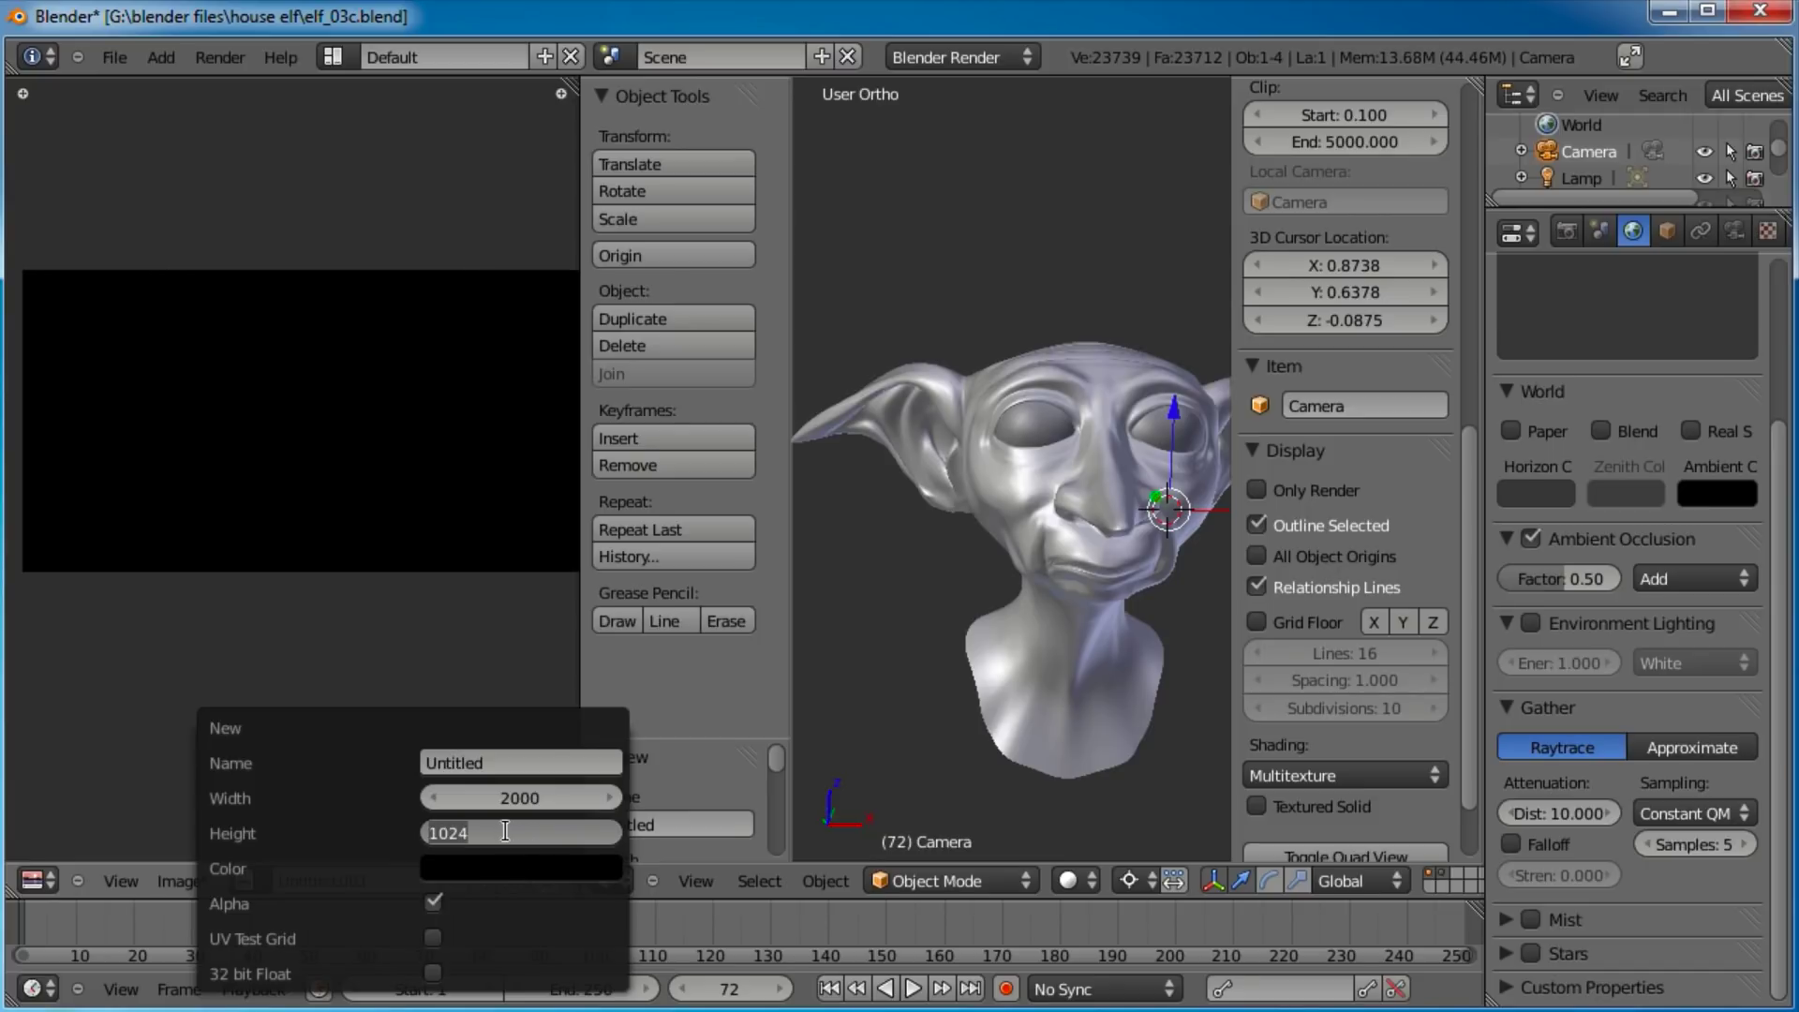
pyautogui.write('2000')
pyautogui.press('Return')
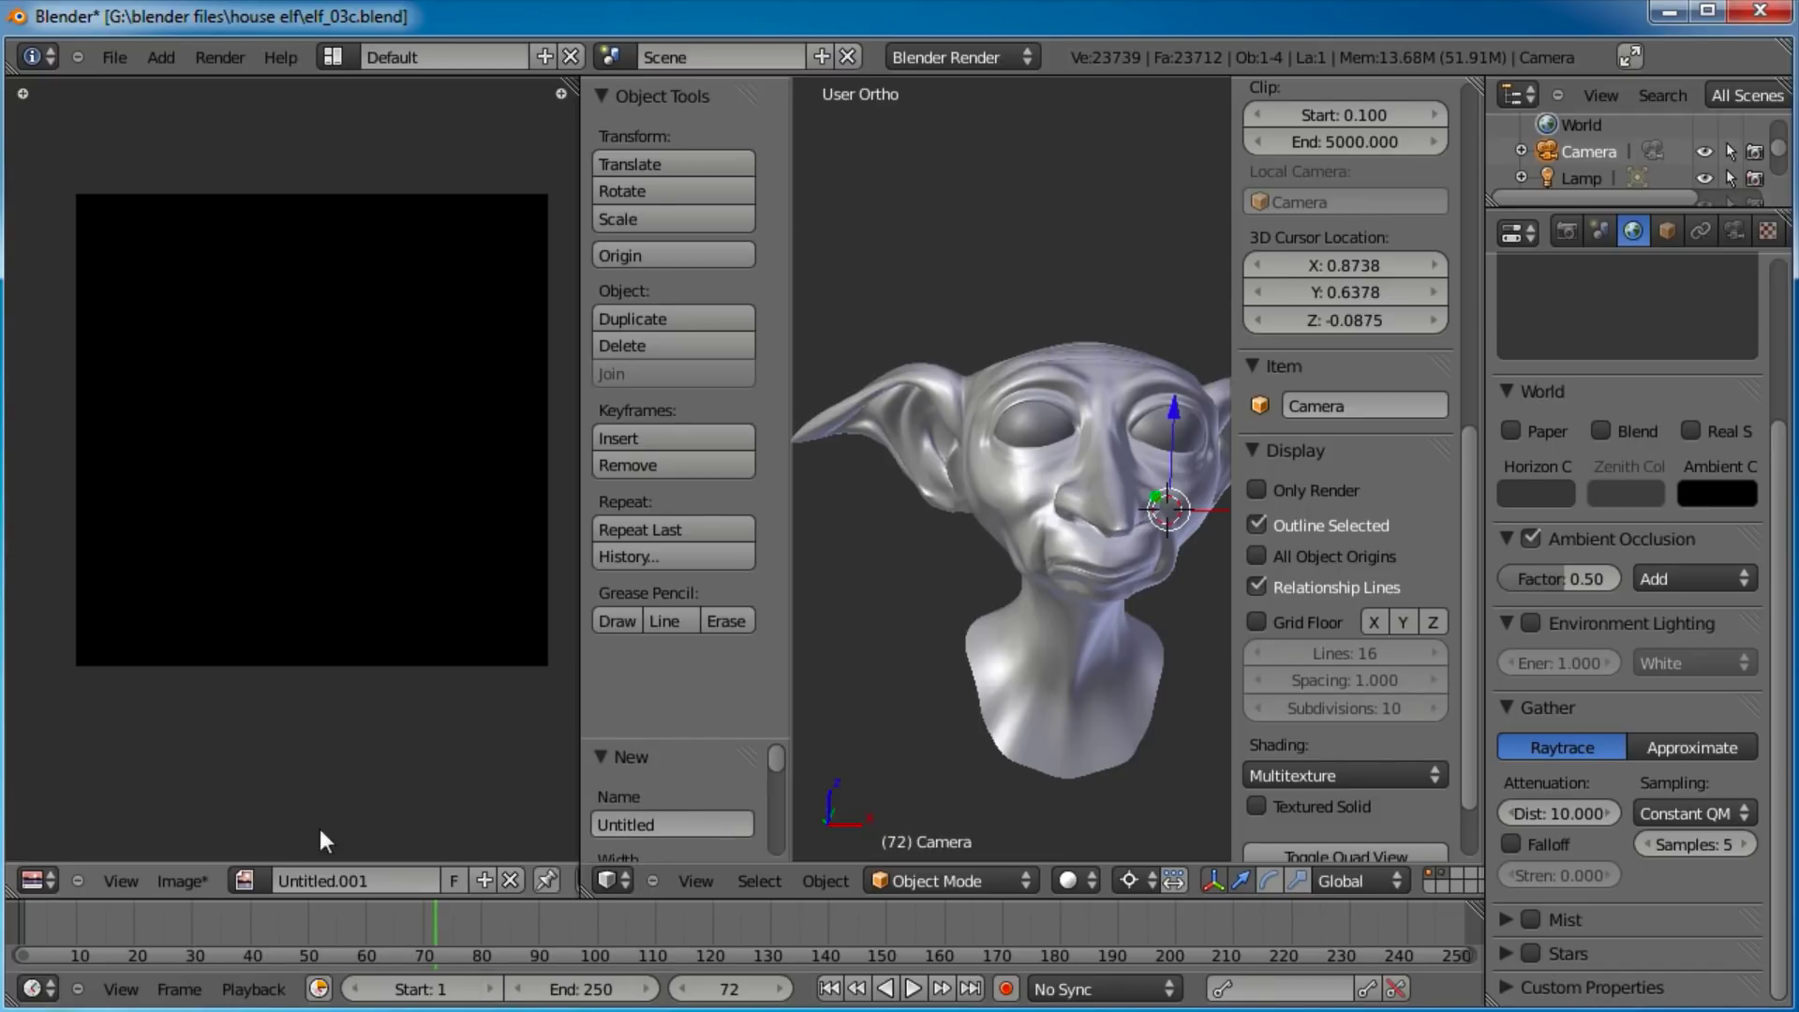
pyautogui.moveTo(344, 336); pyautogui.dragTo(340, 367, button='middle')
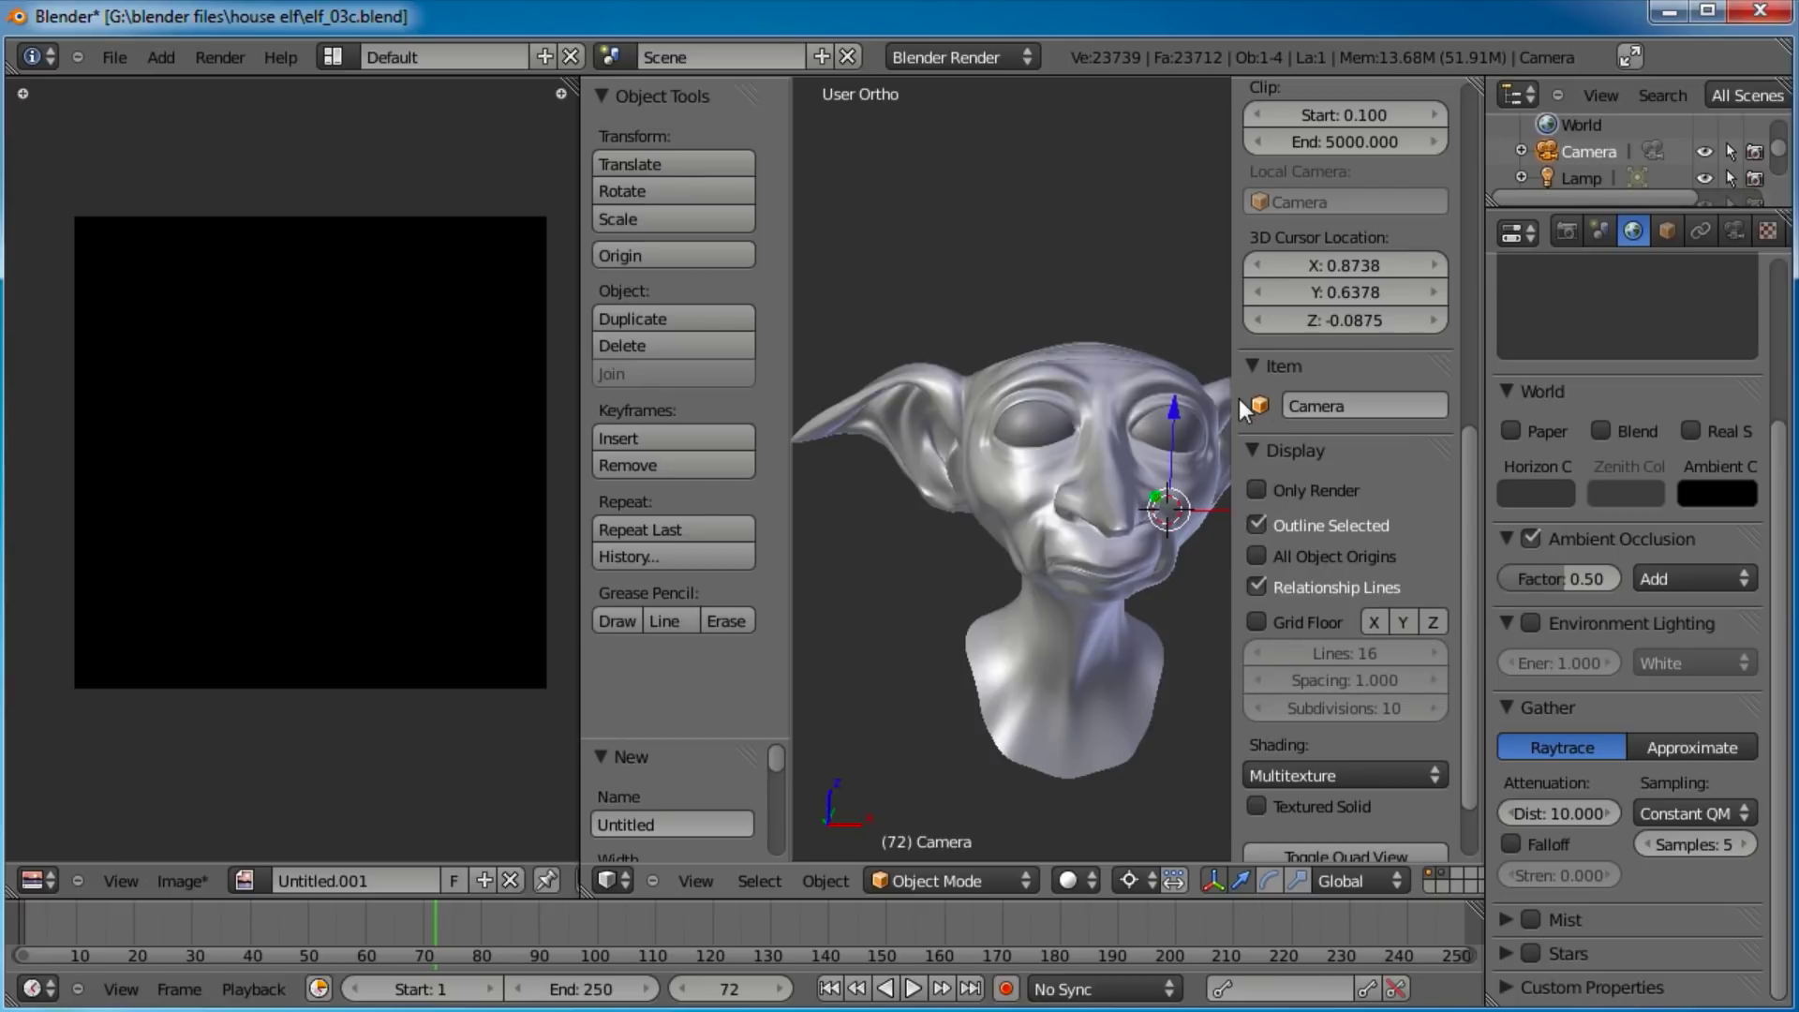
# Hide the 3D view's properties sidebar, select the elf head and disable its subdivision modifier in the viewport.
pyautogui.press('n')
pyautogui.moveTo(1300, 391); pyautogui.dragTo(1070, 457, button='middle')
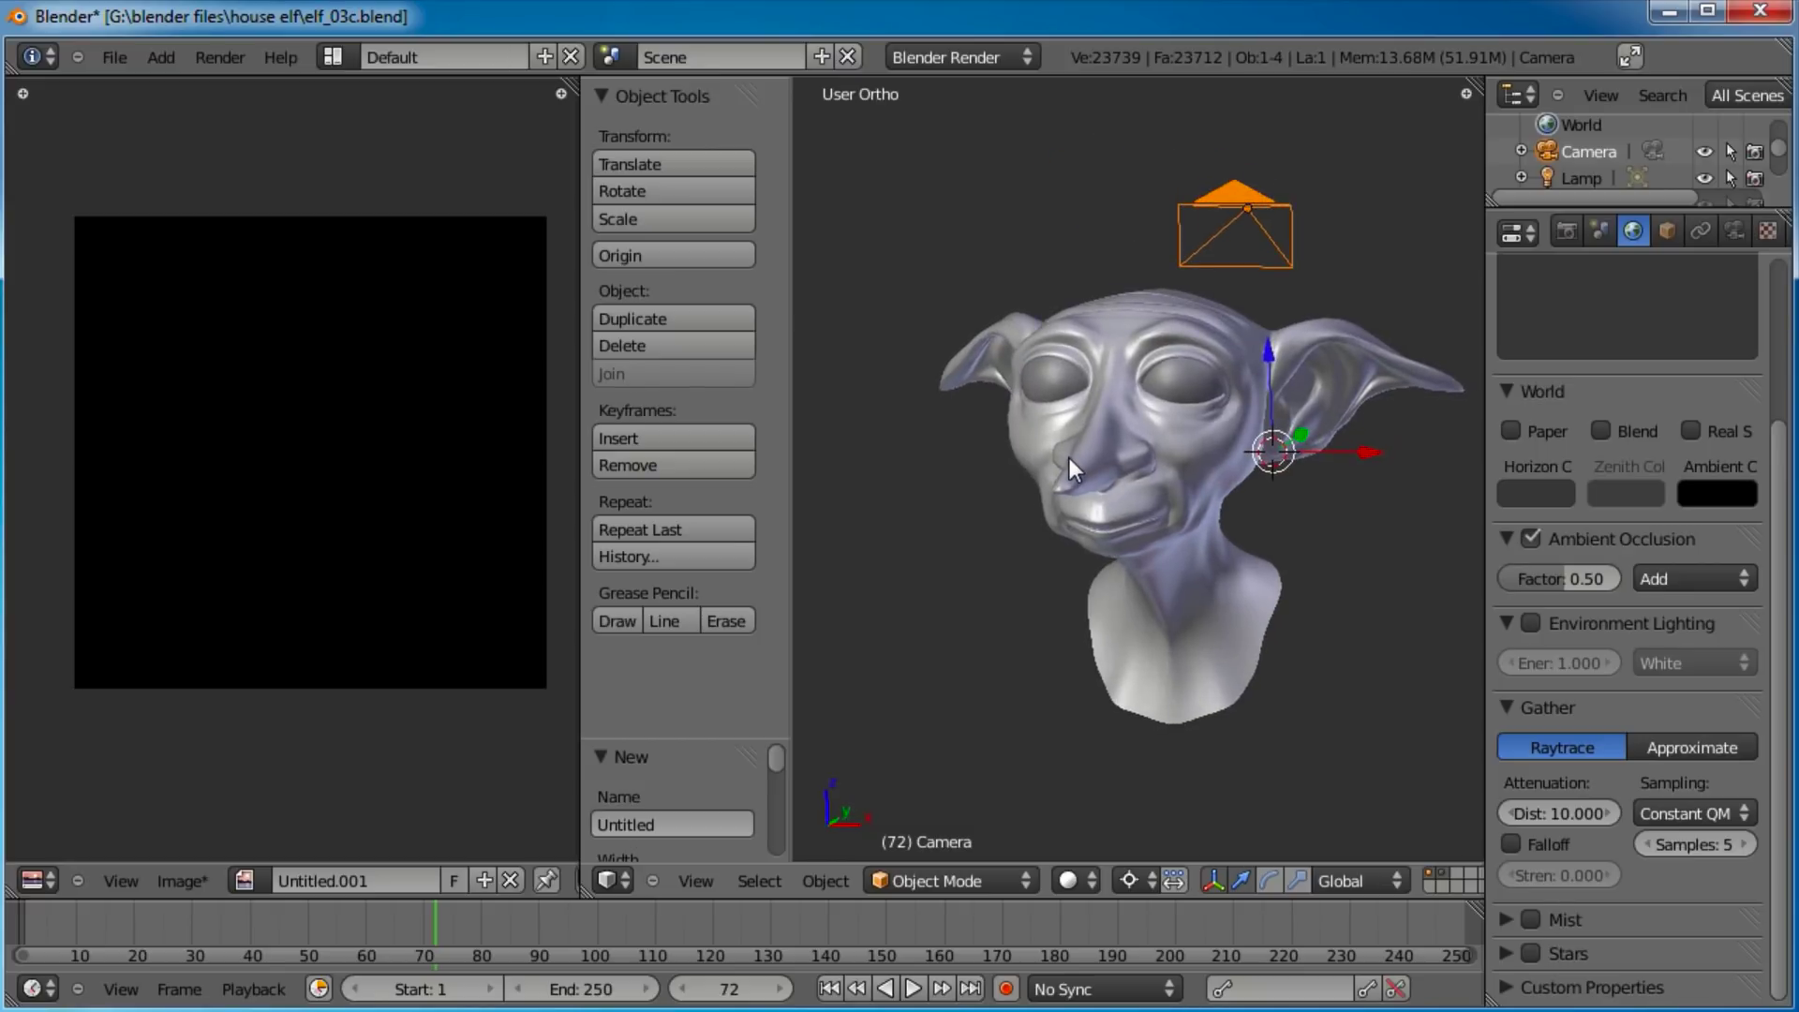
pyautogui.rightClick(1362, 347)
pyautogui.moveTo(1289, 401)
pyautogui.mouseDown(button='middle')
pyautogui.moveTo(1022, 491)
pyautogui.moveTo(1138, 497)
pyautogui.moveTo(1205, 527)
pyautogui.moveTo(1196, 510)
pyautogui.mouseUp(button='middle')
pyautogui.scroll(2, 1256, 421)
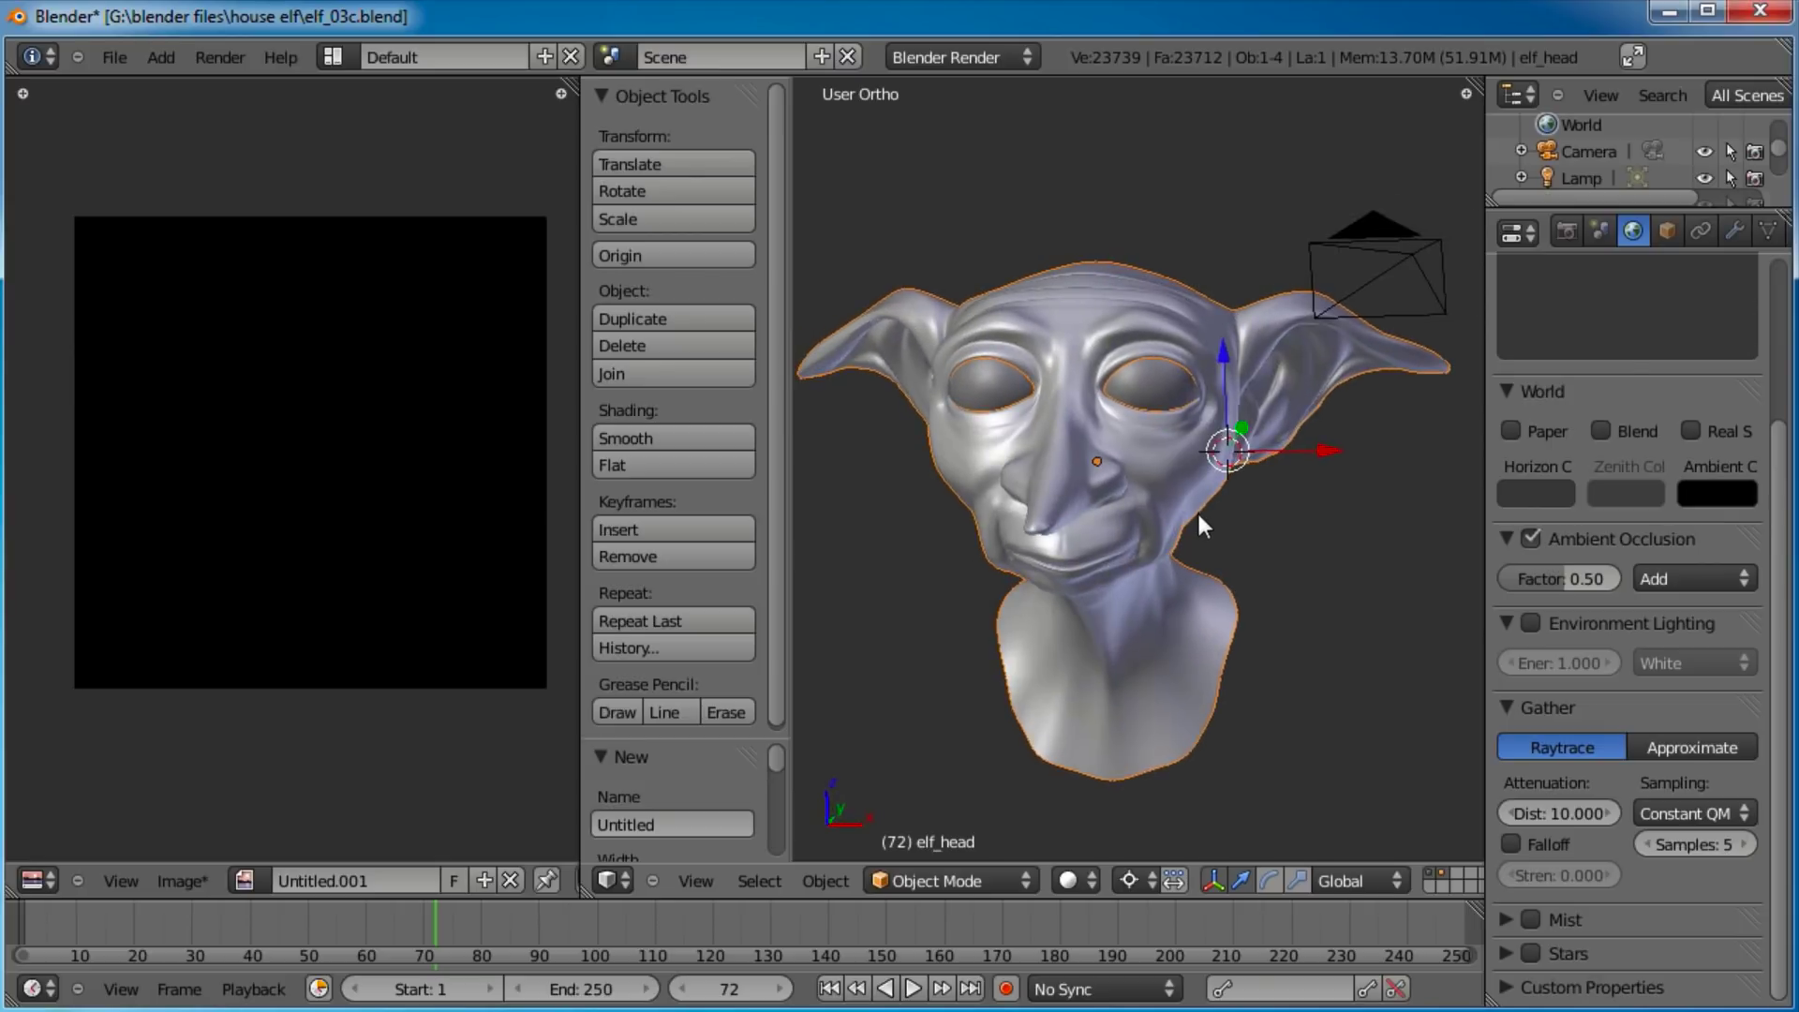
pyautogui.click(1732, 231)
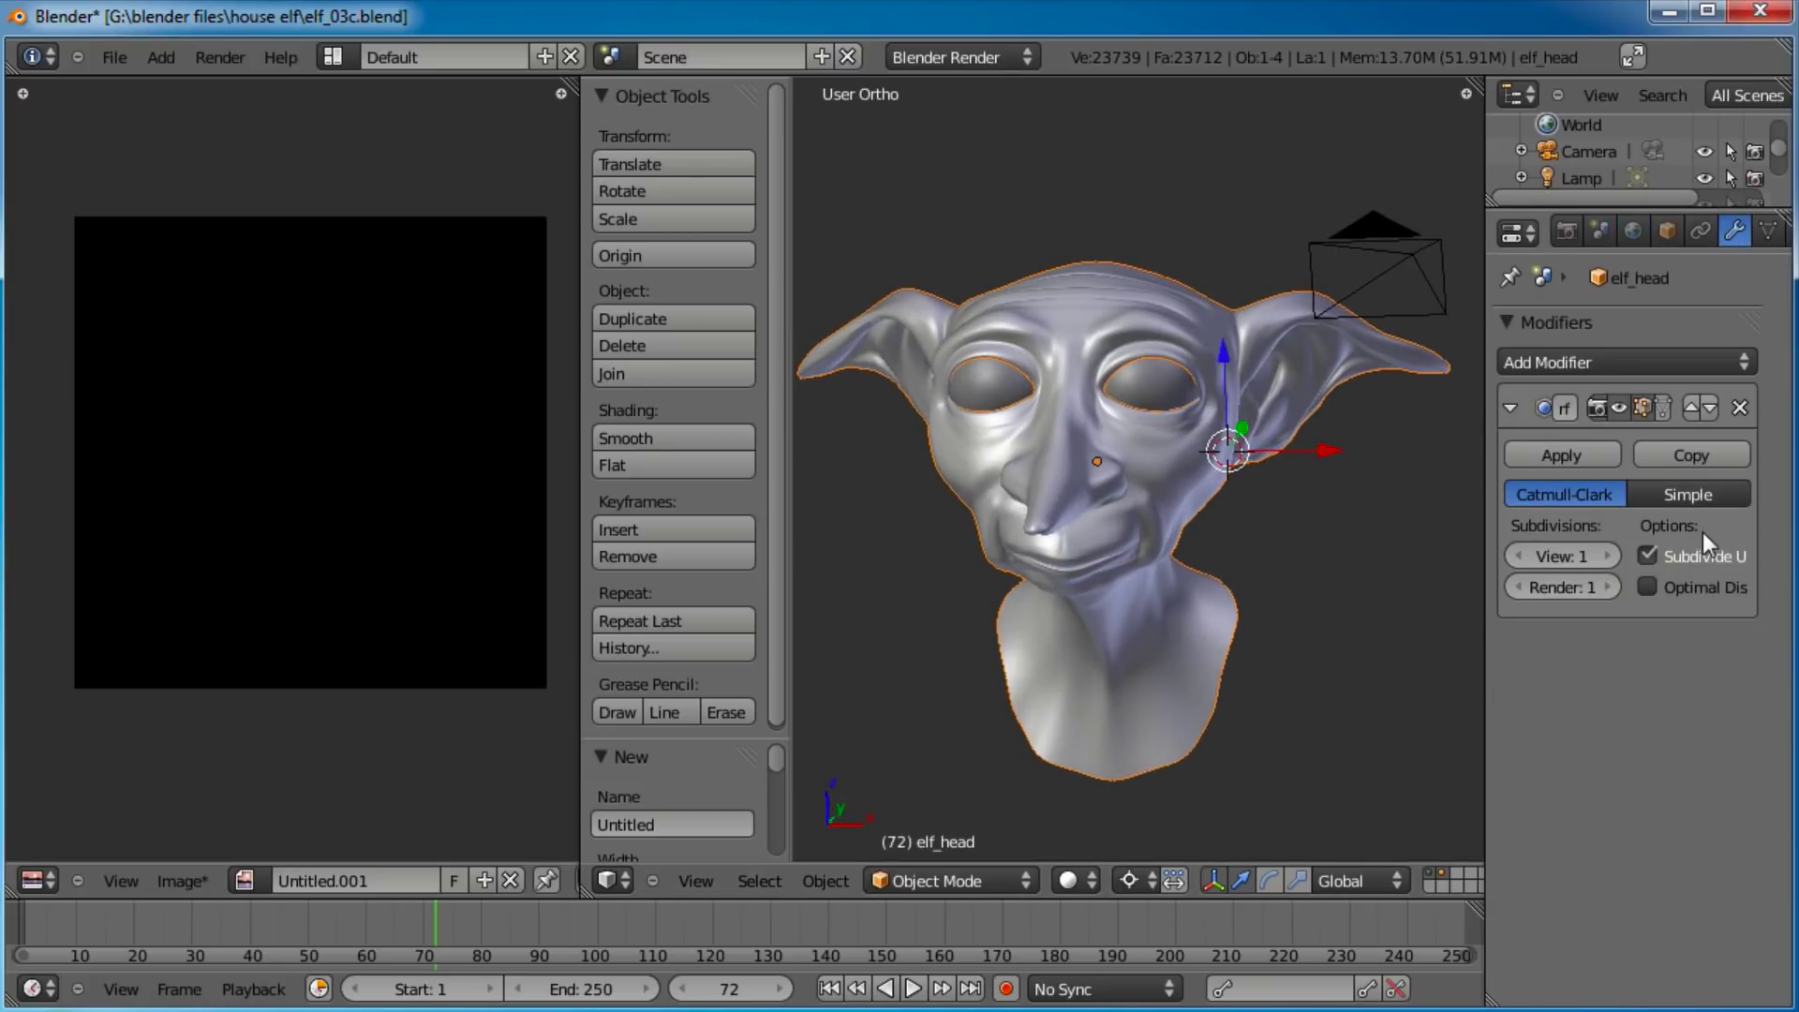
pyautogui.click(1641, 409)
pyautogui.moveTo(1237, 482); pyautogui.dragTo(1111, 440, button='middle')
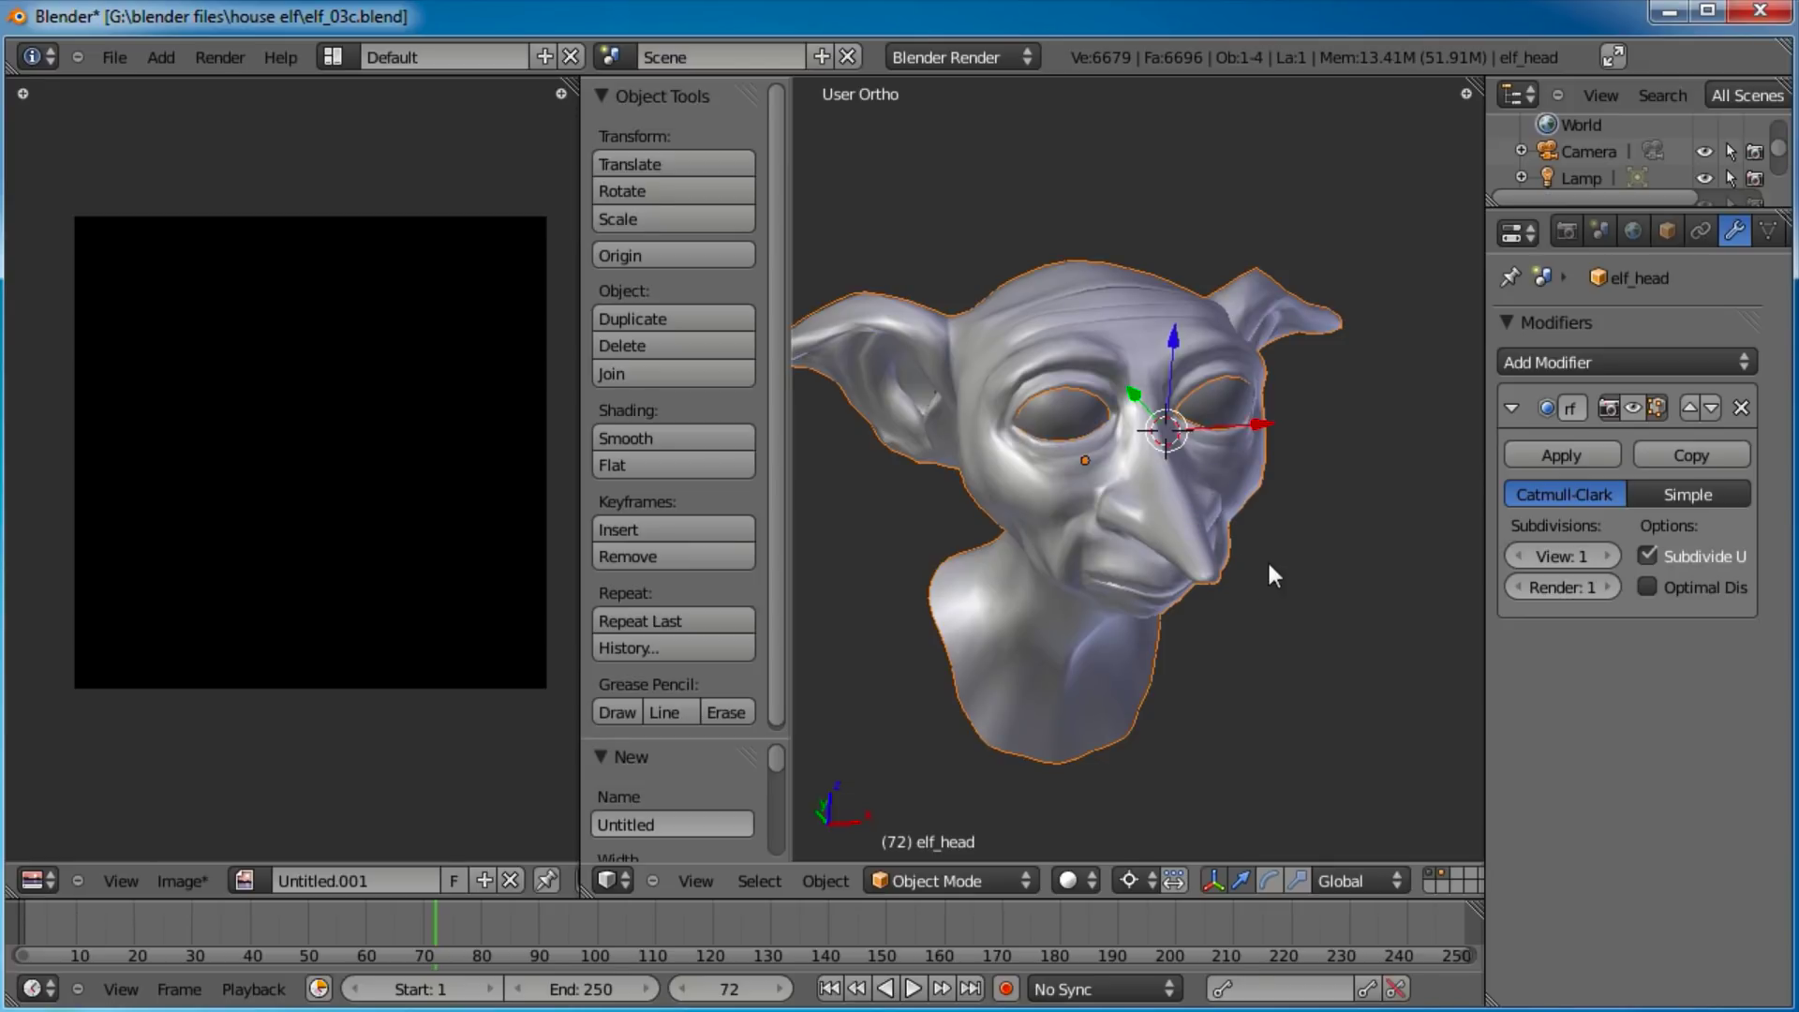
# Inspect the elf head's base mesh in wireframe, then return to solid shading.
pyautogui.press('z')
pyautogui.moveTo(1078, 459)
pyautogui.mouseDown(button='middle')
pyautogui.moveTo(1219, 473)
pyautogui.moveTo(1172, 498)
pyautogui.moveTo(1200, 594)
pyautogui.moveTo(1267, 504)
pyautogui.moveTo(1179, 525)
pyautogui.moveTo(1034, 520)
pyautogui.moveTo(1160, 513)
pyautogui.moveTo(1072, 474)
pyautogui.moveTo(1143, 480)
pyautogui.moveTo(1153, 347)
pyautogui.moveTo(1194, 372)
pyautogui.moveTo(1211, 491)
pyautogui.moveTo(1227, 408)
pyautogui.moveTo(1194, 357)
pyautogui.moveTo(1257, 347)
pyautogui.moveTo(1261, 471)
pyautogui.moveTo(1155, 572)
pyautogui.moveTo(1141, 531)
pyautogui.mouseUp(button='middle')
pyautogui.scroll(3, 1154, 468)
pyautogui.scroll(-1, 1162, 497)
pyautogui.press('z')
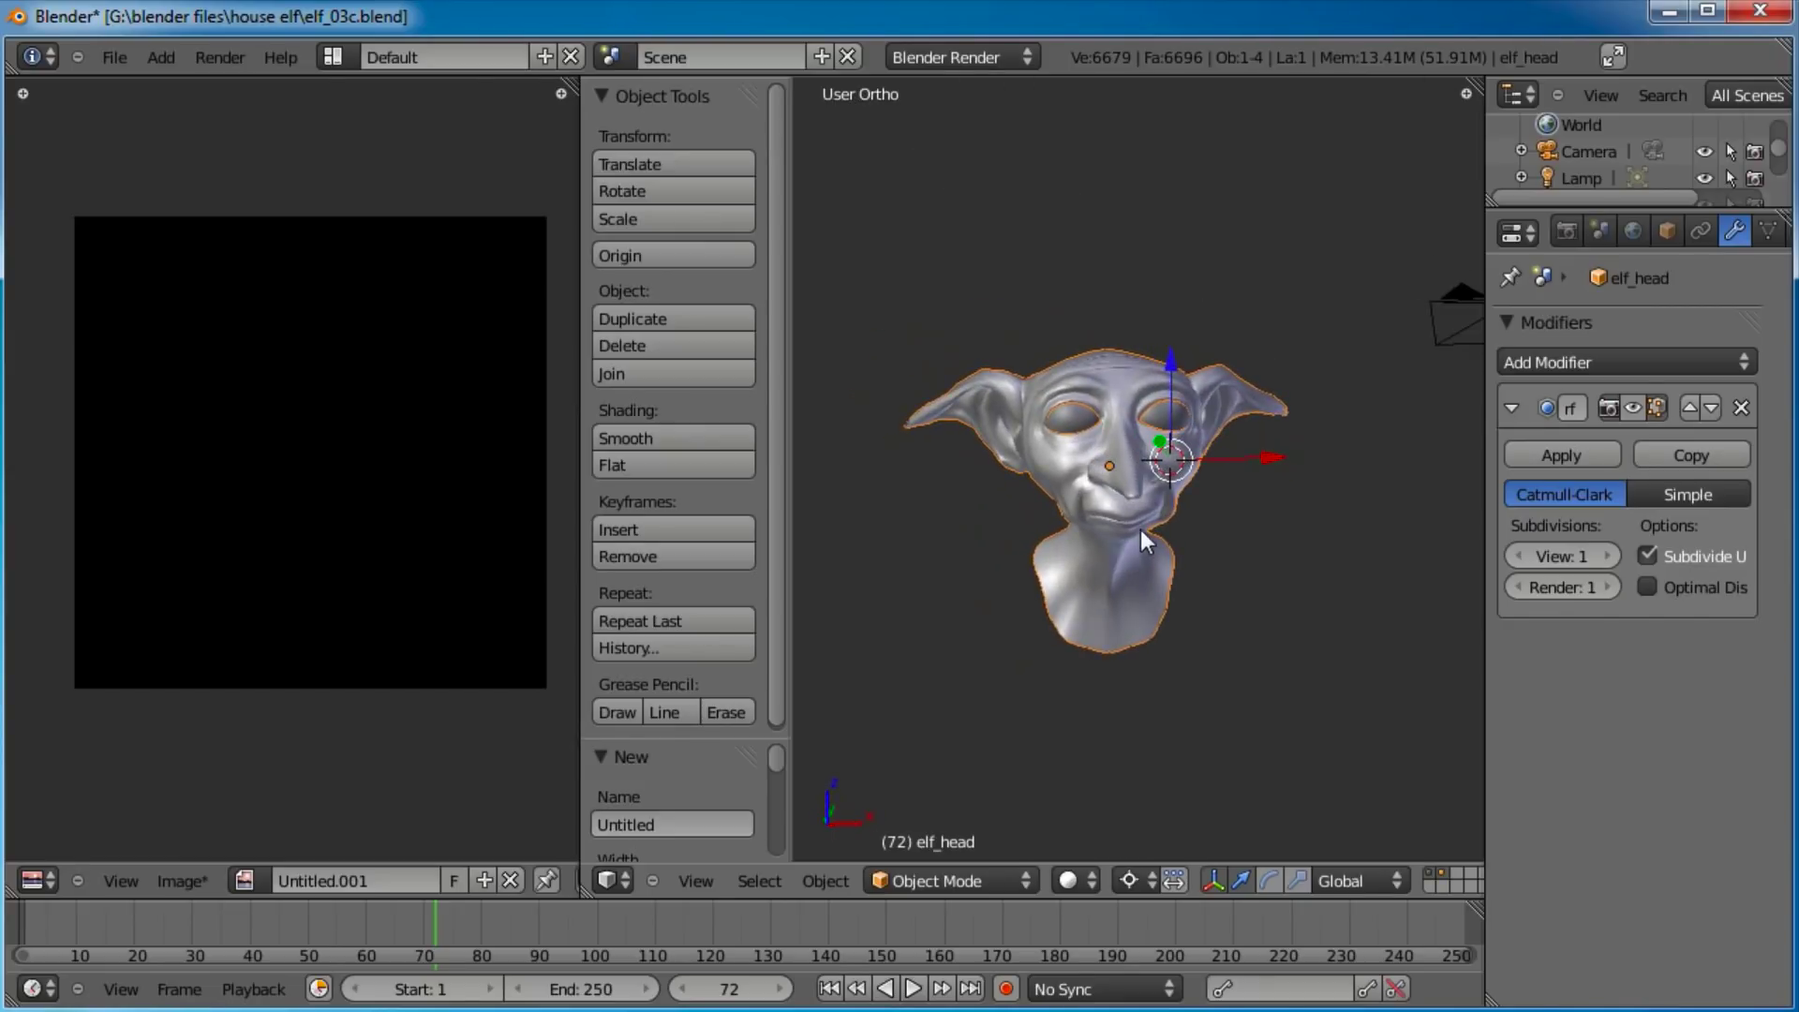
pyautogui.scroll(3, 1211, 450)
pyautogui.keyDown('shift'); pyautogui.moveTo(1180, 444); pyautogui.dragTo(1178, 603, button='middle'); pyautogui.keyUp('shift')
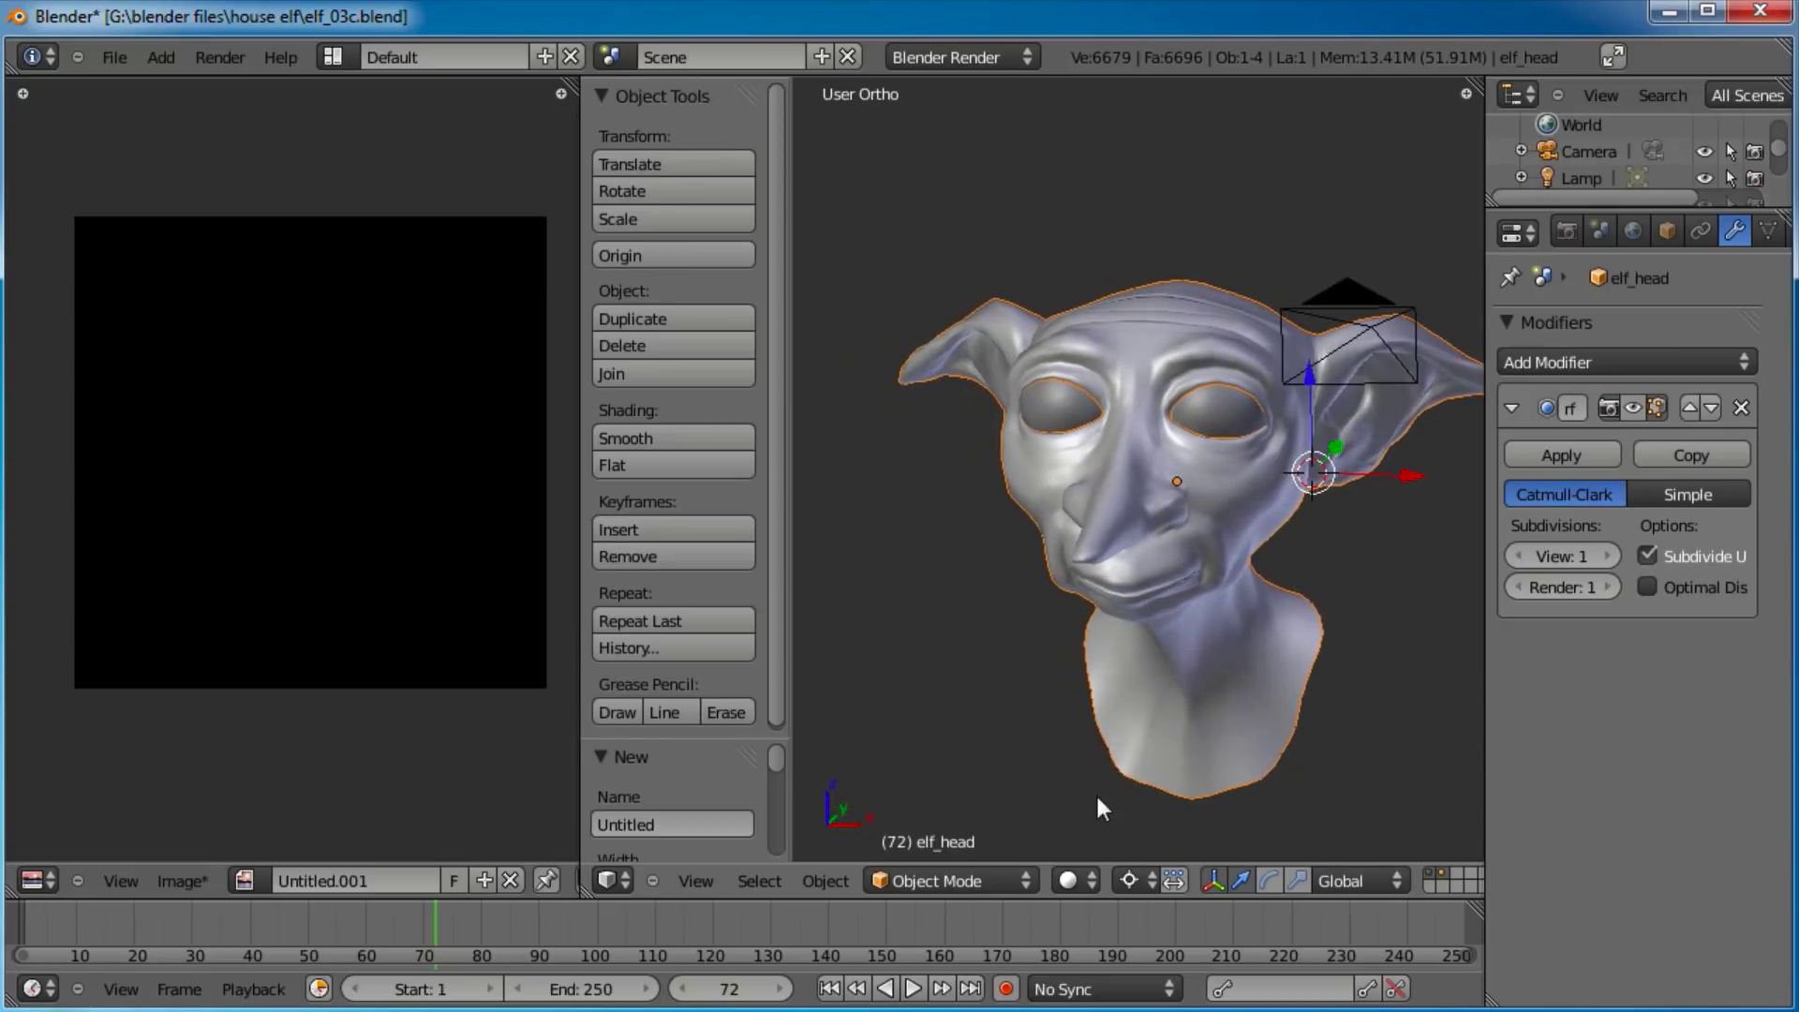
# Switch the elf head to Texture Paint mode and check its texture and material settings.
pyautogui.click(980, 879)
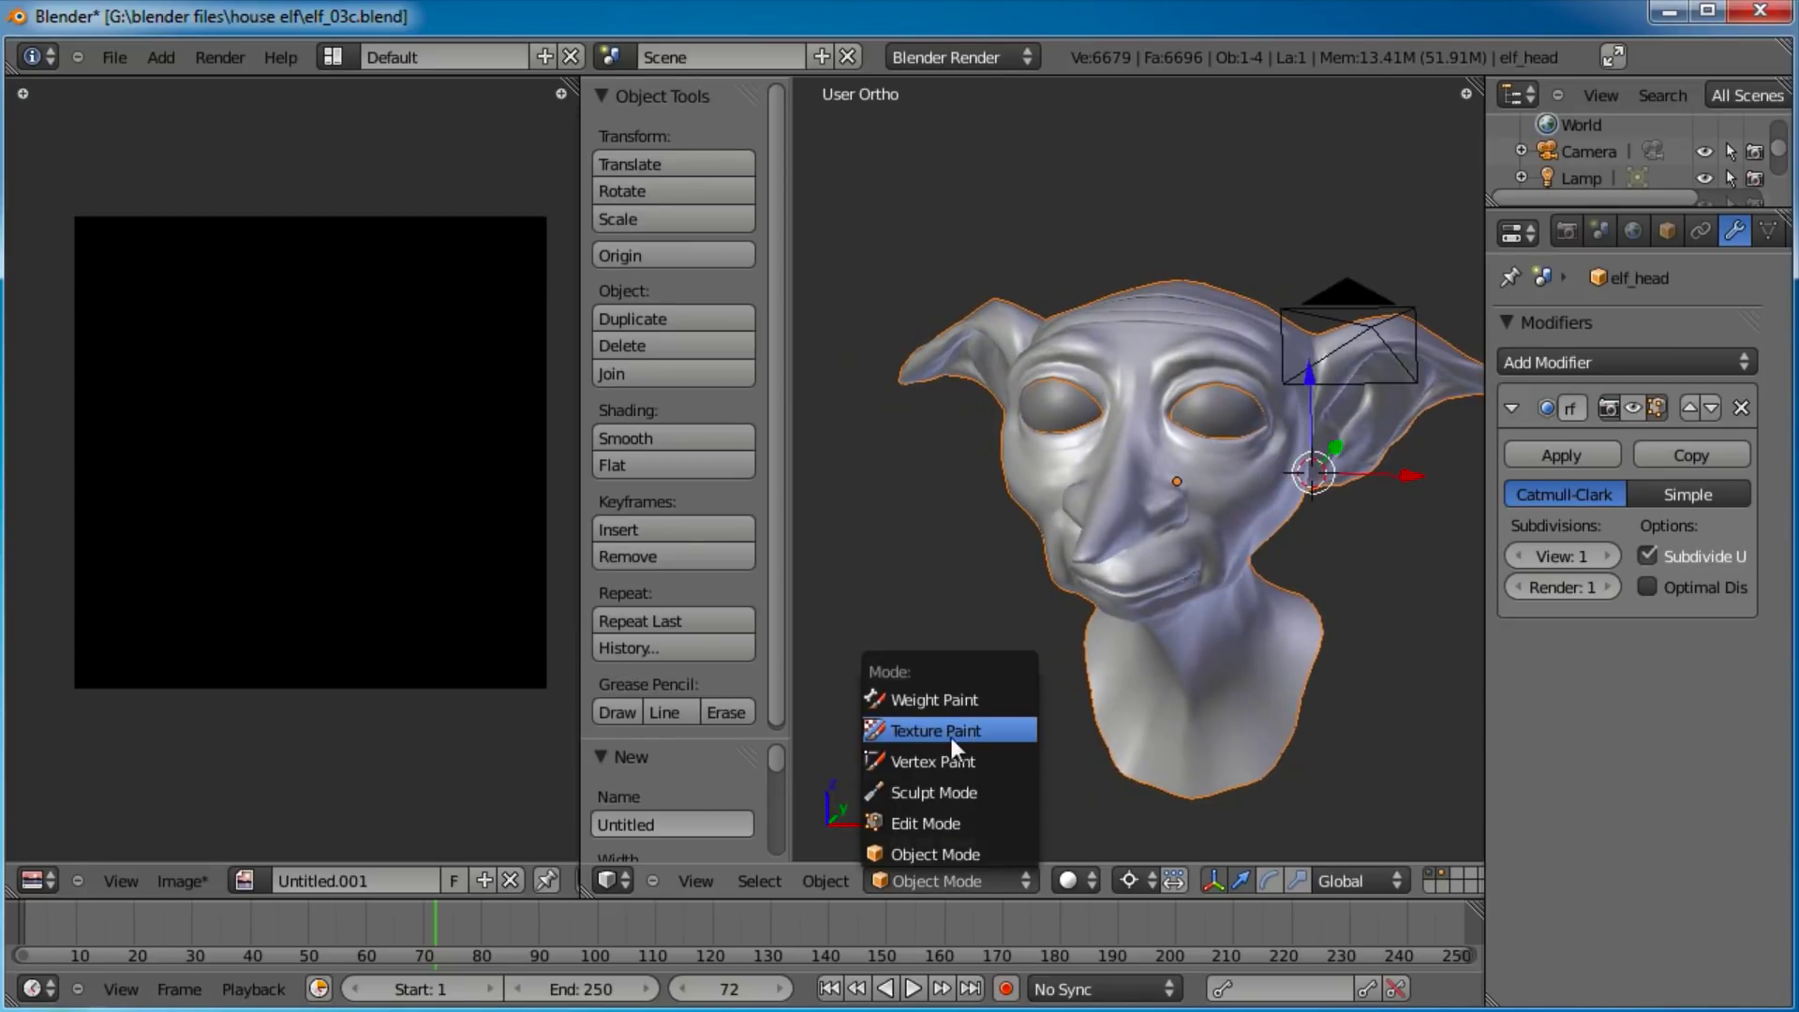
pyautogui.click(924, 733)
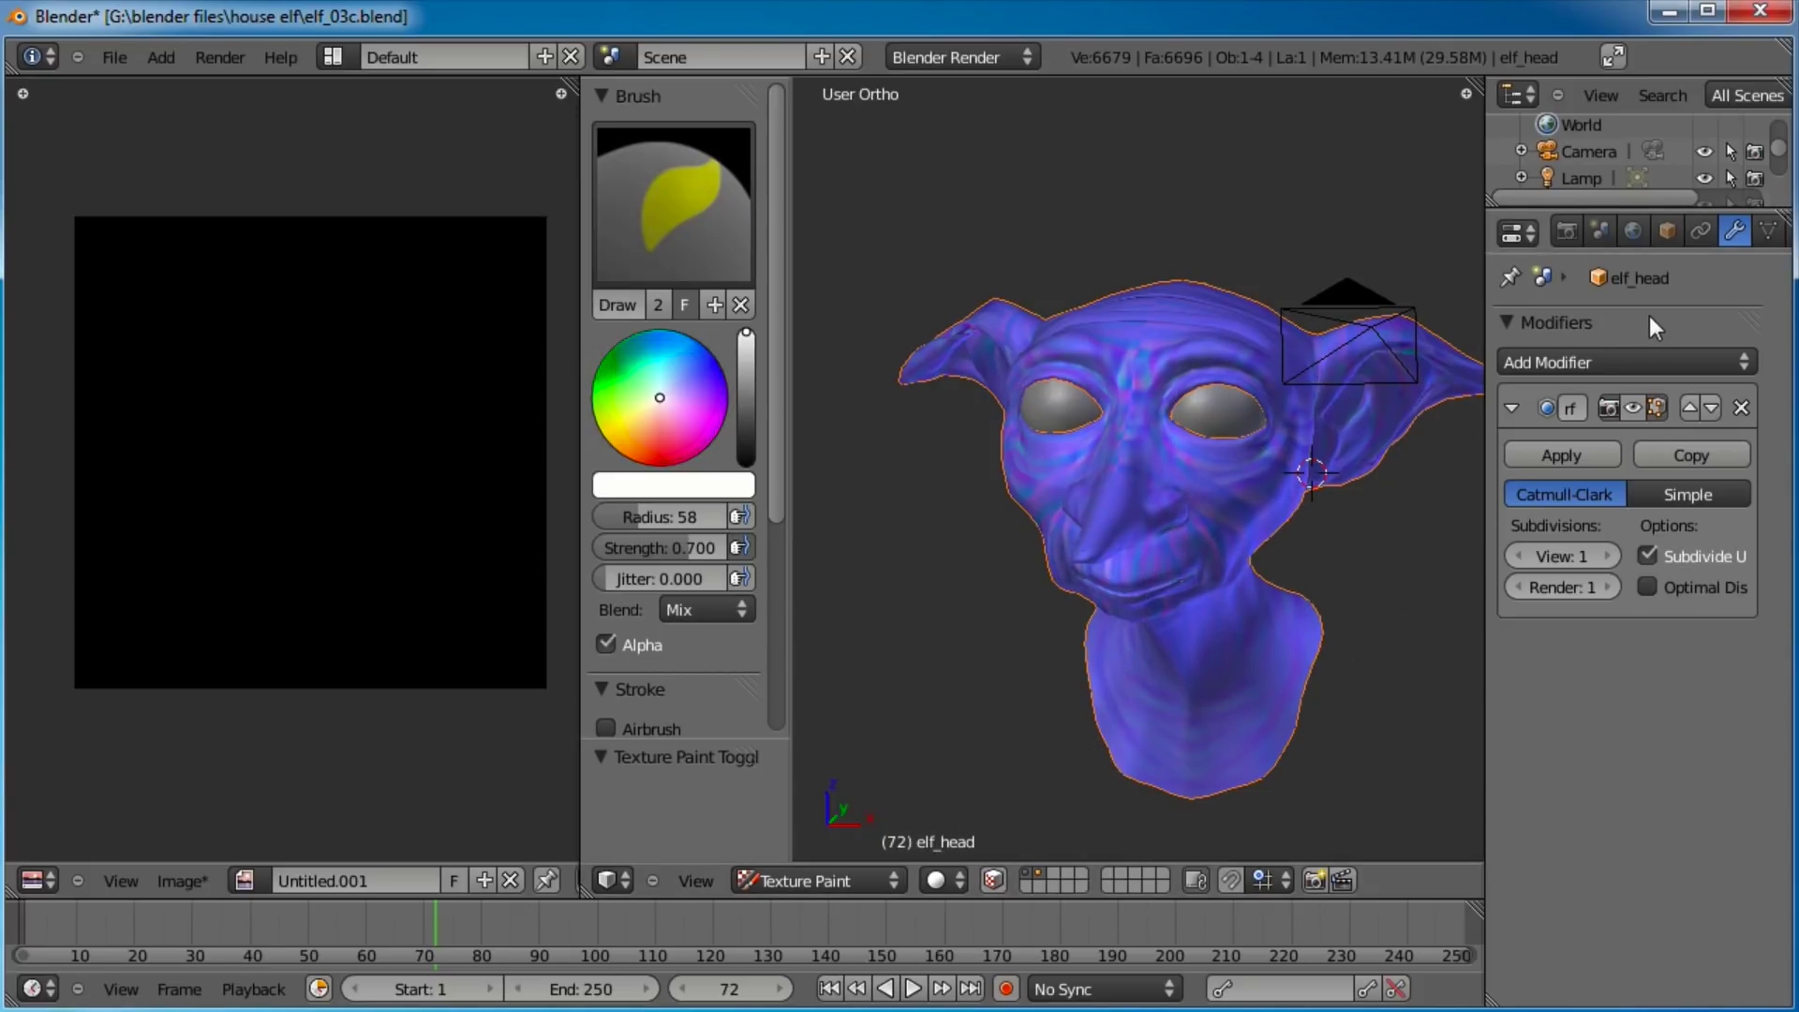
pyautogui.scroll(-3, 1745, 230)
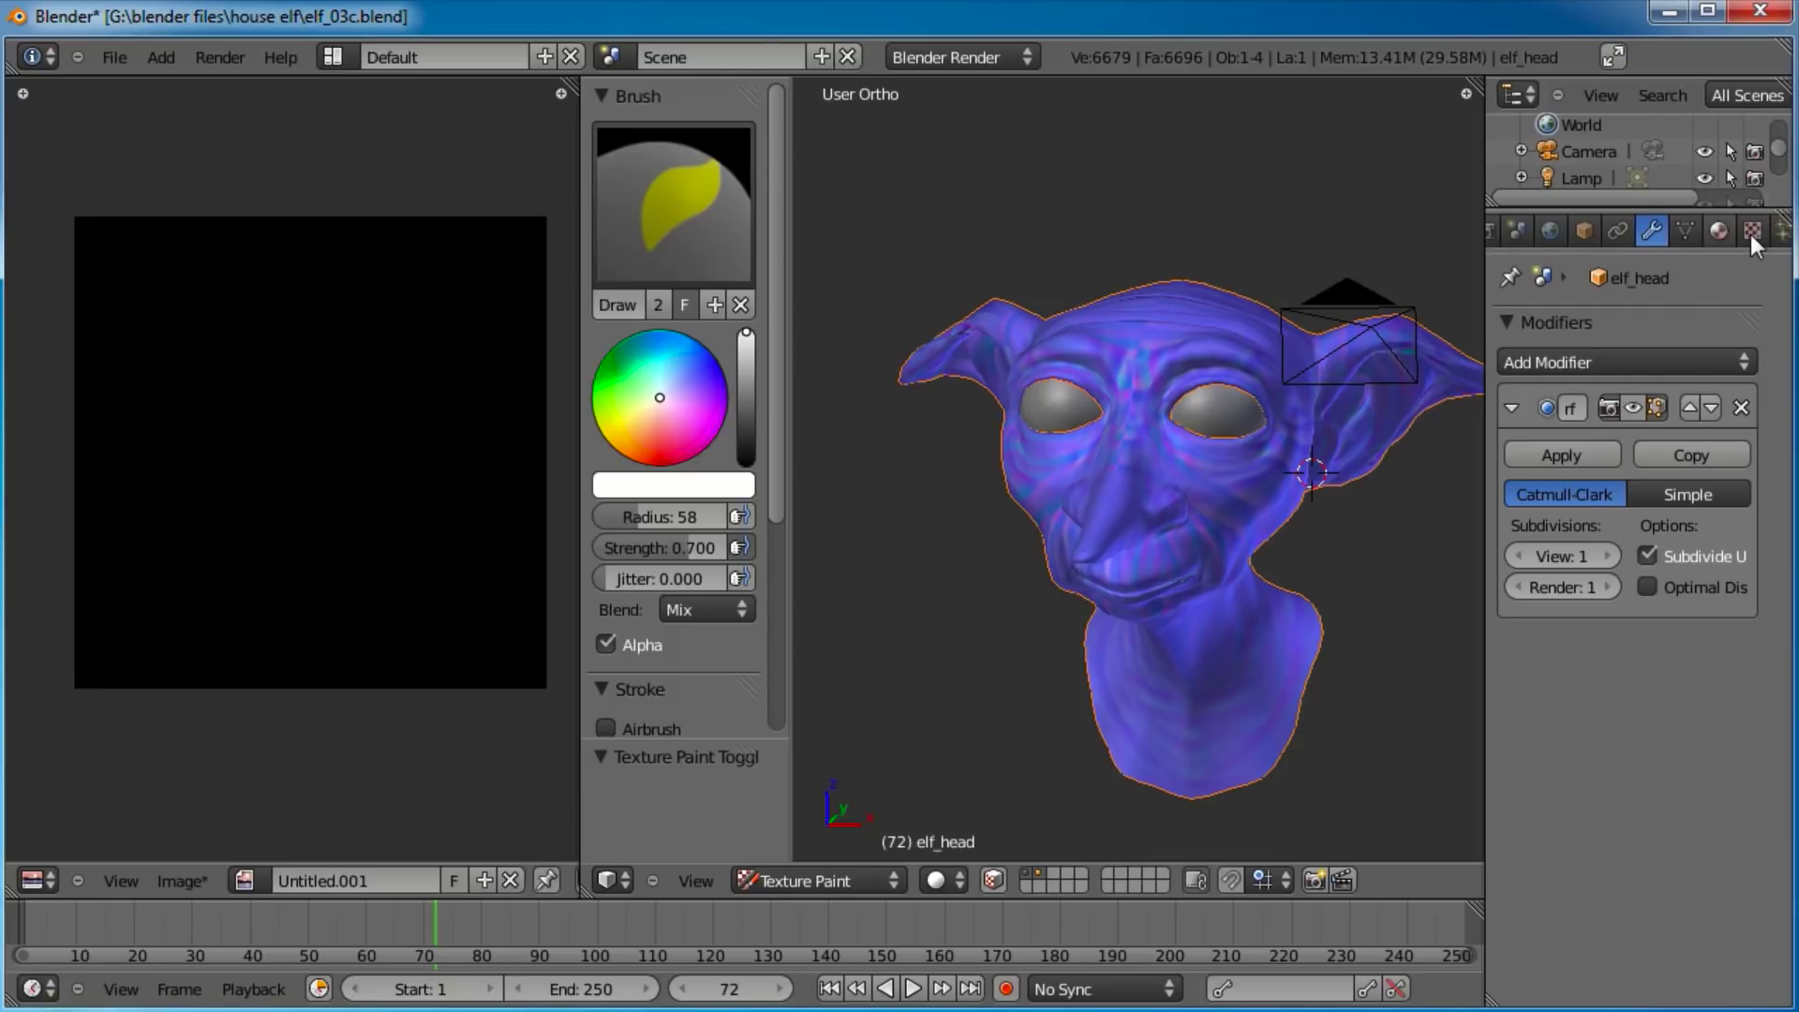
pyautogui.click(1753, 233)
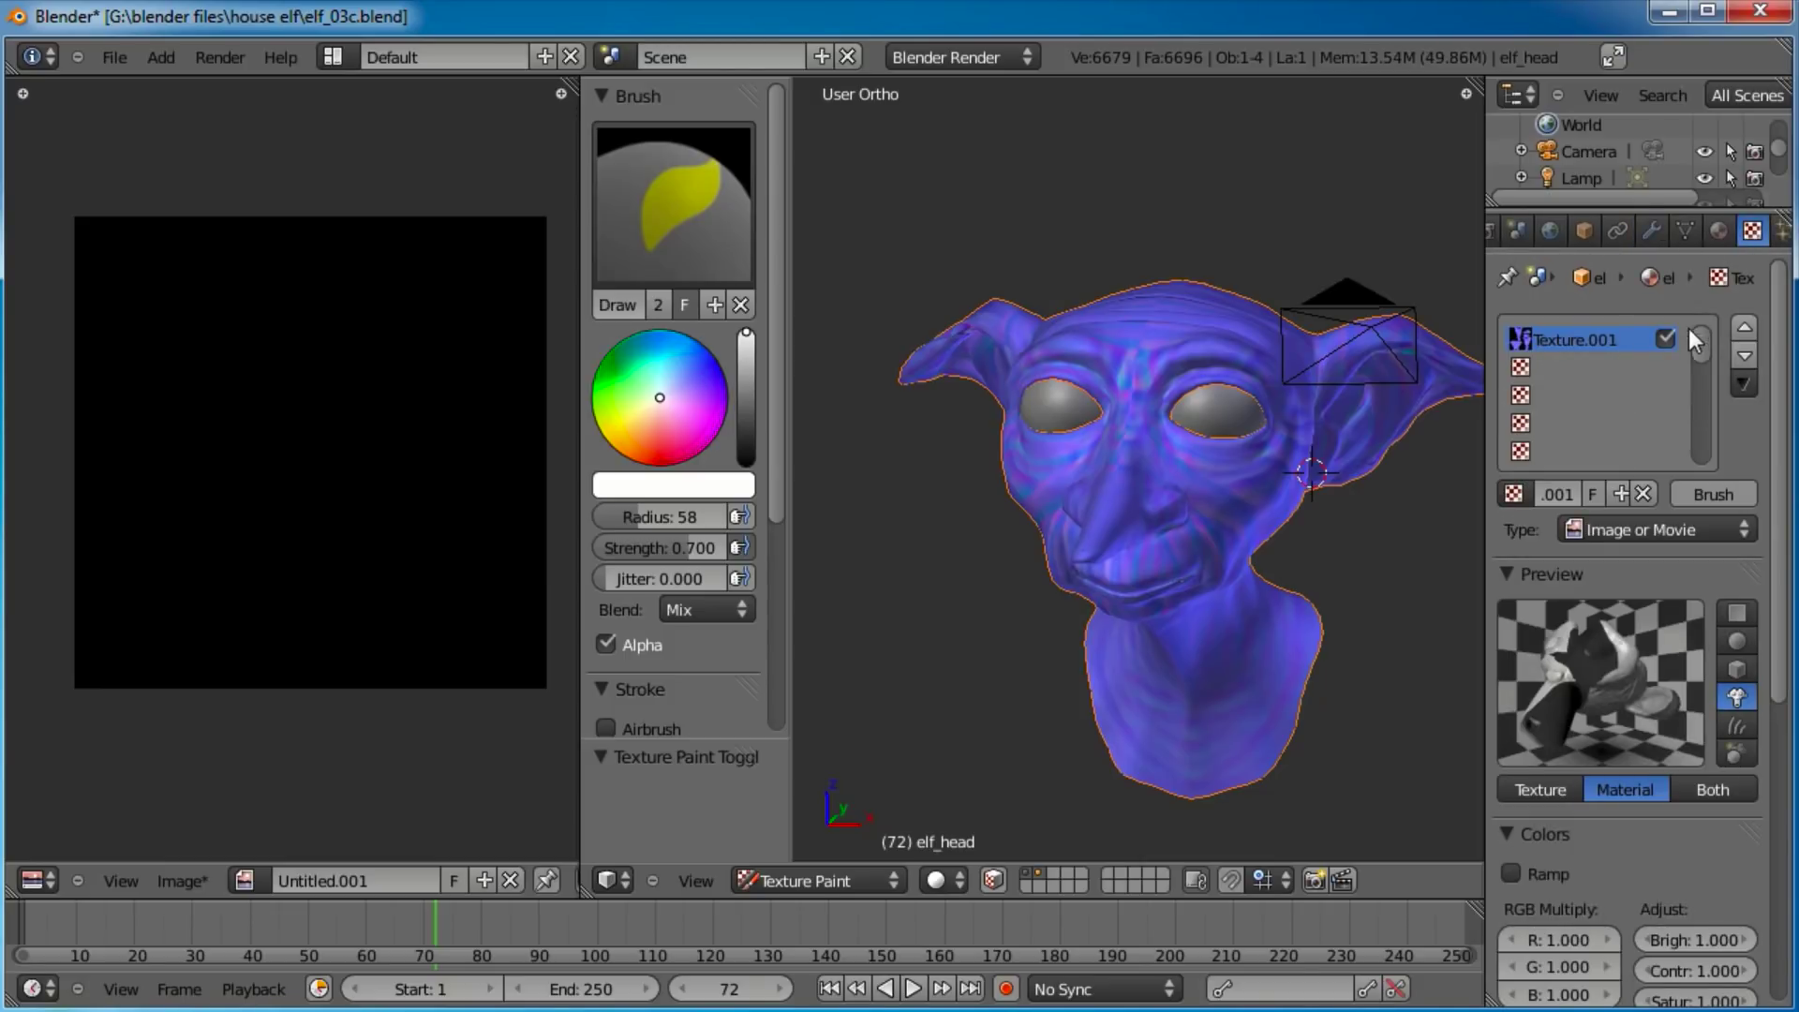
pyautogui.click(1721, 232)
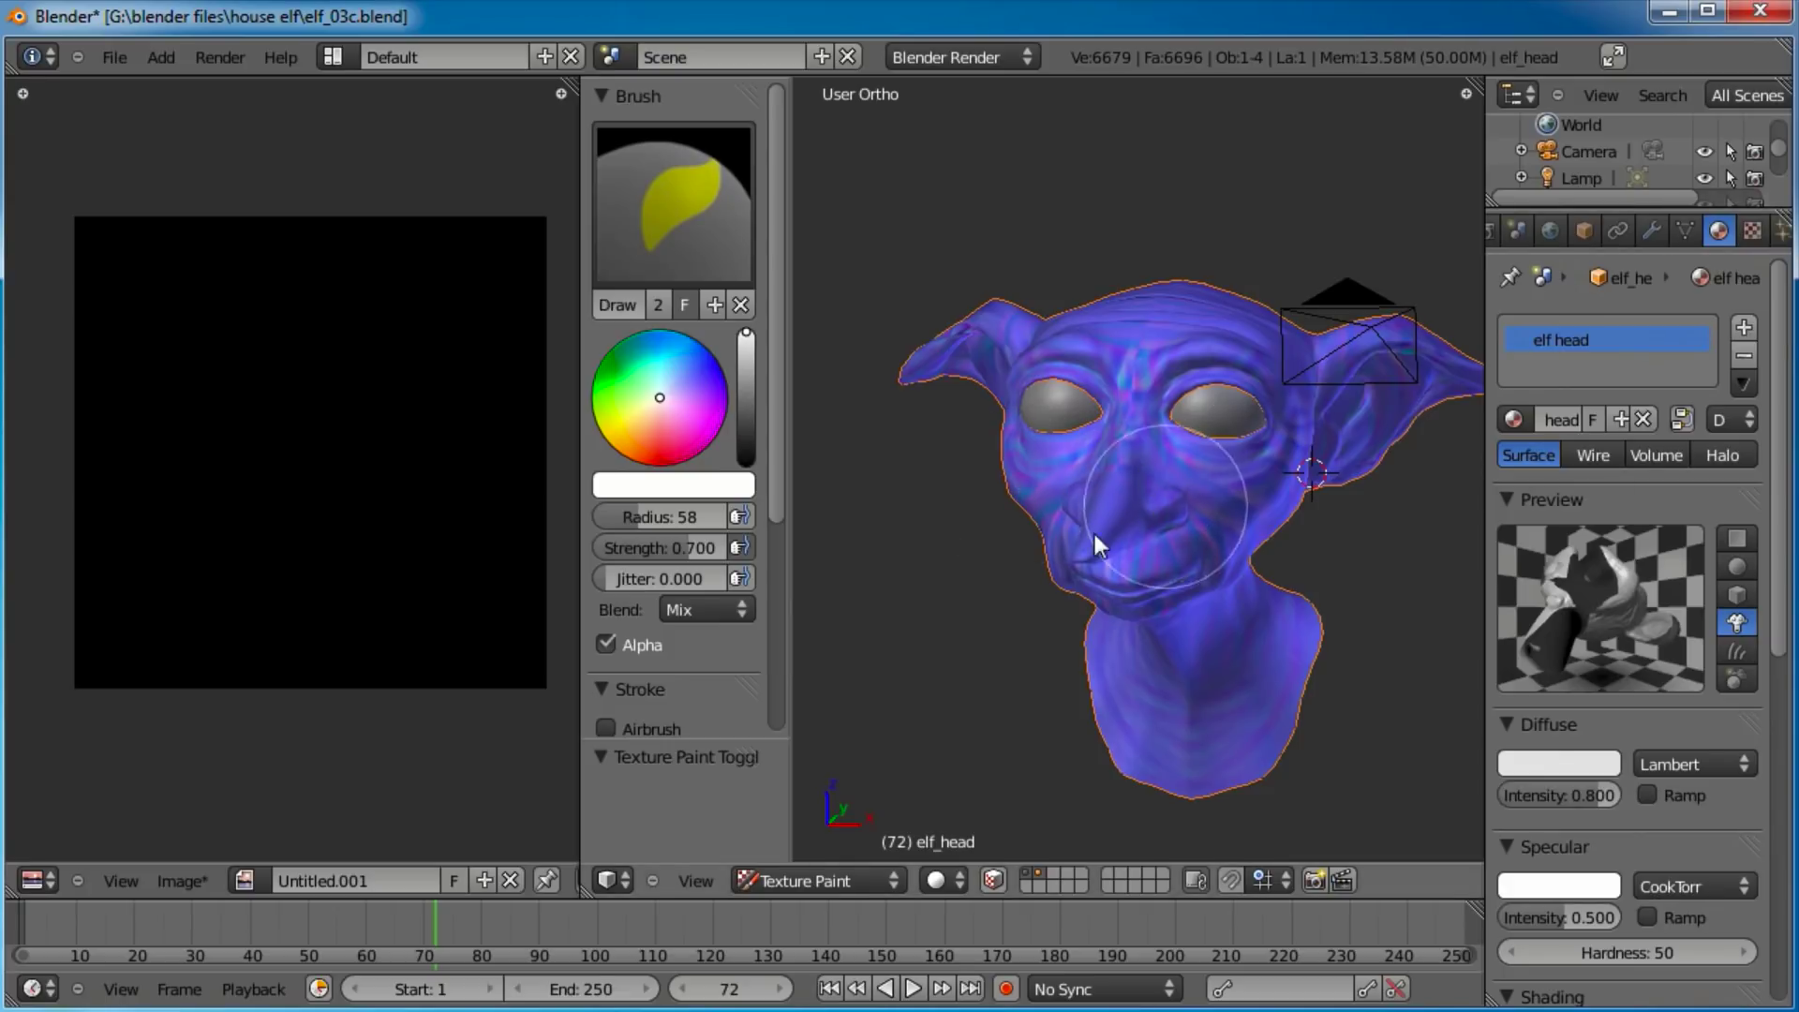
# Enable Image Painting for the black Untitled.001 image in the image editor.
pyautogui.click(173, 880)
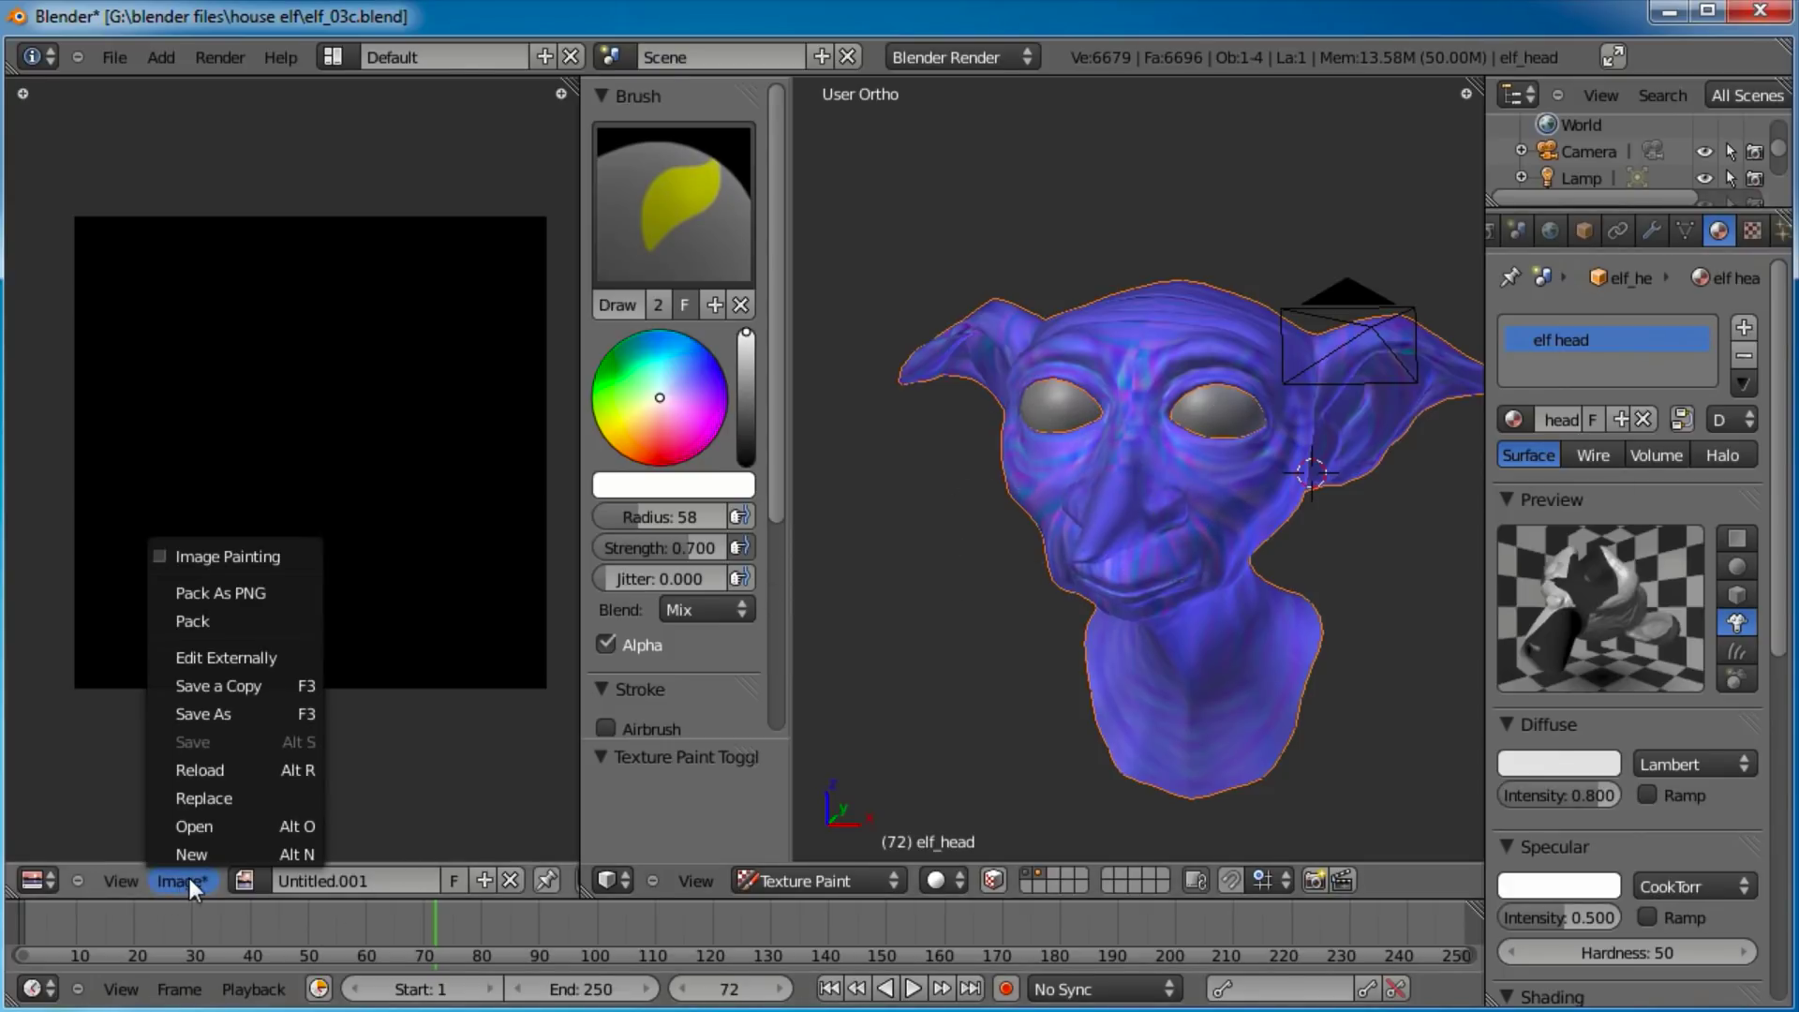
pyautogui.click(156, 557)
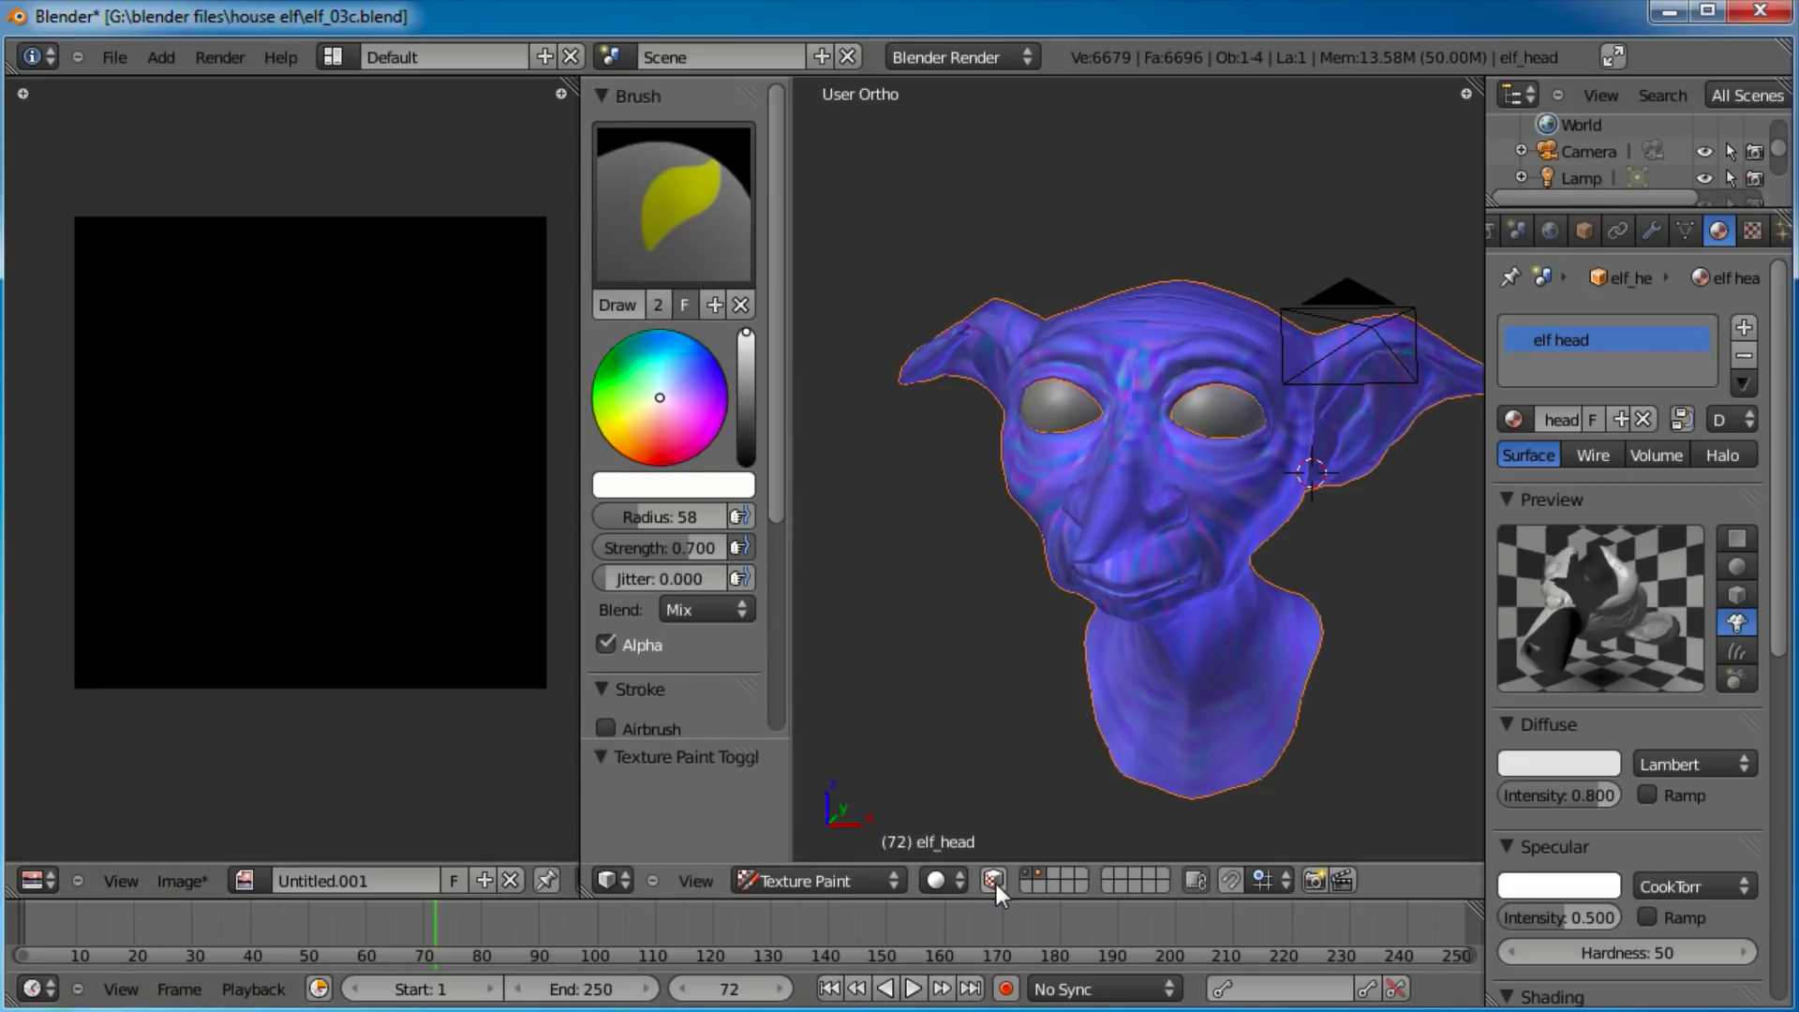
# Paint a white test stroke across the elf's nose and mouth in the 3D view, and undo it.
pyautogui.moveTo(1042, 561); pyautogui.dragTo(1082, 564, button='middle')
pyautogui.moveTo(1256, 566); pyautogui.dragTo(1256, 568)
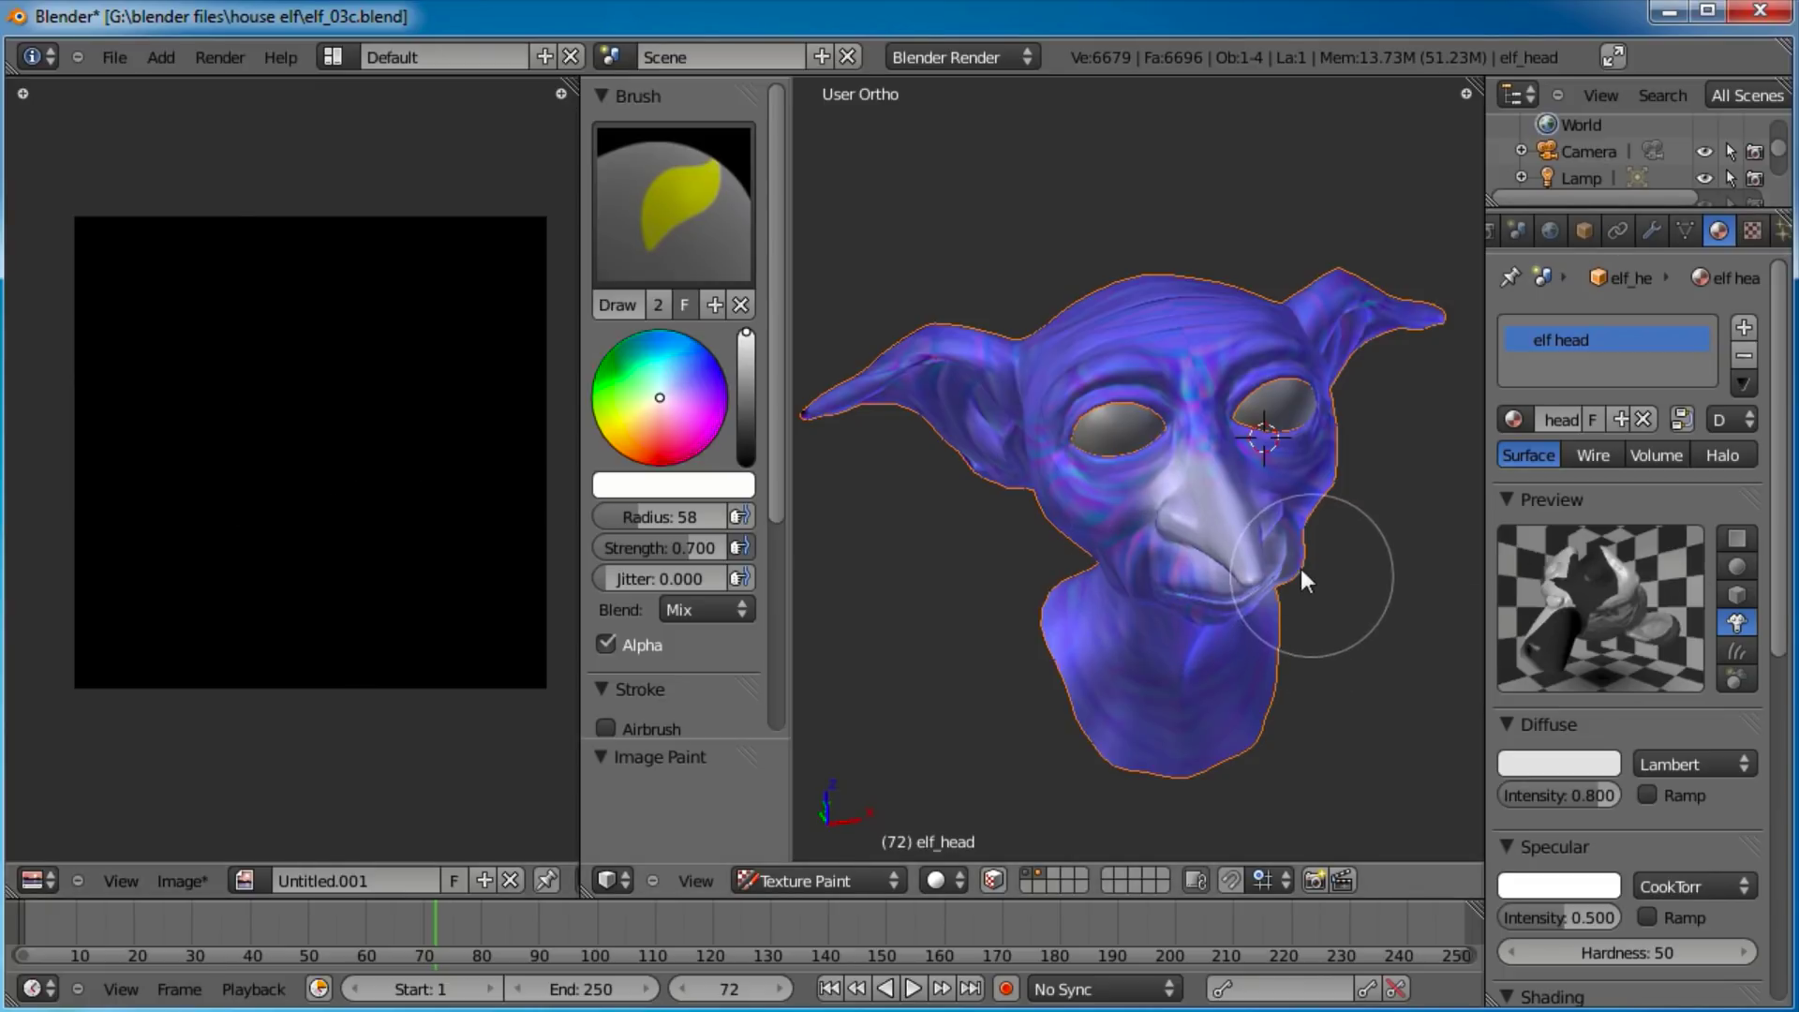
pyautogui.hotkey('ctrl', 'z')
# Switch the elf head to Edit Mode and assign the Untitled.001 image to its UV layout in place of elf_03b_tangent.png.
pyautogui.moveTo(1189, 717); pyautogui.dragTo(1255, 544, button='middle')
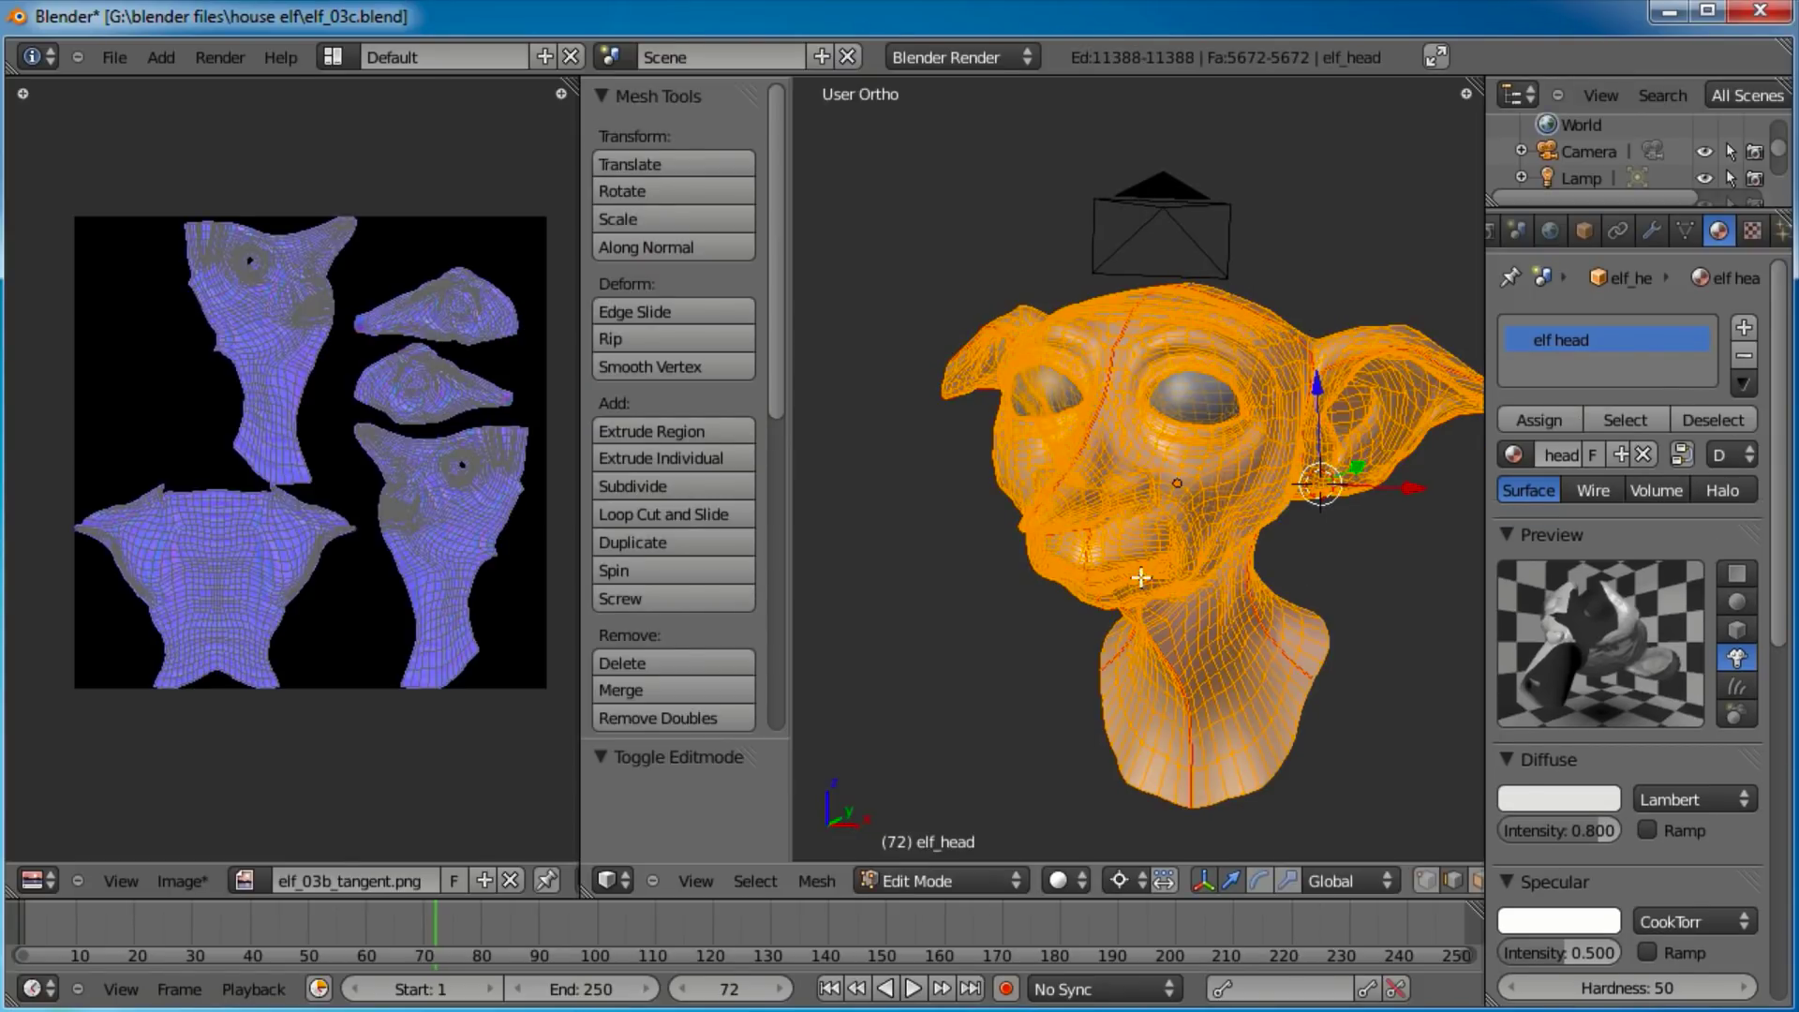
pyautogui.scroll(2, 1212, 574)
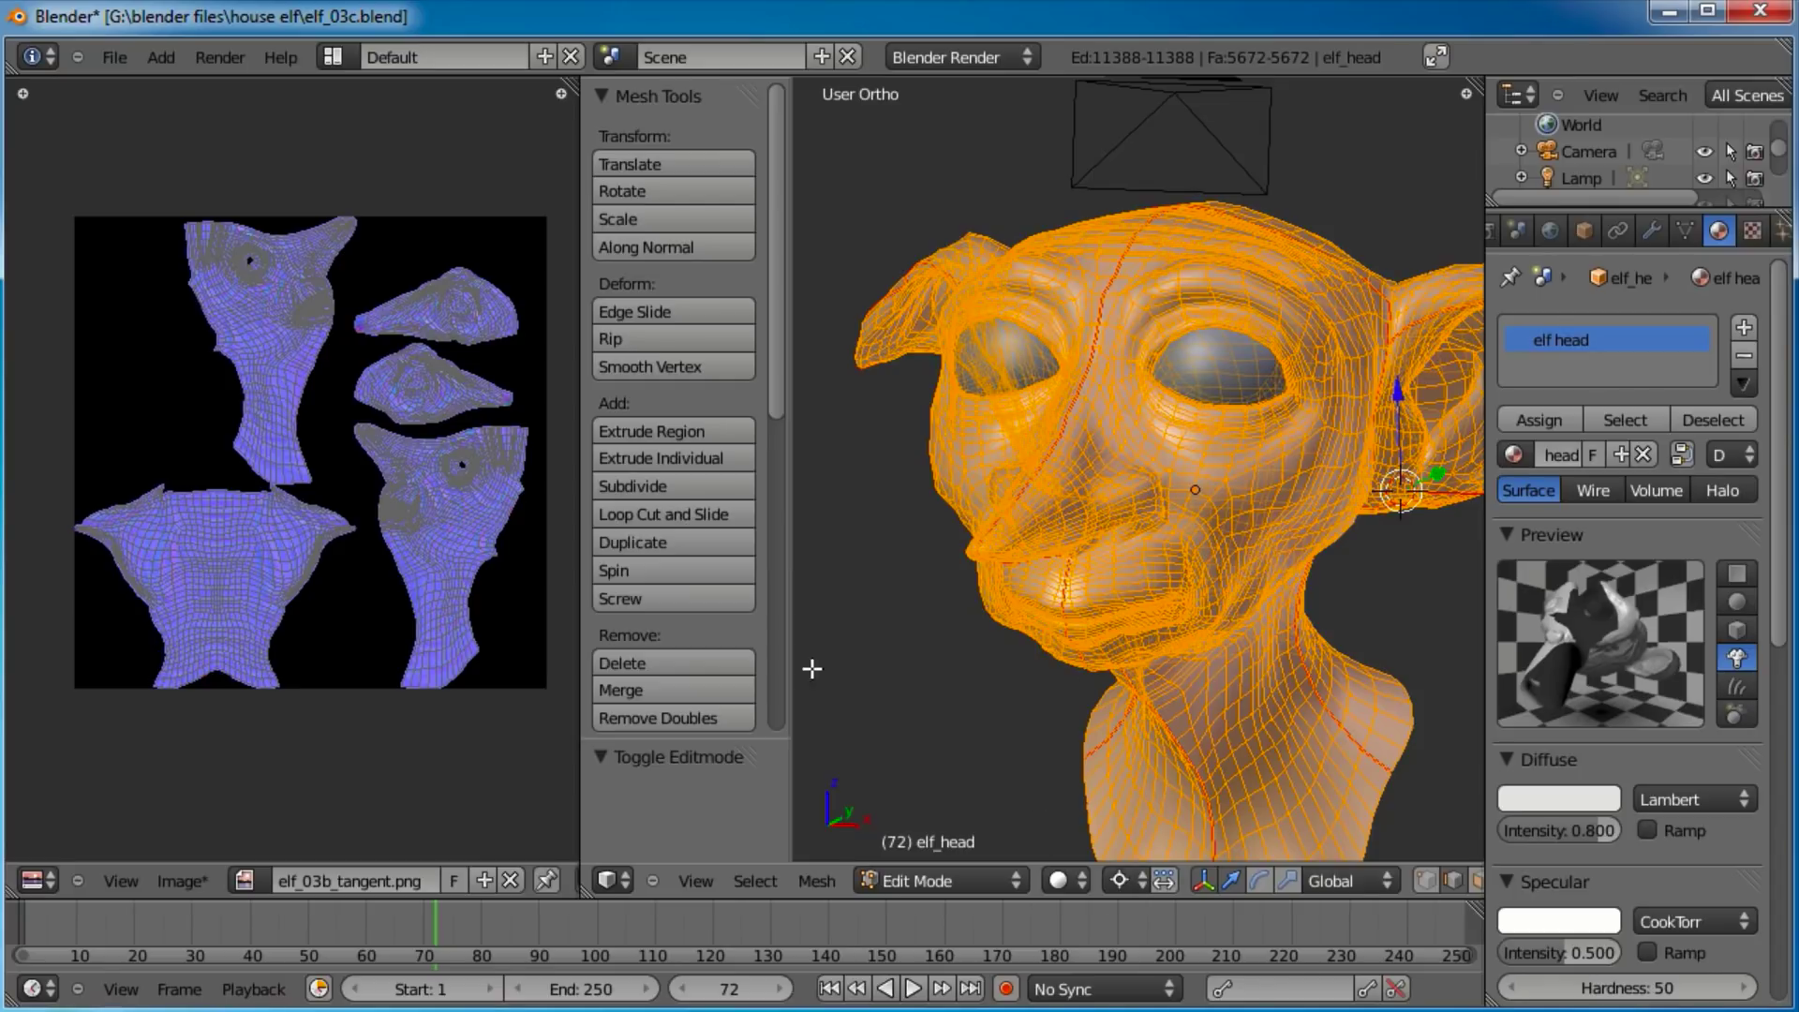
pyautogui.scroll(5, 272, 307)
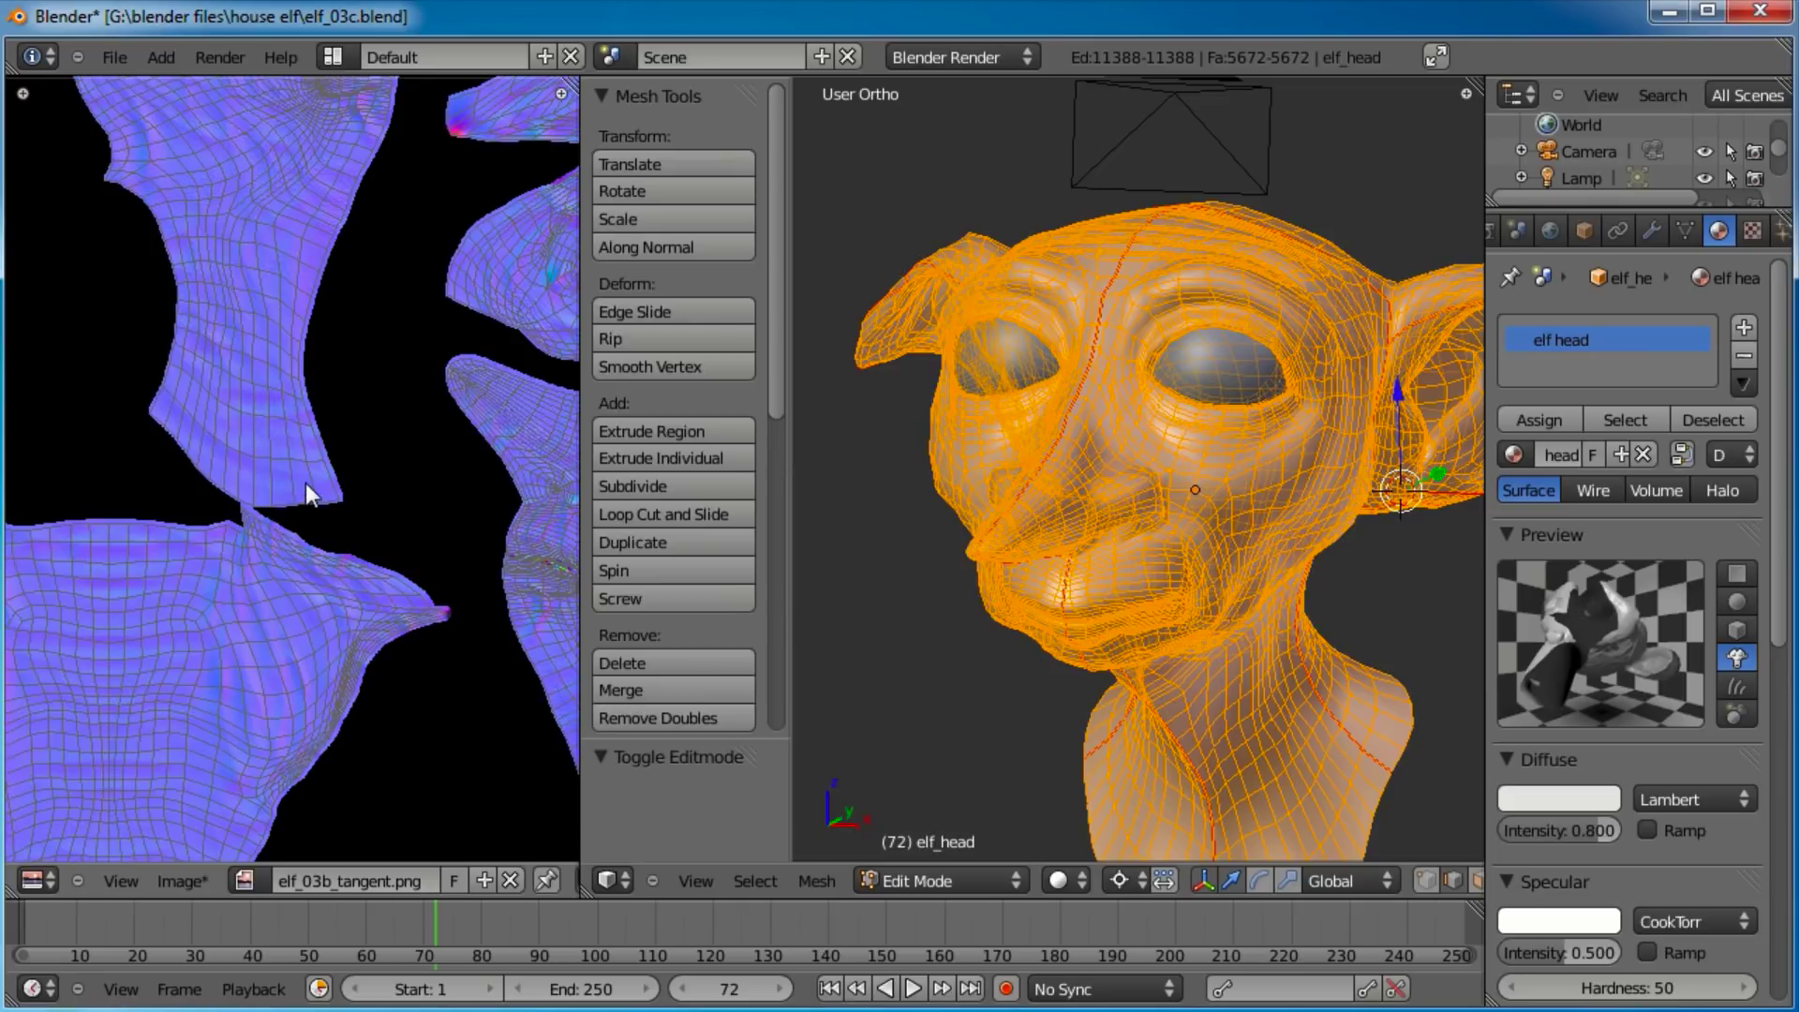
pyautogui.scroll(-5, 306, 482)
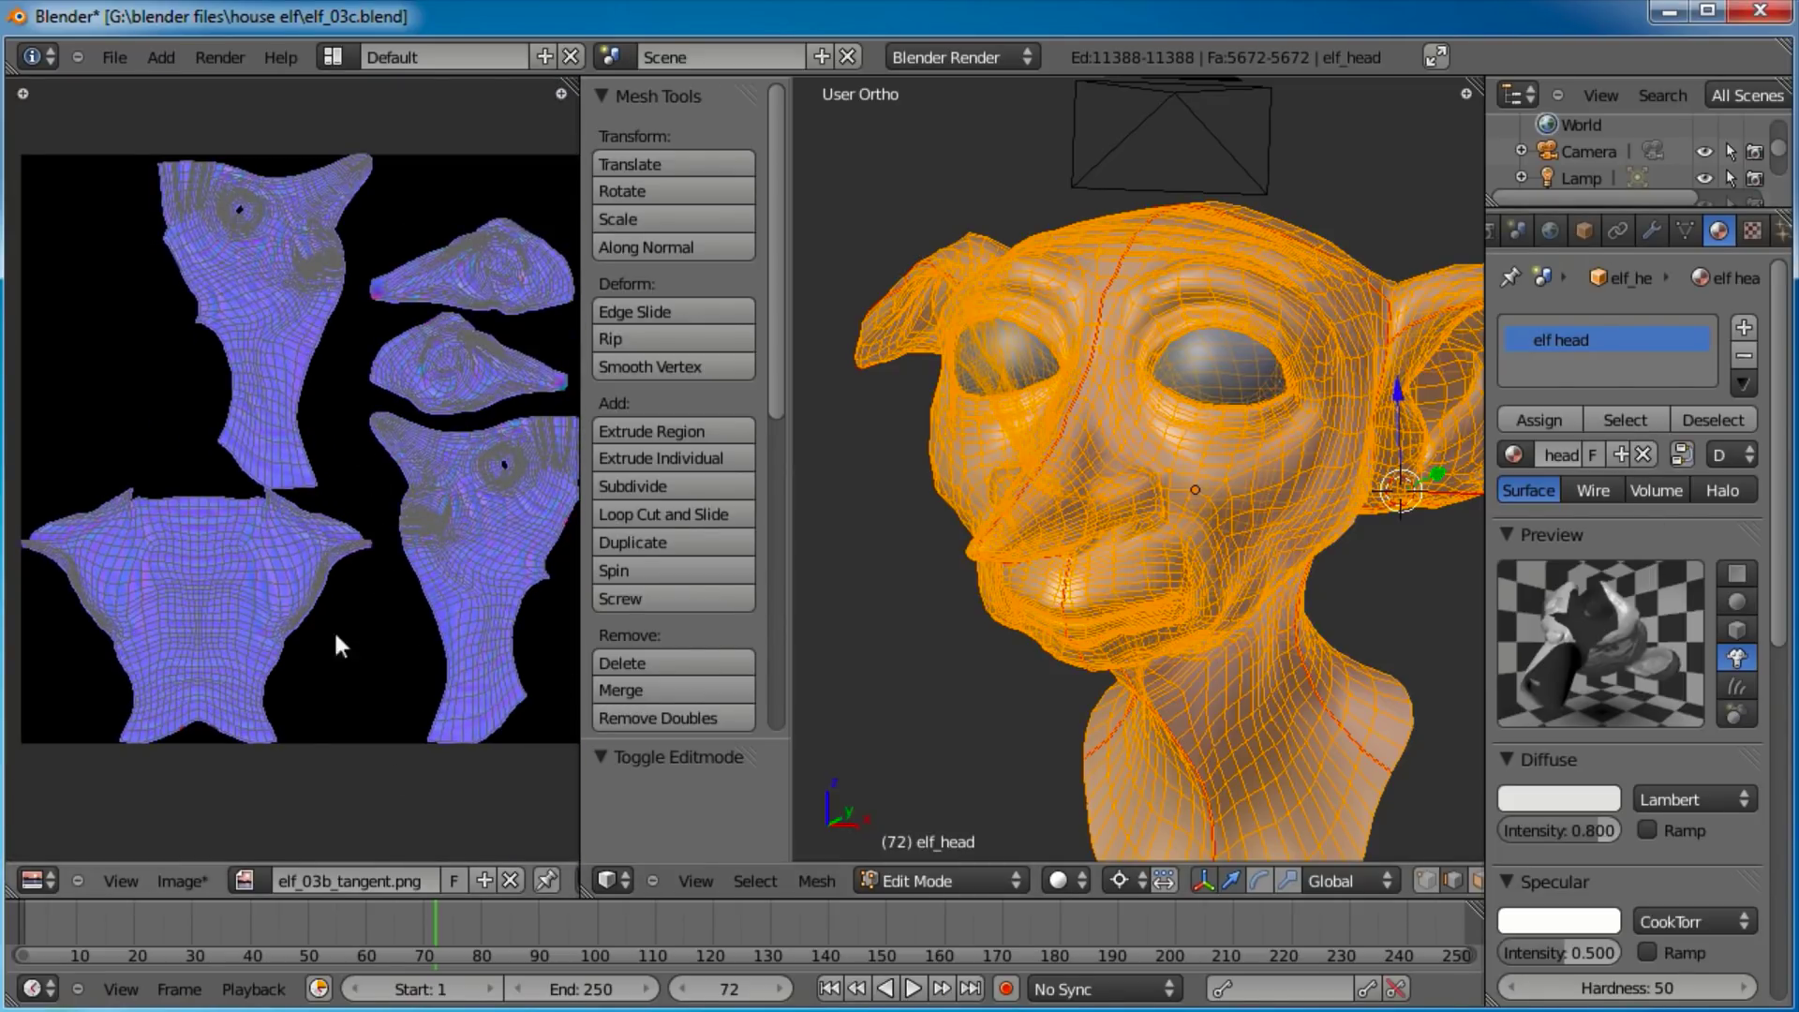
pyautogui.click(242, 879)
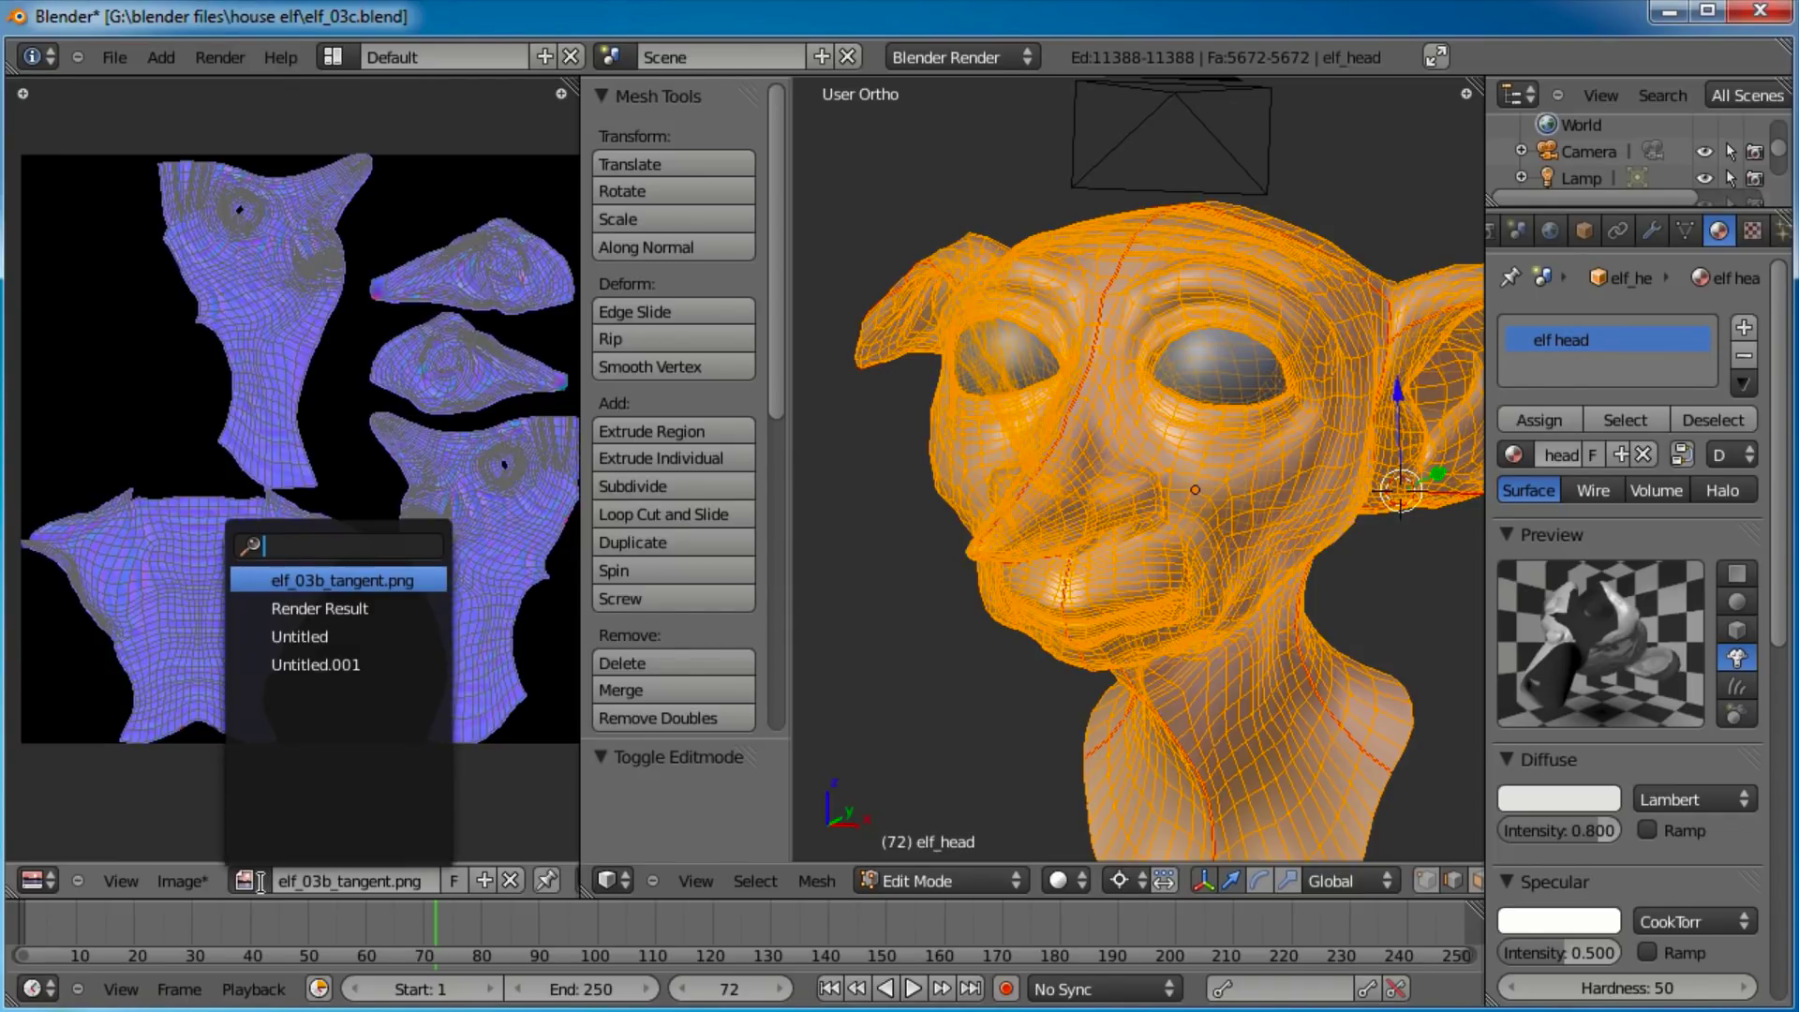
pyautogui.click(243, 665)
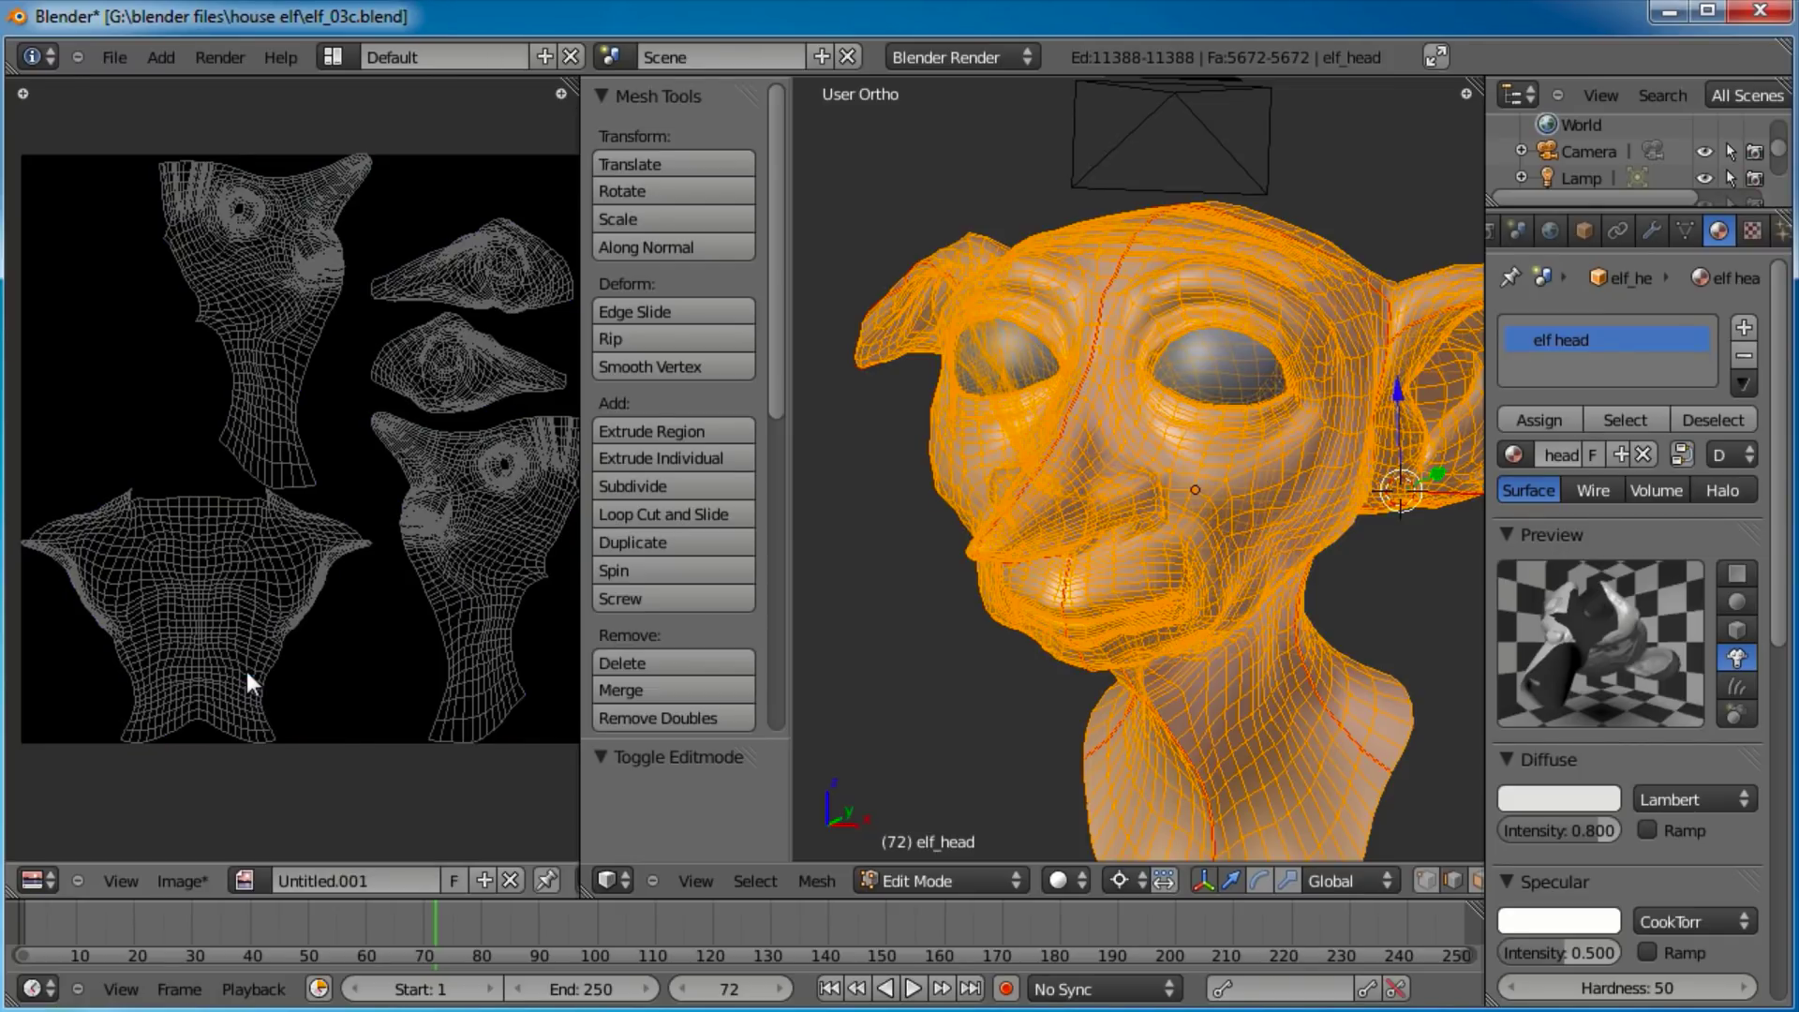
pyautogui.scroll(-1, 343, 724)
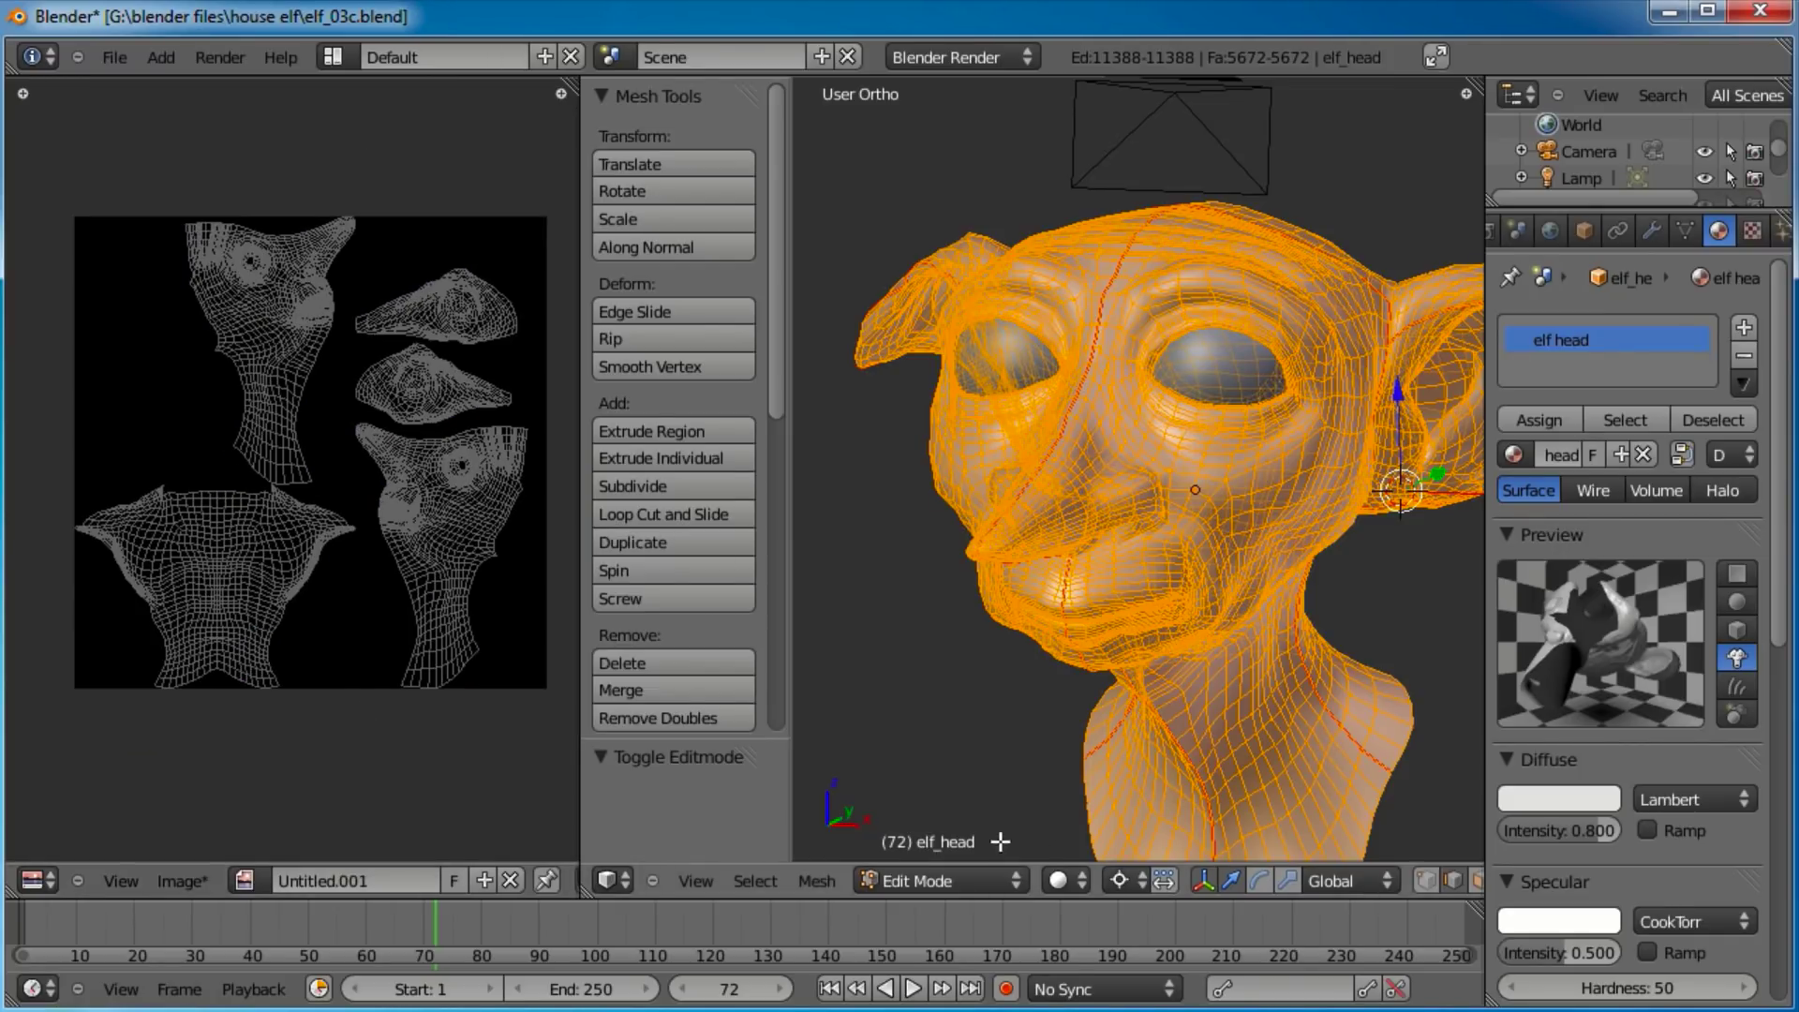
# Return the elf head to Texture Paint mode and set the brush to a salmon skin tone, radius 200 and strength 1.000.
pyautogui.click(984, 881)
pyautogui.click(932, 727)
pyautogui.moveTo(1149, 375); pyautogui.dragTo(1139, 521, button='middle')
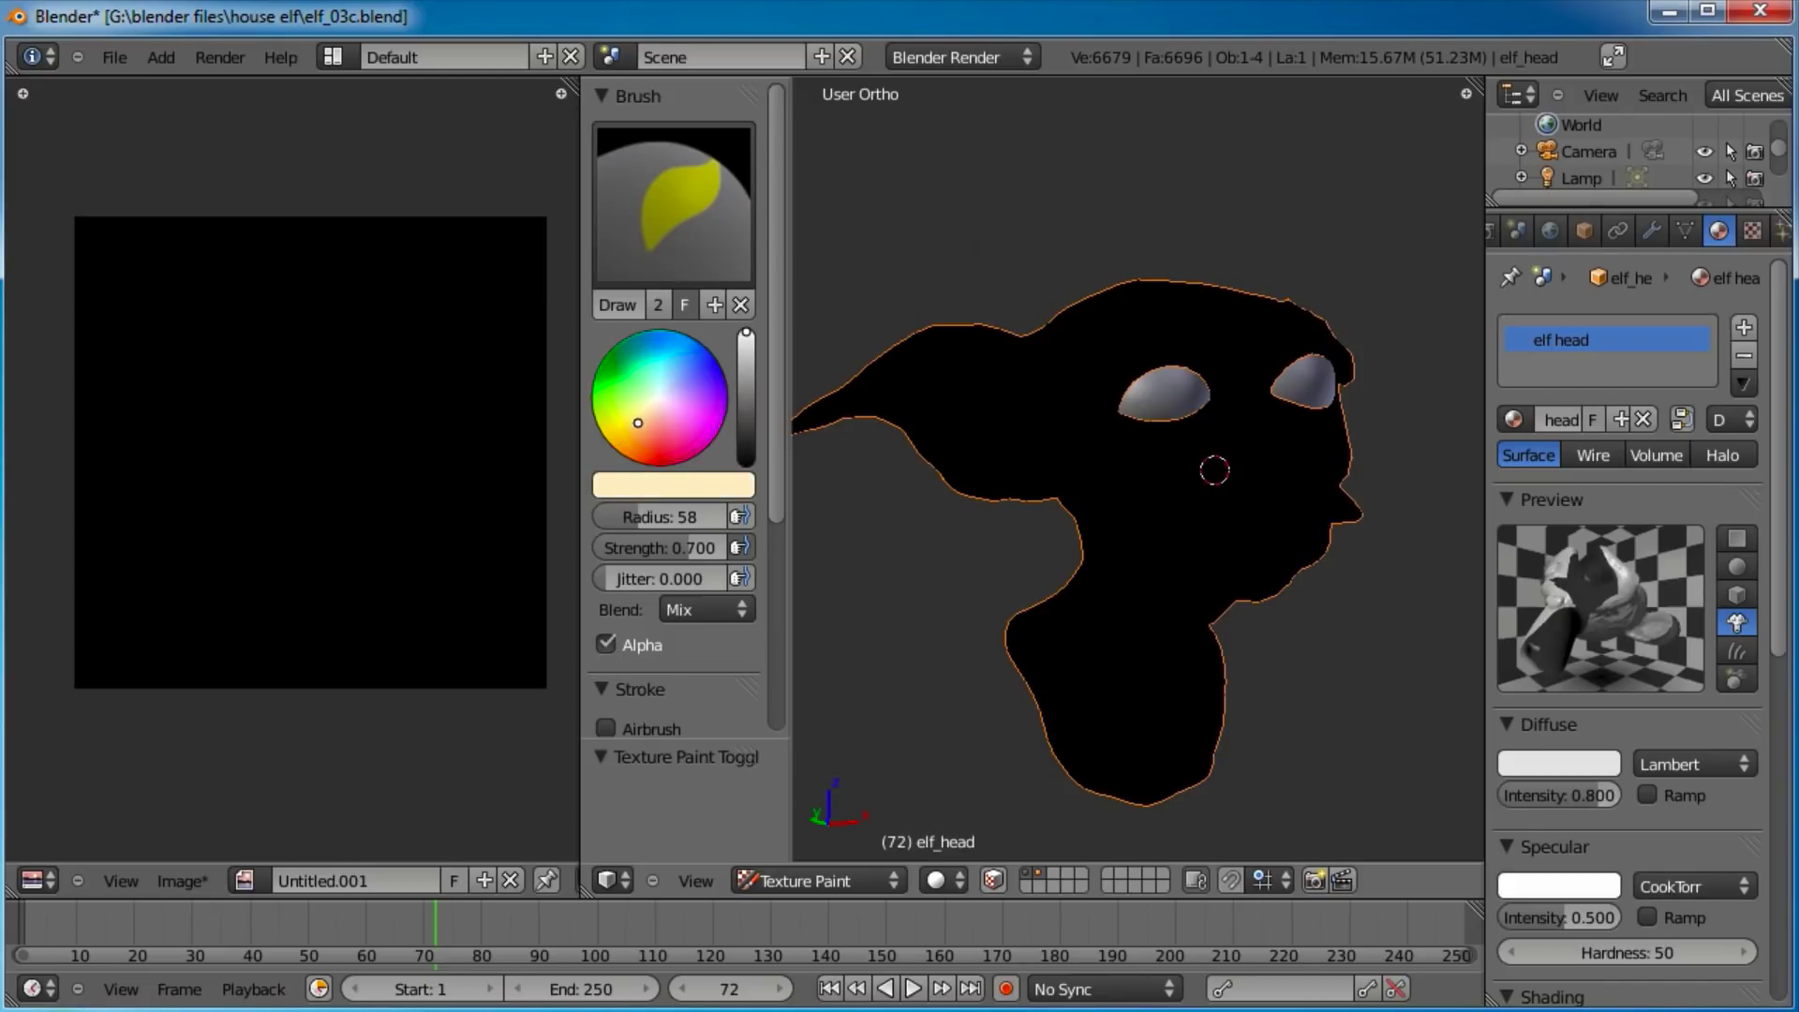
pyautogui.moveTo(748, 334); pyautogui.dragTo(746, 366)
pyautogui.moveTo(648, 429); pyautogui.dragTo(646, 437)
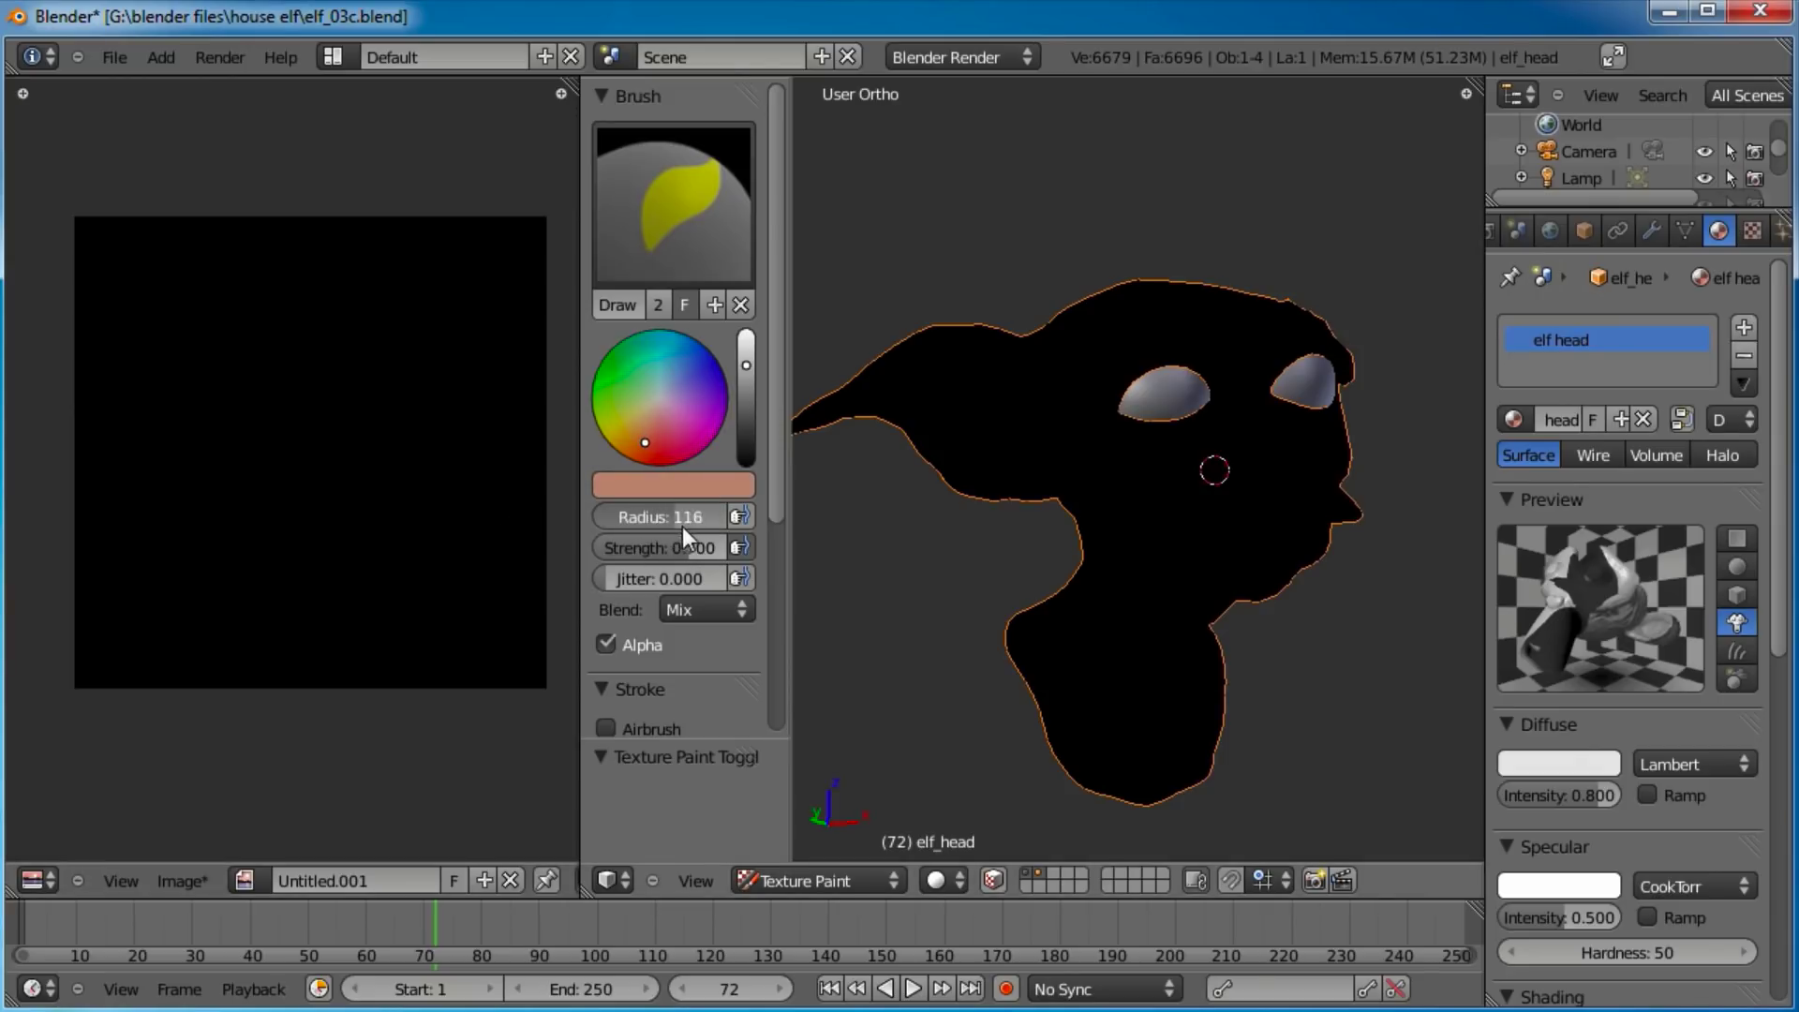
pyautogui.moveTo(705, 525)
pyautogui.mouseDown()
pyautogui.moveTo(695, 549)
pyautogui.moveTo(738, 555)
pyautogui.moveTo(724, 525)
pyautogui.moveTo(746, 525)
pyautogui.mouseUp()
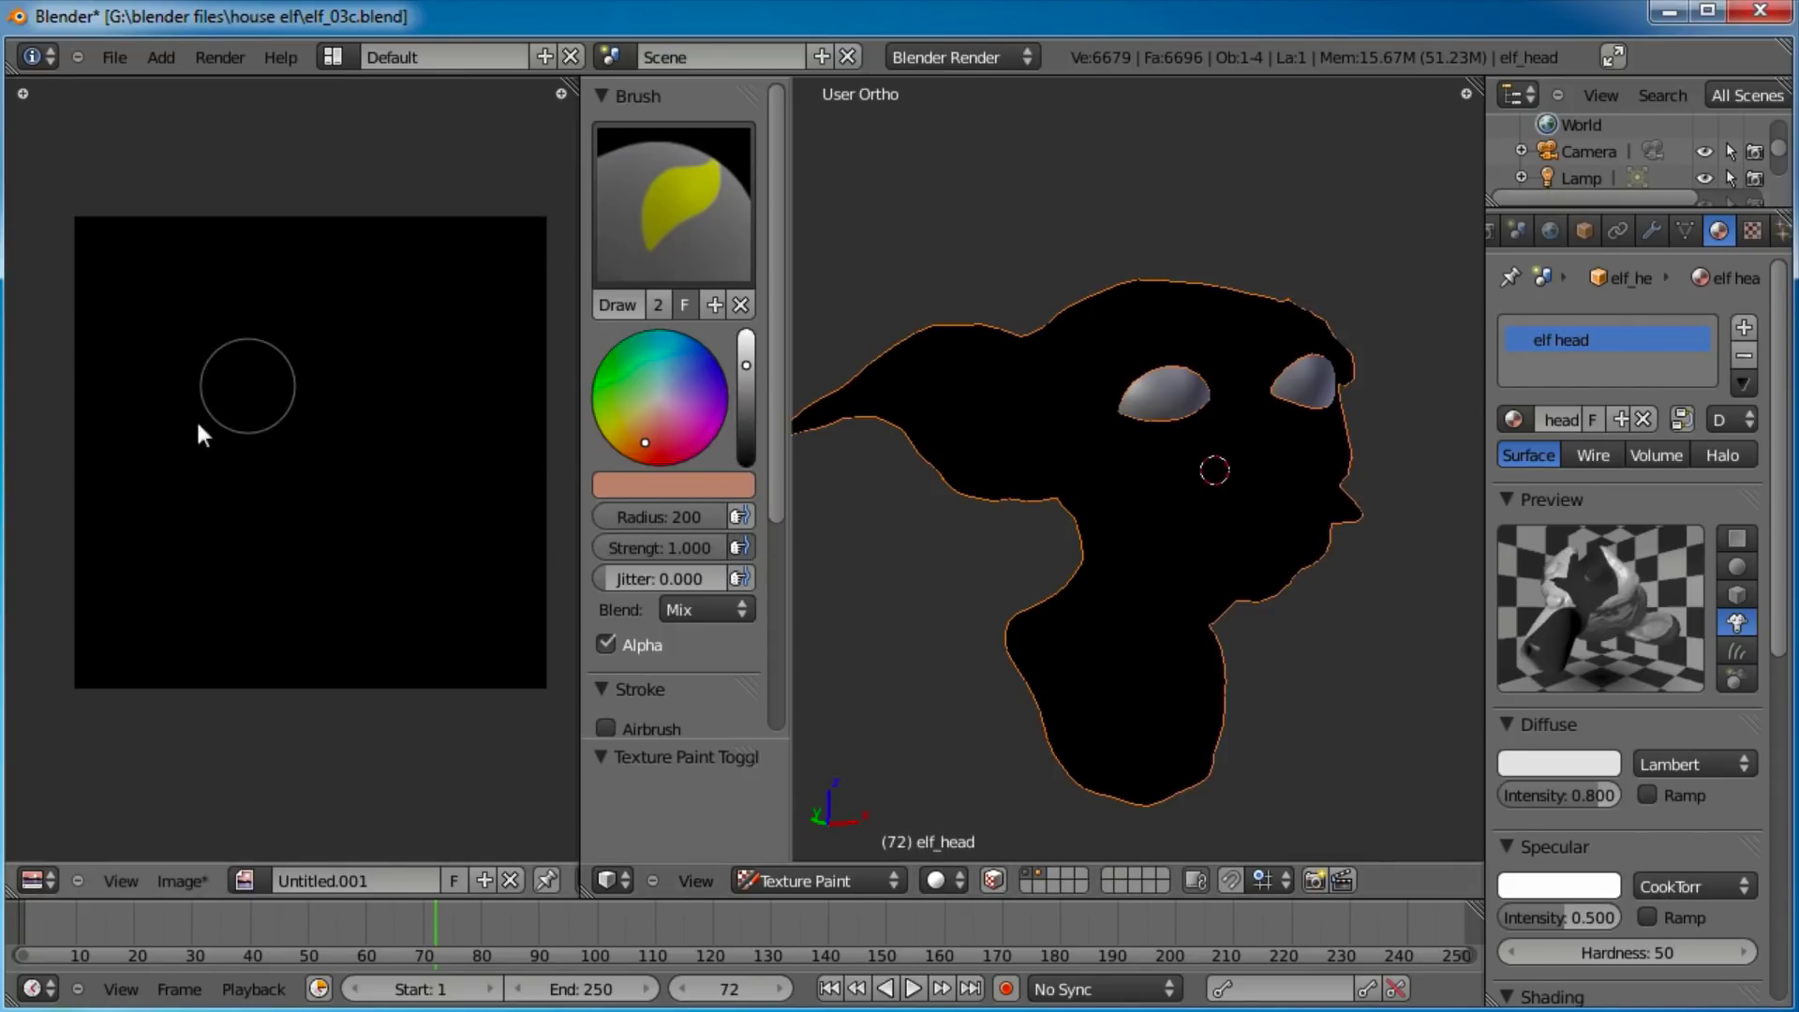
# Paint several broad diagonal skin-toned test strokes across the Untitled.001 image.
pyautogui.click(248, 375)
pyautogui.moveTo(187, 459); pyautogui.dragTo(245, 354)
pyautogui.moveTo(317, 307); pyautogui.dragTo(169, 605)
pyautogui.moveTo(348, 418); pyautogui.dragTo(282, 555)
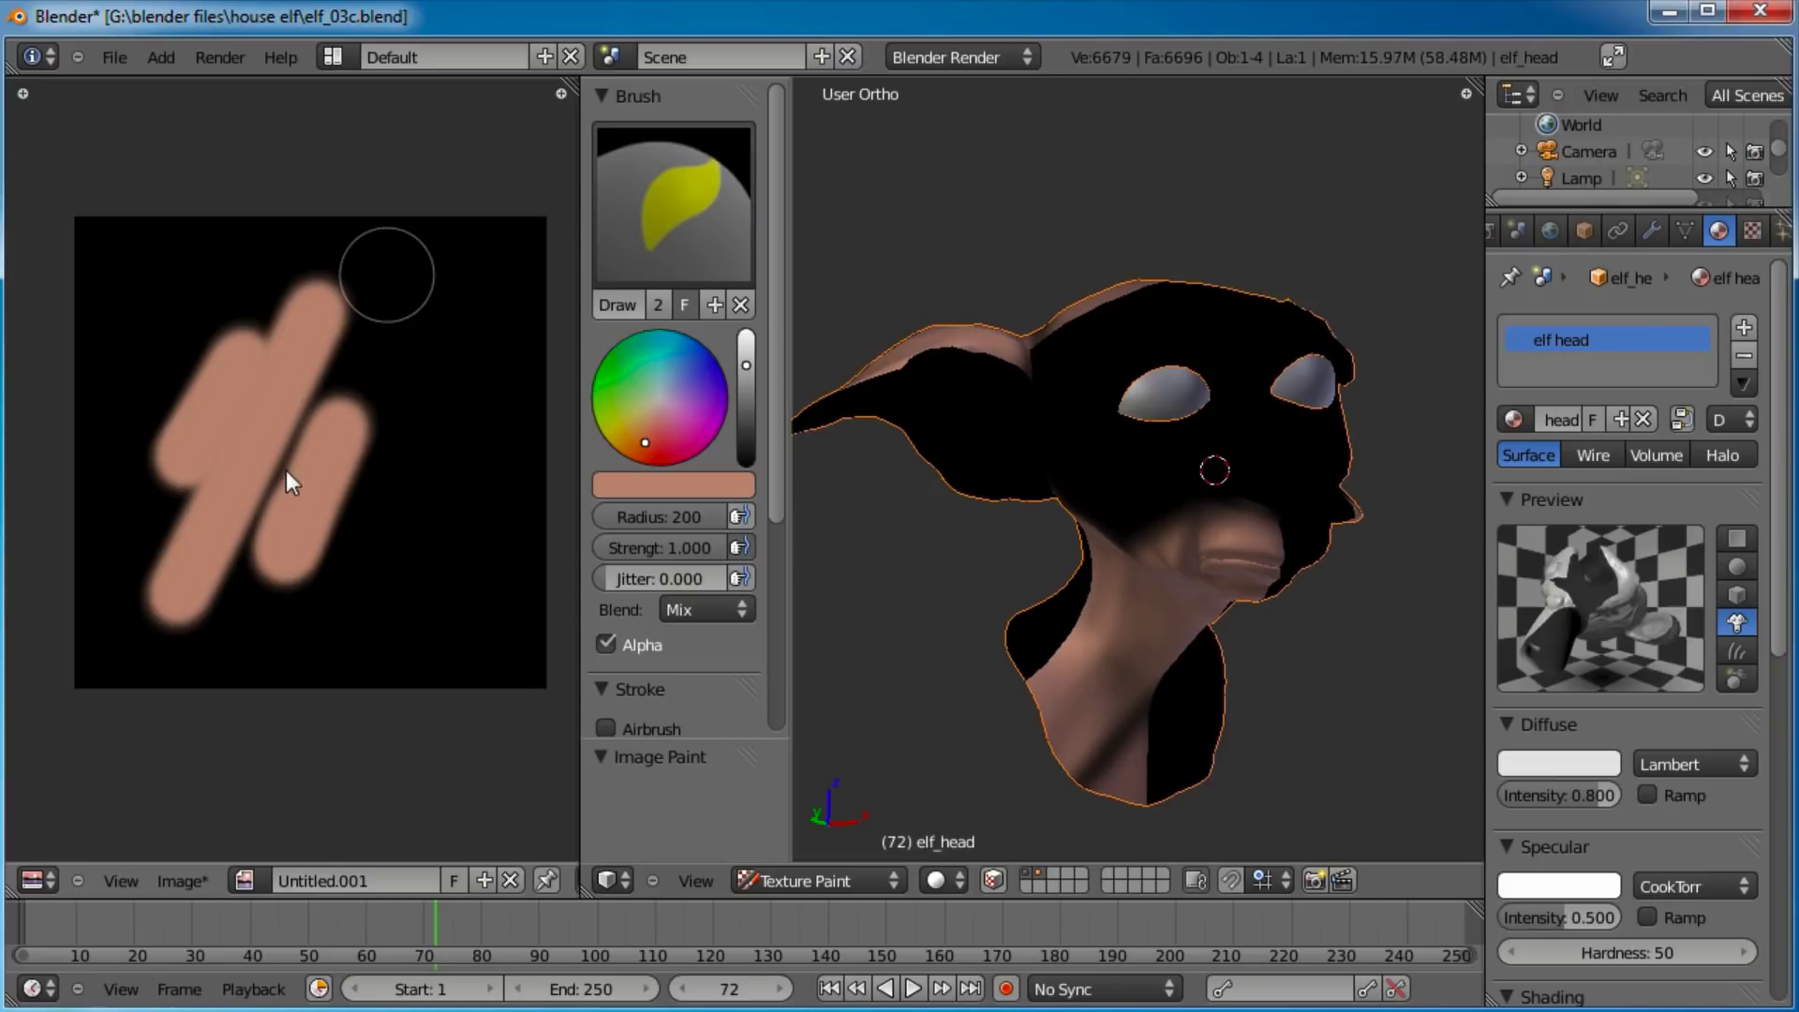
# Start a new image and set its fill to a brown skin tone with RGB 0.364, 0.219, 0.133.
pyautogui.click(187, 872)
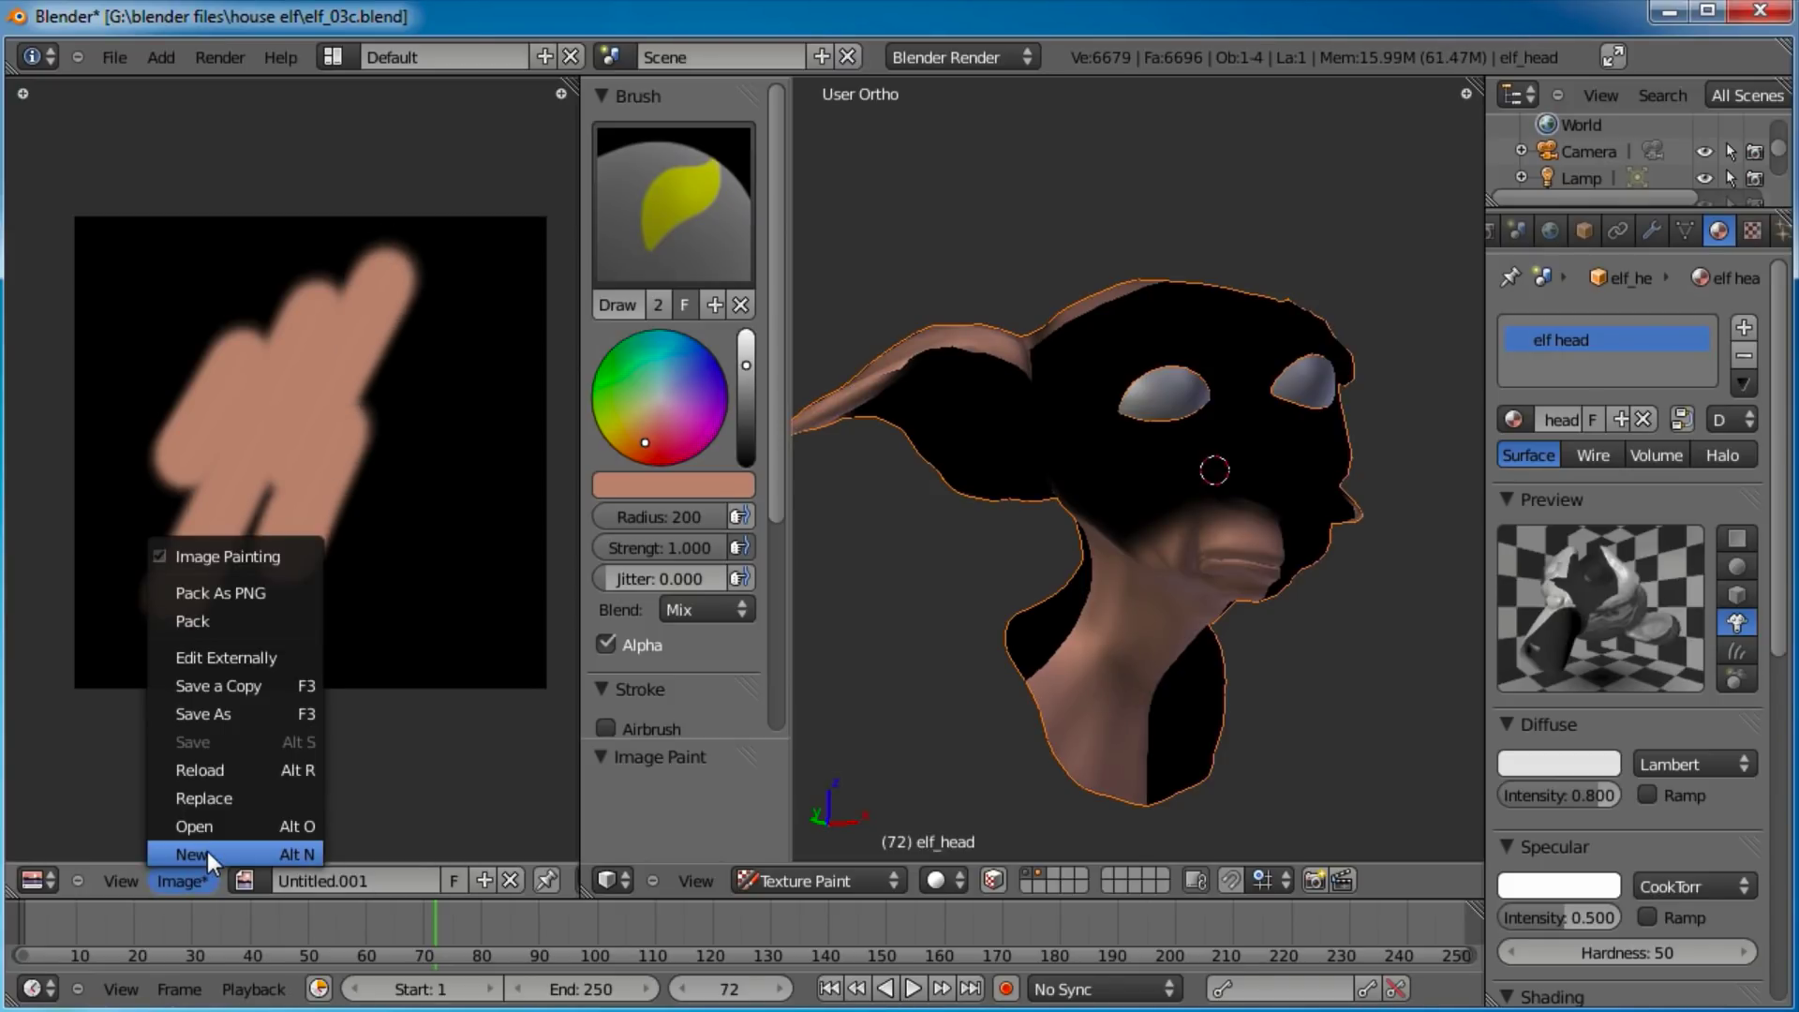
pyautogui.click(204, 853)
pyautogui.click(515, 872)
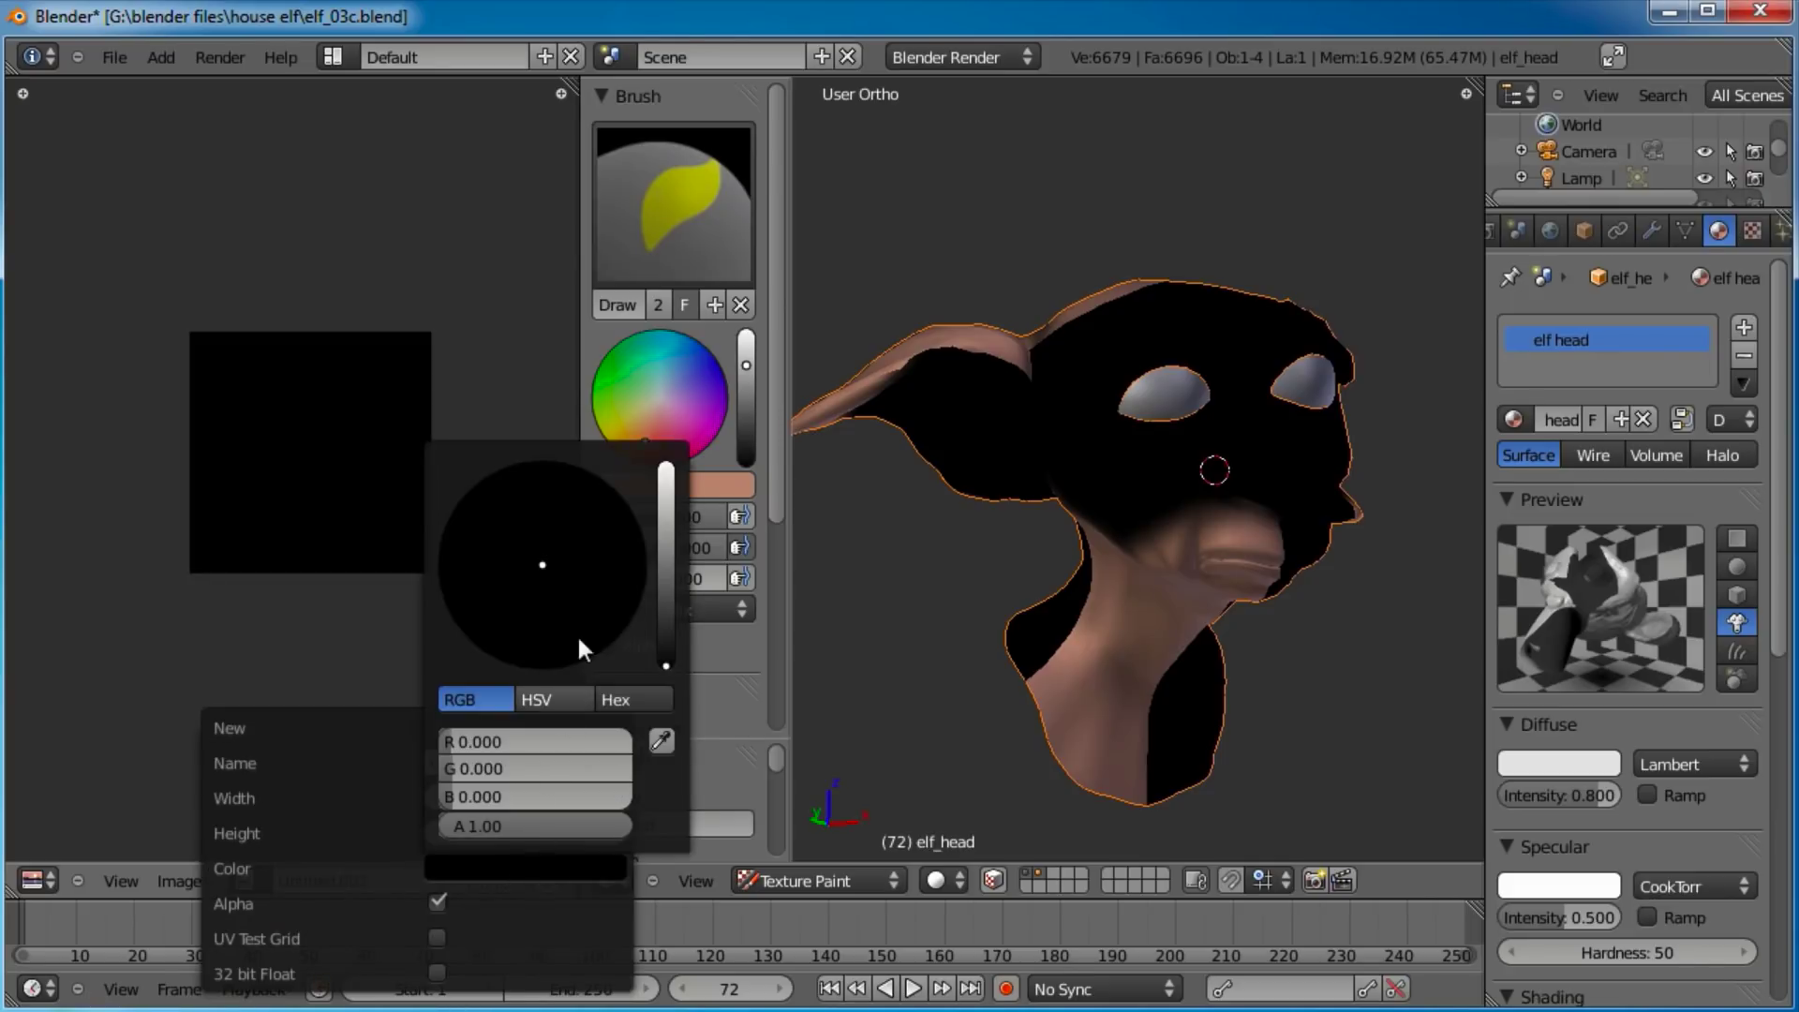
pyautogui.click(665, 575)
pyautogui.moveTo(526, 599); pyautogui.dragTo(495, 636)
pyautogui.moveTo(665, 553); pyautogui.dragTo(665, 536)
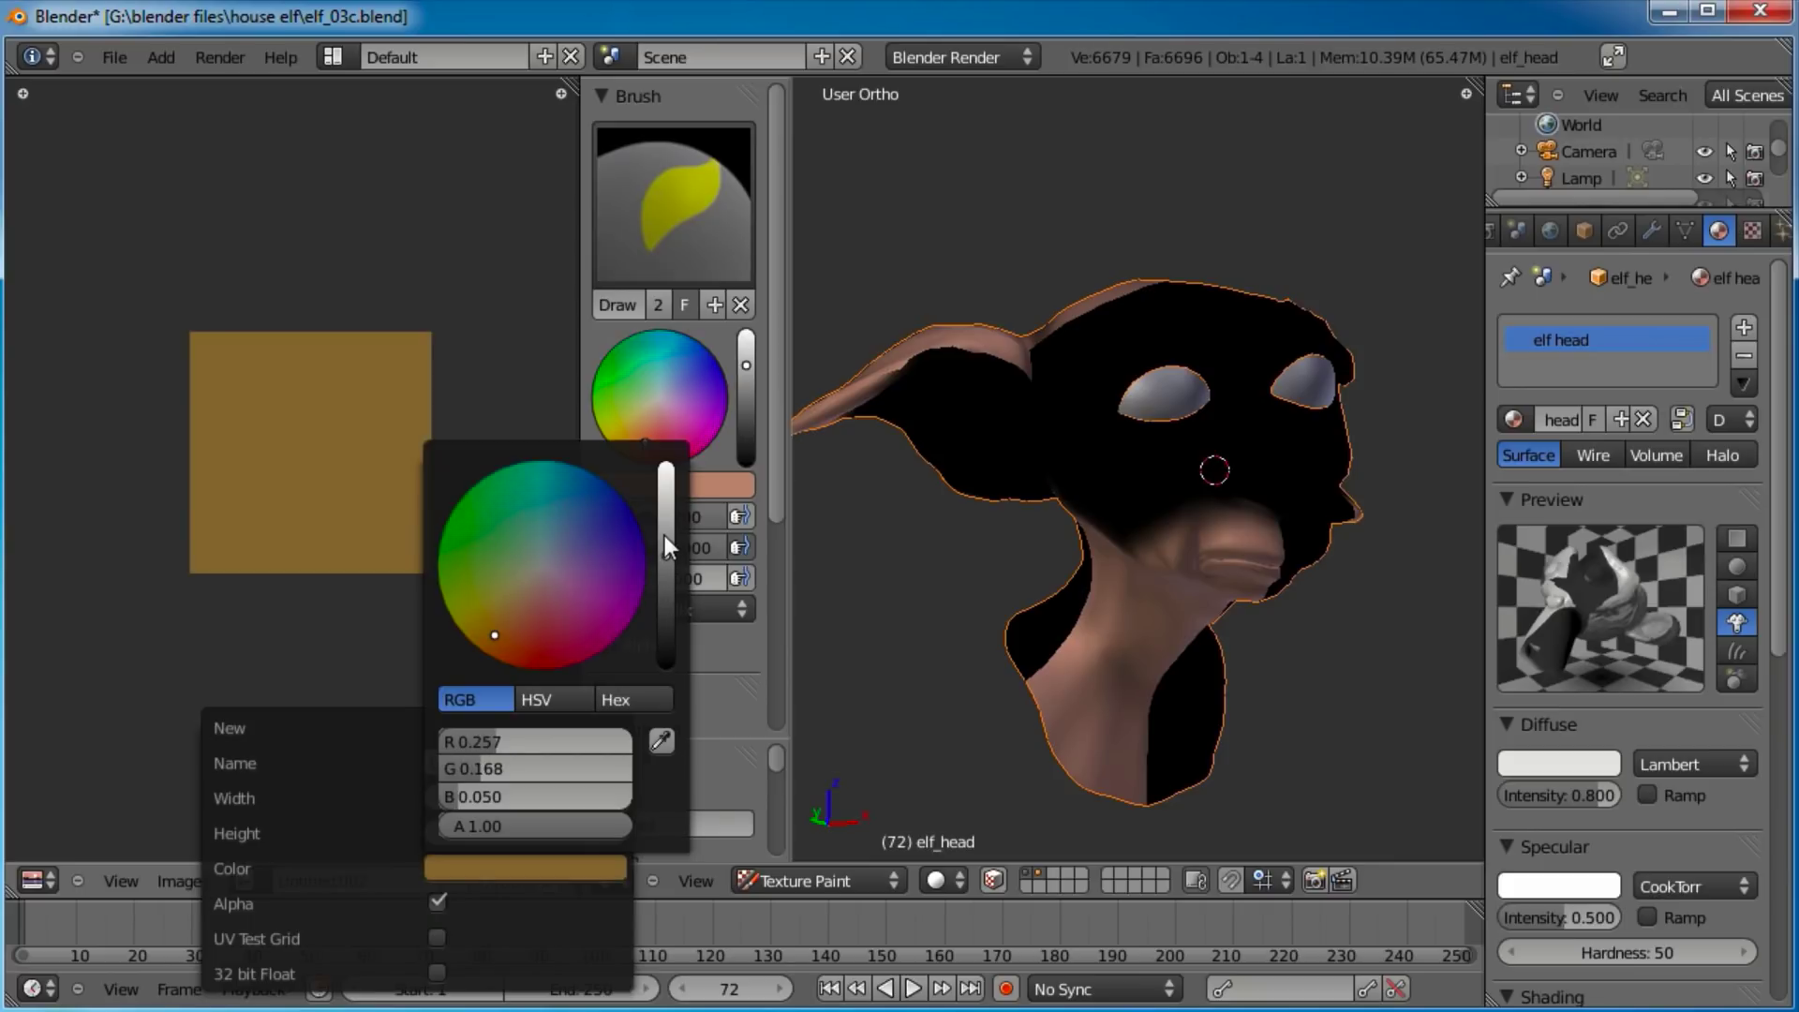
pyautogui.moveTo(495, 635); pyautogui.dragTo(508, 619)
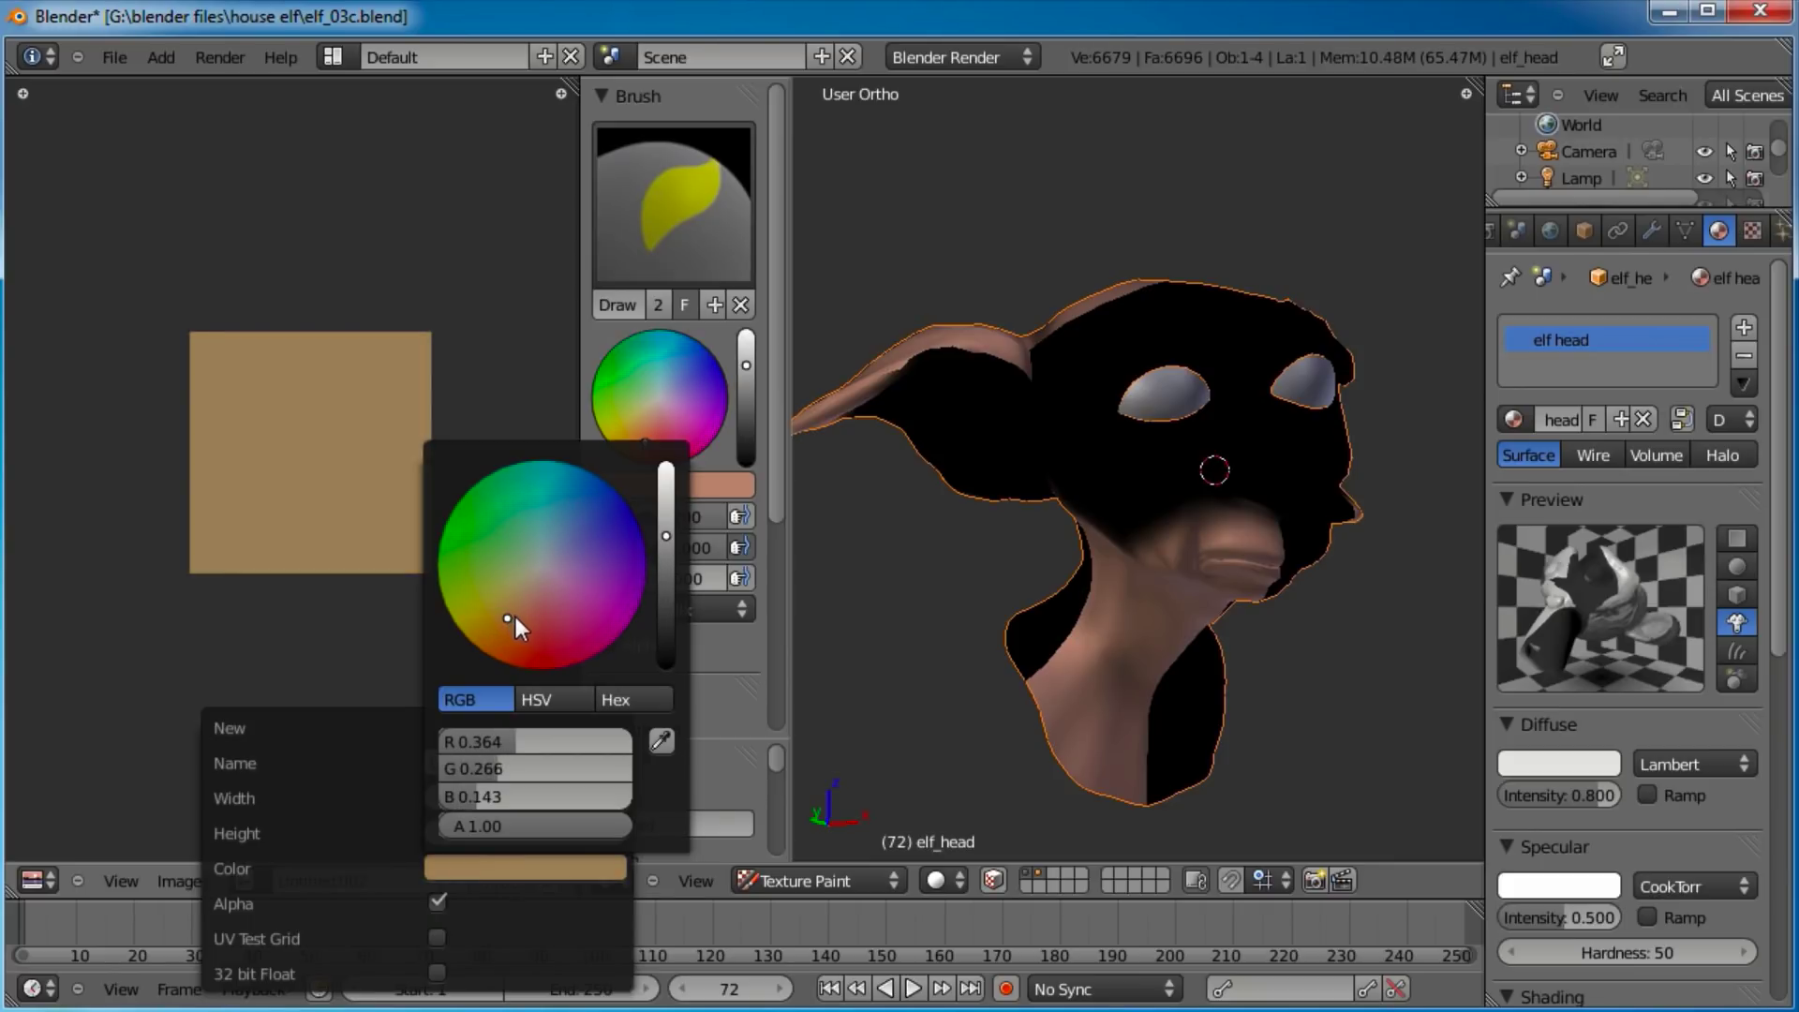
pyautogui.click(515, 626)
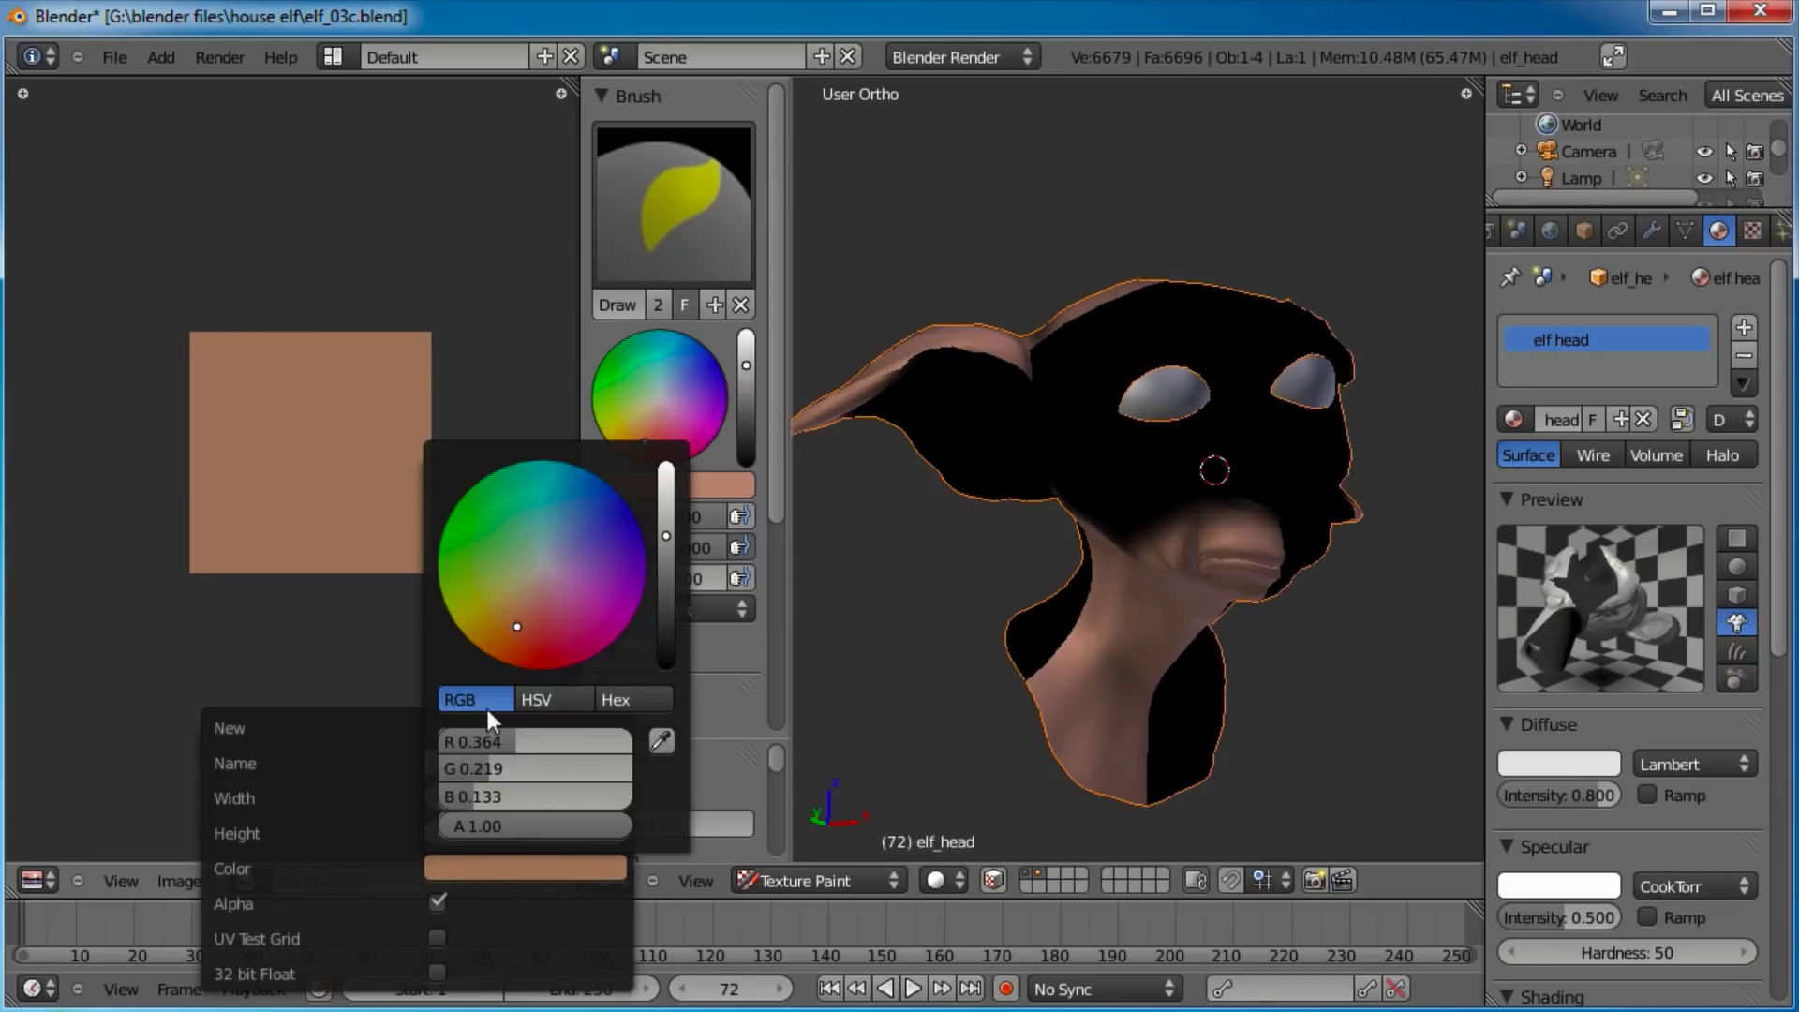
# Set the new image's width and height to 2000, name it elf_skin and create it.
pyautogui.click(534, 795)
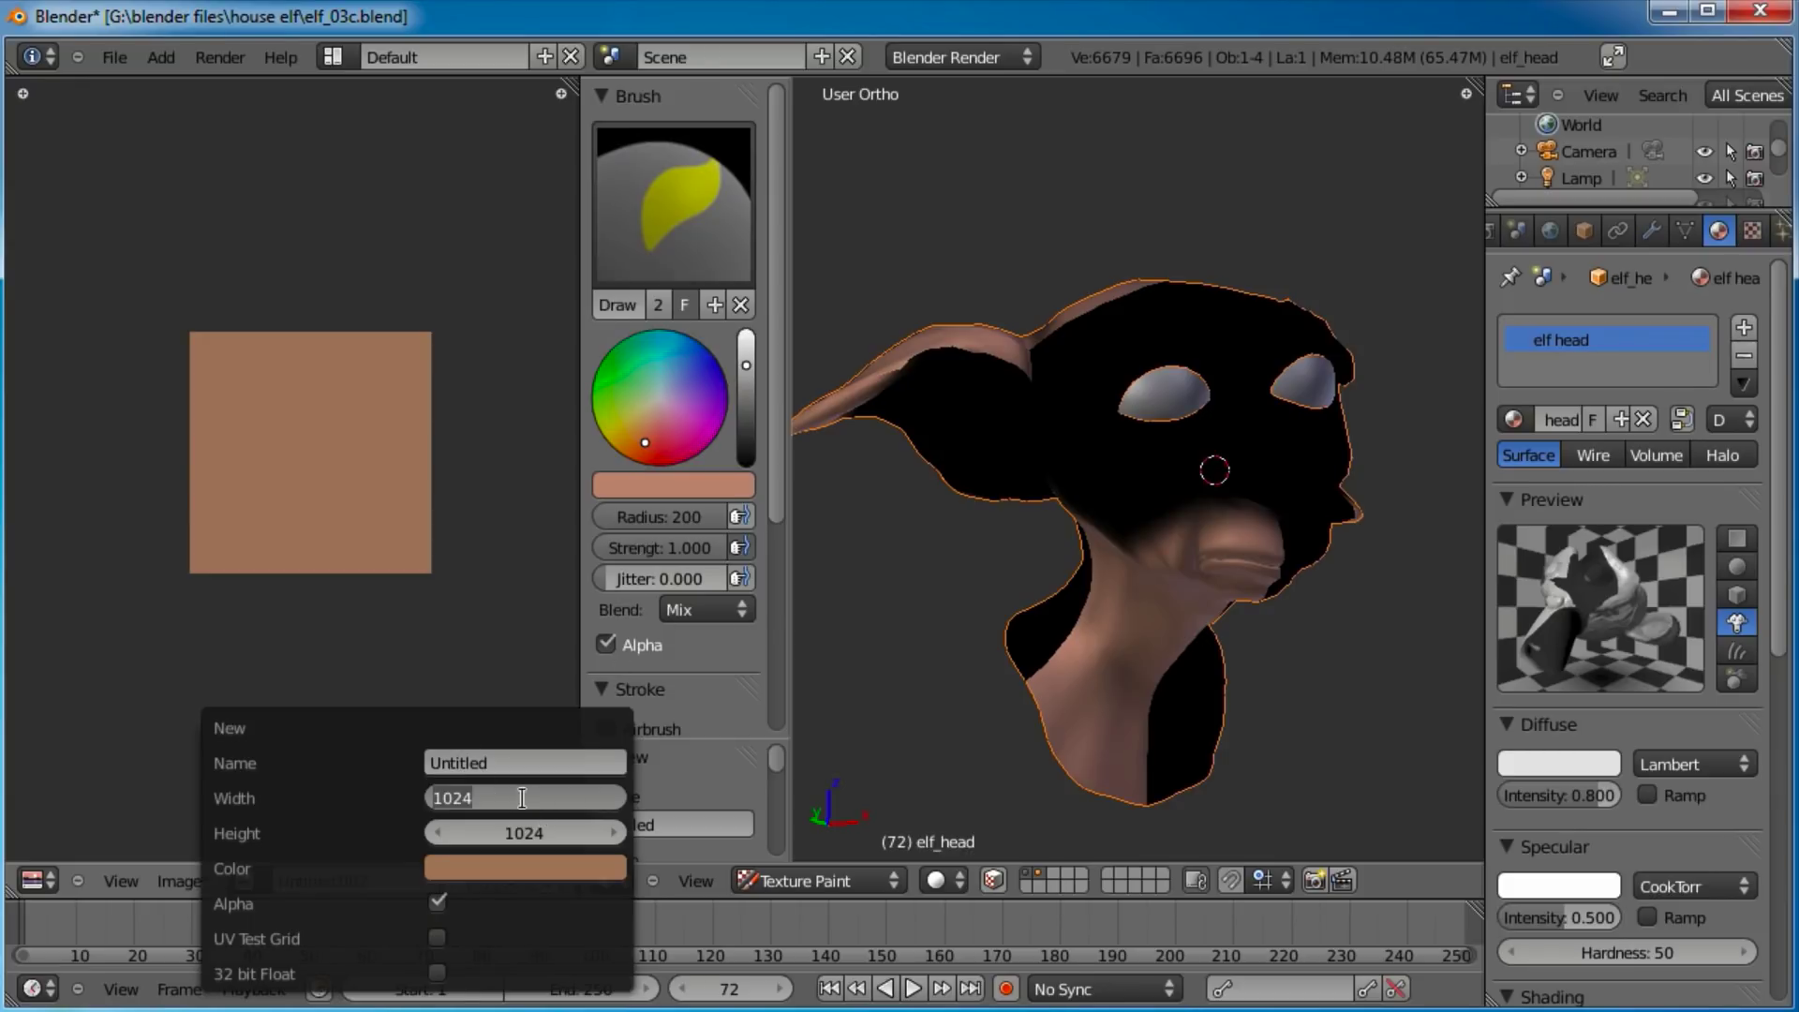
pyautogui.write('2000')
pyautogui.click(505, 832)
pyautogui.write('20')
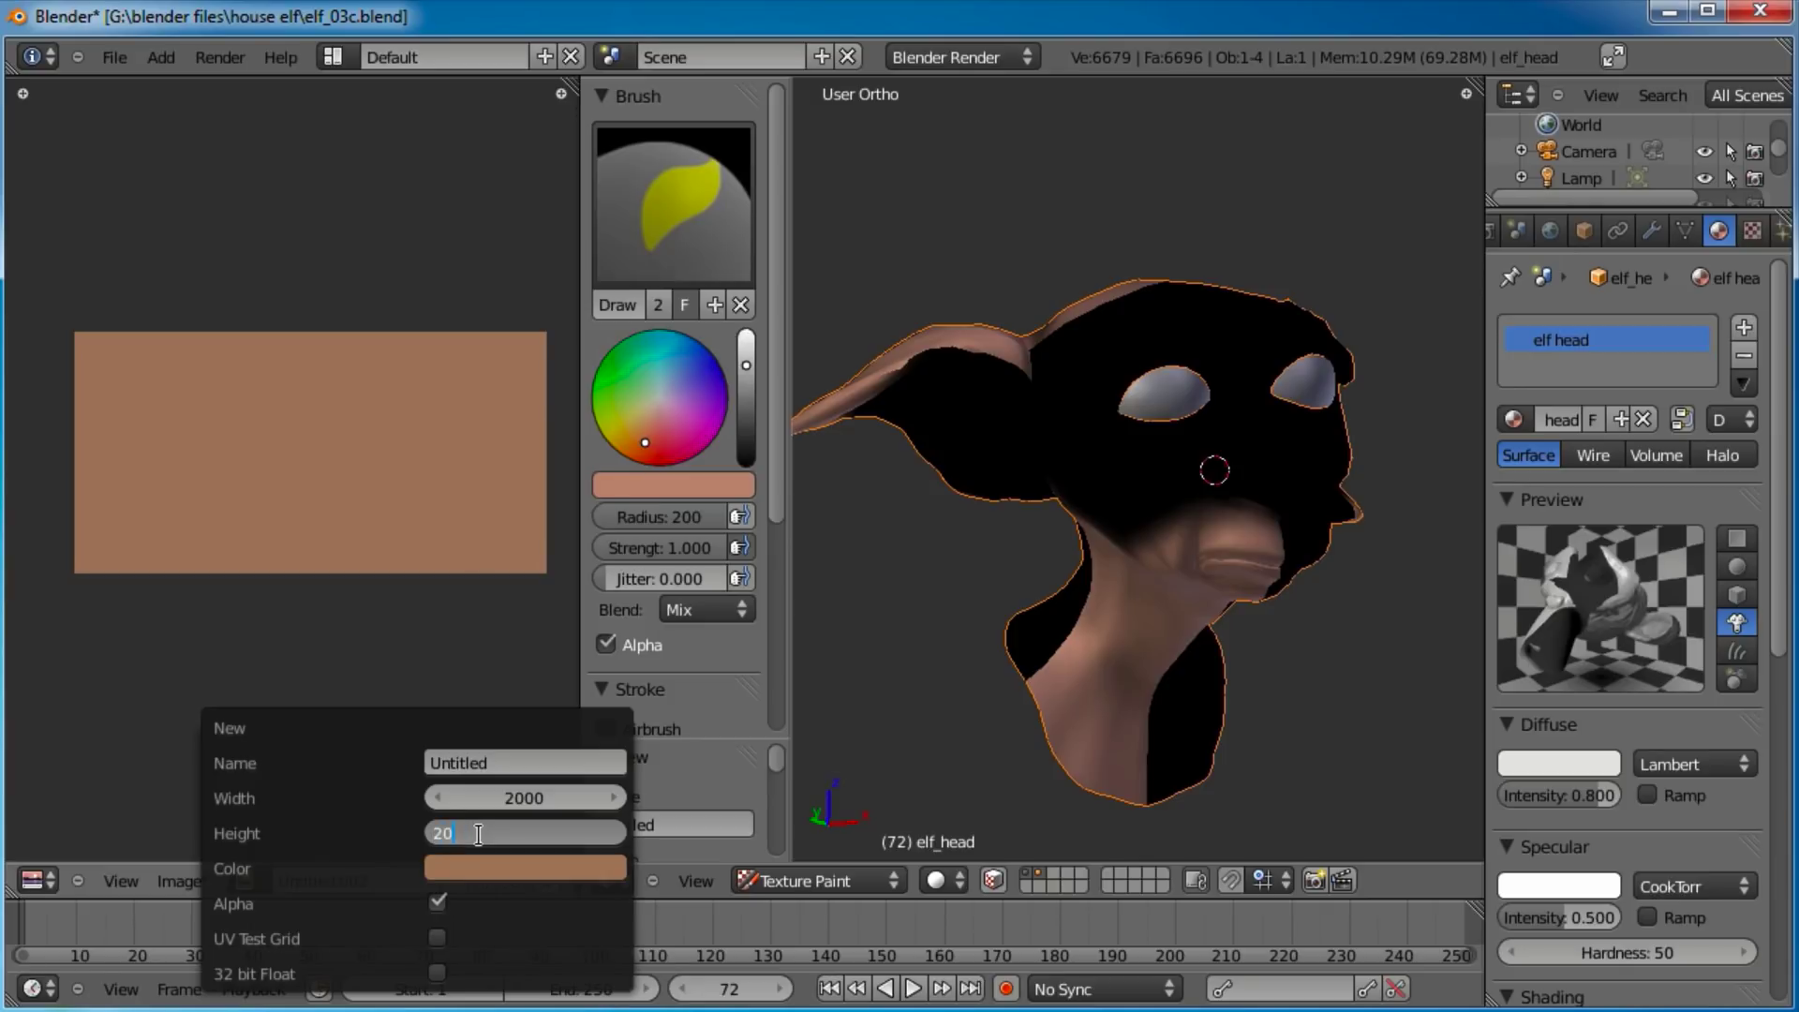
pyautogui.write('00')
pyautogui.press('Return')
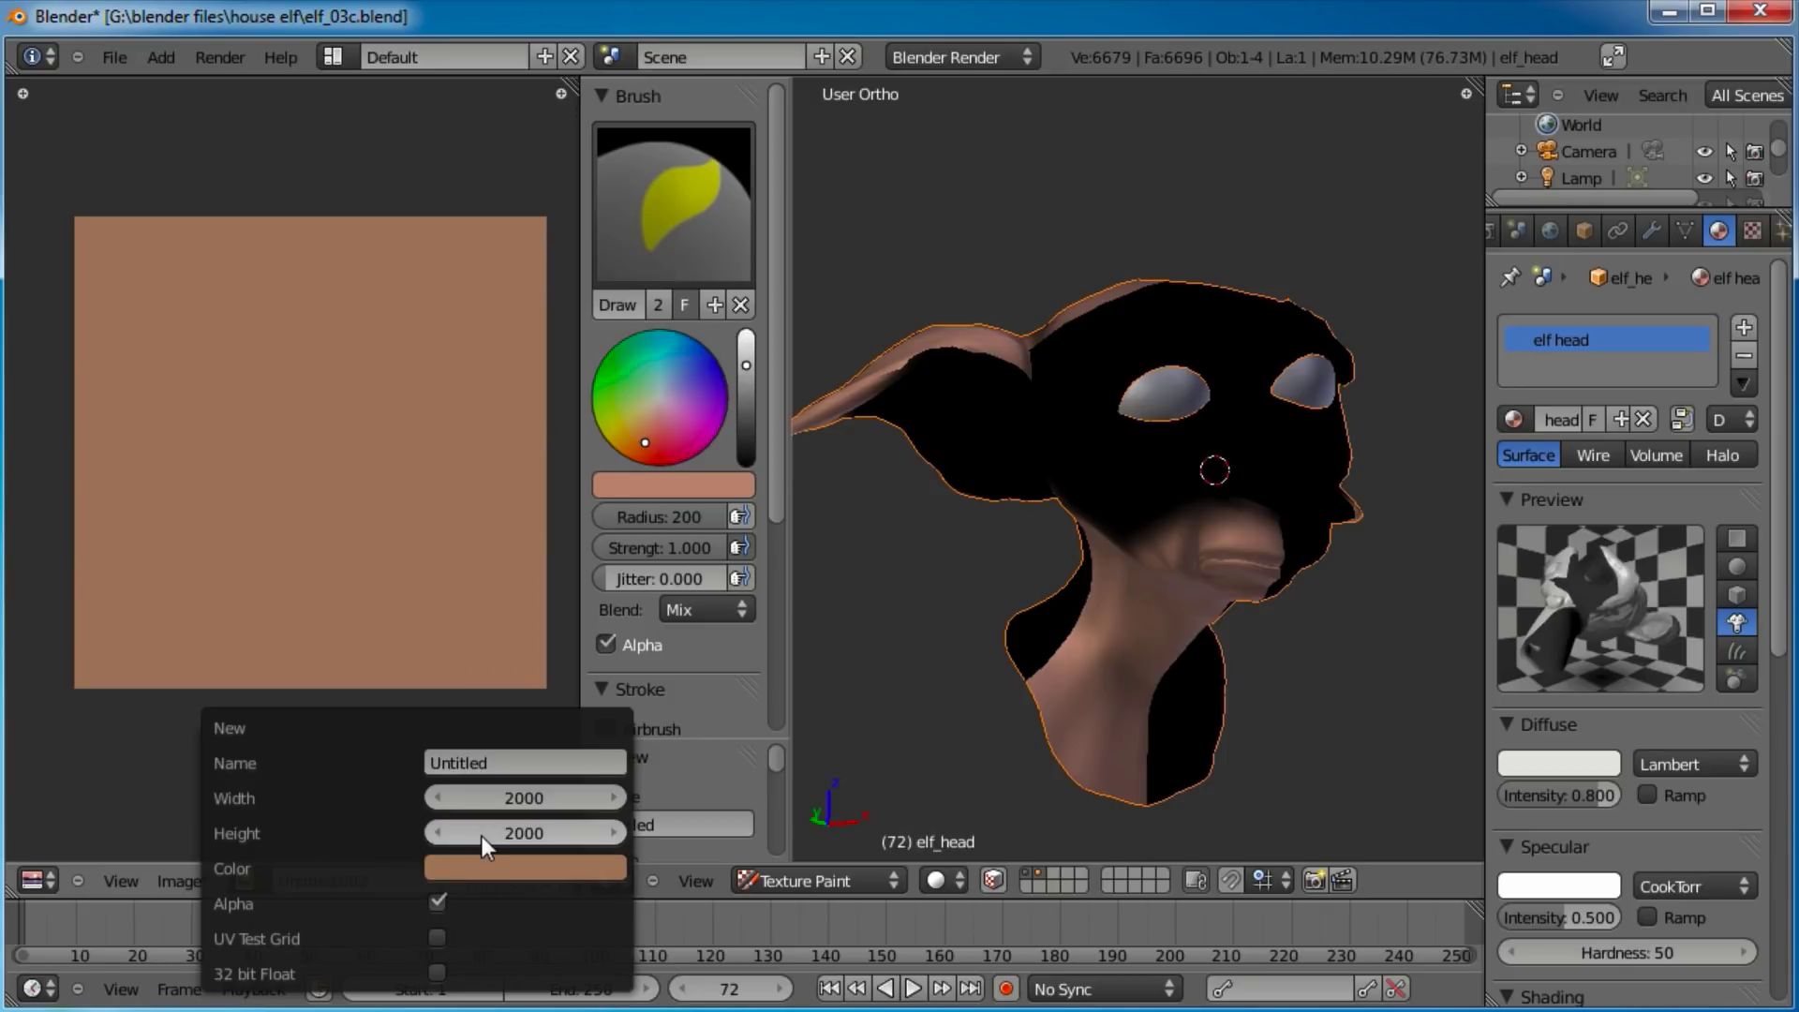
pyautogui.click(505, 763)
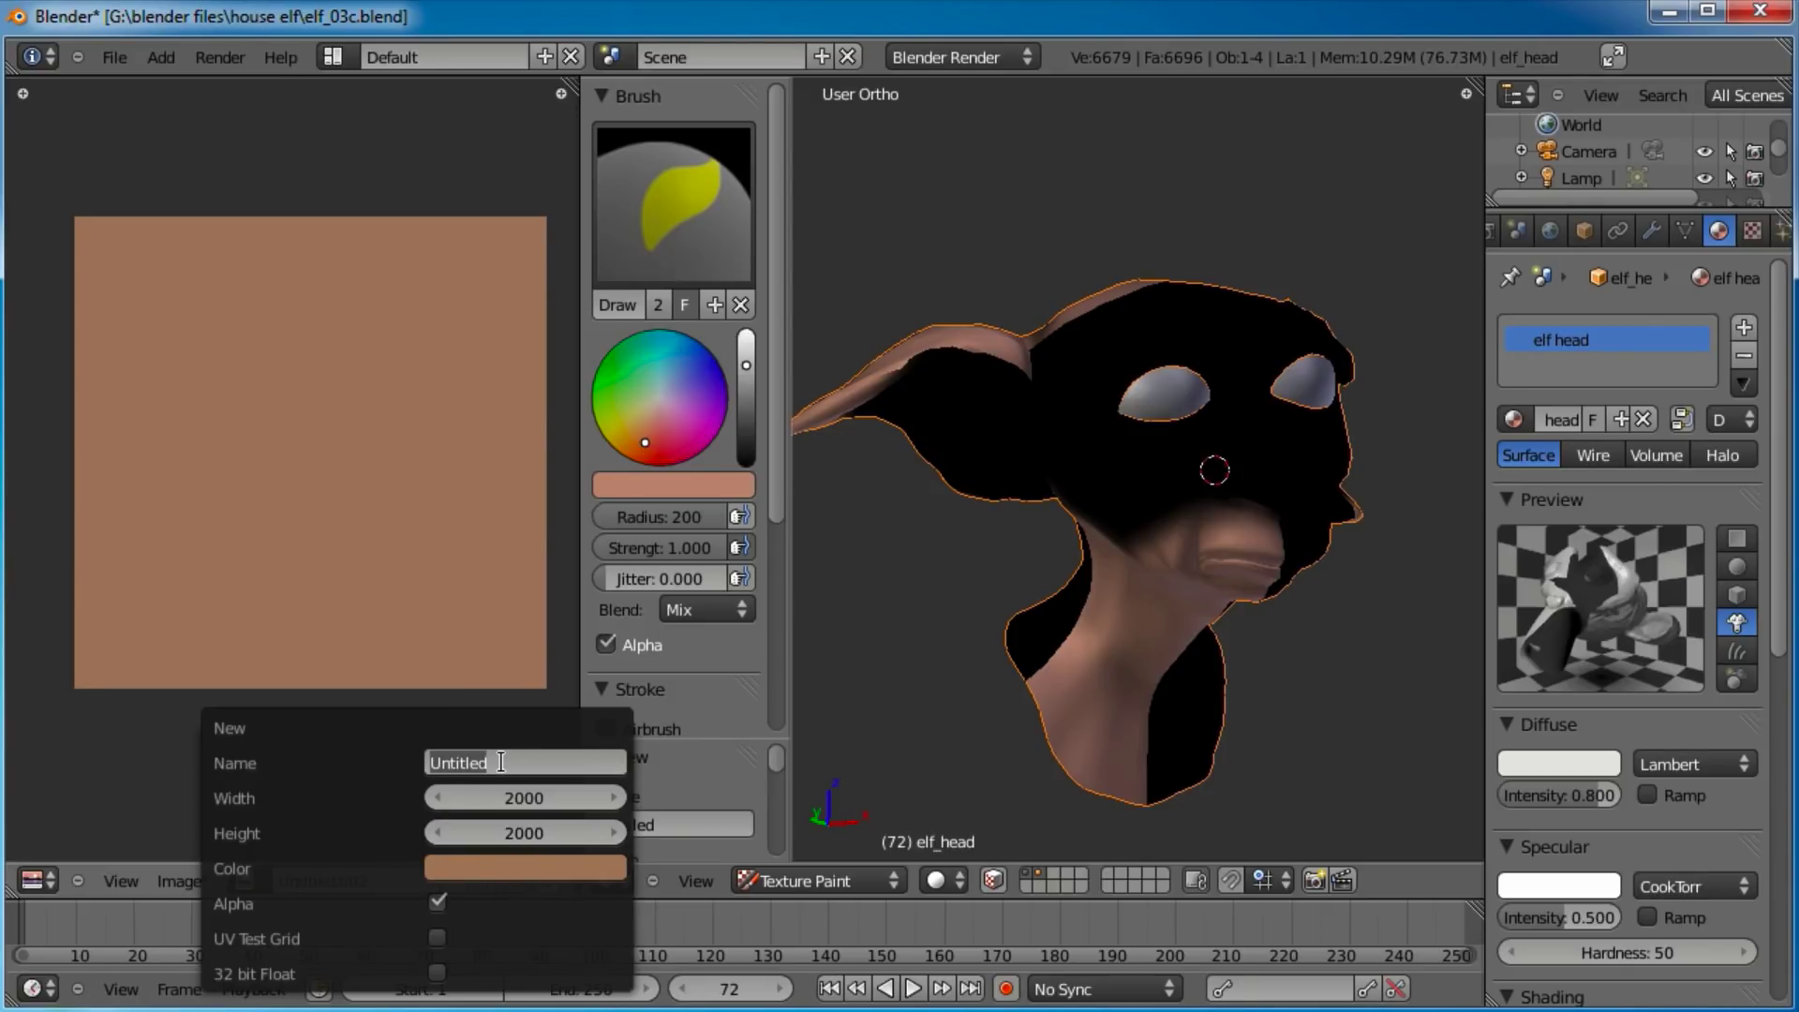
pyautogui.write('elf_skin')
pyautogui.press('Return')
pyautogui.press('Return')
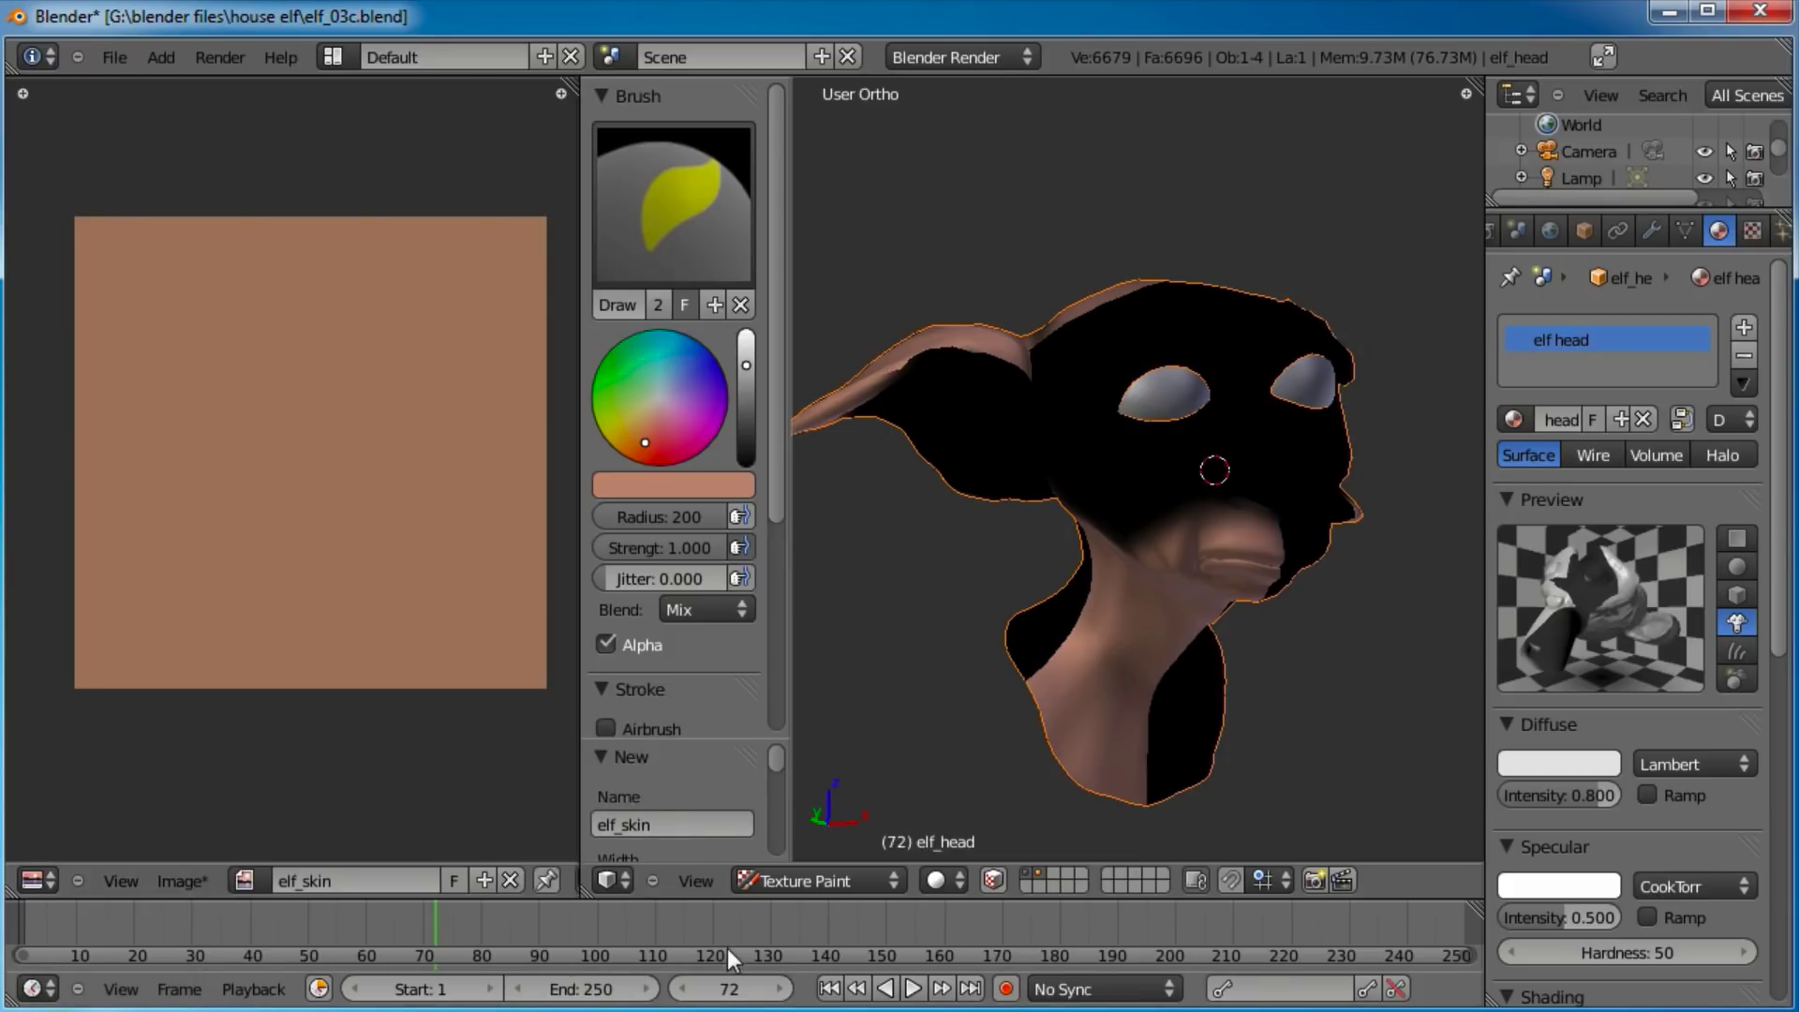
# Assign the elf_skin image to the elf head's UV layout in Edit Mode, and return to Texture Paint mode.
pyautogui.press('Tab')
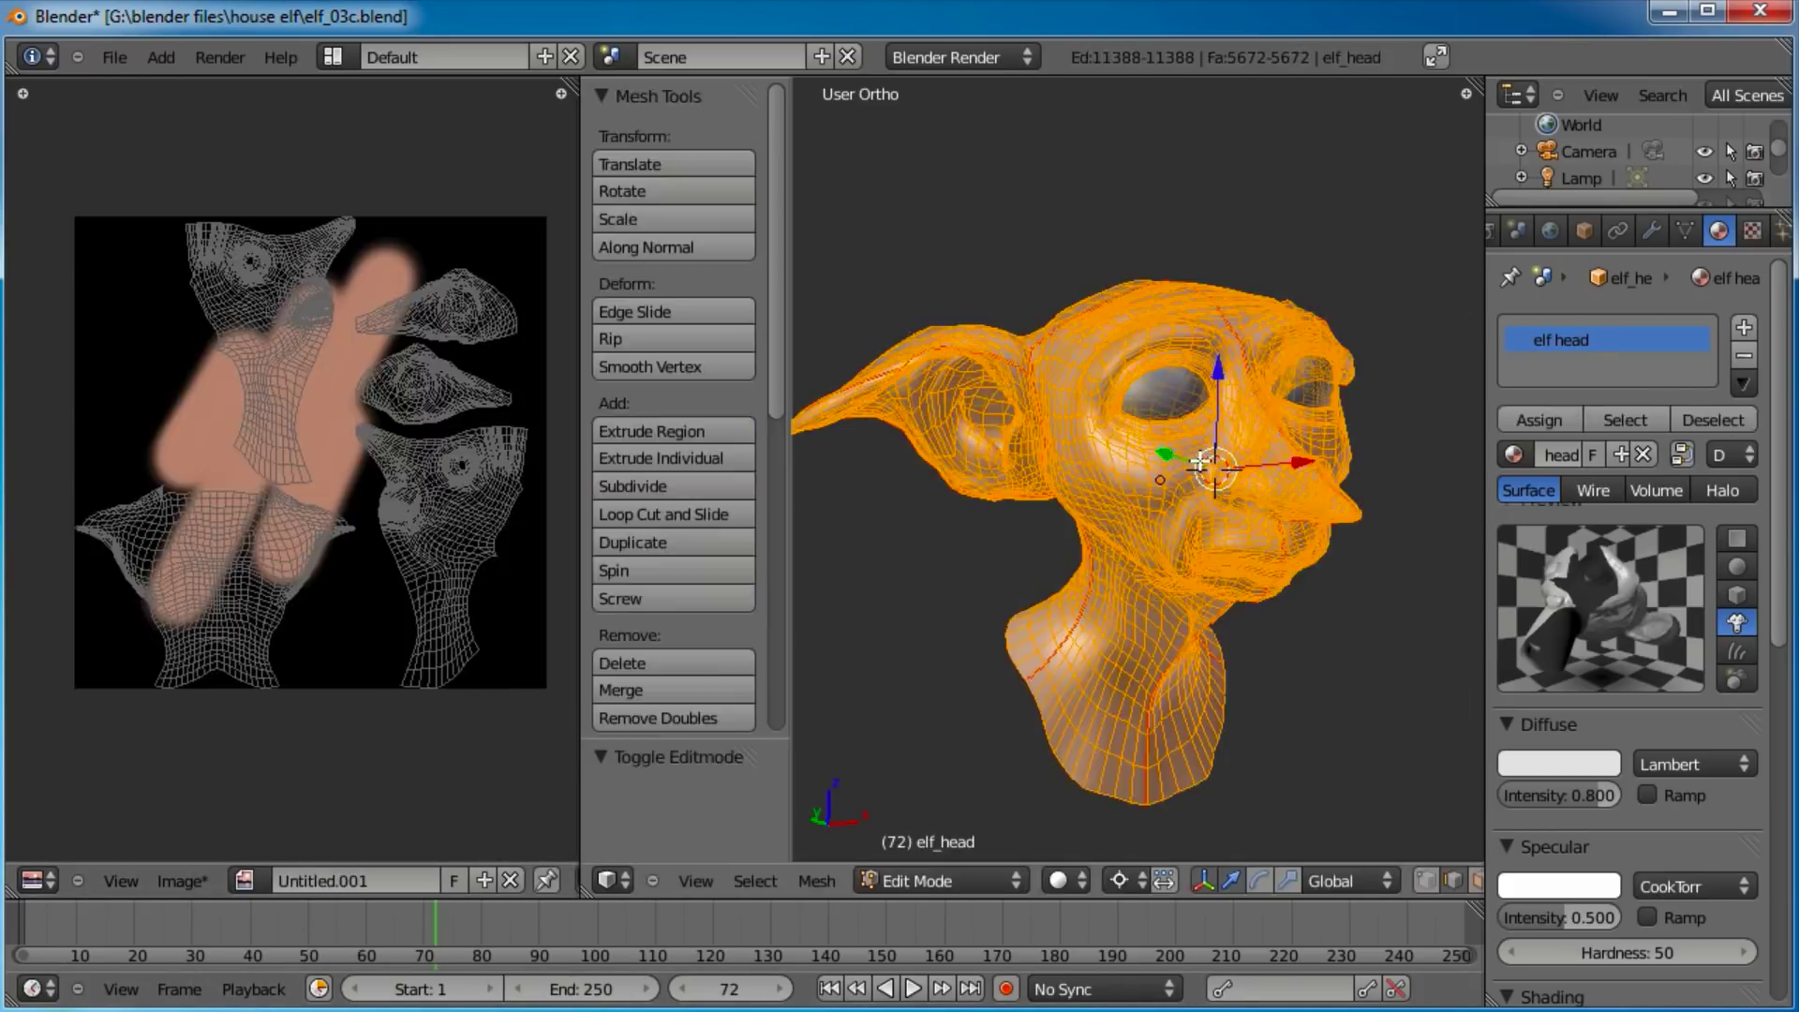
pyautogui.click(244, 881)
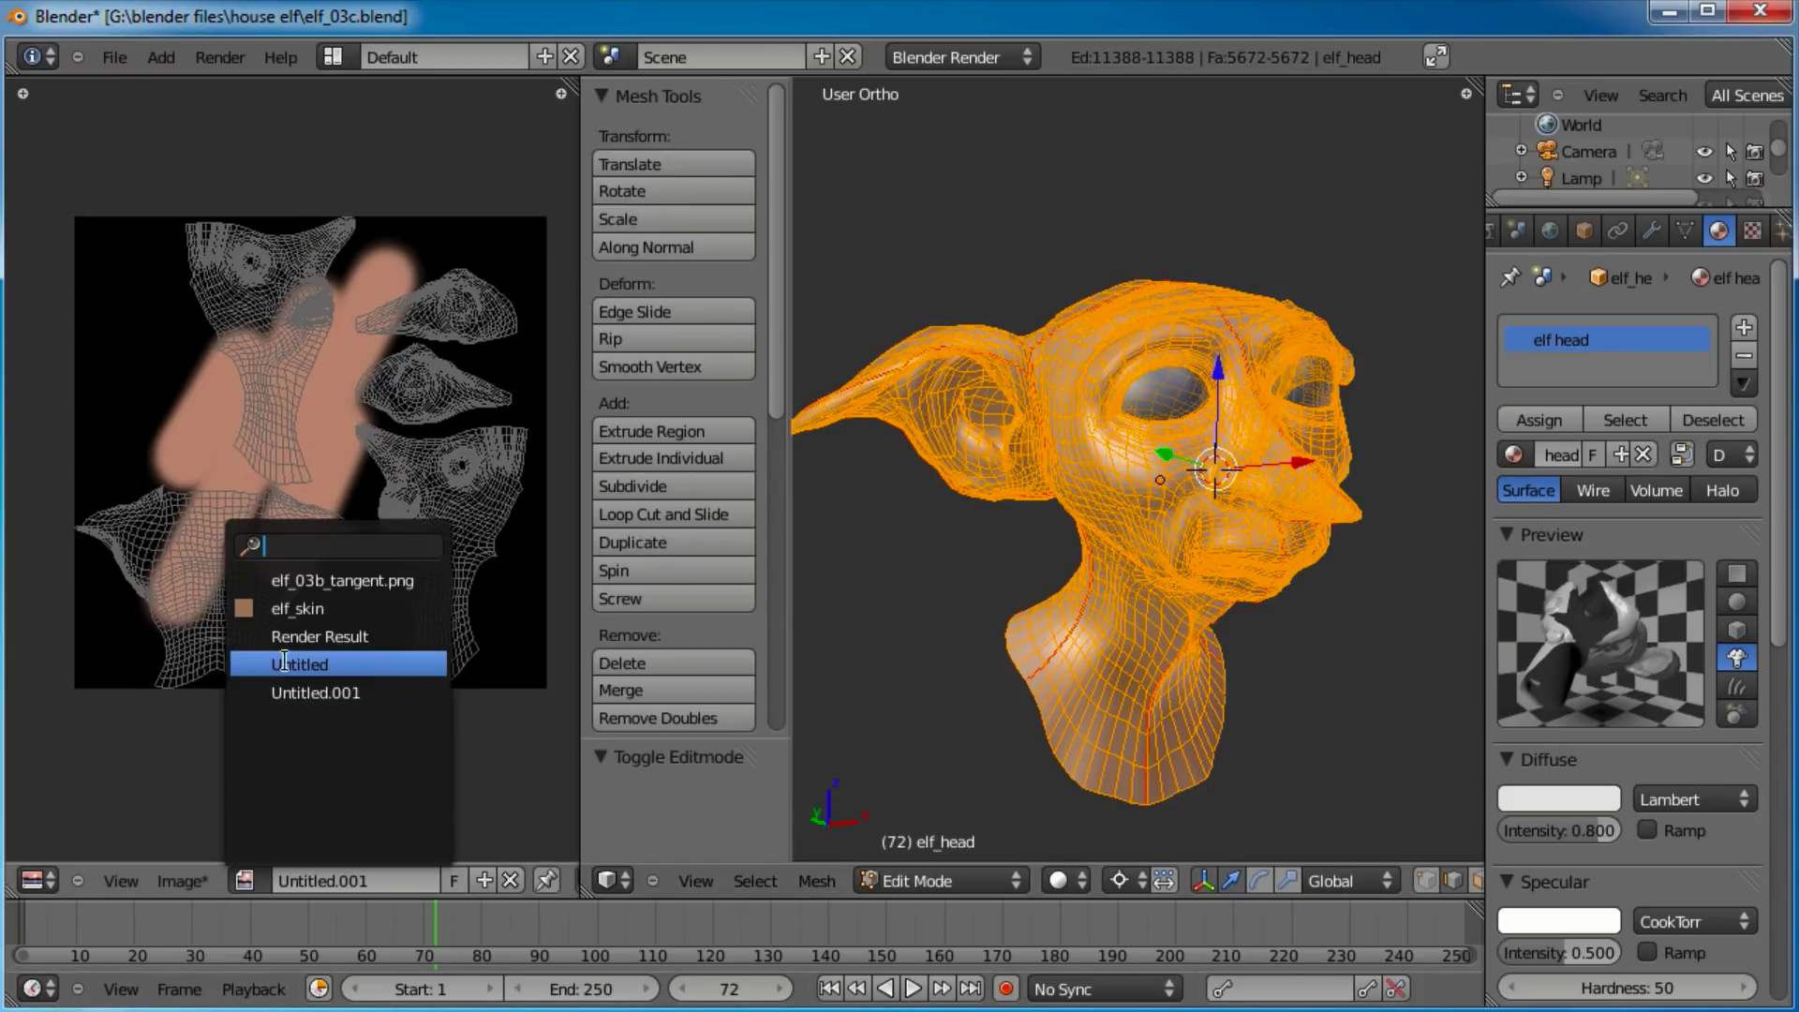
pyautogui.click(277, 613)
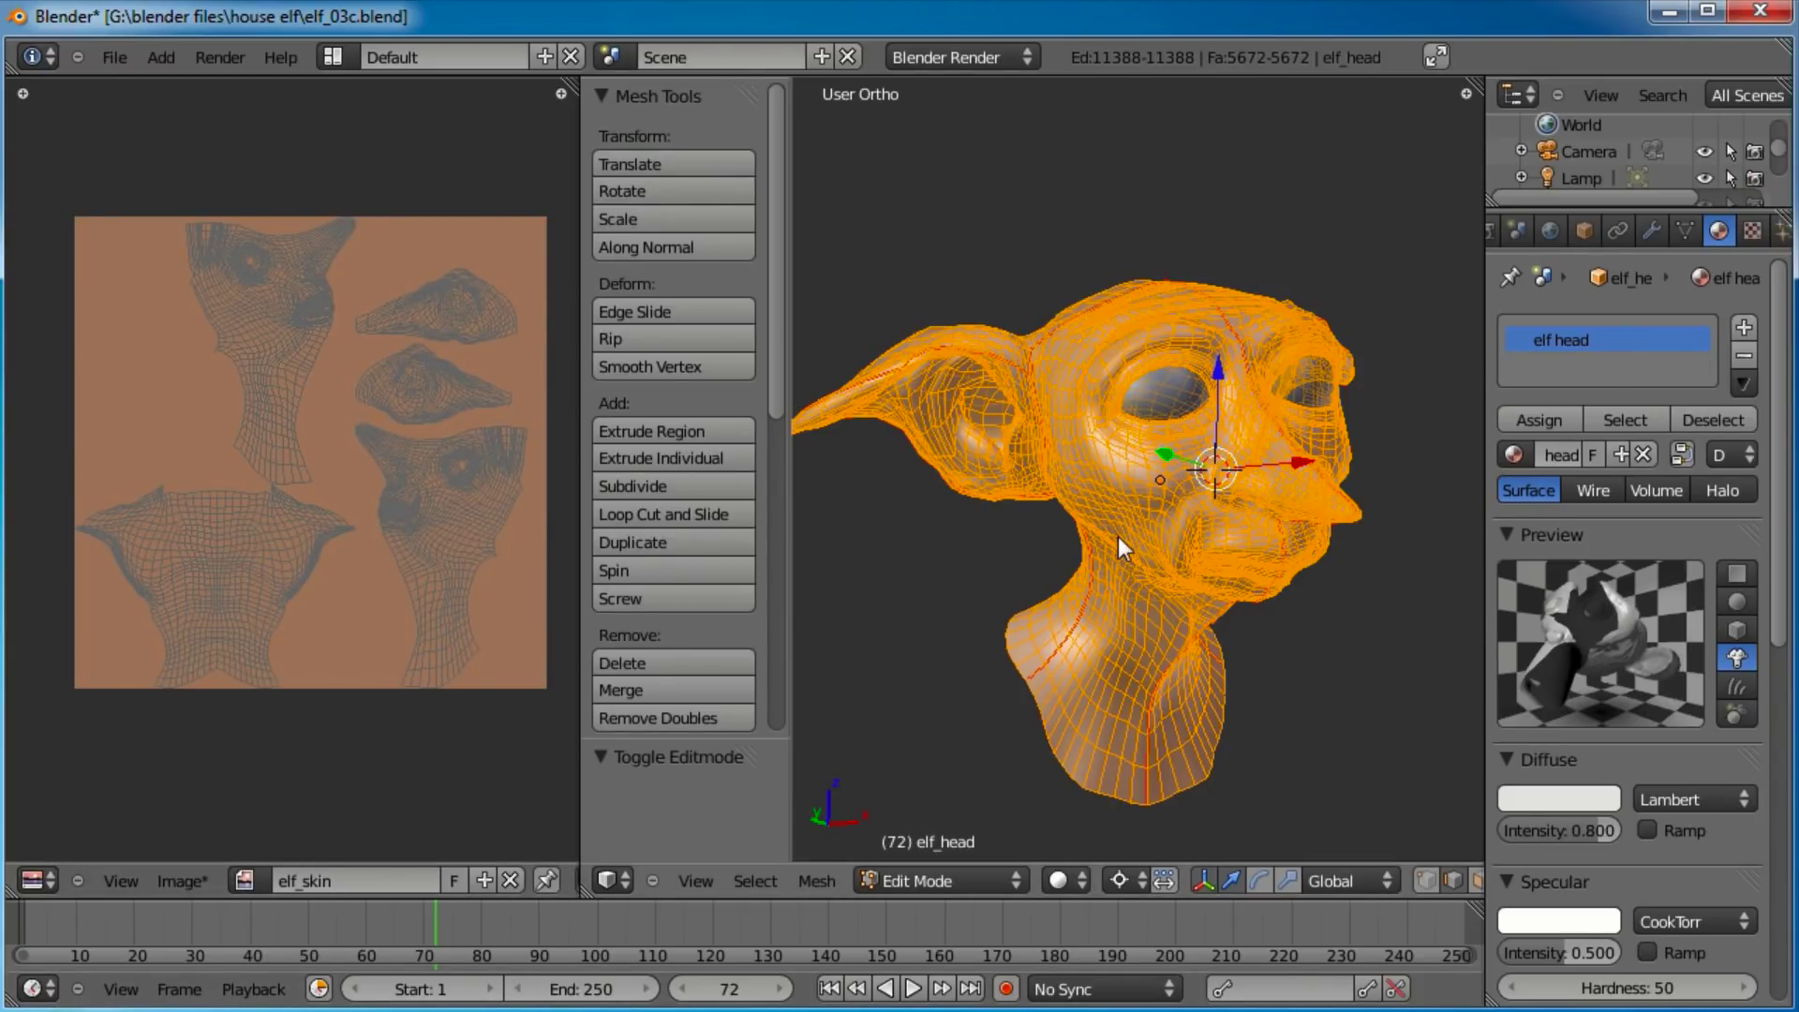
pyautogui.press('Tab')
pyautogui.moveTo(1273, 522)
pyautogui.mouseDown(button='middle')
pyautogui.moveTo(1070, 547)
pyautogui.moveTo(982, 464)
pyautogui.mouseUp(button='middle')
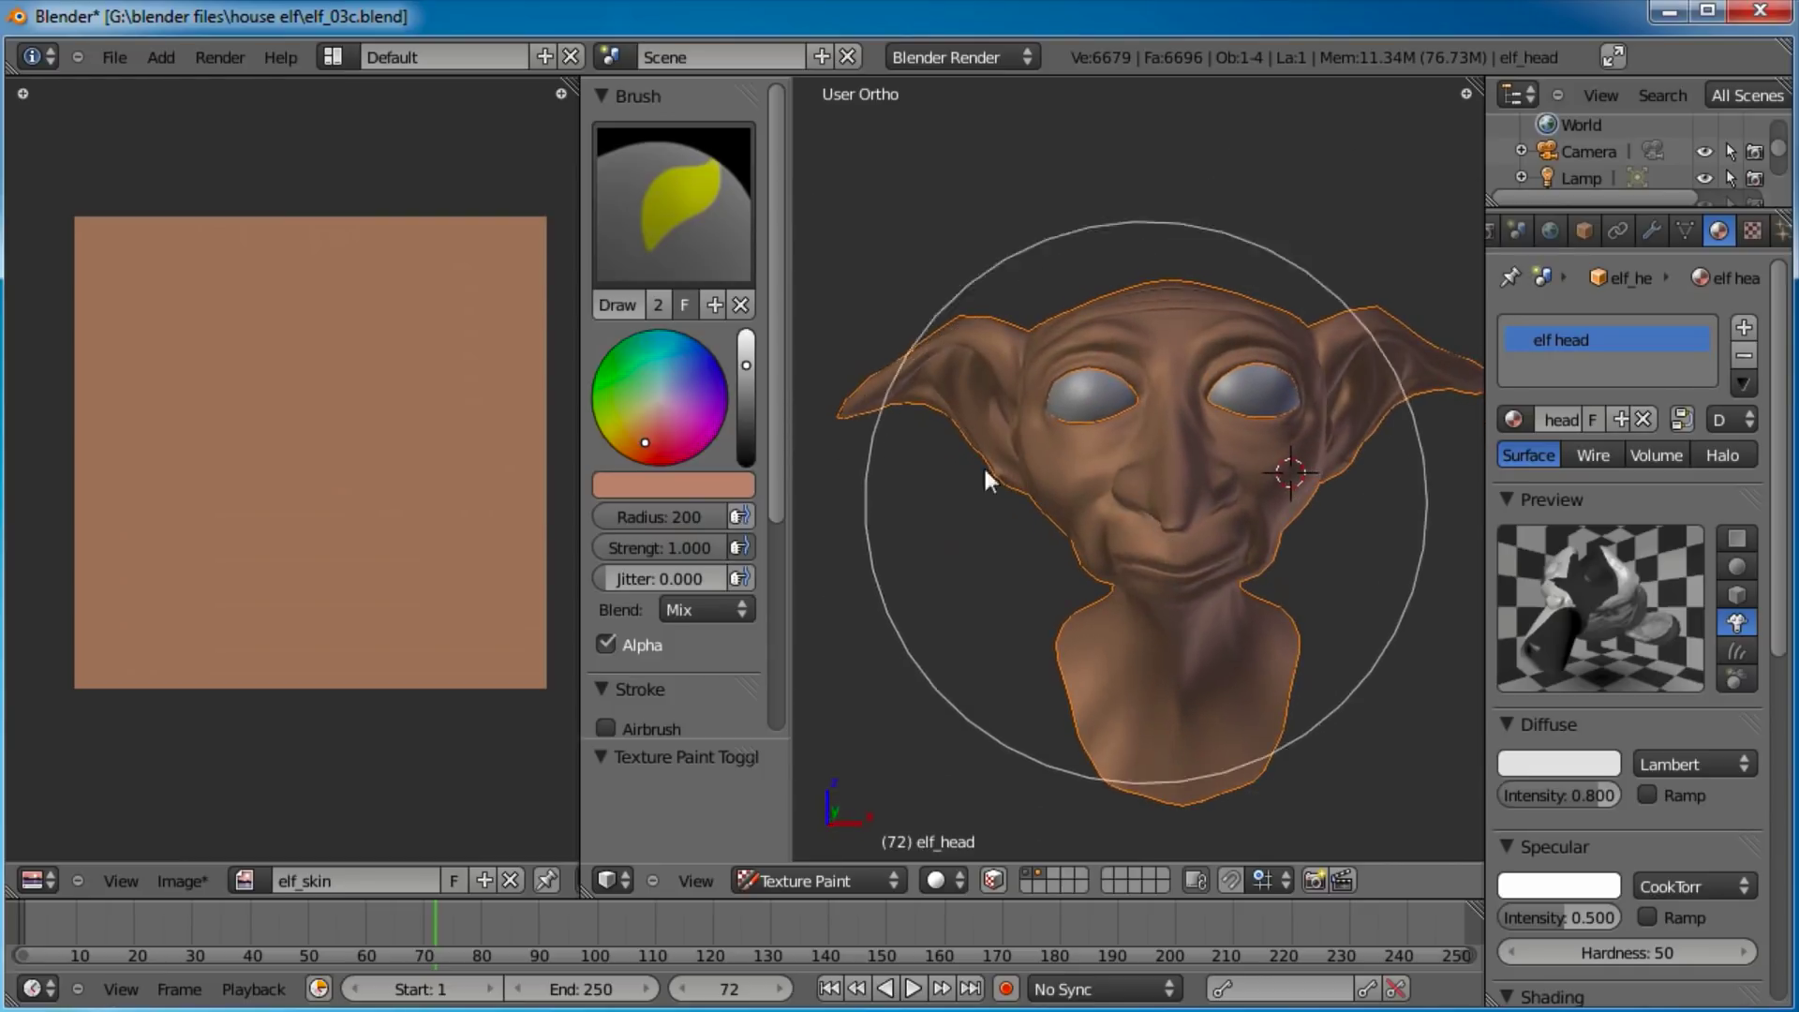
# Save the skin image as a PNG named elf_skin in the house elf folder.
pyautogui.click(181, 881)
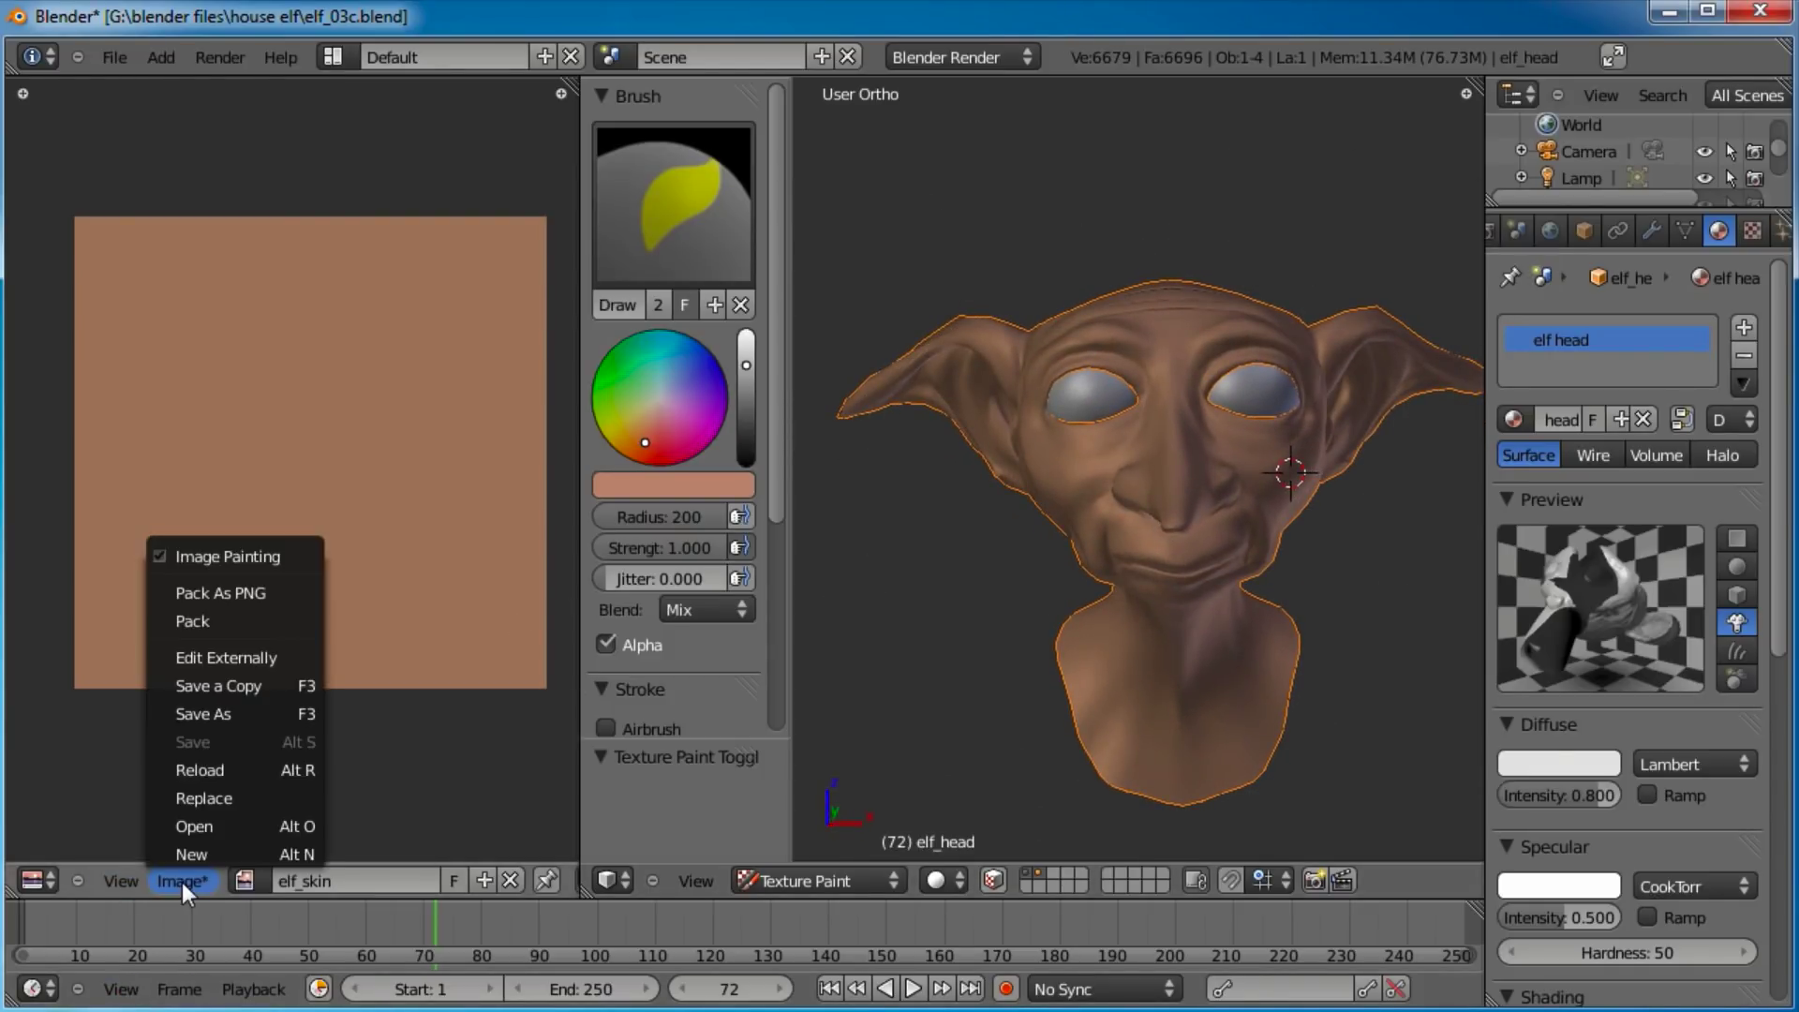
pyautogui.click(228, 718)
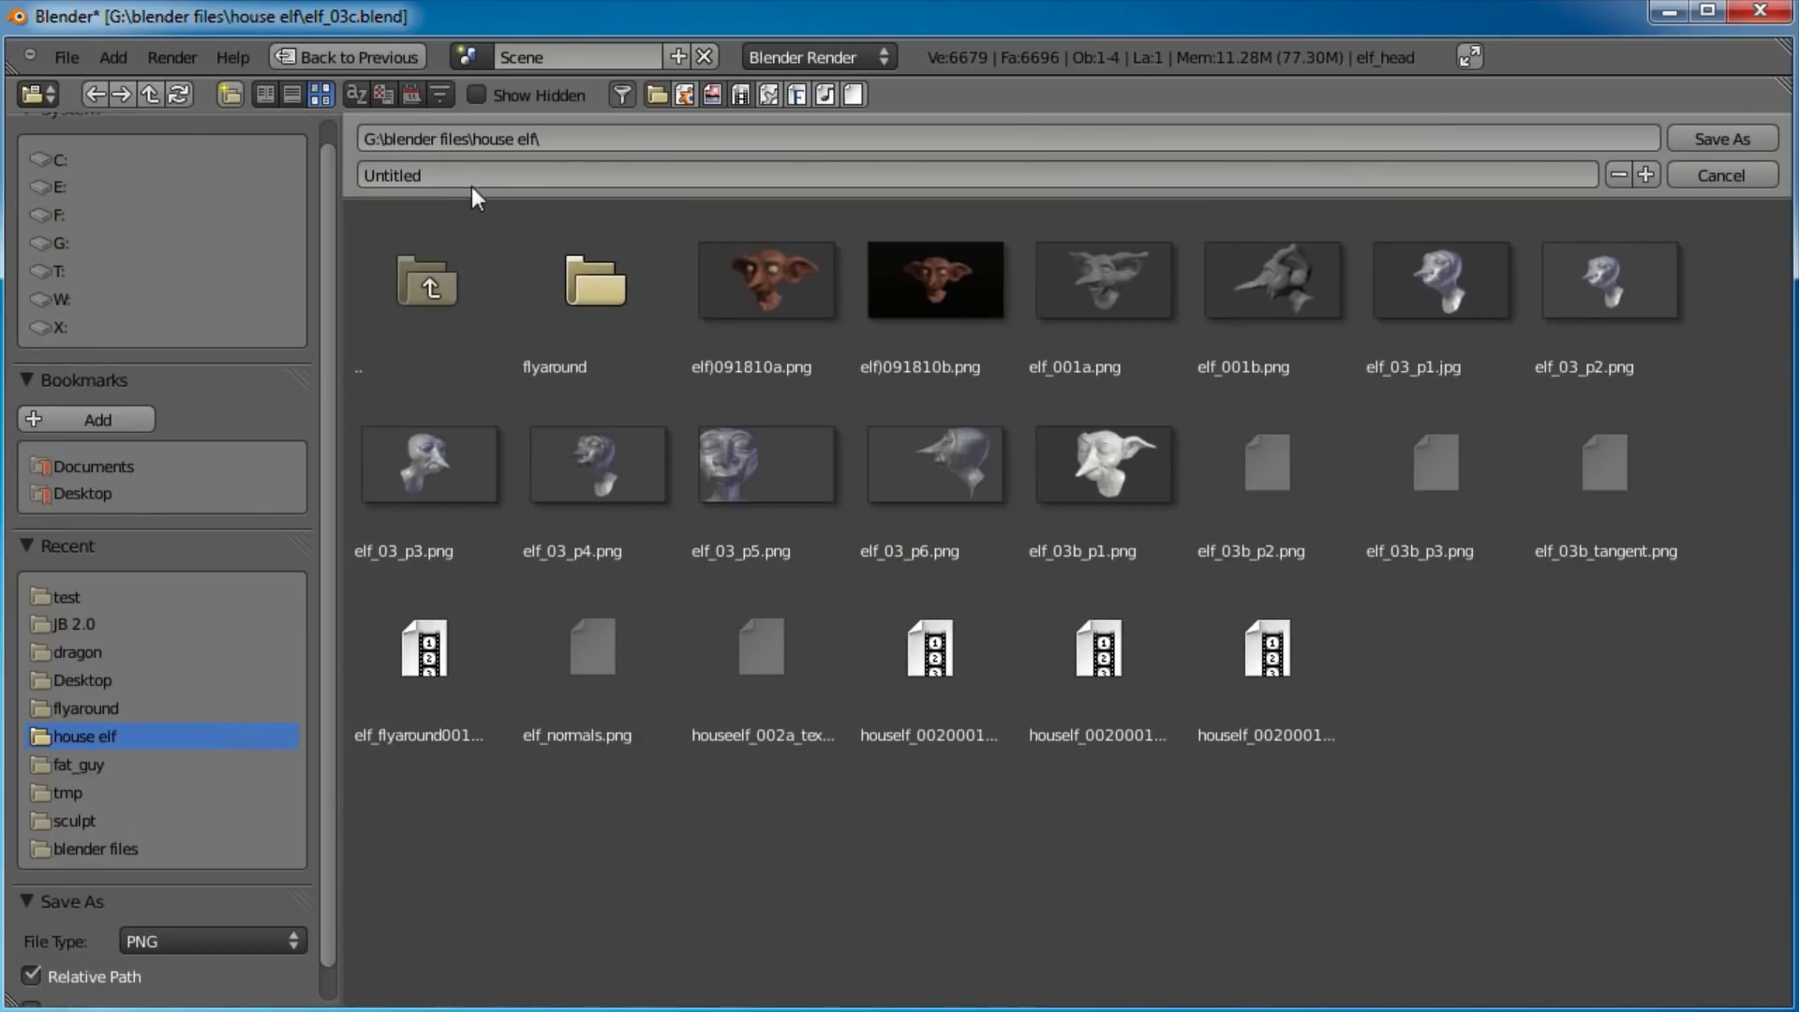
pyautogui.write('elf_skin')
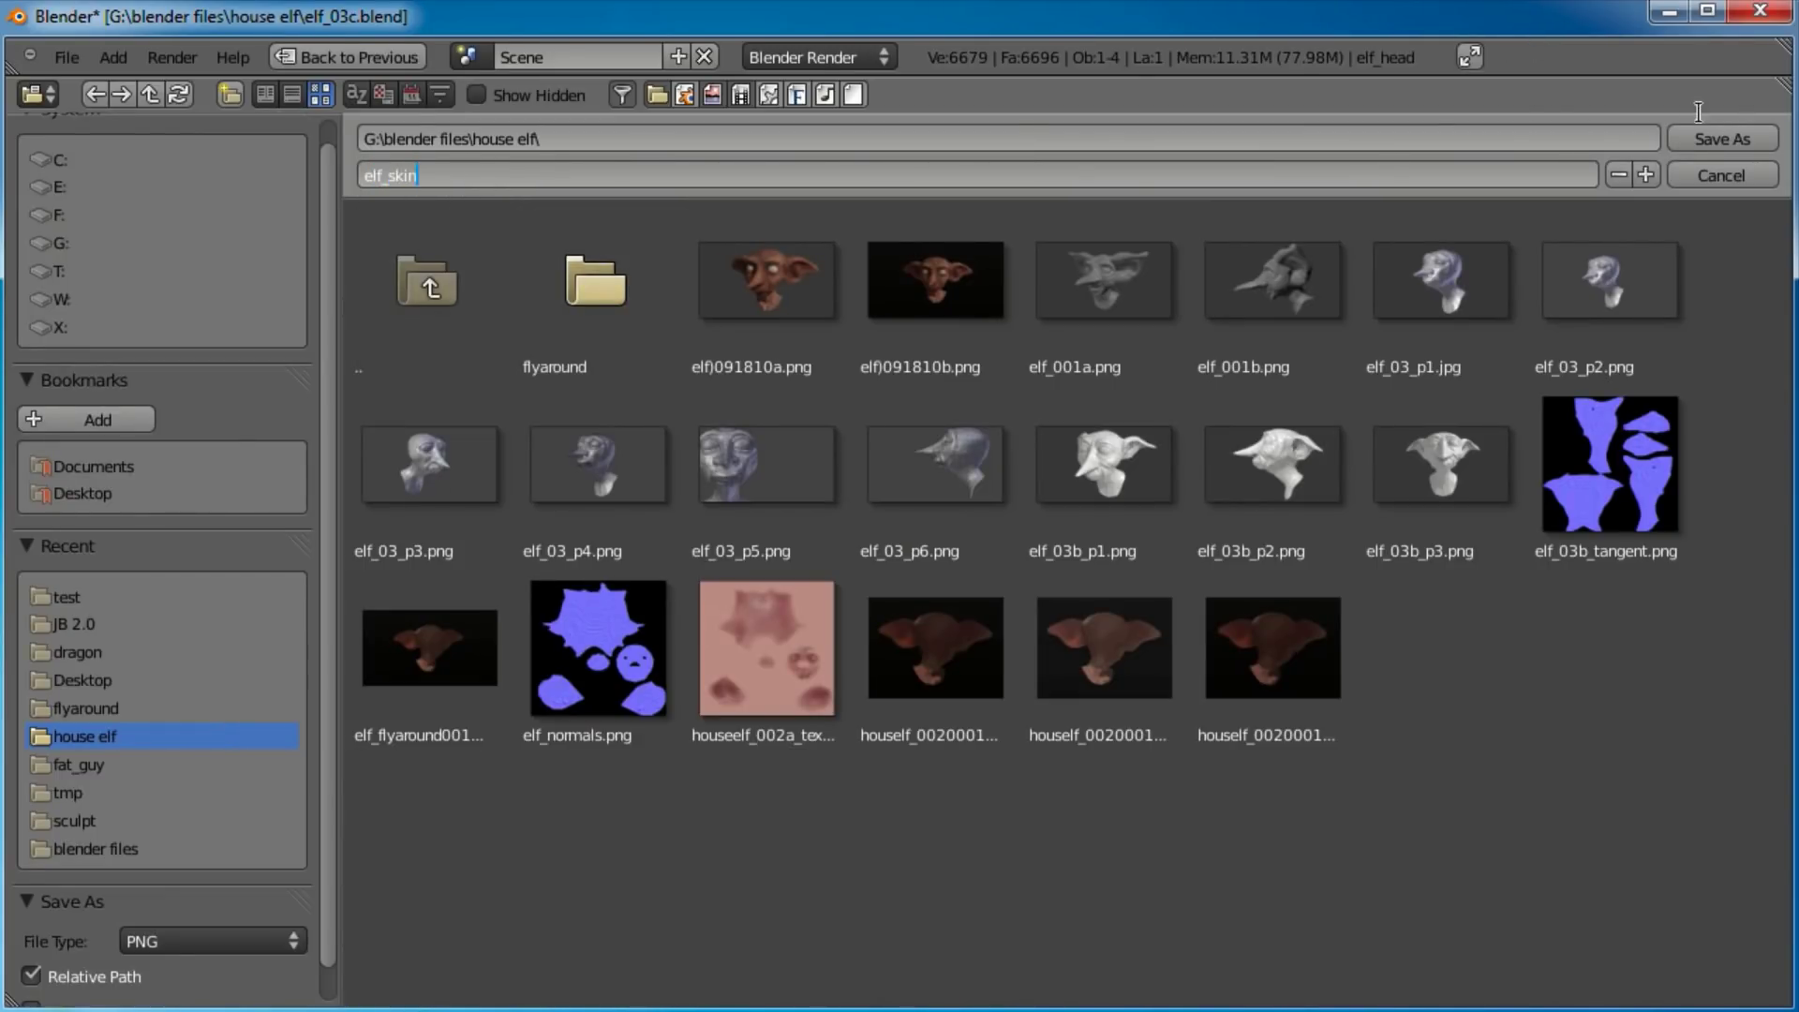
pyautogui.press('Return')
pyautogui.click(1719, 138)
# Save the elf_03c.blend project file, and check the save option for the elf_skin.png image.
pyautogui.moveTo(1154, 431); pyautogui.dragTo(1166, 480, button='middle')
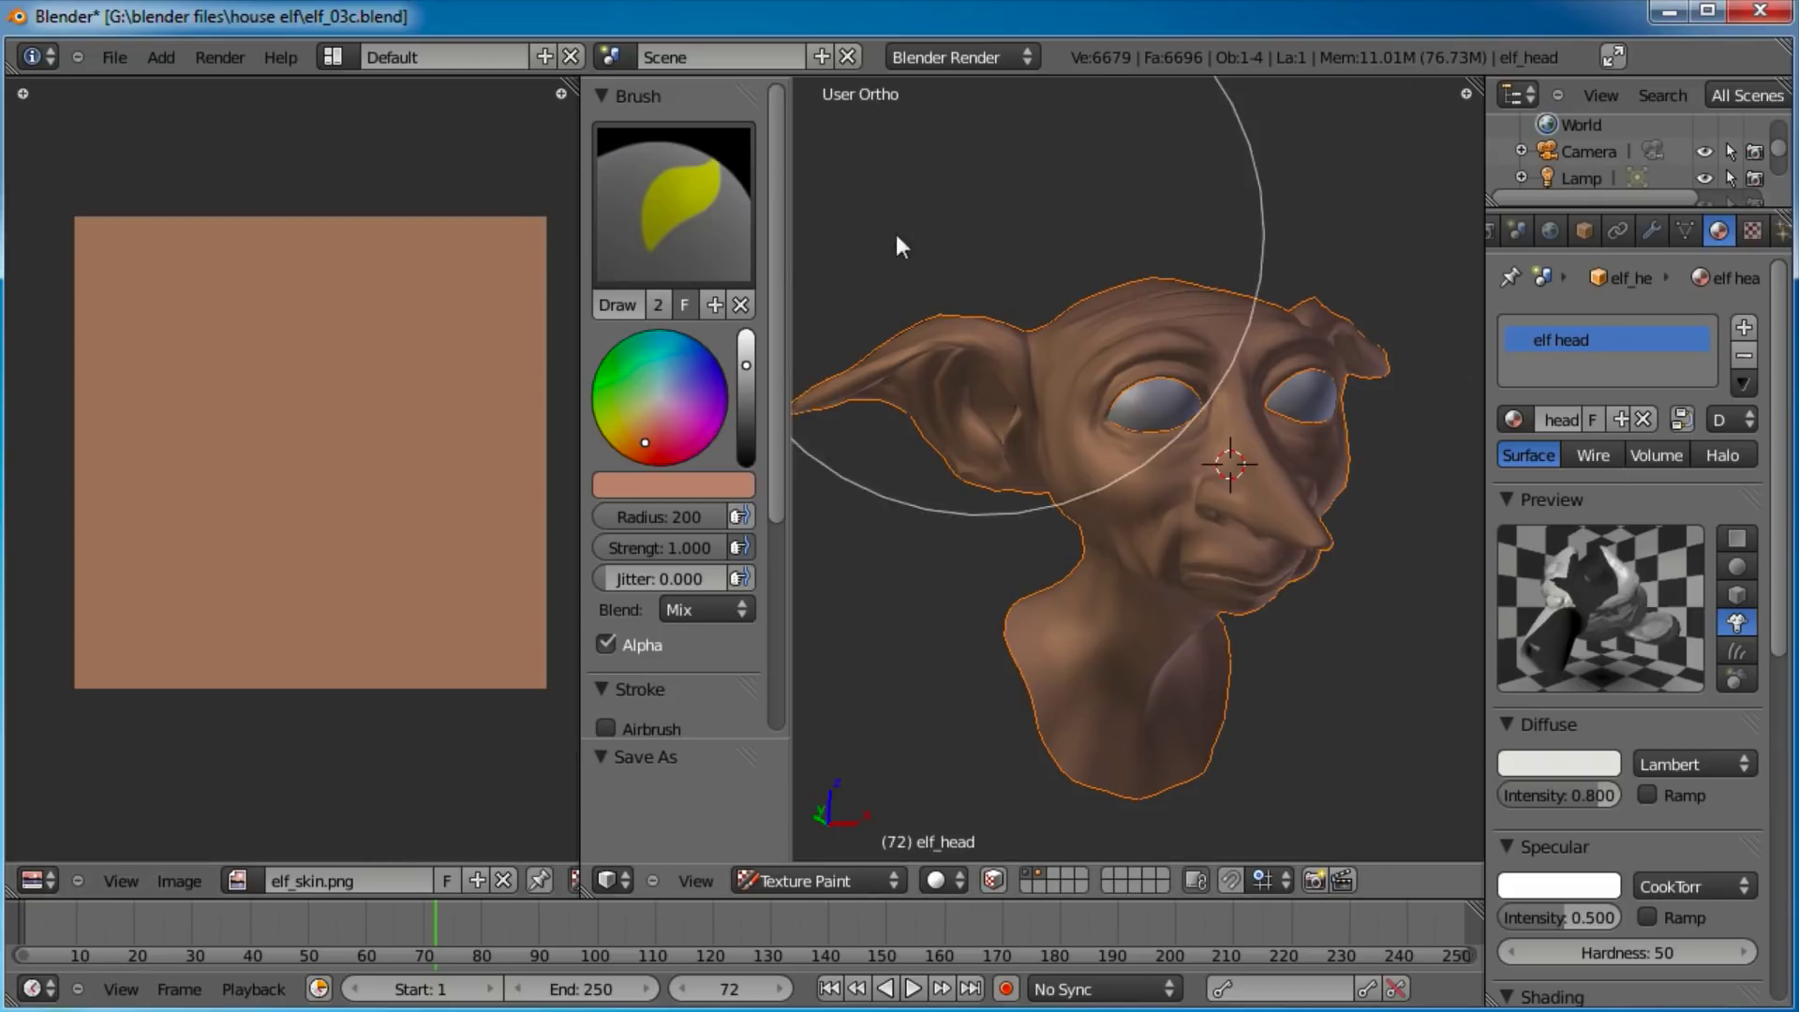
pyautogui.click(108, 58)
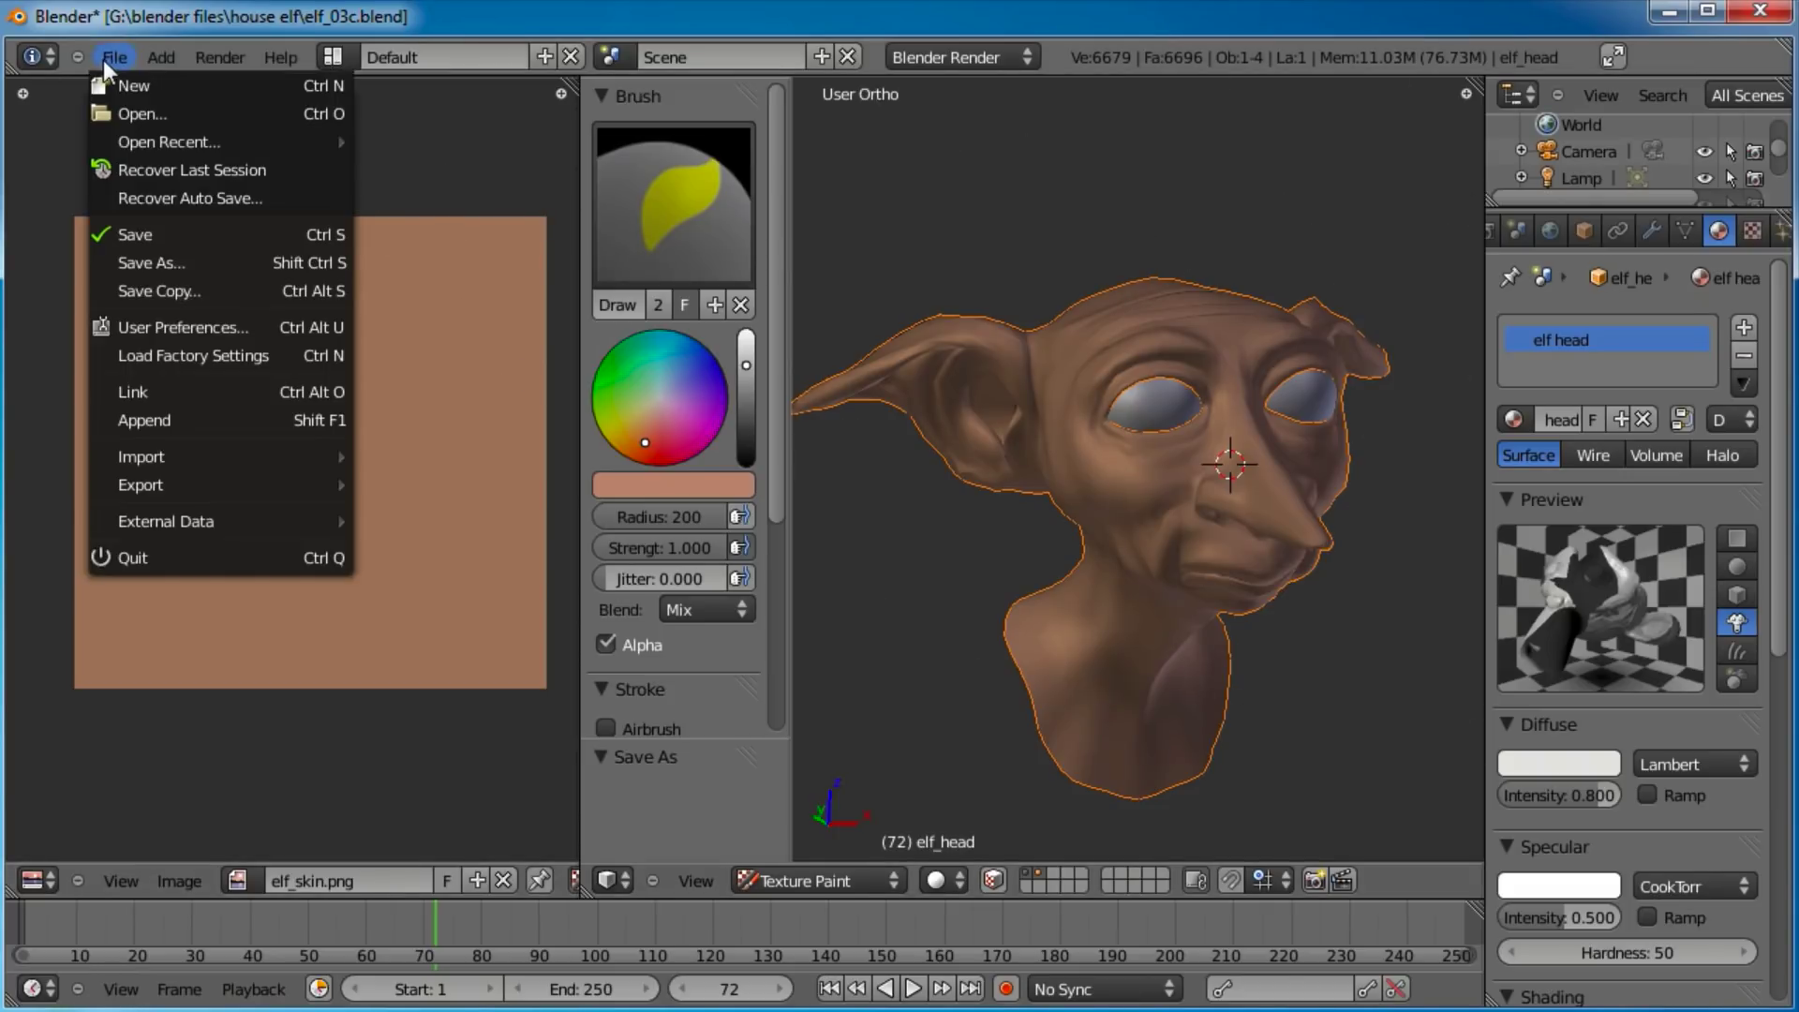
pyautogui.click(170, 233)
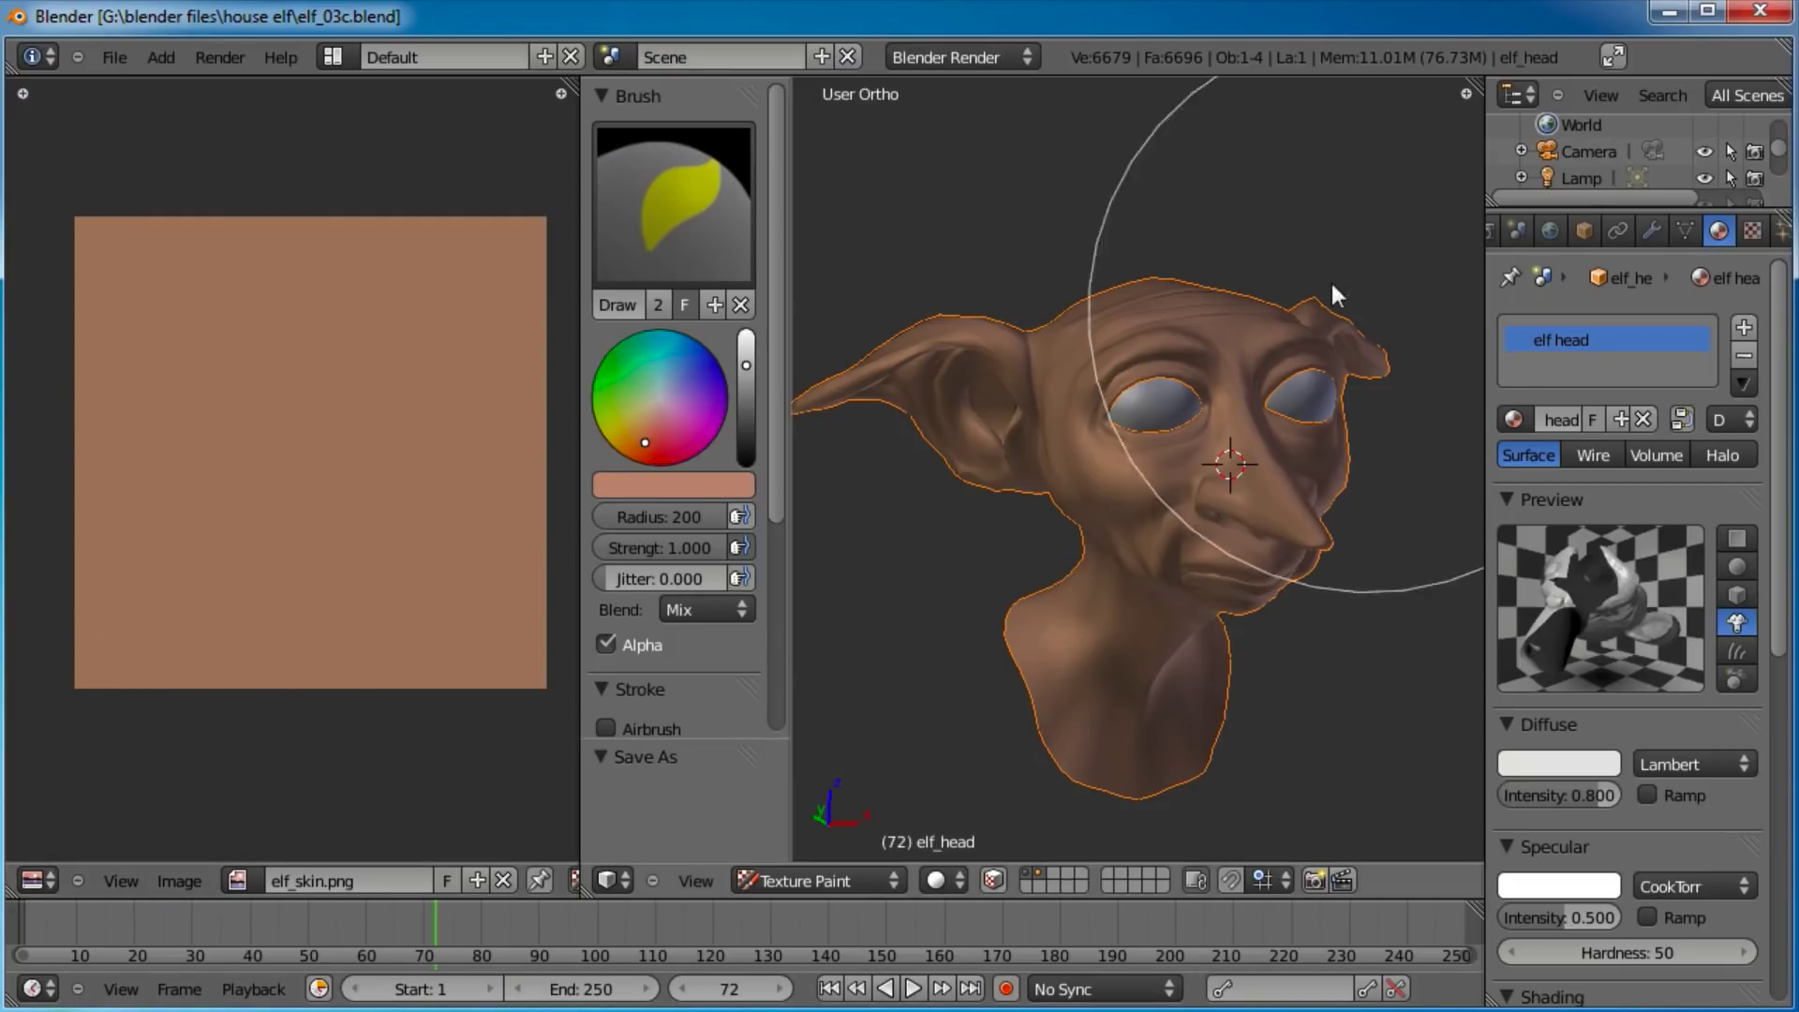
pyautogui.click(178, 883)
pyautogui.click(195, 738)
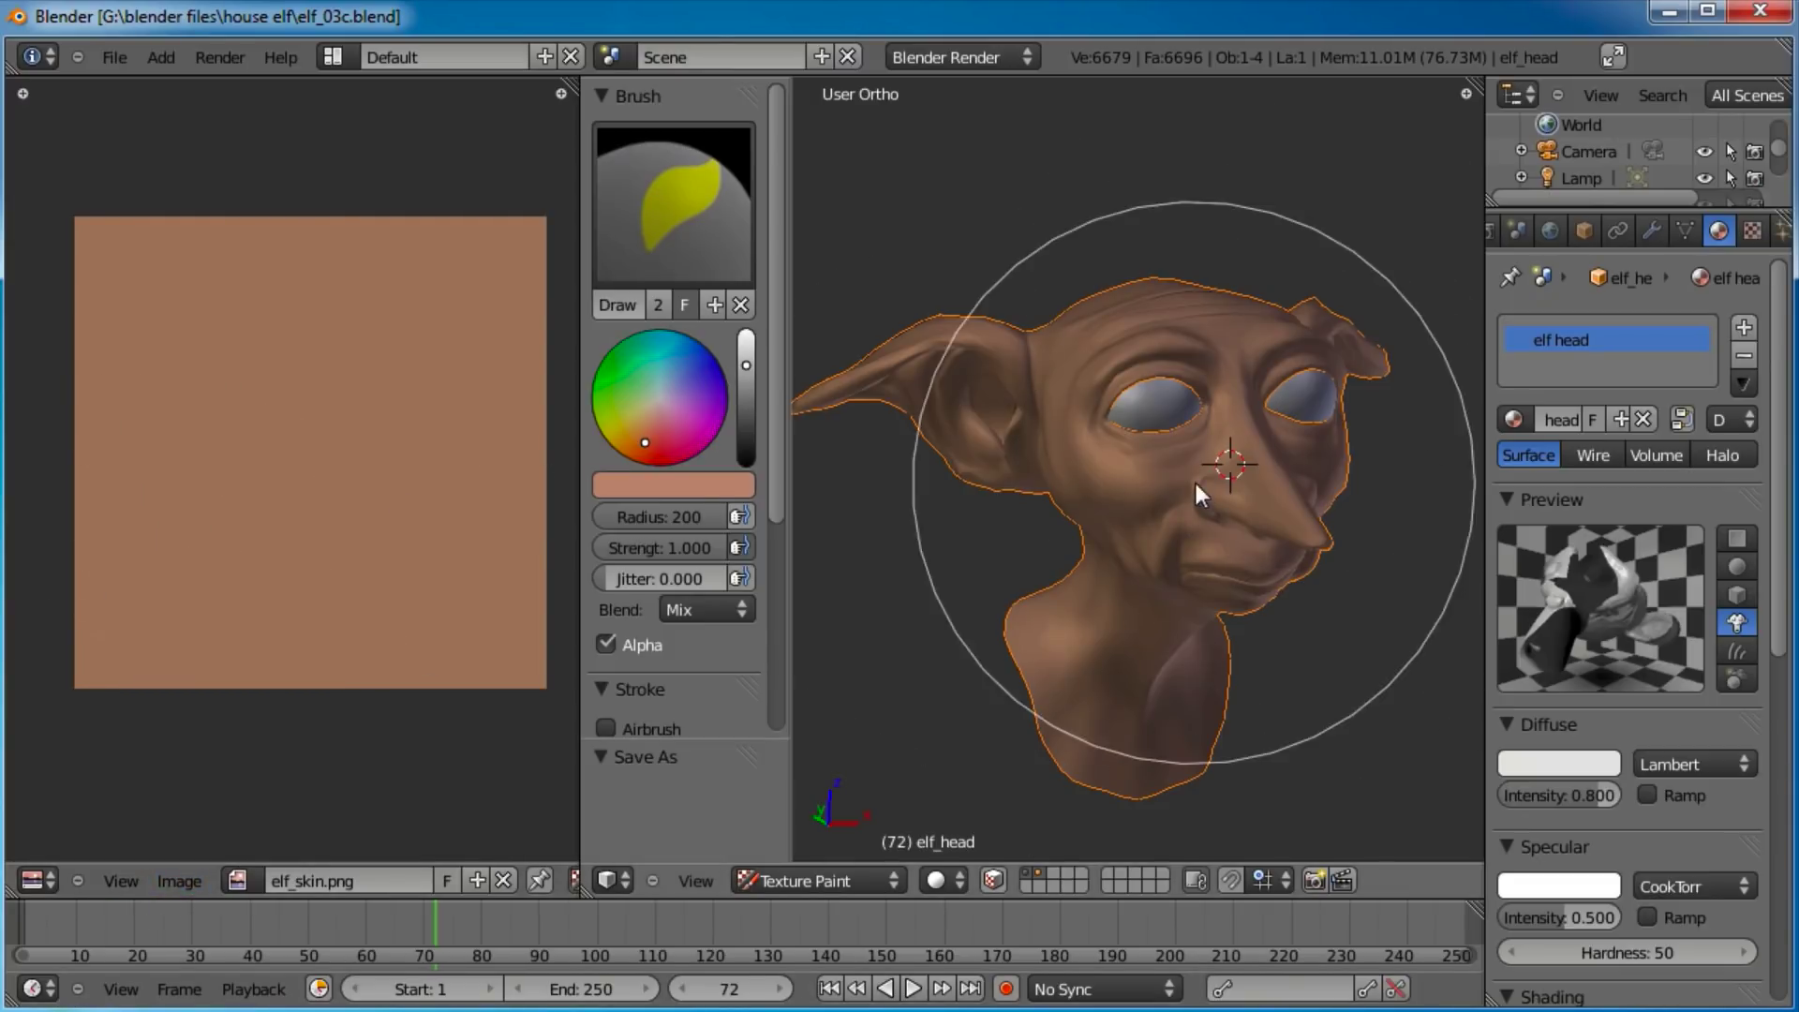
# Save the elf_skin.png image from the image editor.
pyautogui.click(177, 881)
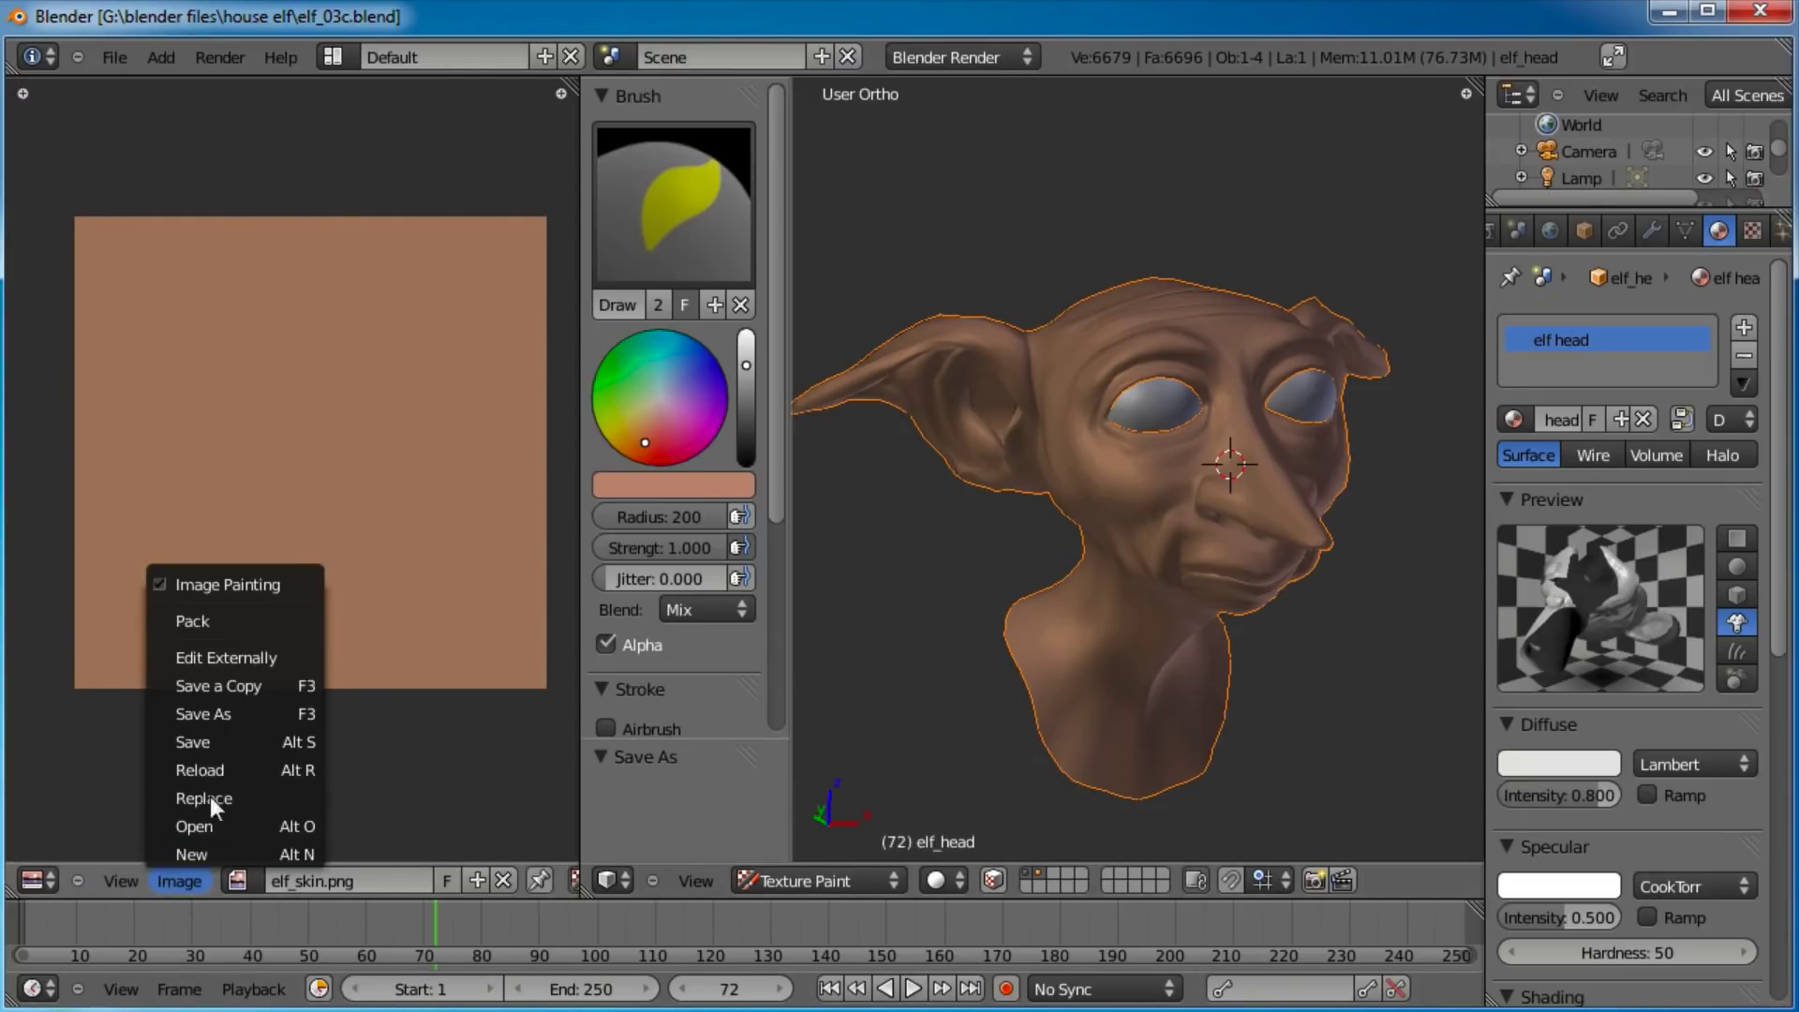
pyautogui.click(240, 742)
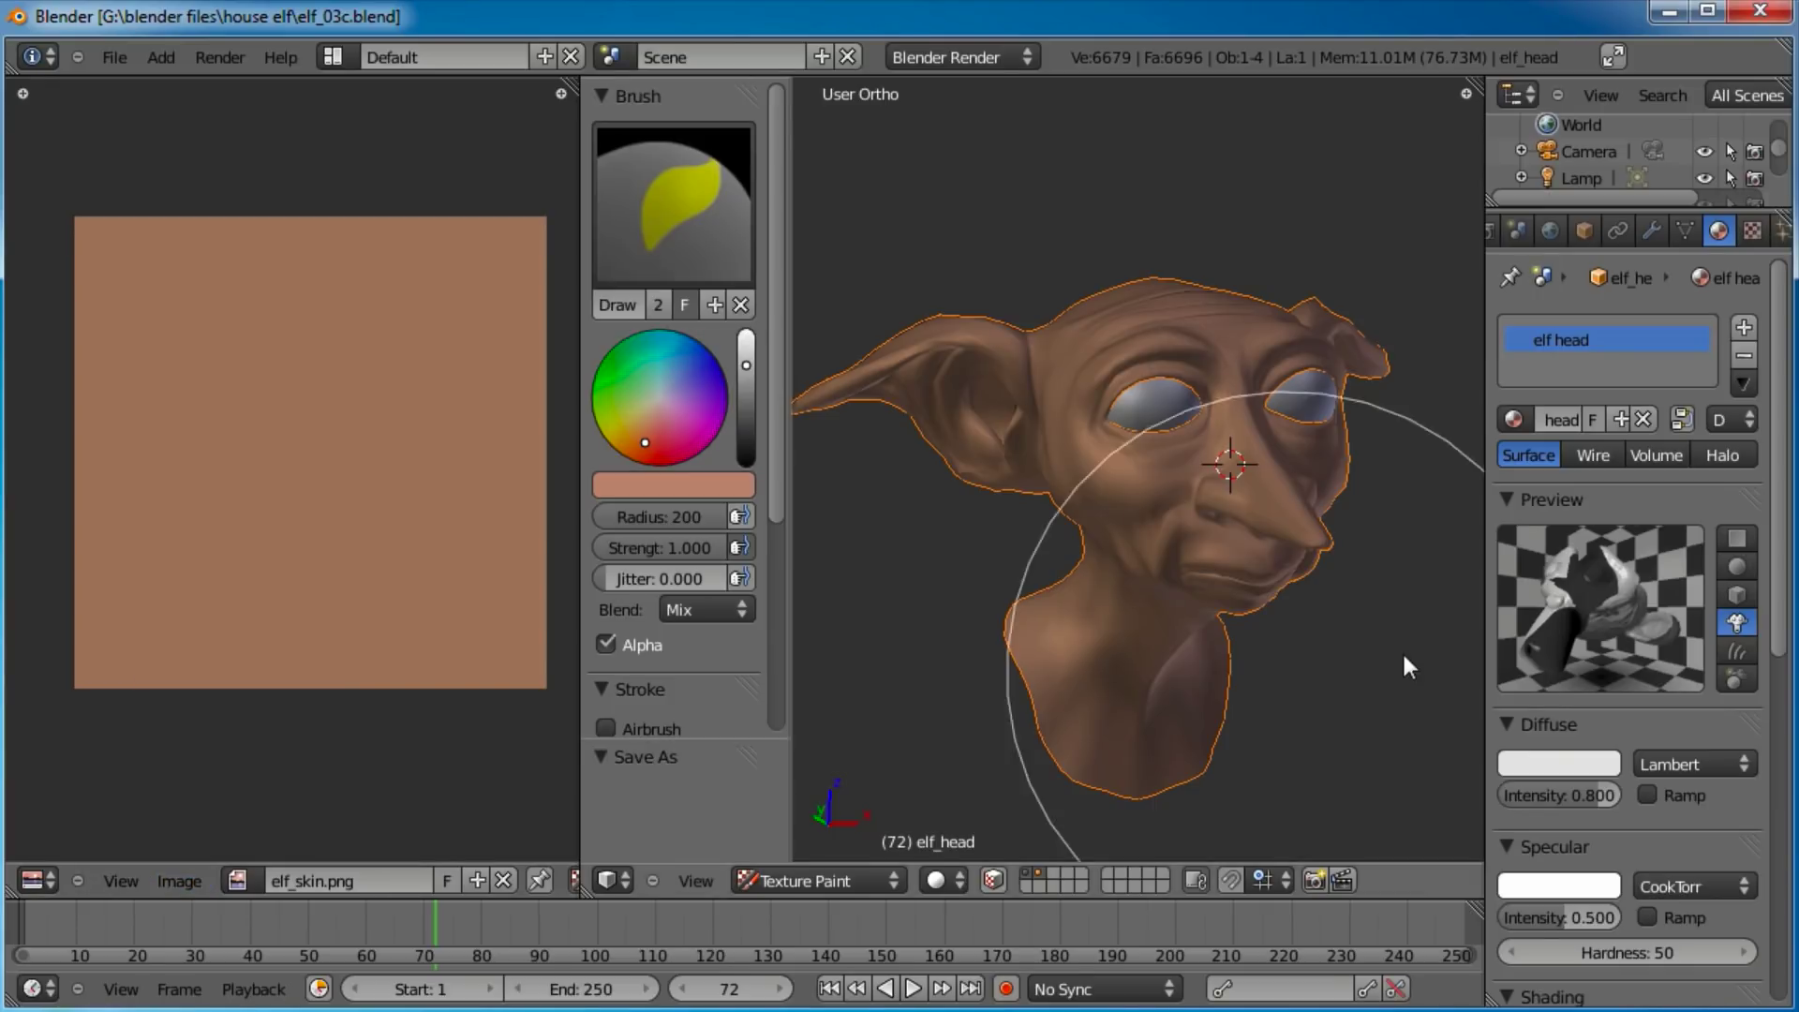
# Set the Draw brush's radius to 94 and its strength to 0.326.
pyautogui.moveTo(1201, 583)
pyautogui.mouseDown(button='middle')
pyautogui.moveTo(1205, 520)
pyautogui.moveTo(1111, 525)
pyautogui.moveTo(1143, 472)
pyautogui.moveTo(1163, 461)
pyautogui.moveTo(1134, 580)
pyautogui.moveTo(1190, 529)
pyautogui.moveTo(1298, 500)
pyautogui.moveTo(1301, 526)
pyautogui.mouseUp(button='middle')
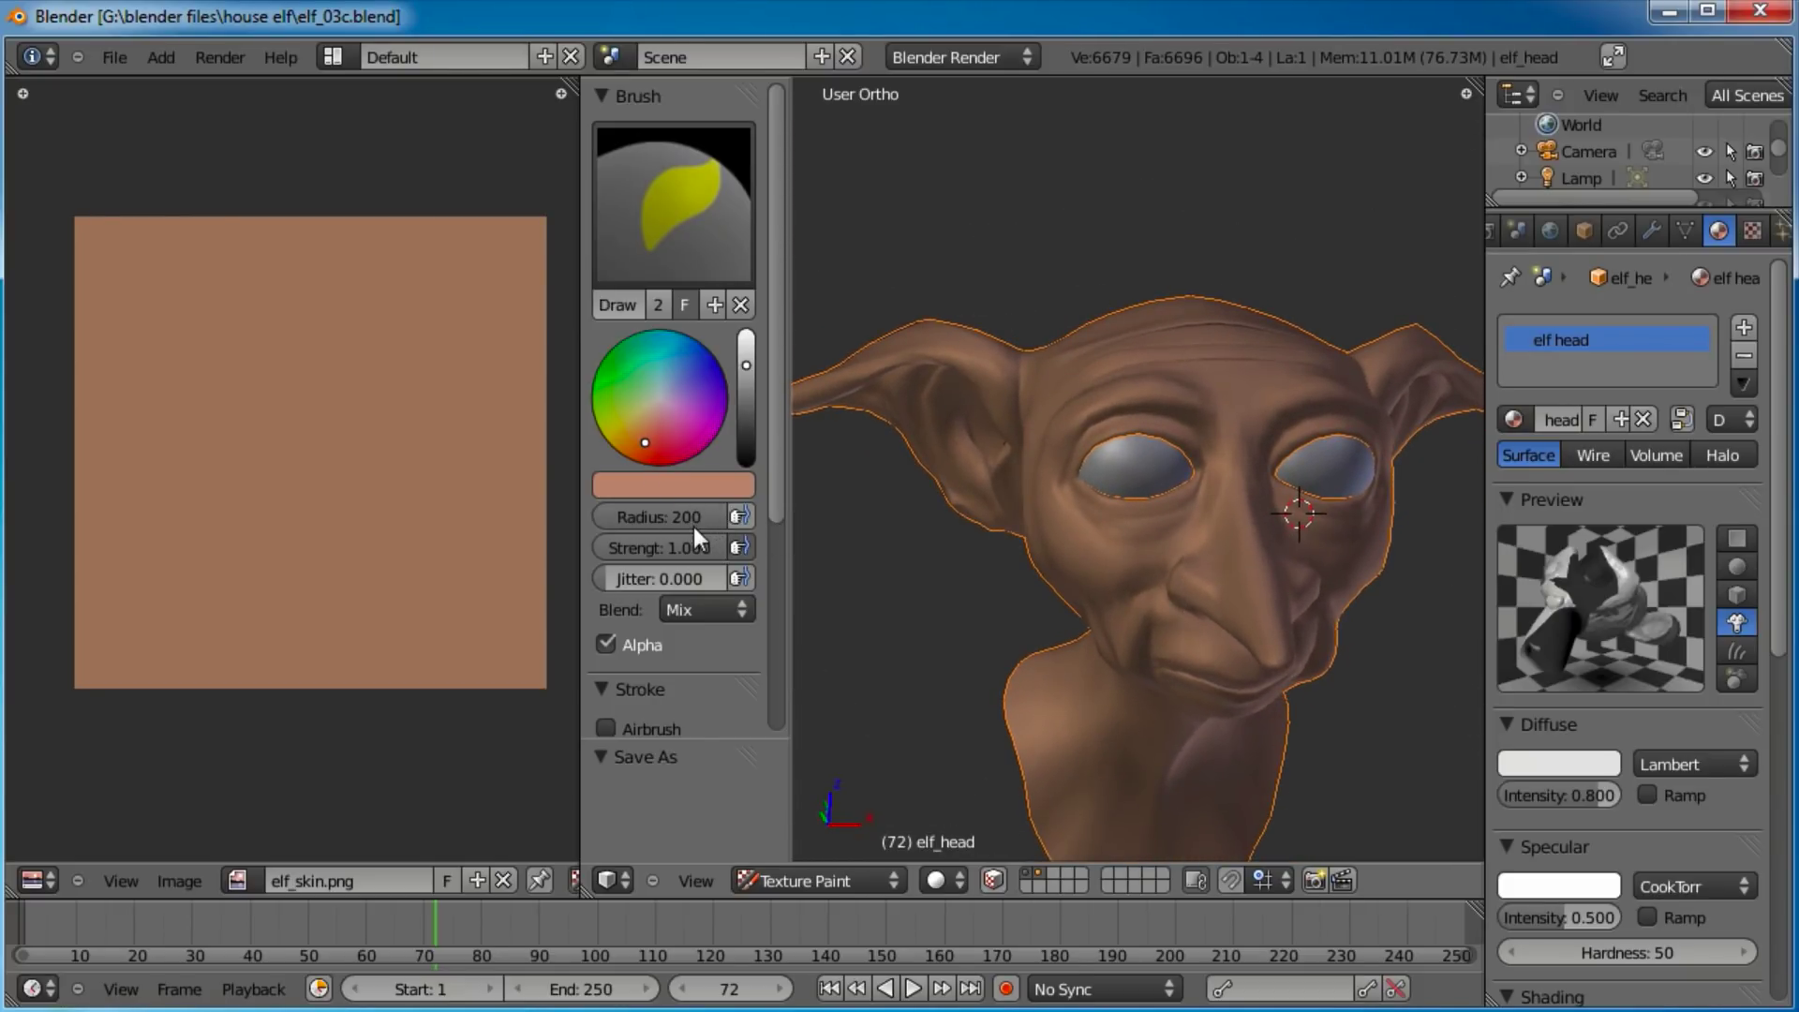
pyautogui.moveTo(667, 526); pyautogui.dragTo(626, 549)
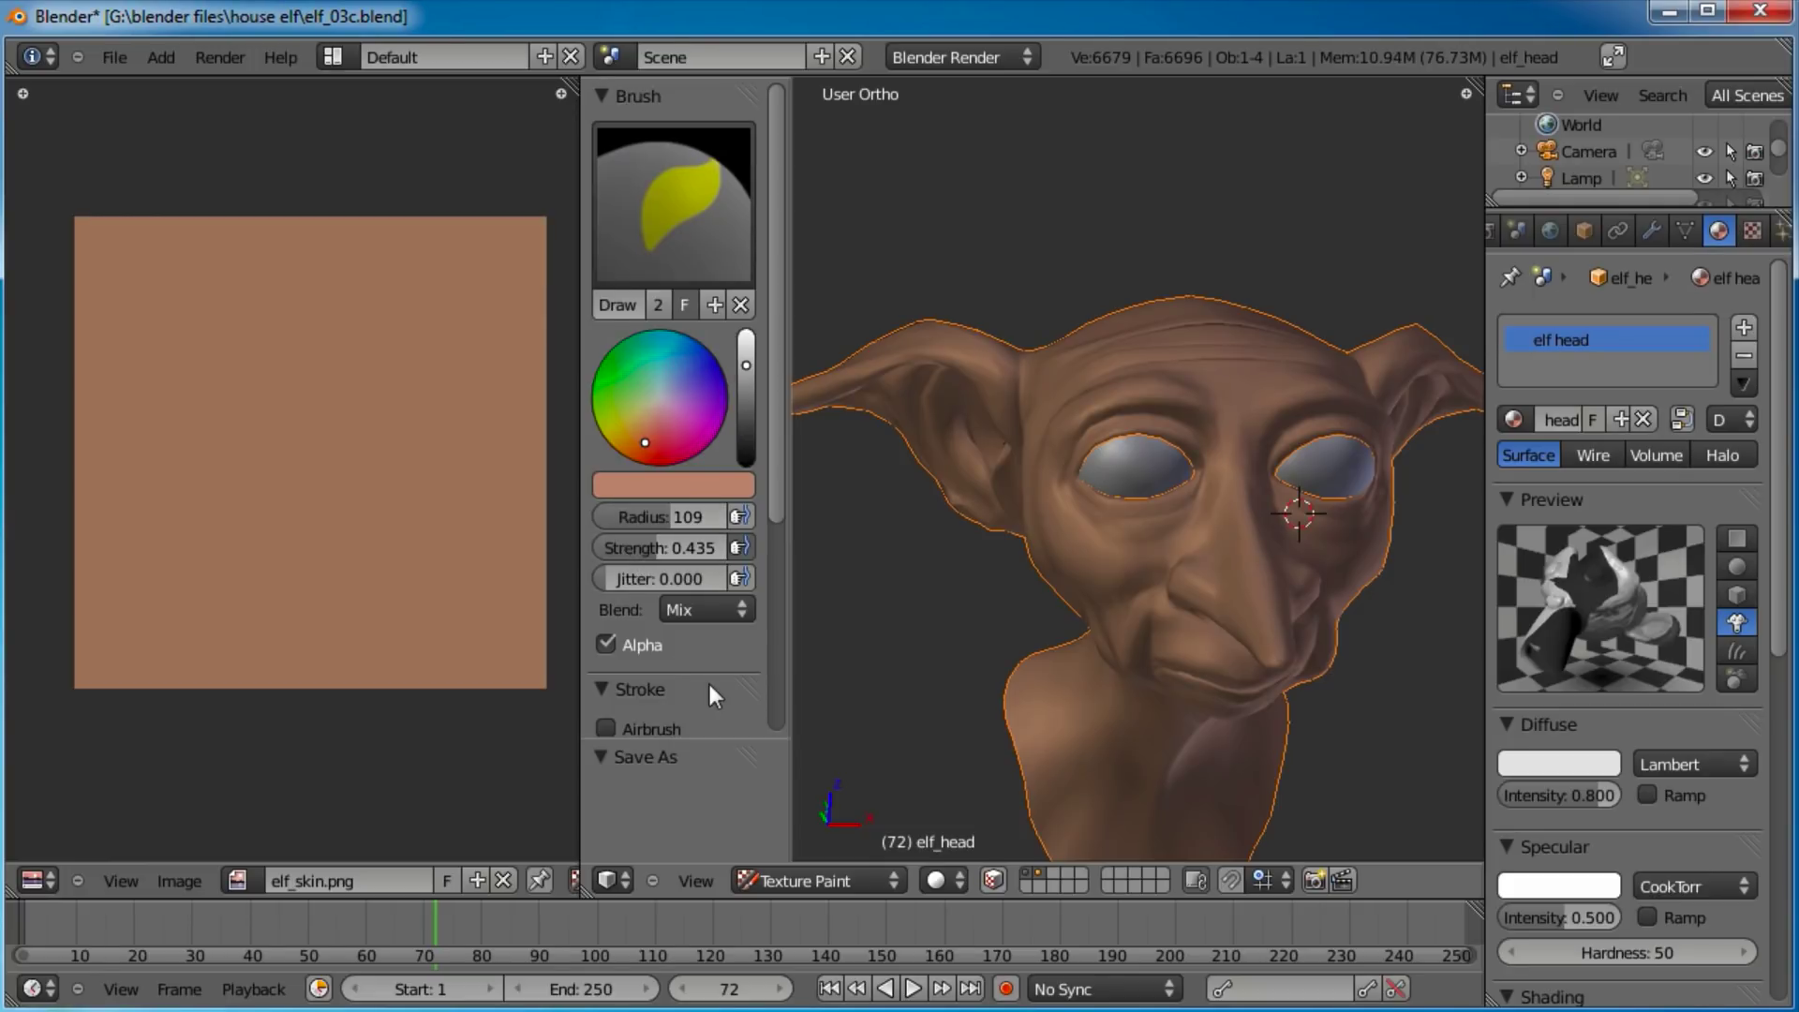
pyautogui.scroll(-2, 768, 525)
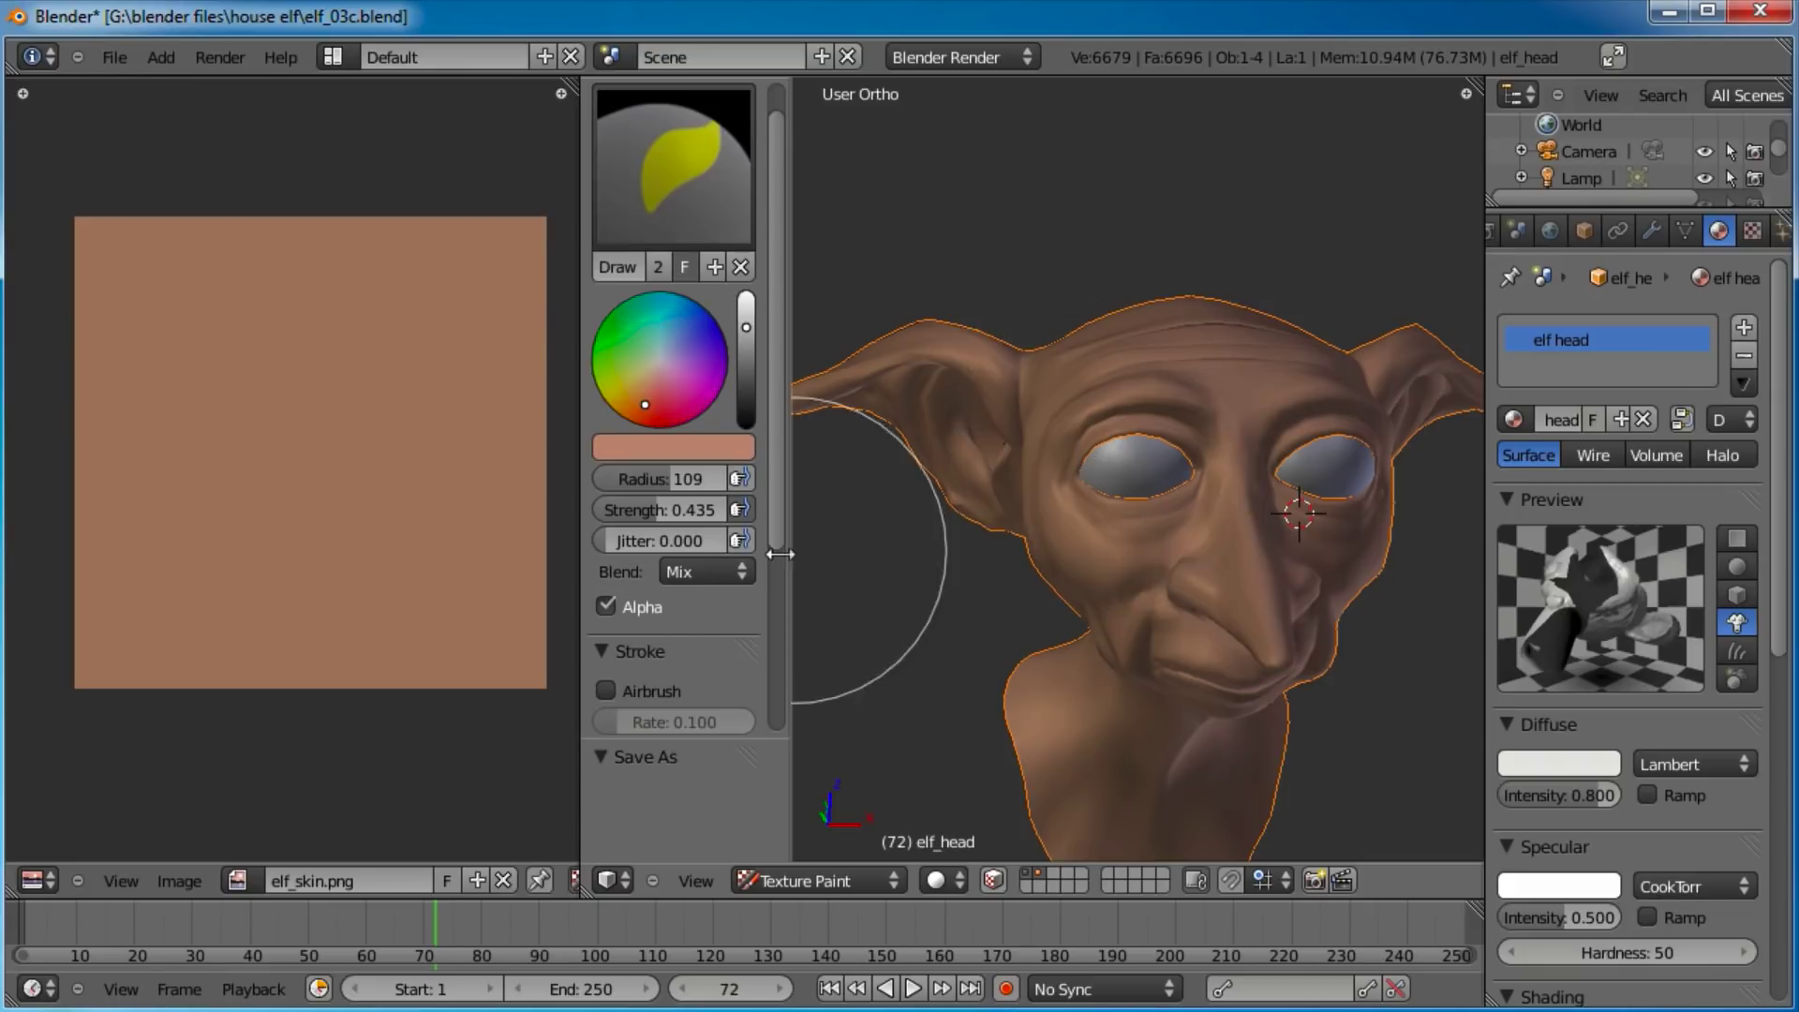
pyautogui.moveTo(687, 509); pyautogui.dragTo(654, 480)
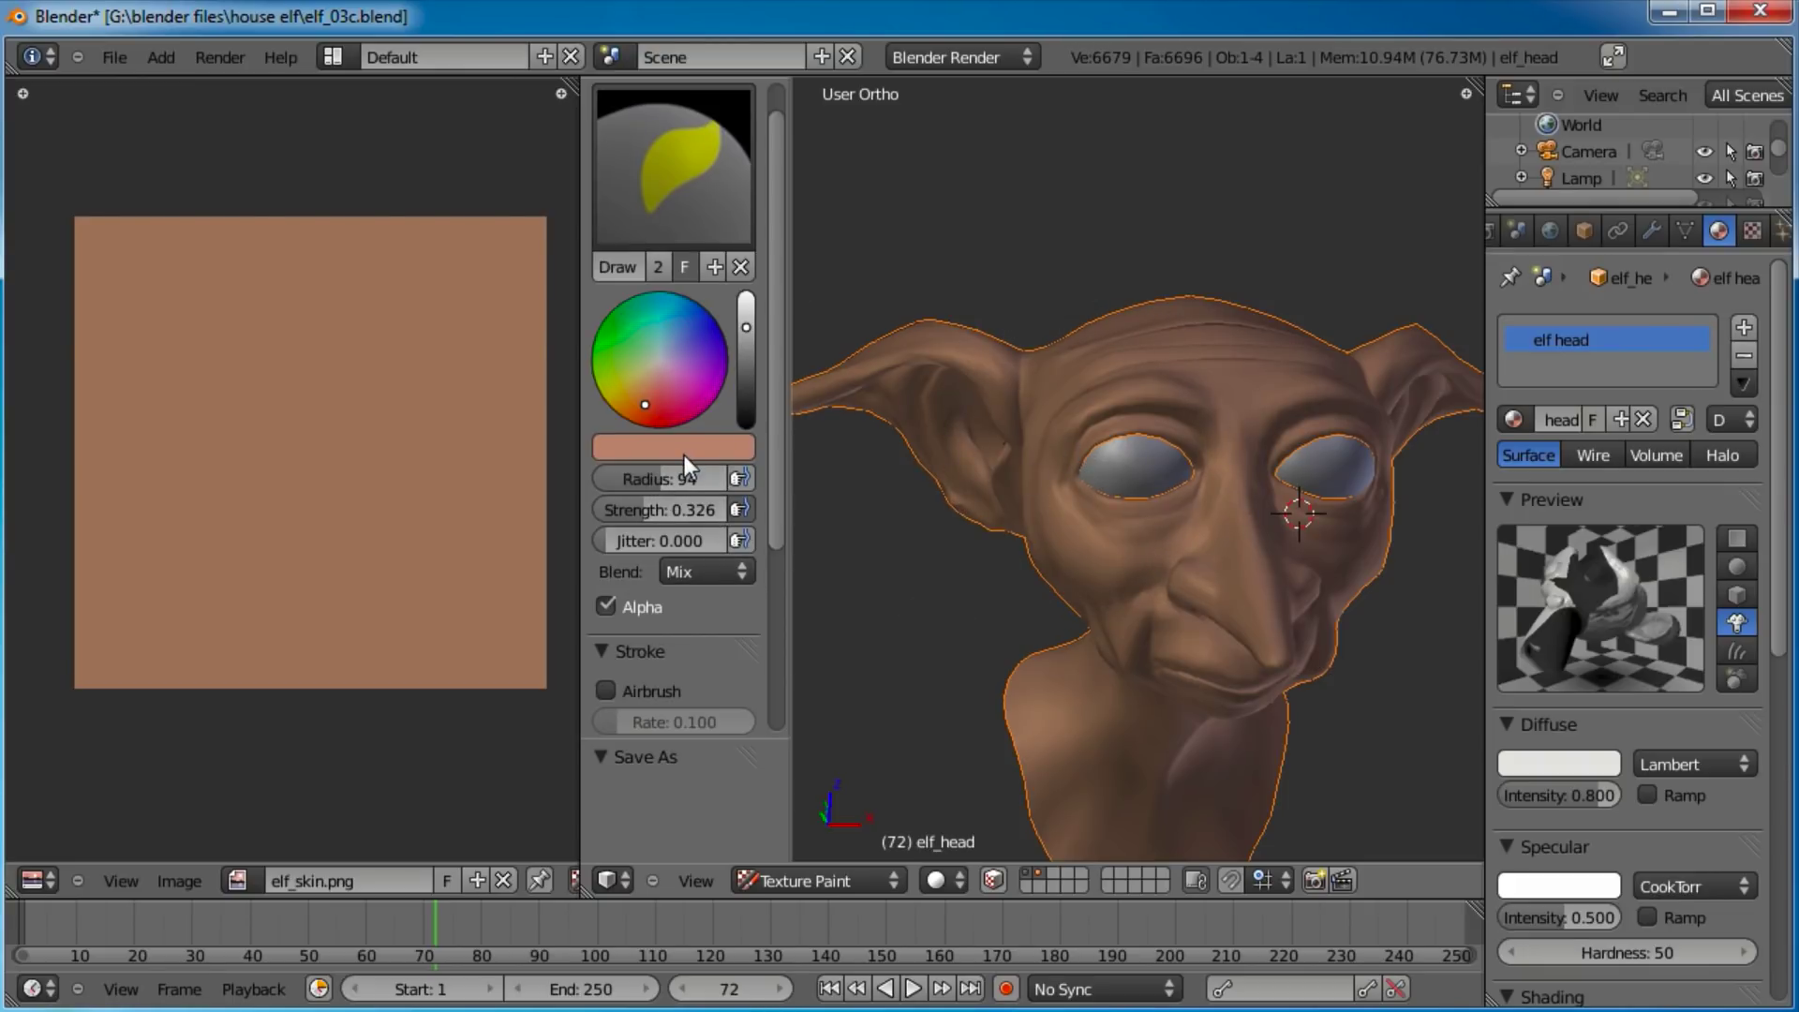
# Set the brush colour to a darker reddish brown with R 0.533, G 0.362 and B 0.286.
pyautogui.click(684, 453)
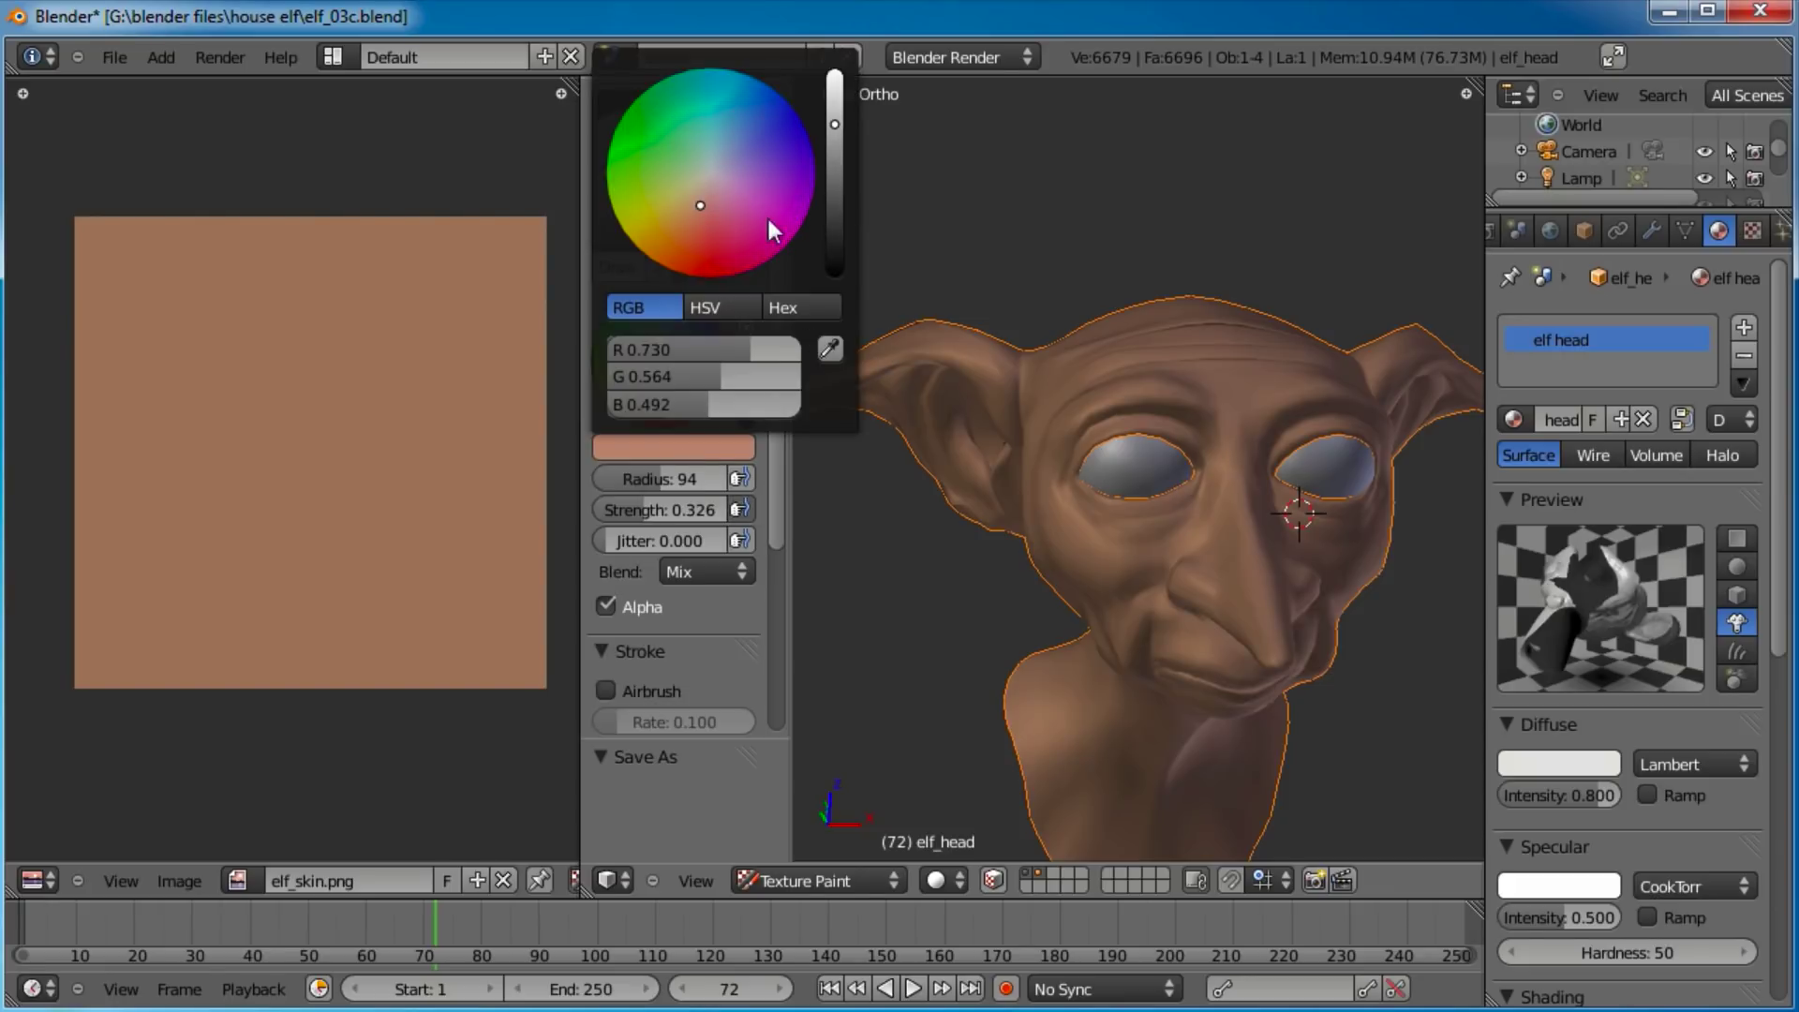
pyautogui.moveTo(691, 210); pyautogui.dragTo(696, 219)
pyautogui.moveTo(841, 139); pyautogui.dragTo(835, 166)
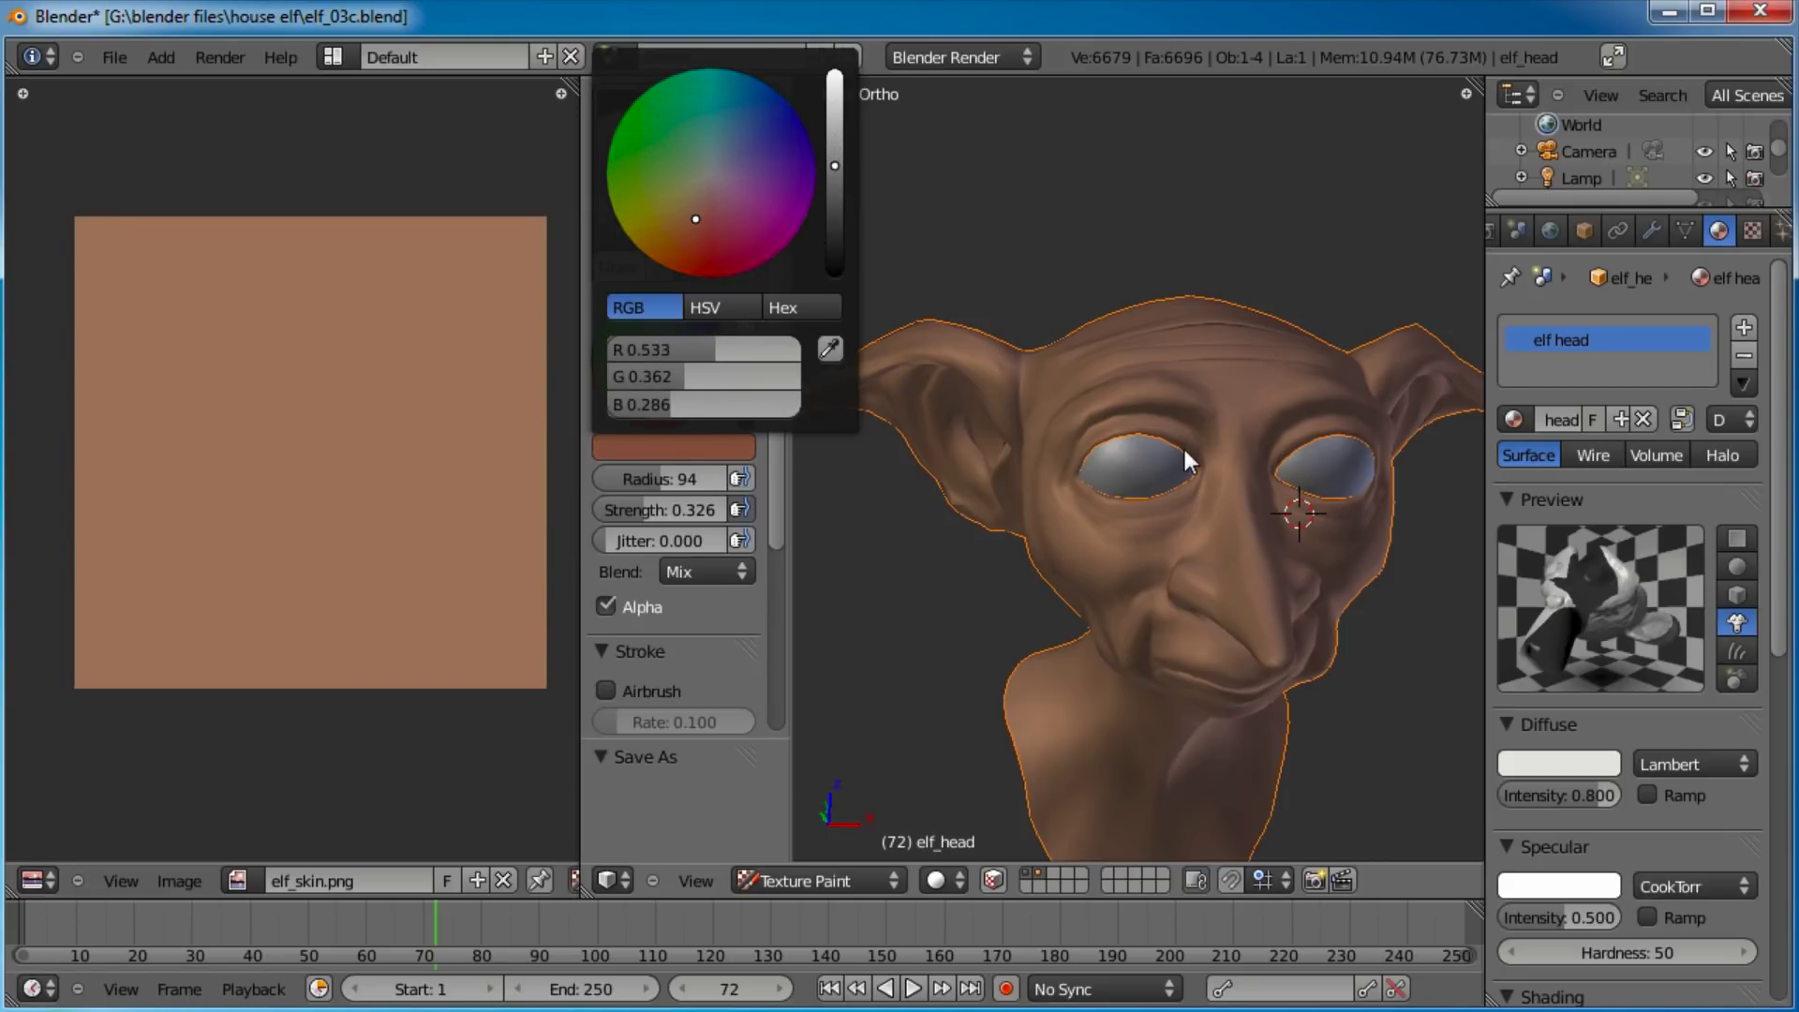
# Paint reddish-brown shading around the elf's right eye, and save the elf_skin.png image.
pyautogui.scroll(2, 1154, 470)
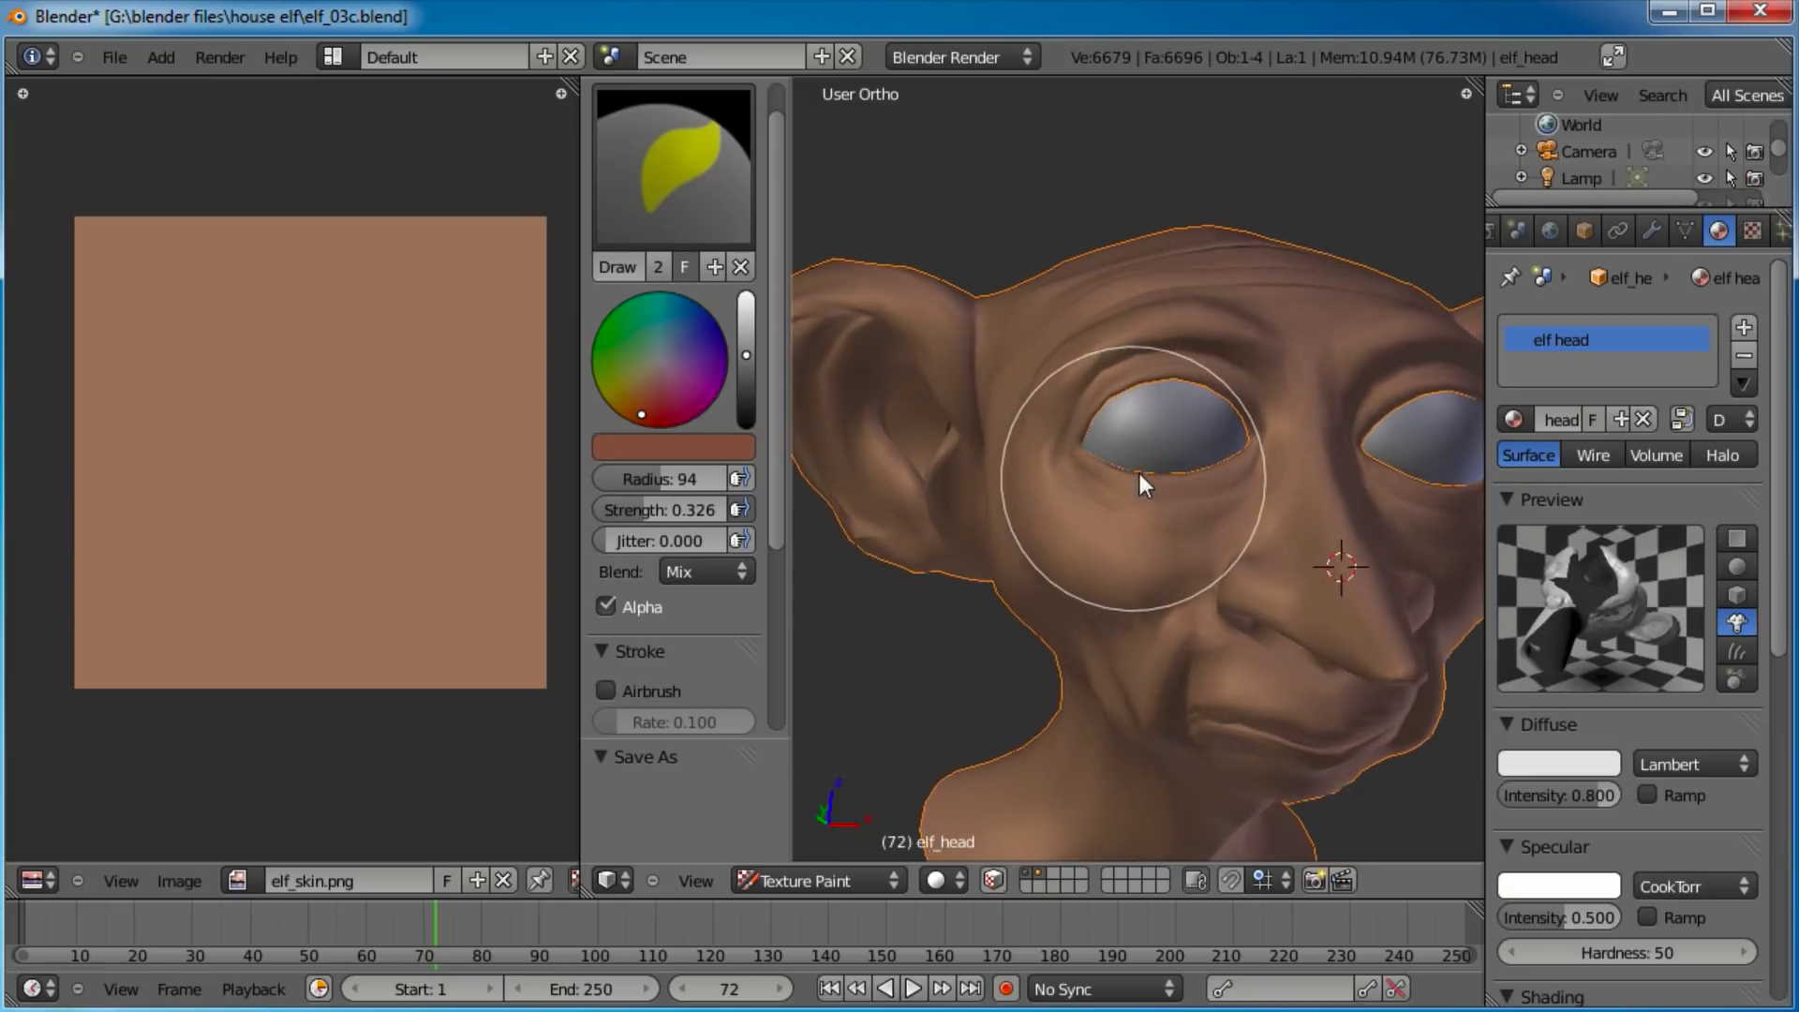
pyautogui.moveTo(1139, 475); pyautogui.dragTo(1183, 429, button='middle')
pyautogui.click(1183, 429)
pyautogui.moveTo(1126, 440)
pyautogui.mouseDown()
pyautogui.moveTo(1112, 454)
pyautogui.moveTo(1245, 448)
pyautogui.moveTo(1278, 324)
pyautogui.moveTo(1084, 353)
pyautogui.moveTo(1065, 462)
pyautogui.moveTo(1240, 482)
pyautogui.moveTo(1323, 442)
pyautogui.moveTo(1329, 374)
pyautogui.moveTo(1322, 418)
pyautogui.mouseUp()
pyautogui.scroll(2, 1273, 424)
pyautogui.scroll(-2, 1312, 418)
pyautogui.moveTo(1286, 418); pyautogui.dragTo(1190, 418, button='middle')
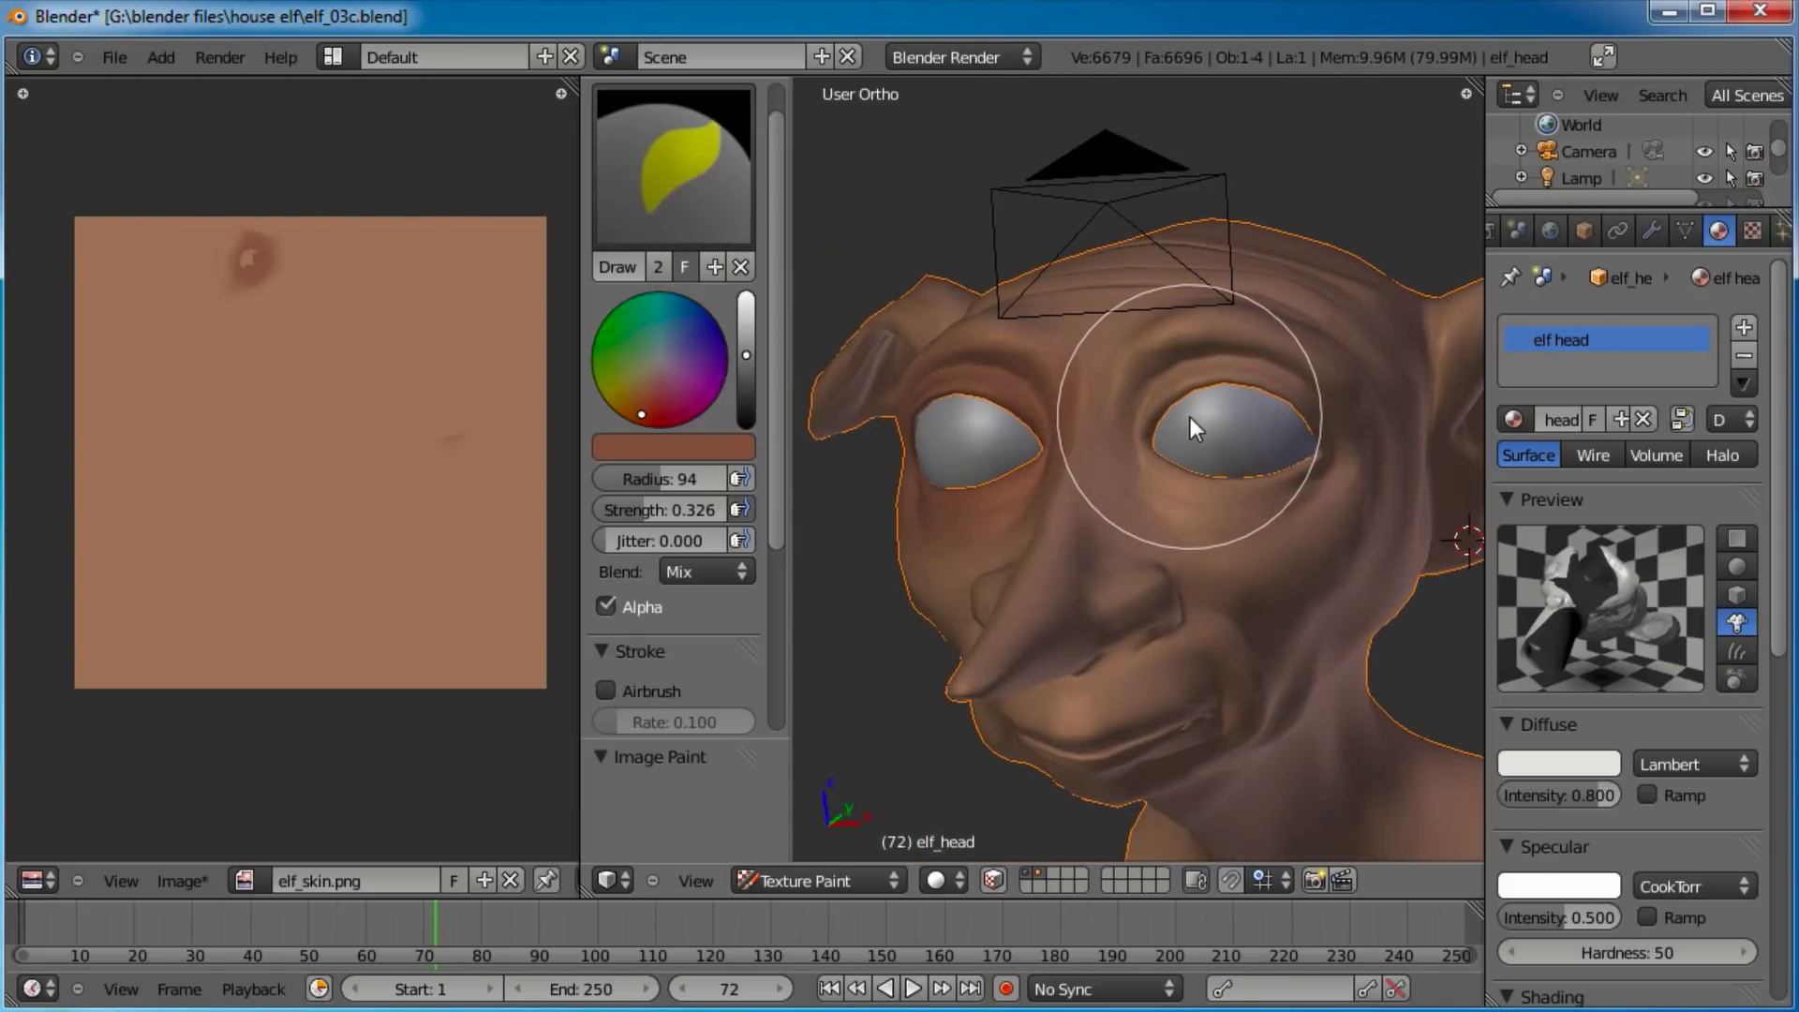
pyautogui.click(178, 882)
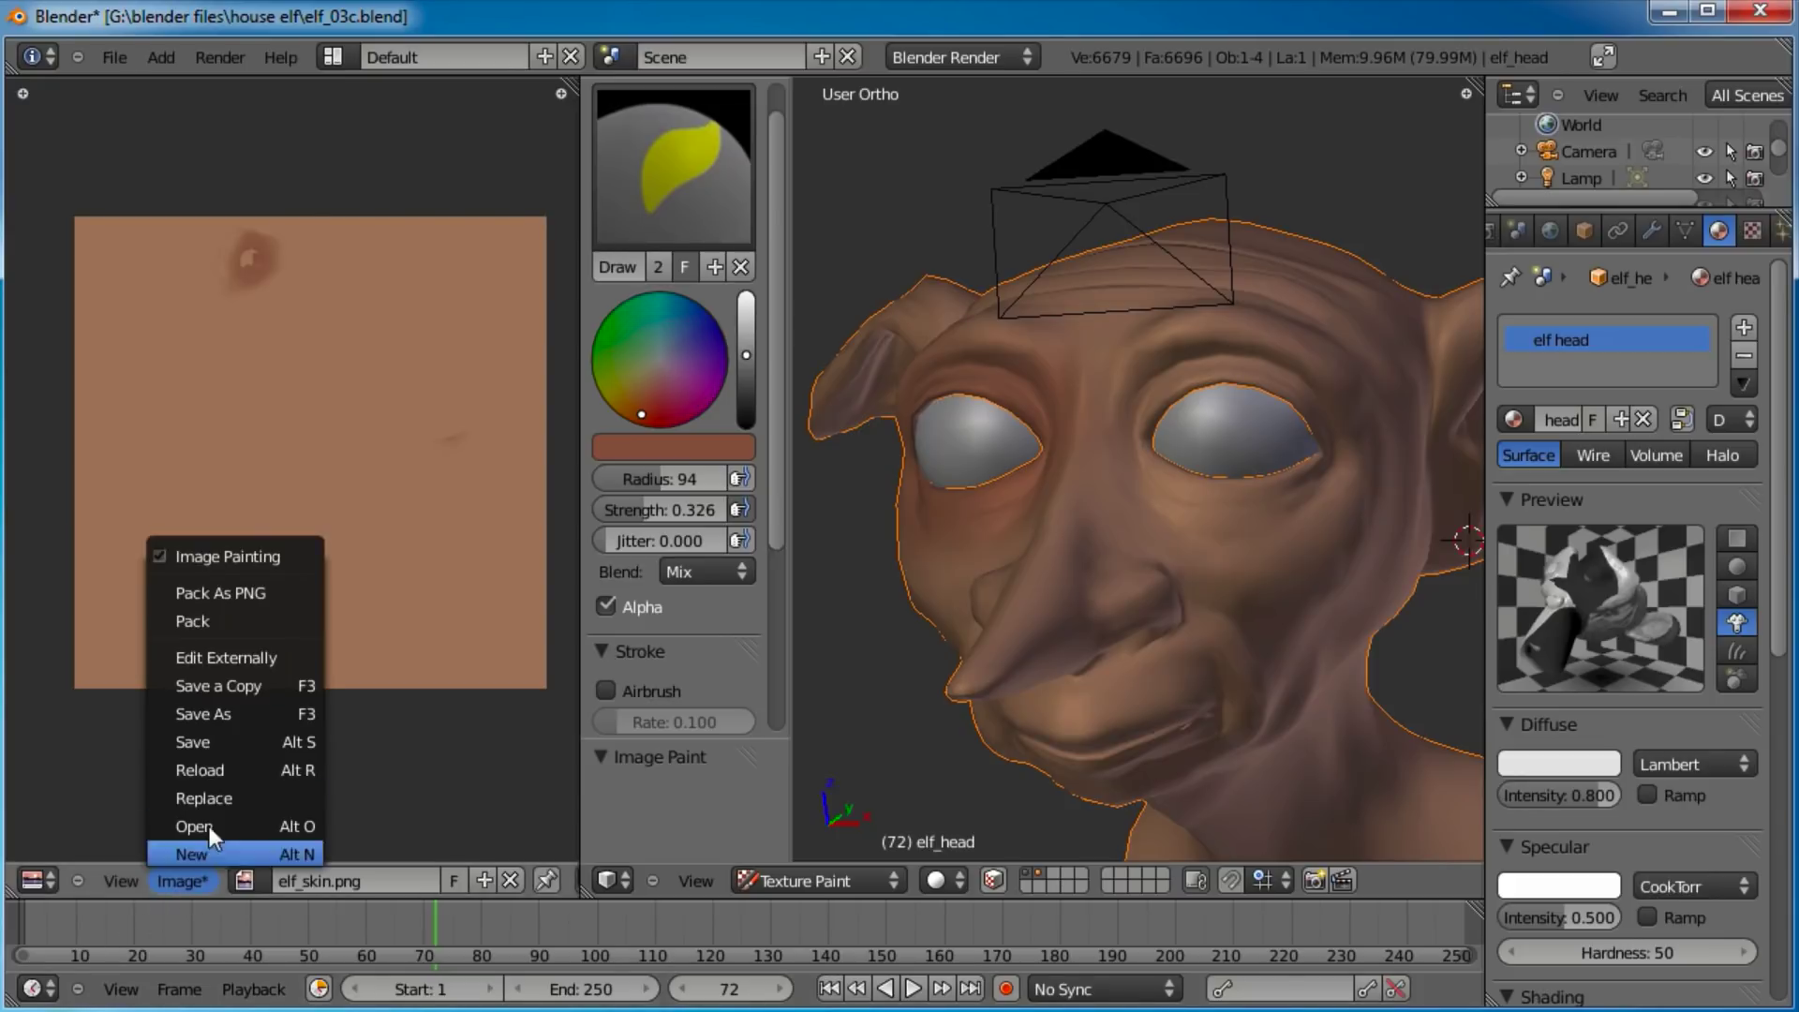
pyautogui.click(225, 741)
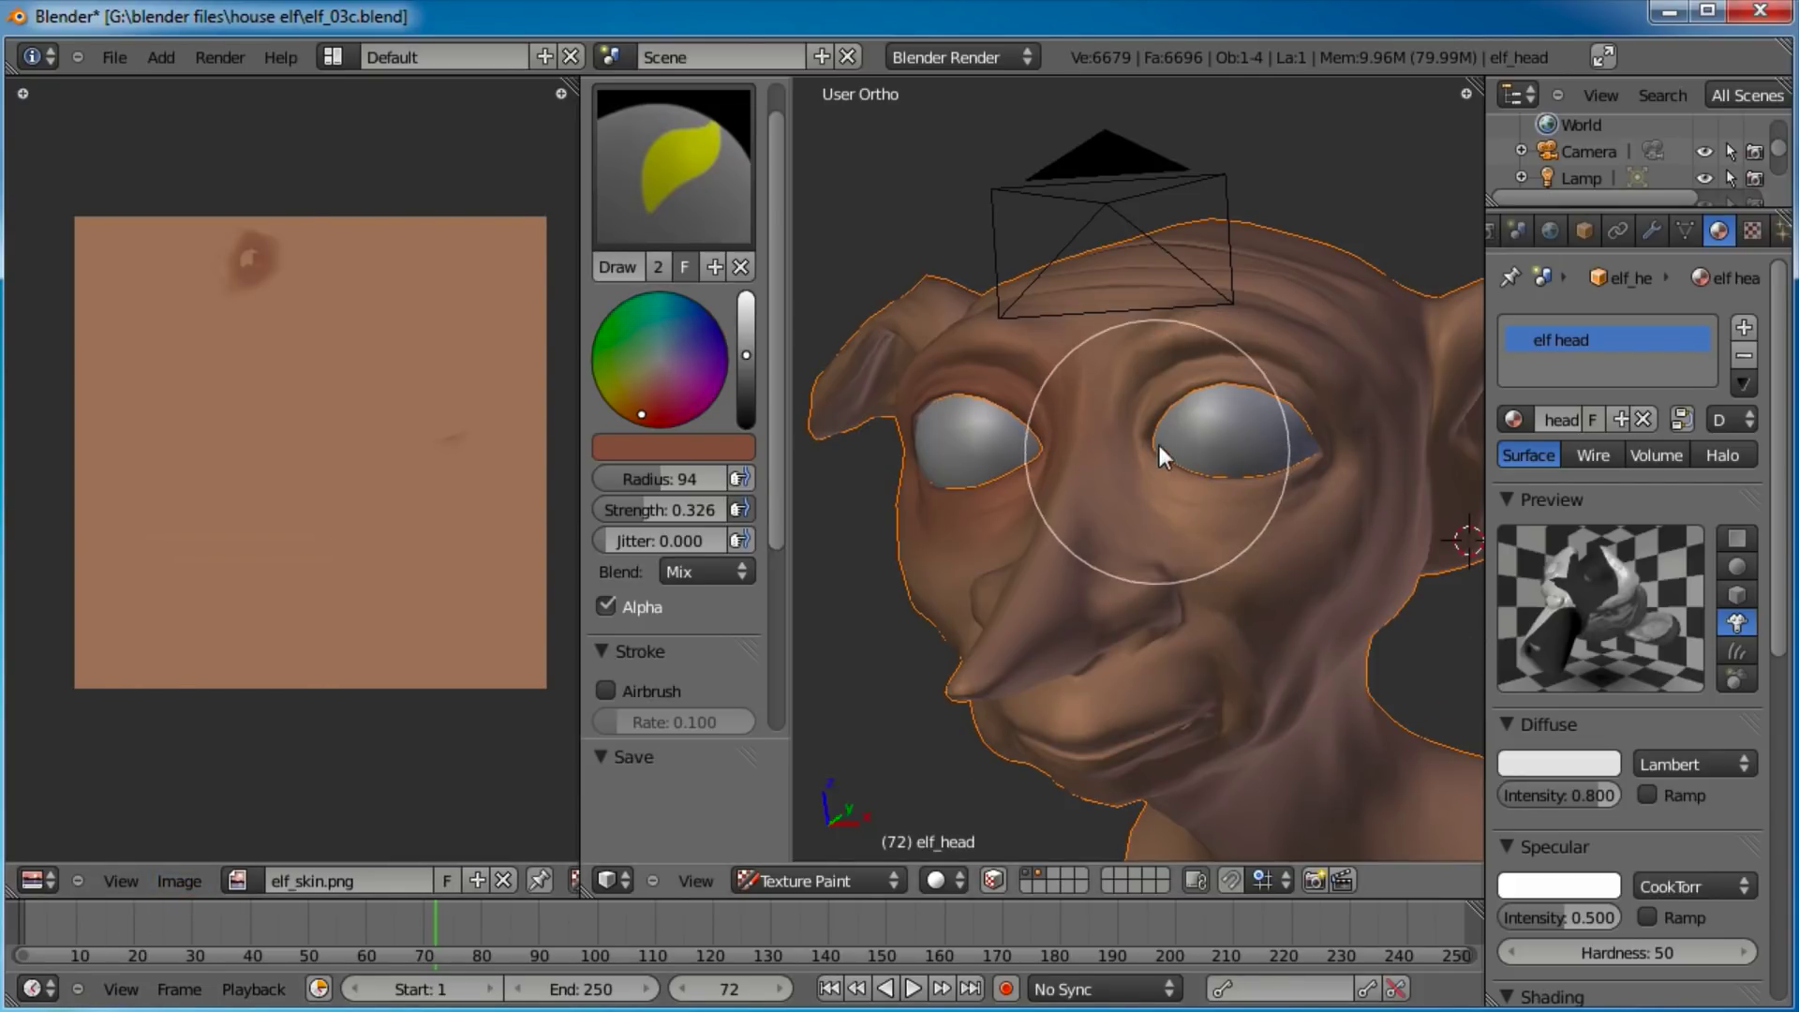
# Shade the skin around the elf's left eye with the same reddish brown, and touch up below the right eye.
pyautogui.moveTo(1148, 457)
pyautogui.mouseDown()
pyautogui.moveTo(1148, 473)
pyautogui.moveTo(1280, 479)
pyautogui.moveTo(1295, 423)
pyautogui.moveTo(1201, 414)
pyautogui.mouseUp()
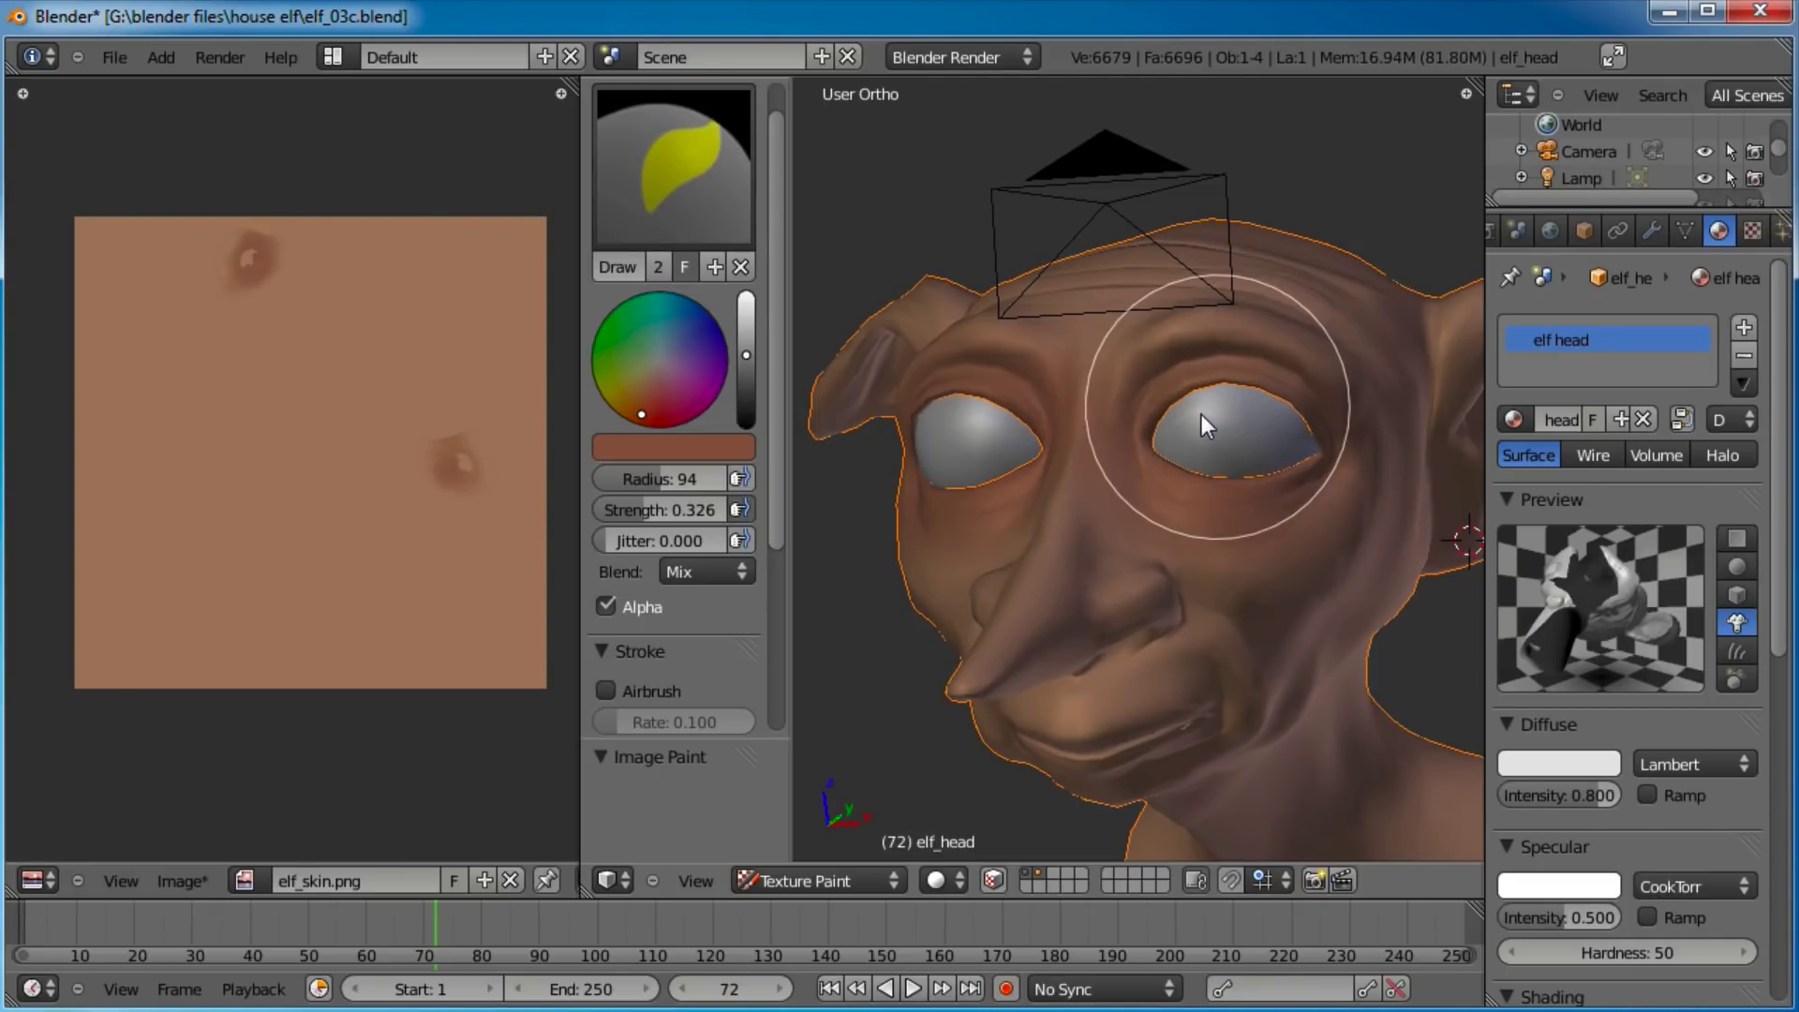
pyautogui.moveTo(1239, 481)
pyautogui.mouseDown()
pyautogui.moveTo(1269, 468)
pyautogui.moveTo(1250, 502)
pyautogui.moveTo(1230, 496)
pyautogui.moveTo(1291, 448)
pyautogui.moveTo(1210, 408)
pyautogui.mouseUp()
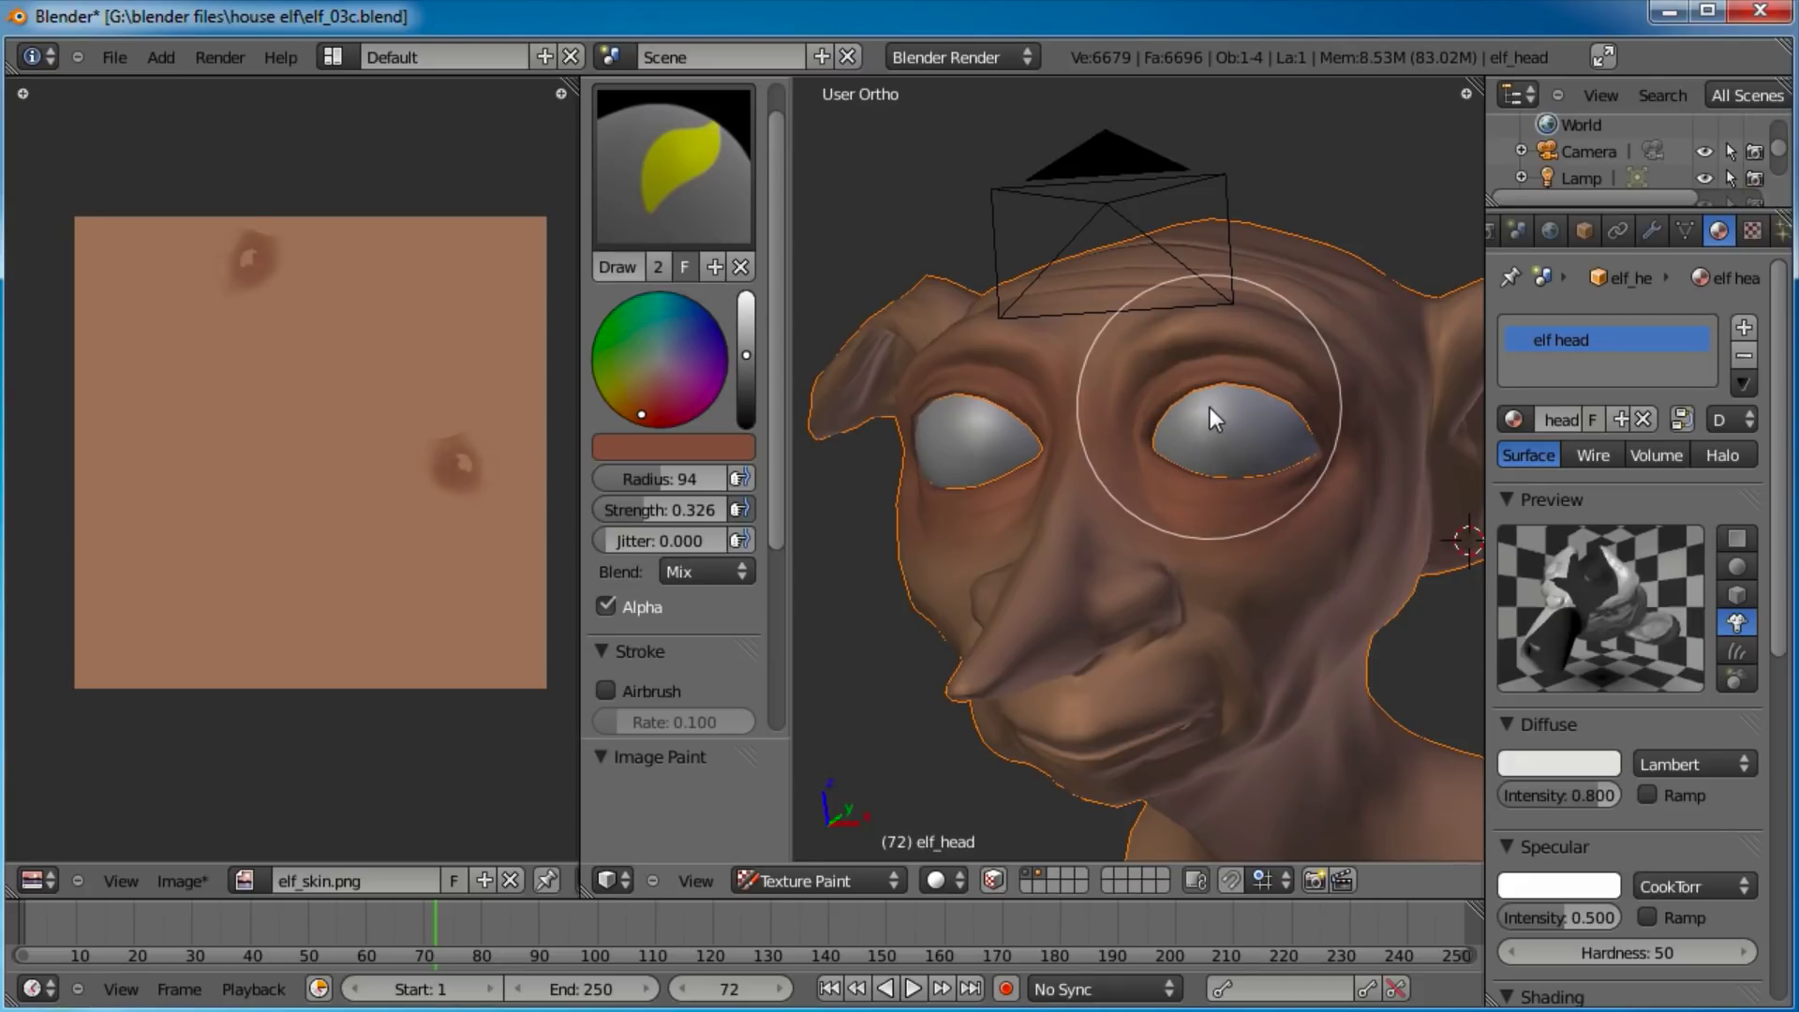
pyautogui.moveTo(1010, 470); pyautogui.dragTo(984, 476)
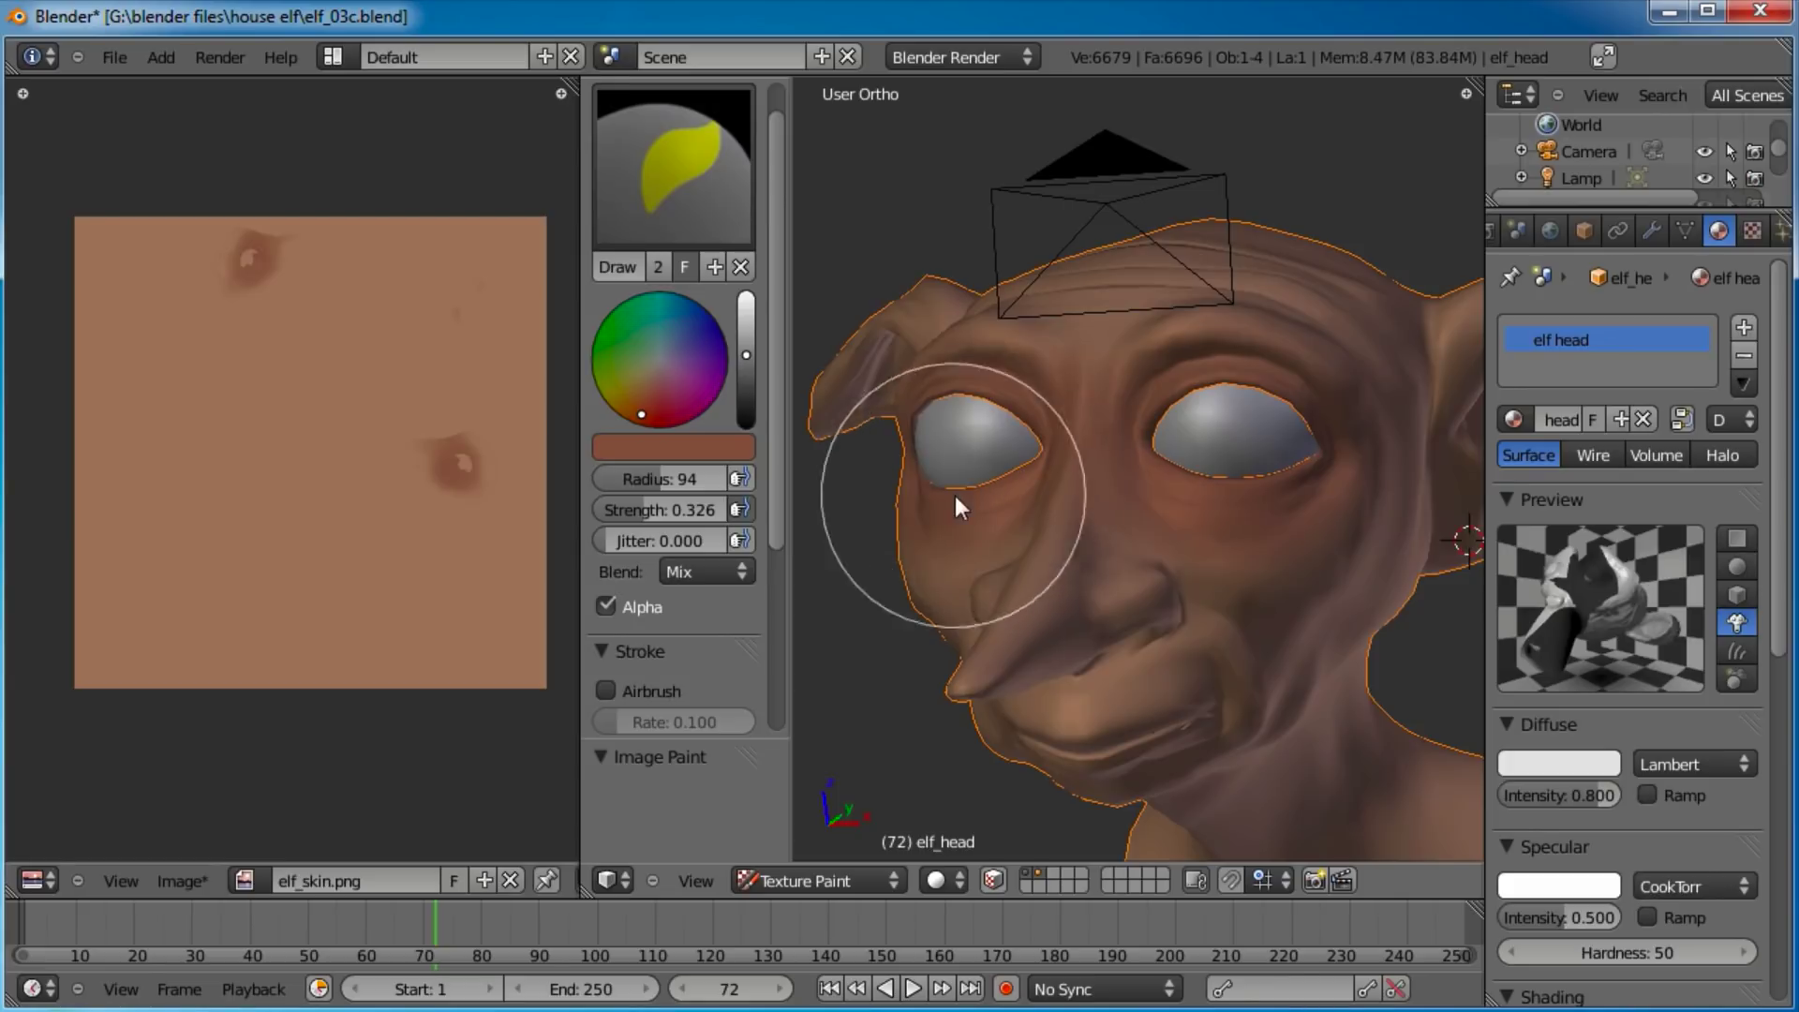
pyautogui.moveTo(1018, 478)
pyautogui.mouseDown(button='middle')
pyautogui.moveTo(1098, 498)
pyautogui.moveTo(1105, 471)
pyautogui.mouseUp(button='middle')
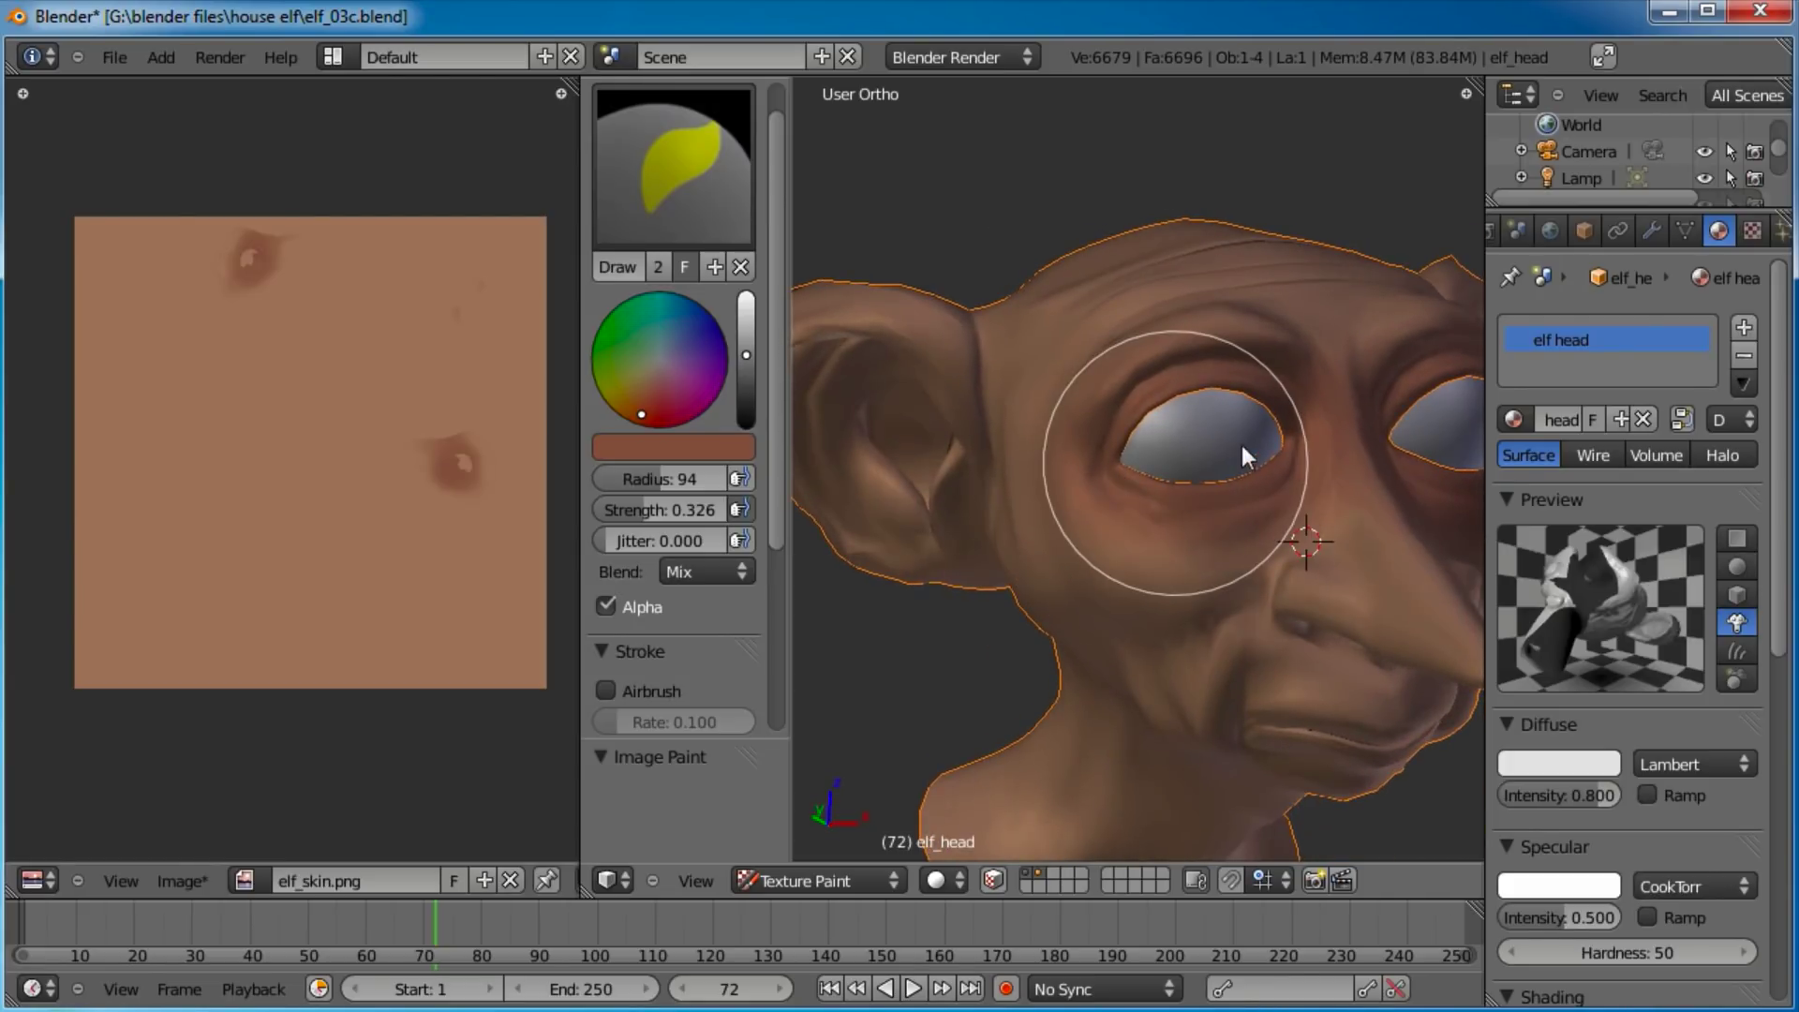
# Examine the painted areas around both eyes up close in the flat texture image.
pyautogui.scroll(2, 414, 446)
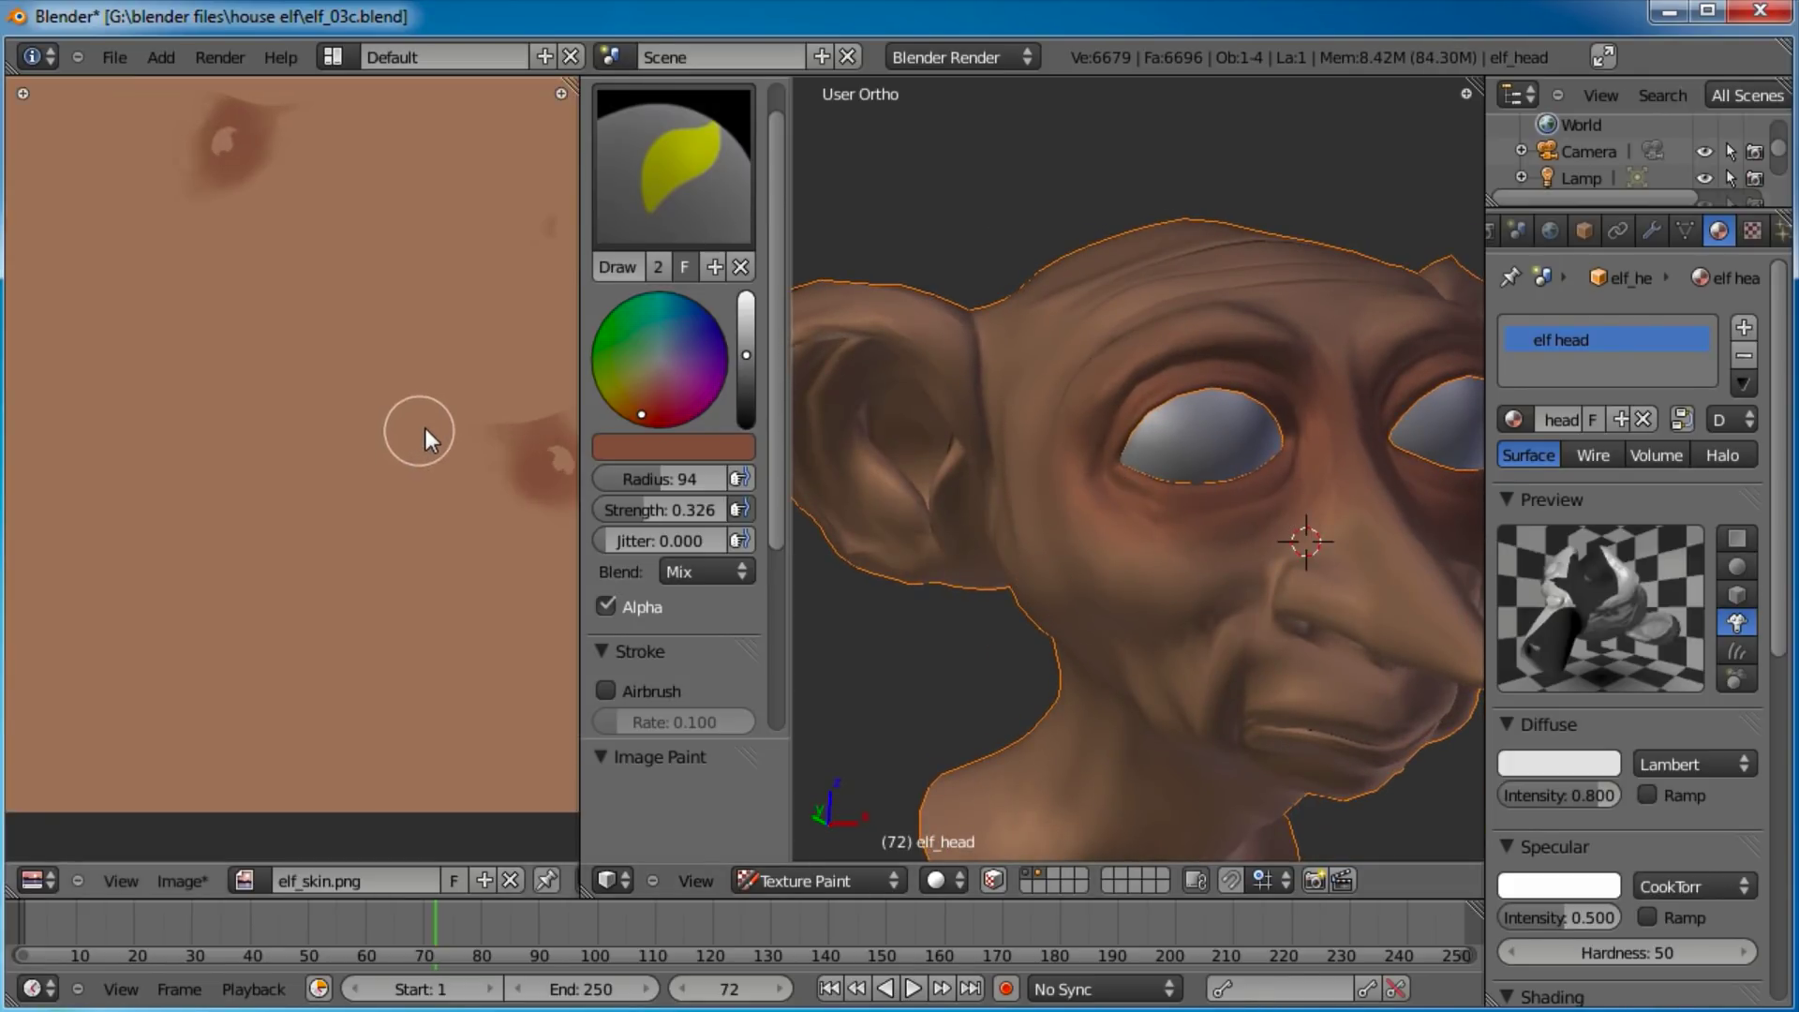
pyautogui.moveTo(410, 427); pyautogui.dragTo(360, 545, button='middle')
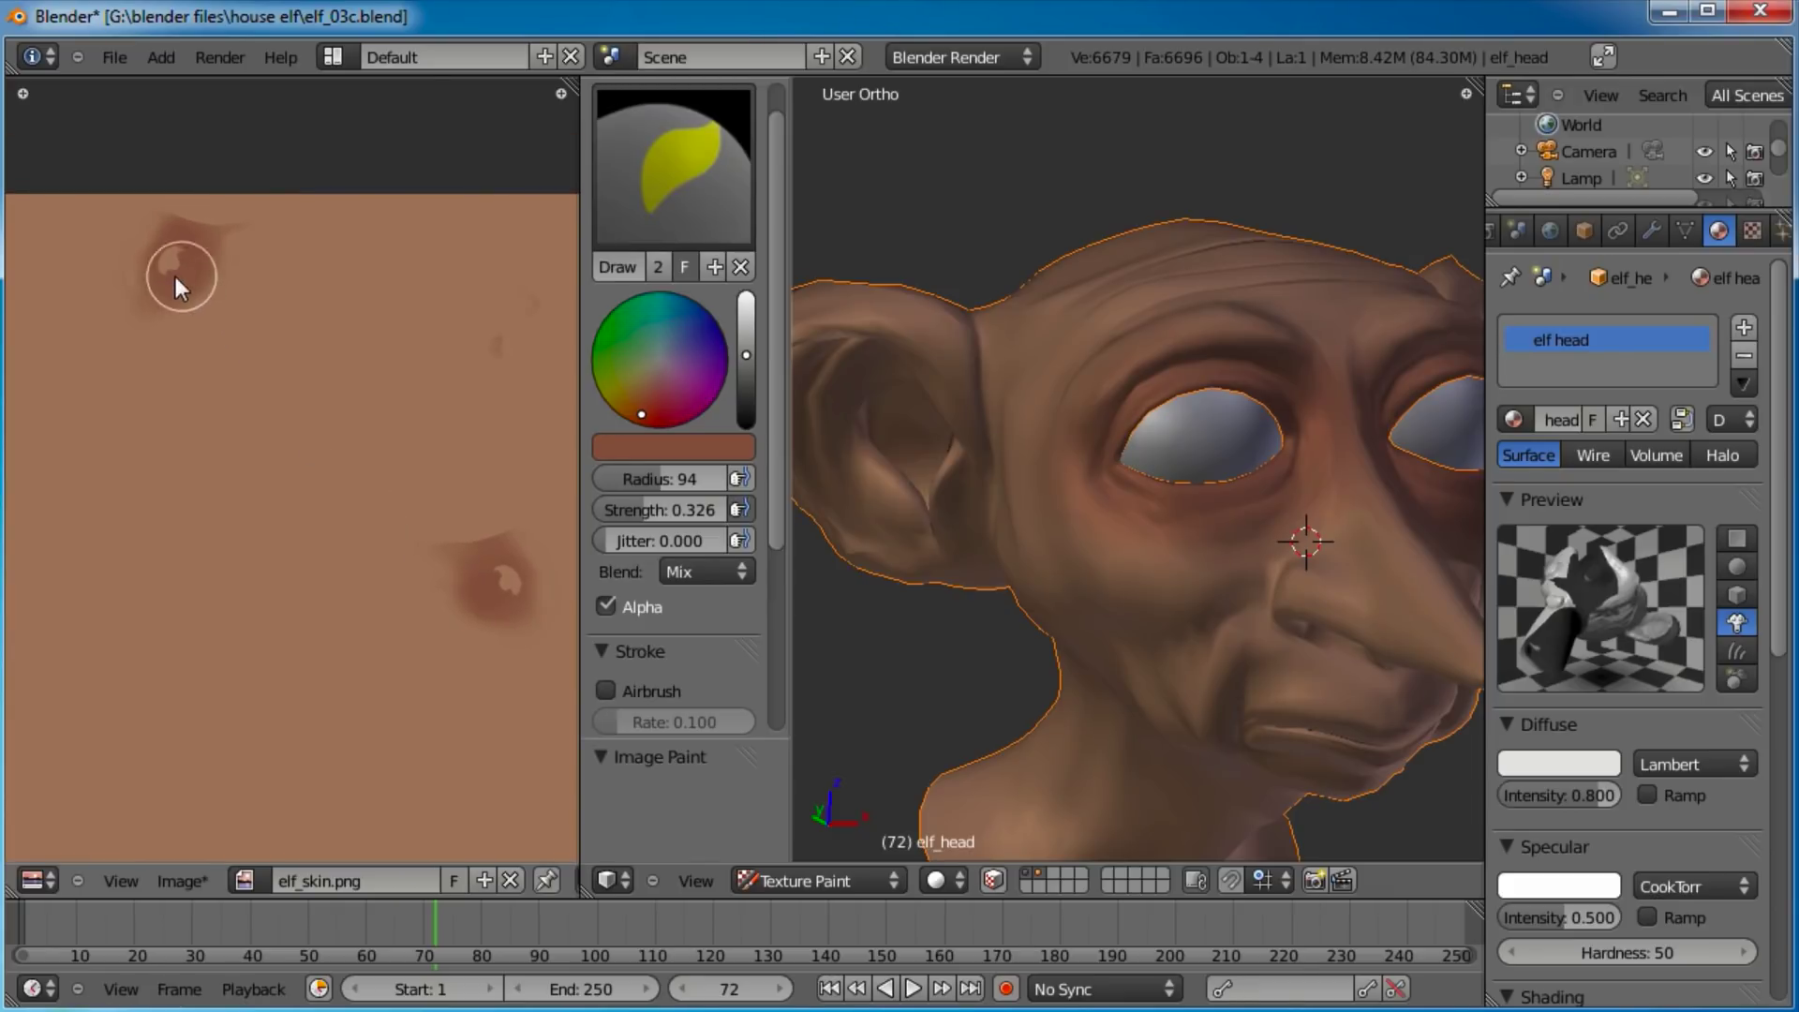
pyautogui.scroll(3, 169, 302)
pyautogui.moveTo(289, 463); pyautogui.dragTo(367, 717, button='middle')
pyautogui.scroll(4, 255, 502)
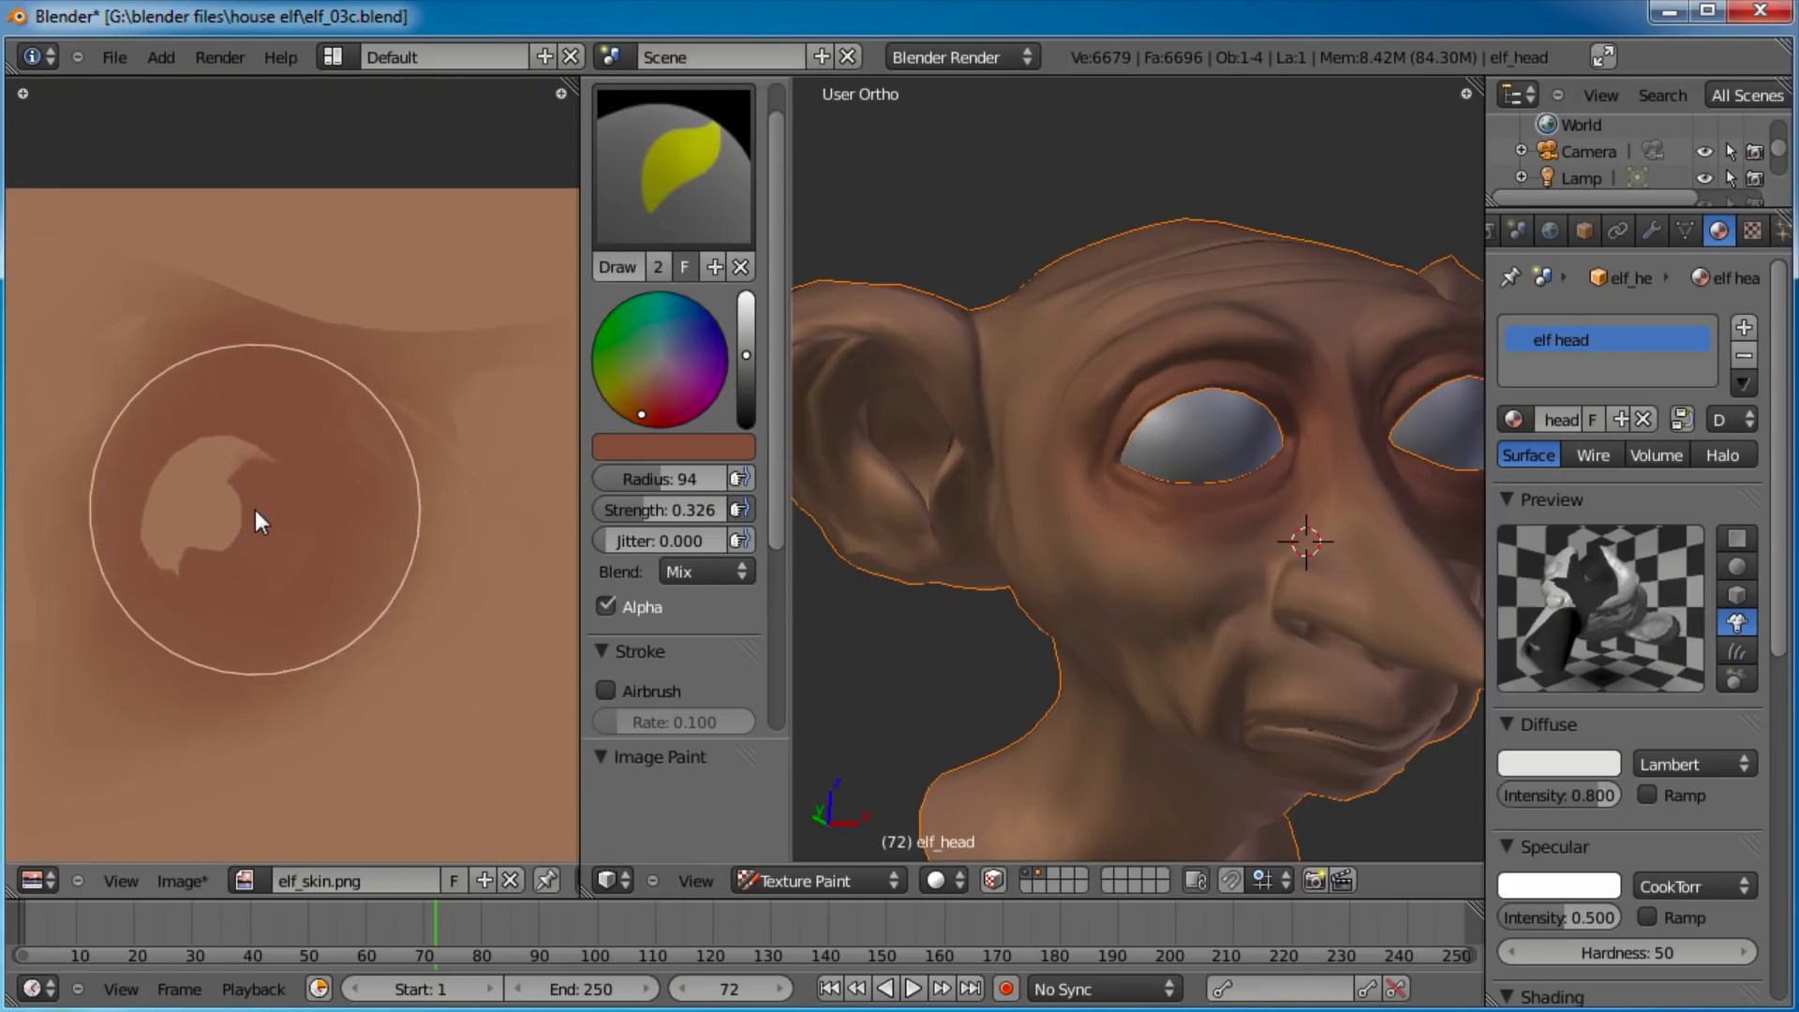
pyautogui.scroll(-3, 244, 492)
pyautogui.moveTo(459, 628); pyautogui.dragTo(168, 347, button='middle')
pyautogui.moveTo(544, 797); pyautogui.dragTo(411, 562, button='middle')
# Paint soft reddish-brown patches on the elf's cheeks.
pyautogui.scroll(-2, 1196, 600)
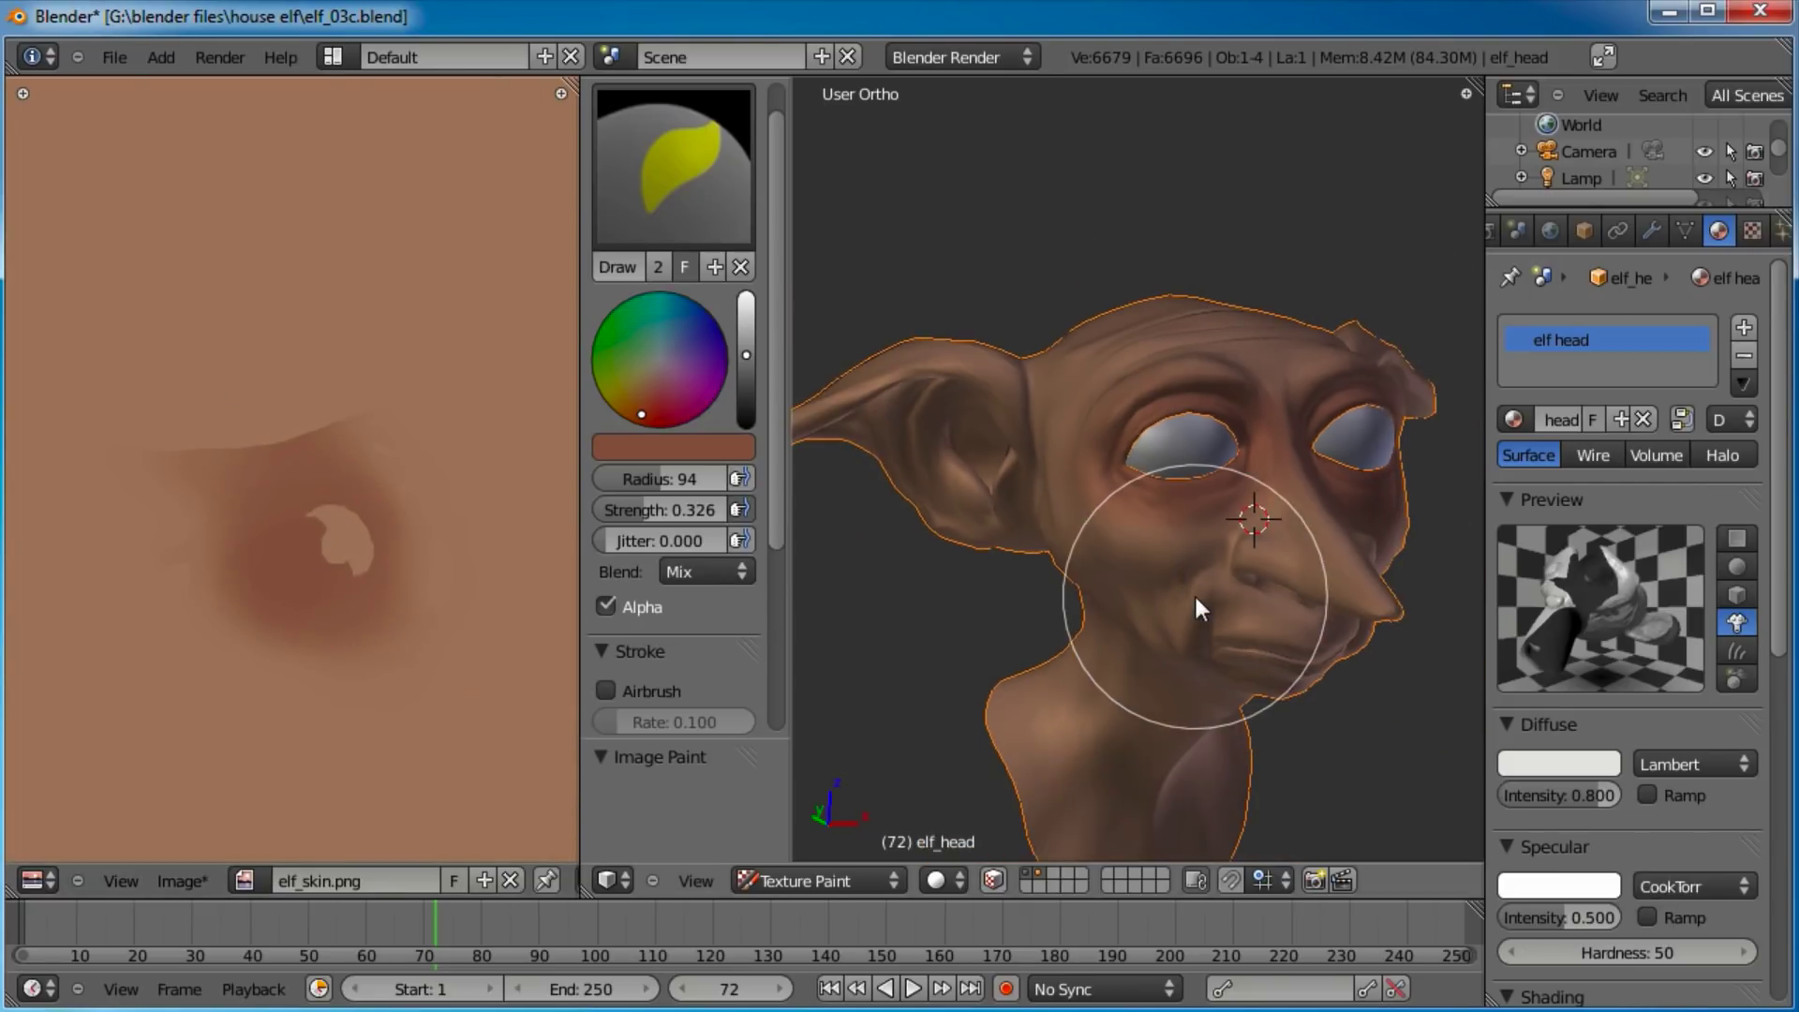
pyautogui.scroll(1, 1209, 619)
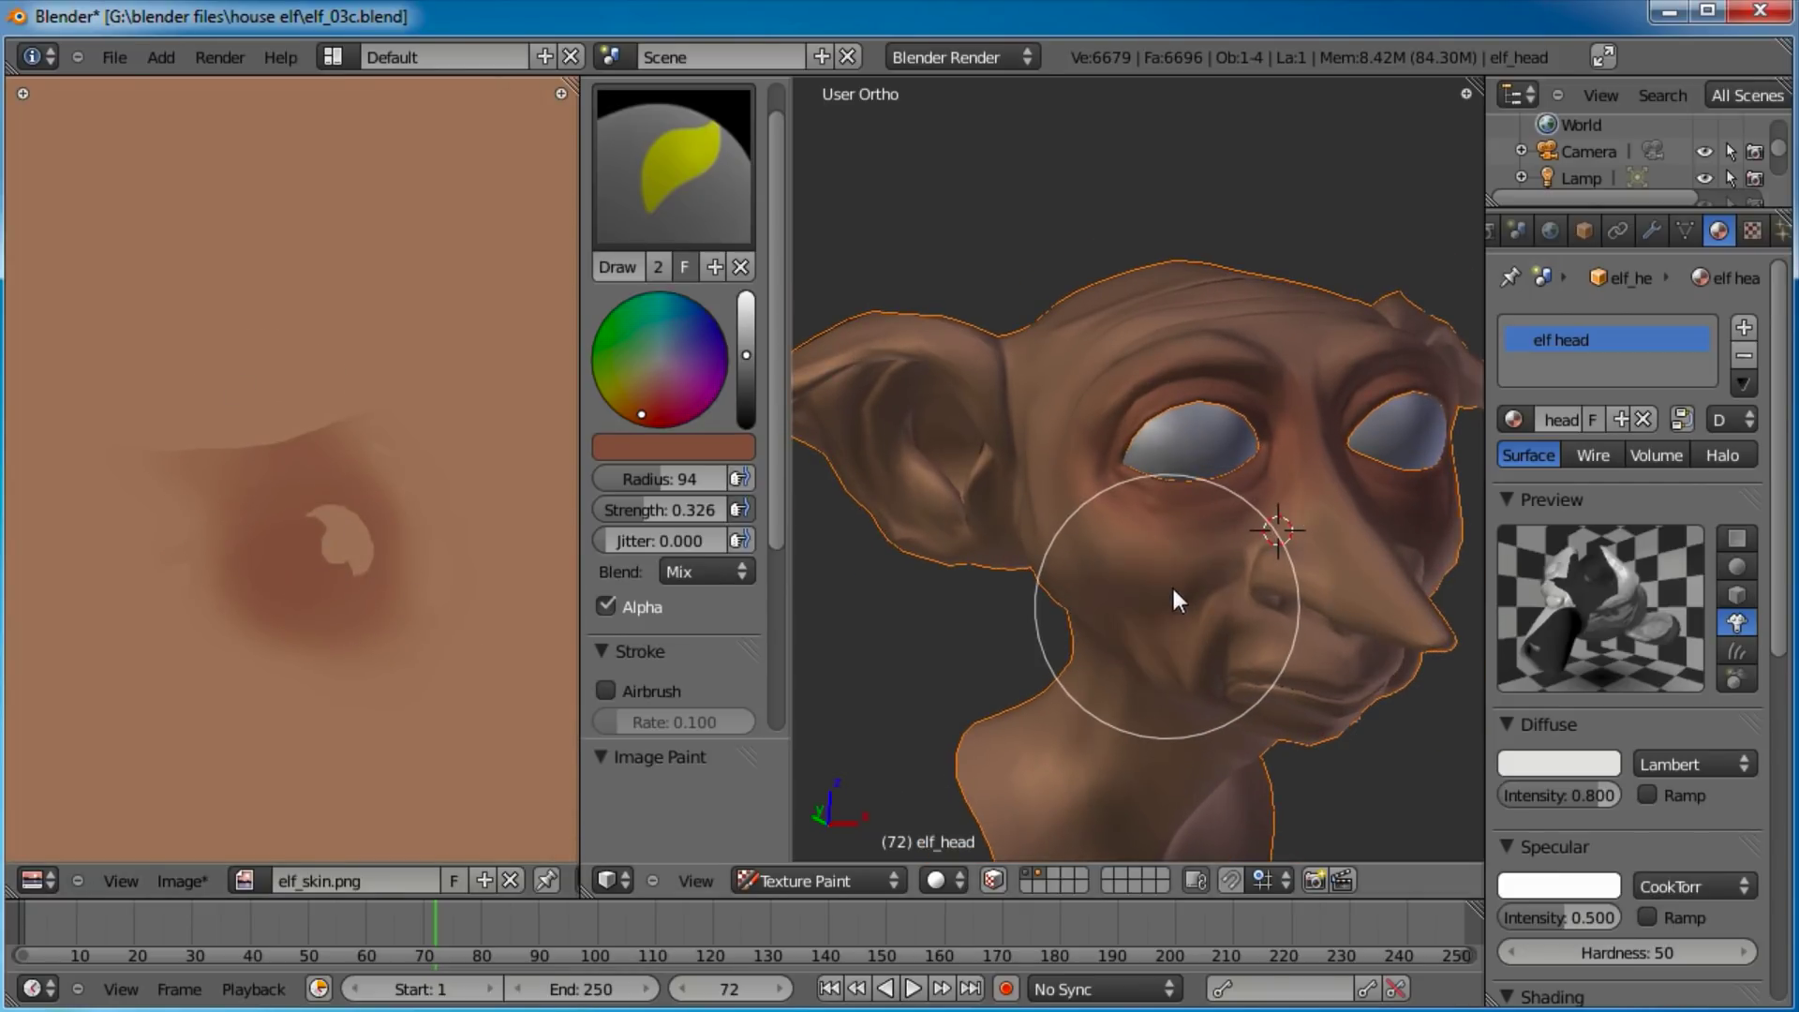
pyautogui.moveTo(1143, 633); pyautogui.dragTo(1213, 553, button='middle')
pyautogui.moveTo(1168, 553)
pyautogui.mouseDown()
pyautogui.moveTo(1144, 553)
pyautogui.moveTo(1270, 571)
pyautogui.mouseUp()
pyautogui.moveTo(1201, 596)
pyautogui.mouseDown(button='middle')
pyautogui.moveTo(1278, 469)
pyautogui.moveTo(1149, 441)
pyautogui.moveTo(1133, 506)
pyautogui.mouseUp(button='middle')
pyautogui.scroll(1, 1126, 520)
pyautogui.moveTo(1127, 517)
pyautogui.mouseDown()
pyautogui.moveTo(1132, 534)
pyautogui.moveTo(1125, 494)
pyautogui.mouseUp()
# Dab reddish brown into the elf's left nostril from below.
pyautogui.moveTo(1125, 495)
pyautogui.keyDown('shift'); pyautogui.mouseDown(button='middle')
pyautogui.moveTo(1233, 593)
pyautogui.moveTo(1189, 555)
pyautogui.moveTo(1213, 720)
pyautogui.moveTo(1132, 499)
pyautogui.mouseUp(button='middle'); pyautogui.keyUp('shift')
pyautogui.scroll(3, 1172, 576)
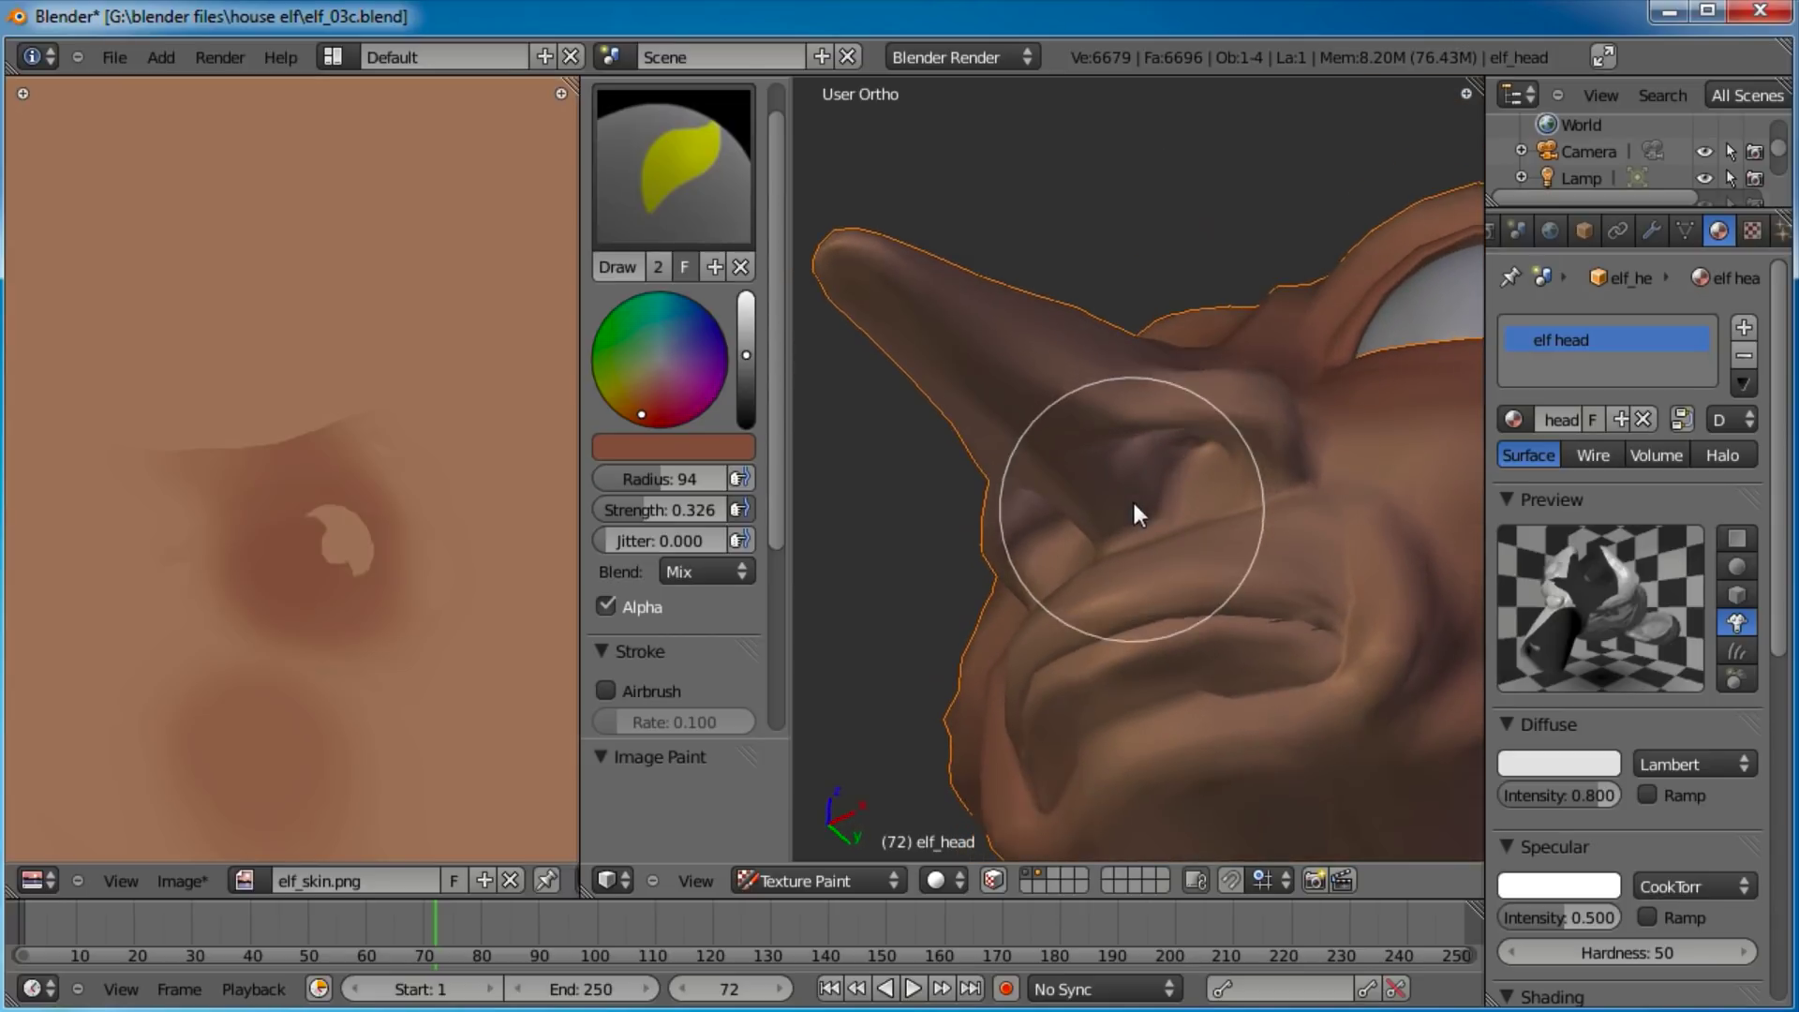
pyautogui.click(1177, 474)
pyautogui.moveTo(1269, 525)
pyautogui.keyDown('shift'); pyautogui.mouseDown(button='middle')
pyautogui.moveTo(1133, 578)
pyautogui.moveTo(1171, 386)
pyautogui.mouseUp(button='middle'); pyautogui.keyUp('shift')
pyautogui.scroll(-2, 1171, 386)
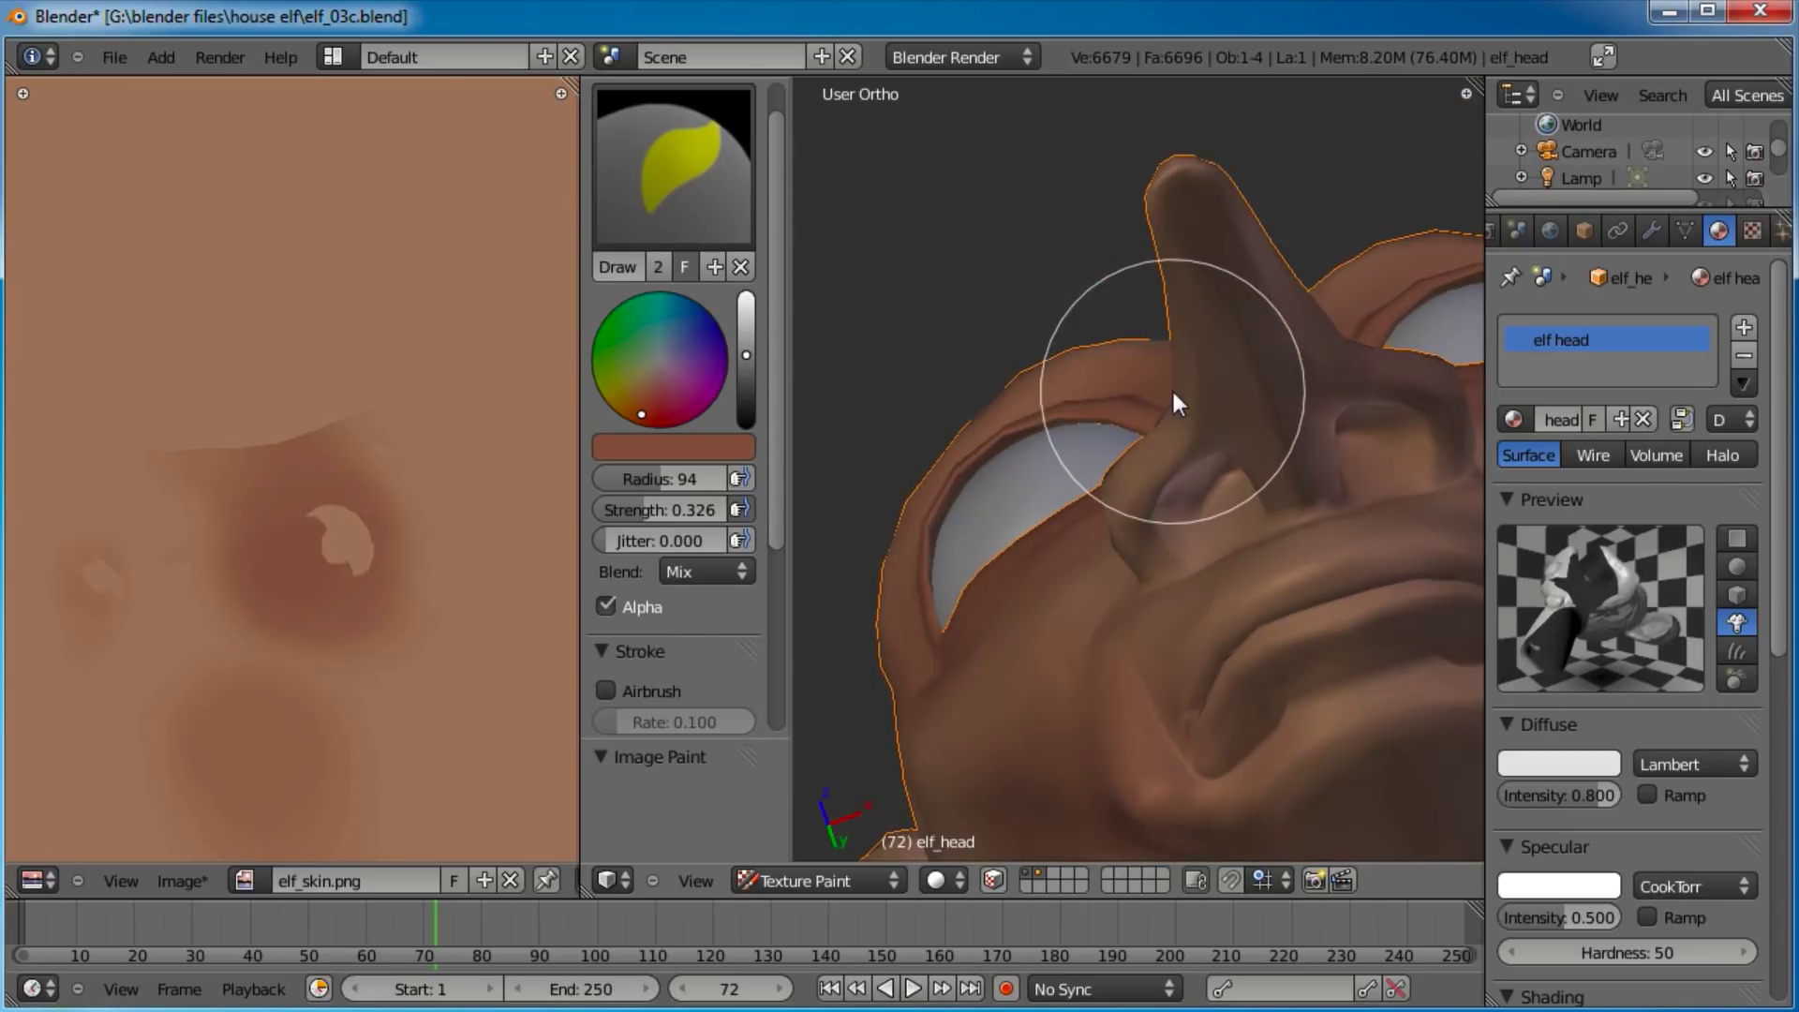
# Paint the inside of the elf's right nostril reddish brown.
pyautogui.scroll(1, 1271, 512)
pyautogui.moveTo(1274, 519); pyautogui.dragTo(1054, 521, button='middle')
pyautogui.moveTo(1156, 448); pyautogui.dragTo(1269, 401, button='middle')
pyautogui.scroll(1, 1269, 401)
pyautogui.keyDown('shift'); pyautogui.moveTo(1340, 490); pyautogui.dragTo(1160, 530, button='middle'); pyautogui.keyUp('shift')
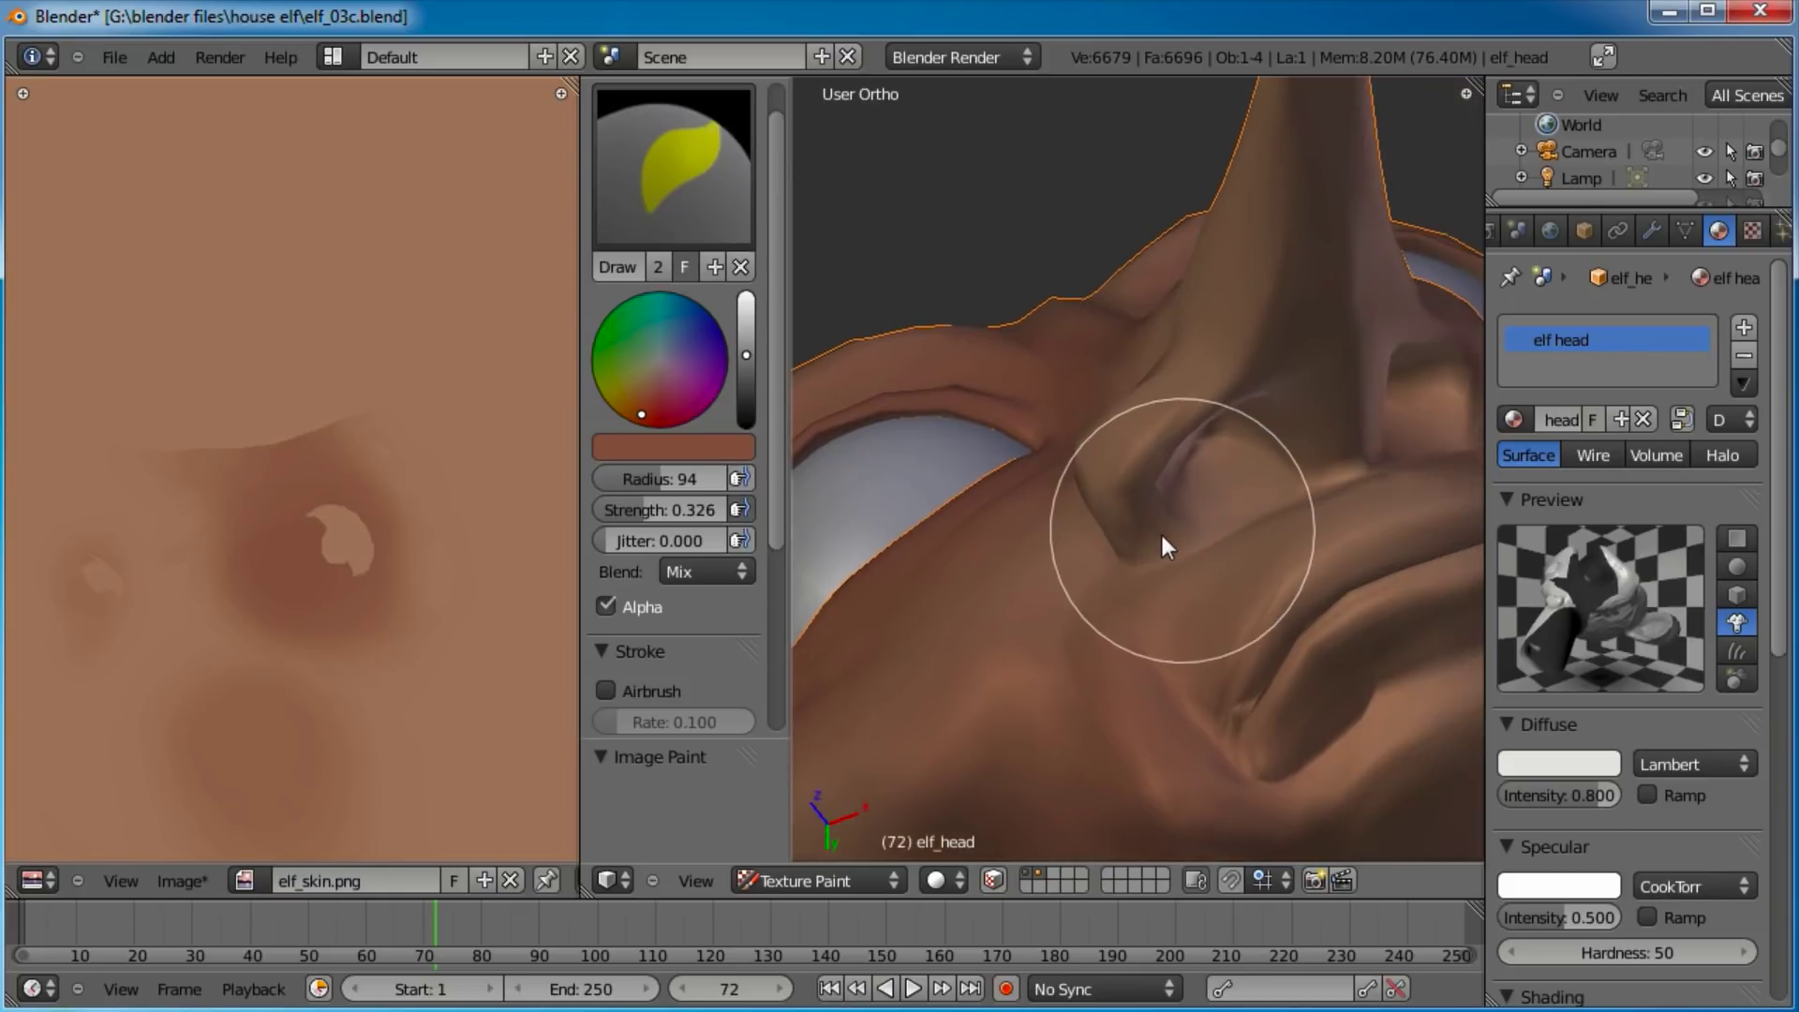
pyautogui.scroll(1, 1139, 538)
pyautogui.scroll(1, 1175, 495)
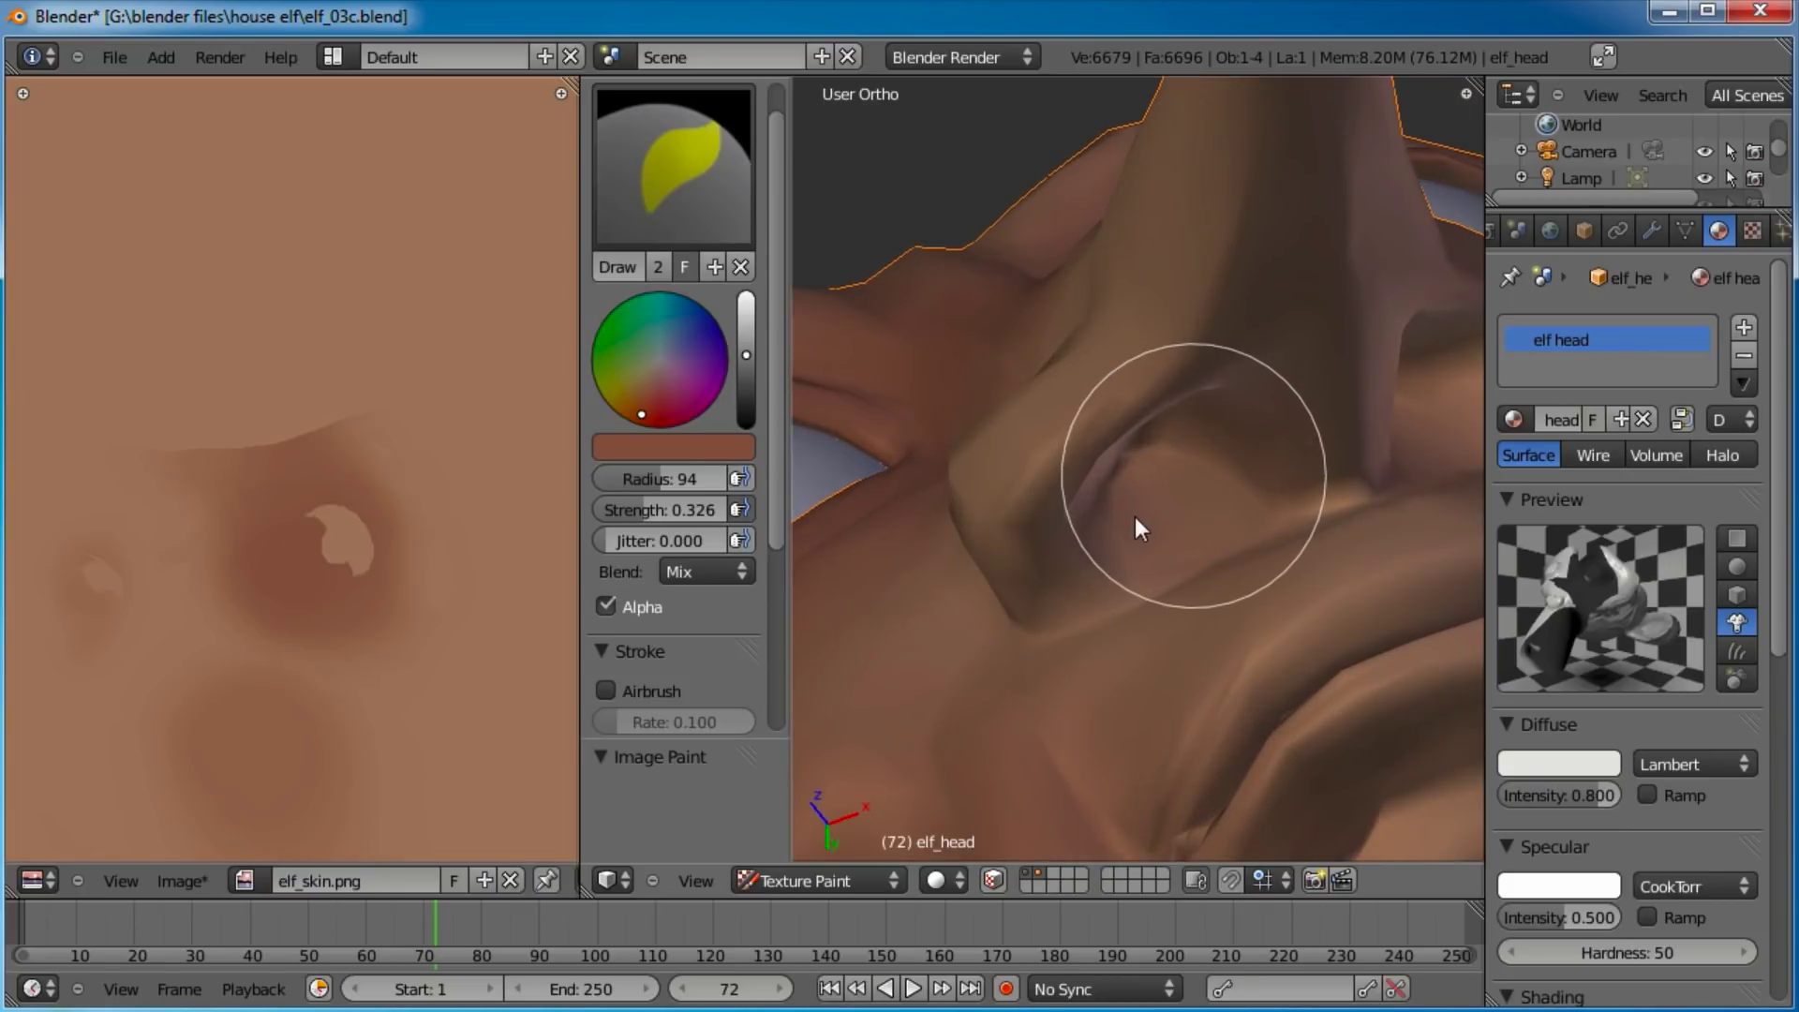
pyautogui.moveTo(1182, 481)
pyautogui.mouseDown()
pyautogui.moveTo(1116, 522)
pyautogui.moveTo(1177, 462)
pyautogui.moveTo(1257, 482)
pyautogui.moveTo(1234, 516)
pyautogui.mouseUp()
pyautogui.scroll(-2, 1229, 514)
# Deepen the reddish brown in and around the elf's left nostril, and save the elf_skin.png image.
pyautogui.moveTo(1230, 513); pyautogui.dragTo(1207, 515, button='middle')
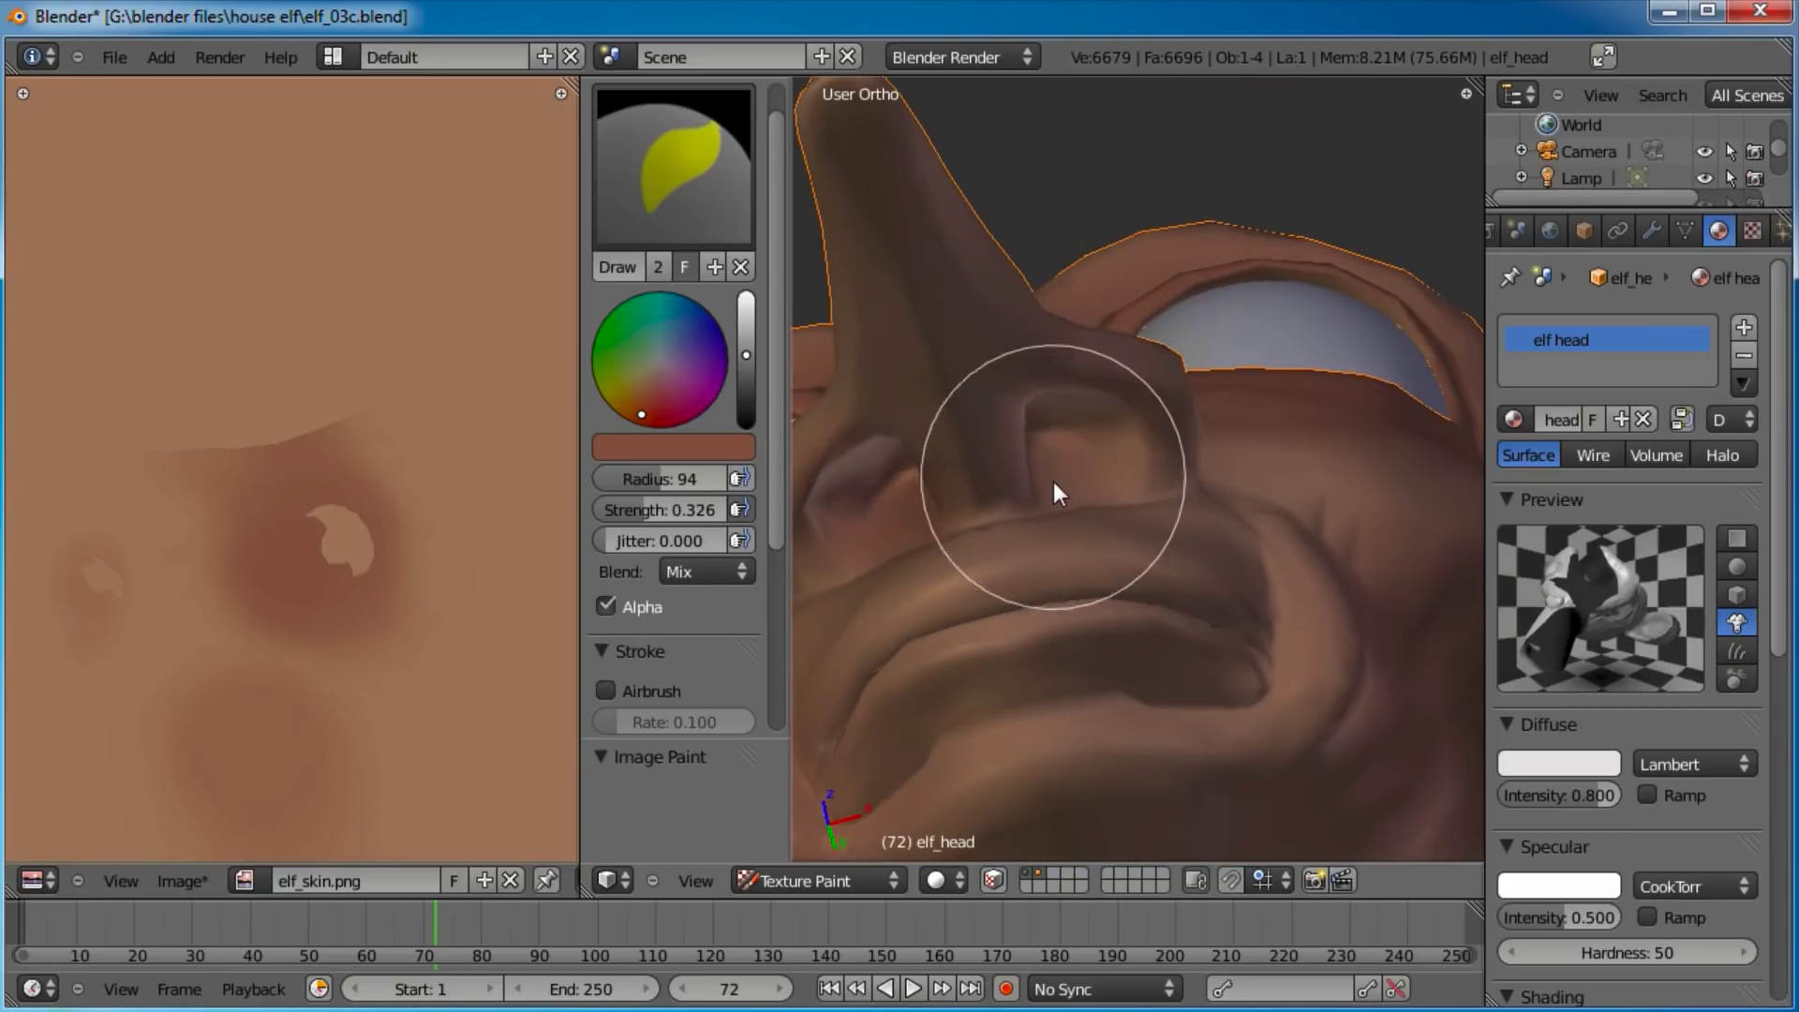
pyautogui.scroll(1, 1055, 469)
pyautogui.moveTo(1067, 440)
pyautogui.mouseDown()
pyautogui.moveTo(1028, 434)
pyautogui.moveTo(1031, 470)
pyautogui.moveTo(1112, 469)
pyautogui.mouseUp()
pyautogui.scroll(-3, 1095, 504)
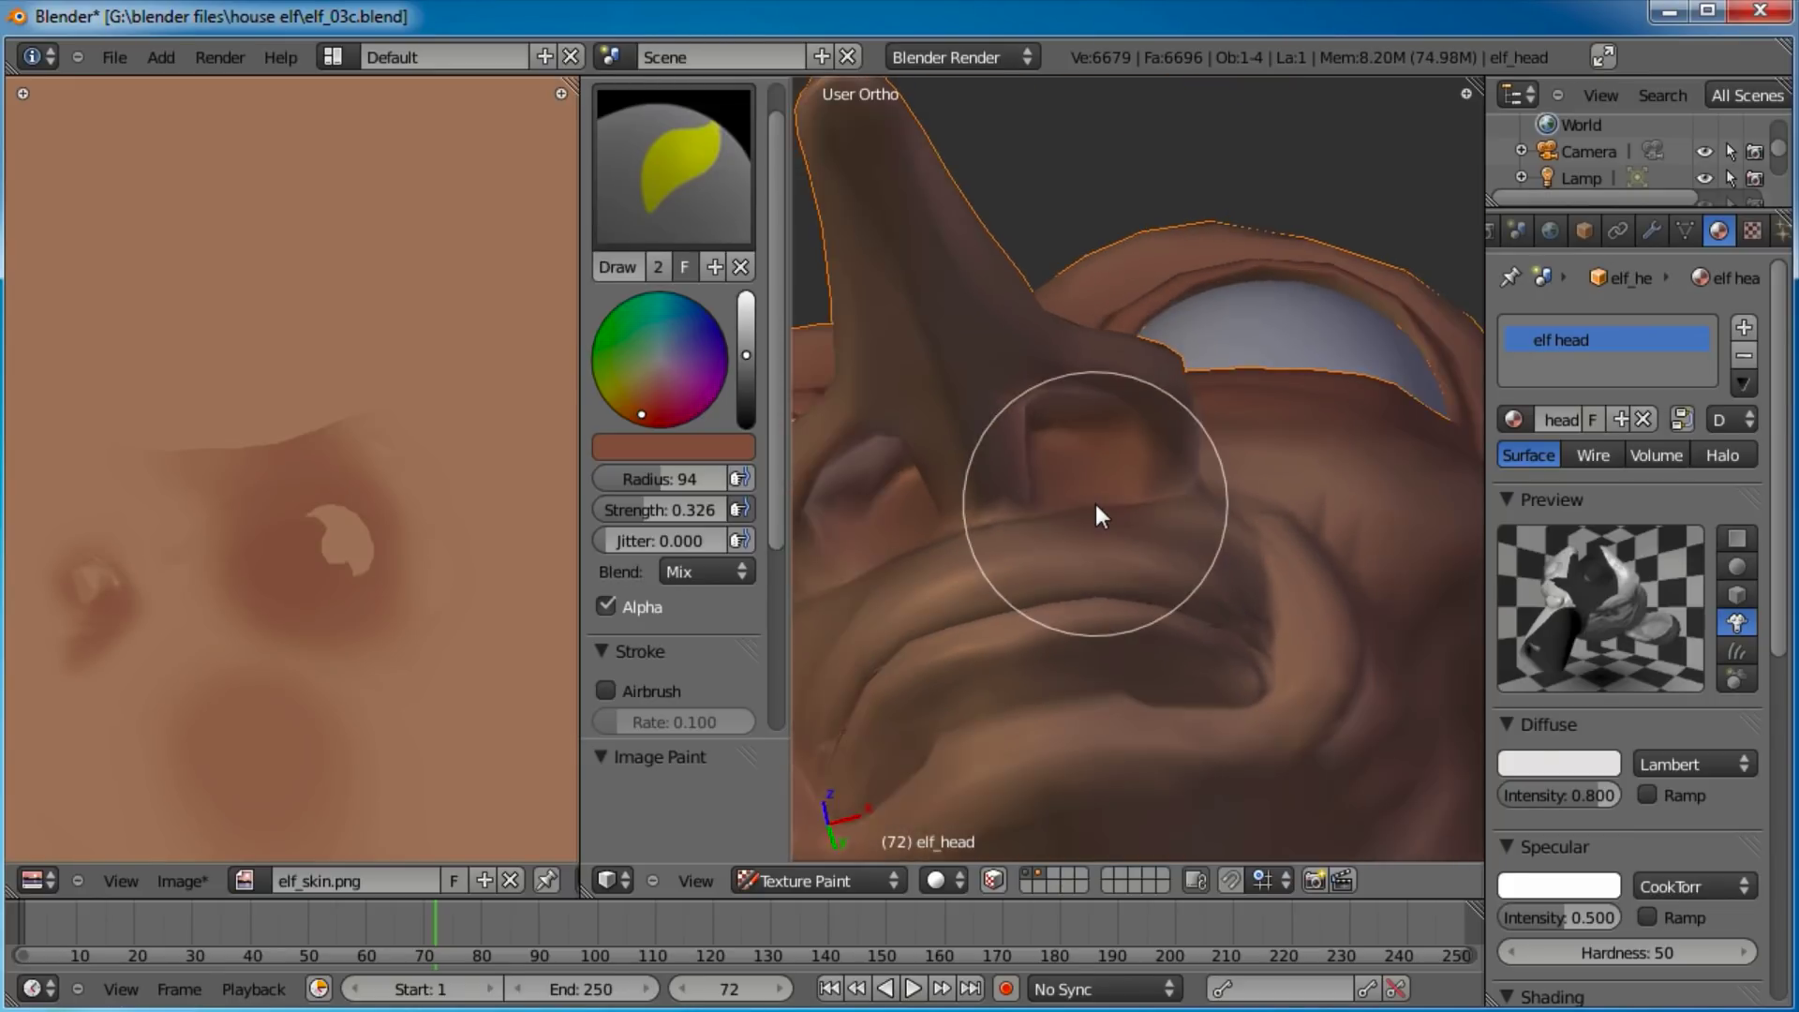
pyautogui.moveTo(1110, 420); pyautogui.dragTo(924, 555, button='middle')
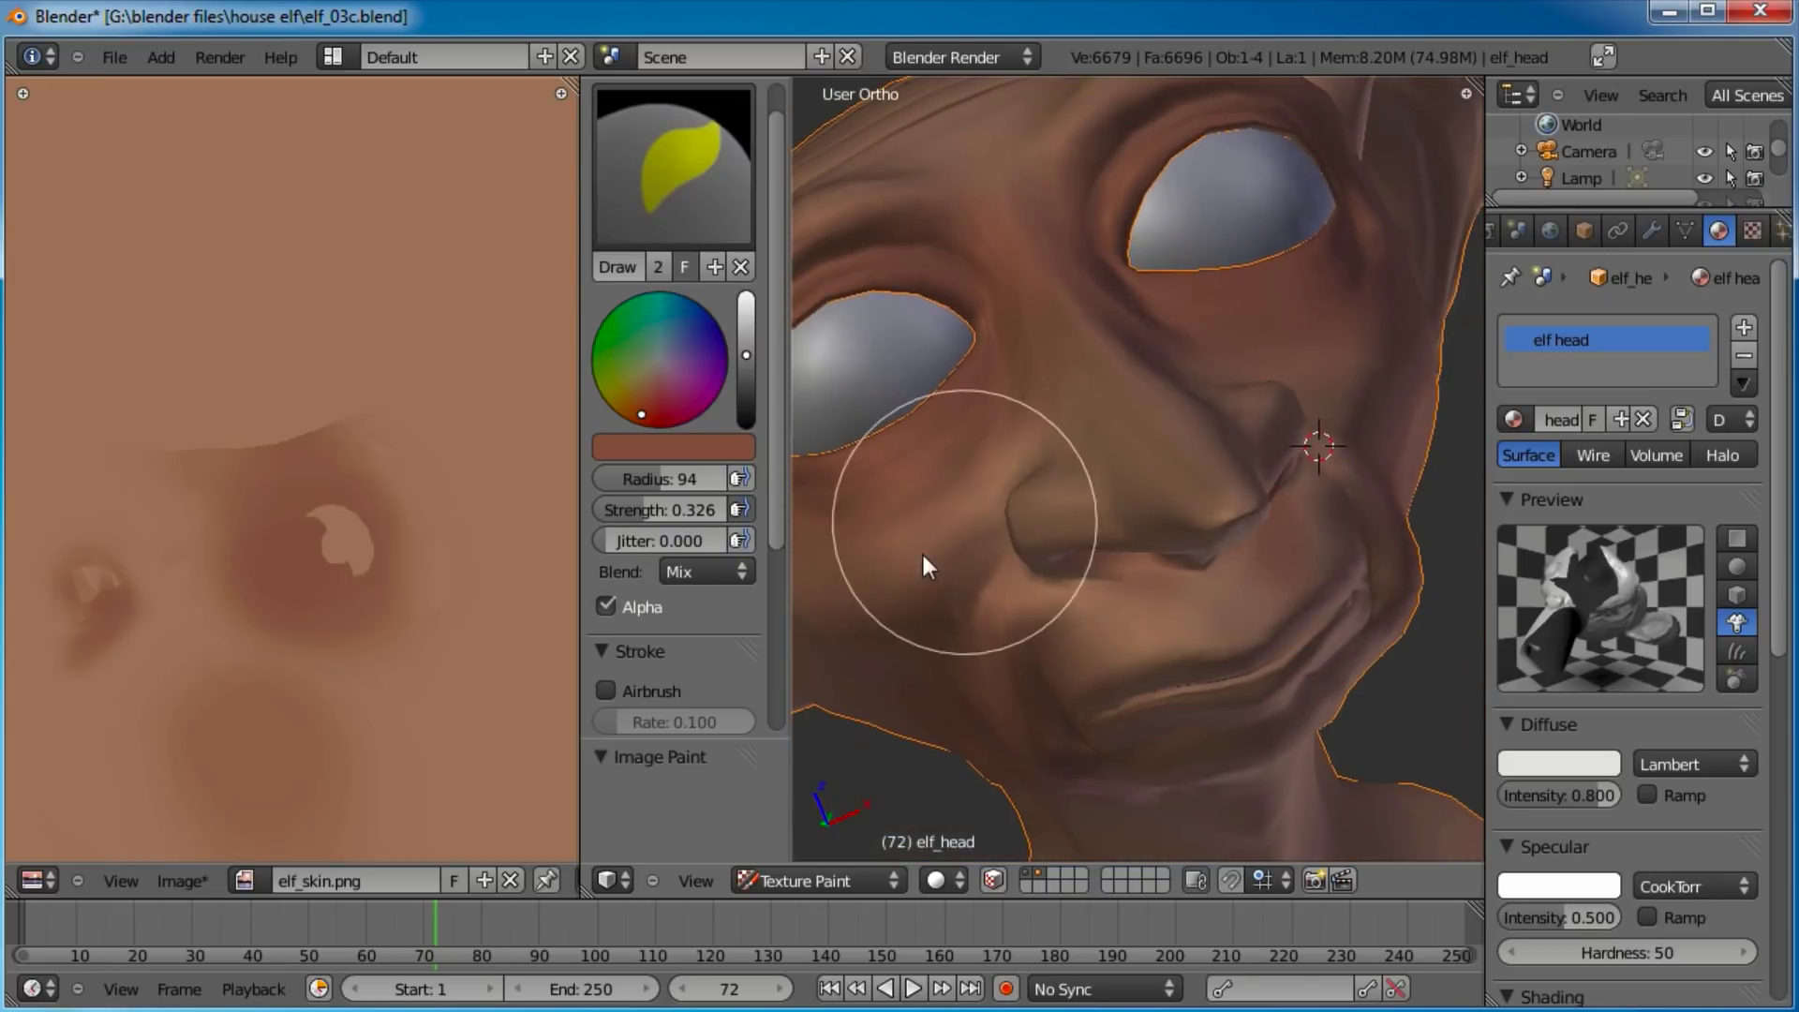
pyautogui.hotkey('alt', 's')
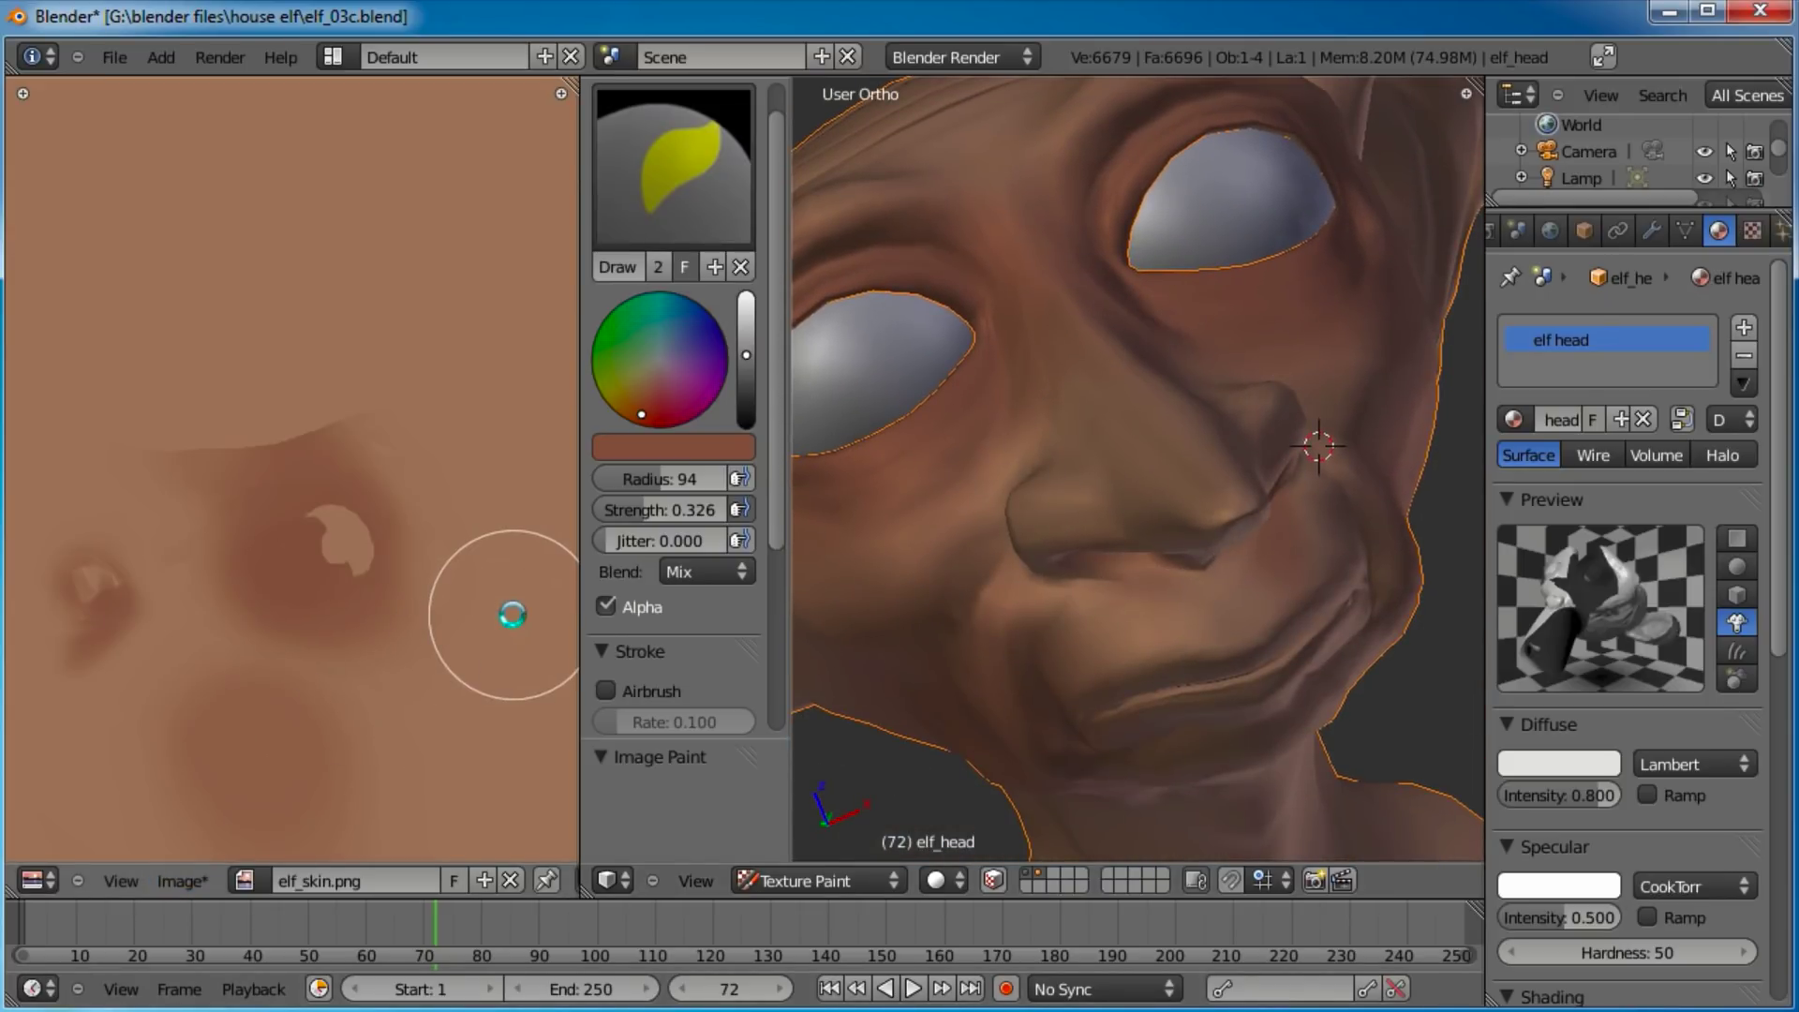
# Paint reddish-brown shading along the sides of the elf's nose.
pyautogui.scroll(-2, 937, 634)
pyautogui.moveTo(1002, 576); pyautogui.dragTo(999, 644, button='middle')
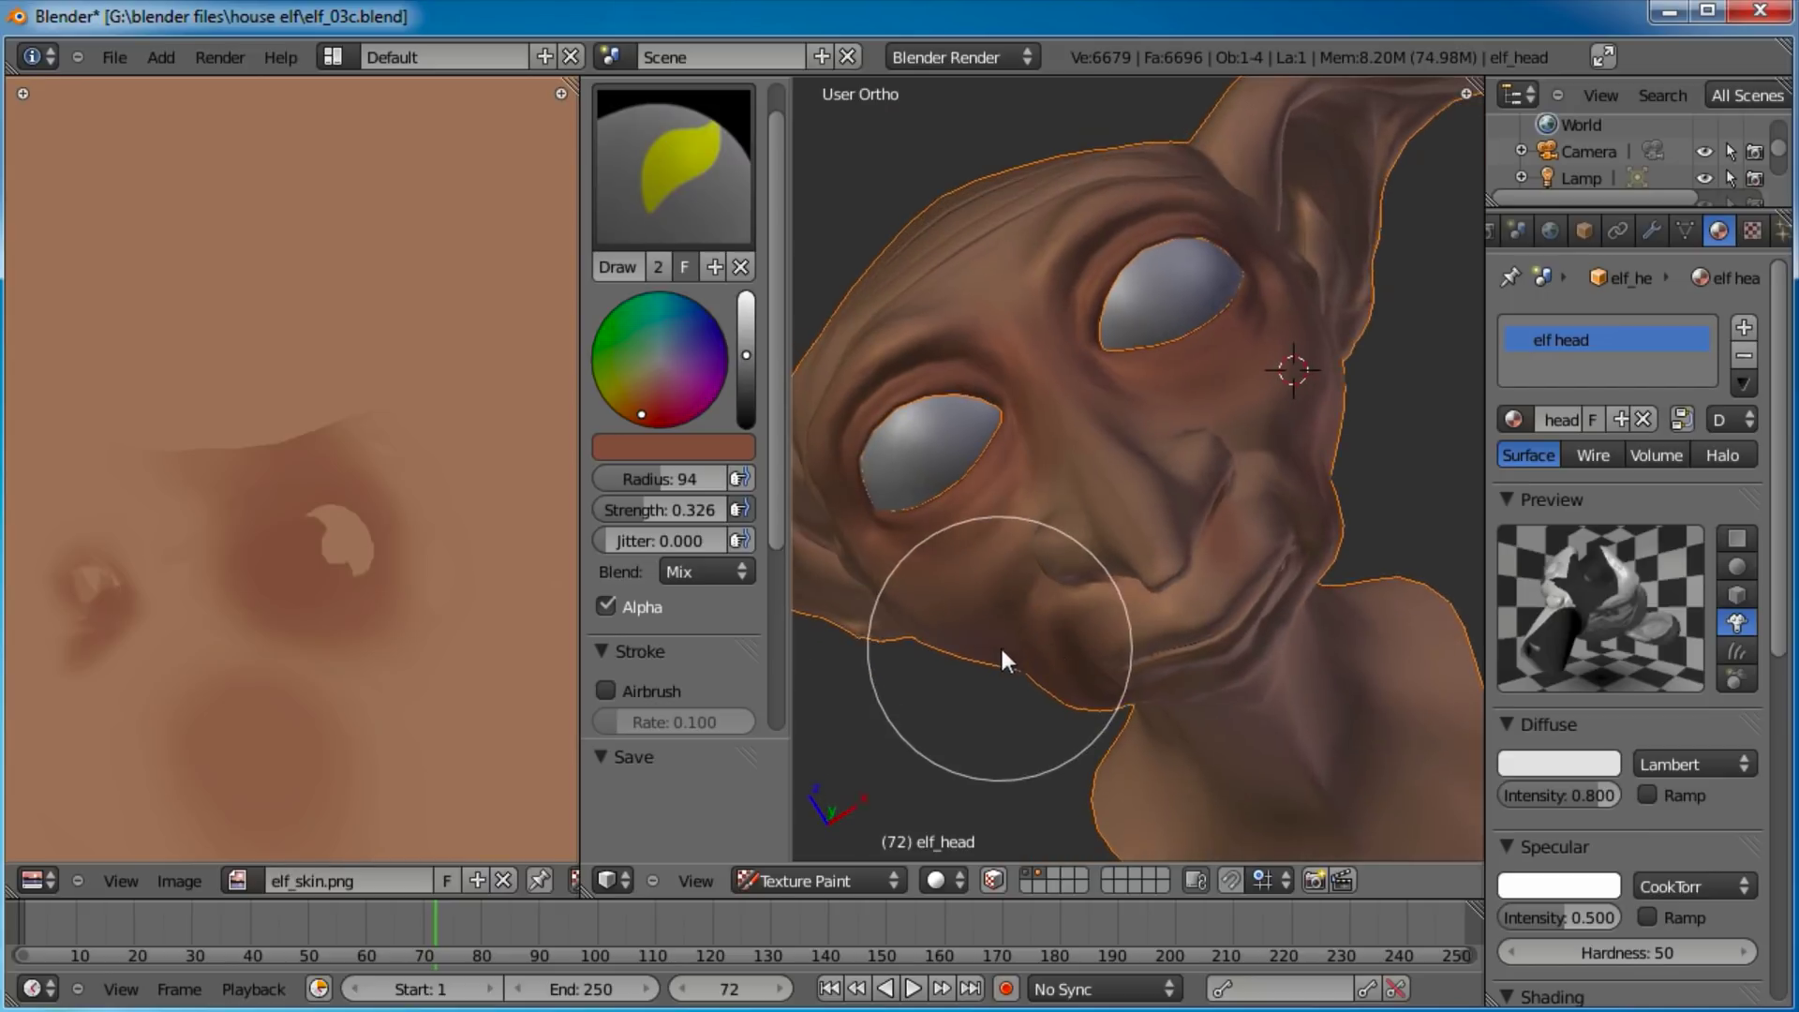
pyautogui.scroll(2, 1003, 645)
pyautogui.moveTo(1168, 606); pyautogui.dragTo(1318, 615, button='middle')
pyautogui.moveTo(1293, 643); pyautogui.dragTo(1227, 576)
pyautogui.moveTo(1308, 498)
pyautogui.mouseDown(button='middle')
pyautogui.moveTo(1314, 532)
pyautogui.moveTo(1151, 588)
pyautogui.mouseUp(button='middle')
pyautogui.moveTo(964, 542); pyautogui.dragTo(966, 576)
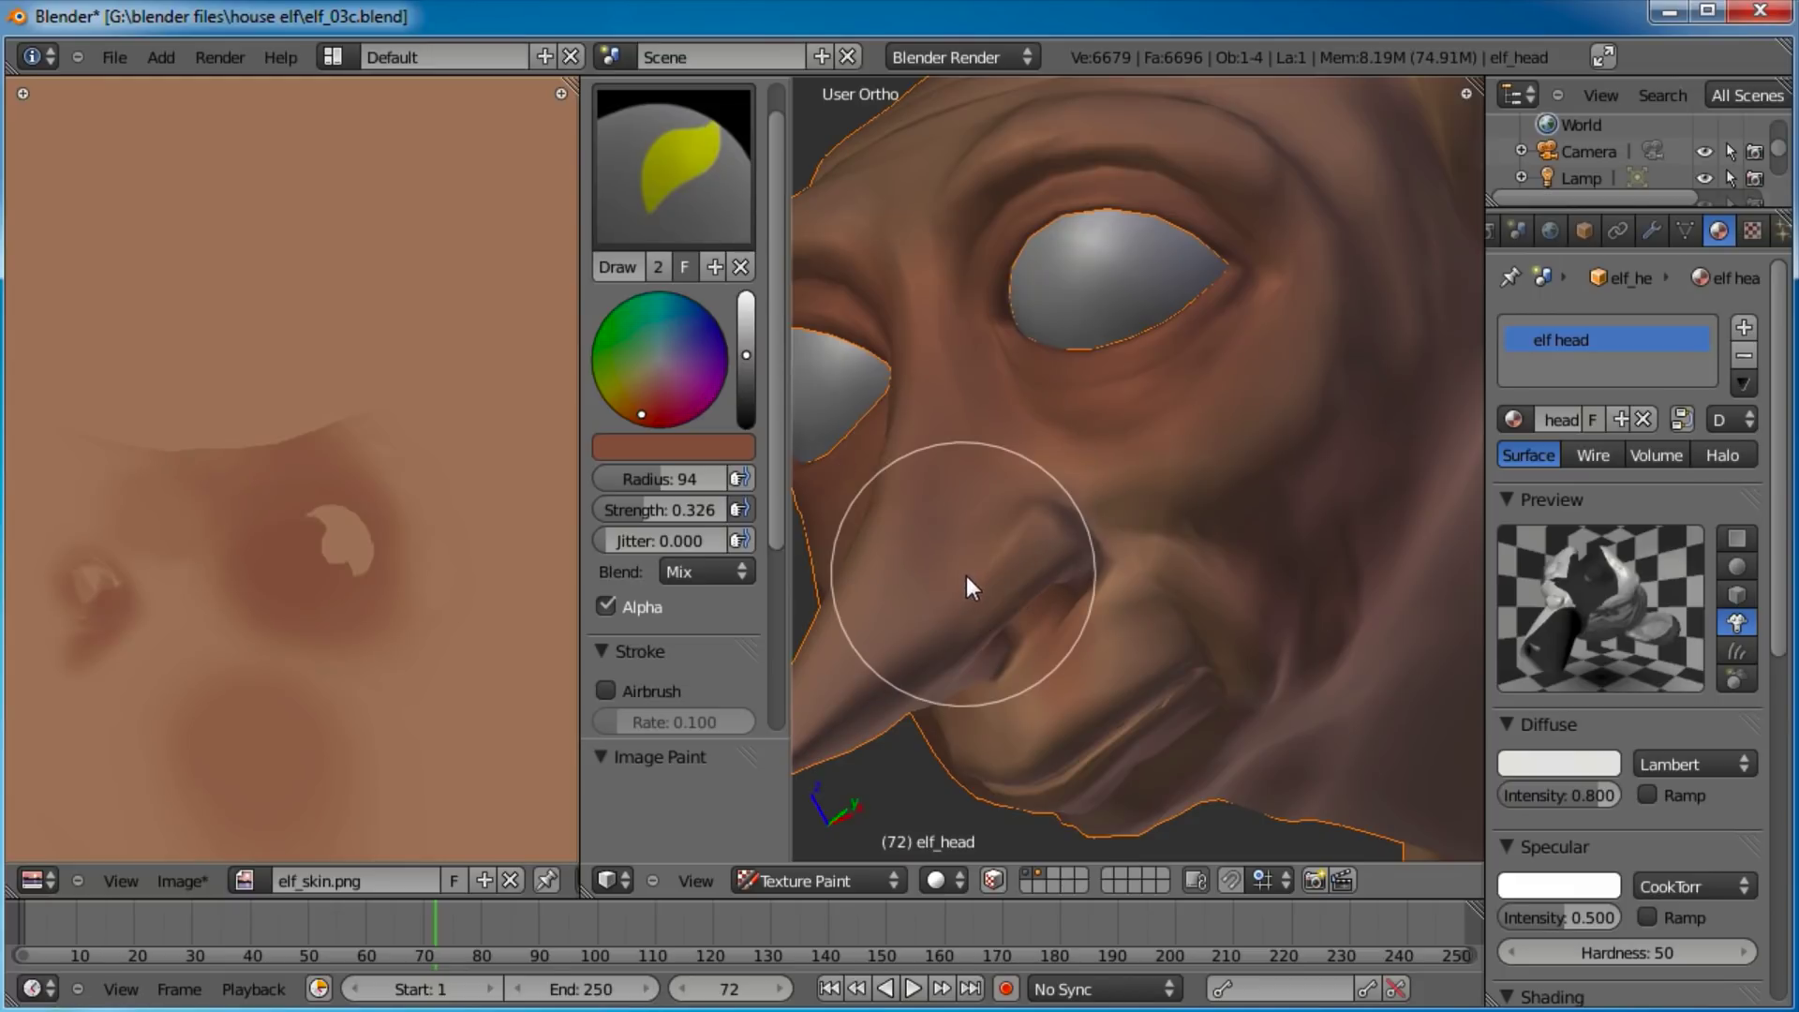
# Paint reddish-brown shading around the elf's nostrils and over the area beneath the nose.
pyautogui.scroll(-2, 997, 622)
pyautogui.moveTo(997, 620); pyautogui.dragTo(1061, 420, button='middle')
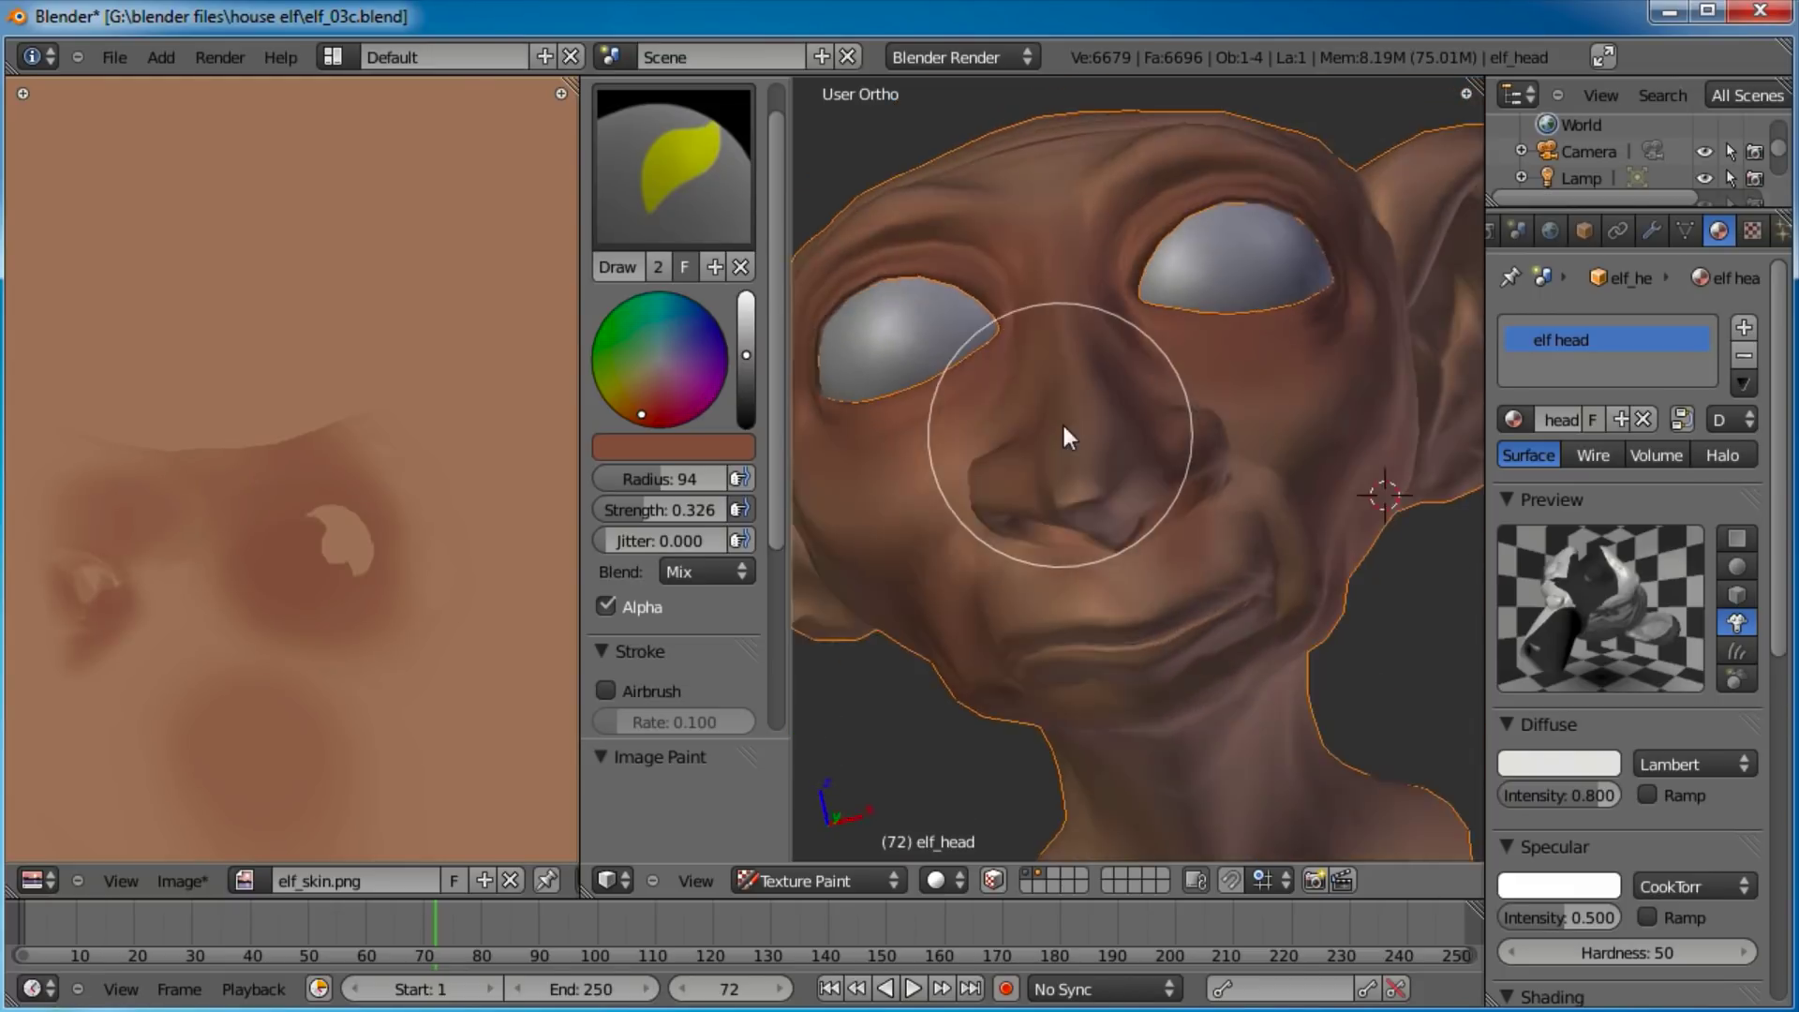
pyautogui.scroll(5, 1216, 524)
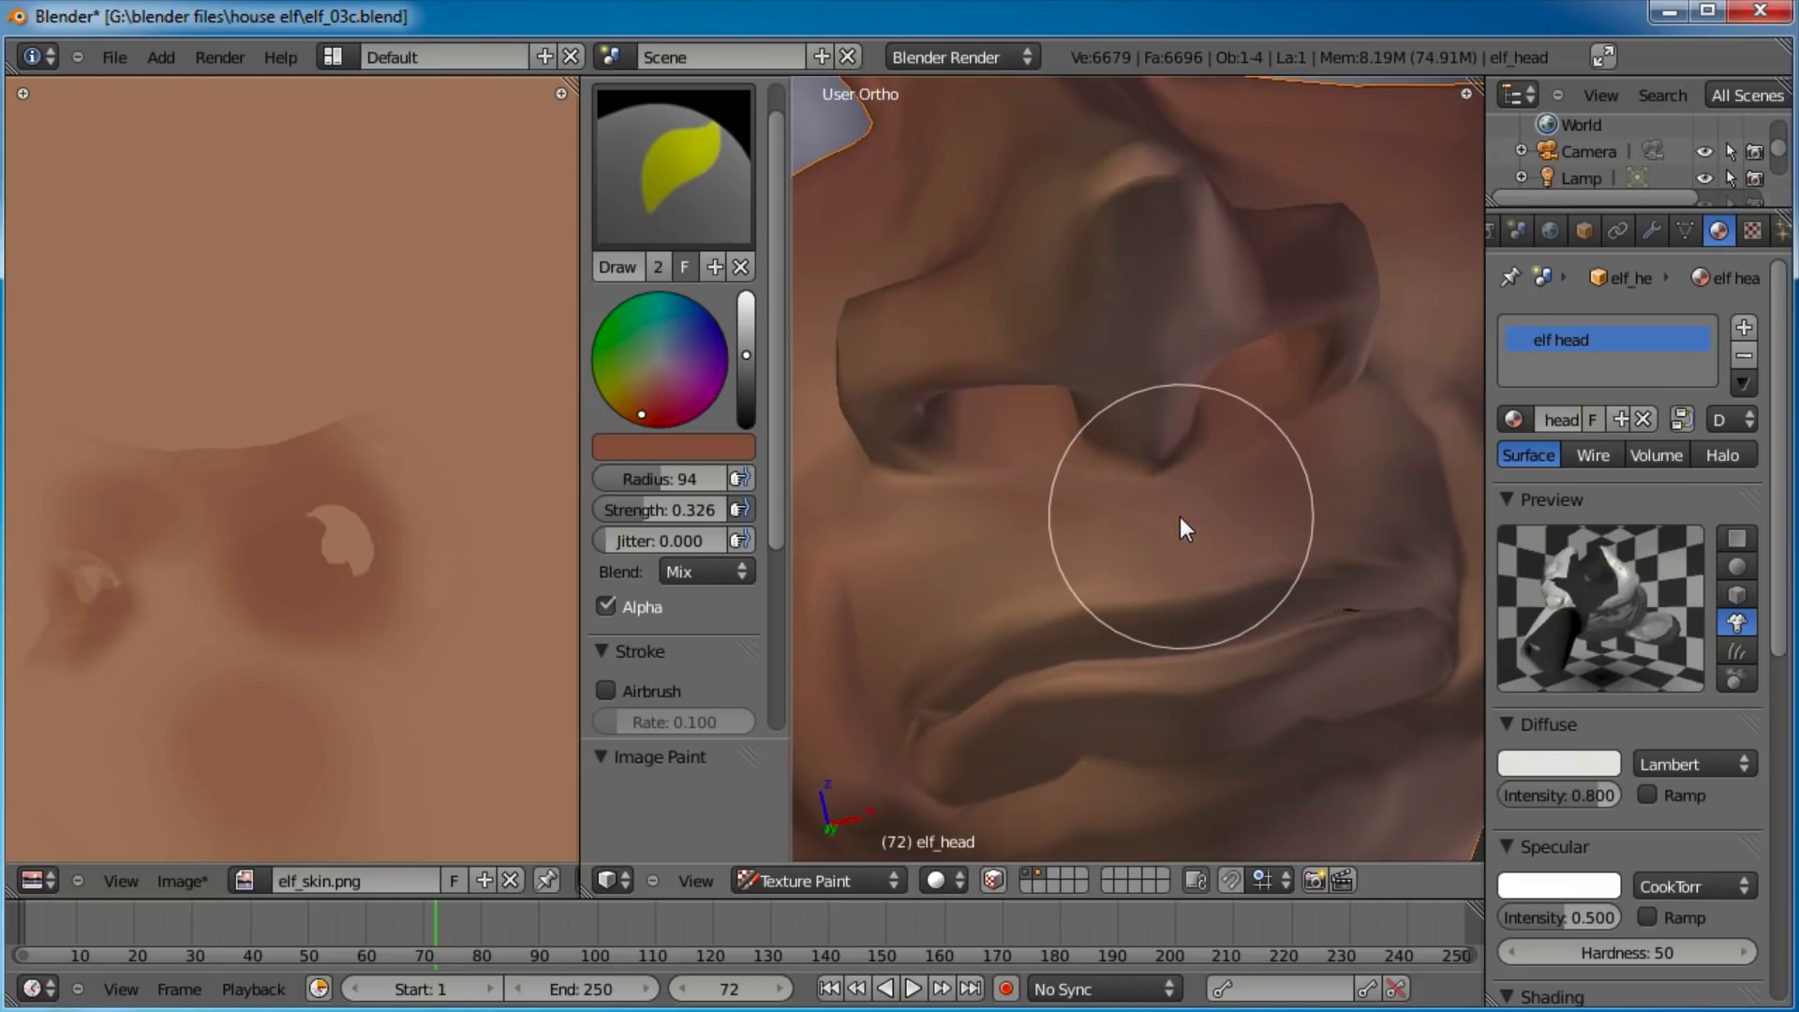
pyautogui.scroll(-2, 1162, 534)
pyautogui.moveTo(1169, 554); pyautogui.dragTo(1144, 506, button='middle')
pyautogui.scroll(3, 1144, 525)
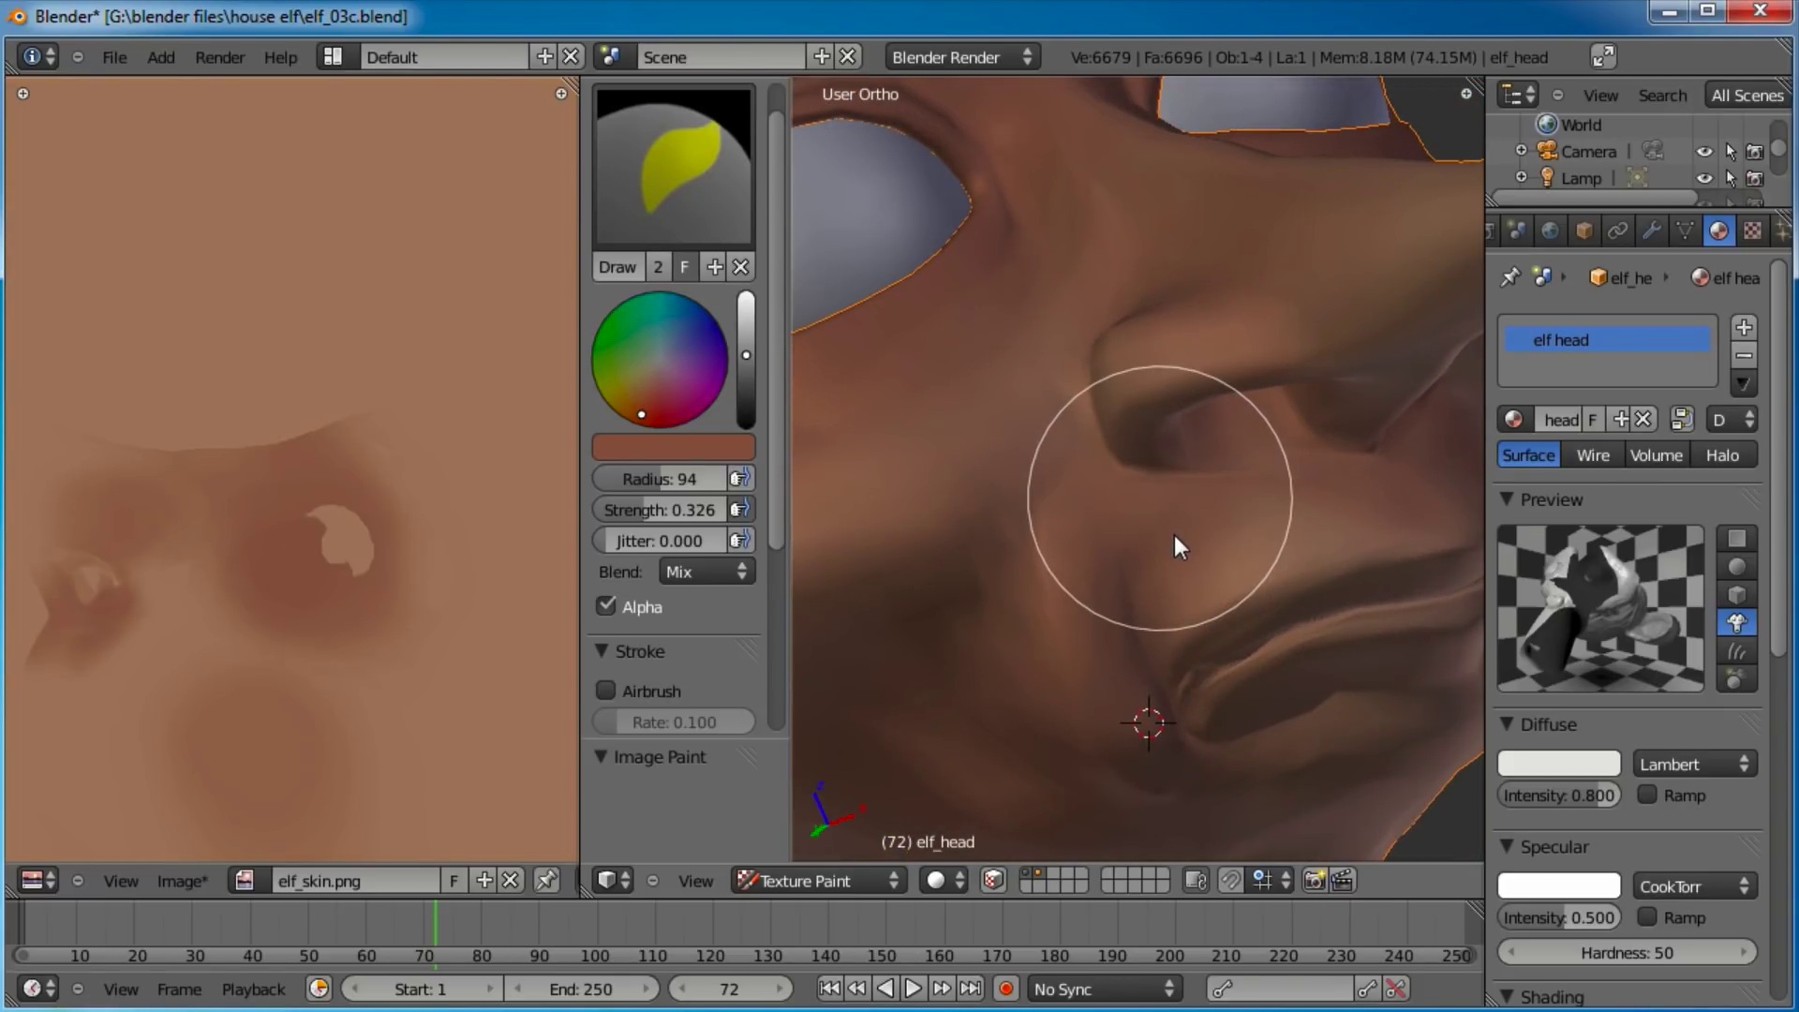
# Paint the elf's lips and the corners of the mouth reddish brown from below.
pyautogui.moveTo(1188, 723)
pyautogui.mouseDown(button='middle')
pyautogui.moveTo(1239, 598)
pyautogui.moveTo(1190, 488)
pyautogui.mouseUp(button='middle')
pyautogui.scroll(4, 1148, 645)
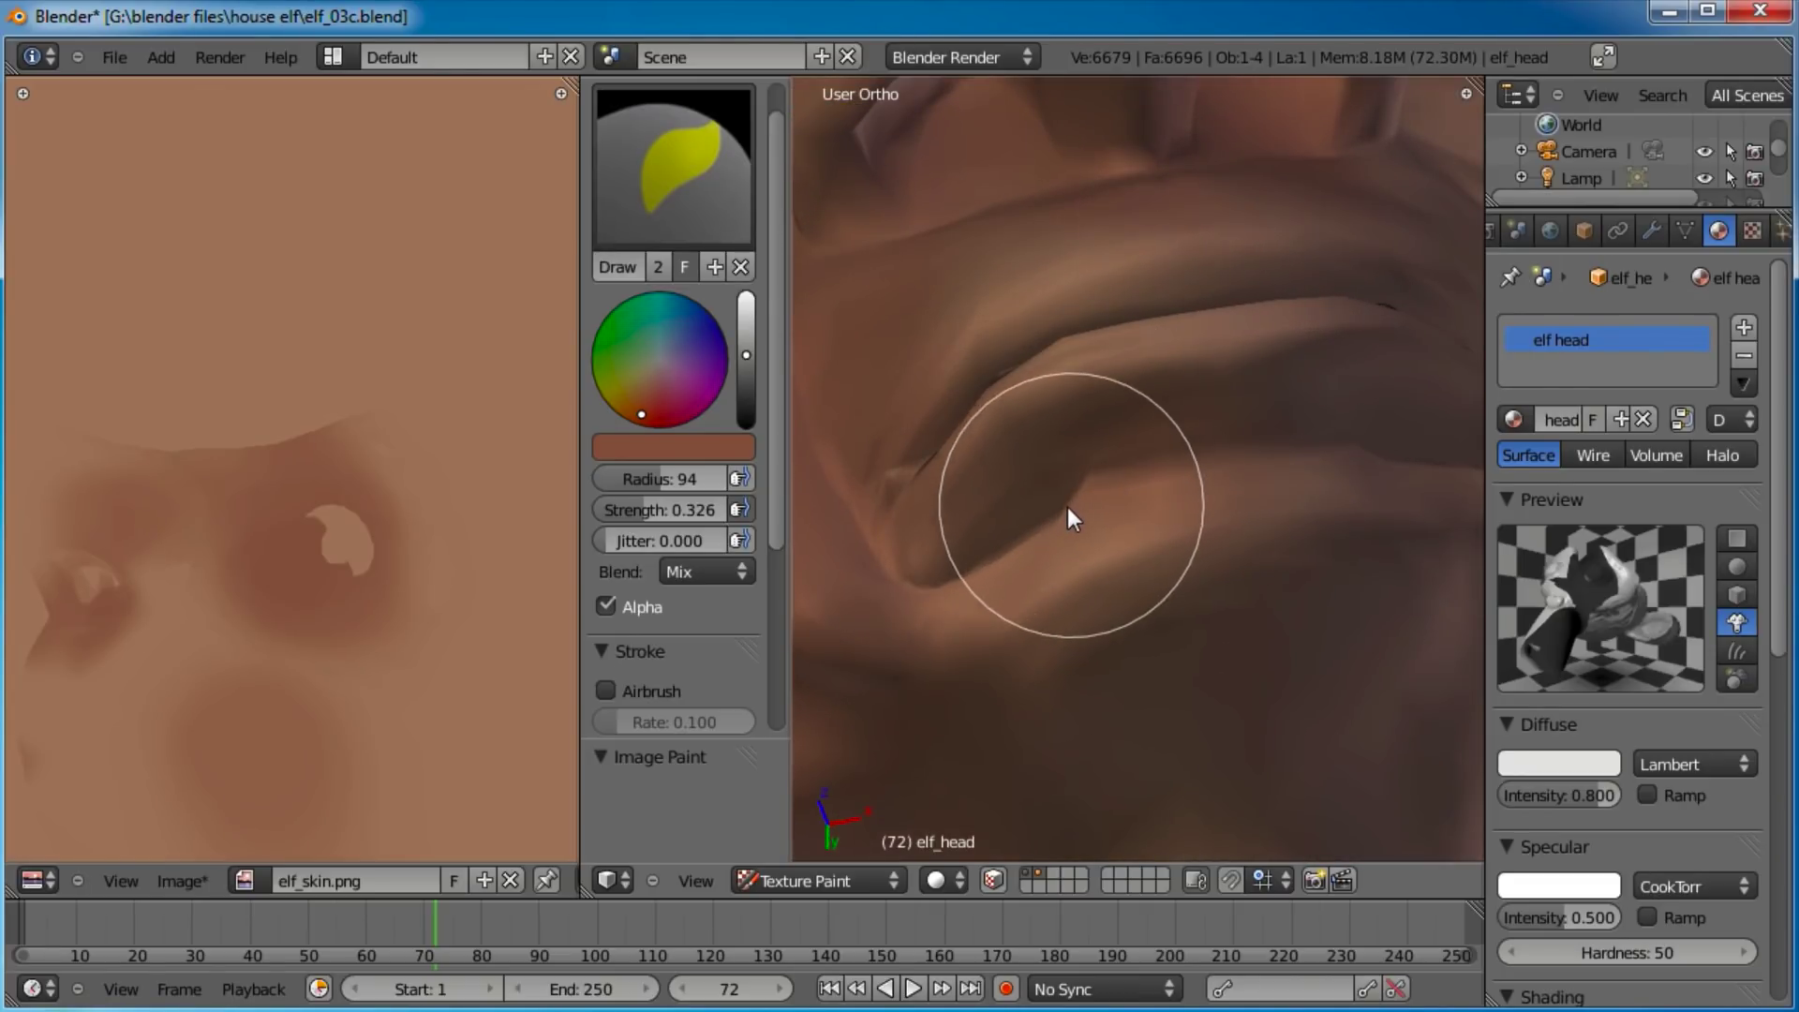
pyautogui.scroll(-4, 958, 600)
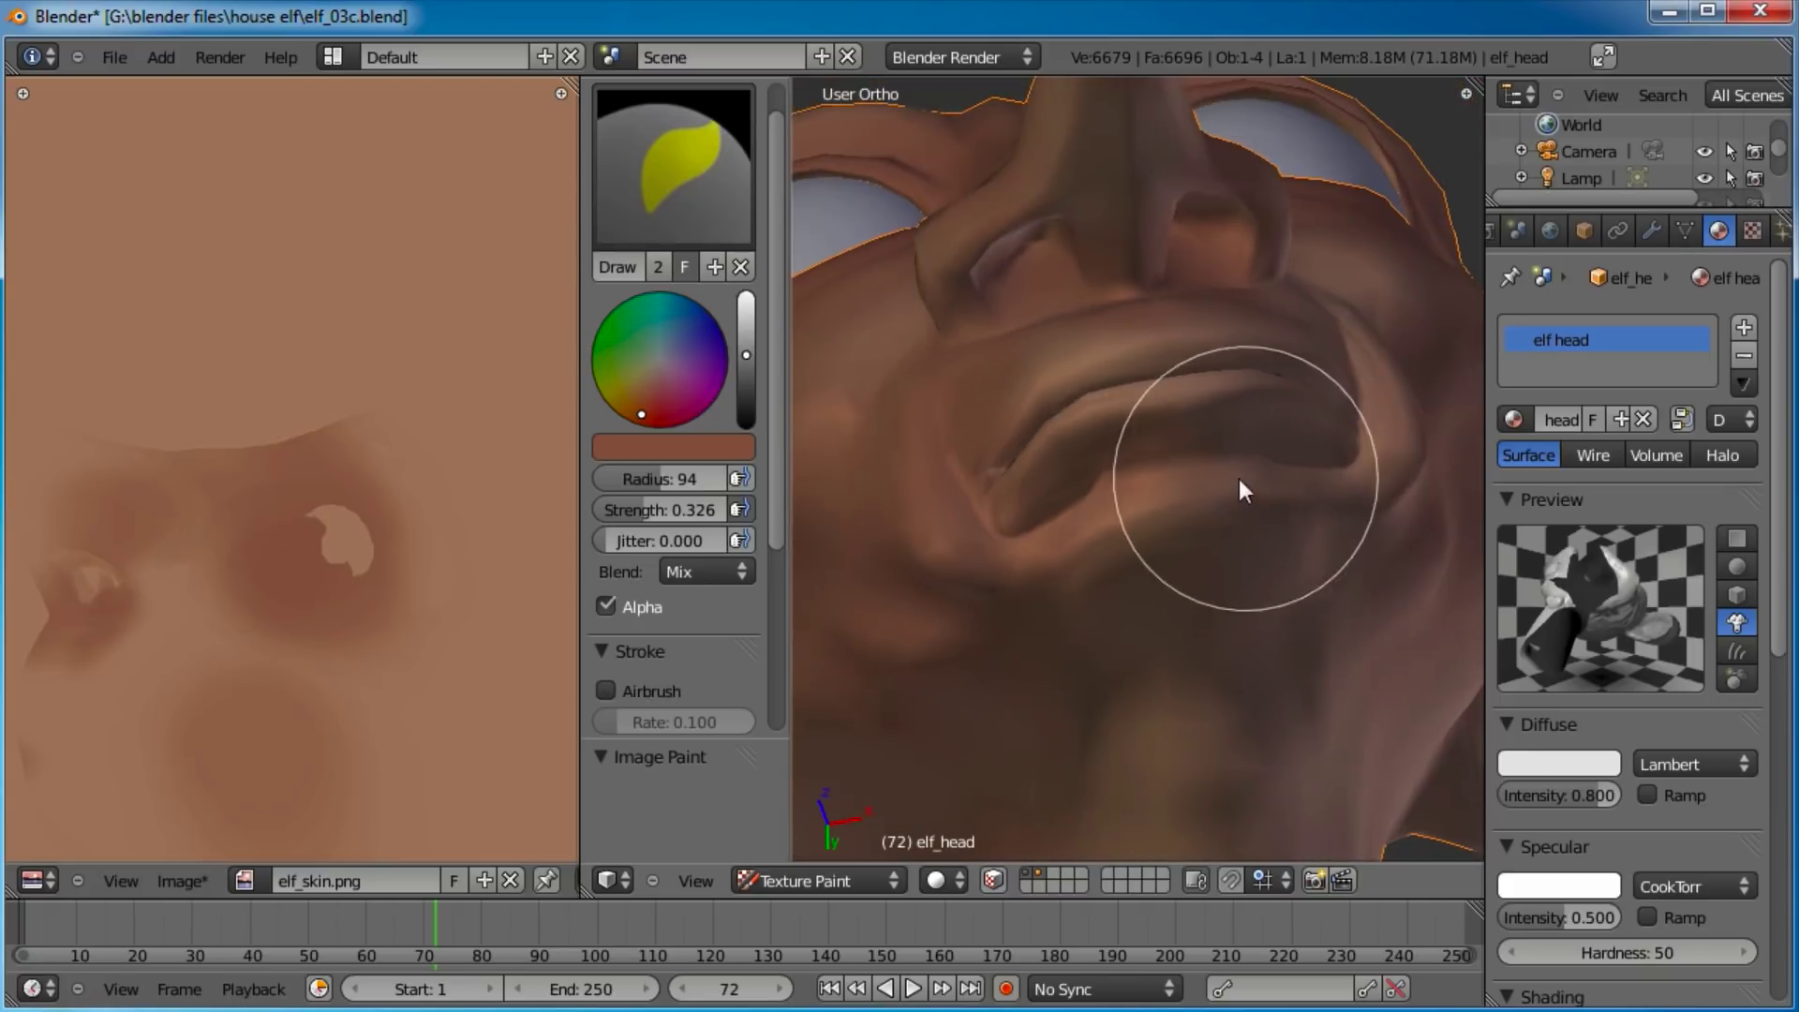
pyautogui.scroll(4, 1149, 510)
pyautogui.moveTo(1162, 440)
pyautogui.mouseDown()
pyautogui.moveTo(1297, 478)
pyautogui.moveTo(1344, 412)
pyautogui.mouseUp()
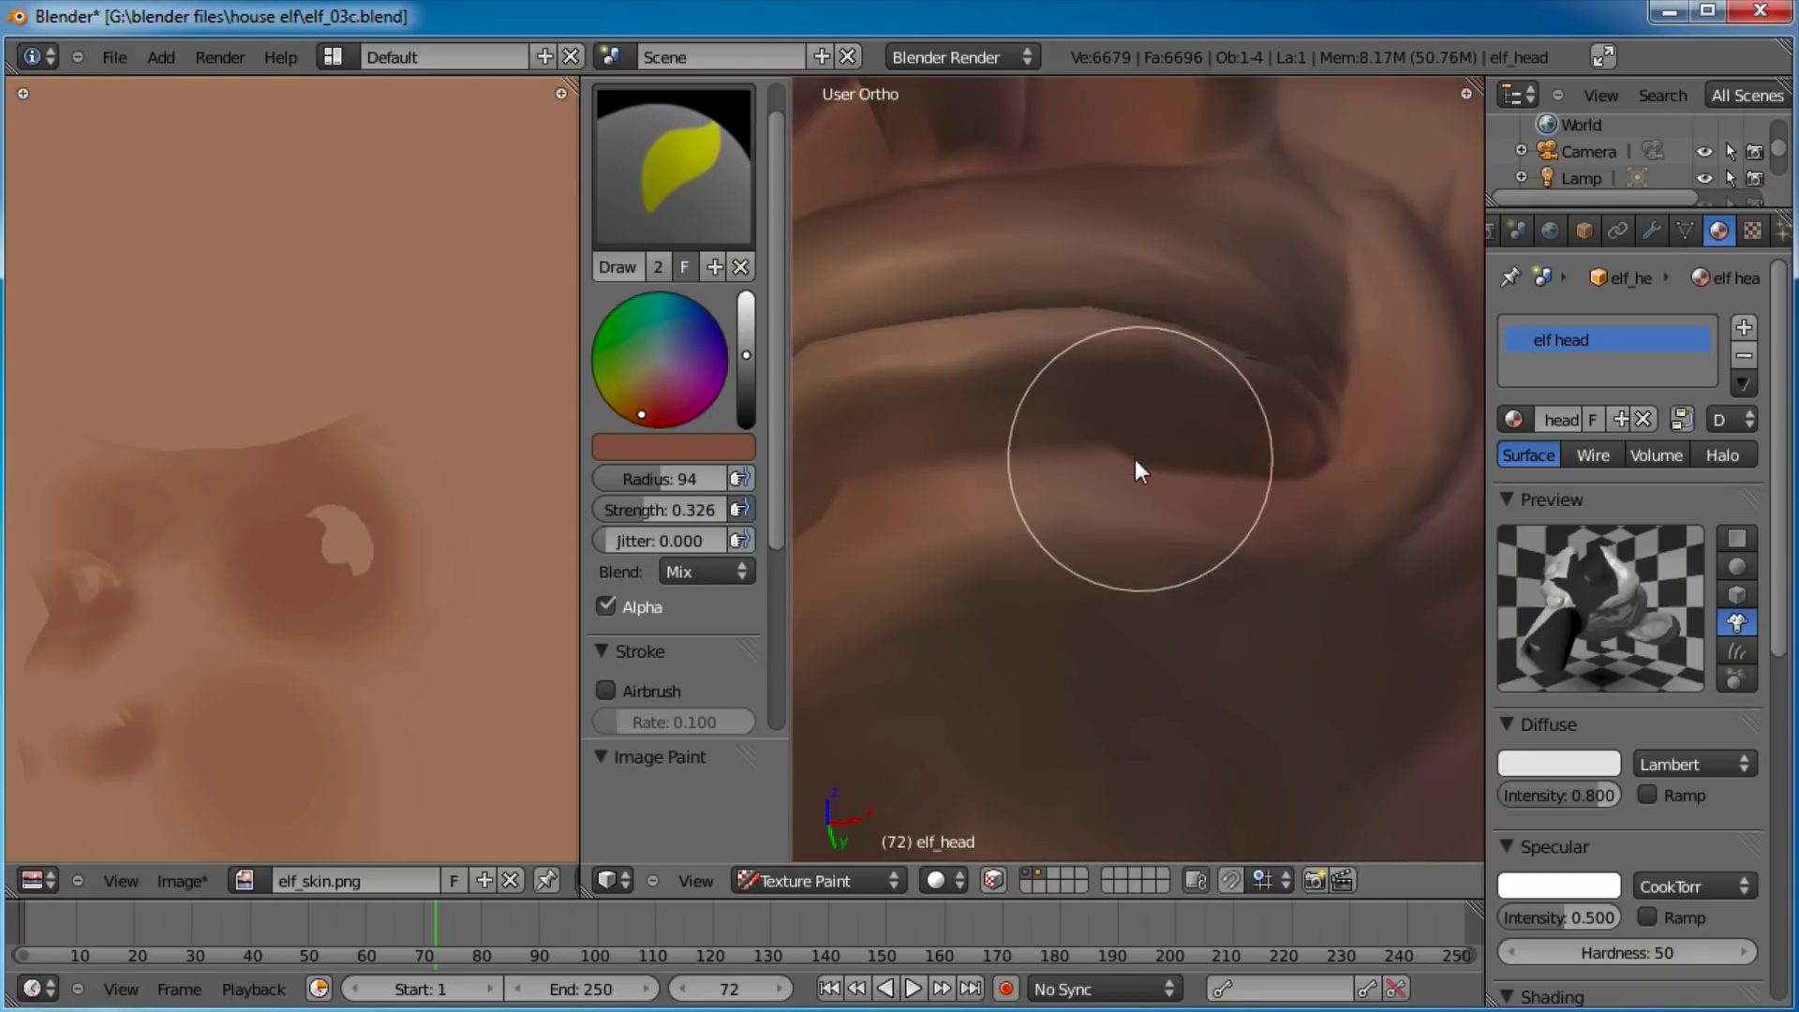
pyautogui.scroll(-5, 1190, 541)
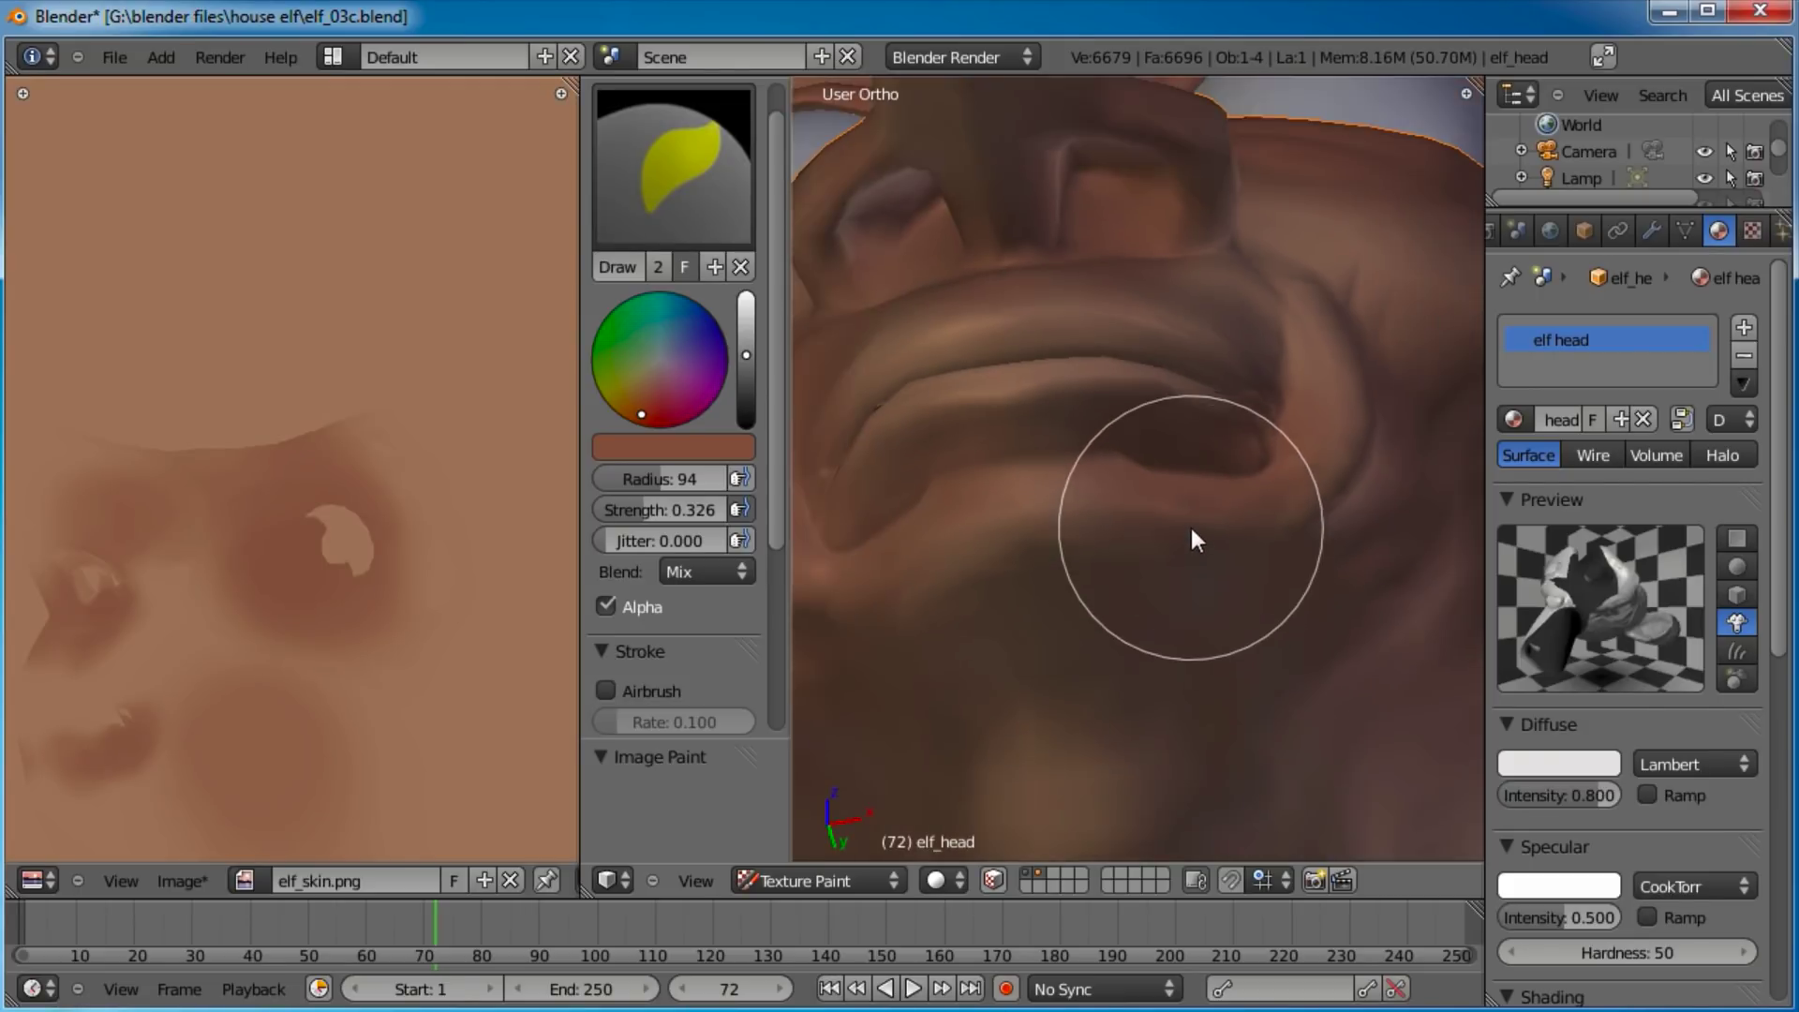
# Shade the cheek folds beside the elf's nose and mouth reddish brown.
pyautogui.moveTo(1094, 370); pyautogui.dragTo(1224, 542, button='middle')
pyautogui.scroll(5, 1209, 525)
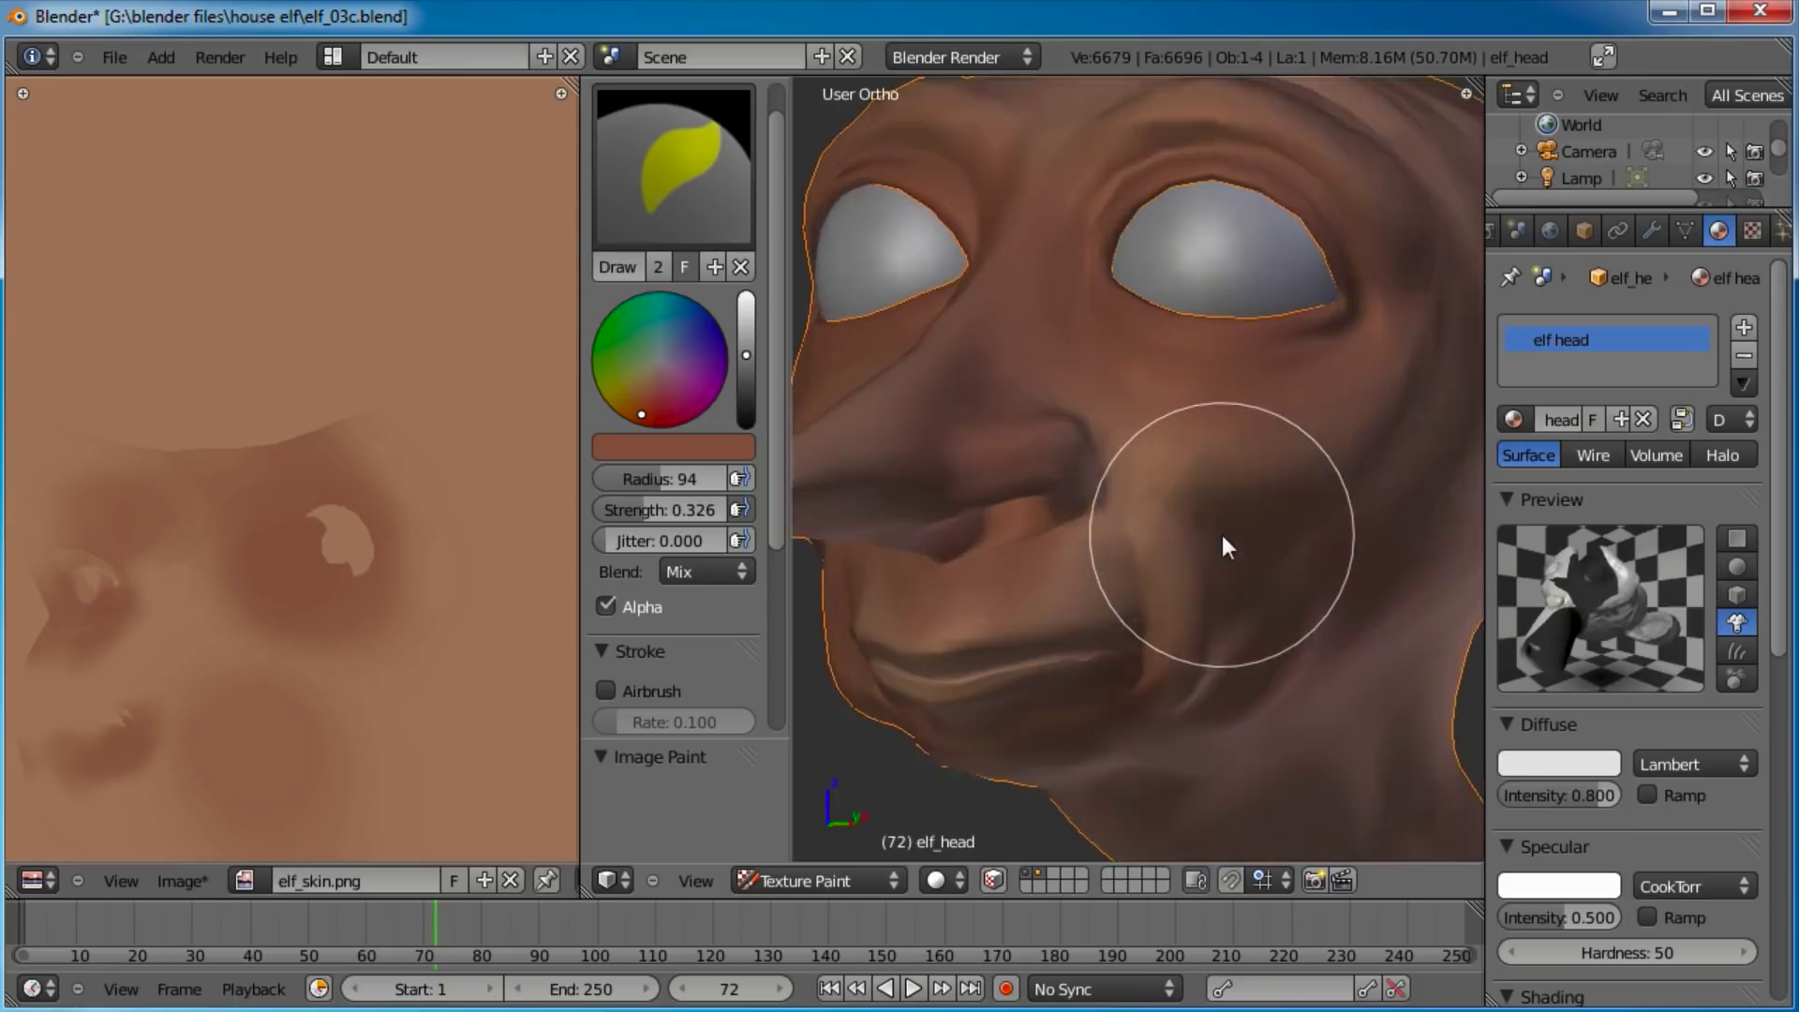
pyautogui.moveTo(1109, 453); pyautogui.dragTo(1121, 507)
pyautogui.scroll(-6, 1167, 571)
pyautogui.moveTo(1172, 552); pyautogui.dragTo(1165, 655, button='middle')
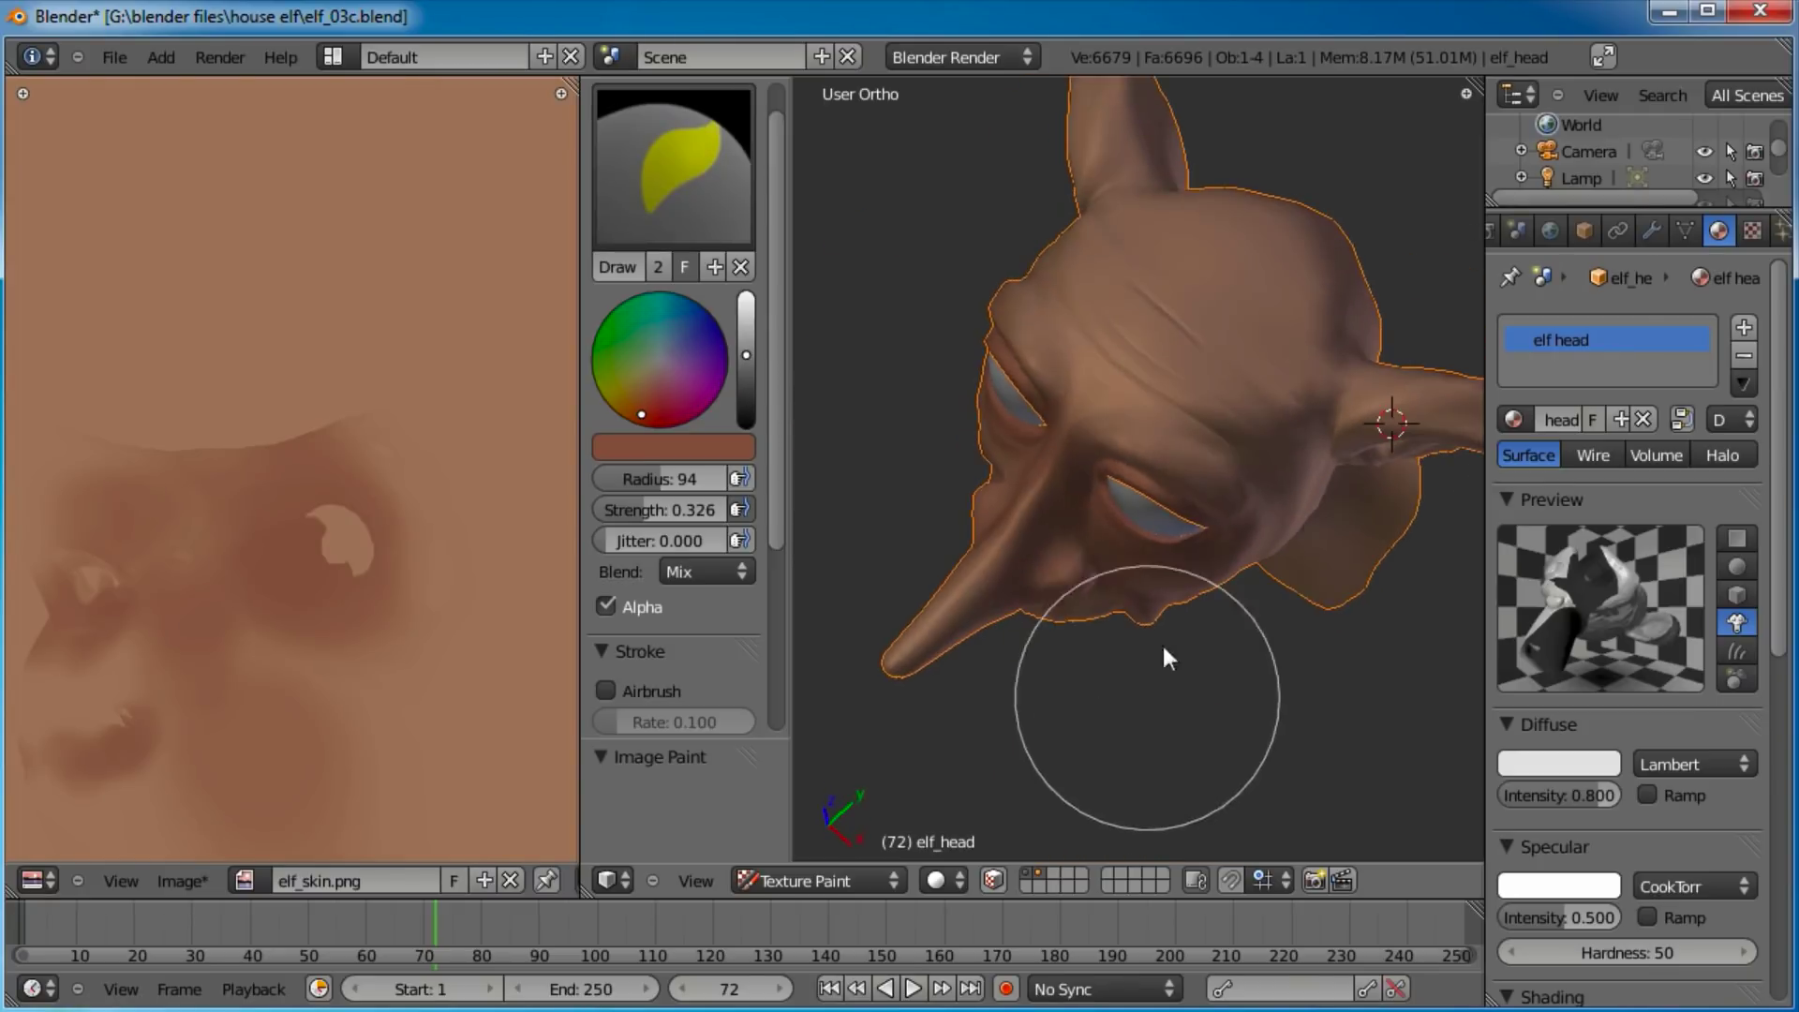
# Paint reddish-brown shading across the elf's forehead, brows and temple, and save the elf_skin.png image.
pyautogui.scroll(4, 1140, 413)
pyautogui.moveTo(1040, 300)
pyautogui.mouseDown()
pyautogui.moveTo(1064, 346)
pyautogui.moveTo(1303, 363)
pyautogui.moveTo(1357, 414)
pyautogui.moveTo(1089, 256)
pyautogui.mouseUp()
pyautogui.moveTo(1048, 370); pyautogui.dragTo(1140, 496, button='middle')
pyautogui.moveTo(1194, 237)
pyautogui.mouseDown()
pyautogui.moveTo(1217, 234)
pyautogui.moveTo(1106, 208)
pyautogui.moveTo(1031, 221)
pyautogui.mouseUp()
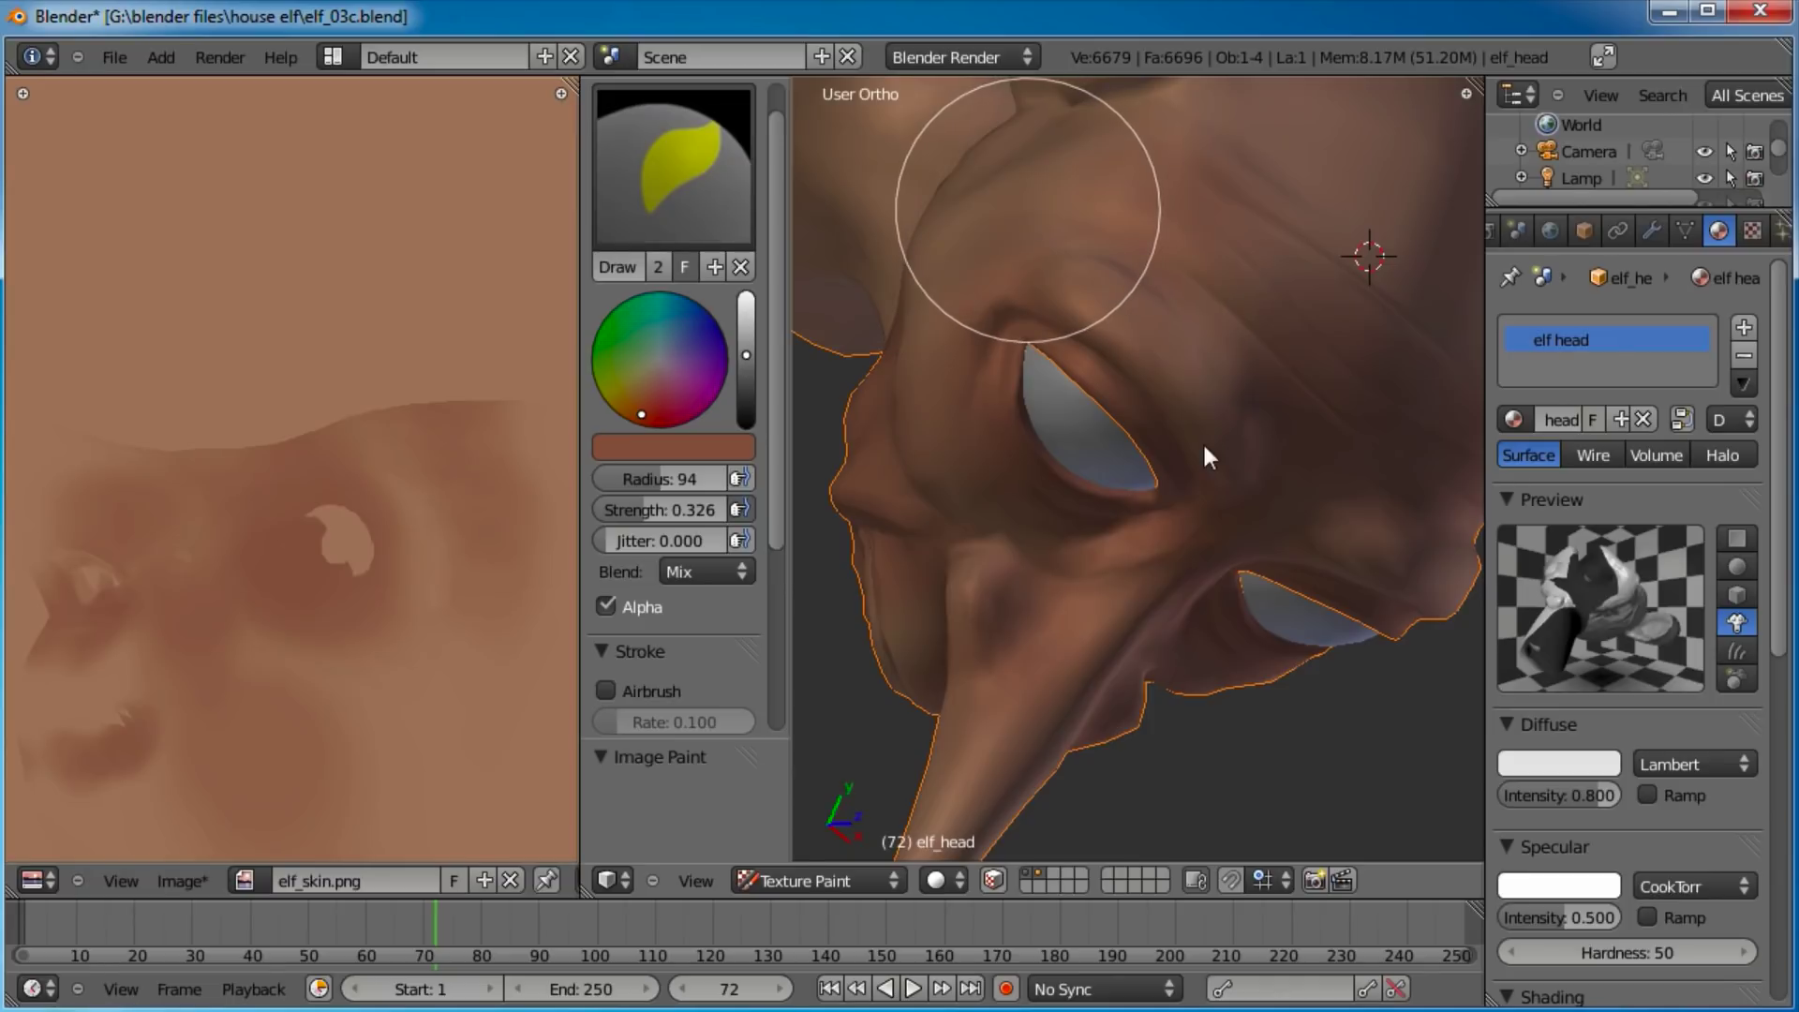
pyautogui.moveTo(1233, 631)
pyautogui.mouseDown(button='middle')
pyautogui.moveTo(1318, 433)
pyautogui.moveTo(1229, 448)
pyautogui.moveTo(1048, 538)
pyautogui.moveTo(1209, 554)
pyautogui.moveTo(1083, 300)
pyautogui.mouseUp(button='middle')
pyautogui.moveTo(1038, 340); pyautogui.dragTo(1010, 401)
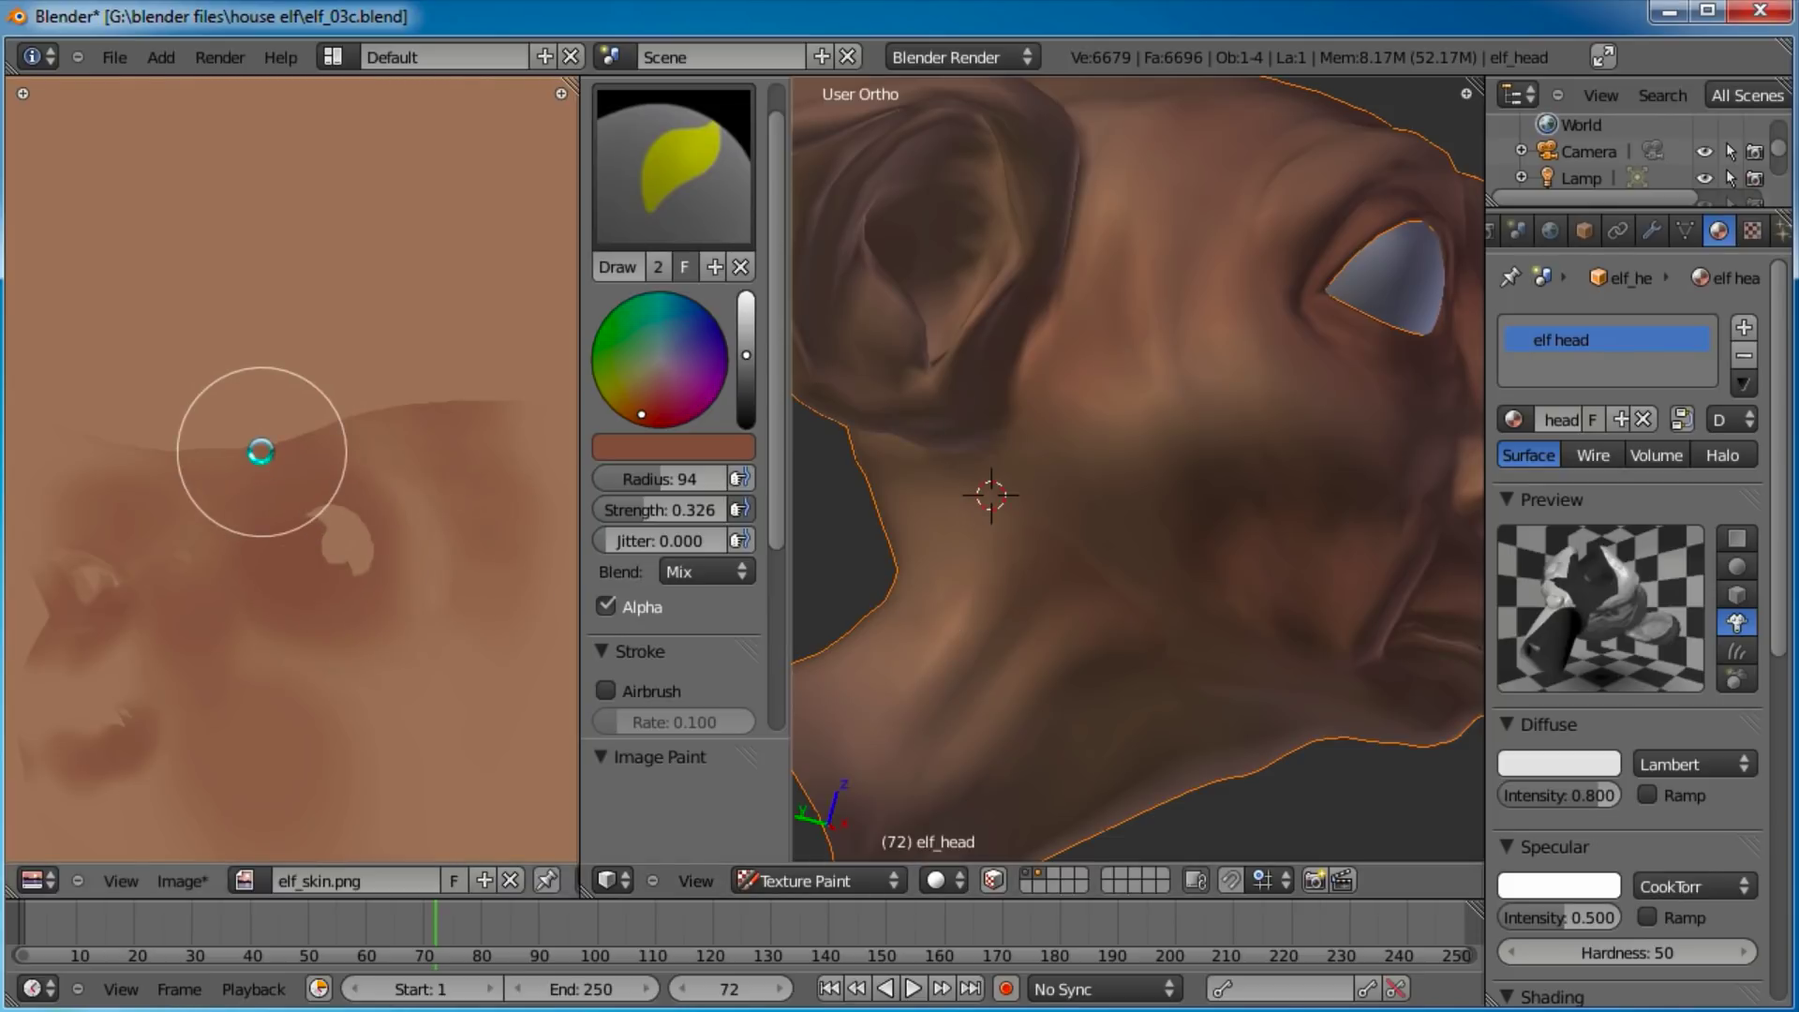
# Paint the elf's lower cheek and the underside of the jaw reddish brown.
pyautogui.scroll(-5, 1230, 488)
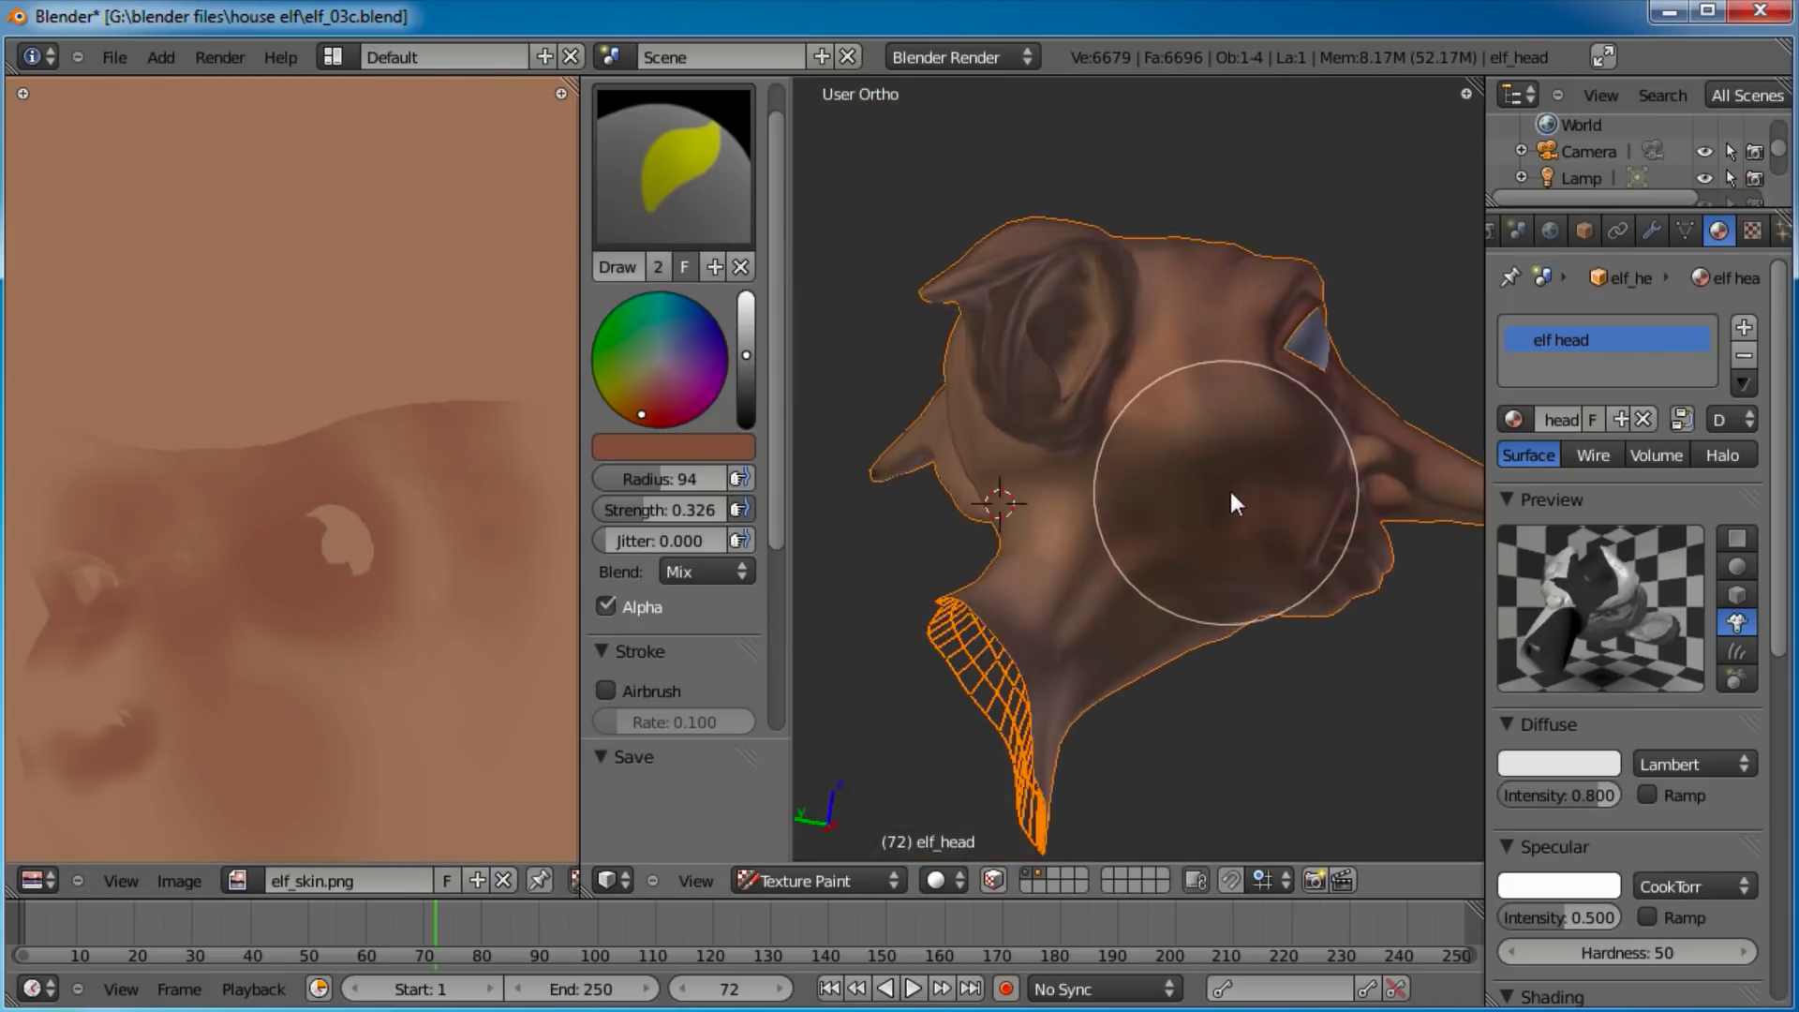
pyautogui.scroll(5, 1172, 525)
pyautogui.moveTo(1053, 485); pyautogui.dragTo(1109, 399)
pyautogui.moveTo(1261, 439); pyautogui.dragTo(1064, 446, button='middle')
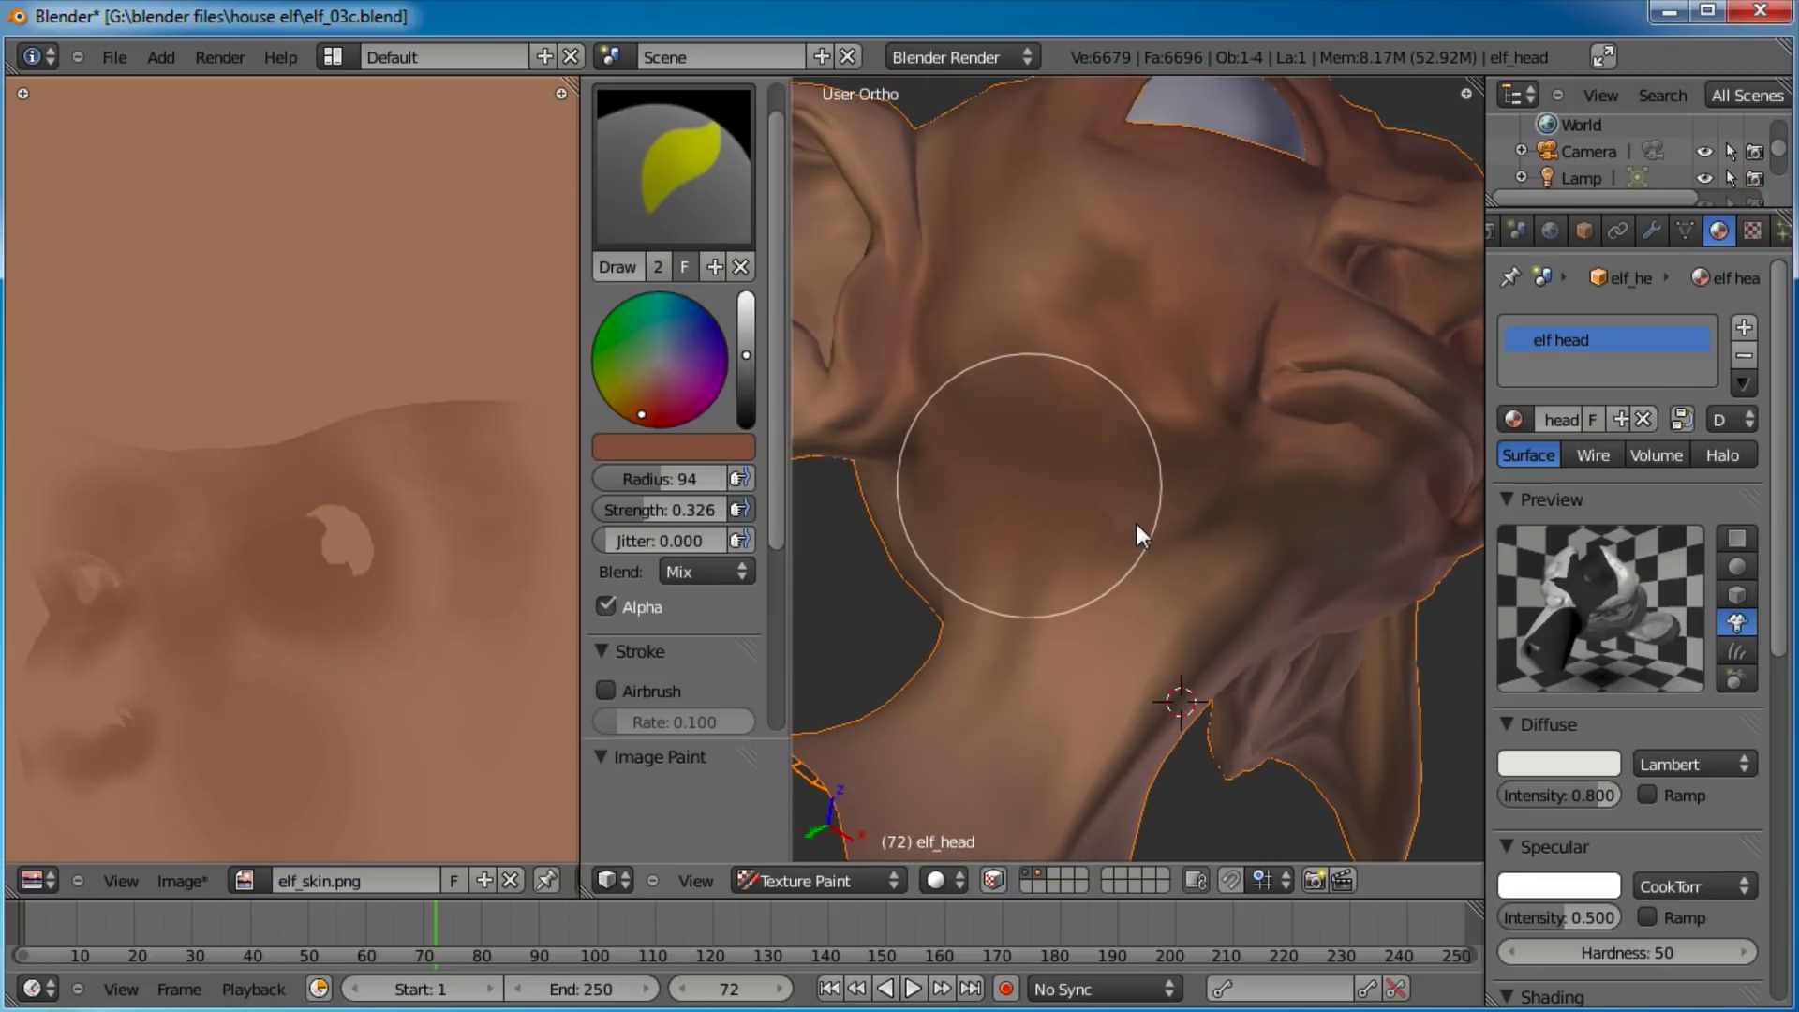
pyautogui.scroll(4, 1151, 552)
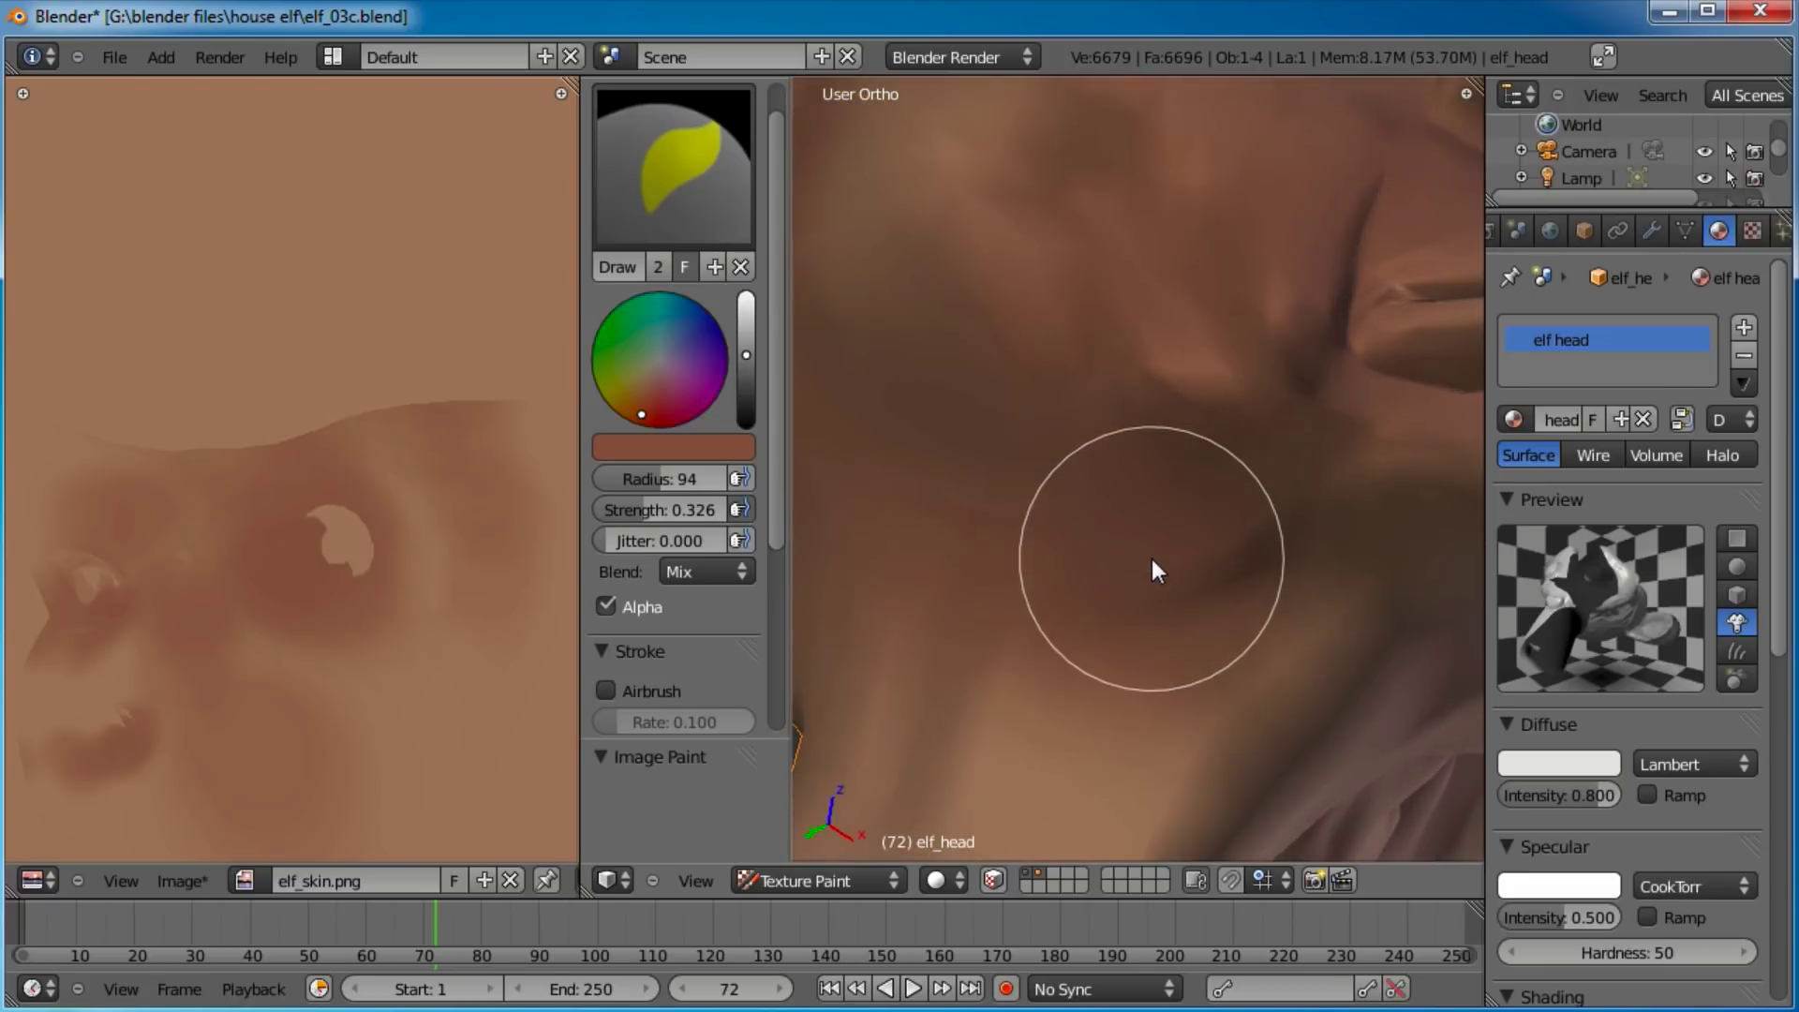
pyautogui.moveTo(1134, 474); pyautogui.dragTo(1132, 501, button='middle')
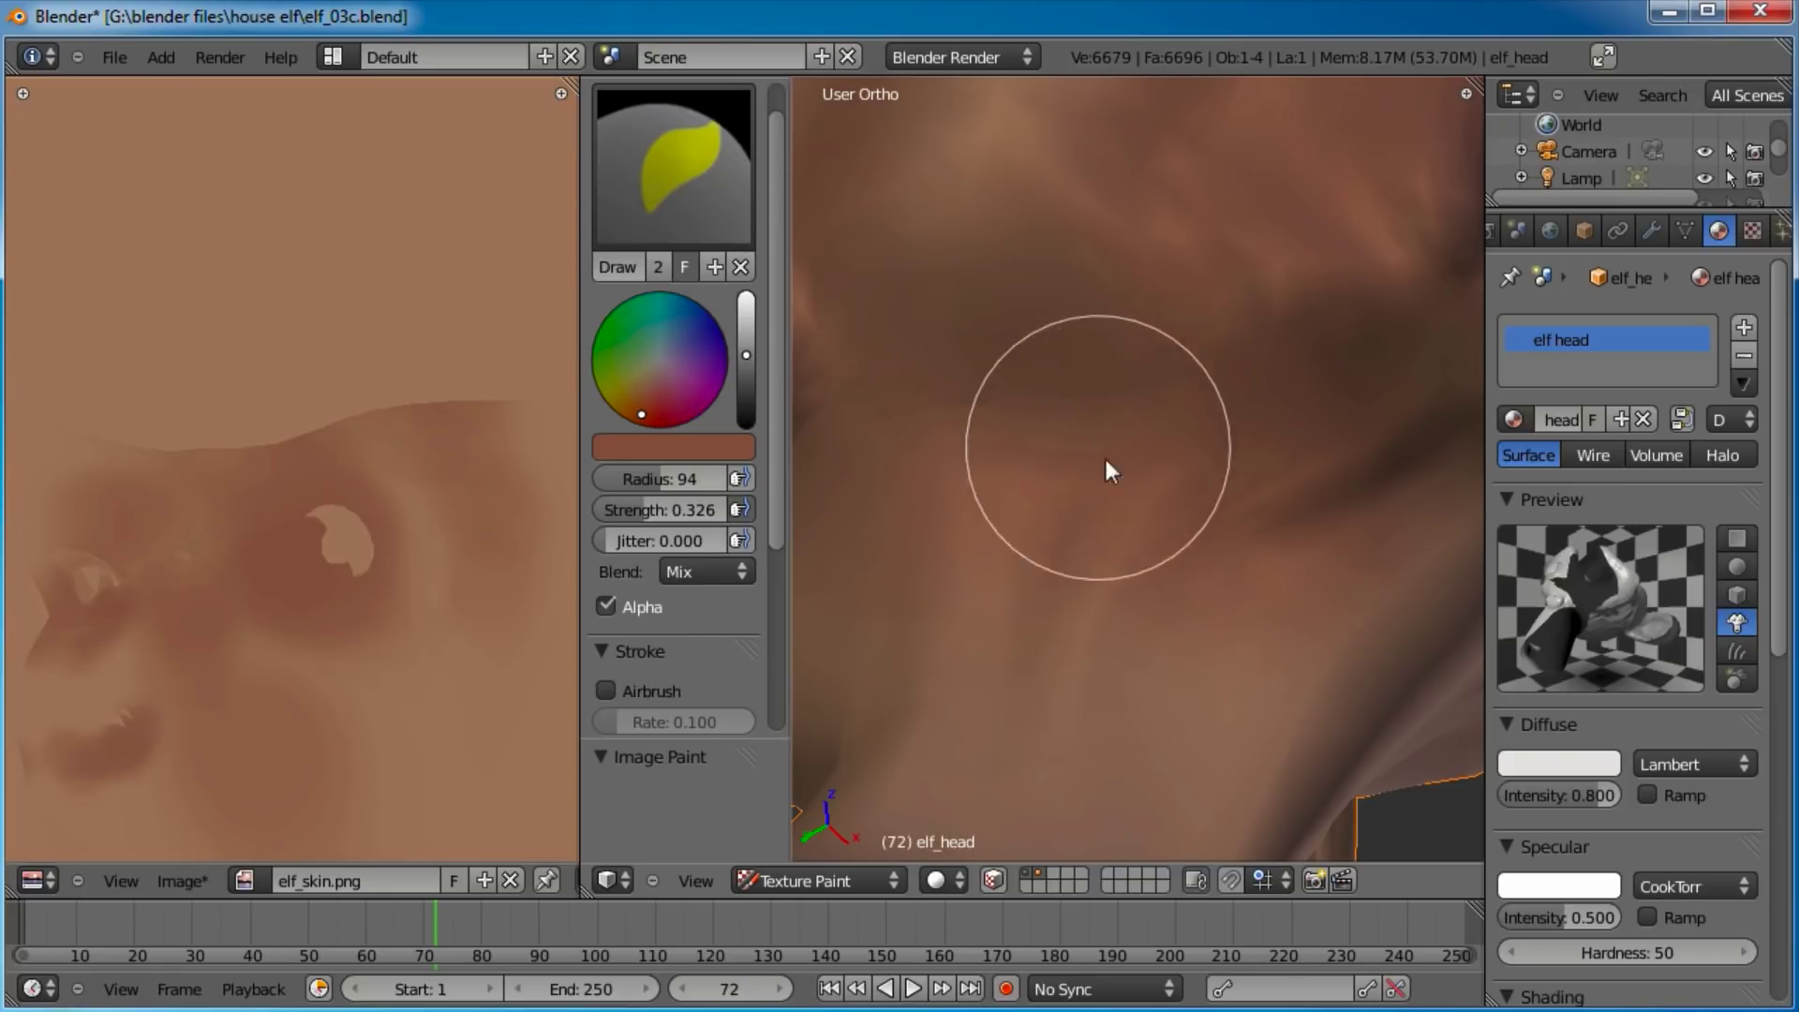
pyautogui.scroll(-3, 1255, 503)
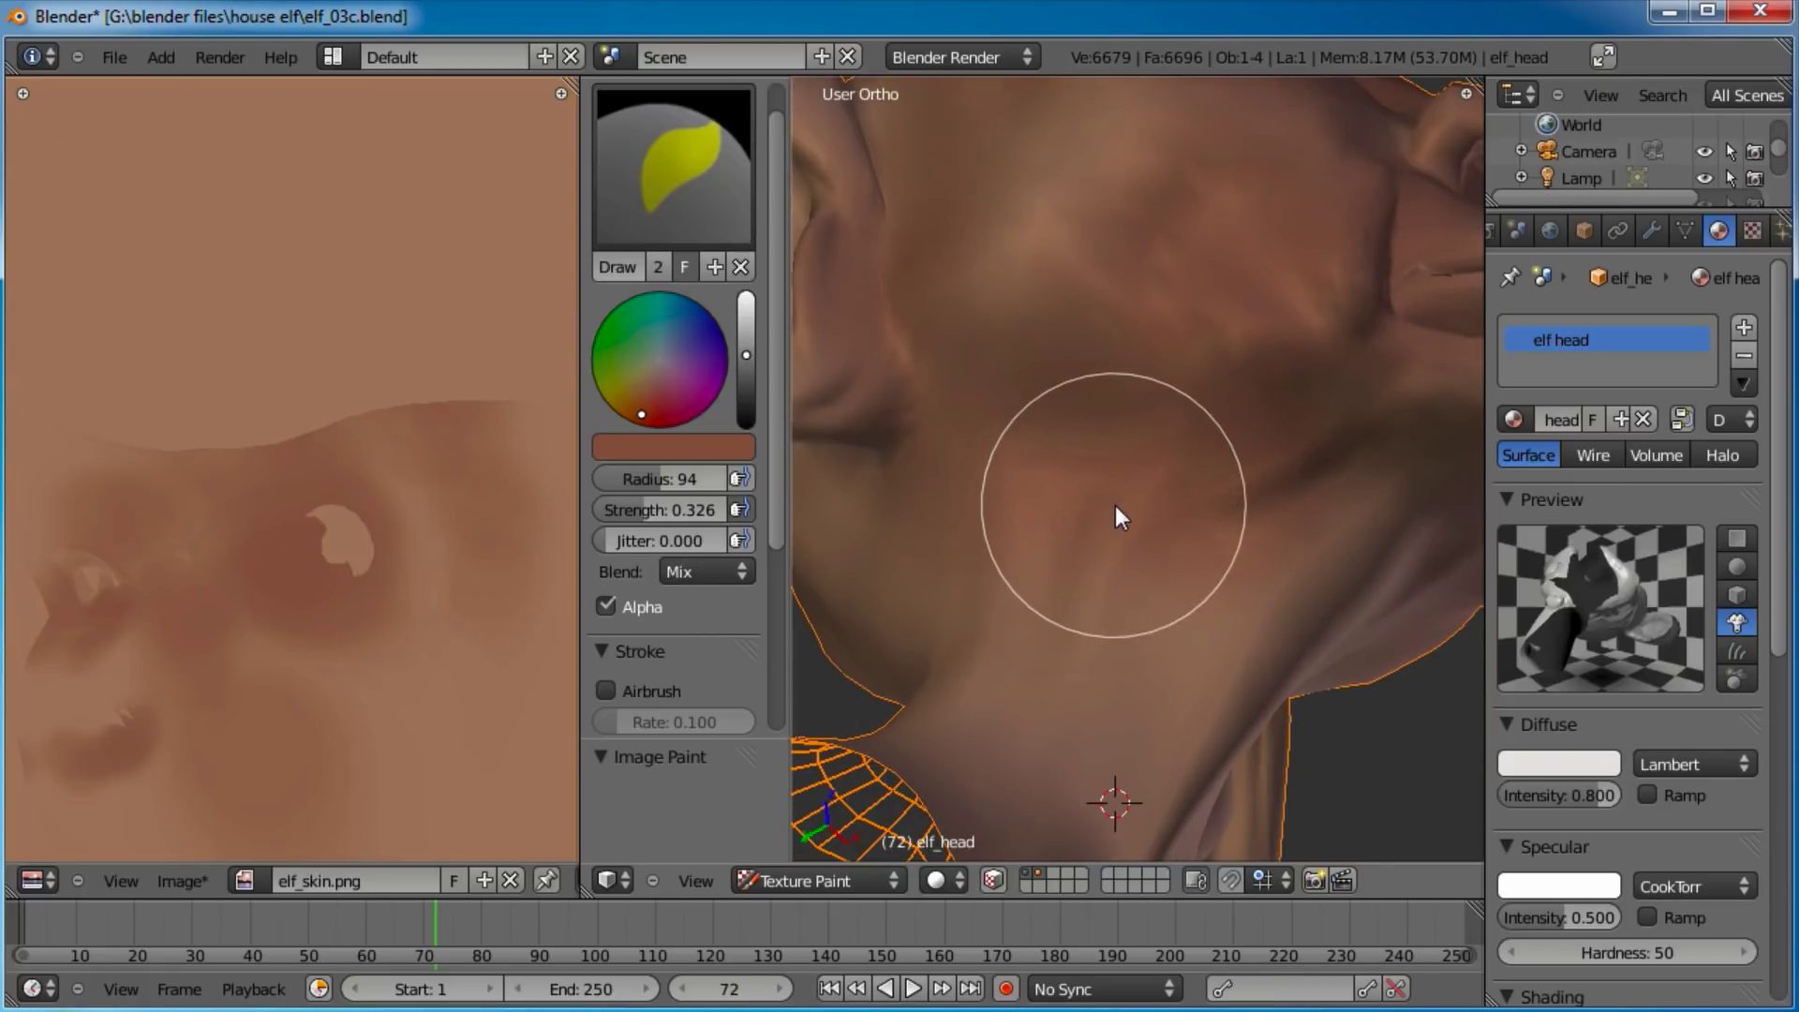
# Centre the texture image on the other painted half of the face and blend reddish brown between the cheek and jawline.
pyautogui.scroll(-2, 318, 594)
pyautogui.scroll(-2, 228, 474)
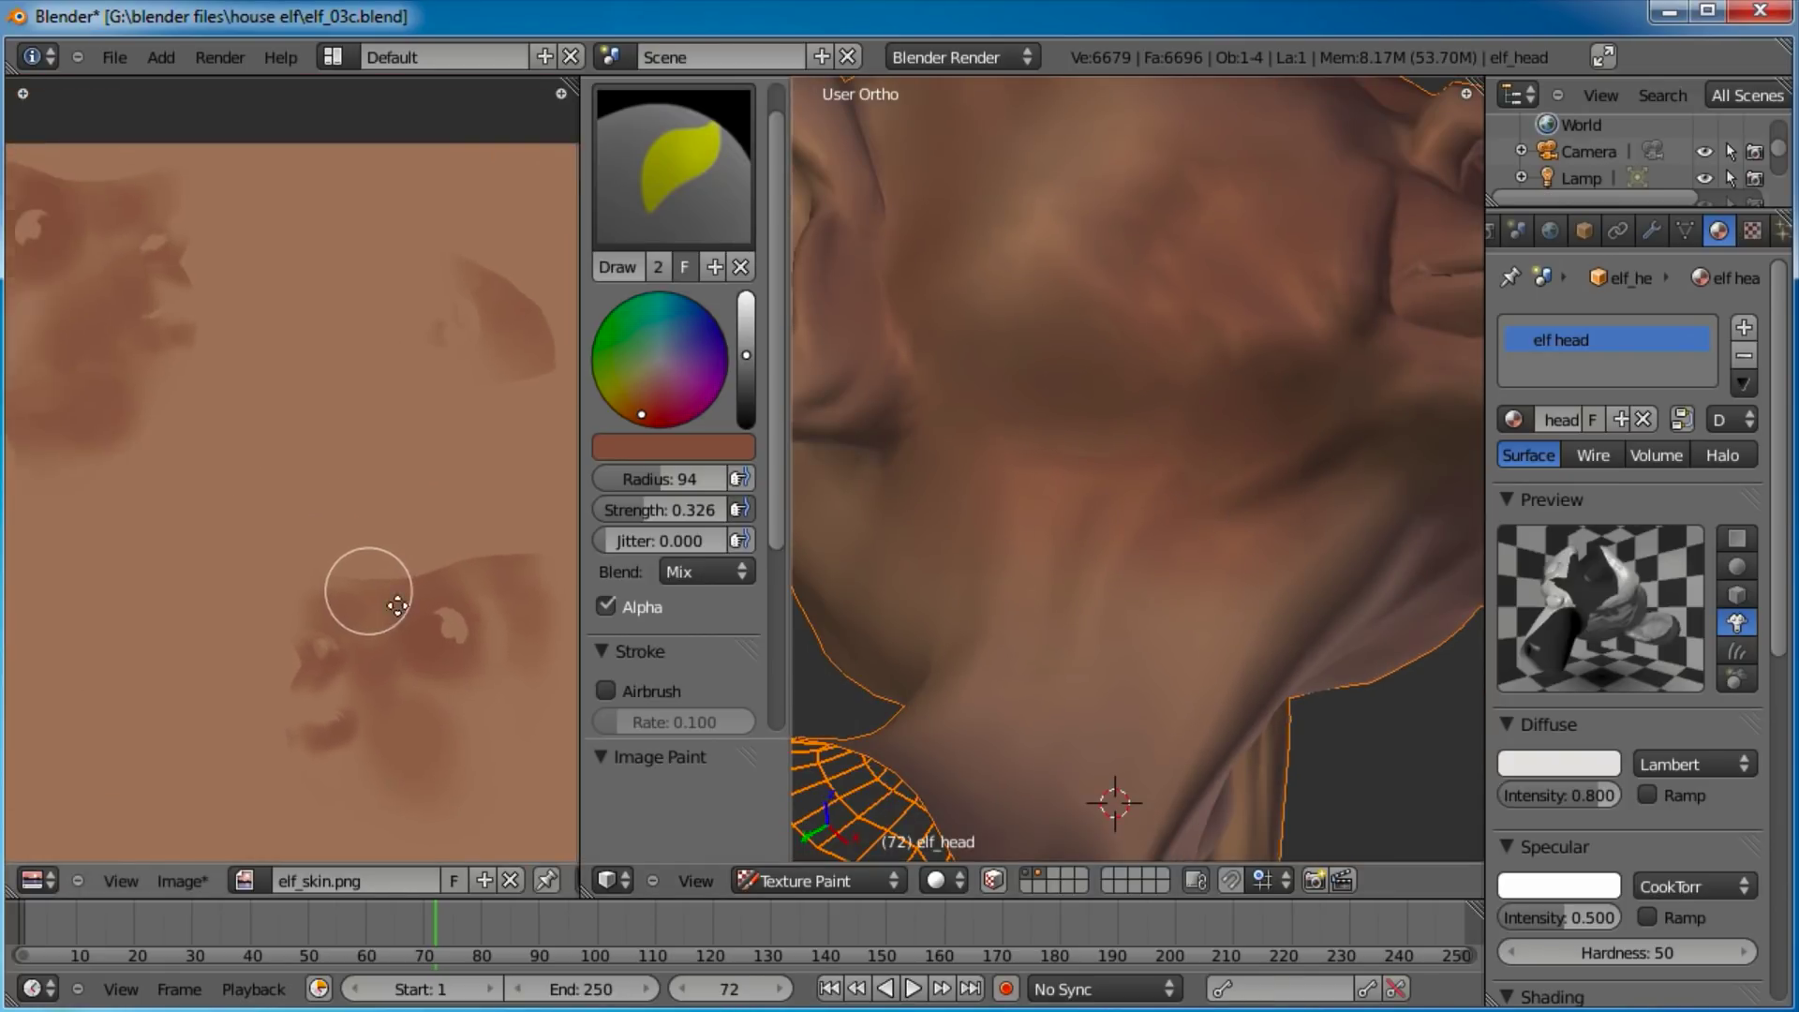
pyautogui.moveTo(237, 559); pyautogui.dragTo(329, 585, button='middle')
pyautogui.scroll(1, 330, 583)
pyautogui.scroll(1, 233, 374)
pyautogui.scroll(1, 218, 457)
pyautogui.scroll(2, 1246, 437)
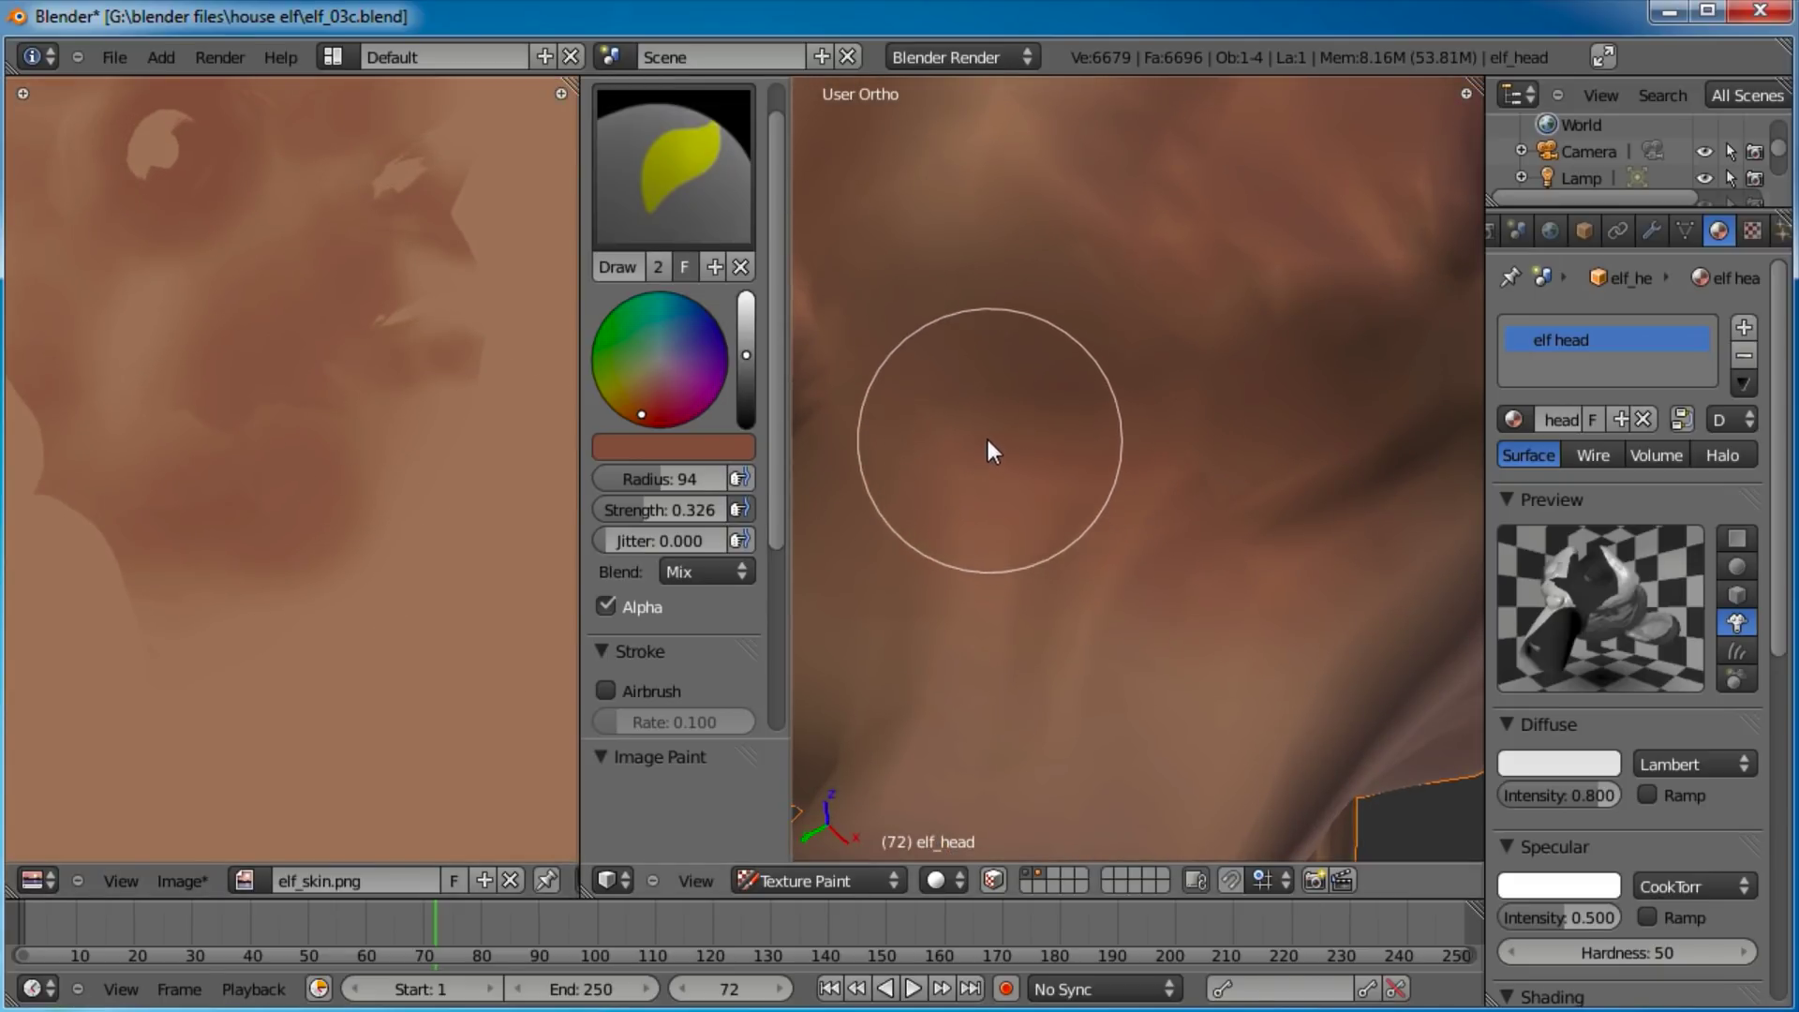
pyautogui.scroll(-2, 1235, 508)
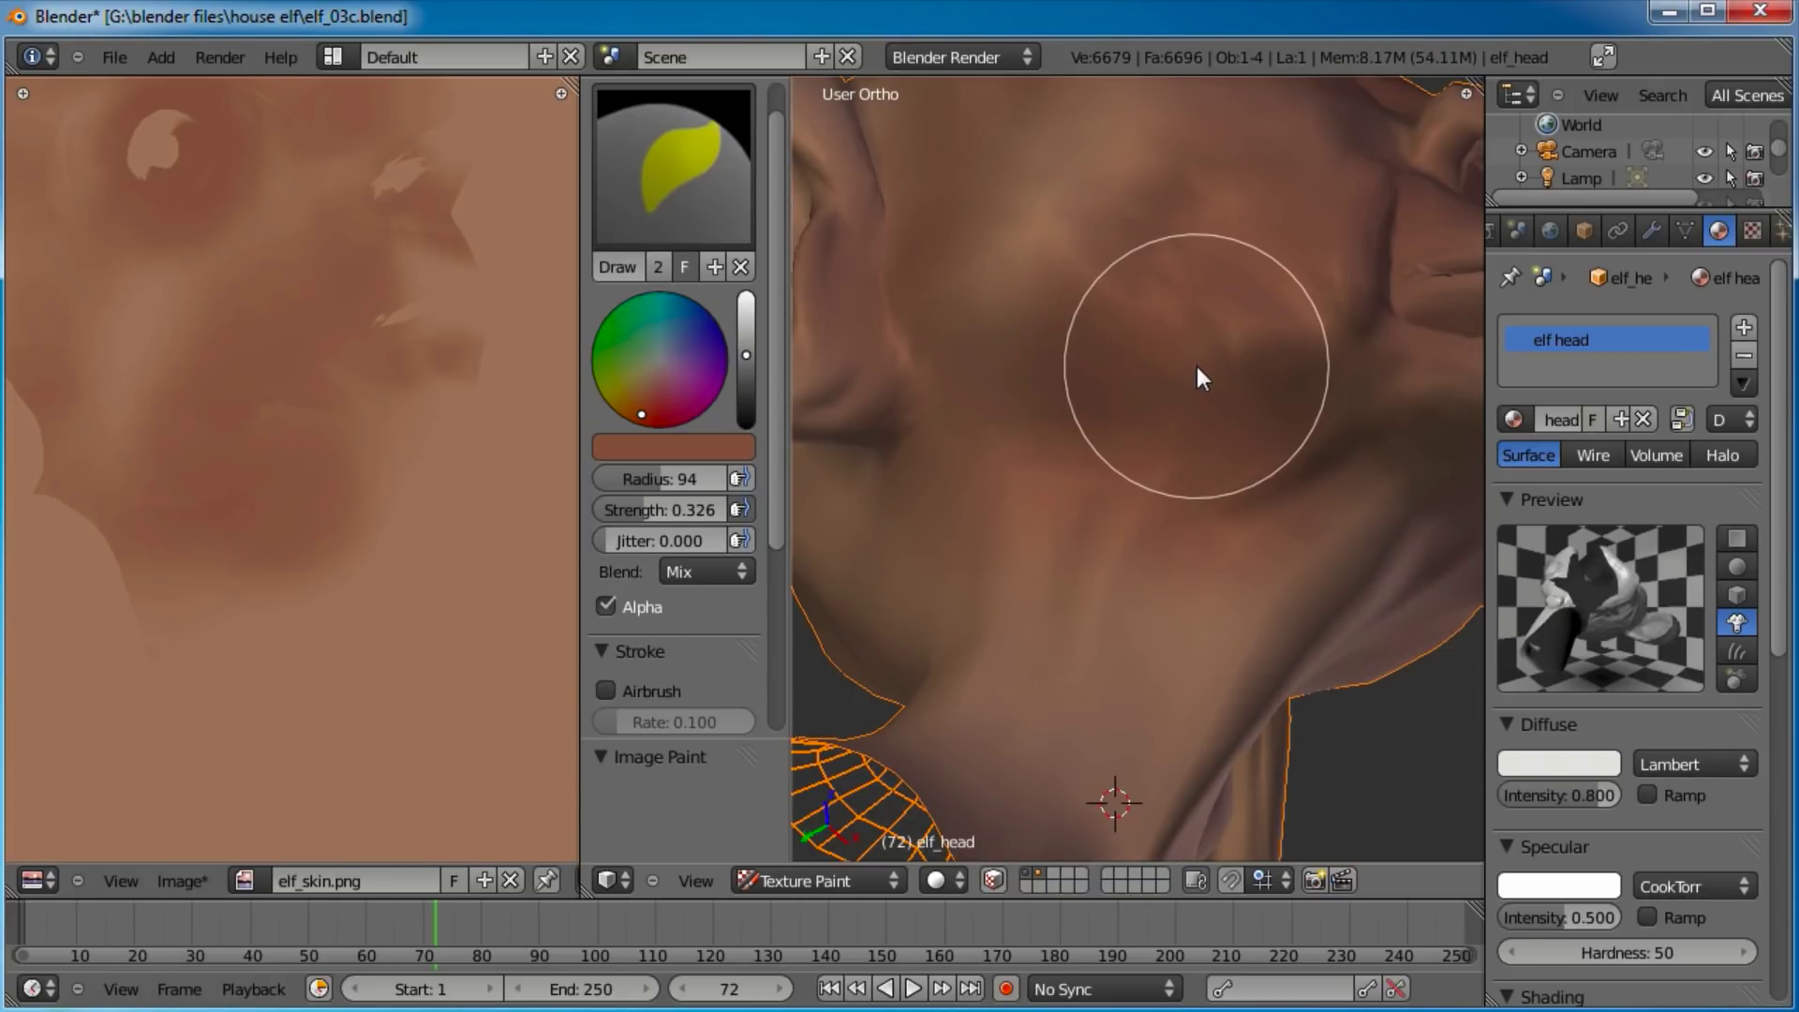
pyautogui.scroll(-1, 1226, 534)
pyautogui.scroll(-1, 1226, 534)
# Shade the area below the elf's ear and the upper side of the neck reddish brown.
pyautogui.moveTo(1115, 382); pyautogui.dragTo(1194, 525, button='middle')
pyautogui.scroll(3, 1194, 524)
pyautogui.moveTo(935, 367)
pyautogui.mouseDown()
pyautogui.moveTo(1025, 468)
pyautogui.moveTo(984, 357)
pyautogui.mouseUp()
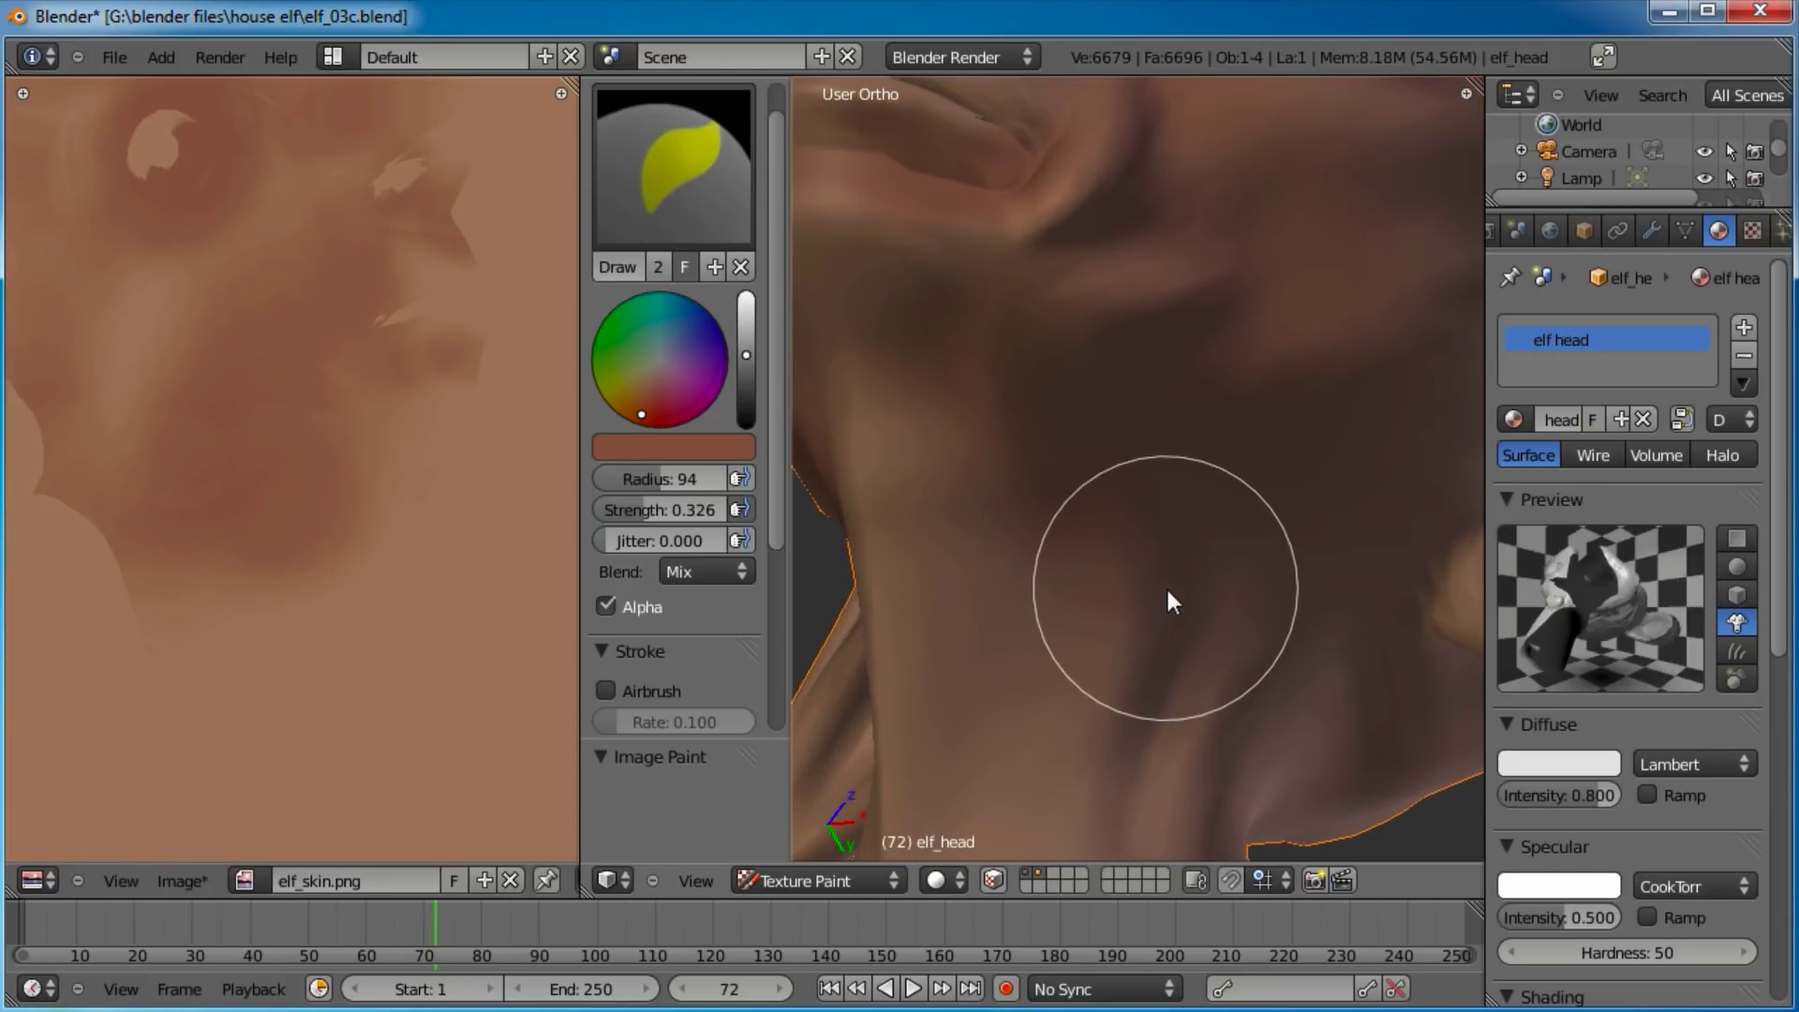
pyautogui.scroll(-3, 1166, 604)
pyautogui.moveTo(1166, 618); pyautogui.dragTo(1039, 534, button='middle')
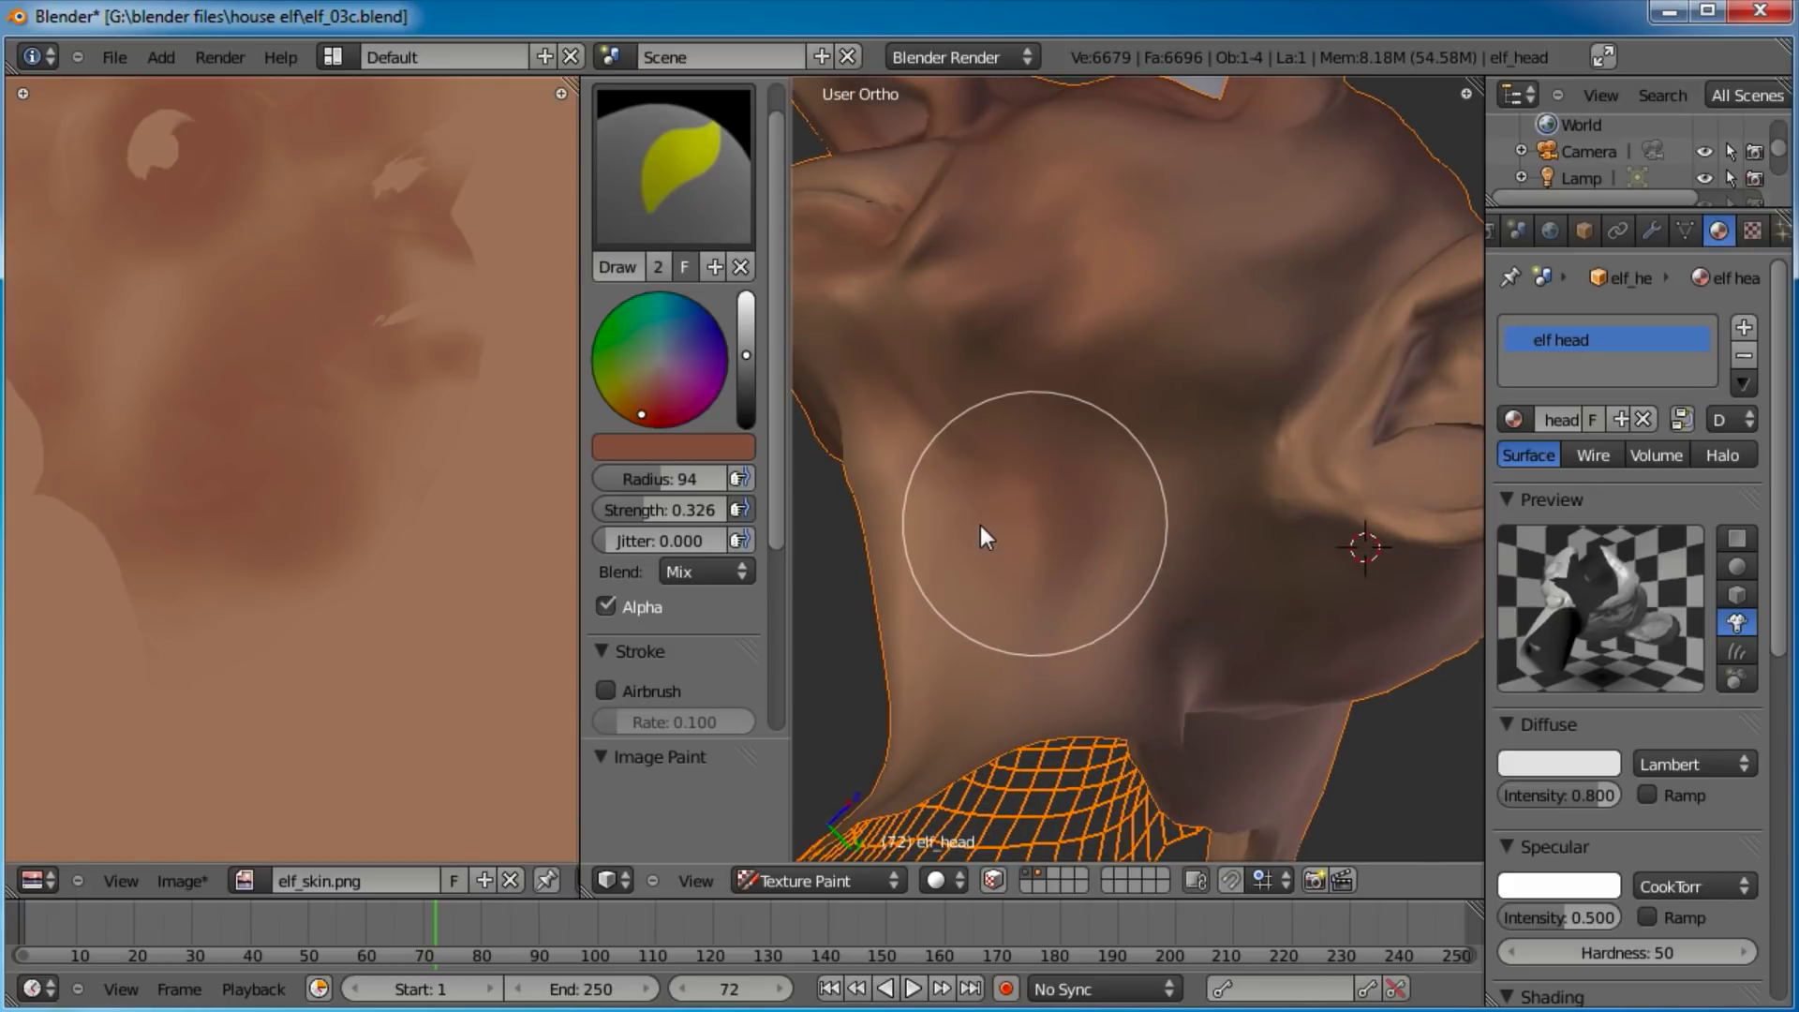
pyautogui.moveTo(981, 525)
pyautogui.mouseDown()
pyautogui.moveTo(936, 425)
pyautogui.moveTo(1066, 461)
pyautogui.moveTo(1112, 438)
pyautogui.moveTo(1173, 487)
pyautogui.moveTo(1083, 583)
pyautogui.mouseUp()
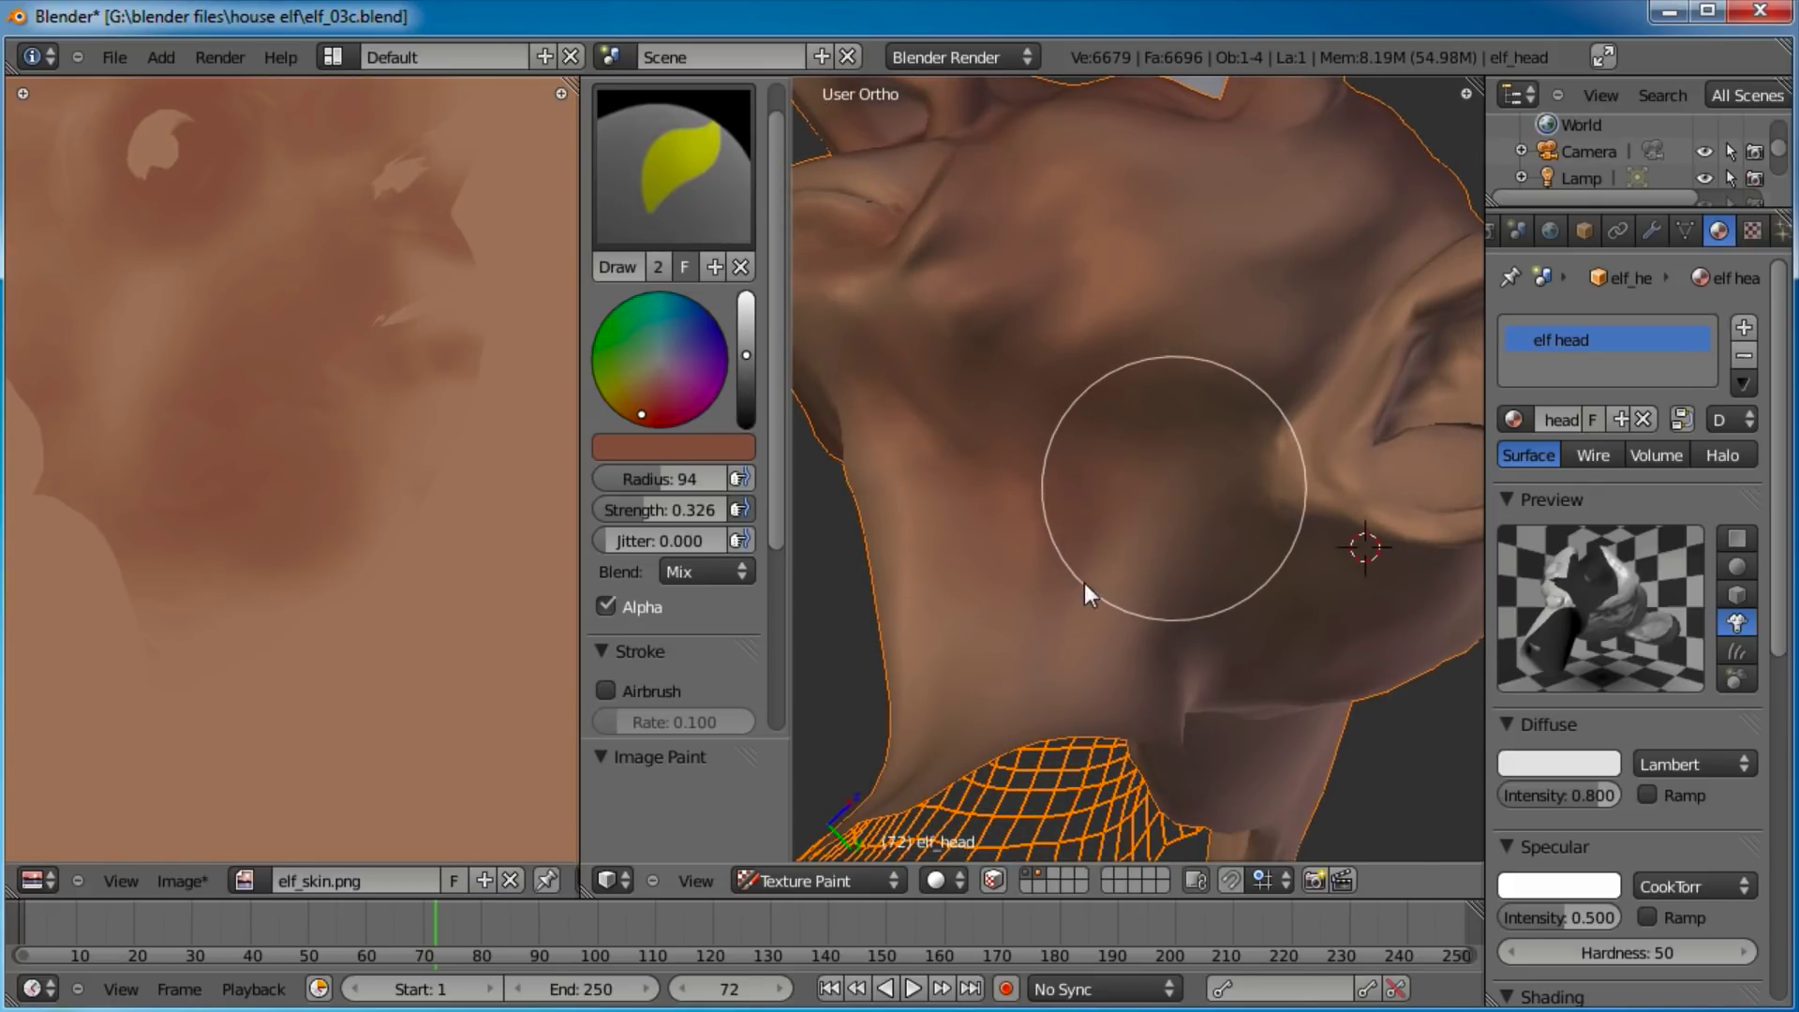
# Paint the front and side of the elf's neck reddish brown, and save the elf_skin.png image.
pyautogui.moveTo(1083, 592)
pyautogui.mouseDown(button='middle')
pyautogui.moveTo(1108, 450)
pyautogui.moveTo(1128, 547)
pyautogui.moveTo(1258, 650)
pyautogui.moveTo(1273, 550)
pyautogui.moveTo(1160, 567)
pyautogui.mouseUp(button='middle')
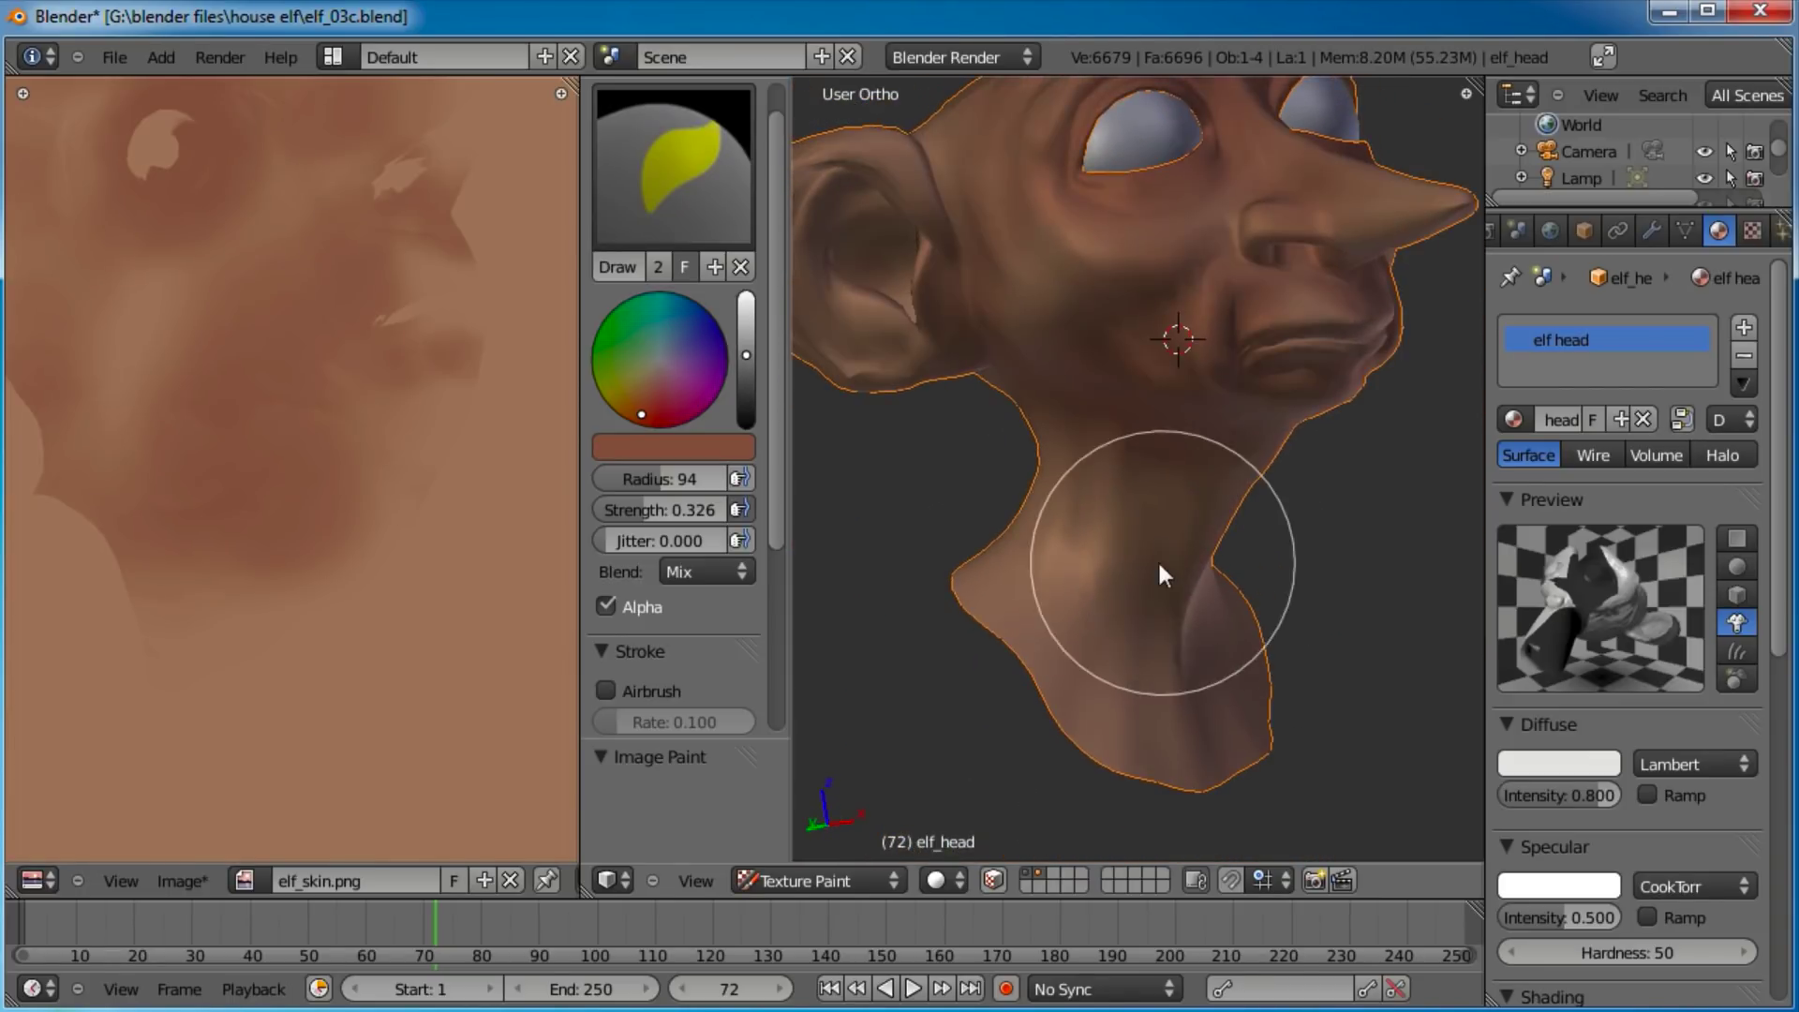
pyautogui.scroll(2, 1138, 561)
pyautogui.moveTo(1145, 524); pyautogui.dragTo(1149, 525)
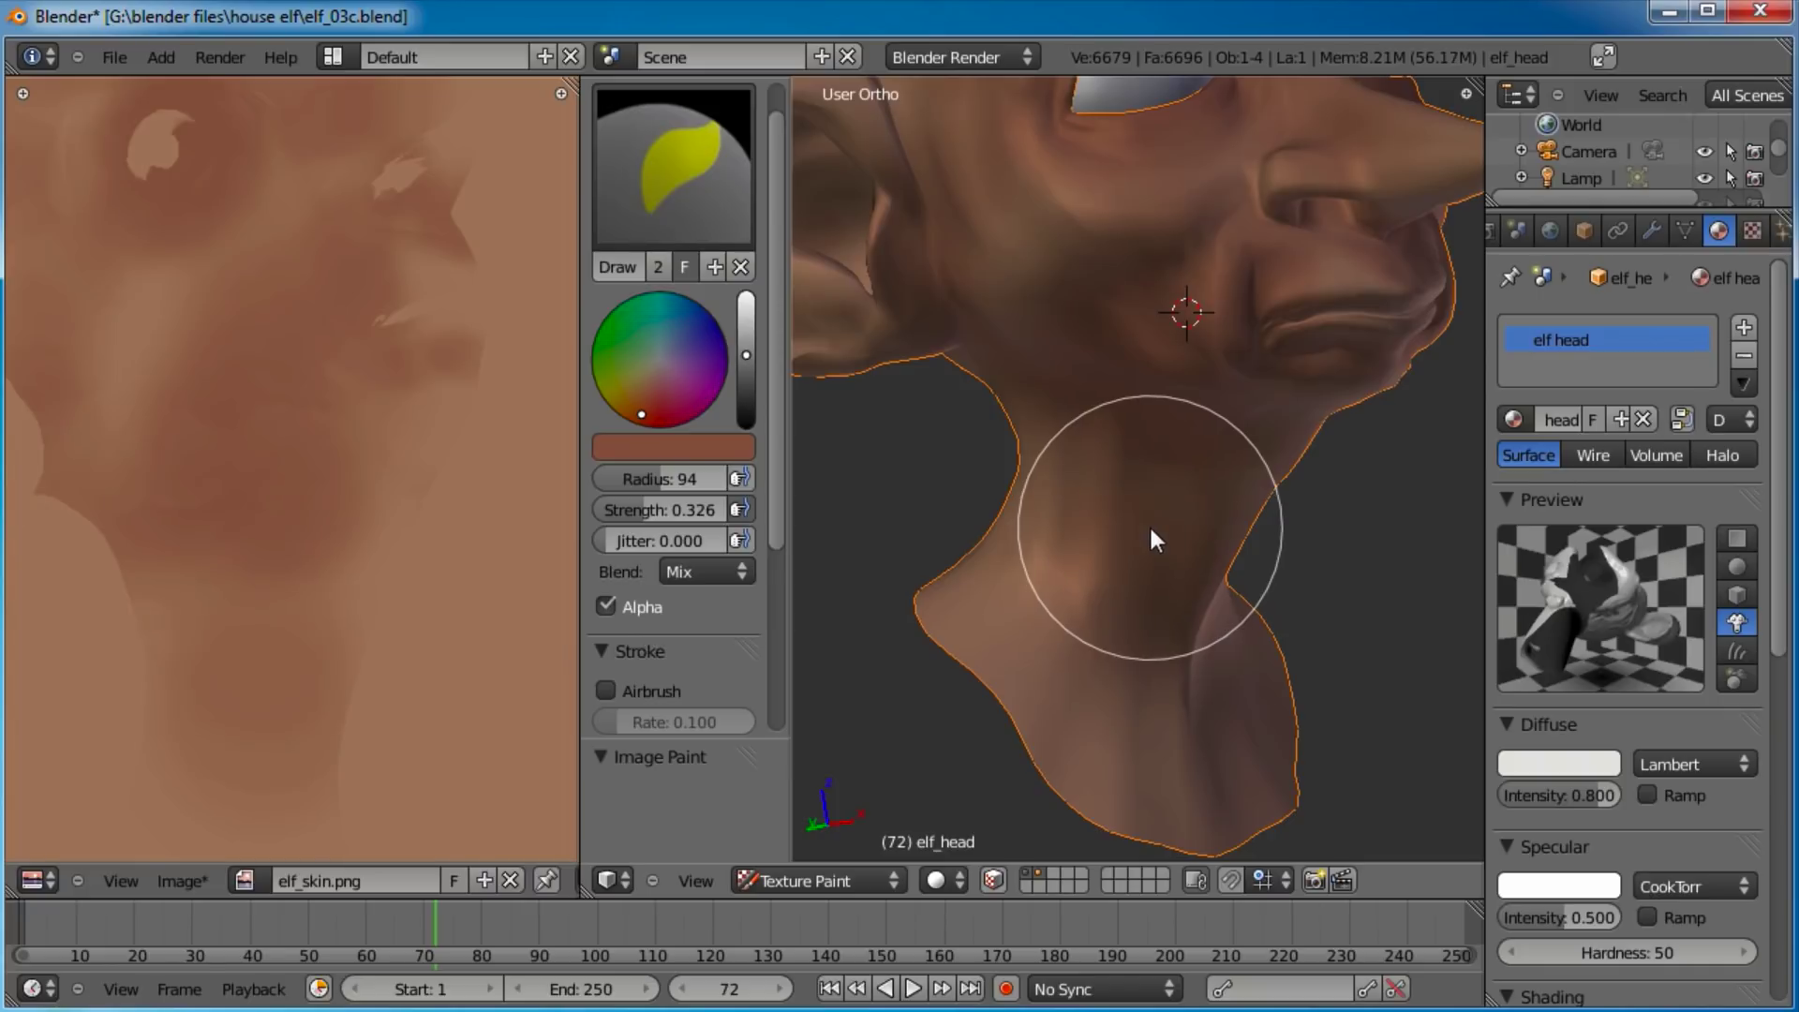
pyautogui.hotkey('alt', 's')
# Paint reddish-brown shading over the base of the elf's neck and the upper chest.
pyautogui.scroll(-3, 1162, 619)
pyautogui.moveTo(1209, 604); pyautogui.dragTo(1143, 532, button='middle')
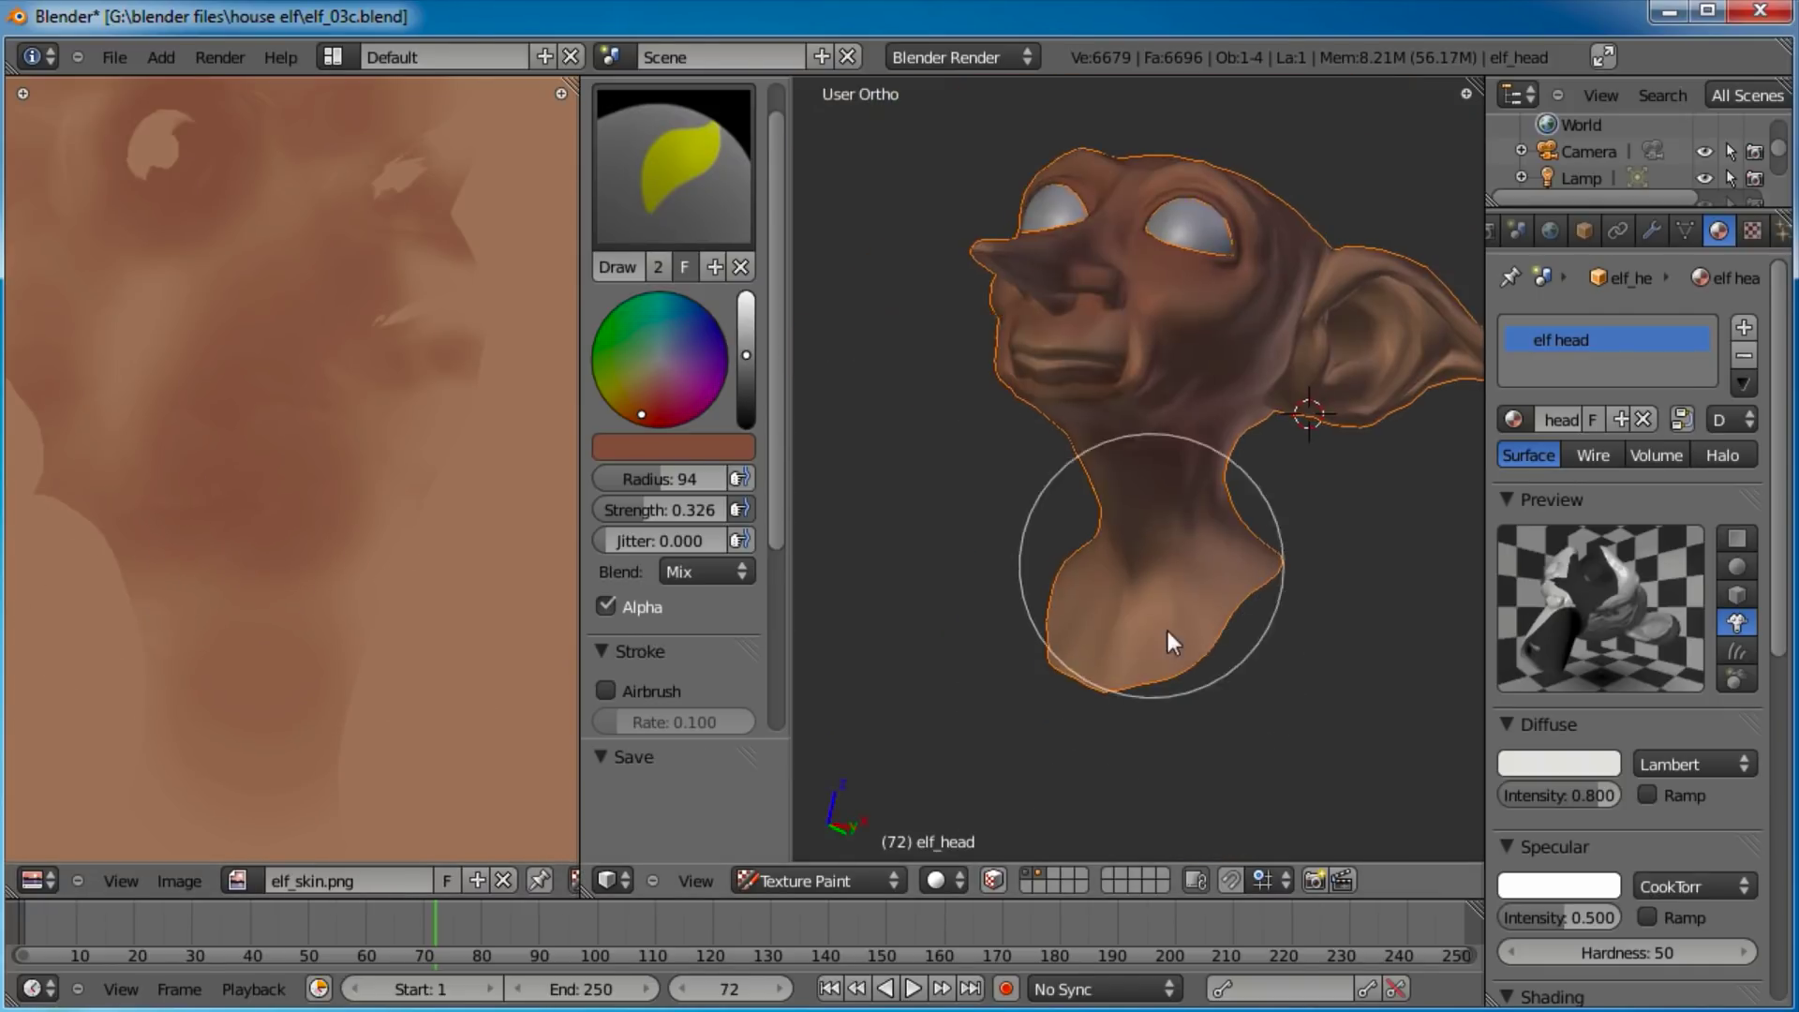
pyautogui.scroll(2, 1169, 656)
pyautogui.moveTo(1195, 763); pyautogui.dragTo(1303, 661)
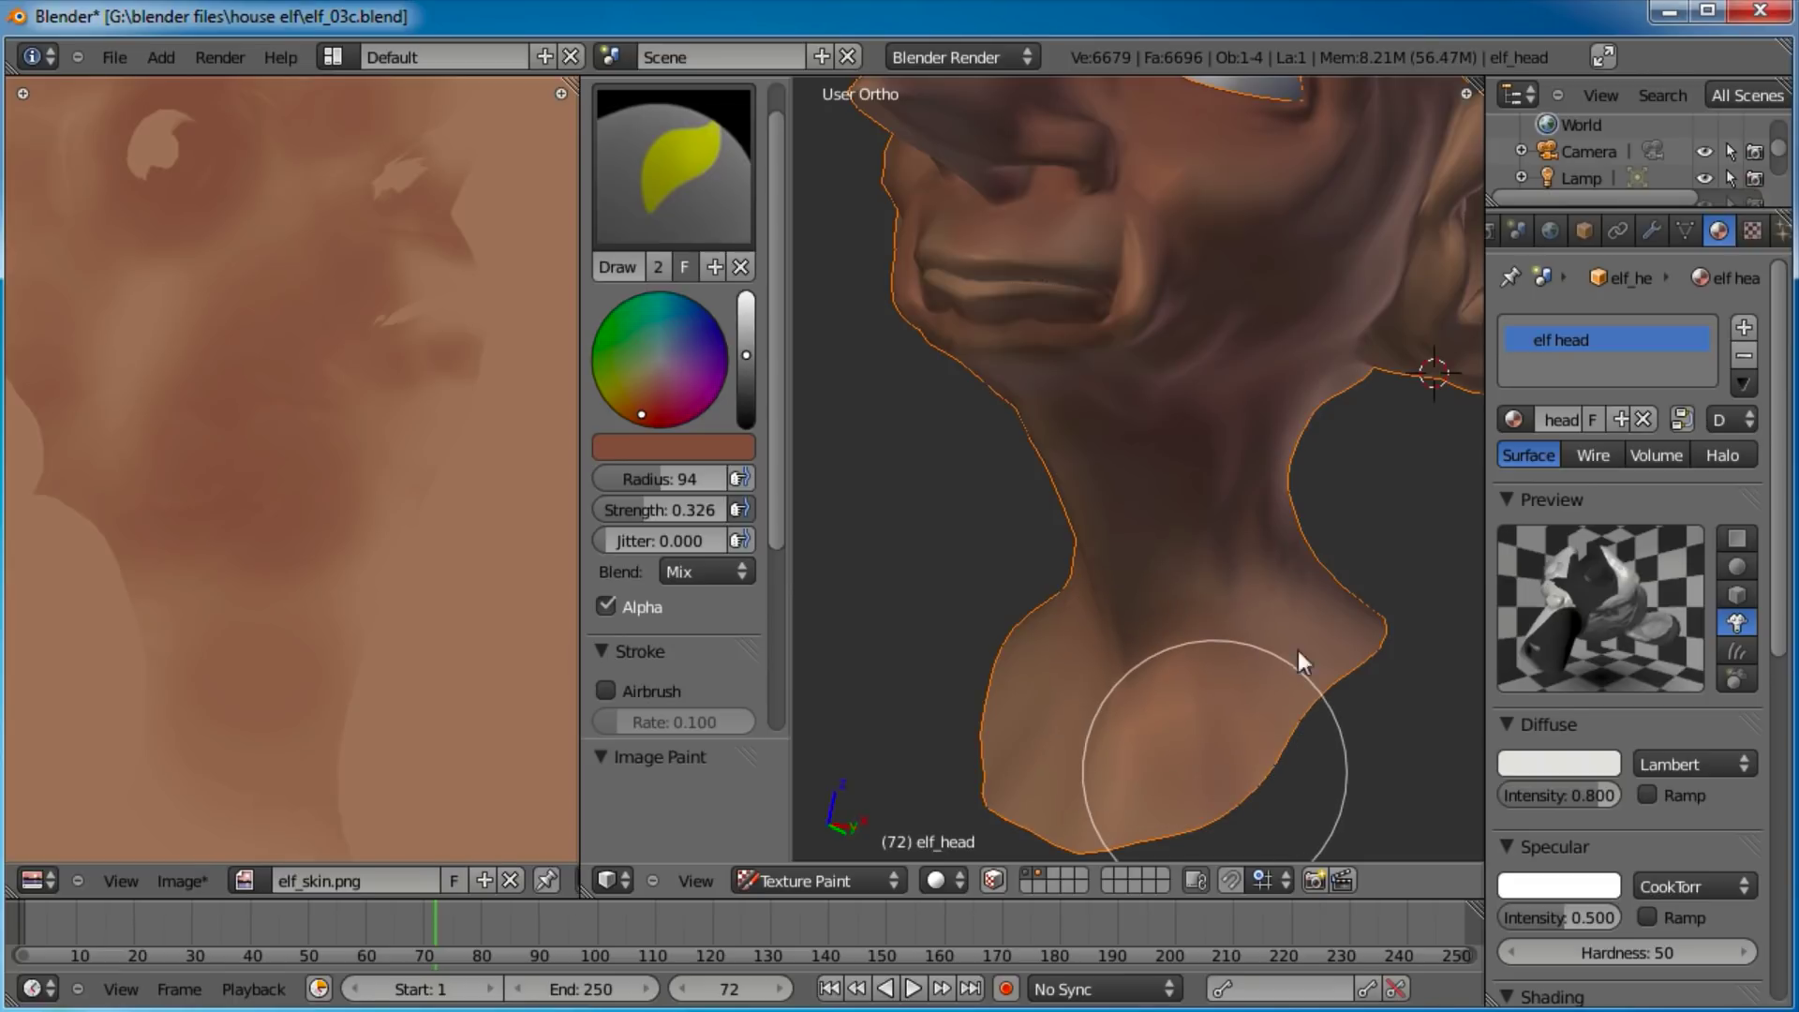
pyautogui.moveTo(1196, 715)
pyautogui.mouseDown(button='middle')
pyautogui.moveTo(1093, 674)
pyautogui.moveTo(1223, 690)
pyautogui.mouseUp(button='middle')
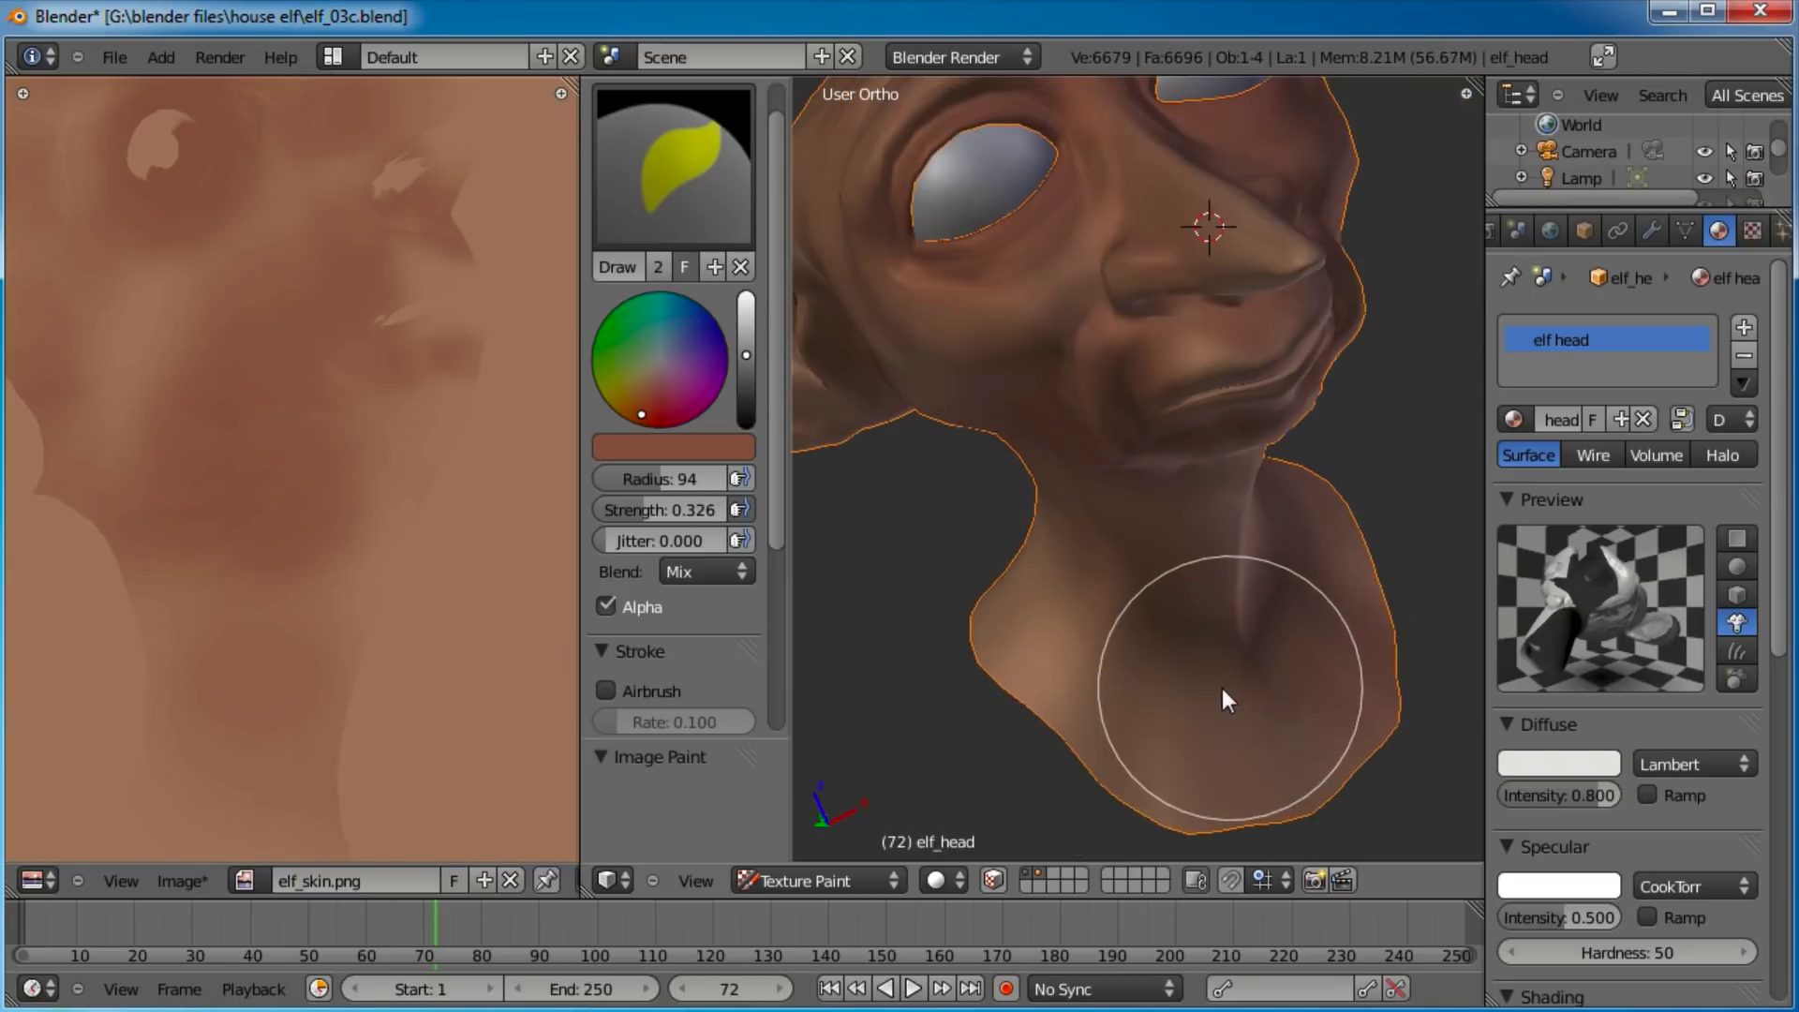
pyautogui.moveTo(1121, 672)
pyautogui.mouseDown()
pyautogui.moveTo(1172, 739)
pyautogui.moveTo(1287, 729)
pyautogui.mouseUp()
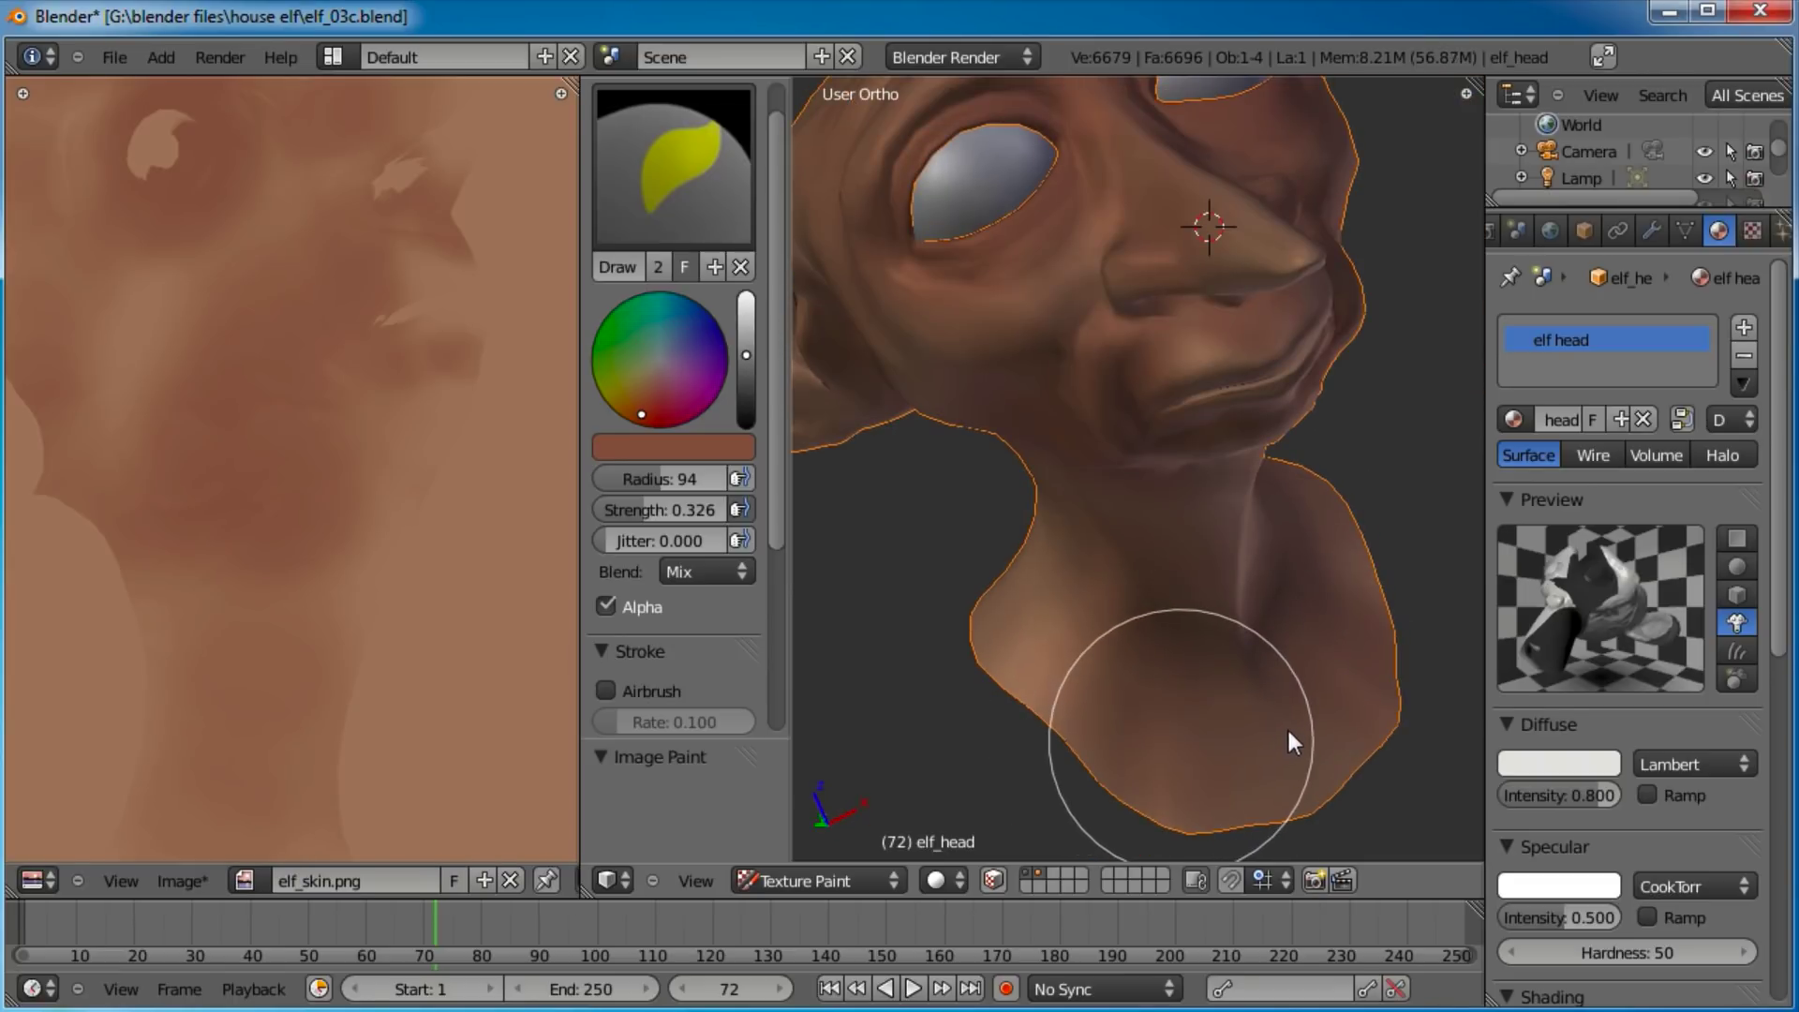
# Paint the back of the elf's neck reddish brown down to the open mesh edge.
pyautogui.moveTo(1246, 727)
pyautogui.mouseDown(button='middle')
pyautogui.moveTo(1032, 622)
pyautogui.moveTo(1132, 610)
pyautogui.mouseUp(button='middle')
pyautogui.moveTo(1077, 716); pyautogui.dragTo(1177, 534, button='middle')
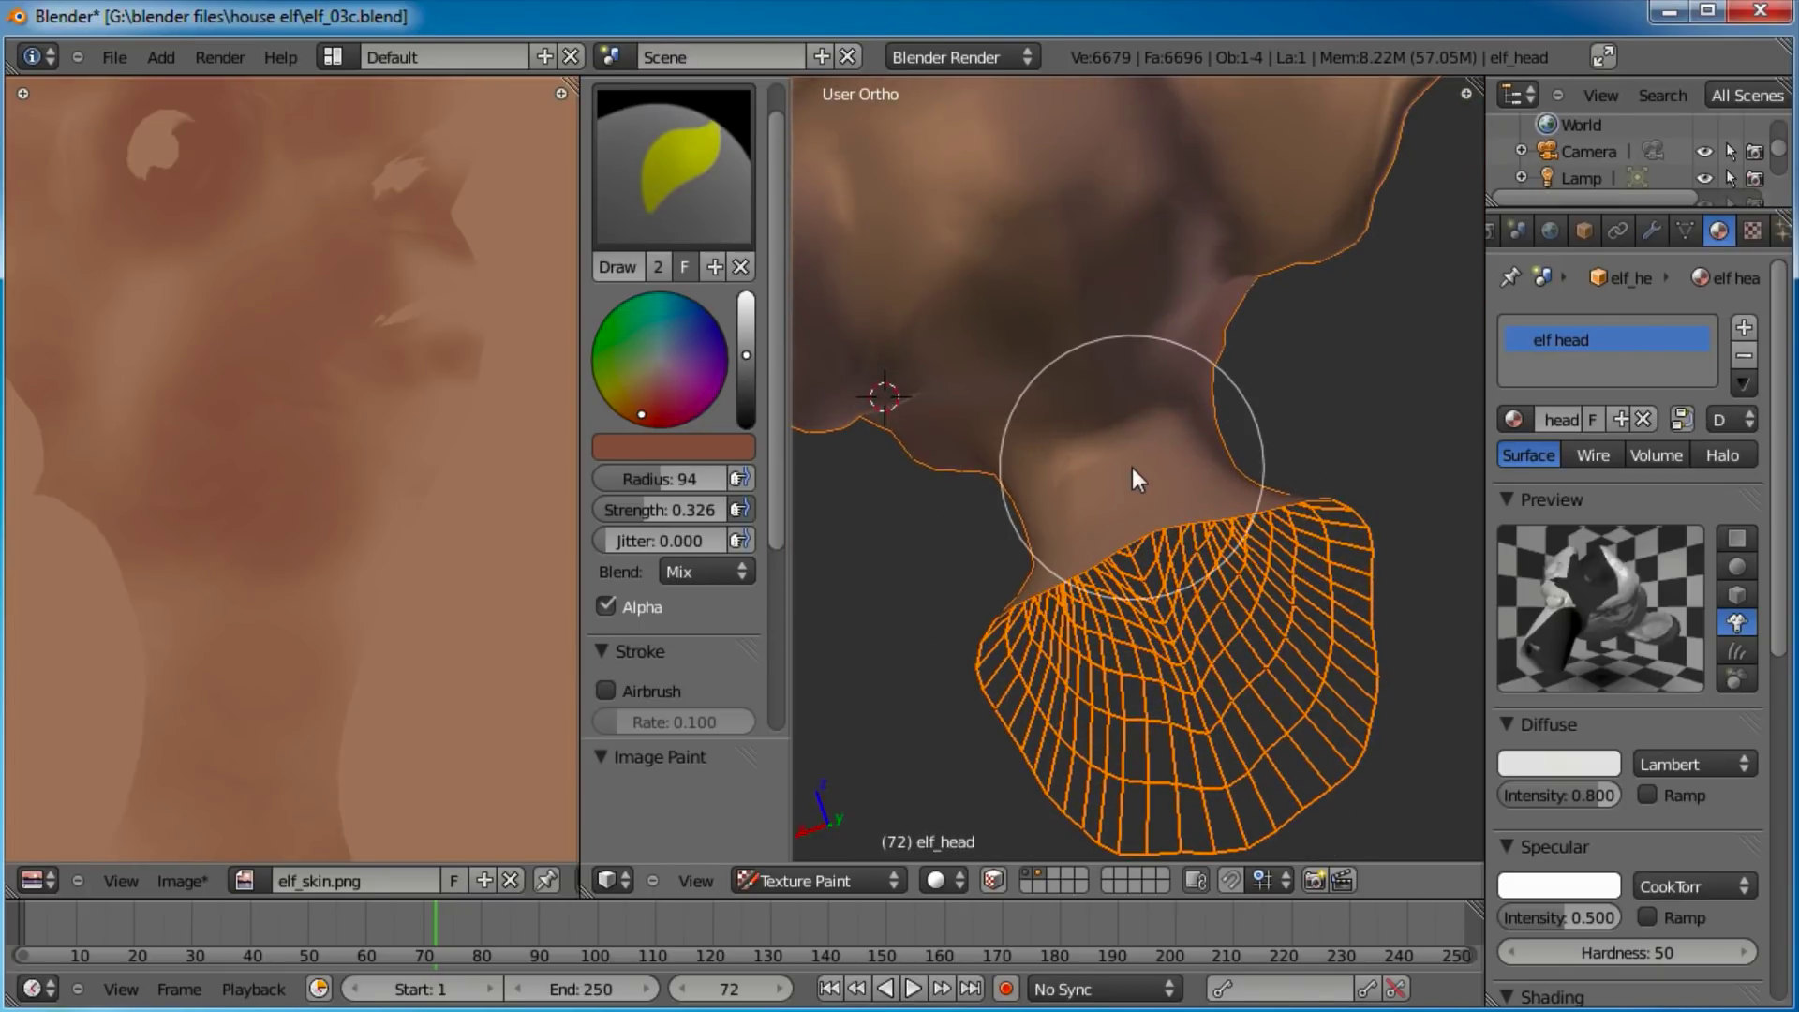
pyautogui.scroll(2, 1133, 469)
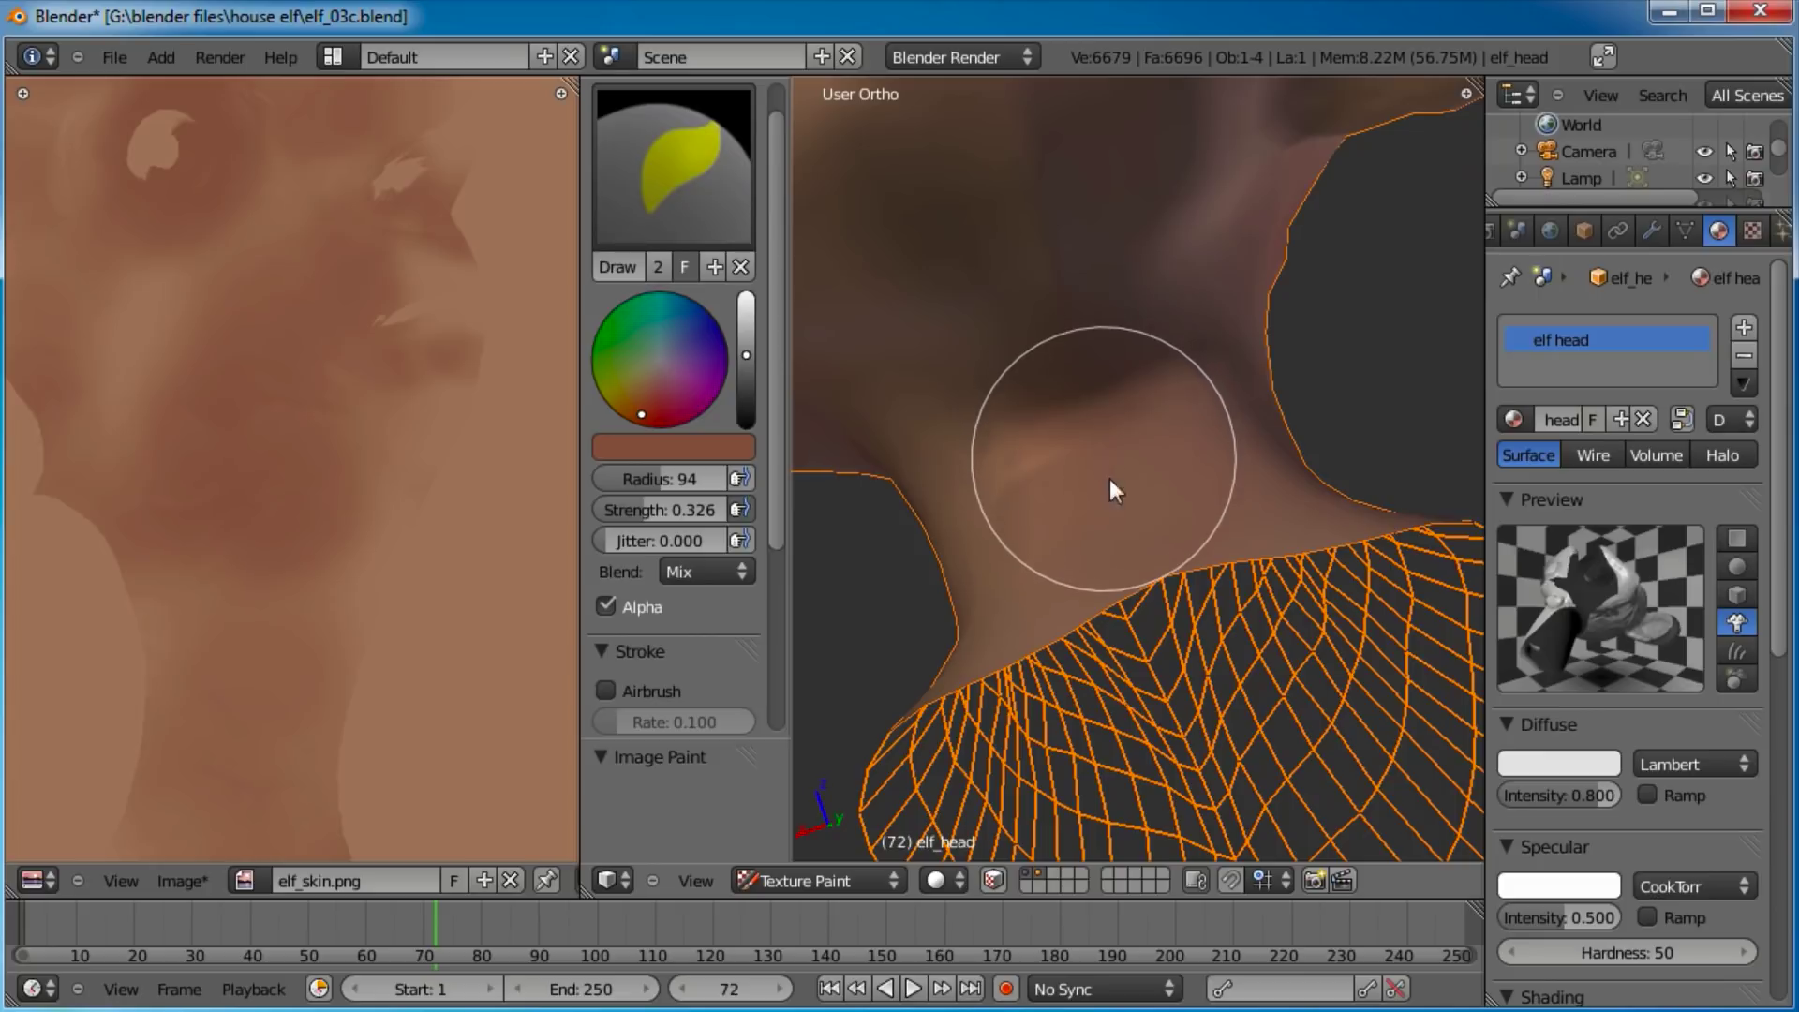
pyautogui.scroll(-2, 1130, 530)
pyautogui.moveTo(1117, 527)
pyautogui.mouseDown(button='middle')
pyautogui.moveTo(1179, 453)
pyautogui.moveTo(1136, 450)
pyautogui.moveTo(1160, 405)
pyautogui.mouseUp(button='middle')
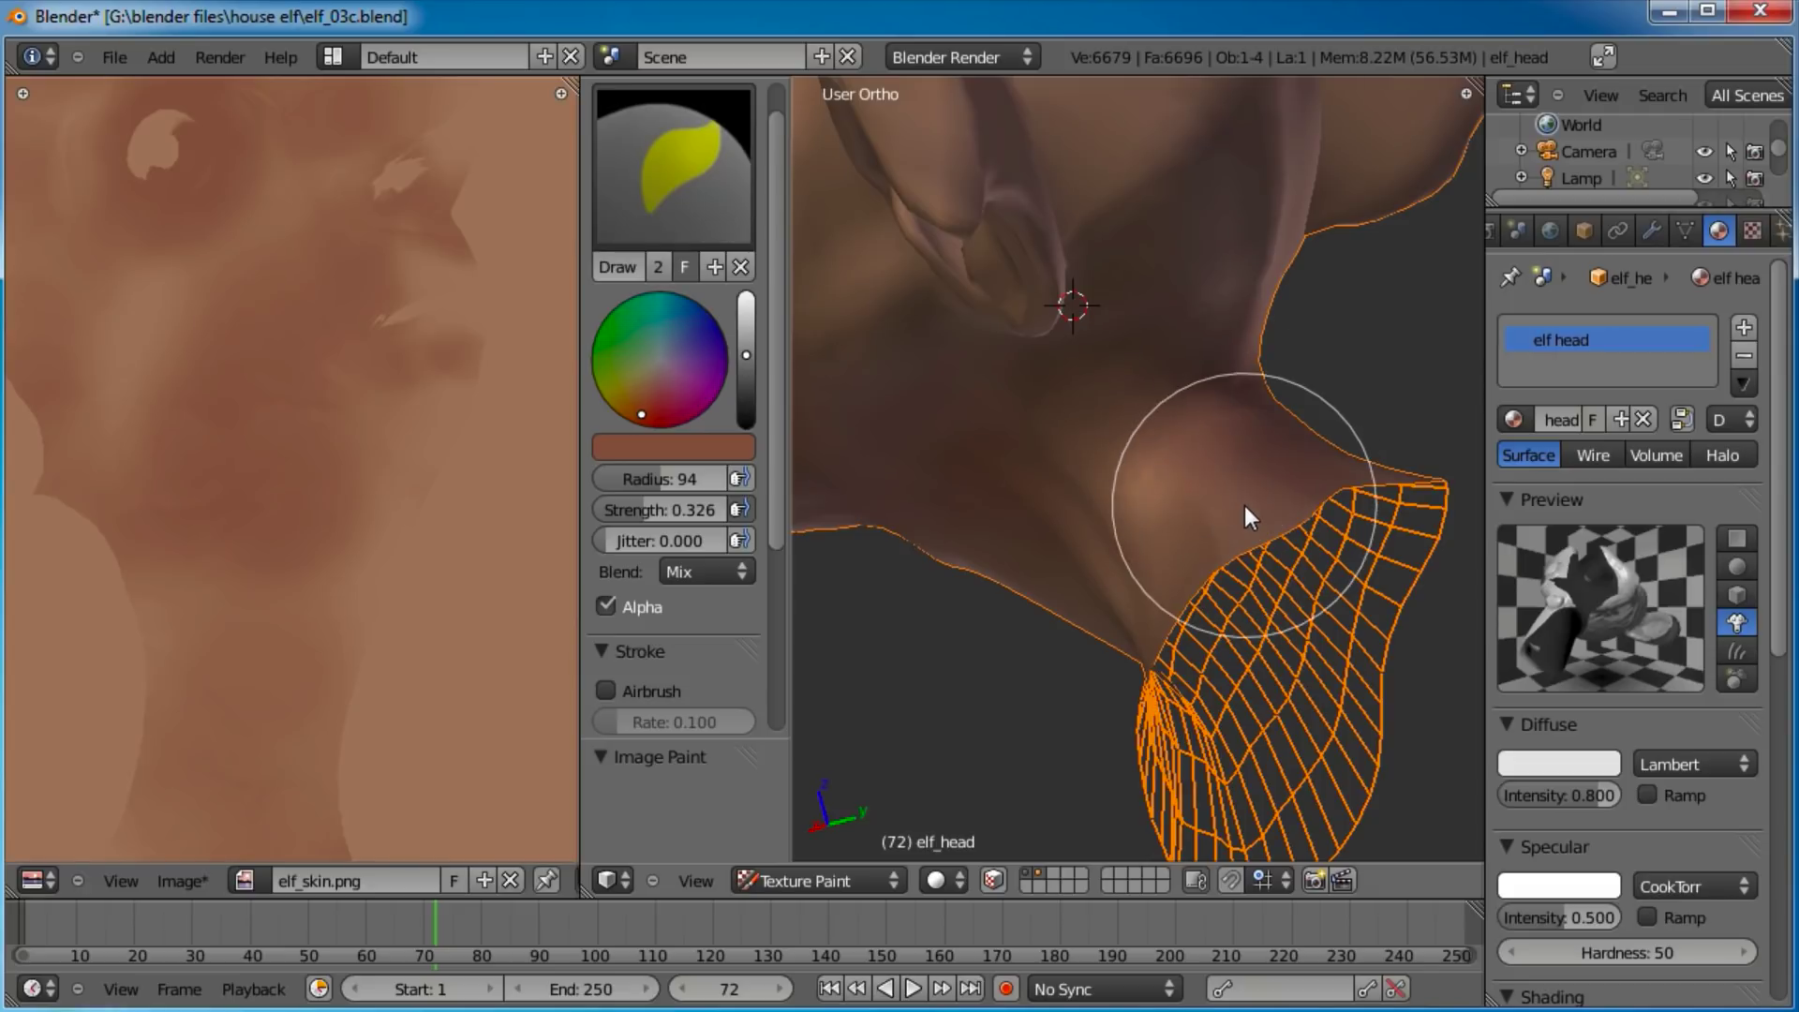
# Shade the side of the elf's head between the eye and the ear reddish brown.
pyautogui.moveTo(1171, 508); pyautogui.dragTo(1261, 431, button='middle')
pyautogui.moveTo(1304, 574)
pyautogui.mouseDown(button='middle')
pyautogui.moveTo(1165, 487)
pyautogui.moveTo(1257, 549)
pyautogui.moveTo(1224, 427)
pyautogui.moveTo(1349, 646)
pyautogui.mouseUp(button='middle')
pyautogui.moveTo(1208, 536)
pyautogui.mouseDown(button='middle')
pyautogui.moveTo(1213, 450)
pyautogui.moveTo(1180, 490)
pyautogui.mouseUp(button='middle')
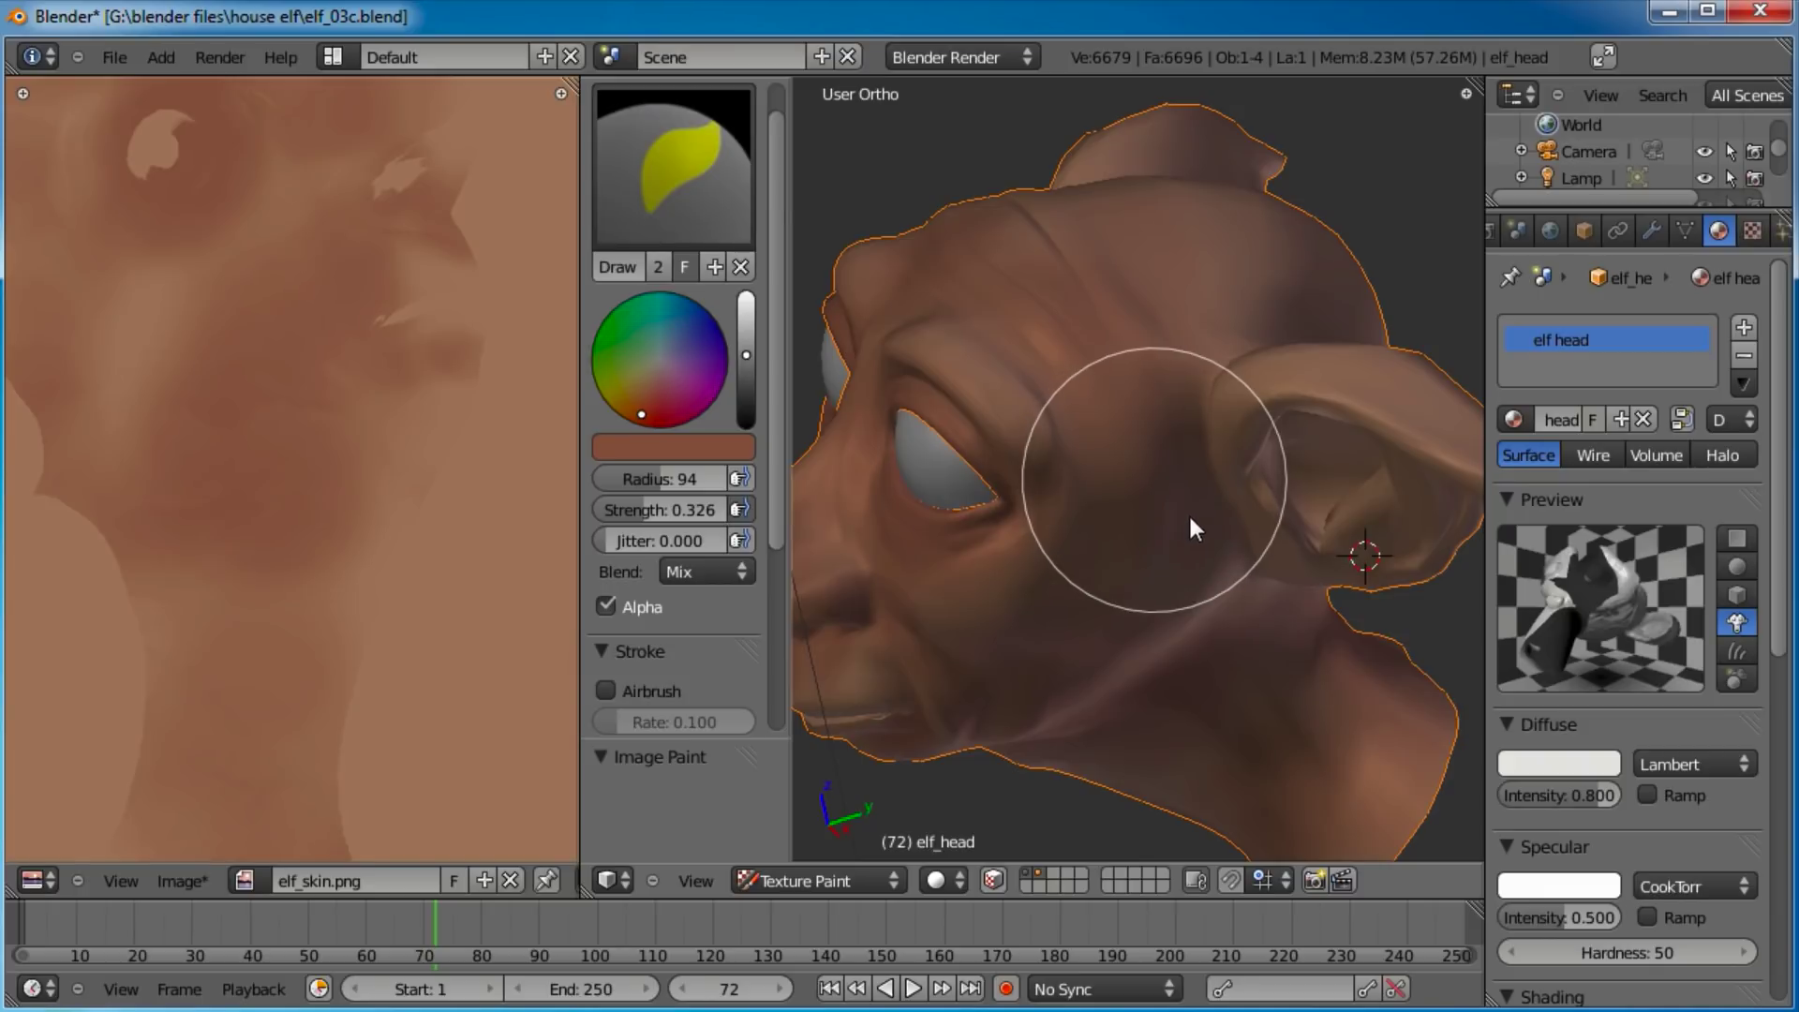
# Paint reddish-brown shading over the back of the elf's head and behind the ears.
pyautogui.moveTo(1293, 602)
pyautogui.mouseDown(button='middle')
pyautogui.moveTo(1241, 633)
pyautogui.moveTo(1116, 631)
pyautogui.moveTo(1065, 469)
pyautogui.mouseUp(button='middle')
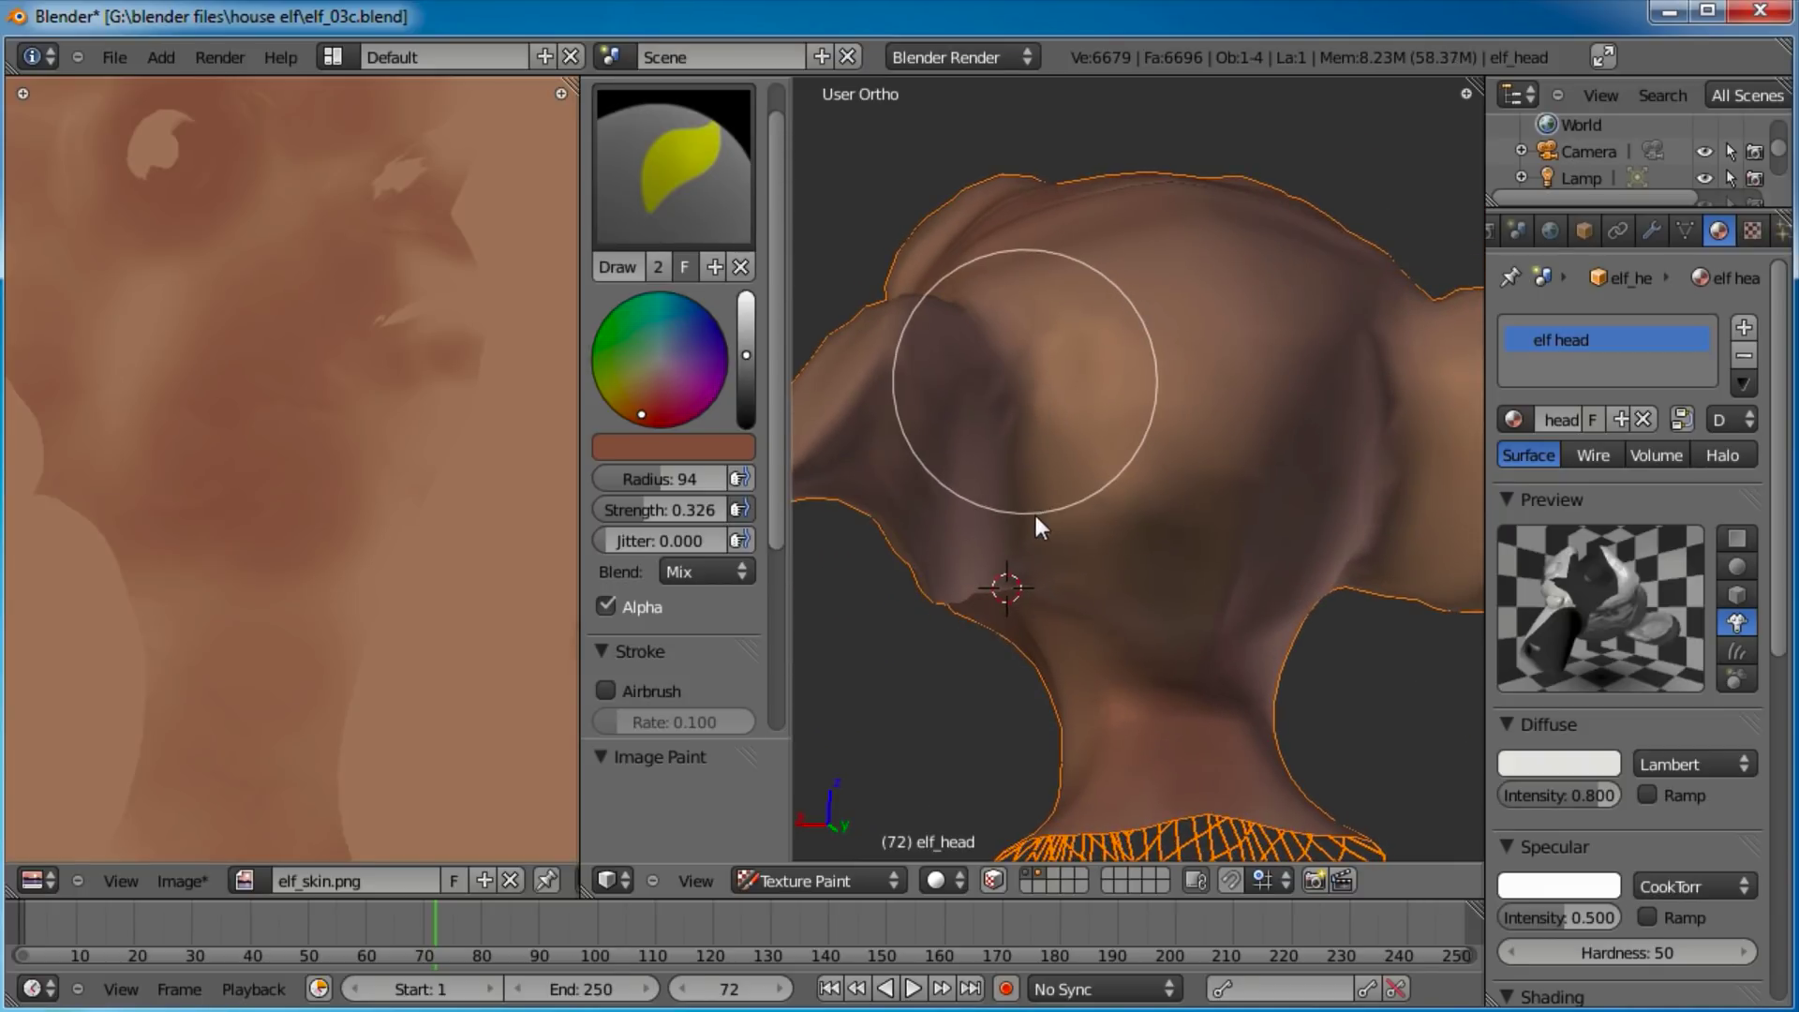
pyautogui.moveTo(1075, 428); pyautogui.dragTo(1059, 433, button='middle')
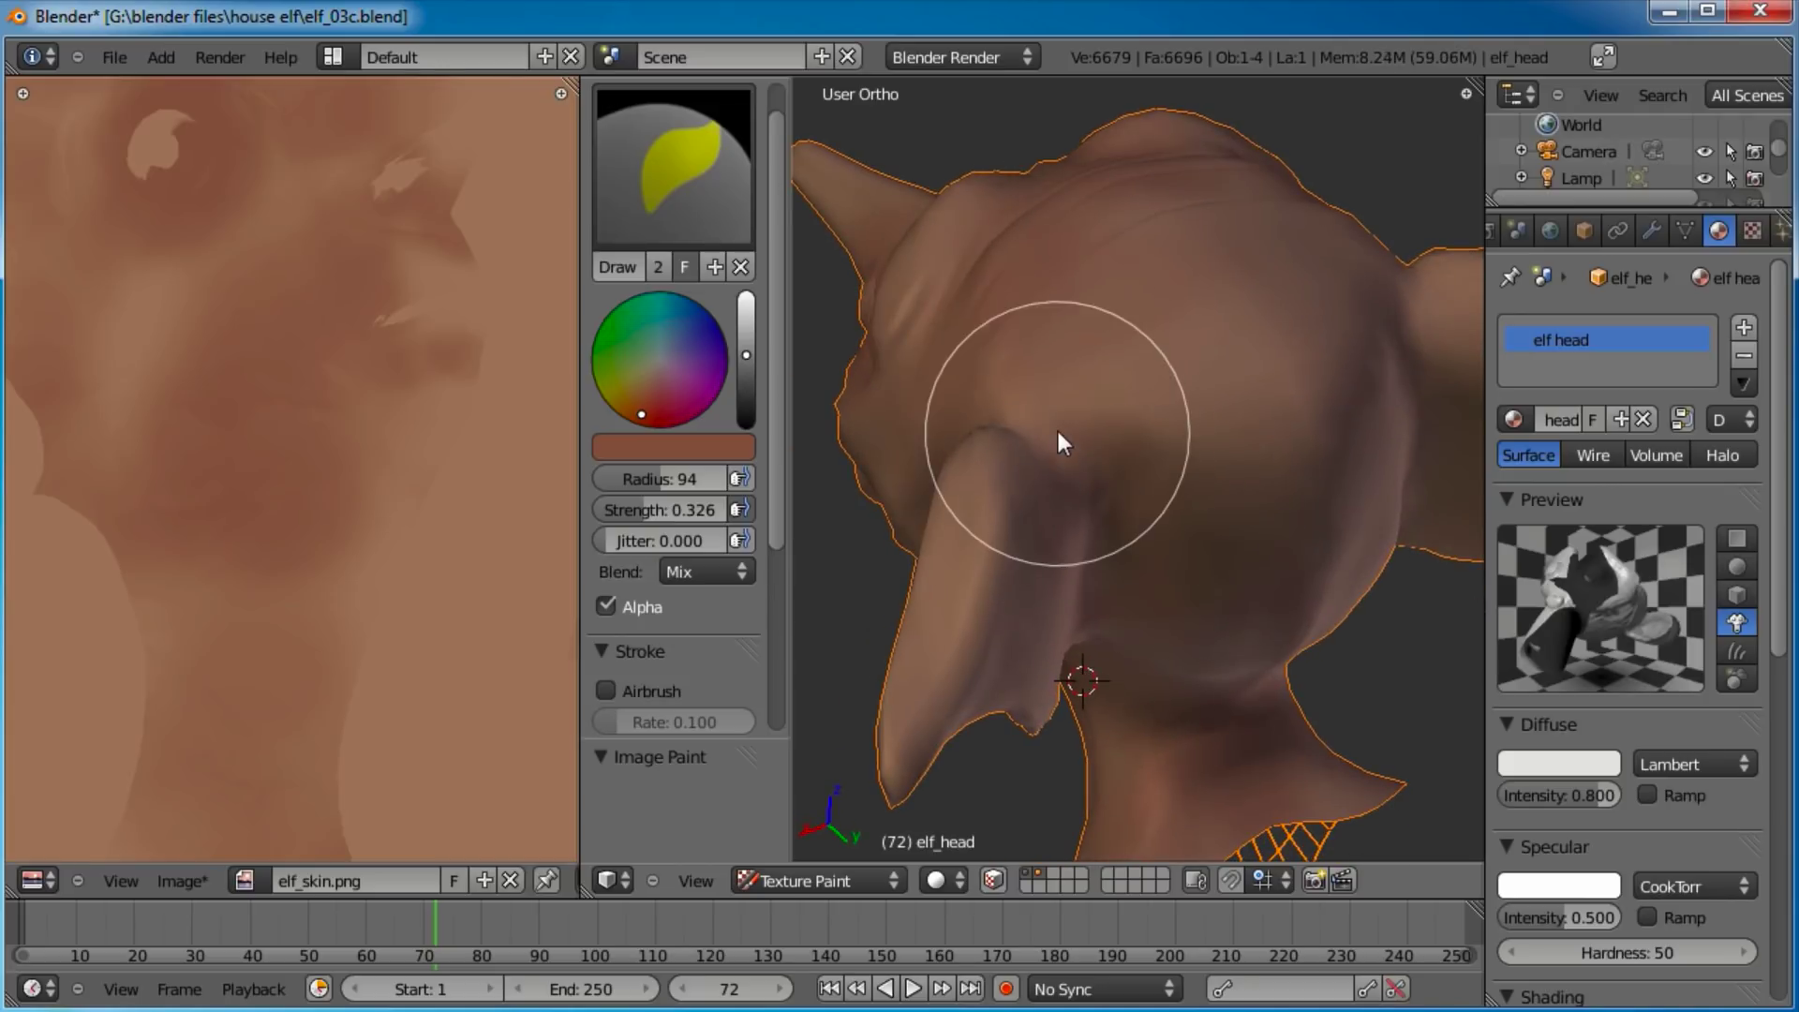
pyautogui.moveTo(1197, 450)
pyautogui.mouseDown(button='middle')
pyautogui.moveTo(1144, 449)
pyautogui.moveTo(1273, 489)
pyautogui.moveTo(1254, 493)
pyautogui.moveTo(1130, 330)
pyautogui.mouseUp(button='middle')
pyautogui.moveTo(1151, 482)
pyautogui.mouseDown(button='middle')
pyautogui.moveTo(1144, 384)
pyautogui.moveTo(1177, 469)
pyautogui.mouseUp(button='middle')
pyautogui.moveTo(1277, 613)
pyautogui.mouseDown(button='middle')
pyautogui.moveTo(1265, 470)
pyautogui.moveTo(1137, 438)
pyautogui.mouseUp(button='middle')
pyautogui.moveTo(1081, 600)
pyautogui.mouseDown(button='middle')
pyautogui.moveTo(1160, 514)
pyautogui.moveTo(1190, 519)
pyautogui.mouseUp(button='middle')
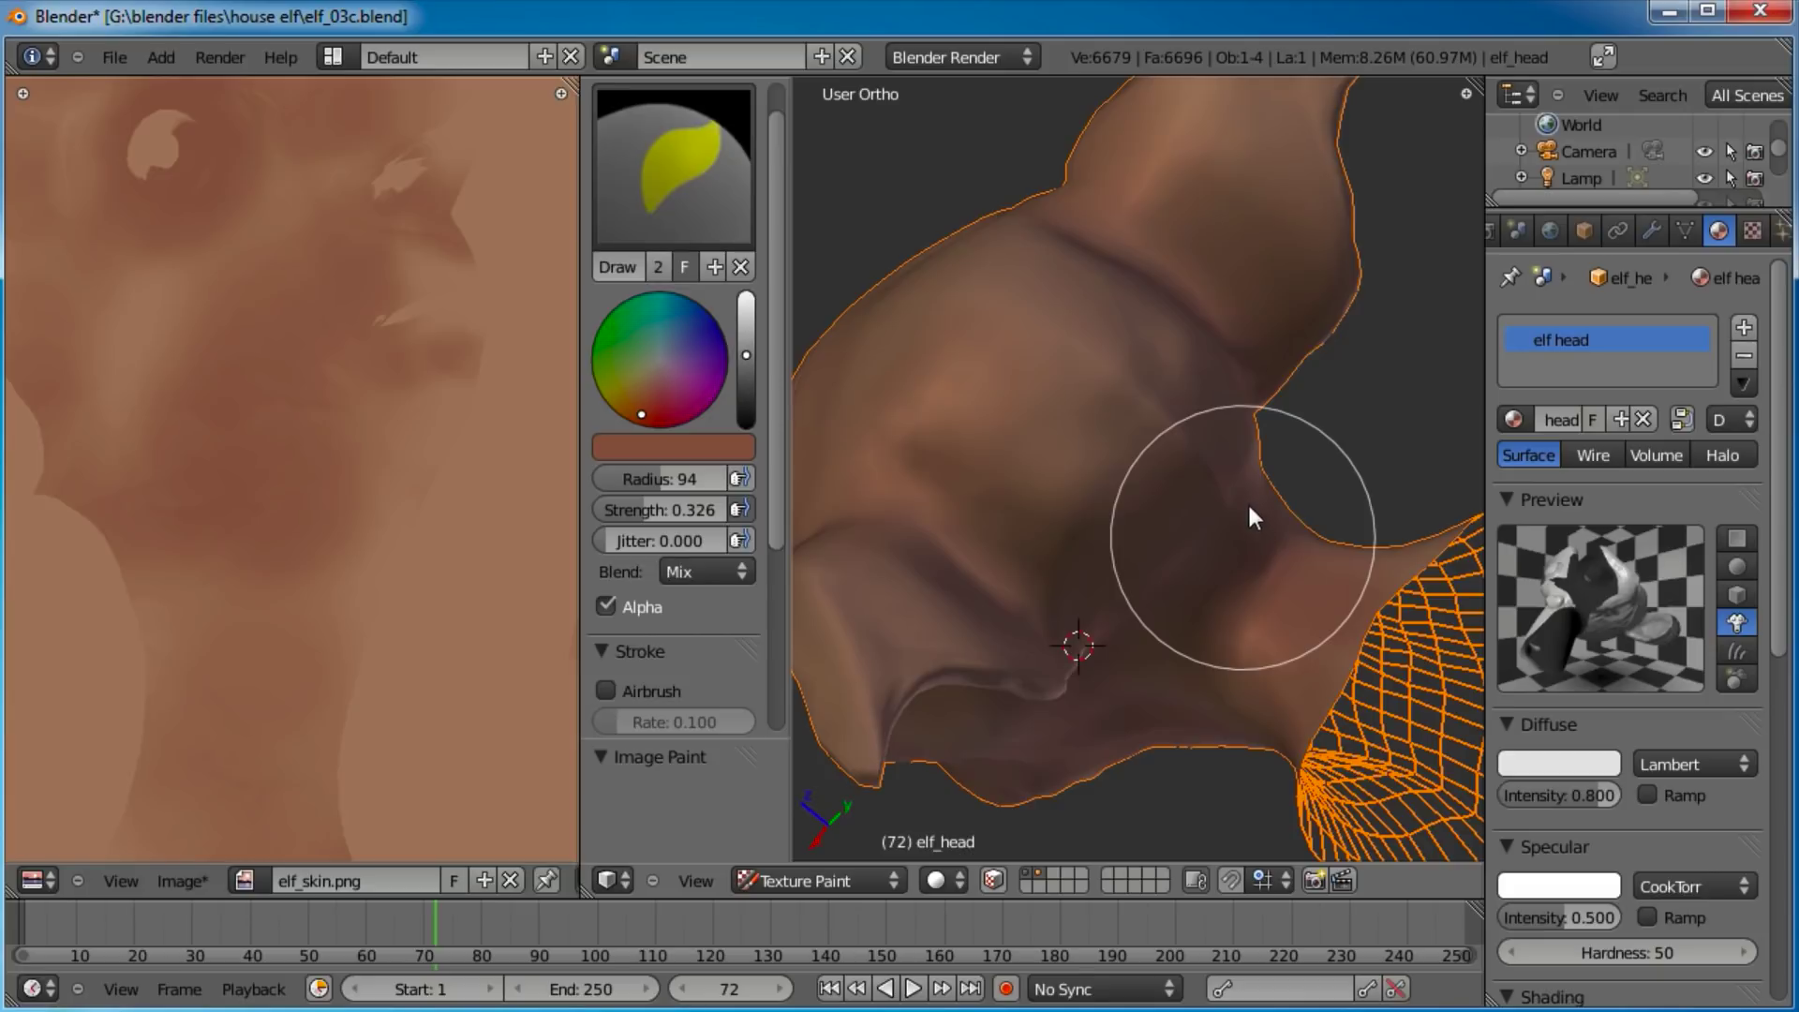
# Paint reddish-brown shading into the inner folds of the elf's left ear.
pyautogui.scroll(-3, 1250, 506)
pyautogui.moveTo(1149, 458)
pyautogui.mouseDown(button='middle')
pyautogui.moveTo(1250, 593)
pyautogui.moveTo(1241, 307)
pyautogui.mouseUp(button='middle')
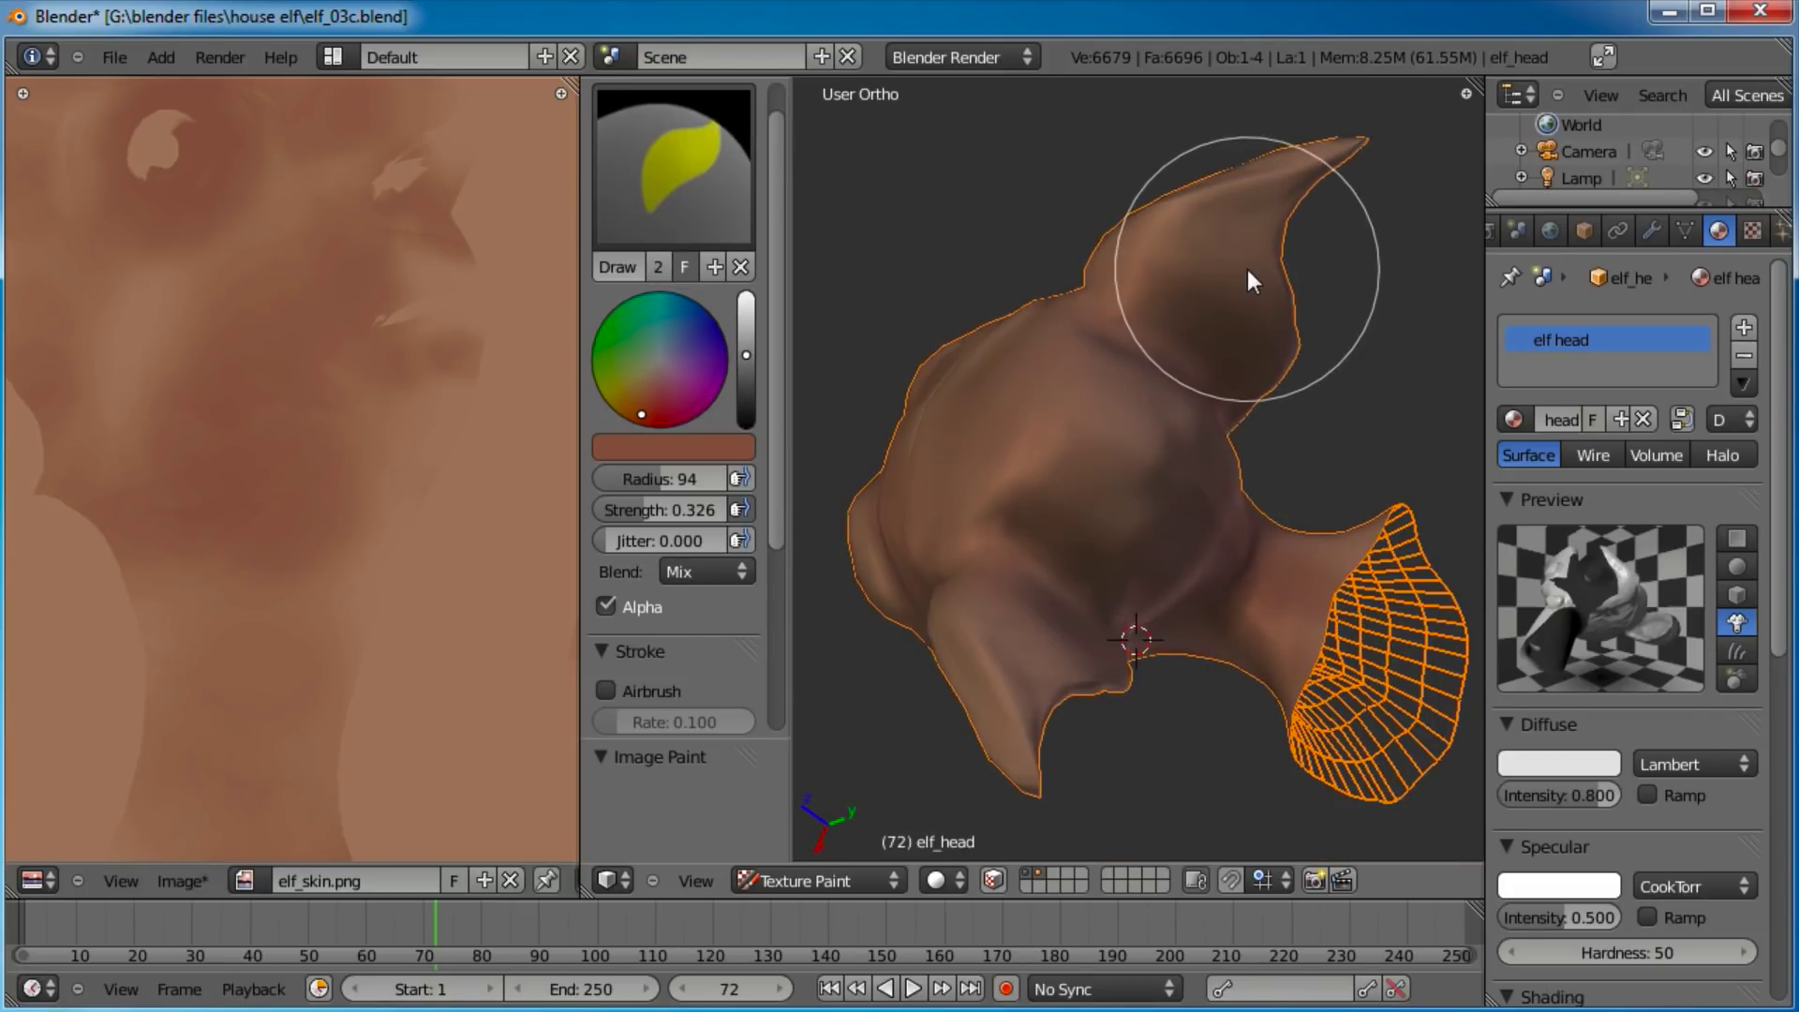
pyautogui.moveTo(1183, 417)
pyautogui.mouseDown(button='middle')
pyautogui.moveTo(1094, 604)
pyautogui.moveTo(857, 712)
pyautogui.mouseUp(button='middle')
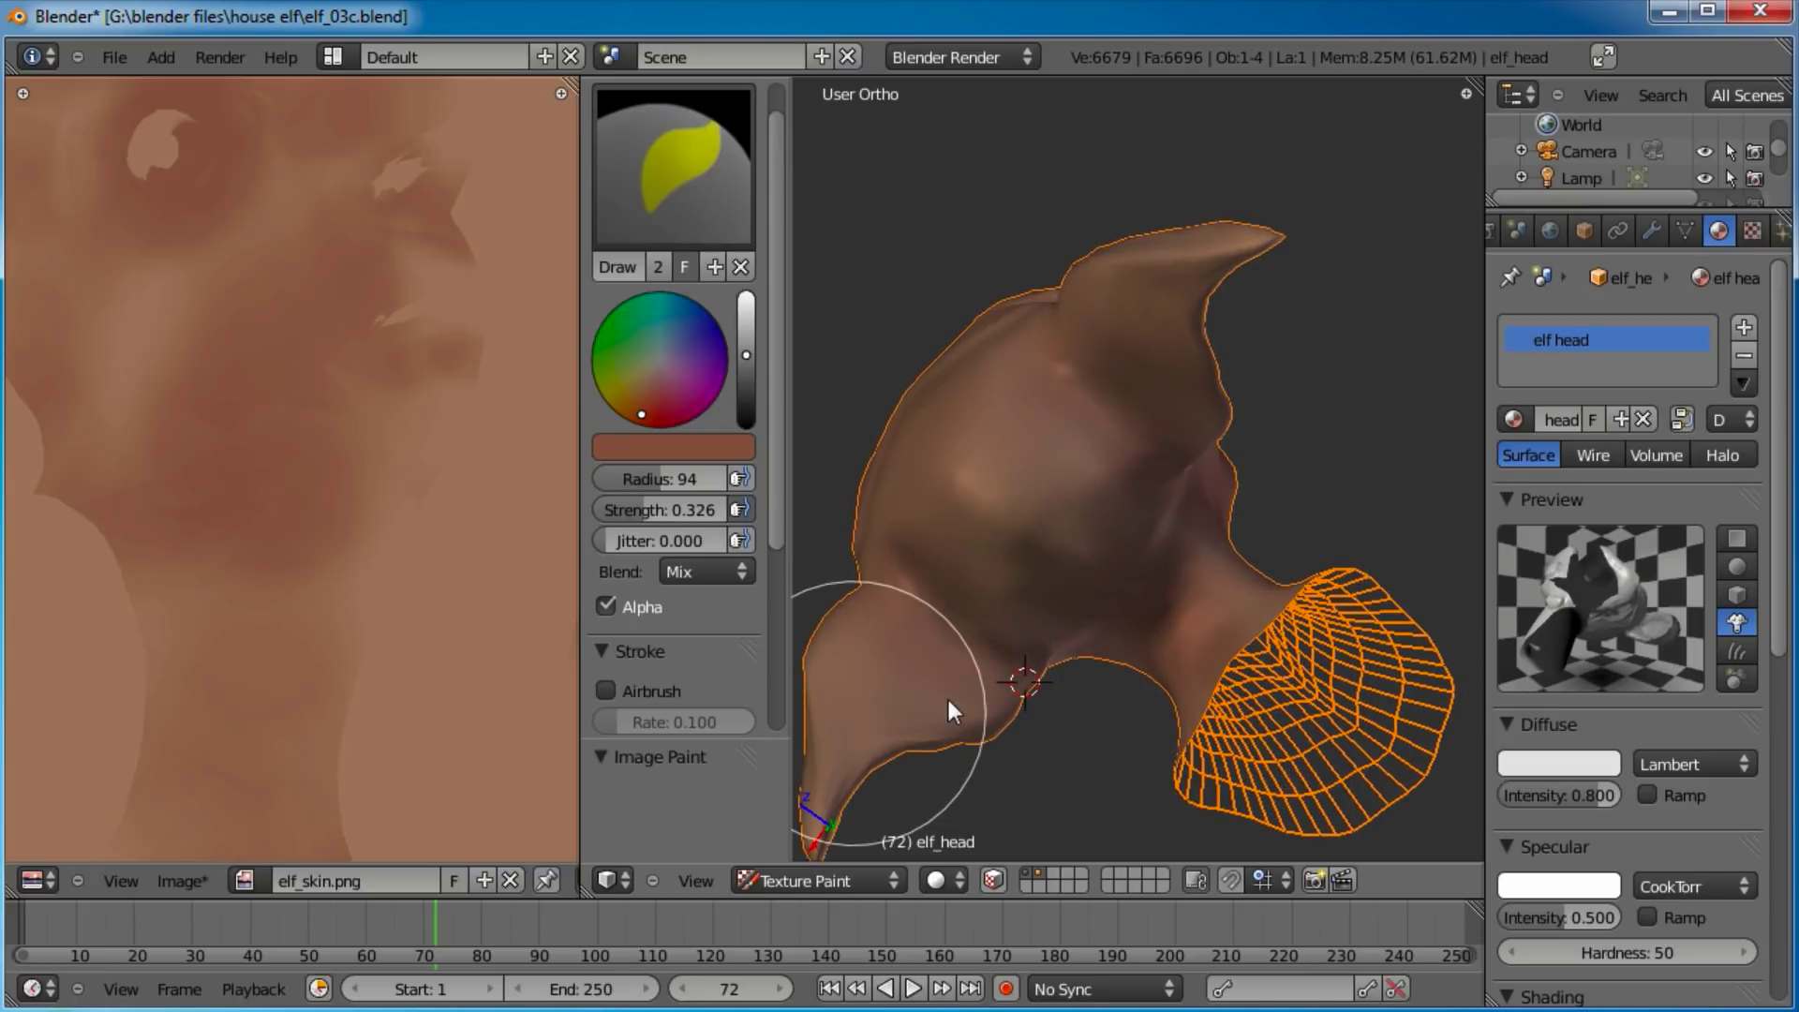
pyautogui.moveTo(970, 644); pyautogui.dragTo(1262, 339, button='middle')
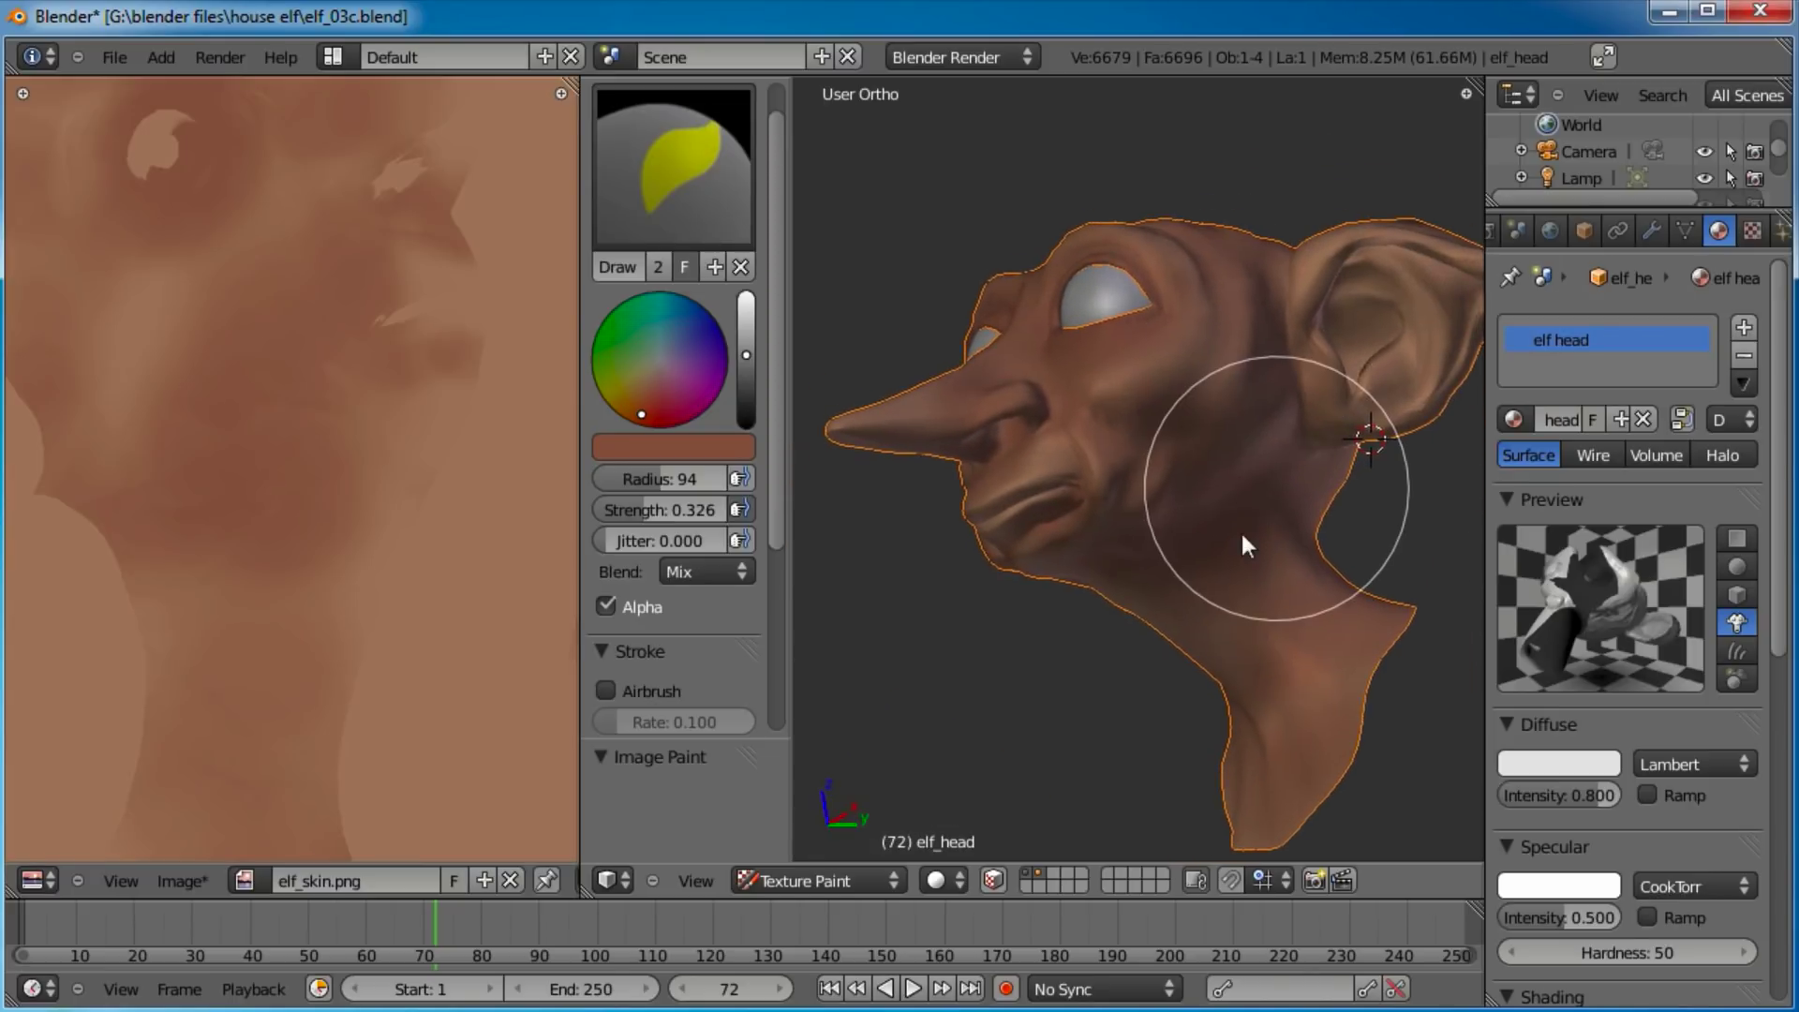
pyautogui.keyDown('shift'); pyautogui.moveTo(1241, 531); pyautogui.dragTo(997, 654, button='middle'); pyautogui.keyUp('shift')
pyautogui.scroll(2, 1000, 646)
pyautogui.moveTo(1059, 497); pyautogui.dragTo(1092, 579, button='middle')
pyautogui.moveTo(1138, 660); pyautogui.dragTo(1177, 617, button='middle')
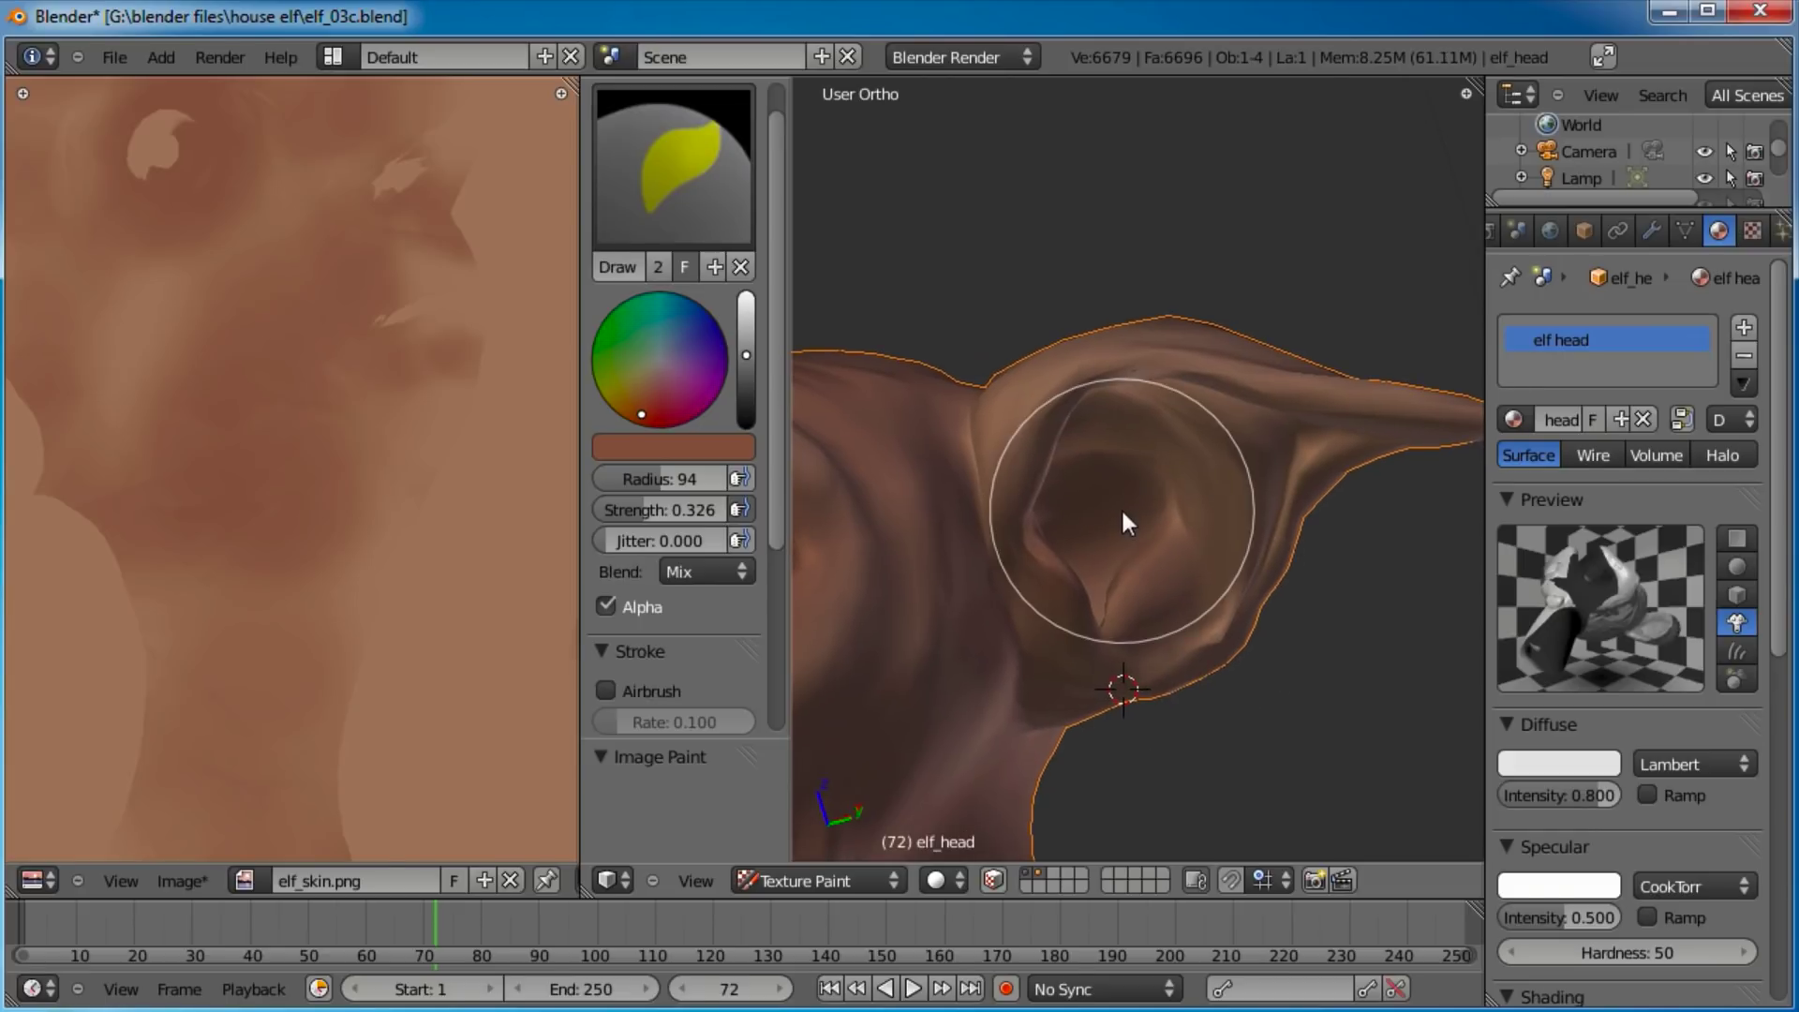
pyautogui.moveTo(1136, 498)
pyautogui.mouseDown(button='middle')
pyautogui.moveTo(1193, 526)
pyautogui.moveTo(1160, 527)
pyautogui.moveTo(1120, 477)
pyautogui.moveTo(991, 449)
pyautogui.mouseUp(button='middle')
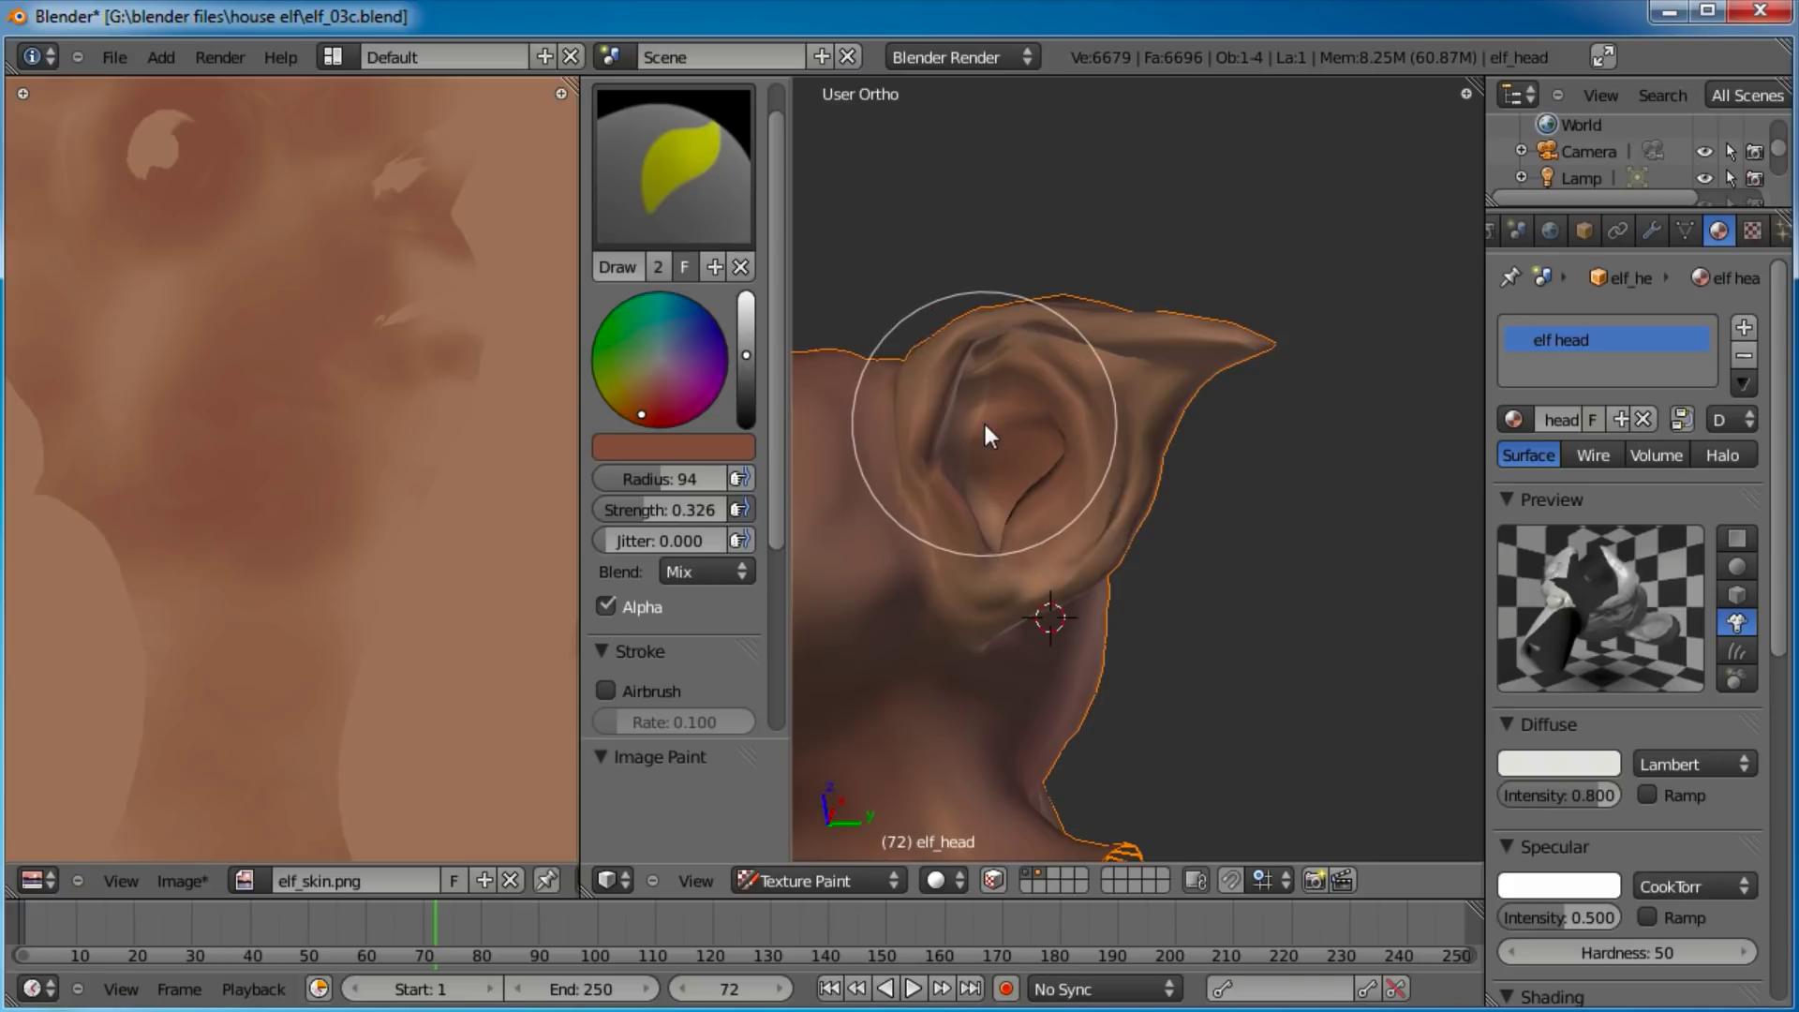
pyautogui.moveTo(1024, 574); pyautogui.dragTo(1106, 478, button='middle')
pyautogui.moveTo(1123, 567); pyautogui.dragTo(1207, 448, button='middle')
pyautogui.scroll(-4, 1139, 589)
pyautogui.scroll(2, 1205, 536)
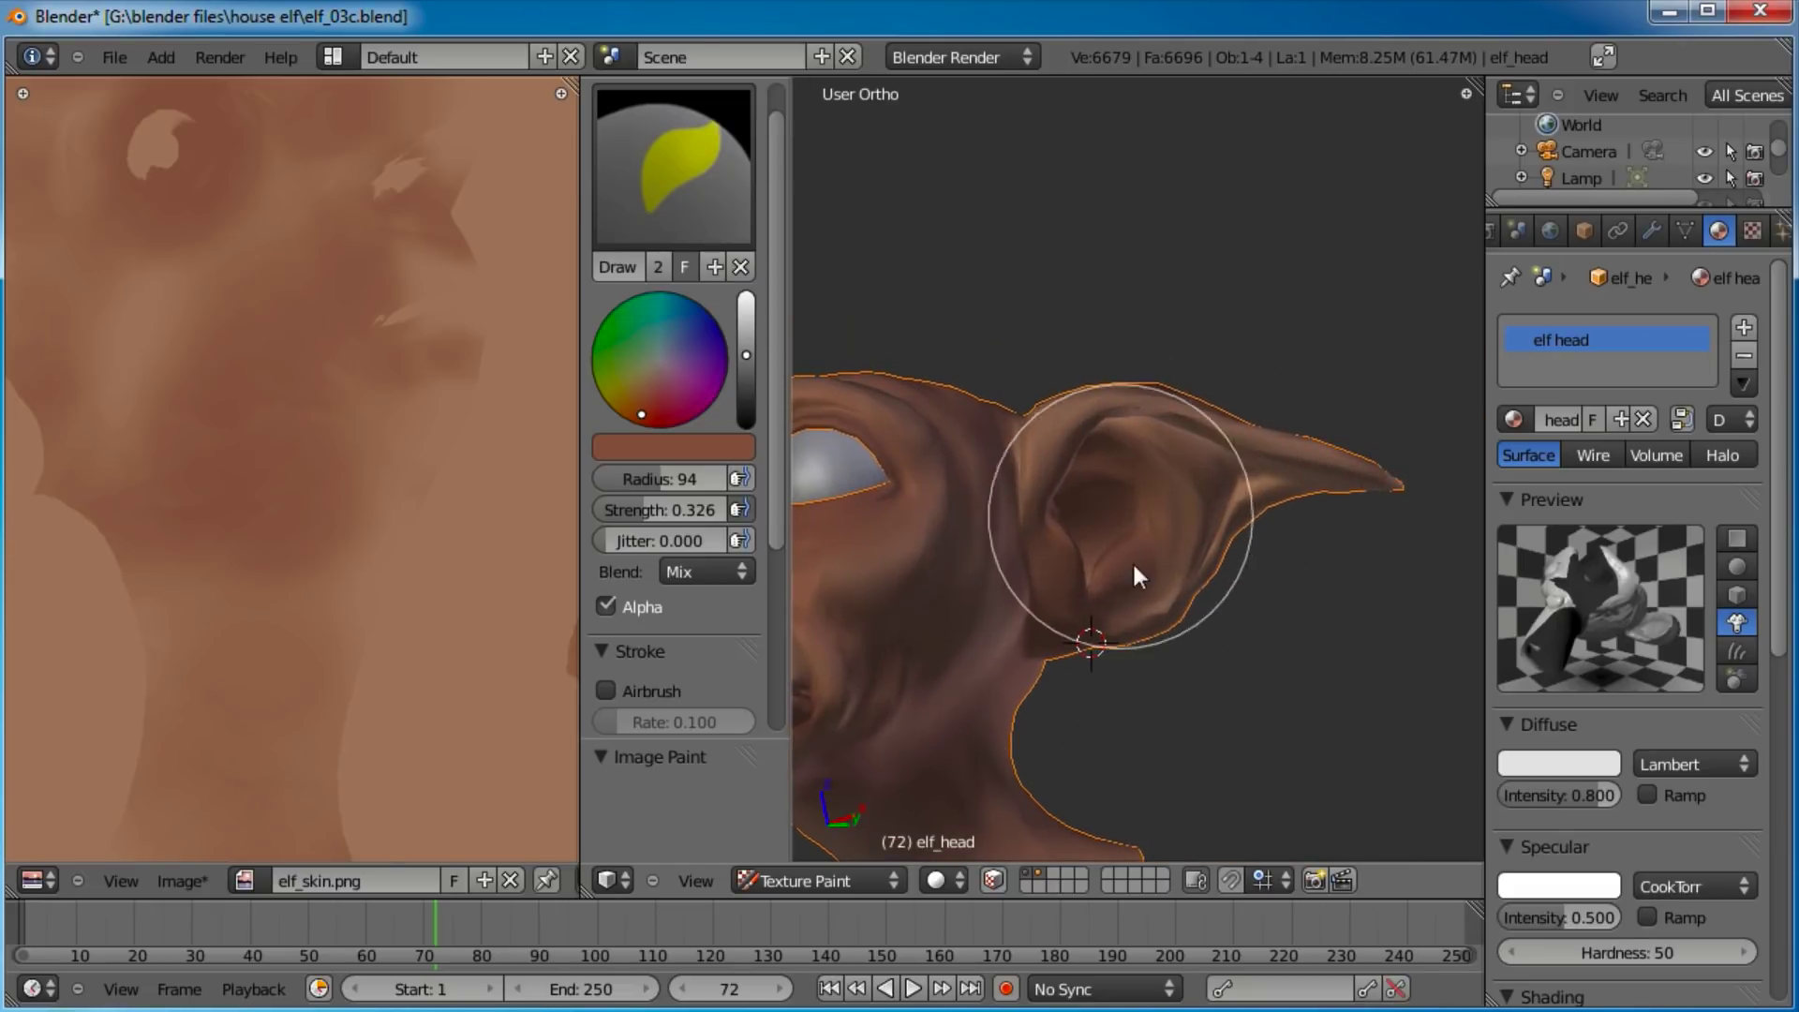
# Save the painted elf_skin.png image.
pyautogui.moveTo(1084, 453); pyautogui.dragTo(1172, 571, button='middle')
pyautogui.scroll(-3, 1089, 566)
pyautogui.hotkey('alt', 's')
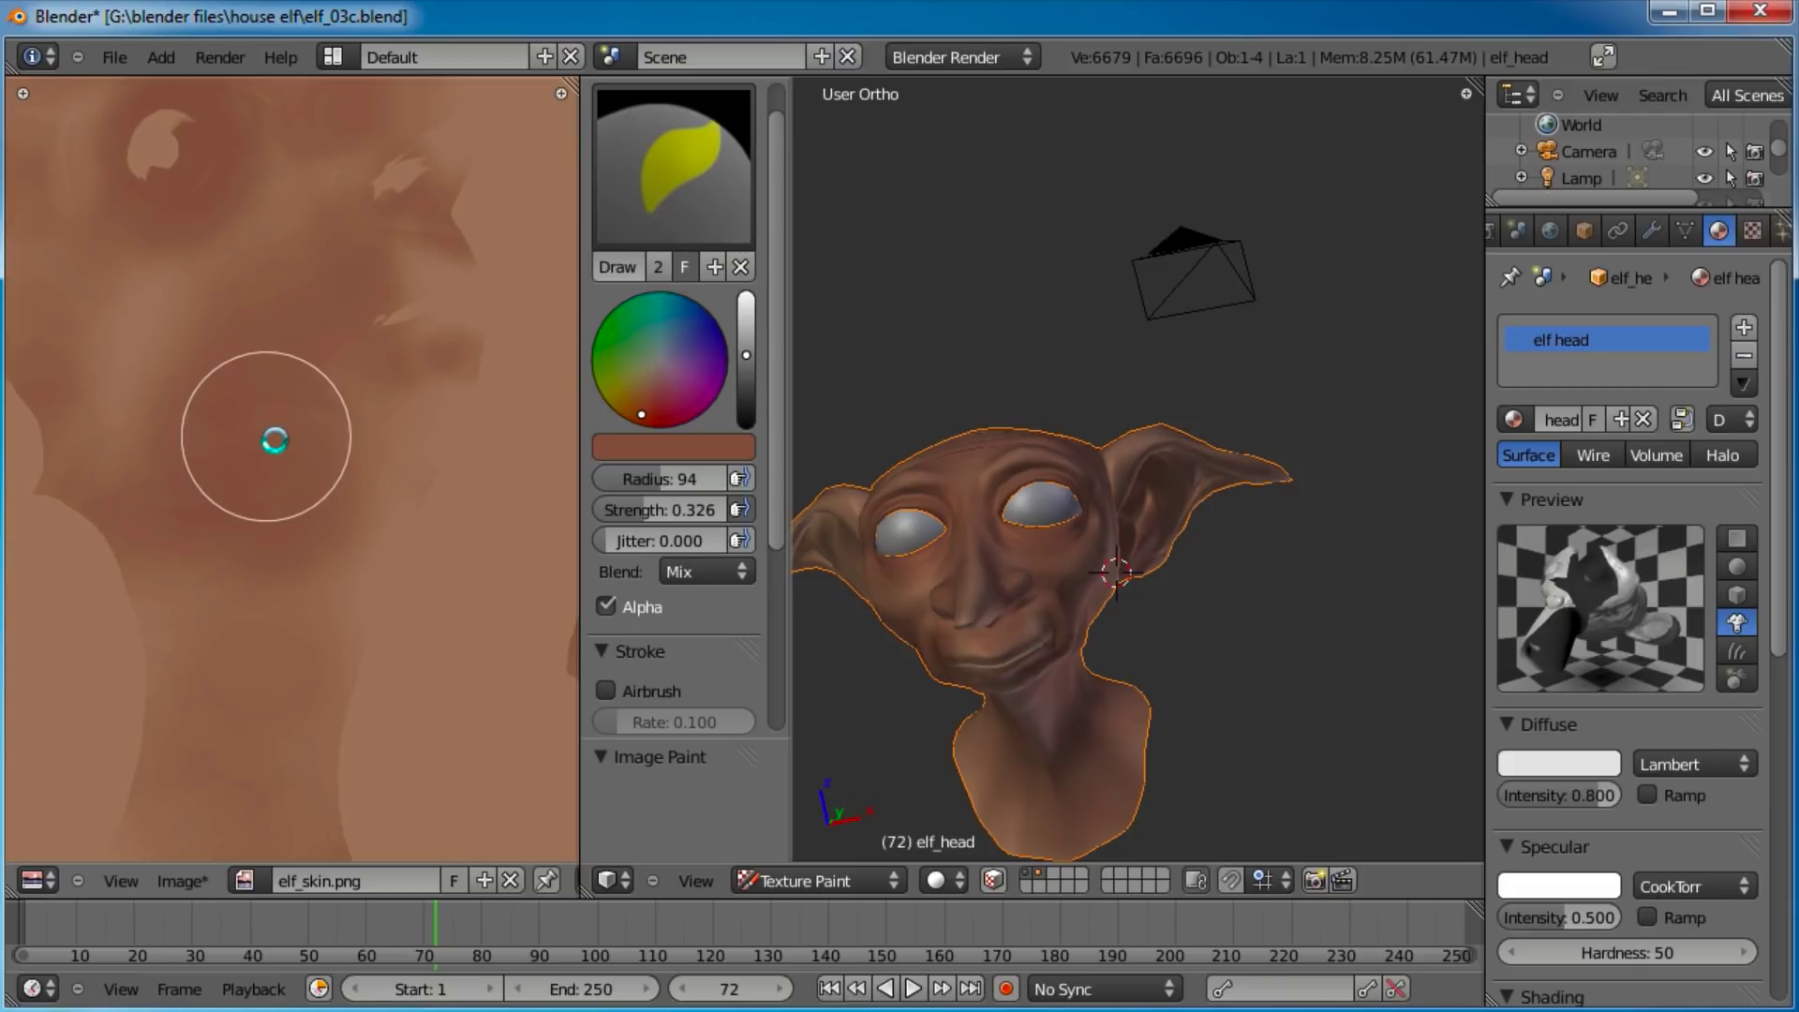
# Deepen the reddish-brown shading around the opening of the elf's left ear.
pyautogui.moveTo(1432, 508); pyautogui.dragTo(1233, 522, button='middle')
pyautogui.scroll(3, 1151, 566)
pyautogui.scroll(4, 1228, 526)
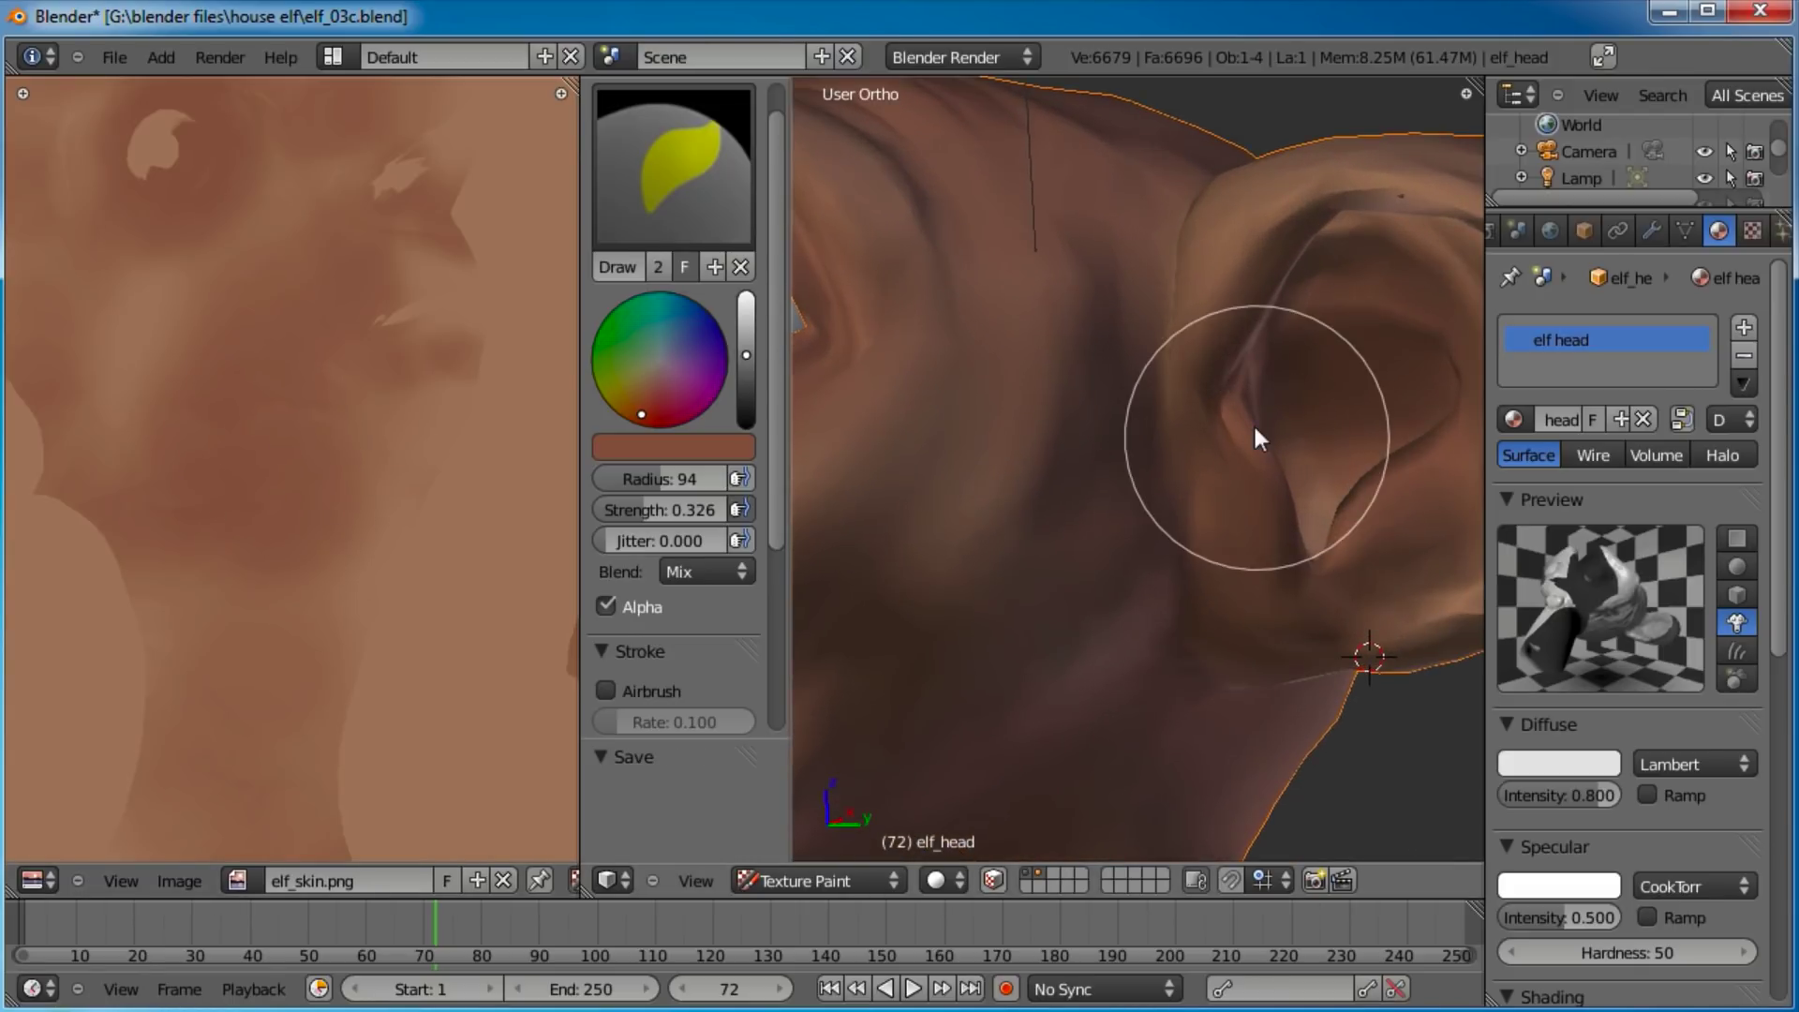
pyautogui.moveTo(1273, 499); pyautogui.dragTo(1272, 487)
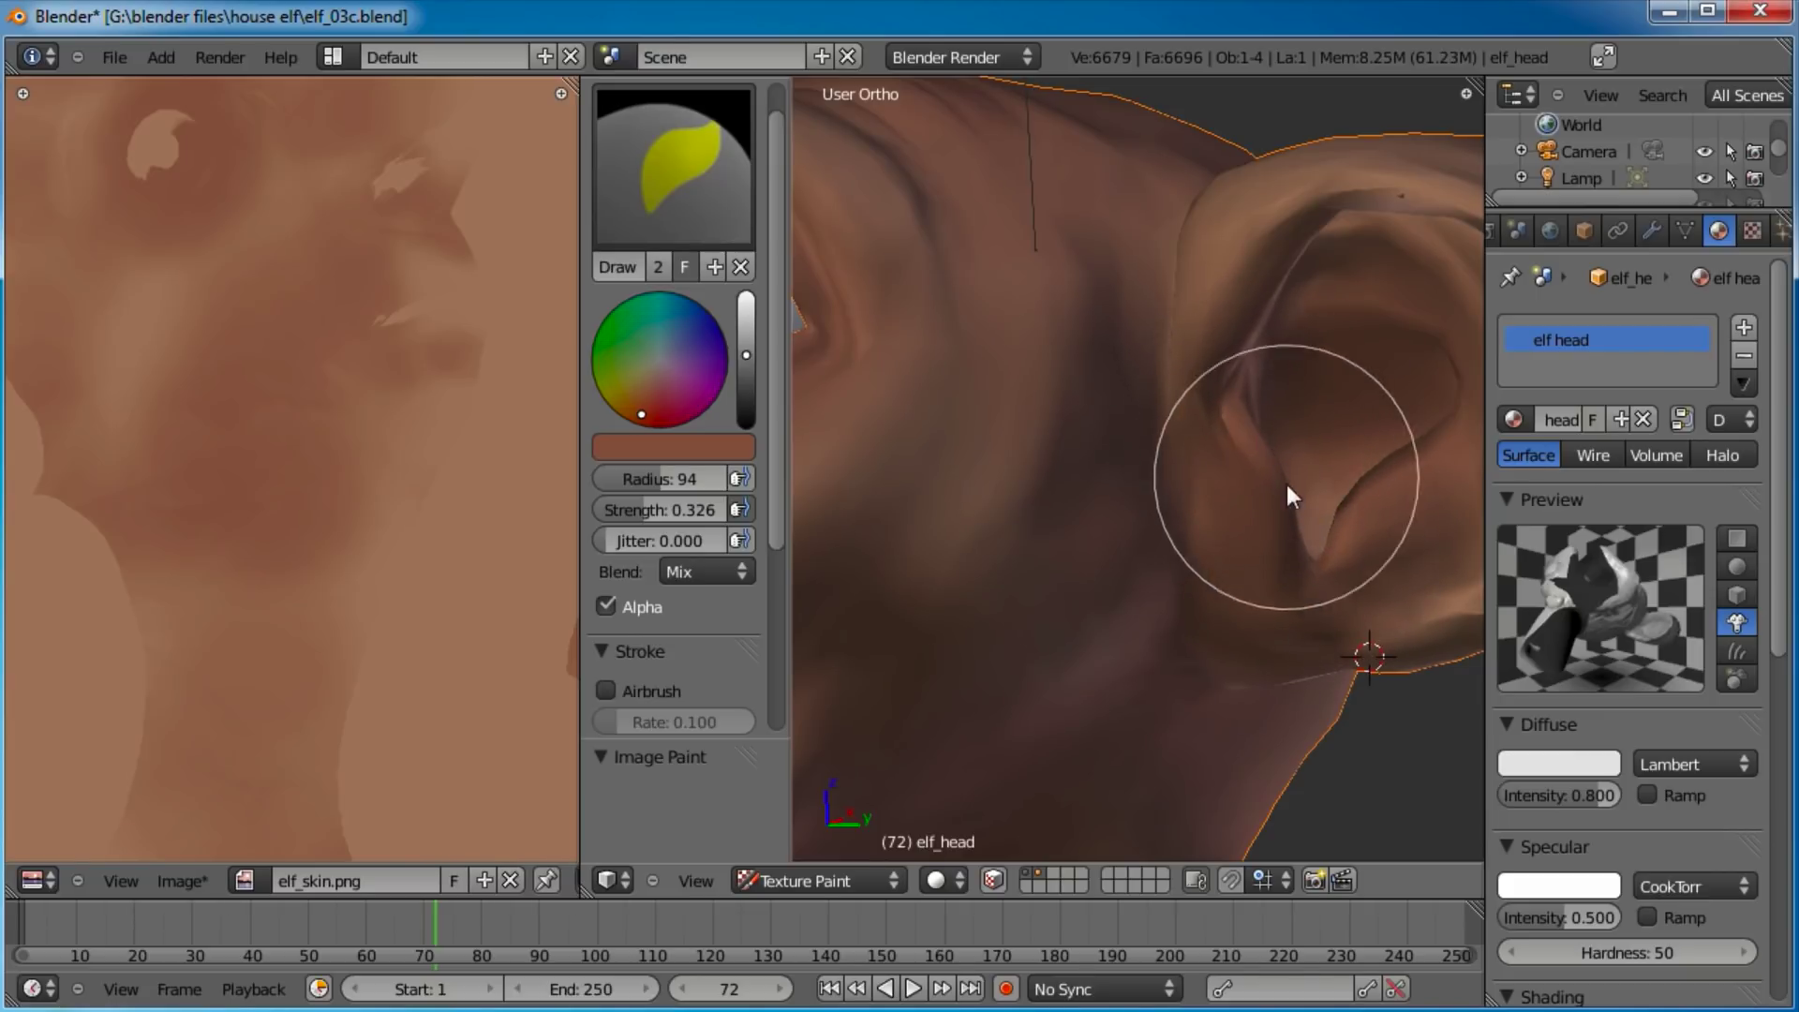
pyautogui.moveTo(1348, 486); pyautogui.dragTo(1285, 498, button='middle')
pyautogui.moveTo(1164, 506)
pyautogui.mouseDown(button='middle')
pyautogui.moveTo(1155, 570)
pyautogui.moveTo(1122, 577)
pyautogui.moveTo(1098, 497)
pyautogui.moveTo(1171, 442)
pyautogui.mouseUp(button='middle')
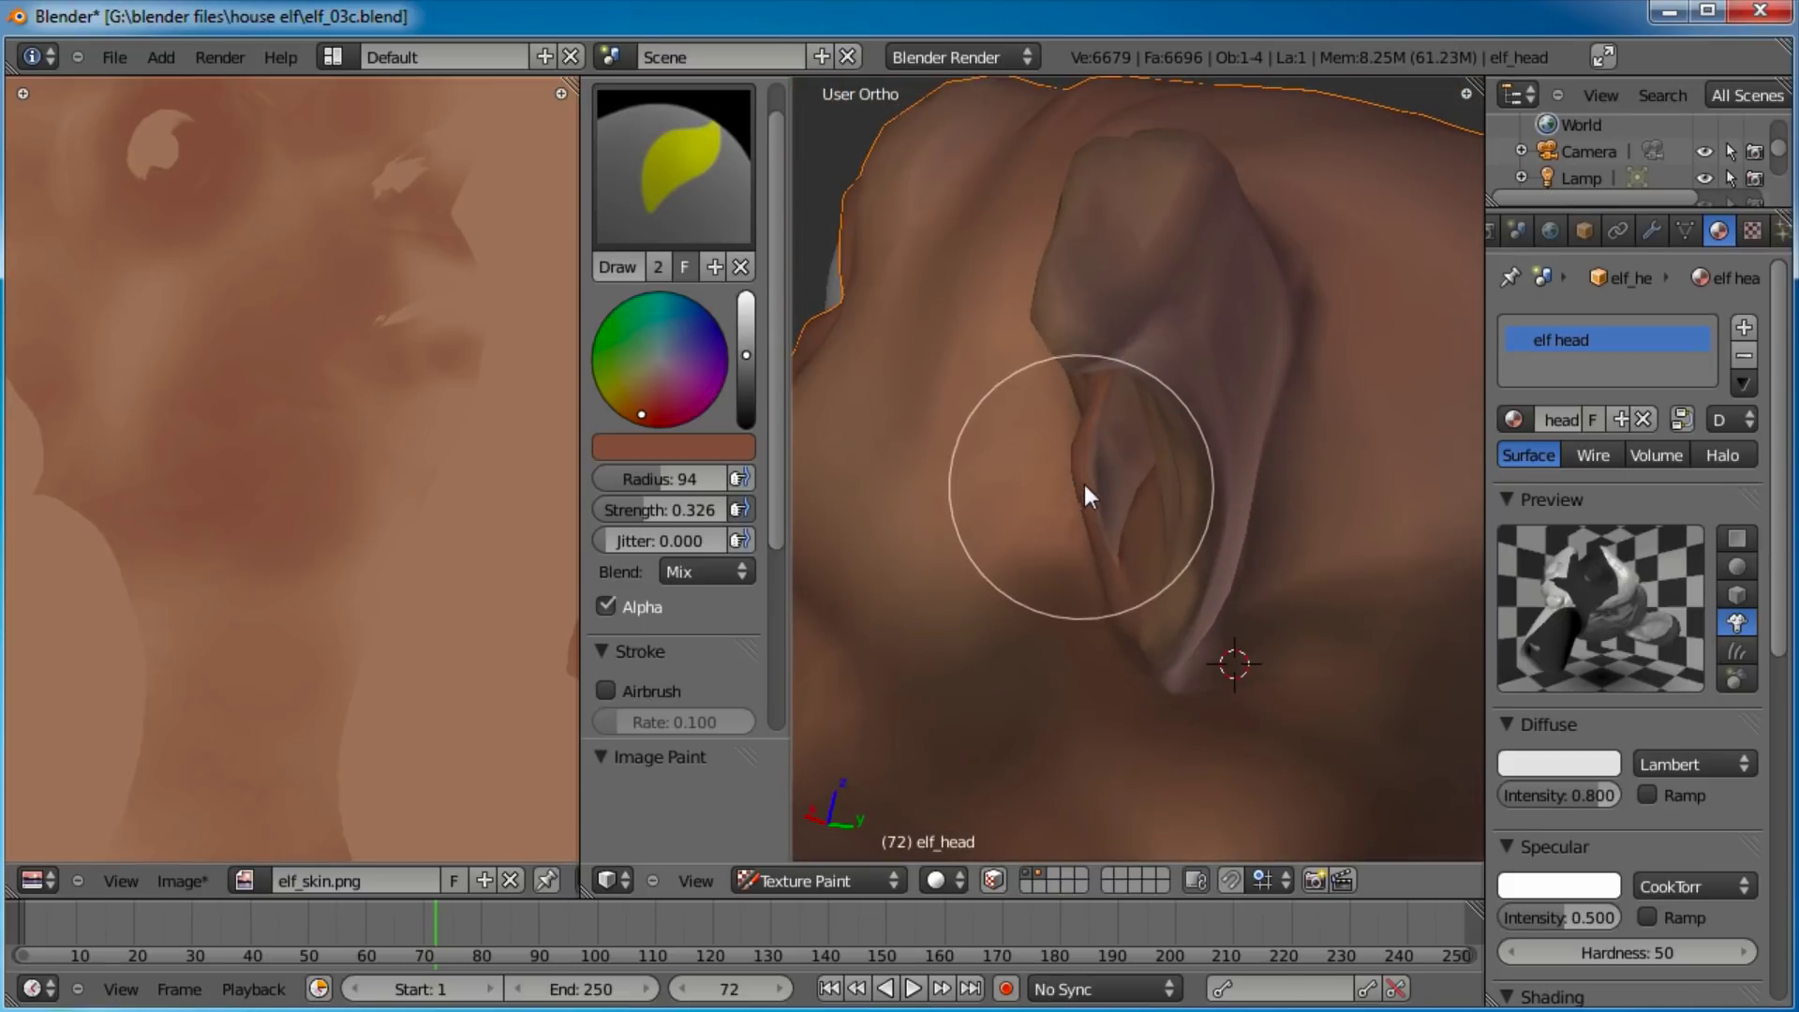
pyautogui.moveTo(1084, 486); pyautogui.dragTo(1122, 452, button='middle')
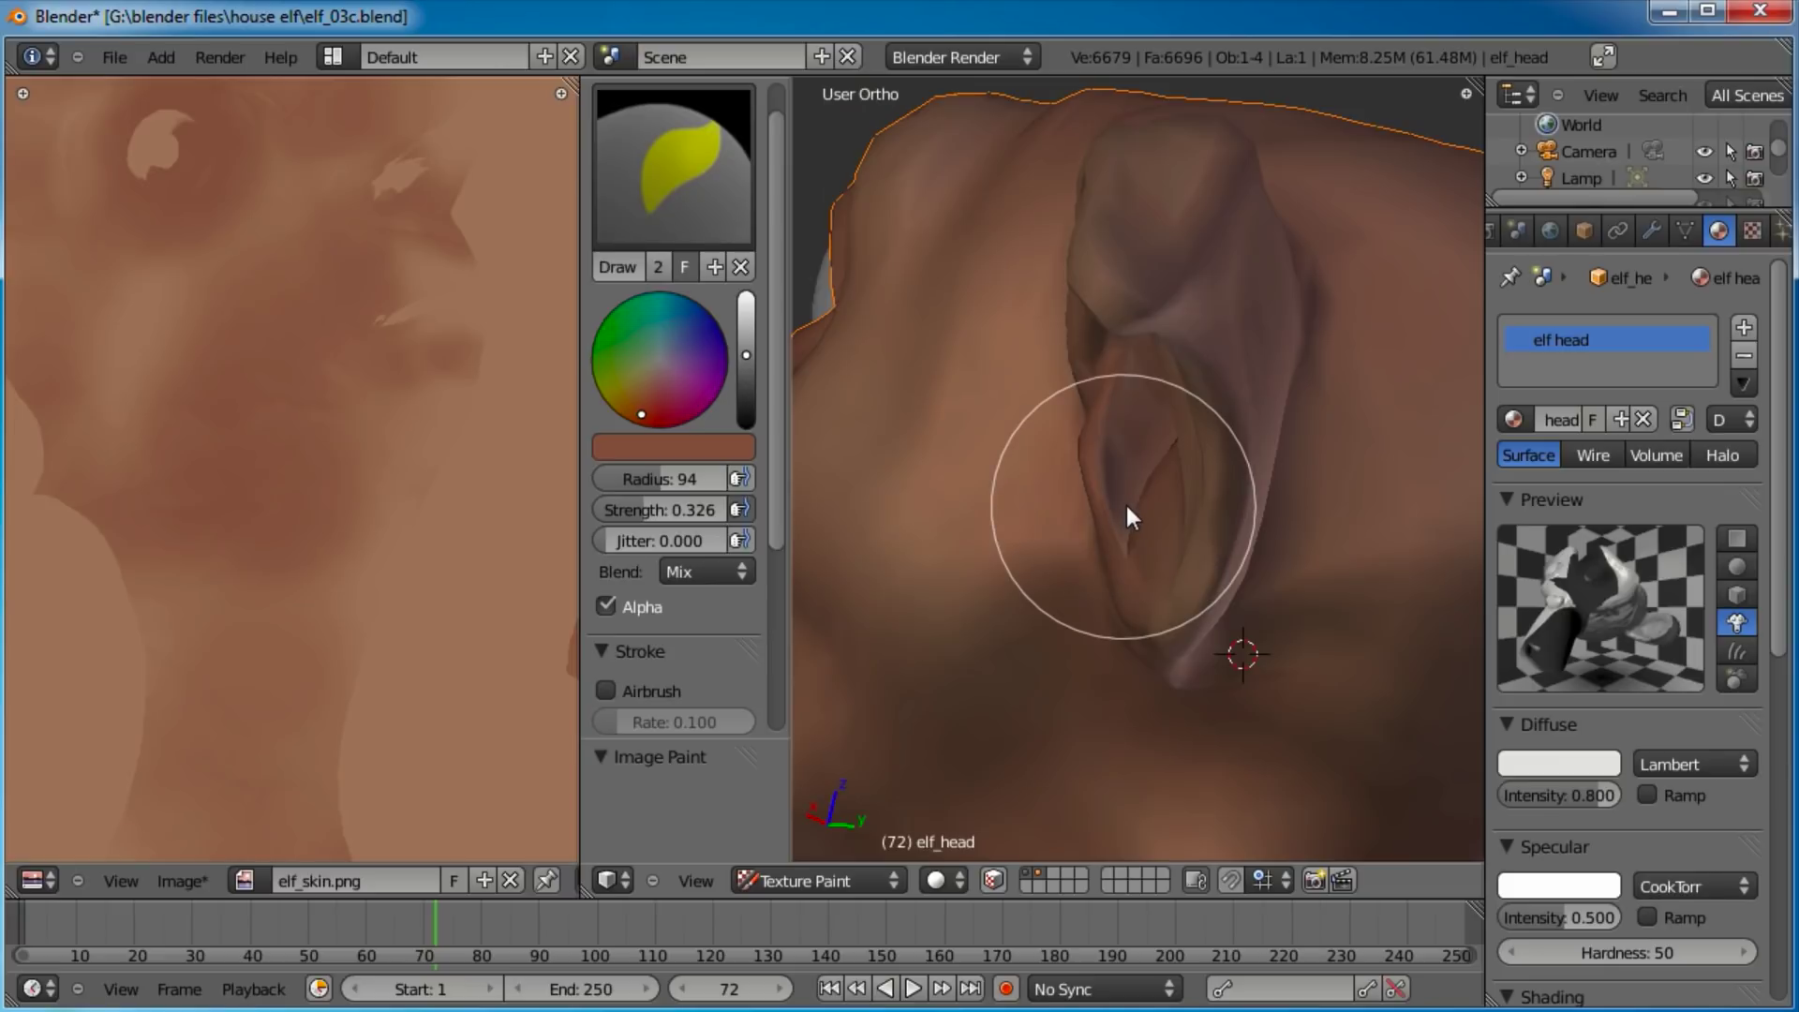
pyautogui.scroll(-4, 1140, 508)
pyautogui.moveTo(1187, 510); pyautogui.dragTo(1118, 528, button='middle')
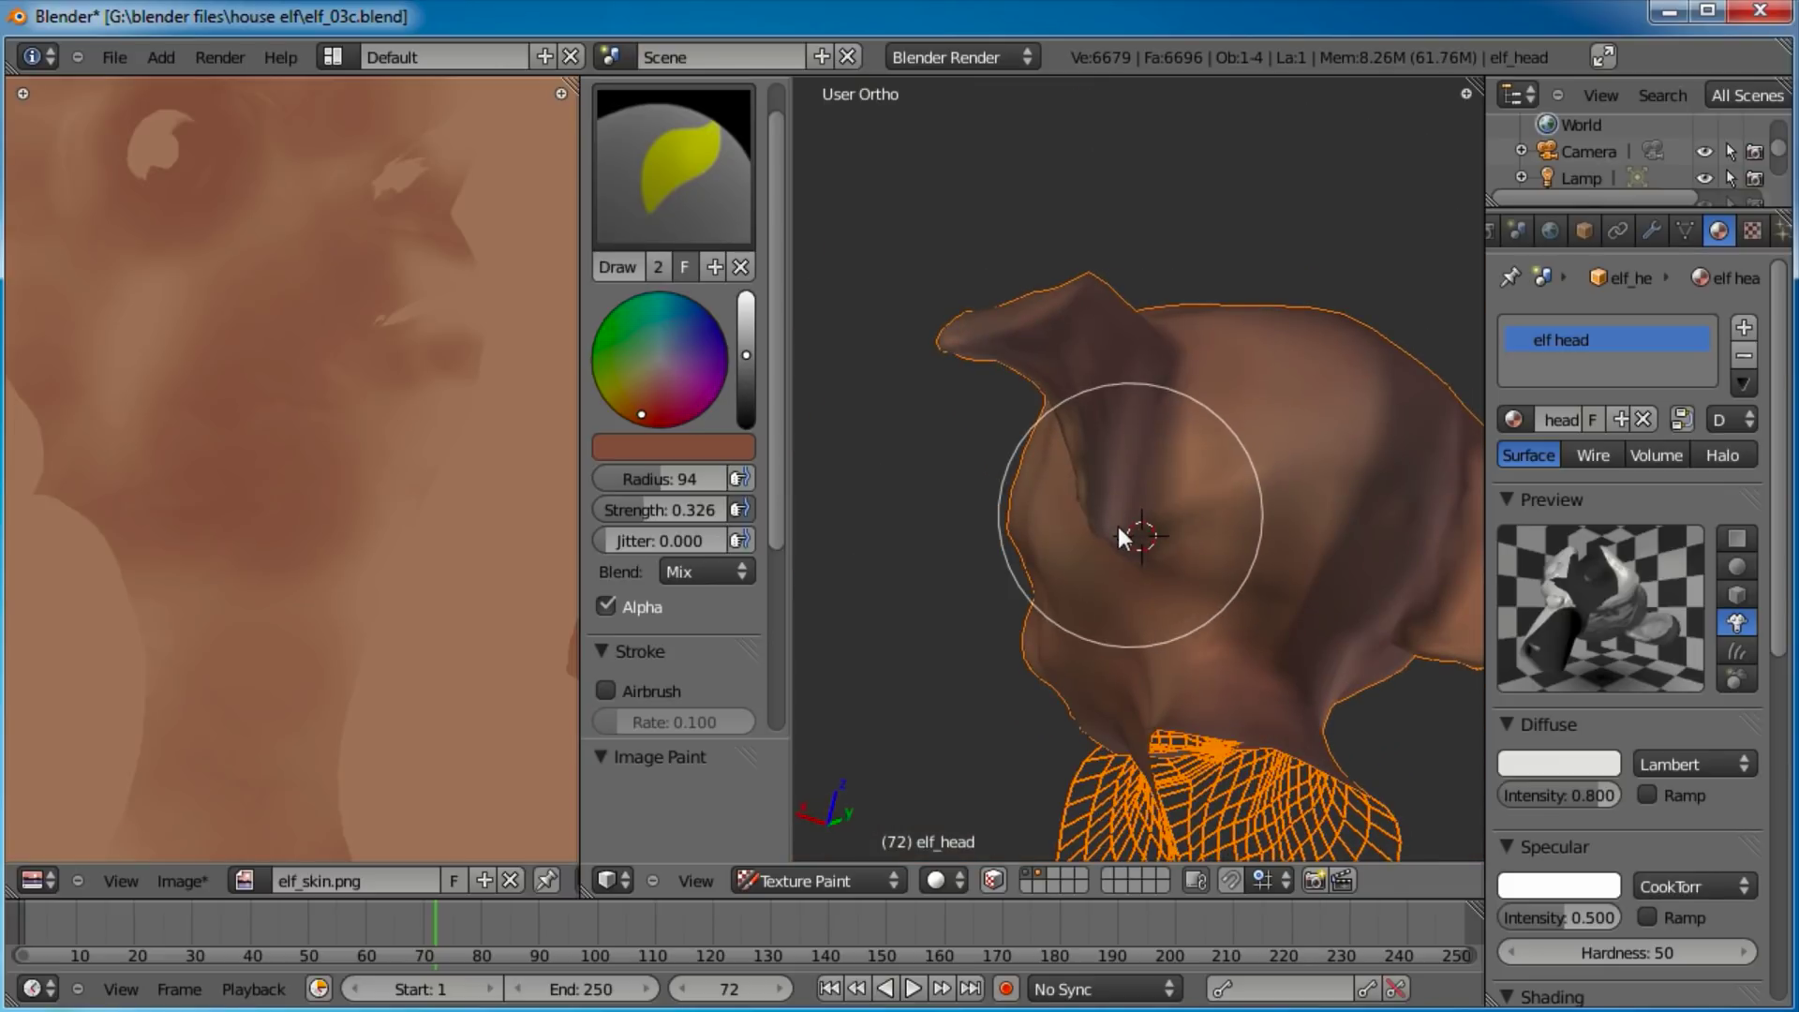
# Examine how the painted ear area looks on the flat elf_skin.png texture.
pyautogui.scroll(-5, 420, 506)
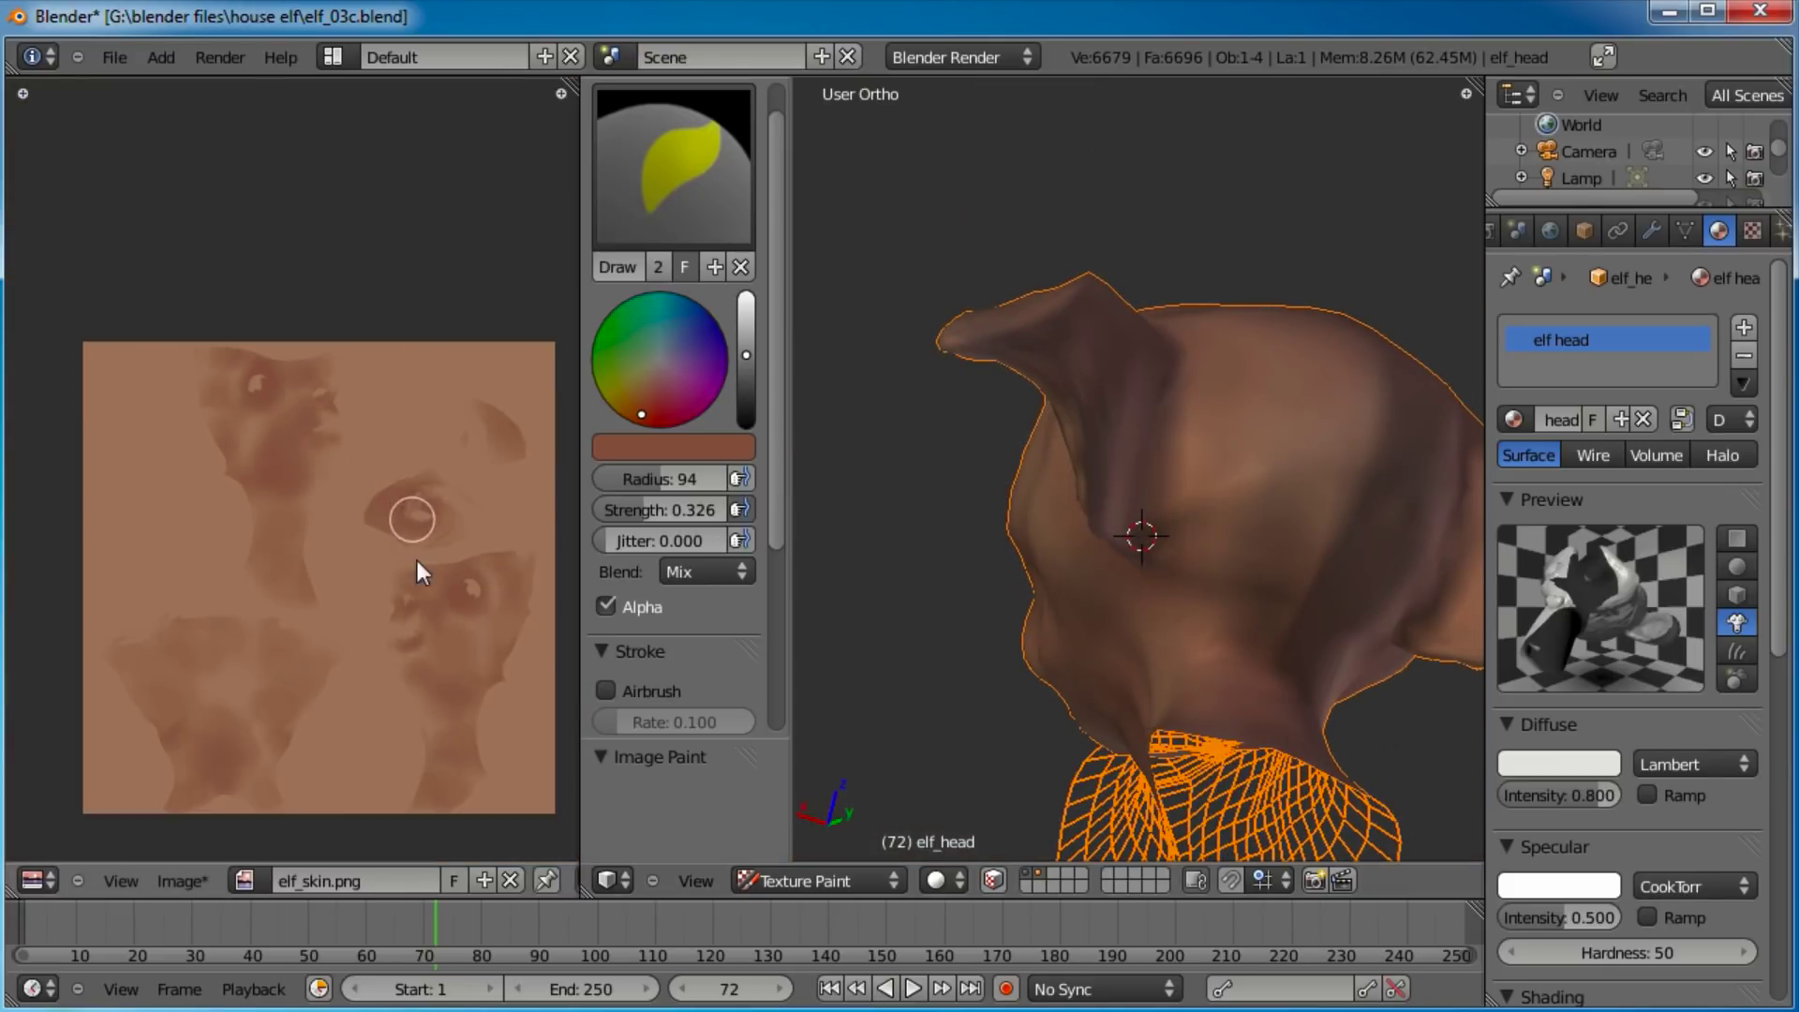
pyautogui.scroll(6, 418, 561)
pyautogui.moveTo(296, 628); pyautogui.dragTo(427, 444, button='middle')
pyautogui.scroll(4, 396, 497)
pyautogui.scroll(-2, 358, 463)
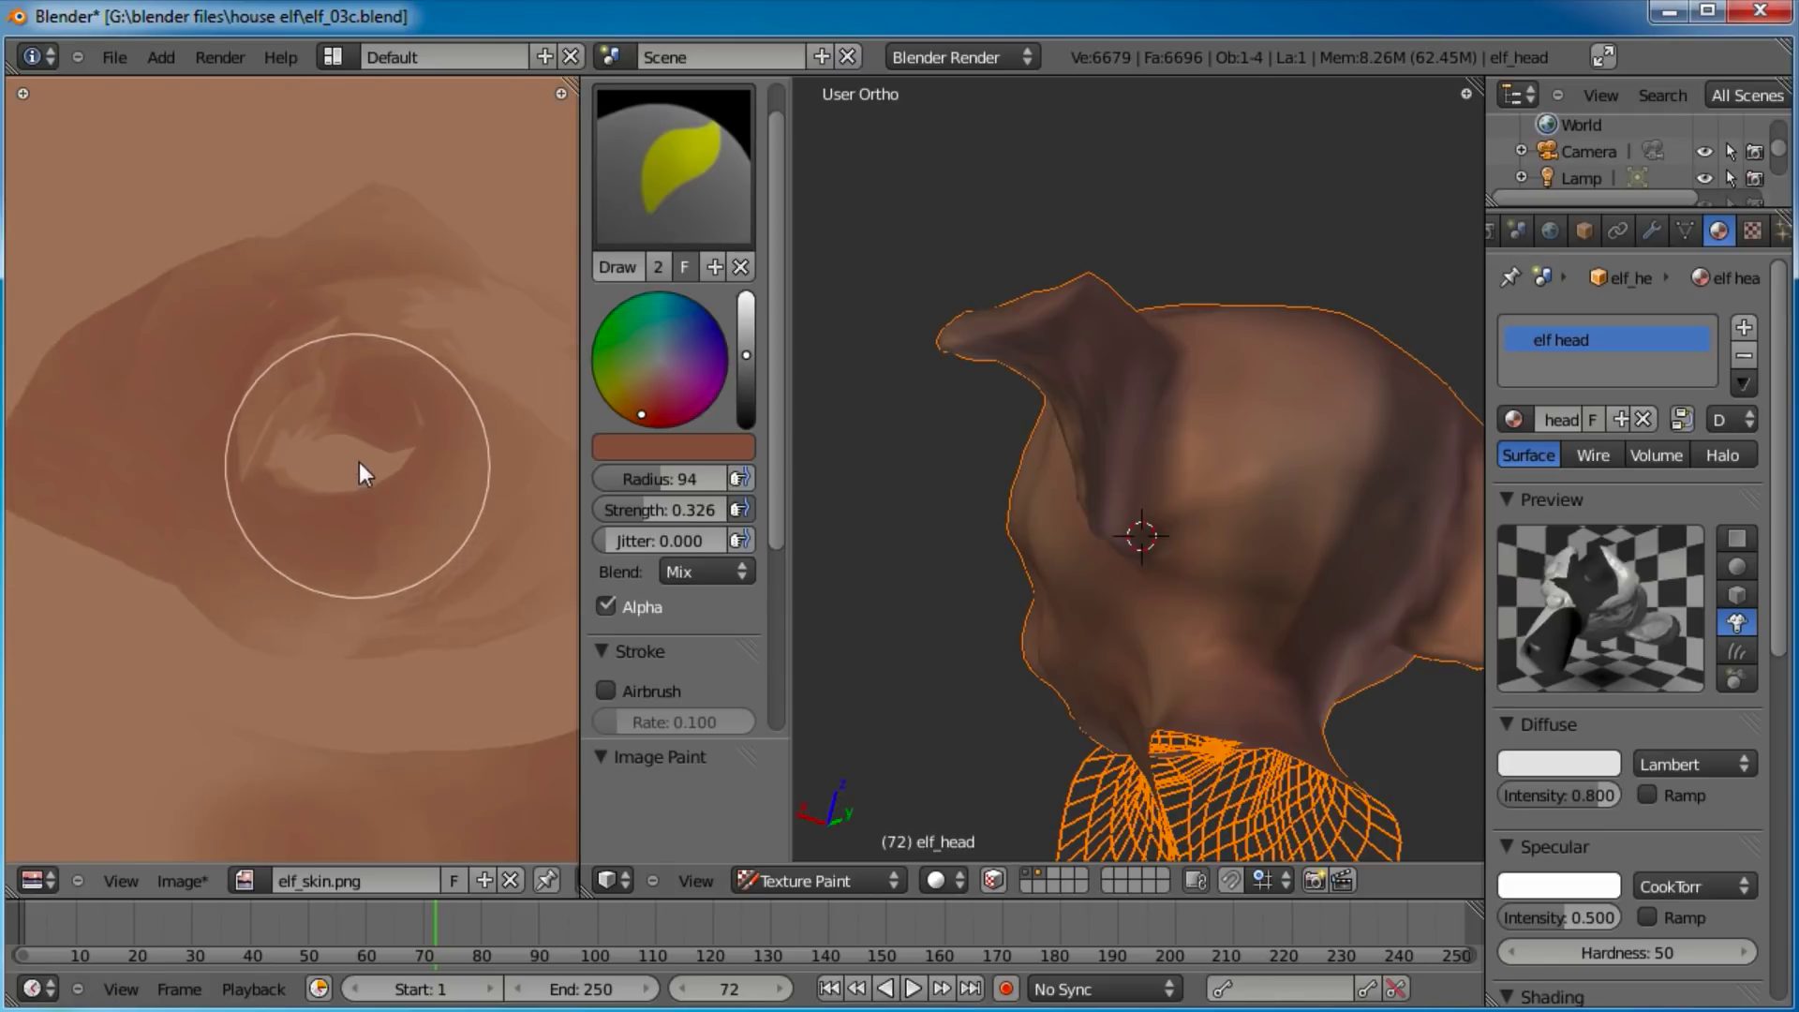
pyautogui.scroll(-2, 361, 440)
pyautogui.scroll(-2, 391, 448)
pyautogui.moveTo(172, 656); pyautogui.dragTo(333, 433, button='middle')
# Paint reddish brown along the upper part of the elf's left ear toward the tip.
pyautogui.moveTo(1144, 510)
pyautogui.mouseDown(button='middle')
pyautogui.moveTo(1095, 442)
pyautogui.moveTo(1113, 398)
pyautogui.moveTo(1016, 513)
pyautogui.moveTo(1062, 559)
pyautogui.moveTo(1128, 453)
pyautogui.moveTo(1209, 490)
pyautogui.moveTo(1228, 540)
pyautogui.moveTo(1160, 478)
pyautogui.moveTo(1214, 566)
pyautogui.mouseUp(button='middle')
pyautogui.moveTo(1103, 364)
pyautogui.mouseDown(button='middle')
pyautogui.moveTo(1203, 466)
pyautogui.moveTo(1262, 445)
pyautogui.moveTo(1094, 569)
pyautogui.moveTo(1036, 449)
pyautogui.mouseUp(button='middle')
pyautogui.moveTo(1009, 454)
pyautogui.mouseDown()
pyautogui.moveTo(992, 494)
pyautogui.moveTo(1184, 458)
pyautogui.mouseUp()
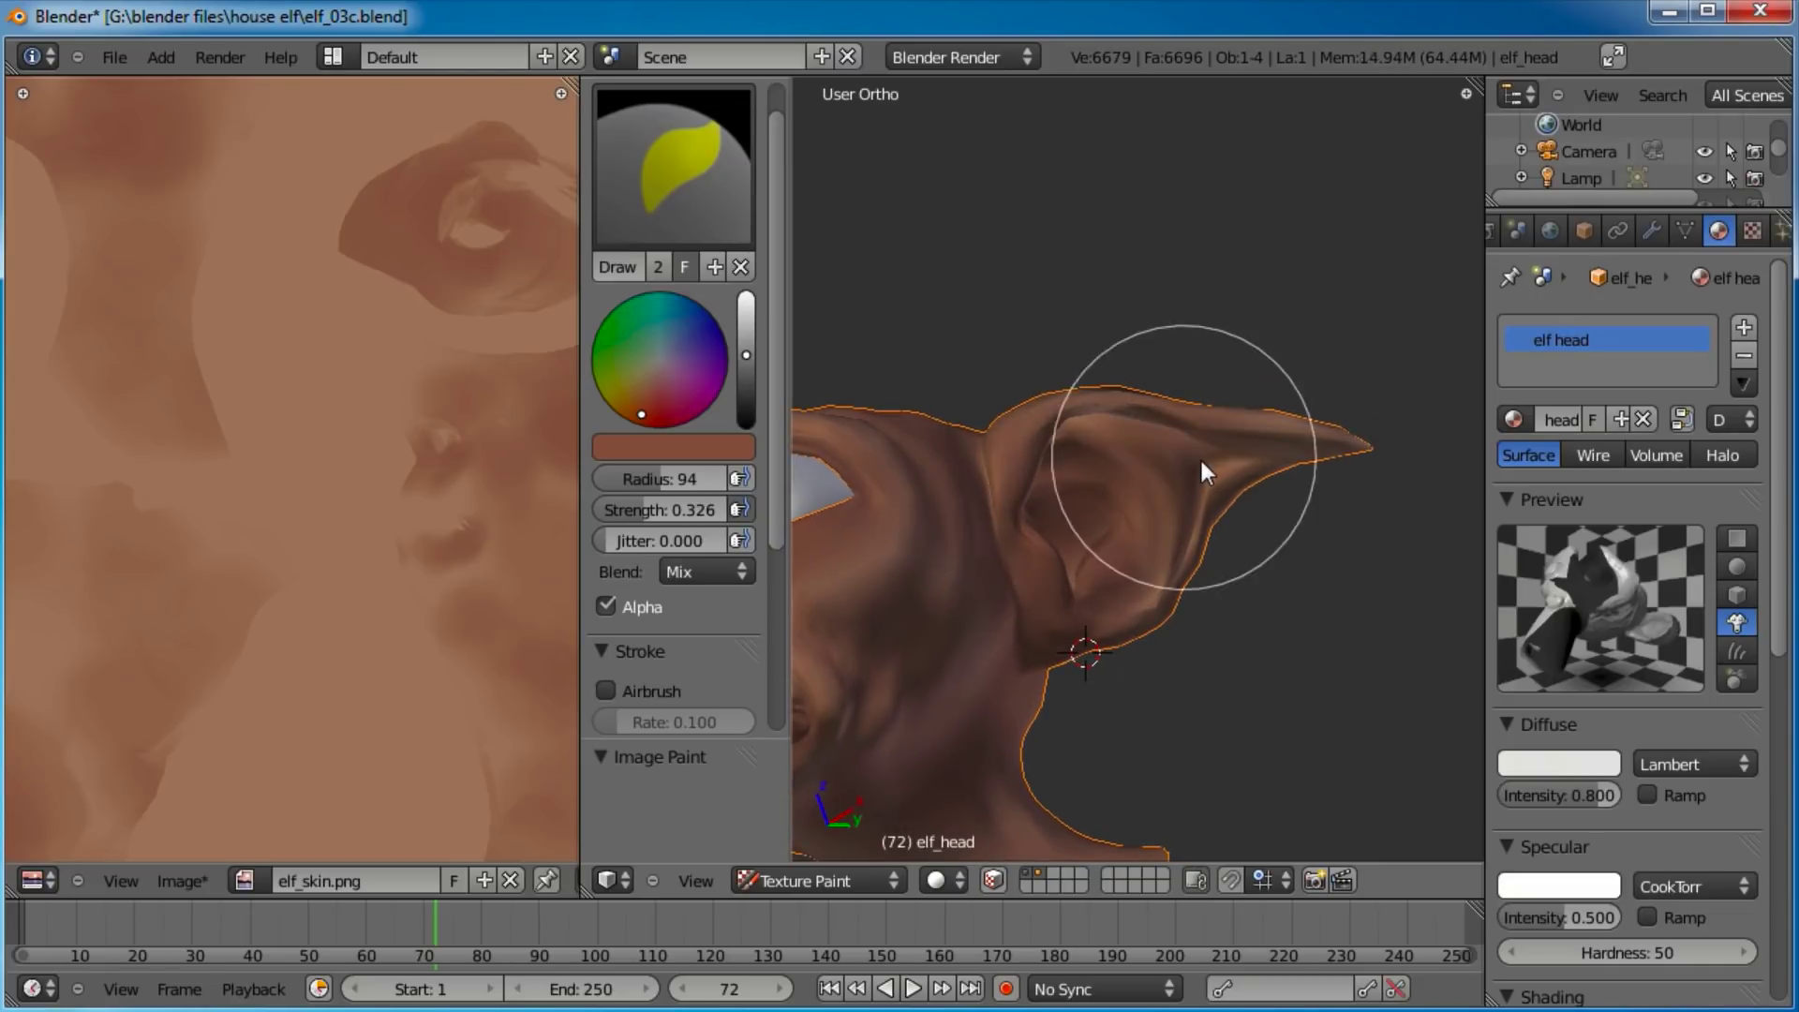
# Shade the inside and folds of the elf's right ear reddish brown.
pyautogui.moveTo(1197, 558)
pyautogui.mouseDown(button='middle')
pyautogui.moveTo(1297, 522)
pyautogui.moveTo(1205, 449)
pyautogui.moveTo(972, 594)
pyautogui.moveTo(1166, 541)
pyautogui.mouseUp(button='middle')
pyautogui.scroll(4, 1167, 546)
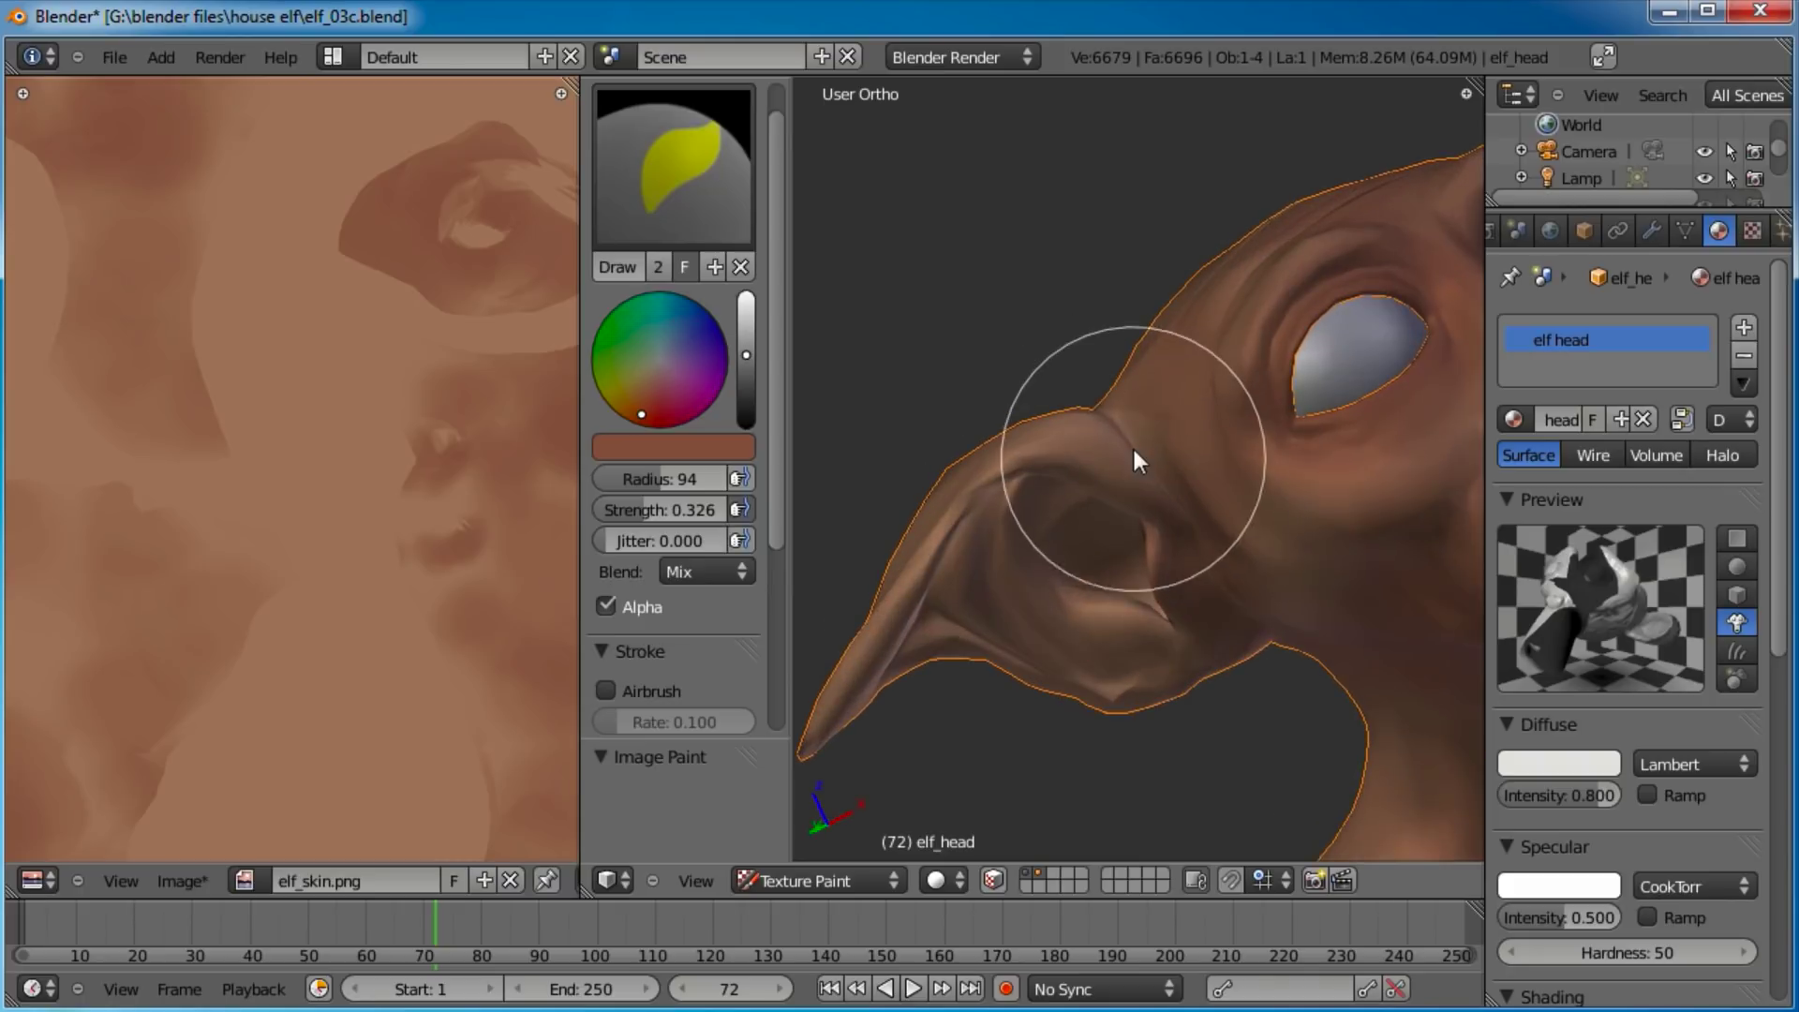
pyautogui.moveTo(970, 581)
pyautogui.mouseDown(button='middle')
pyautogui.moveTo(1160, 522)
pyautogui.moveTo(1035, 511)
pyautogui.mouseUp(button='middle')
pyautogui.moveTo(1075, 488); pyautogui.dragTo(969, 575)
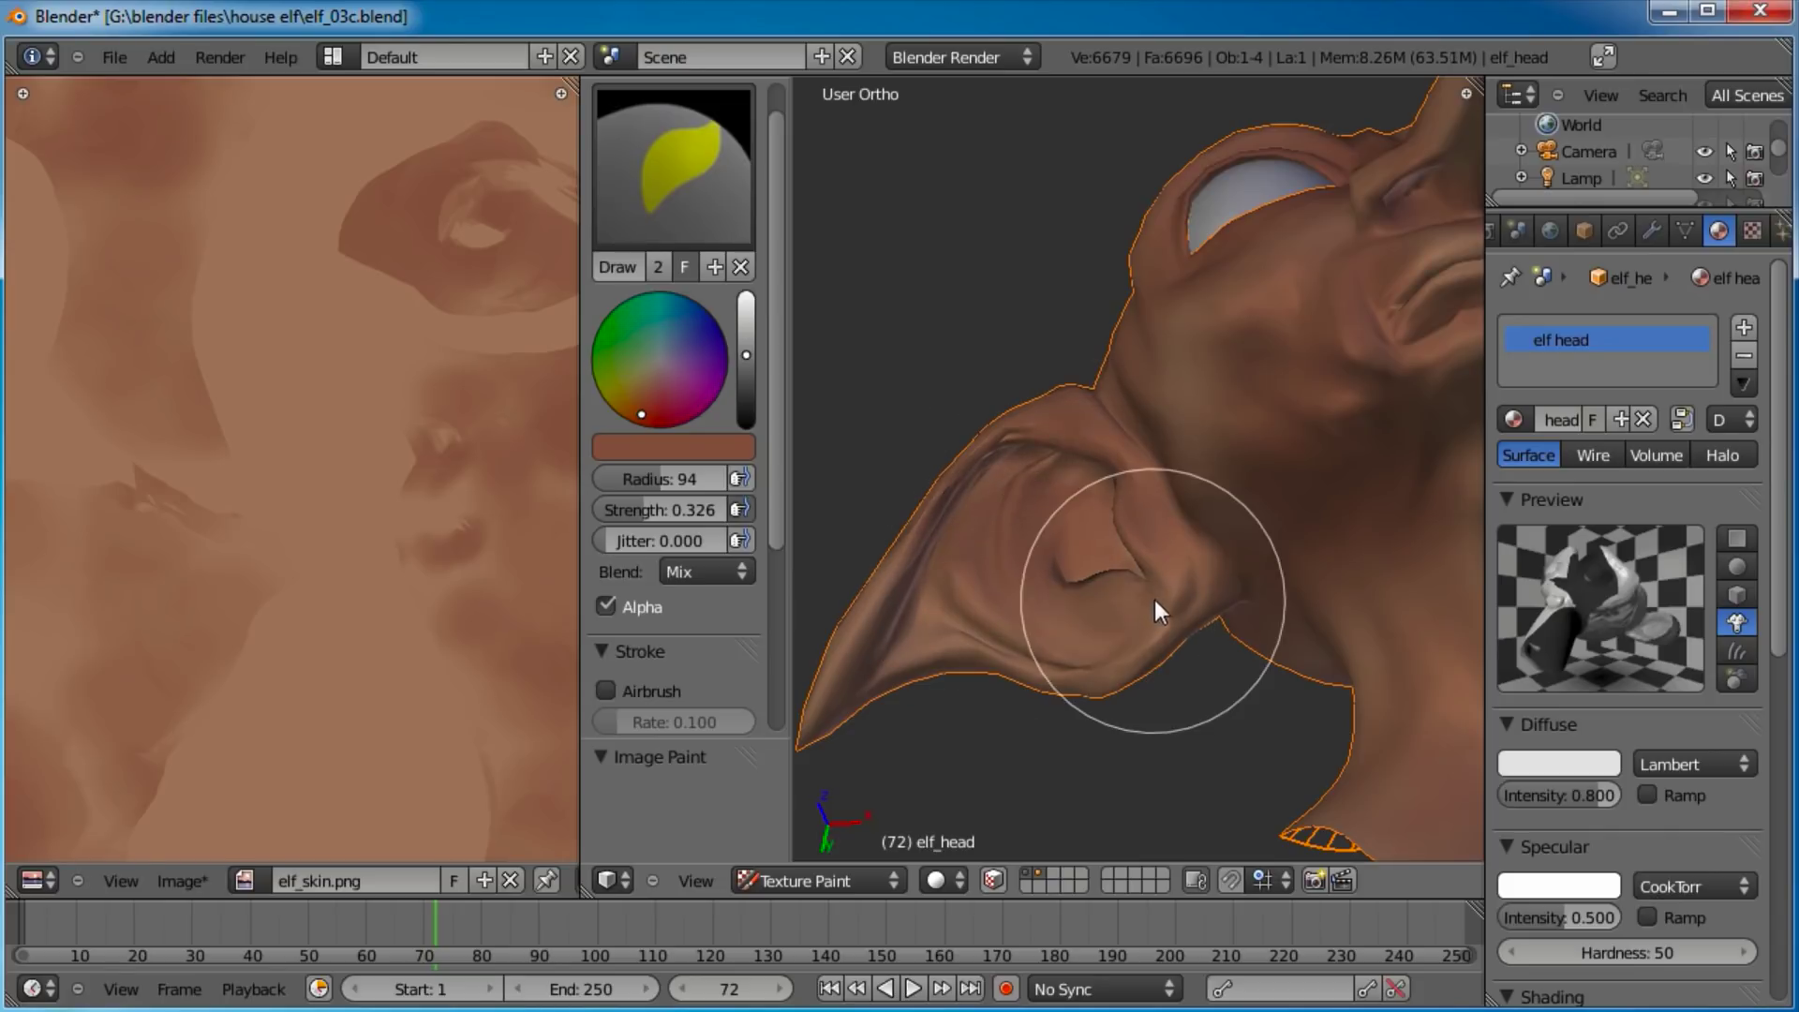
pyautogui.moveTo(1066, 415)
pyautogui.mouseDown(button='middle')
pyautogui.moveTo(1218, 478)
pyautogui.moveTo(1175, 530)
pyautogui.moveTo(1252, 611)
pyautogui.moveTo(1182, 481)
pyautogui.moveTo(1201, 459)
pyautogui.mouseUp(button='middle')
pyautogui.scroll(3, 1173, 553)
pyautogui.moveTo(1166, 510); pyautogui.dragTo(1069, 368)
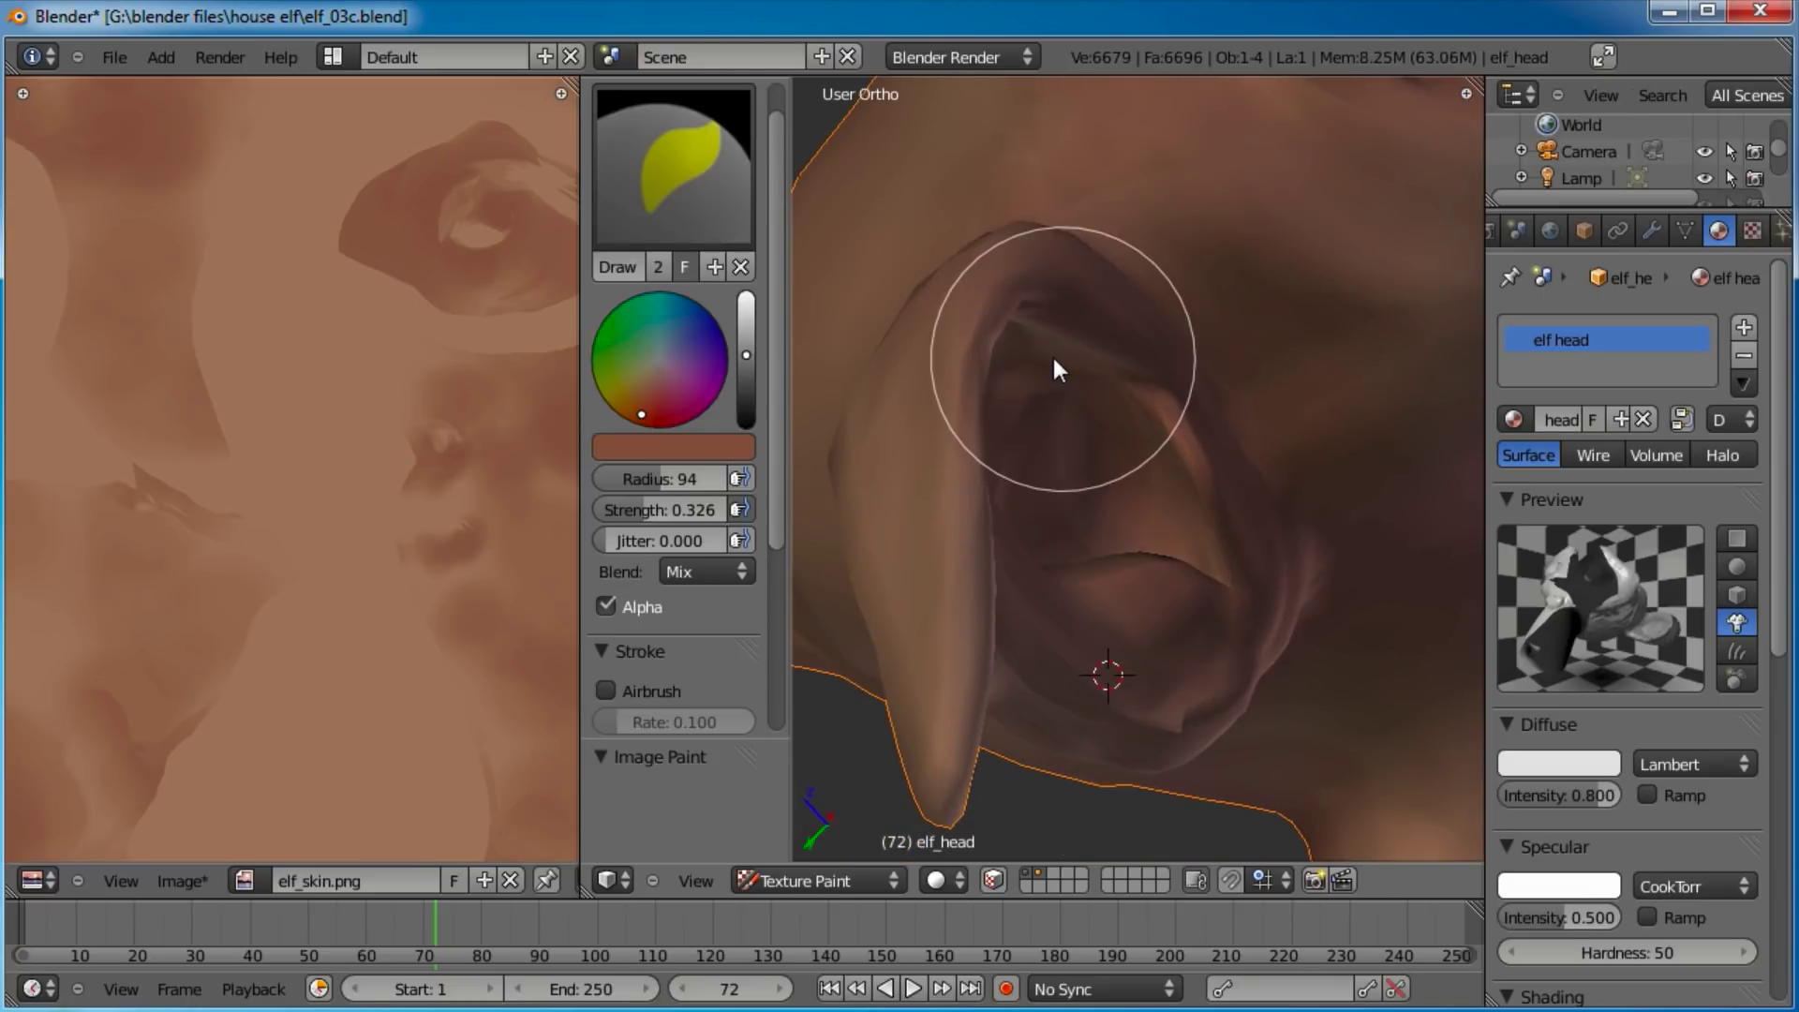
# Paint the back of the elf's right ear reddish brown.
pyautogui.scroll(-5, 1134, 492)
pyautogui.moveTo(1068, 469); pyautogui.dragTo(1193, 392, button='middle')
pyautogui.moveTo(1174, 443)
pyautogui.mouseDown()
pyautogui.moveTo(1250, 423)
pyautogui.moveTo(1355, 486)
pyautogui.moveTo(1143, 537)
pyautogui.moveTo(1118, 527)
pyautogui.moveTo(1172, 463)
pyautogui.mouseUp()
pyautogui.moveTo(1172, 463); pyautogui.dragTo(1223, 481, button='middle')
pyautogui.moveTo(1224, 599); pyautogui.dragTo(1223, 611)
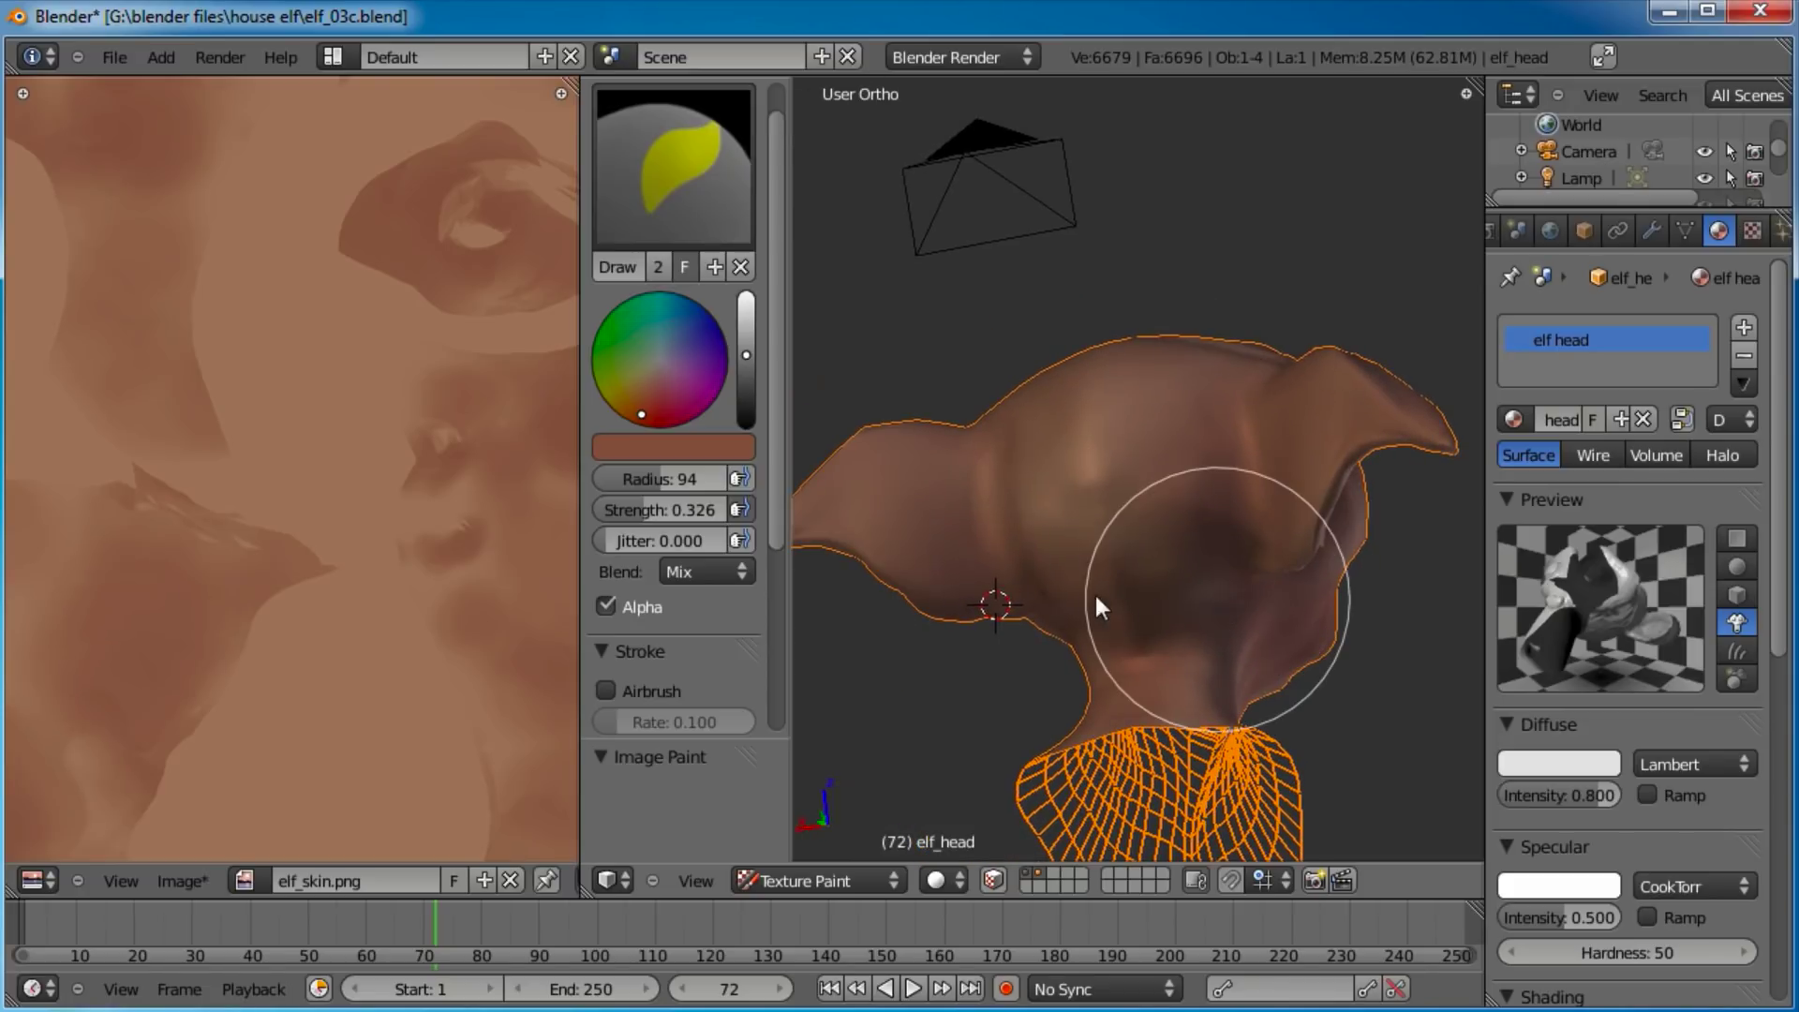
# Shade the elf's nose and mouth area reddish brown.
pyautogui.moveTo(1016, 604); pyautogui.dragTo(1078, 575, button='middle')
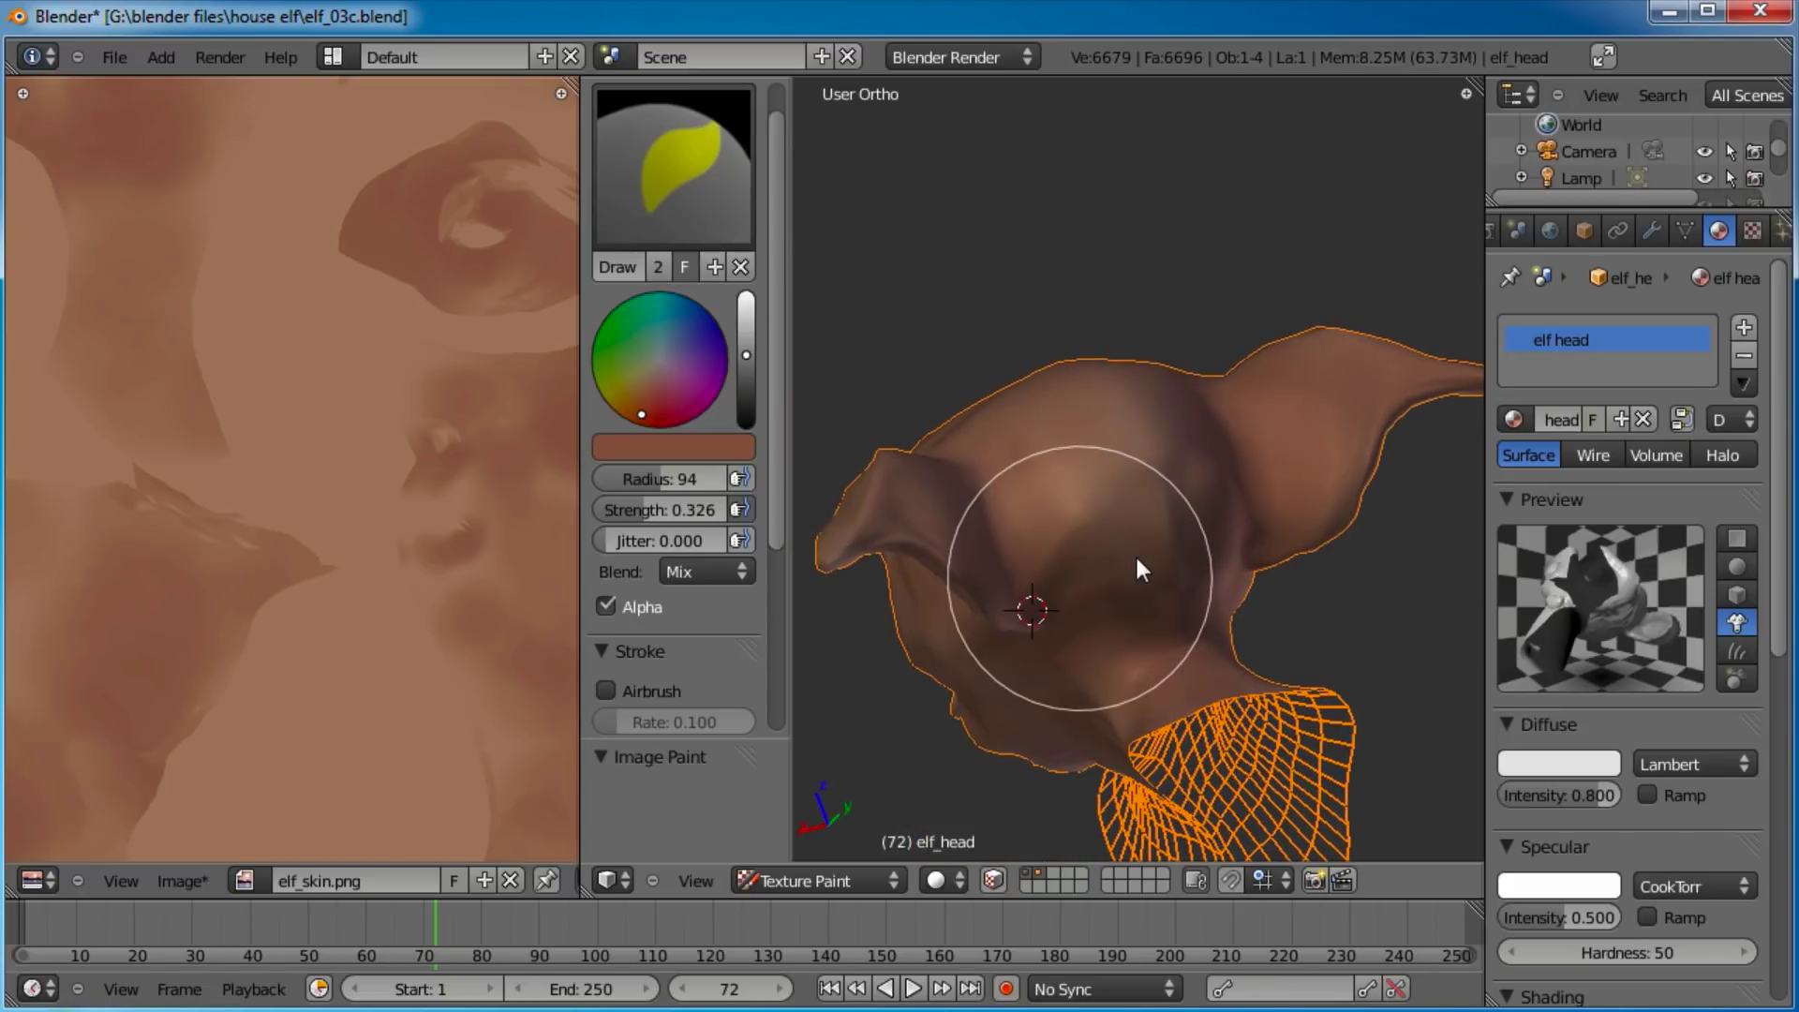
pyautogui.moveTo(1183, 639)
pyautogui.mouseDown(button='middle')
pyautogui.moveTo(1227, 508)
pyautogui.moveTo(1092, 408)
pyautogui.moveTo(1149, 470)
pyautogui.moveTo(1233, 374)
pyautogui.moveTo(1132, 510)
pyautogui.moveTo(1218, 626)
pyautogui.moveTo(1194, 506)
pyautogui.moveTo(1116, 492)
pyautogui.moveTo(1070, 566)
pyautogui.moveTo(1239, 596)
pyautogui.moveTo(1273, 563)
pyautogui.moveTo(1038, 615)
pyautogui.moveTo(1115, 514)
pyautogui.mouseUp(button='middle')
pyautogui.scroll(3, 1245, 585)
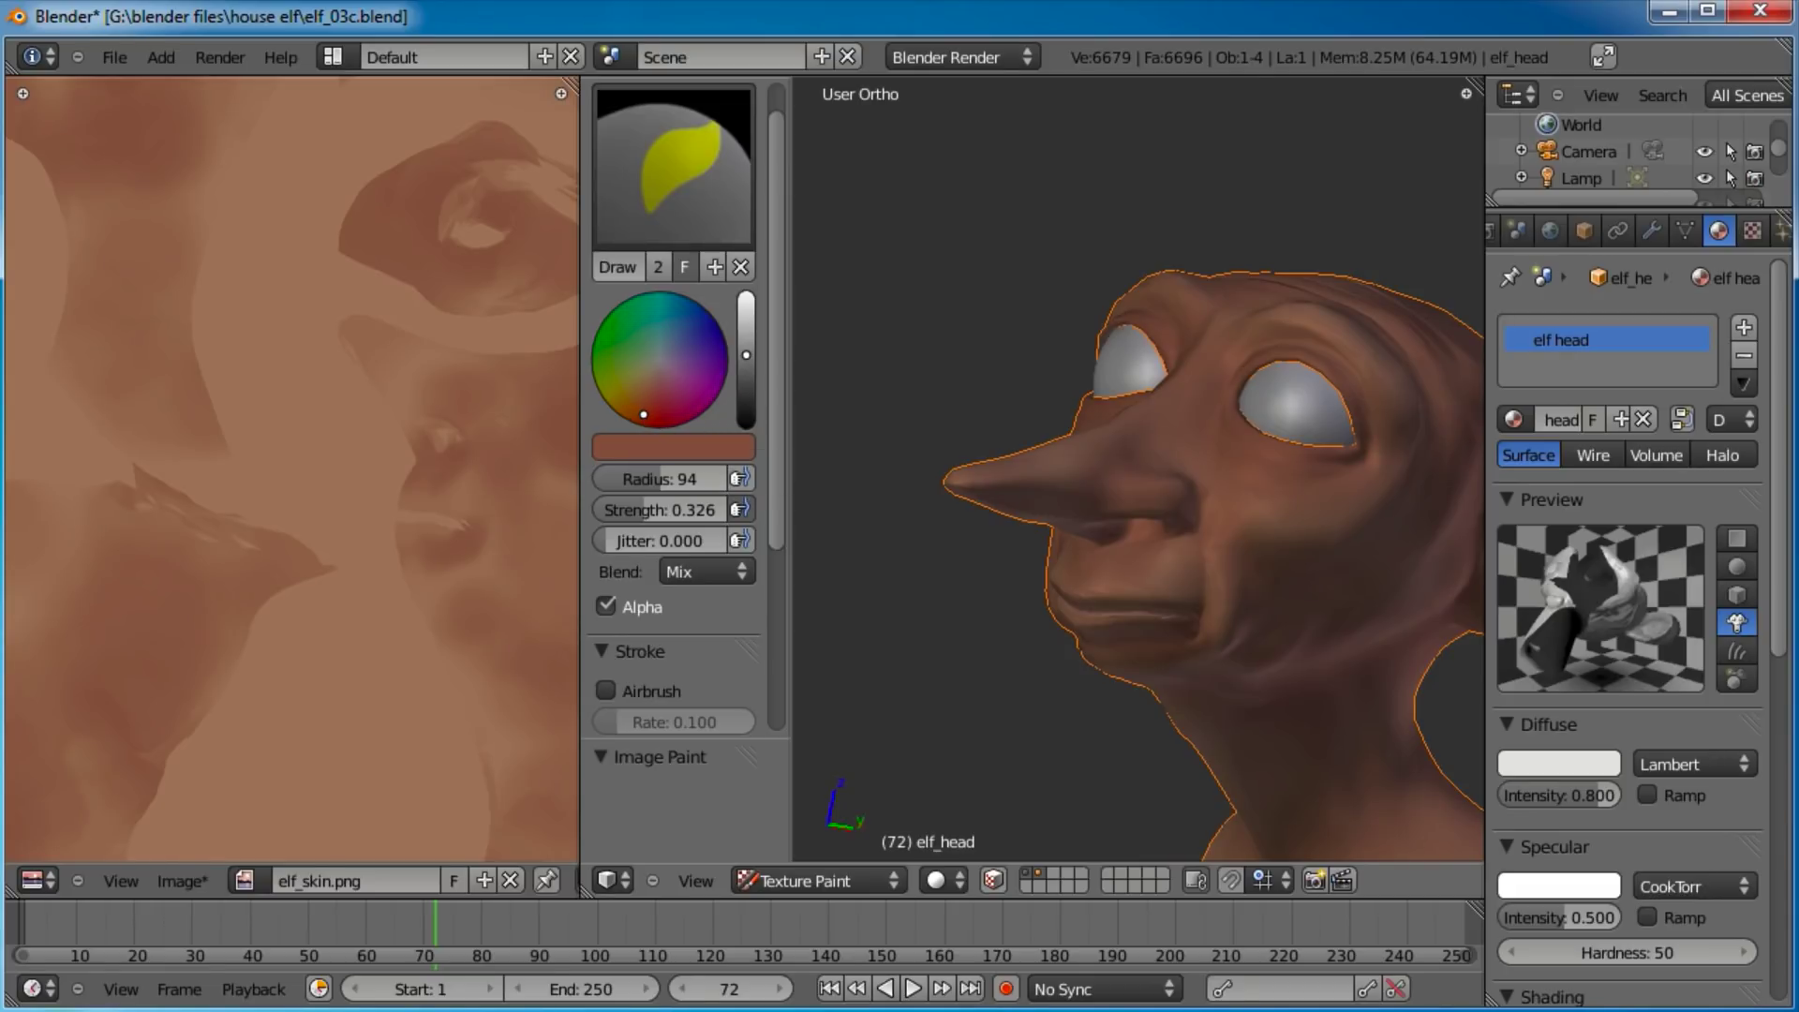
# Shift the brush colour to a slightly brighter pinkish red and set the brush strength to 0.217.
pyautogui.moveTo(644, 414); pyautogui.dragTo(656, 414)
pyautogui.moveTo(748, 351); pyautogui.dragTo(748, 343)
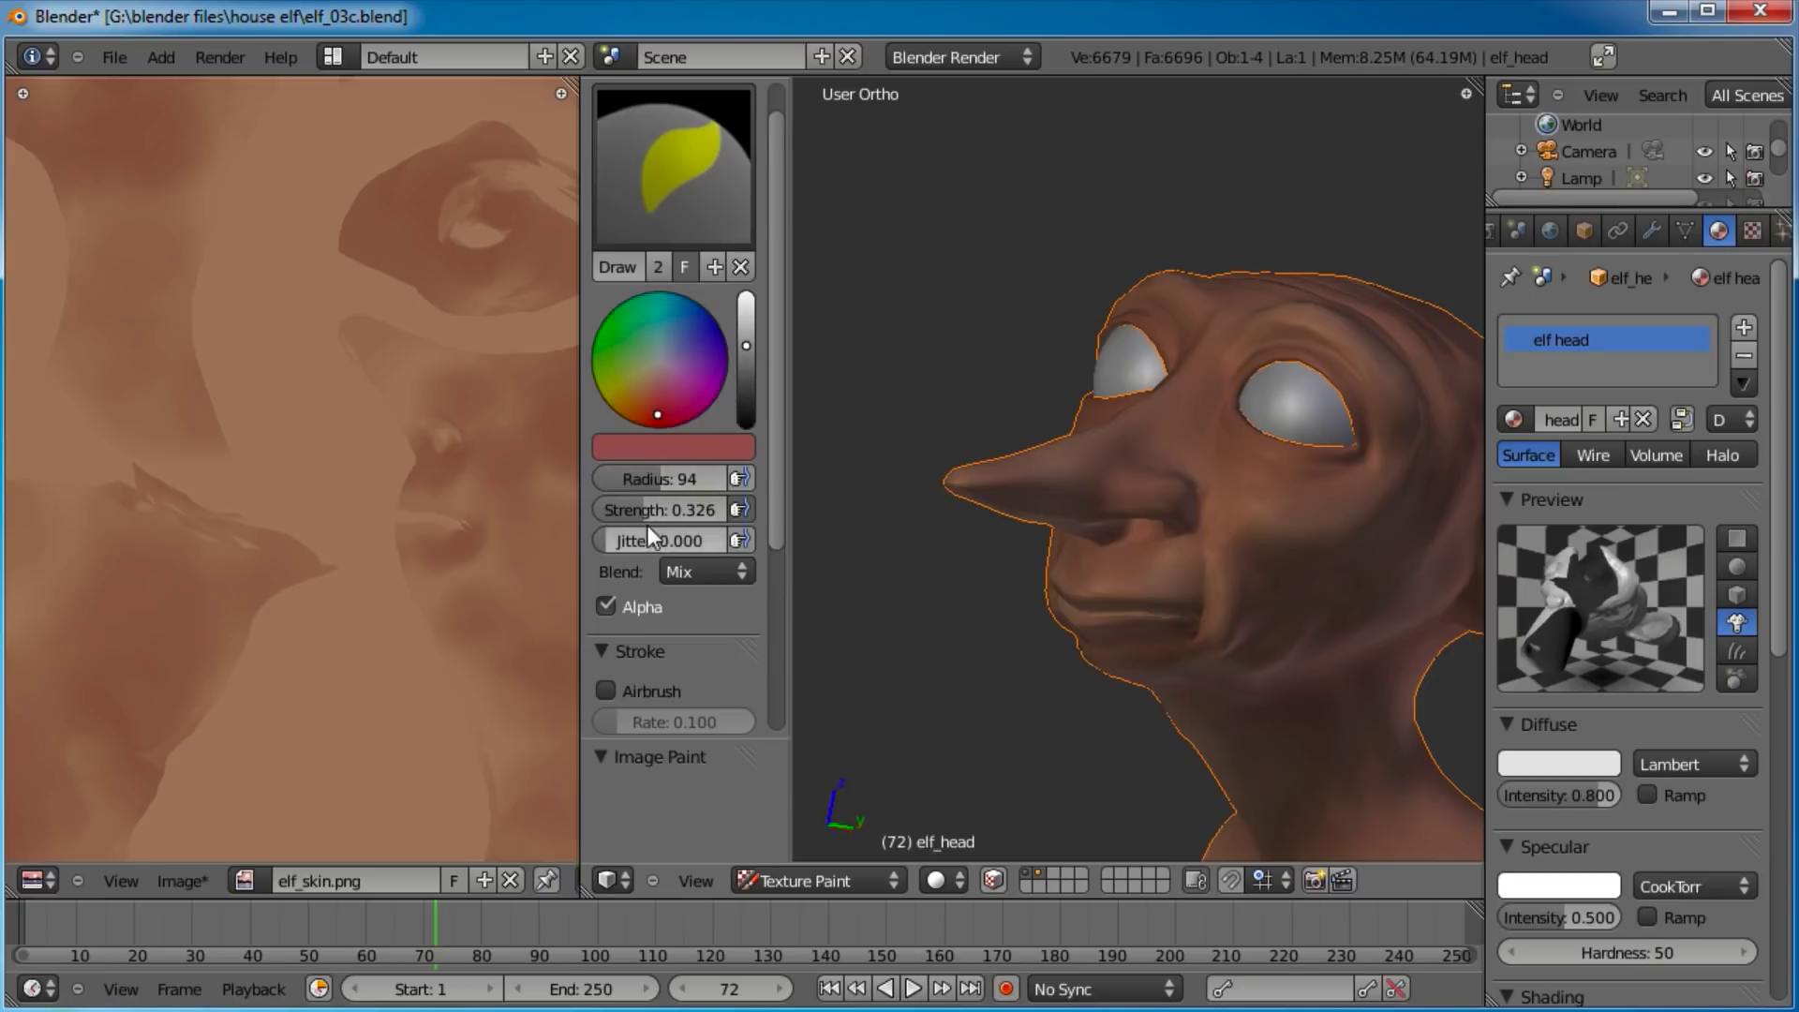
pyautogui.moveTo(643, 515); pyautogui.dragTo(626, 510)
# Paint a soft red blush on both of the elf's cheeks below the eyes.
pyautogui.moveTo(1160, 508); pyautogui.dragTo(1135, 546, button='middle')
pyautogui.scroll(2, 1134, 552)
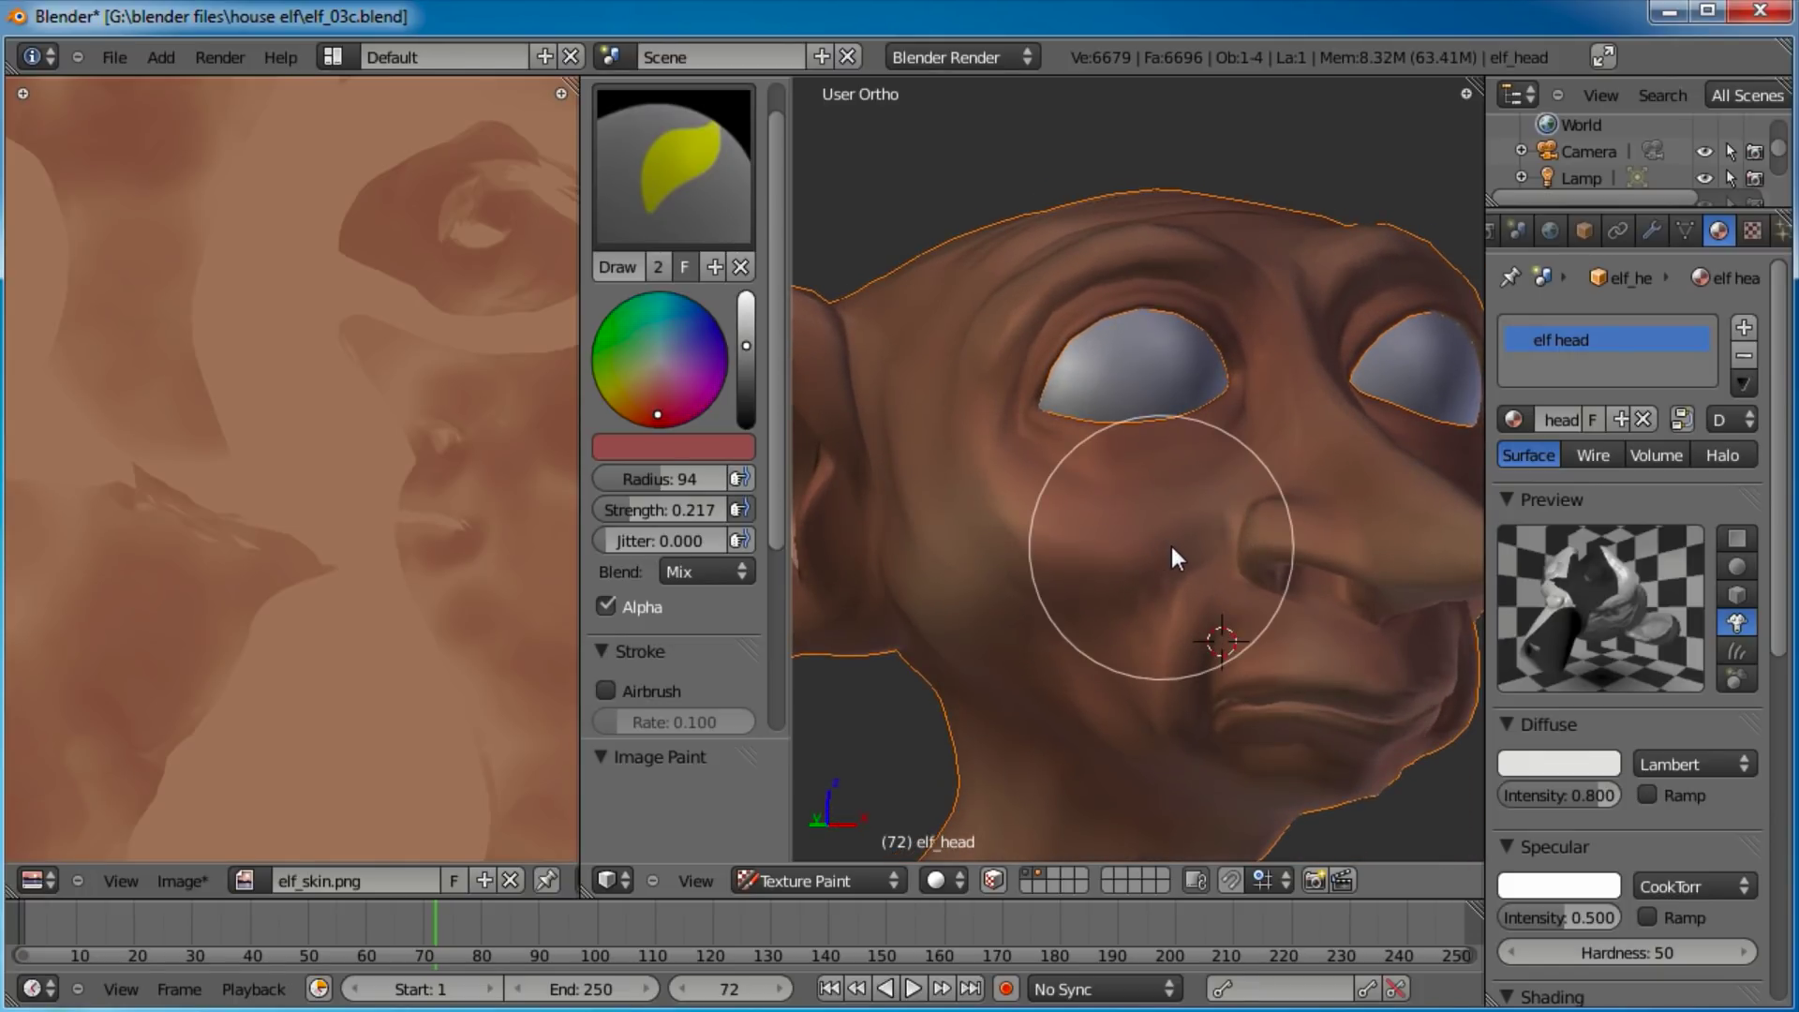
pyautogui.scroll(-2, 1171, 547)
pyautogui.moveTo(1183, 461); pyautogui.dragTo(1206, 581, button='middle')
pyautogui.scroll(2, 1207, 588)
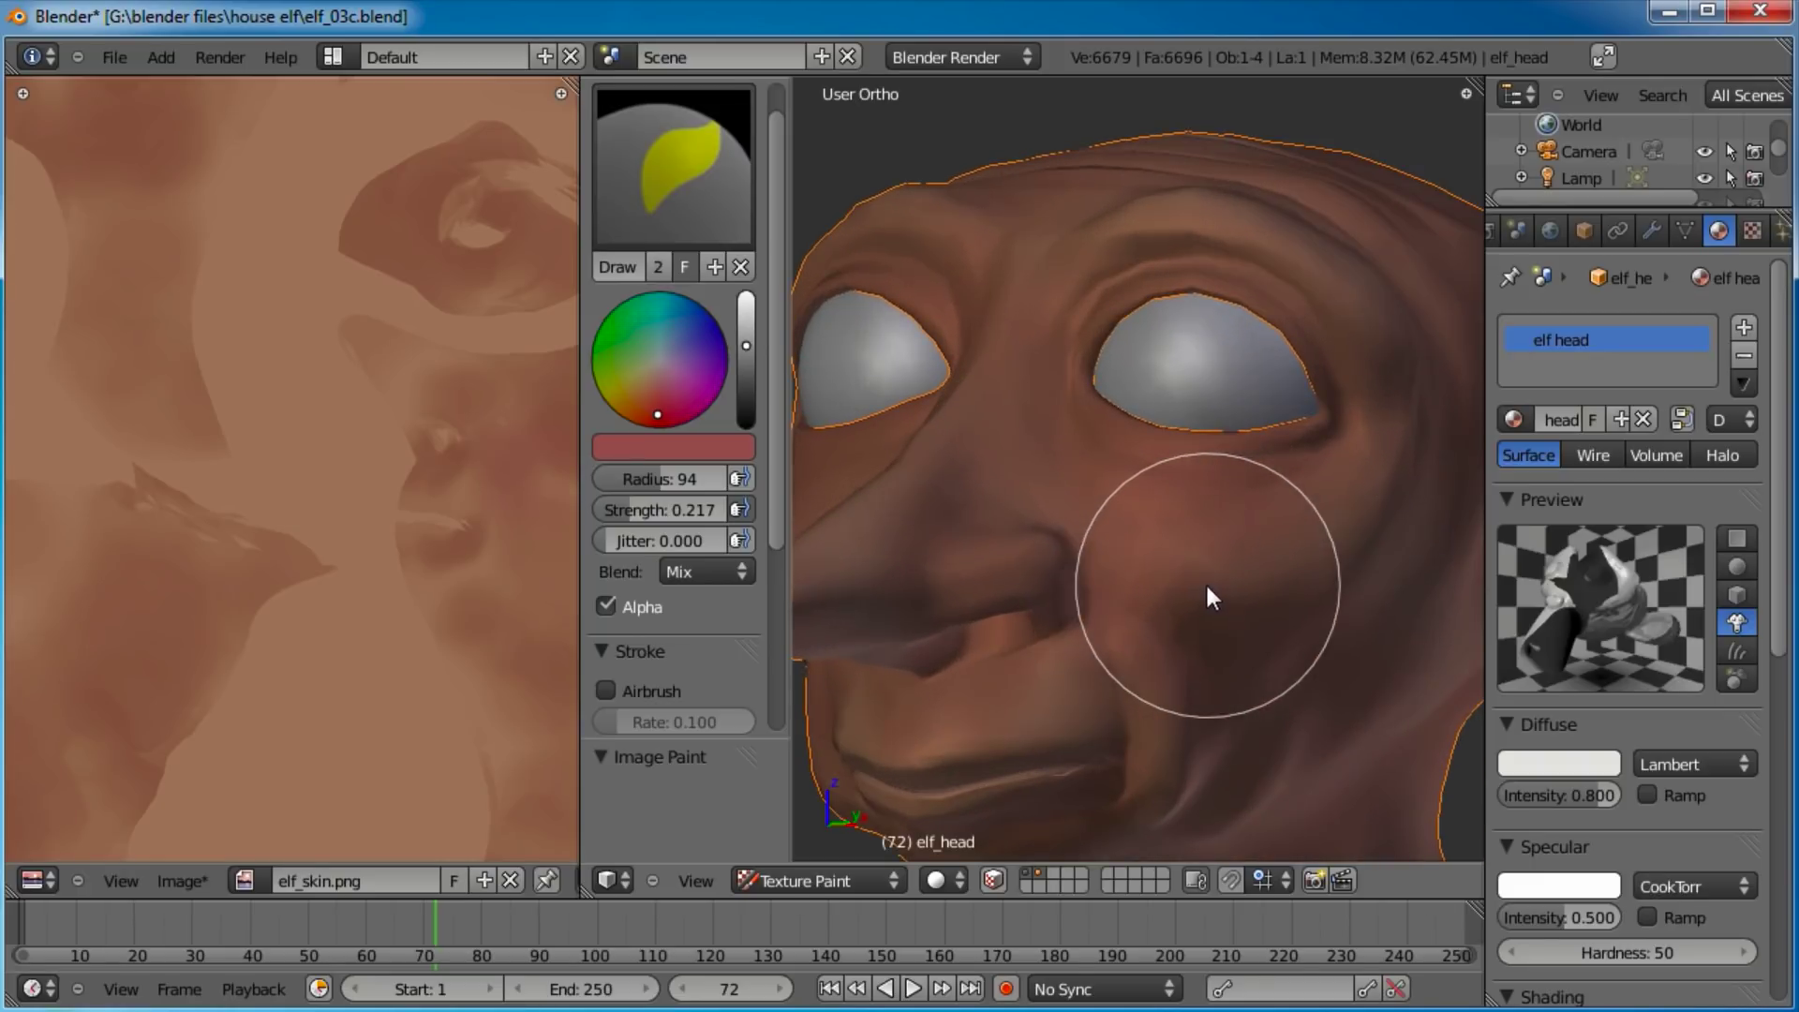
pyautogui.moveTo(1092, 602); pyautogui.dragTo(1155, 588, button='middle')
pyautogui.scroll(-2, 1177, 592)
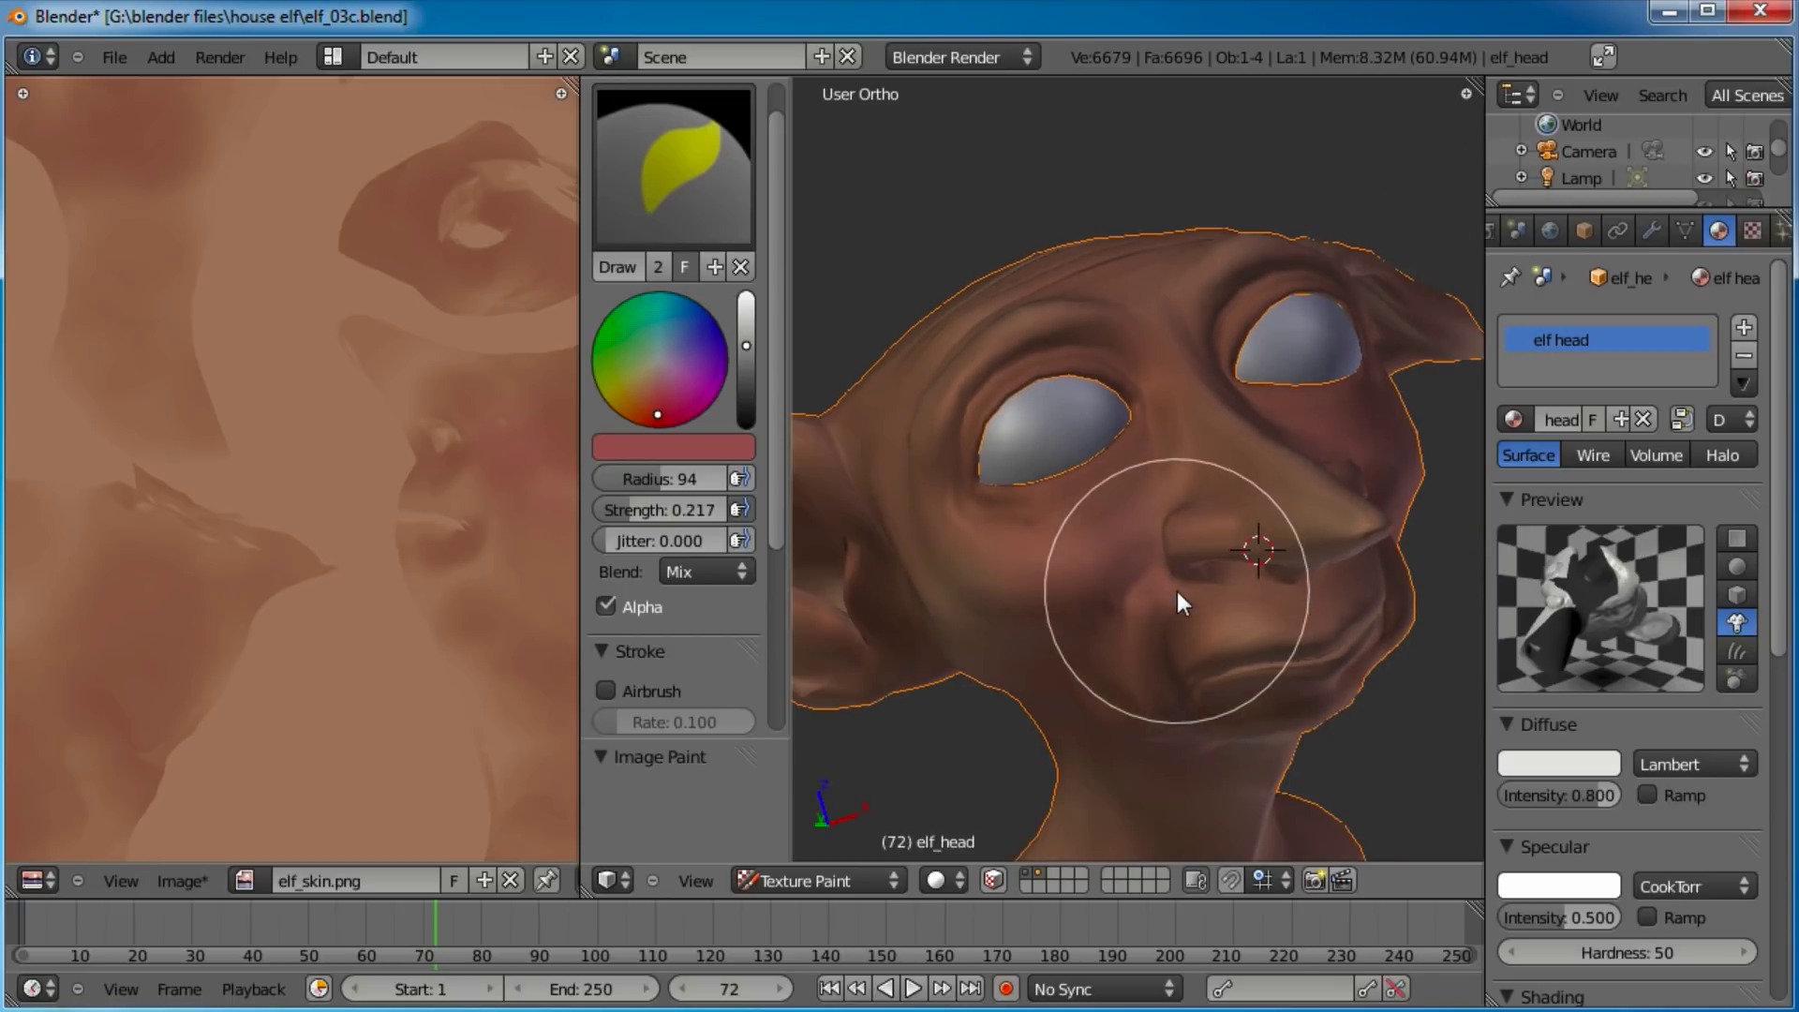
# Tint the elf's nose red out to its tip, including the underside, and save the elf_skin.png image.
pyautogui.scroll(1, 1147, 562)
pyautogui.moveTo(1239, 462); pyautogui.dragTo(1292, 469, button='middle')
pyautogui.moveTo(1229, 530); pyautogui.dragTo(1021, 581, button='middle')
pyautogui.moveTo(1019, 570)
pyautogui.mouseDown()
pyautogui.moveTo(969, 597)
pyautogui.moveTo(1066, 572)
pyautogui.moveTo(1141, 514)
pyautogui.moveTo(1121, 566)
pyautogui.moveTo(1010, 635)
pyautogui.mouseUp()
pyautogui.moveTo(1010, 635)
pyautogui.mouseDown(button='middle')
pyautogui.moveTo(1200, 532)
pyautogui.moveTo(1343, 371)
pyautogui.moveTo(1381, 361)
pyautogui.moveTo(1129, 352)
pyautogui.moveTo(1385, 490)
pyautogui.moveTo(1088, 562)
pyautogui.mouseUp(button='middle')
pyautogui.moveTo(1095, 575)
pyautogui.mouseDown()
pyautogui.moveTo(1076, 589)
pyautogui.moveTo(1180, 438)
pyautogui.mouseUp()
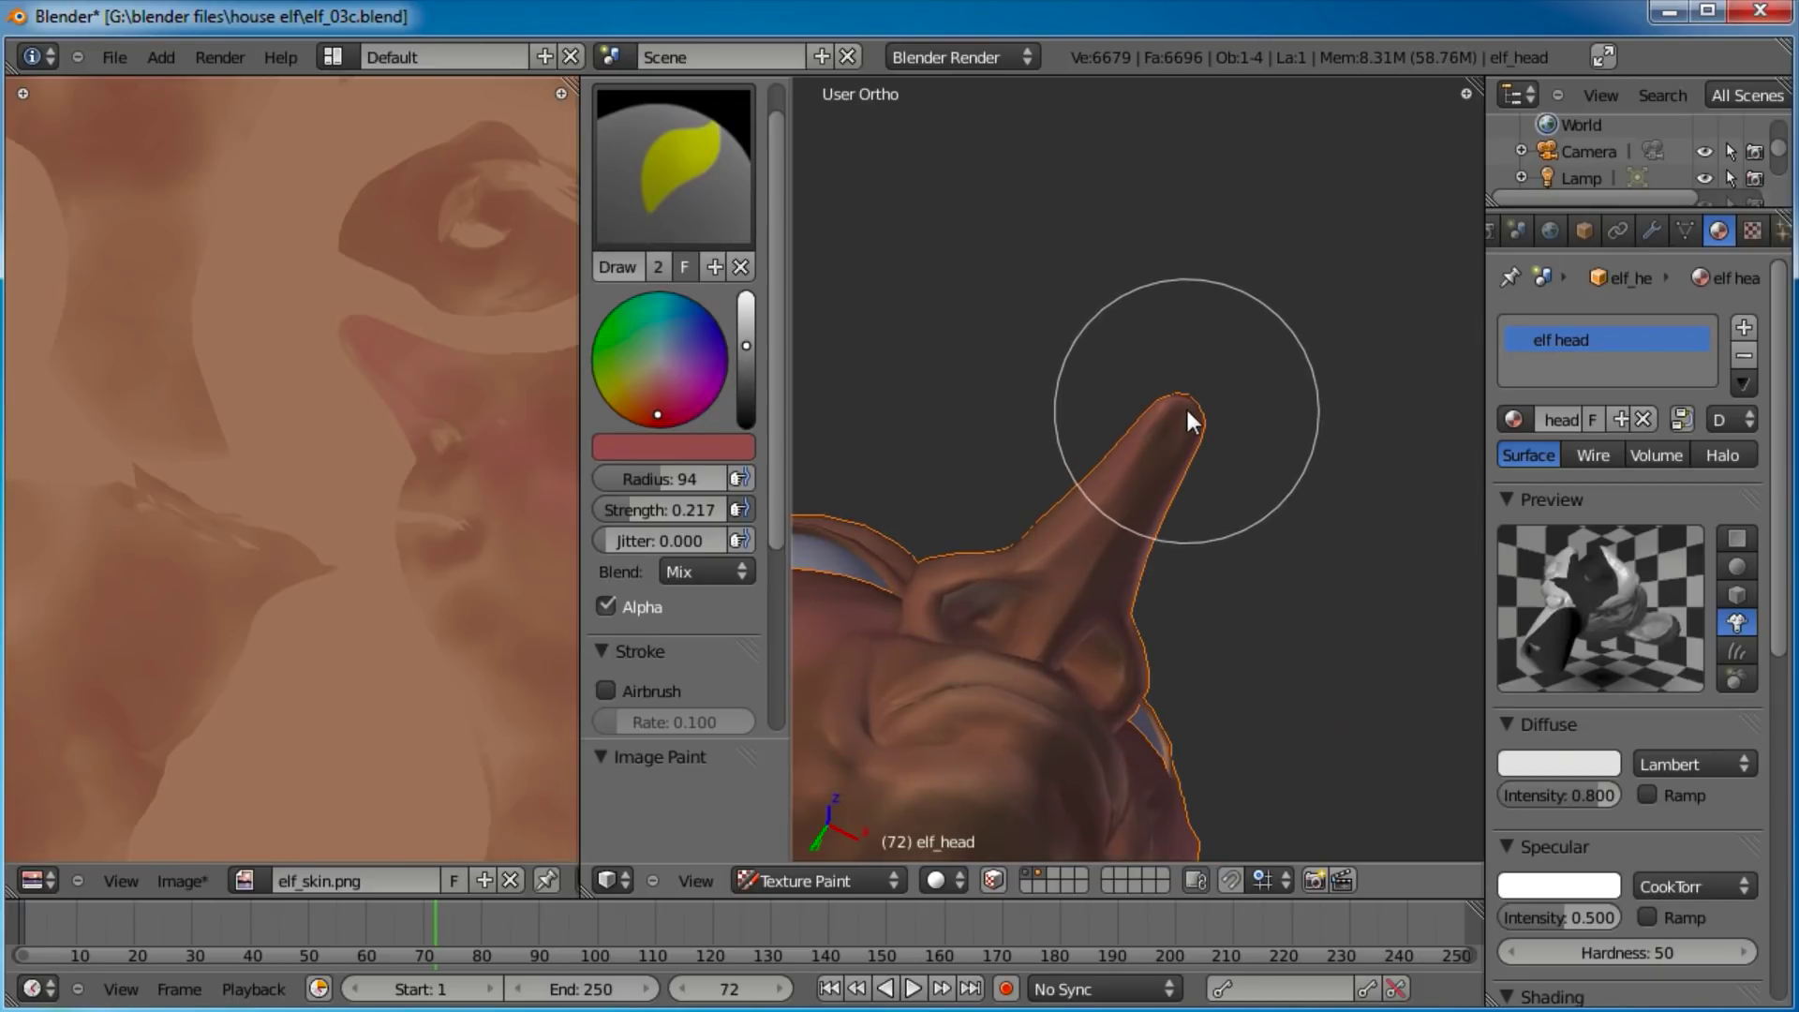
pyautogui.moveTo(1241, 618)
pyautogui.mouseDown(button='middle')
pyautogui.moveTo(1169, 465)
pyautogui.moveTo(1108, 631)
pyautogui.moveTo(1017, 511)
pyautogui.moveTo(1102, 544)
pyautogui.mouseUp(button='middle')
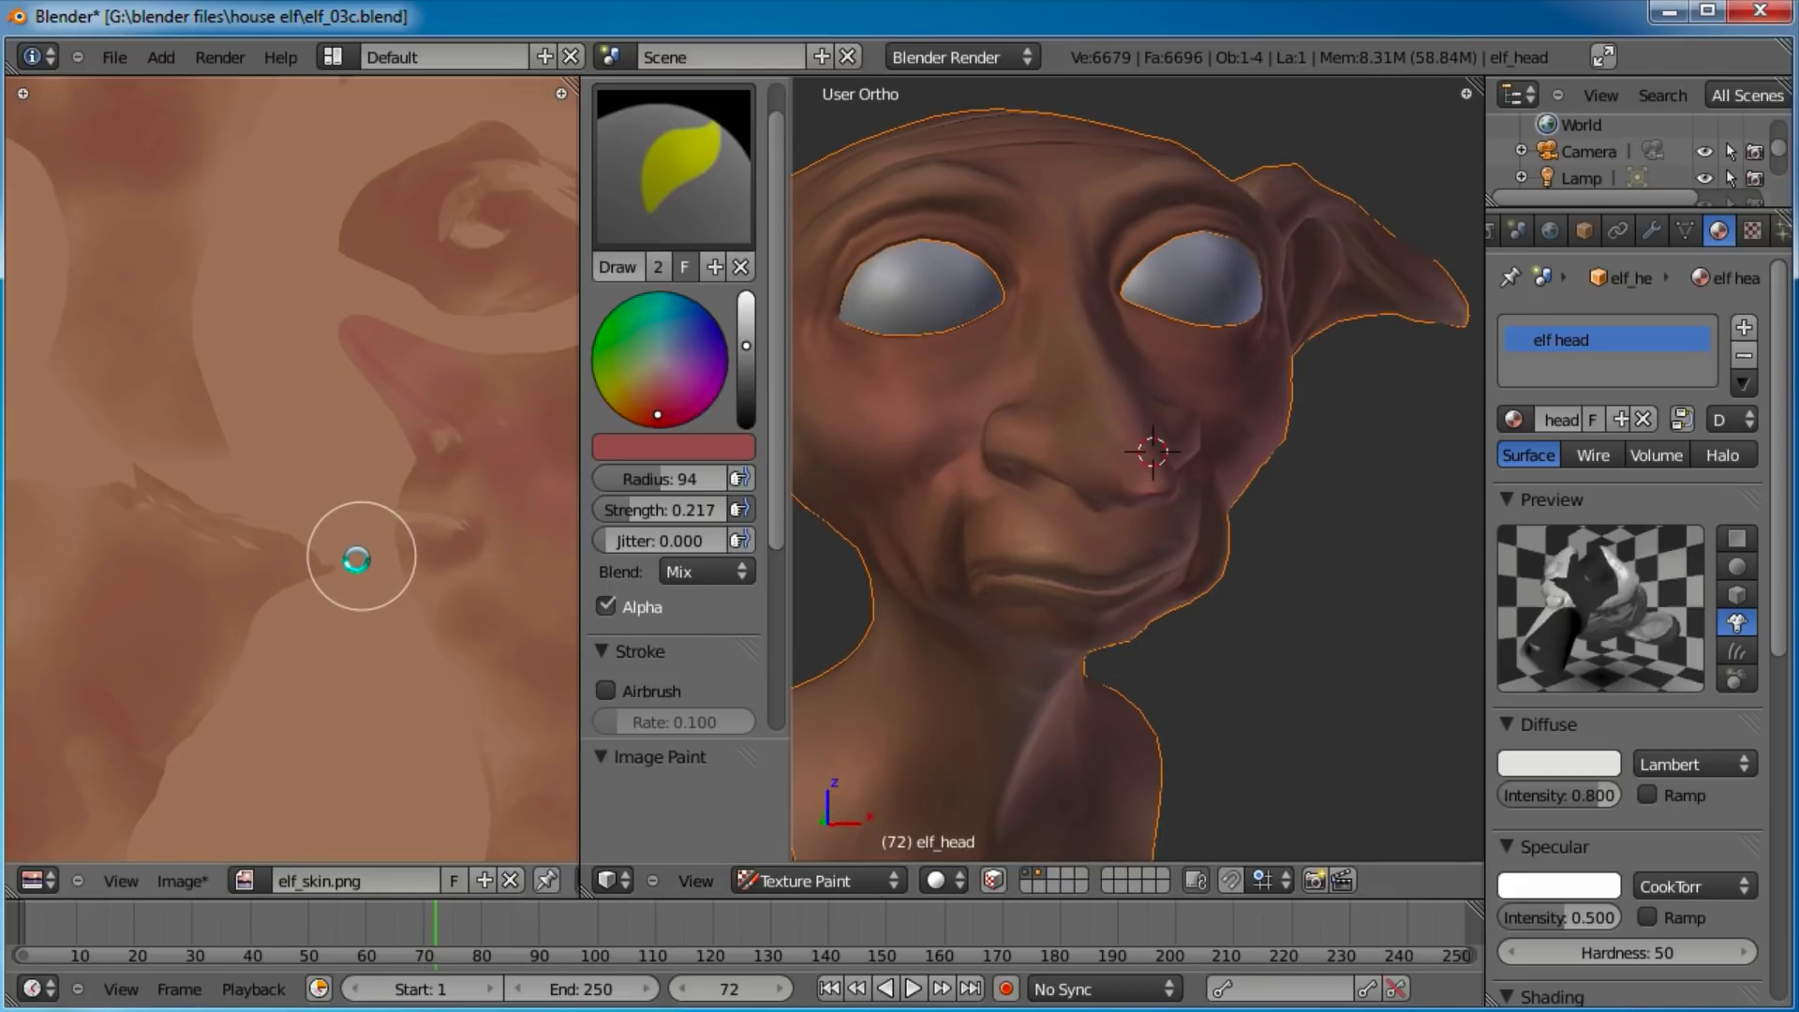
pyautogui.hotkey('alt', 's')
# Paint a red tint over the backs of both of the elf's ears.
pyautogui.moveTo(1036, 674)
pyautogui.mouseDown(button='middle')
pyautogui.moveTo(1168, 562)
pyautogui.moveTo(1293, 610)
pyautogui.moveTo(1159, 592)
pyautogui.moveTo(1379, 539)
pyautogui.moveTo(1141, 567)
pyautogui.moveTo(1162, 600)
pyautogui.moveTo(1160, 538)
pyautogui.mouseUp(button='middle')
pyautogui.moveTo(1162, 498)
pyautogui.mouseDown()
pyautogui.moveTo(1241, 560)
pyautogui.moveTo(1129, 609)
pyautogui.mouseUp()
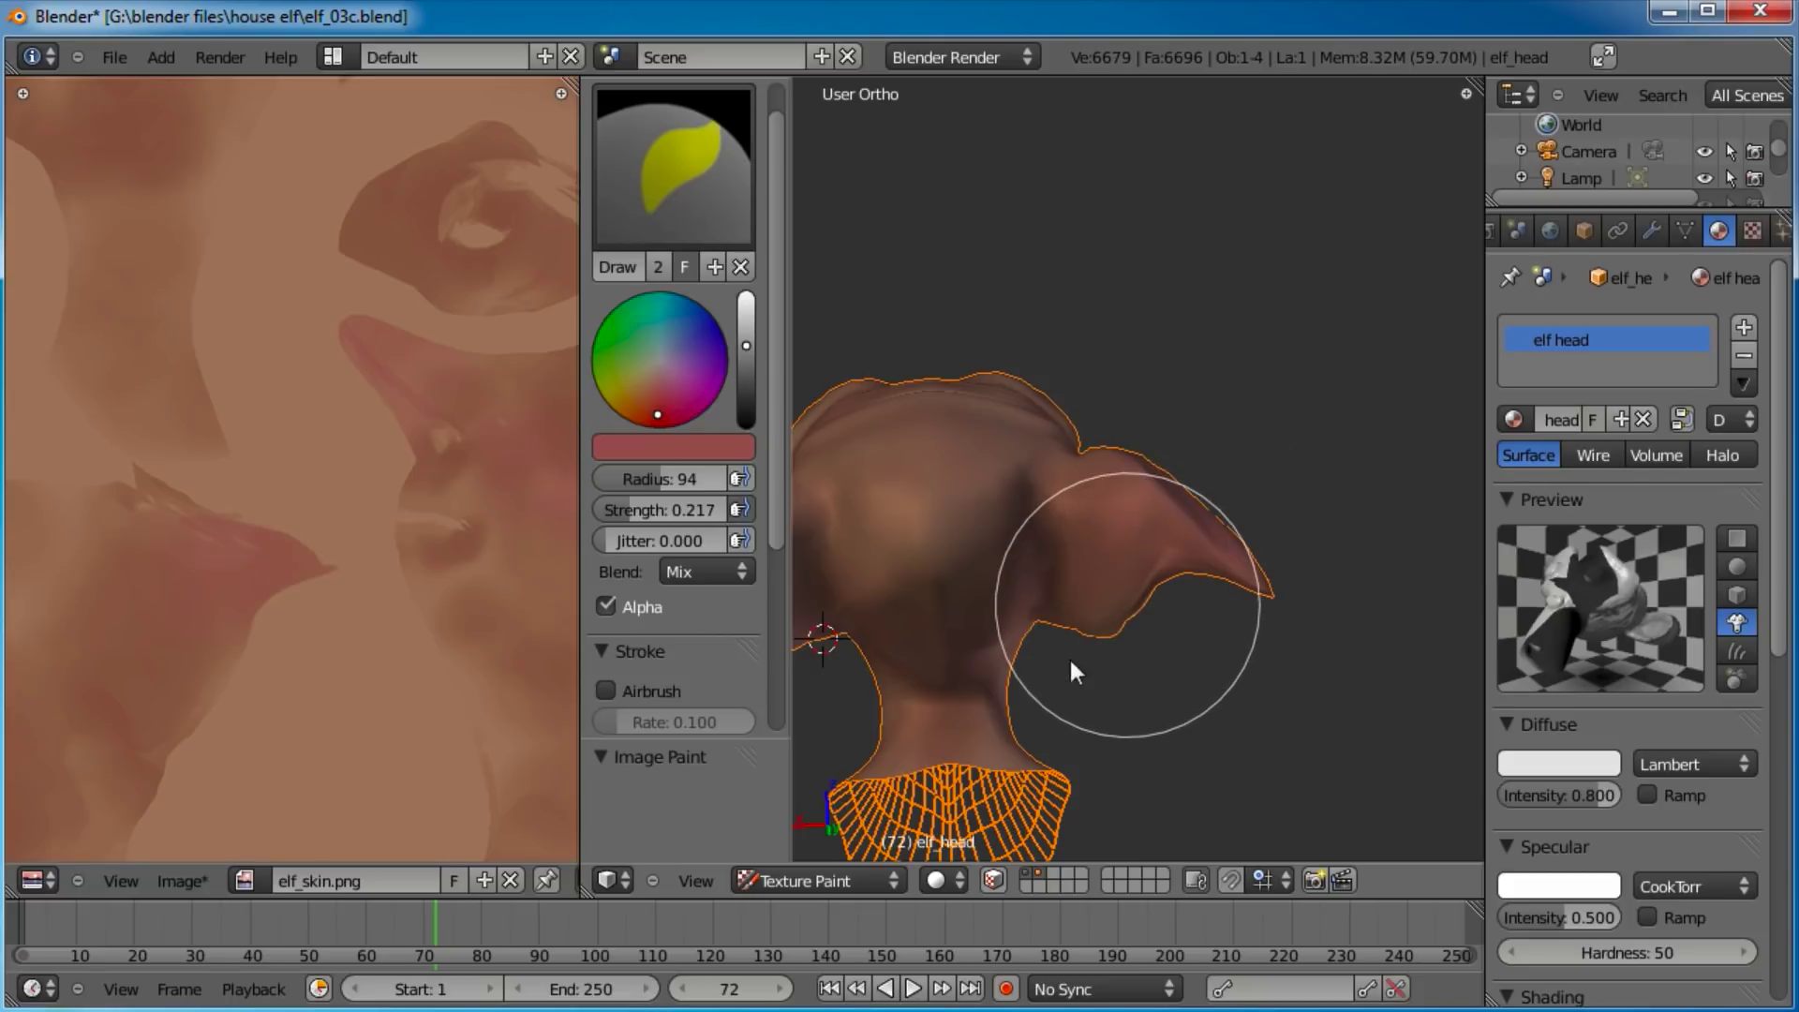
pyautogui.moveTo(999, 666); pyautogui.dragTo(1376, 619, button='middle')
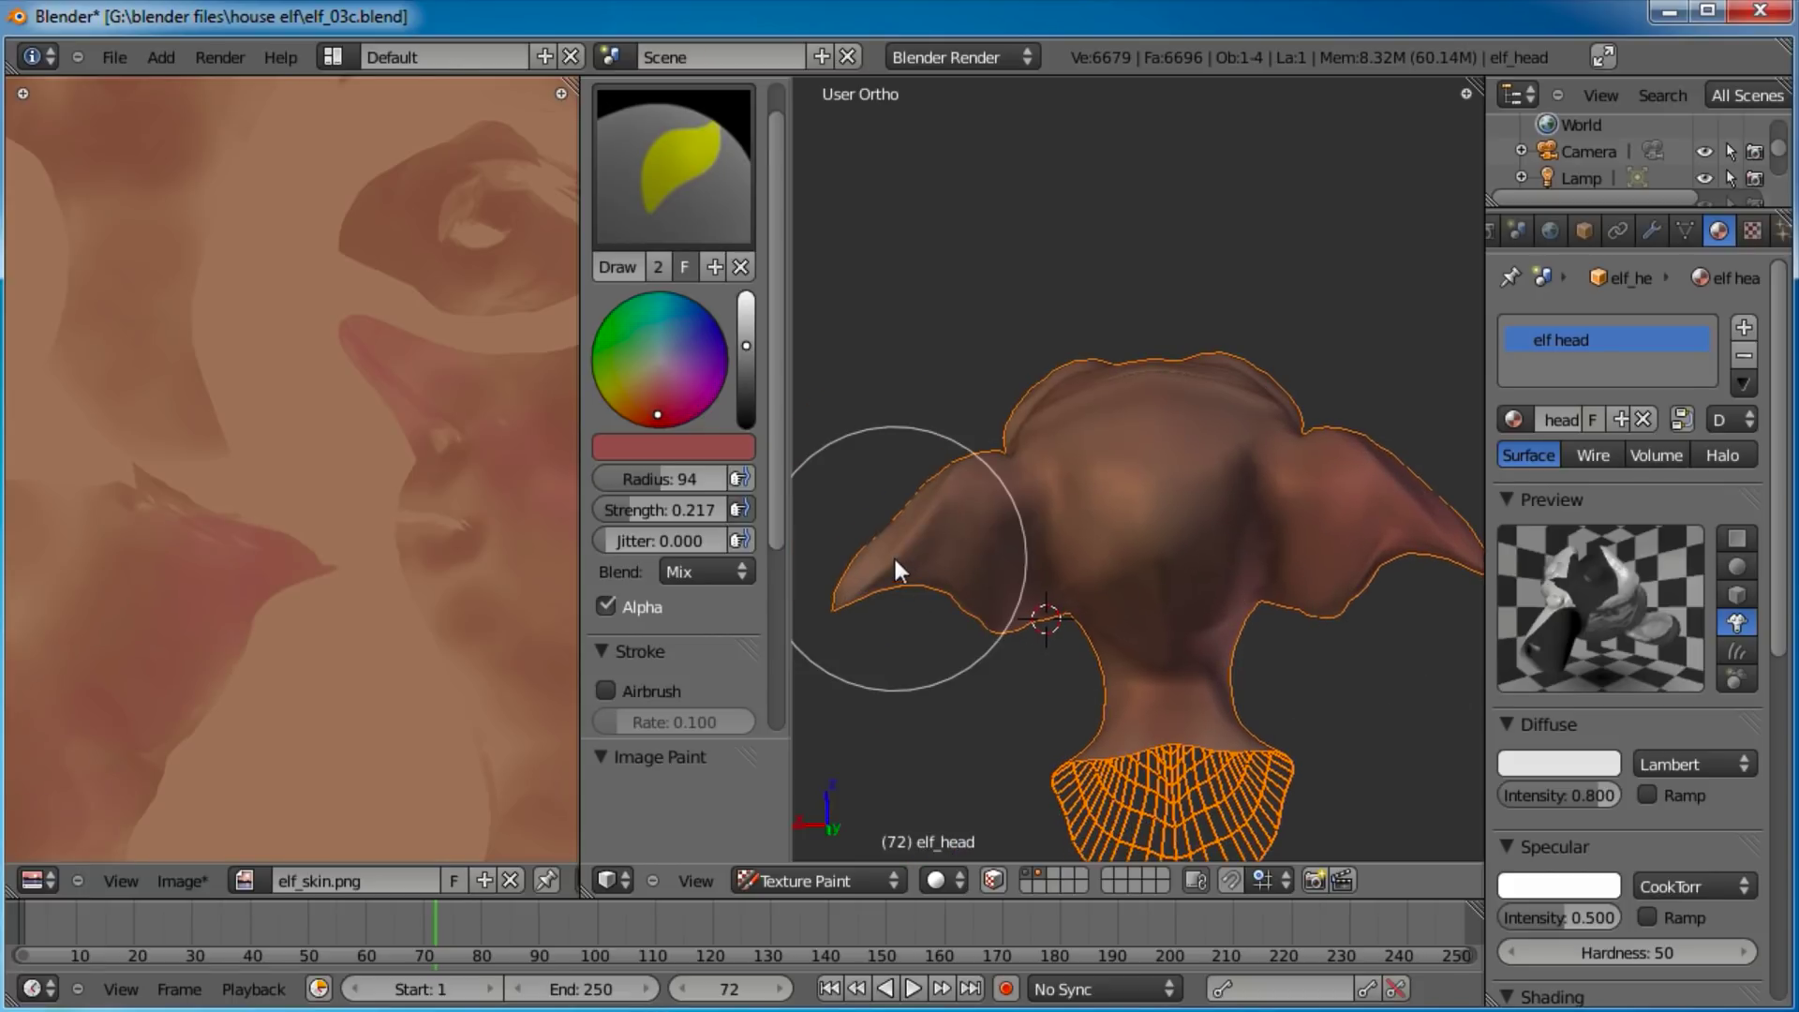
pyautogui.moveTo(872, 585)
pyautogui.mouseDown()
pyautogui.moveTo(925, 538)
pyautogui.moveTo(859, 593)
pyautogui.moveTo(920, 582)
pyautogui.moveTo(1042, 637)
pyautogui.mouseUp()
# Tint the front of the elf's left ear red toward the pointed tip.
pyautogui.moveTo(1044, 643)
pyautogui.mouseDown(button='middle')
pyautogui.moveTo(1307, 517)
pyautogui.moveTo(1029, 682)
pyautogui.moveTo(1056, 606)
pyautogui.moveTo(1155, 541)
pyautogui.moveTo(1185, 606)
pyautogui.mouseUp(button='middle')
pyautogui.scroll(3, 1185, 606)
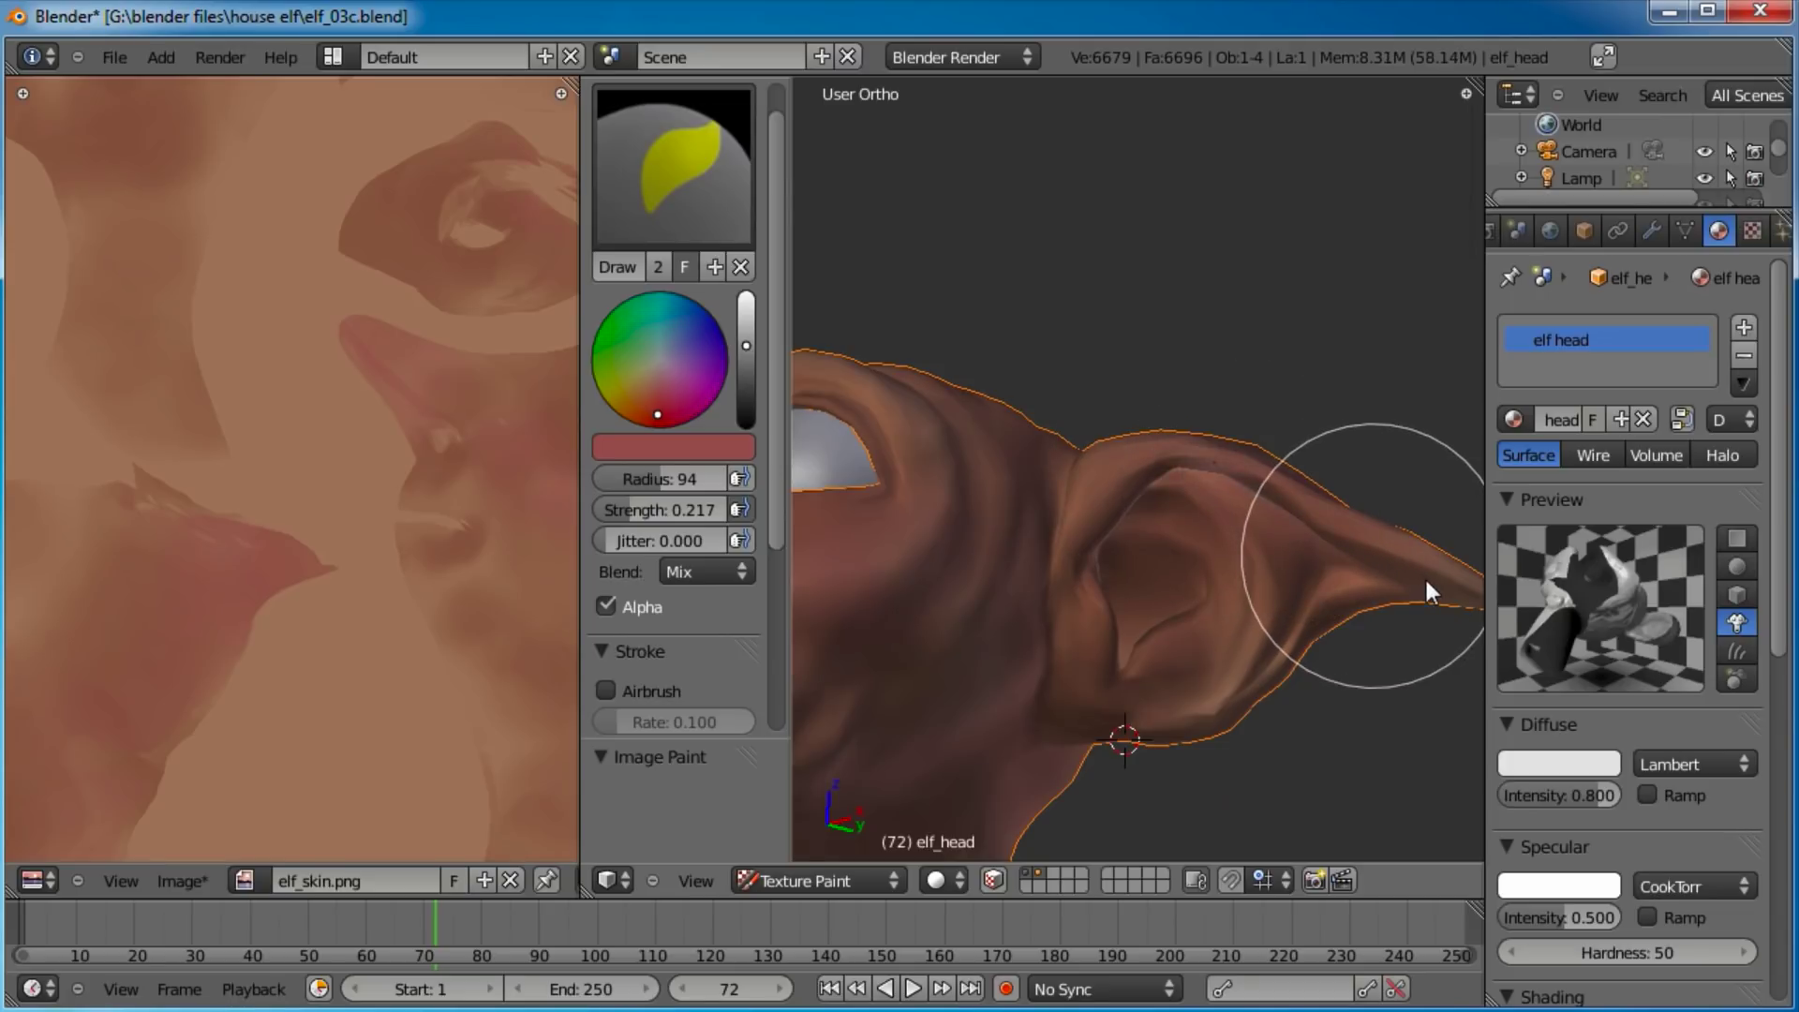
pyautogui.scroll(-1, 1406, 575)
pyautogui.keyDown('shift'); pyautogui.moveTo(1387, 576); pyautogui.dragTo(1289, 510, button='middle'); pyautogui.keyUp('shift')
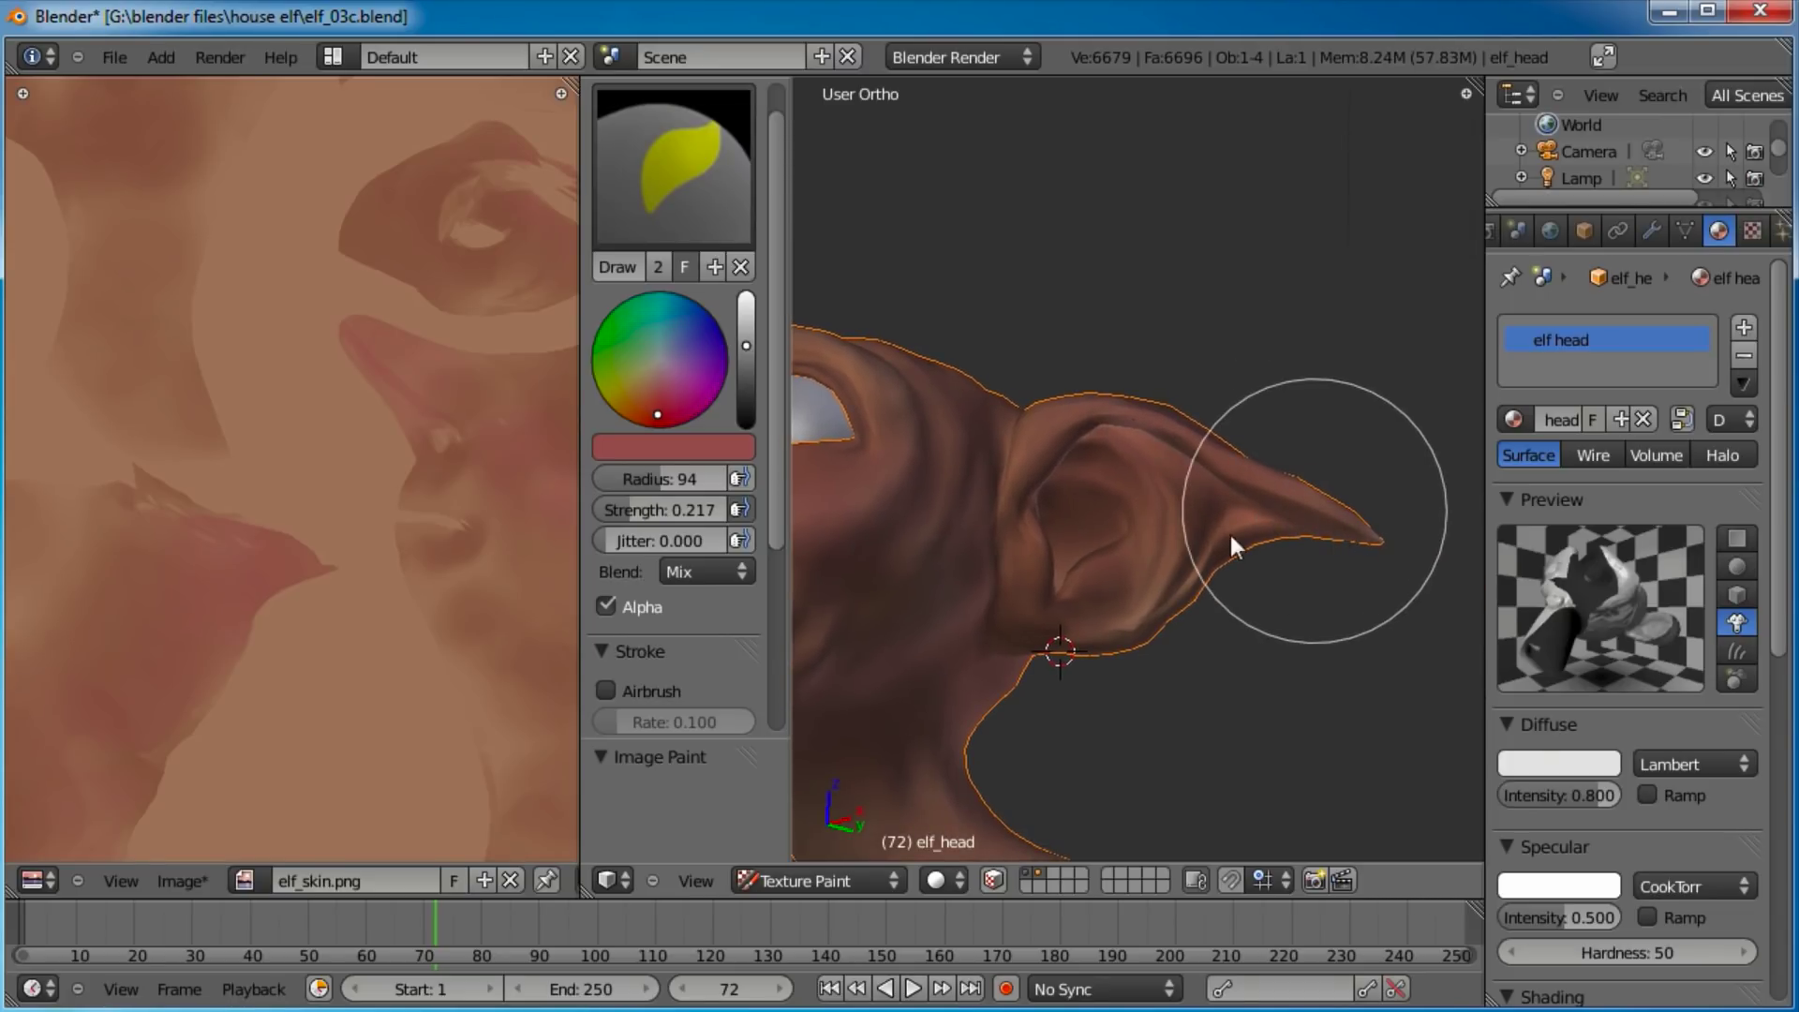
# Tint the front and upper edge of the elf's right ear red, continuing onto the adjoining temple.
pyautogui.moveTo(1149, 626)
pyautogui.mouseDown(button='middle')
pyautogui.moveTo(1082, 515)
pyautogui.moveTo(1221, 513)
pyautogui.moveTo(1363, 576)
pyautogui.moveTo(1331, 572)
pyautogui.mouseUp(button='middle')
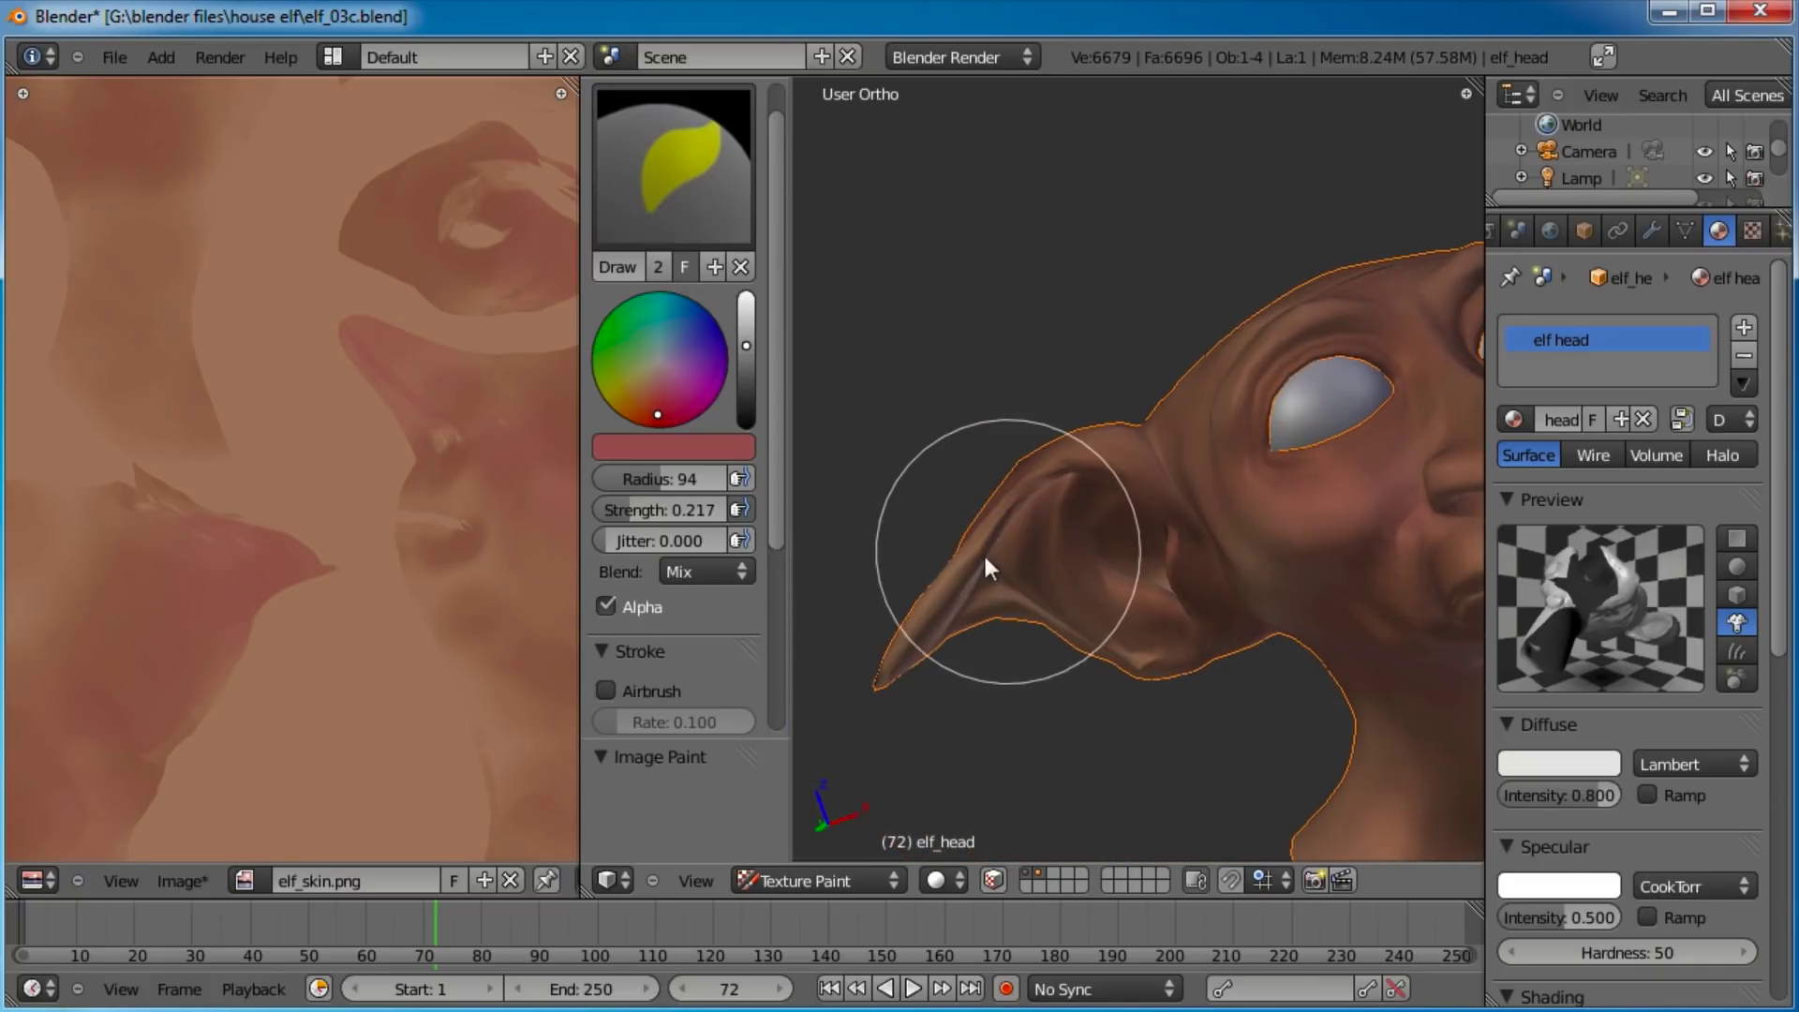
pyautogui.moveTo(931, 645)
pyautogui.mouseDown()
pyautogui.moveTo(975, 568)
pyautogui.moveTo(1139, 658)
pyautogui.mouseUp()
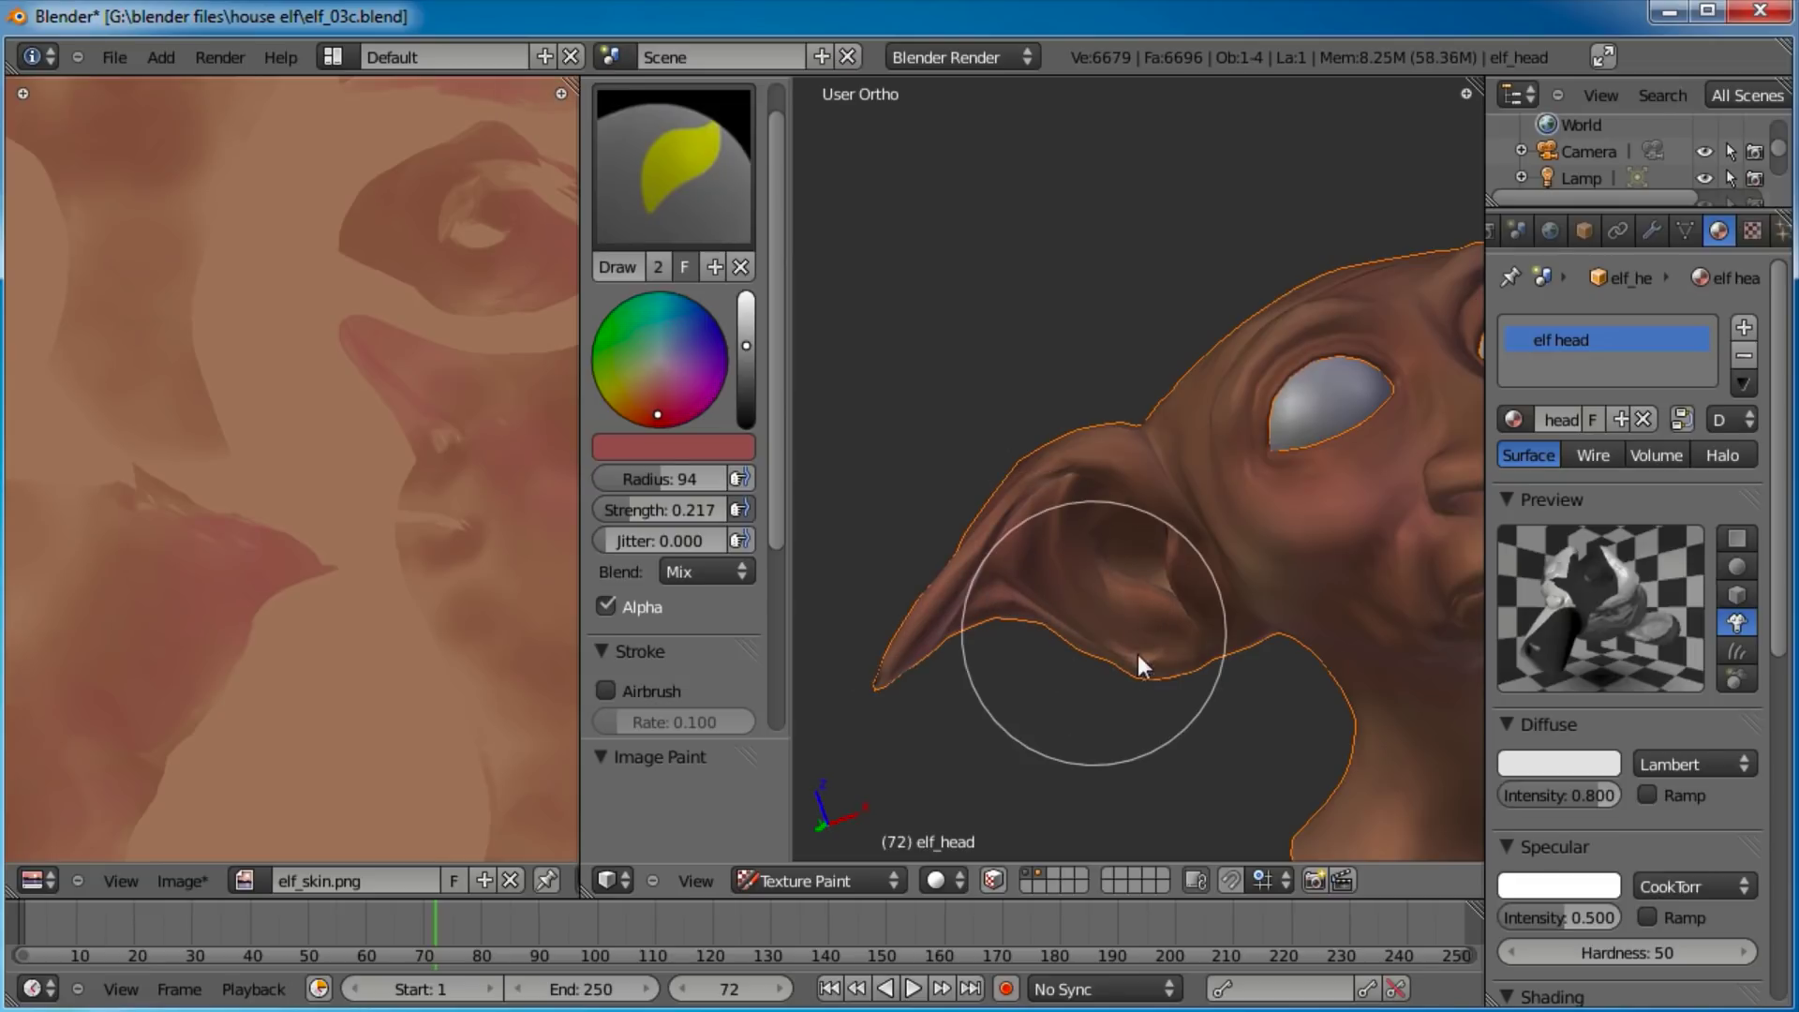
pyautogui.moveTo(1100, 446)
pyautogui.mouseDown(button='middle')
pyautogui.moveTo(1197, 562)
pyautogui.moveTo(1065, 431)
pyautogui.mouseUp(button='middle')
pyautogui.moveTo(1089, 442); pyautogui.dragTo(1154, 575)
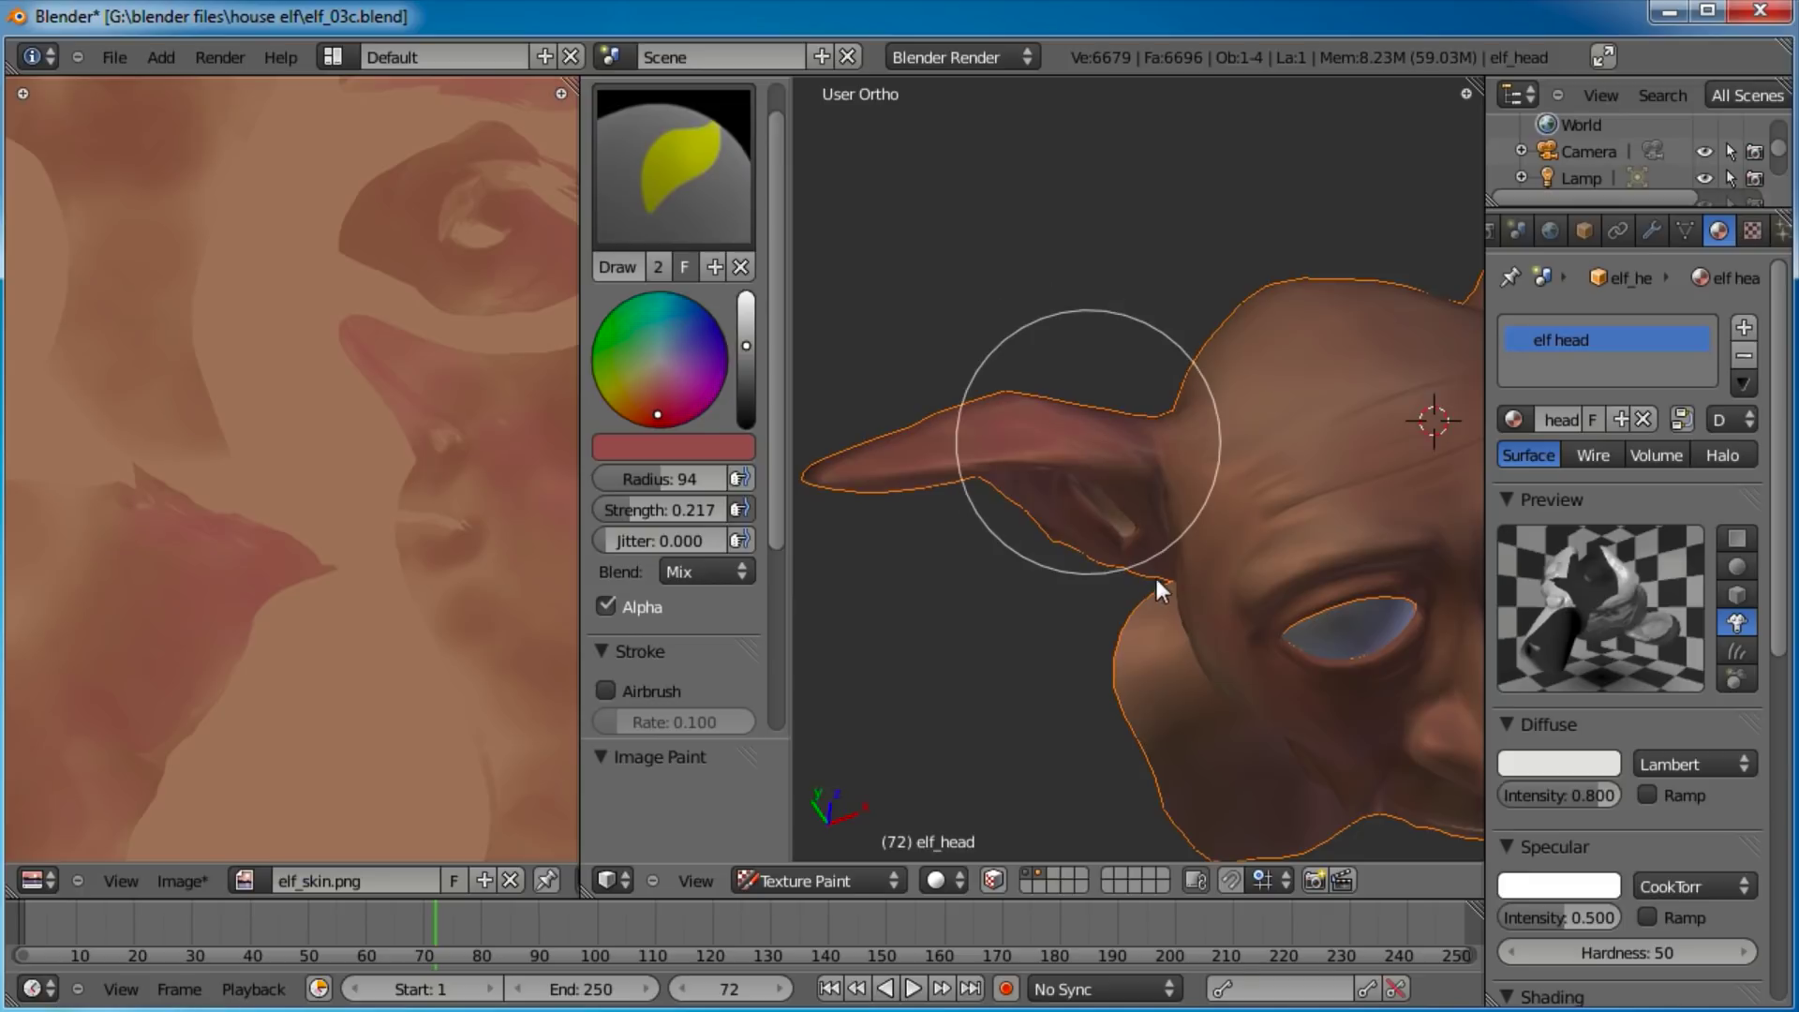
pyautogui.moveTo(1171, 446); pyautogui.dragTo(1228, 511)
pyautogui.moveTo(1257, 508)
pyautogui.keyDown('shift'); pyautogui.mouseDown(button='middle')
pyautogui.moveTo(1061, 508)
pyautogui.moveTo(1173, 470)
pyautogui.moveTo(1168, 504)
pyautogui.moveTo(1137, 443)
pyautogui.mouseUp(button='middle'); pyautogui.keyUp('shift')
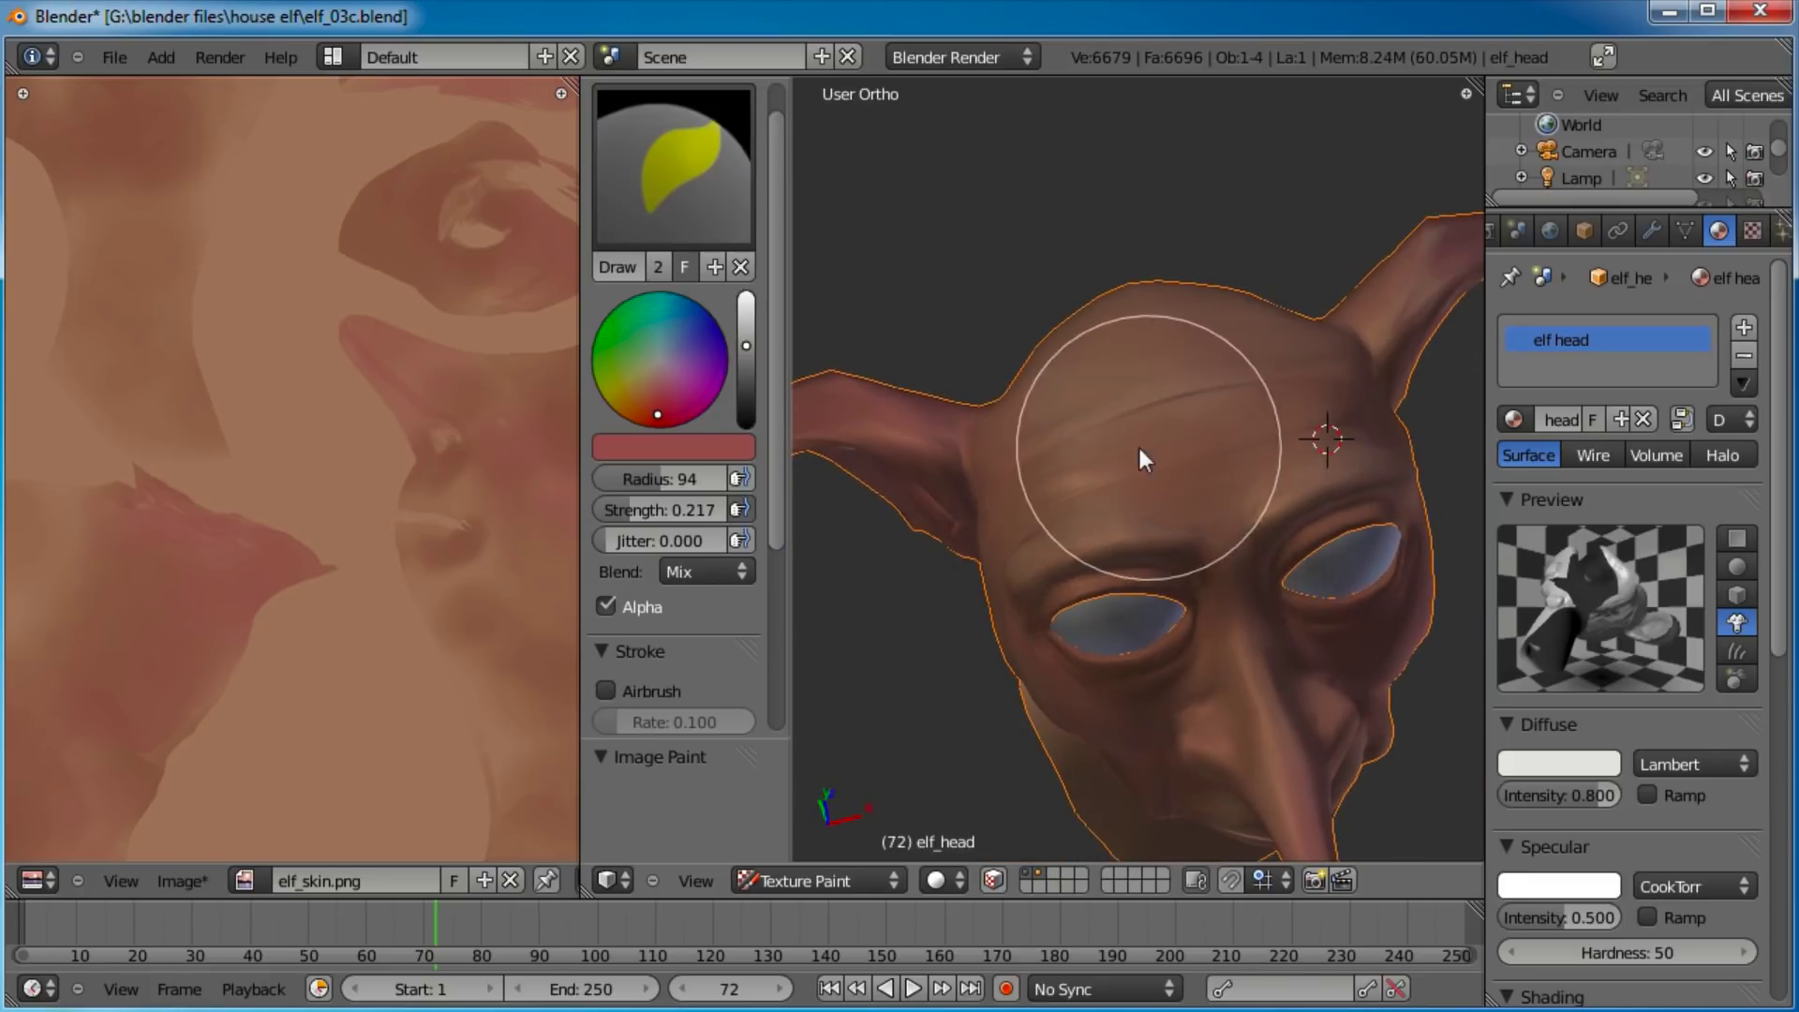
# Brush the red tint across the elf's forehead.
pyautogui.moveTo(1183, 453); pyautogui.dragTo(1284, 413)
# Change the brush colour to a darker brownish red and reduce the radius to 66 for painting the elf's mouth.
pyautogui.moveTo(1208, 673)
pyautogui.mouseDown(button='middle')
pyautogui.moveTo(1206, 444)
pyautogui.moveTo(1181, 375)
pyautogui.mouseUp(button='middle')
pyautogui.keyDown('shift'); pyautogui.moveTo(1341, 656); pyautogui.dragTo(1183, 445, button='middle'); pyautogui.keyUp('shift')
pyautogui.scroll(4, 1195, 421)
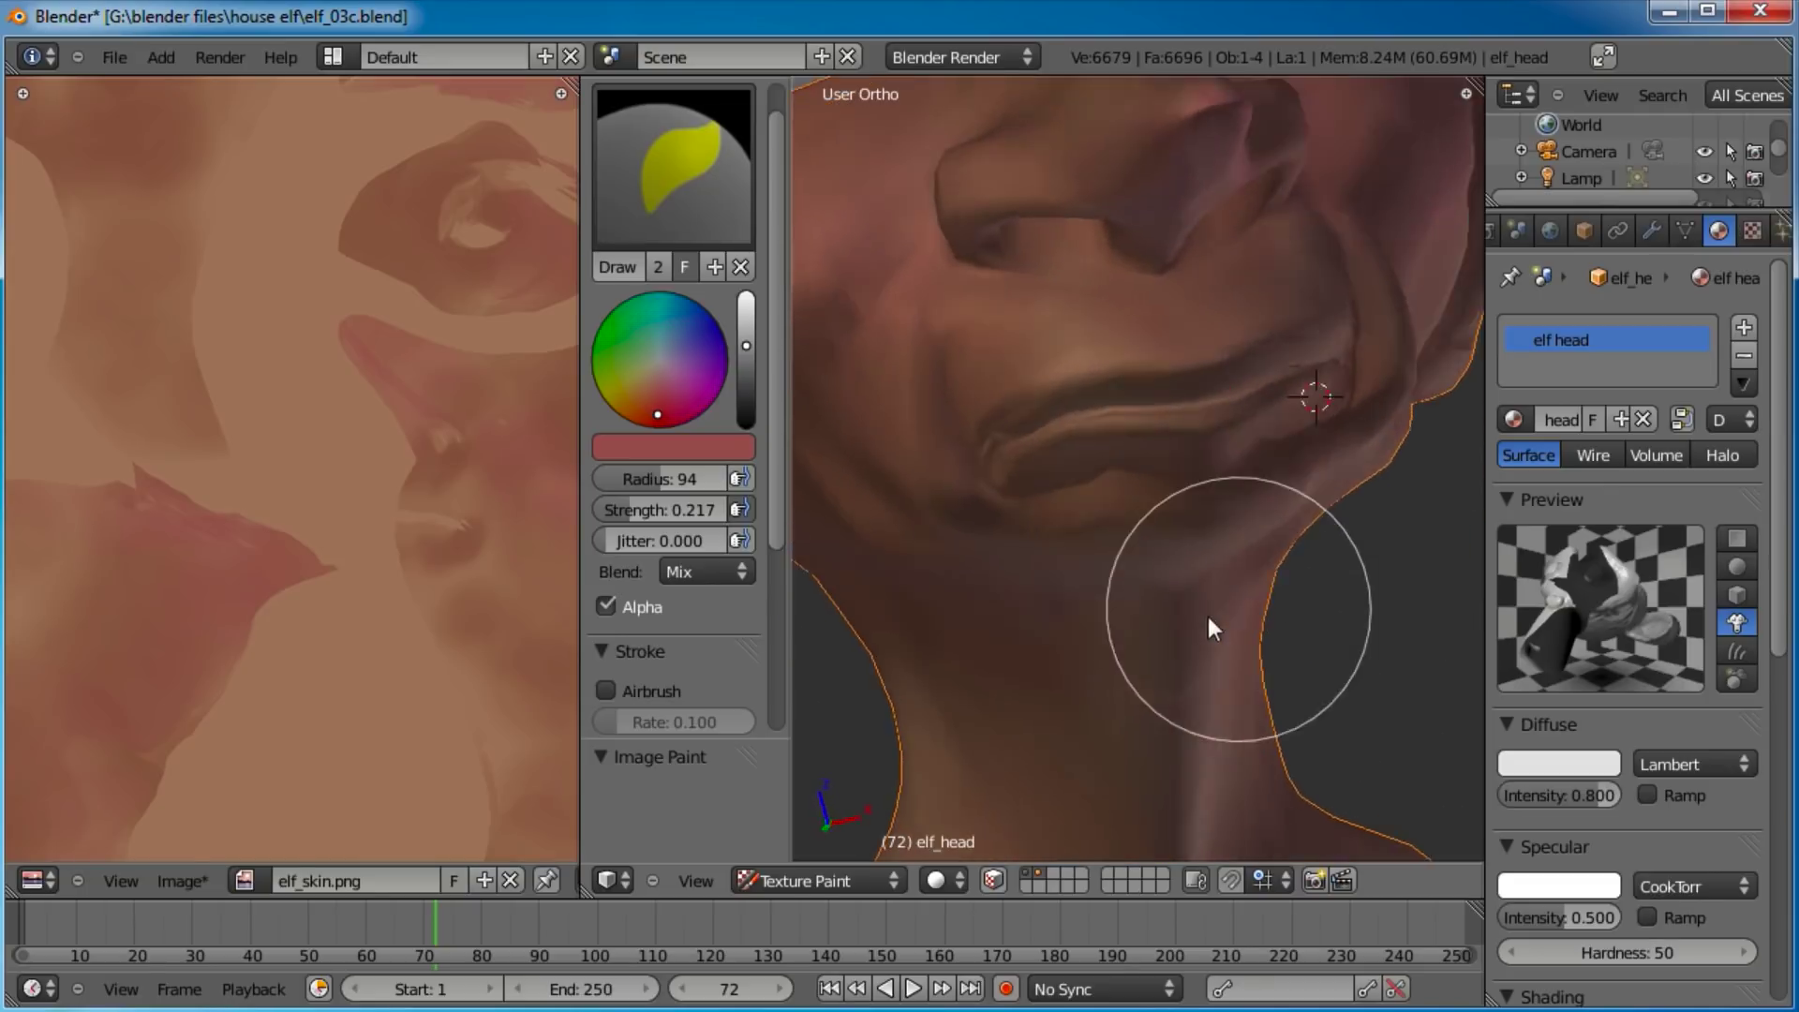
pyautogui.moveTo(1229, 616); pyautogui.dragTo(1162, 618, button='middle')
pyautogui.moveTo(1295, 592)
pyautogui.mouseDown(button='middle')
pyautogui.moveTo(1143, 639)
pyautogui.moveTo(1261, 621)
pyautogui.moveTo(1151, 532)
pyautogui.moveTo(1261, 453)
pyautogui.moveTo(1053, 553)
pyautogui.moveTo(1172, 594)
pyautogui.moveTo(1168, 526)
pyautogui.mouseUp(button='middle')
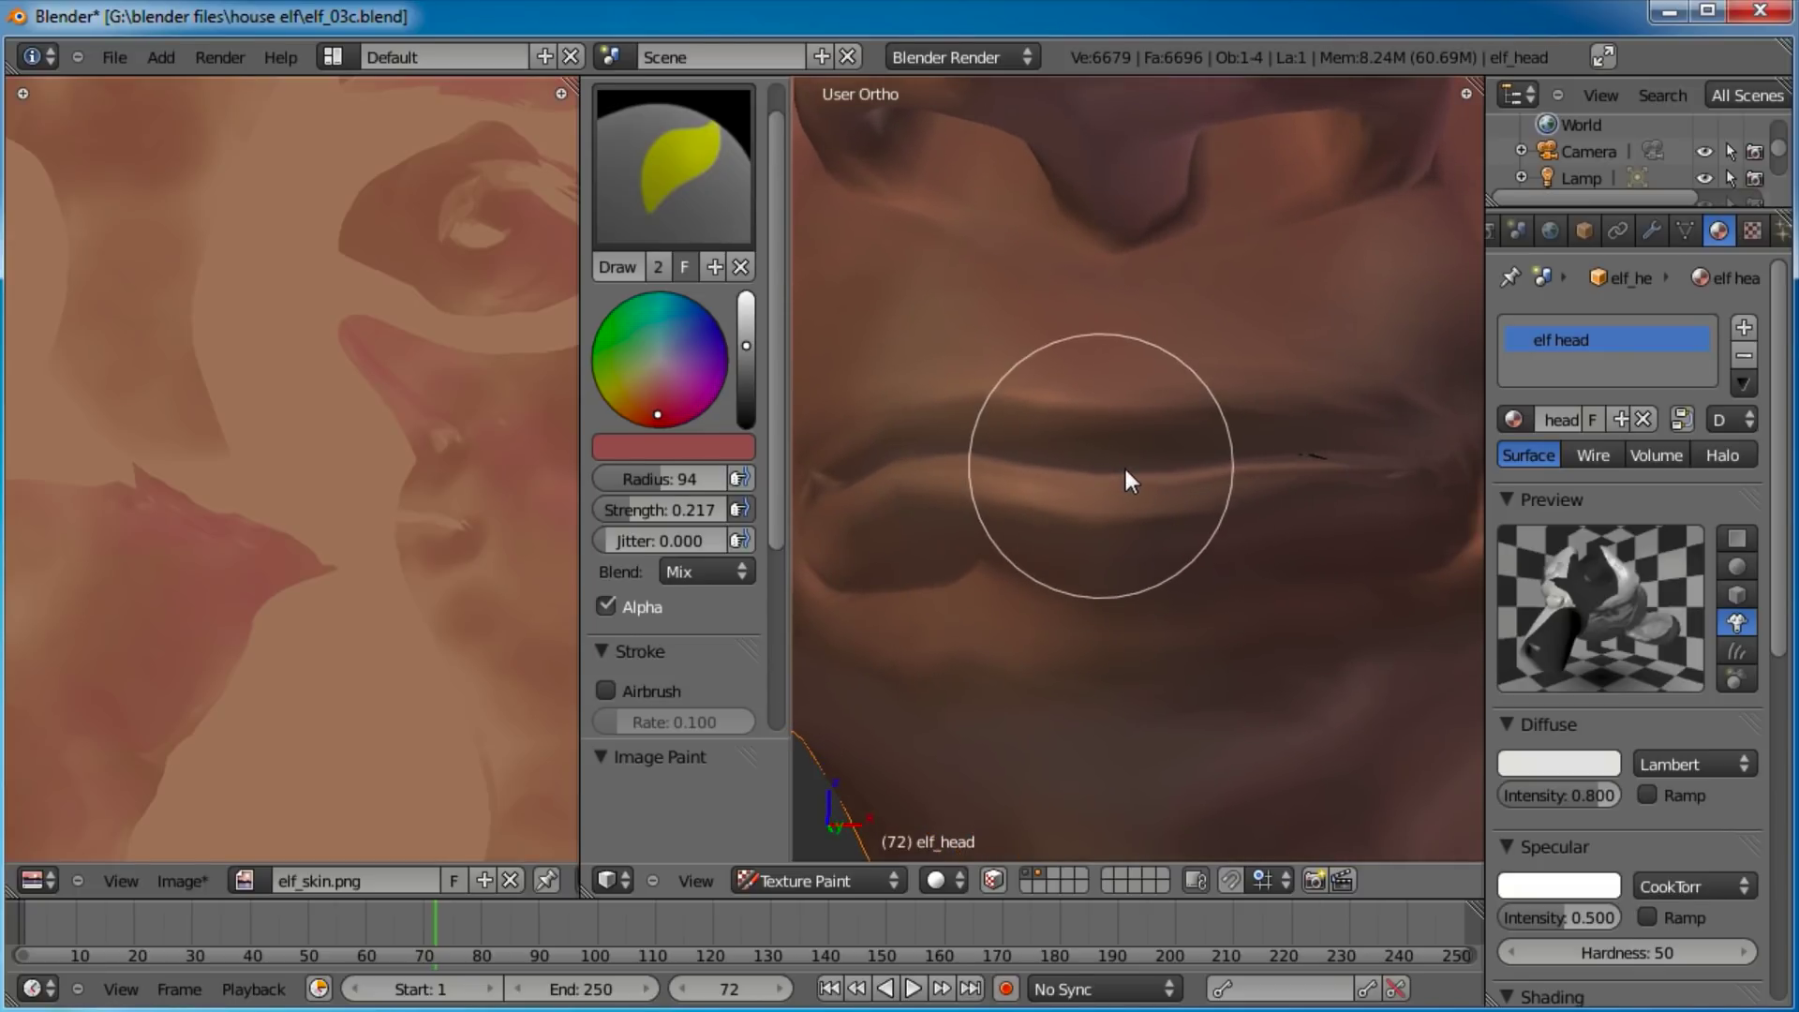
pyautogui.click(662, 450)
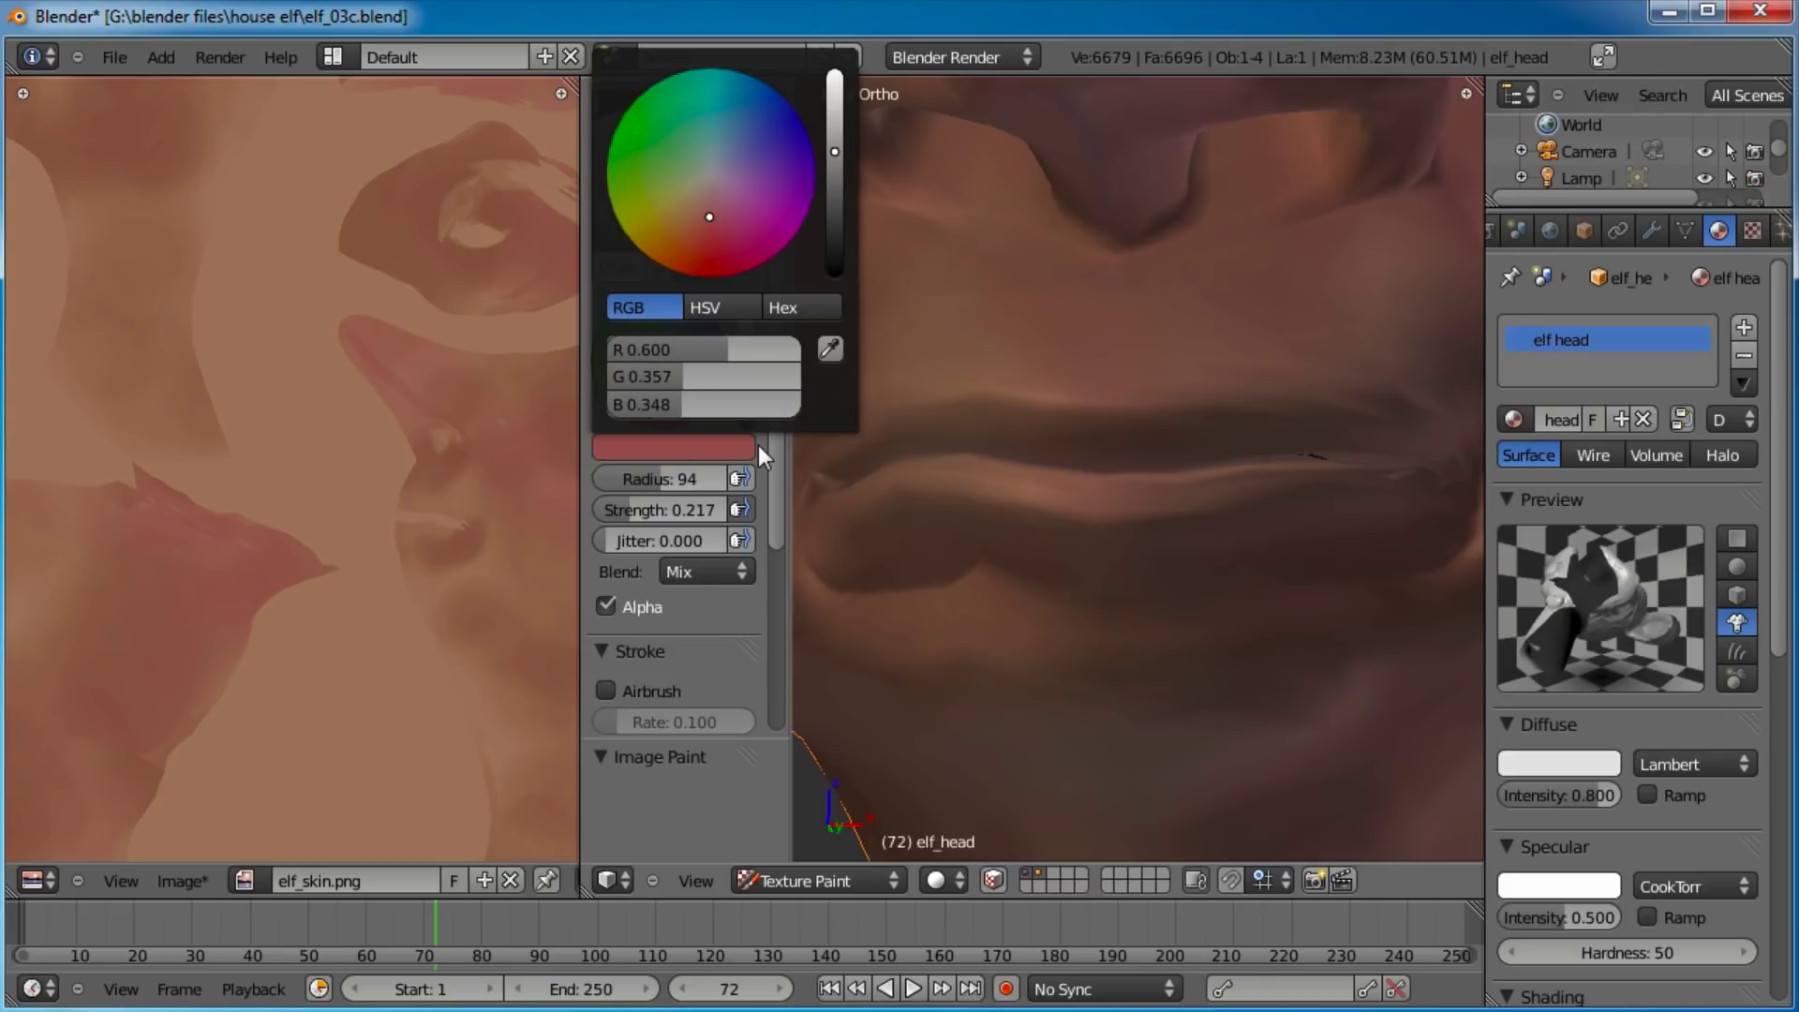
pyautogui.moveTo(710, 217); pyautogui.dragTo(698, 229)
pyautogui.moveTo(828, 168); pyautogui.dragTo(837, 176)
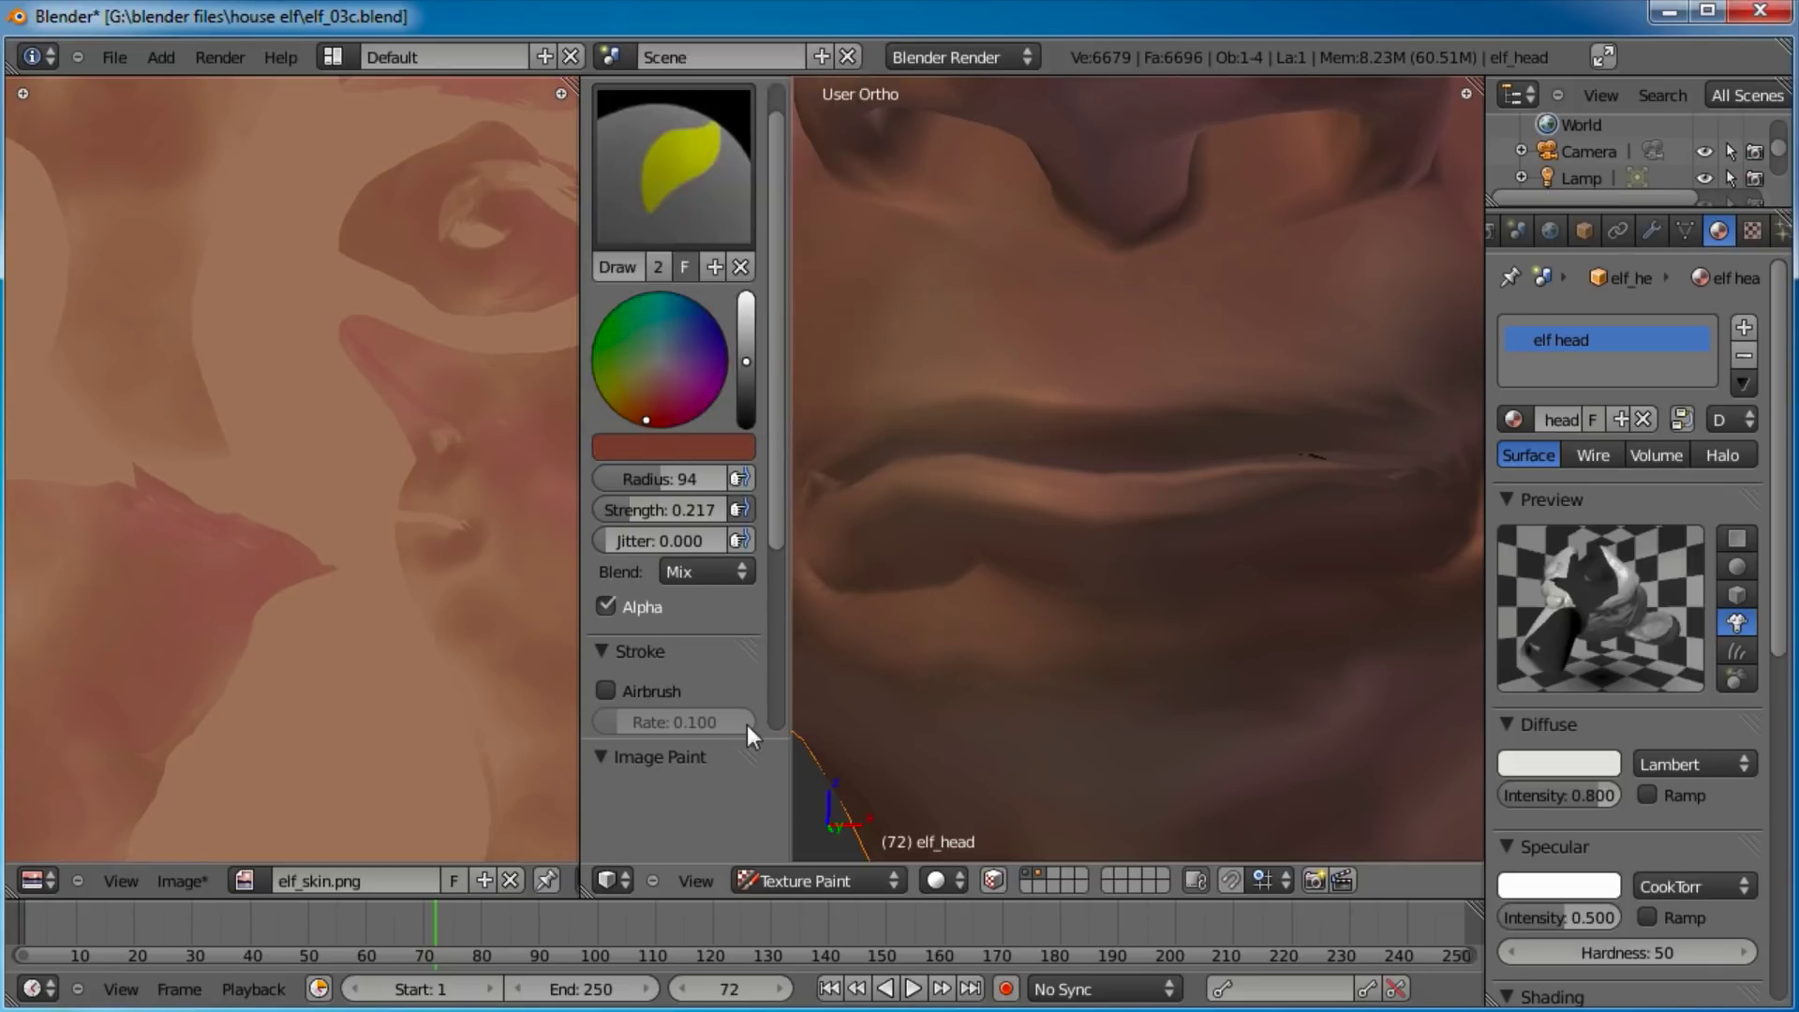
pyautogui.moveTo(649, 482); pyautogui.dragTo(629, 482)
# Paint the brownish red along both lips from corner to corner and save the elf_skin.png image.
pyautogui.moveTo(1129, 462); pyautogui.dragTo(1140, 489, button='middle')
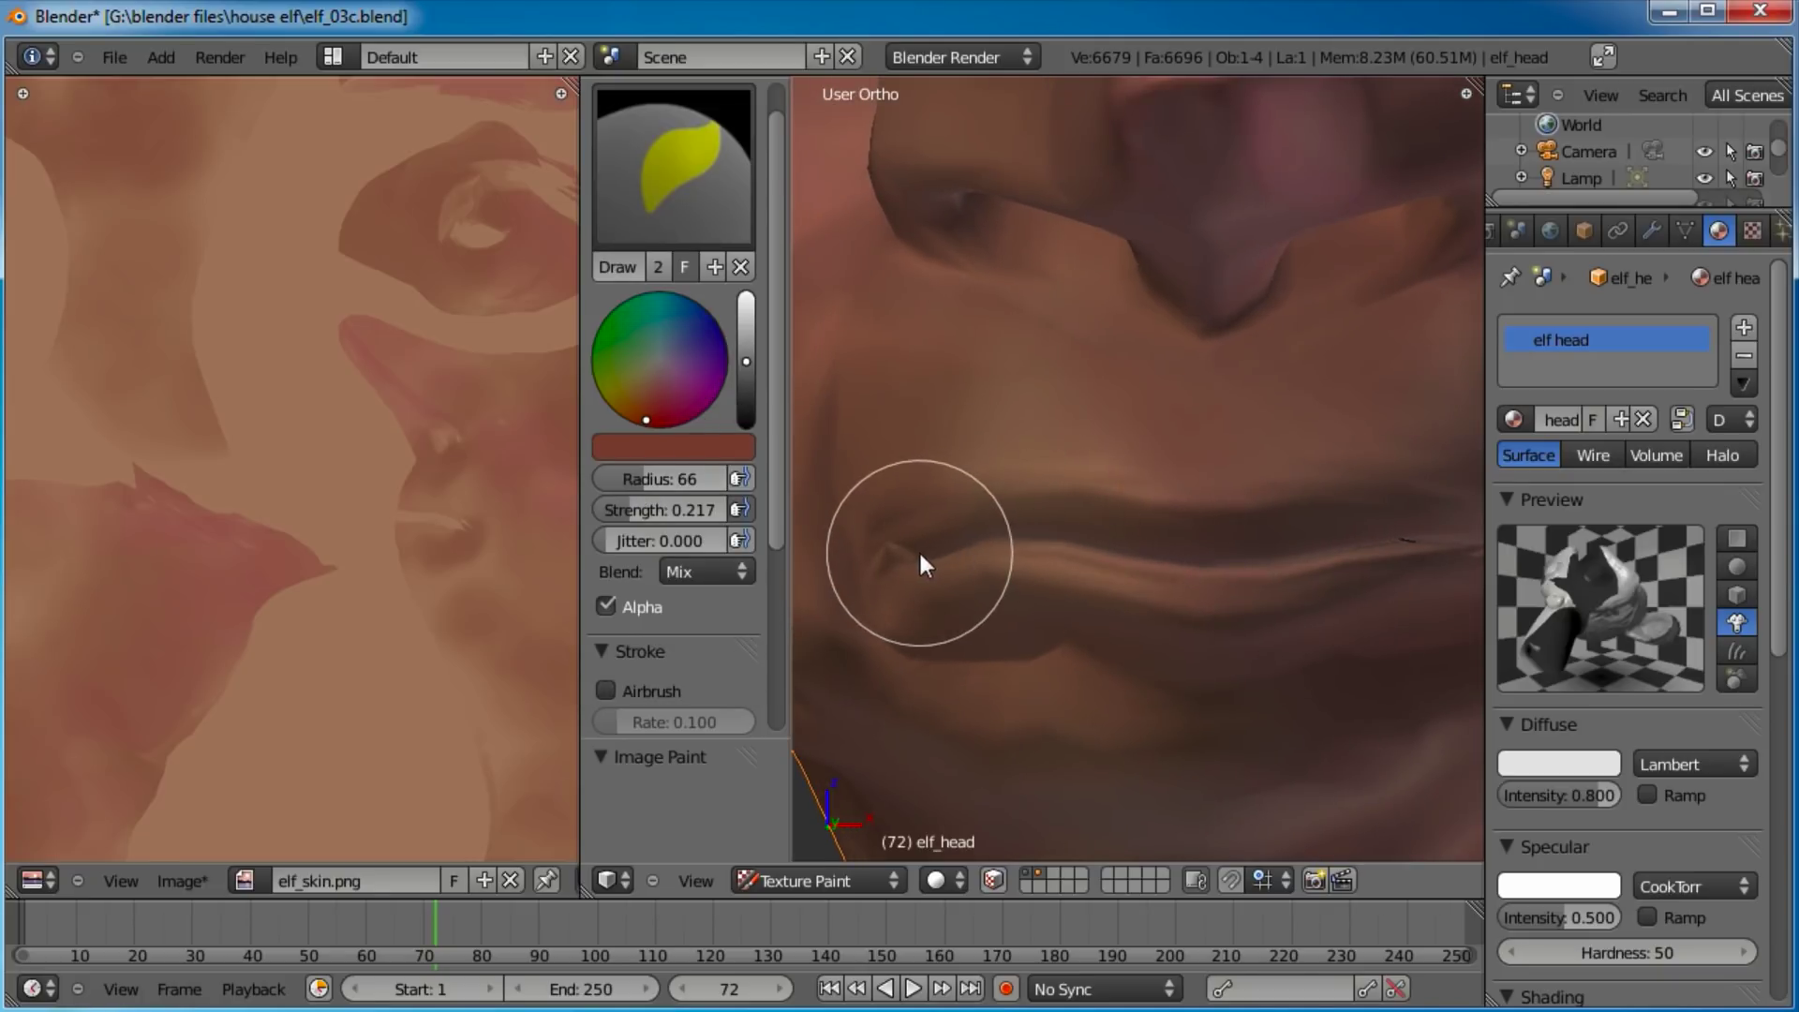
pyautogui.moveTo(960, 538); pyautogui.dragTo(1008, 536)
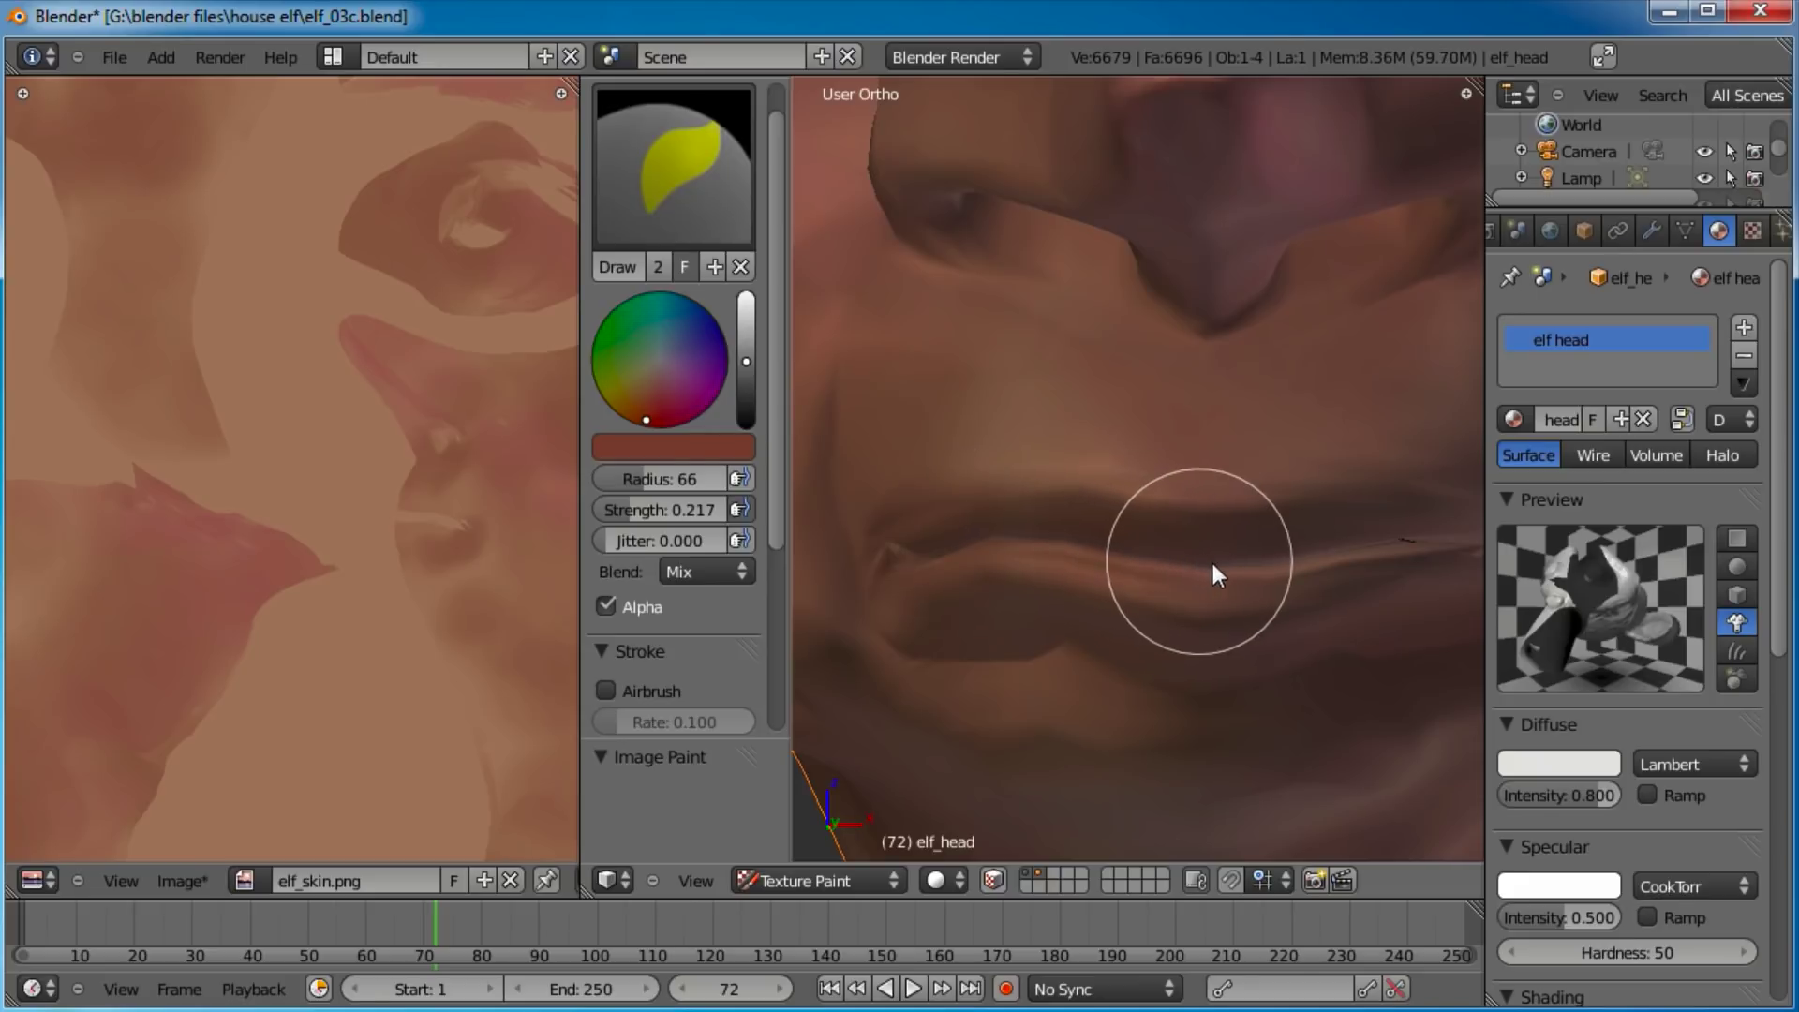
pyautogui.moveTo(1300, 554)
pyautogui.mouseDown(button='middle')
pyautogui.moveTo(1290, 538)
pyautogui.moveTo(1070, 527)
pyautogui.mouseUp(button='middle')
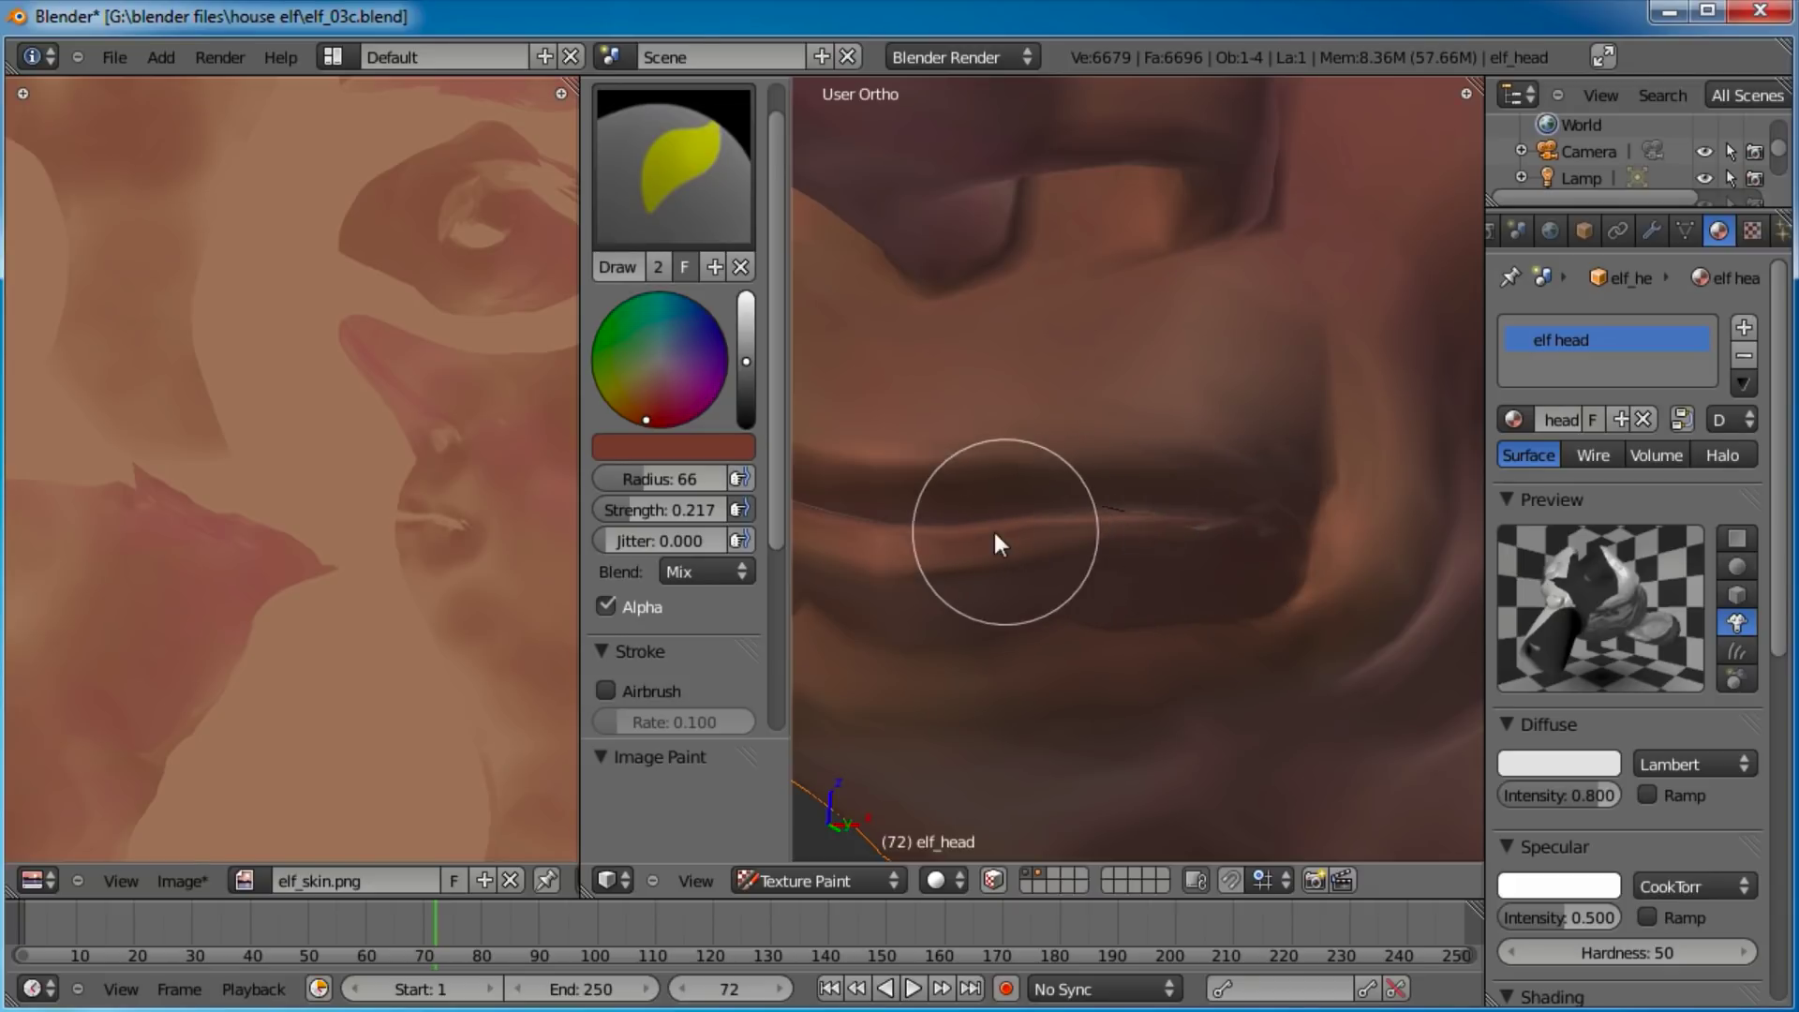
pyautogui.moveTo(1153, 490)
pyautogui.mouseDown(button='middle')
pyautogui.moveTo(1257, 510)
pyautogui.moveTo(1035, 506)
pyautogui.moveTo(1199, 532)
pyautogui.mouseUp(button='middle')
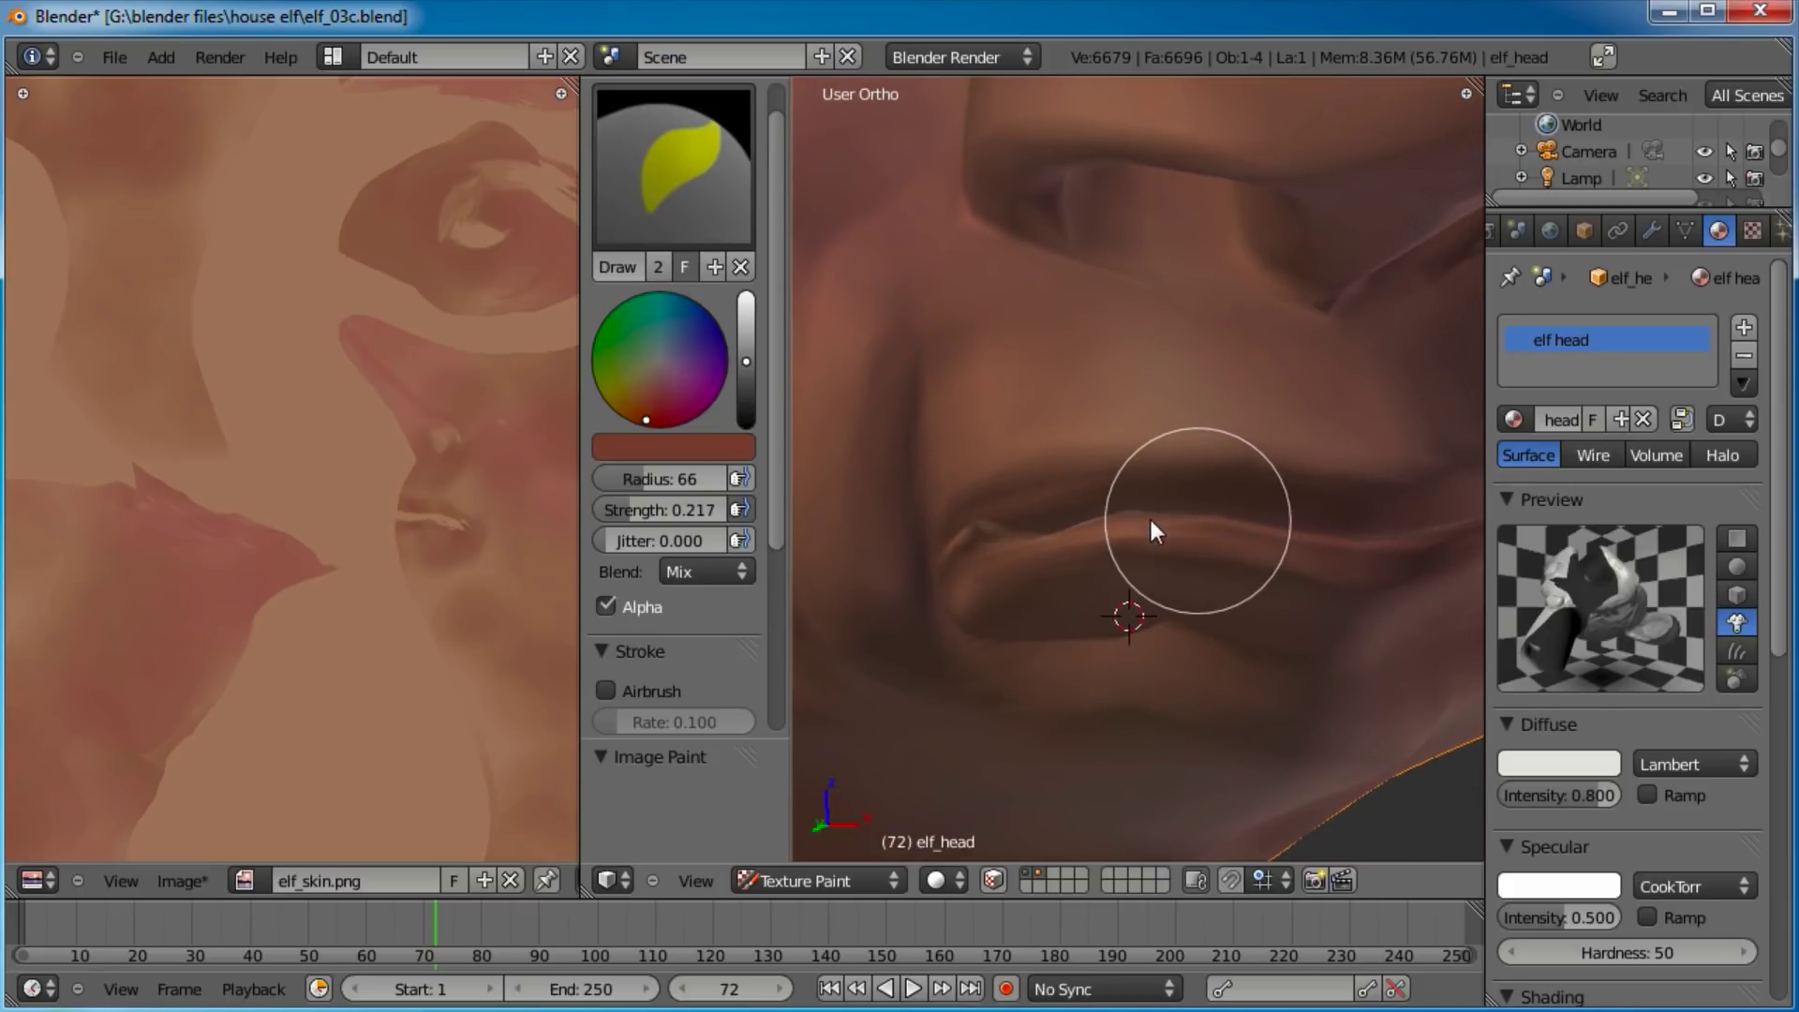
pyautogui.moveTo(1048, 538)
pyautogui.mouseDown(button='middle')
pyautogui.moveTo(1044, 516)
pyautogui.moveTo(1078, 611)
pyautogui.moveTo(1151, 597)
pyautogui.mouseUp(button='middle')
pyautogui.scroll(-5, 1059, 542)
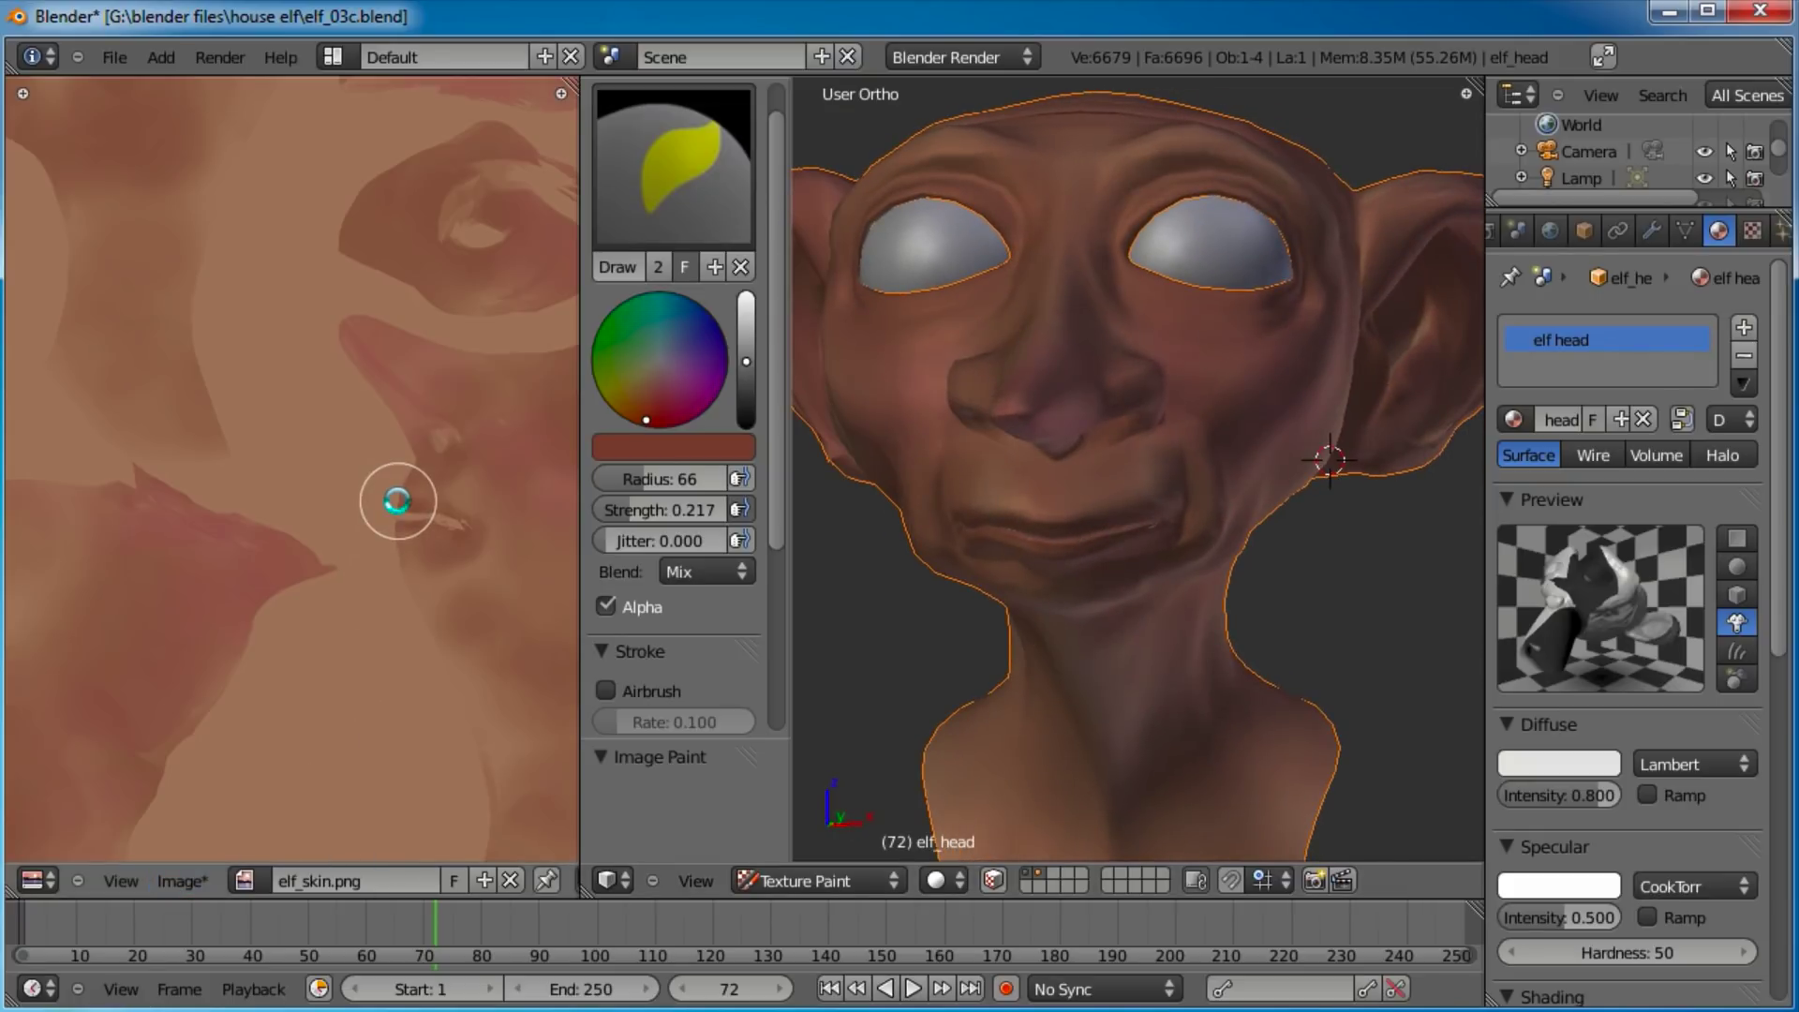
pyautogui.hotkey('alt', 's')
# Change the brush colour to a lighter dusty pink and paint it over the forehead wrinkles.
pyautogui.scroll(-3, 1162, 566)
pyautogui.moveTo(1160, 564)
pyautogui.mouseDown(button='middle')
pyautogui.moveTo(1194, 536)
pyautogui.moveTo(1177, 564)
pyautogui.moveTo(1179, 488)
pyautogui.moveTo(1213, 521)
pyautogui.moveTo(1067, 609)
pyautogui.moveTo(1276, 637)
pyautogui.moveTo(1216, 562)
pyautogui.moveTo(1106, 564)
pyautogui.moveTo(1261, 587)
pyautogui.moveTo(1103, 523)
pyautogui.moveTo(1151, 502)
pyautogui.moveTo(1132, 566)
pyautogui.moveTo(1168, 572)
pyautogui.moveTo(1143, 538)
pyautogui.moveTo(1154, 555)
pyautogui.mouseUp(button='middle')
pyautogui.scroll(3, 1099, 547)
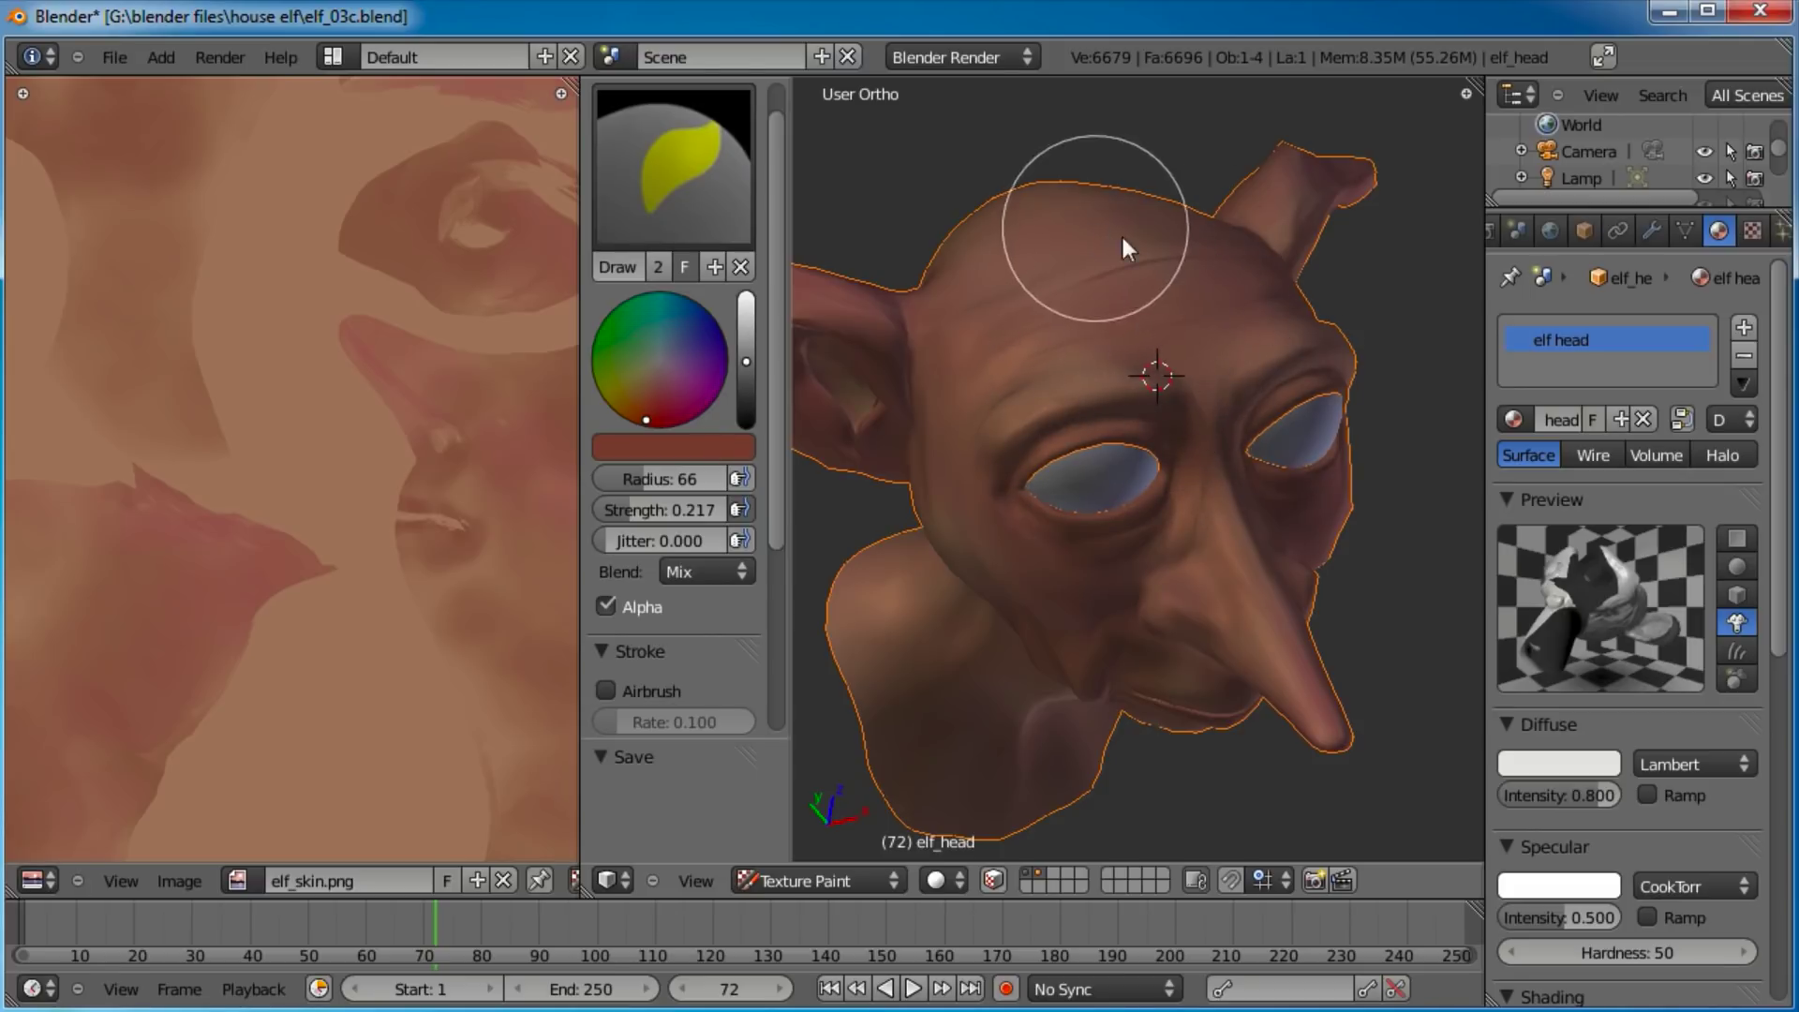
pyautogui.moveTo(1217, 347); pyautogui.dragTo(1185, 481, button='middle')
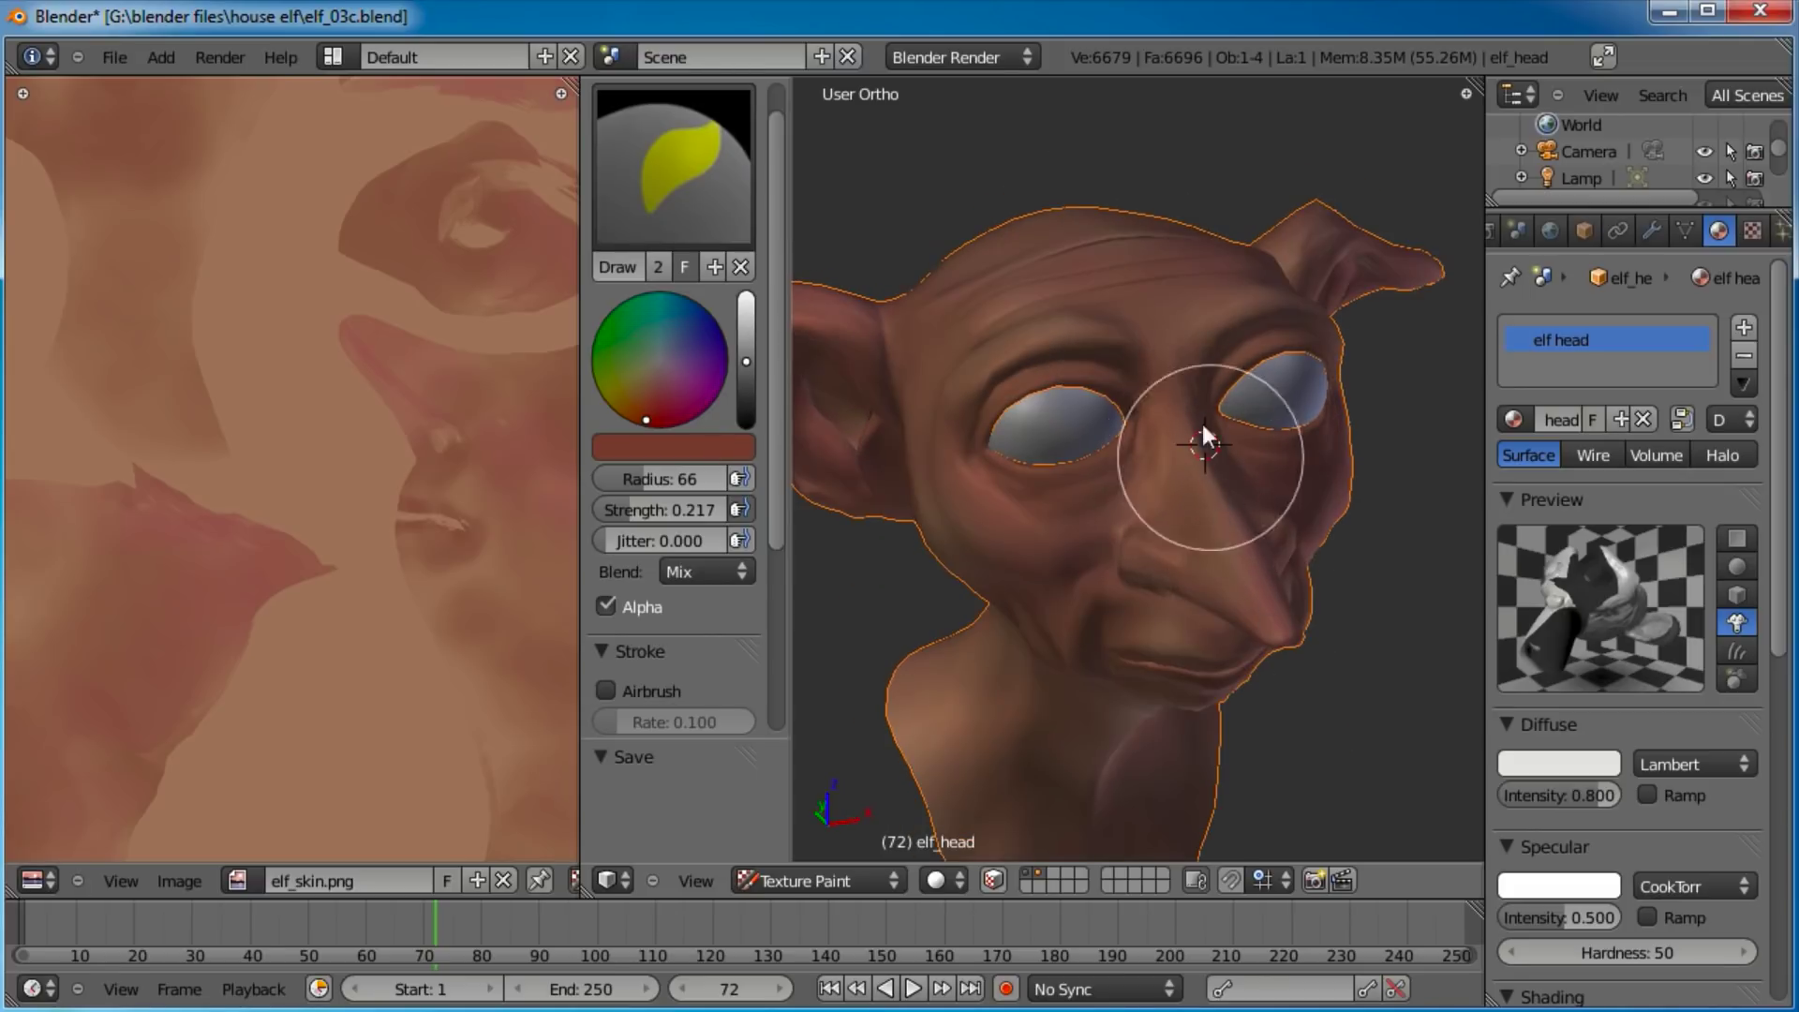
pyautogui.moveTo(1092, 536)
pyautogui.mouseDown(button='middle')
pyautogui.moveTo(1152, 478)
pyautogui.moveTo(1101, 508)
pyautogui.mouseUp(button='middle')
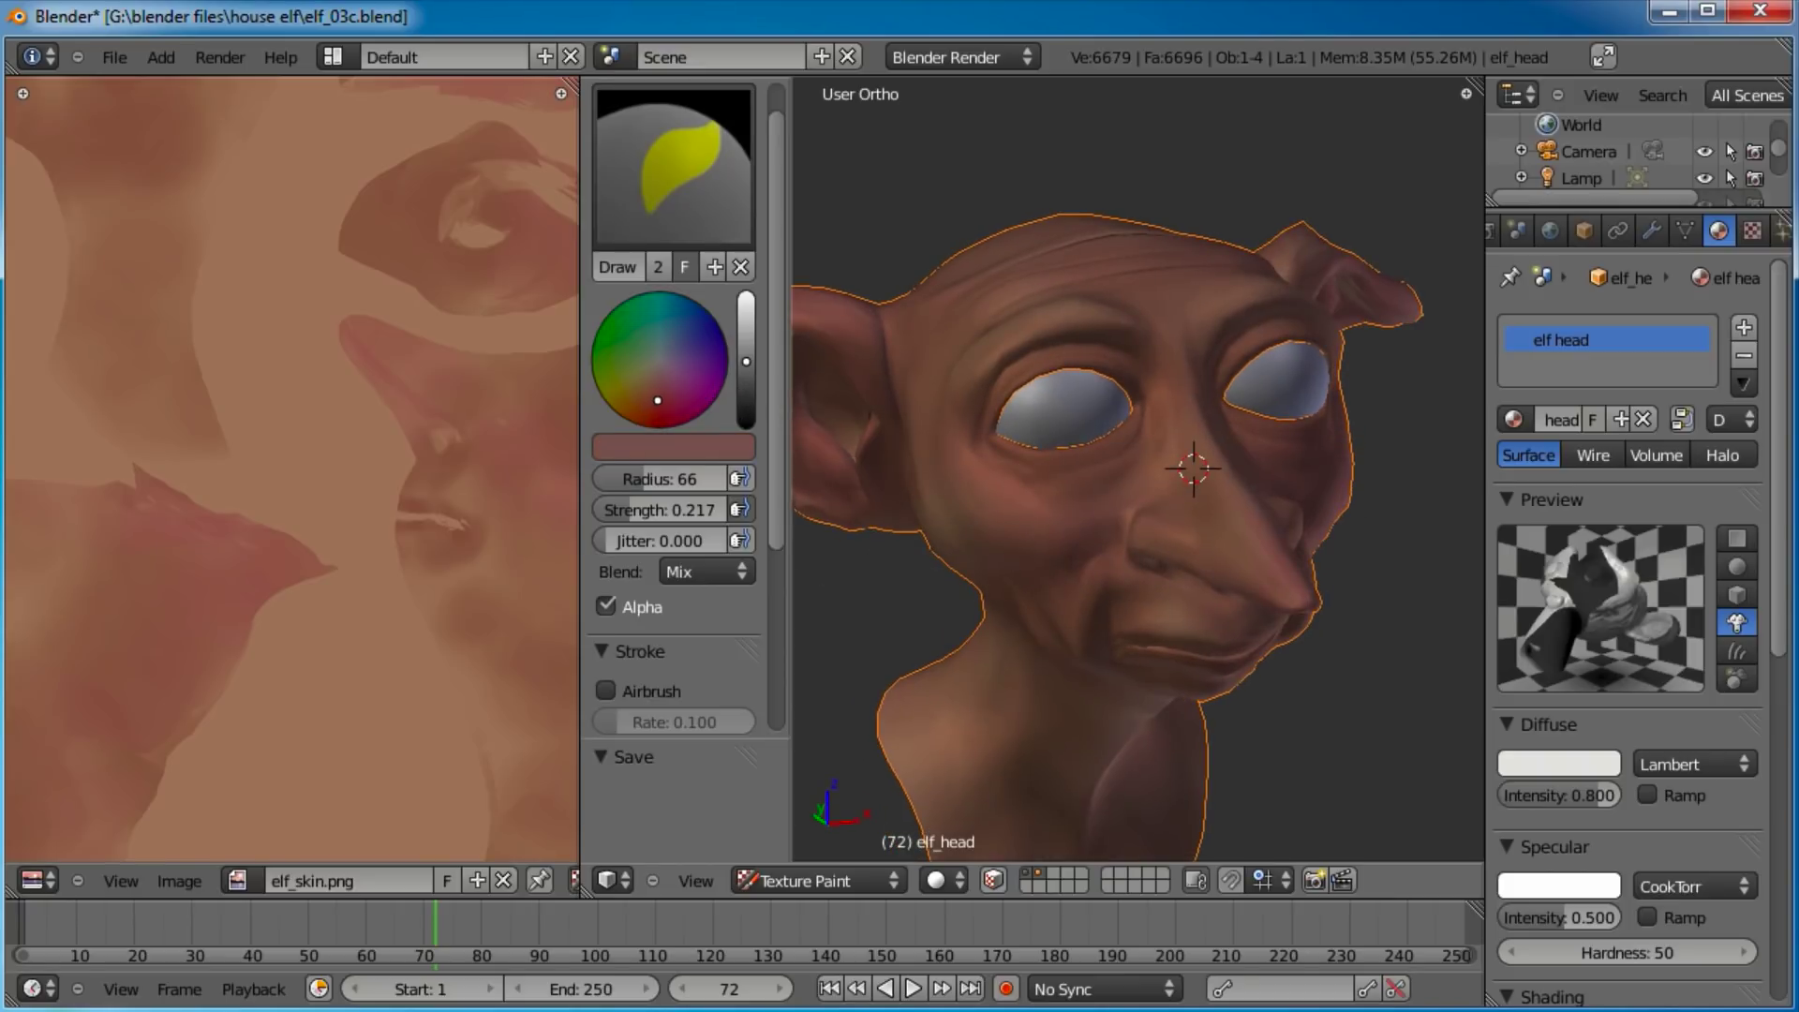
pyautogui.moveTo(746, 362); pyautogui.dragTo(744, 343)
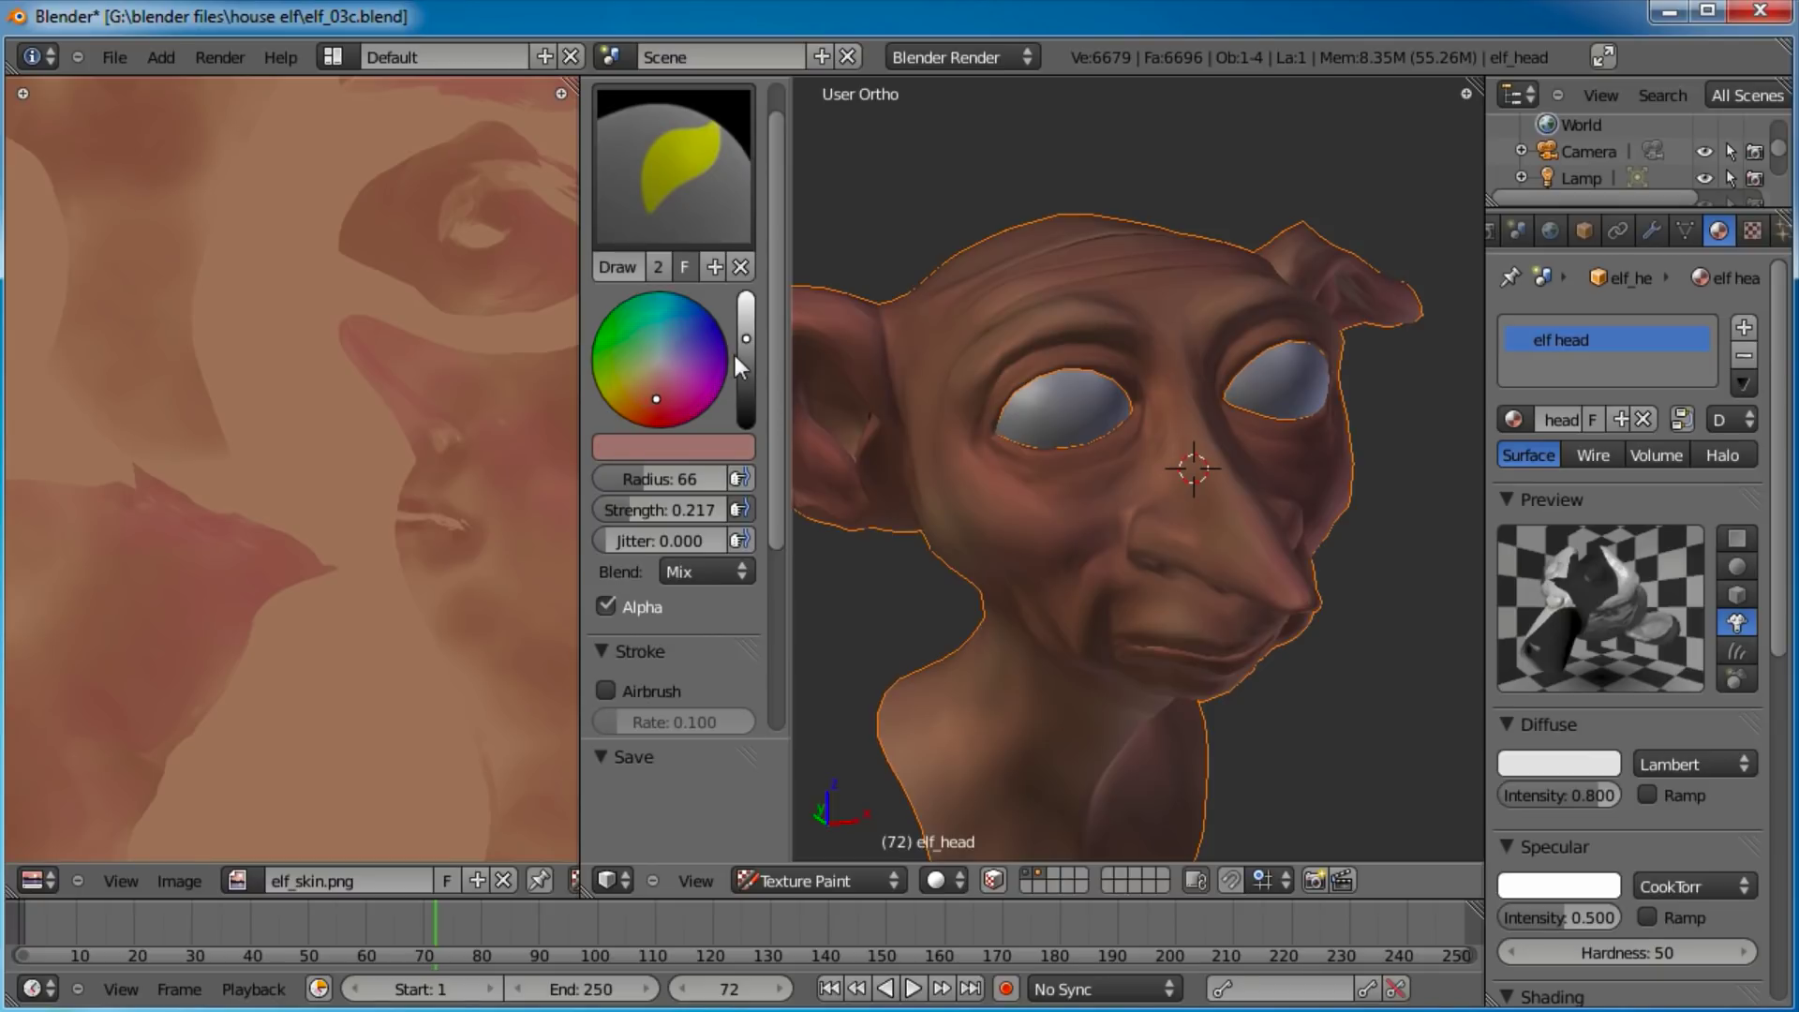
pyautogui.moveTo(753, 336); pyautogui.dragTo(753, 330)
pyautogui.moveTo(1082, 379); pyautogui.dragTo(1173, 446, button='middle')
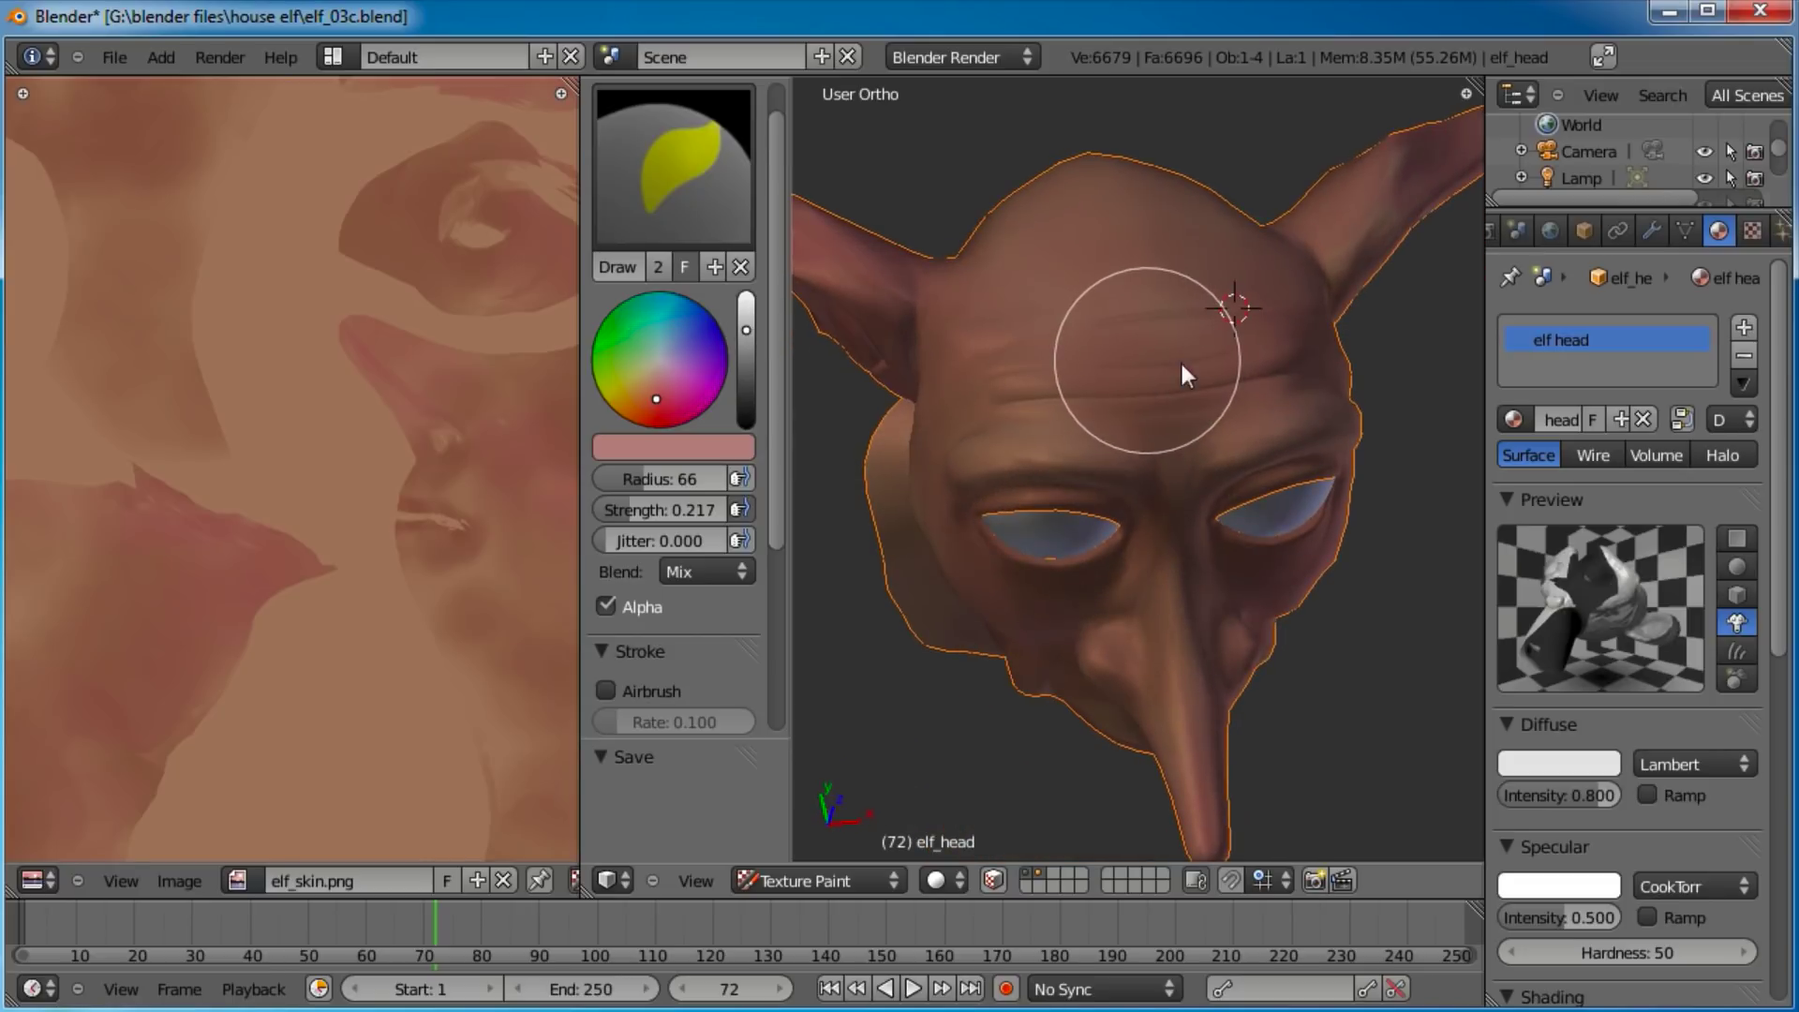
pyautogui.moveTo(1200, 358)
pyautogui.mouseDown()
pyautogui.moveTo(1251, 347)
pyautogui.moveTo(1042, 373)
pyautogui.moveTo(1188, 396)
pyautogui.mouseUp()
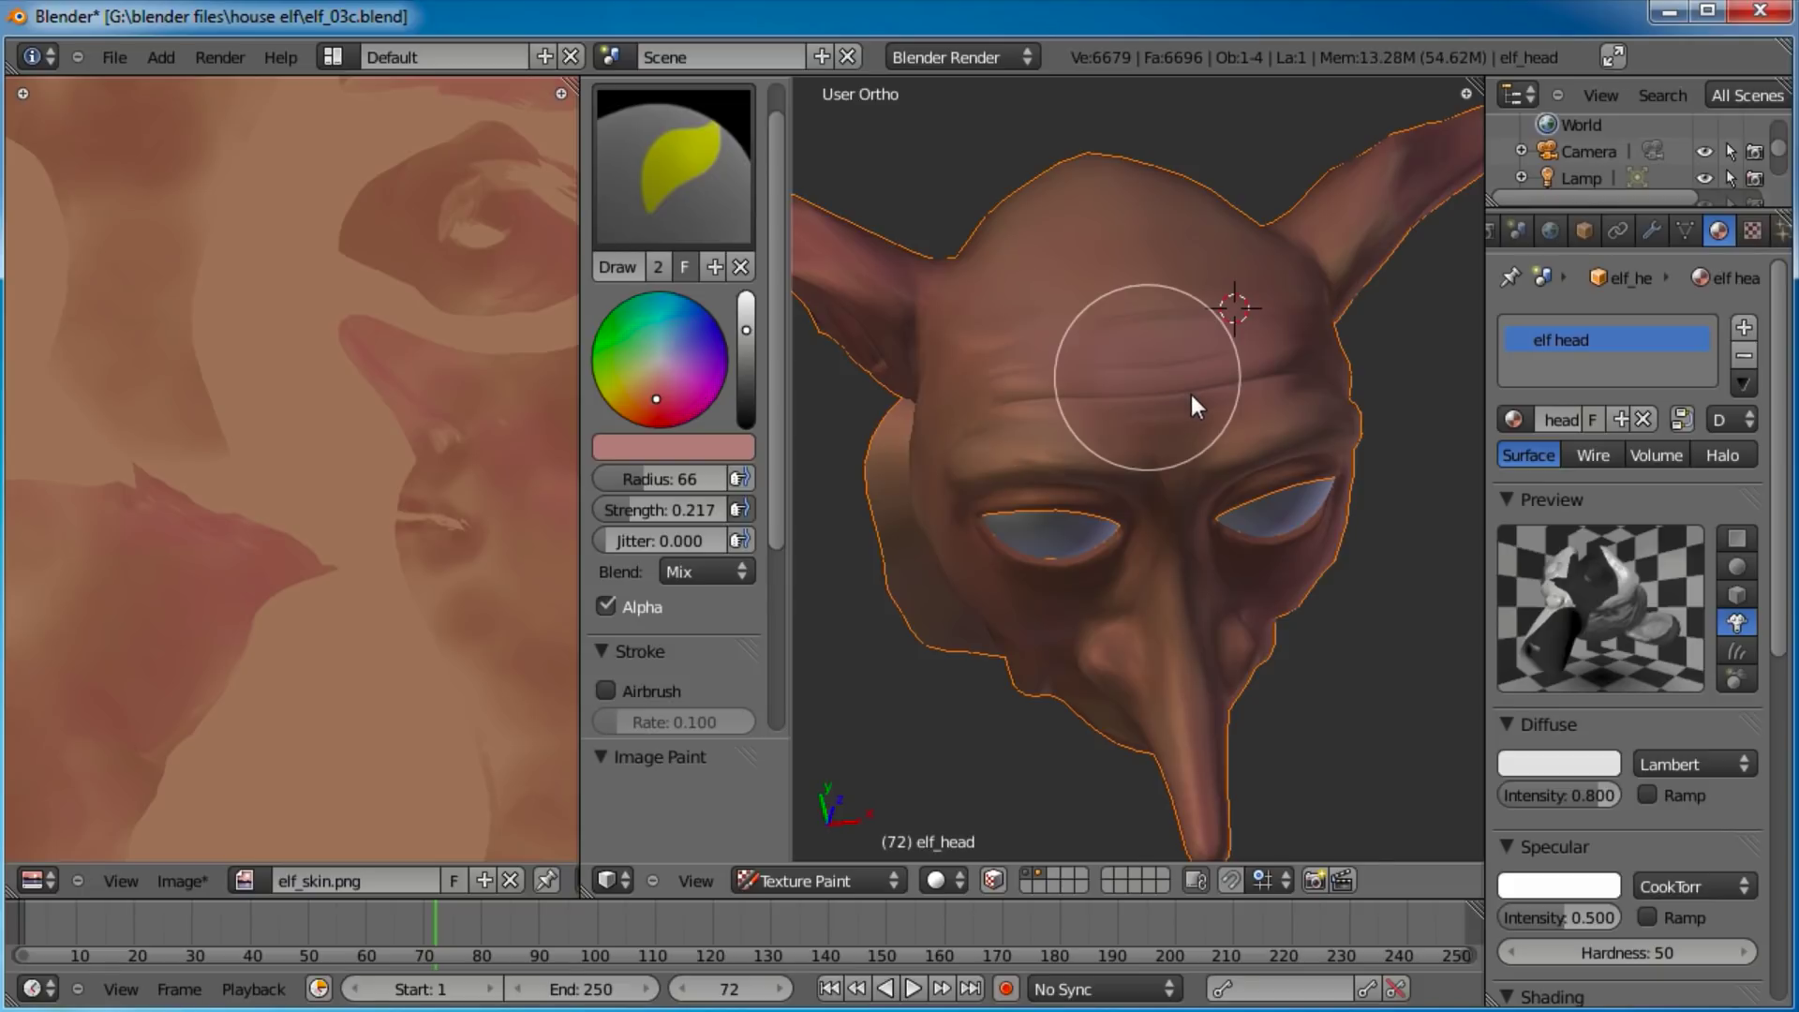
# Lighten the brush colour to a pale pink and paint highlights on the forehead and brow.
pyautogui.moveTo(1199, 555)
pyautogui.mouseDown(button='middle')
pyautogui.moveTo(1150, 529)
pyautogui.moveTo(1173, 422)
pyautogui.moveTo(1228, 470)
pyautogui.mouseUp(button='middle')
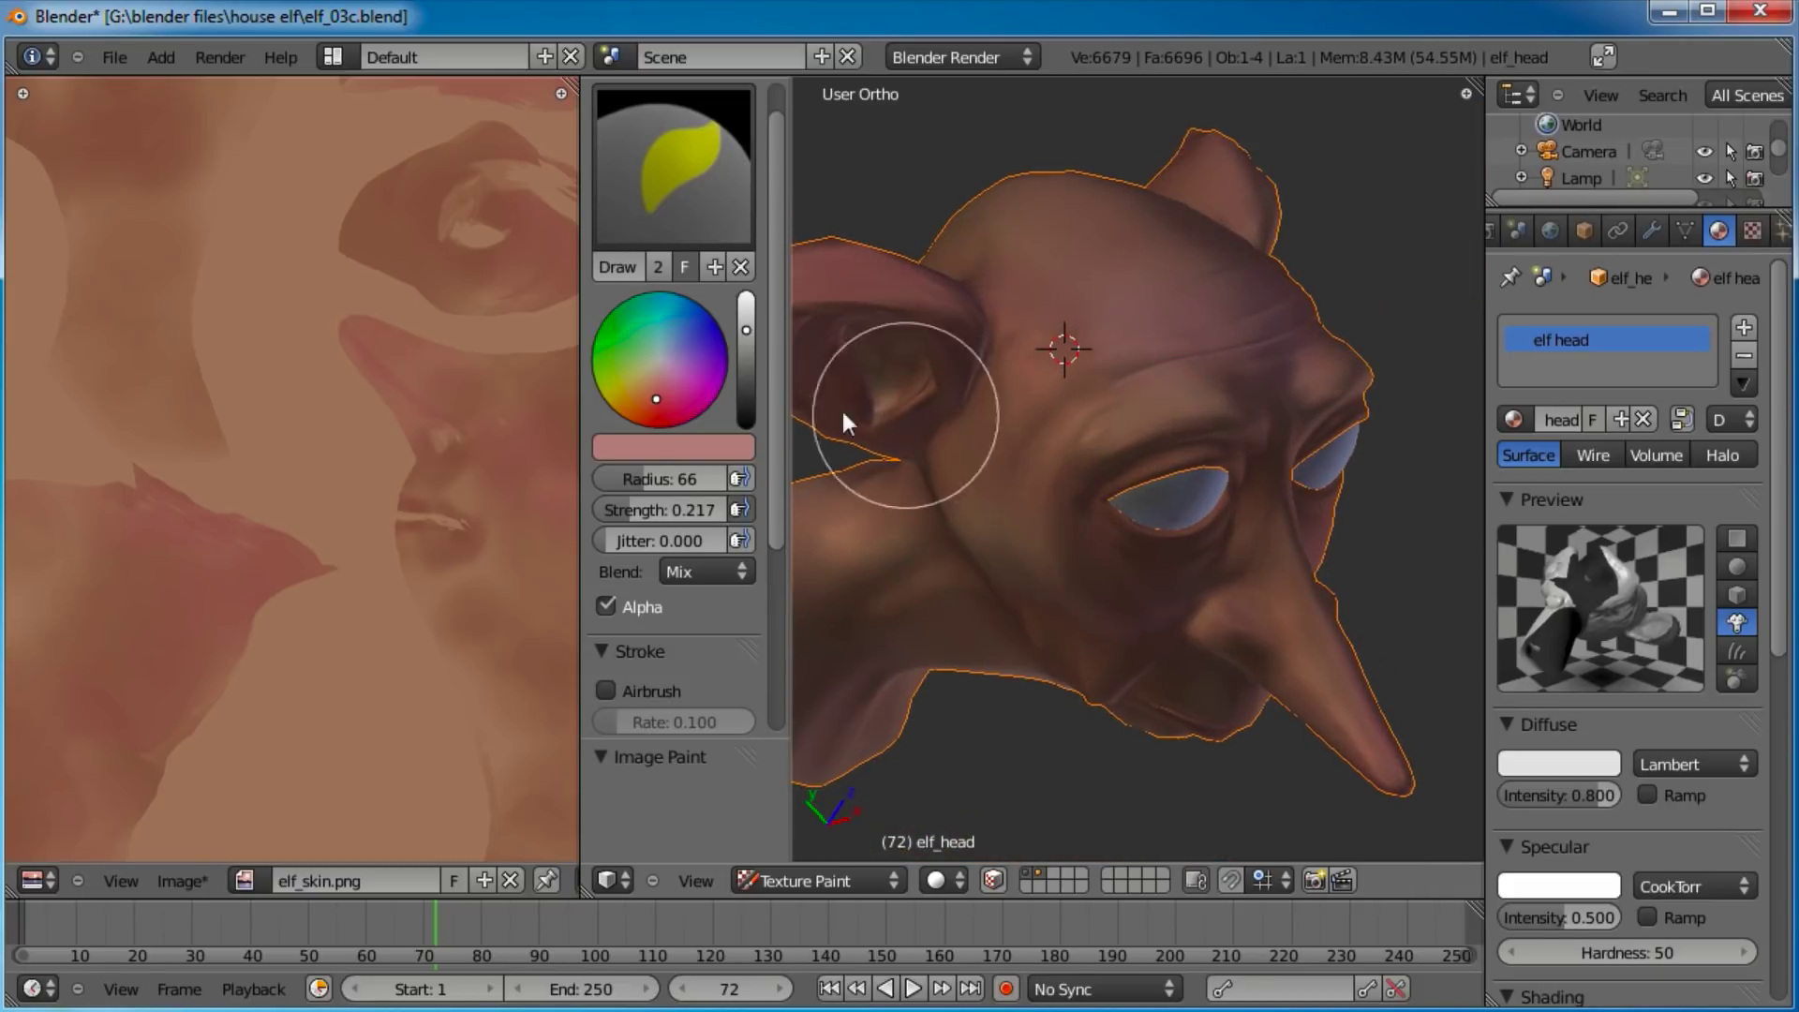
pyautogui.moveTo(749, 328); pyautogui.dragTo(750, 322)
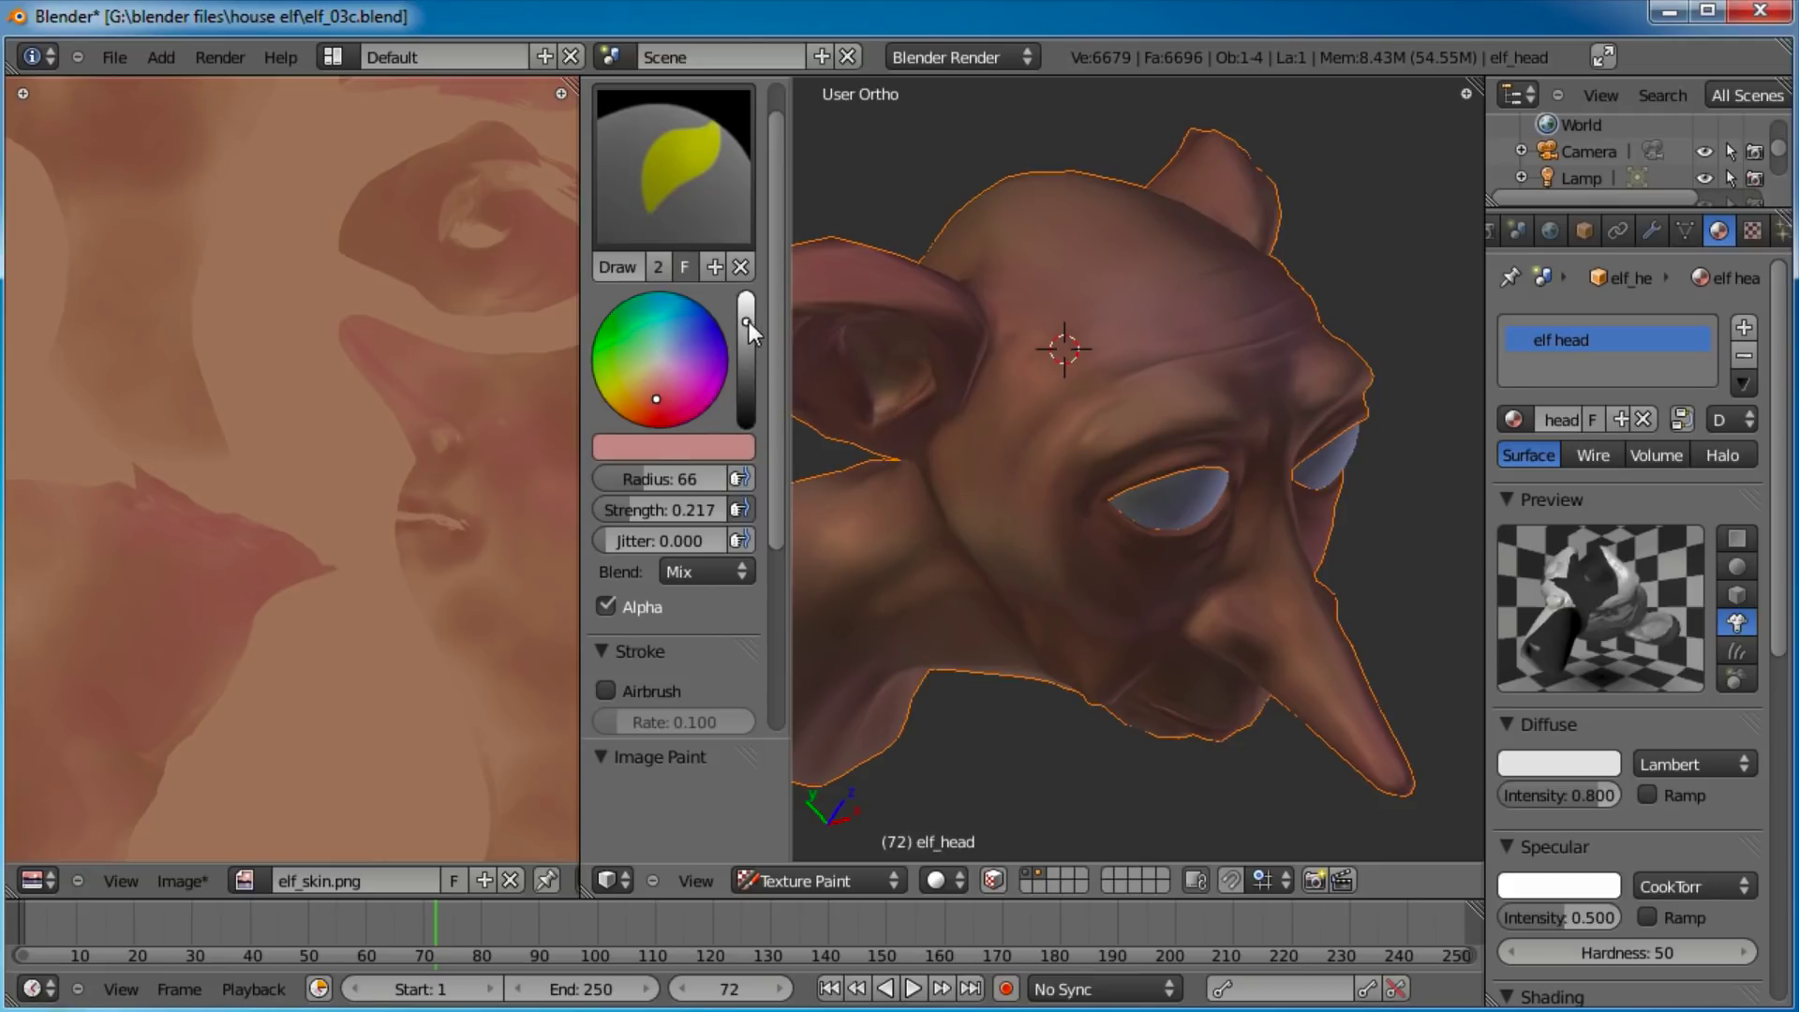
pyautogui.click(656, 389)
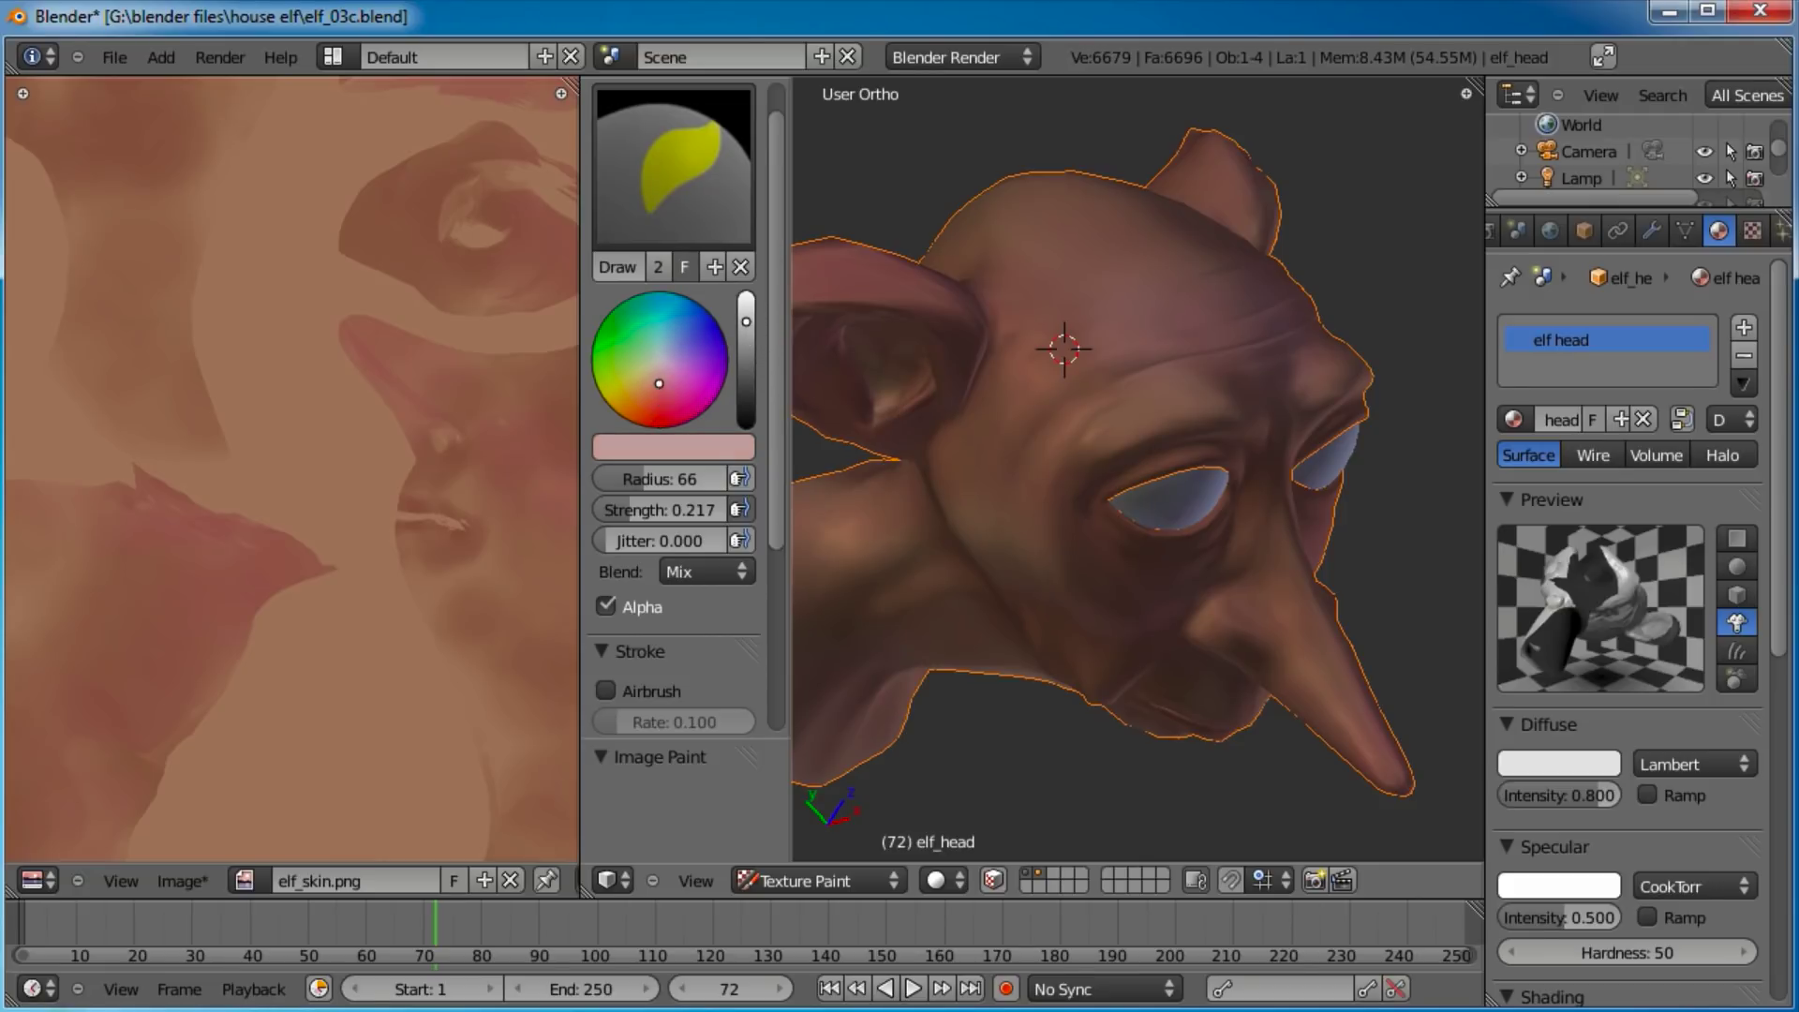
pyautogui.moveTo(1256, 388); pyautogui.dragTo(1228, 424, button='middle')
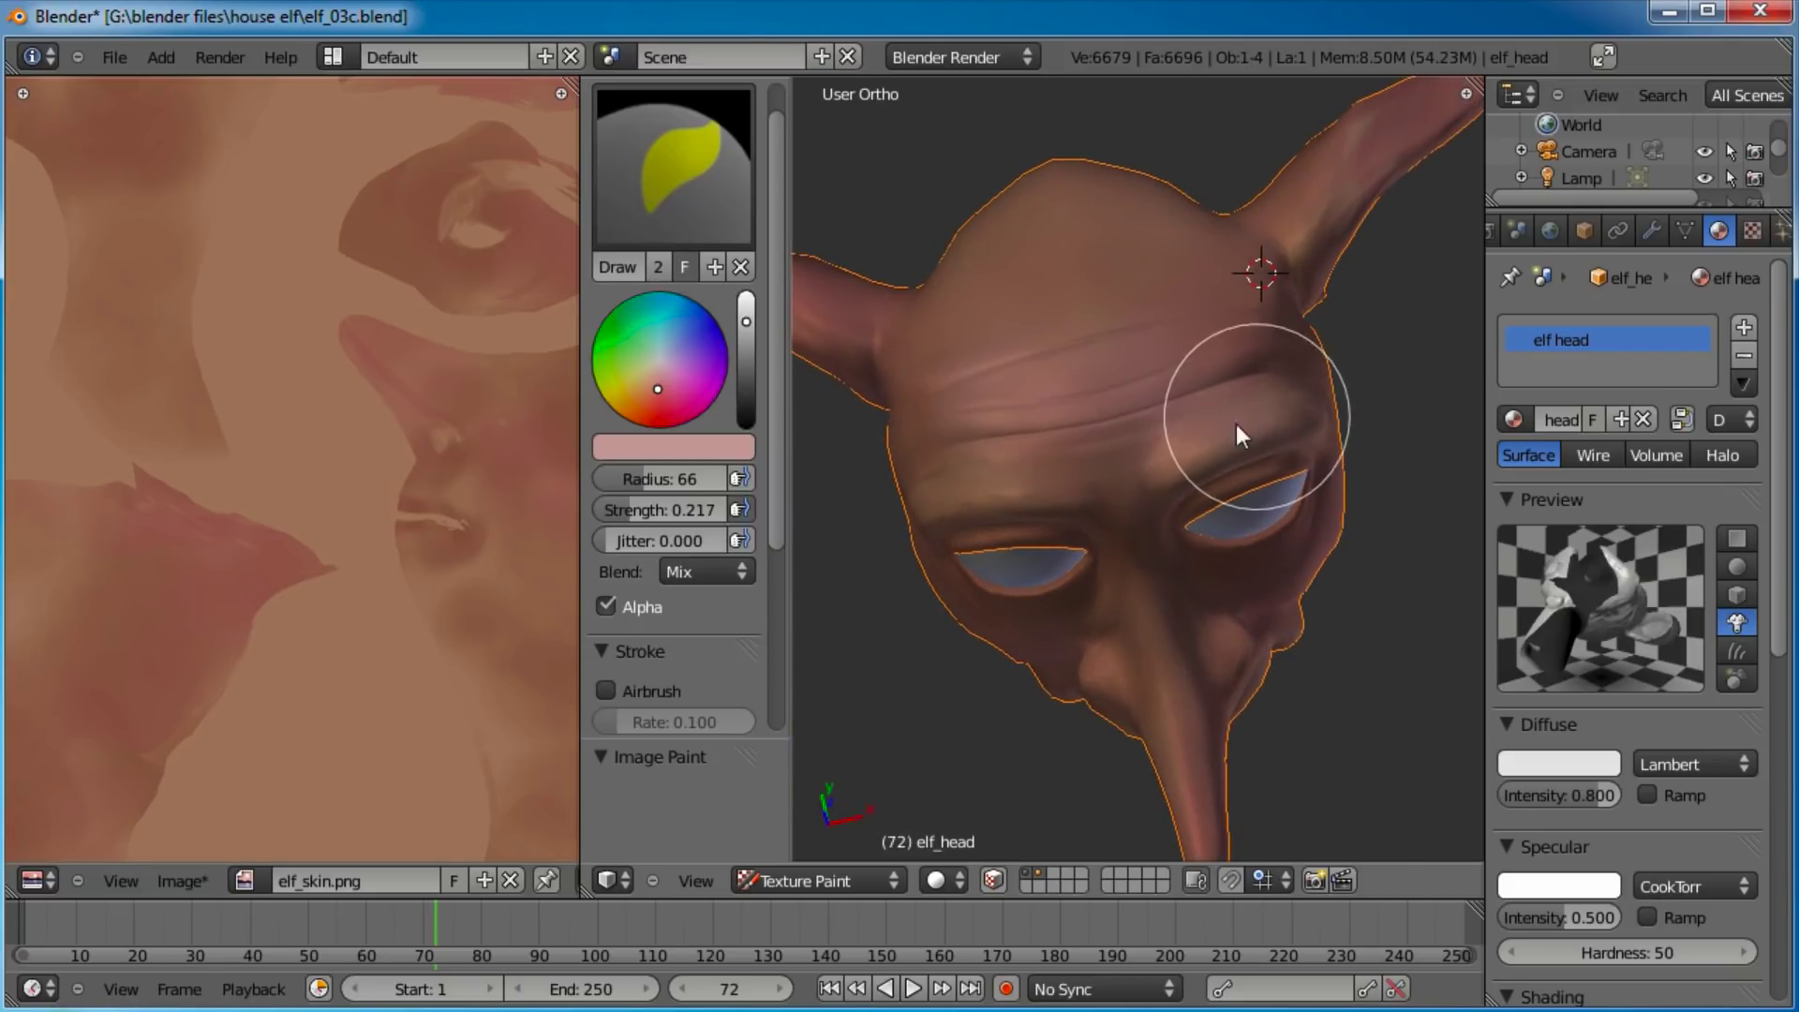
# Dab pale pink highlights onto the elf's cheeks below both eyes.
pyautogui.moveTo(1179, 510); pyautogui.dragTo(1155, 367, button='middle')
pyautogui.scroll(4, 1238, 474)
pyautogui.moveTo(1238, 474); pyautogui.dragTo(1235, 457, button='middle')
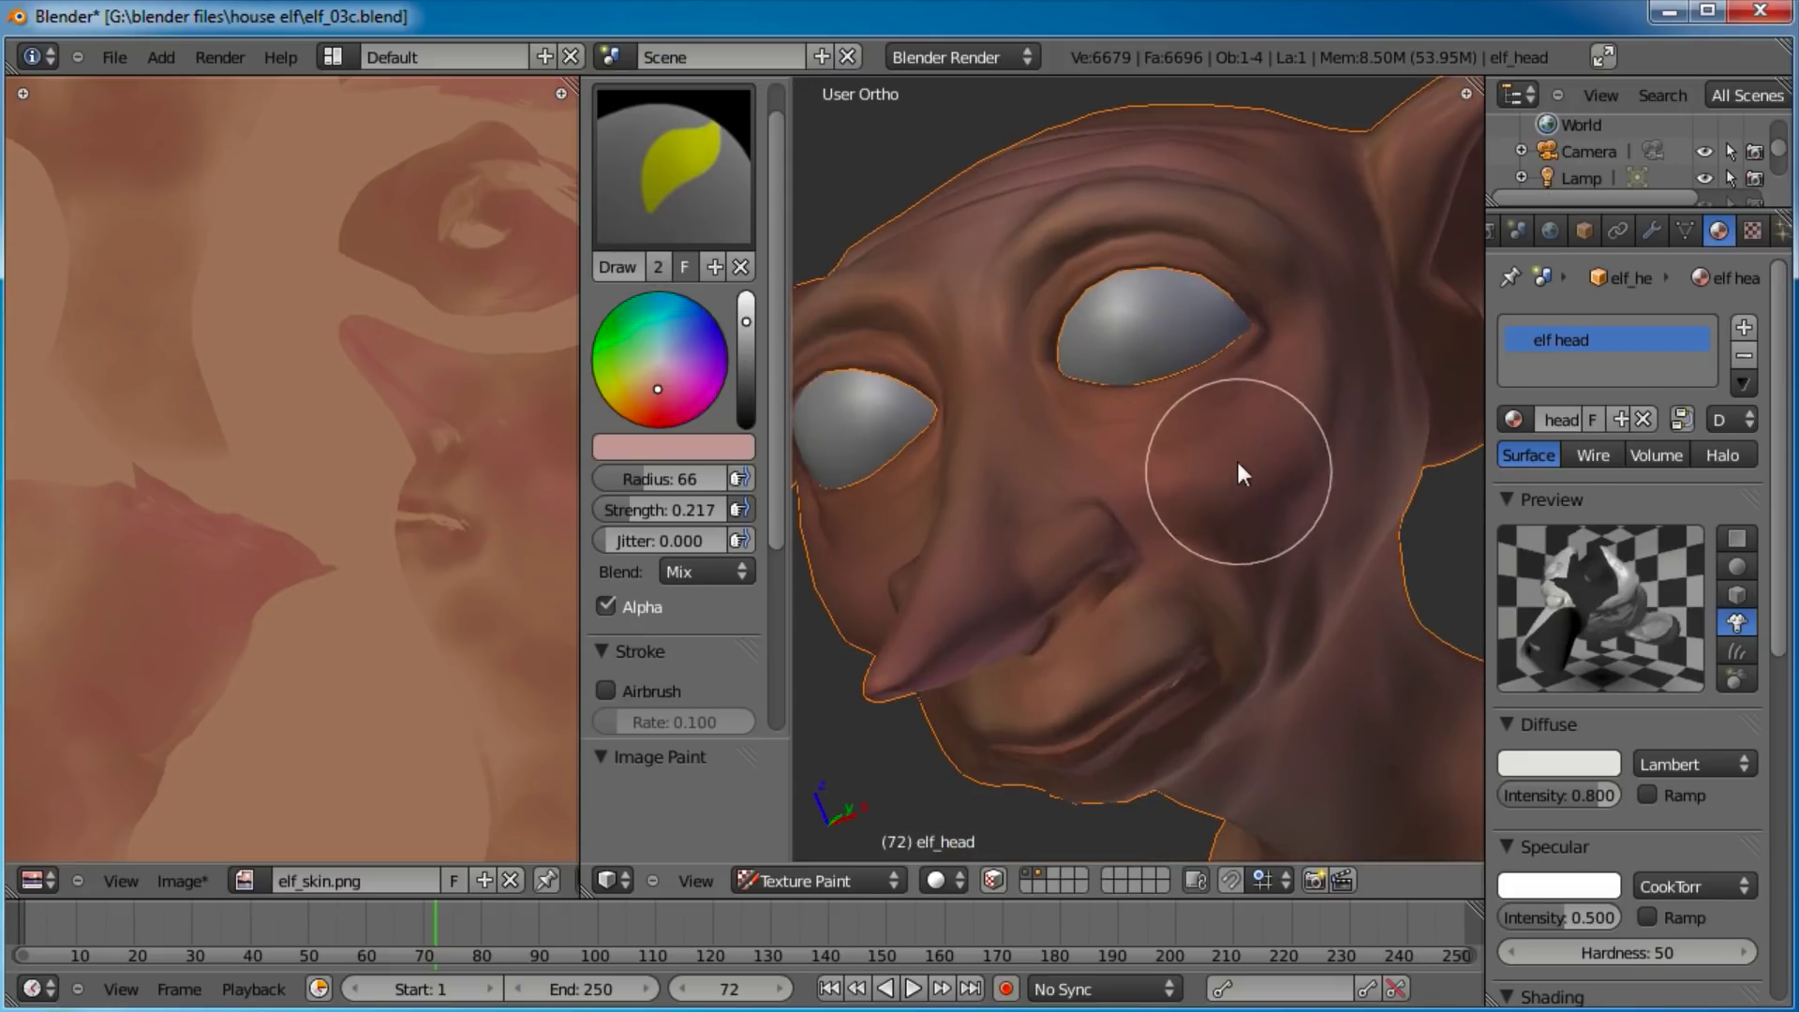
pyautogui.moveTo(940, 498); pyautogui.dragTo(988, 522, button='middle')
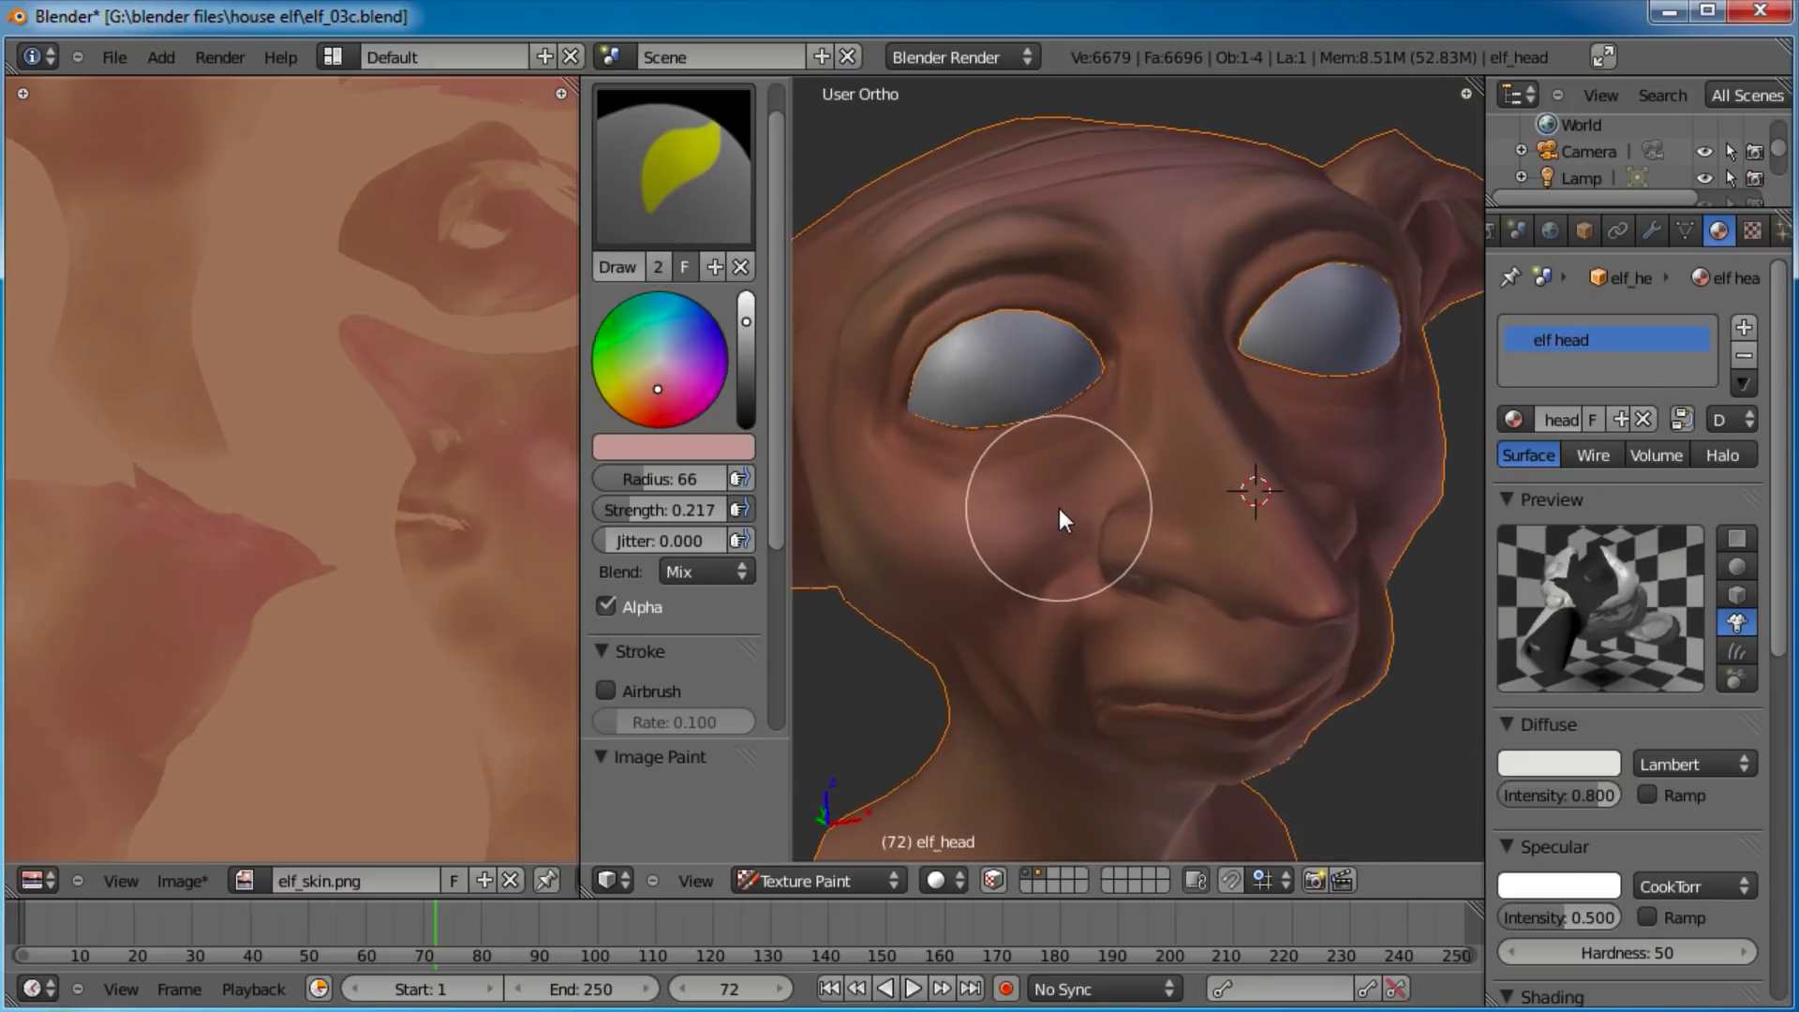
# Paint a pale pink highlight along the ridge of the elf's nose down to its tip.
pyautogui.scroll(-3, 1256, 515)
pyautogui.moveTo(1224, 519); pyautogui.dragTo(1205, 594, button='middle')
pyautogui.scroll(3, 1206, 594)
pyautogui.moveTo(1177, 503)
pyautogui.mouseDown()
pyautogui.moveTo(1168, 474)
pyautogui.moveTo(1213, 497)
pyautogui.mouseUp()
pyautogui.moveTo(1213, 498)
pyautogui.mouseDown(button='middle')
pyautogui.moveTo(1256, 590)
pyautogui.moveTo(1237, 551)
pyautogui.mouseUp(button='middle')
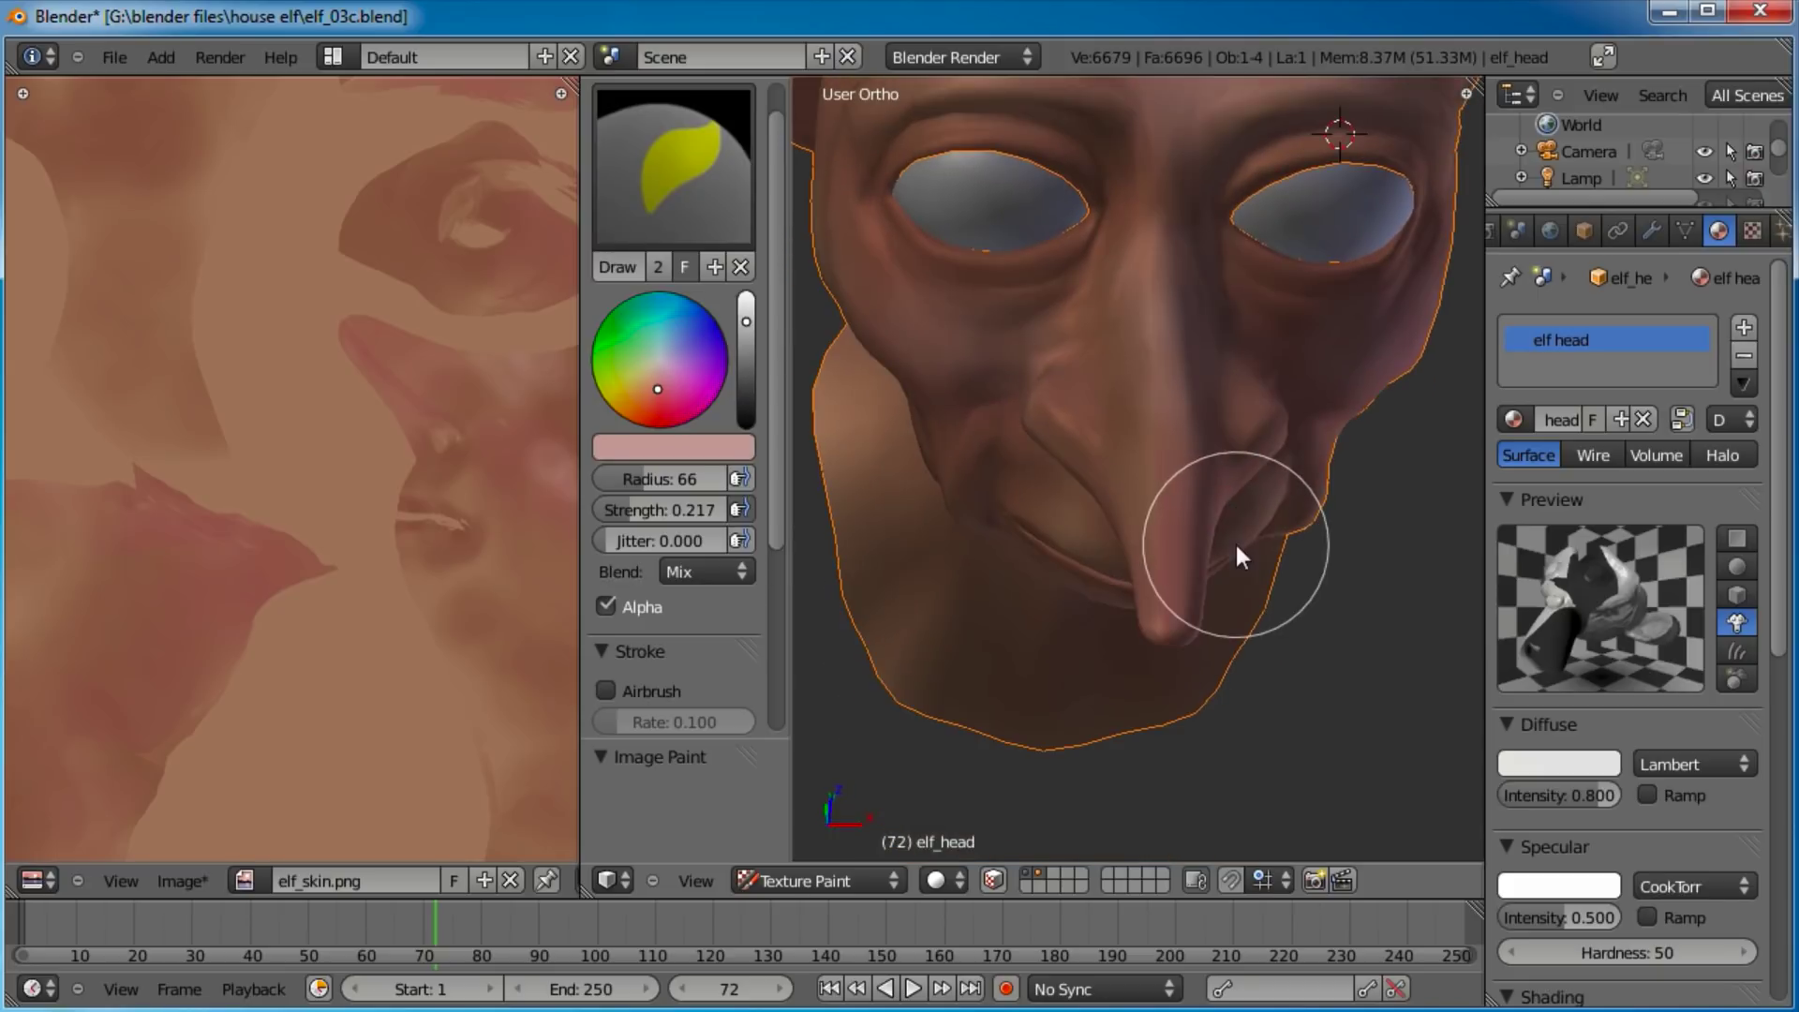
pyautogui.moveTo(1176, 471); pyautogui.dragTo(1178, 670)
# Check the underside of the face and the neck, and save the painted elf_skin.png image.
pyautogui.scroll(-3, 1178, 664)
pyautogui.moveTo(1205, 550); pyautogui.dragTo(1167, 342, button='middle')
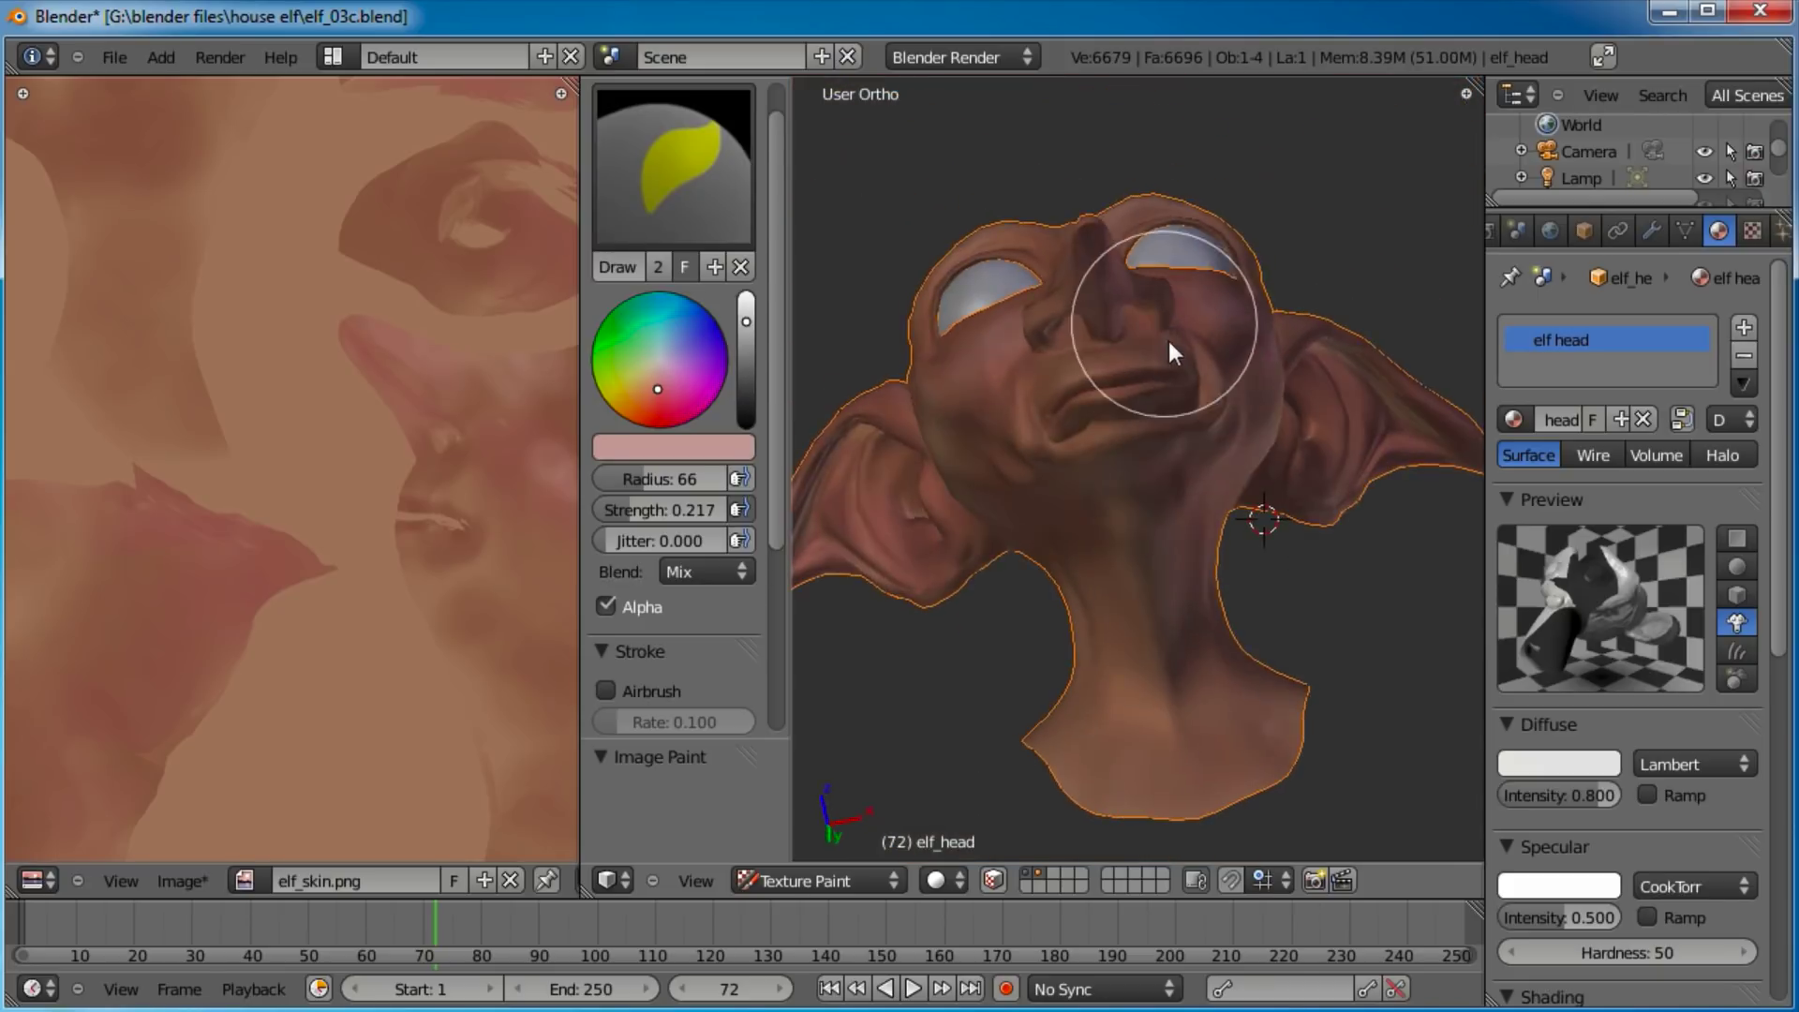
pyautogui.scroll(4, 1185, 566)
pyautogui.moveTo(1193, 566)
pyautogui.mouseDown(button='middle')
pyautogui.moveTo(1165, 441)
pyautogui.moveTo(1089, 409)
pyautogui.mouseUp(button='middle')
pyautogui.moveTo(1256, 390); pyautogui.dragTo(1208, 492, button='middle')
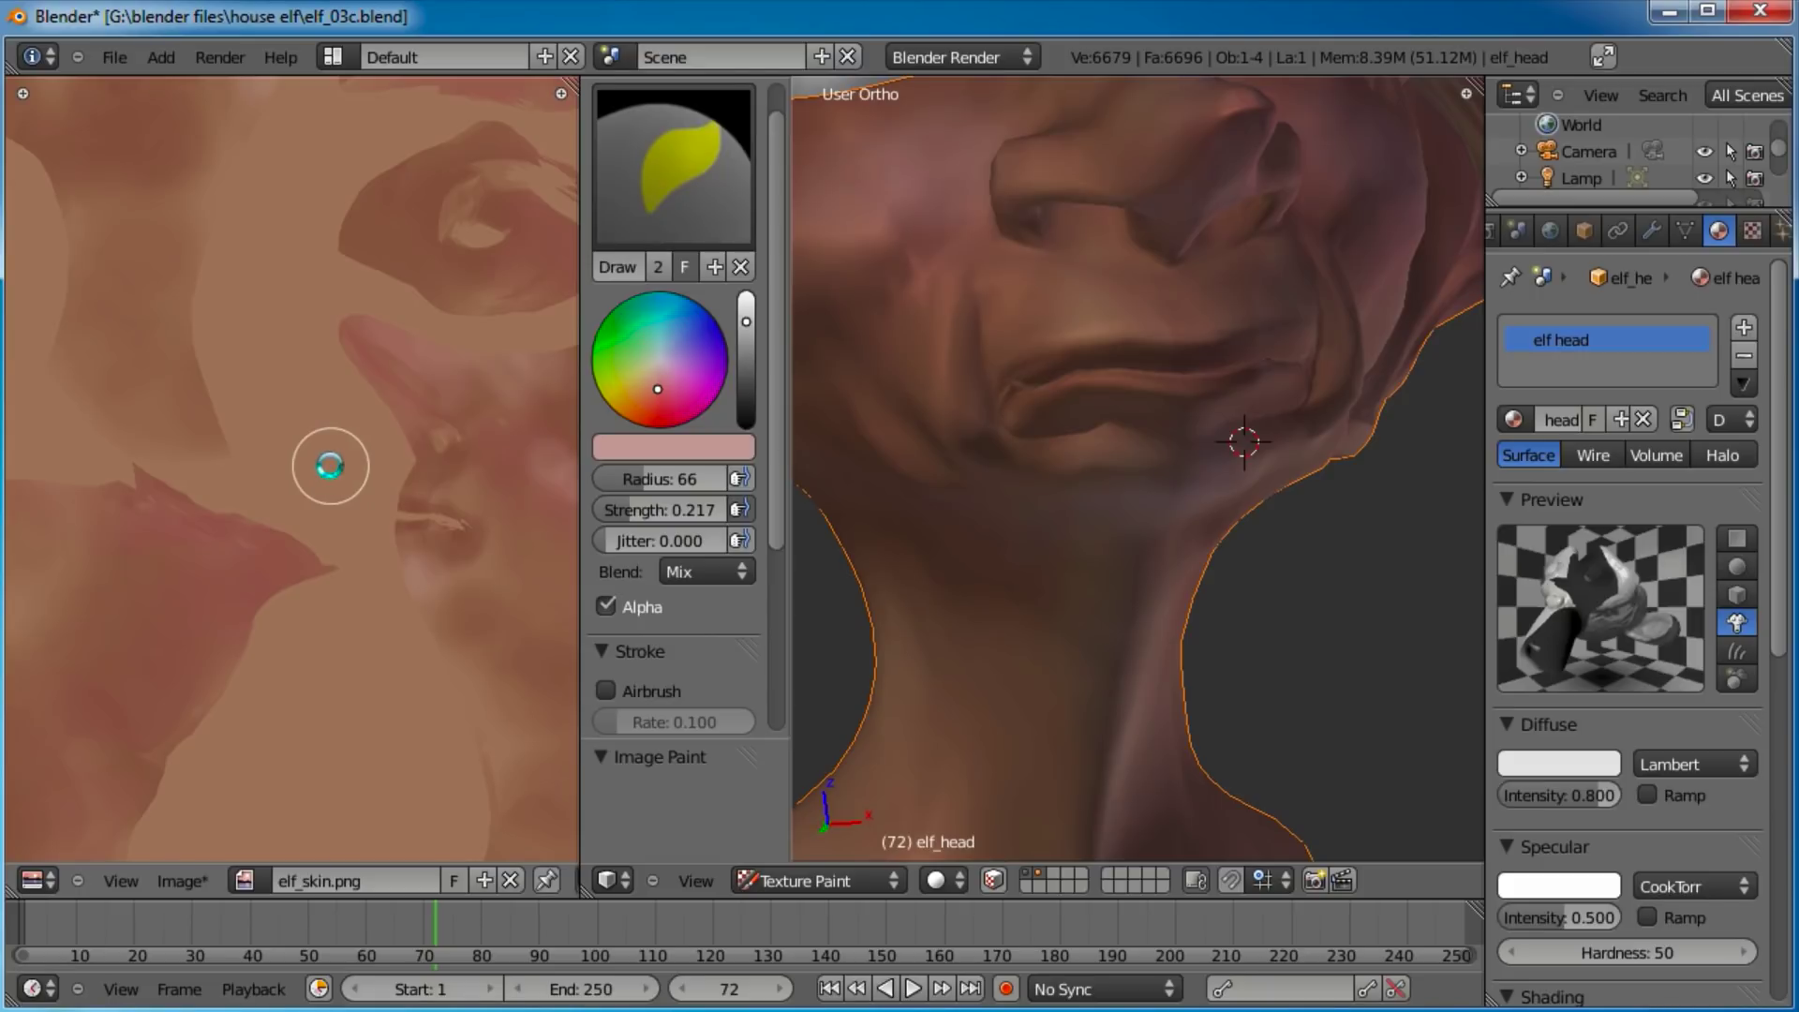
pyautogui.scroll(-3, 1139, 525)
pyautogui.moveTo(1173, 434); pyautogui.dragTo(1072, 485, button='middle')
pyautogui.press('Right')
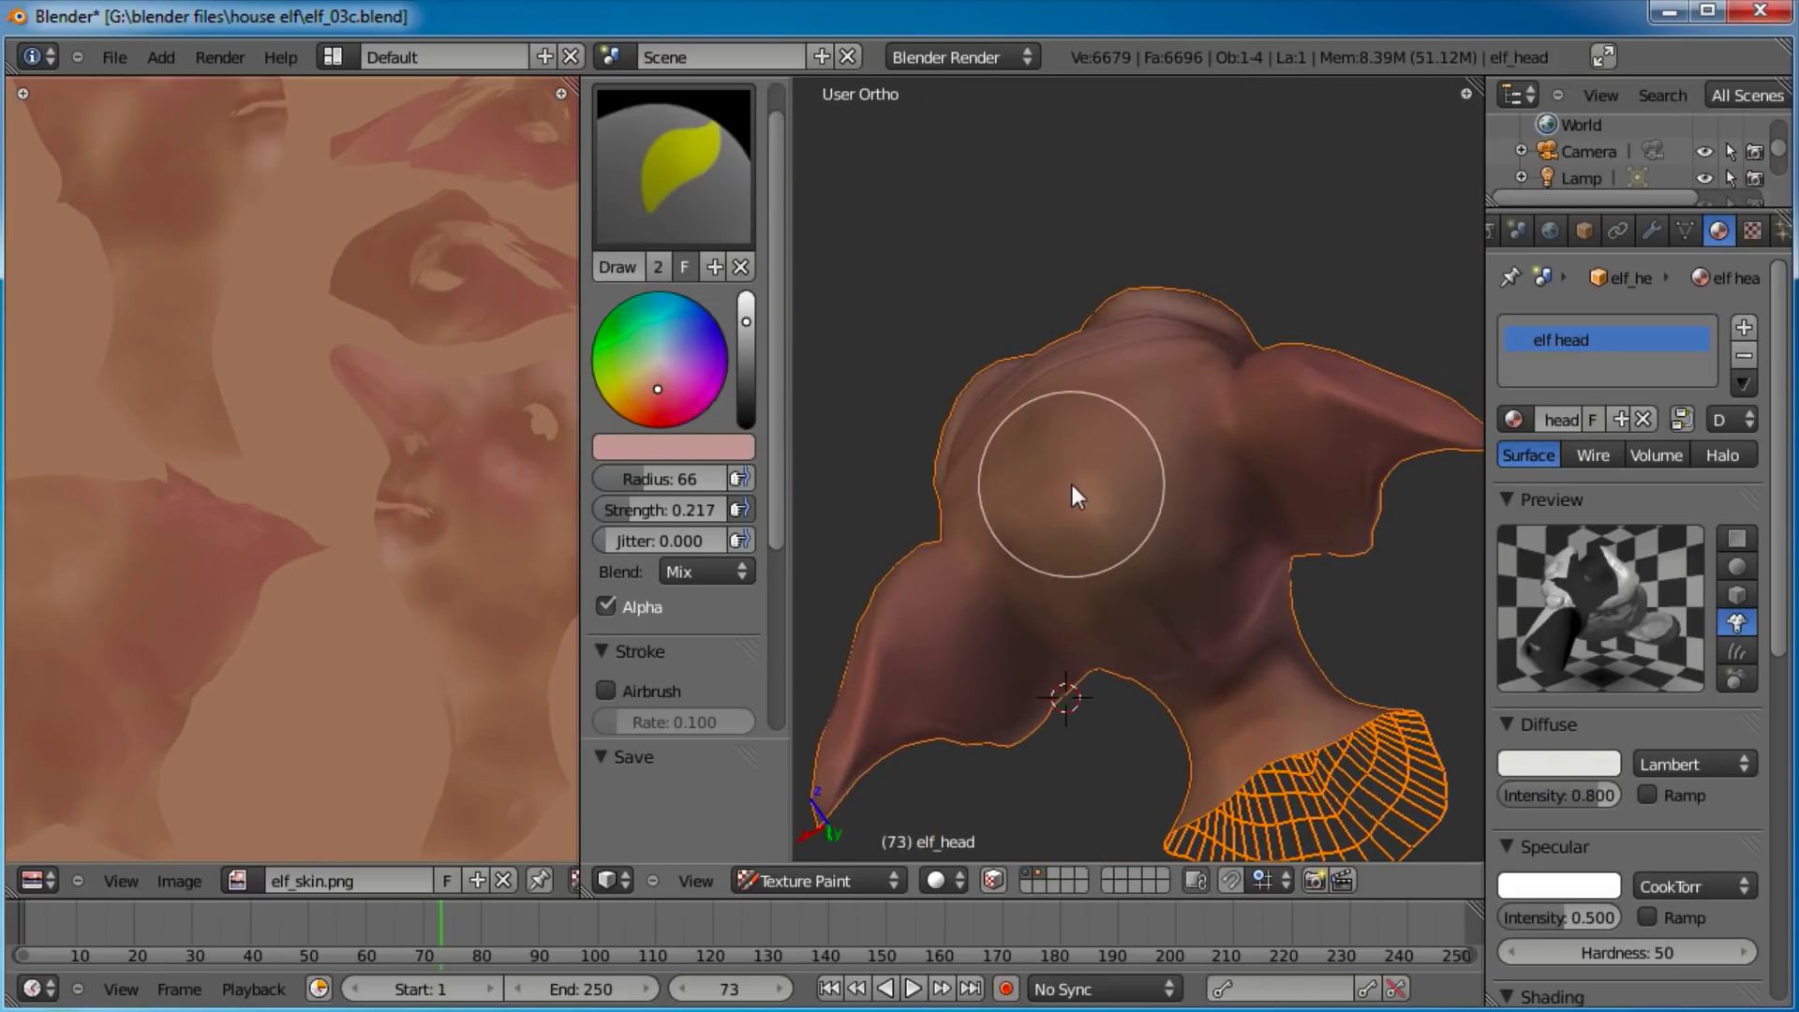
# Lighten the back and crown of the elf's head with pale pink.
pyautogui.click(1071, 484)
pyautogui.moveTo(1203, 573); pyautogui.dragTo(1256, 631, button='middle')
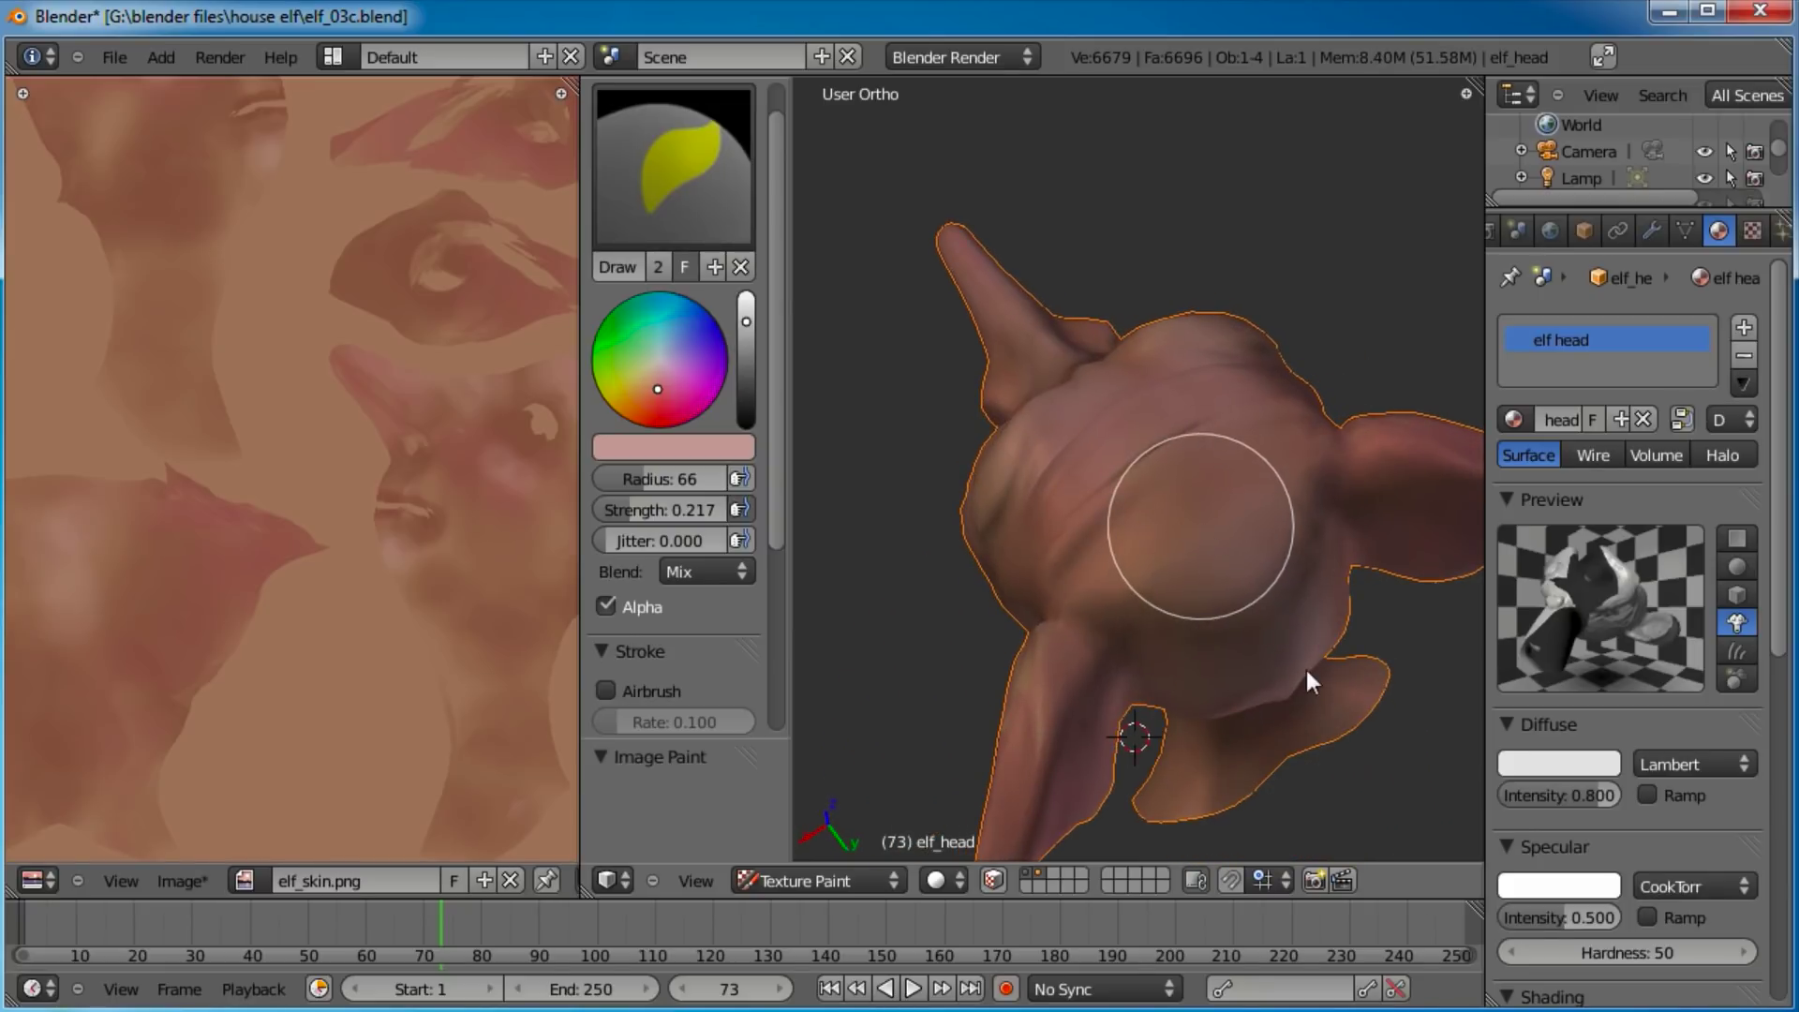
pyautogui.moveTo(1306, 690)
pyautogui.mouseDown(button='middle')
pyautogui.moveTo(1137, 594)
pyautogui.moveTo(1085, 430)
pyautogui.moveTo(1200, 590)
pyautogui.moveTo(1317, 583)
pyautogui.moveTo(1189, 626)
pyautogui.moveTo(1143, 588)
pyautogui.moveTo(1219, 536)
pyautogui.moveTo(1258, 576)
pyautogui.moveTo(1280, 559)
pyautogui.moveTo(1209, 526)
pyautogui.moveTo(1295, 514)
pyautogui.moveTo(1182, 522)
pyautogui.moveTo(1064, 480)
pyautogui.moveTo(1273, 497)
pyautogui.moveTo(1211, 547)
pyautogui.moveTo(1168, 462)
pyautogui.moveTo(1125, 459)
pyautogui.mouseUp(button='middle')
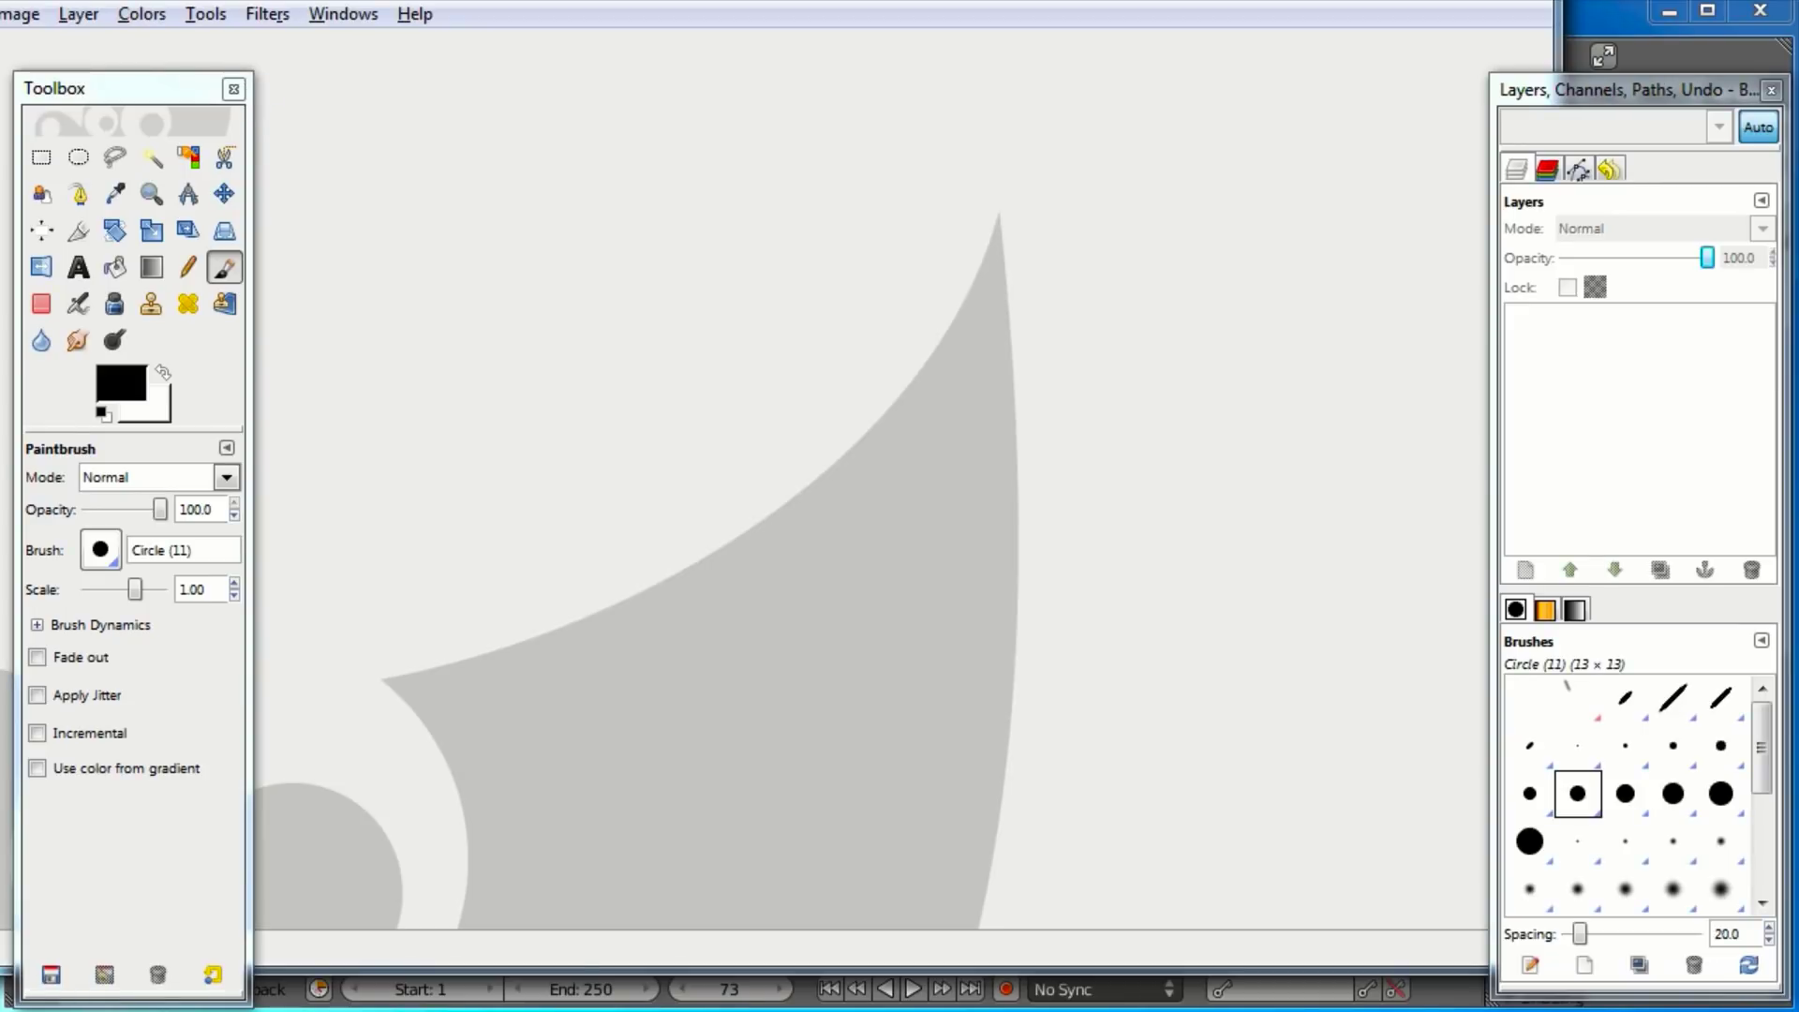
# Switch to GIMP, bring its main window fully into view, and start opening an existing image.
pyautogui.moveTo(0, 0); pyautogui.dragTo(161, 16)
pyautogui.moveTo(346, 8); pyautogui.dragTo(351, 12)
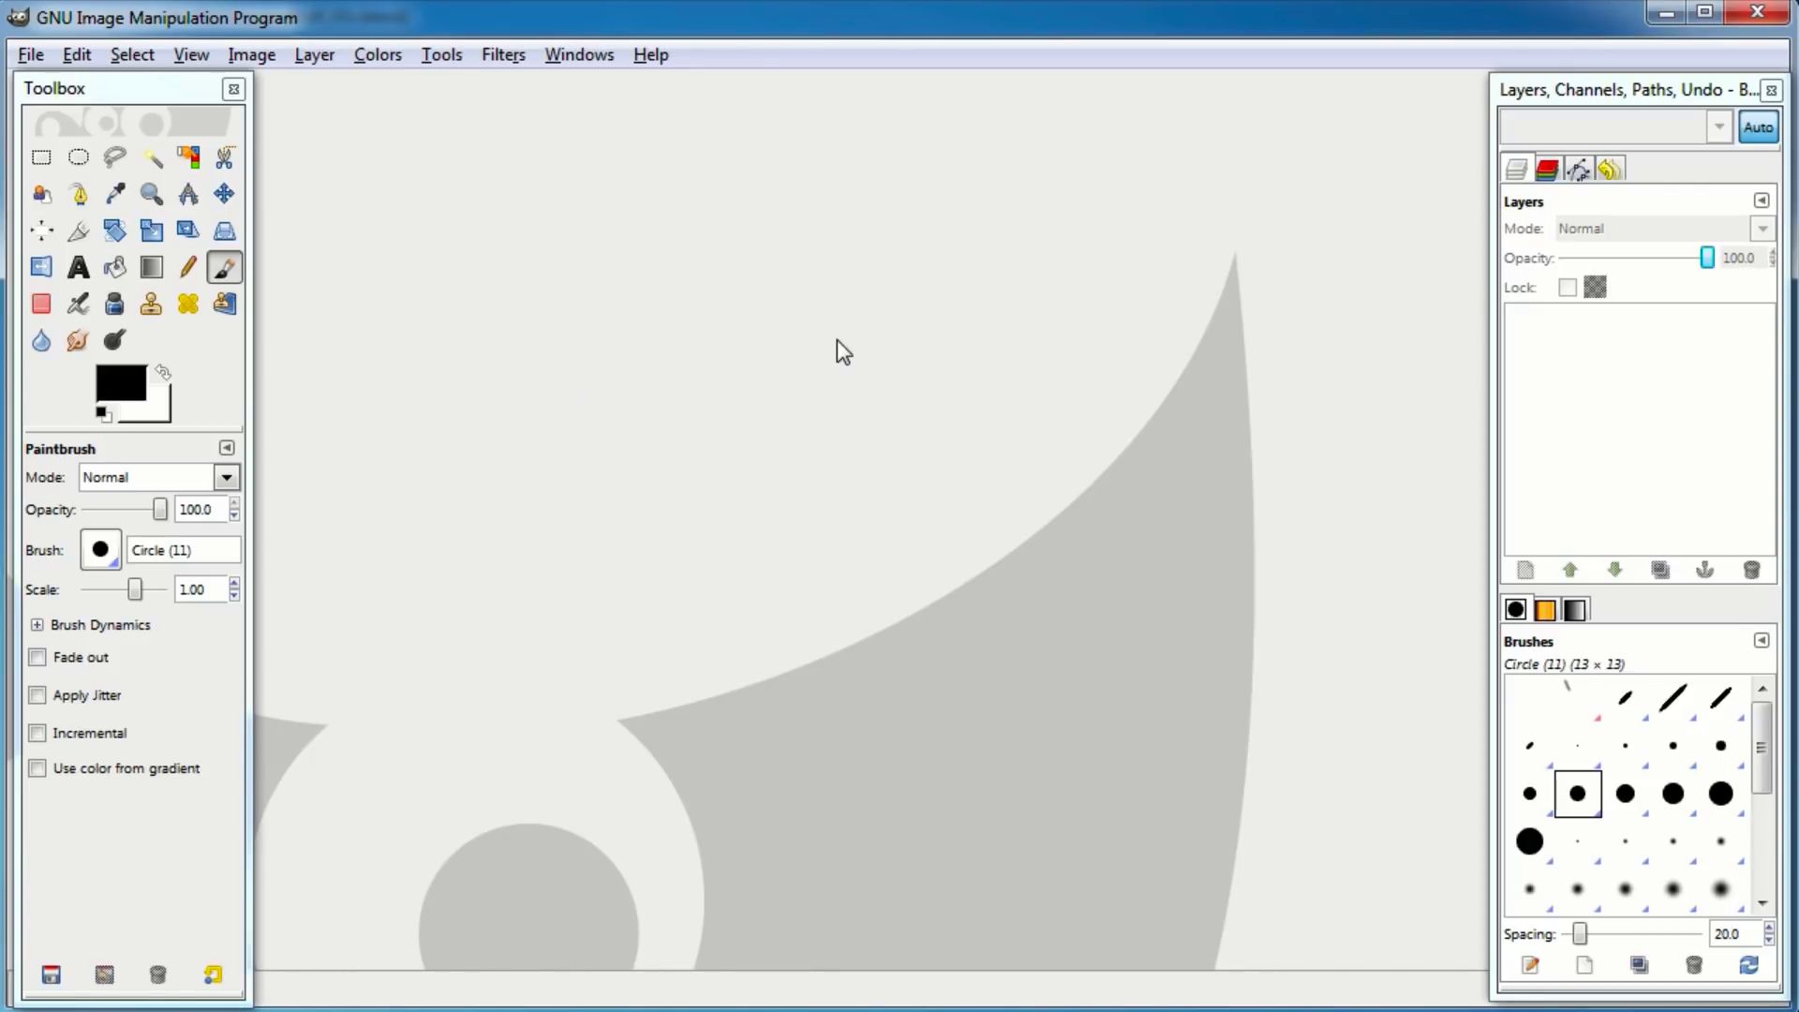
pyautogui.click(28, 54)
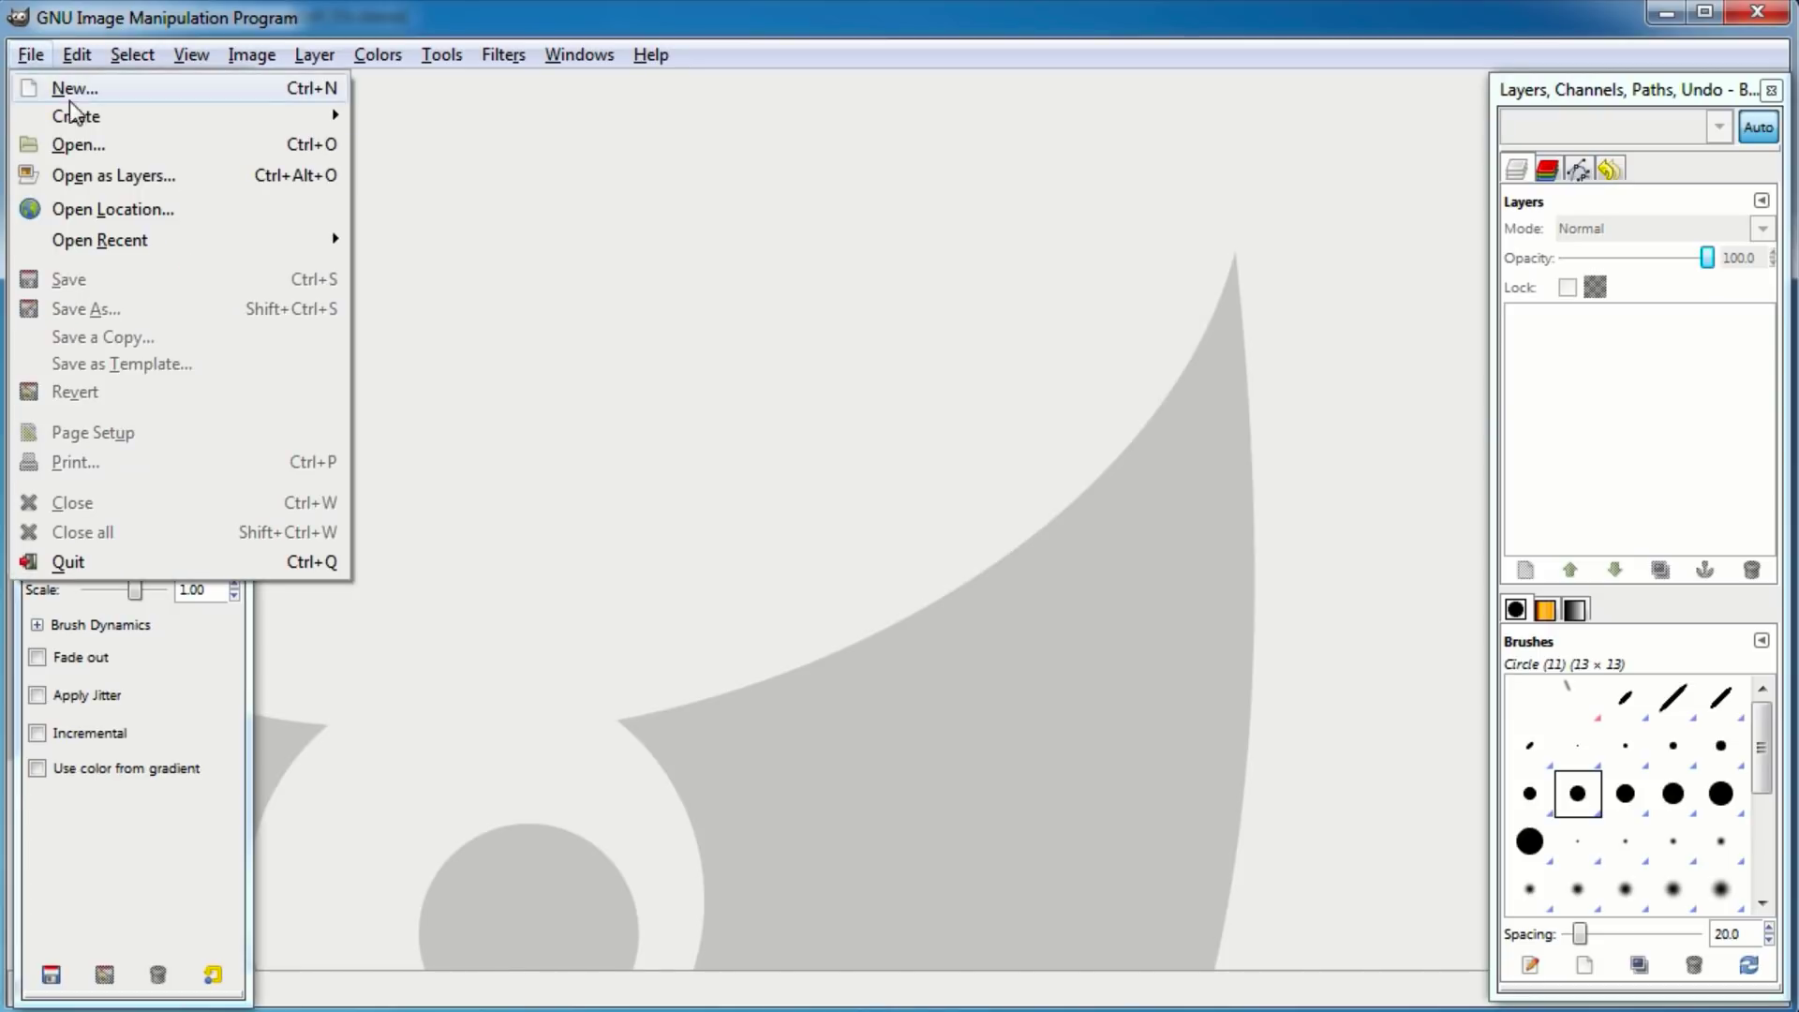
pyautogui.click(90, 140)
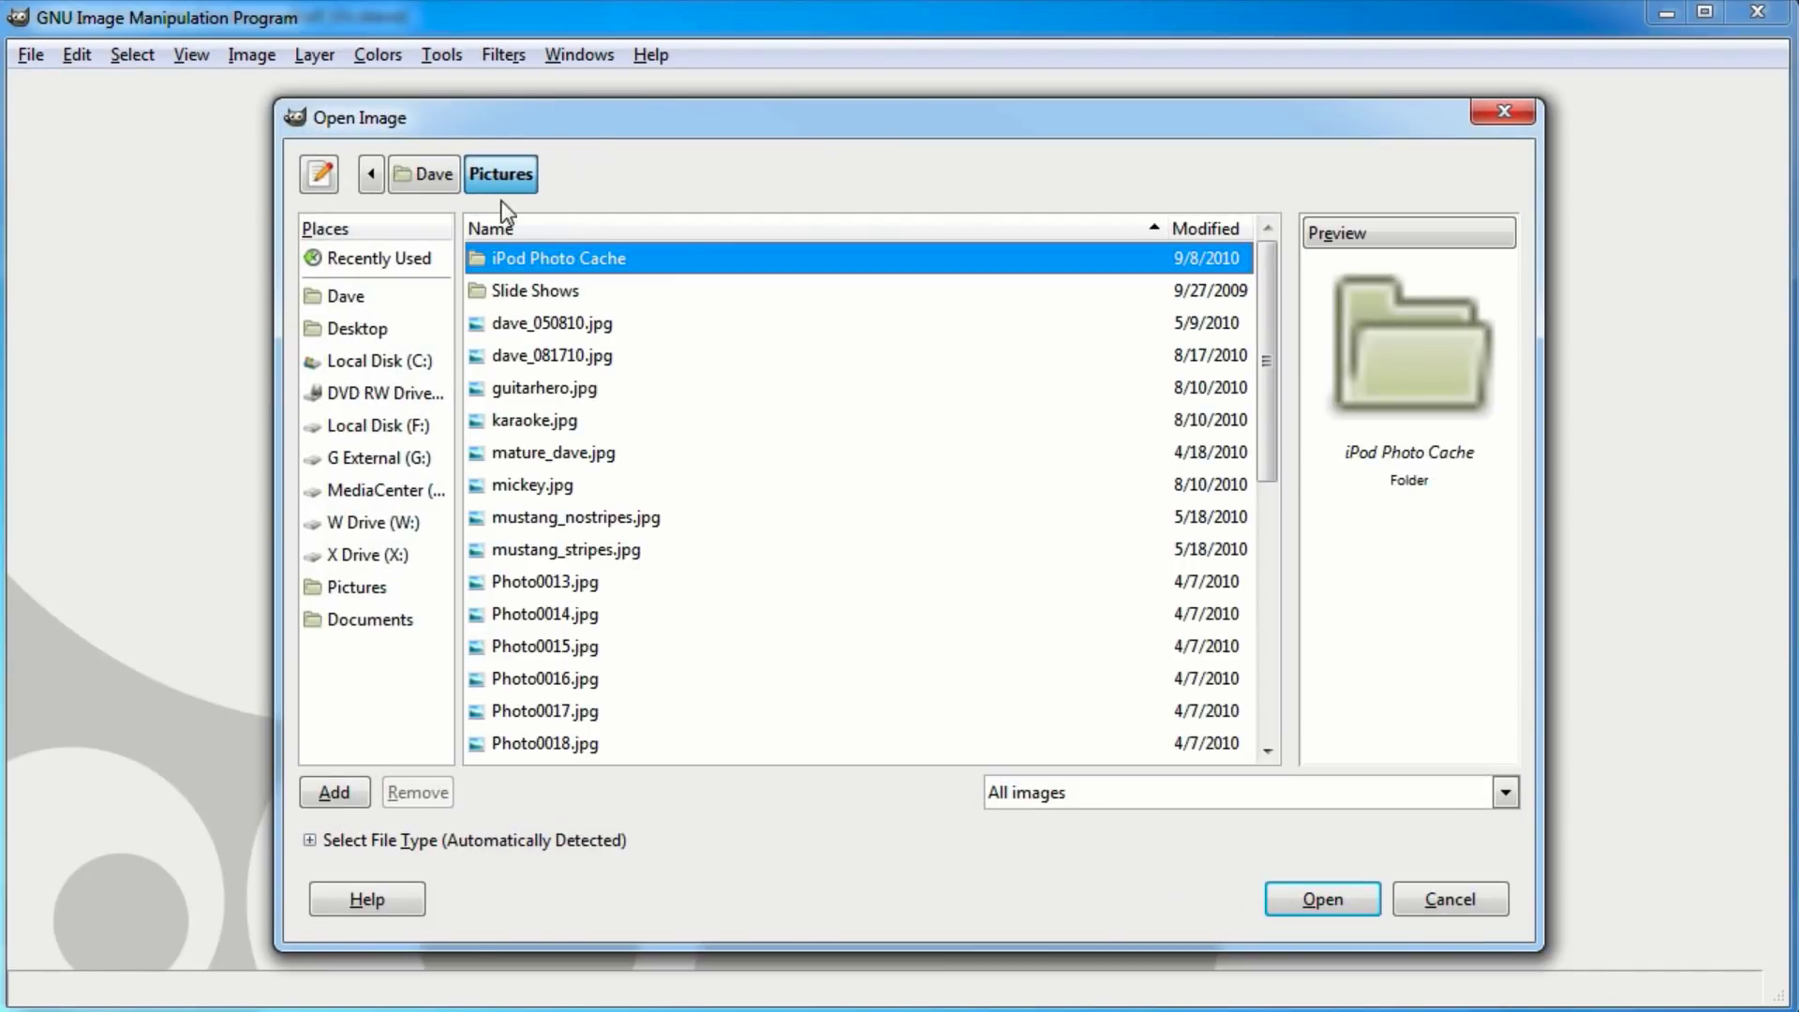
# Open elf_skin.png from the house elf folder inside blender files on the G External (G:) drive.
pyautogui.click(351, 465)
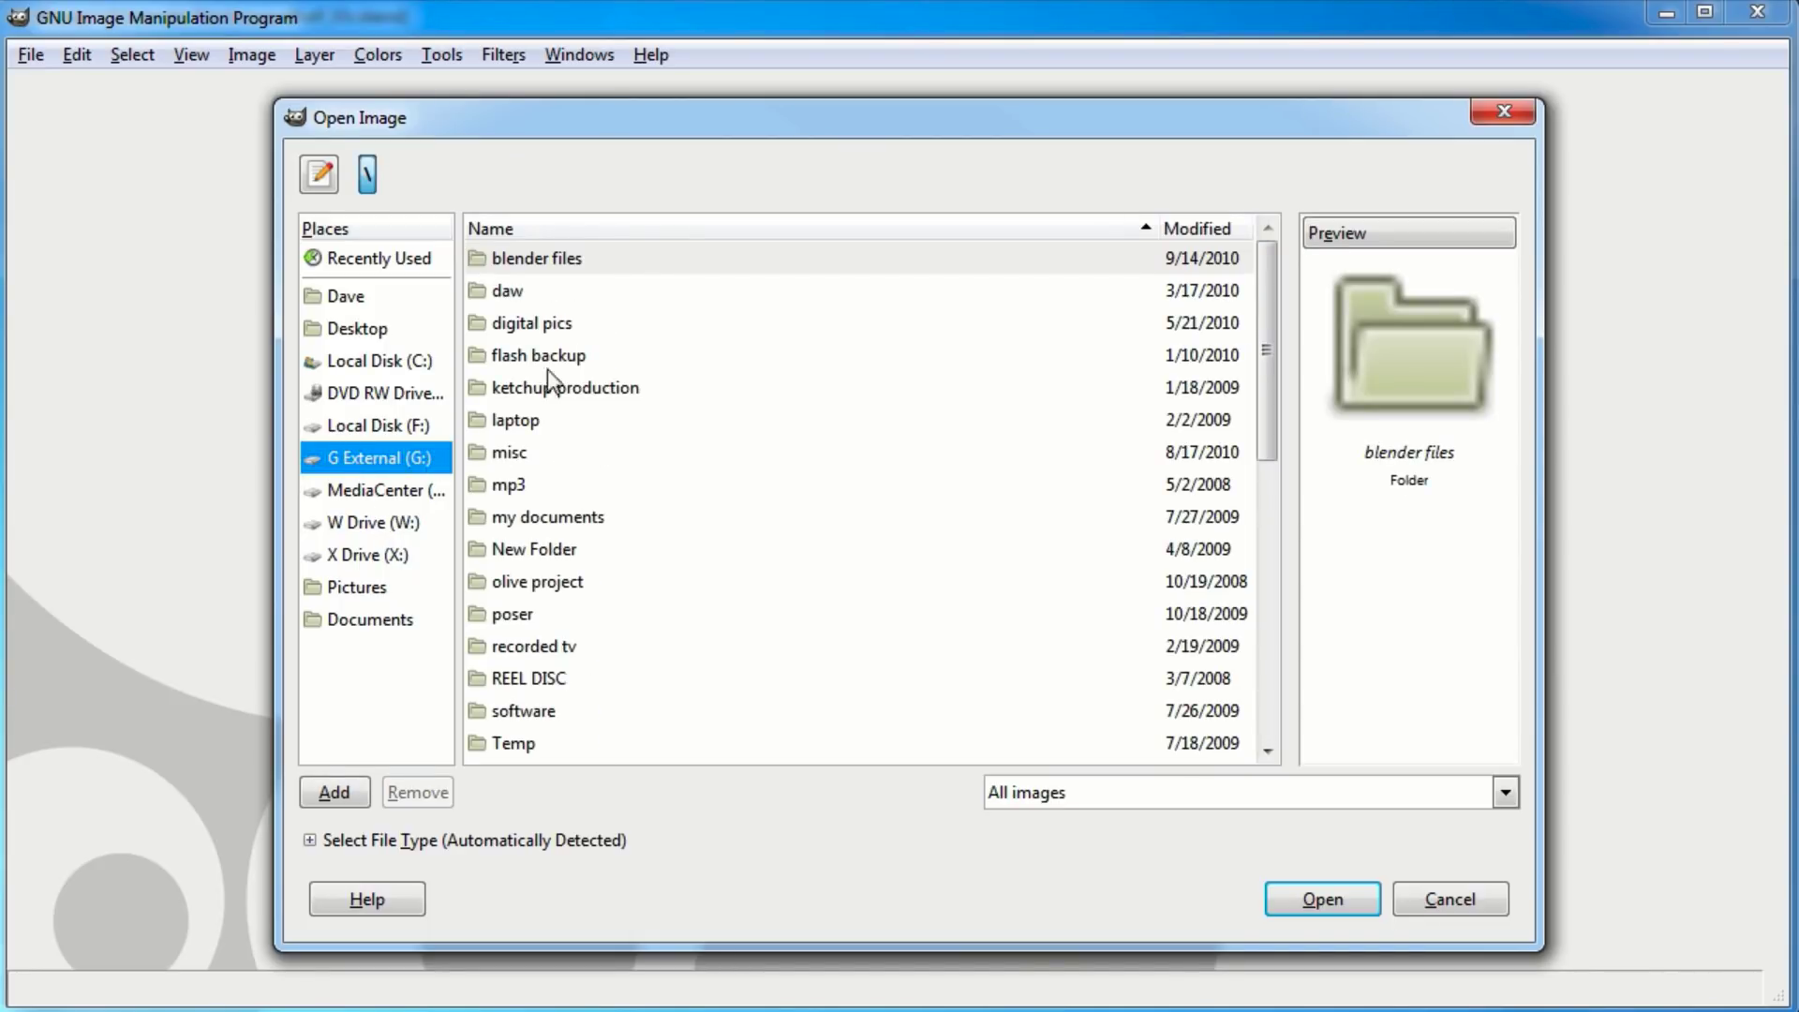
pyautogui.click(540, 354)
pyautogui.doubleClick(536, 259)
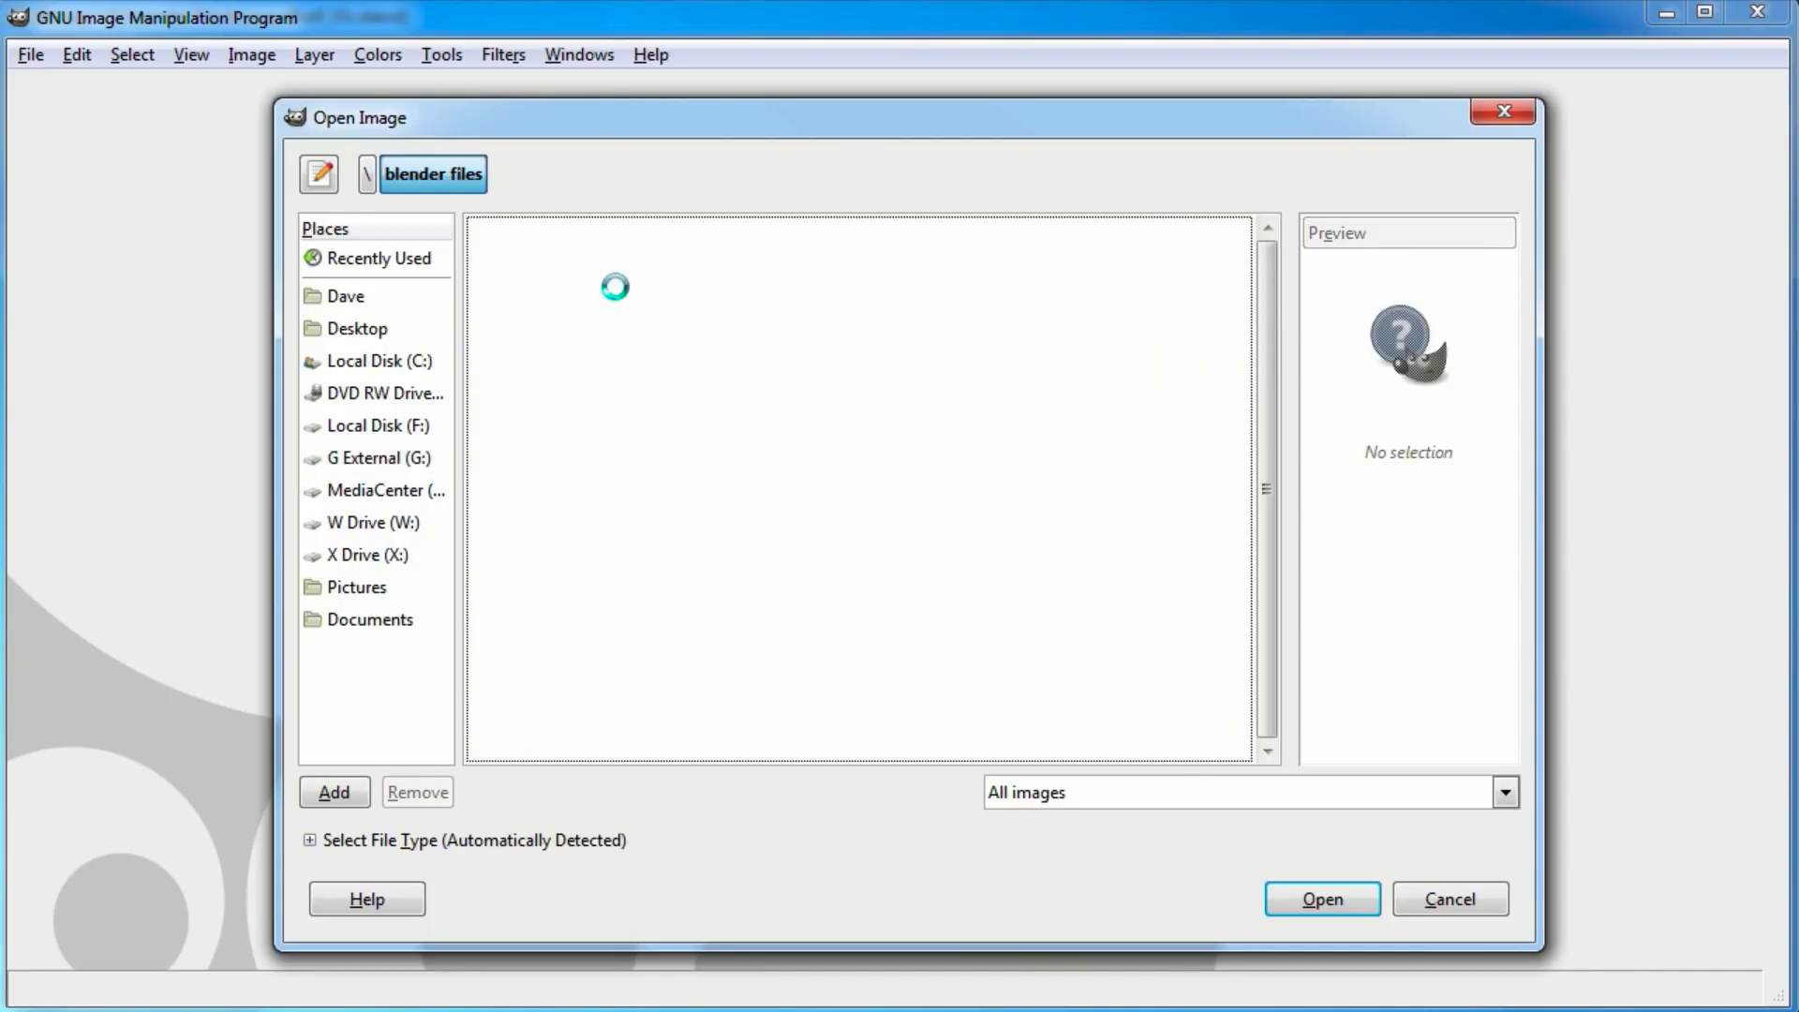
pyautogui.scroll(-5, 645, 309)
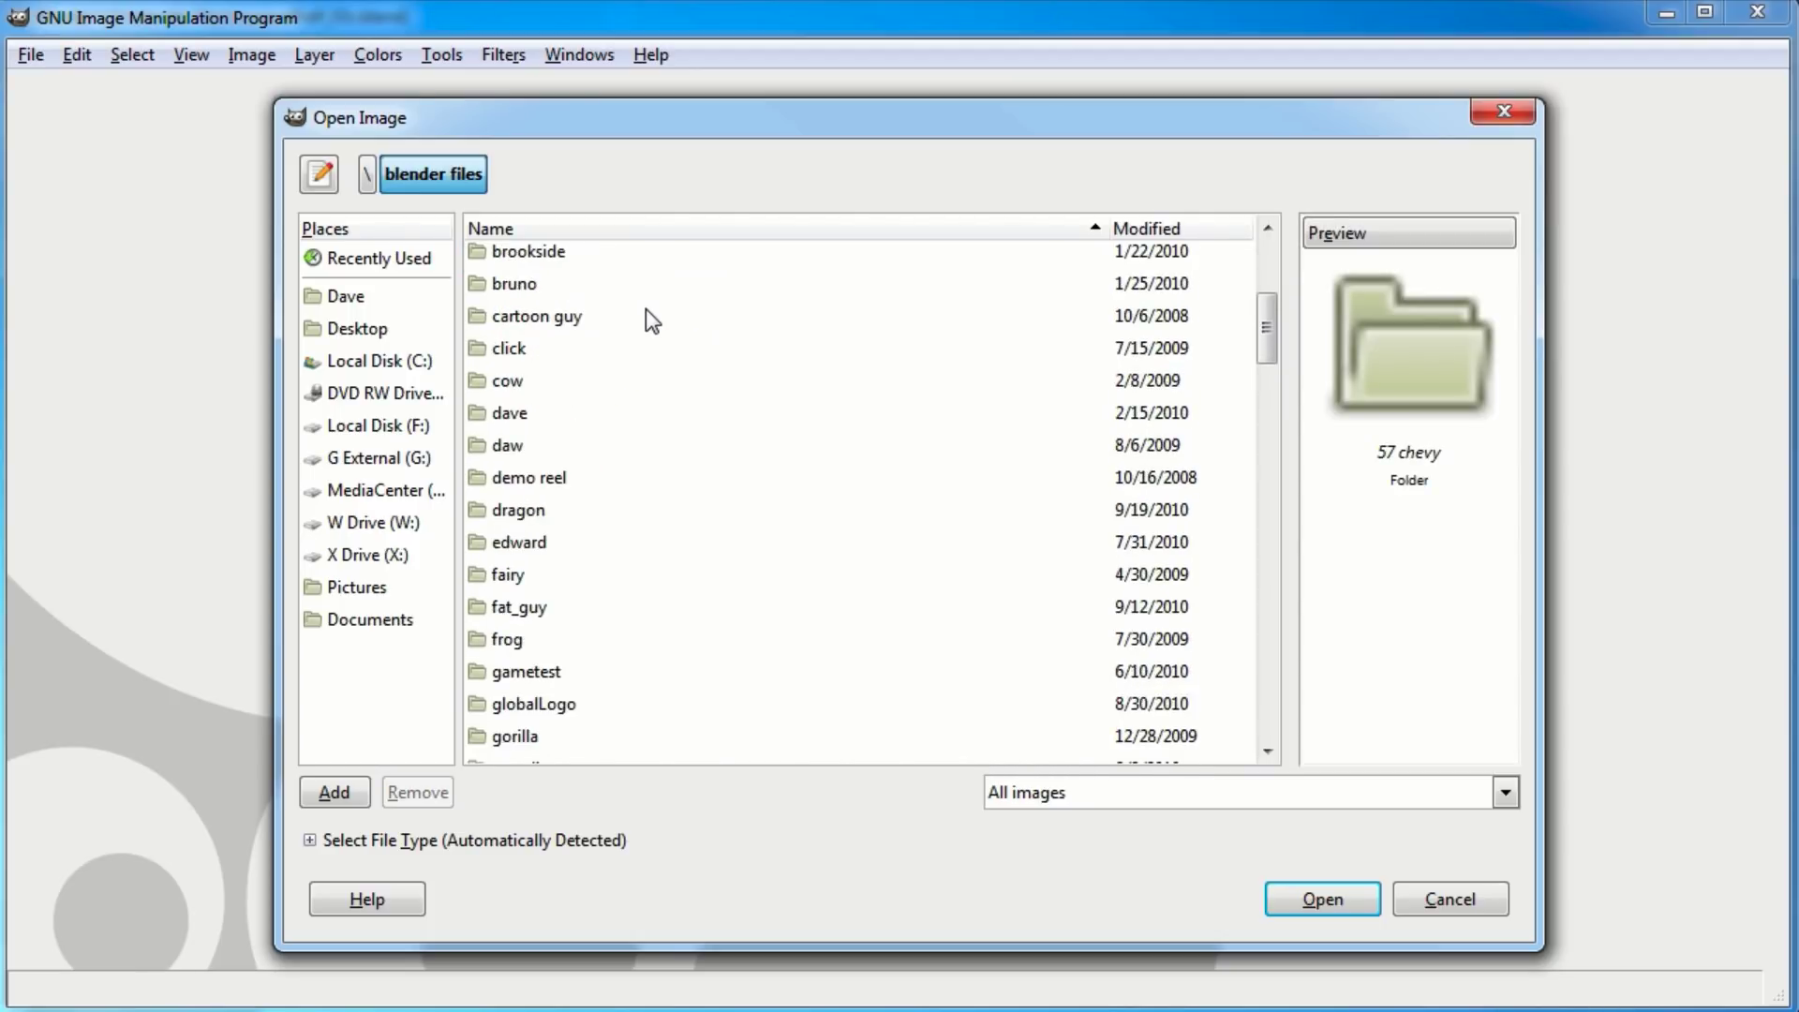
pyautogui.scroll(-3, 640, 317)
pyautogui.doubleClick(521, 574)
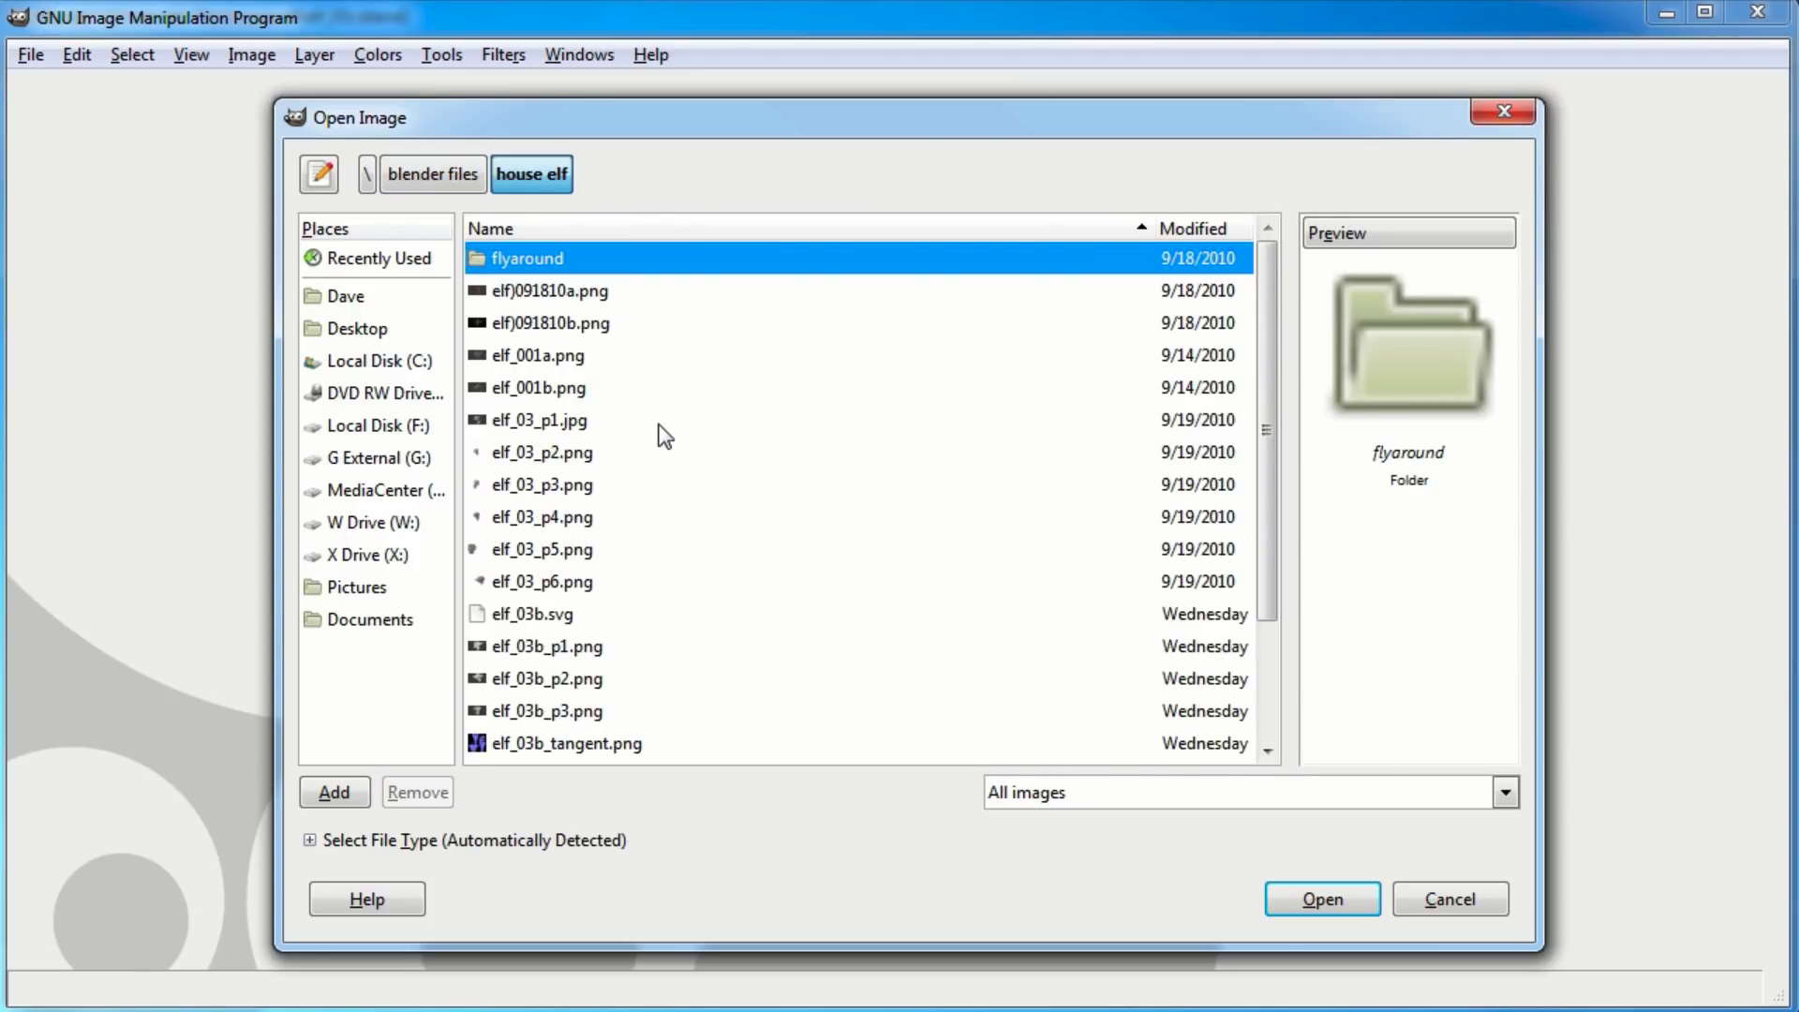
pyautogui.scroll(-3, 665, 437)
pyautogui.click(521, 665)
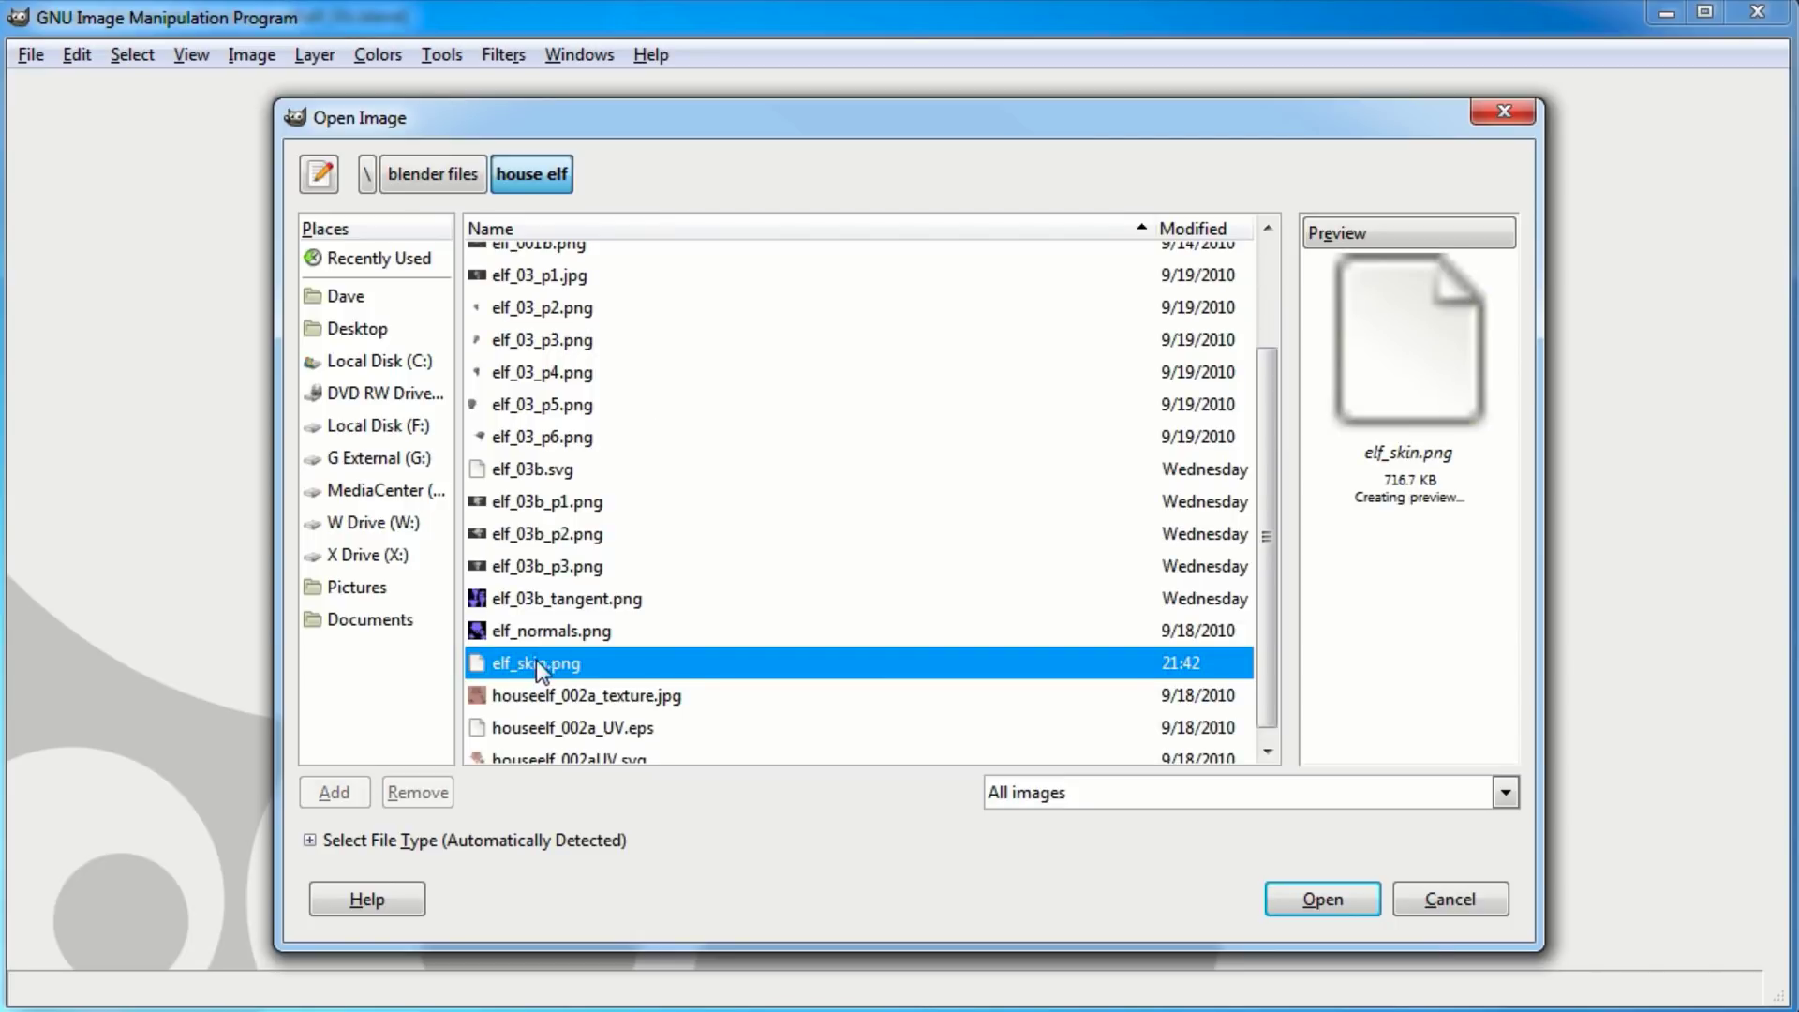
pyautogui.click(1324, 899)
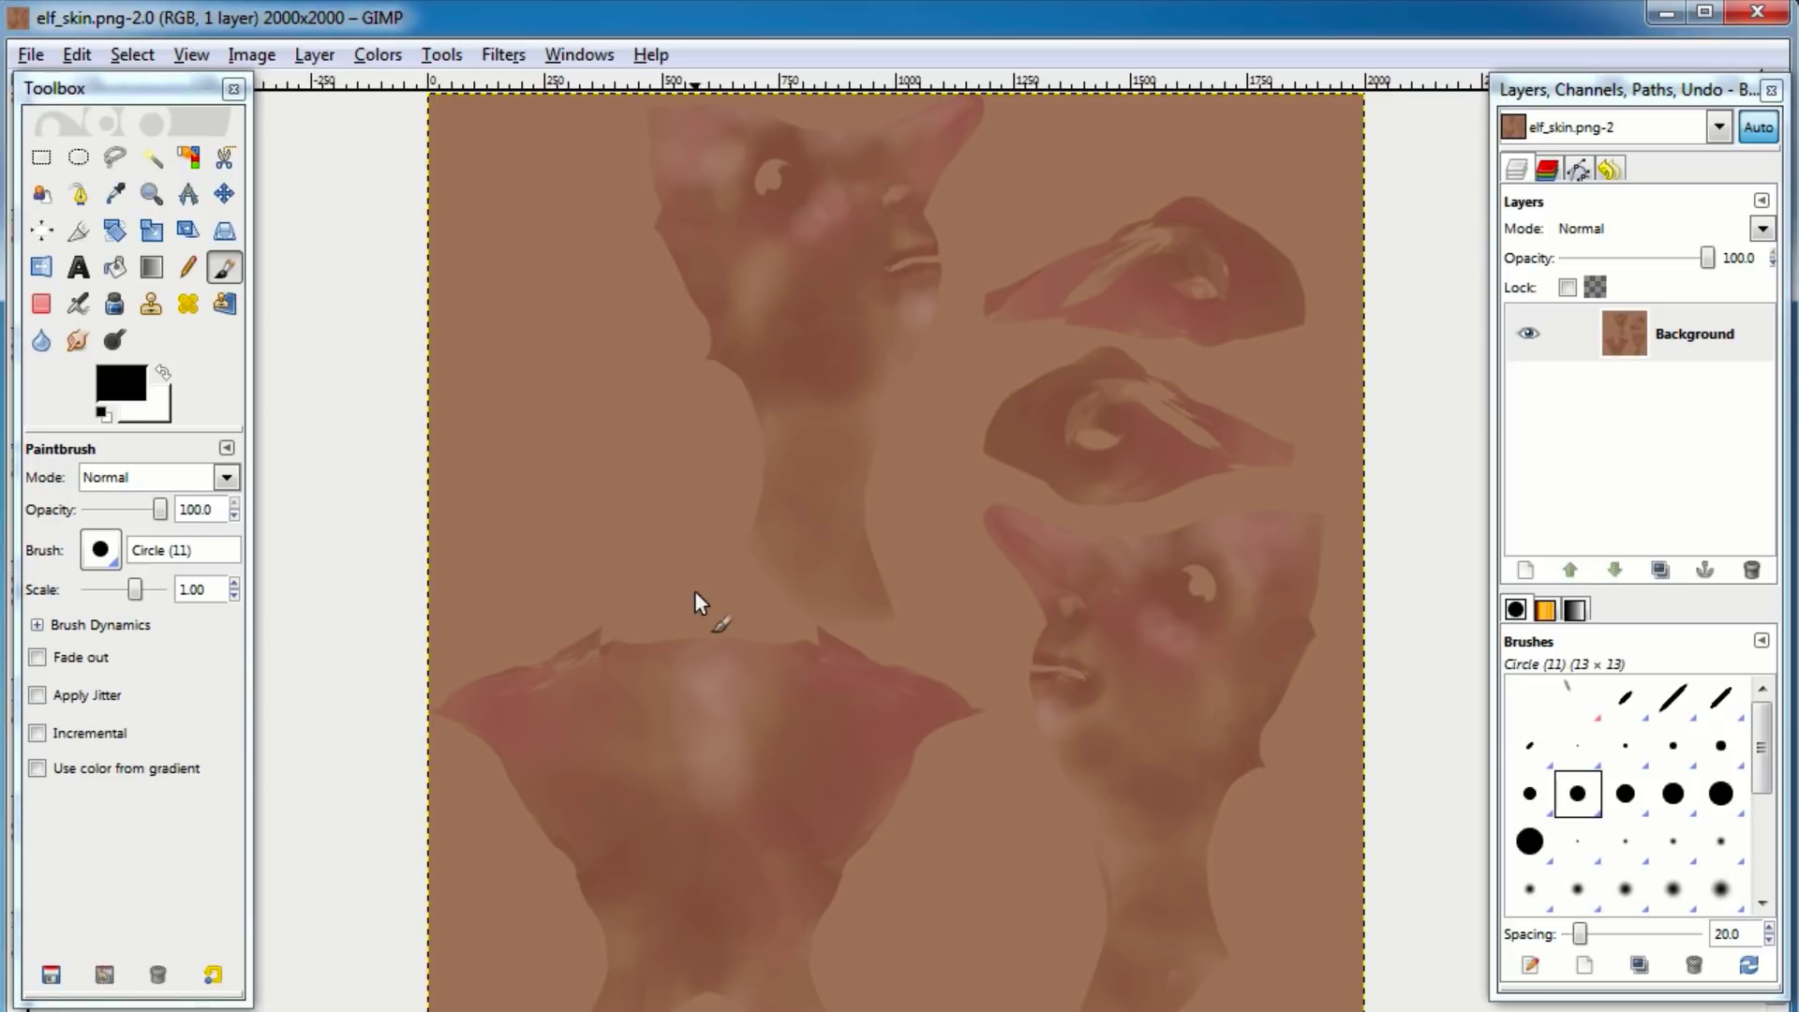
# Examine the elf_skin.png texture up close along the neck and the face for seams and unpainted patches.
pyautogui.keyDown('ctrl'); pyautogui.scroll(3, 849, 581); pyautogui.keyUp('ctrl')
pyautogui.keyDown('ctrl'); pyautogui.scroll(-3, 848, 581); pyautogui.keyUp('ctrl')
pyautogui.keyDown('ctrl'); pyautogui.scroll(2, 858, 570); pyautogui.keyUp('ctrl')
pyautogui.keyDown('ctrl'); pyautogui.scroll(-1, 858, 570); pyautogui.keyUp('ctrl')
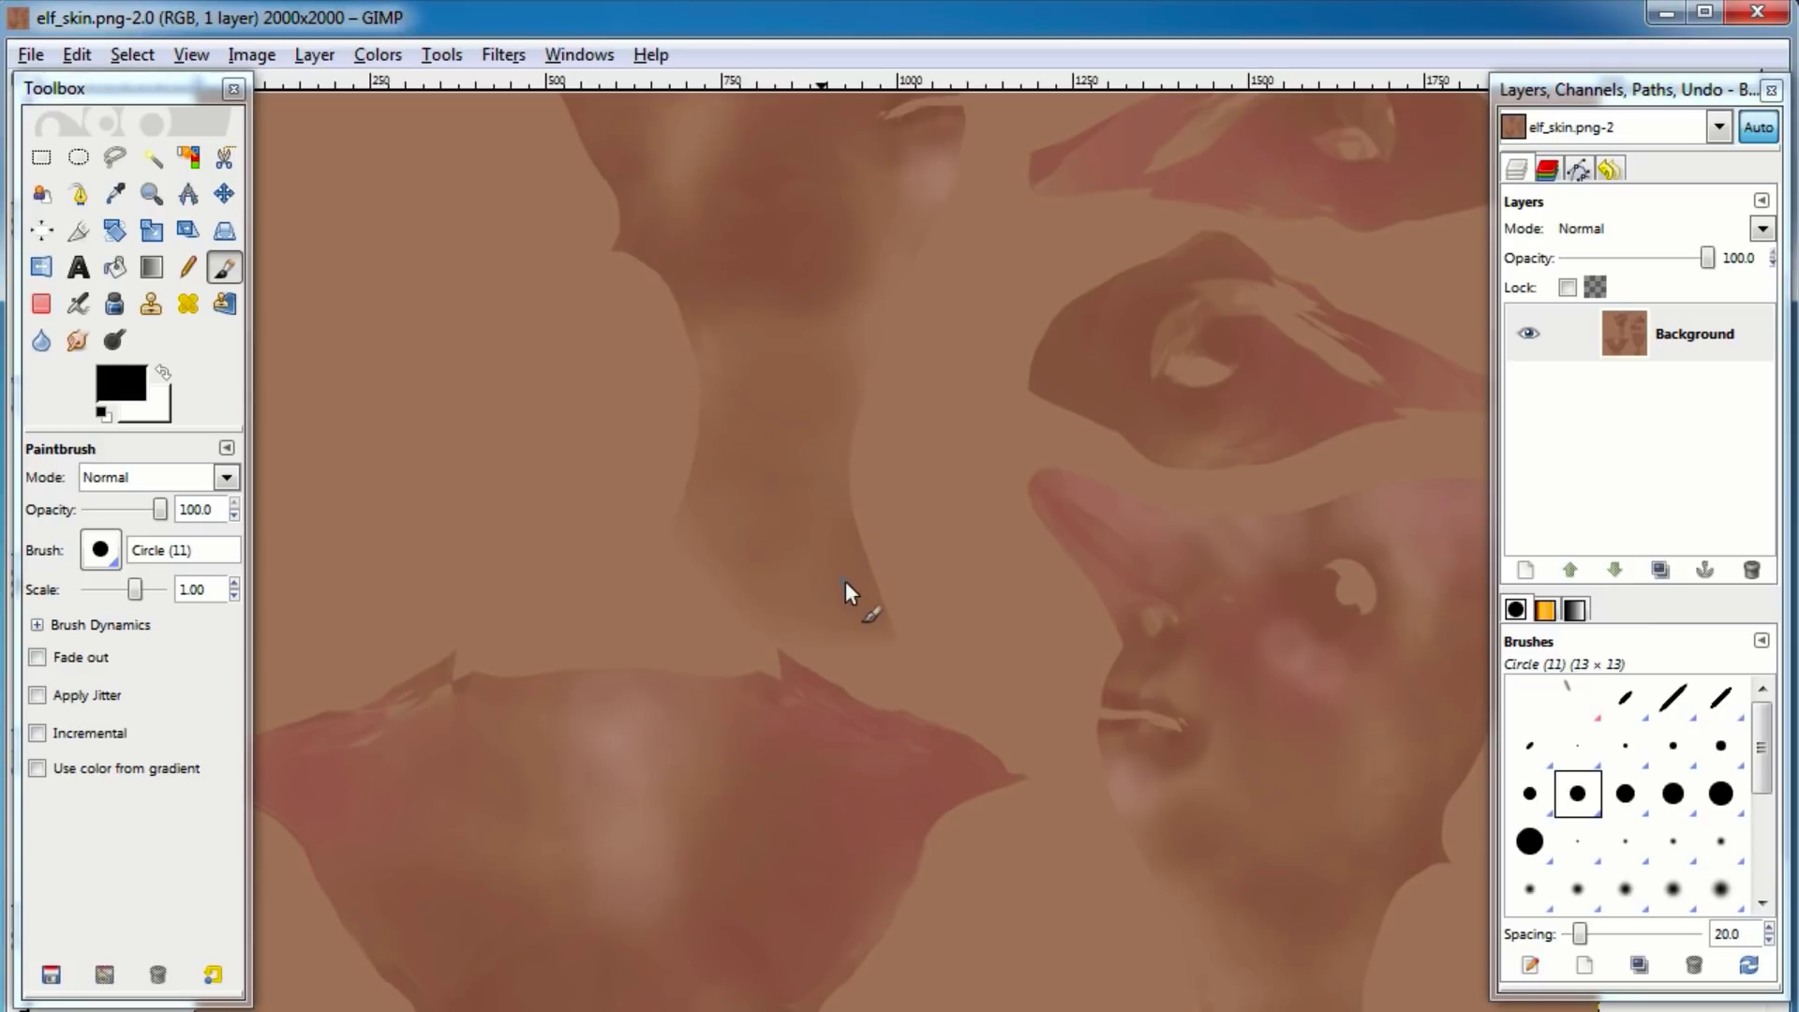
pyautogui.keyDown('ctrl'); pyautogui.scroll(2, 859, 557); pyautogui.keyUp('ctrl')
pyautogui.keyDown('ctrl'); pyautogui.scroll(-2, 858, 553); pyautogui.keyUp('ctrl')
pyautogui.keyDown('ctrl'); pyautogui.scroll(3, 871, 534); pyautogui.keyUp('ctrl')
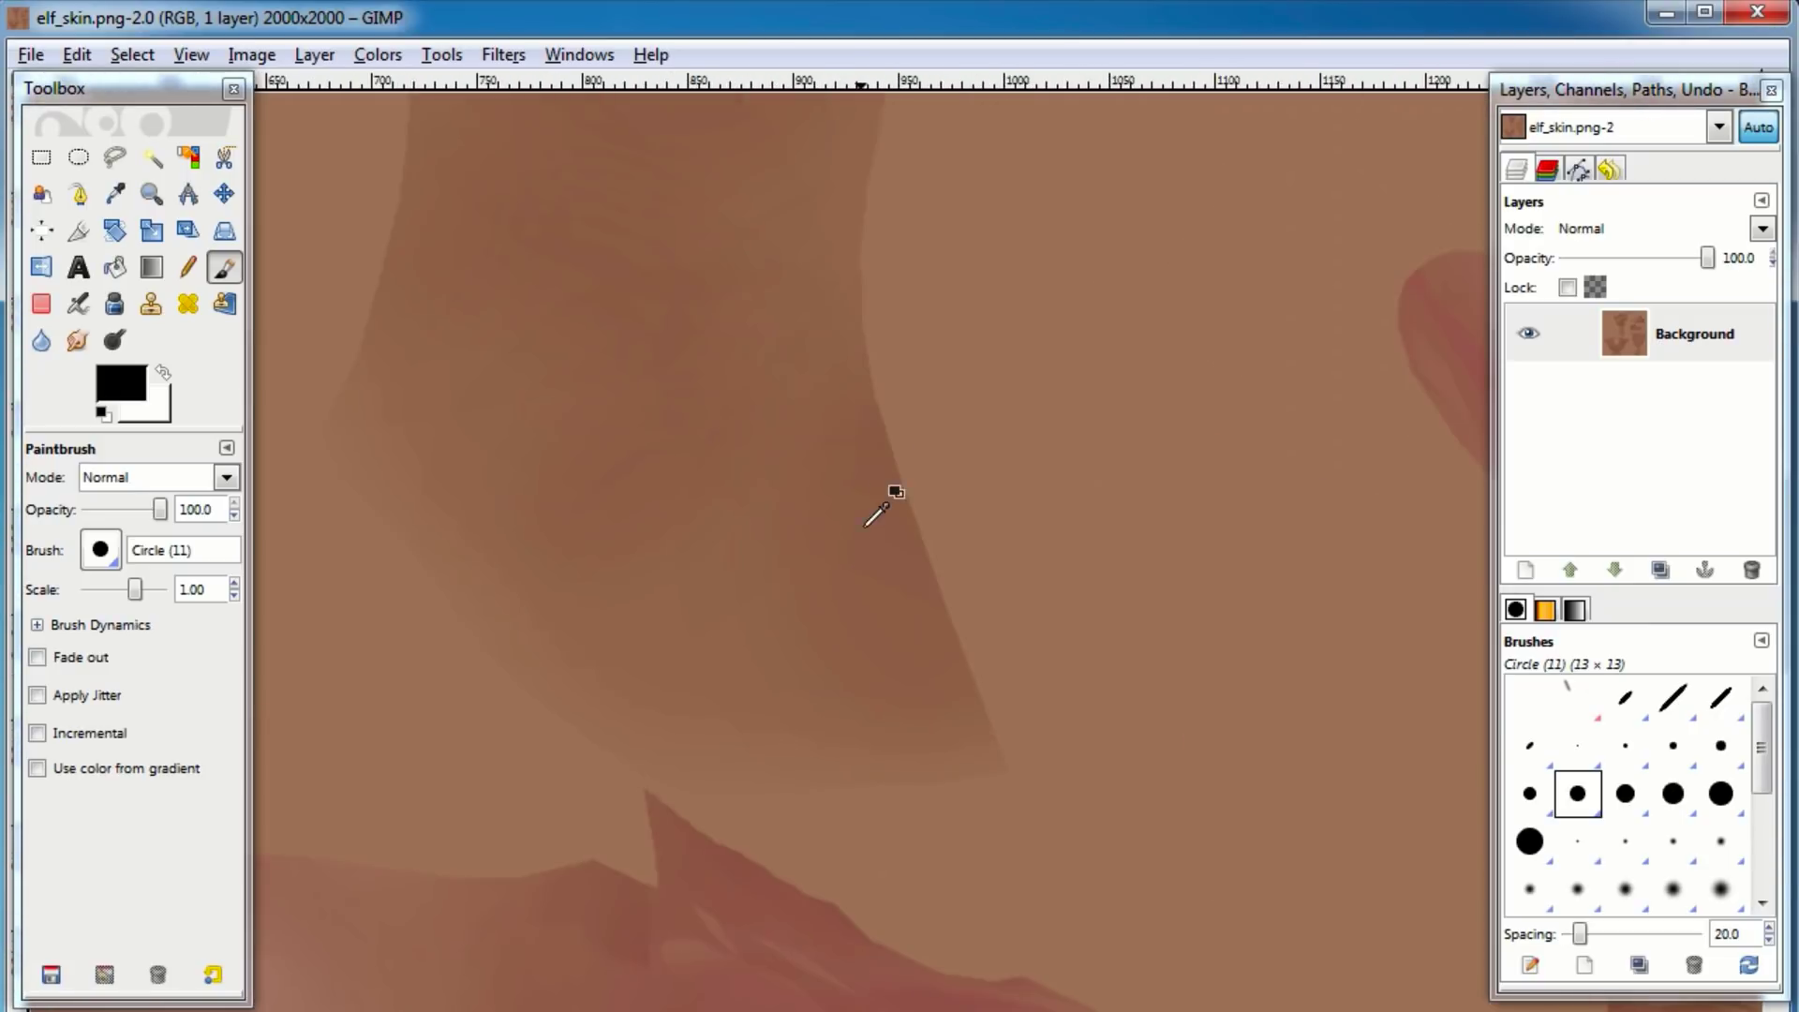
pyautogui.moveTo(948, 441); pyautogui.dragTo(931, 554, button='middle')
pyautogui.moveTo(916, 353); pyautogui.dragTo(951, 621, button='middle')
pyautogui.moveTo(763, 300); pyautogui.dragTo(804, 553, button='middle')
pyautogui.scroll(-5, 804, 553)
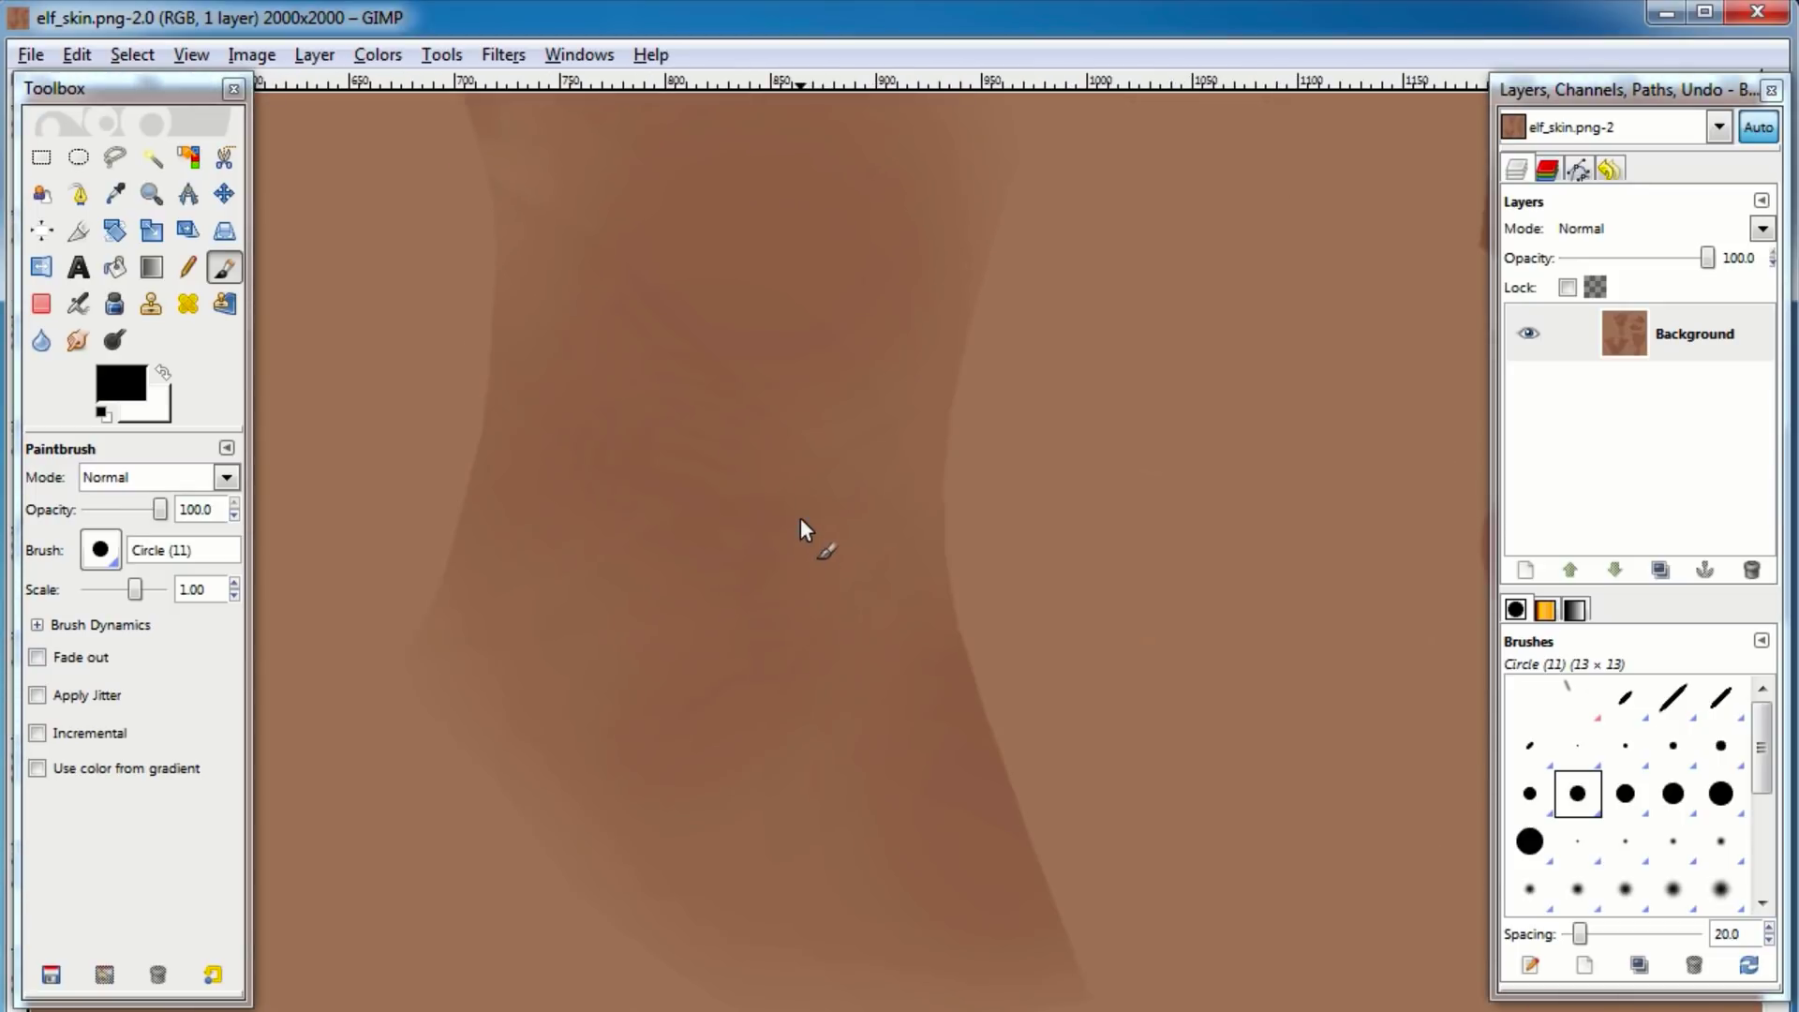
pyautogui.scroll(8, 801, 520)
pyautogui.scroll(5, 802, 529)
pyautogui.scroll(-5, 802, 528)
pyautogui.scroll(5, 801, 528)
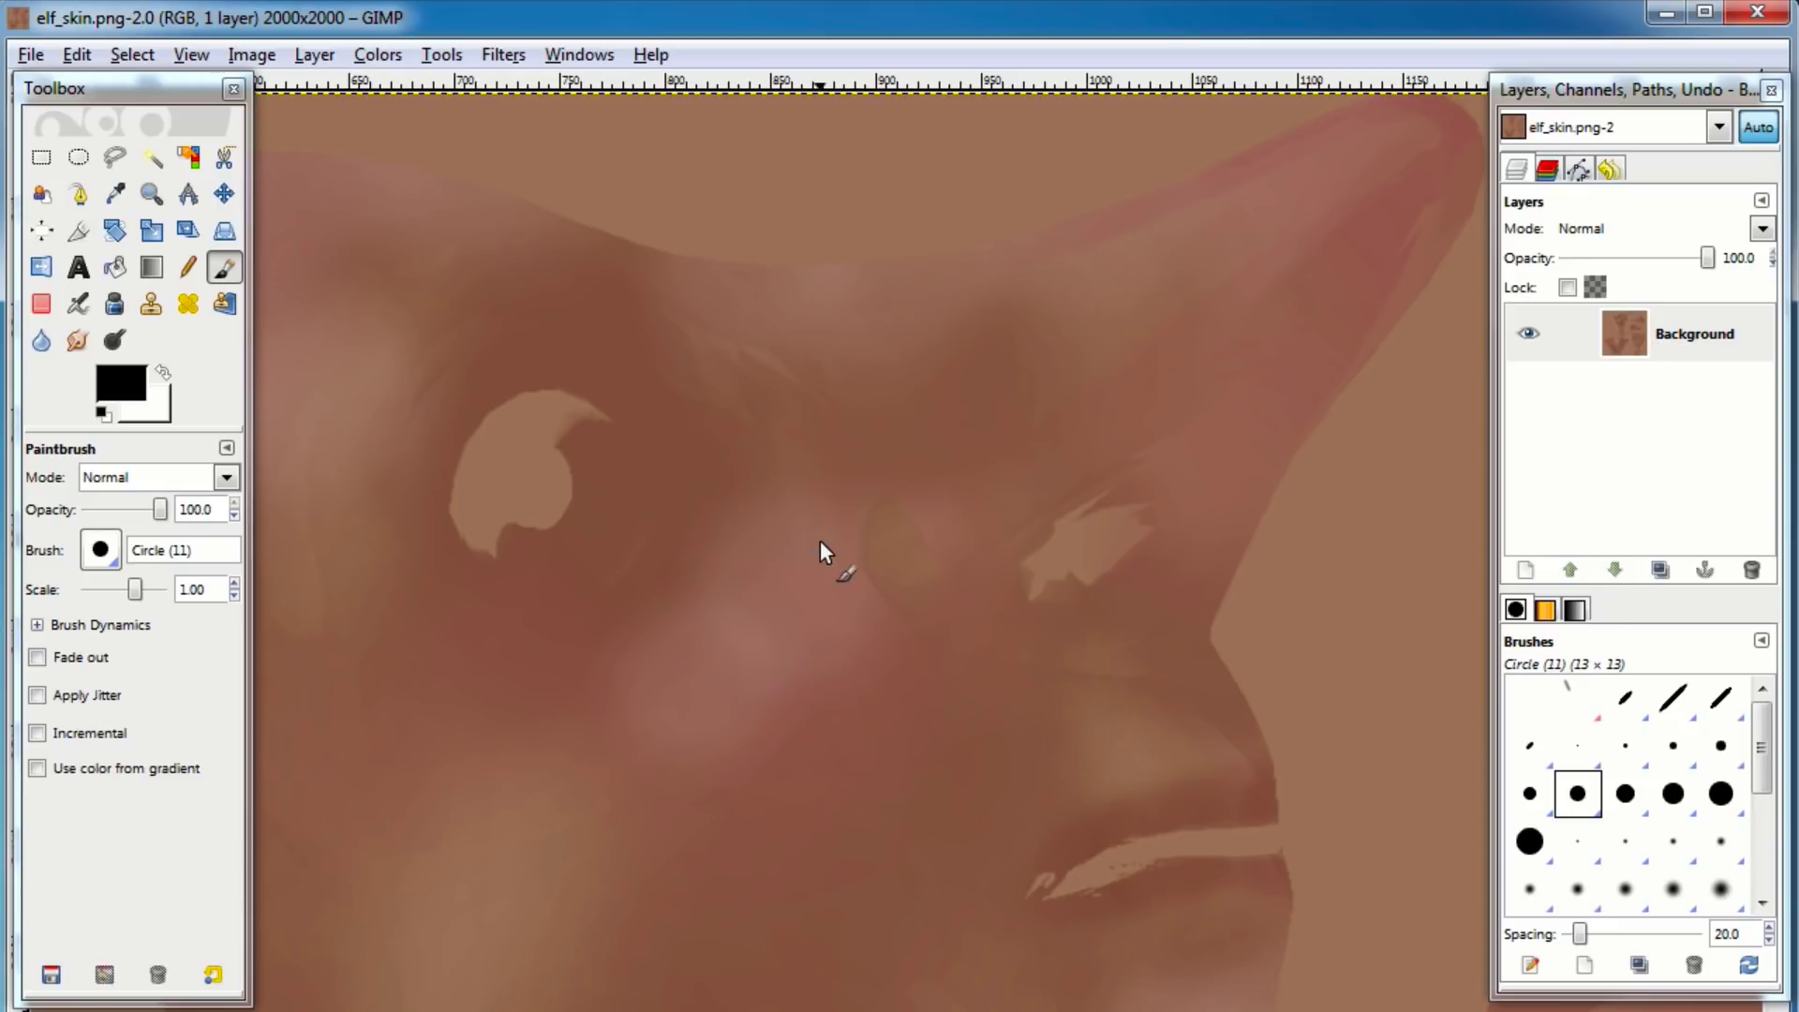
pyautogui.moveTo(816, 539)
pyautogui.mouseDown(button='middle')
pyautogui.moveTo(994, 595)
pyautogui.moveTo(836, 503)
pyautogui.moveTo(1107, 548)
pyautogui.moveTo(1043, 497)
pyautogui.mouseUp(button='middle')
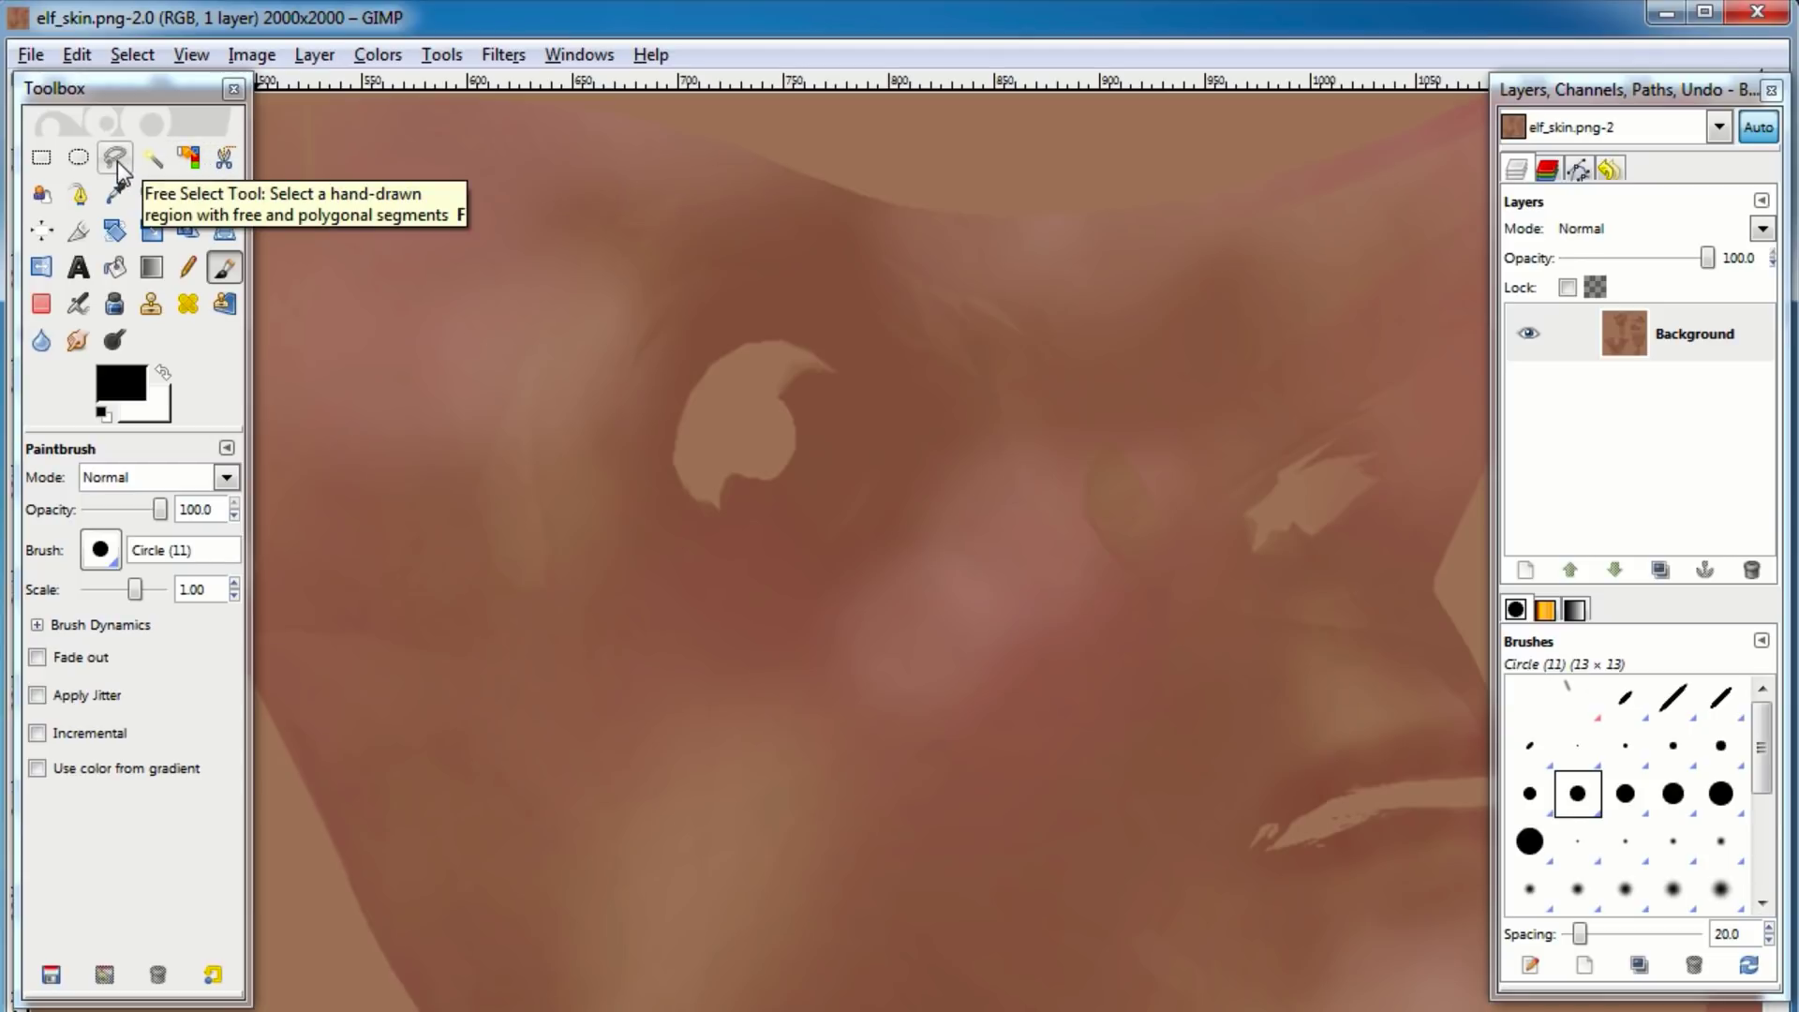
# Heal the unpainted patches at the eye and beside the nose of the face, sampling the darker skin around them.
pyautogui.click(185, 304)
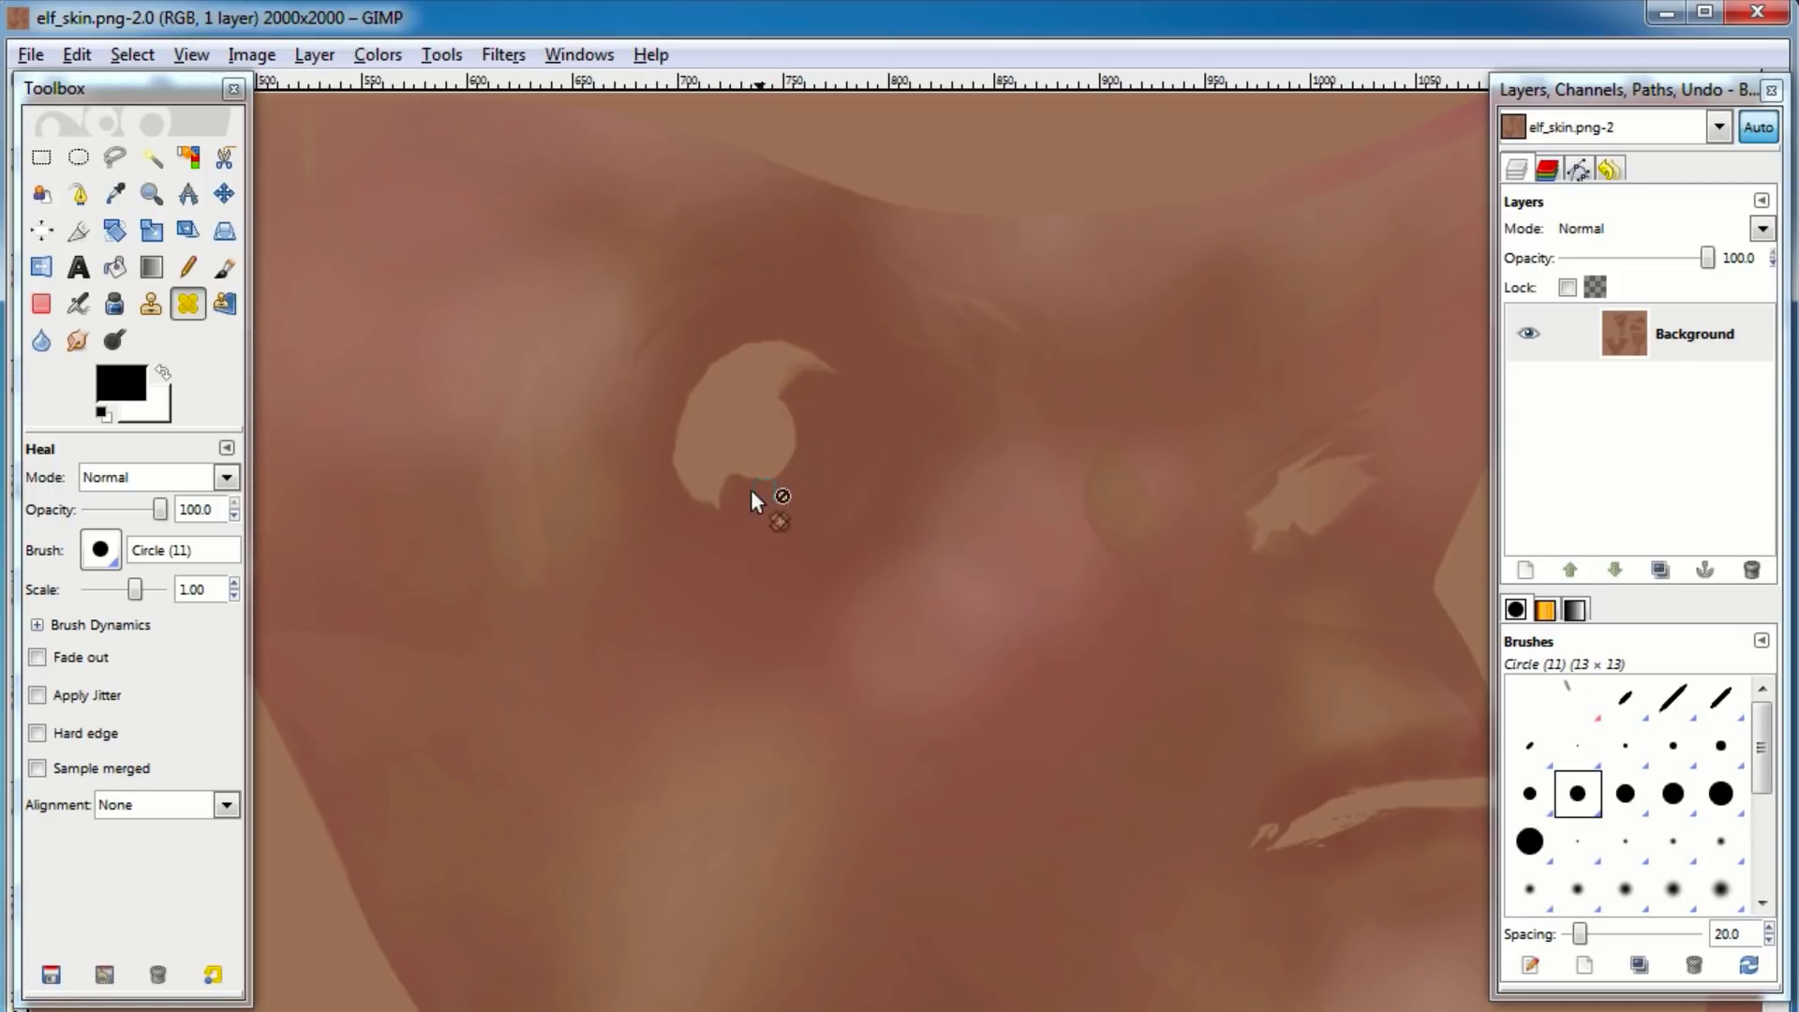
pyautogui.keyDown('ctrl'); pyautogui.click(671, 514); pyautogui.keyUp('ctrl')
pyautogui.moveTo(682, 467)
pyautogui.mouseDown()
pyautogui.moveTo(712, 495)
pyautogui.moveTo(764, 426)
pyautogui.moveTo(785, 437)
pyautogui.moveTo(783, 468)
pyautogui.mouseUp()
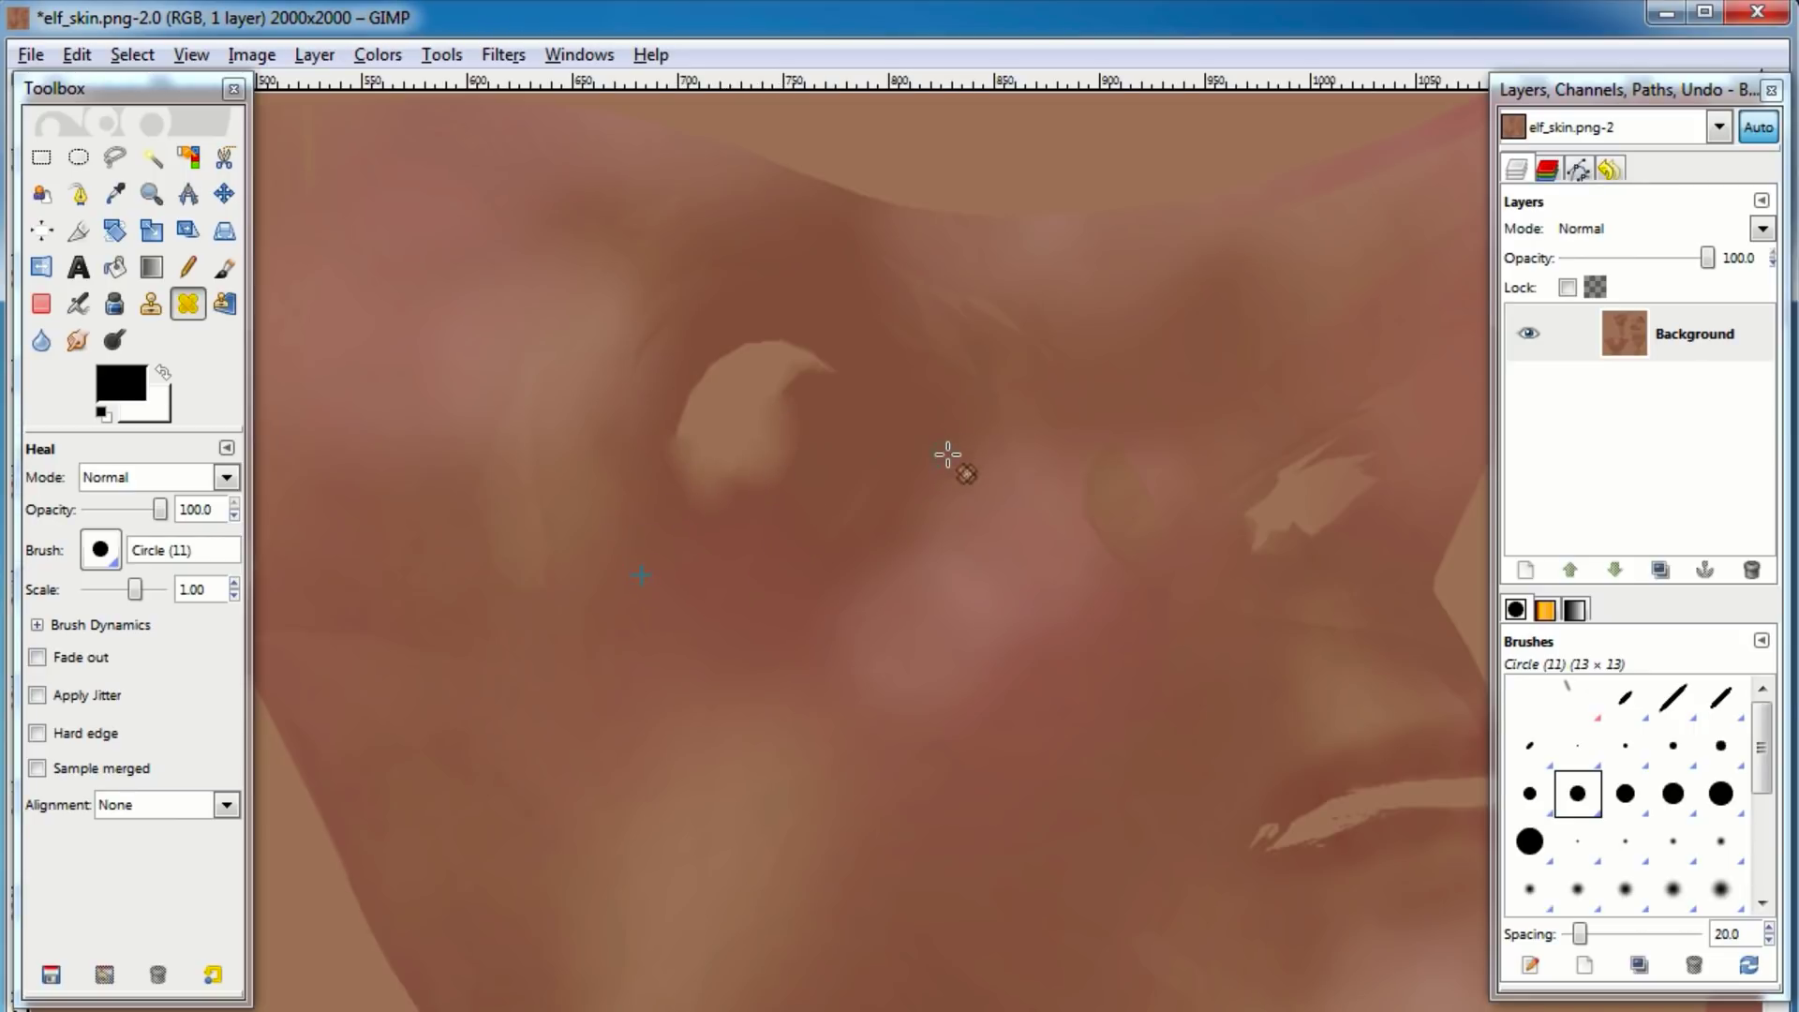
pyautogui.keyDown('ctrl'); pyautogui.click(696, 556); pyautogui.keyUp('ctrl')
pyautogui.moveTo(791, 378)
pyautogui.mouseDown()
pyautogui.moveTo(826, 369)
pyautogui.moveTo(723, 373)
pyautogui.moveTo(723, 490)
pyautogui.moveTo(775, 442)
pyautogui.moveTo(787, 390)
pyautogui.moveTo(703, 477)
pyautogui.mouseUp()
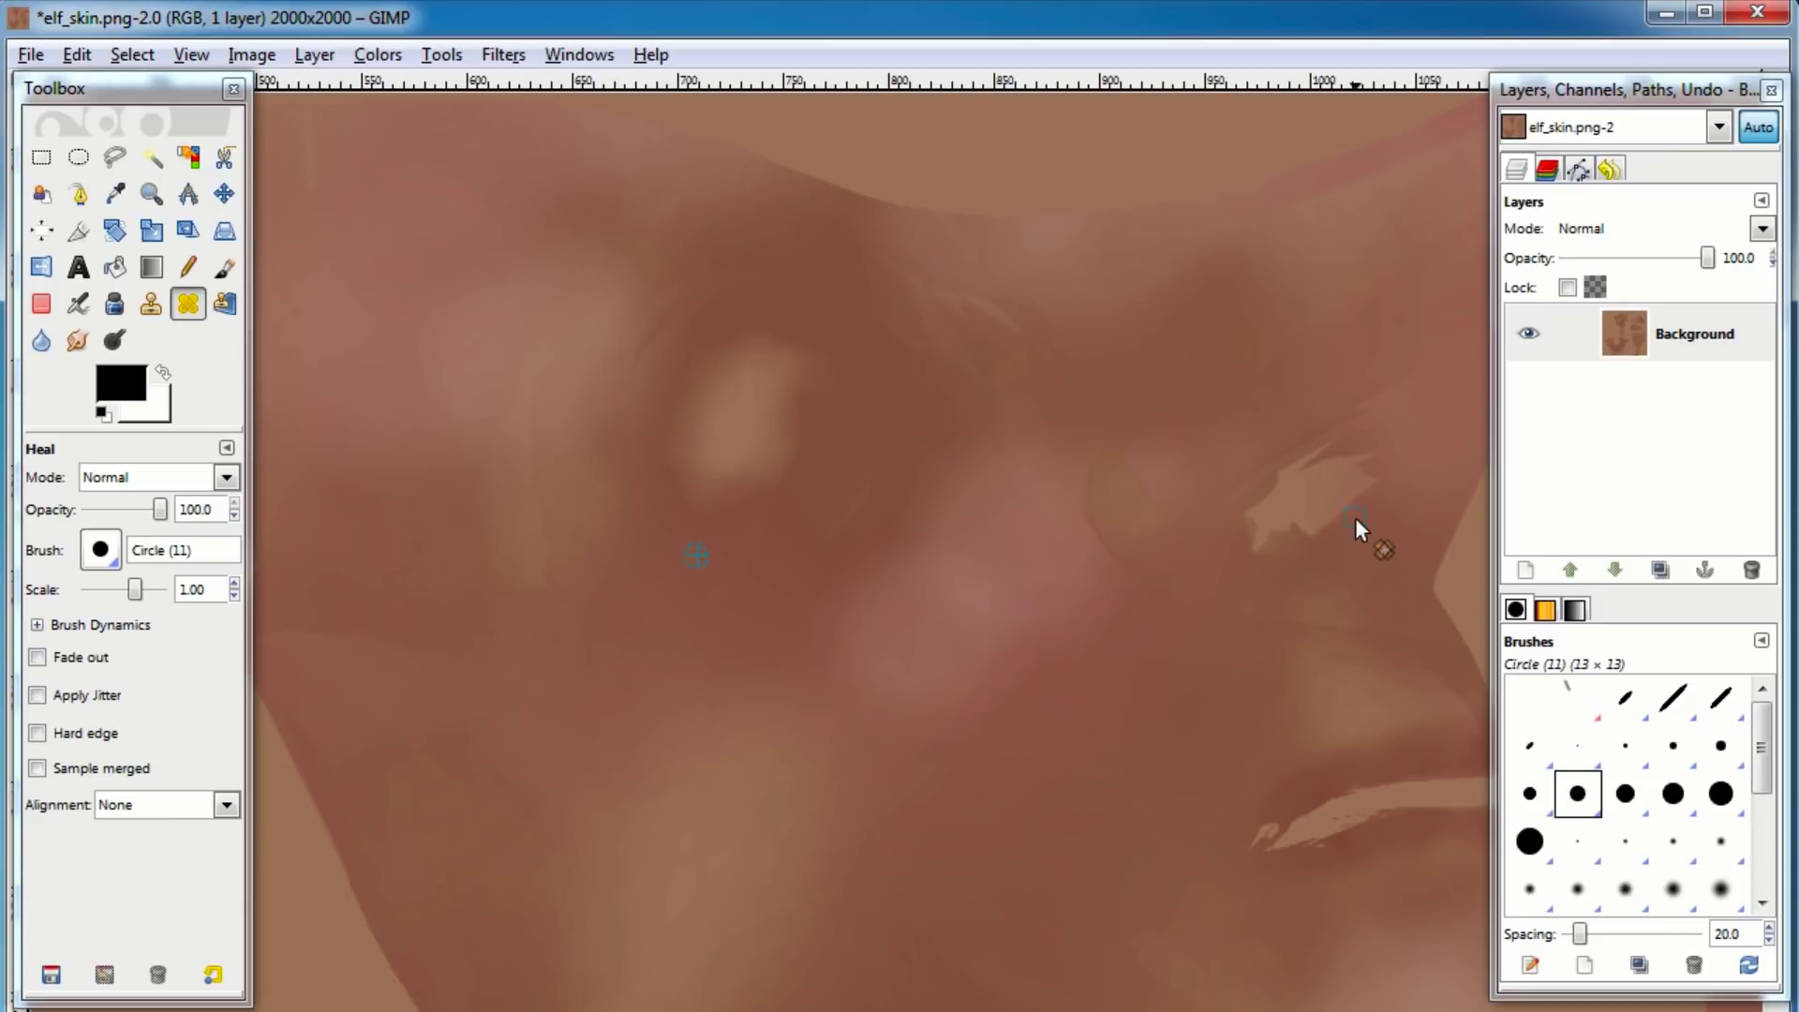
pyautogui.click(1299, 553)
pyautogui.moveTo(1250, 539)
pyautogui.mouseDown()
pyautogui.moveTo(1306, 520)
pyautogui.moveTo(1361, 461)
pyautogui.moveTo(1297, 459)
pyautogui.moveTo(1334, 481)
pyautogui.moveTo(1264, 514)
pyautogui.mouseUp()
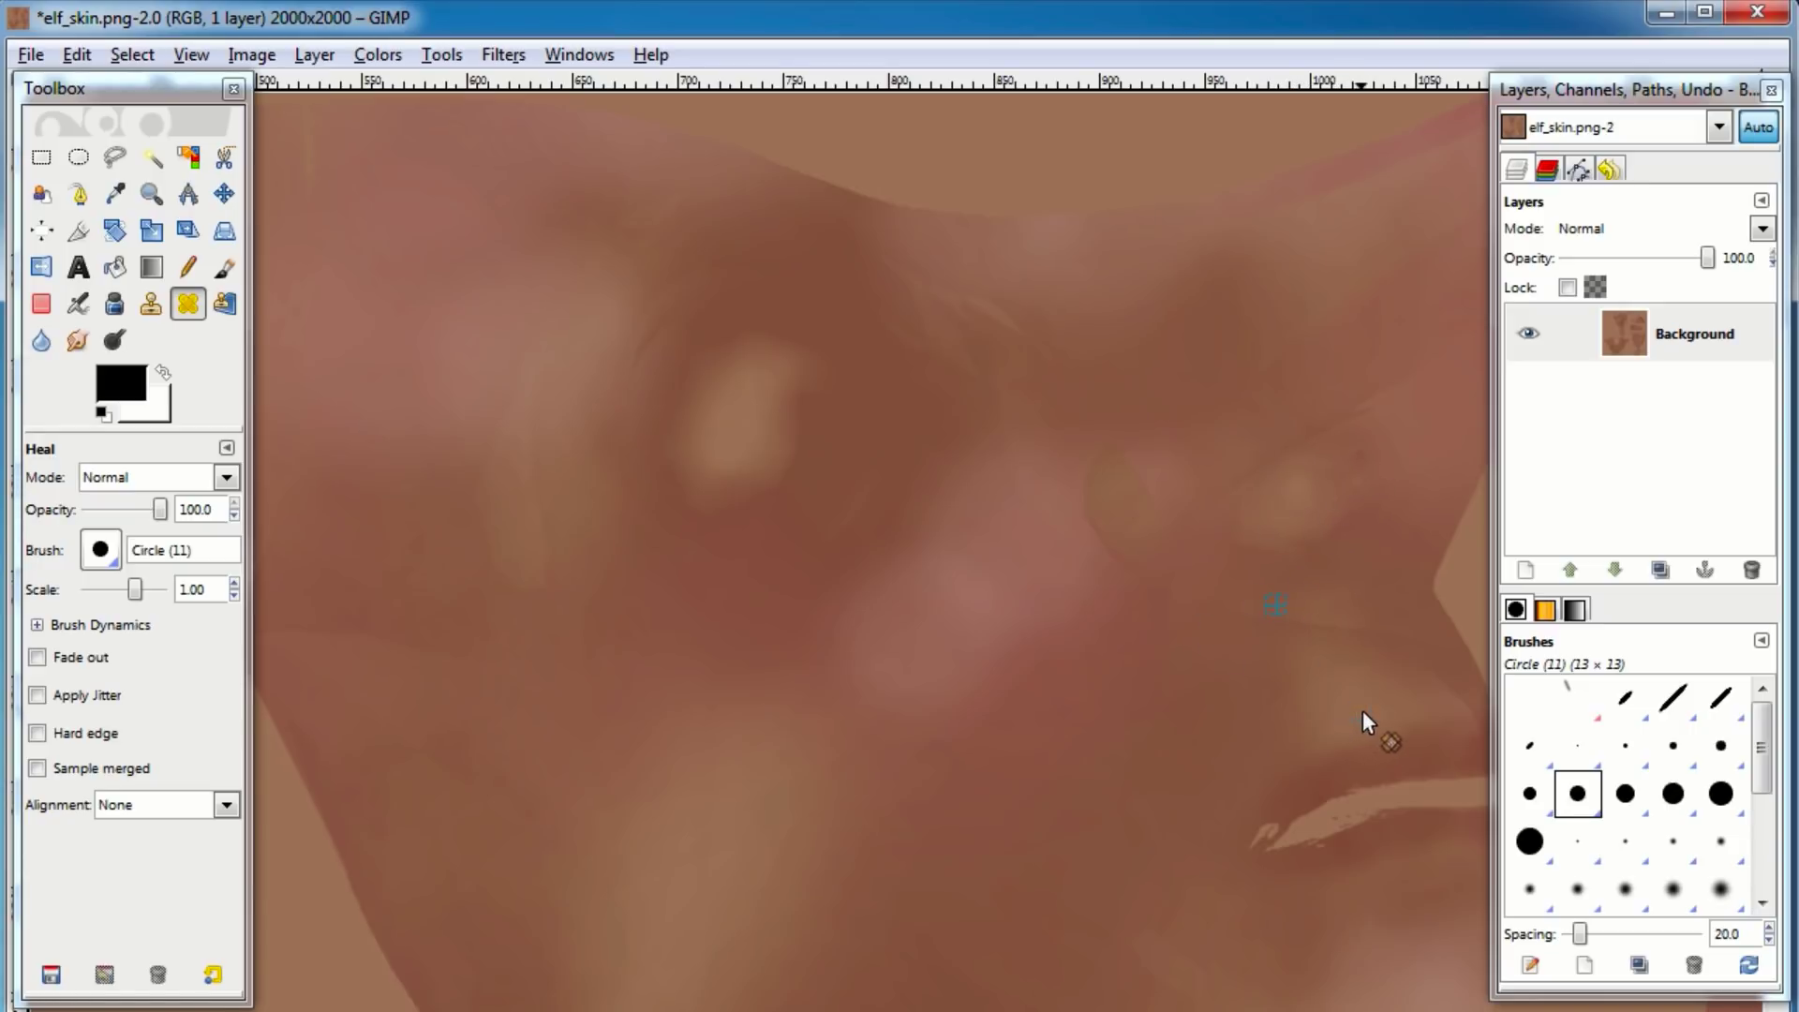
# Heal the unpainted gap between the lips with skin sampled just above the upper lip.
pyautogui.moveTo(1304, 619); pyautogui.dragTo(814, 399, button='middle')
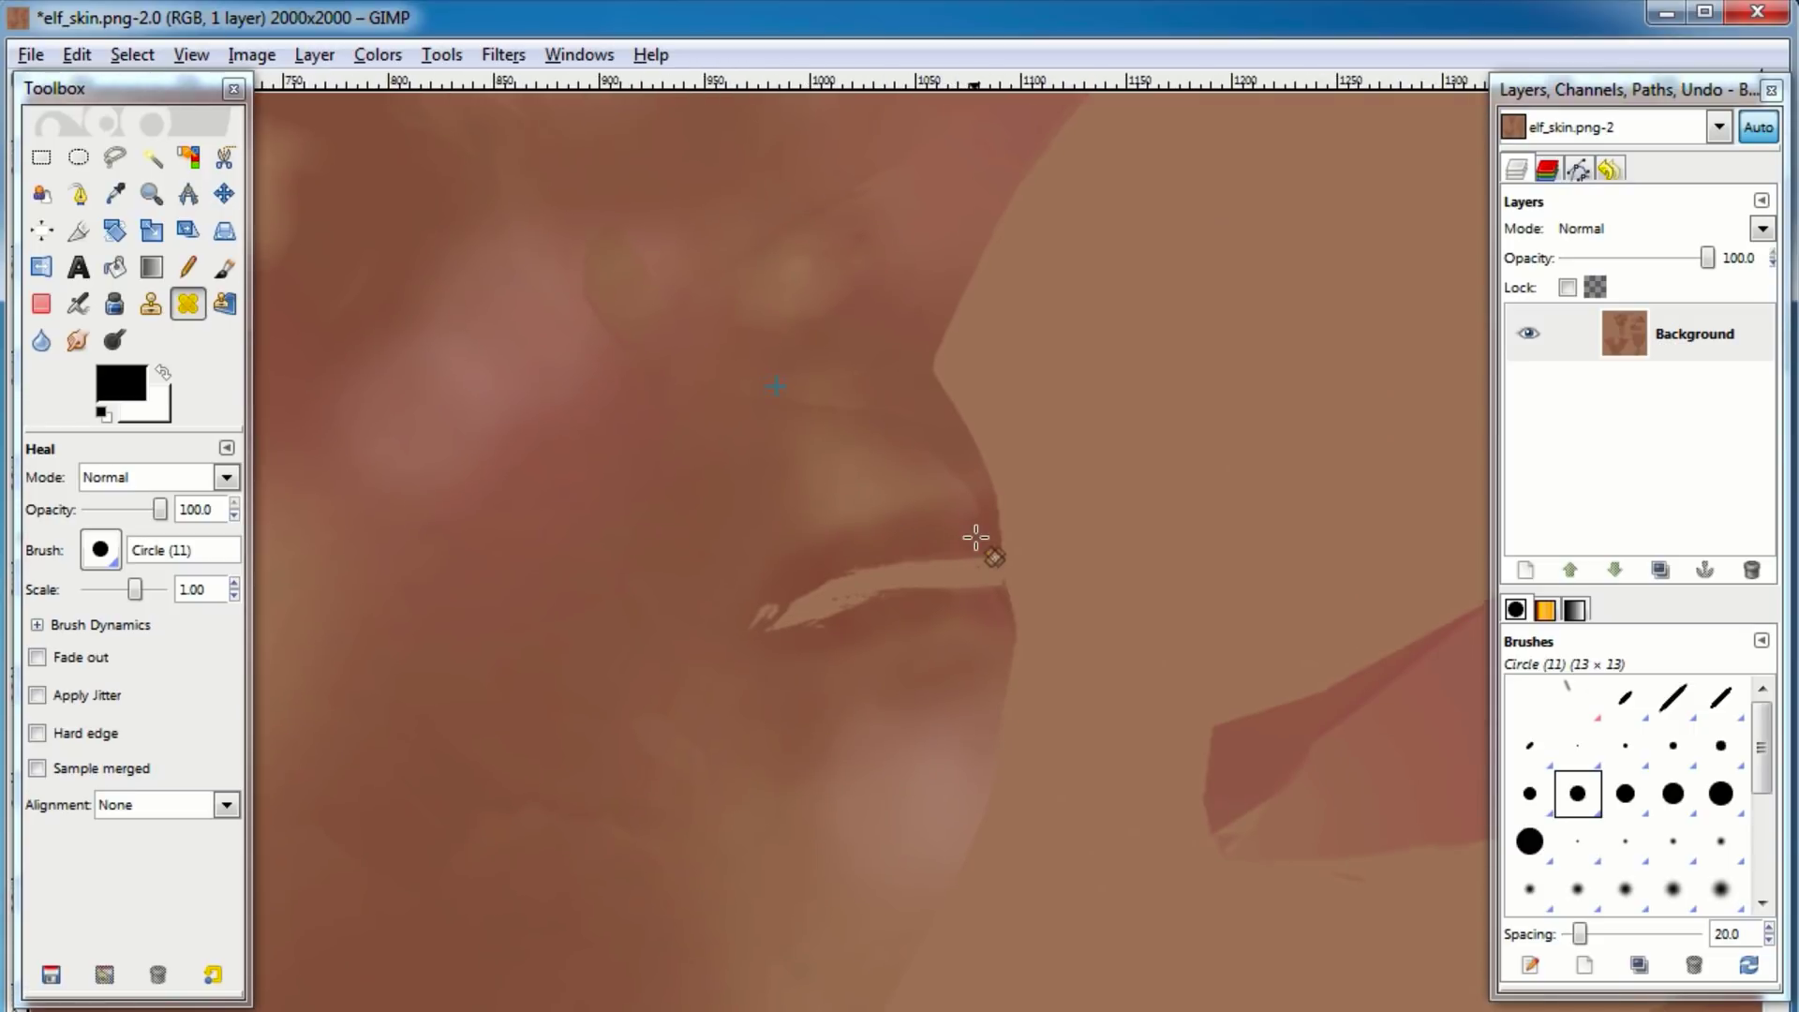
pyautogui.moveTo(988, 553)
pyautogui.mouseDown()
pyautogui.moveTo(834, 581)
pyautogui.moveTo(775, 615)
pyautogui.moveTo(819, 631)
pyautogui.moveTo(757, 626)
pyautogui.moveTo(954, 587)
pyautogui.mouseUp()
pyautogui.keyDown('ctrl'); pyautogui.click(900, 549); pyautogui.keyUp('ctrl')
pyautogui.keyDown('ctrl'); pyautogui.click(840, 550); pyautogui.keyUp('ctrl')
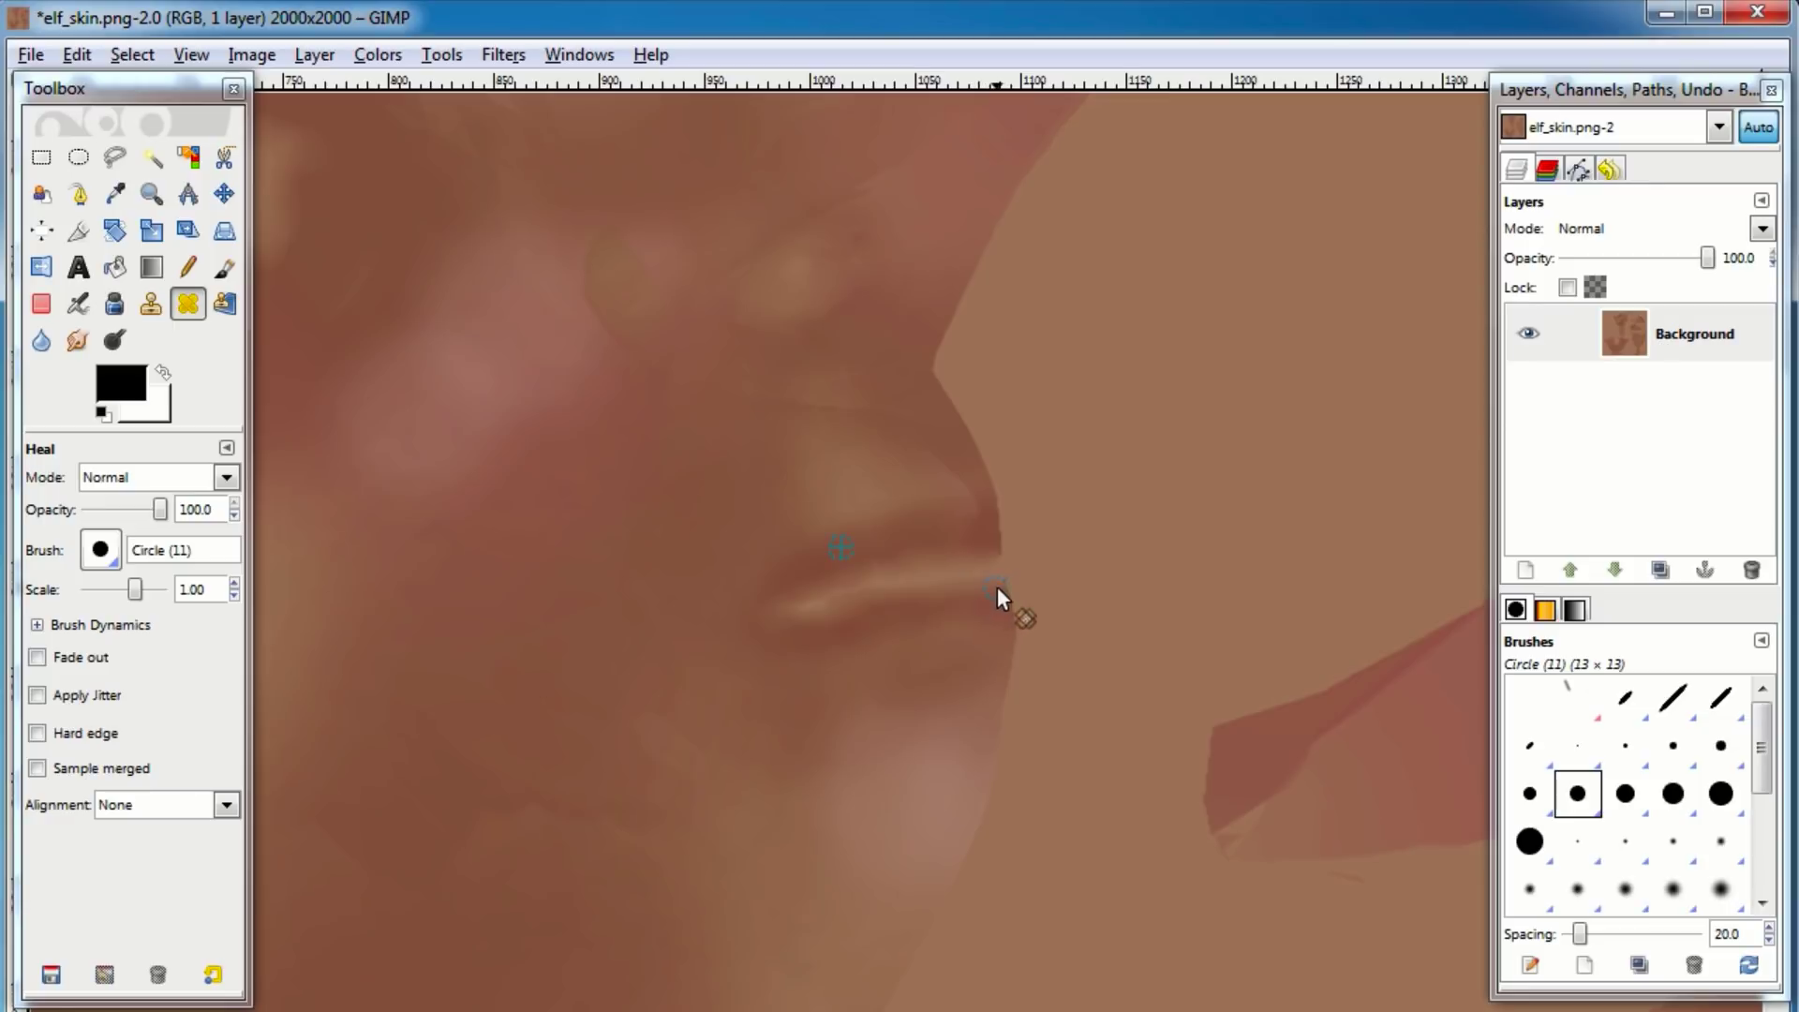
pyautogui.scroll(-1, 825, 531)
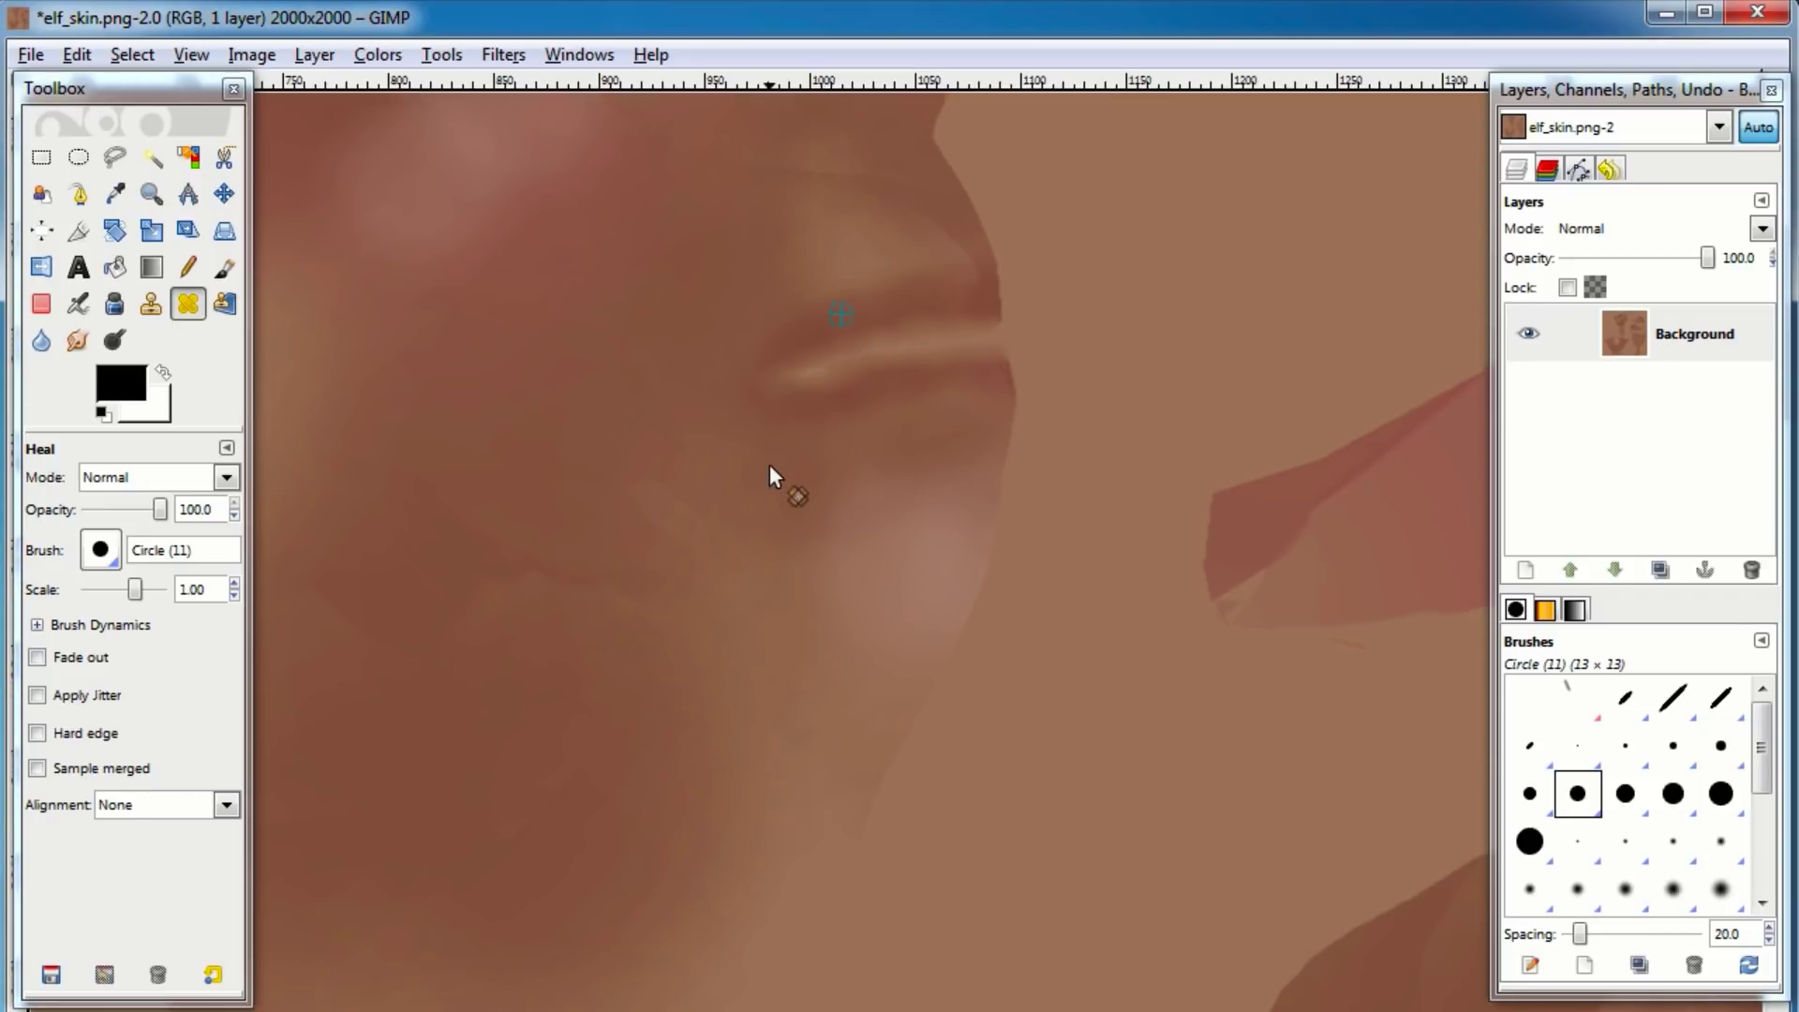
pyautogui.scroll(2, 768, 464)
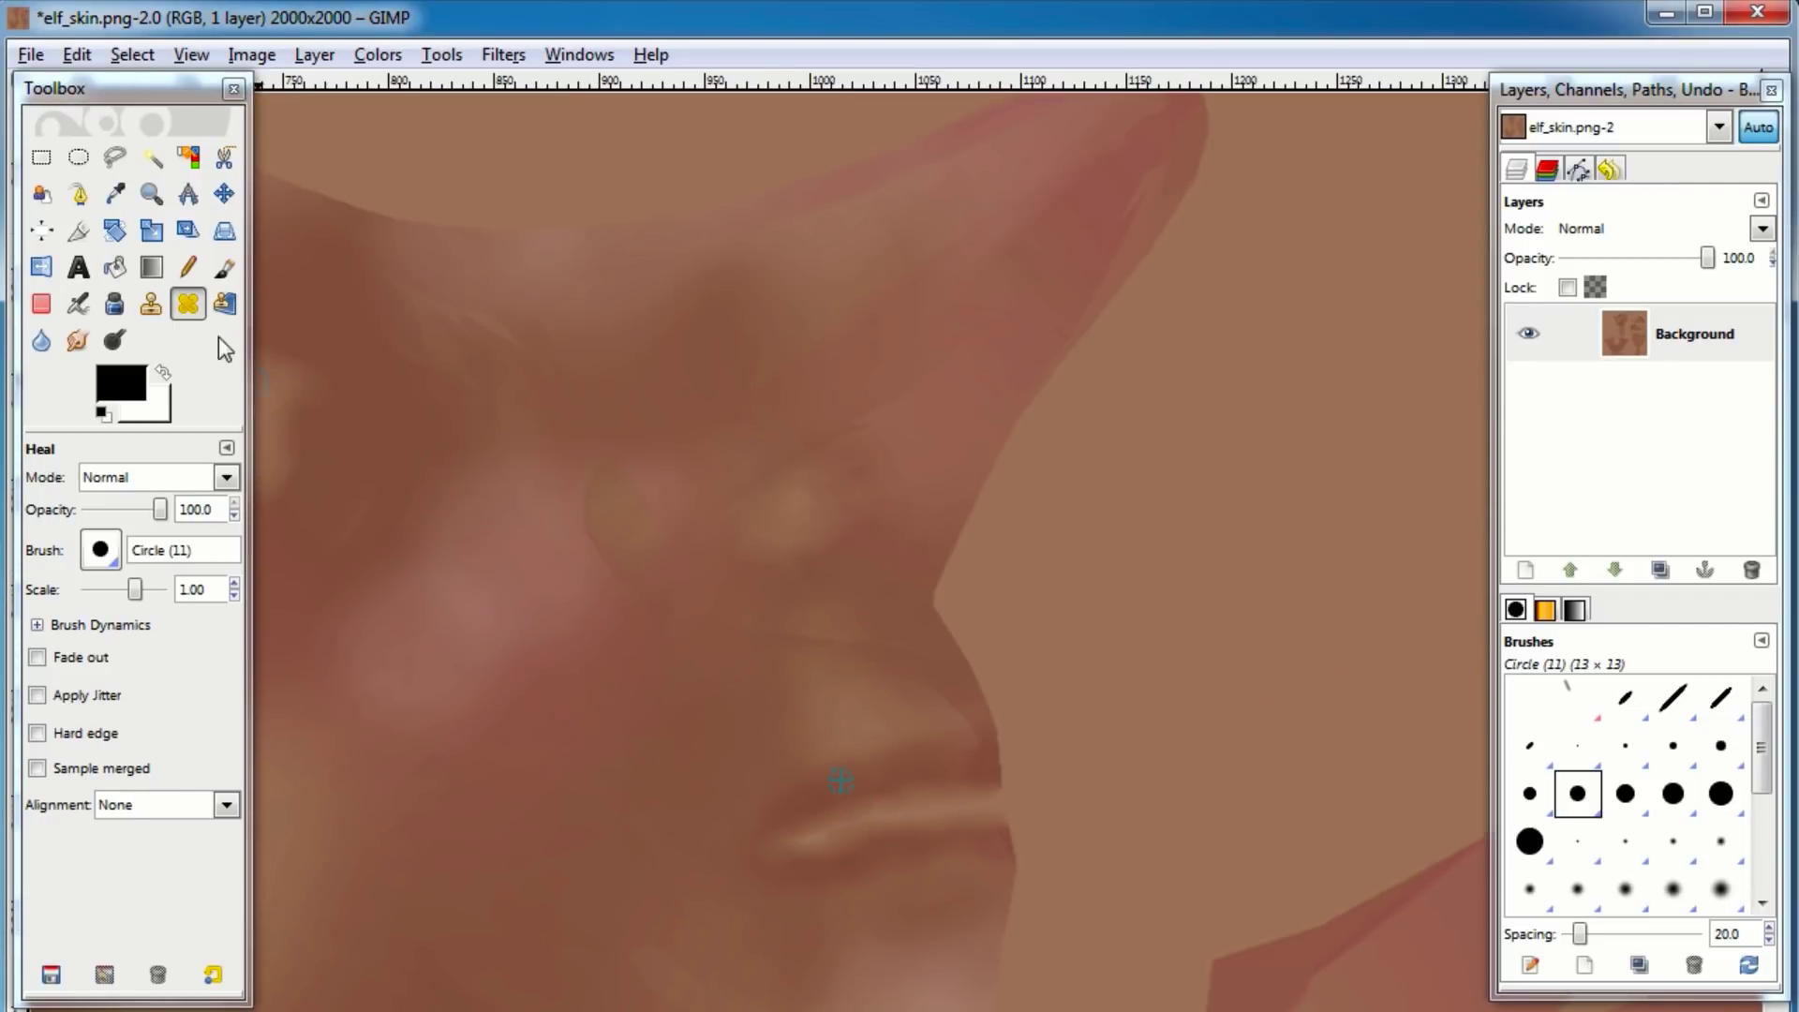
# Try to cover the light line between the lips with skin cloned from the cheek.
pyautogui.click(153, 311)
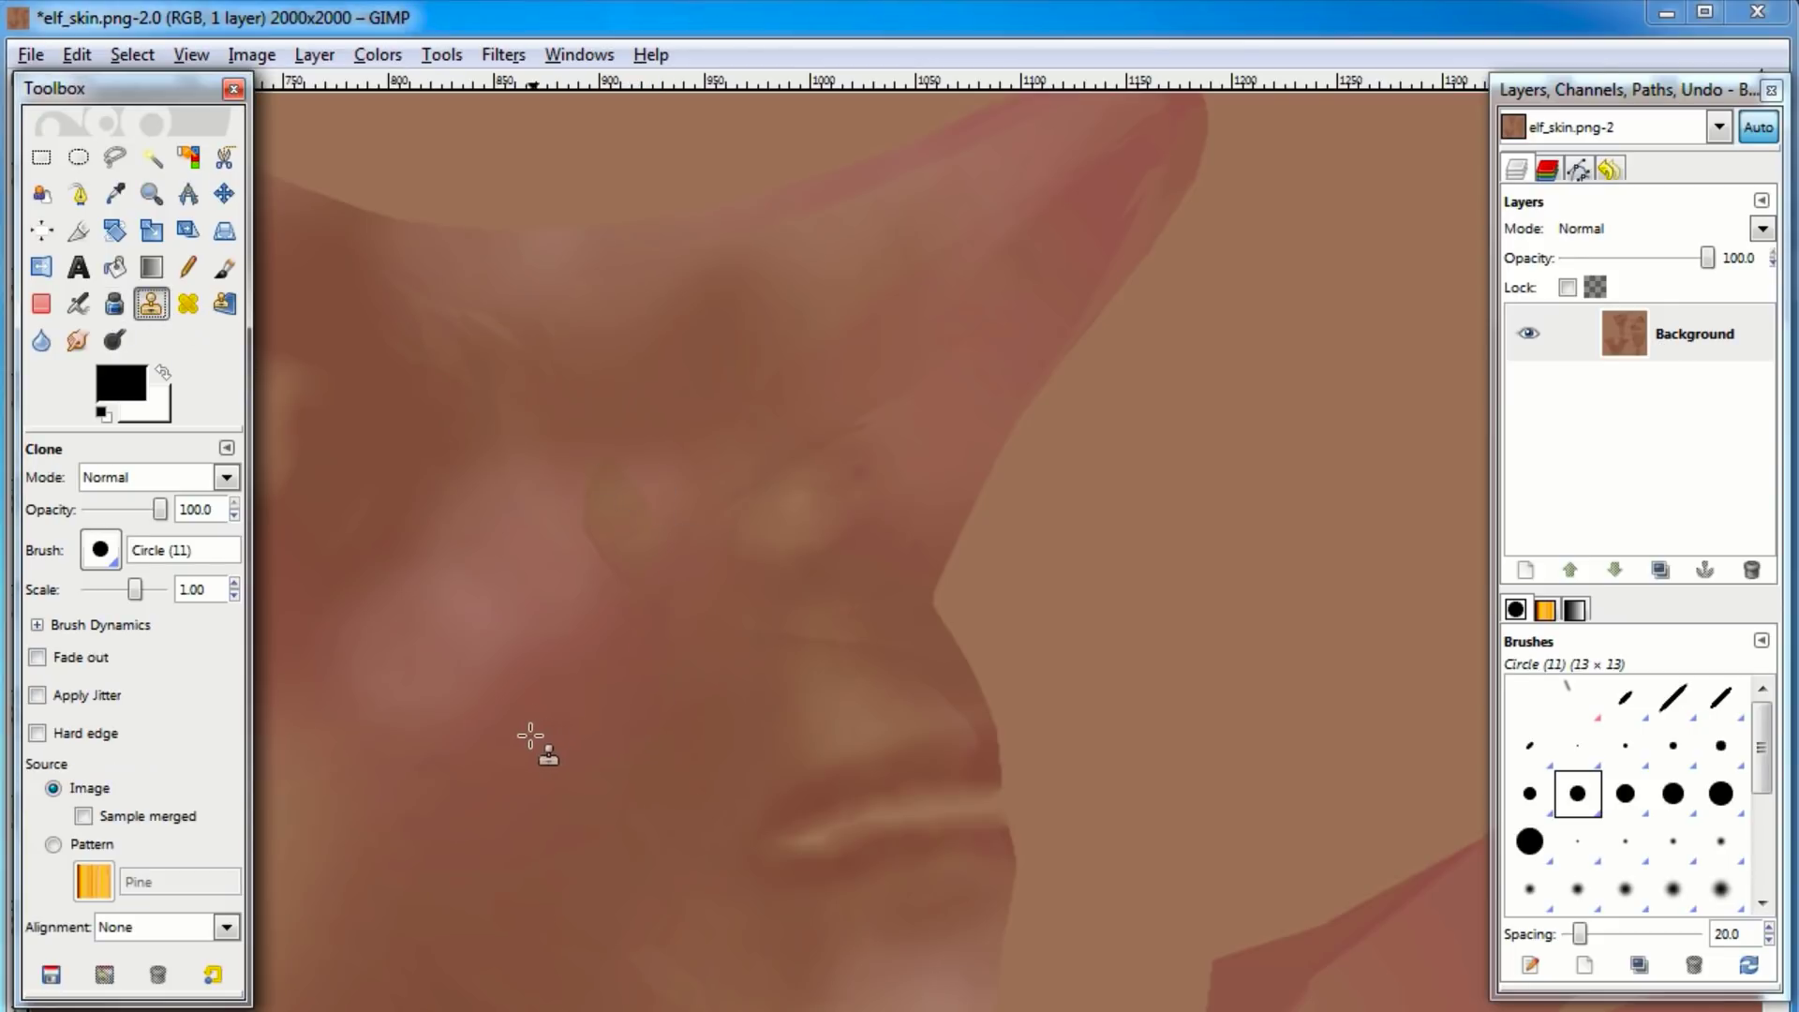
pyautogui.keyDown('ctrl'); pyautogui.click(581, 684); pyautogui.keyUp('ctrl')
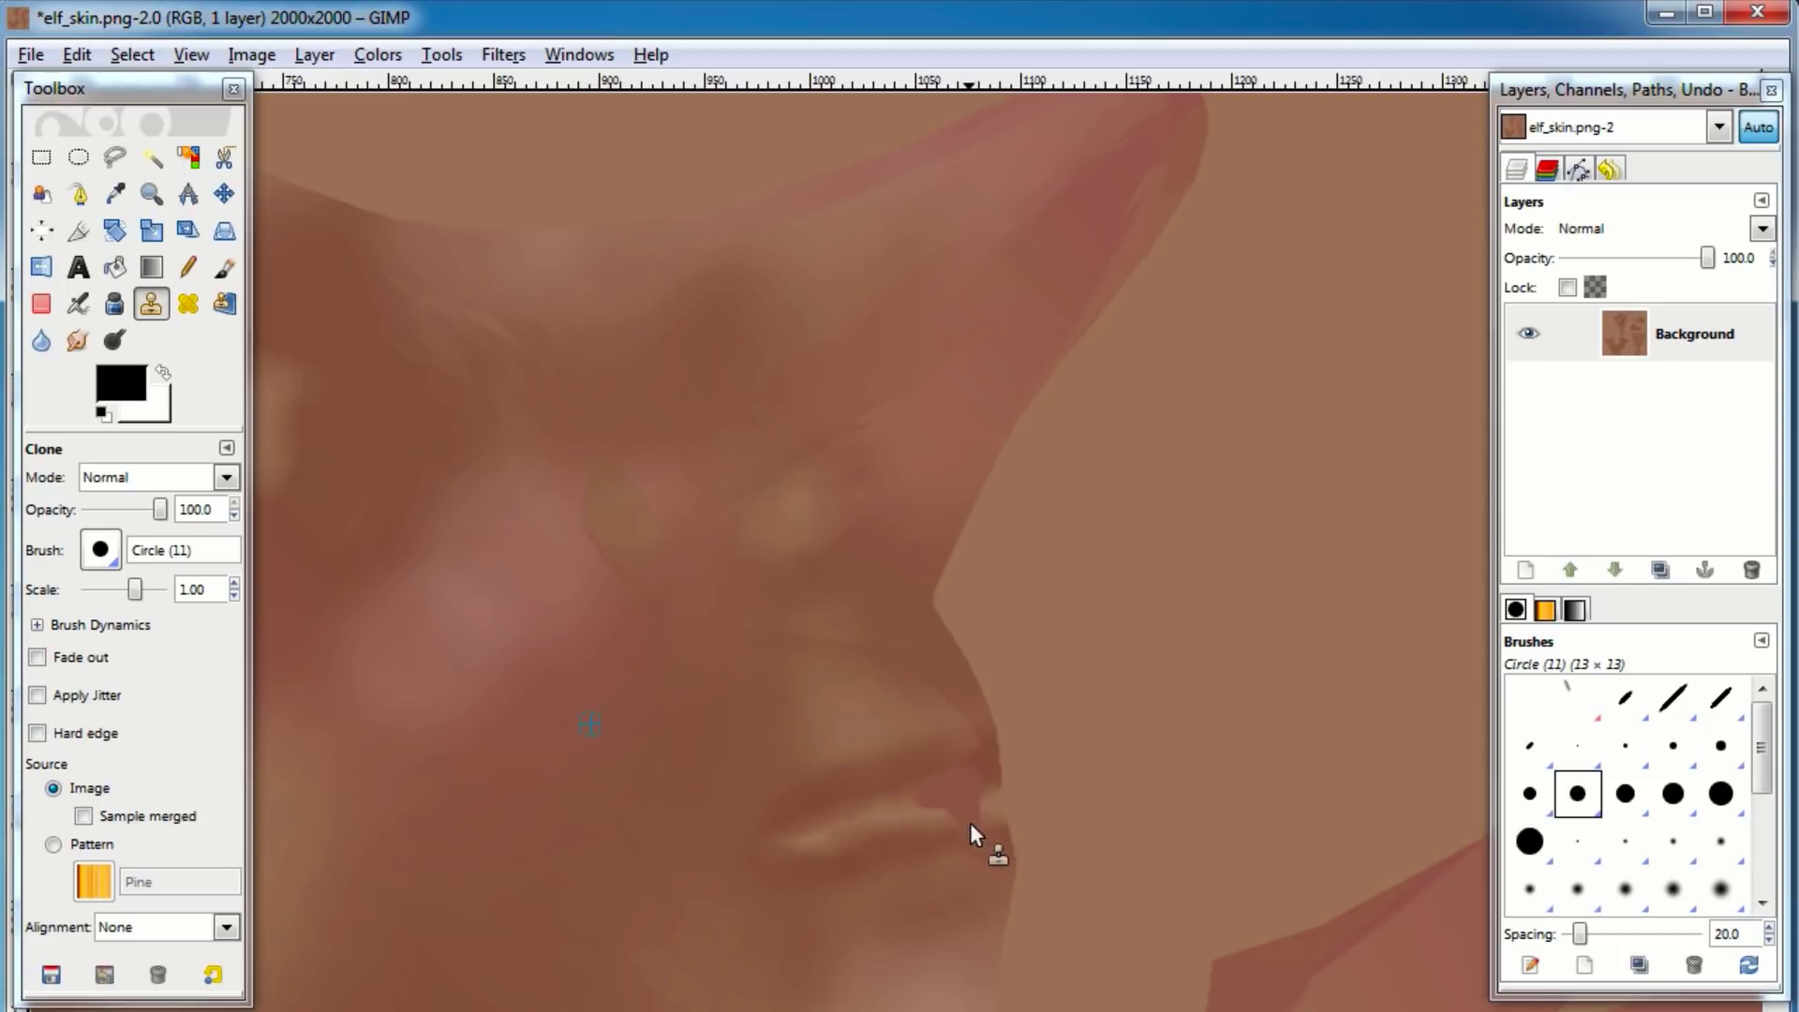
pyautogui.moveTo(931, 810); pyautogui.dragTo(941, 801)
pyautogui.hotkey('ctrl', 'z')
# Set up the Clone tool with the Circle Fuzzy (19) brush, spacing 25.3 and scale 1.50.
pyautogui.moveTo(1769, 774); pyautogui.dragTo(1778, 830)
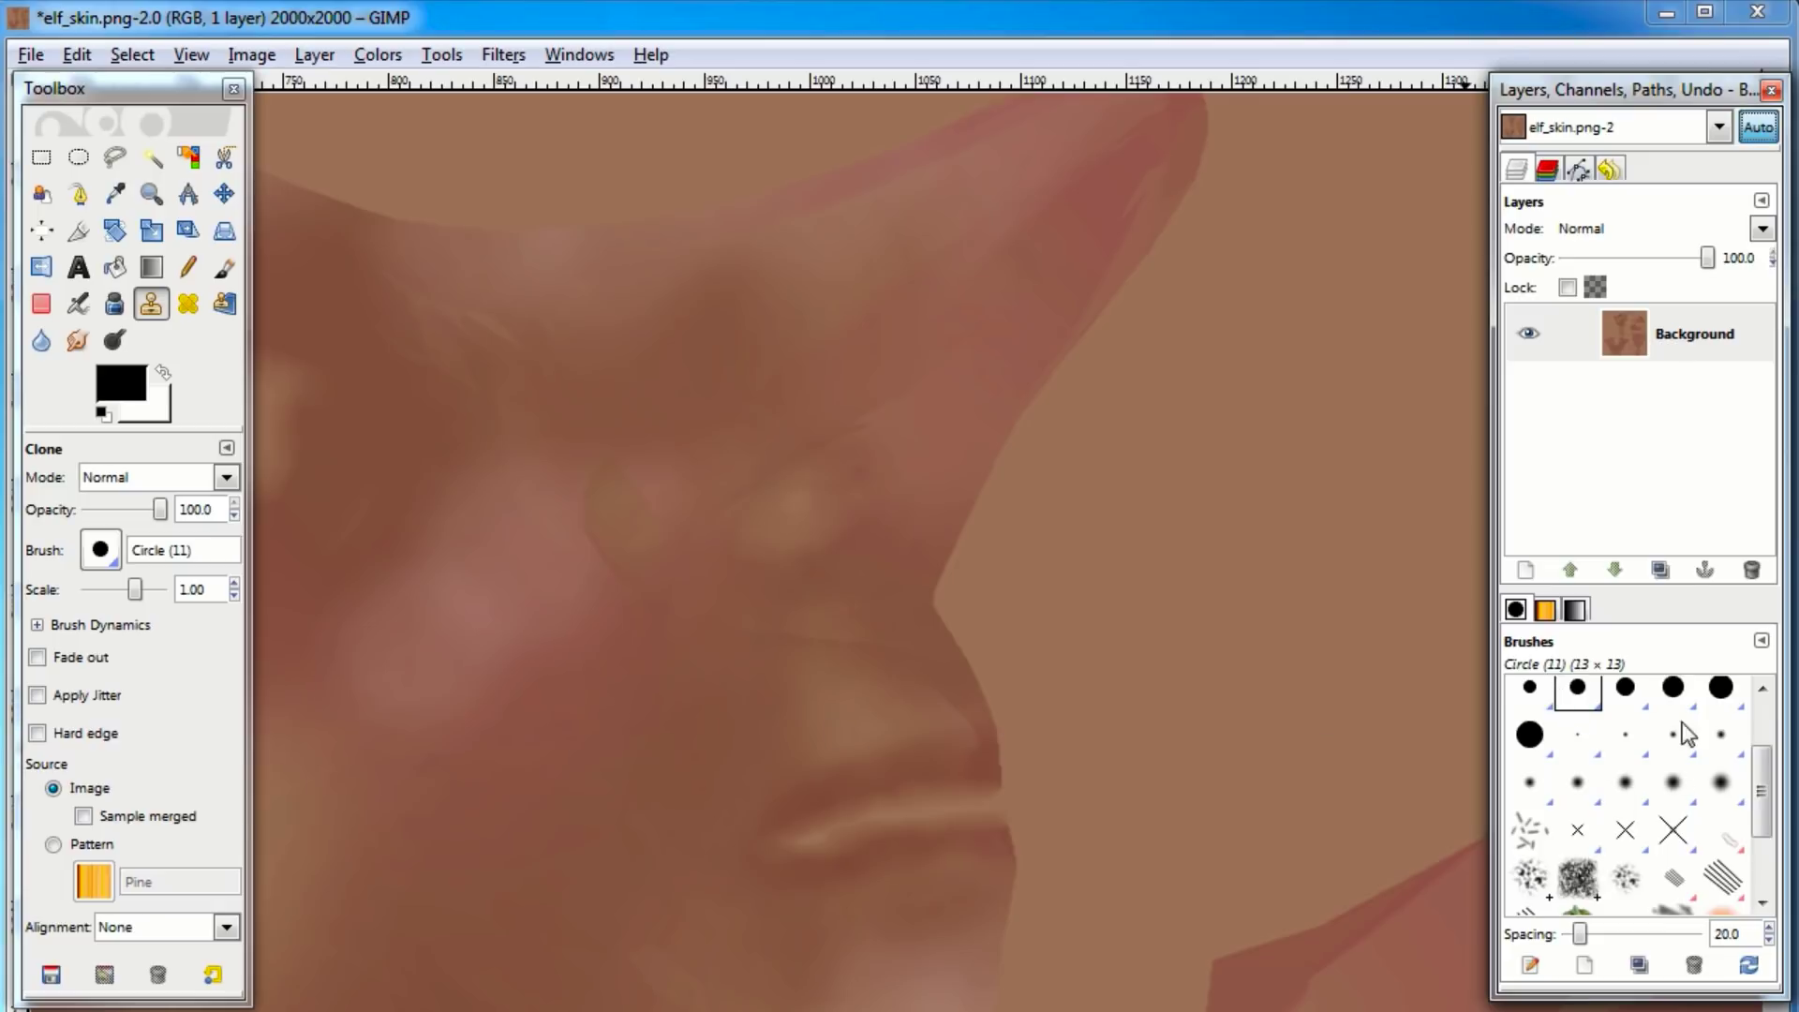
pyautogui.click(1673, 787)
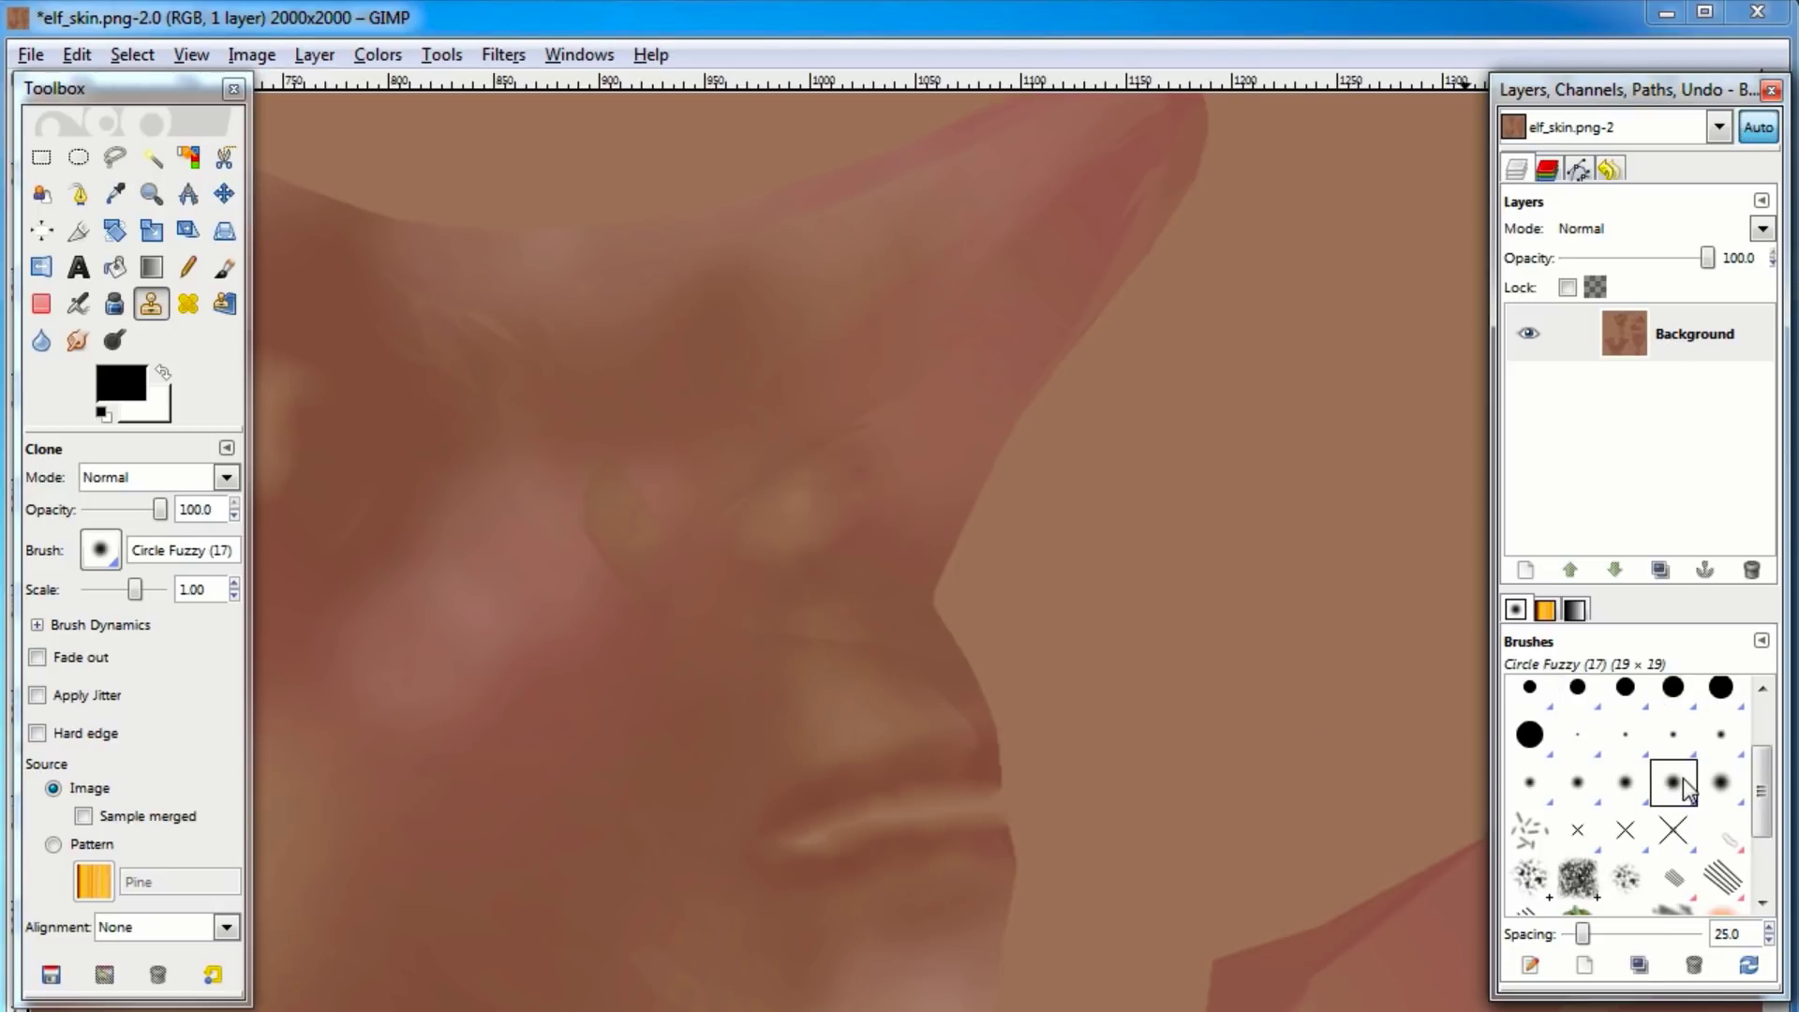
pyautogui.click(1723, 776)
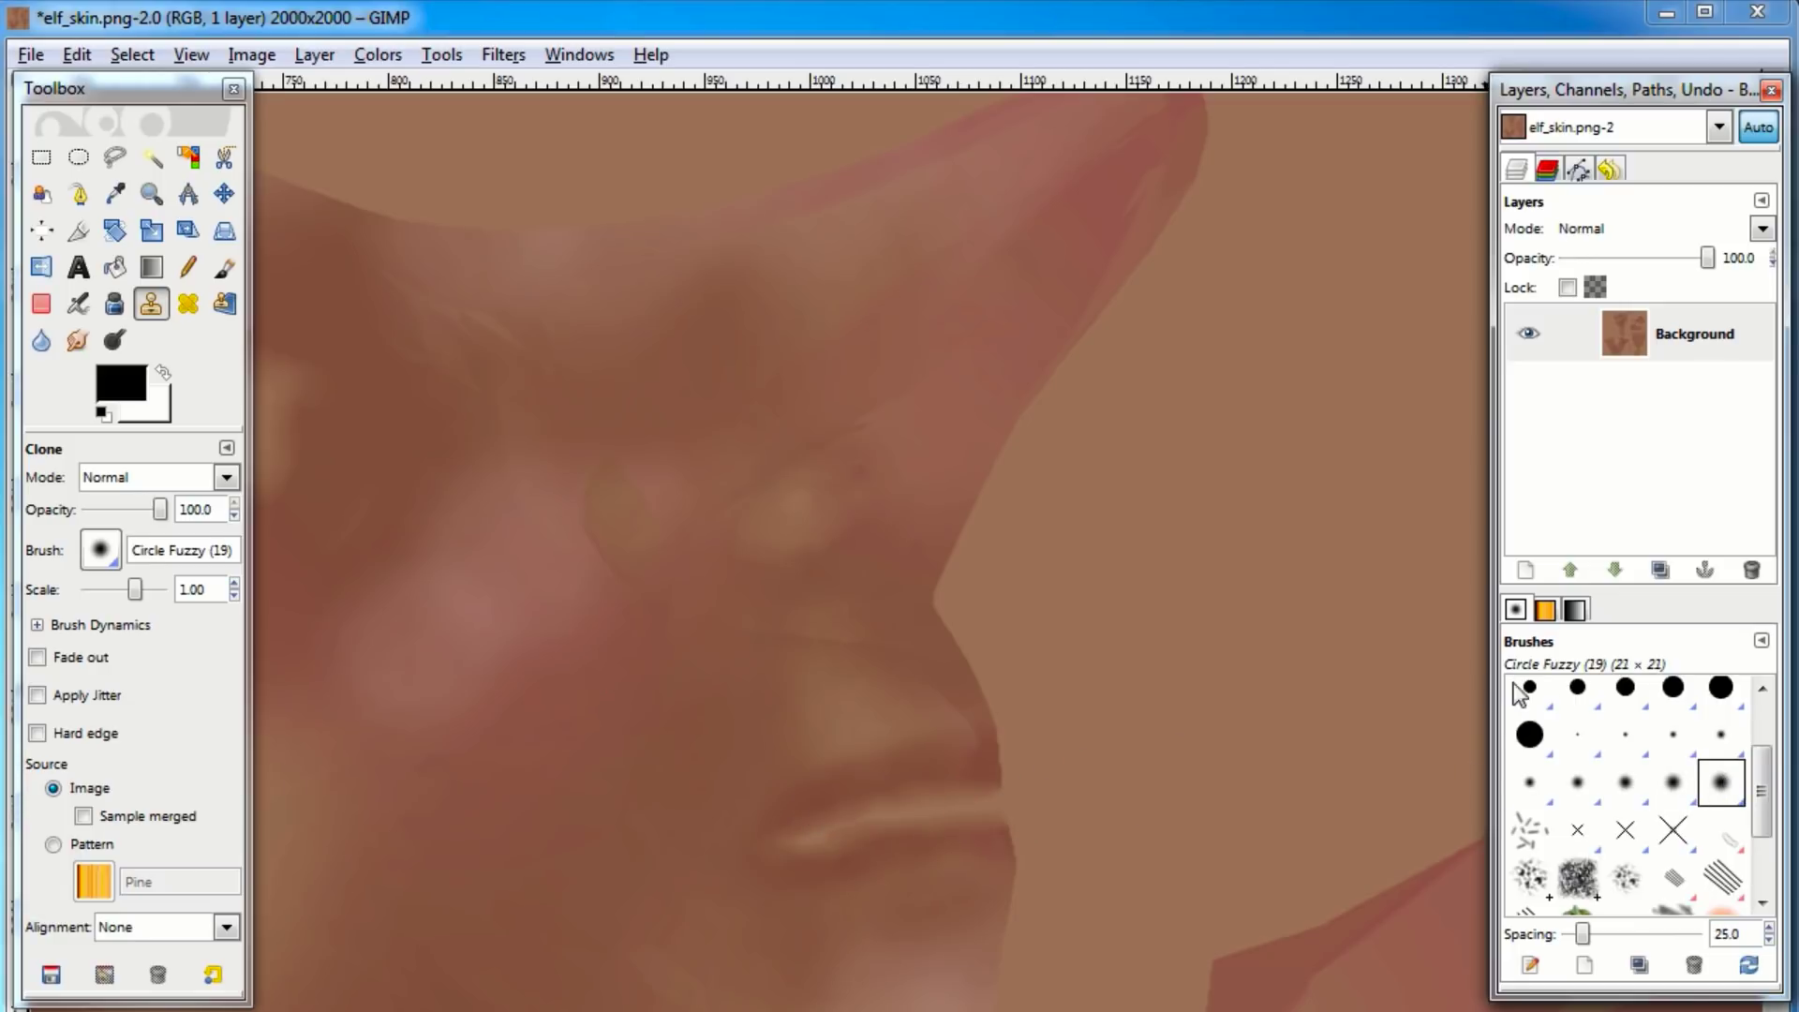
pyautogui.moveTo(1582, 934); pyautogui.dragTo(1588, 937)
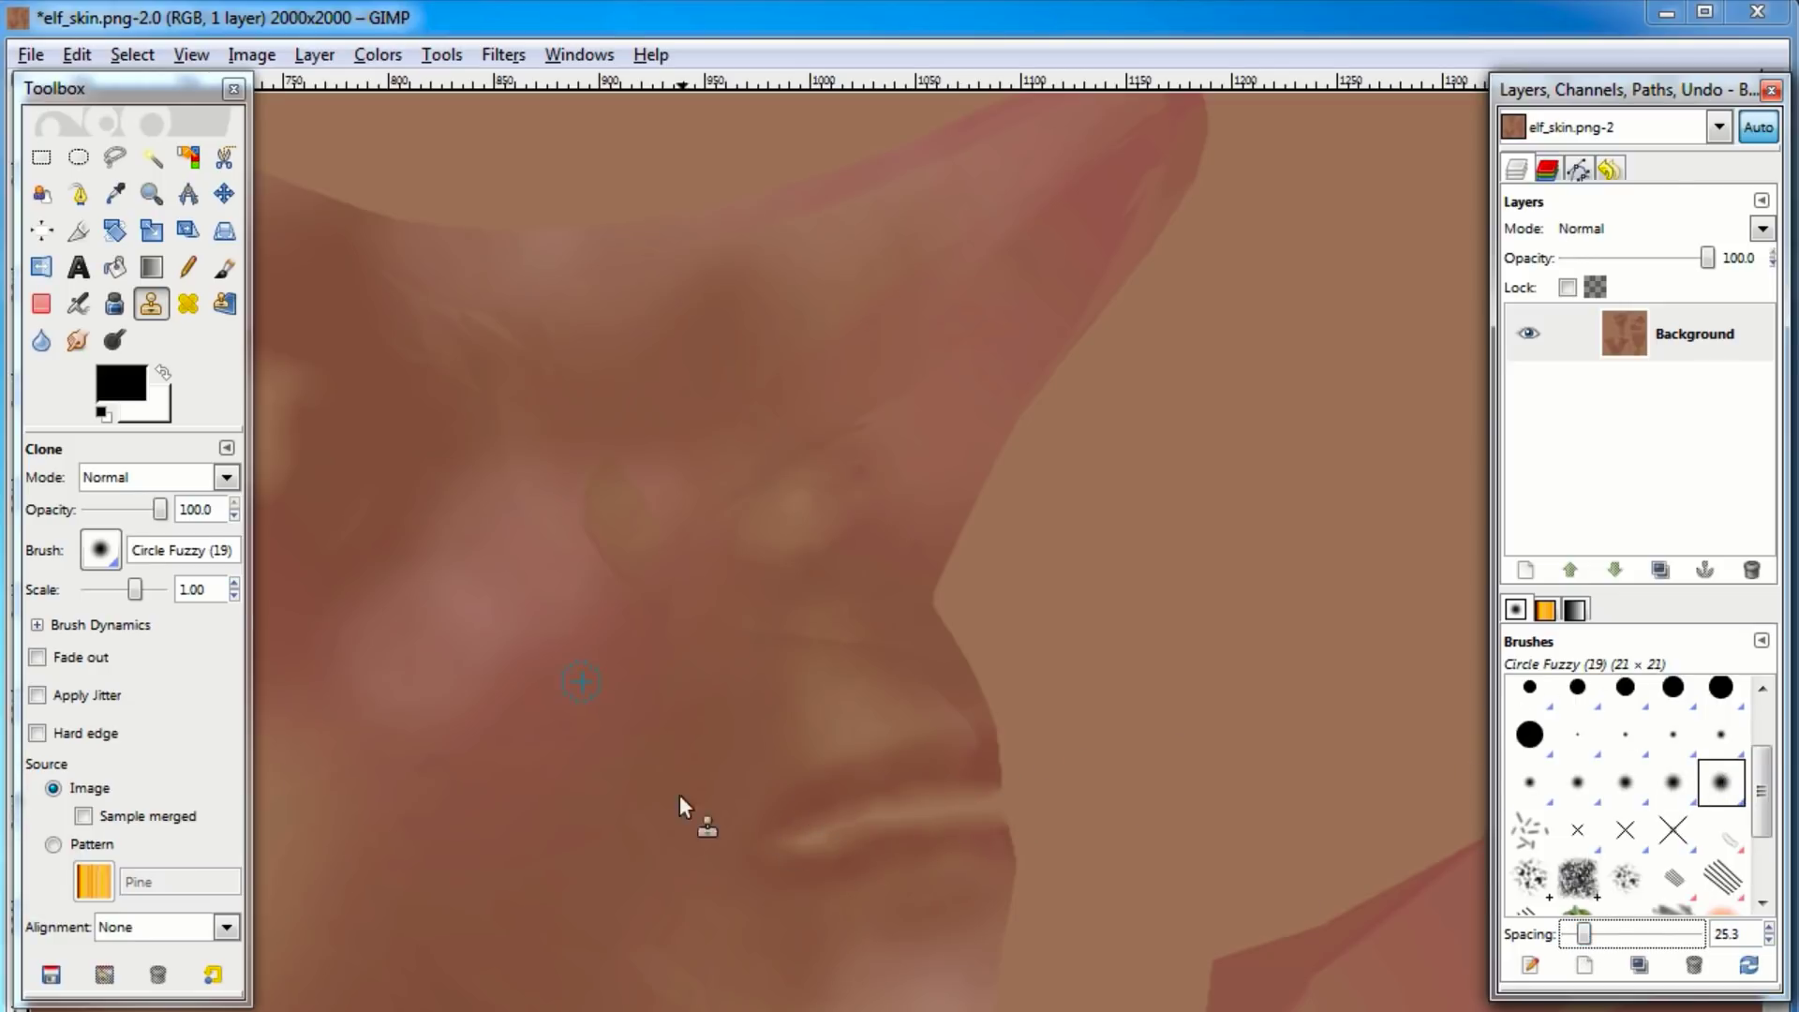
pyautogui.moveTo(133, 594); pyautogui.dragTo(138, 597)
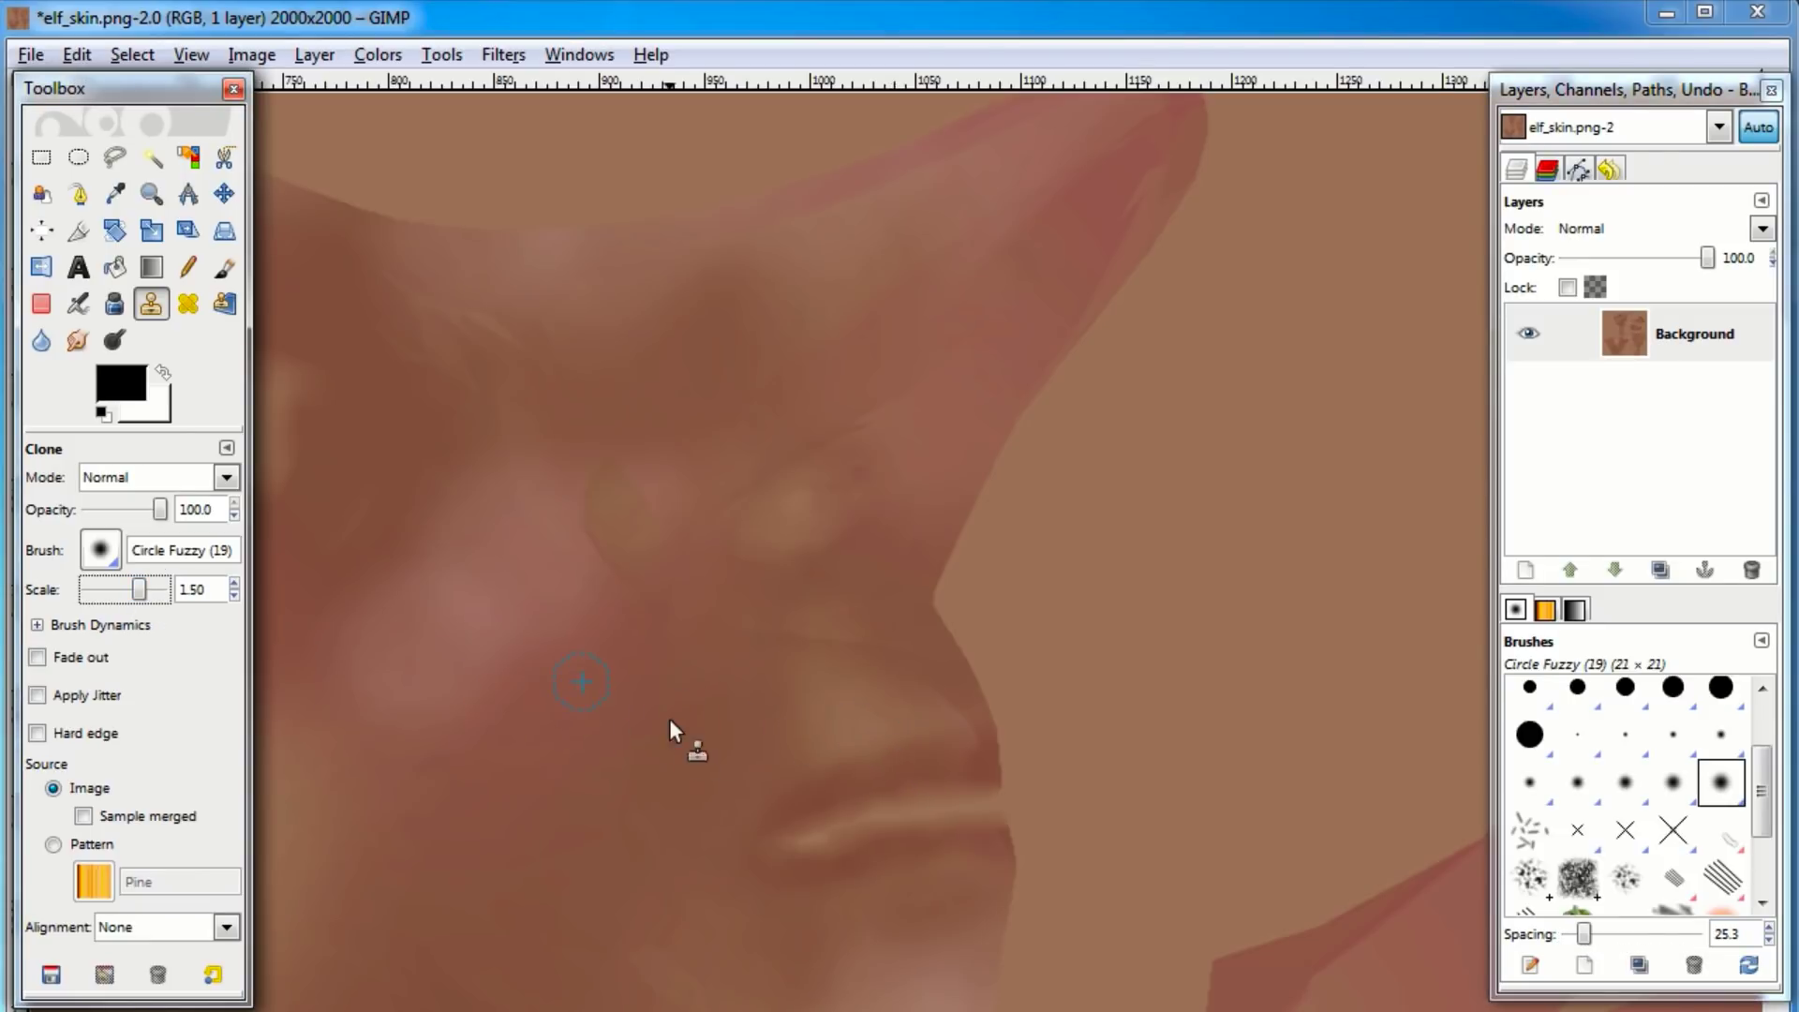
# Clone skin from above the upper lip over the light line between the lips.
pyautogui.moveTo(942, 771); pyautogui.dragTo(952, 740)
pyautogui.keyDown('ctrl'); pyautogui.click(953, 742); pyautogui.keyUp('ctrl')
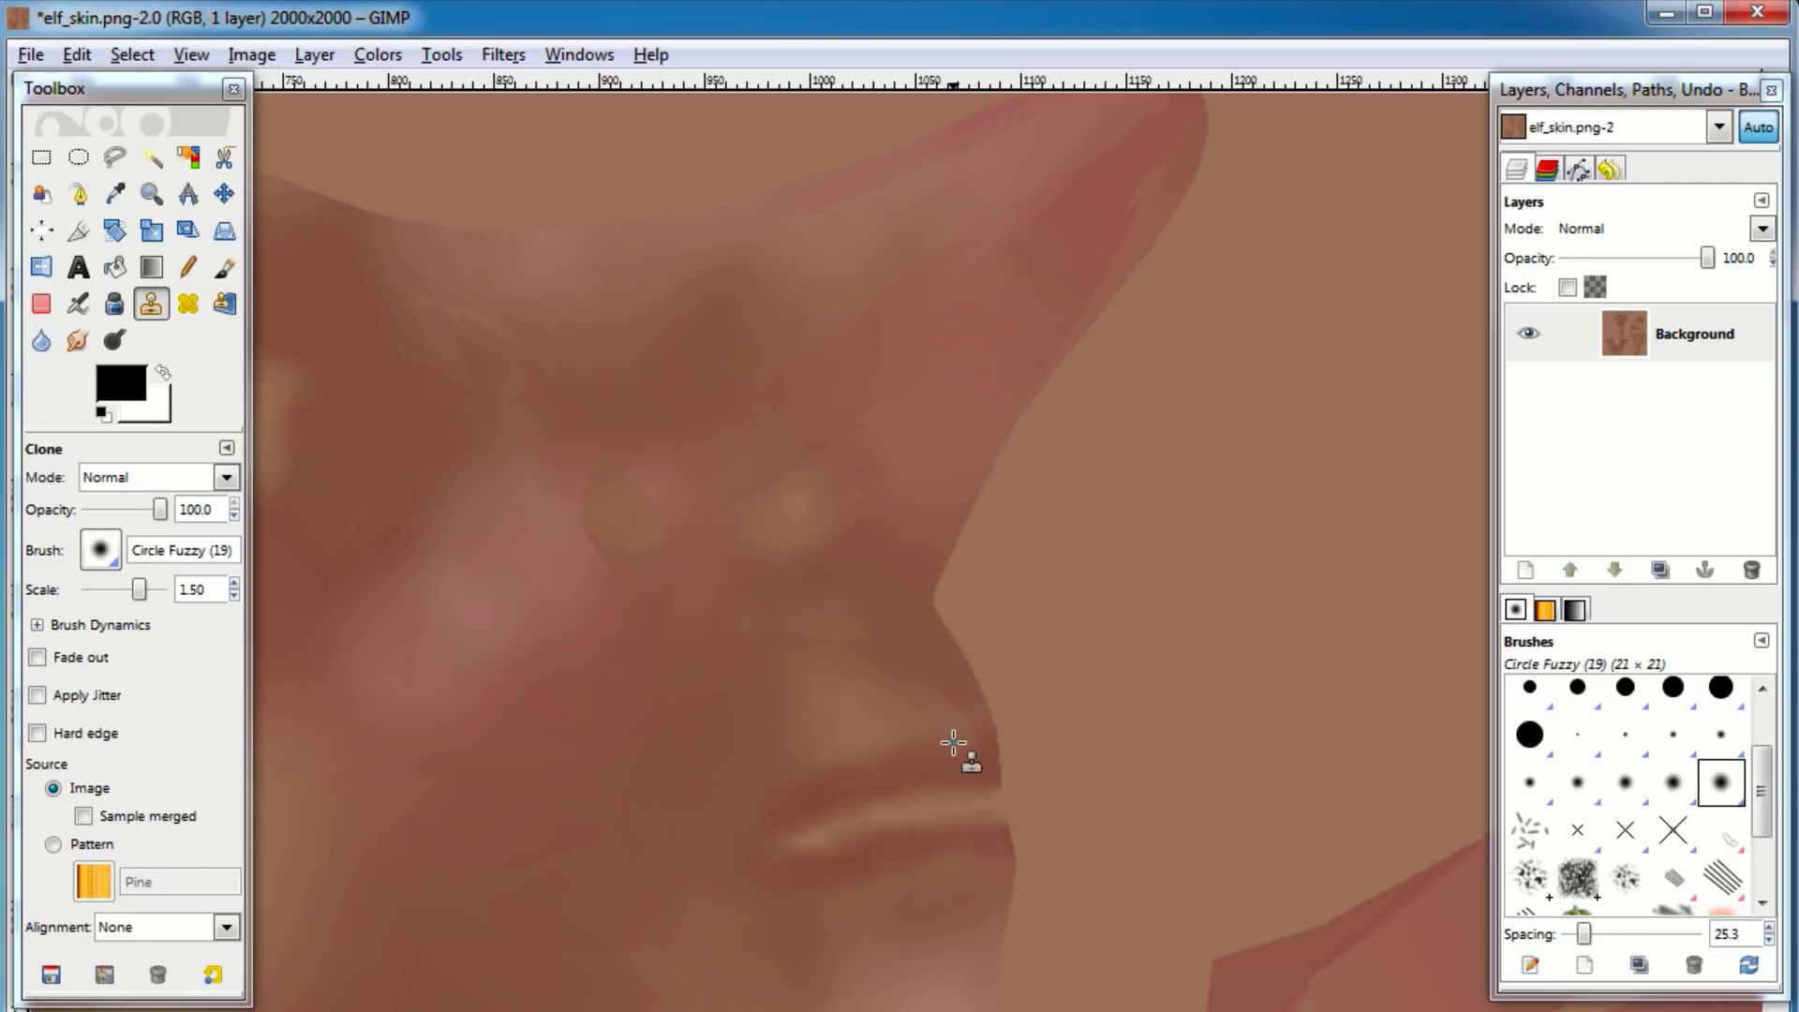
pyautogui.moveTo(973, 800)
pyautogui.mouseDown()
pyautogui.moveTo(928, 801)
pyautogui.moveTo(964, 787)
pyautogui.moveTo(796, 842)
pyautogui.moveTo(982, 805)
pyautogui.mouseUp()
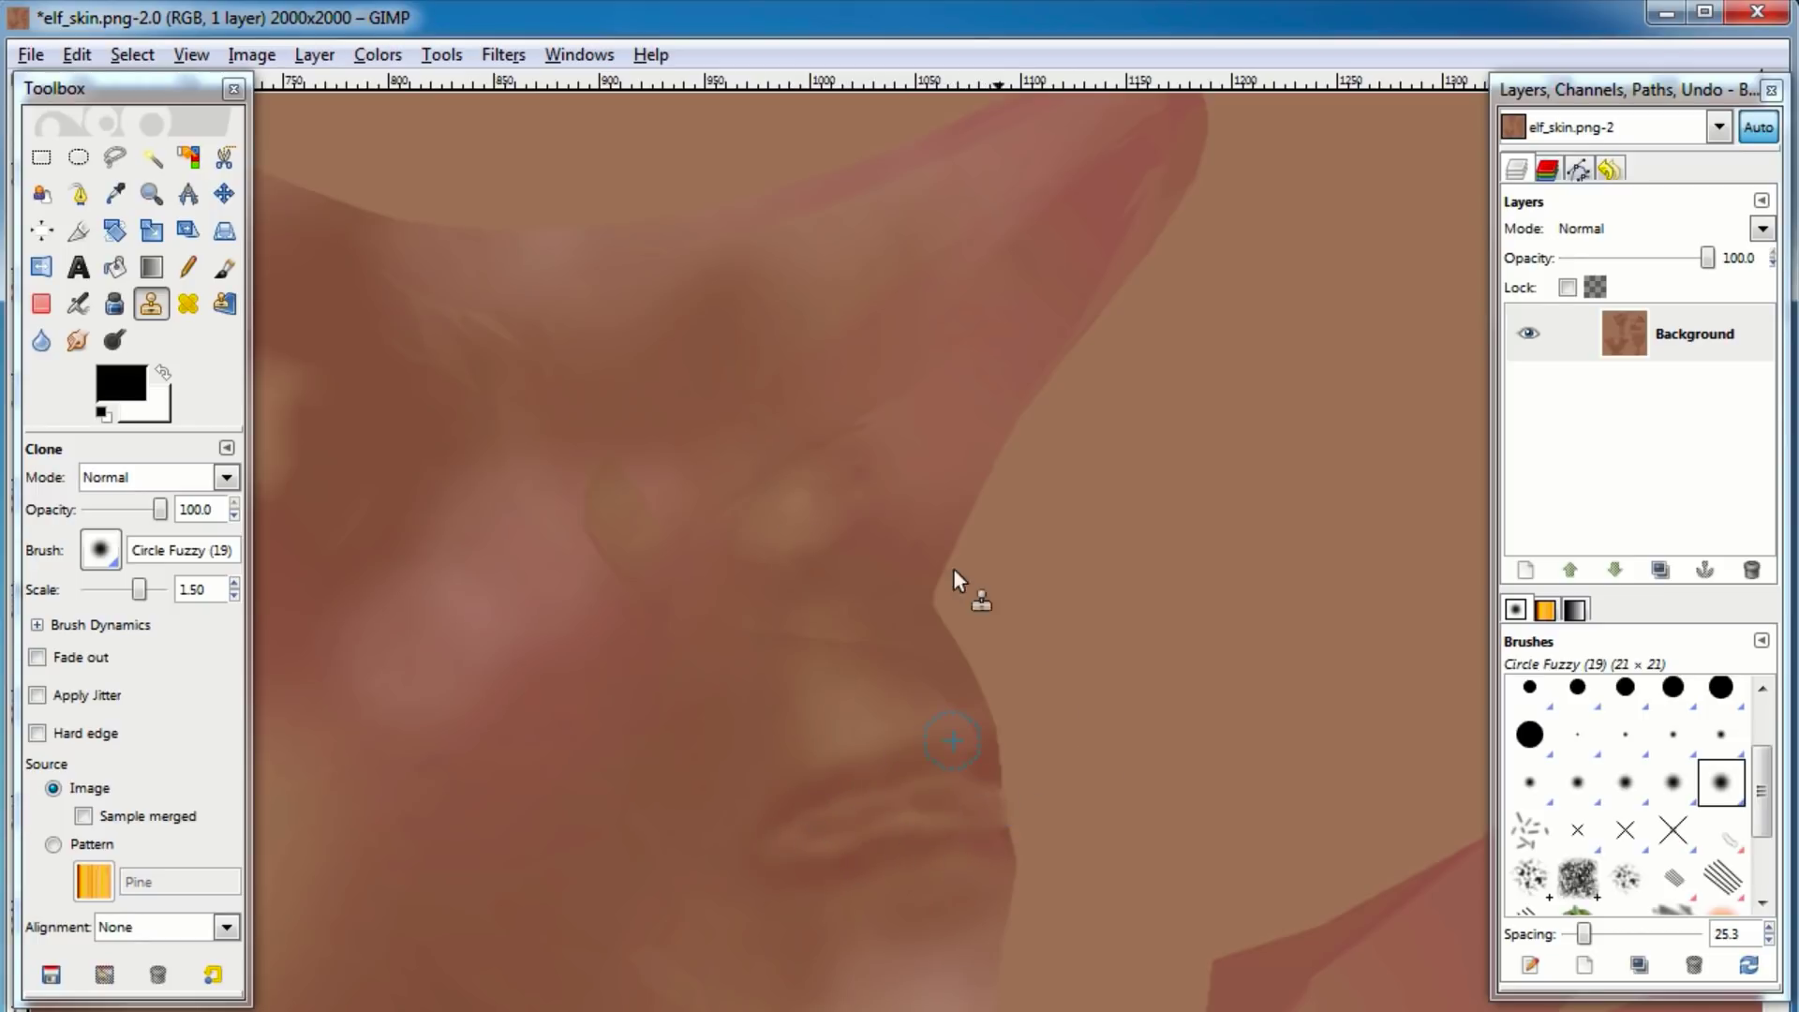
# Heal the remaining streaks along the mouth with skin sampled from the upper lip, and undo the last two strokes.
pyautogui.click(188, 304)
pyautogui.keyDown('ctrl'); pyautogui.click(978, 767); pyautogui.keyUp('ctrl')
pyautogui.moveTo(983, 804)
pyautogui.mouseDown()
pyautogui.moveTo(903, 786)
pyautogui.moveTo(785, 843)
pyautogui.mouseUp()
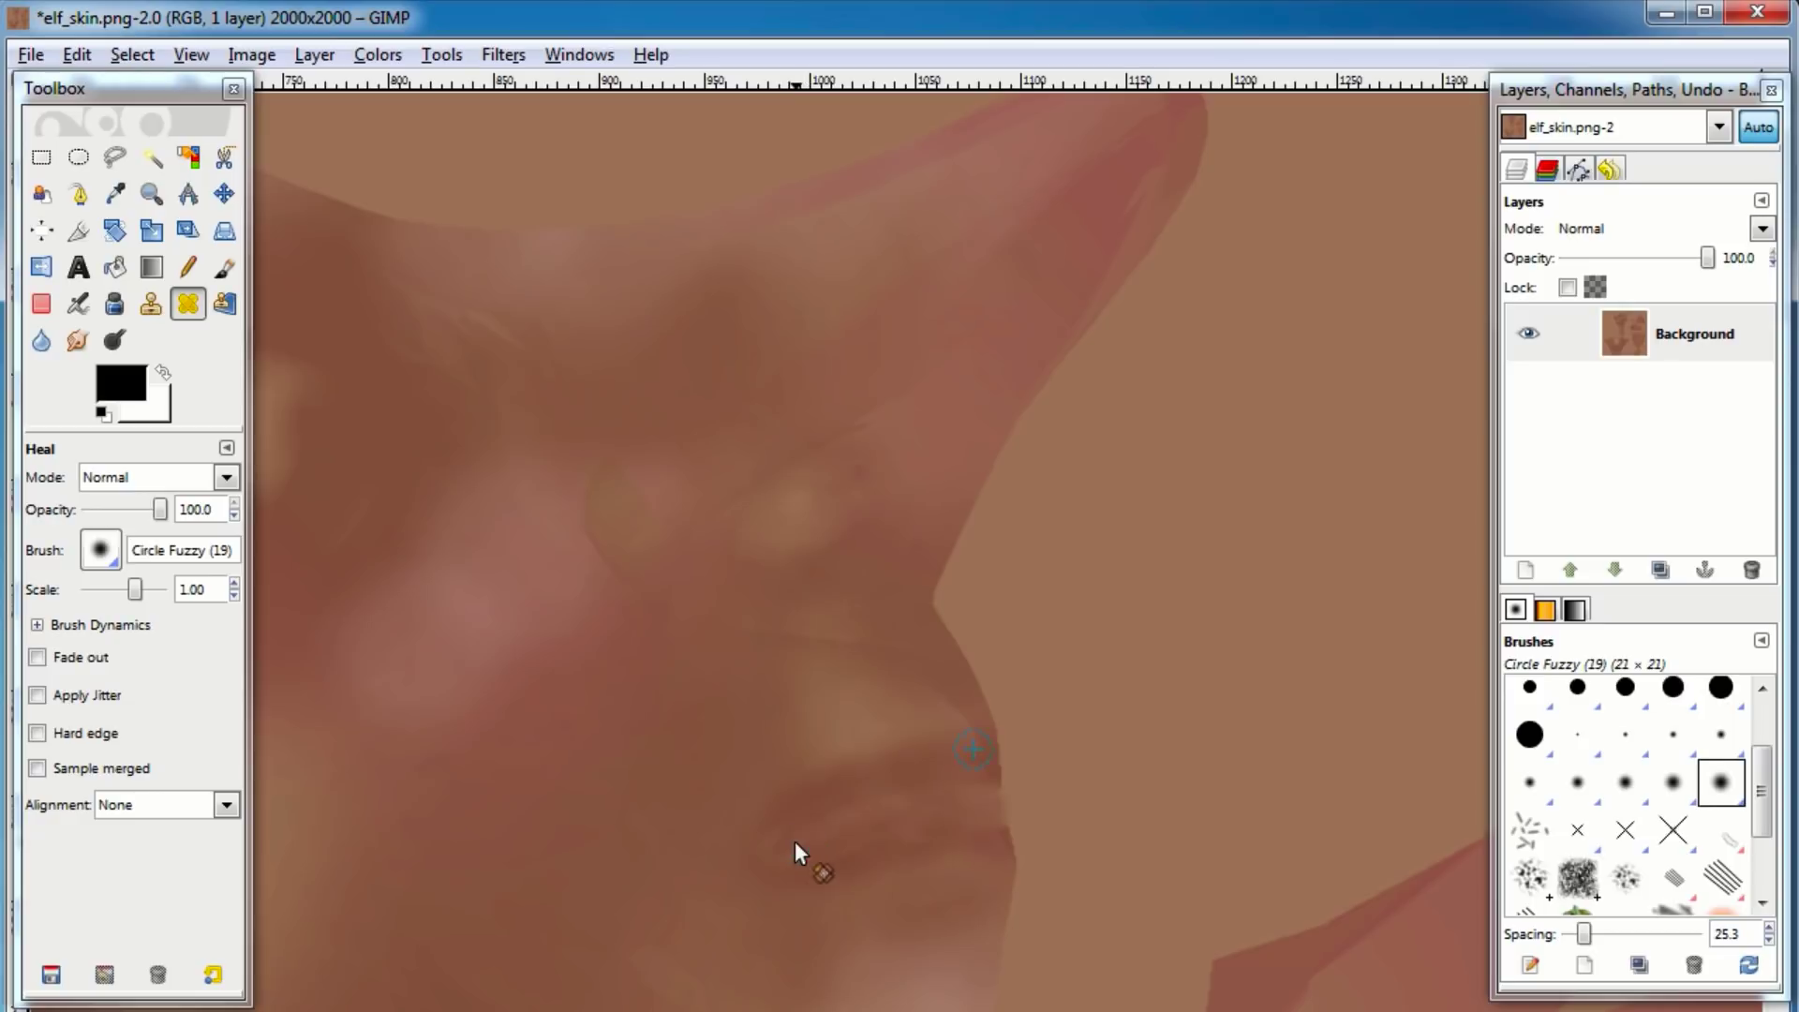
pyautogui.moveTo(834, 836); pyautogui.dragTo(922, 814)
pyautogui.scroll(-5, 1084, 750)
pyautogui.scroll(5, 951, 727)
pyautogui.hotkey('ctrl', 'z')
pyautogui.hotkey('ctrl', 'z')
pyautogui.scroll(-2, 1054, 825)
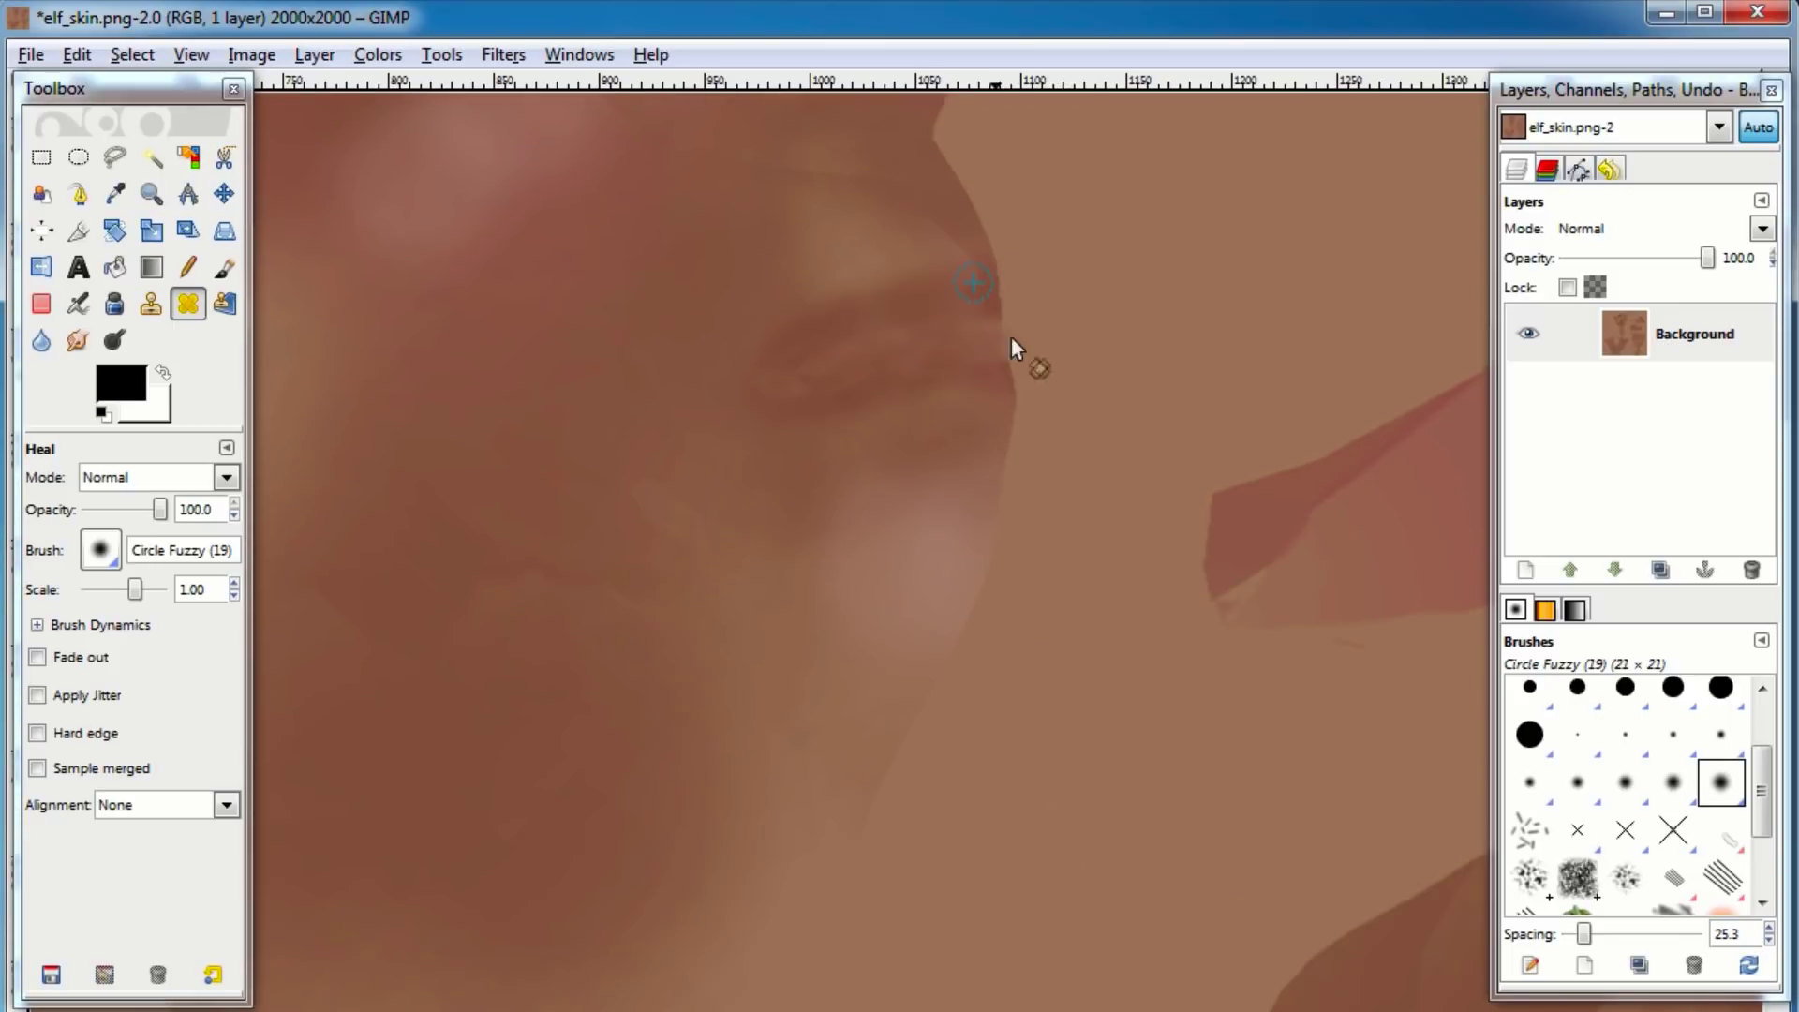
# Heal the pale streaks and inner patches of the upper ear piece at brush scale 5.08, sampling its reddish outer area.
pyautogui.moveTo(850, 428); pyautogui.dragTo(1265, 810, button='middle')
pyautogui.moveTo(1184, 524); pyautogui.dragTo(309, 201, button='middle')
pyautogui.moveTo(1183, 619); pyautogui.dragTo(701, 627, button='middle')
pyautogui.scroll(-2, 701, 627)
pyautogui.scroll(1, 703, 627)
pyautogui.scroll(3, 703, 627)
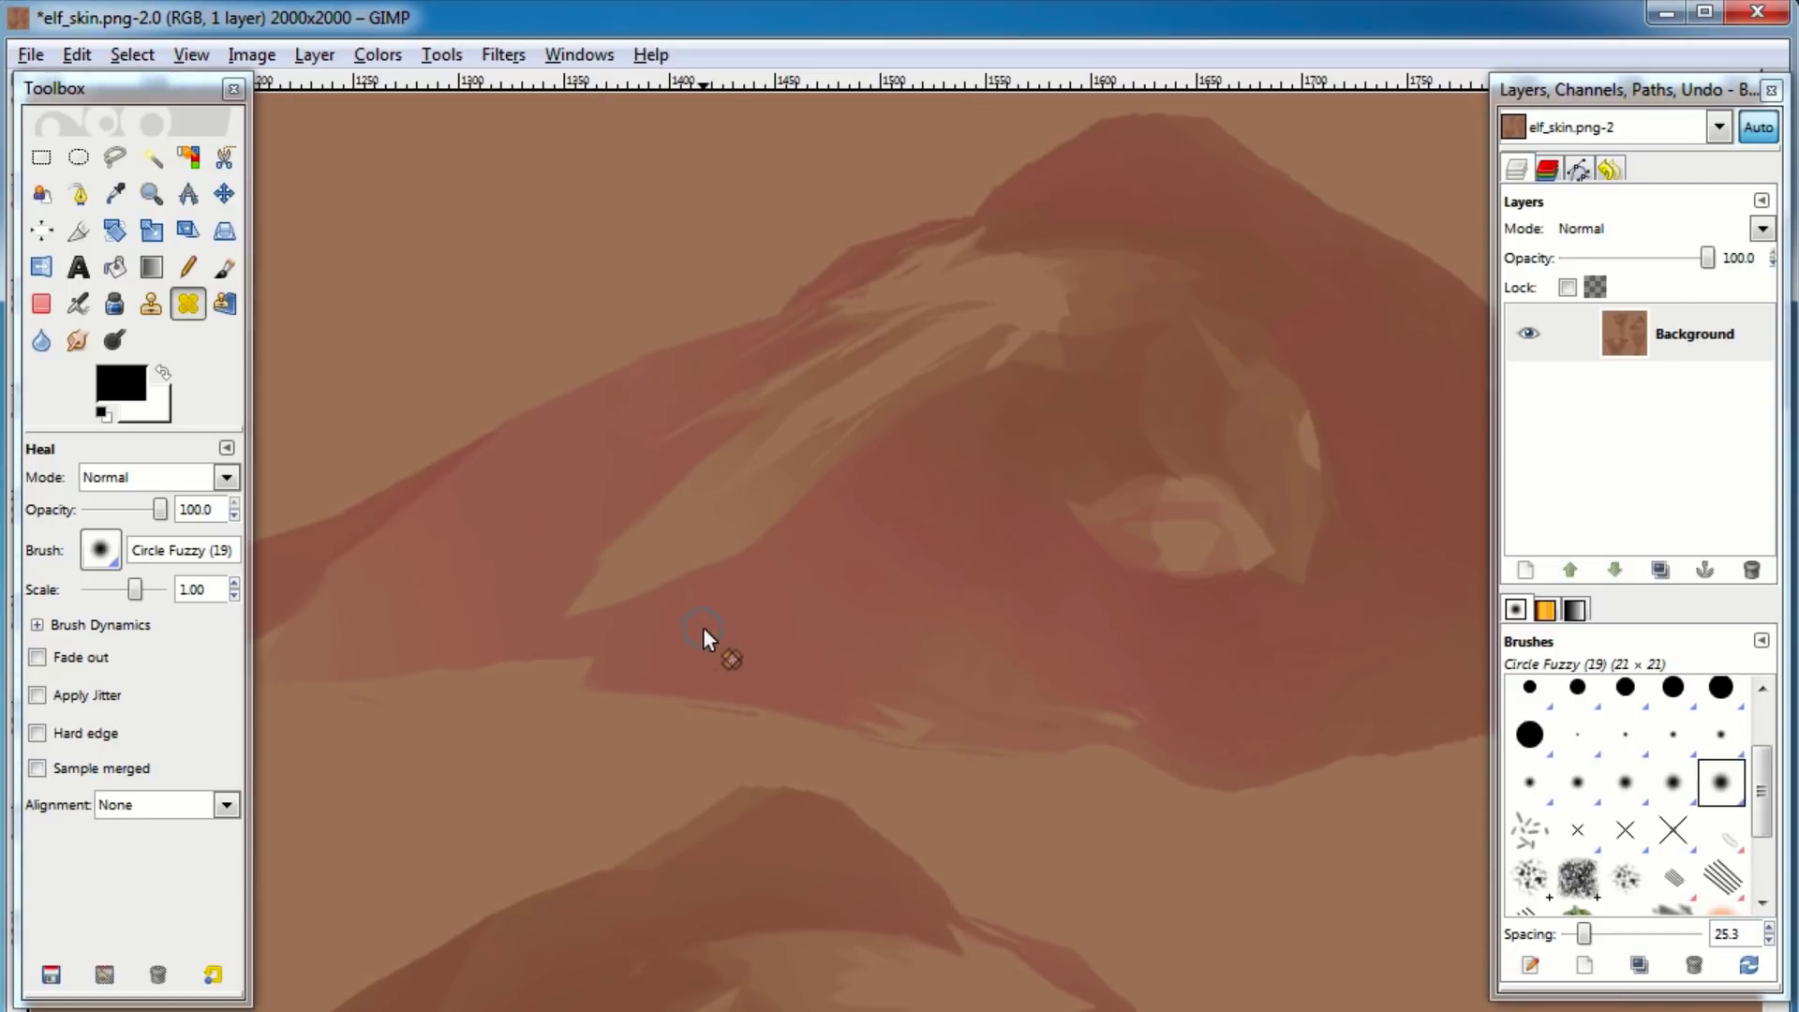
pyautogui.moveTo(1233, 490); pyautogui.dragTo(1049, 510, button='middle')
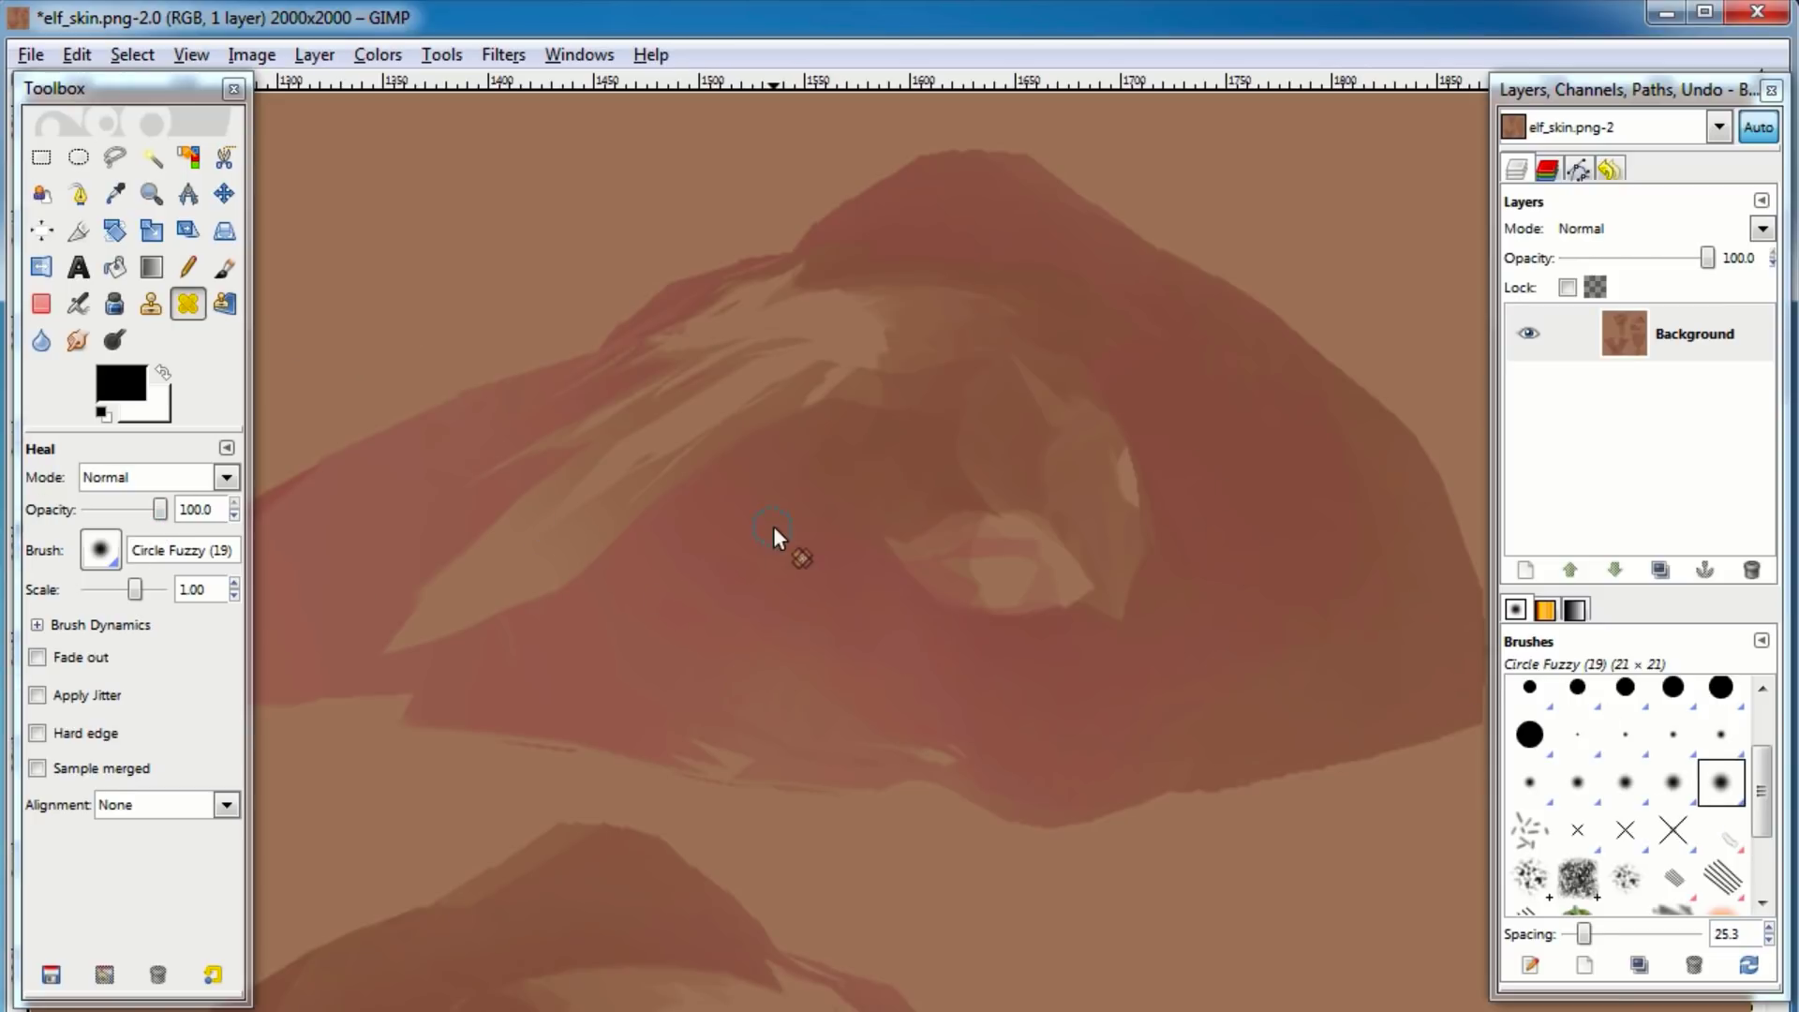
pyautogui.moveTo(135, 589); pyautogui.dragTo(153, 589)
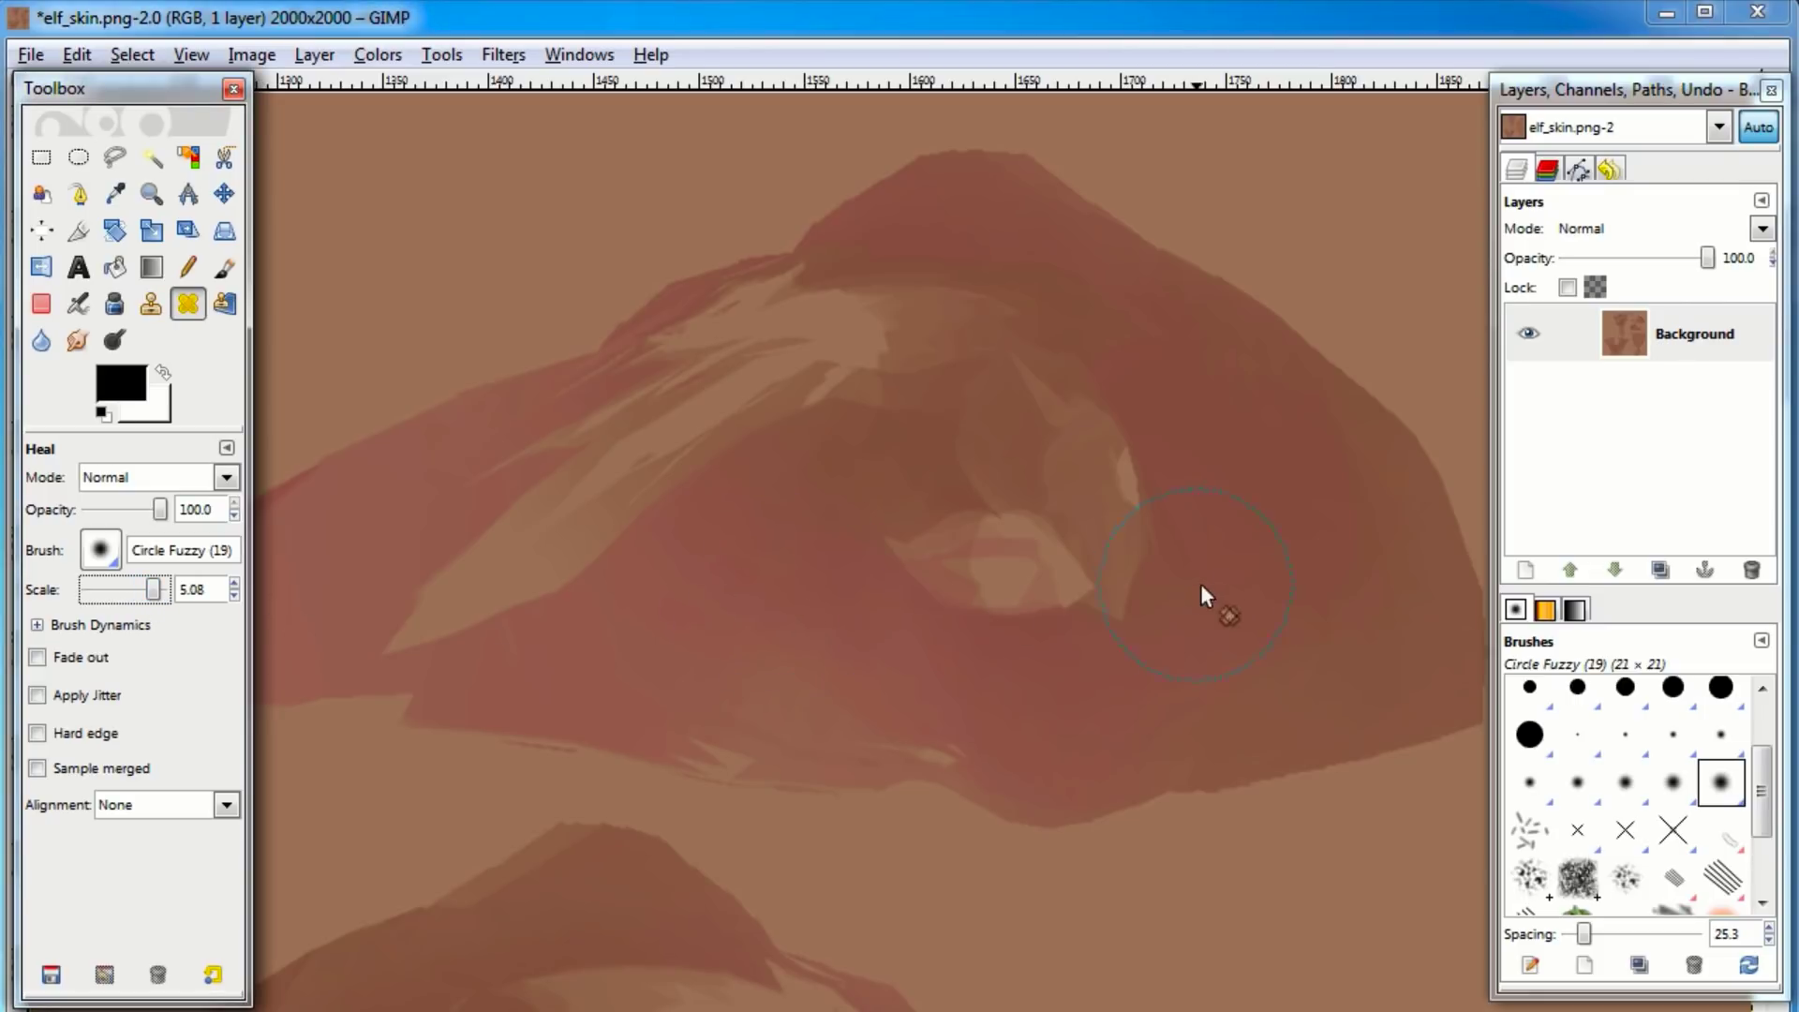
pyautogui.keyDown('ctrl'); pyautogui.click(1310, 595); pyautogui.keyUp('ctrl')
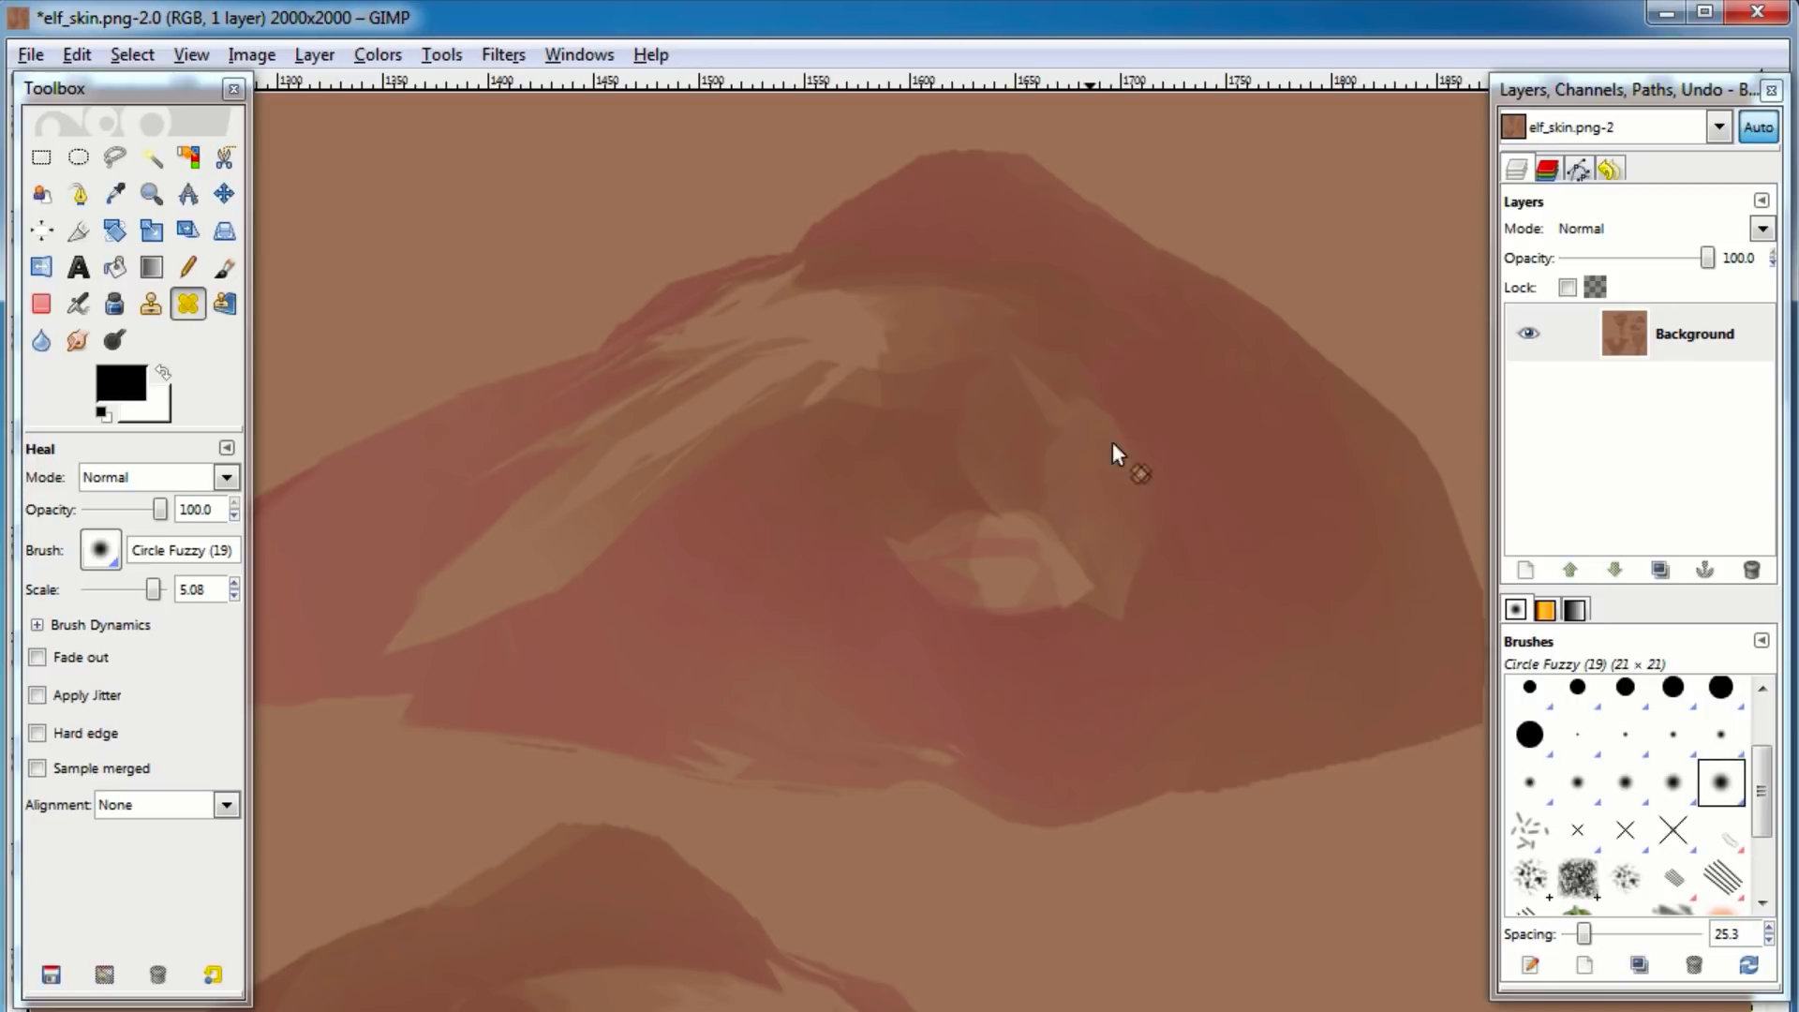
pyautogui.moveTo(904, 545)
pyautogui.mouseDown()
pyautogui.moveTo(966, 577)
pyautogui.moveTo(1085, 588)
pyautogui.moveTo(1055, 537)
pyautogui.moveTo(1117, 577)
pyautogui.moveTo(998, 356)
pyautogui.mouseUp()
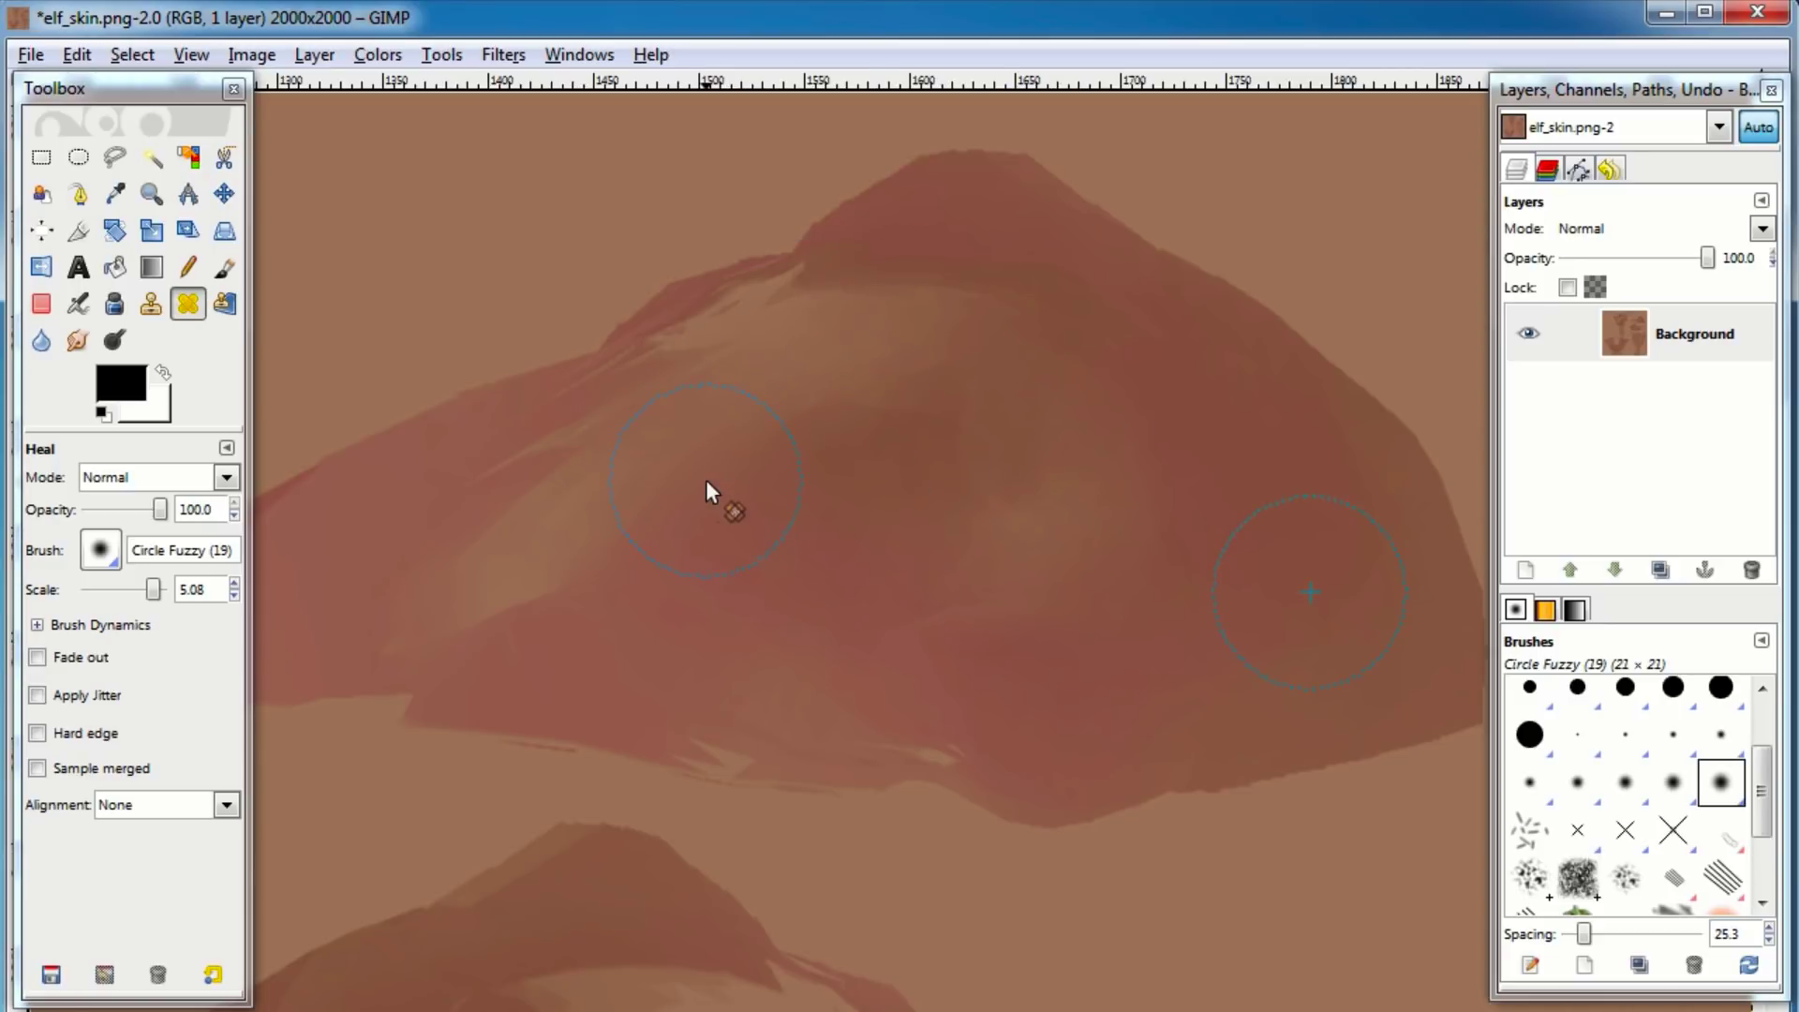
# Heal the pale crescent and streaks of the lower ear piece, sampling its reddish painted skin at brush scale 5.08.
pyautogui.press('-')
pyautogui.press('-')
pyautogui.press('-')
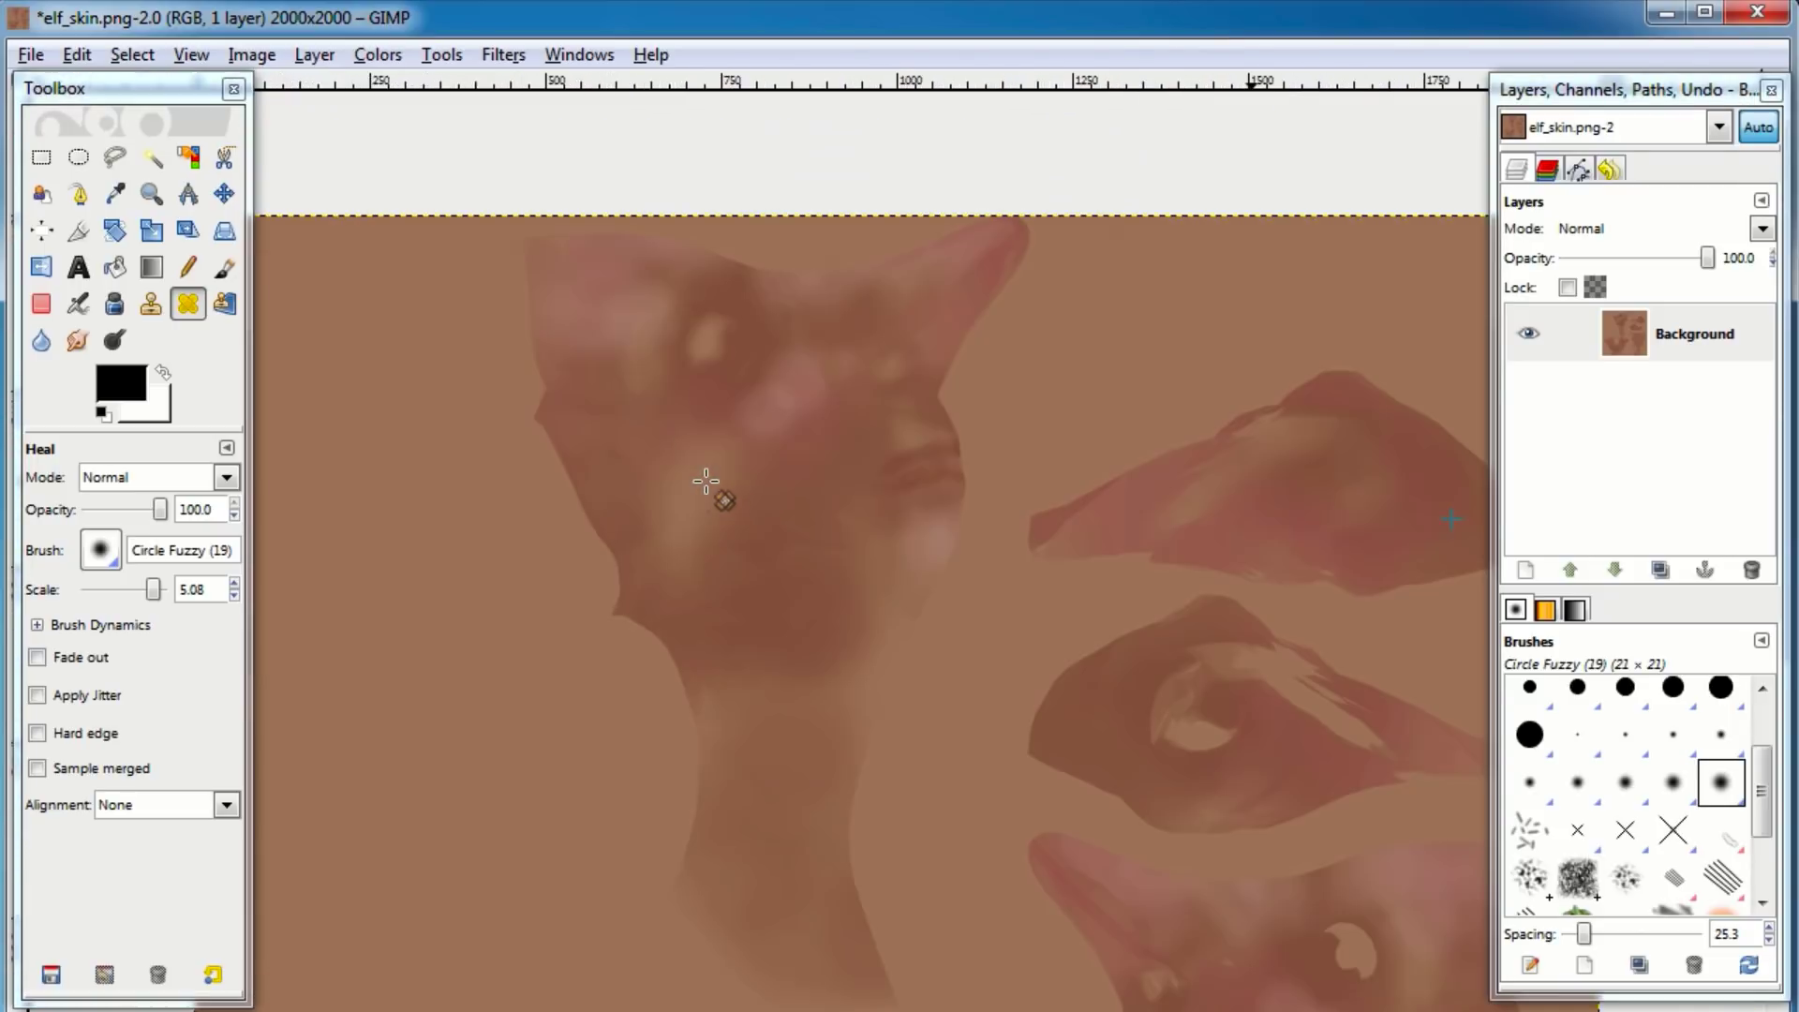
pyautogui.moveTo(1349, 706); pyautogui.dragTo(1105, 349, button='middle')
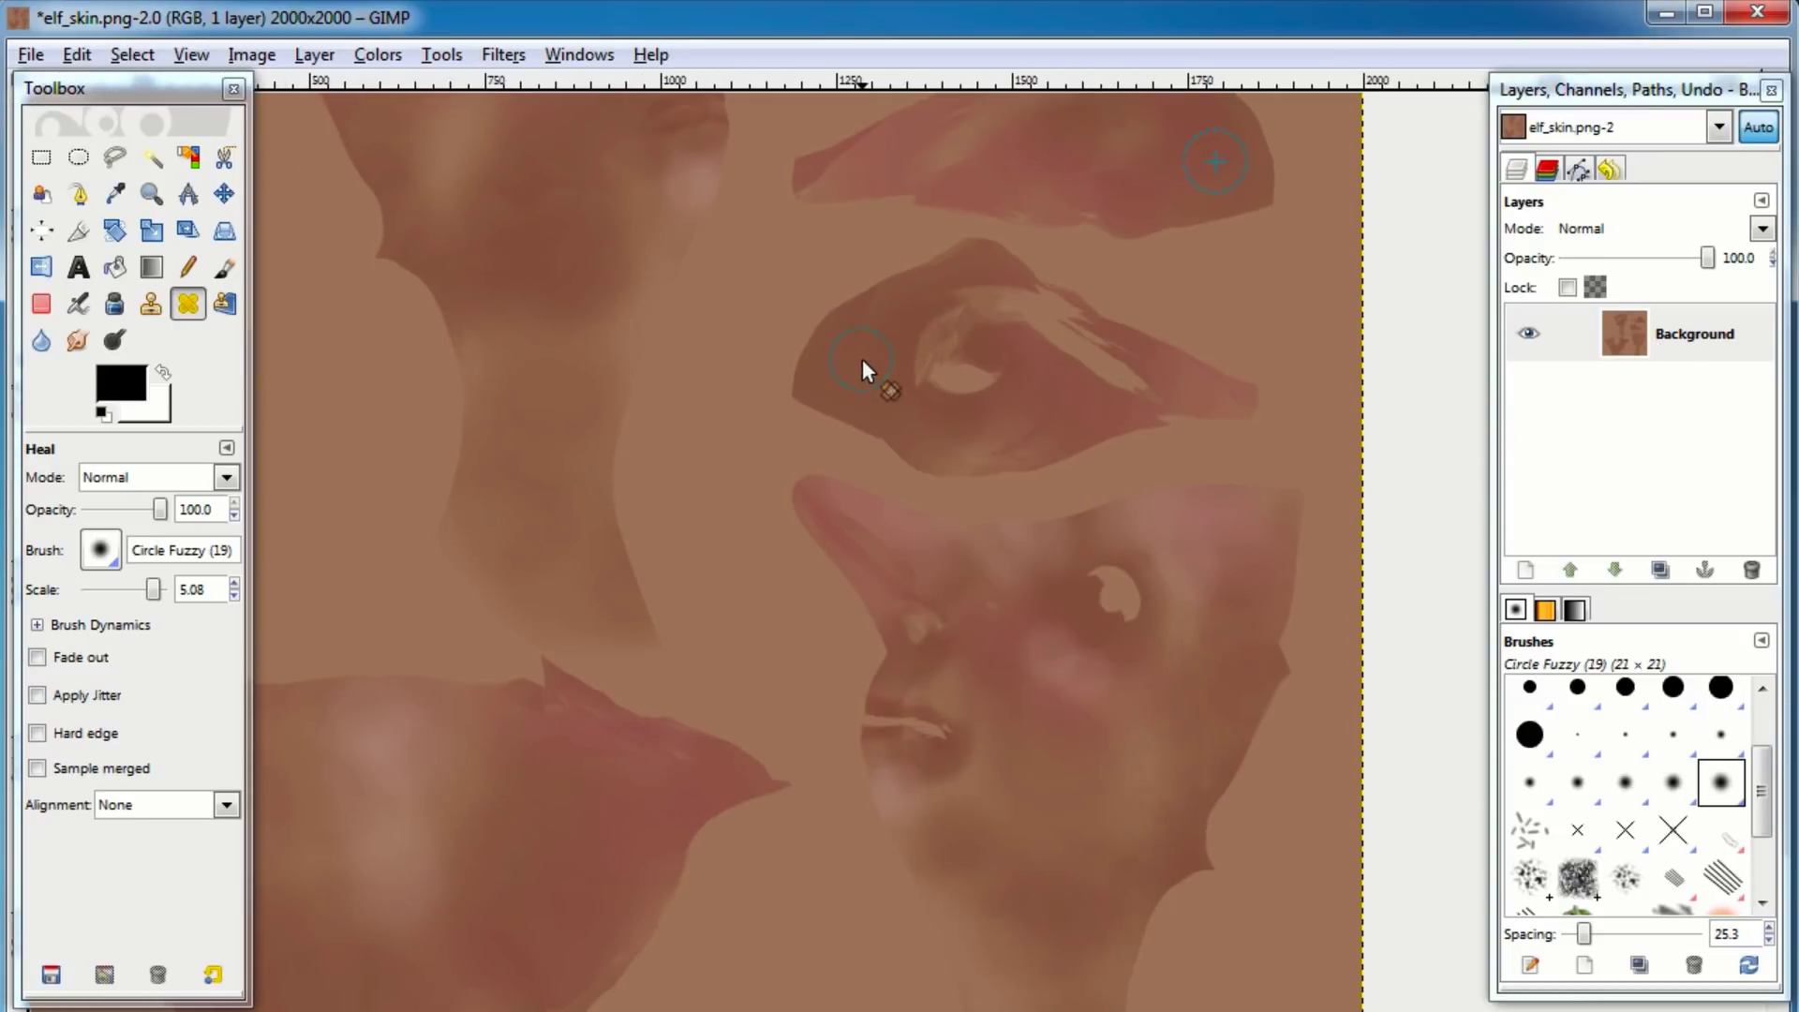
pyautogui.keyDown('ctrl'); pyautogui.click(1047, 414); pyautogui.keyUp('ctrl')
pyautogui.moveTo(963, 374)
pyautogui.mouseDown()
pyautogui.moveTo(930, 368)
pyautogui.moveTo(992, 375)
pyautogui.moveTo(924, 383)
pyautogui.moveTo(999, 362)
pyautogui.mouseUp()
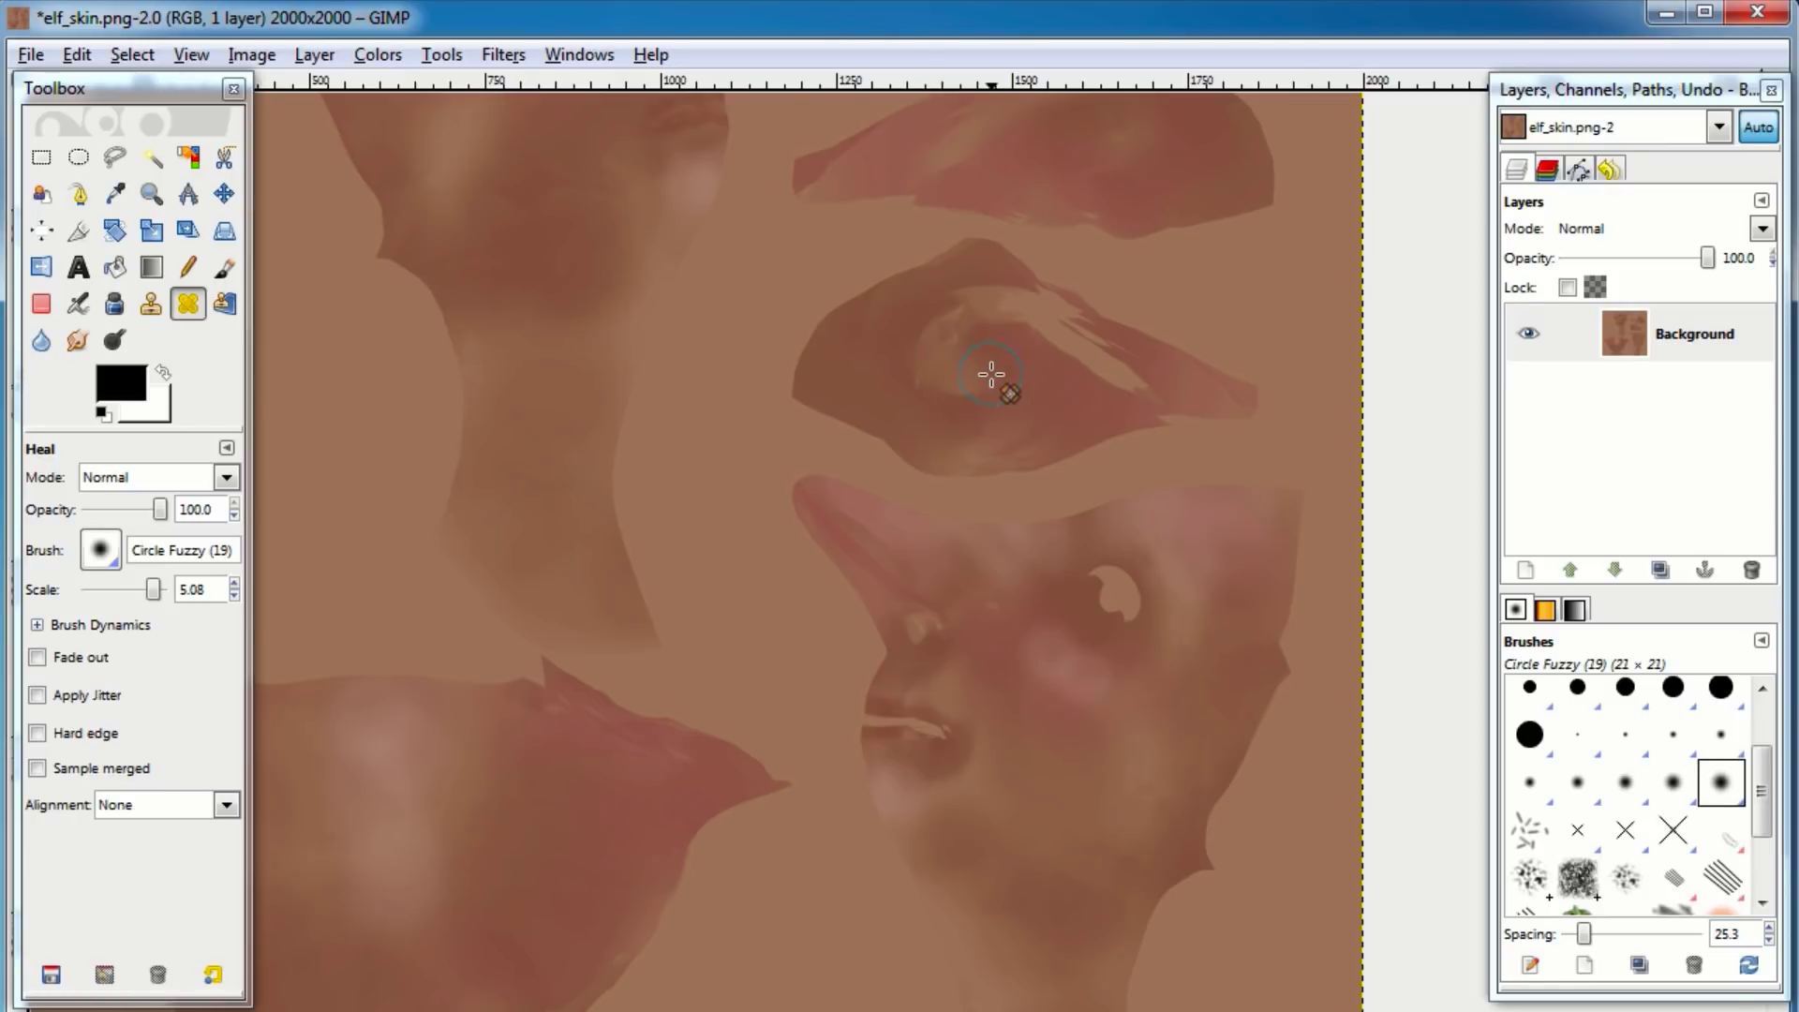
pyautogui.keyDown('ctrl'); pyautogui.scroll(3, 998, 375); pyautogui.keyUp('ctrl')
pyautogui.moveTo(947, 422)
pyautogui.mouseDown()
pyautogui.moveTo(769, 378)
pyautogui.moveTo(947, 326)
pyautogui.mouseUp()
pyautogui.moveTo(1041, 356); pyautogui.dragTo(826, 539, button='middle')
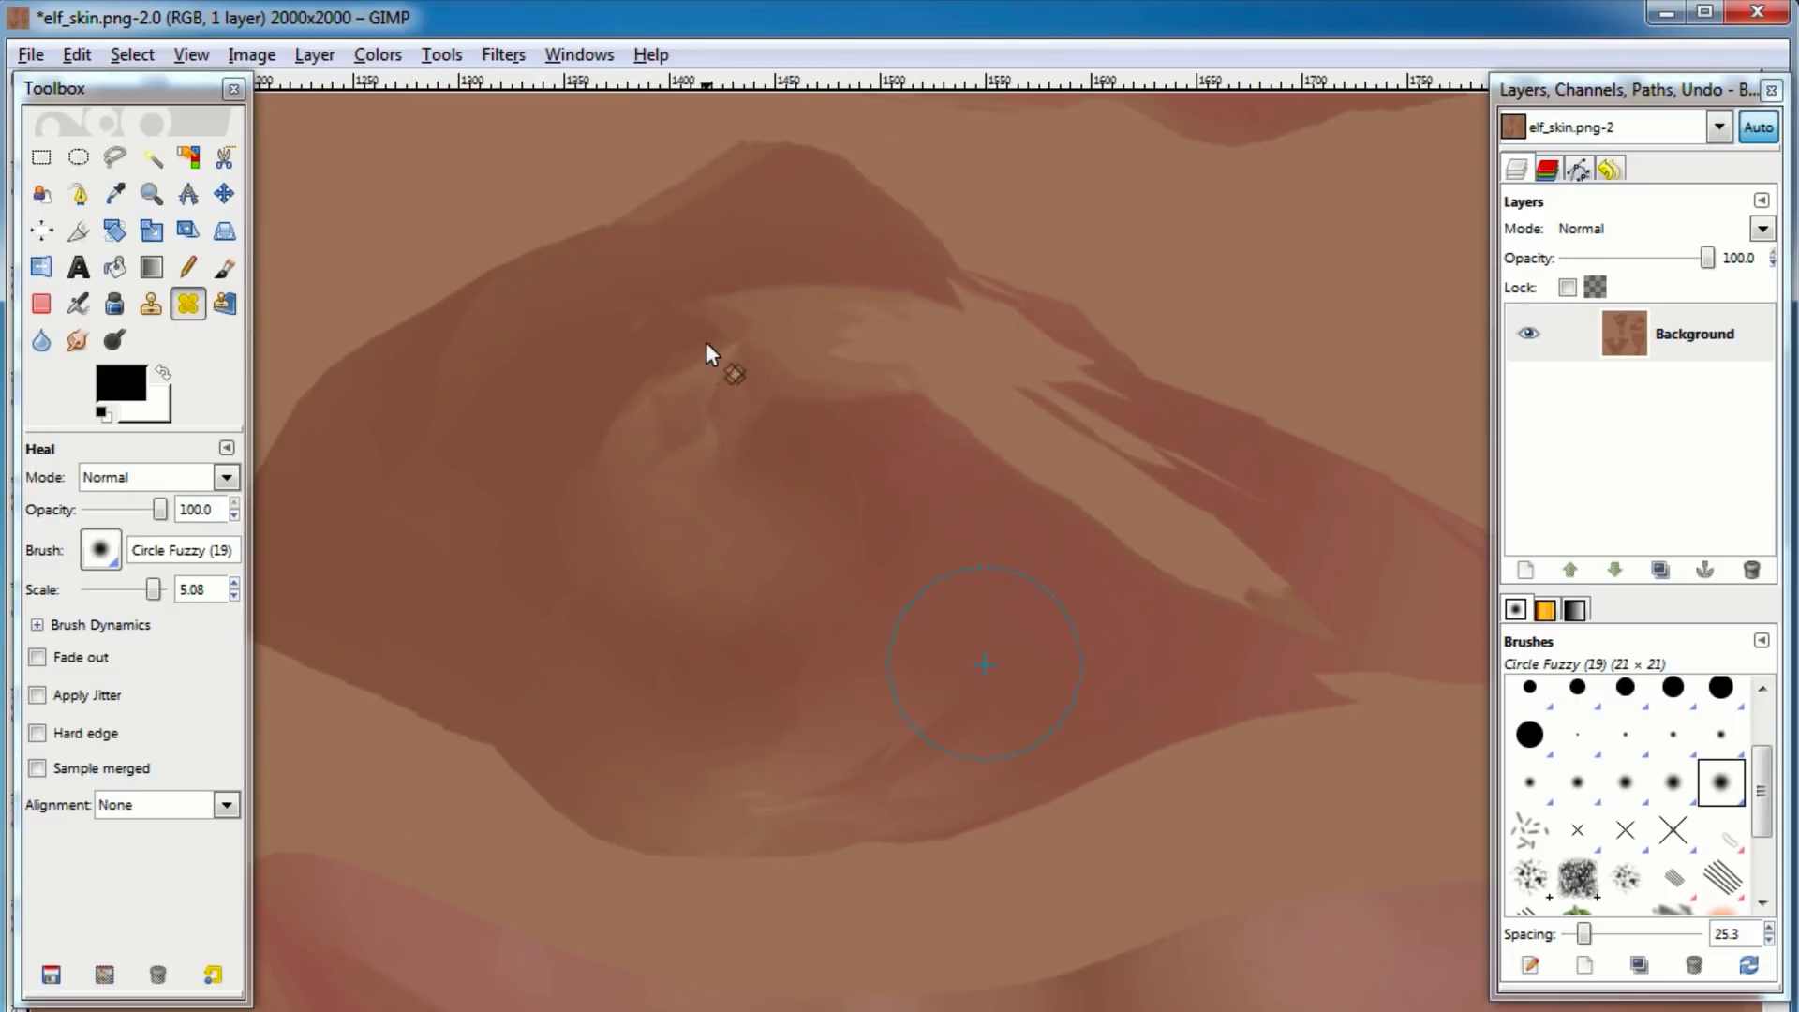
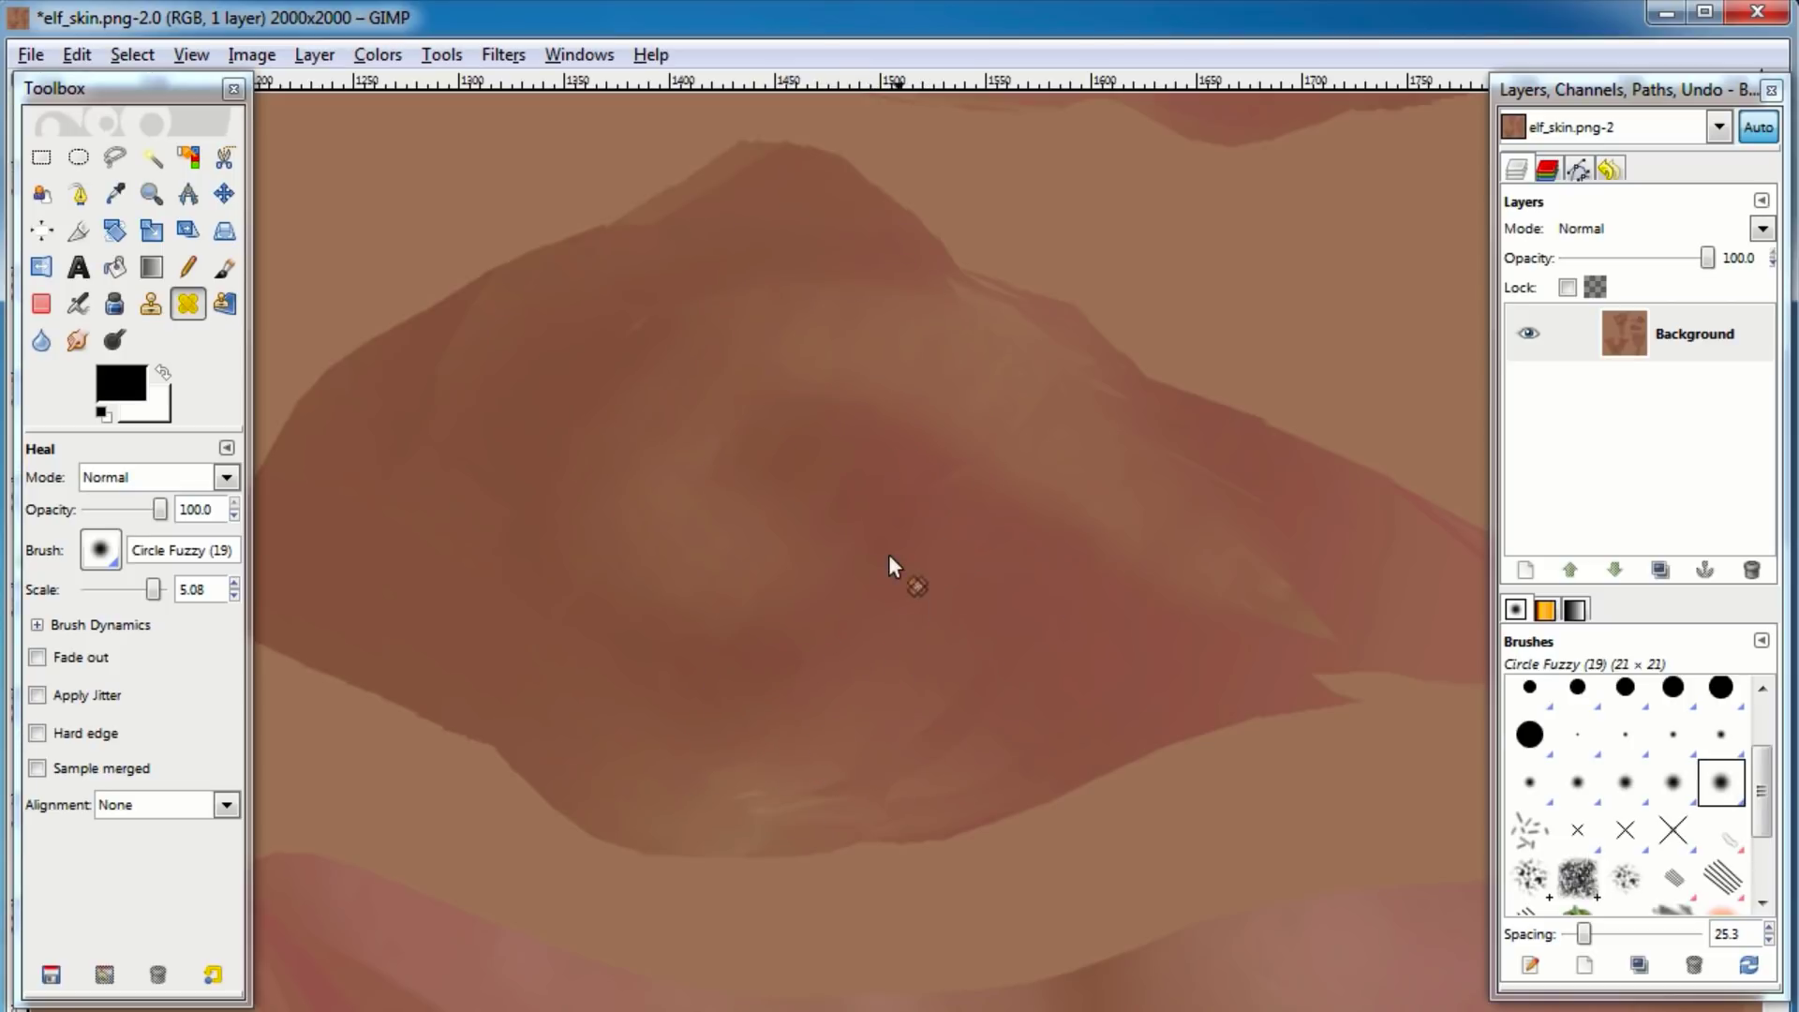
# Heal the unpainted eye patch on the lower face piece with skin sampled from the cheek area.
pyautogui.keyDown('ctrl'); pyautogui.scroll(-3, 889, 557); pyautogui.keyUp('ctrl')
pyautogui.keyDown('ctrl'); pyautogui.scroll(1, 1253, 770); pyautogui.keyUp('ctrl')
pyautogui.moveTo(1334, 785); pyautogui.dragTo(761, 553, button='middle')
pyautogui.scroll(4, 796, 580)
pyautogui.scroll(-4, 796, 581)
pyautogui.keyDown('ctrl'); pyautogui.scroll(3, 848, 410); pyautogui.keyUp('ctrl')
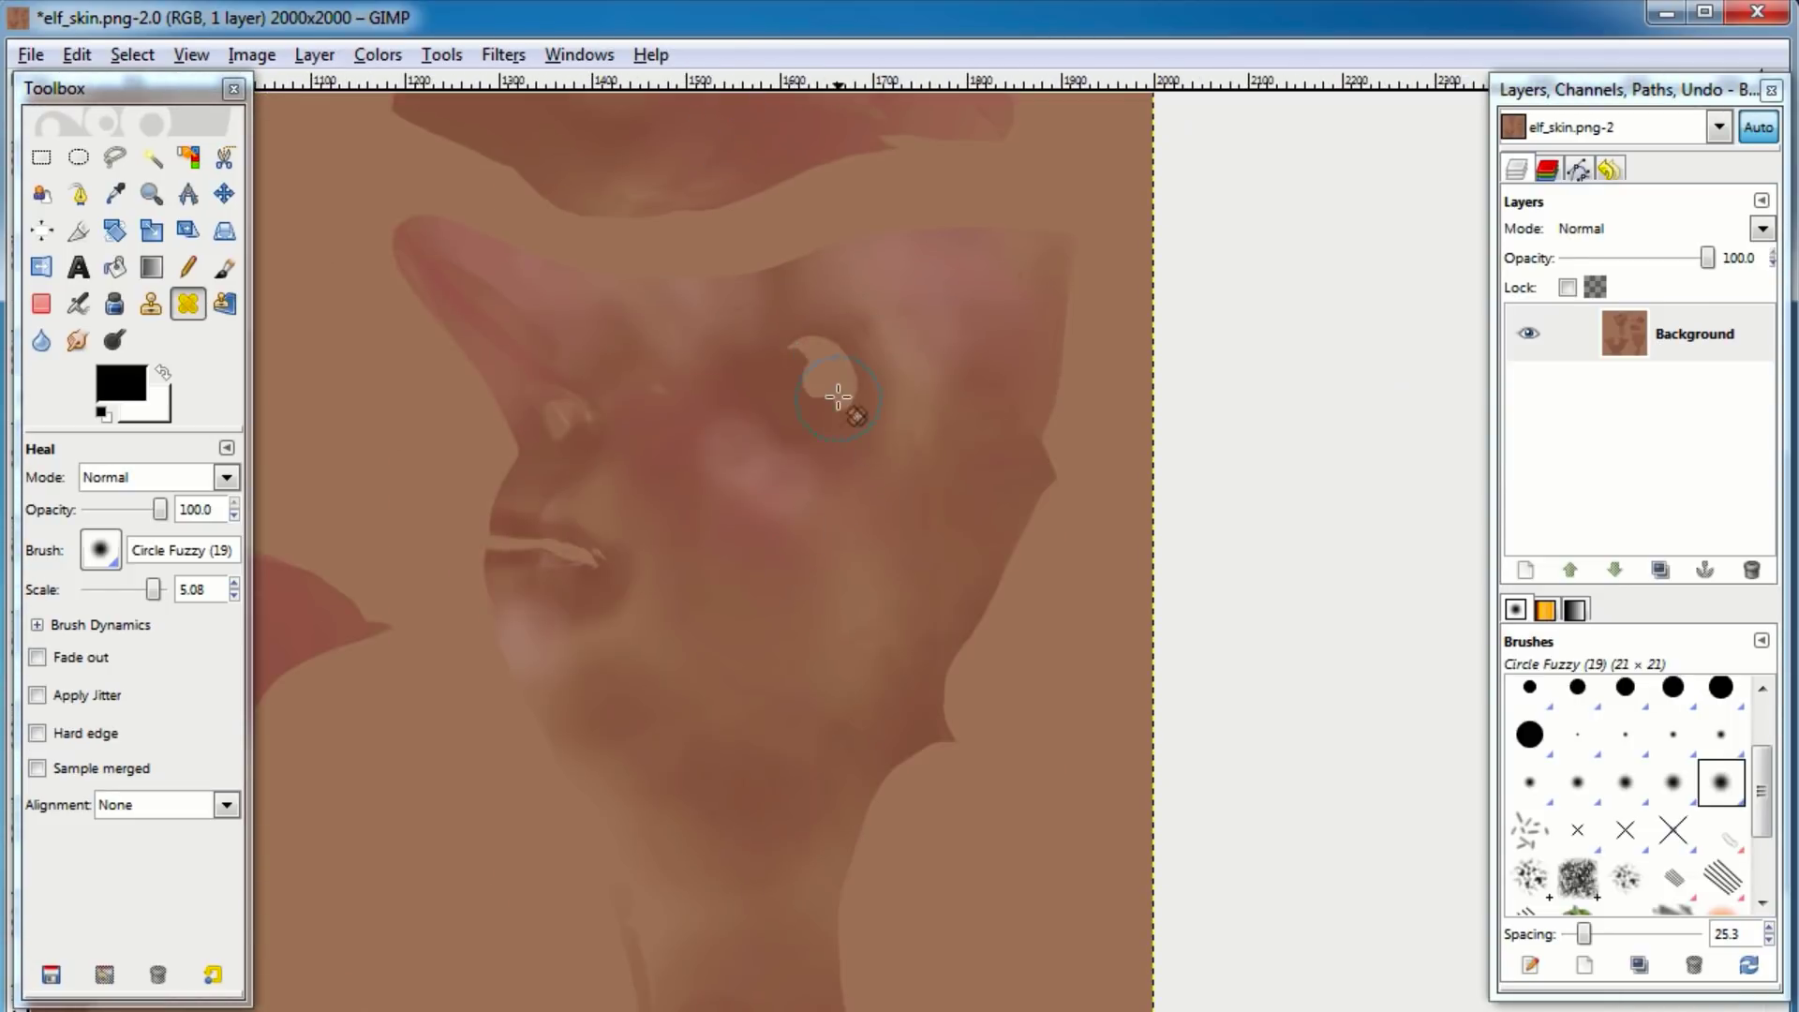
pyautogui.keyDown('ctrl'); pyautogui.click(934, 635); pyautogui.keyUp('ctrl')
pyautogui.click(729, 300)
pyautogui.moveTo(823, 388)
pyautogui.mouseDown()
pyautogui.moveTo(868, 434)
pyautogui.moveTo(916, 397)
pyautogui.moveTo(782, 265)
pyautogui.moveTo(708, 267)
pyautogui.mouseUp()
# Heal the light nostril patch beside the nose on the lower face piece.
pyautogui.scroll(-2, 740, 364)
pyautogui.moveTo(667, 364)
pyautogui.mouseDown(button='middle')
pyautogui.moveTo(1218, 611)
pyautogui.moveTo(844, 519)
pyautogui.moveTo(765, 701)
pyautogui.mouseUp(button='middle')
pyautogui.moveTo(638, 586); pyautogui.dragTo(683, 675)
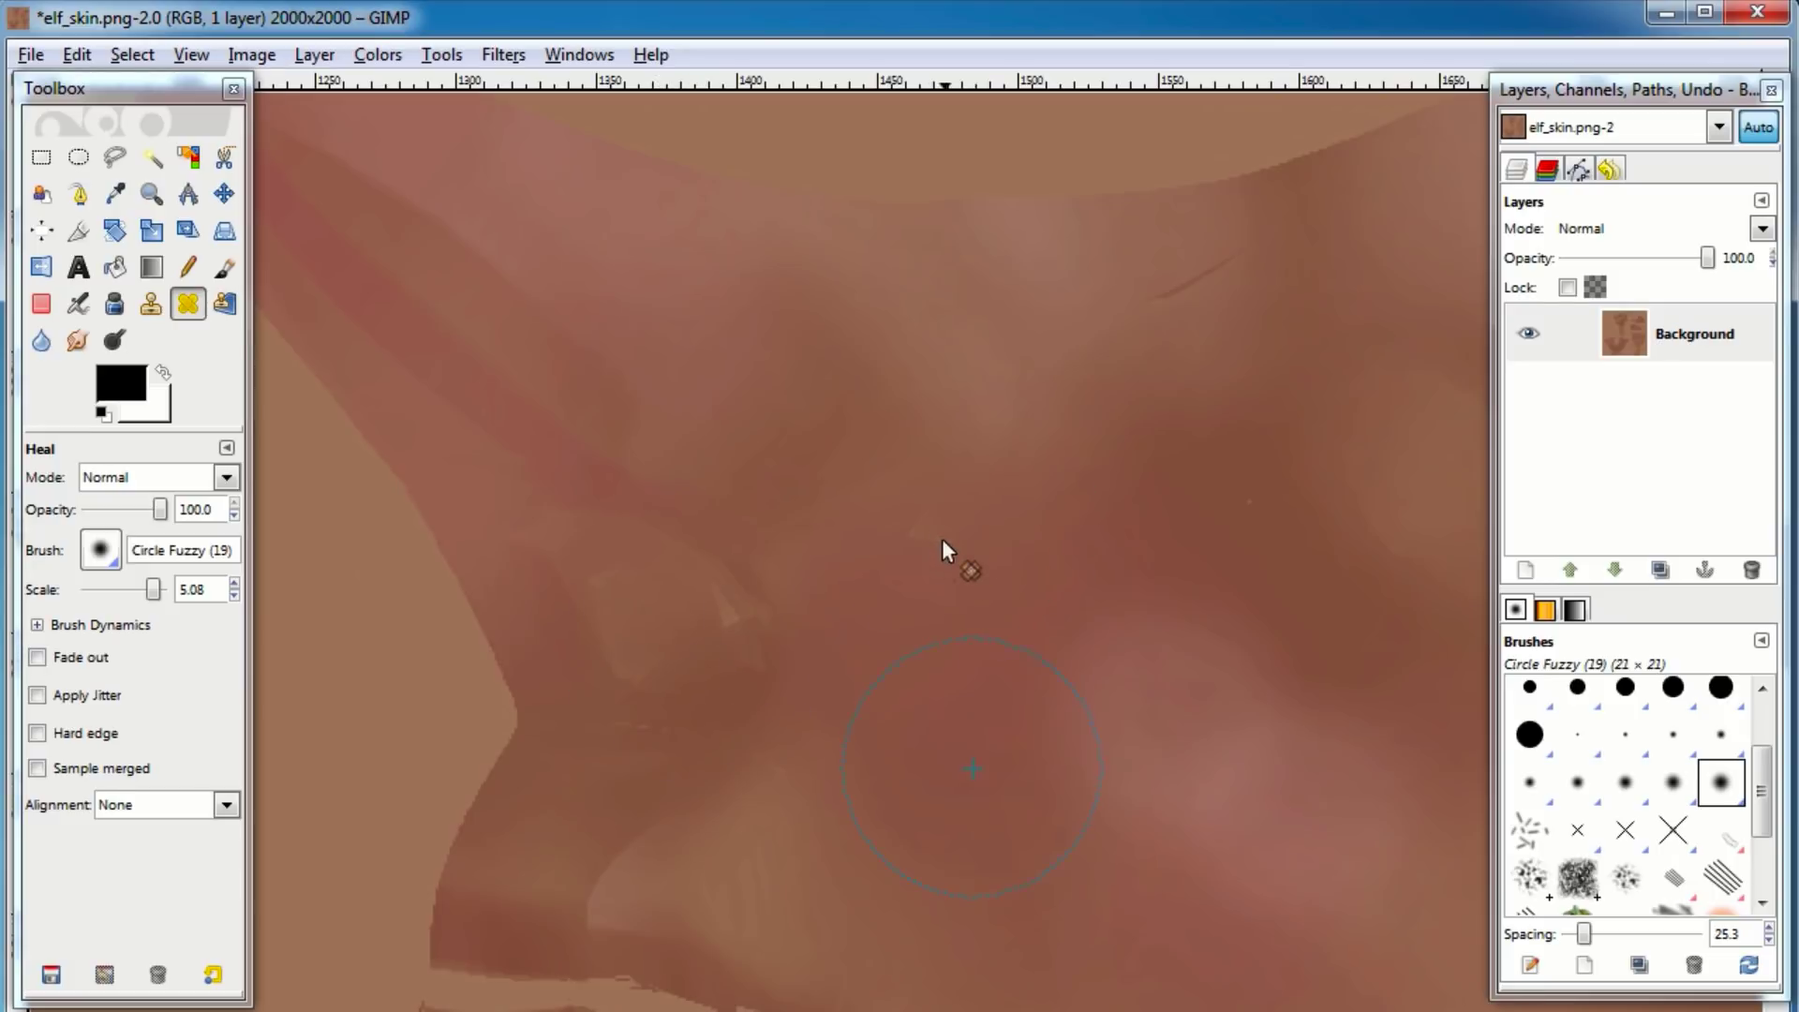
pyautogui.moveTo(1045, 784); pyautogui.dragTo(1036, 419, button='middle')
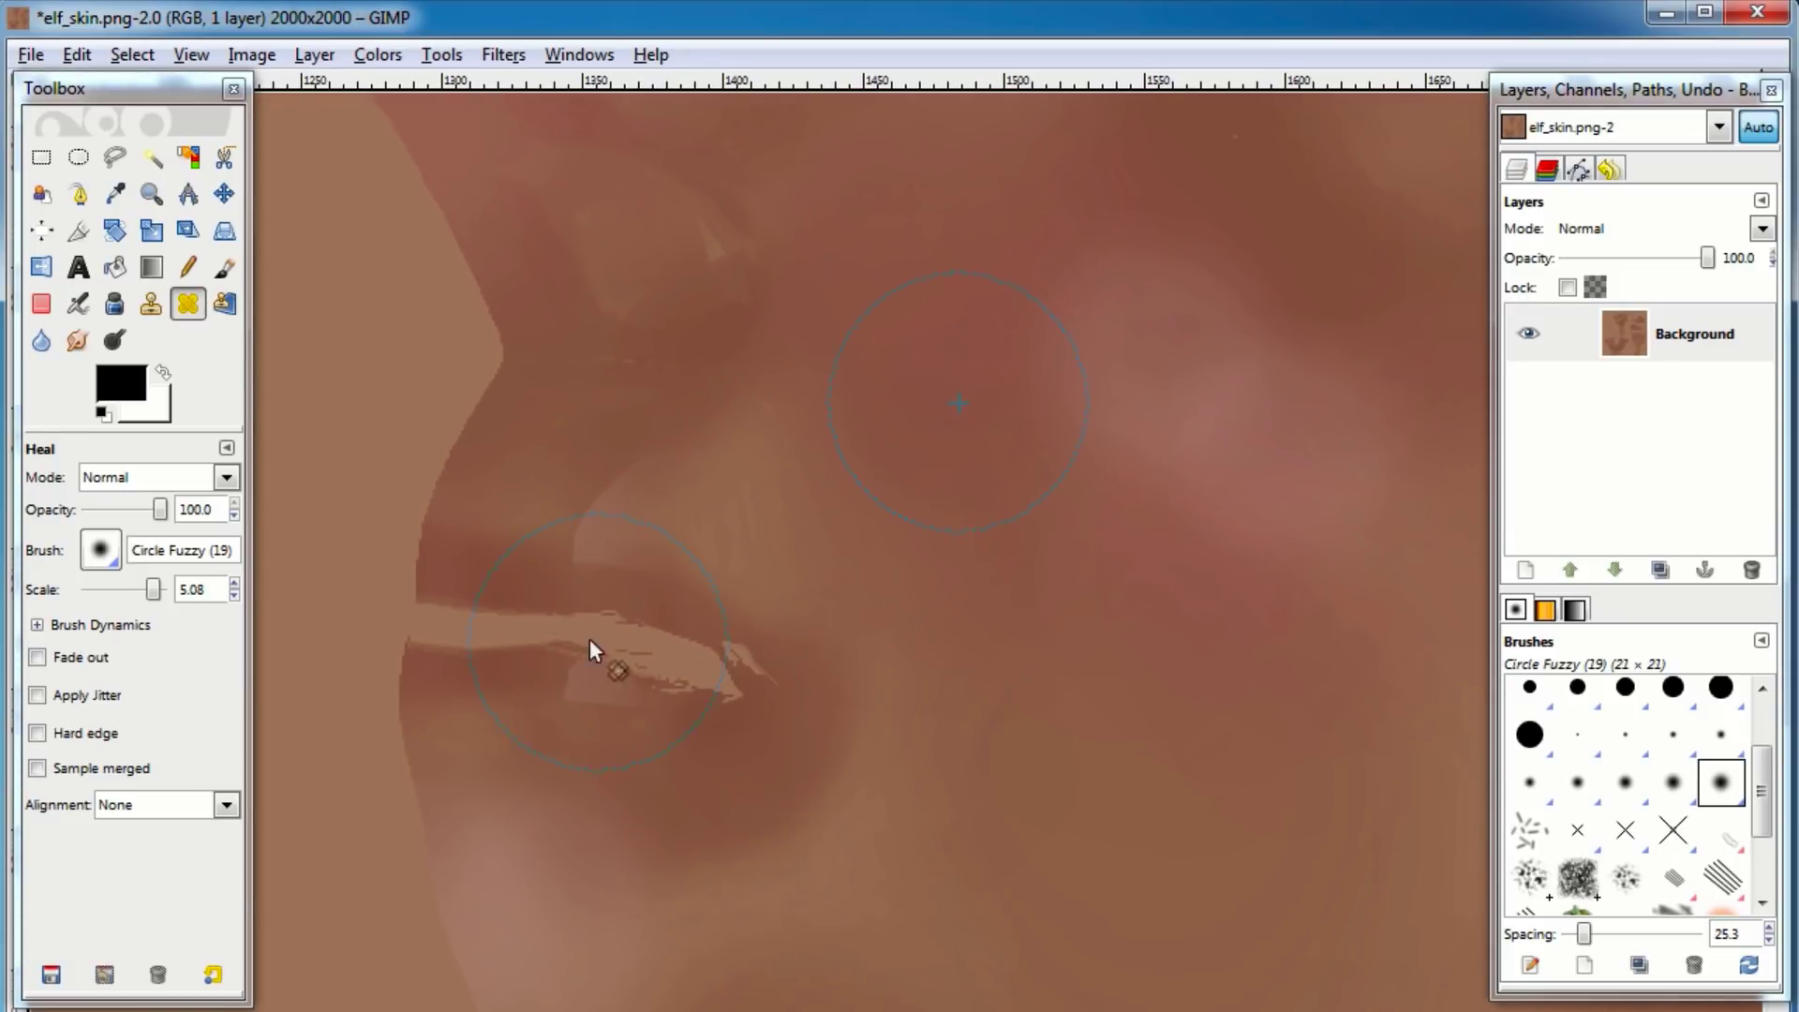
pyautogui.moveTo(491, 632); pyautogui.dragTo(717, 673)
pyautogui.hotkey('ctrl', 'z')
pyautogui.hotkey('ctrl', 'z')
pyautogui.hotkey('ctrl', 'z')
# Set the Heal brush scale to 1.15 and heal the light line between the lips, sampling skin near the mouth corner.
pyautogui.moveTo(153, 590); pyautogui.dragTo(138, 590)
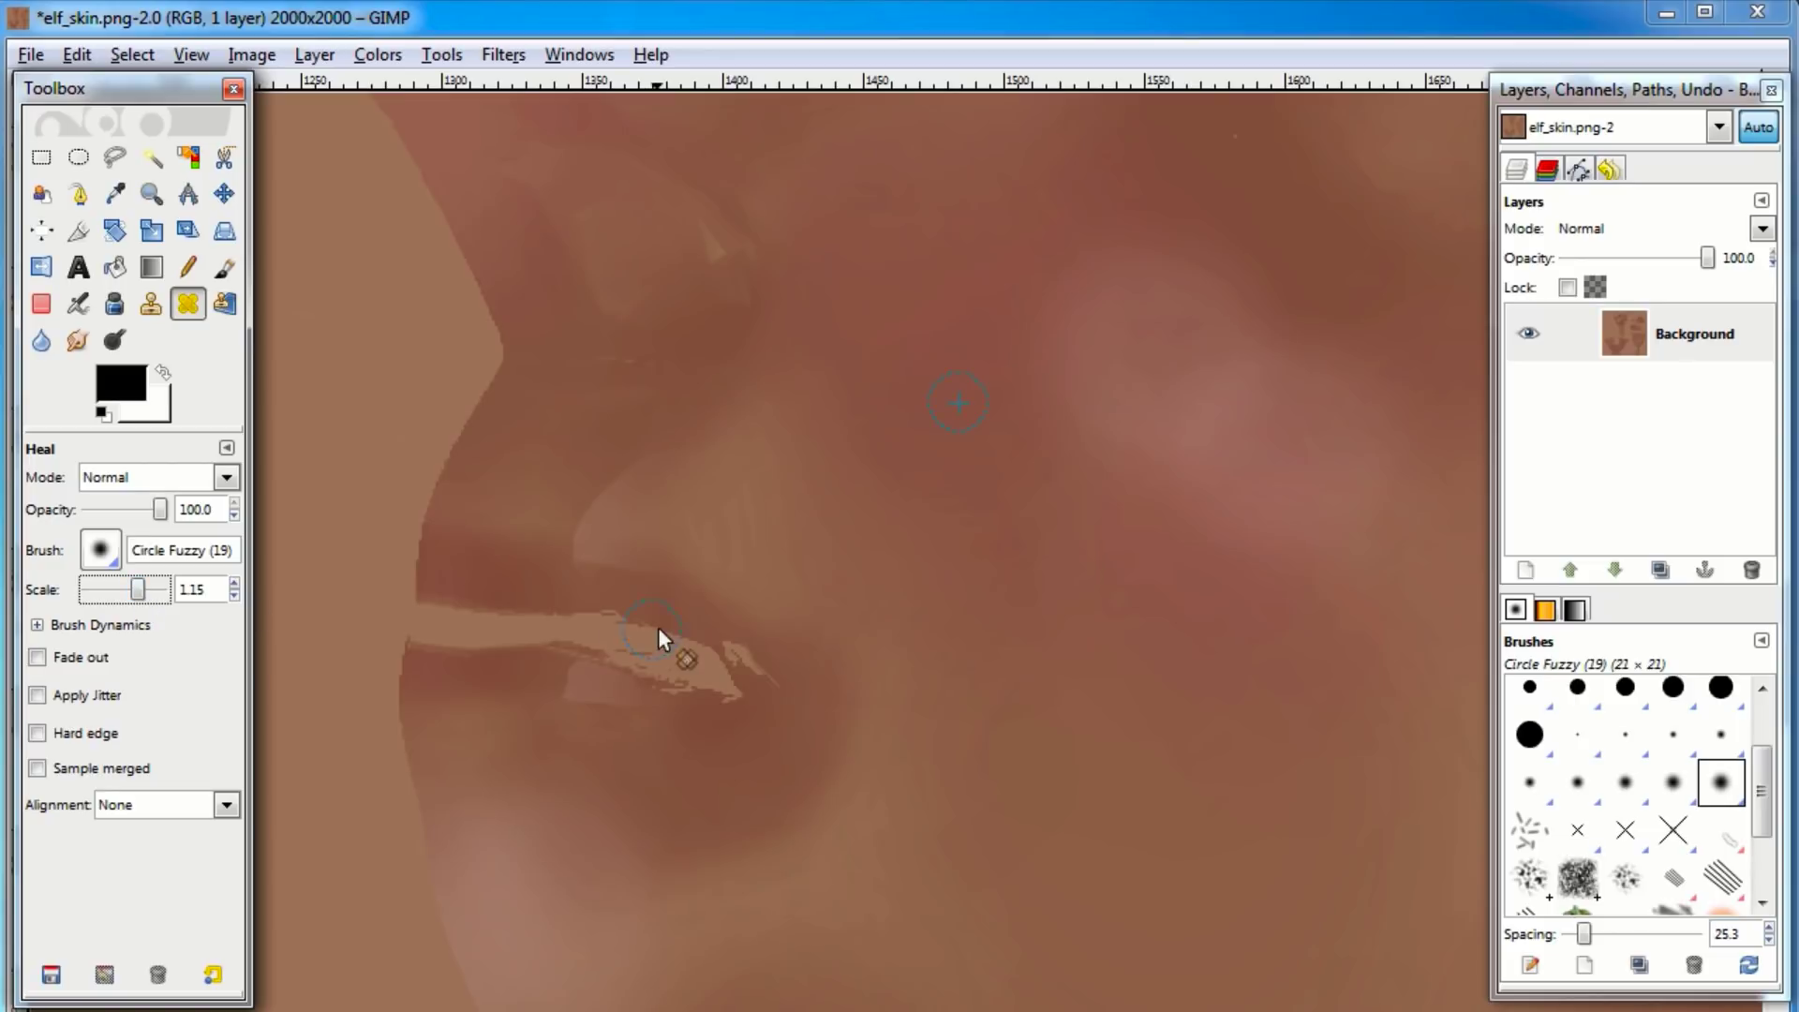
pyautogui.keyDown('ctrl'); pyautogui.click(777, 564); pyautogui.keyUp('ctrl')
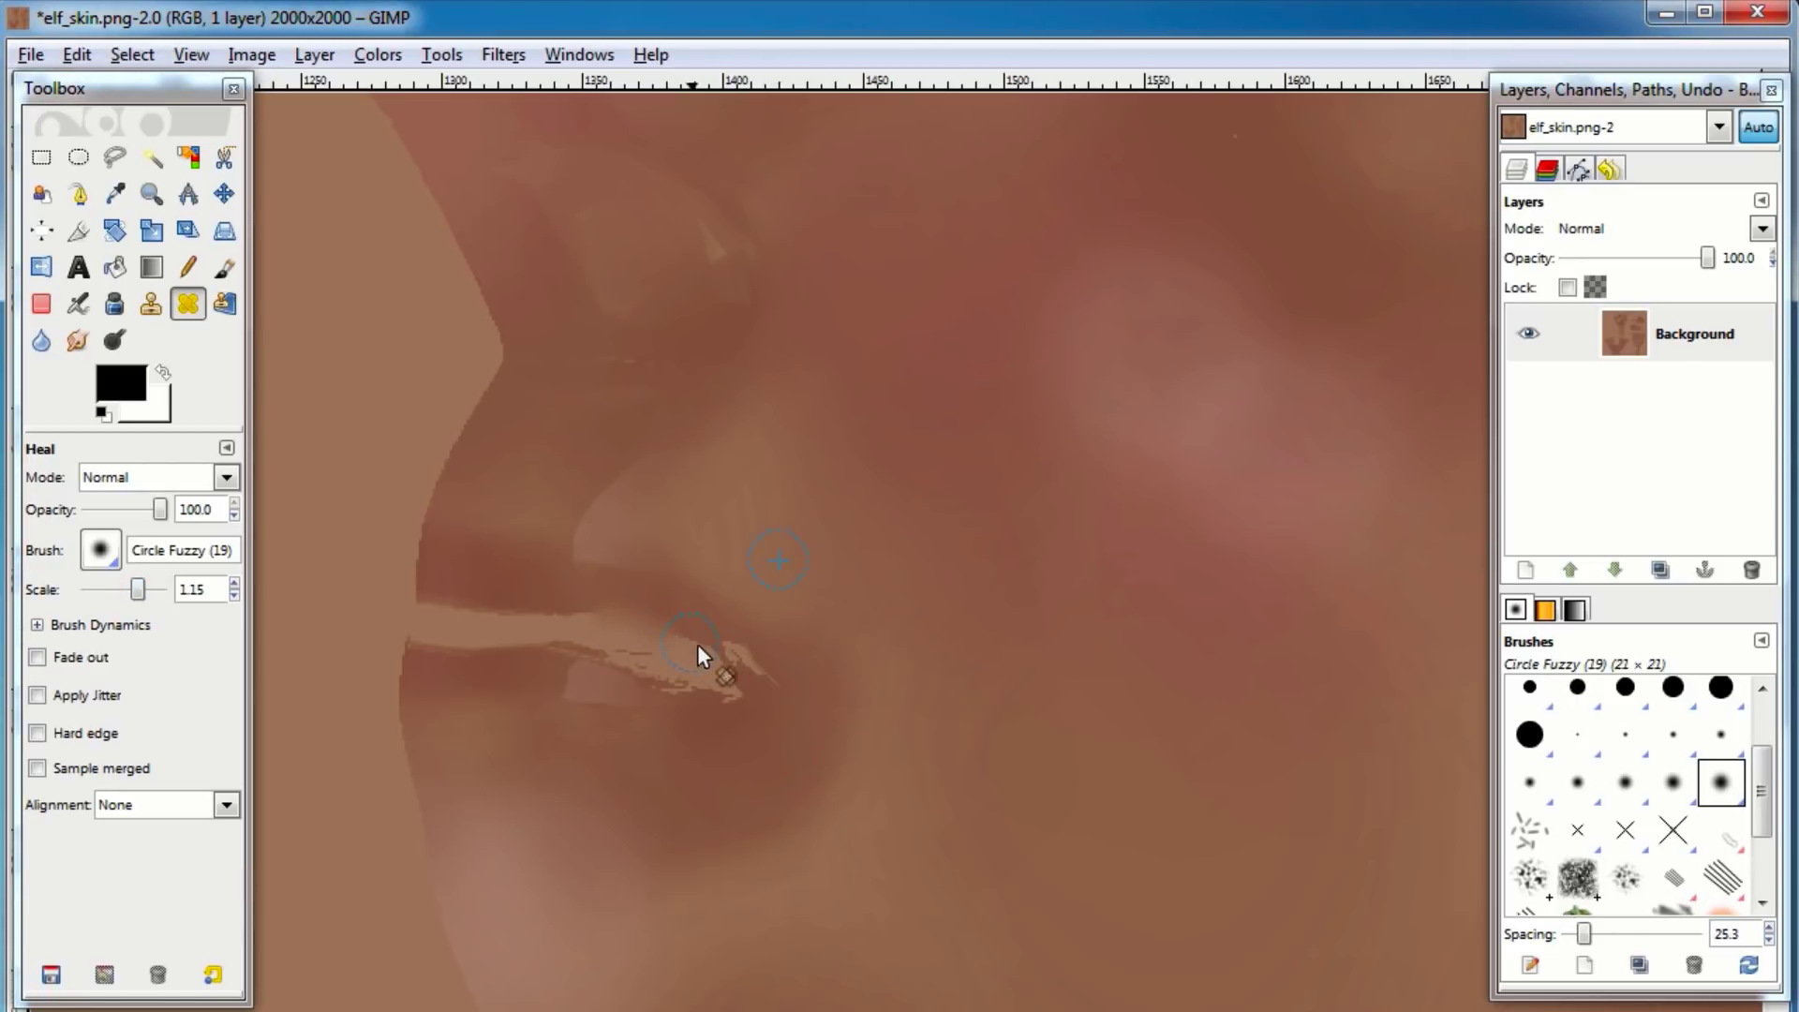
pyautogui.moveTo(683, 638)
pyautogui.mouseDown()
pyautogui.moveTo(739, 655)
pyautogui.moveTo(663, 666)
pyautogui.moveTo(742, 666)
pyautogui.moveTo(624, 648)
pyautogui.mouseUp()
pyautogui.moveTo(515, 645); pyautogui.dragTo(468, 638)
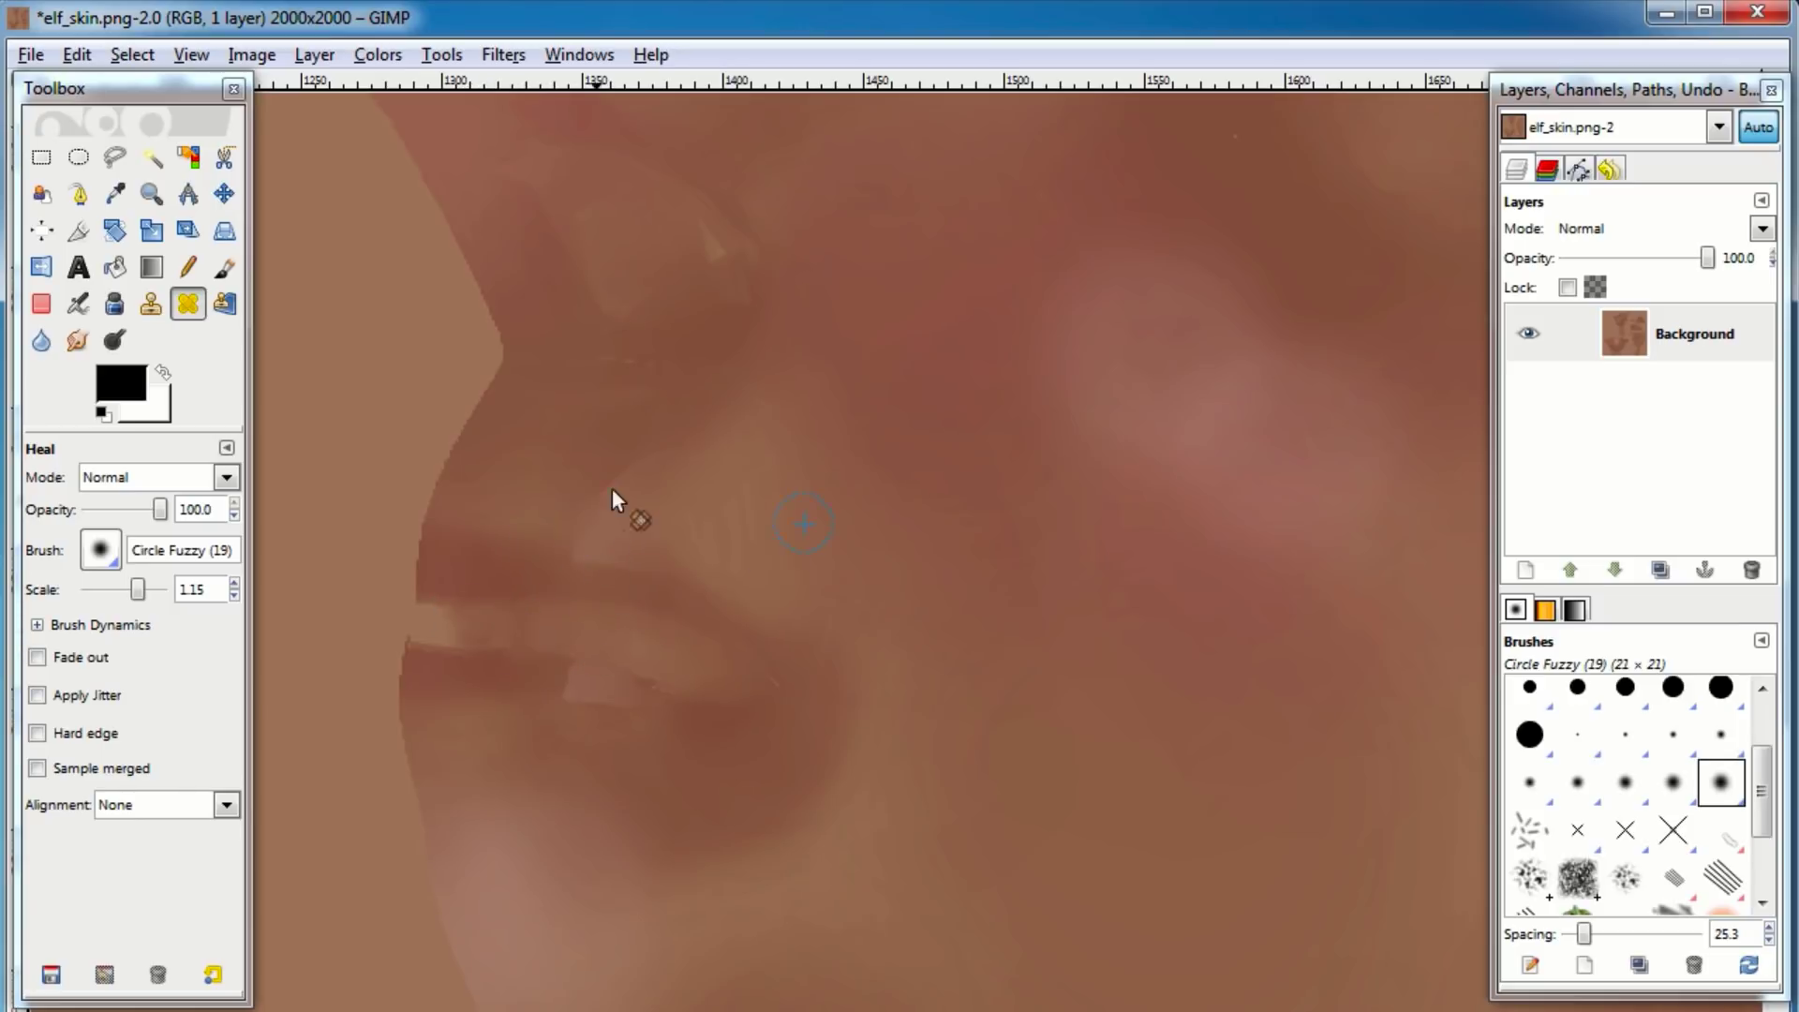
pyautogui.moveTo(600, 691)
pyautogui.mouseDown()
pyautogui.moveTo(568, 675)
pyautogui.moveTo(642, 686)
pyautogui.mouseUp()
# Examine the torso, face and ear pieces across the whole texture for remaining unpainted patches.
pyautogui.scroll(-4, 468, 553)
pyautogui.moveTo(484, 419)
pyautogui.mouseDown(button='middle')
pyautogui.moveTo(433, 387)
pyautogui.moveTo(1225, 771)
pyautogui.moveTo(1265, 759)
pyautogui.mouseUp(button='middle')
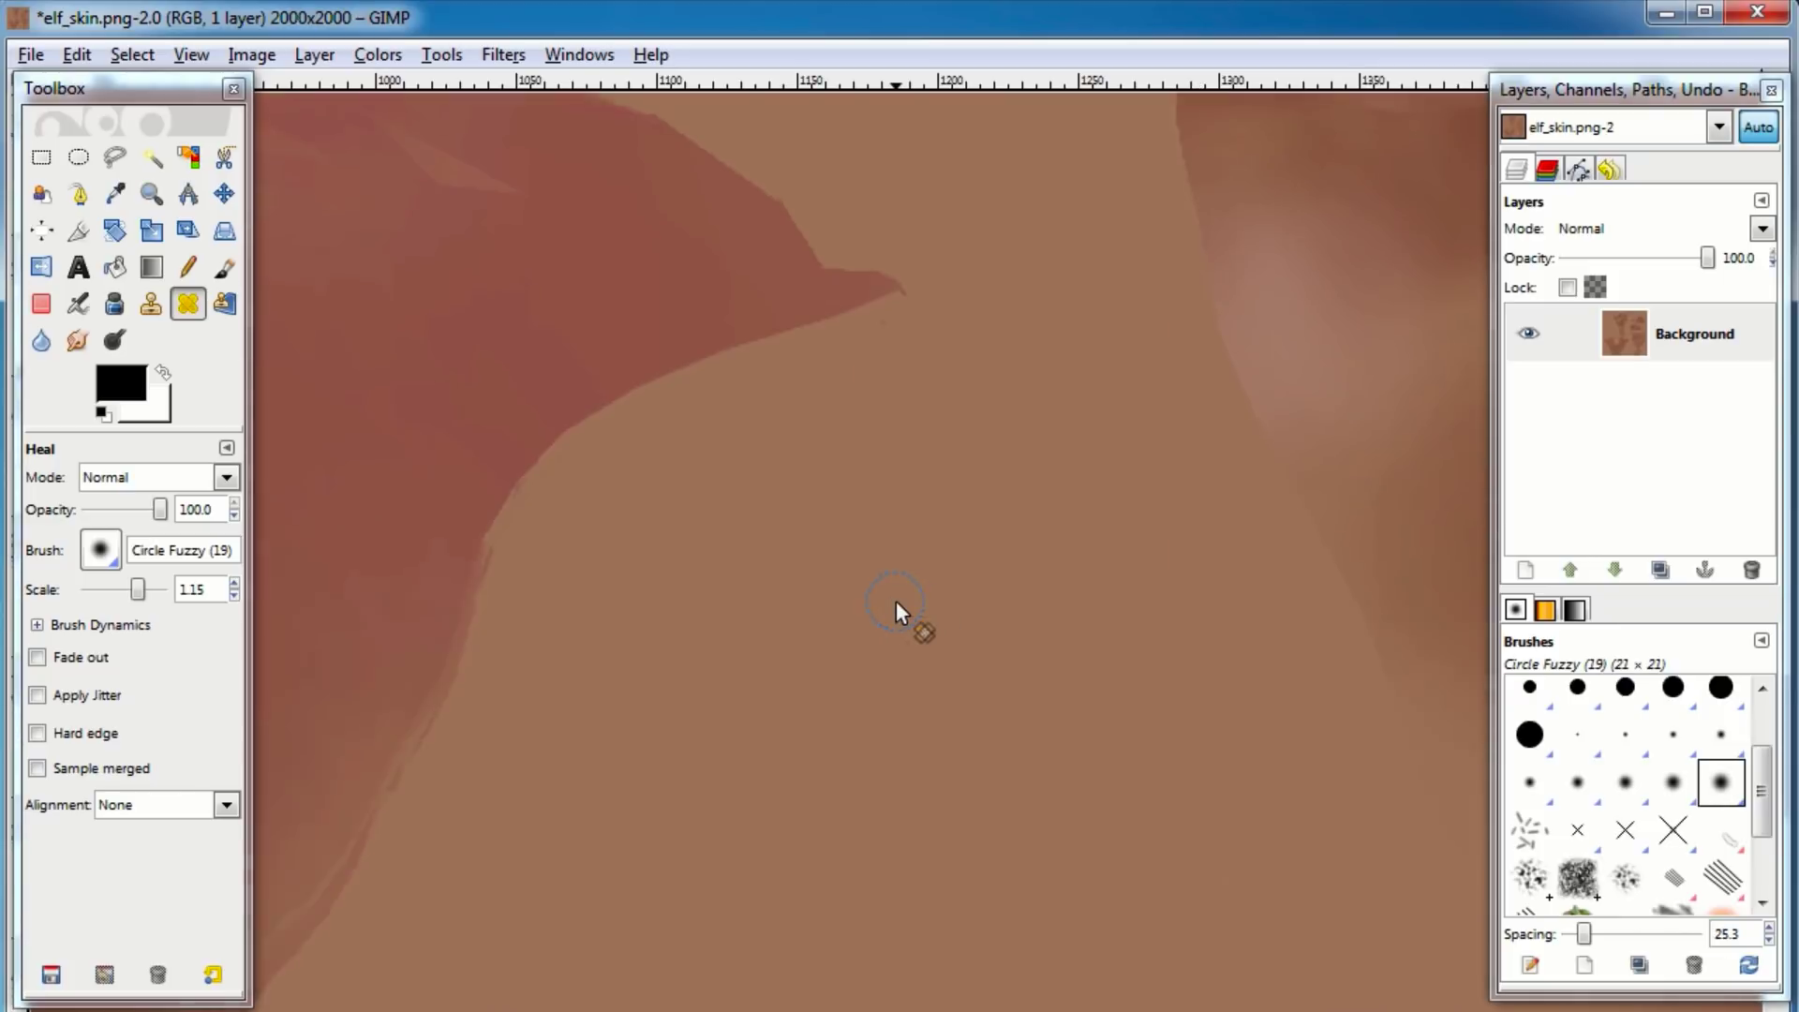
pyautogui.scroll(3, 897, 607)
pyautogui.keyDown('ctrl'); pyautogui.scroll(-3, 896, 602); pyautogui.keyUp('ctrl')
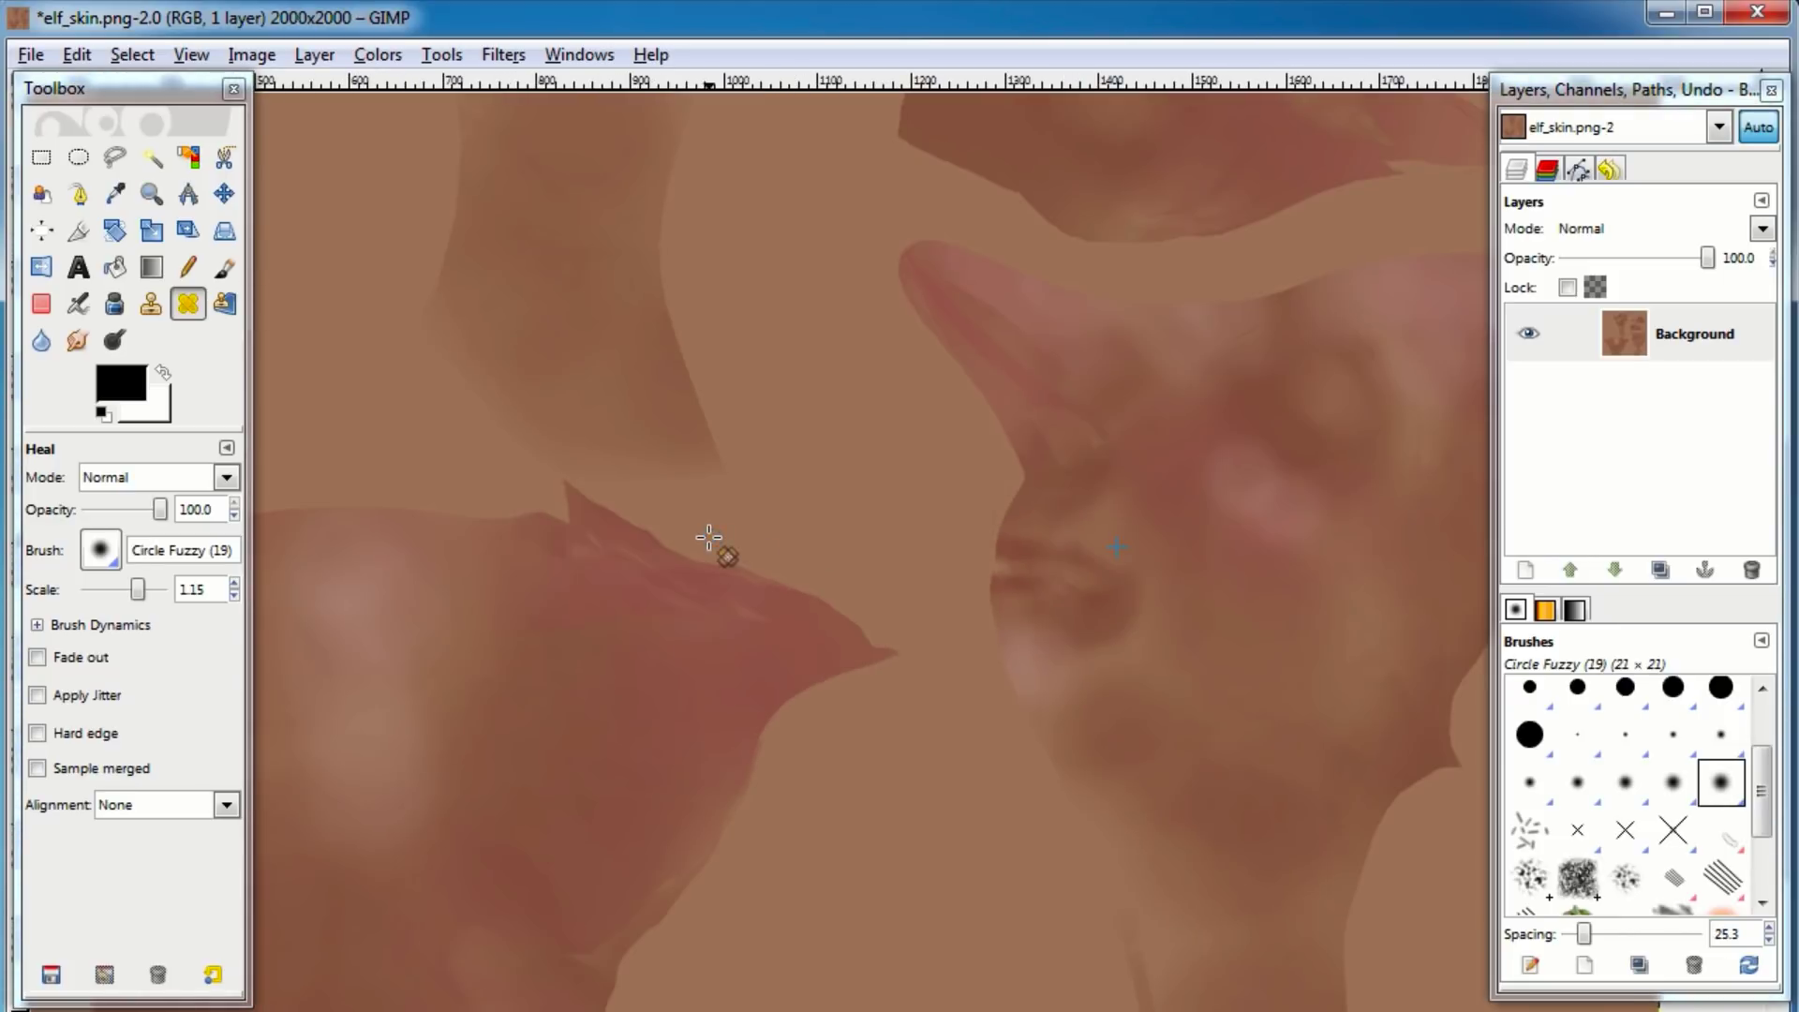
pyautogui.scroll(-3, 715, 542)
pyautogui.keyDown('ctrl'); pyautogui.scroll(-2, 710, 555); pyautogui.keyUp('ctrl')
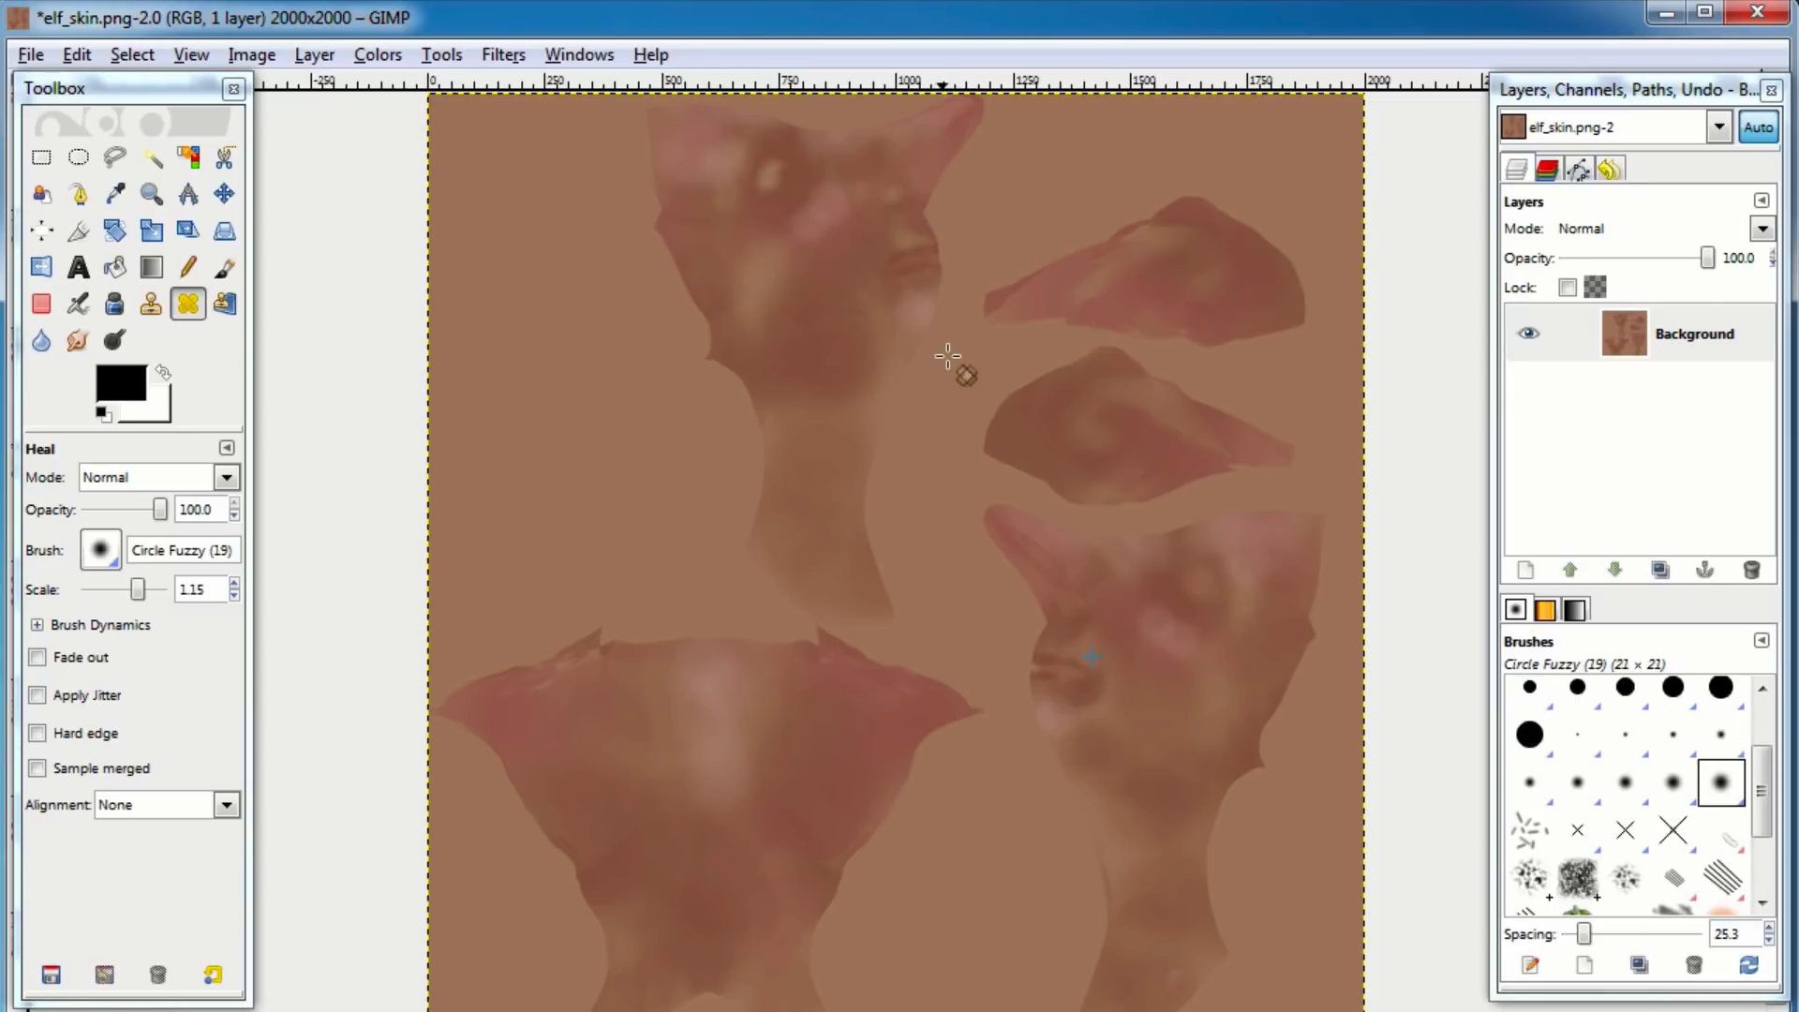
pyautogui.scroll(-2, 1054, 750)
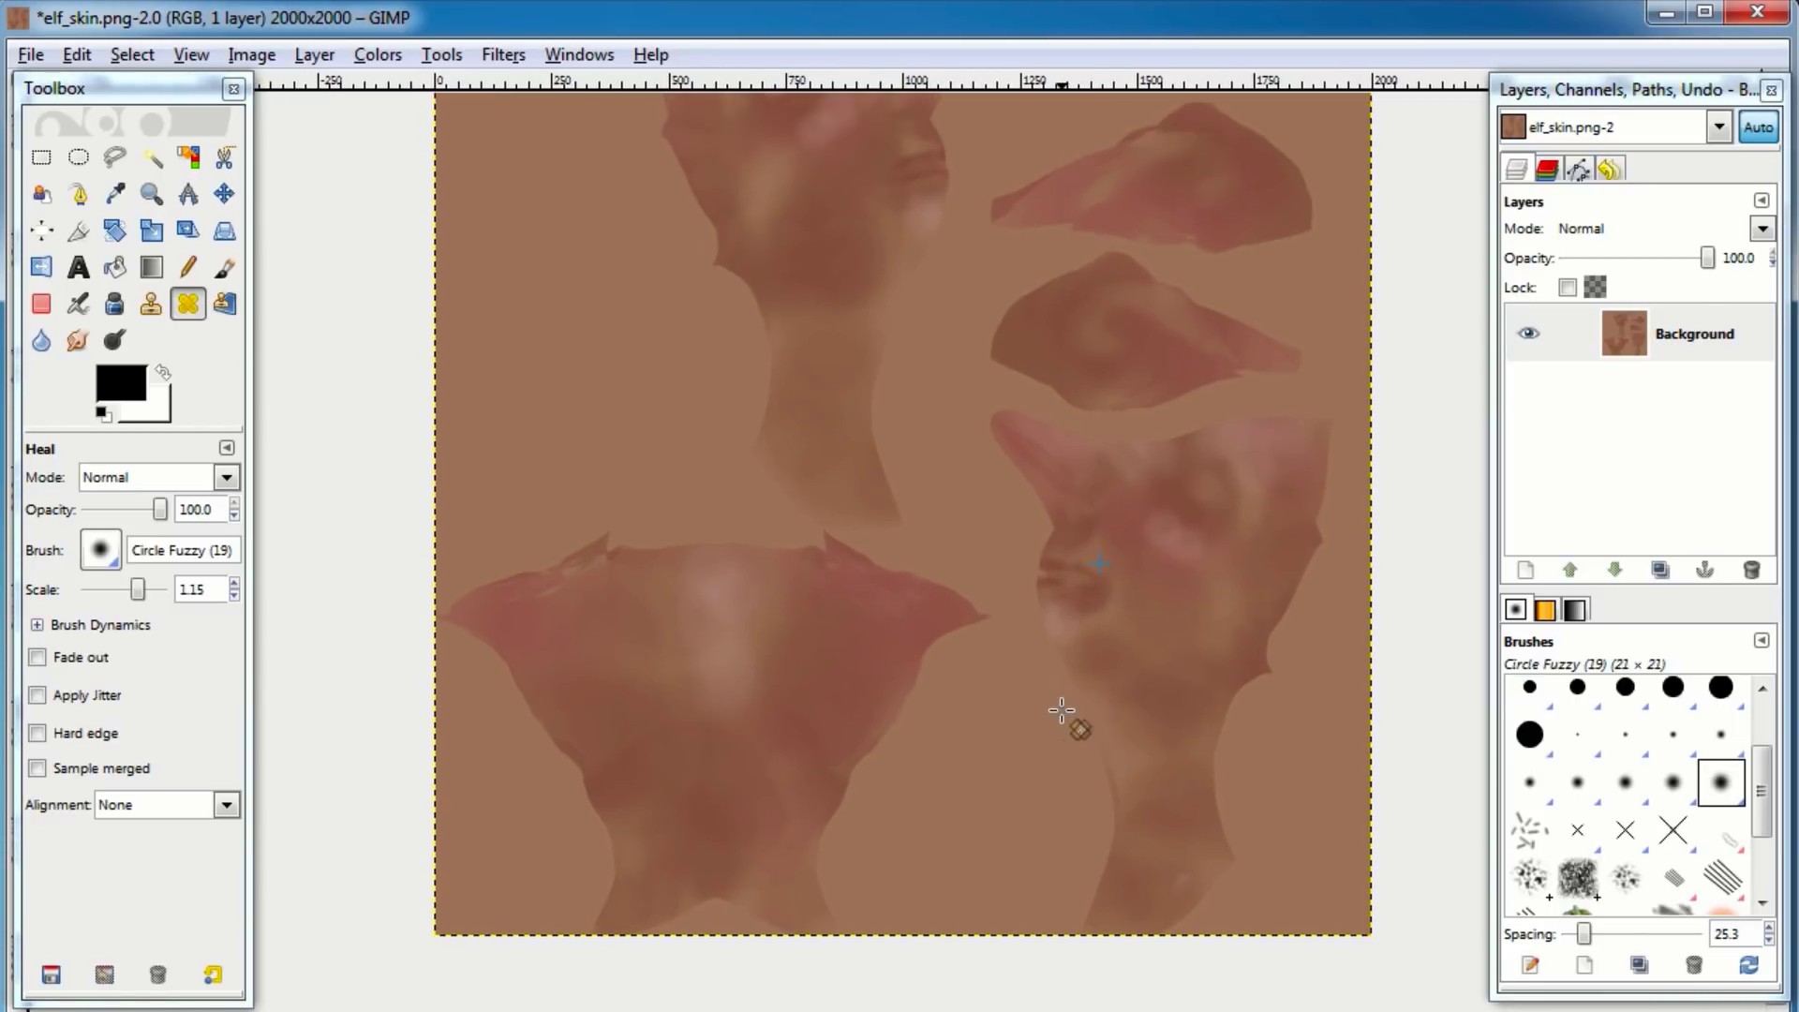
pyautogui.moveTo(988, 489); pyautogui.dragTo(896, 564, button='middle')
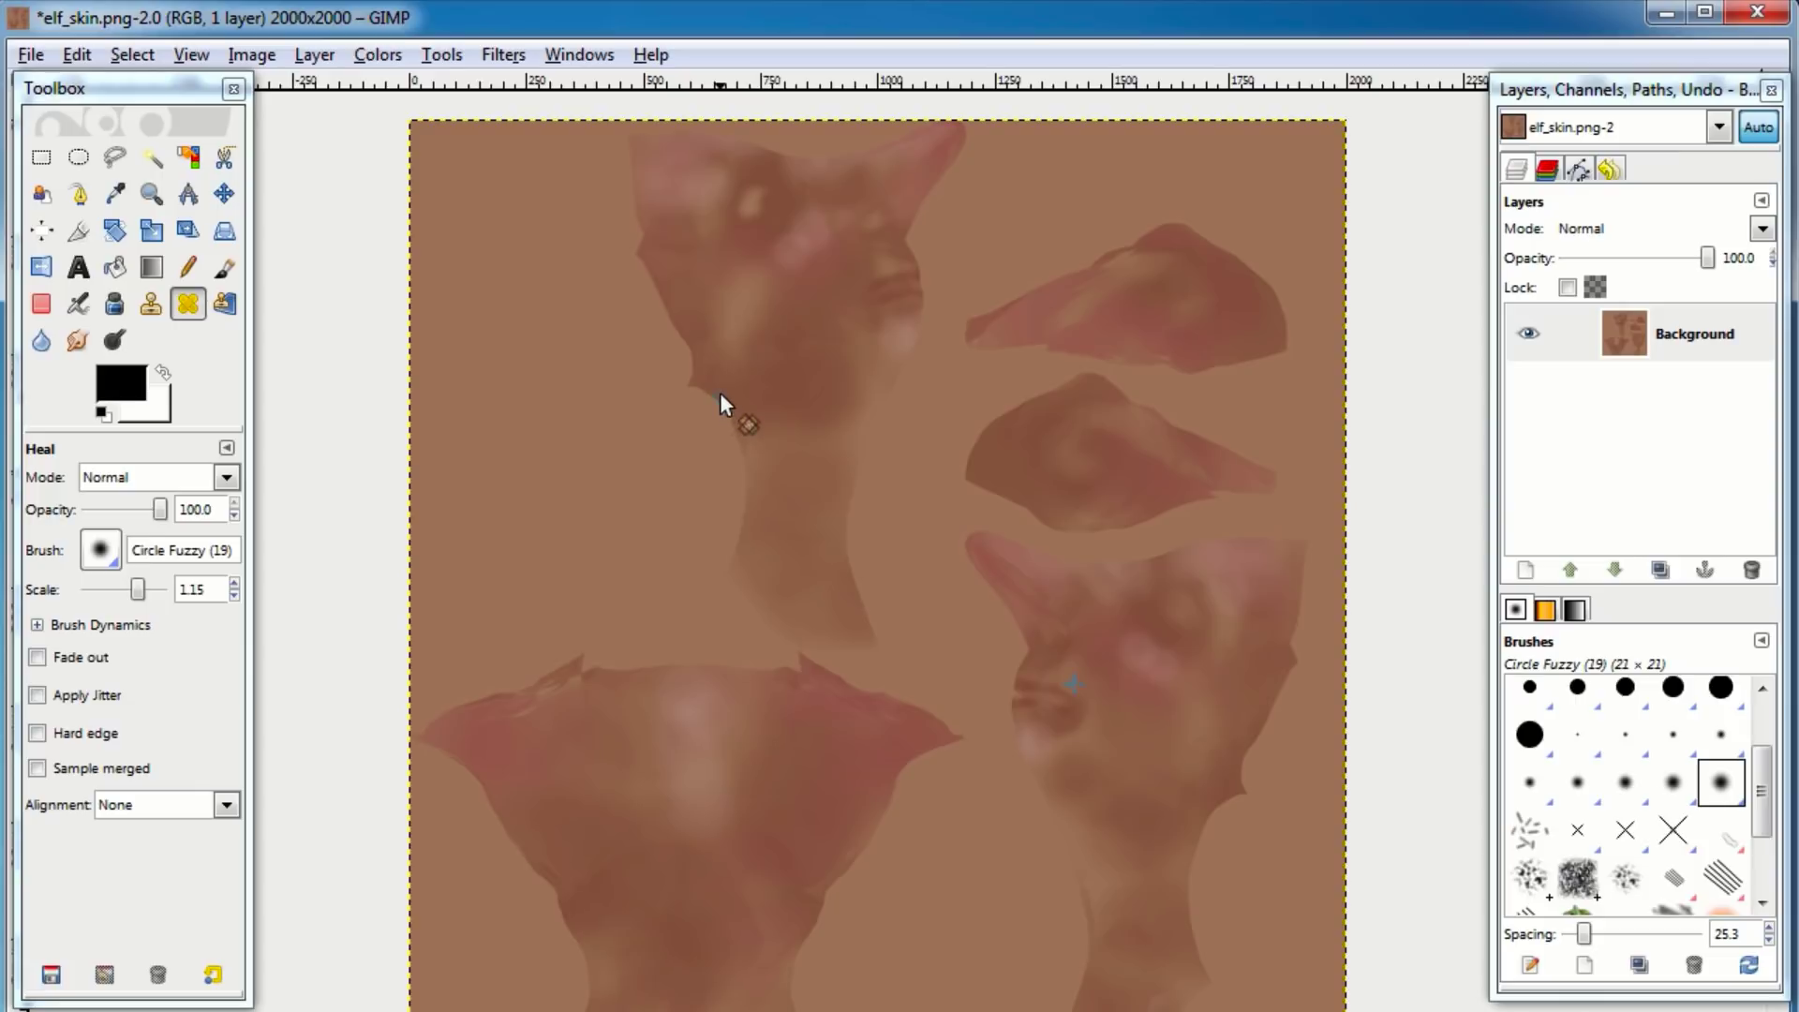
# Save the healed texture to elf_skin.png, switch to Blender and reload the image there.
pyautogui.click(42, 56)
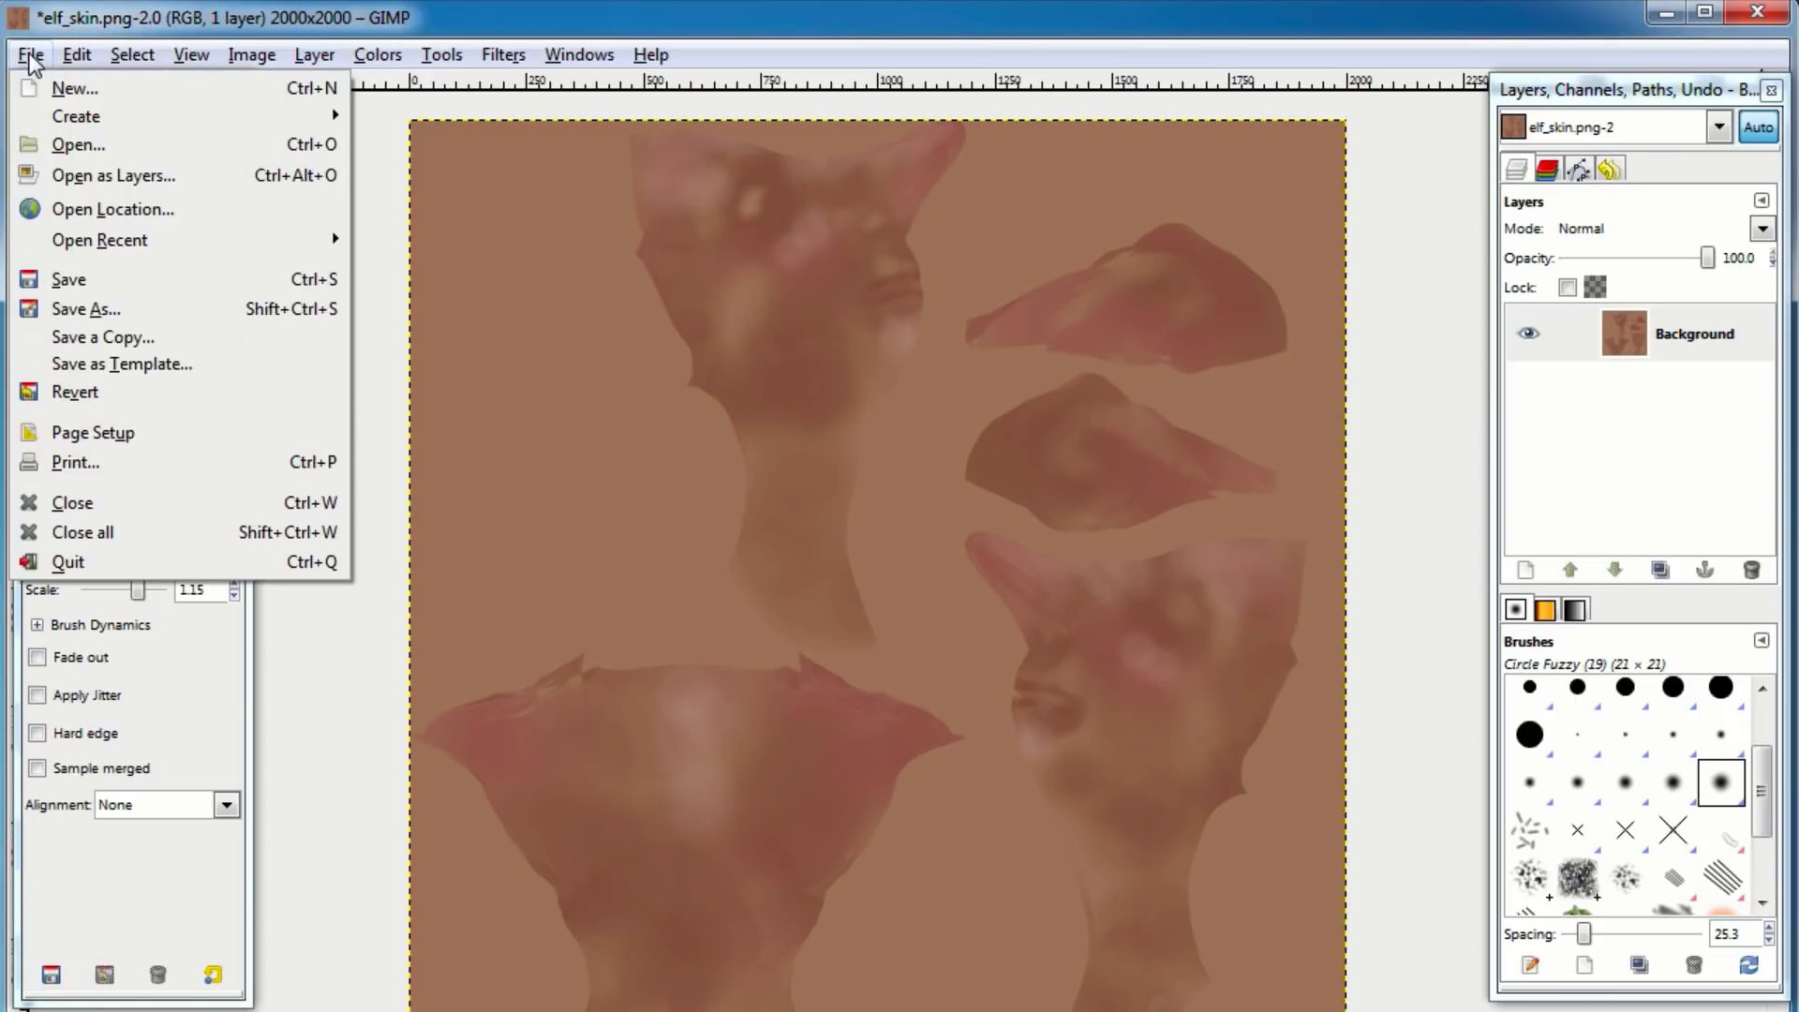
pyautogui.click(118, 280)
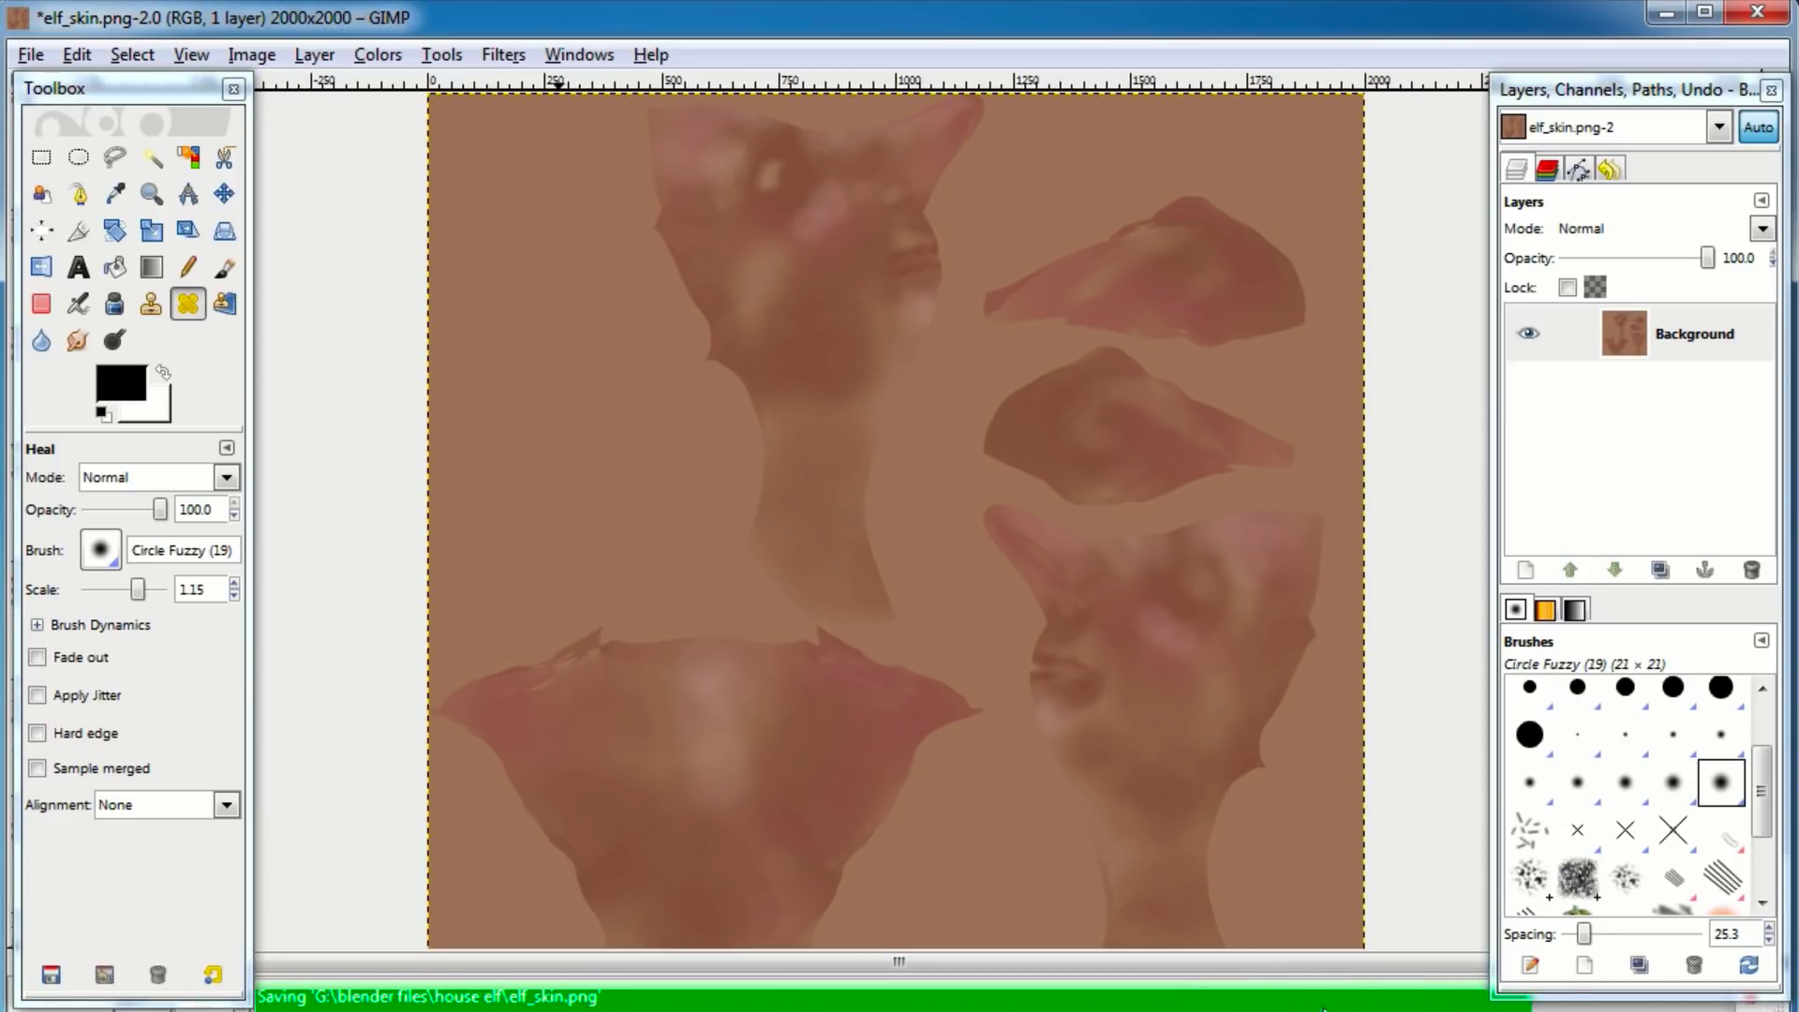
pyautogui.click(1668, 15)
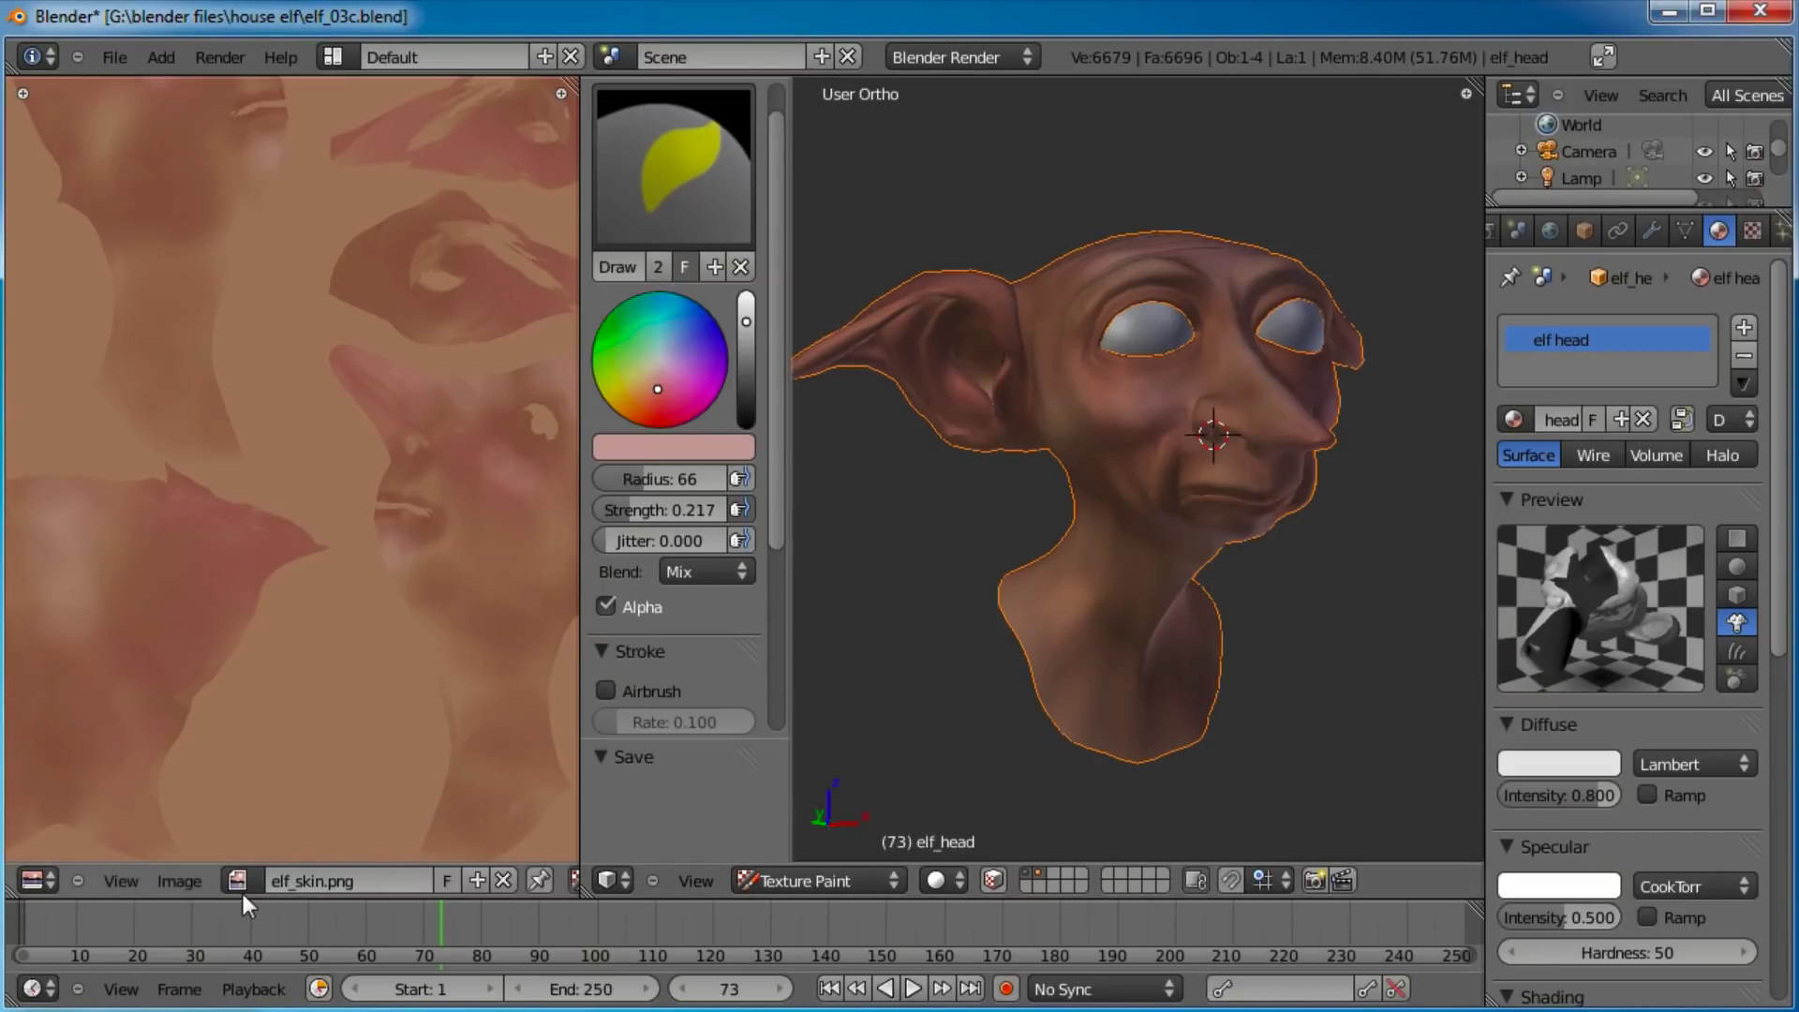
pyautogui.click(180, 880)
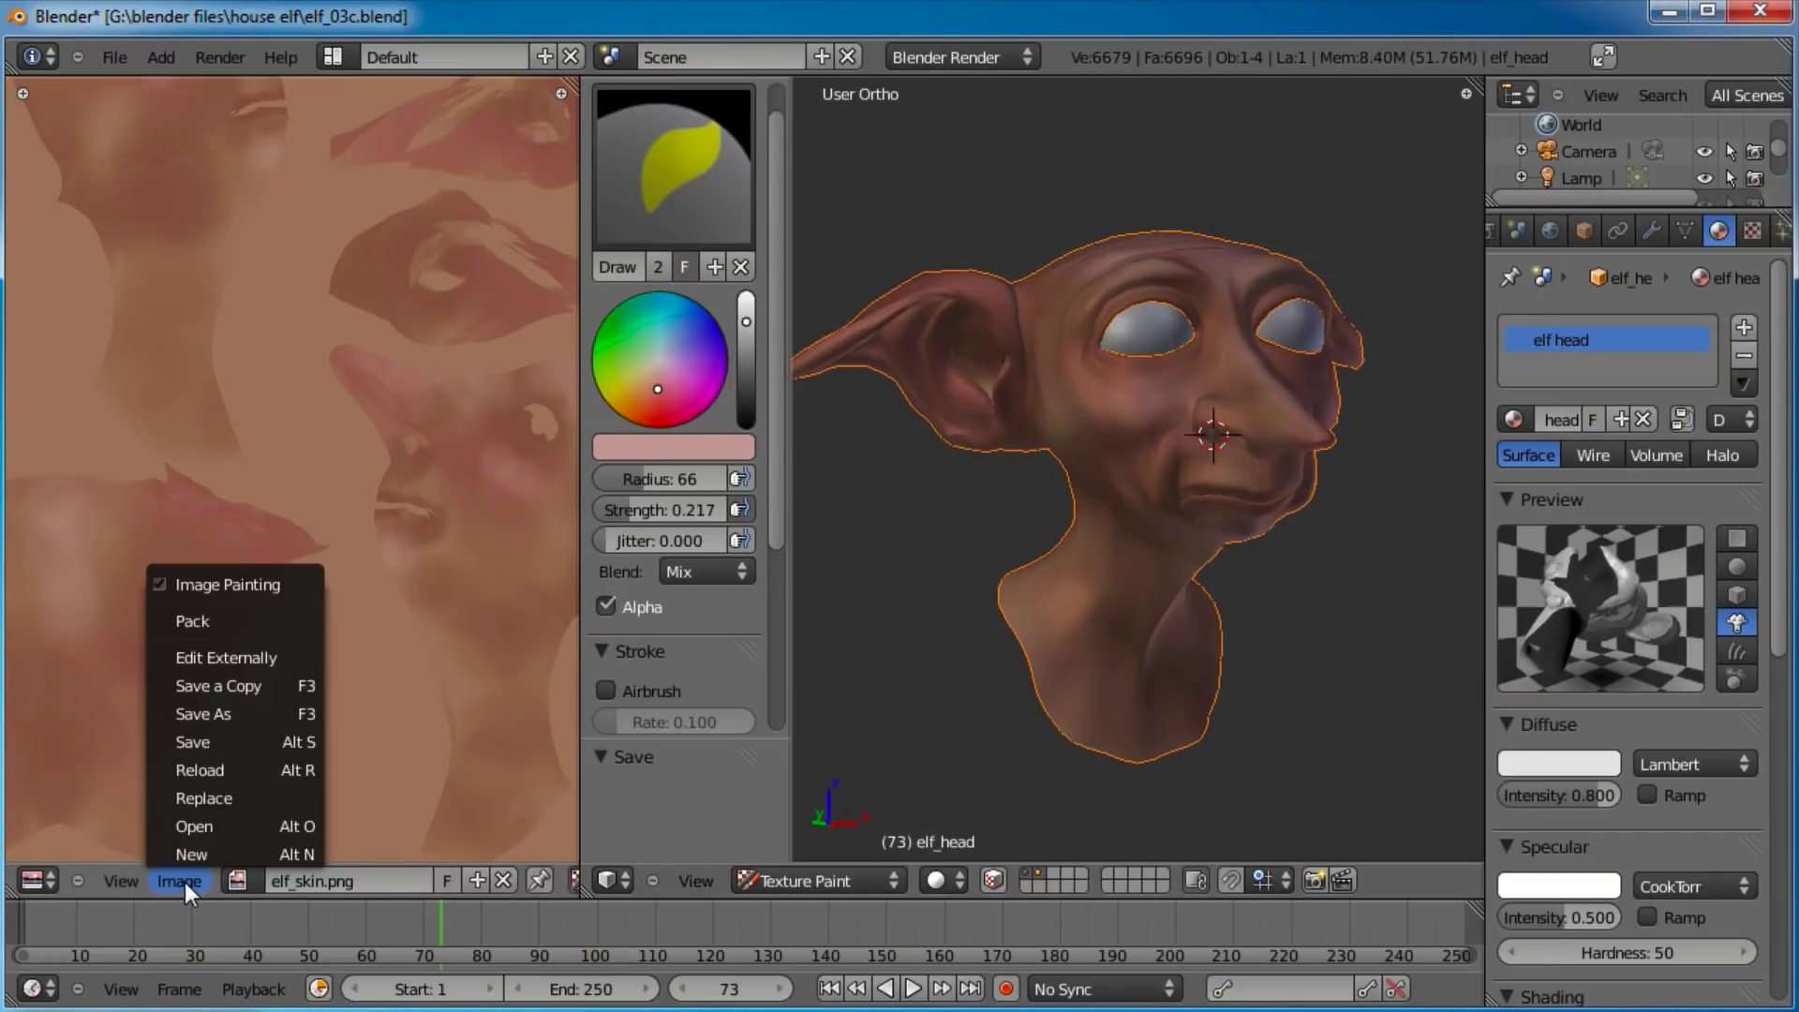
pyautogui.click(206, 767)
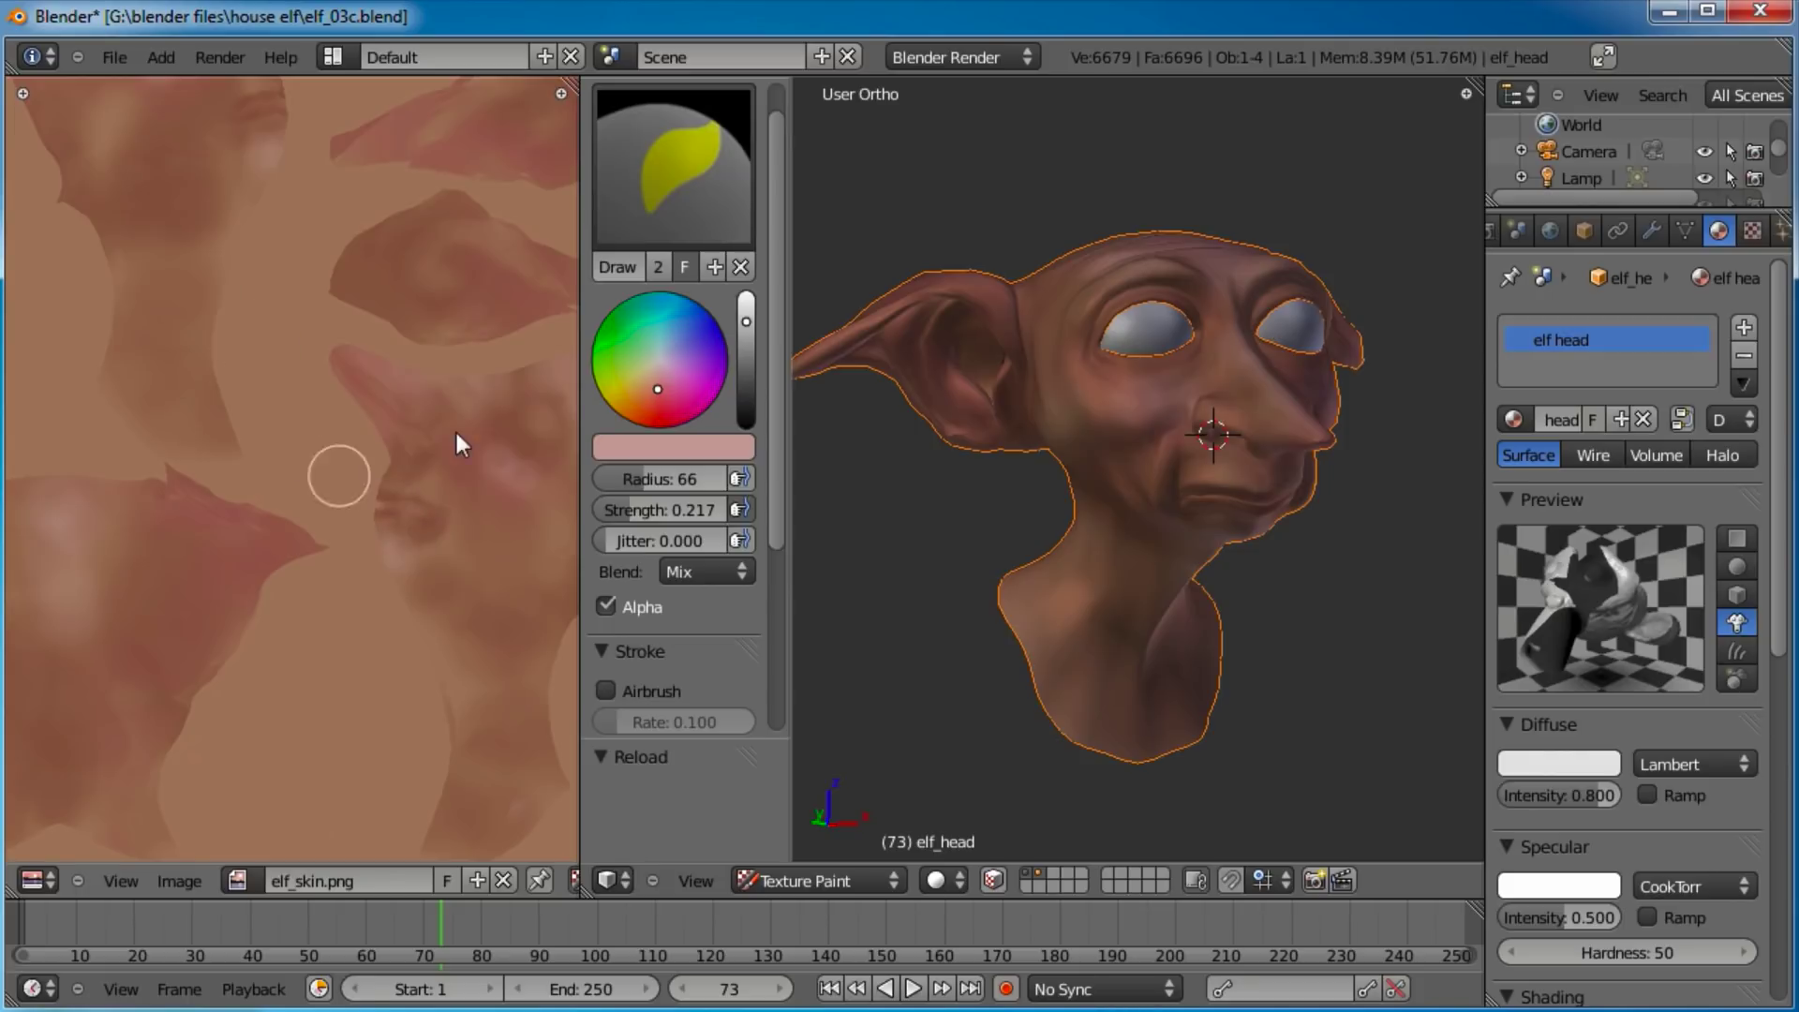
# Collapse the image editor so the 3D view fills its space, and check the textured elf head from the front.
pyautogui.moveTo(430, 403); pyautogui.dragTo(427, 618, button='middle')
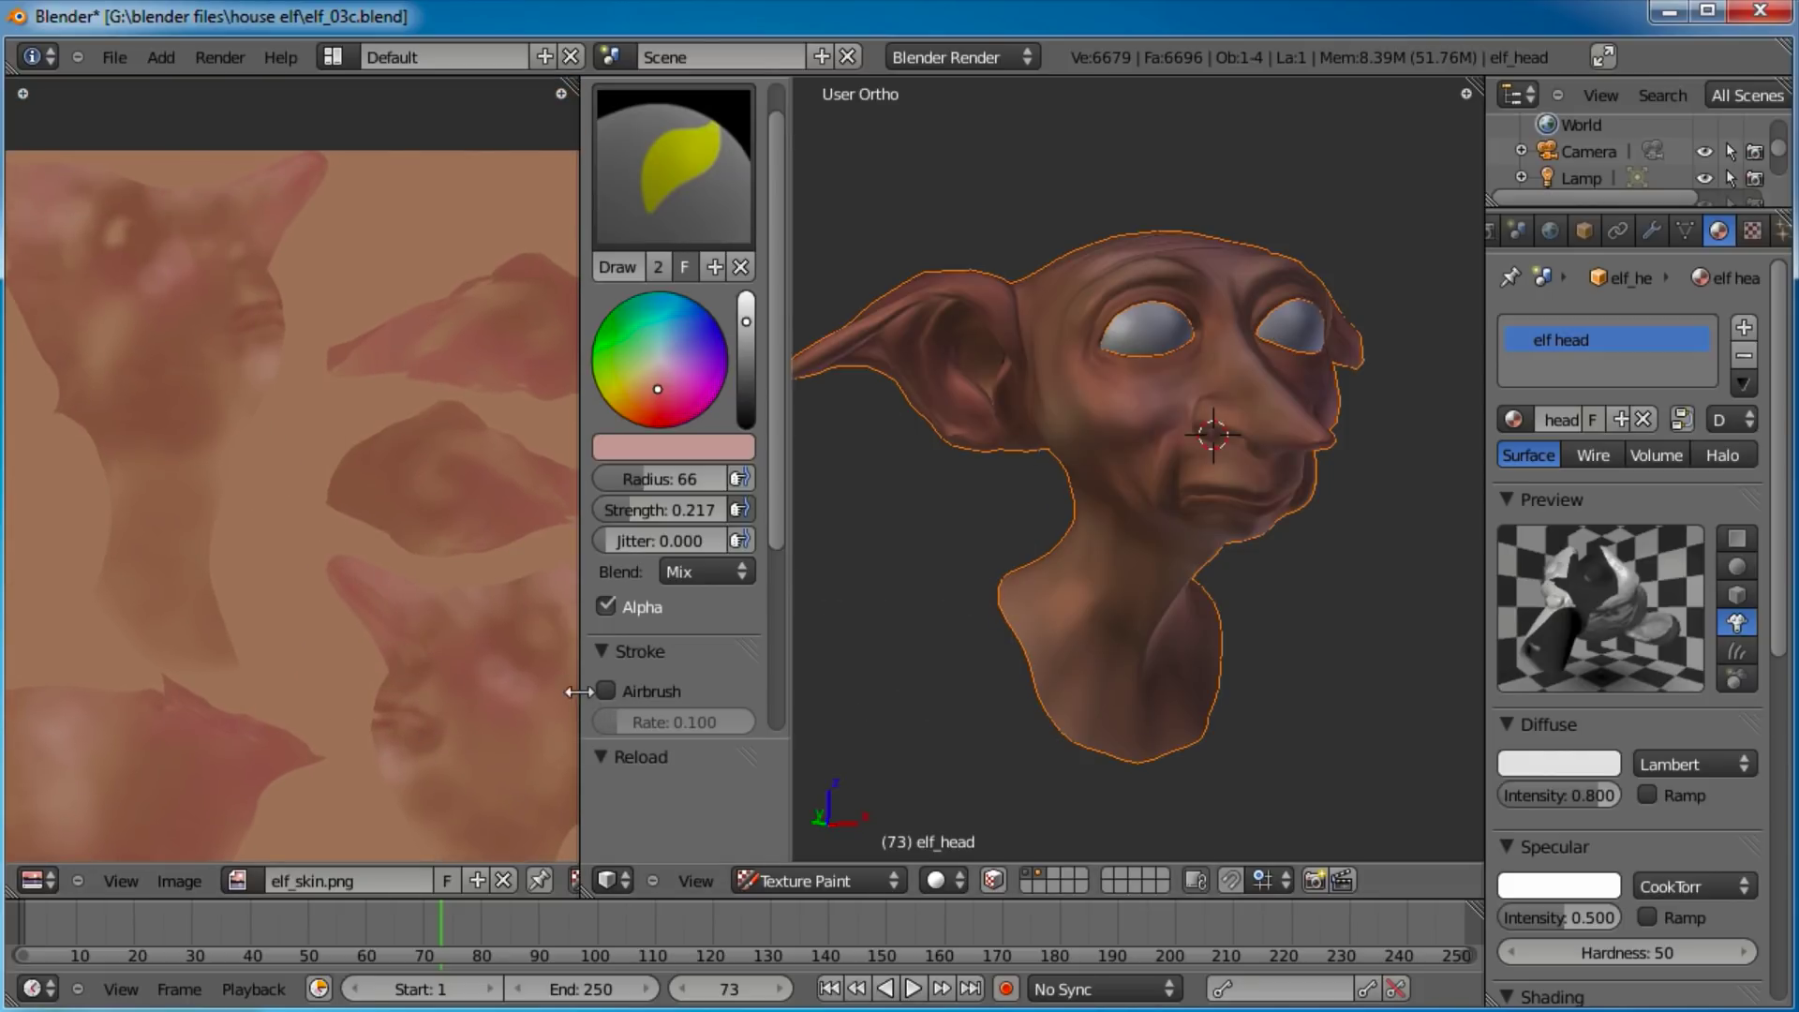
pyautogui.moveTo(580, 691); pyautogui.dragTo(515, 689)
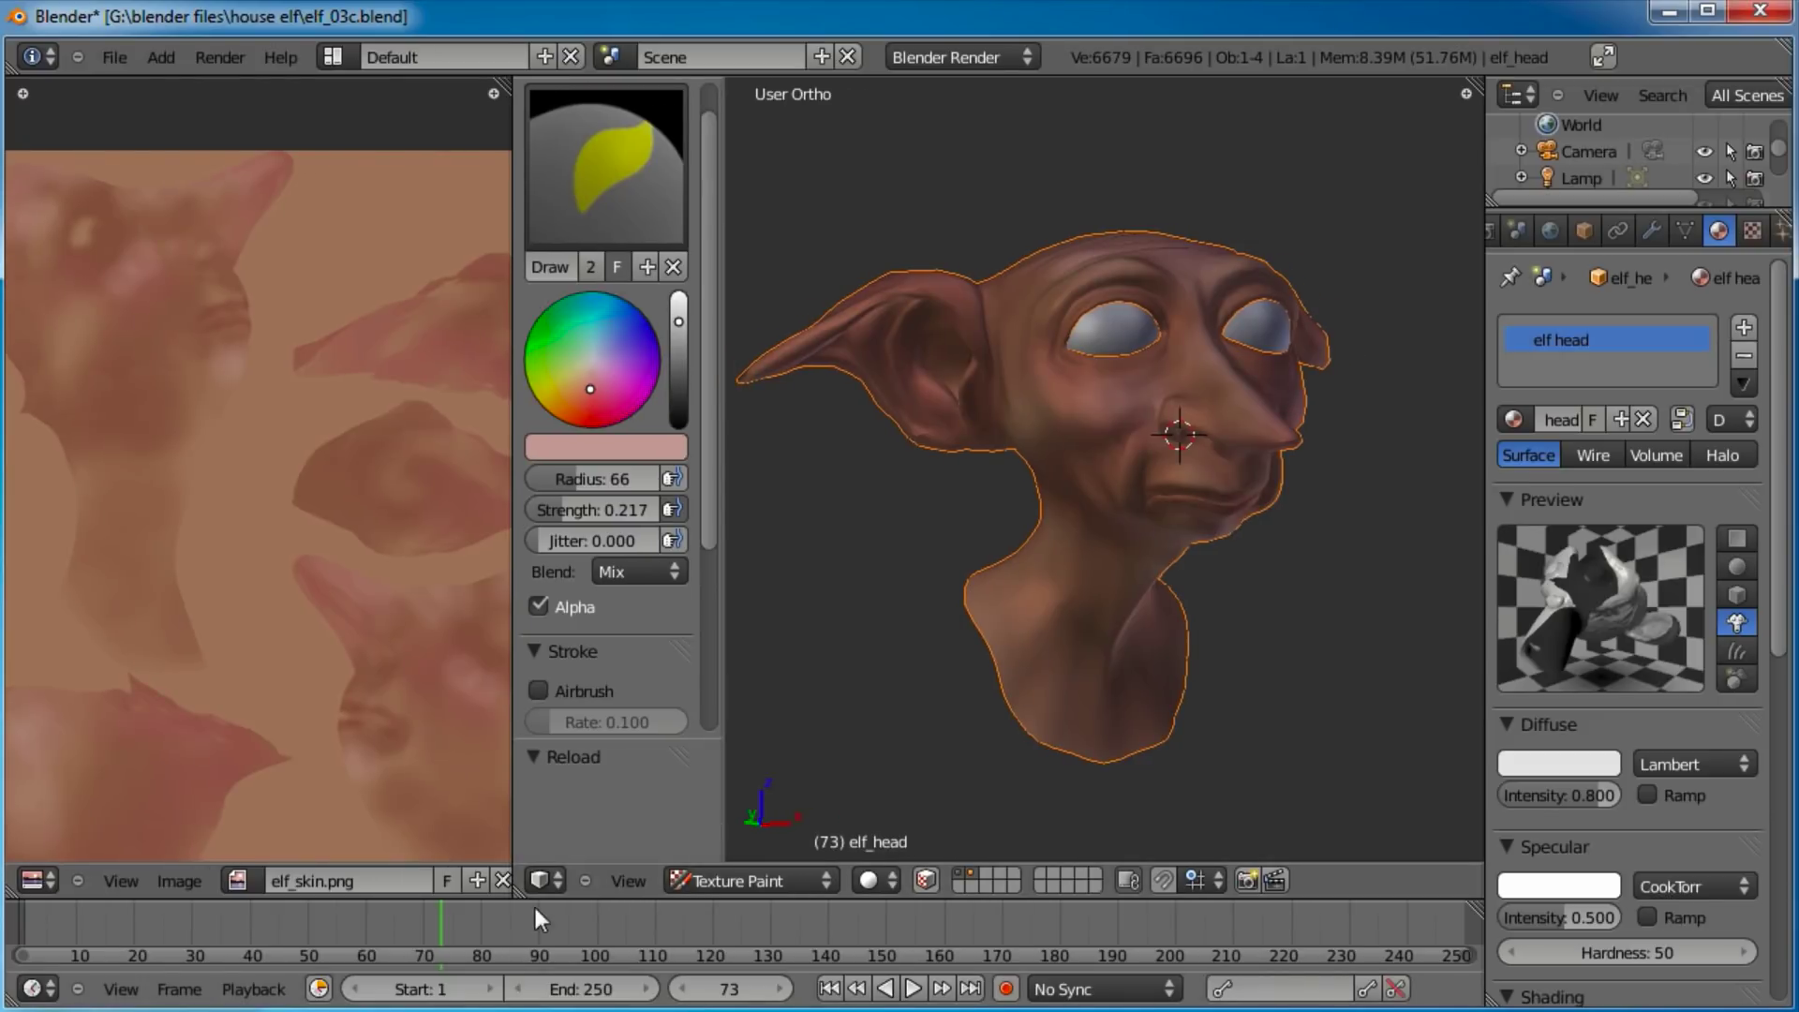
pyautogui.moveTo(458, 850); pyautogui.dragTo(441, 825)
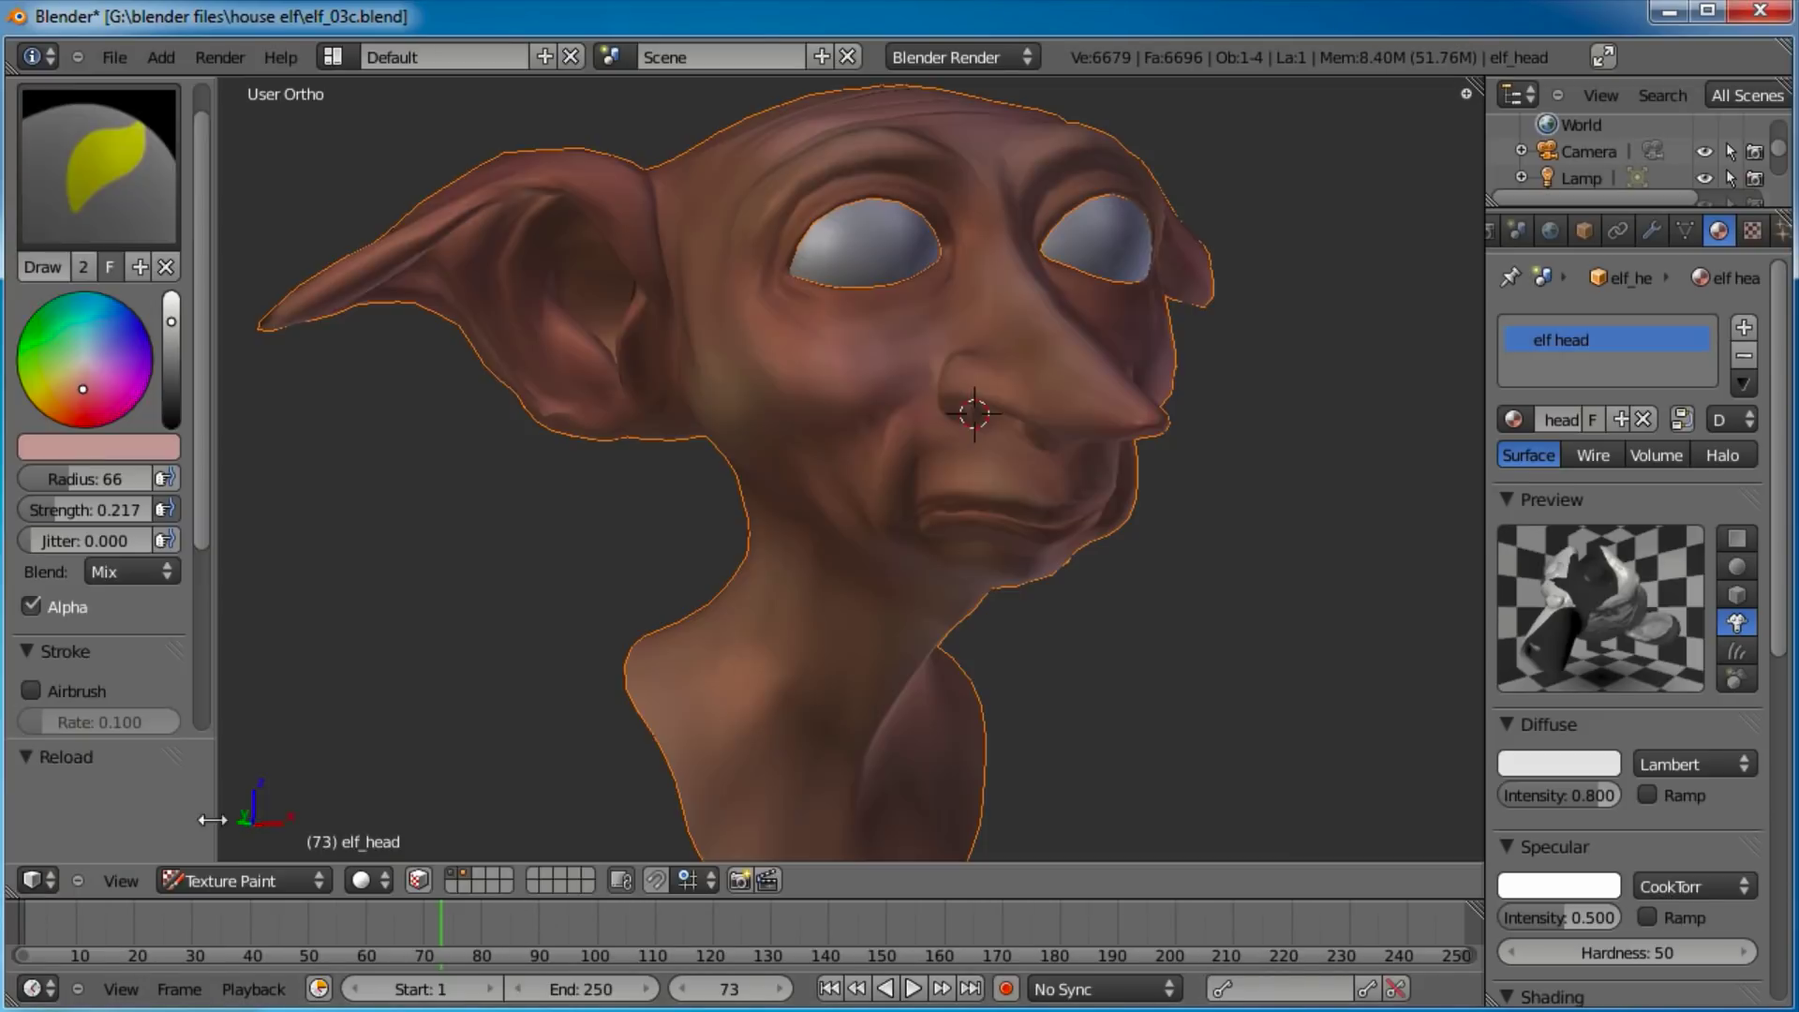
pyautogui.moveTo(1121, 516); pyautogui.dragTo(825, 674, button='middle')
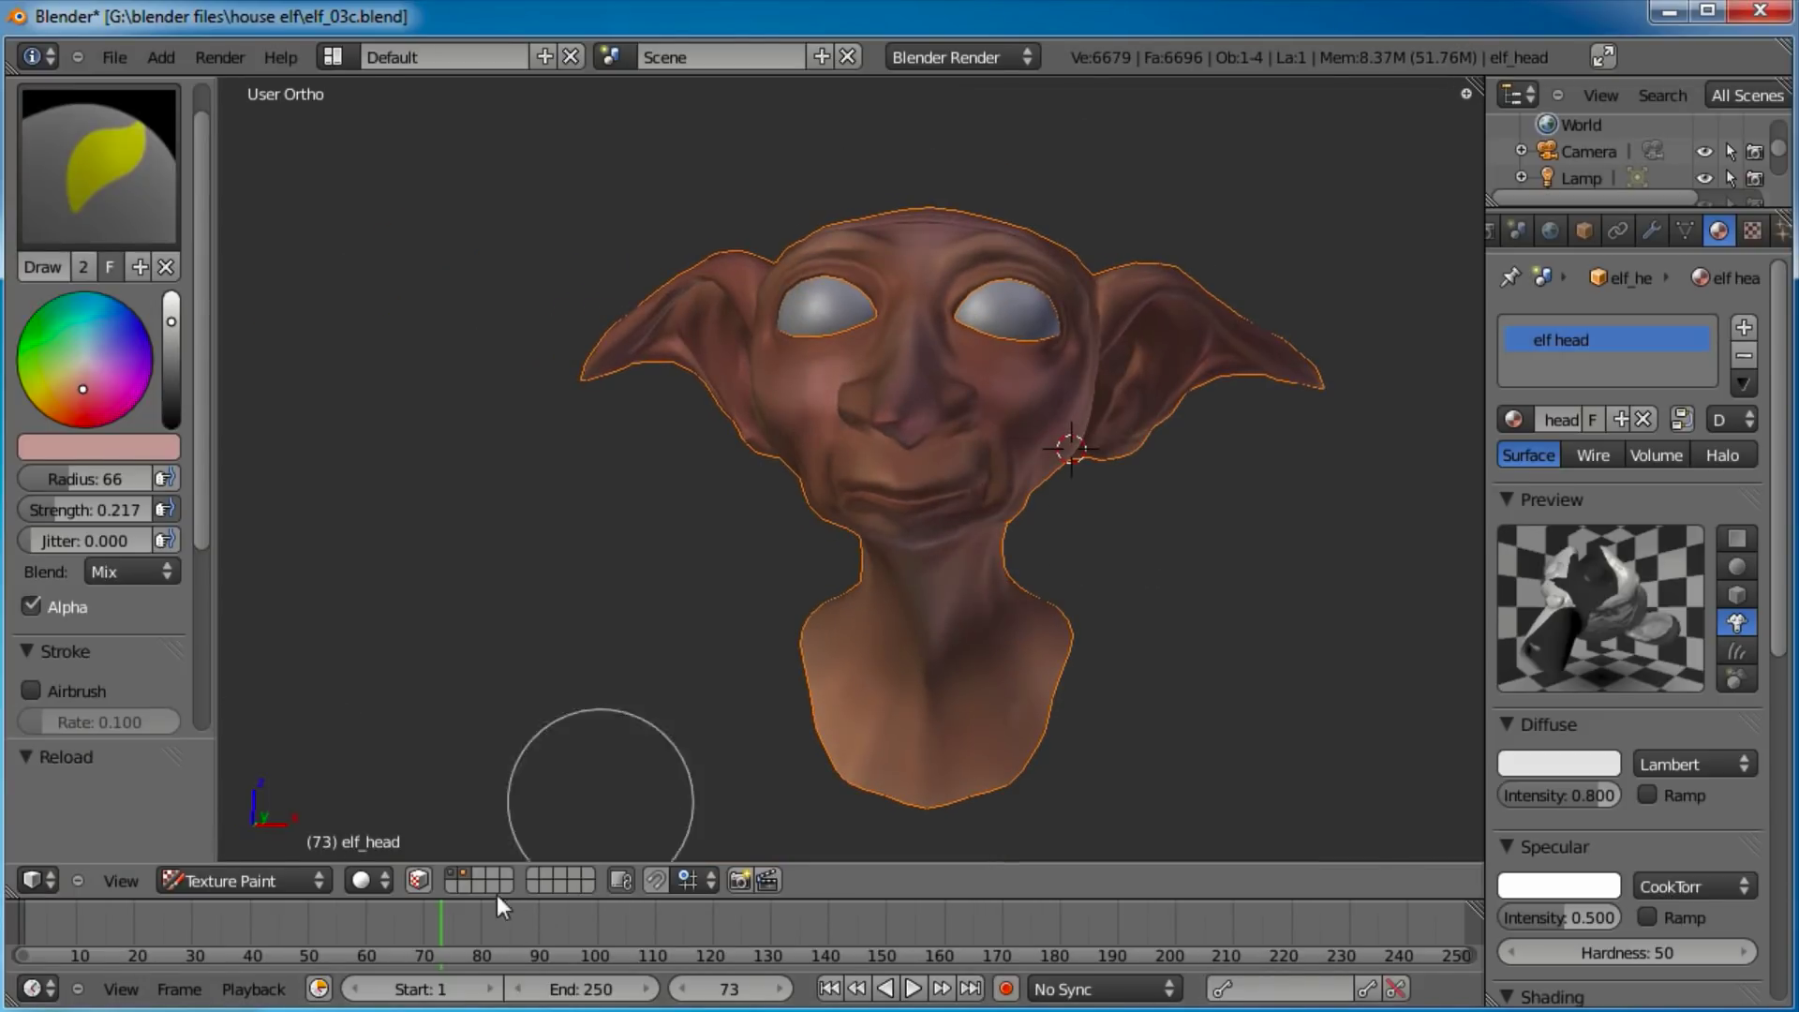
# Switch the elf head from Texture Paint to Object Mode and view it from an angle.
pyautogui.click(264, 882)
pyautogui.click(277, 853)
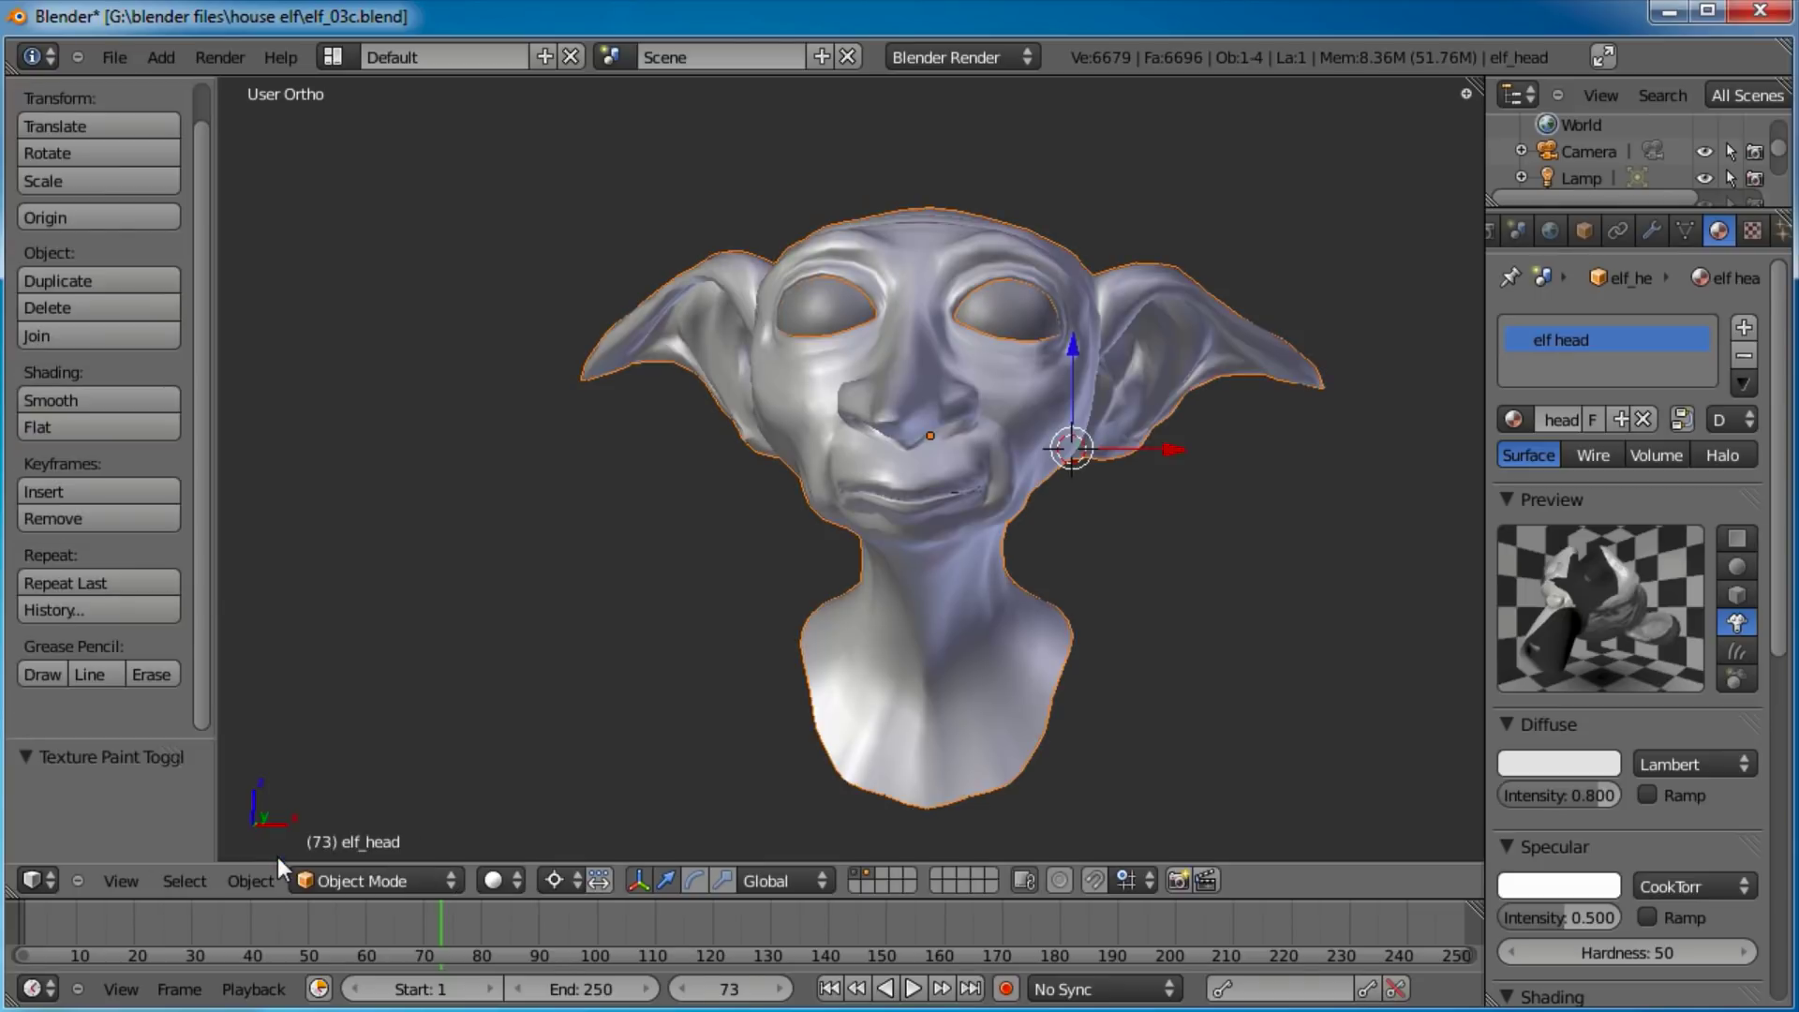
pyautogui.moveTo(744, 532); pyautogui.dragTo(947, 450, button='middle')
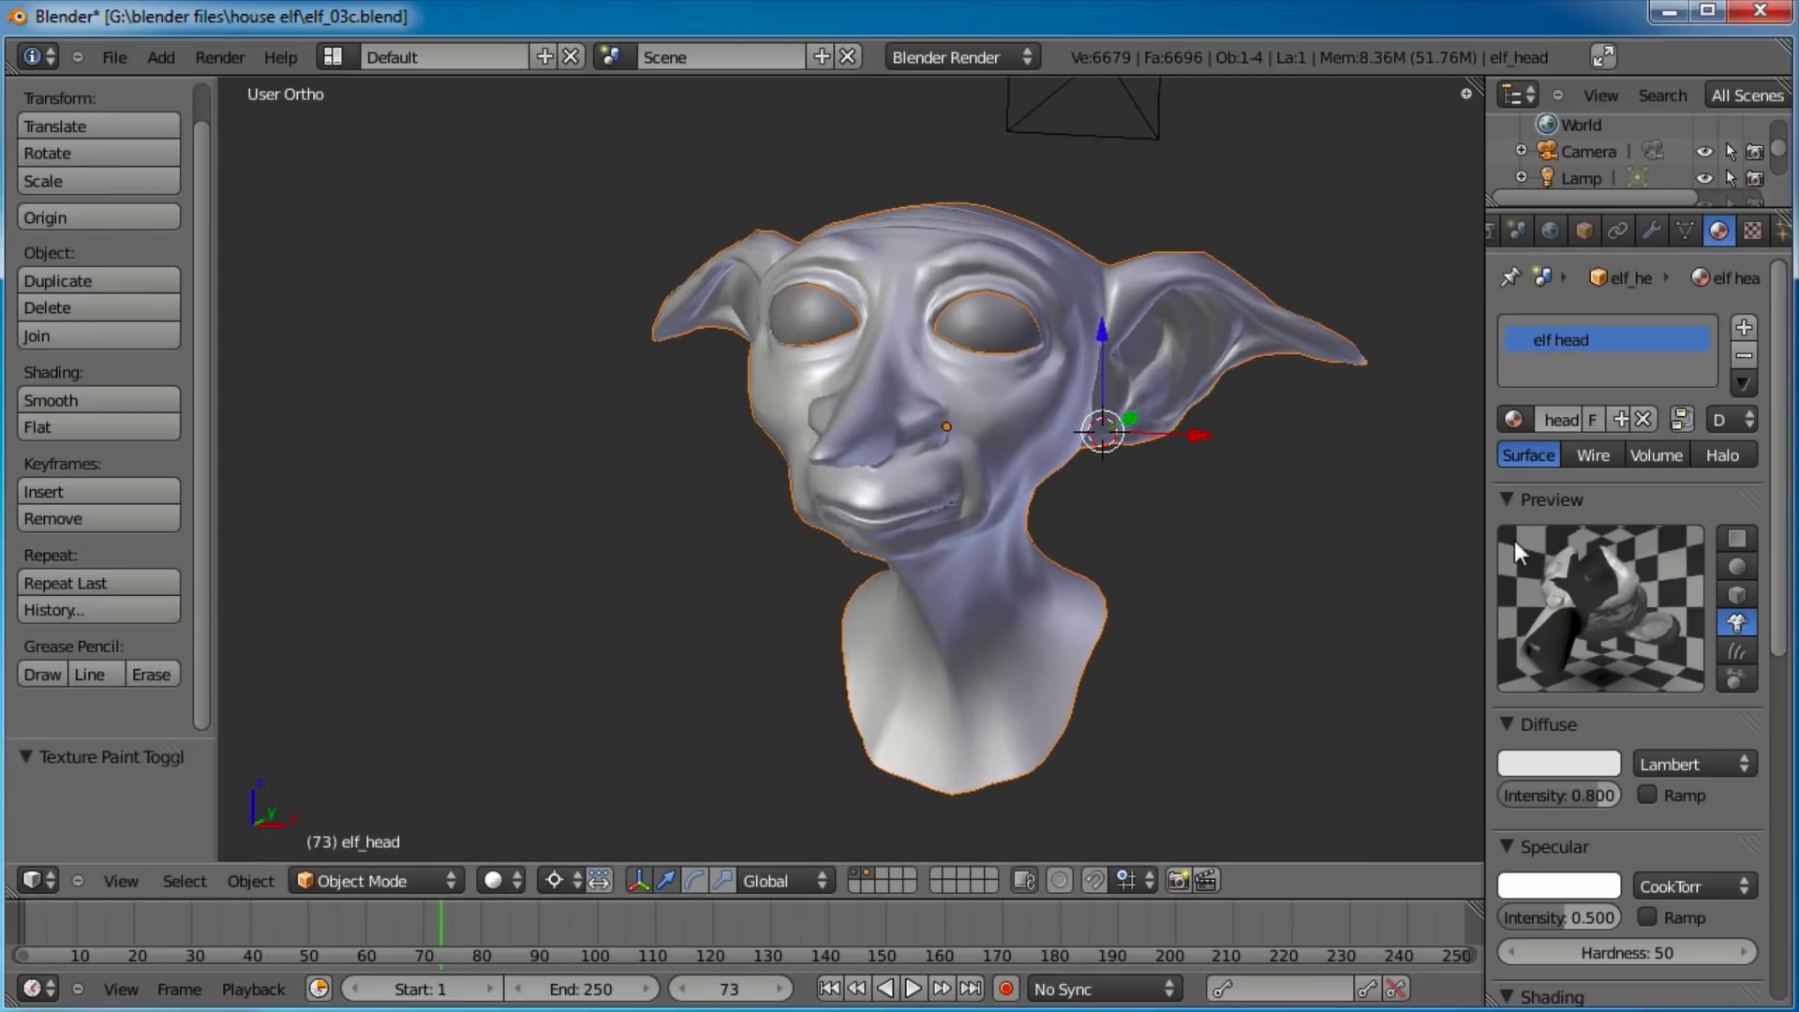
# Add a new texture in the second slot of the elf head material and set its type to Image or Movie.
pyautogui.moveTo(1480, 503); pyautogui.dragTo(1429, 514)
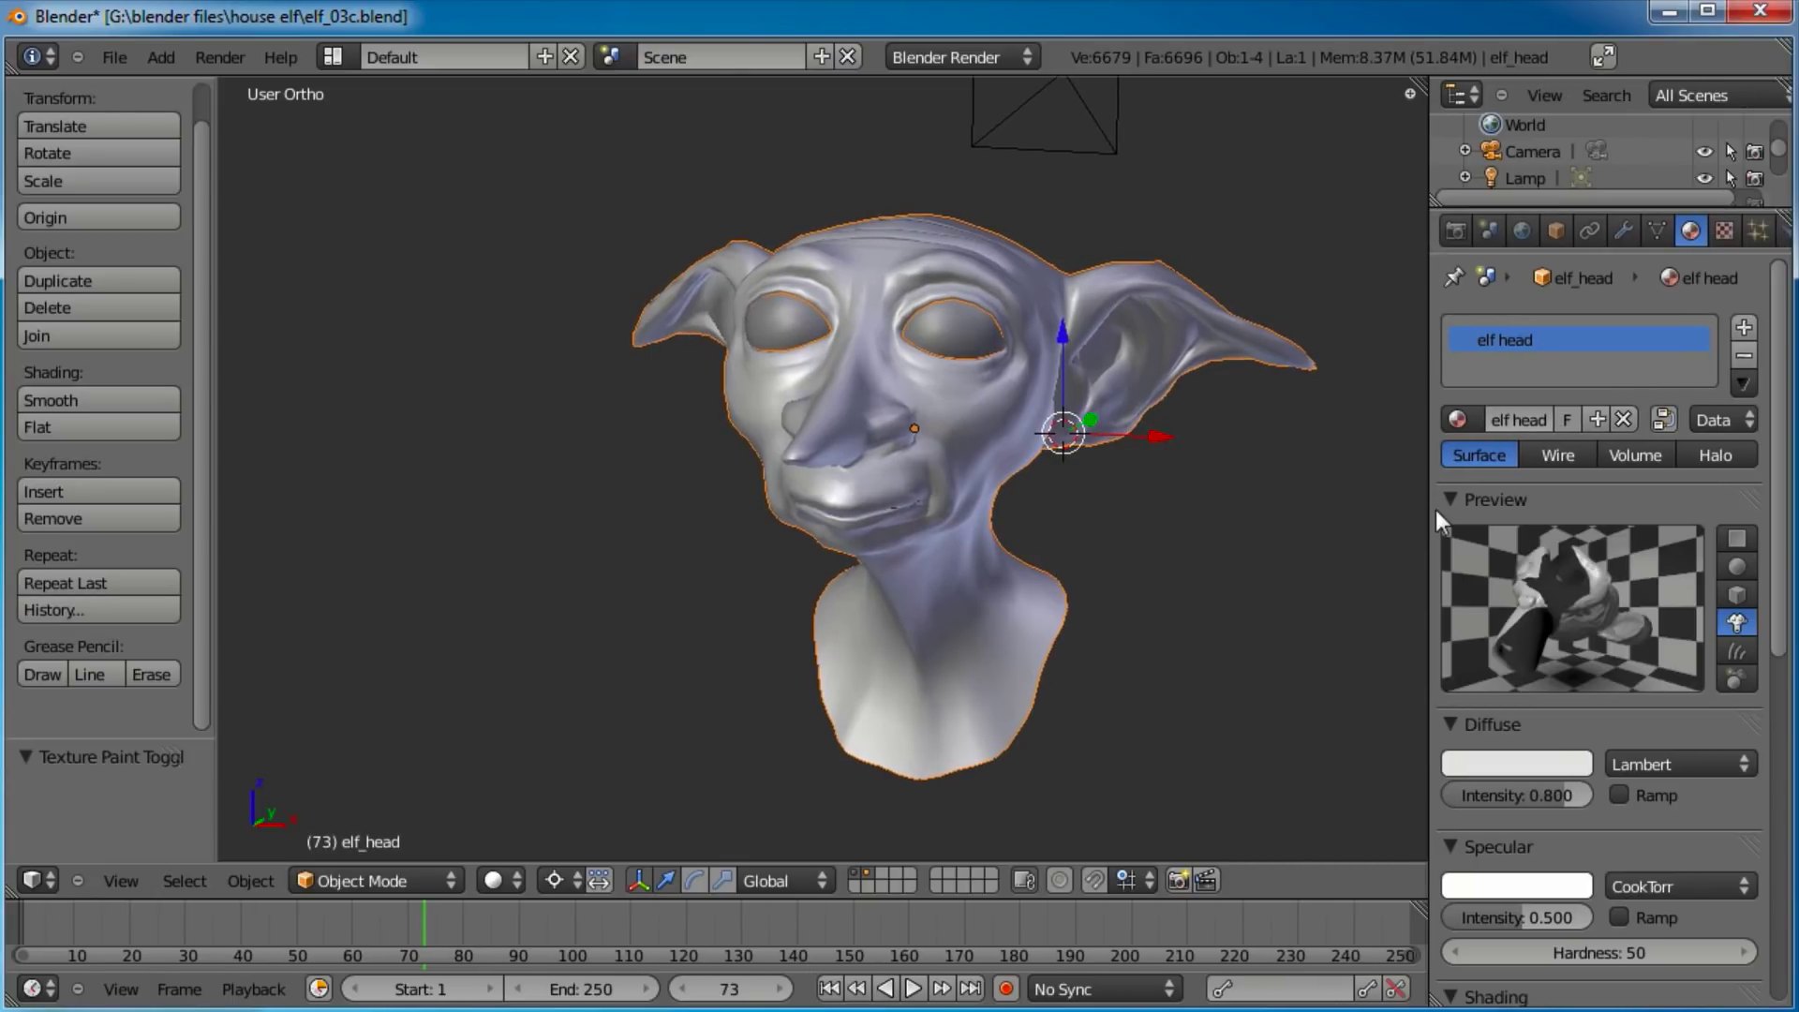
pyautogui.rightClick(1522, 339)
pyautogui.press('Escape')
pyautogui.click(1725, 230)
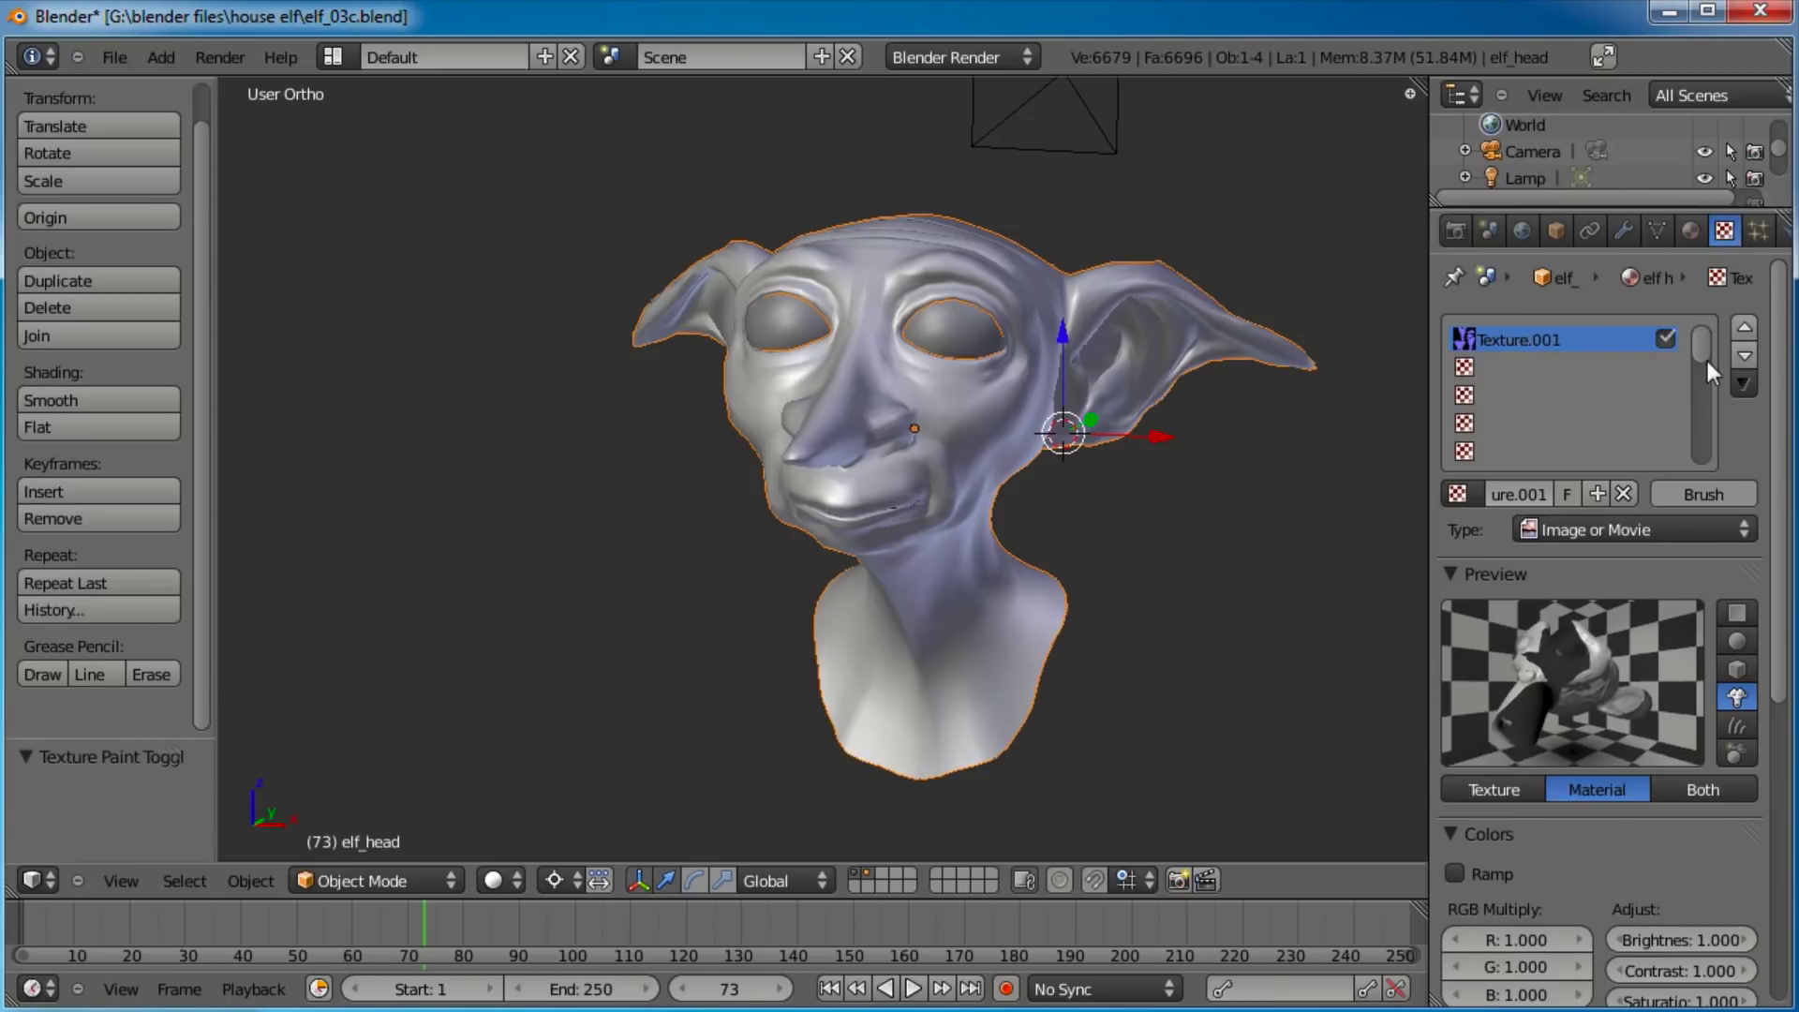
pyautogui.click(1522, 369)
pyautogui.click(1565, 502)
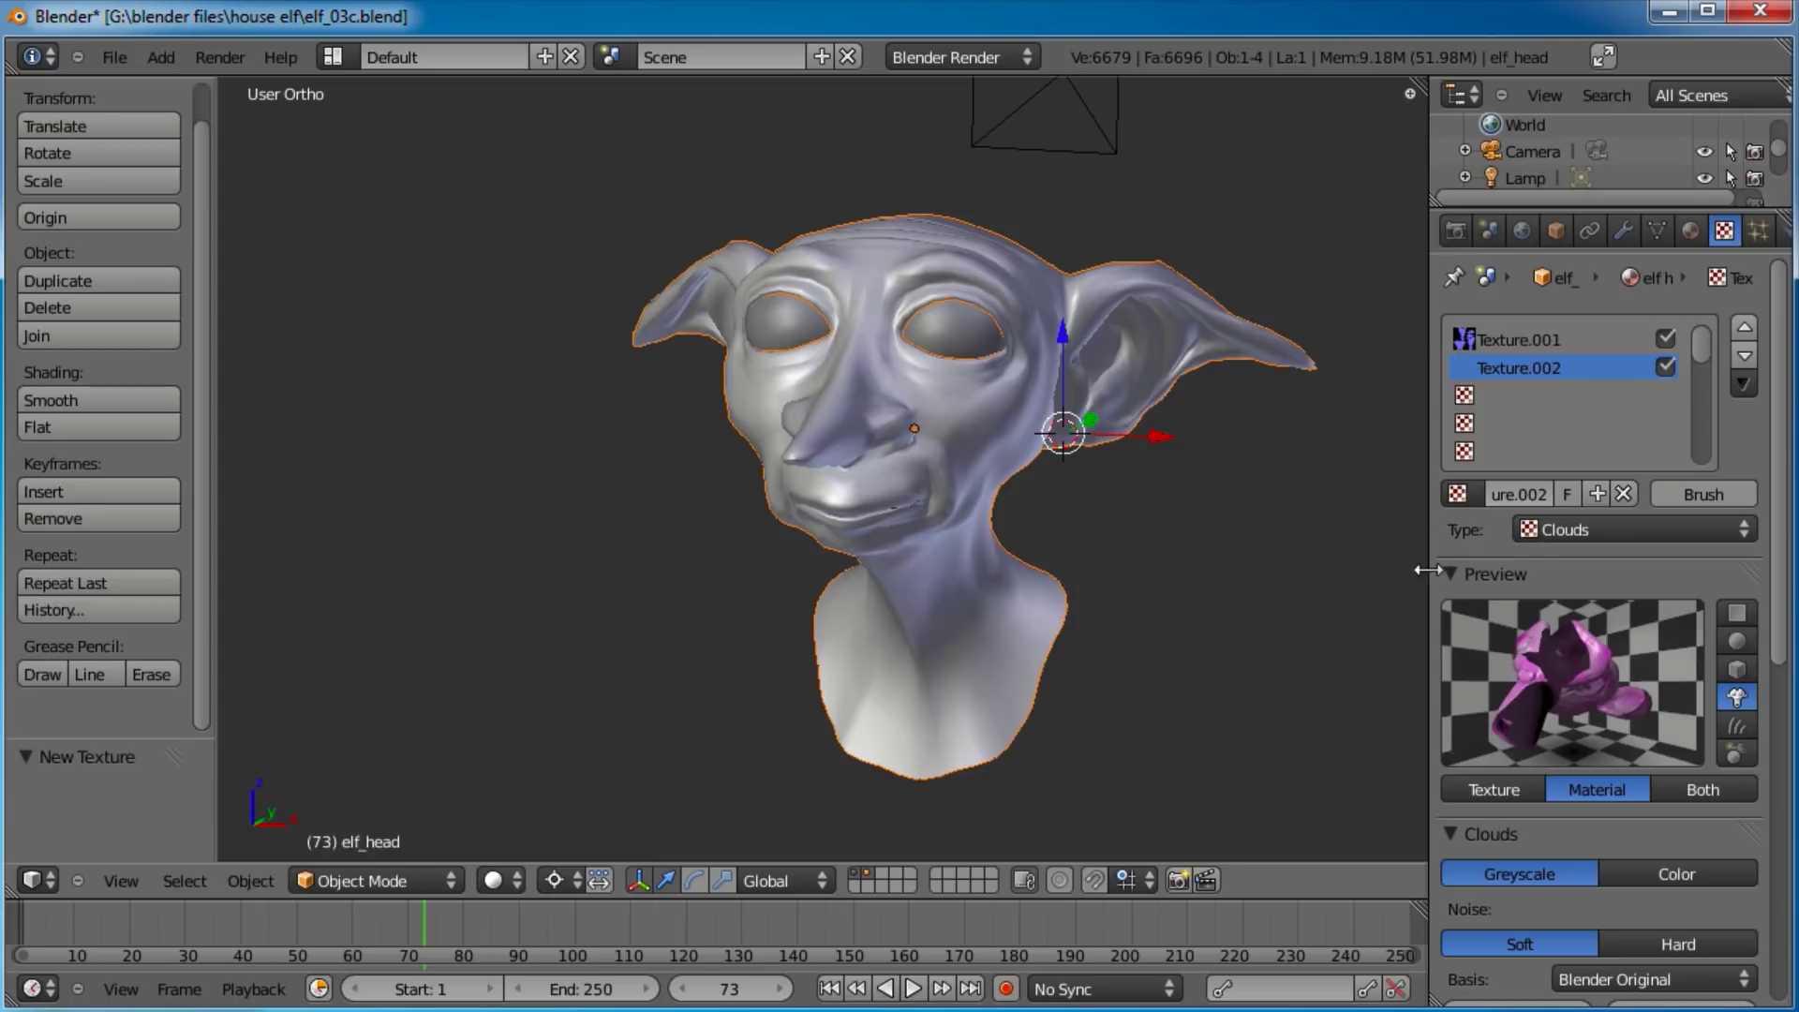
pyautogui.click(1635, 528)
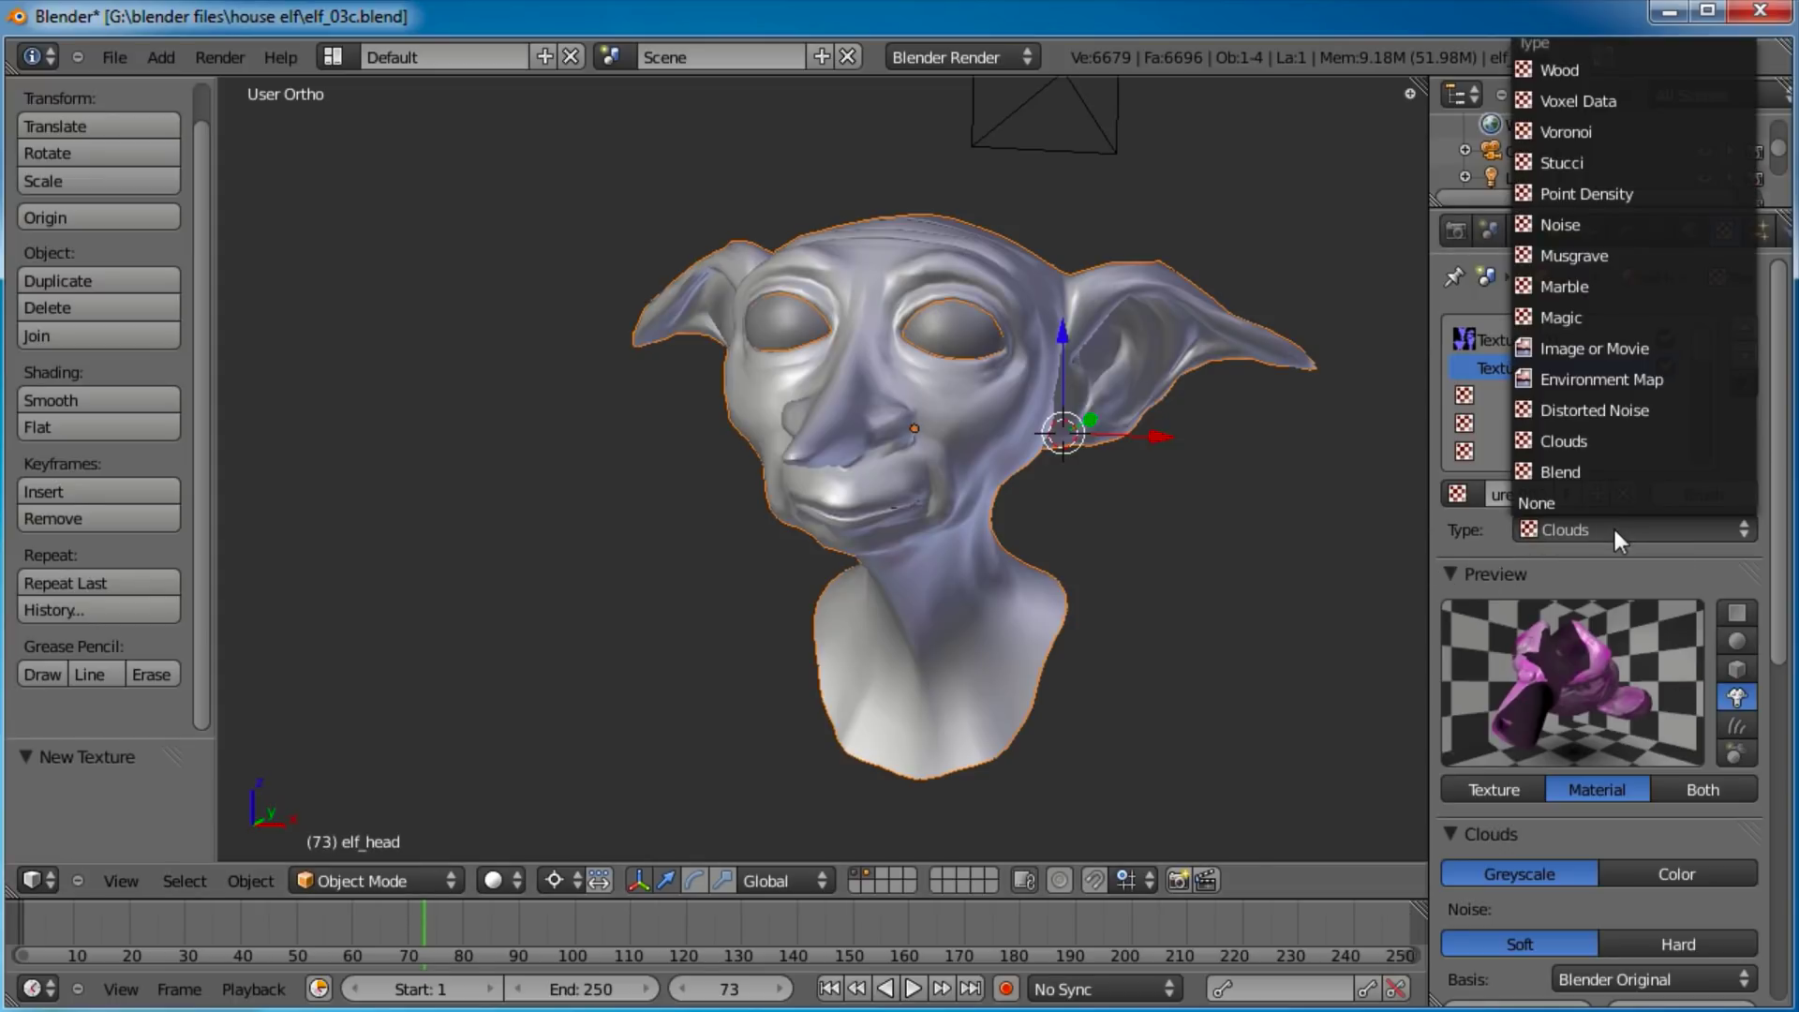
pyautogui.click(1599, 349)
# Assign the existing image elf_skin.png to the new texture.
pyautogui.scroll(-10, 1598, 837)
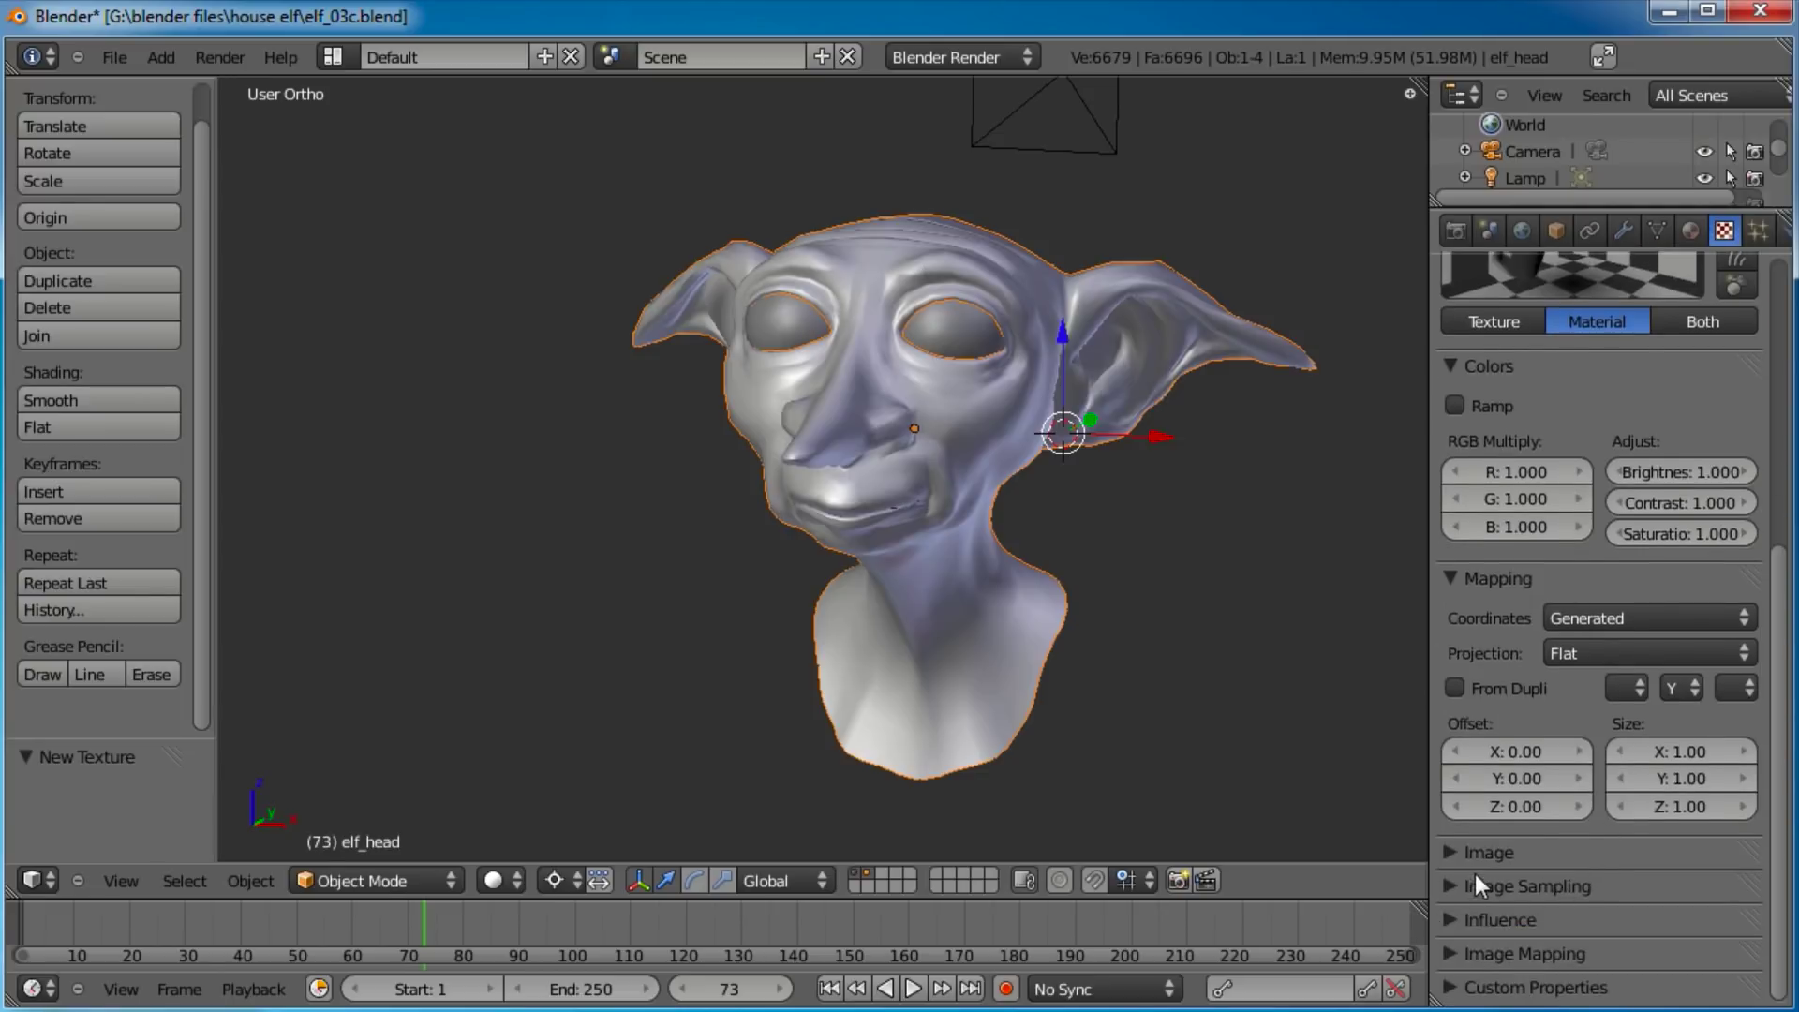
pyautogui.click(1460, 853)
pyautogui.scroll(-1, 1500, 848)
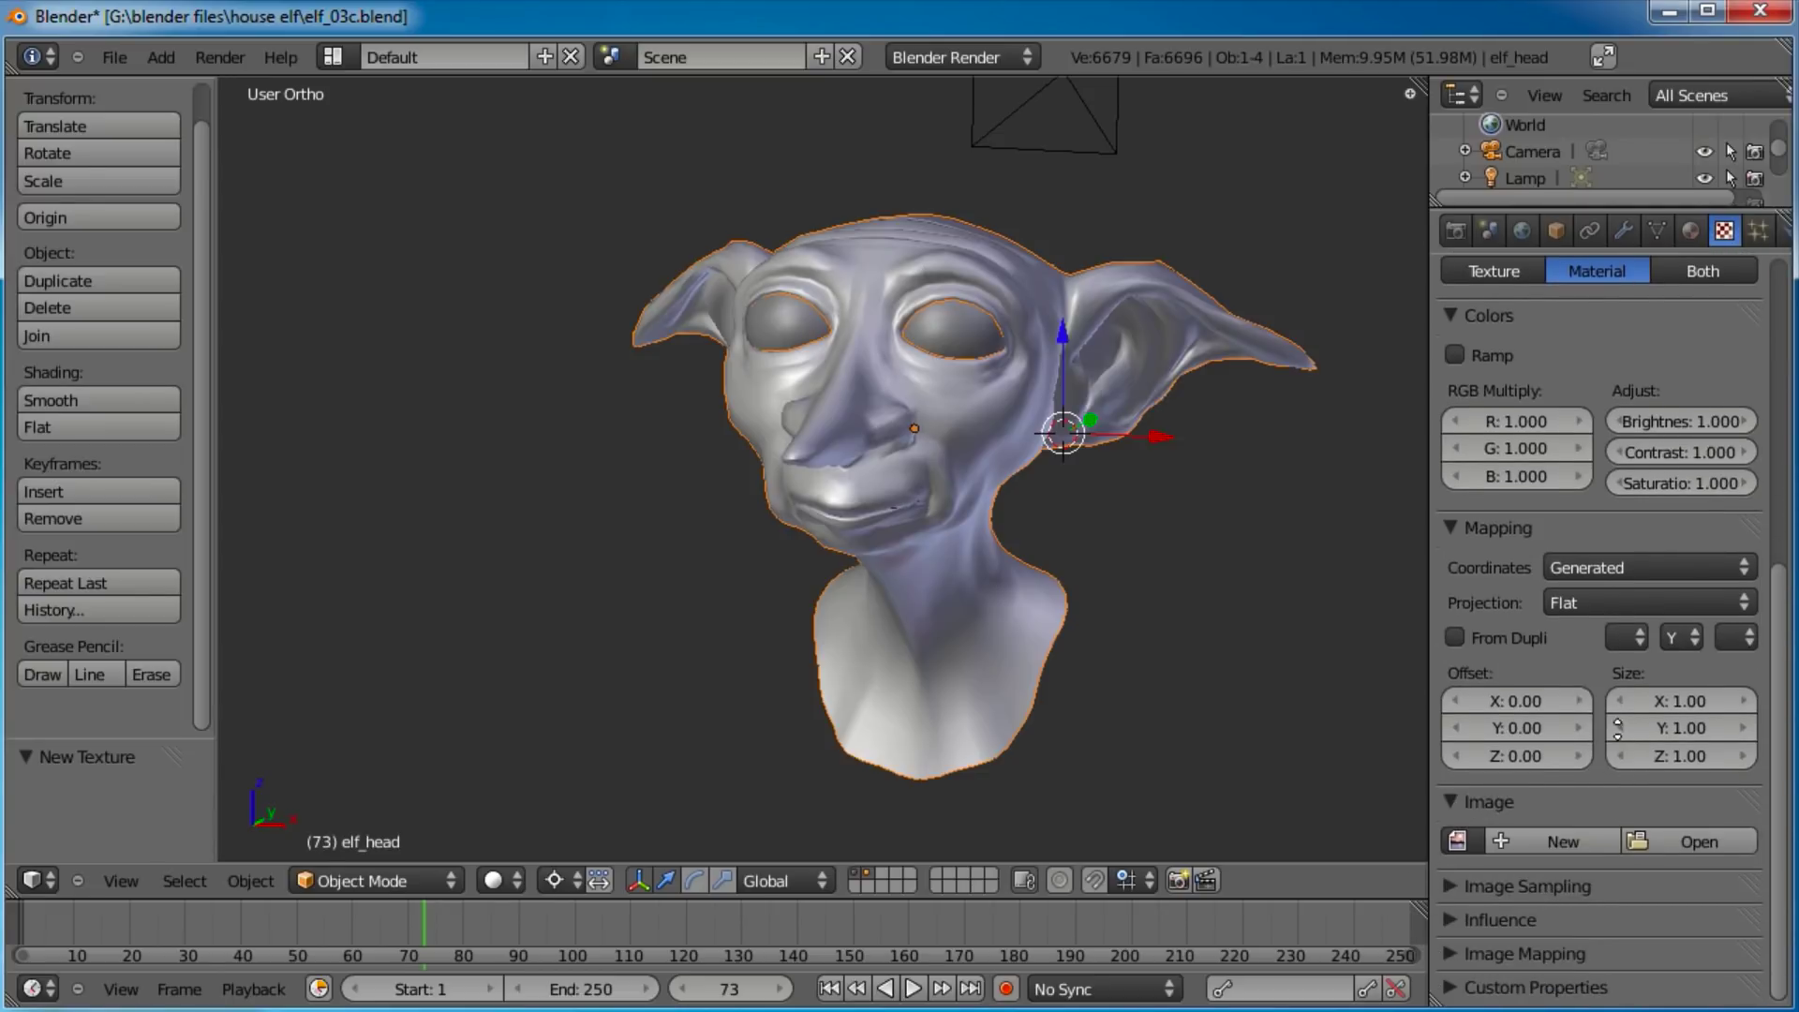
pyautogui.click(1457, 841)
pyautogui.click(1469, 574)
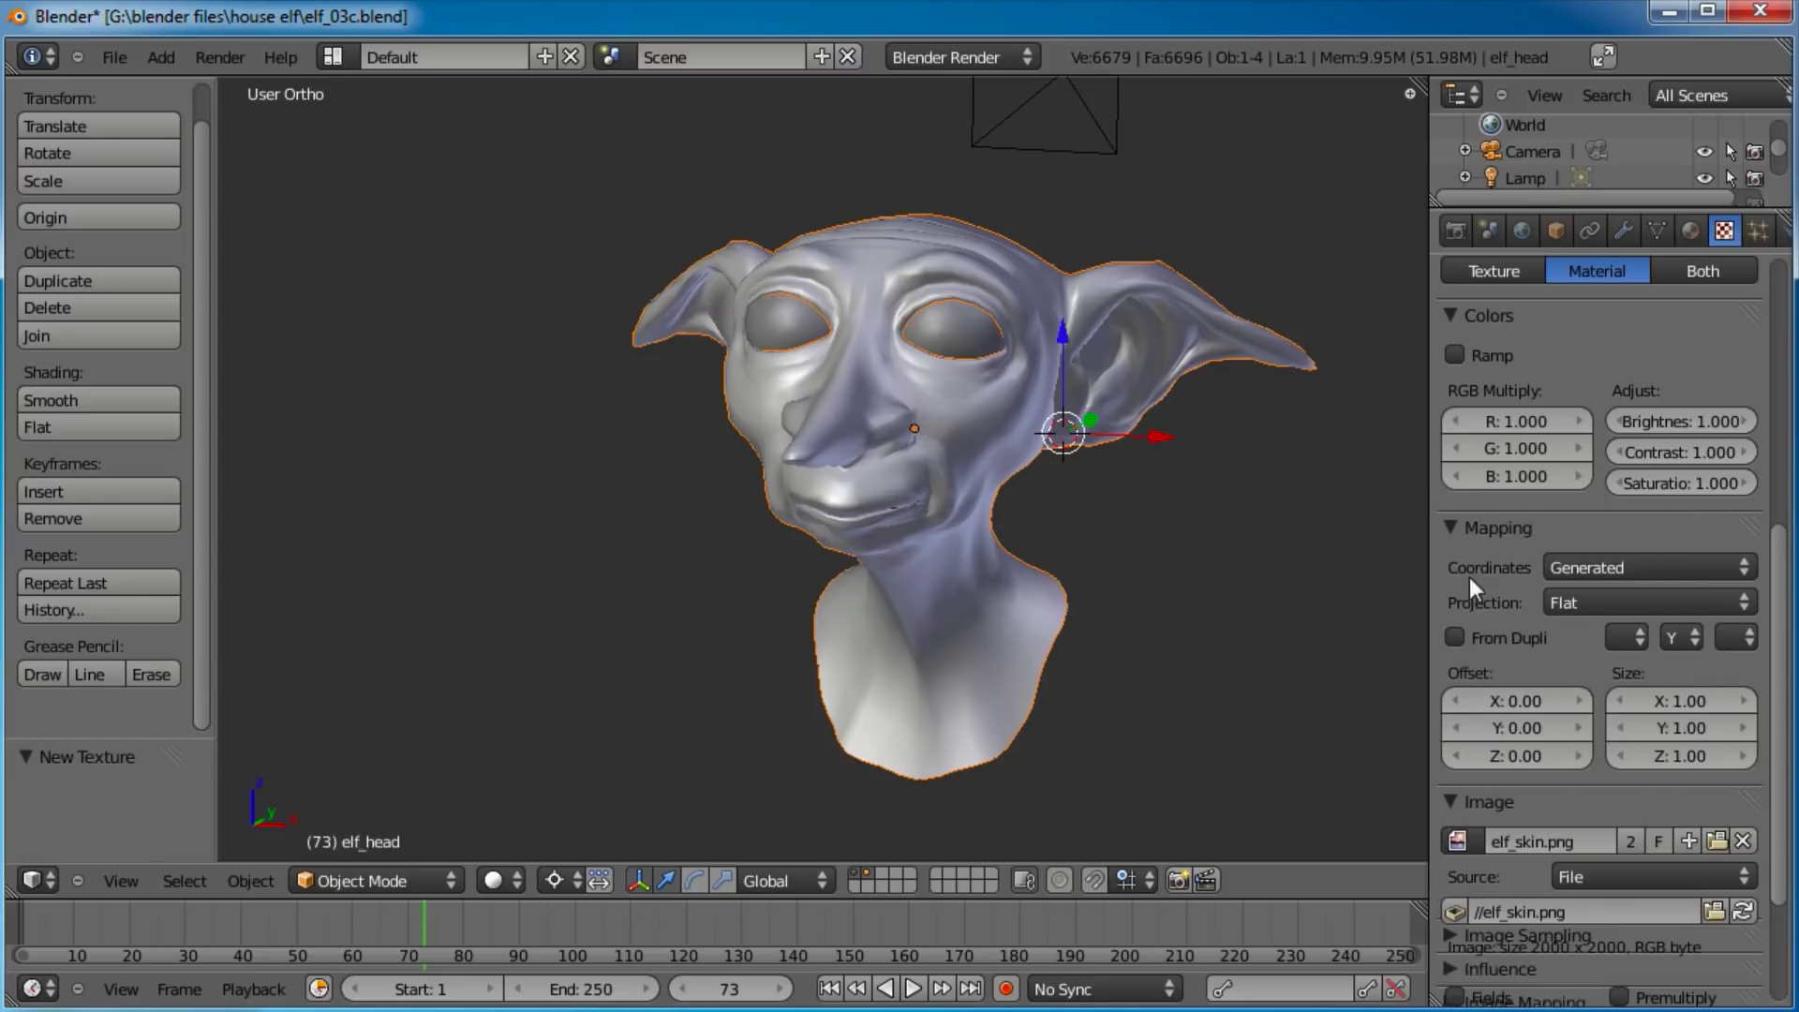
pyautogui.moveTo(1609, 808); pyautogui.dragTo(1606, 663, button='middle')
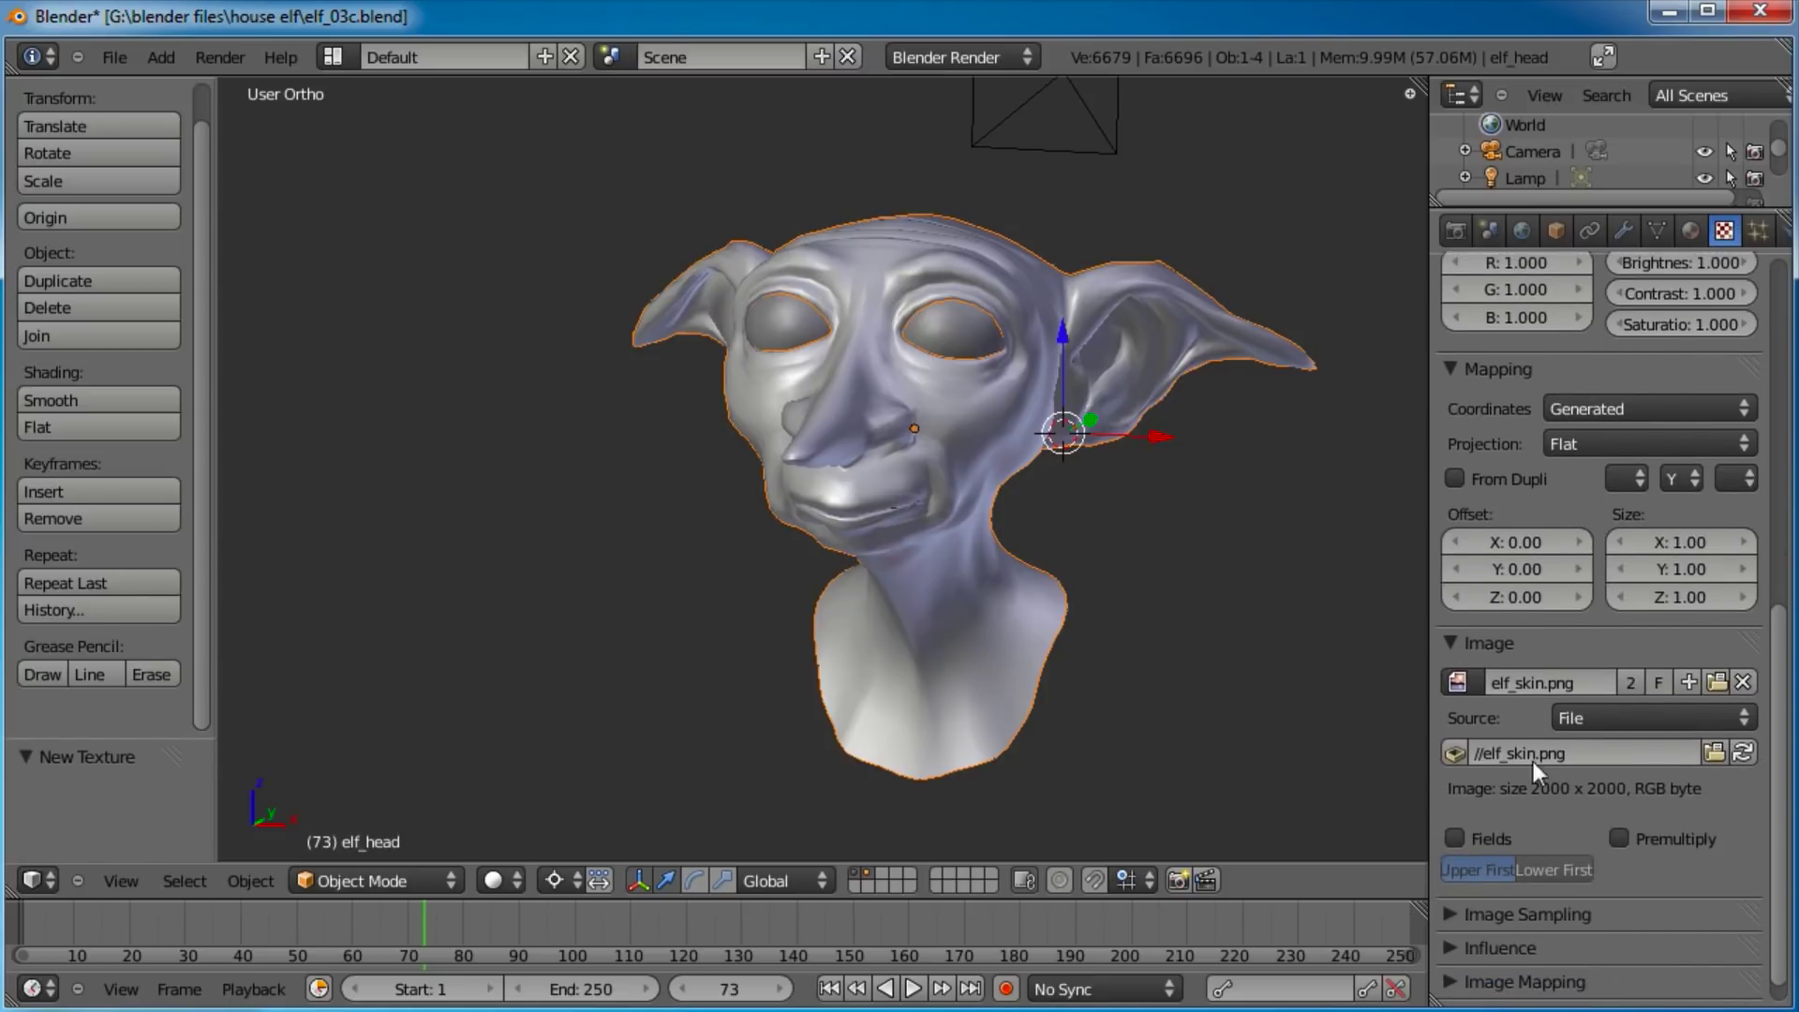
# Collapse the Image, Mapping and Colors settings and set the texture preview to show both texture and material.
pyautogui.click(1450, 644)
pyautogui.scroll(5, 1520, 727)
pyautogui.click(1453, 641)
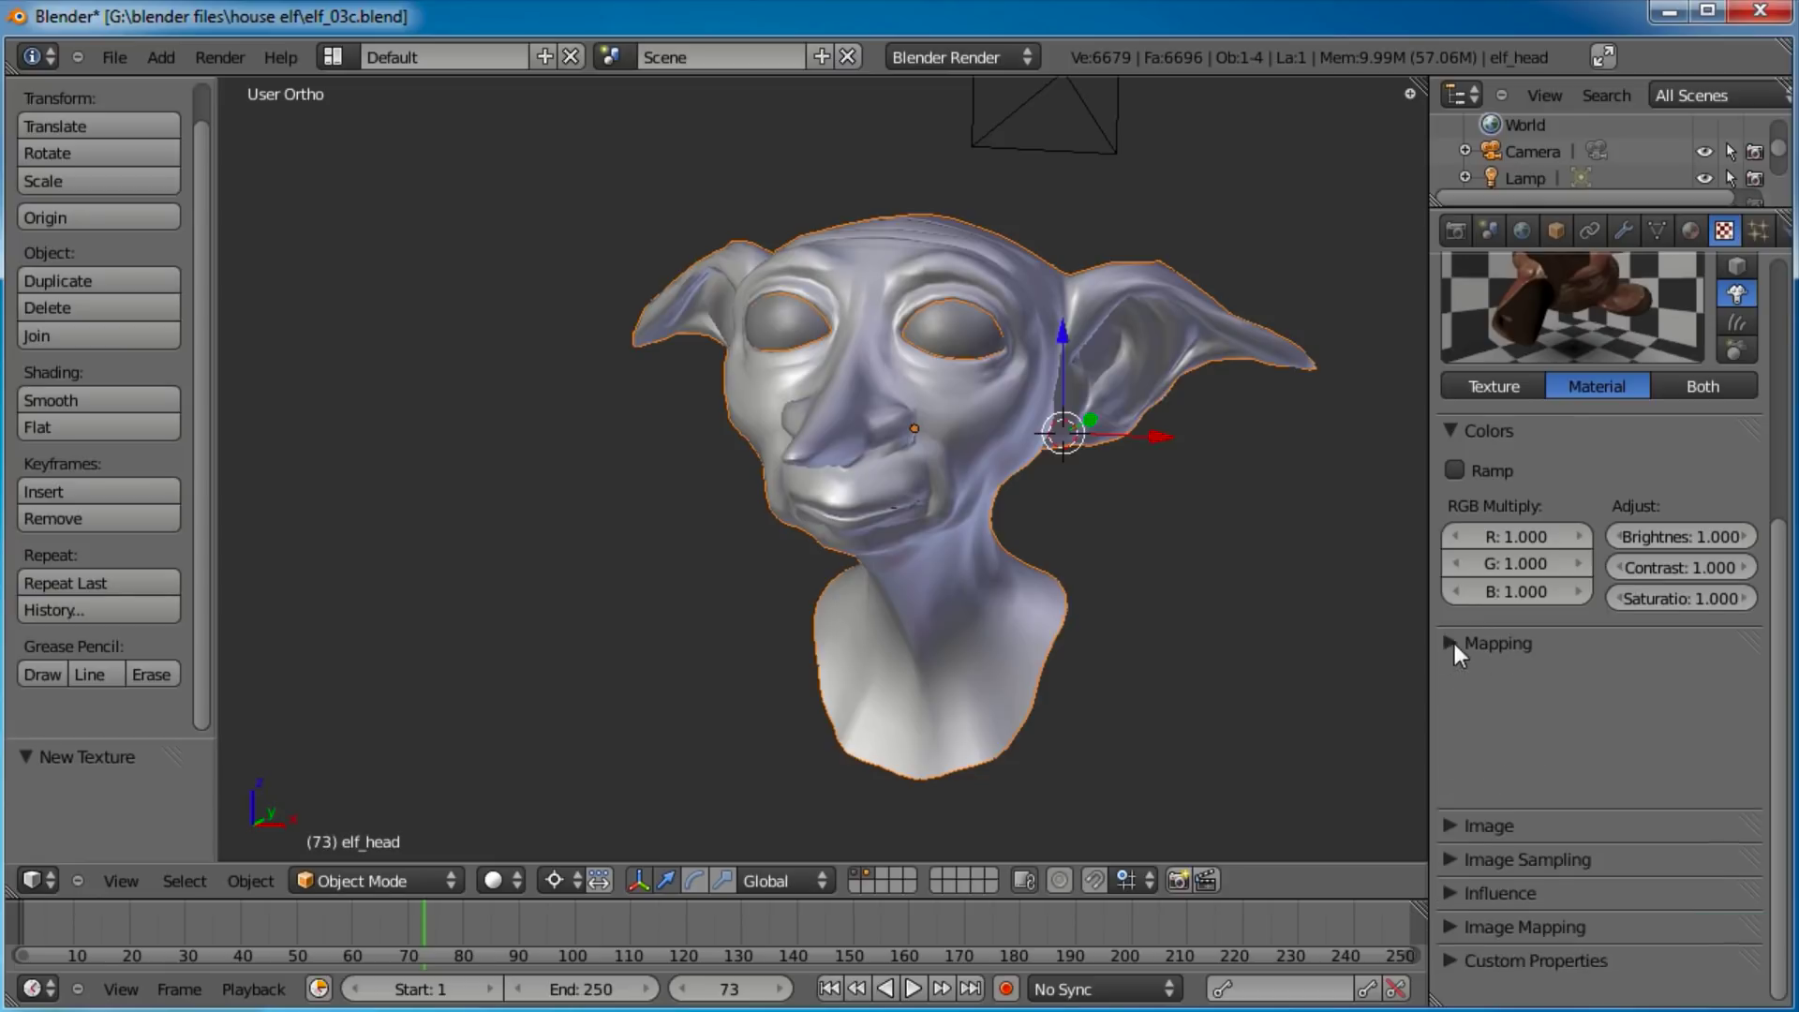
pyautogui.scroll(2, 1564, 386)
pyautogui.click(1469, 574)
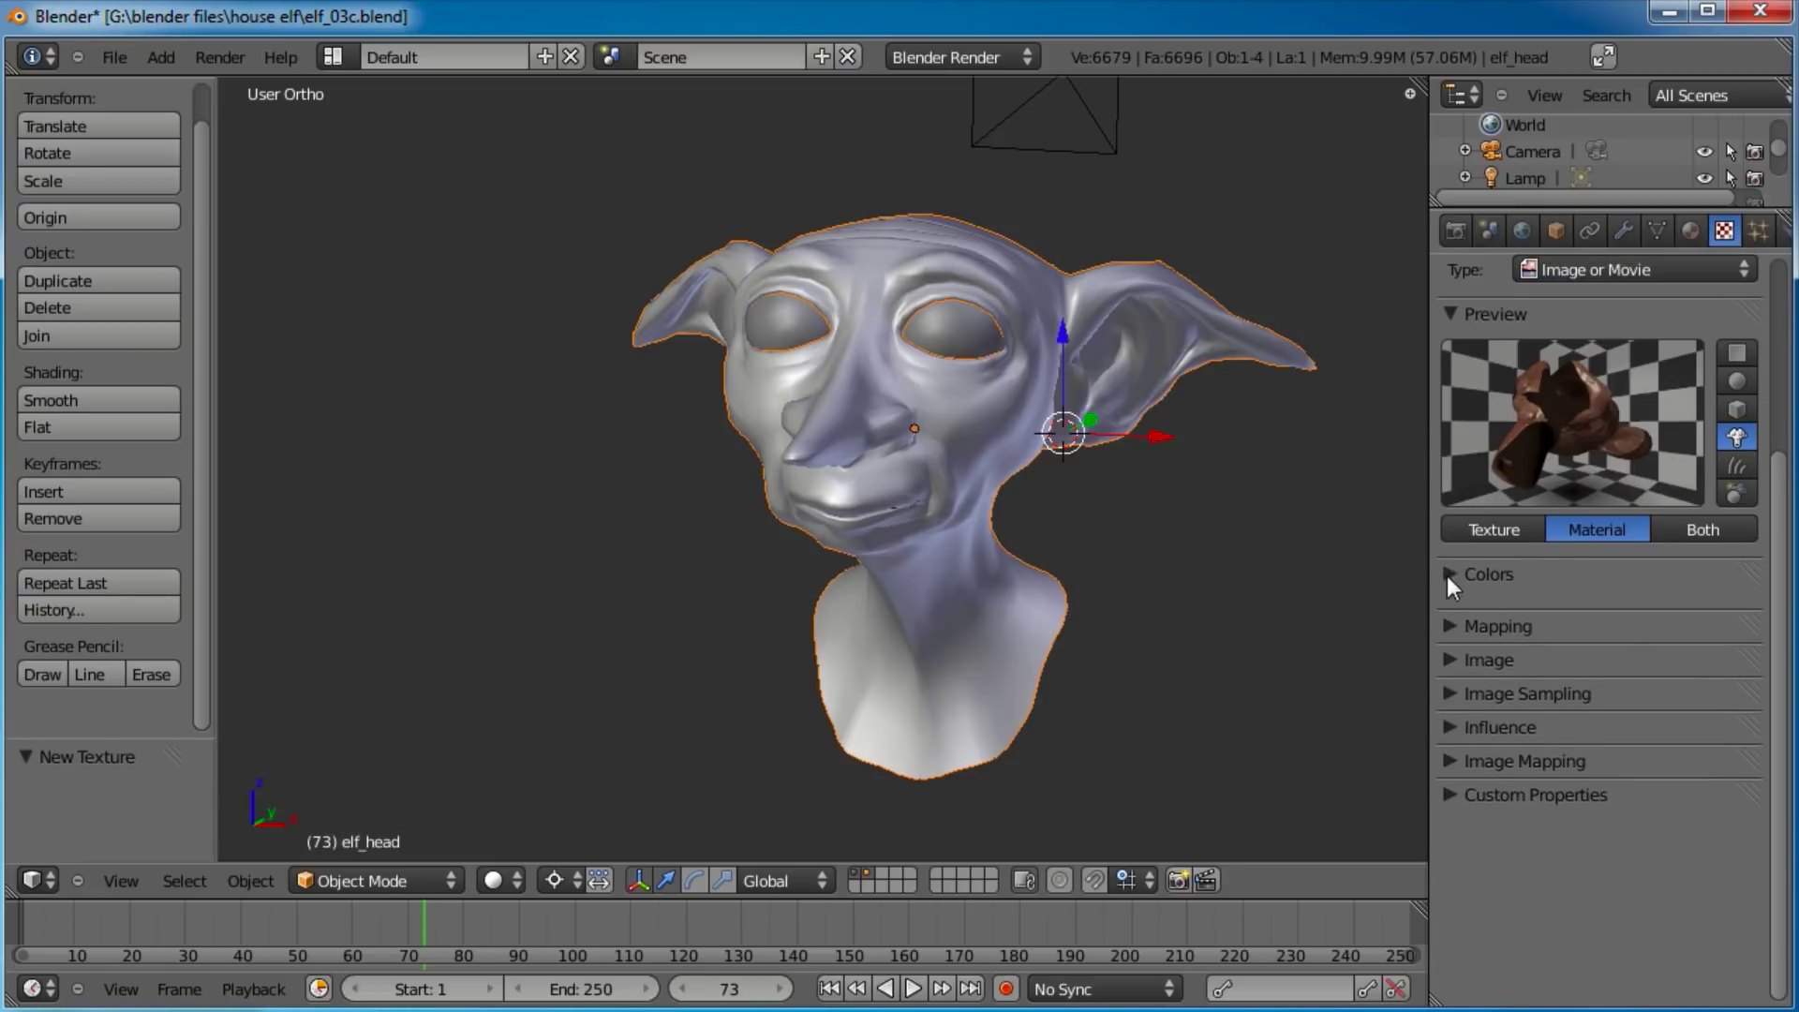
pyautogui.scroll(3, 1730, 671)
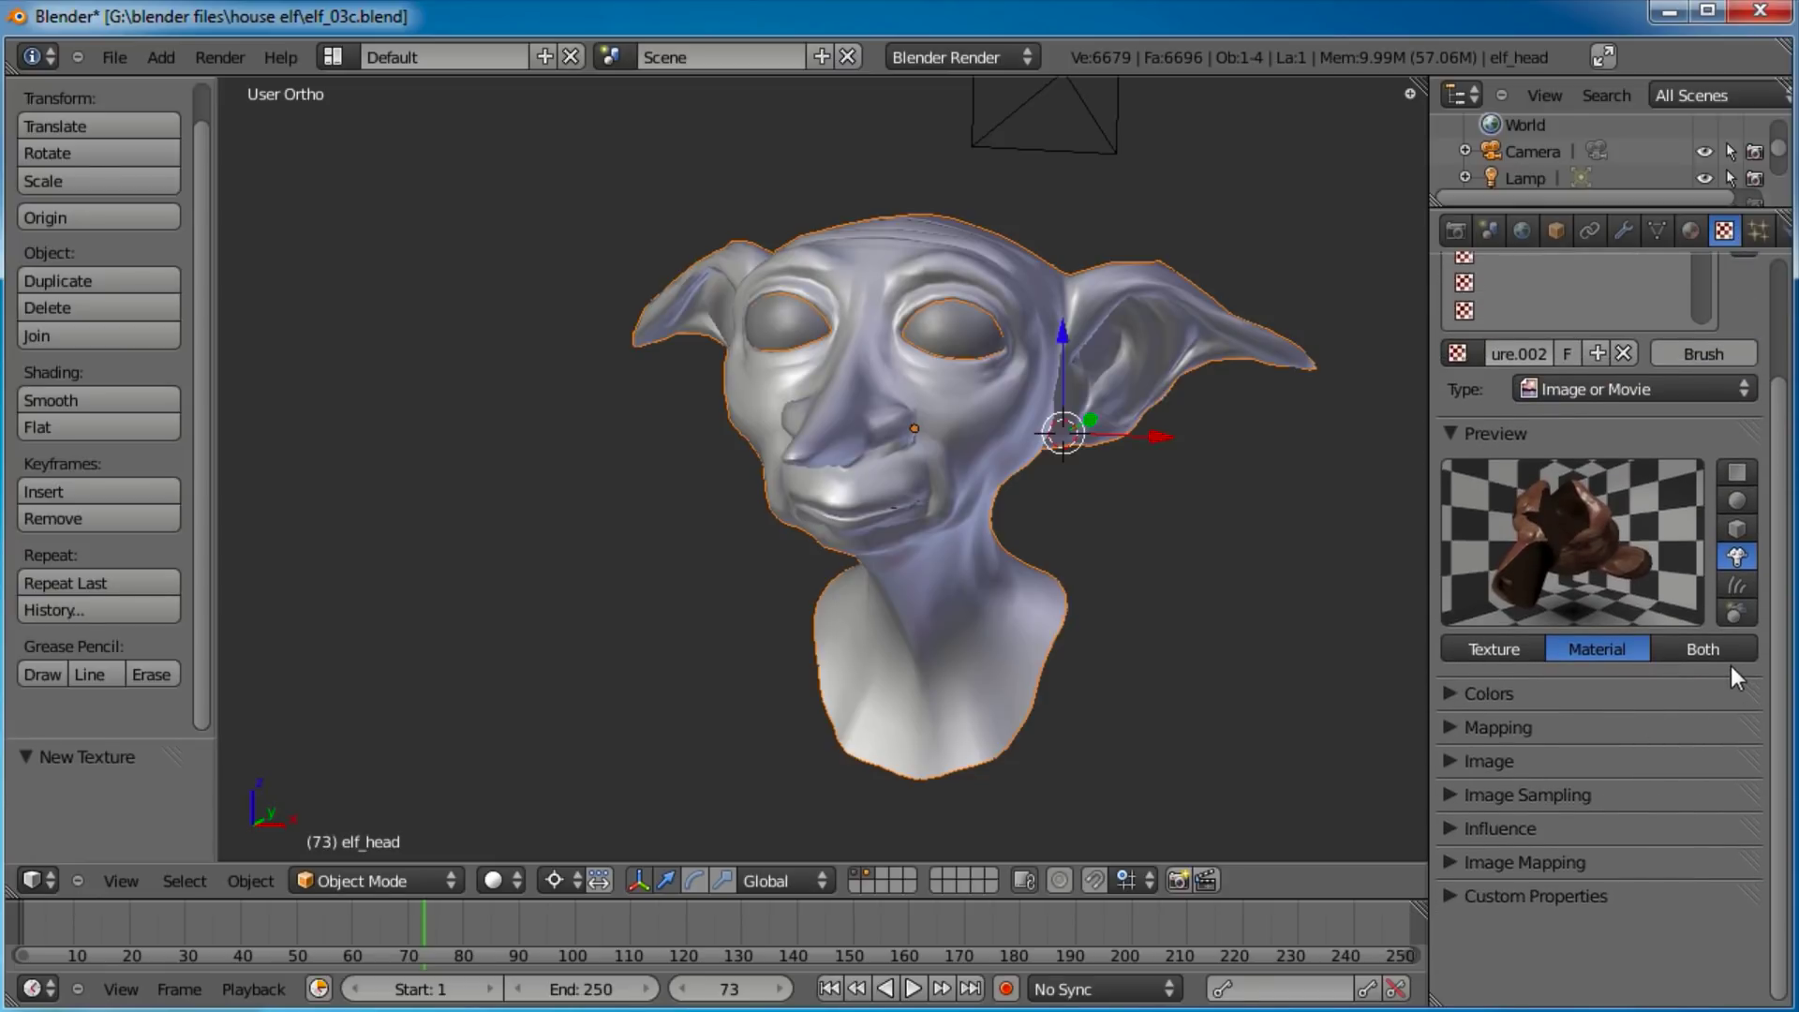
pyautogui.click(1711, 648)
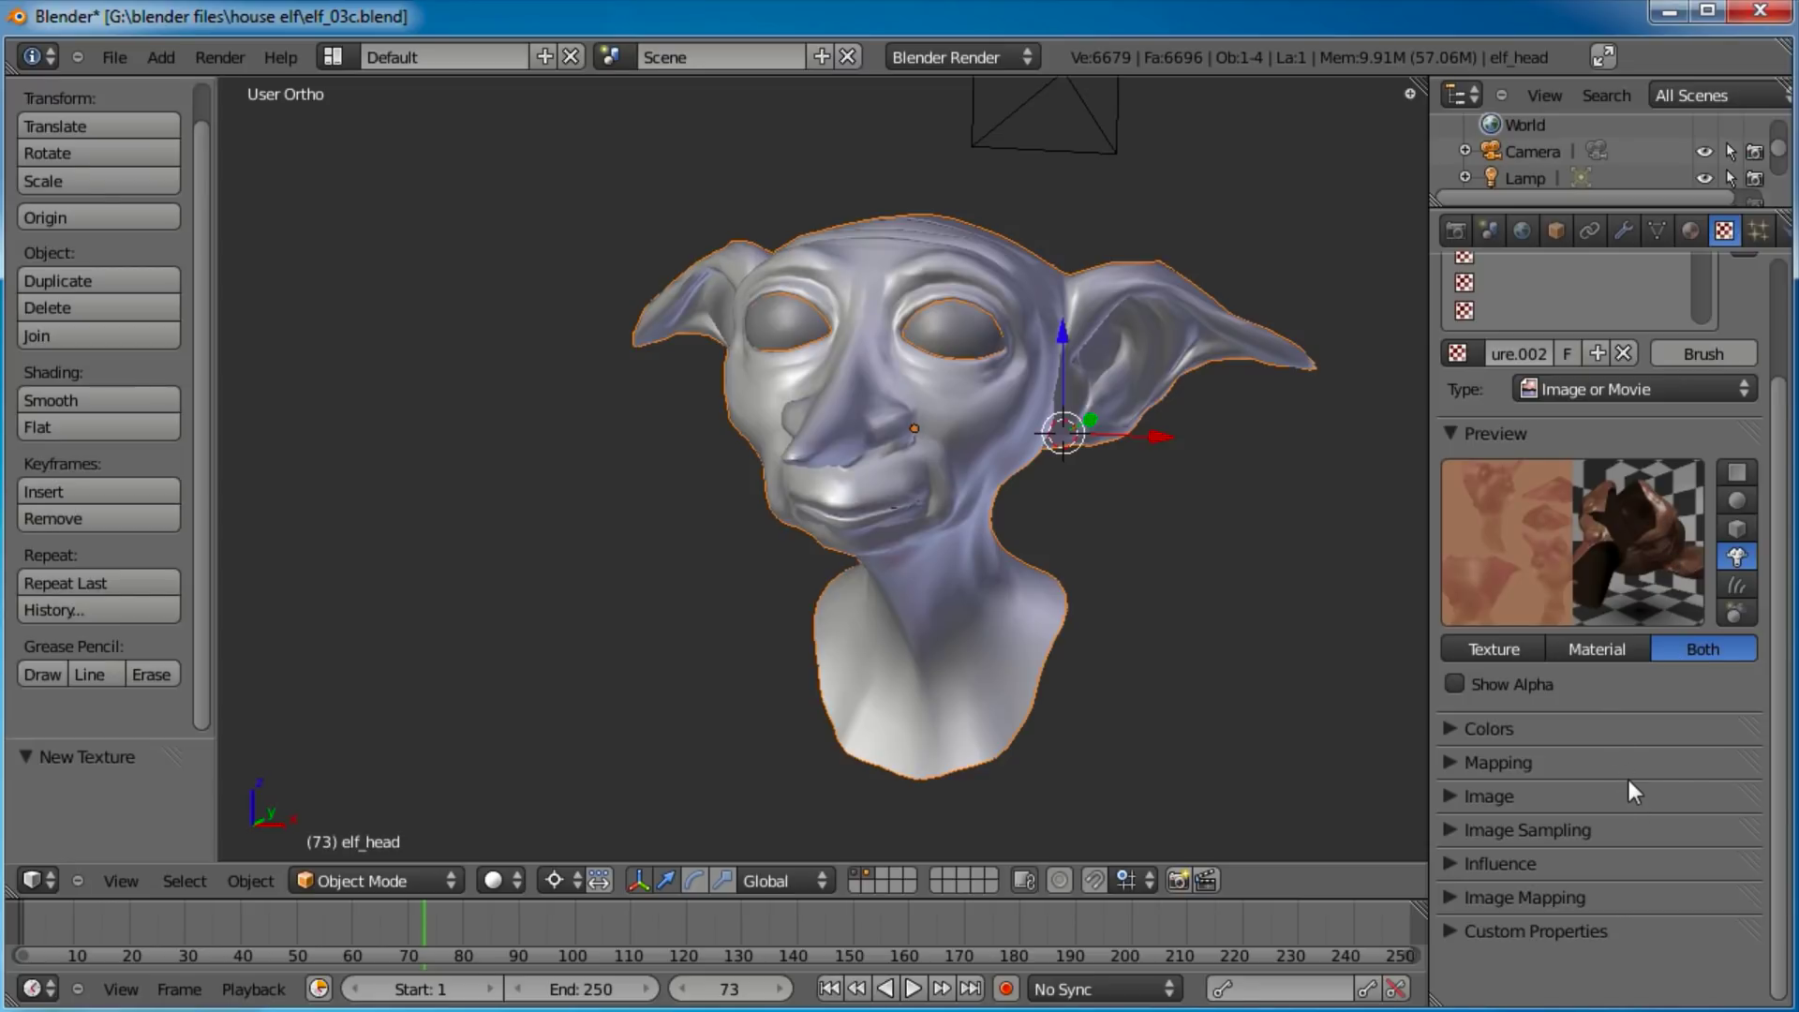
# Set the skin texture's mapping coordinates to UV and collapse the mapping settings.
pyautogui.click(1449, 764)
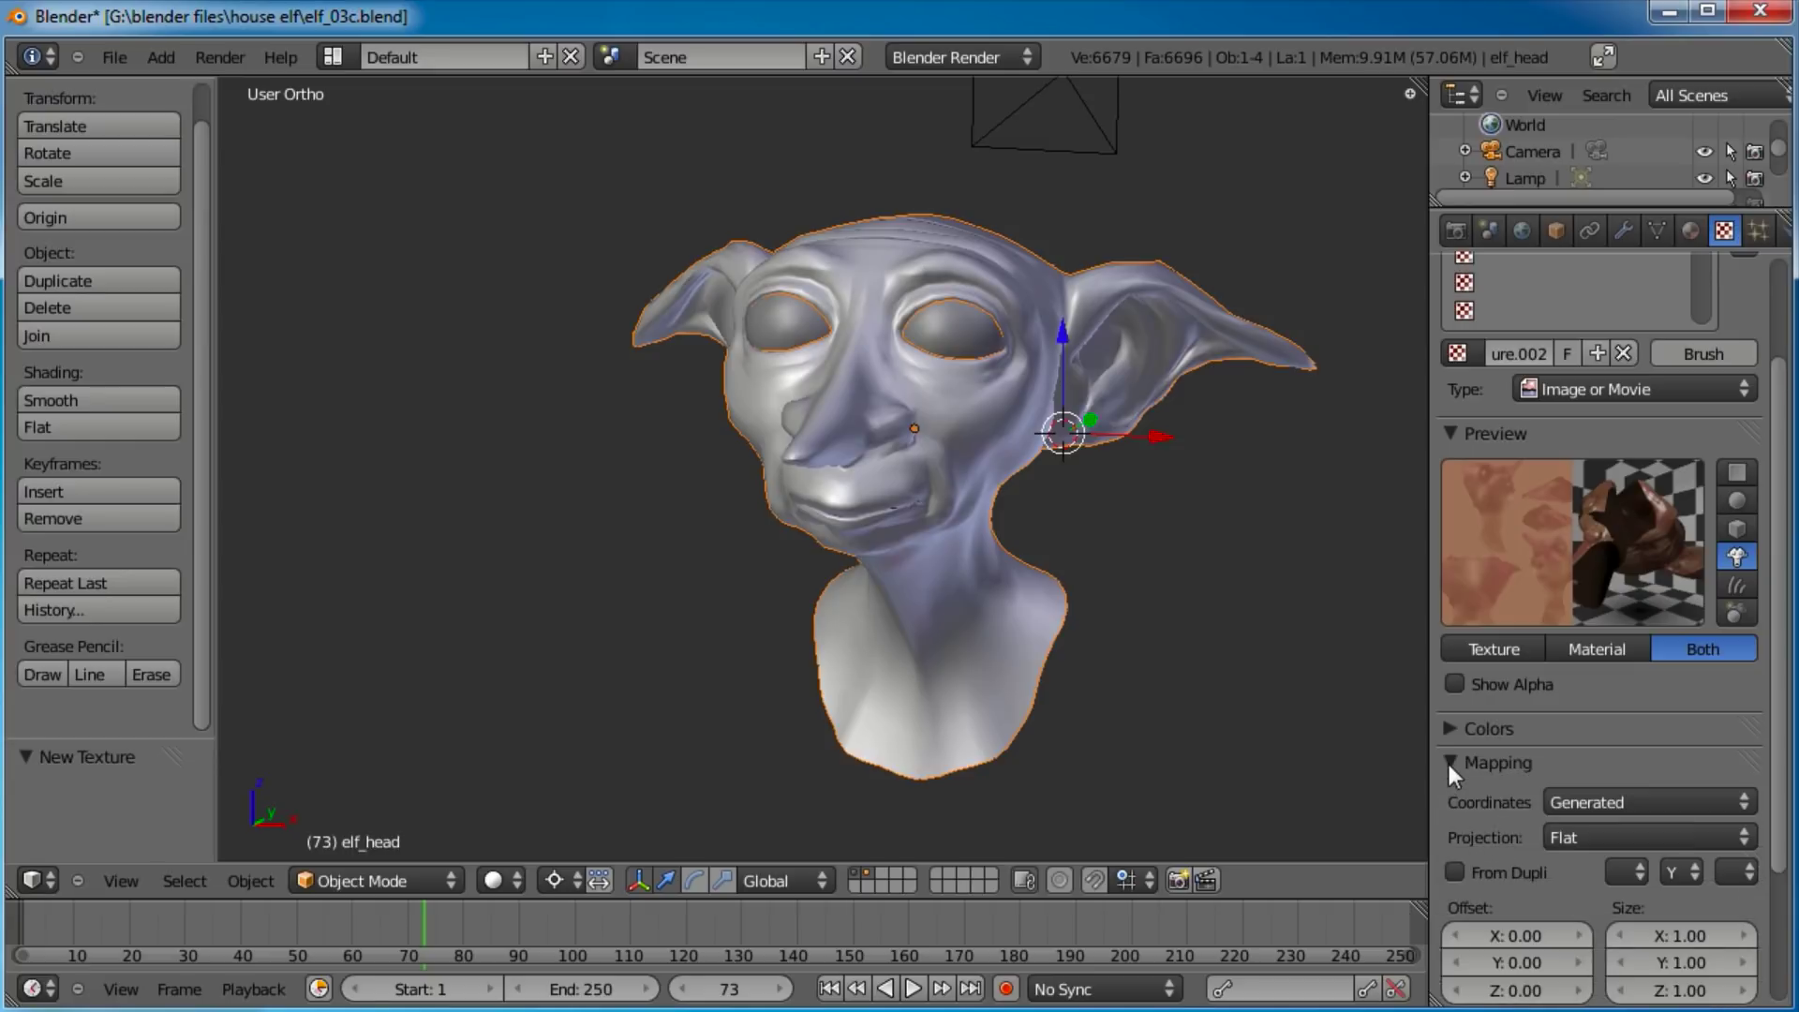
pyautogui.click(1608, 803)
pyautogui.click(1584, 677)
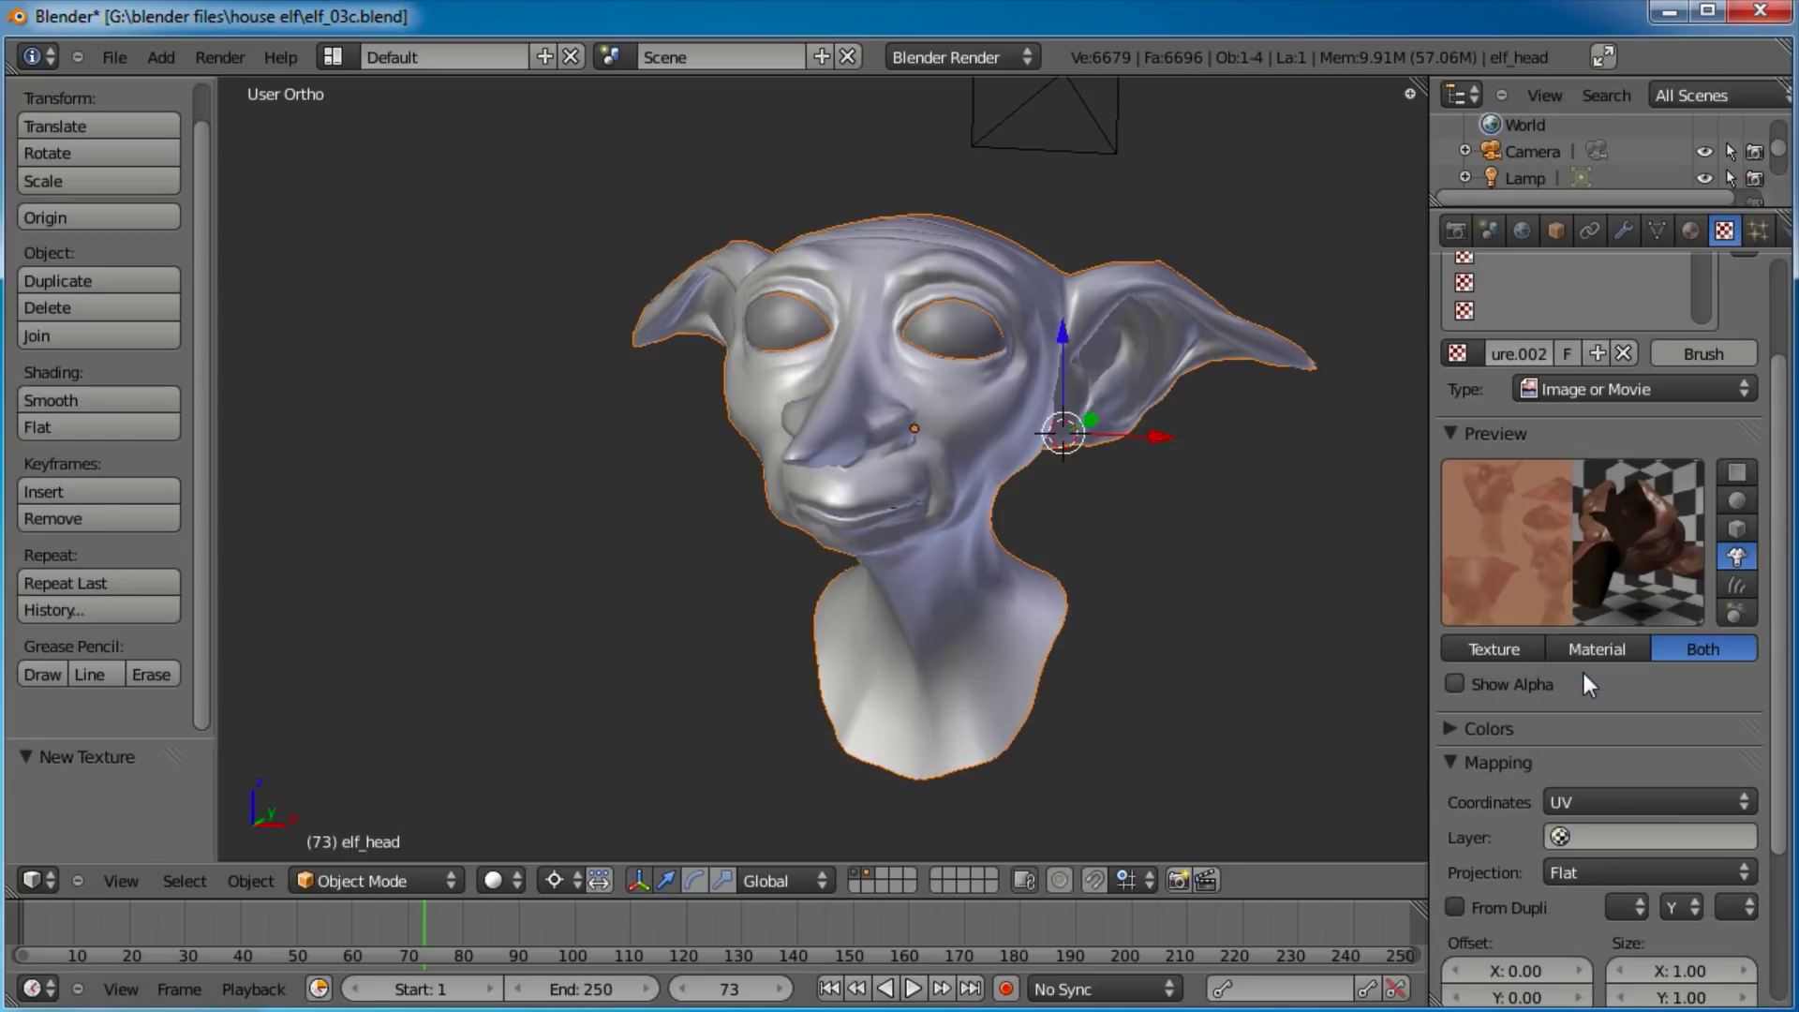
pyautogui.click(1453, 762)
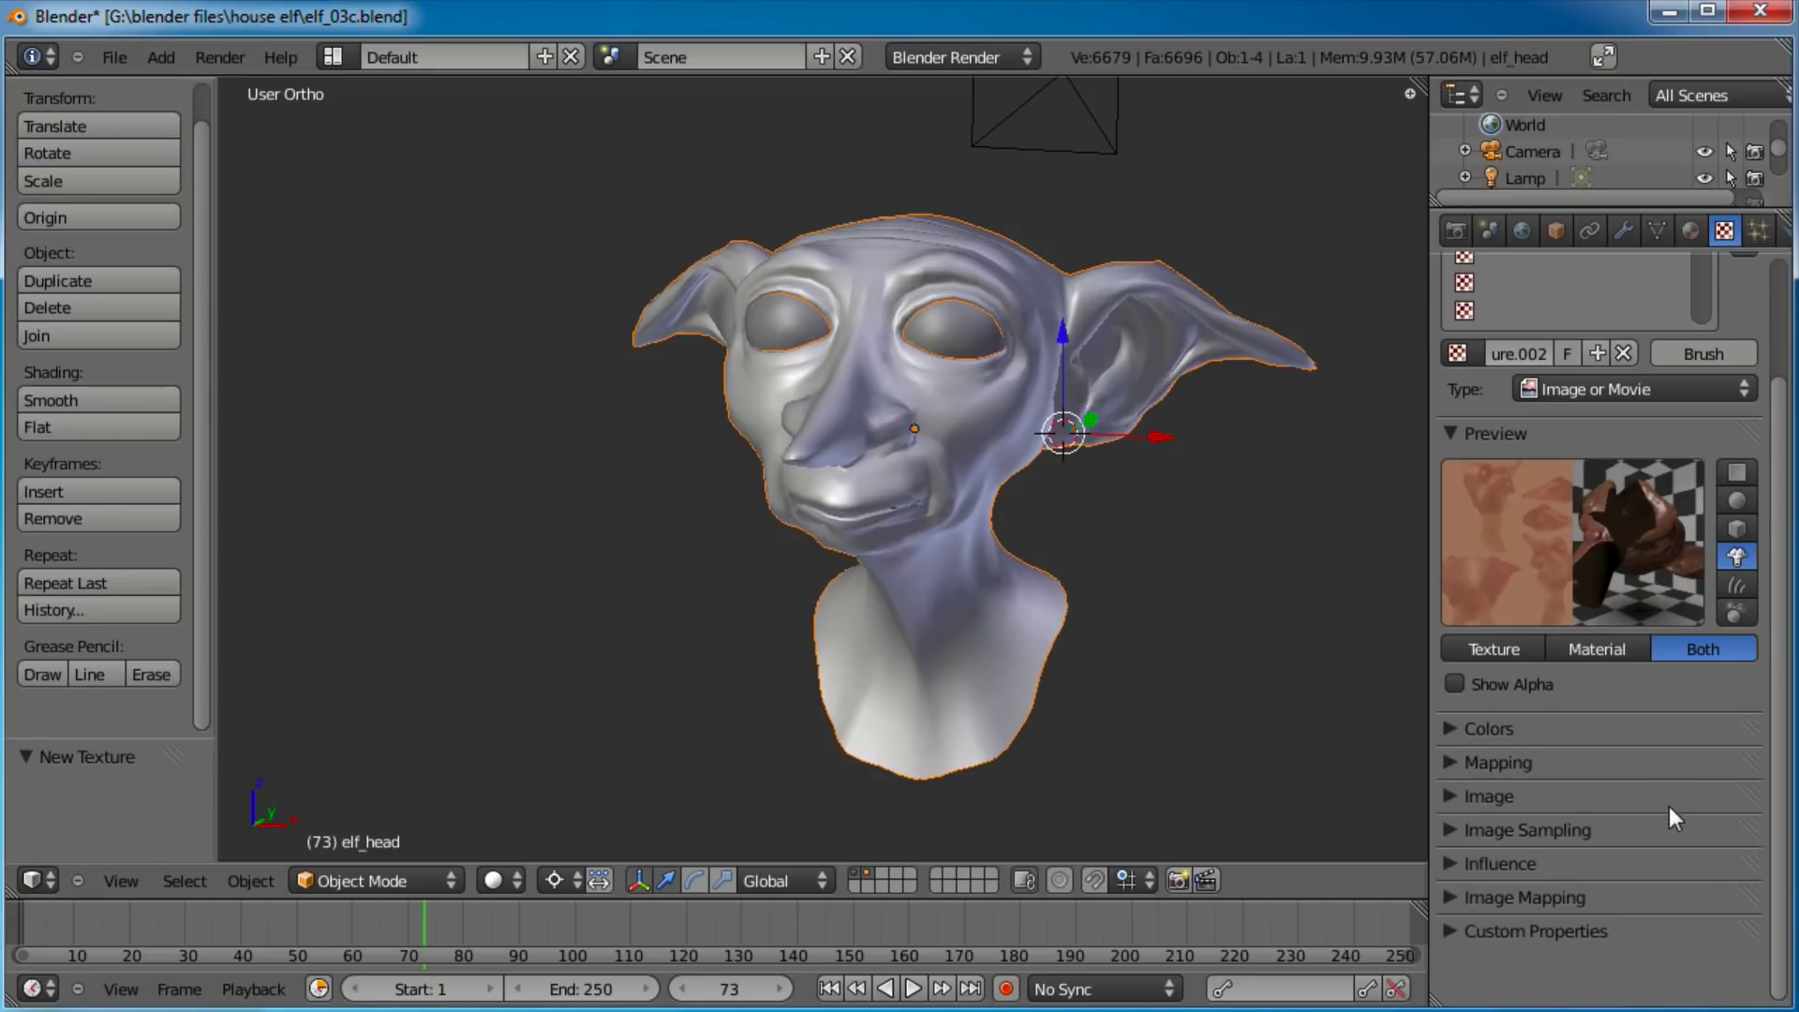
# Check the skin texture's influence settings and render the elf head to inspect the textured result.
pyautogui.click(1458, 879)
pyautogui.scroll(-4, 1503, 896)
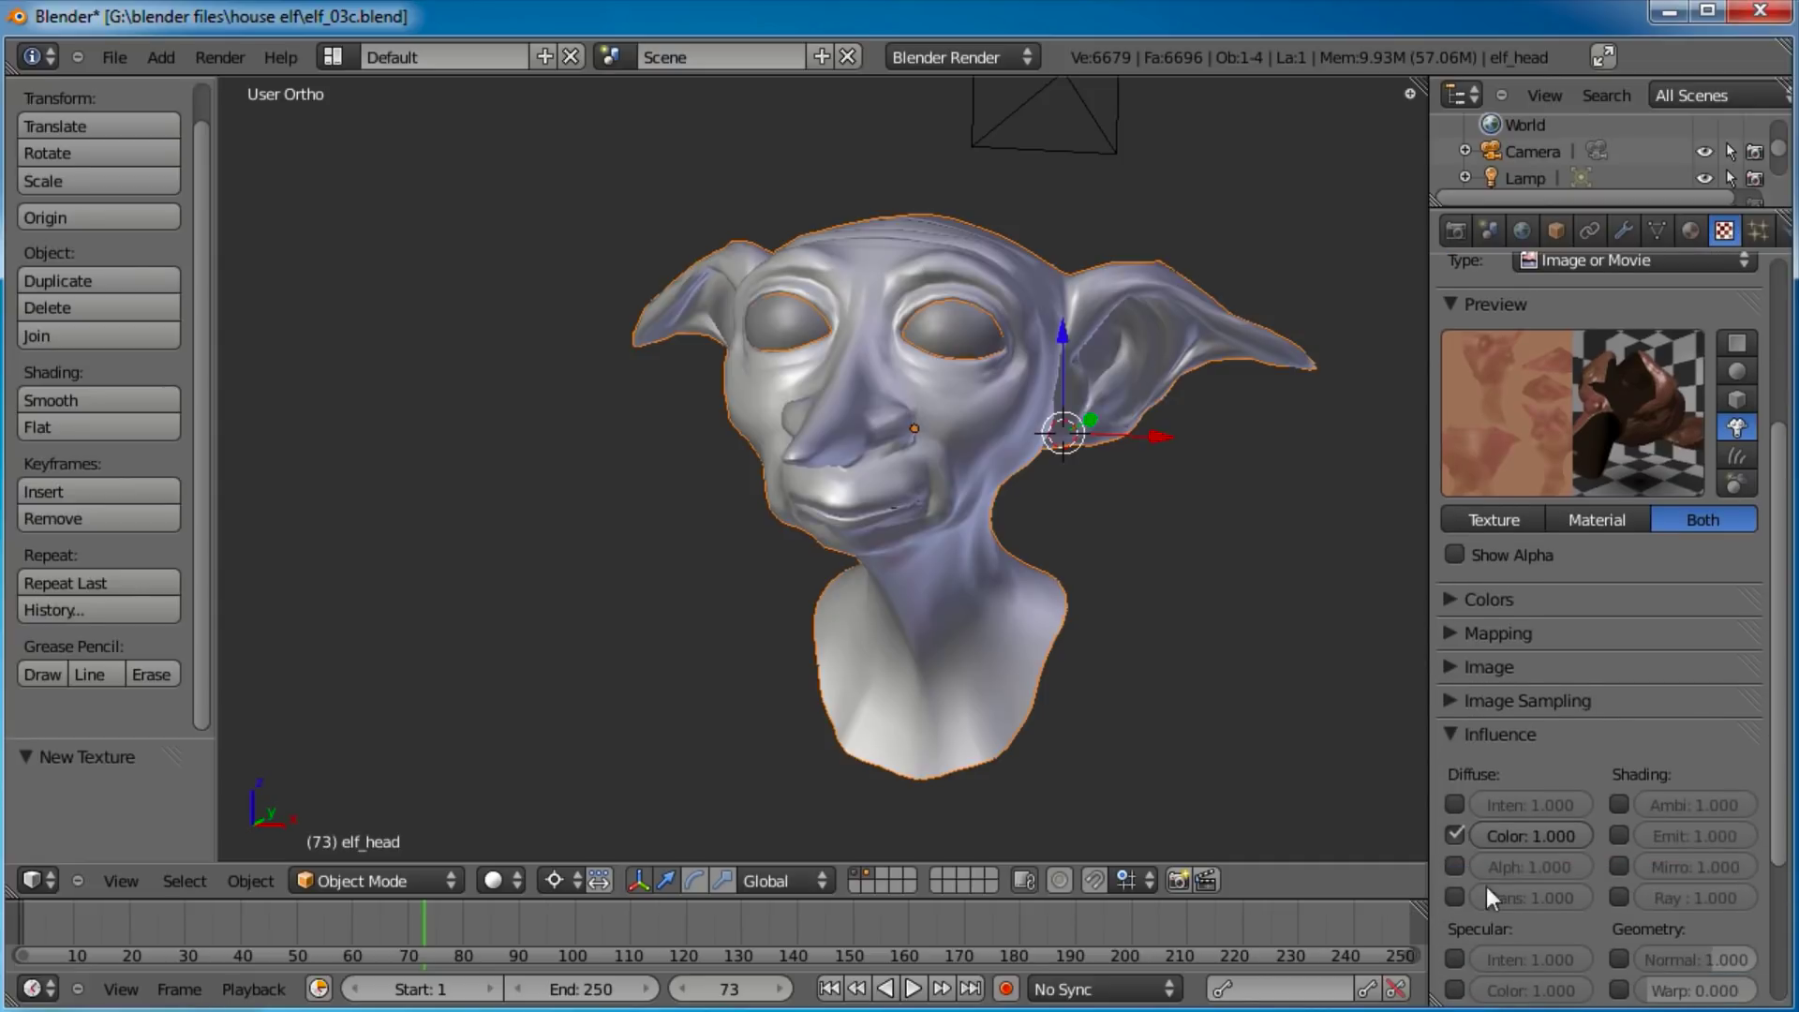
pyautogui.click(1452, 733)
pyautogui.scroll(7, 1683, 699)
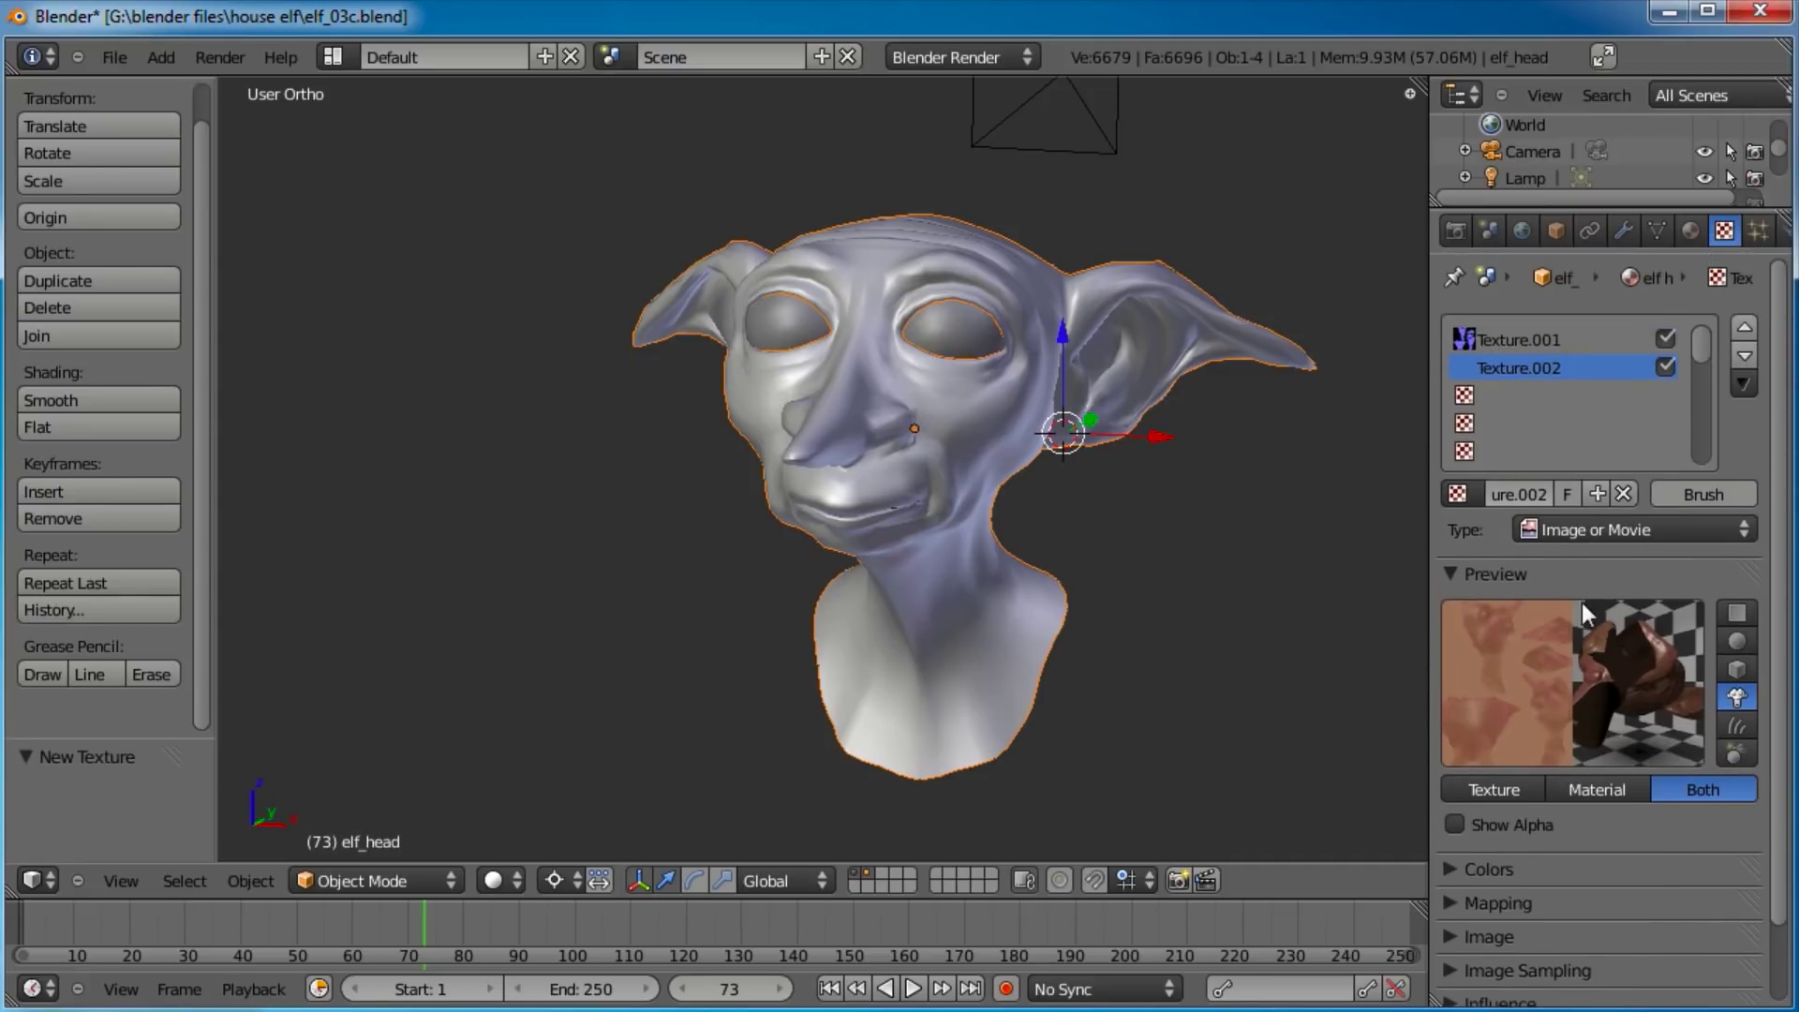
pyautogui.press('F12')
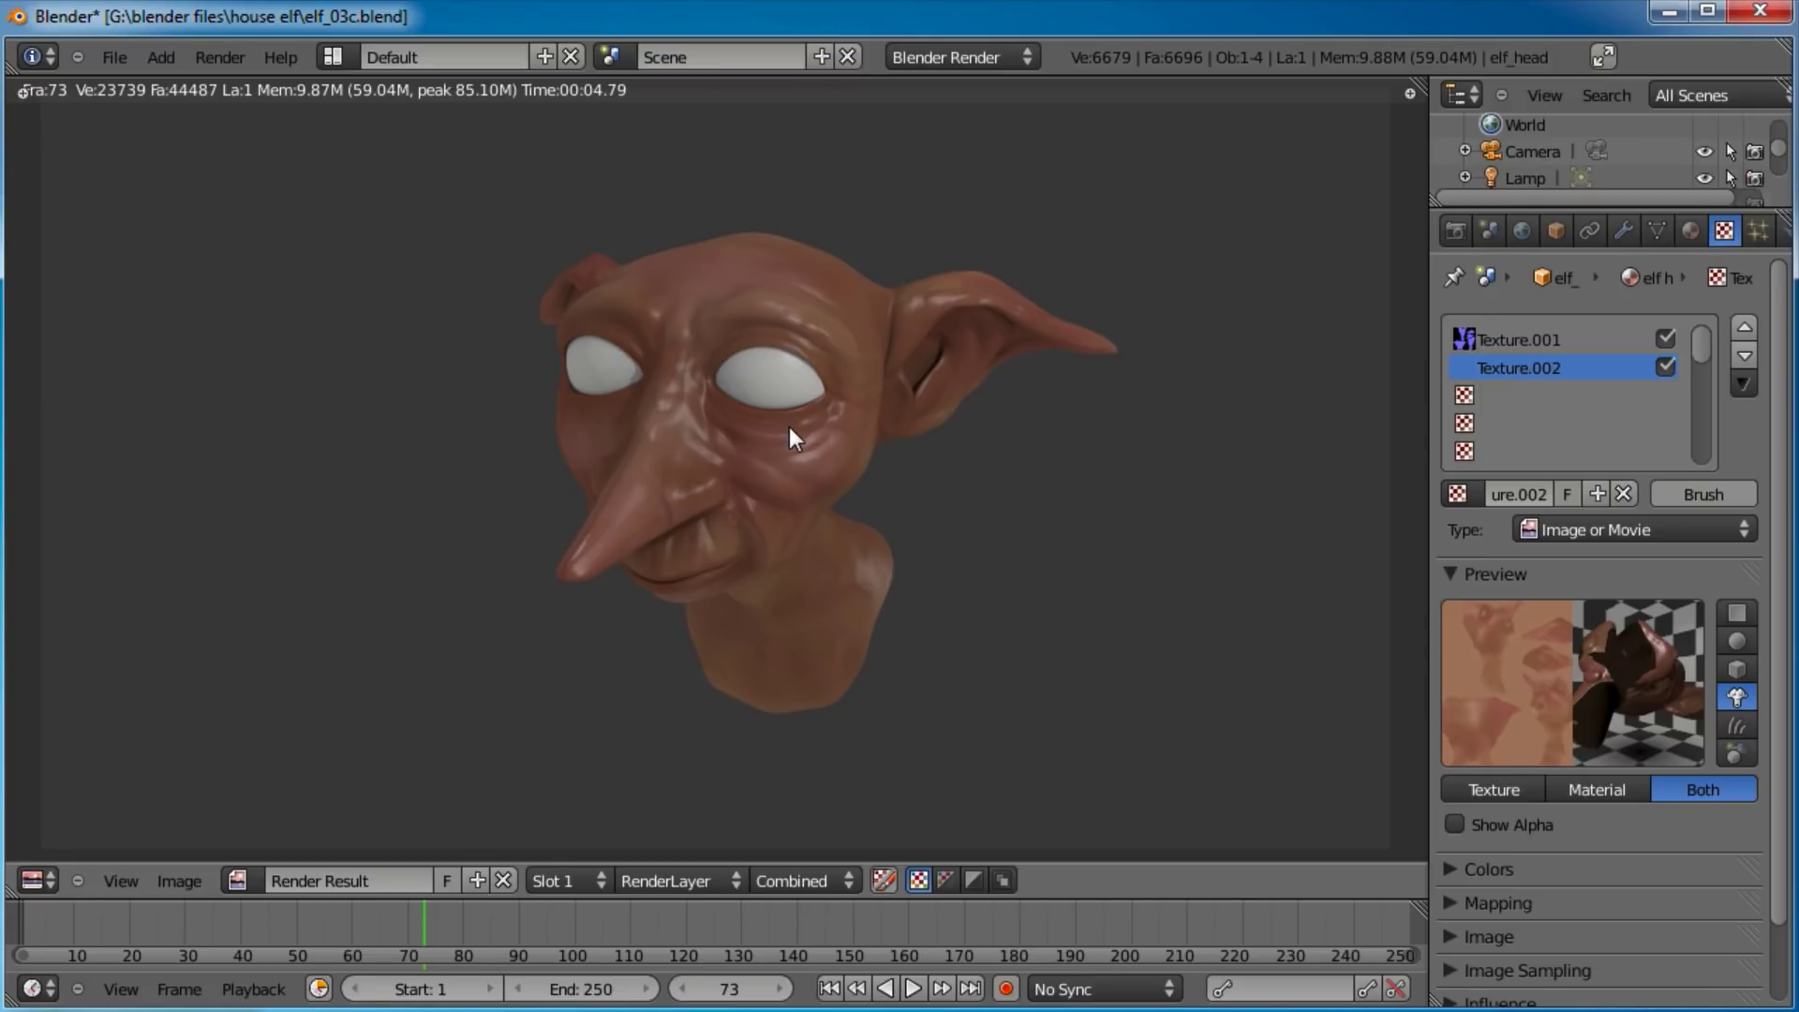
pyautogui.press('Escape')
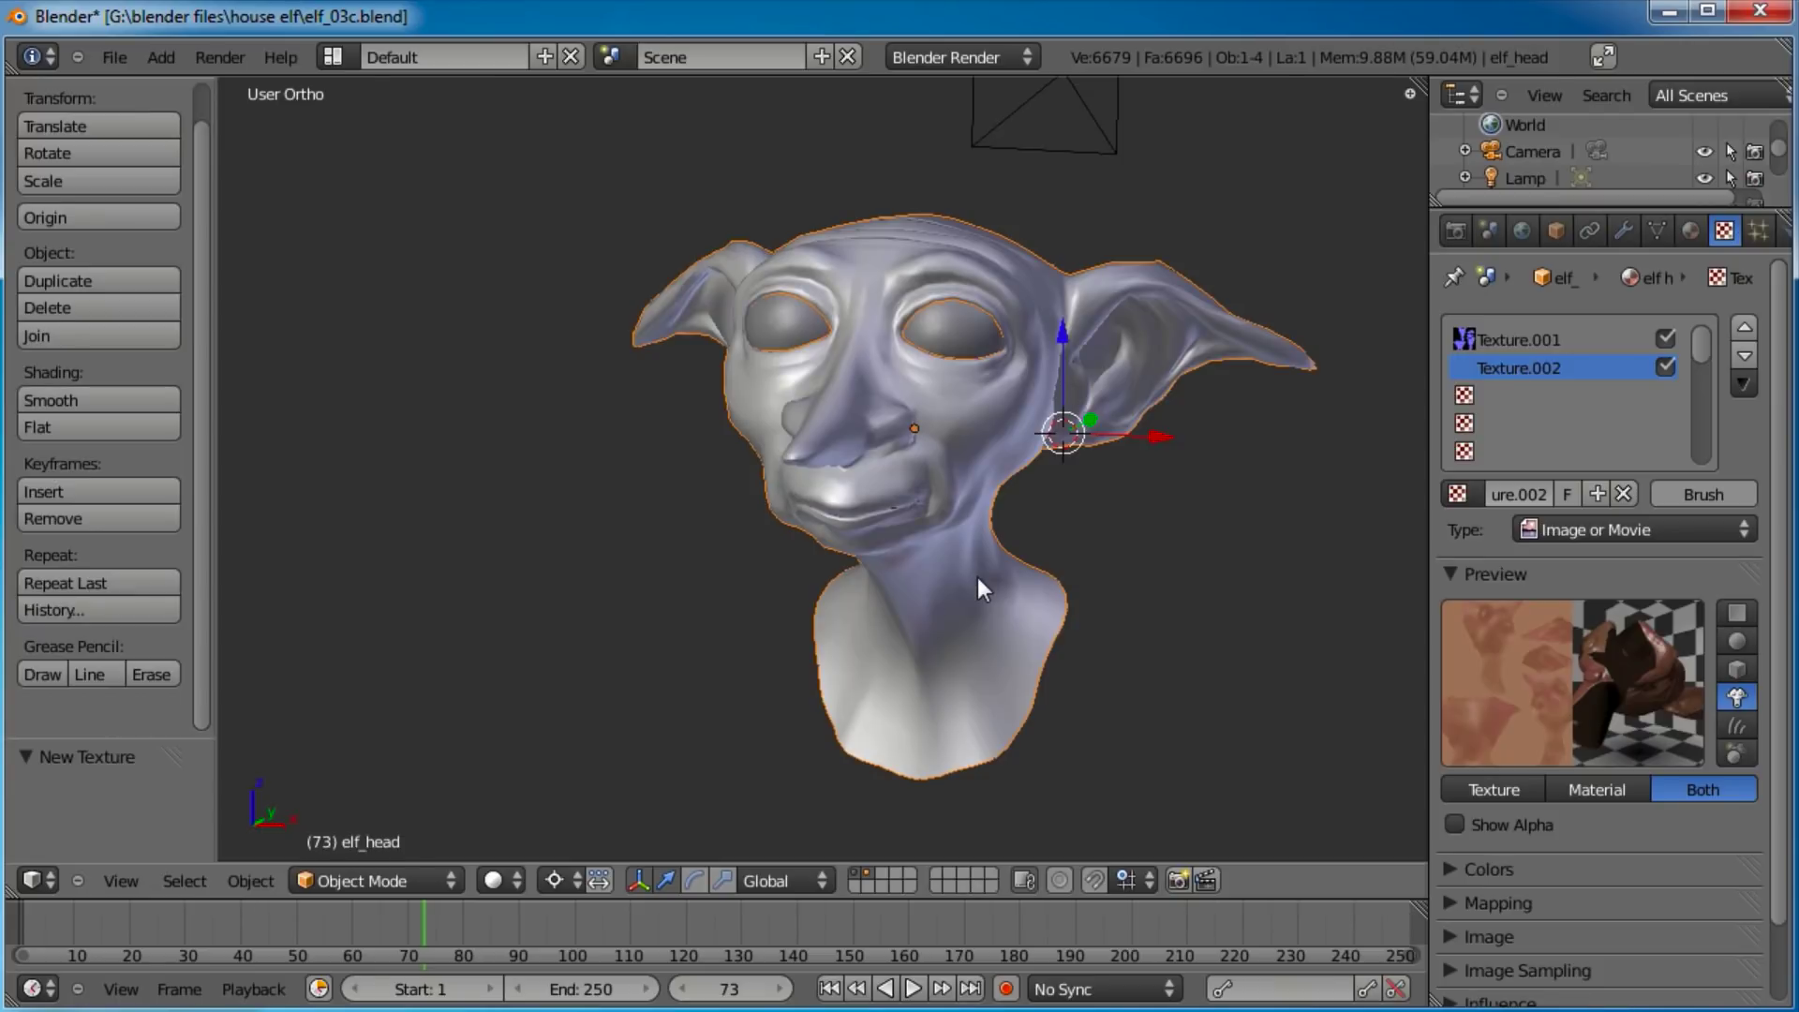
# Save the scene under its current file name, elf_03c.blend.
pyautogui.scroll(-2, 976, 577)
pyautogui.click(115, 56)
pyautogui.click(161, 249)
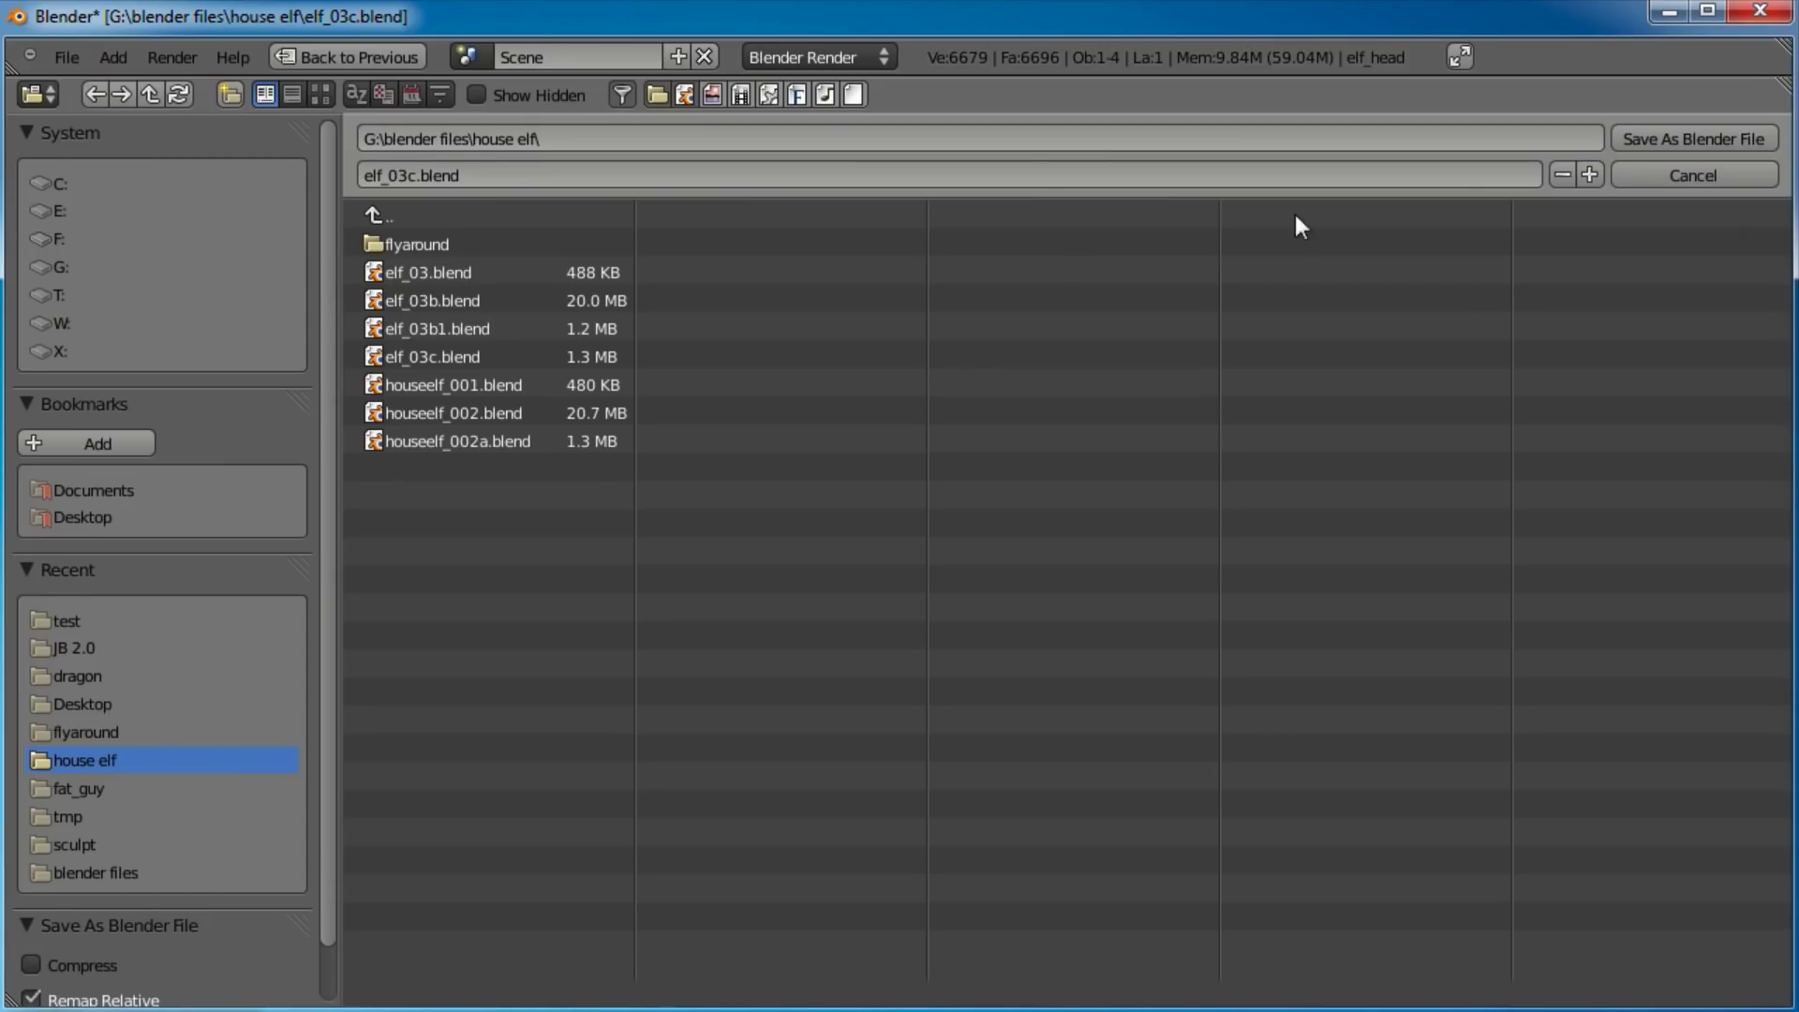
pyautogui.click(1724, 175)
pyautogui.click(112, 54)
pyautogui.click(145, 234)
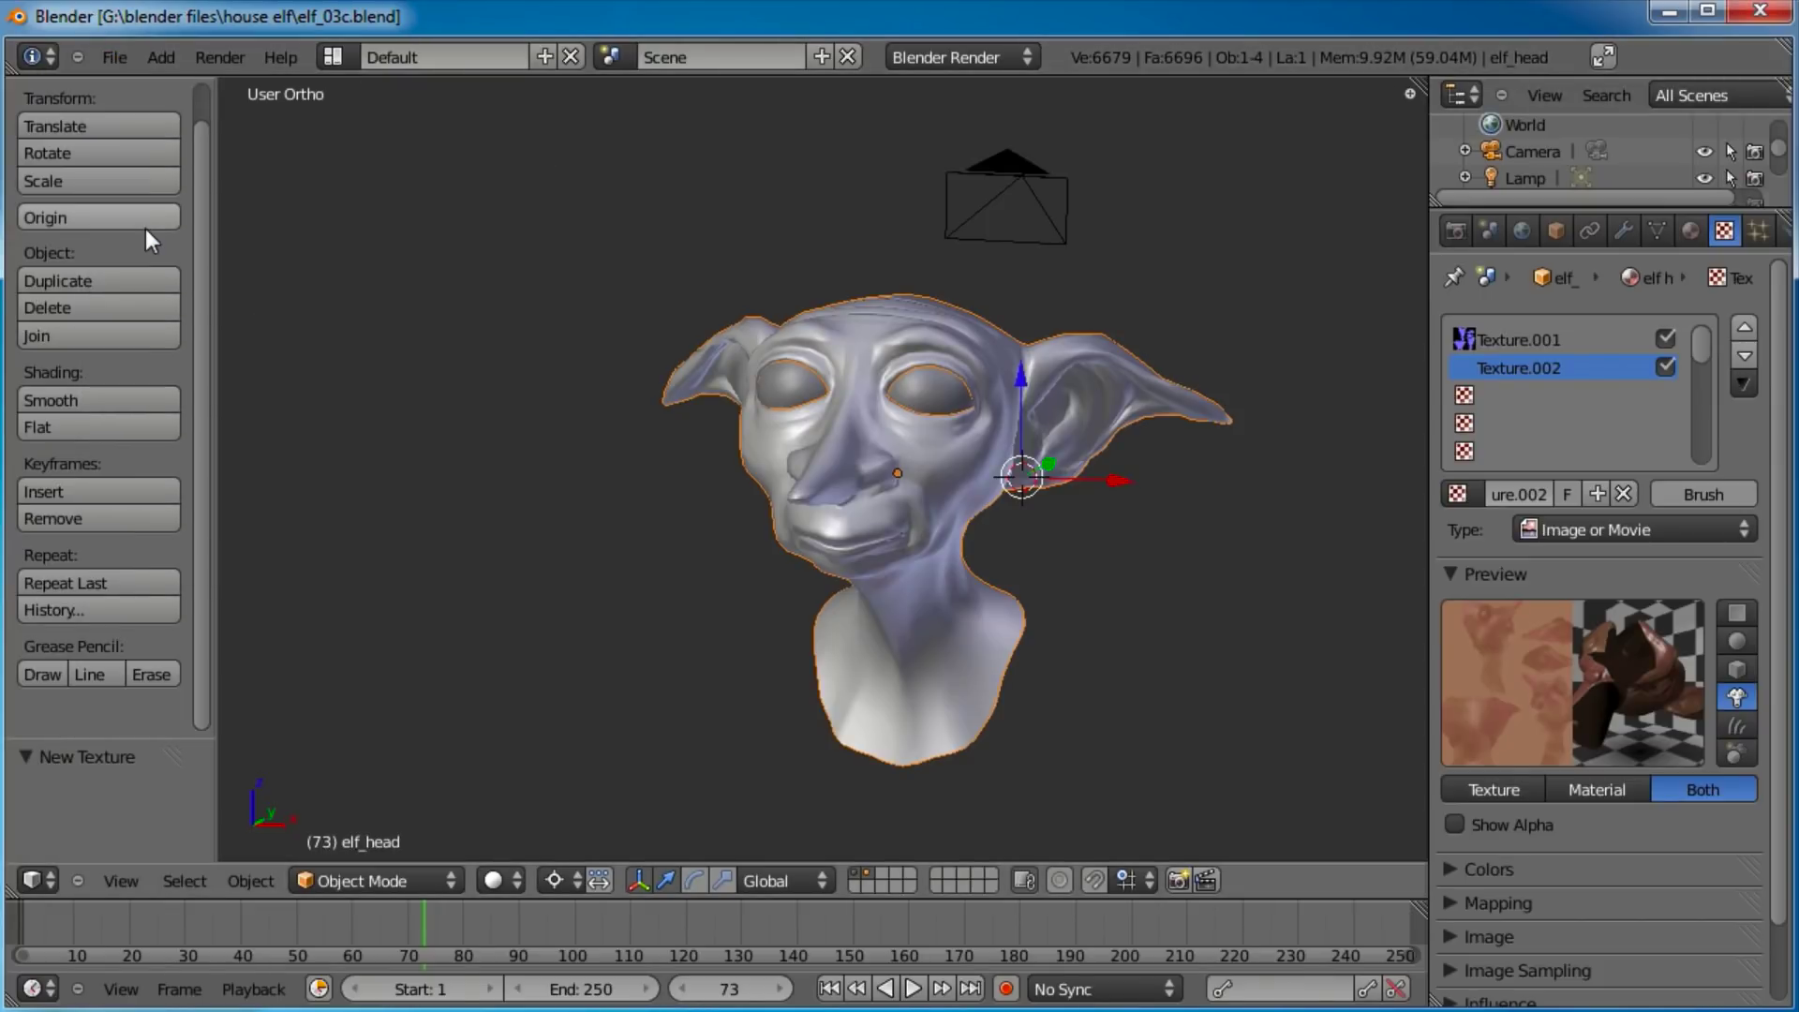
# Start appending from a library and browse up to the G:\blender files folder.
pyautogui.click(112, 56)
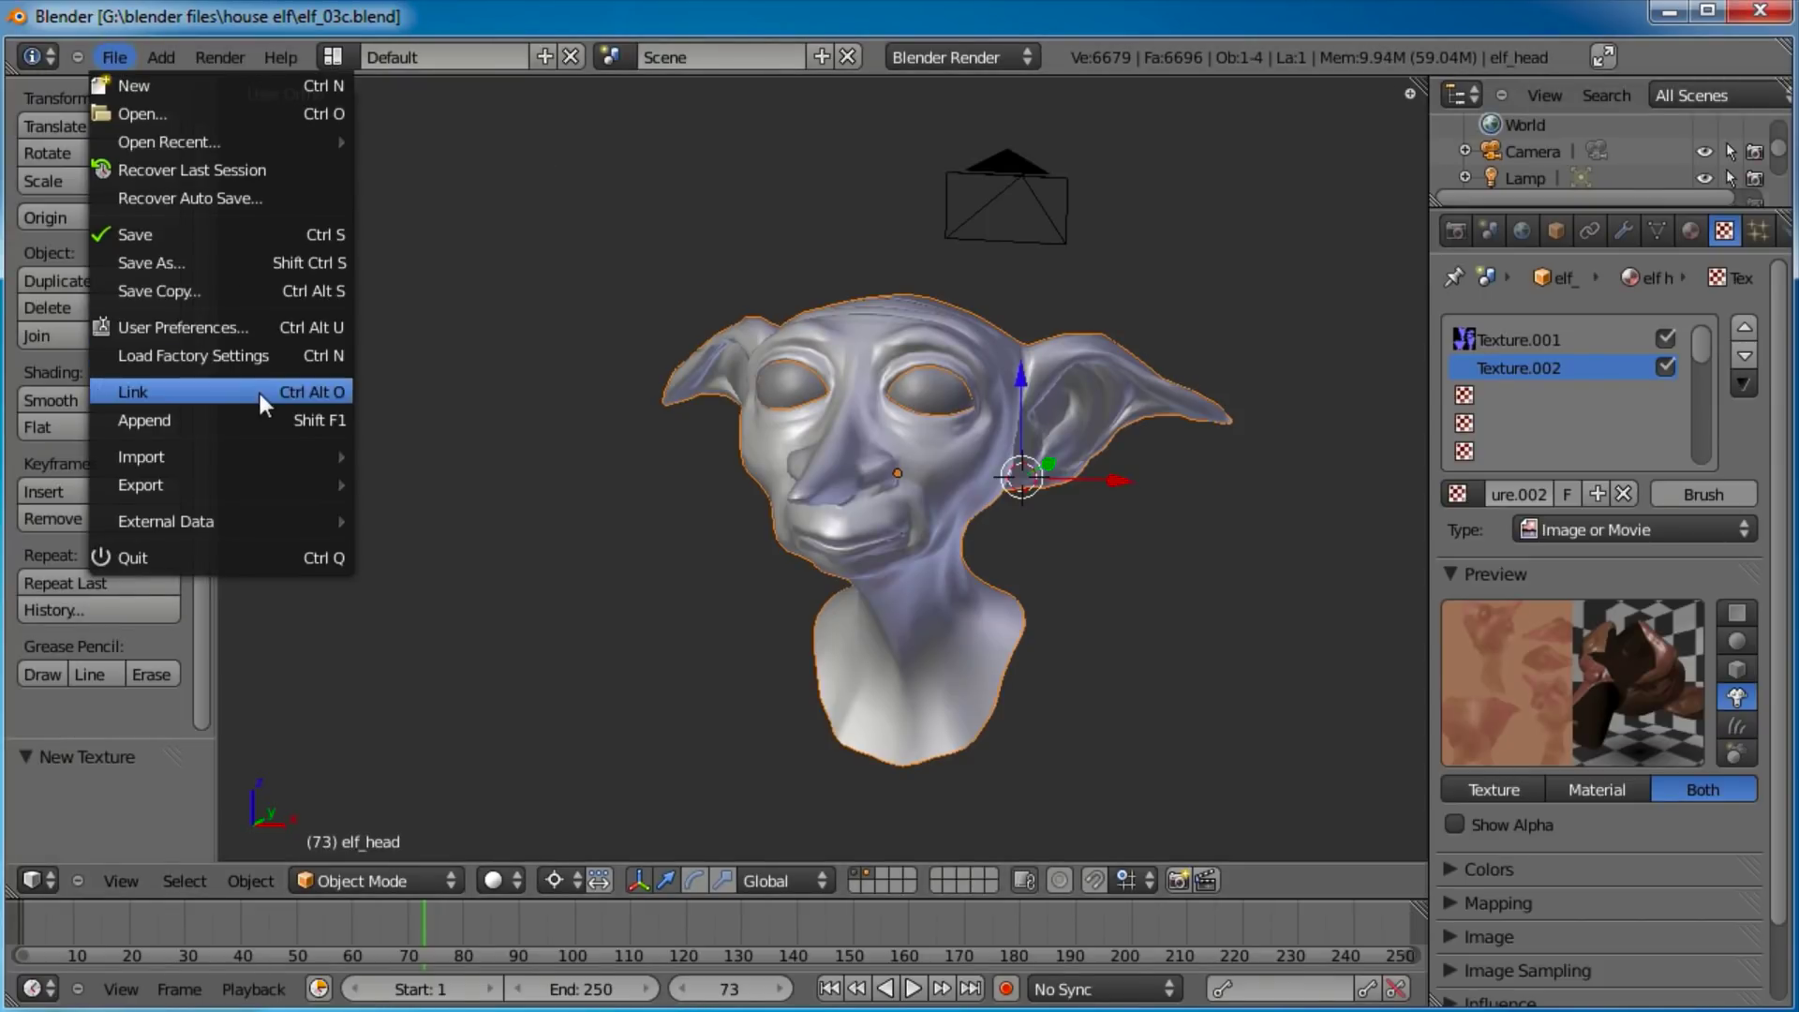
pyautogui.click(229, 417)
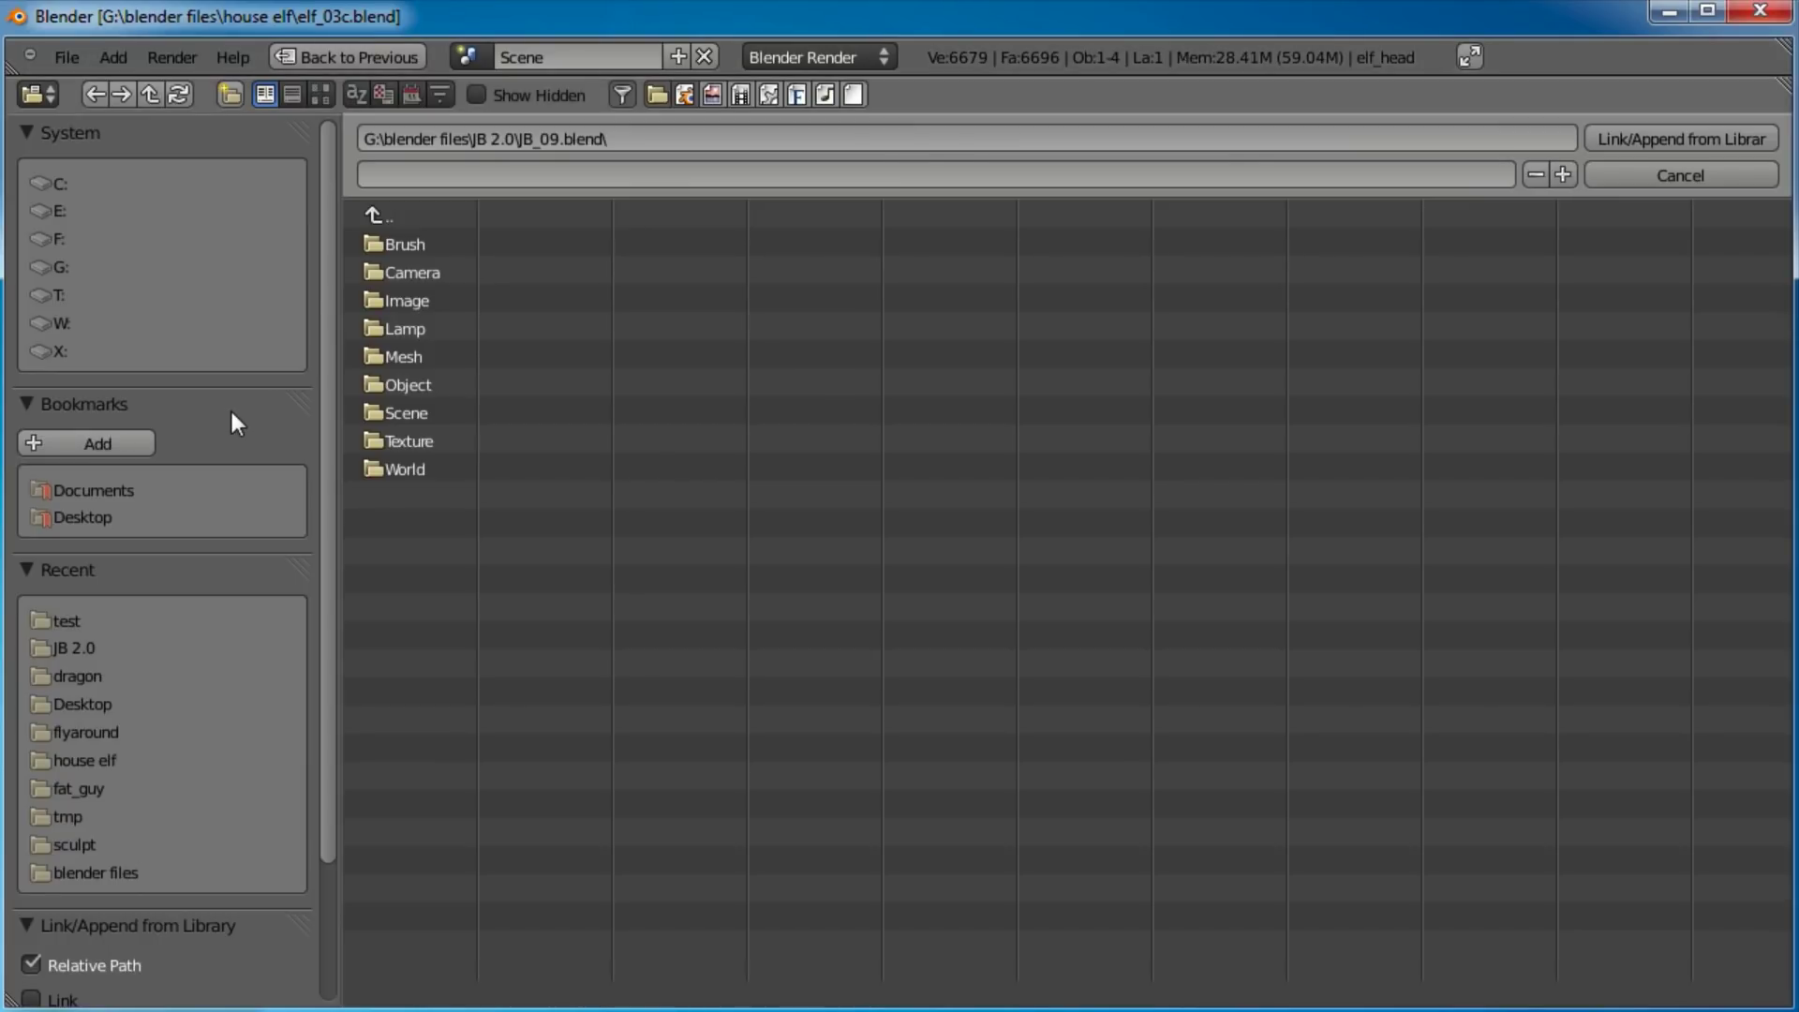
pyautogui.click(430, 215)
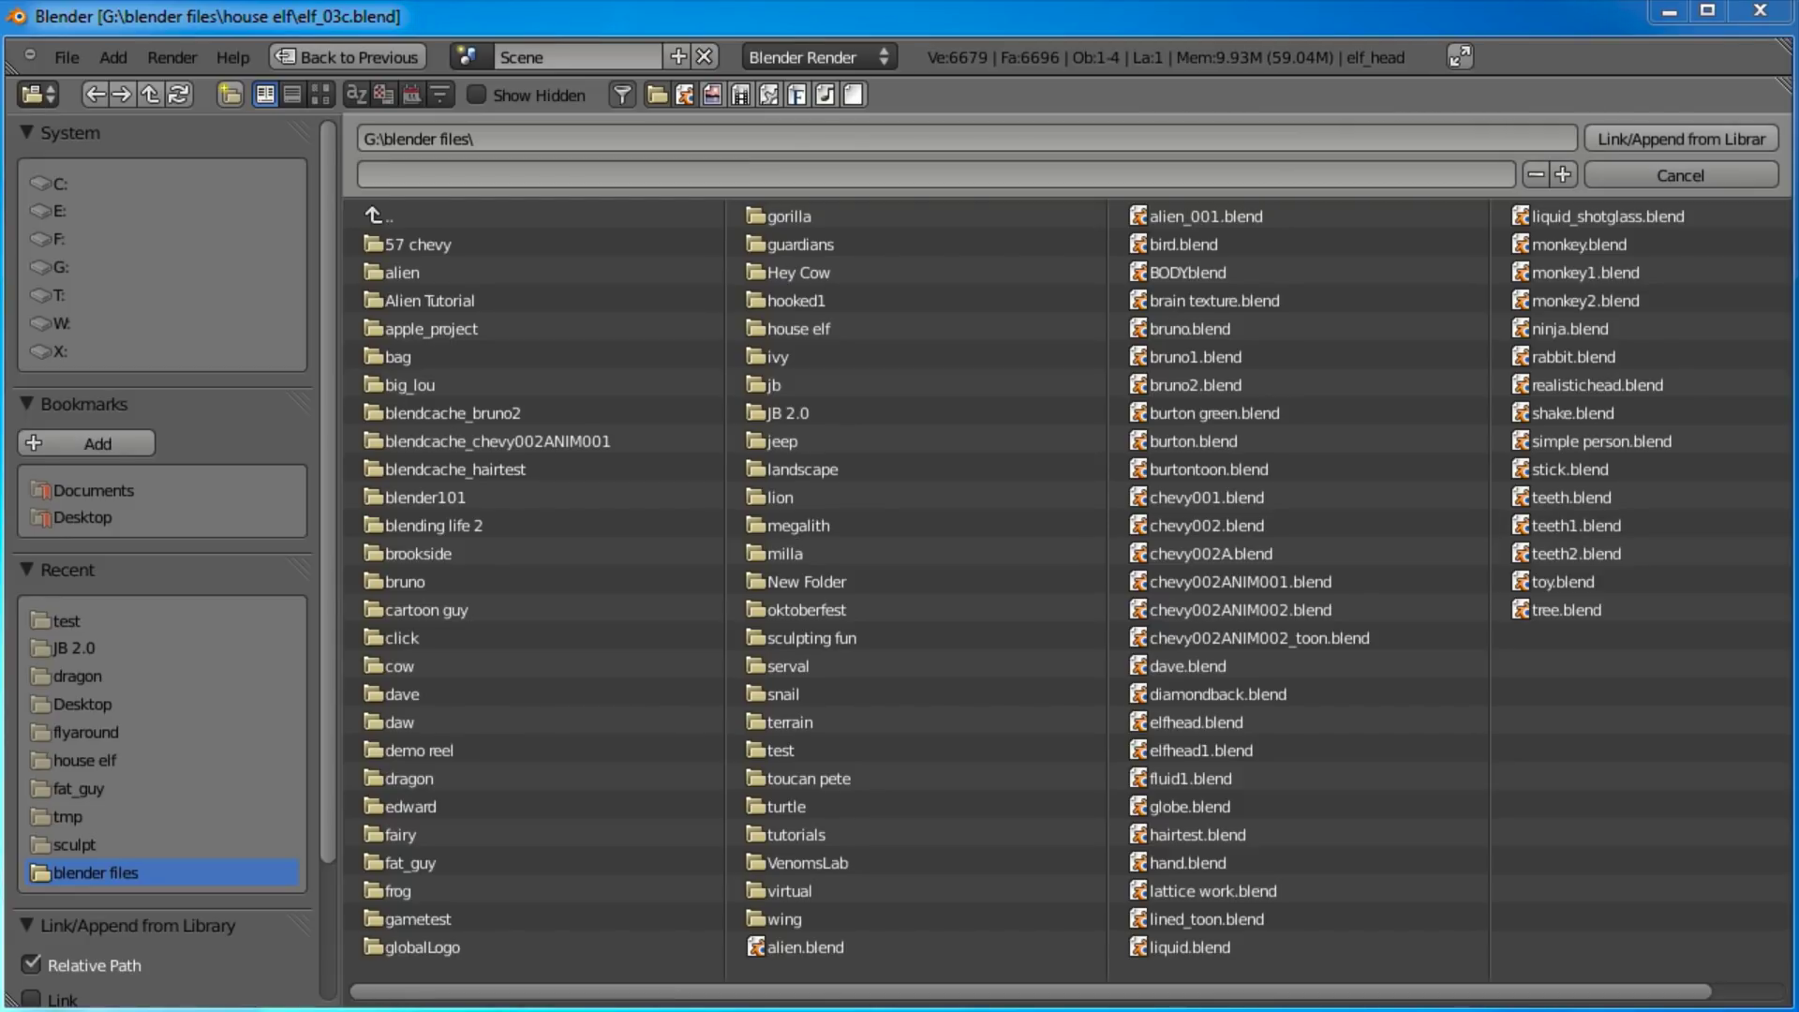
# Switch to Windows Explorer and copy eyeball.blend and eyeball_texture_02.jpg from the Alien Tutorial folder.
pyautogui.moveTo(1798, 155); pyautogui.dragTo(1301, 139)
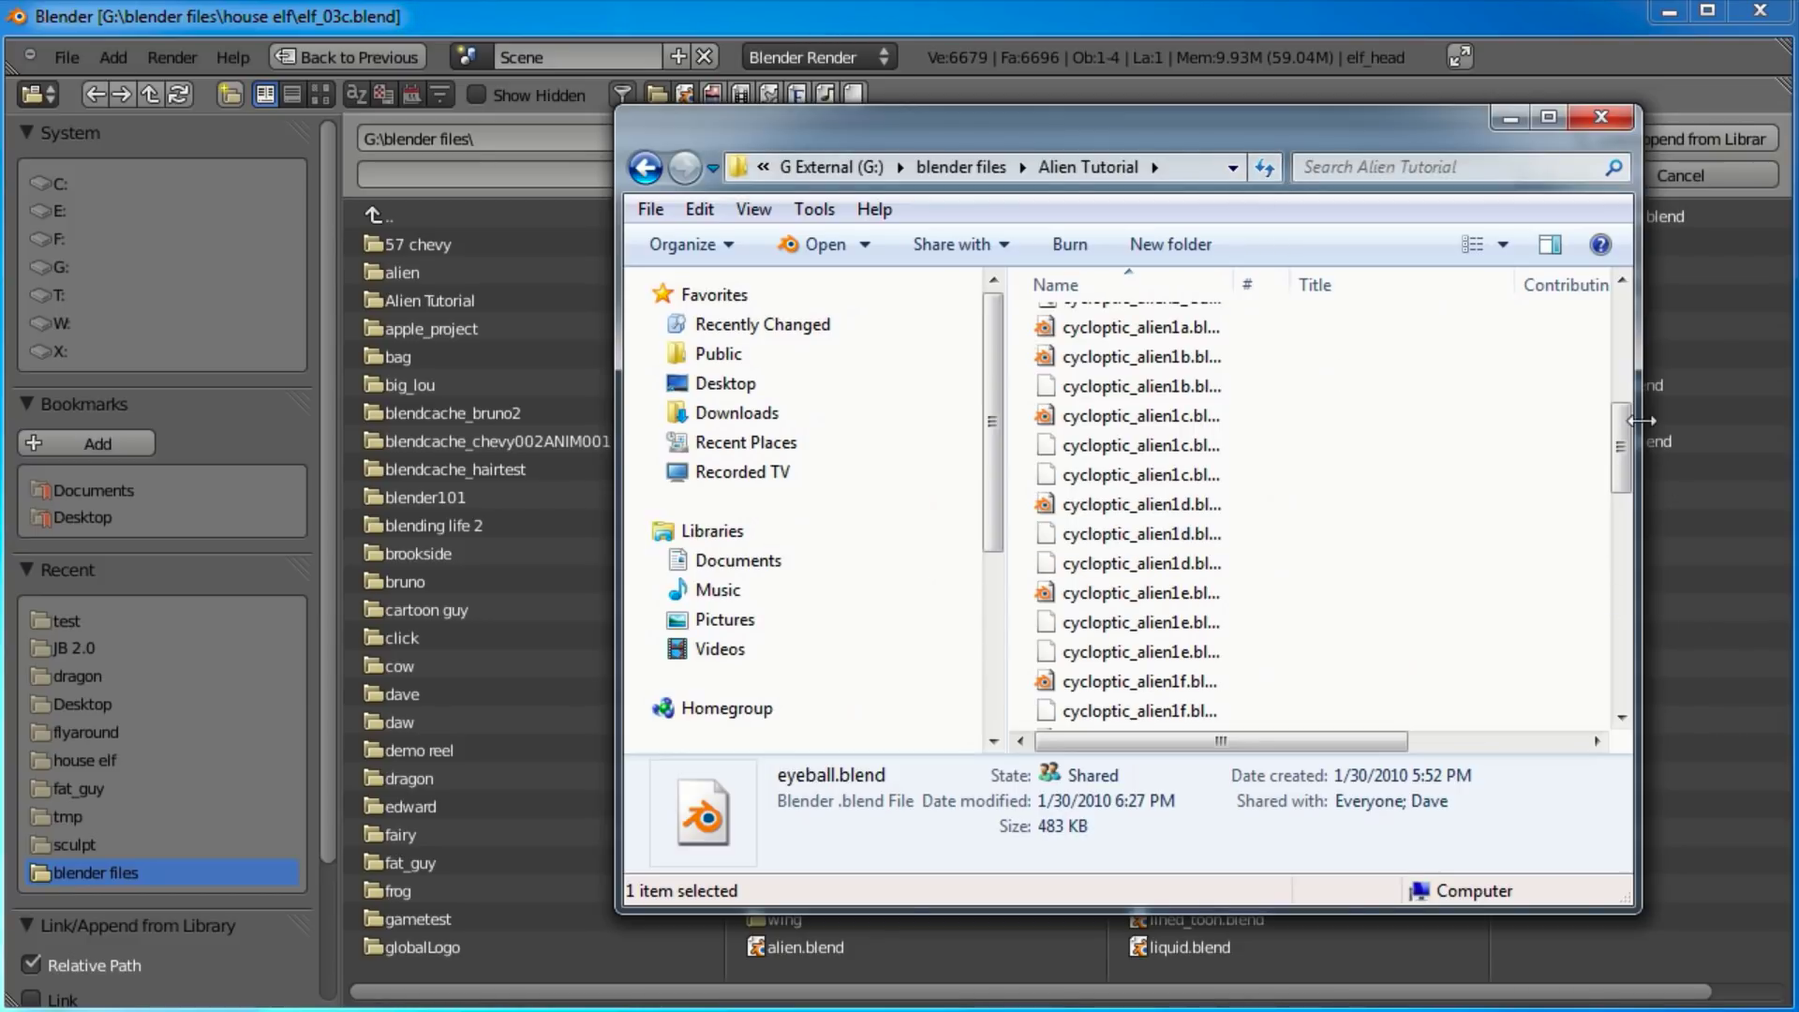
pyautogui.moveTo(1619, 898); pyautogui.dragTo(1750, 957)
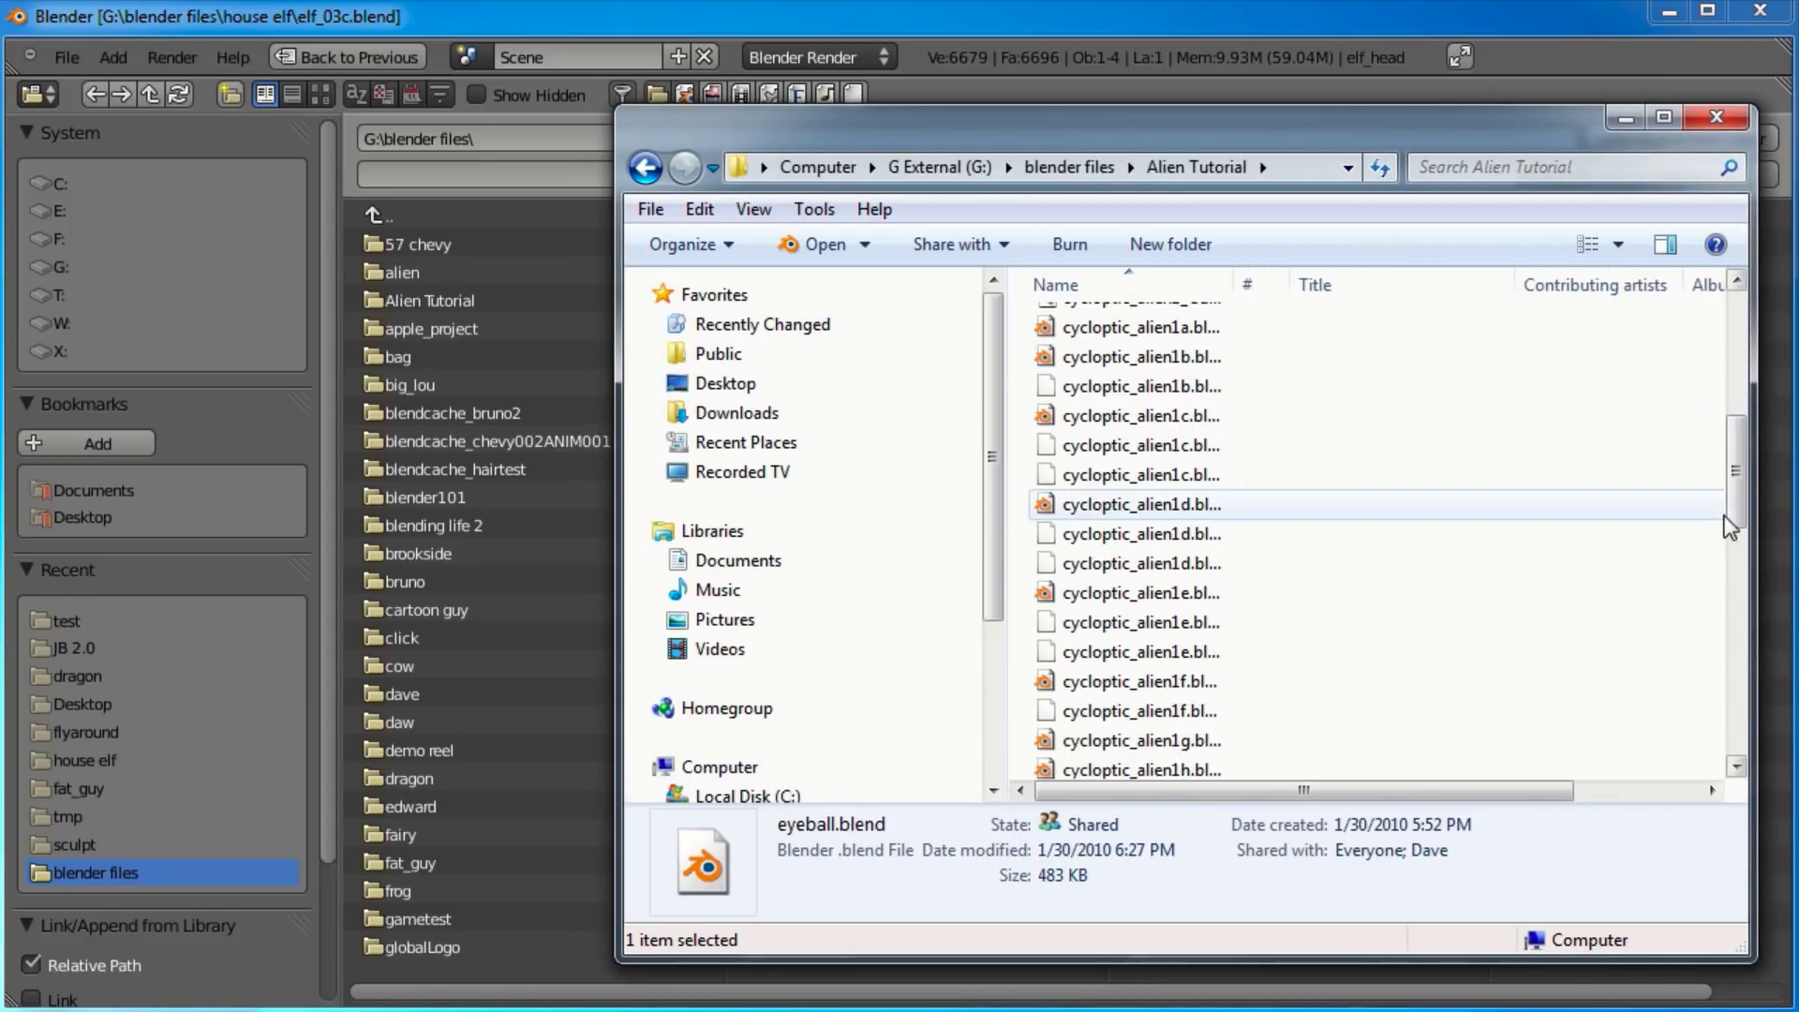
pyautogui.scroll(-2, 1736, 515)
pyautogui.scroll(-2, 1736, 515)
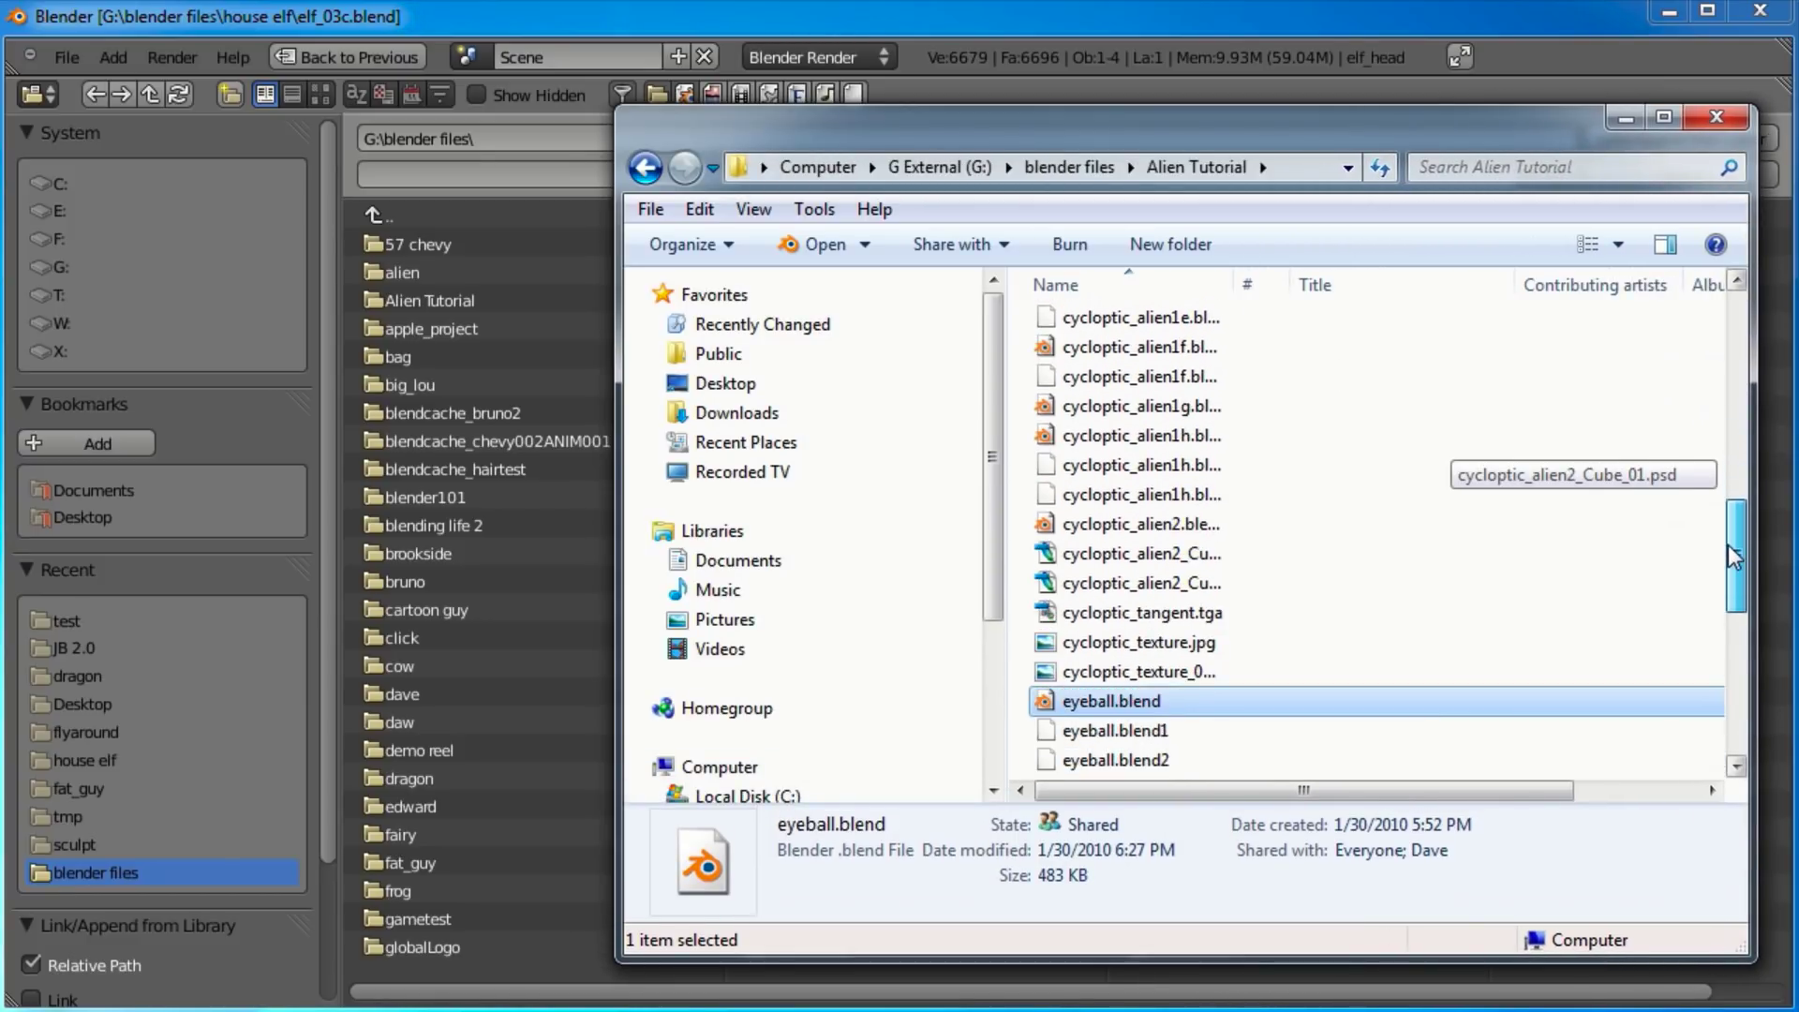
pyautogui.moveTo(1235, 284); pyautogui.dragTo(1330, 286)
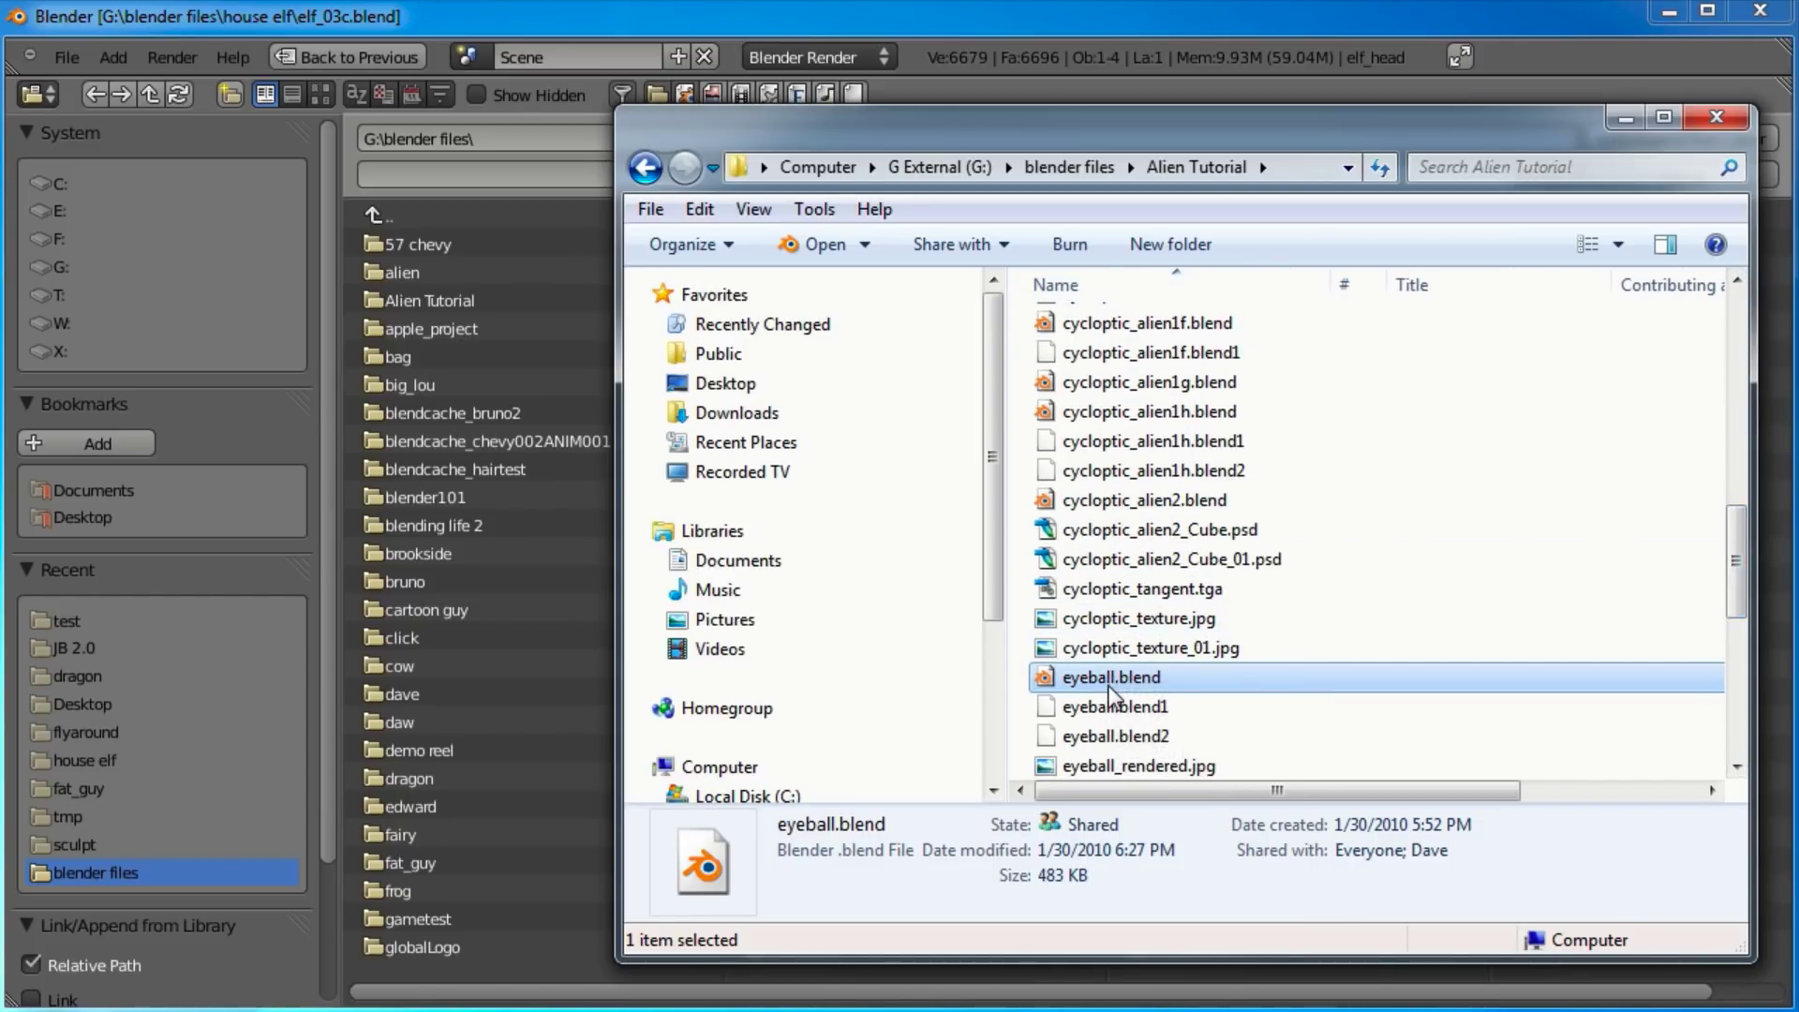
pyautogui.scroll(-2, 1183, 626)
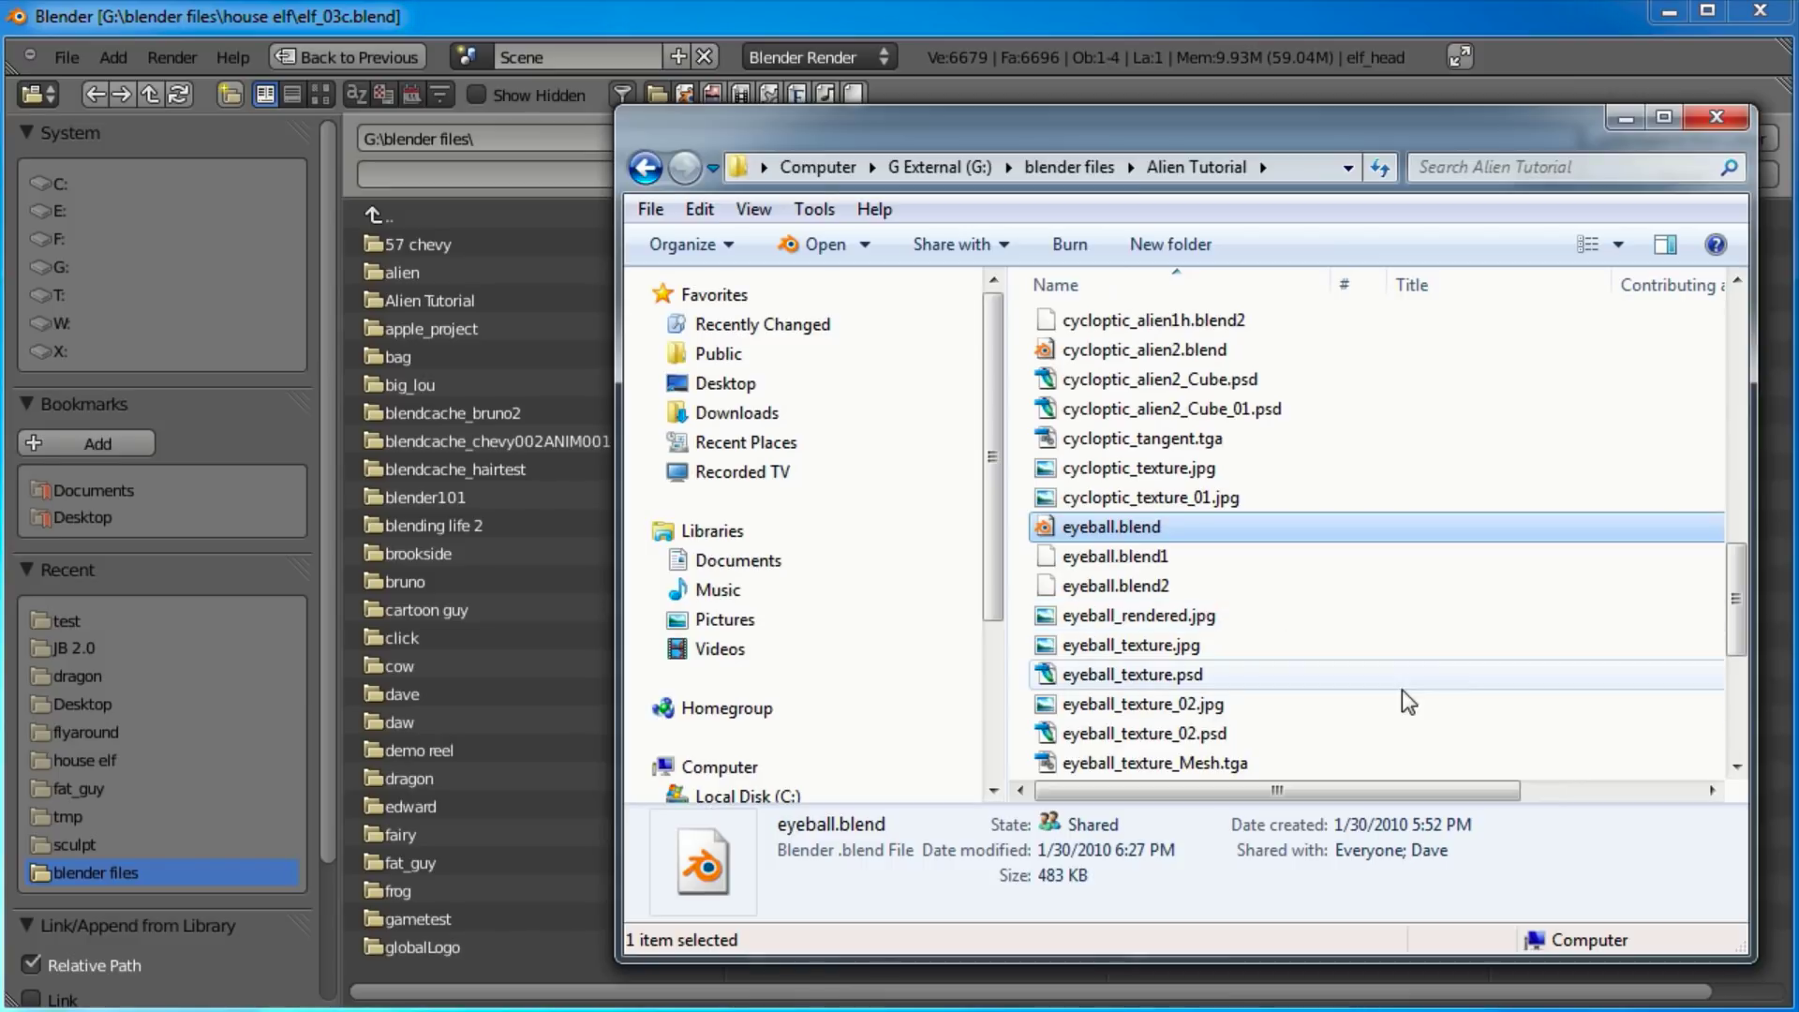
pyautogui.keyDown('ctrl'); pyautogui.click(1263, 712); pyautogui.keyUp('ctrl')
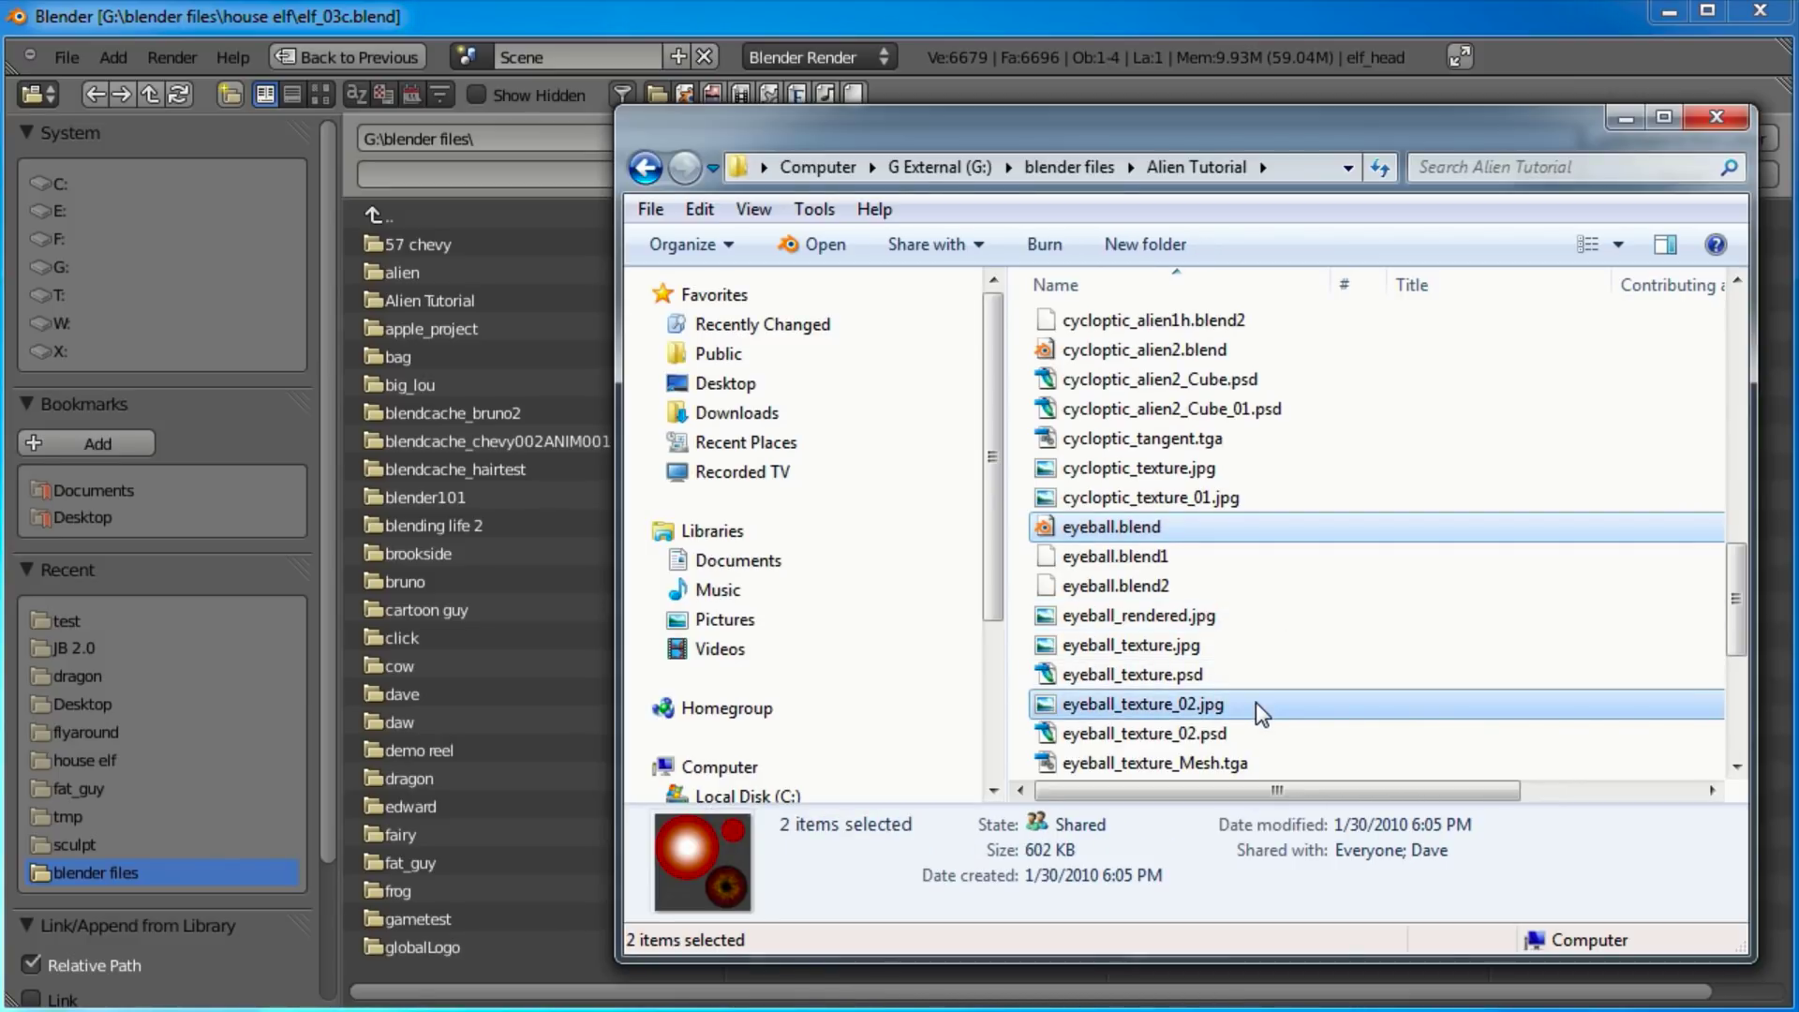
pyautogui.rightClick(1084, 527)
pyautogui.click(1145, 765)
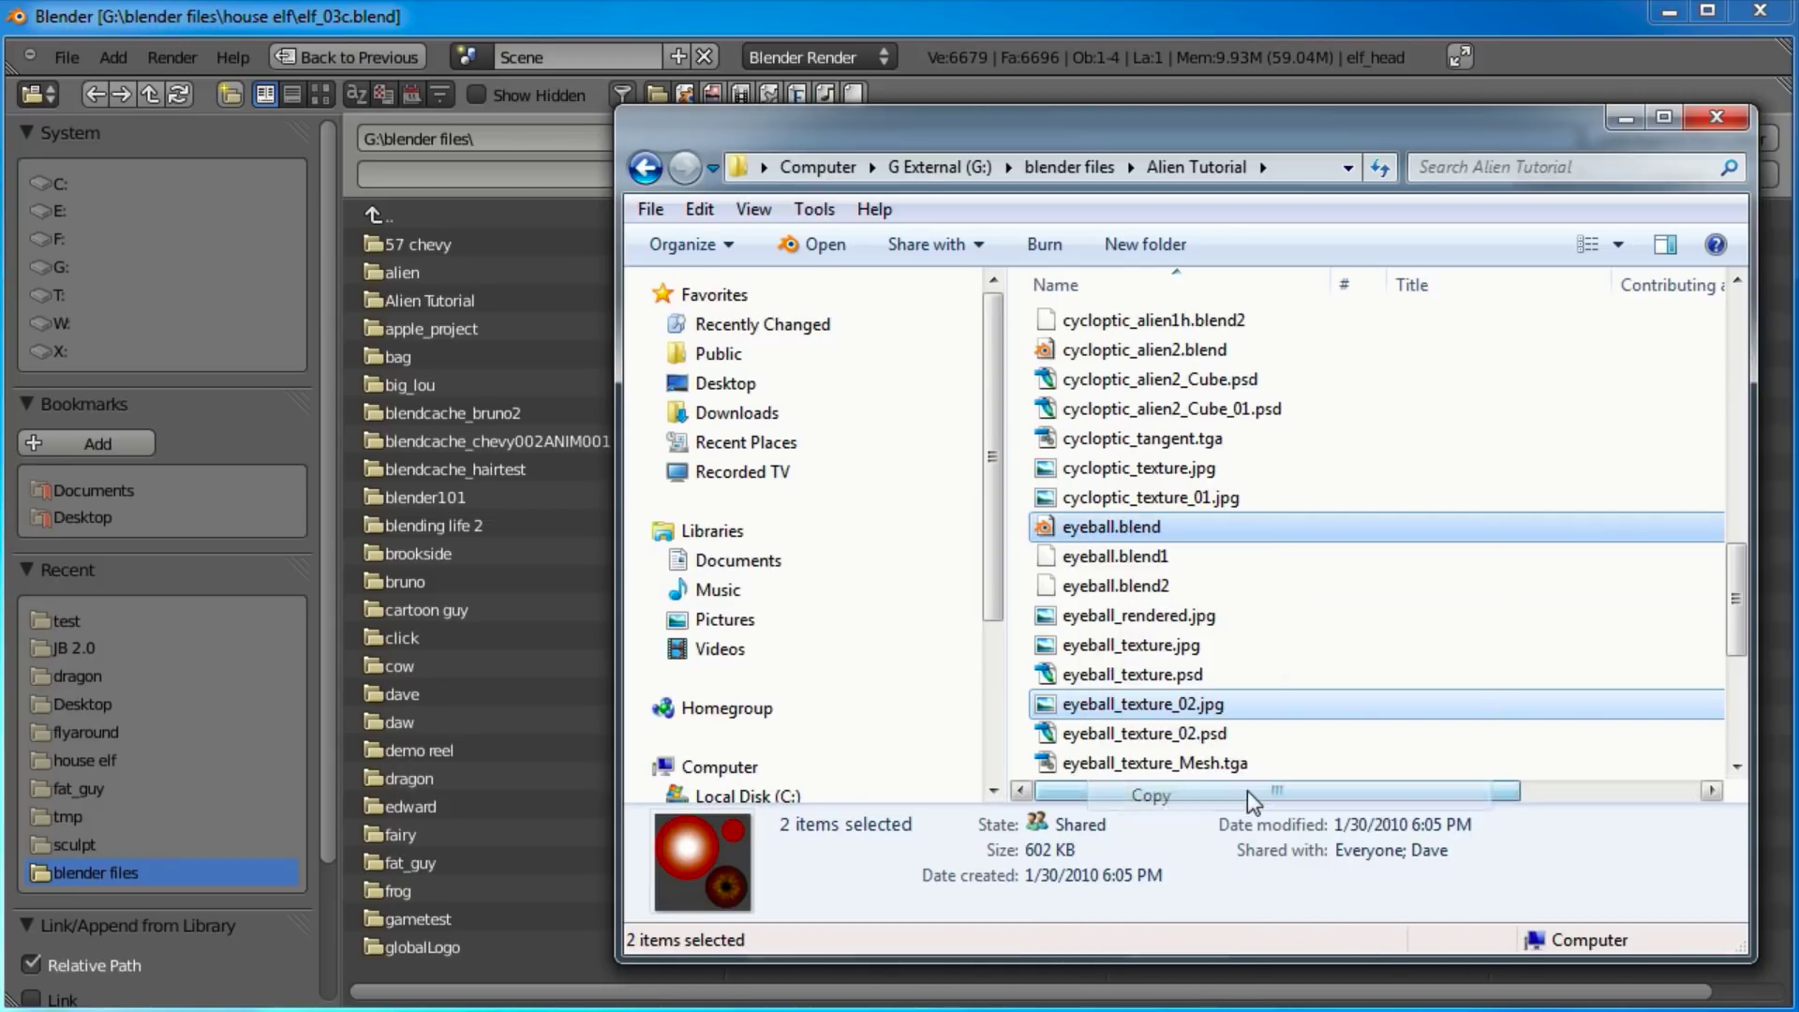
# Paste the copied eyeball.blend and eyeball_texture_02.jpg into the house elf folder inside blender files, and put the Explorer window away.
pyautogui.click(1071, 169)
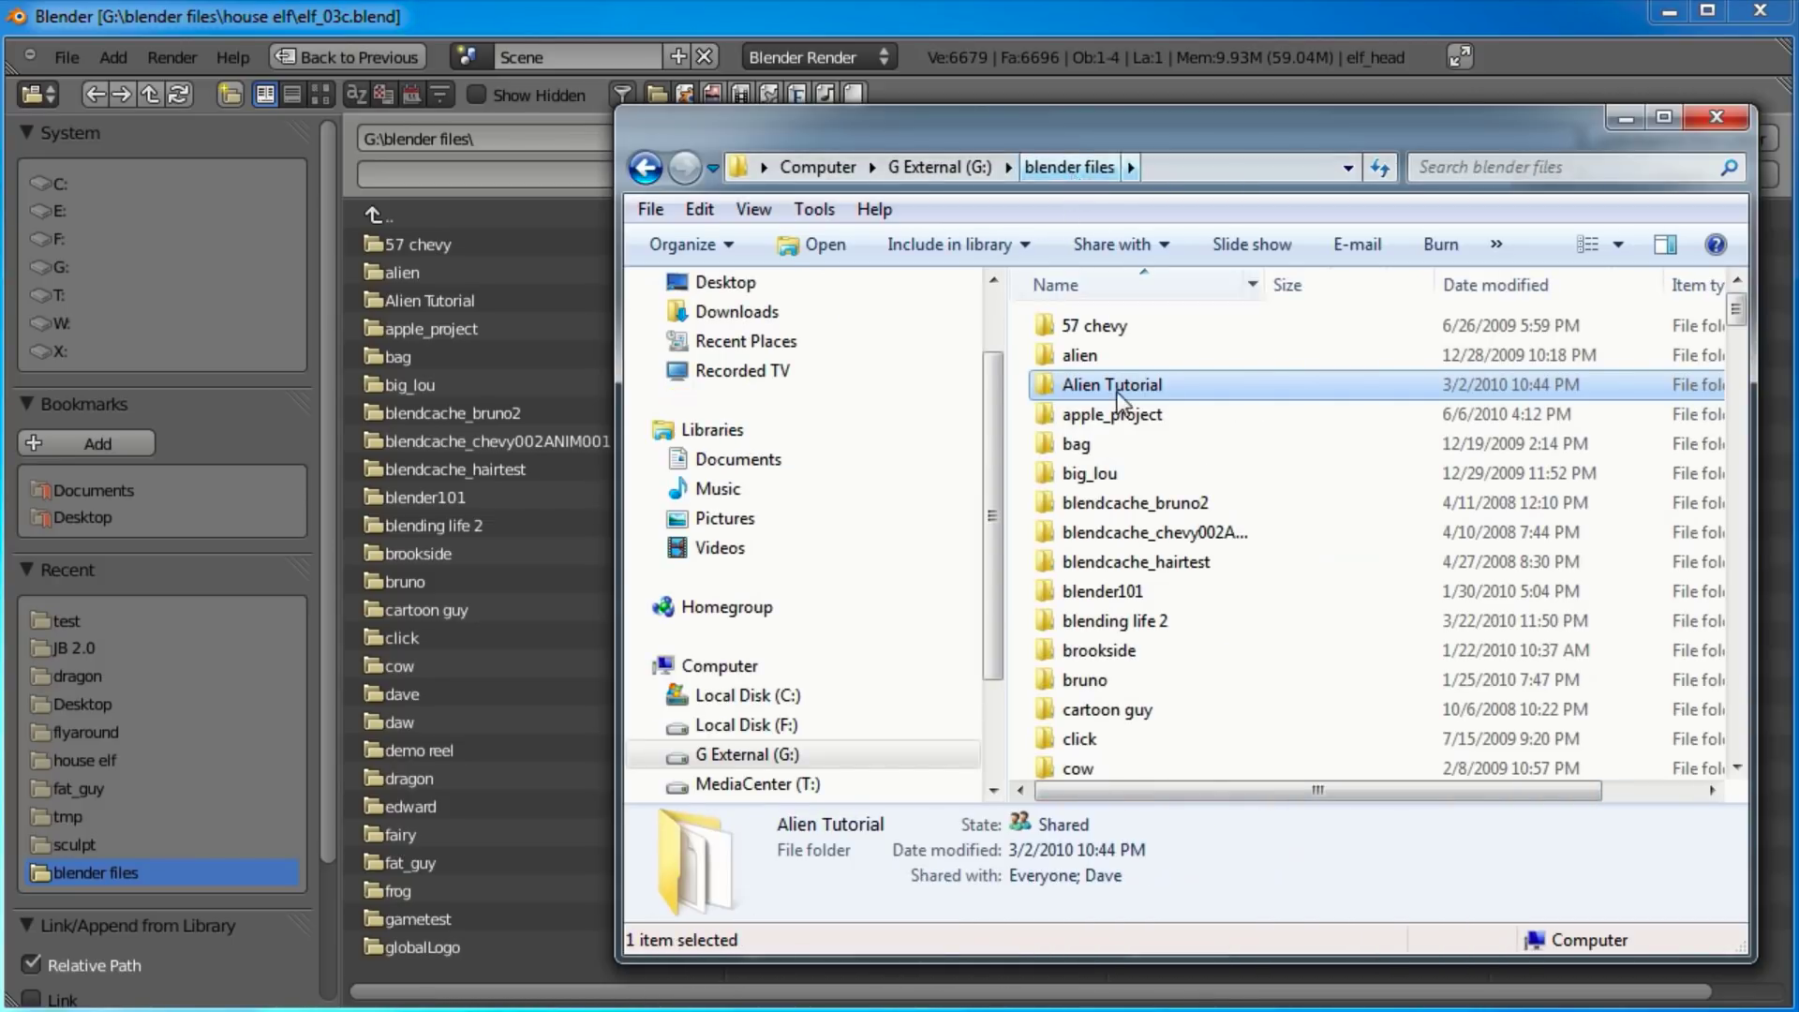
pyautogui.scroll(-6, 1162, 597)
pyautogui.scroll(-1, 1162, 597)
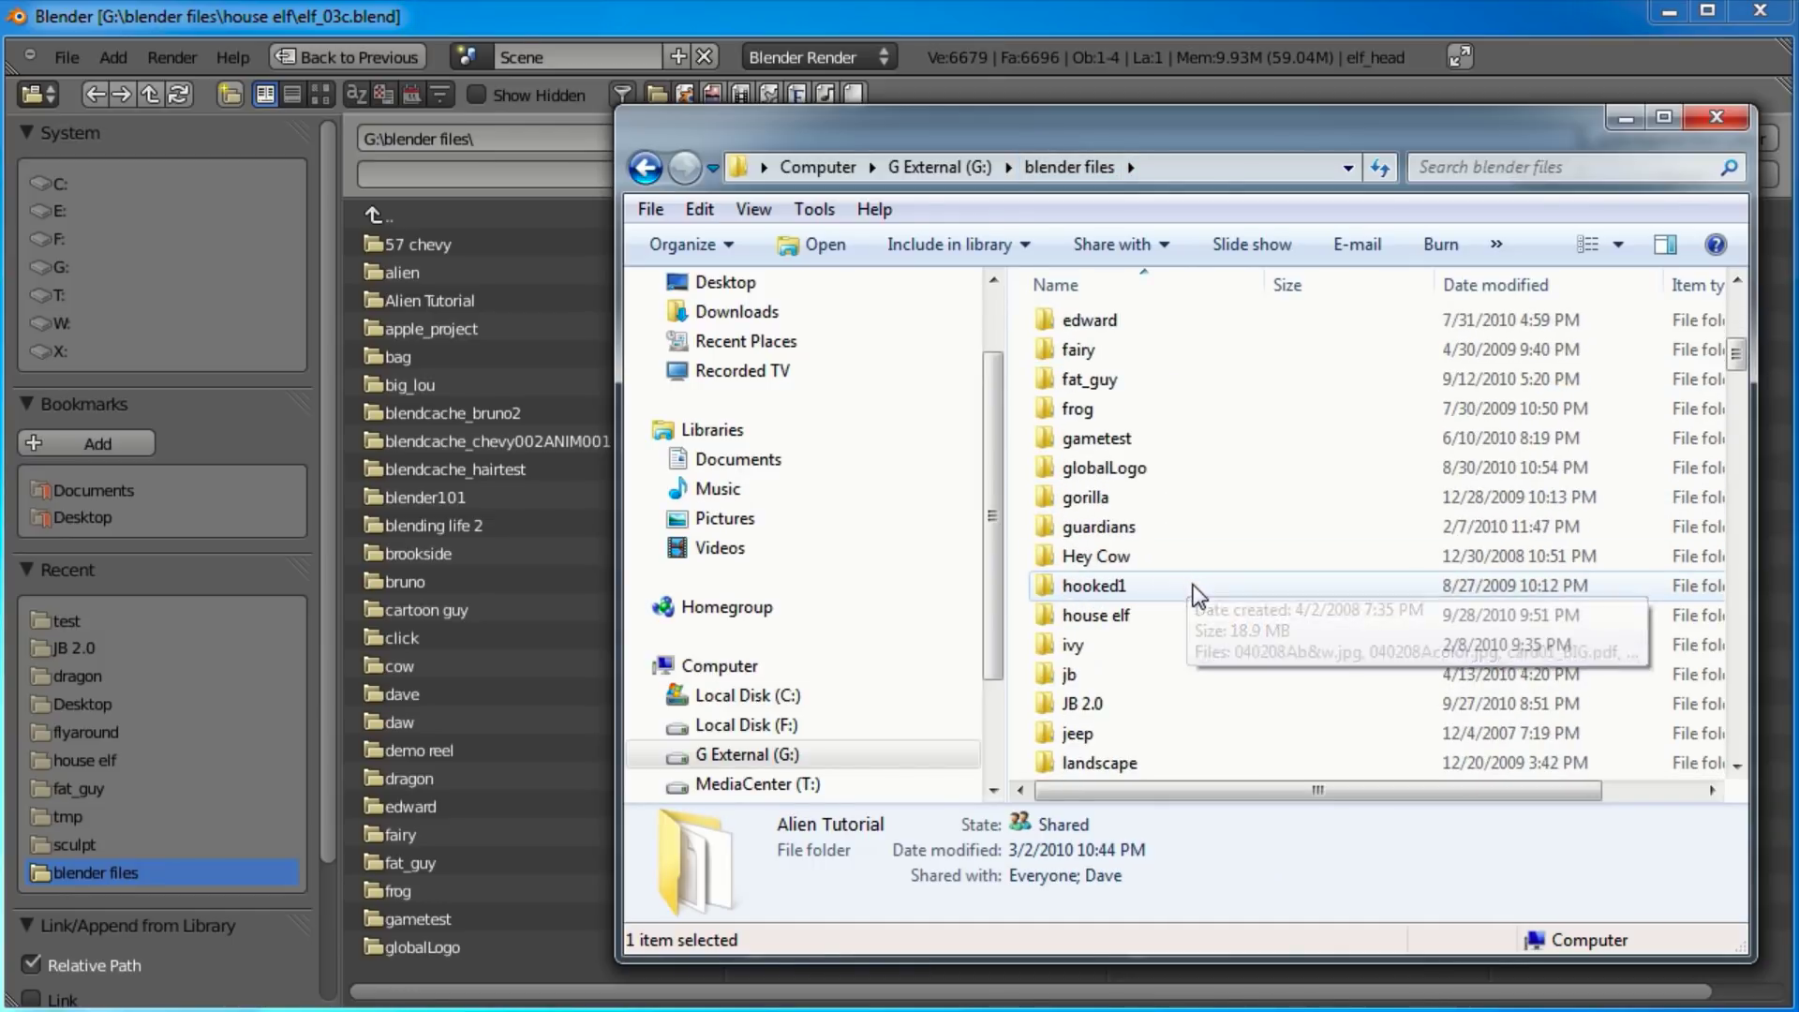
pyautogui.doubleClick(1143, 619)
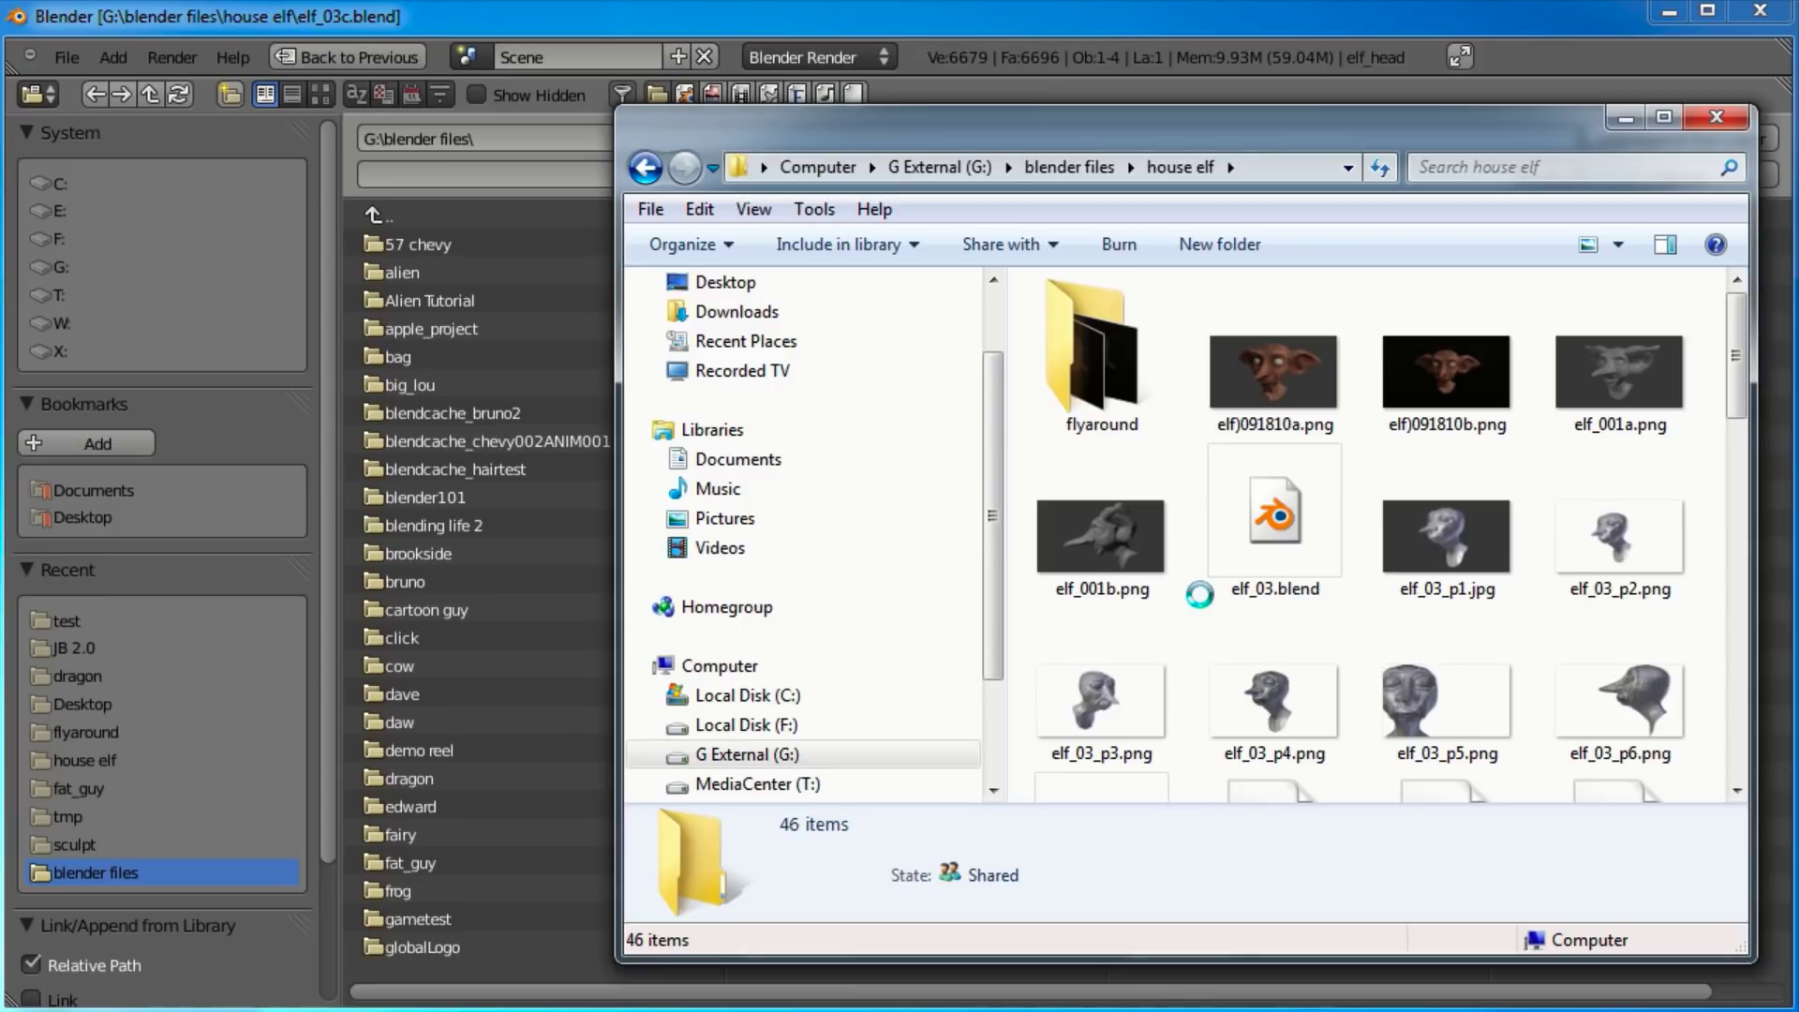
pyautogui.rightClick(1199, 595)
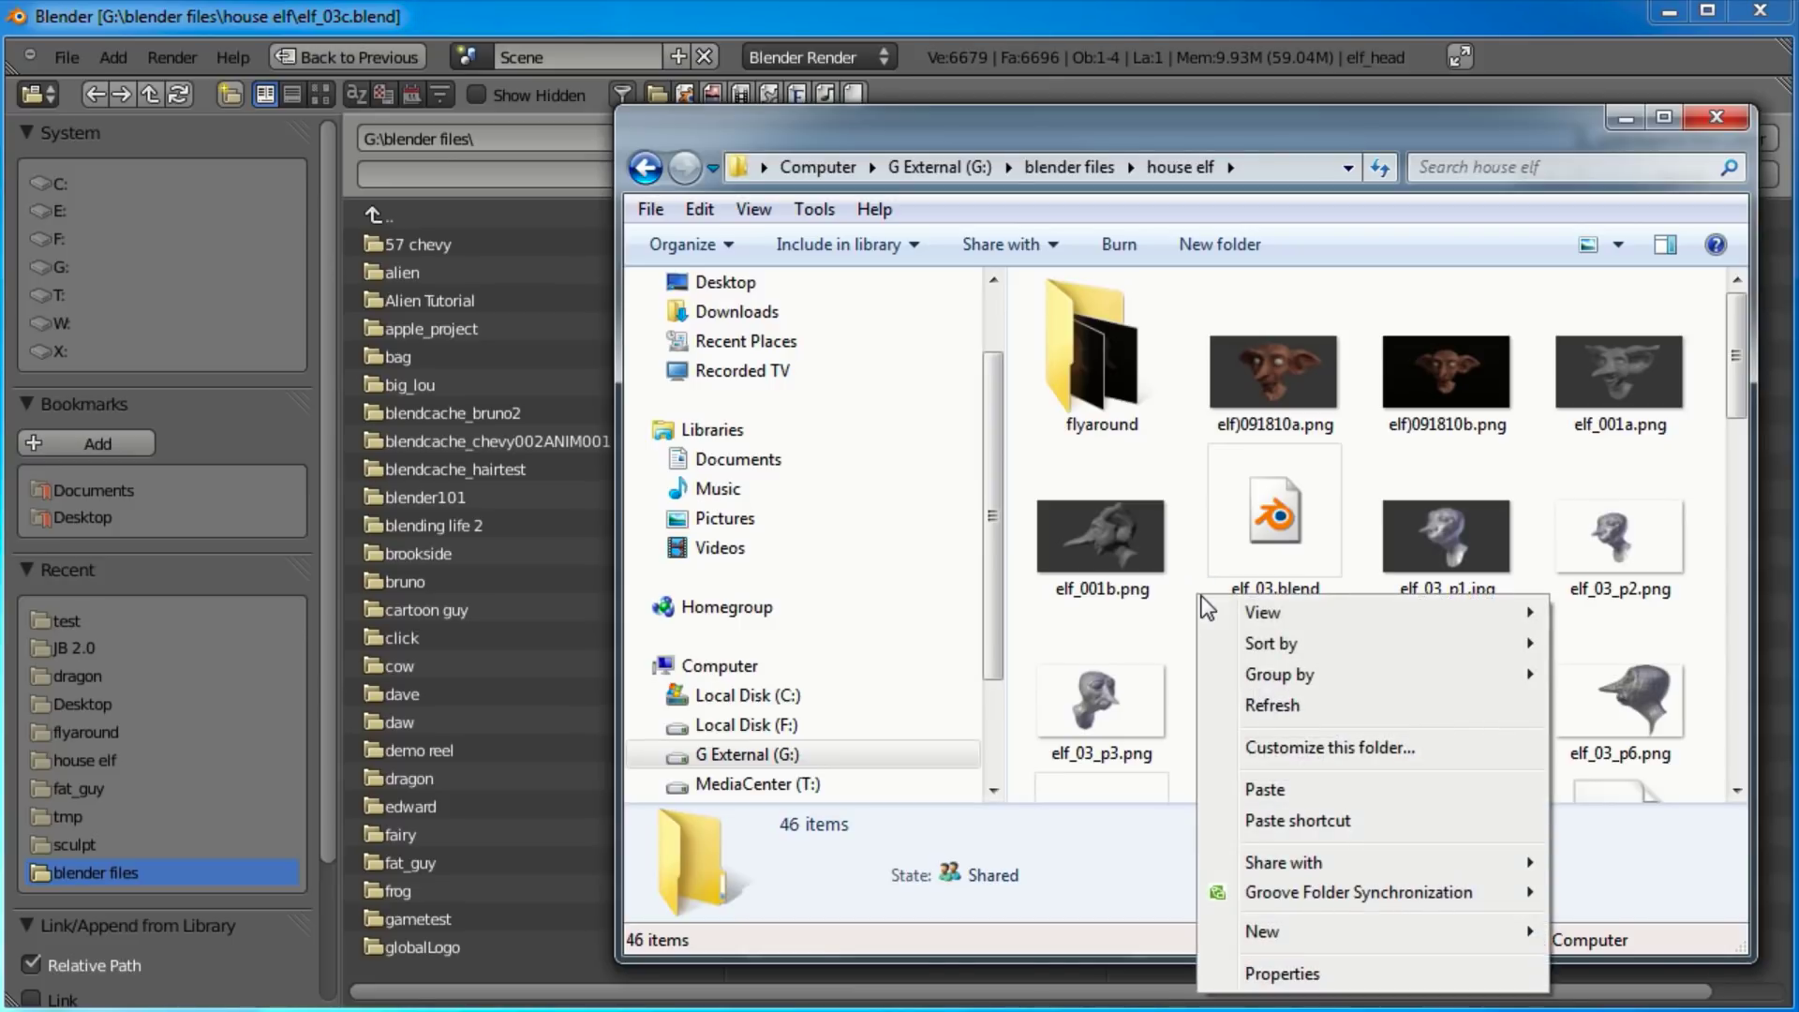
pyautogui.click(1286, 795)
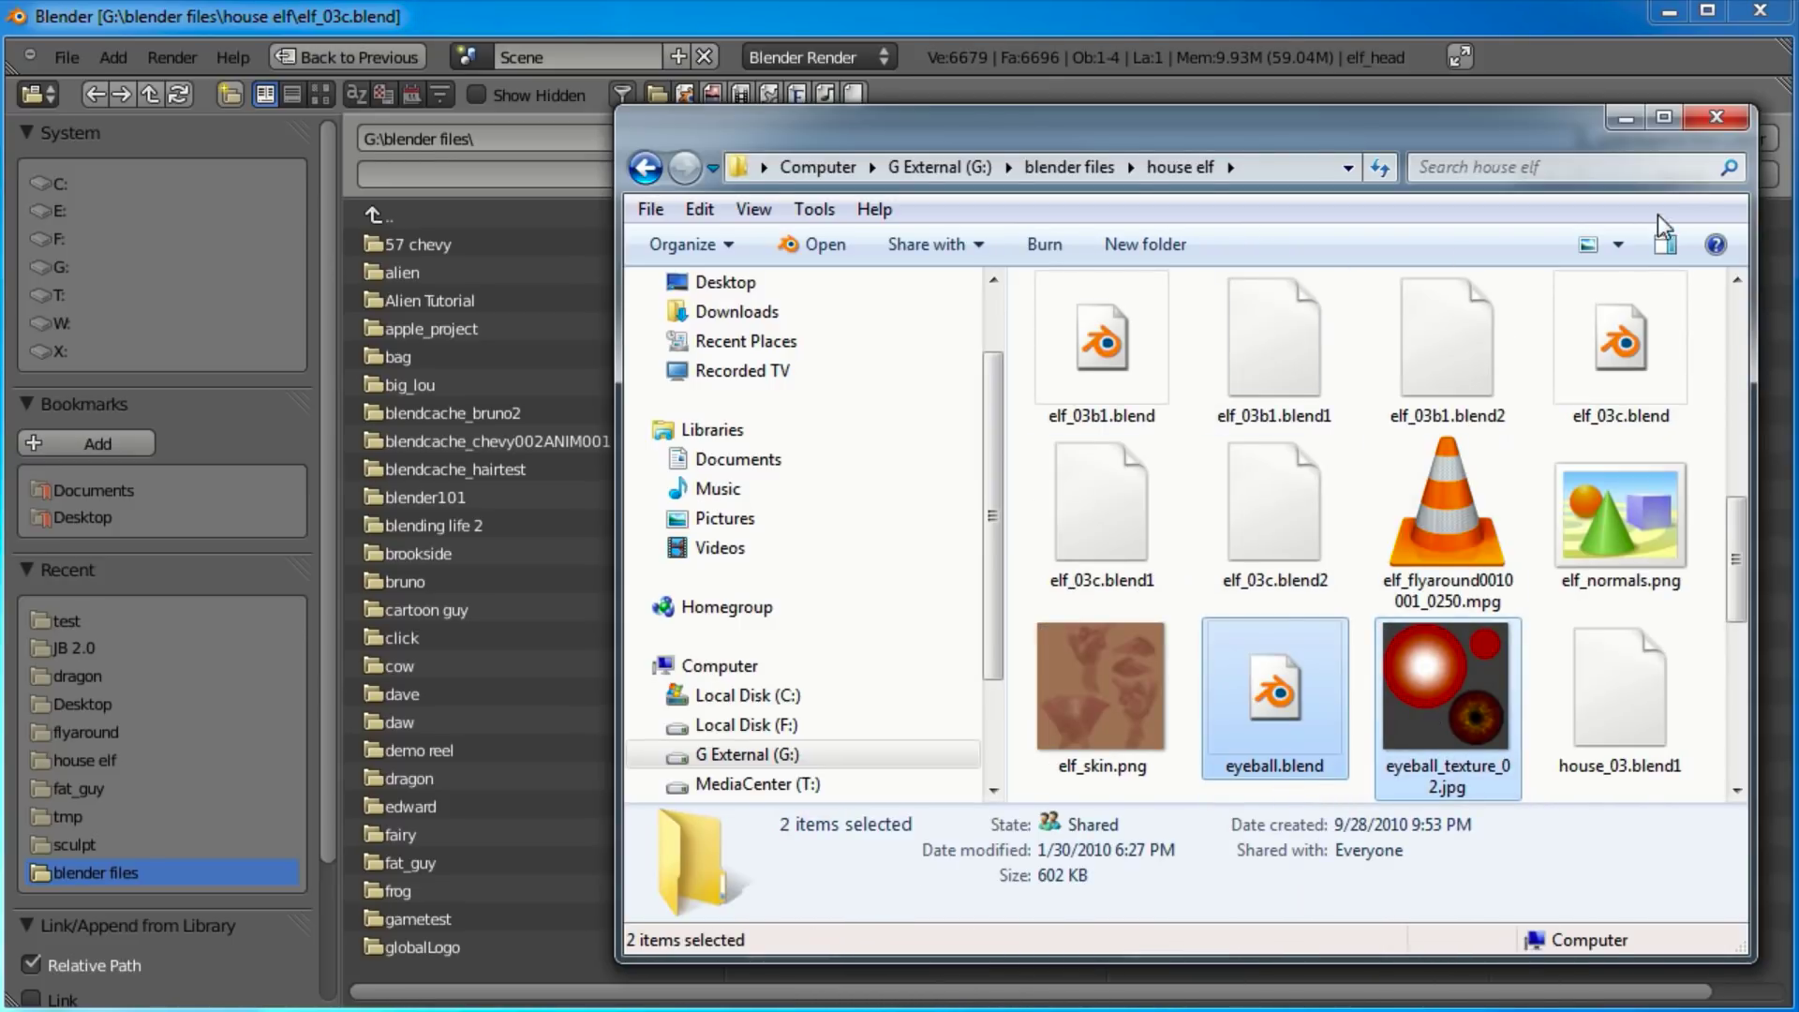
pyautogui.click(1608, 125)
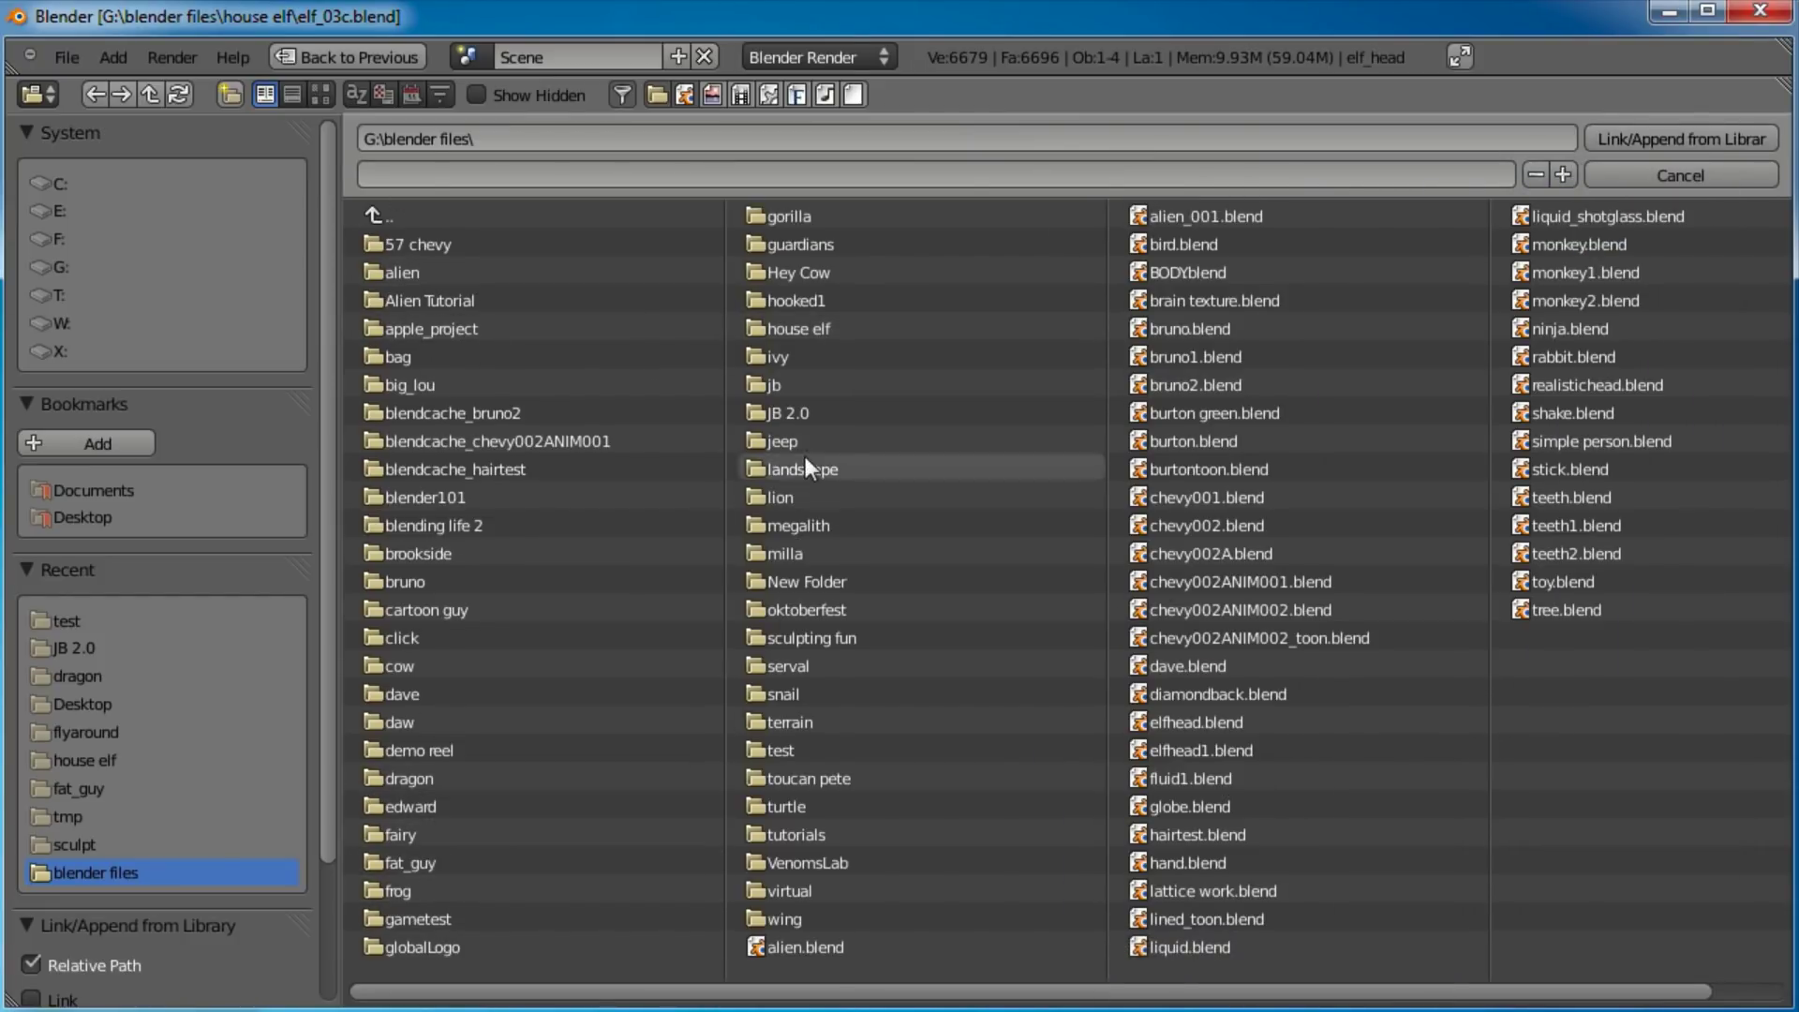
# Append the Scene data from eyeball.blend in the house elf folder.
pyautogui.click(817, 326)
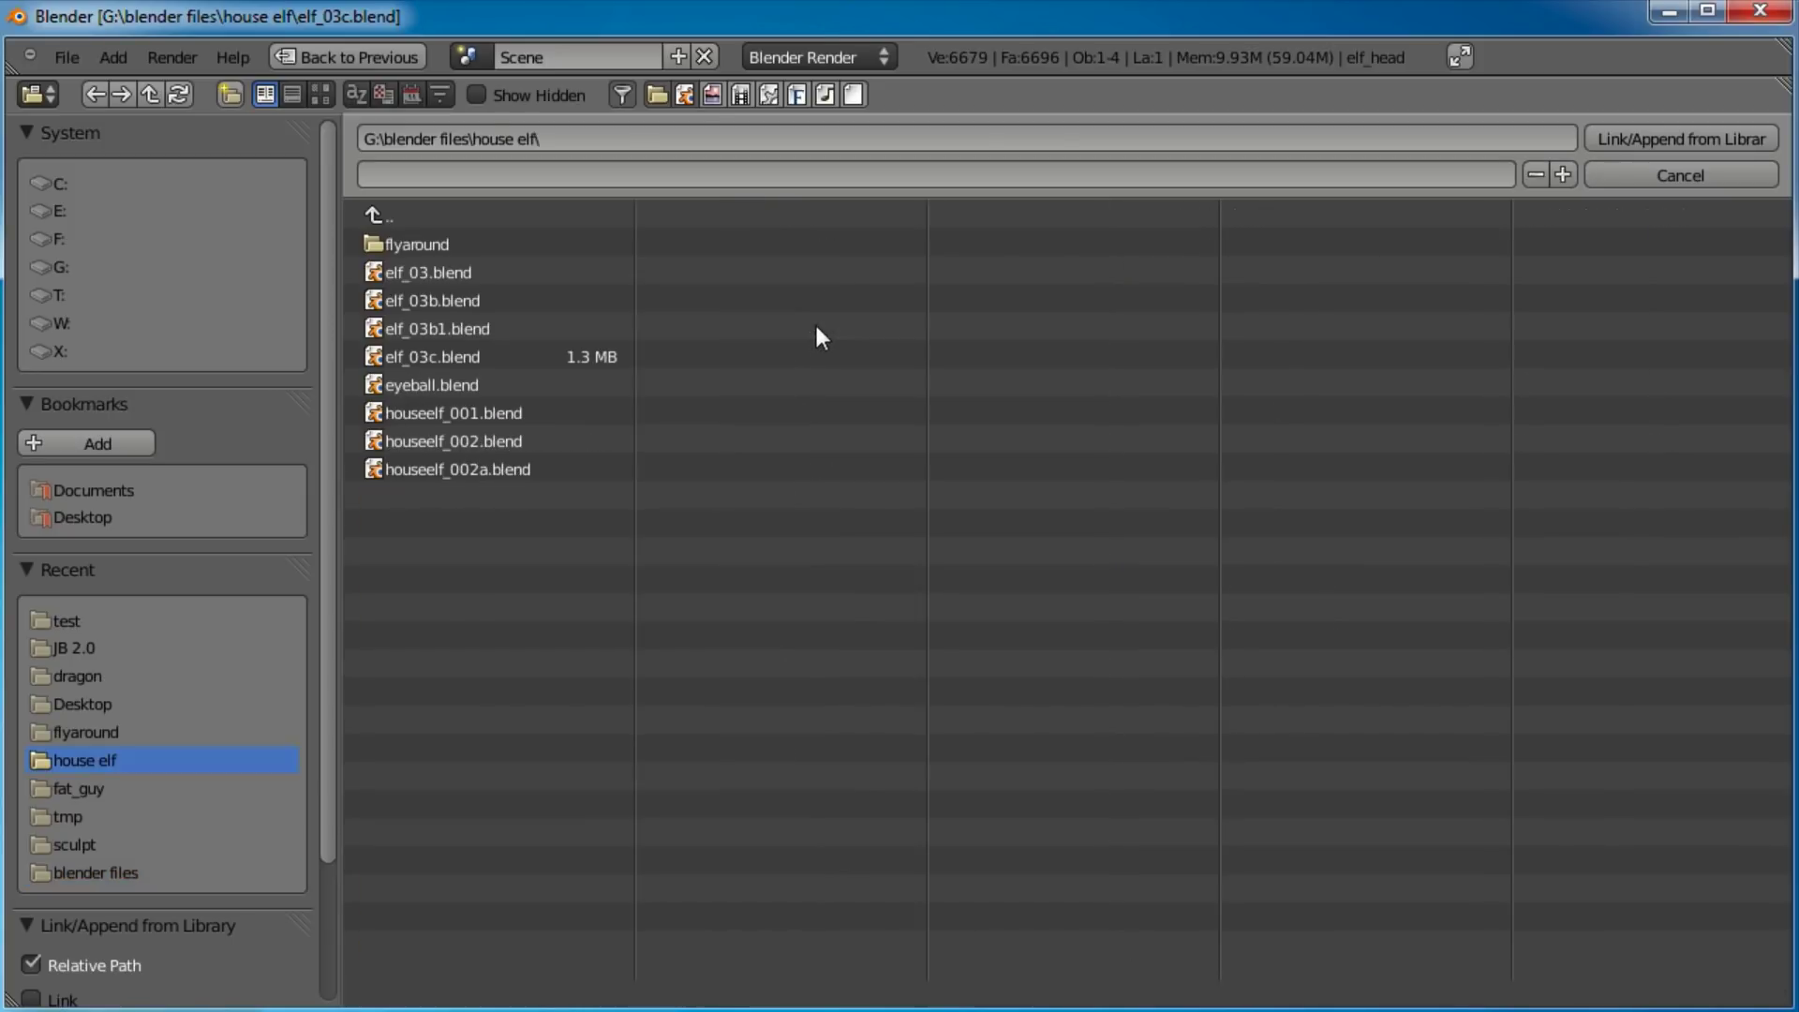
pyautogui.click(486, 390)
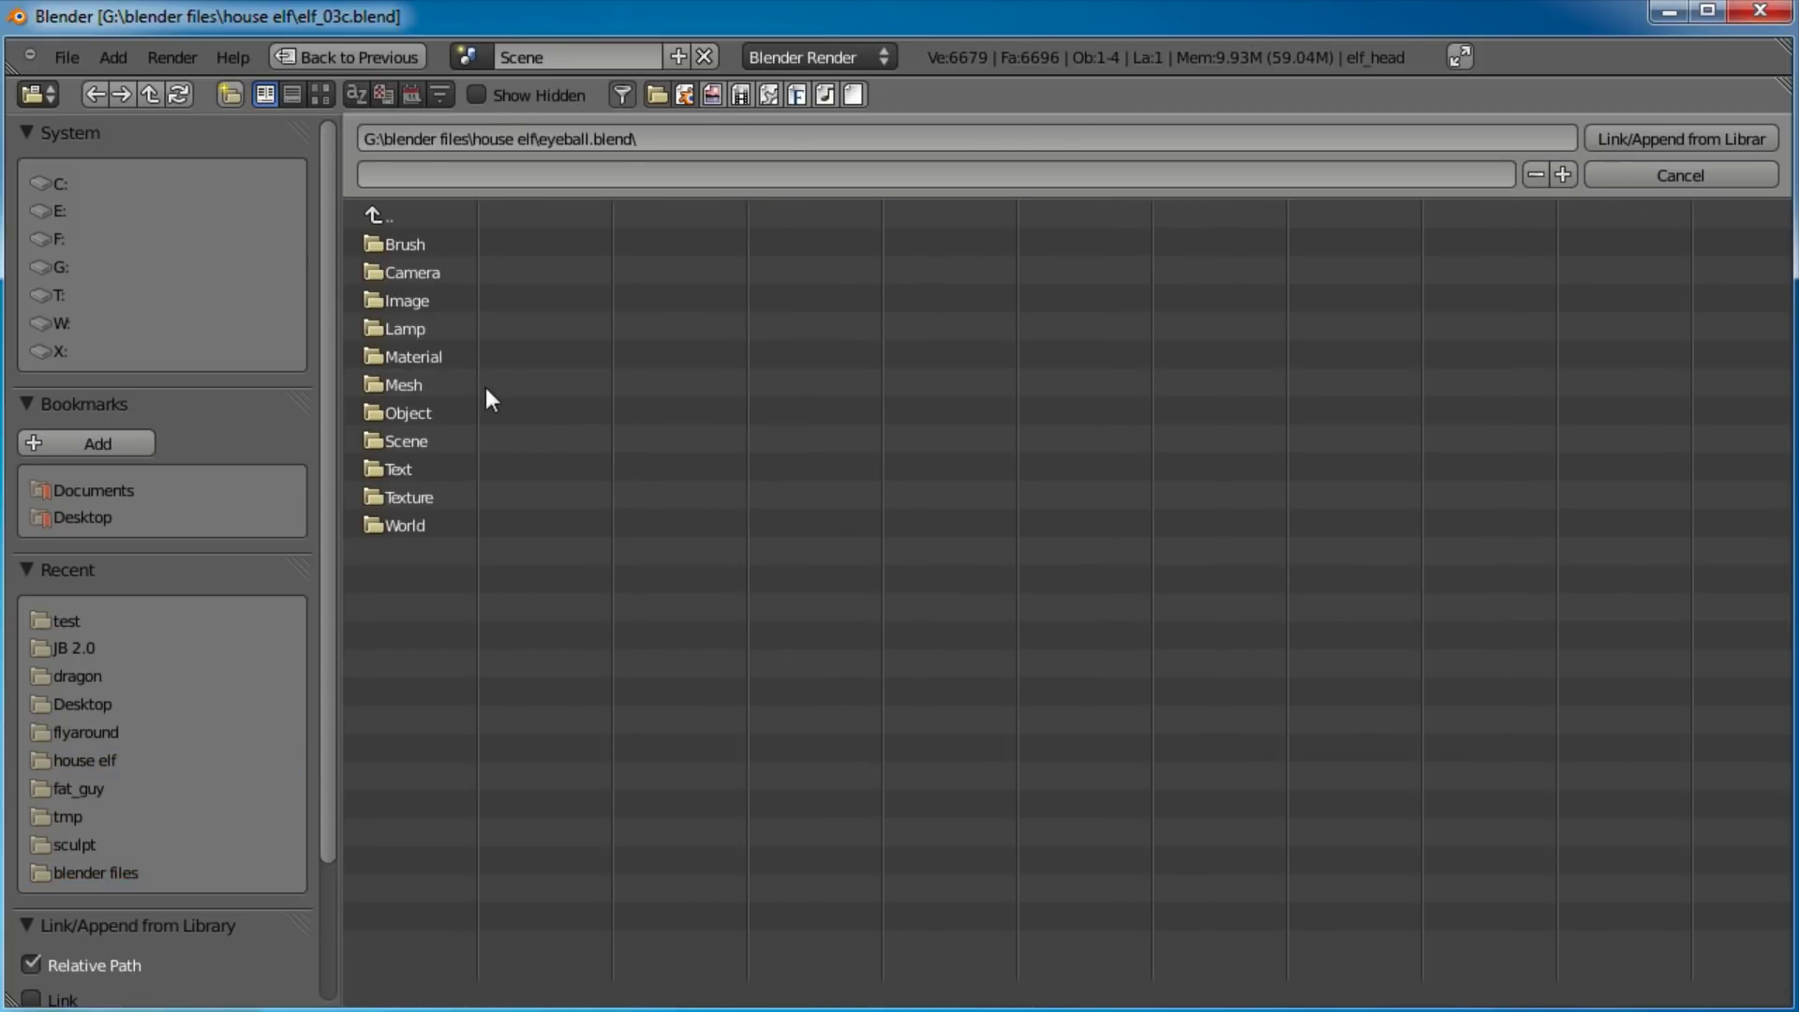
pyautogui.click(421, 440)
pyautogui.click(412, 250)
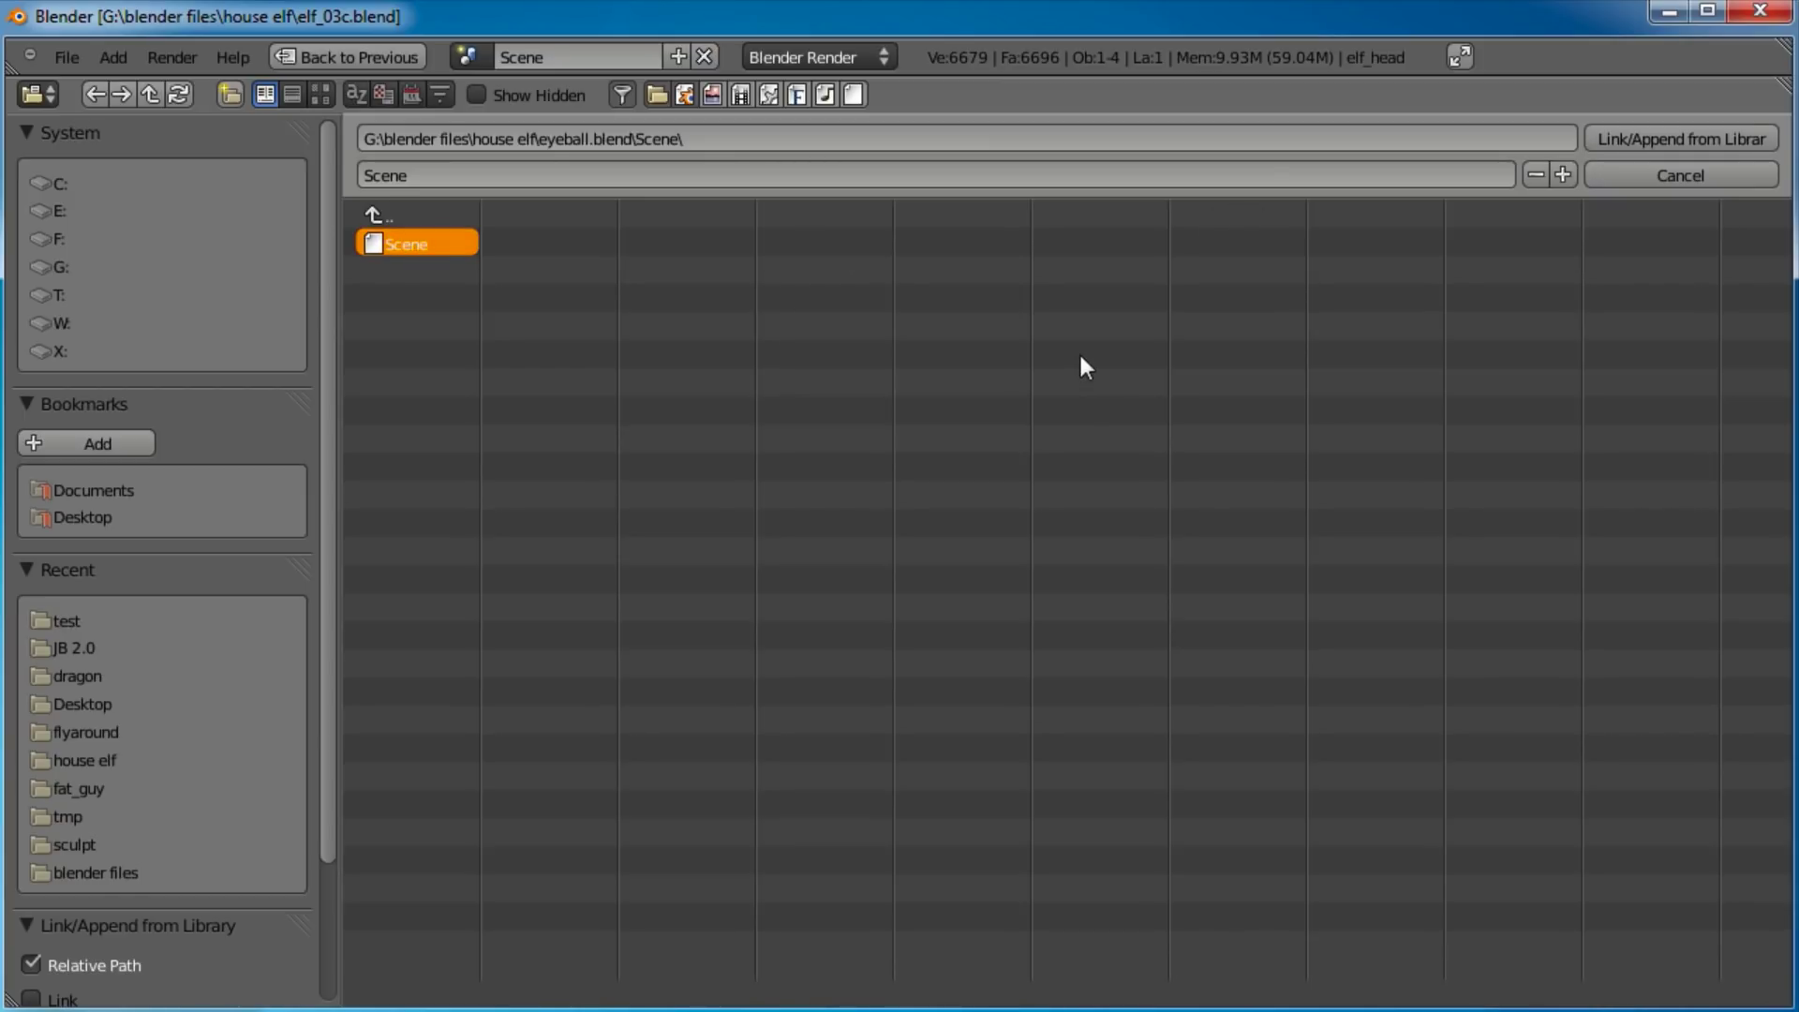
pyautogui.click(1676, 138)
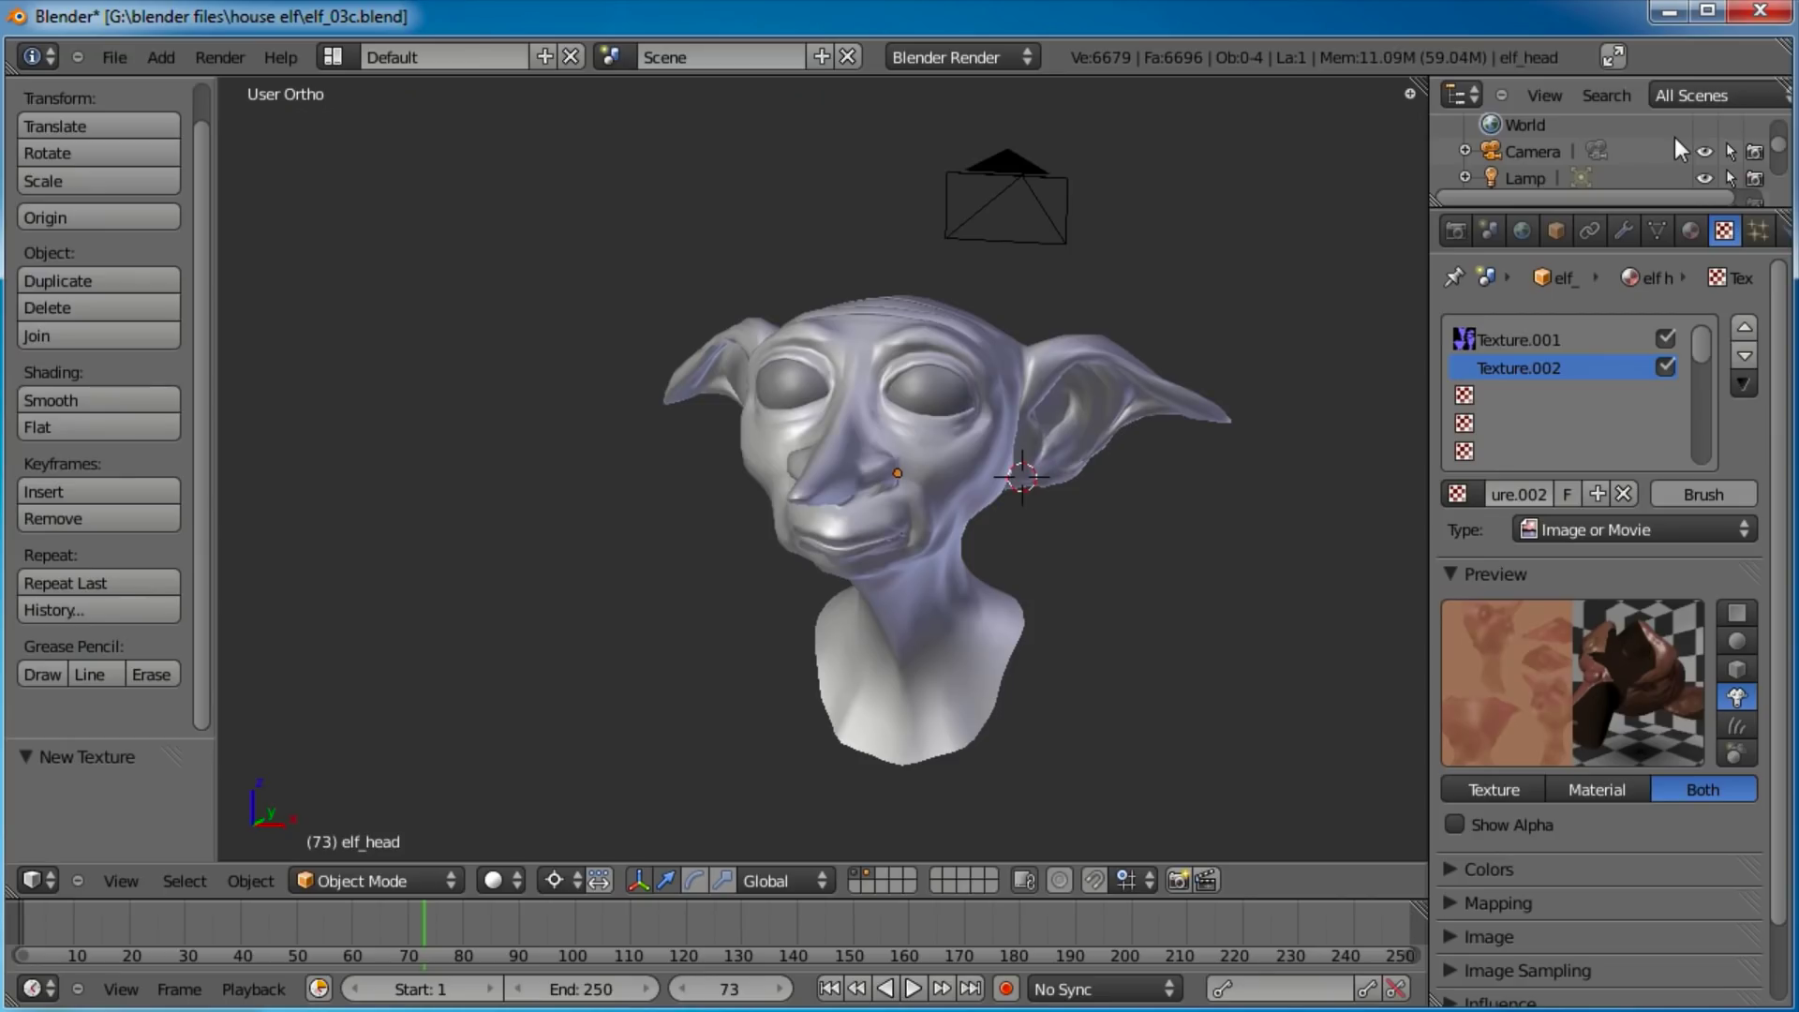
# Switch to Scene.001 and delete its lamp, camera and empty, keeping only the eyeball mesh.
pyautogui.click(611, 58)
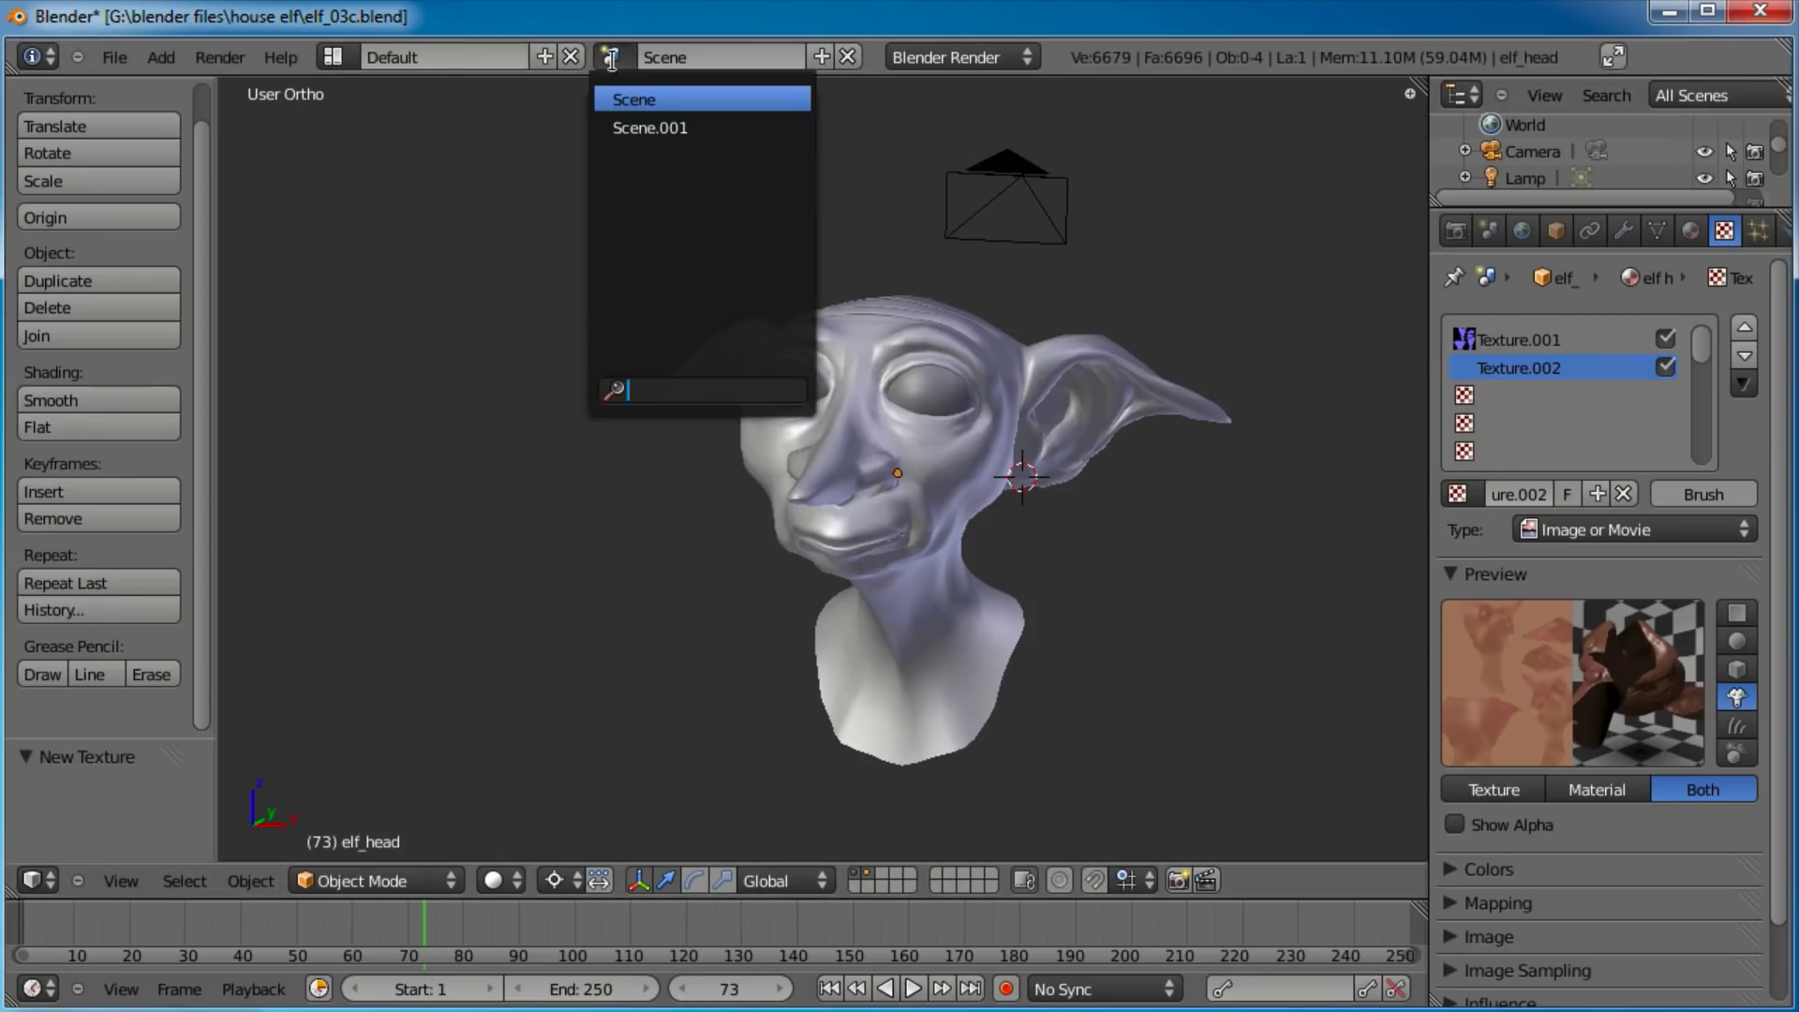
pyautogui.click(629, 125)
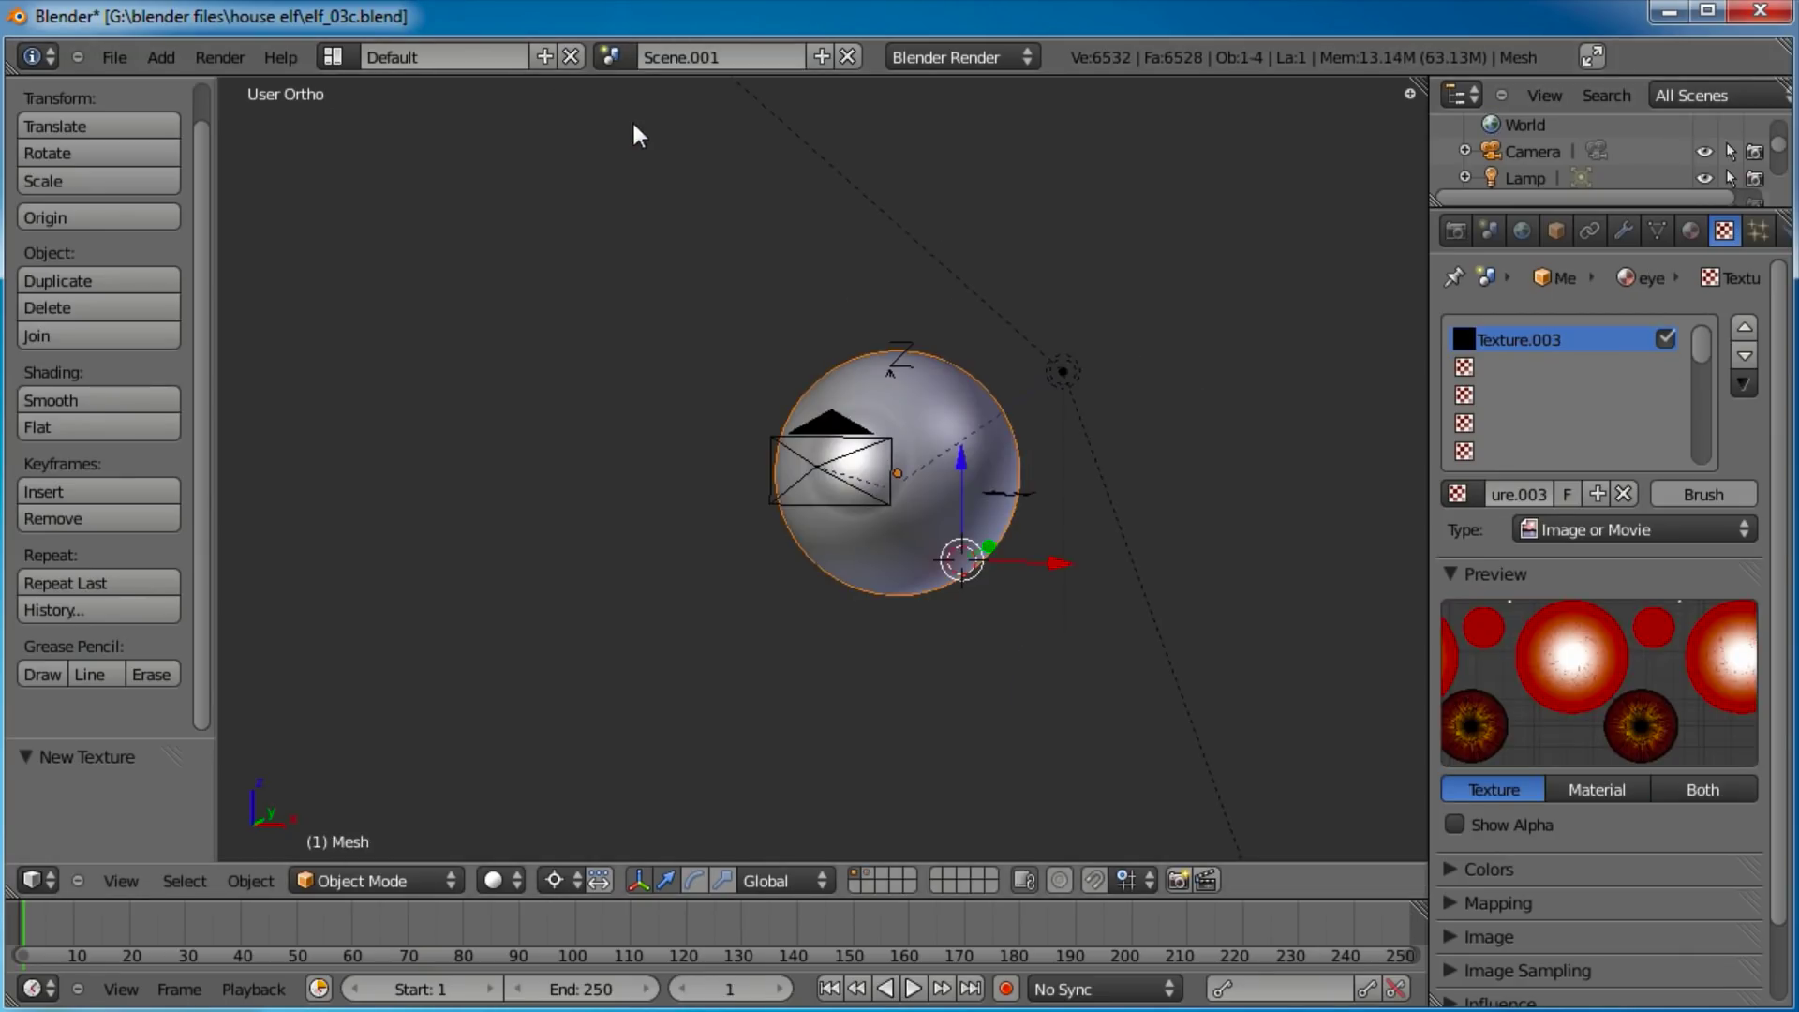
pyautogui.rightClick(1084, 373)
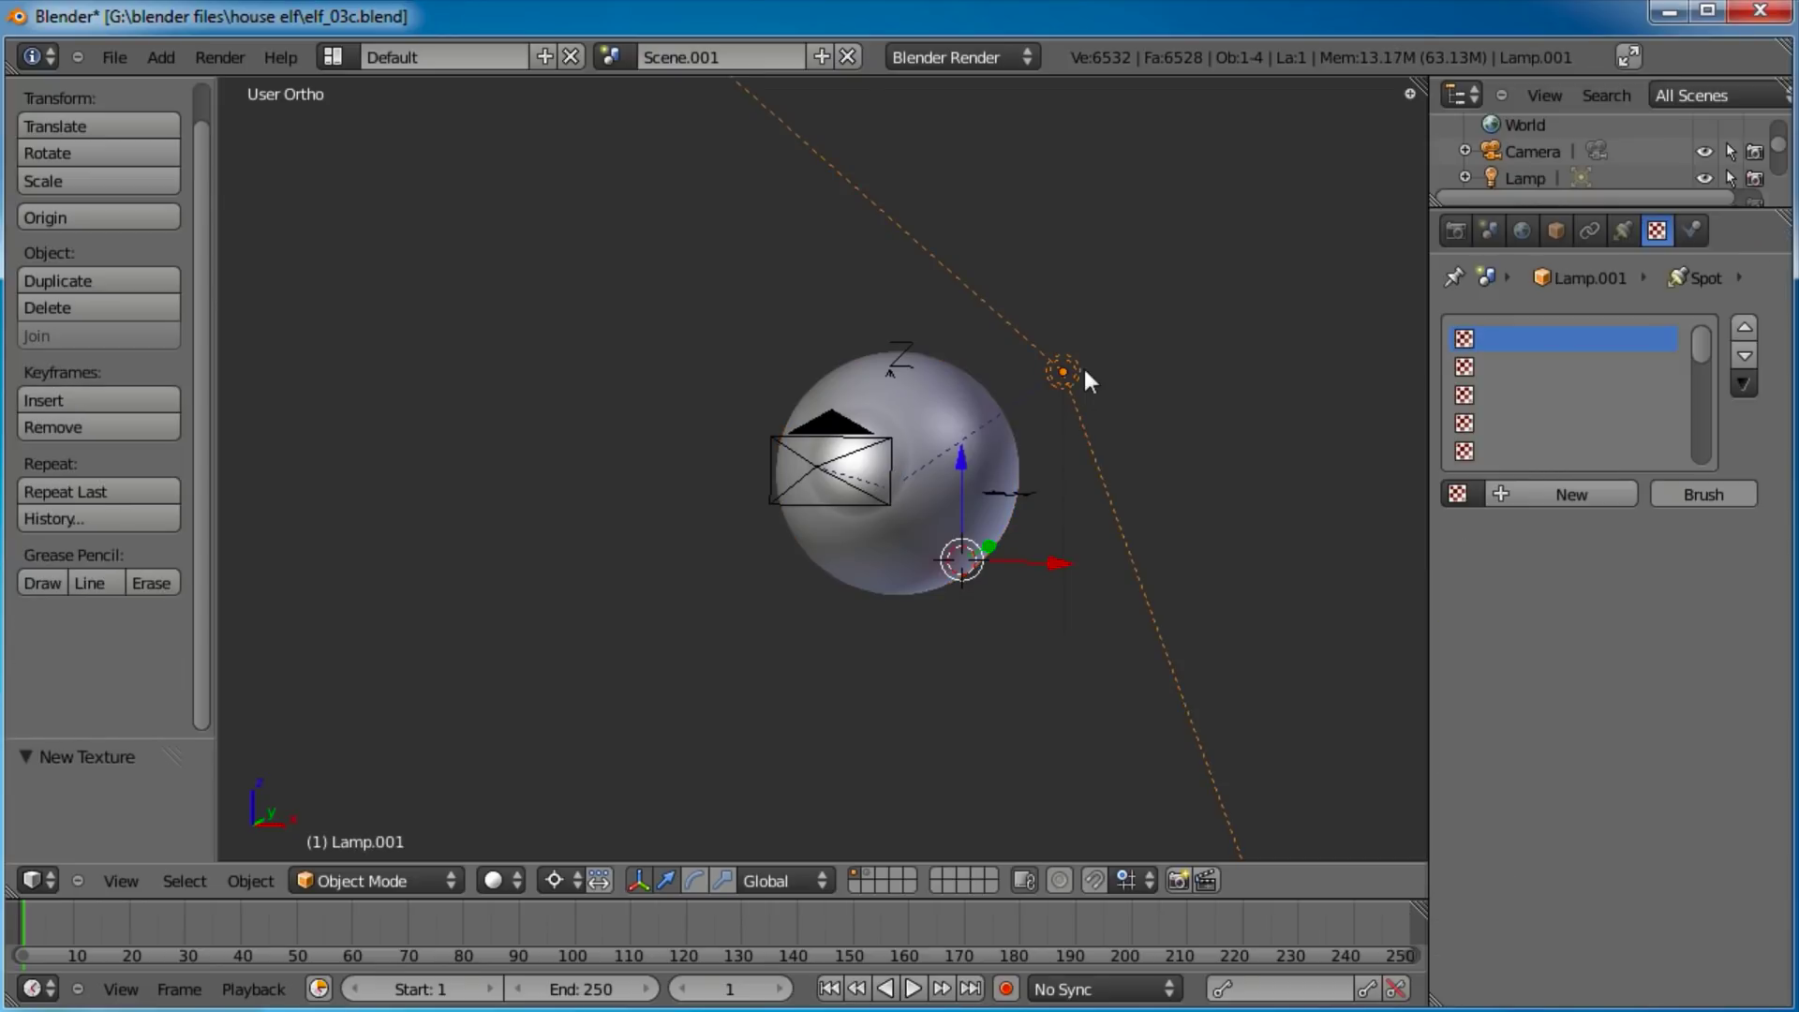
pyautogui.press('x')
pyautogui.click(1050, 436)
pyautogui.rightClick(769, 446)
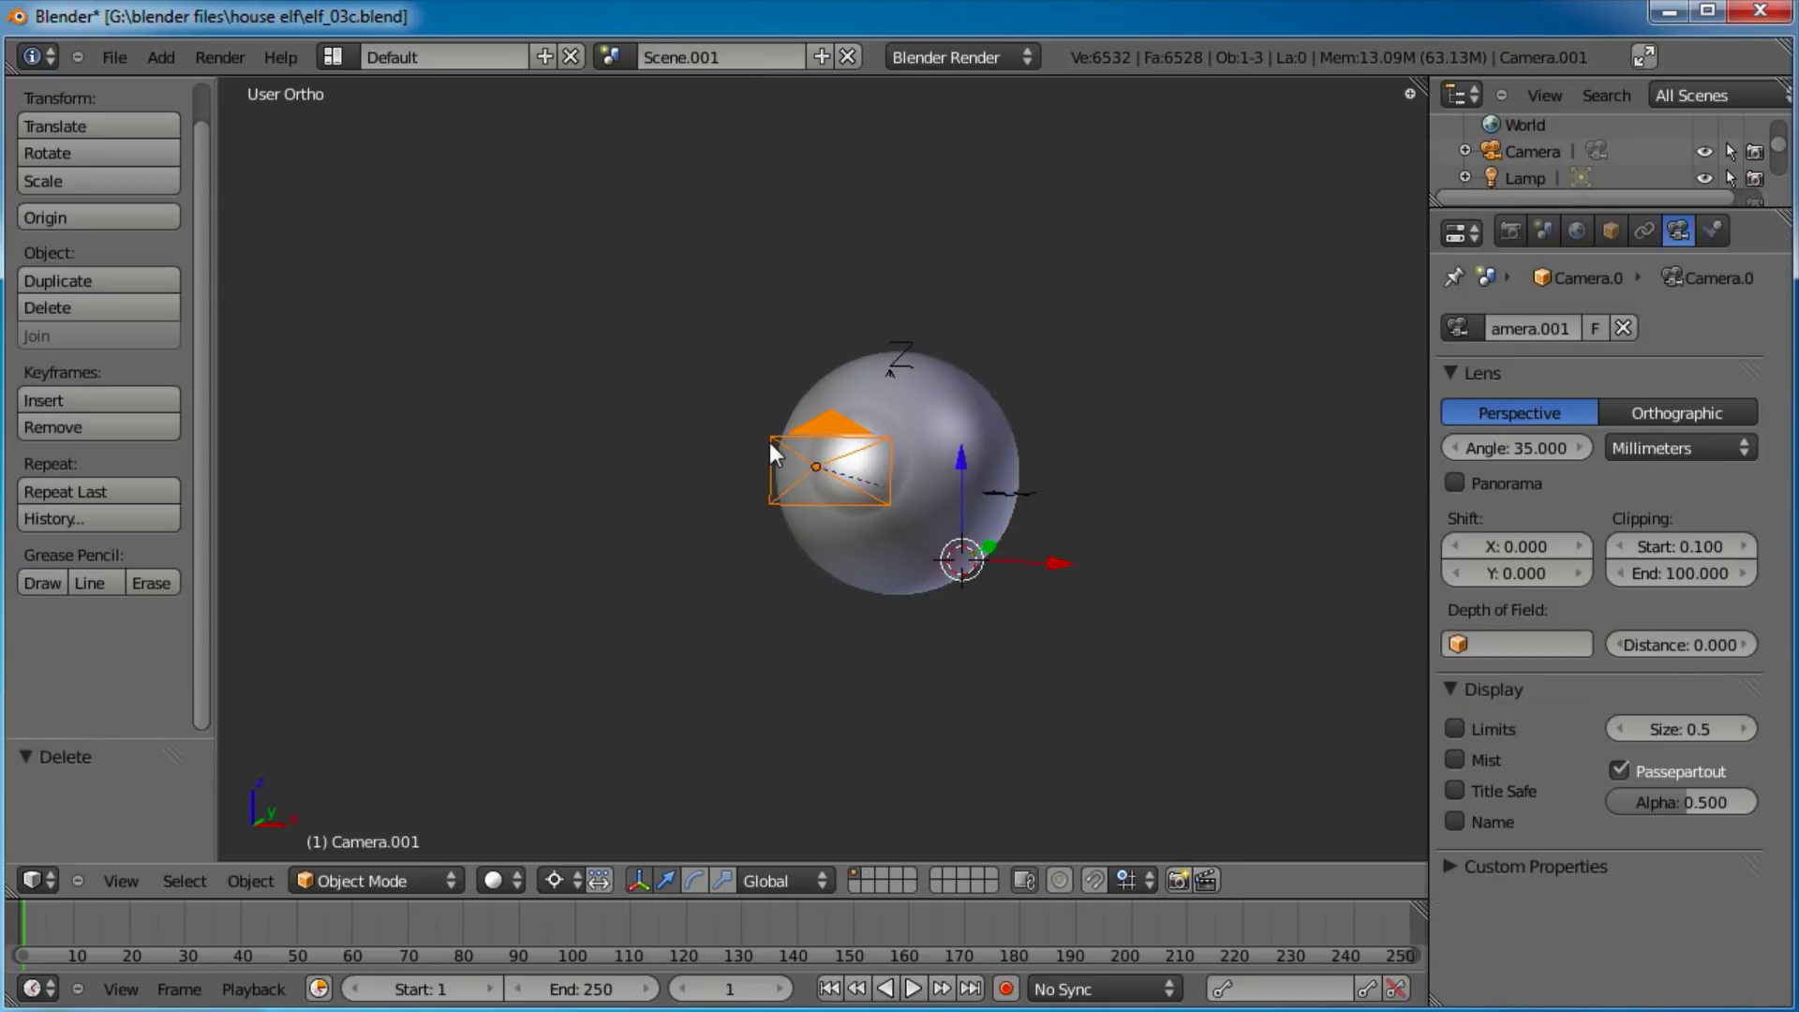
pyautogui.press('x')
pyautogui.click(1014, 446)
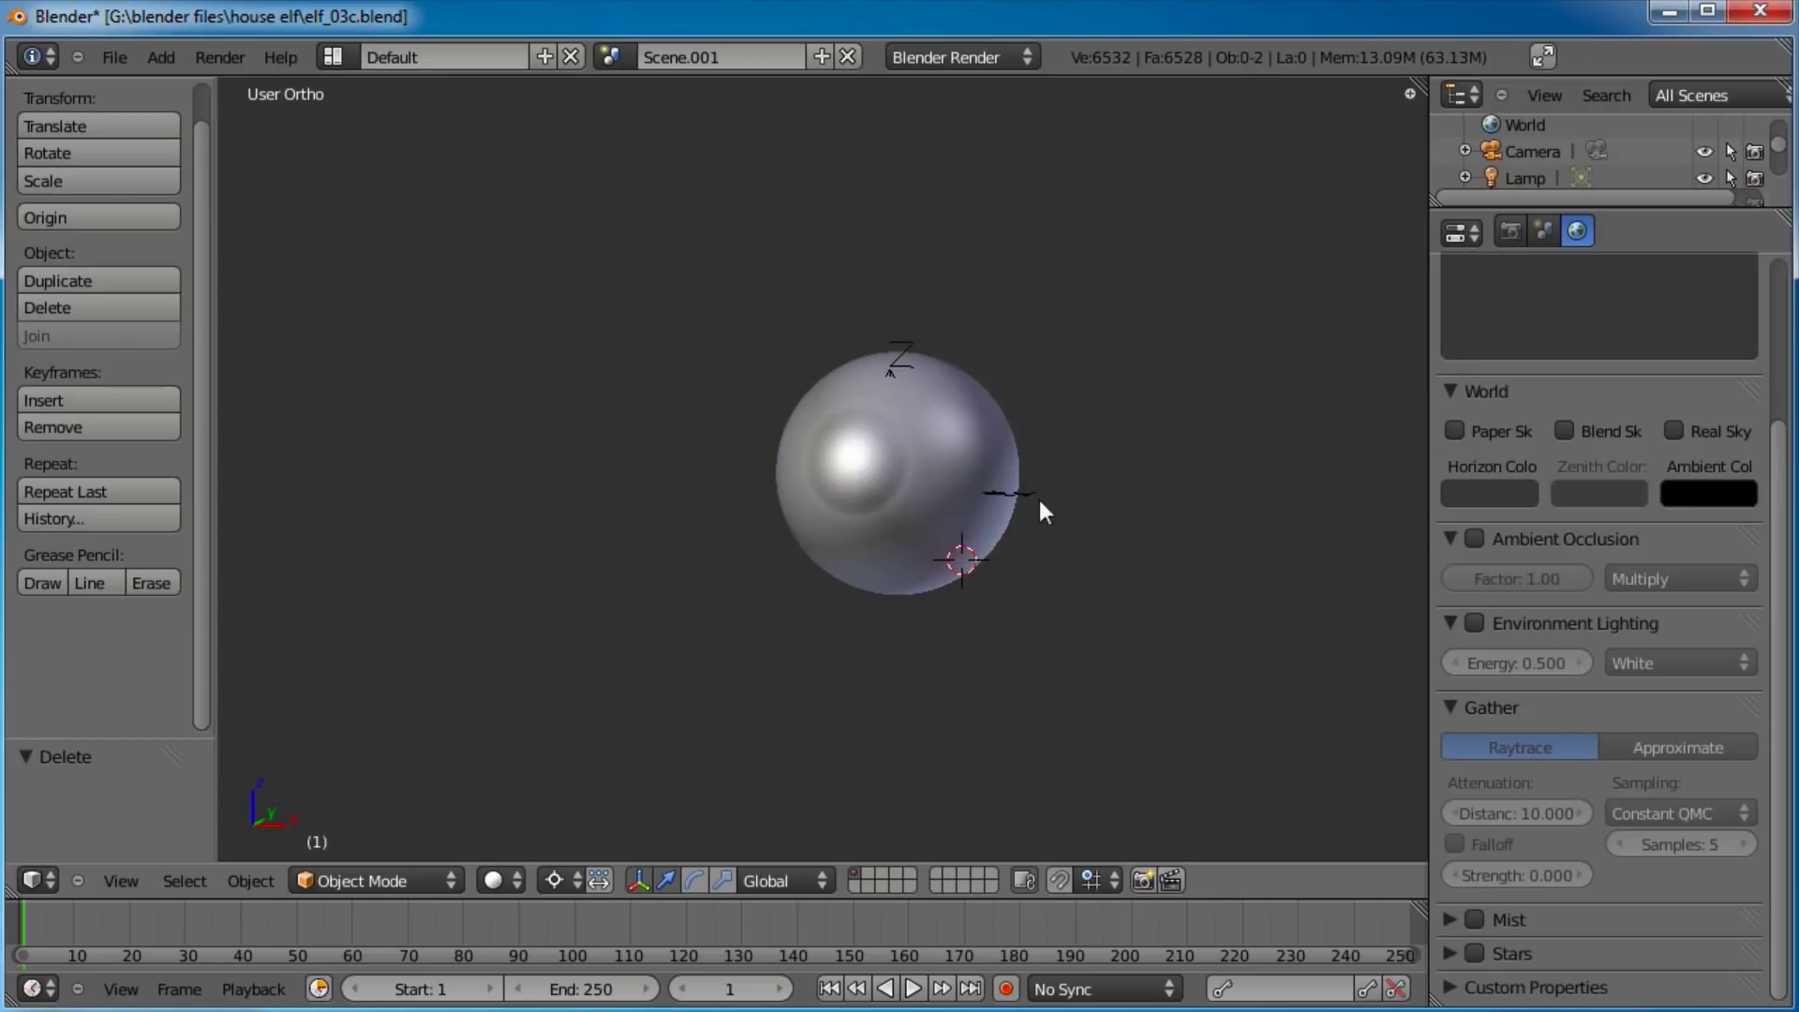
pyautogui.rightClick(919, 412)
pyautogui.rightClick(1004, 494)
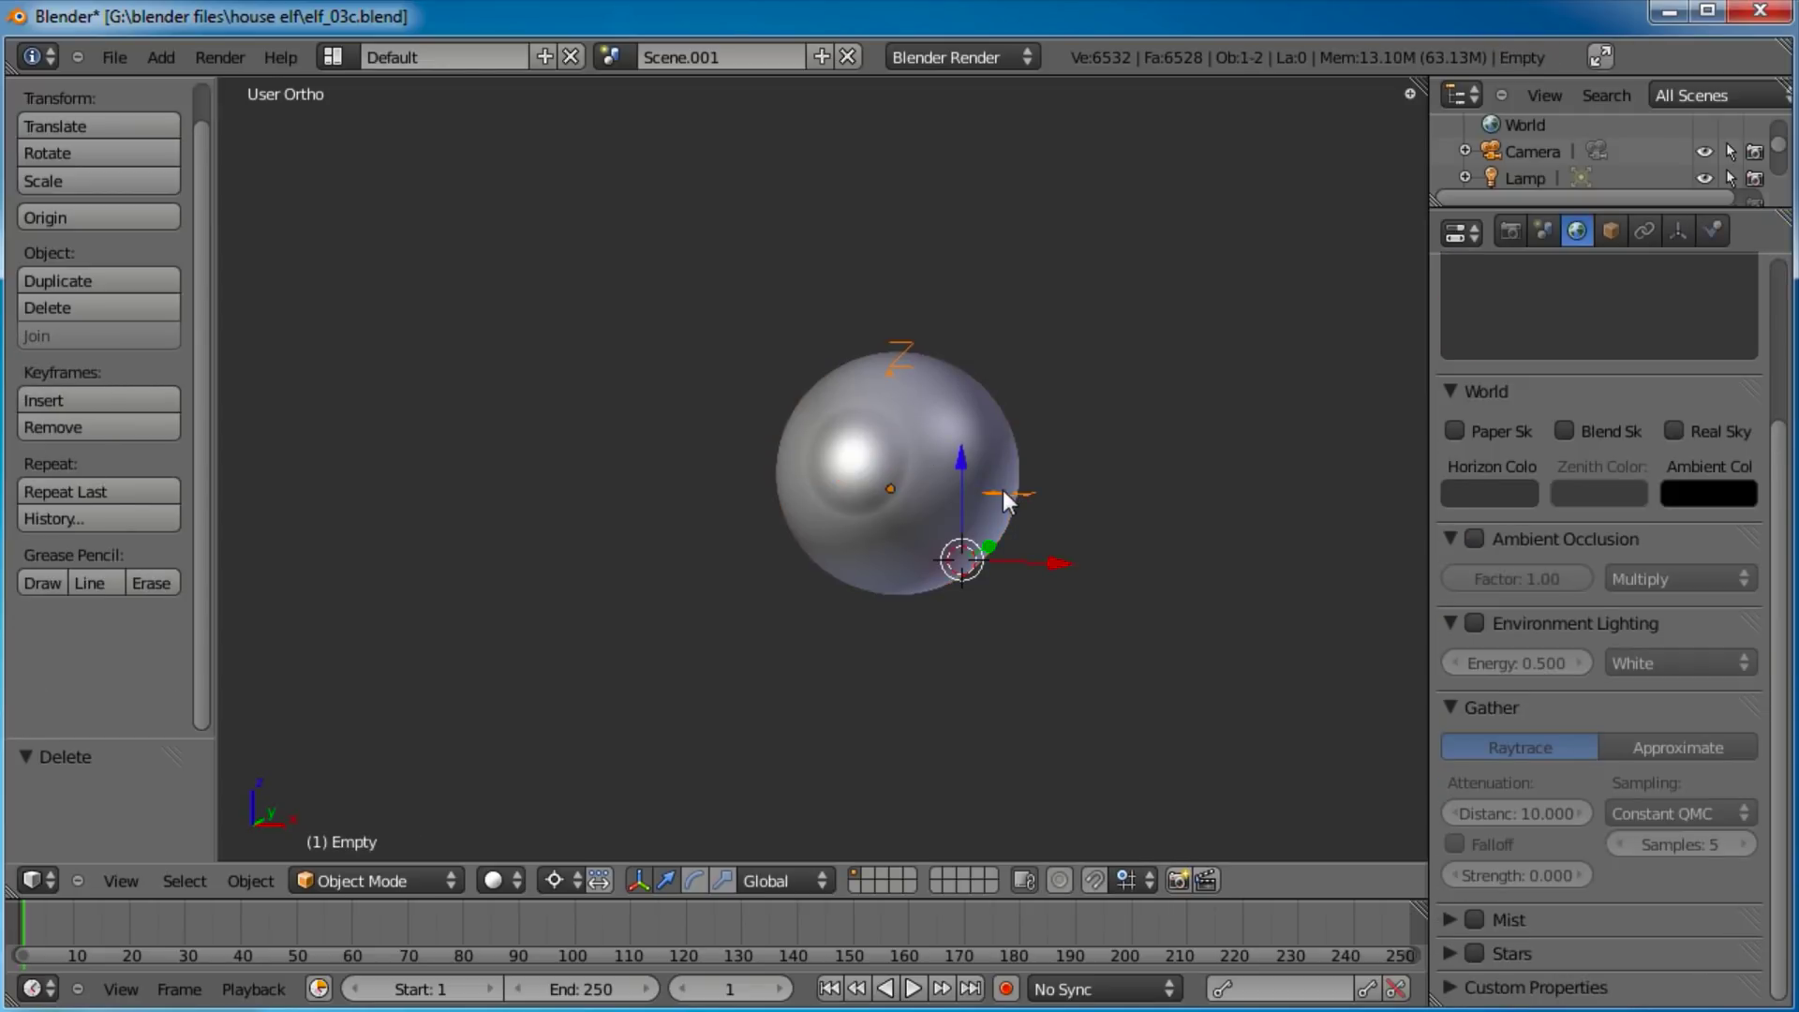
pyautogui.press('x')
pyautogui.click(940, 414)
# Link the eyeball mesh to the elf's scene, Scene, and delete Scene.001.
pyautogui.rightClick(933, 417)
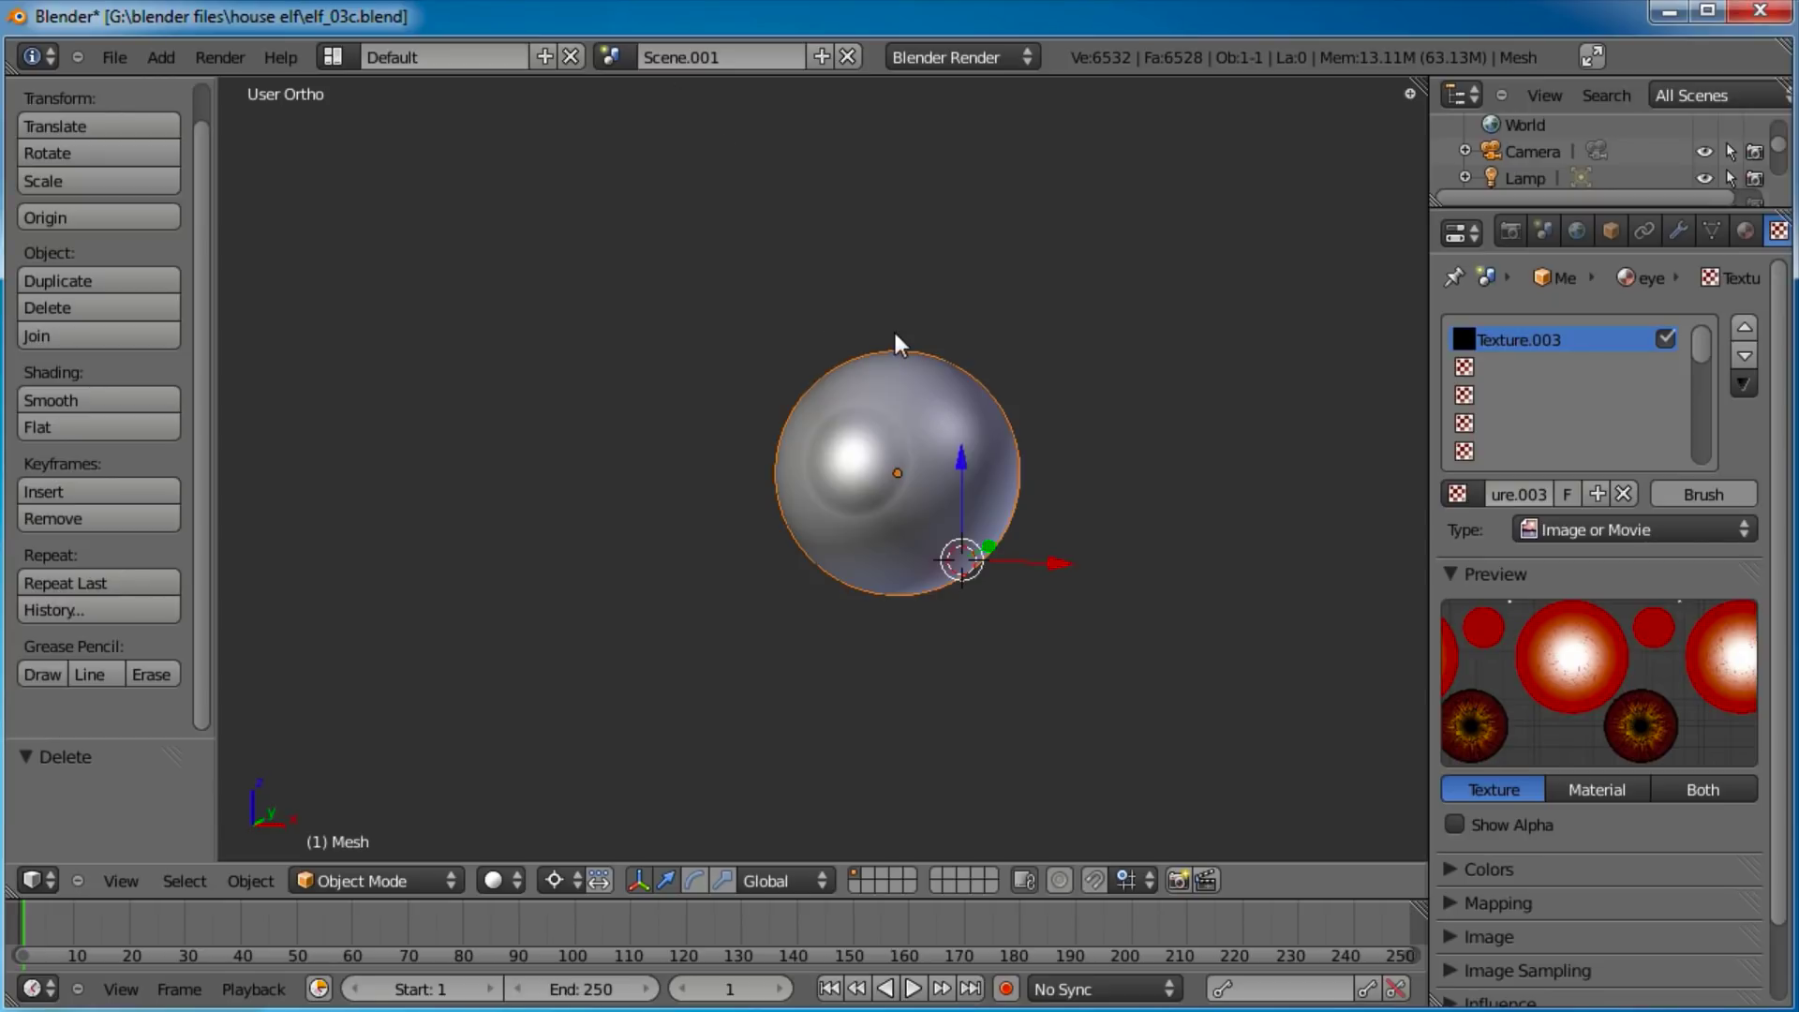
pyautogui.click(240, 890)
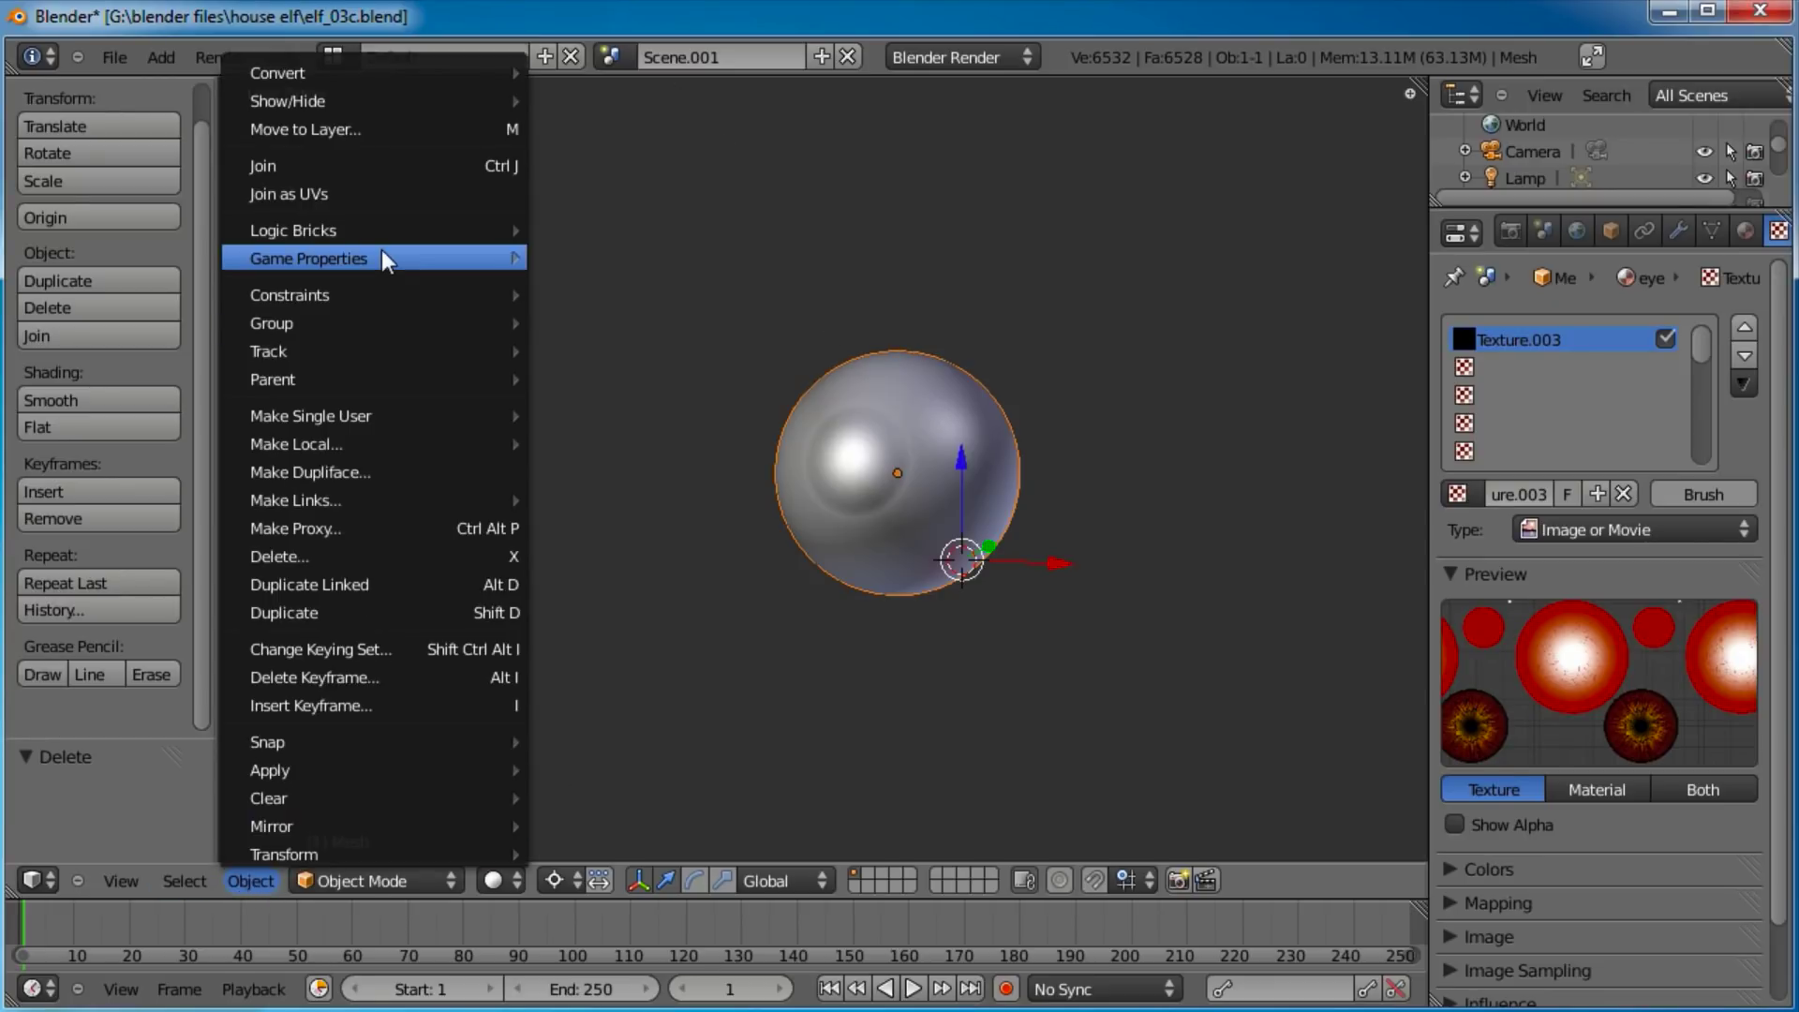
pyautogui.moveTo(408, 414)
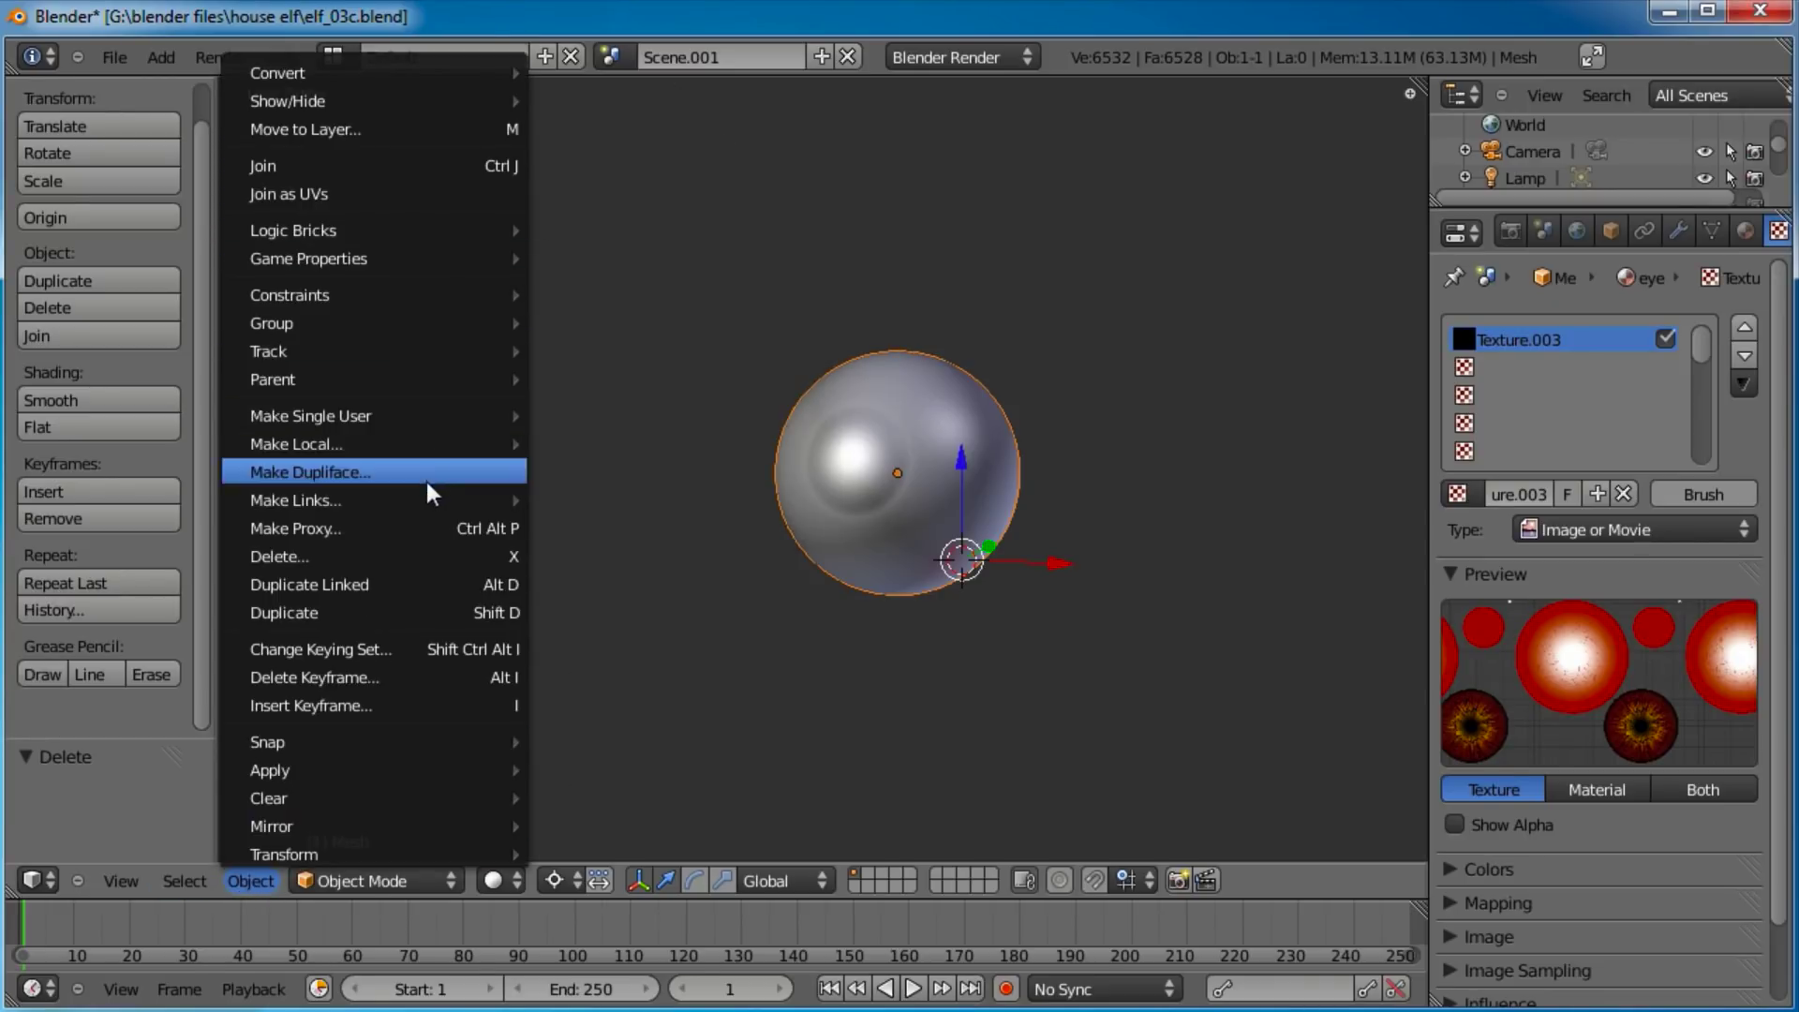
pyautogui.moveTo(422, 495)
pyautogui.moveTo(632, 502)
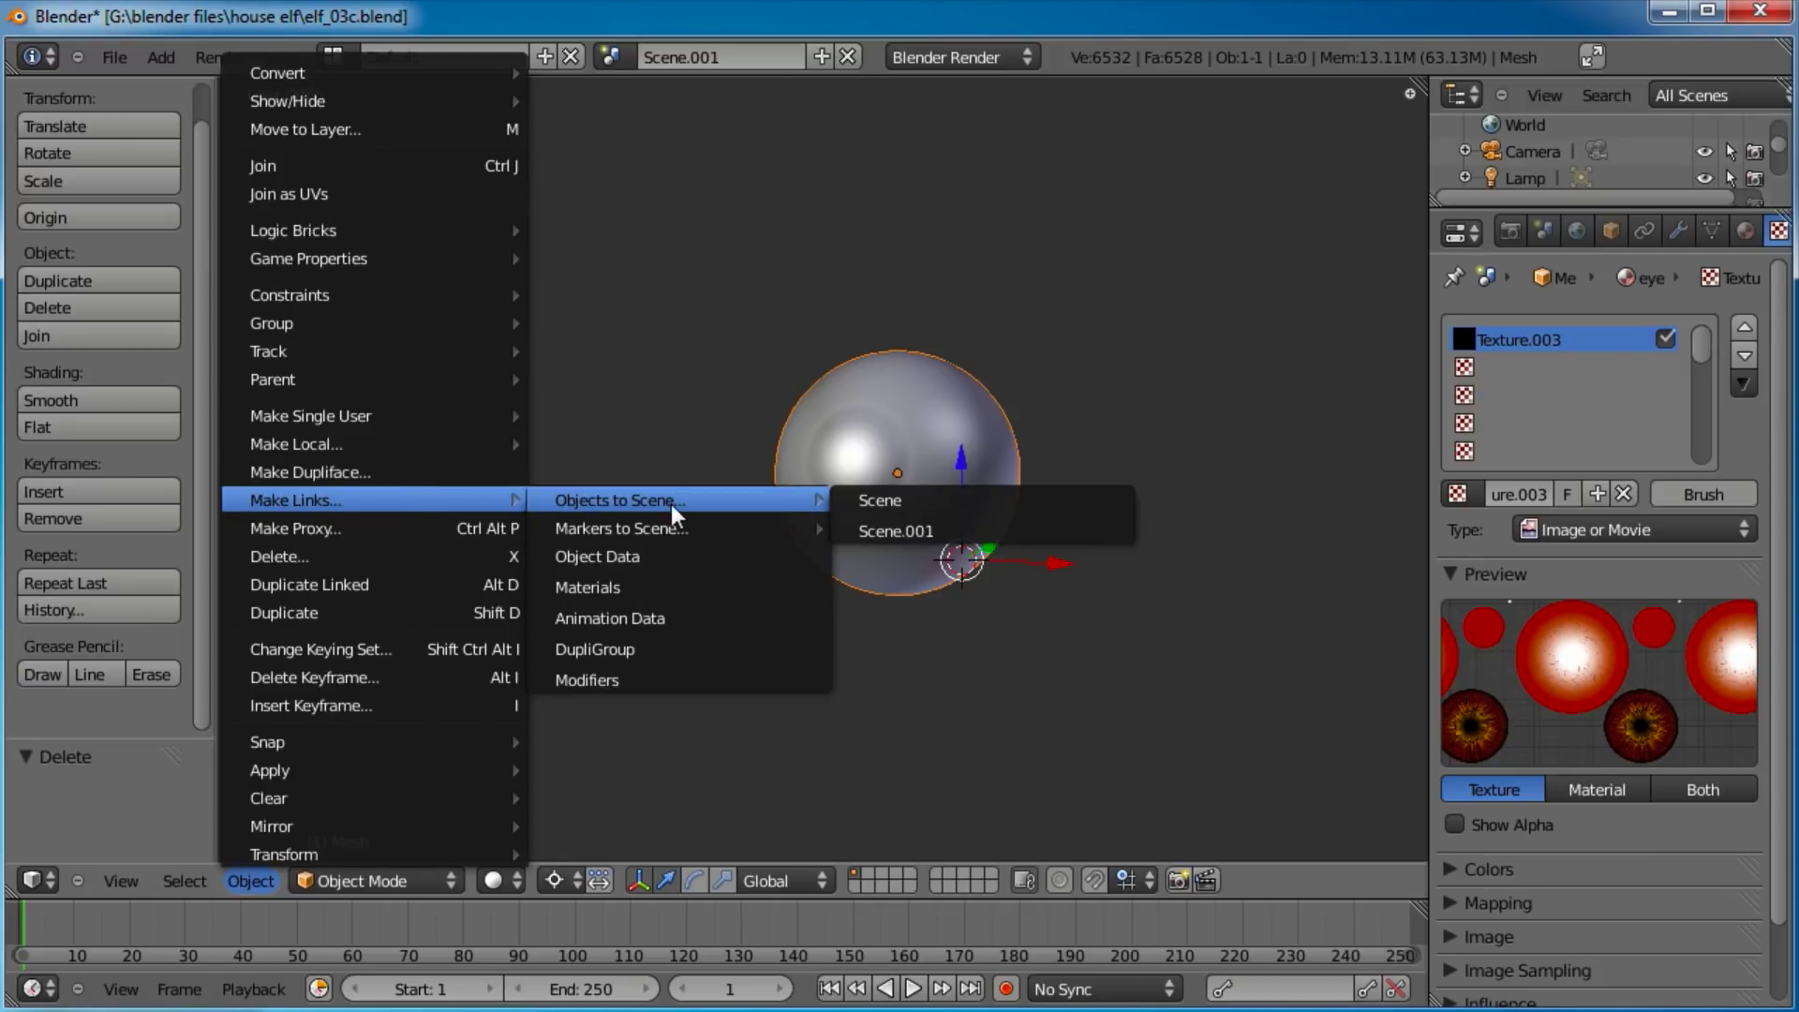
pyautogui.click(920, 505)
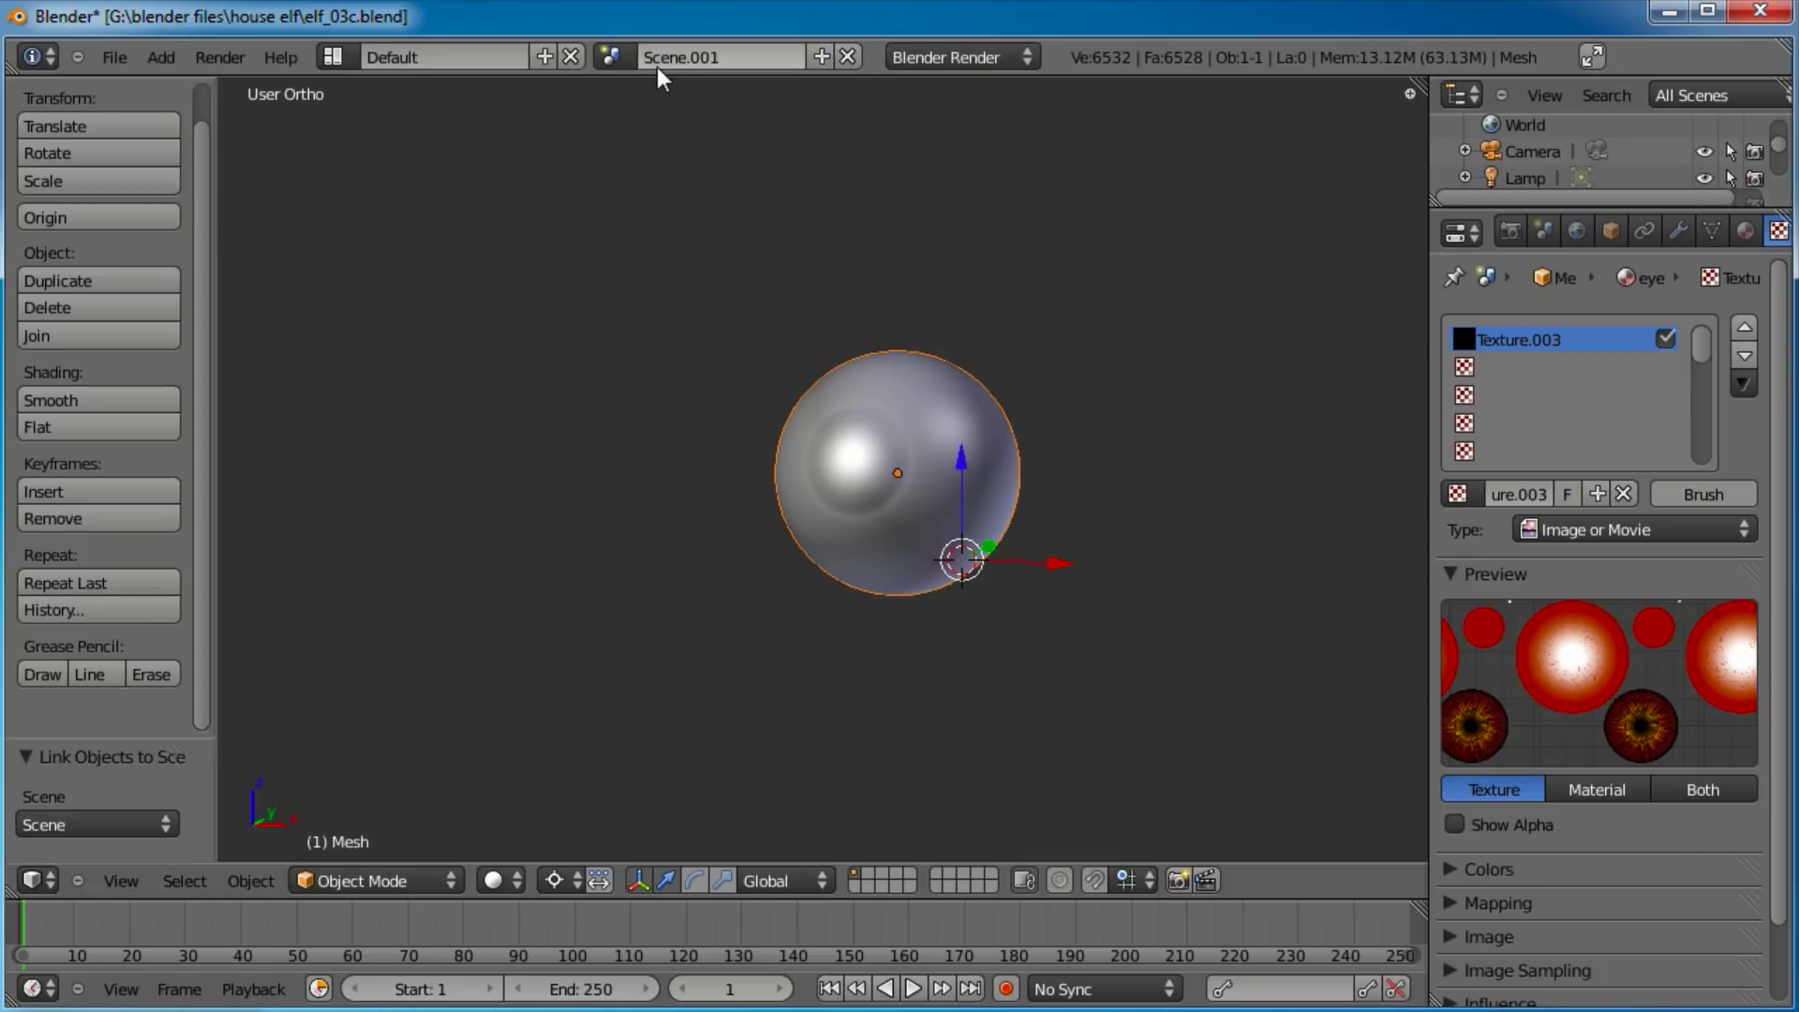
pyautogui.click(848, 58)
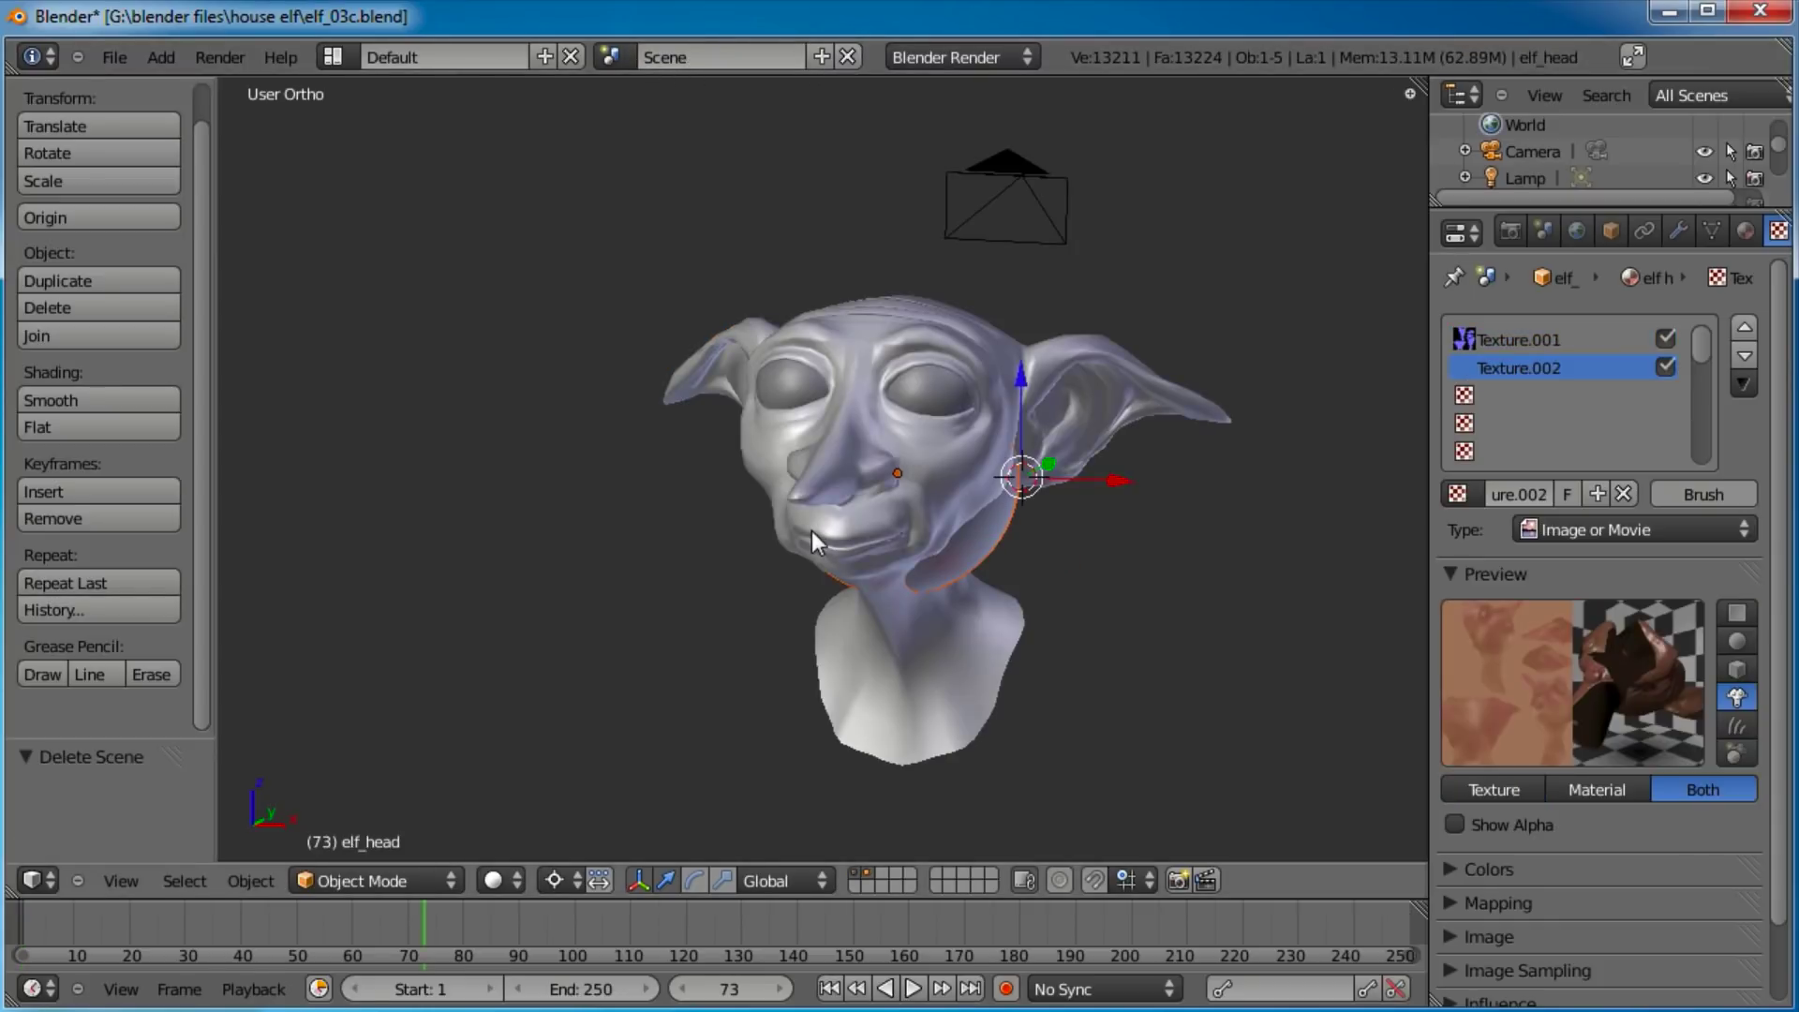
# Move the eyeball out of the elf head in the right side view, to about Y -2.6 and Z 2.0, in front of and above the face.
pyautogui.press('g')
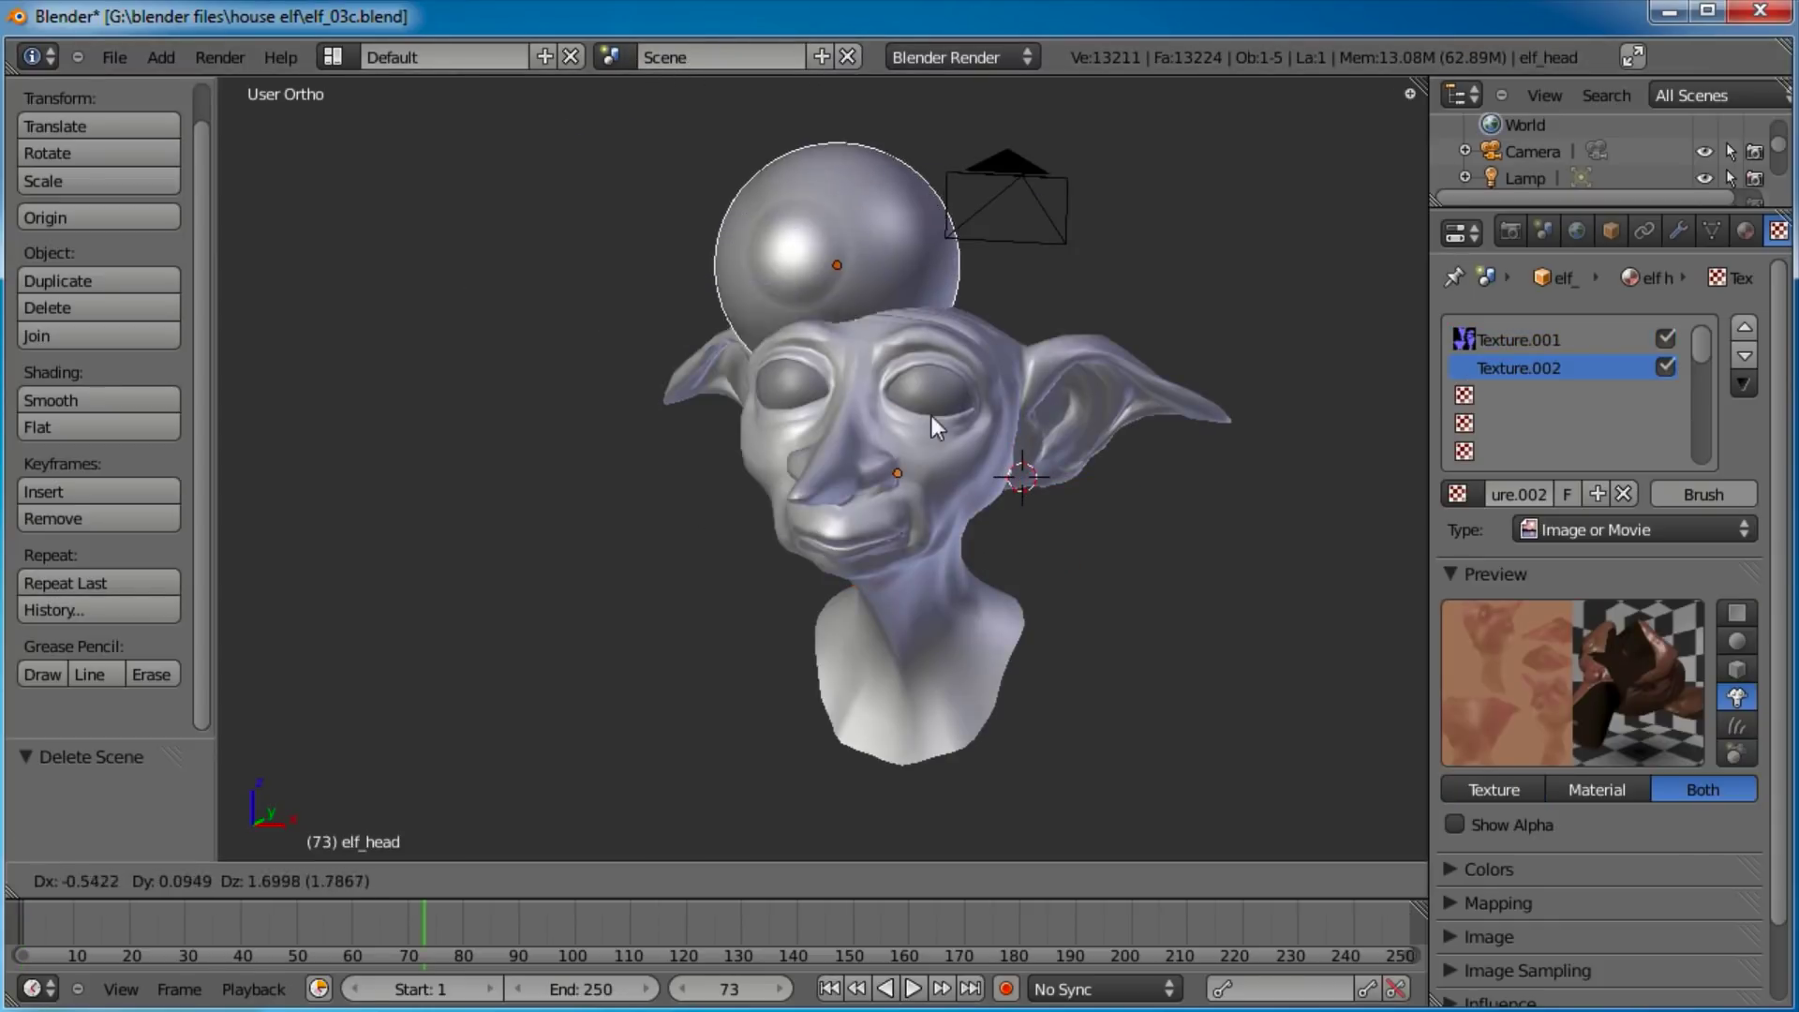
pyautogui.rightClick(991, 302)
pyautogui.moveTo(1098, 531); pyautogui.dragTo(951, 488, button='middle')
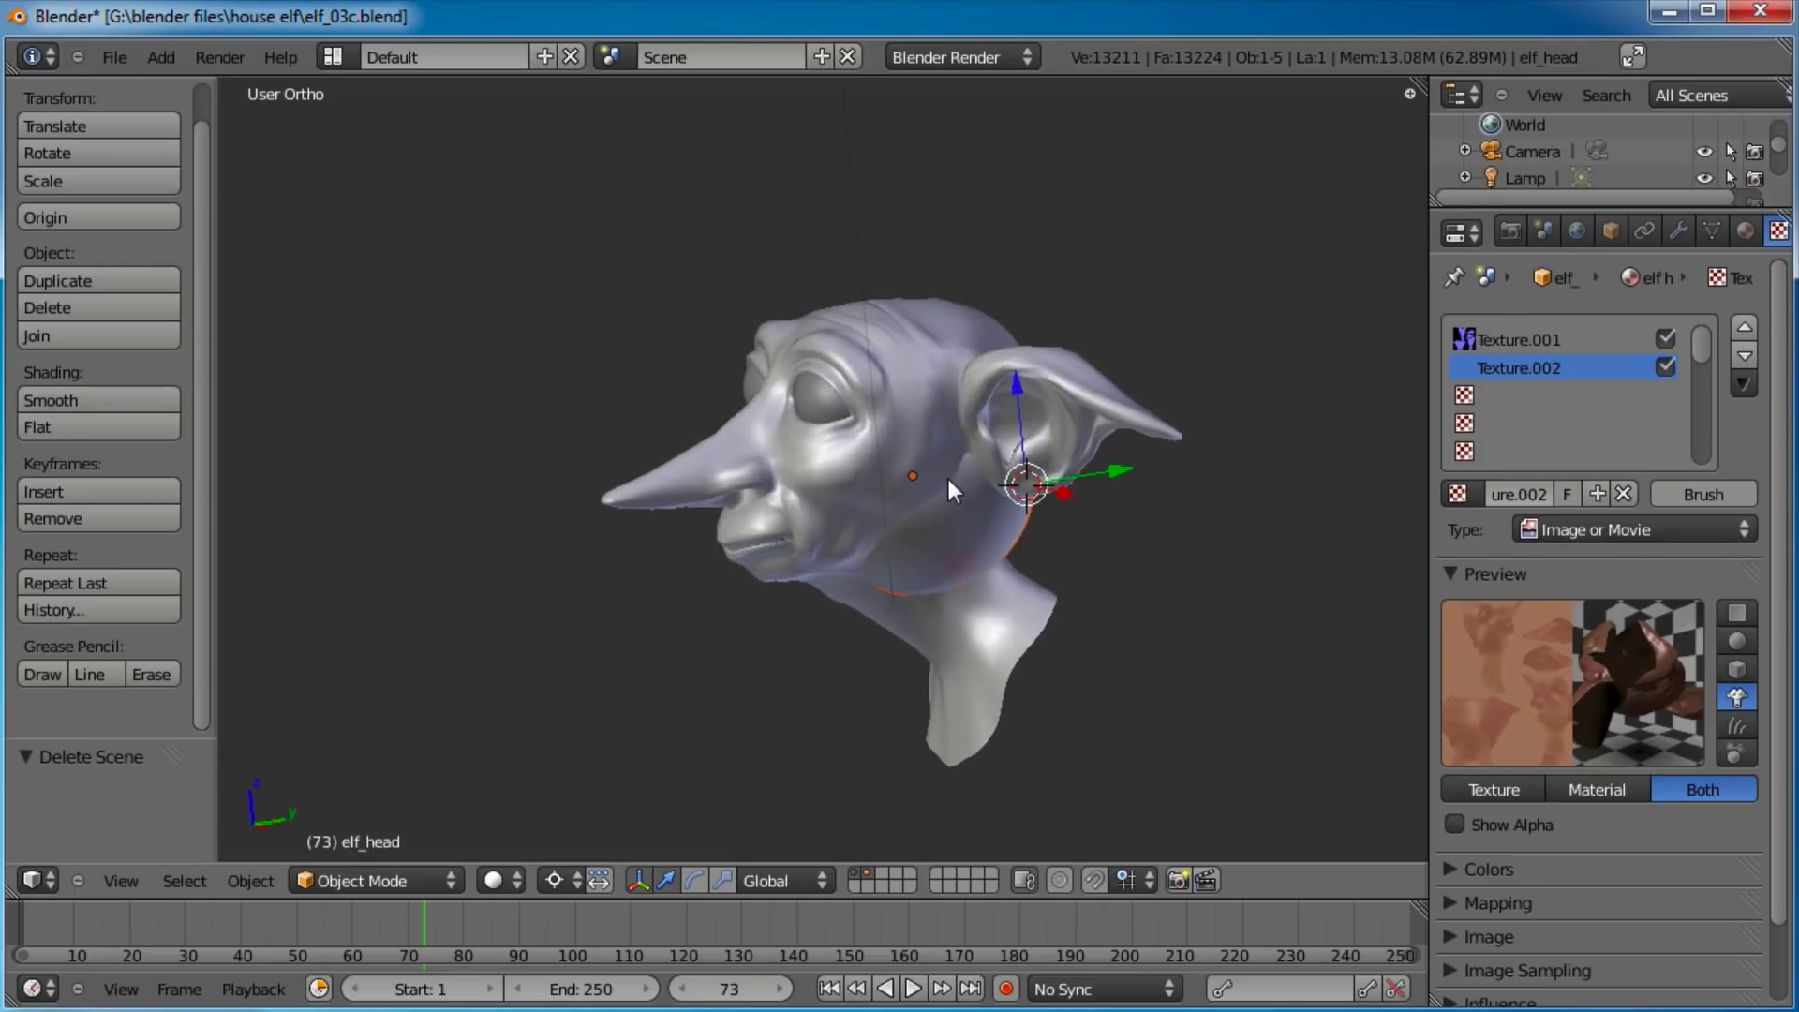
pyautogui.press('KP_3')
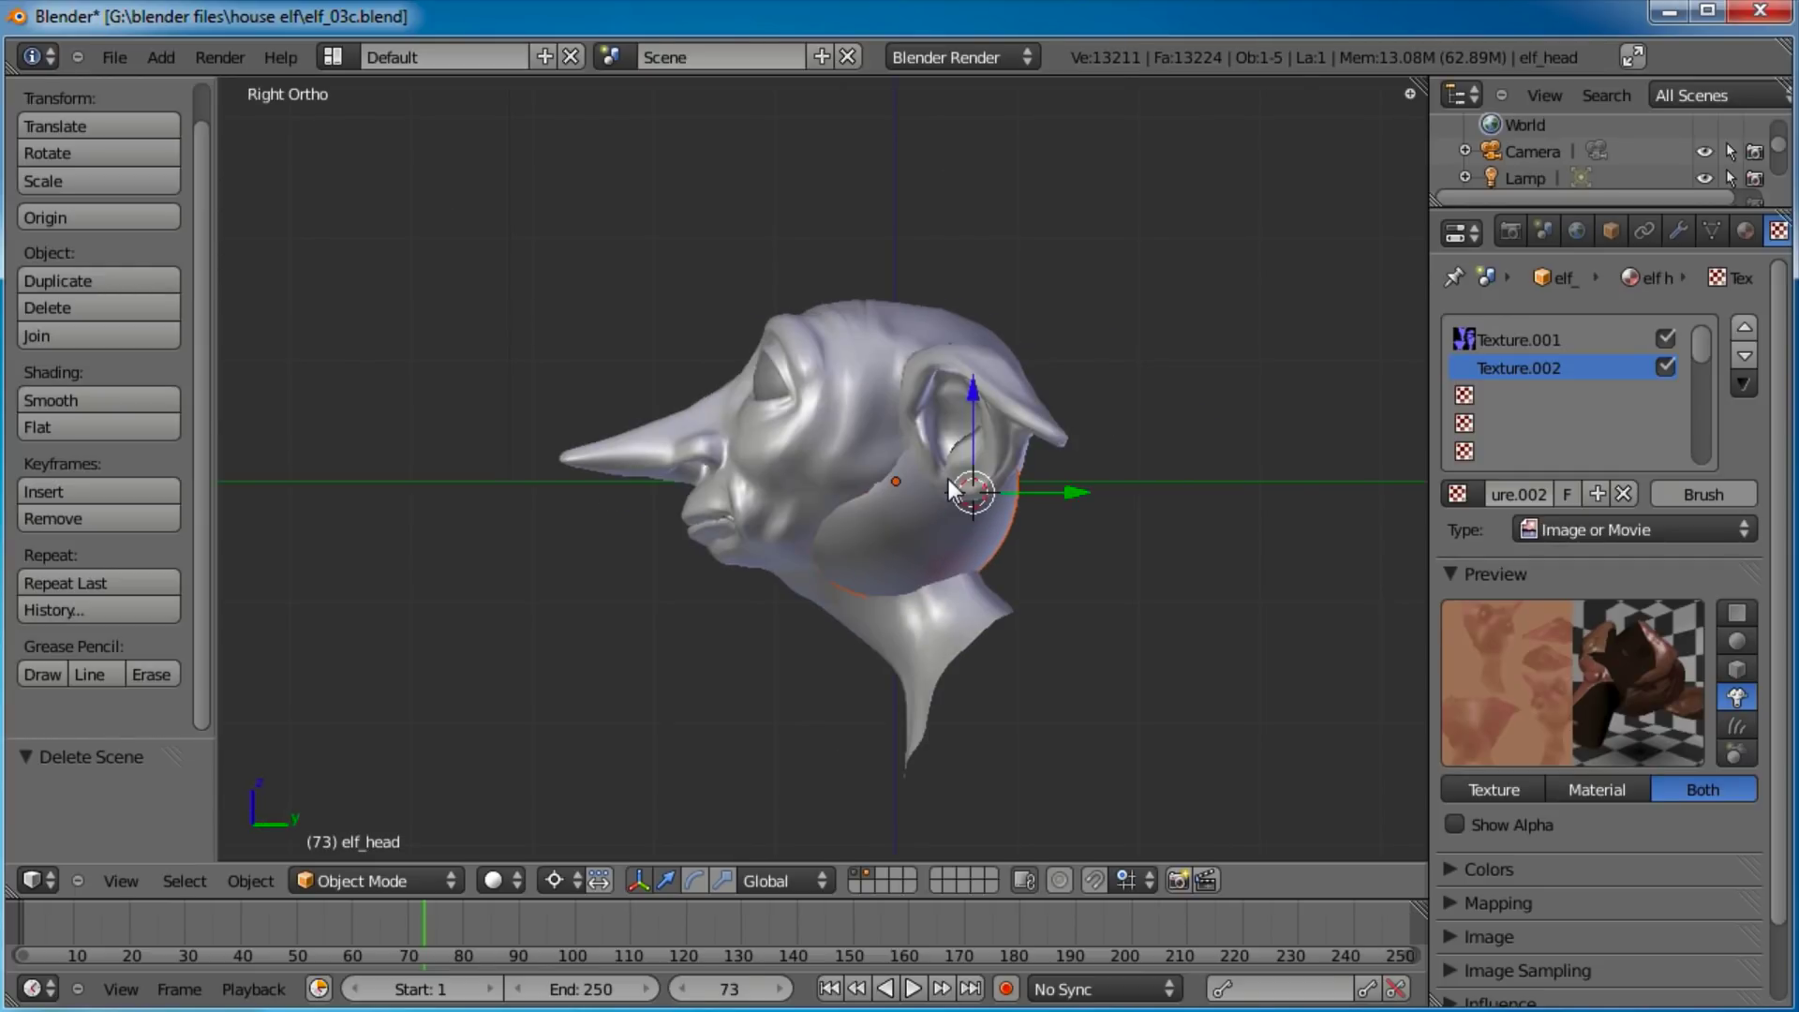
pyautogui.press('g')
pyautogui.click(650, 266)
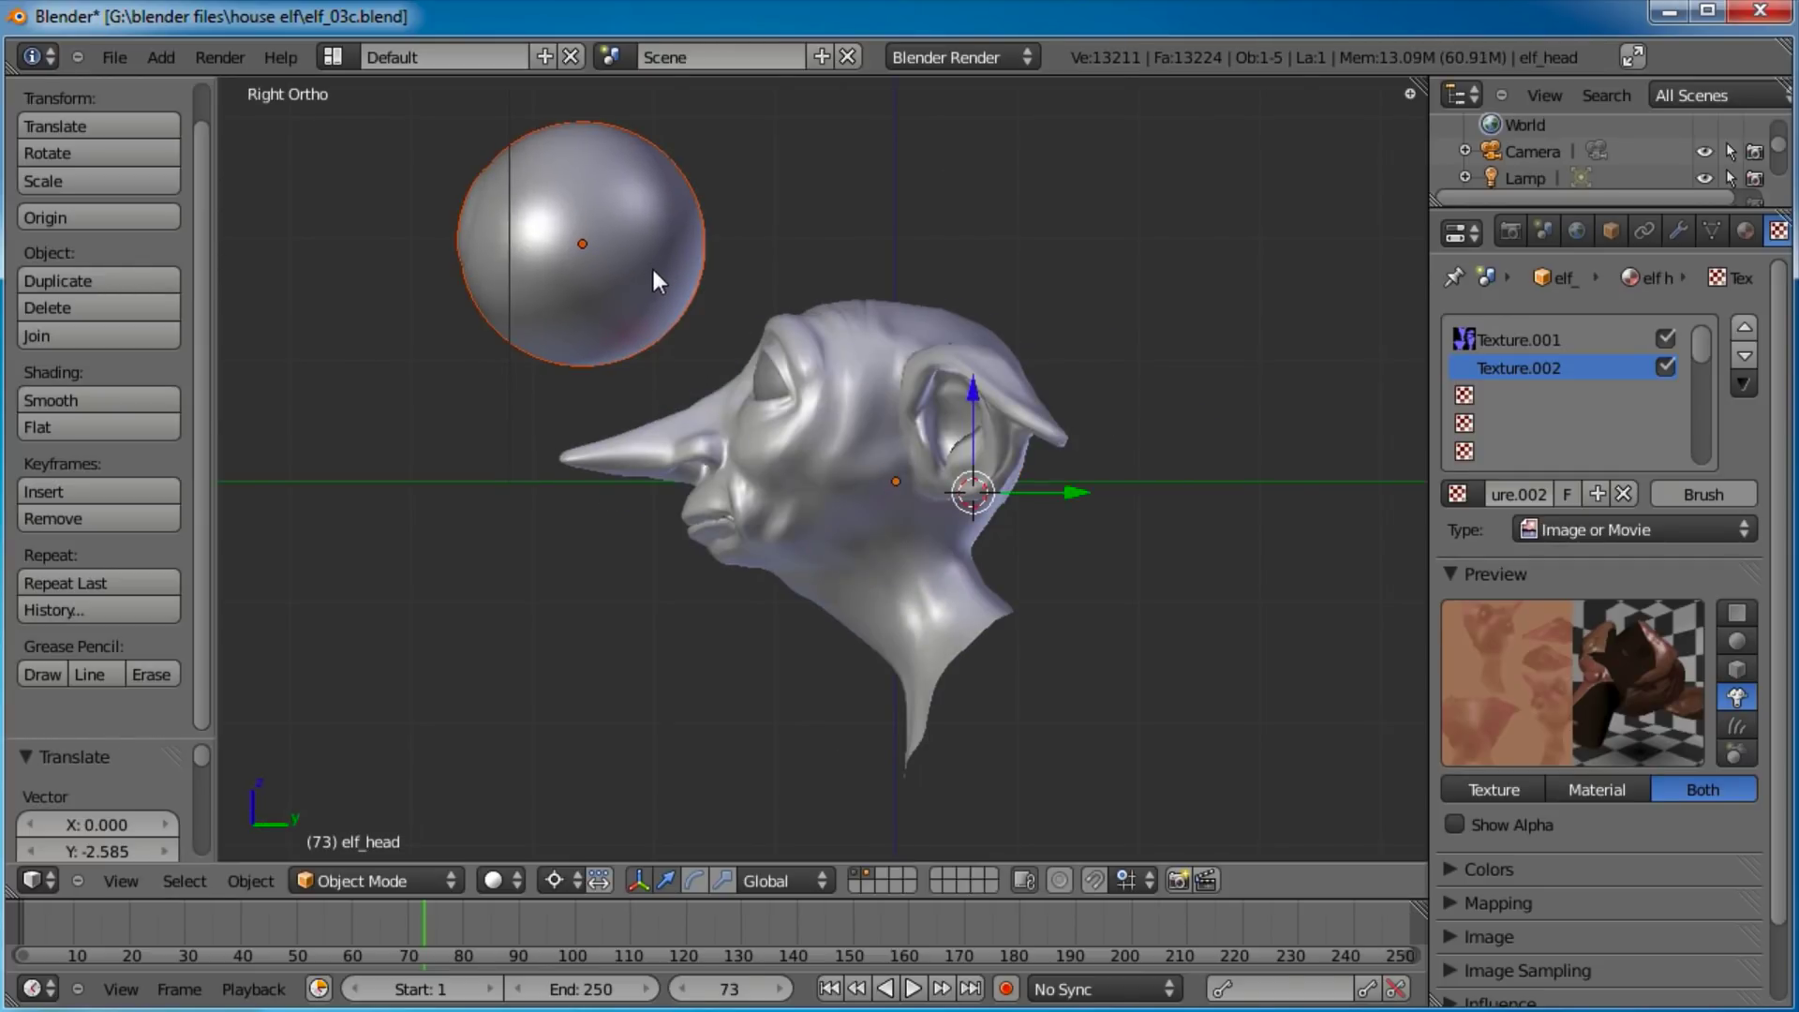
# Select the eyeball alone and examine its mesh from several angles in Edit Mode, hiding the selected outer faces to inspect the inner geometry.
pyautogui.press('KP_1')
pyautogui.scroll(-2, 651, 266)
pyautogui.rightClick(937, 273)
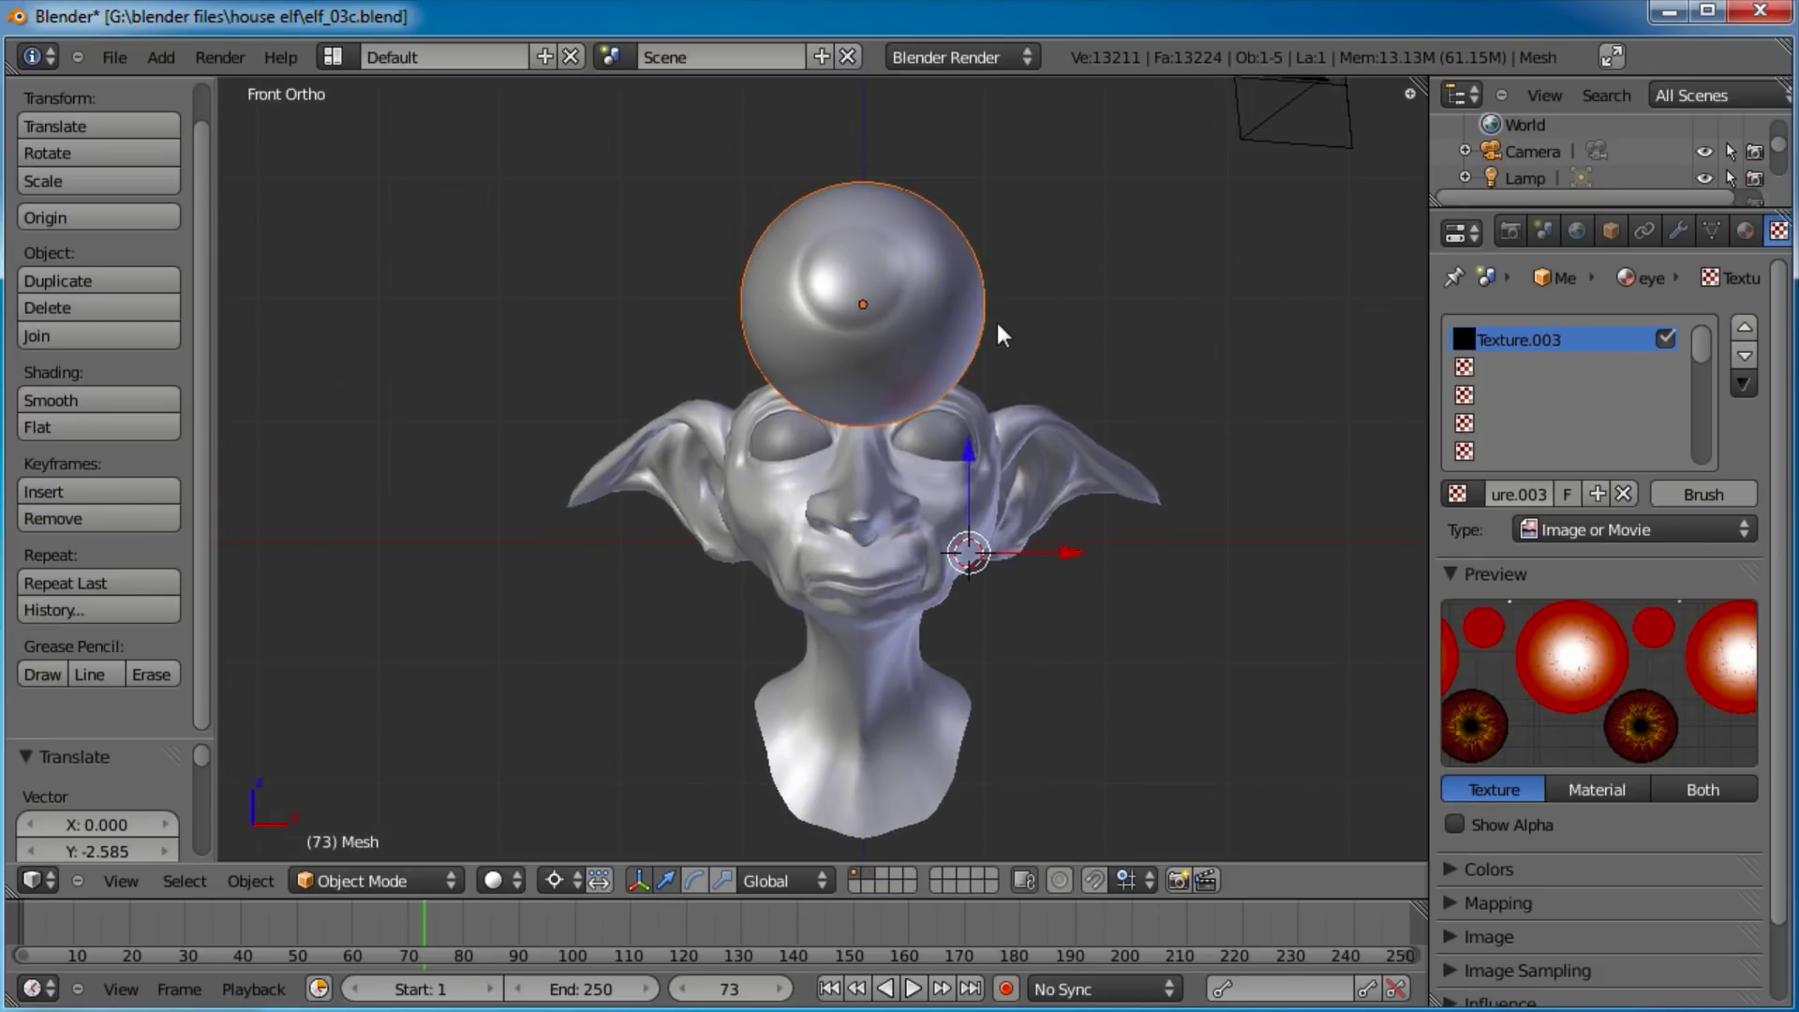
pyautogui.moveTo(1056, 317); pyautogui.dragTo(795, 474, button='middle')
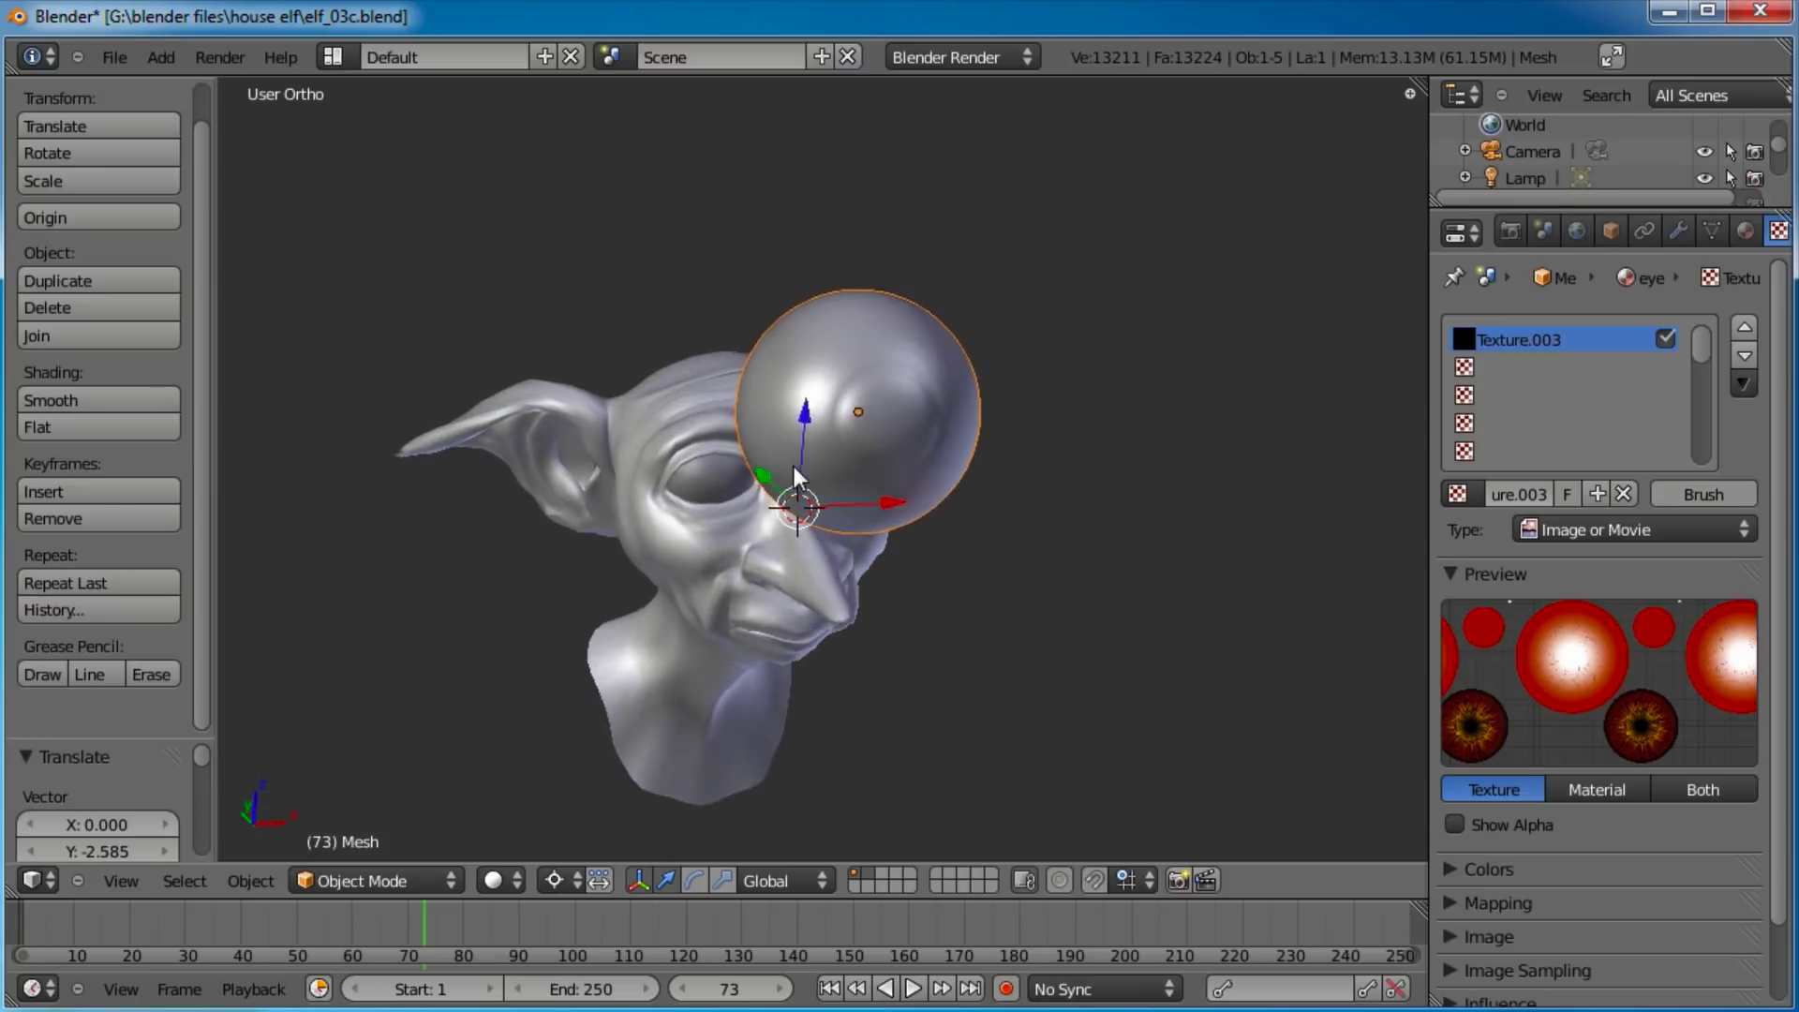
pyautogui.moveTo(1020, 485); pyautogui.dragTo(998, 395, button='middle')
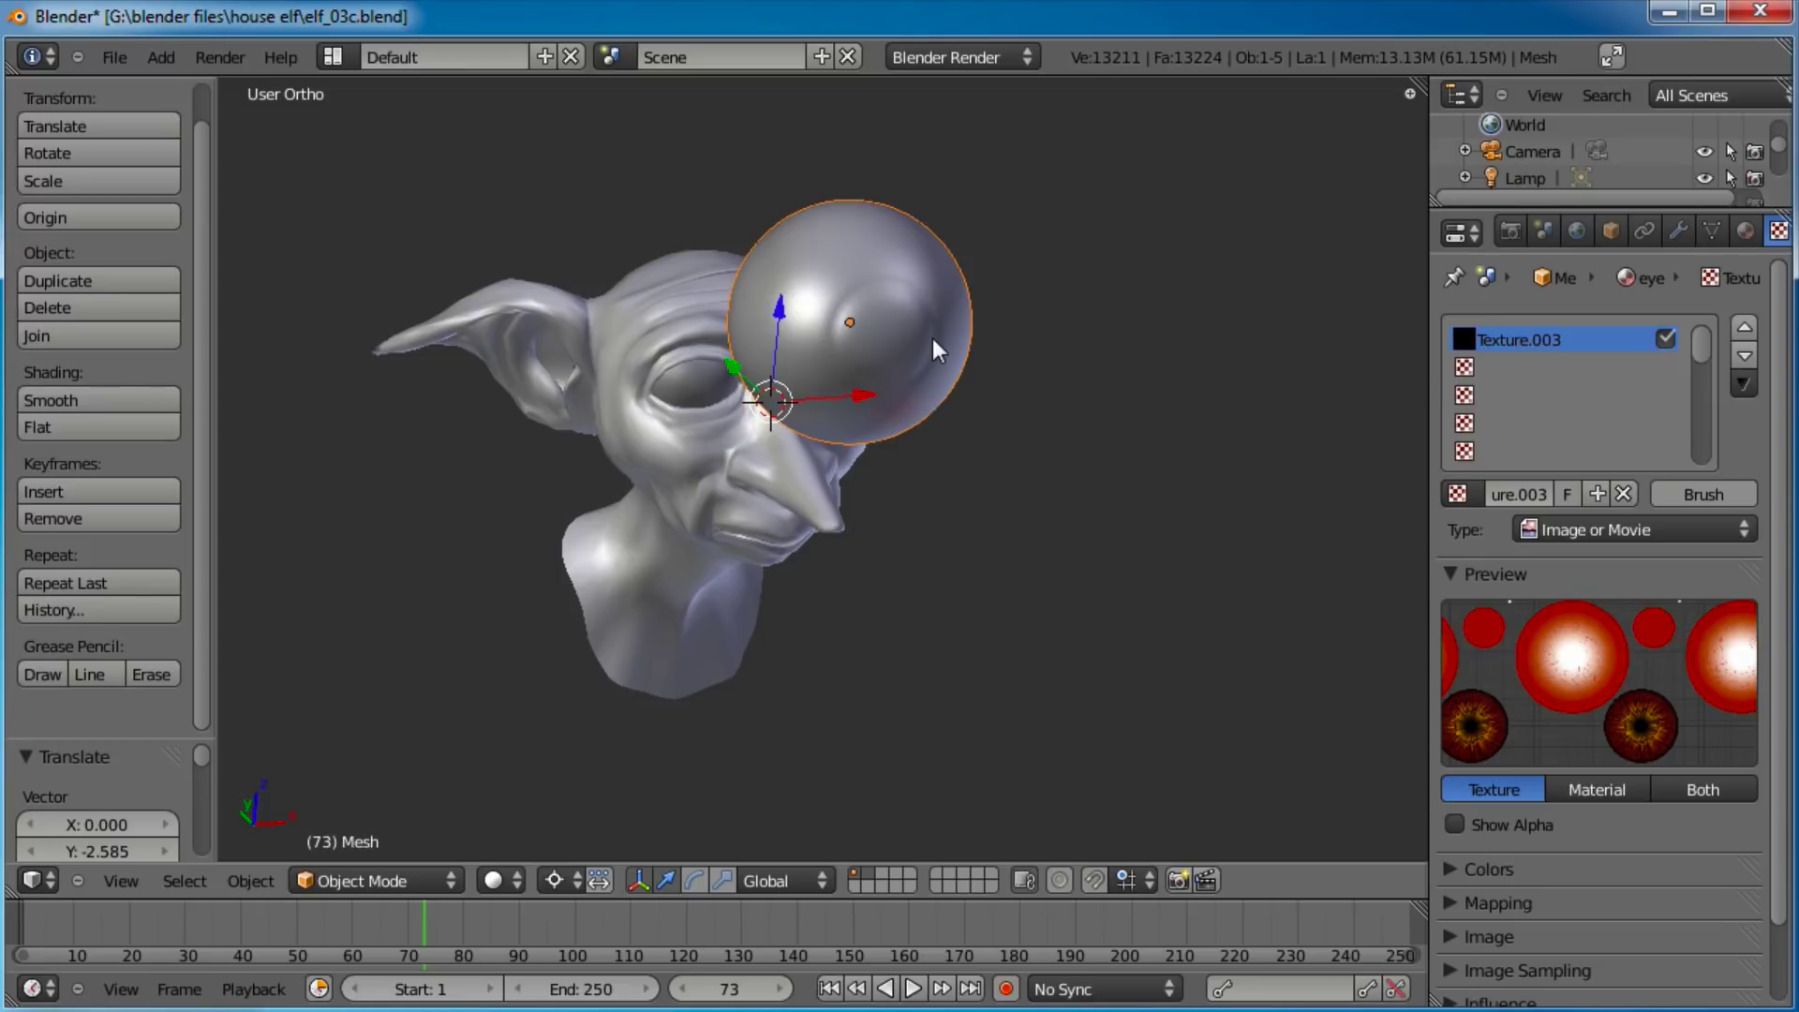
pyautogui.press('Tab')
pyautogui.scroll(3, 947, 525)
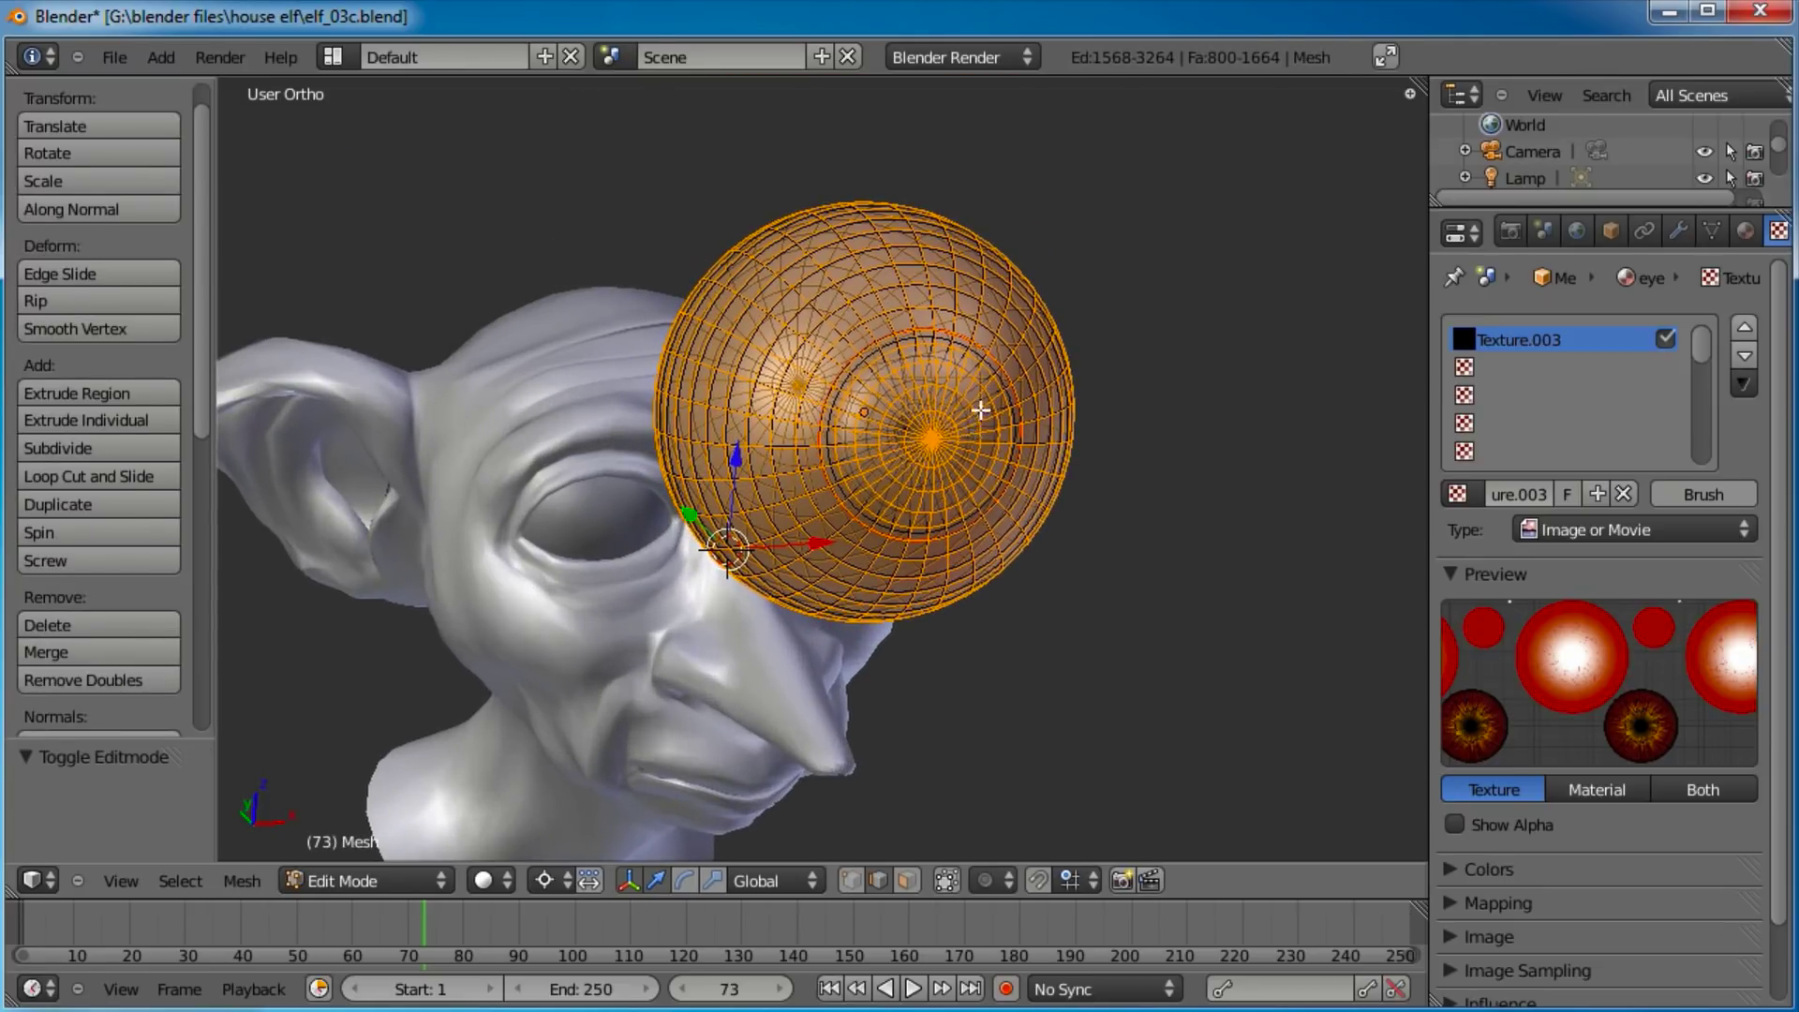
pyautogui.press('h')
pyautogui.moveTo(968, 590); pyautogui.dragTo(808, 513, button='middle')
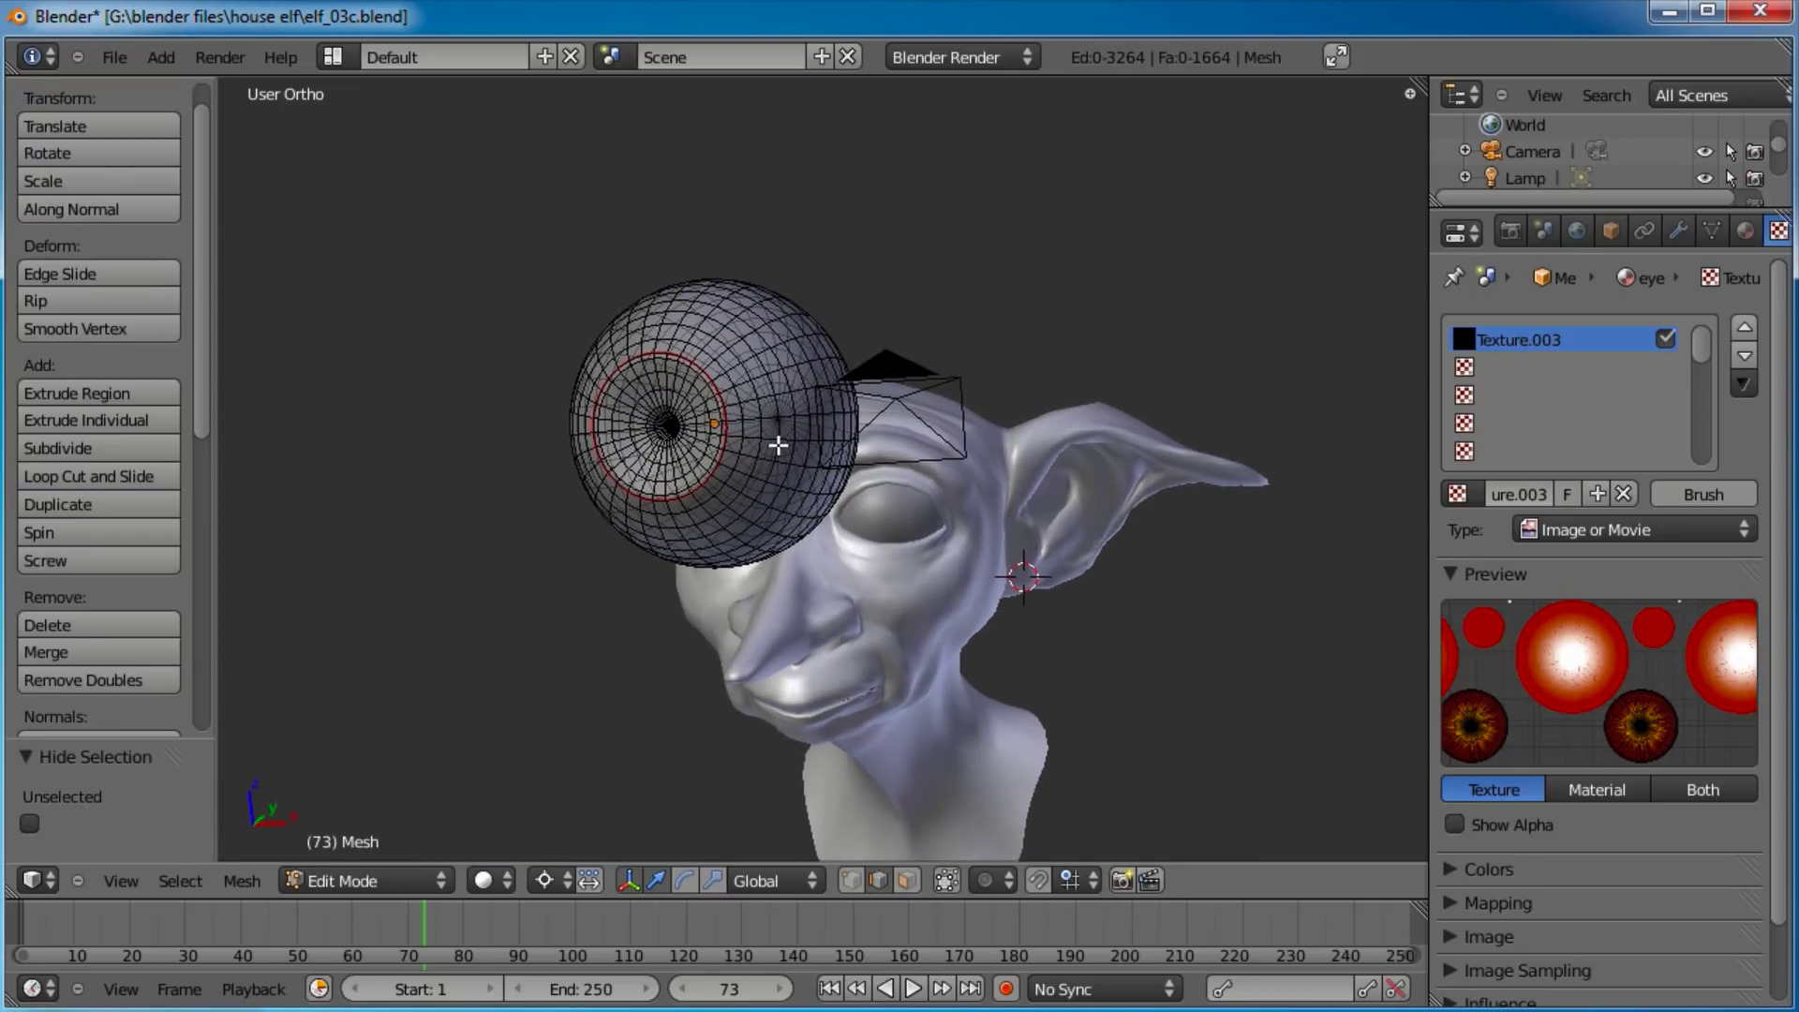
pyautogui.press('Tab')
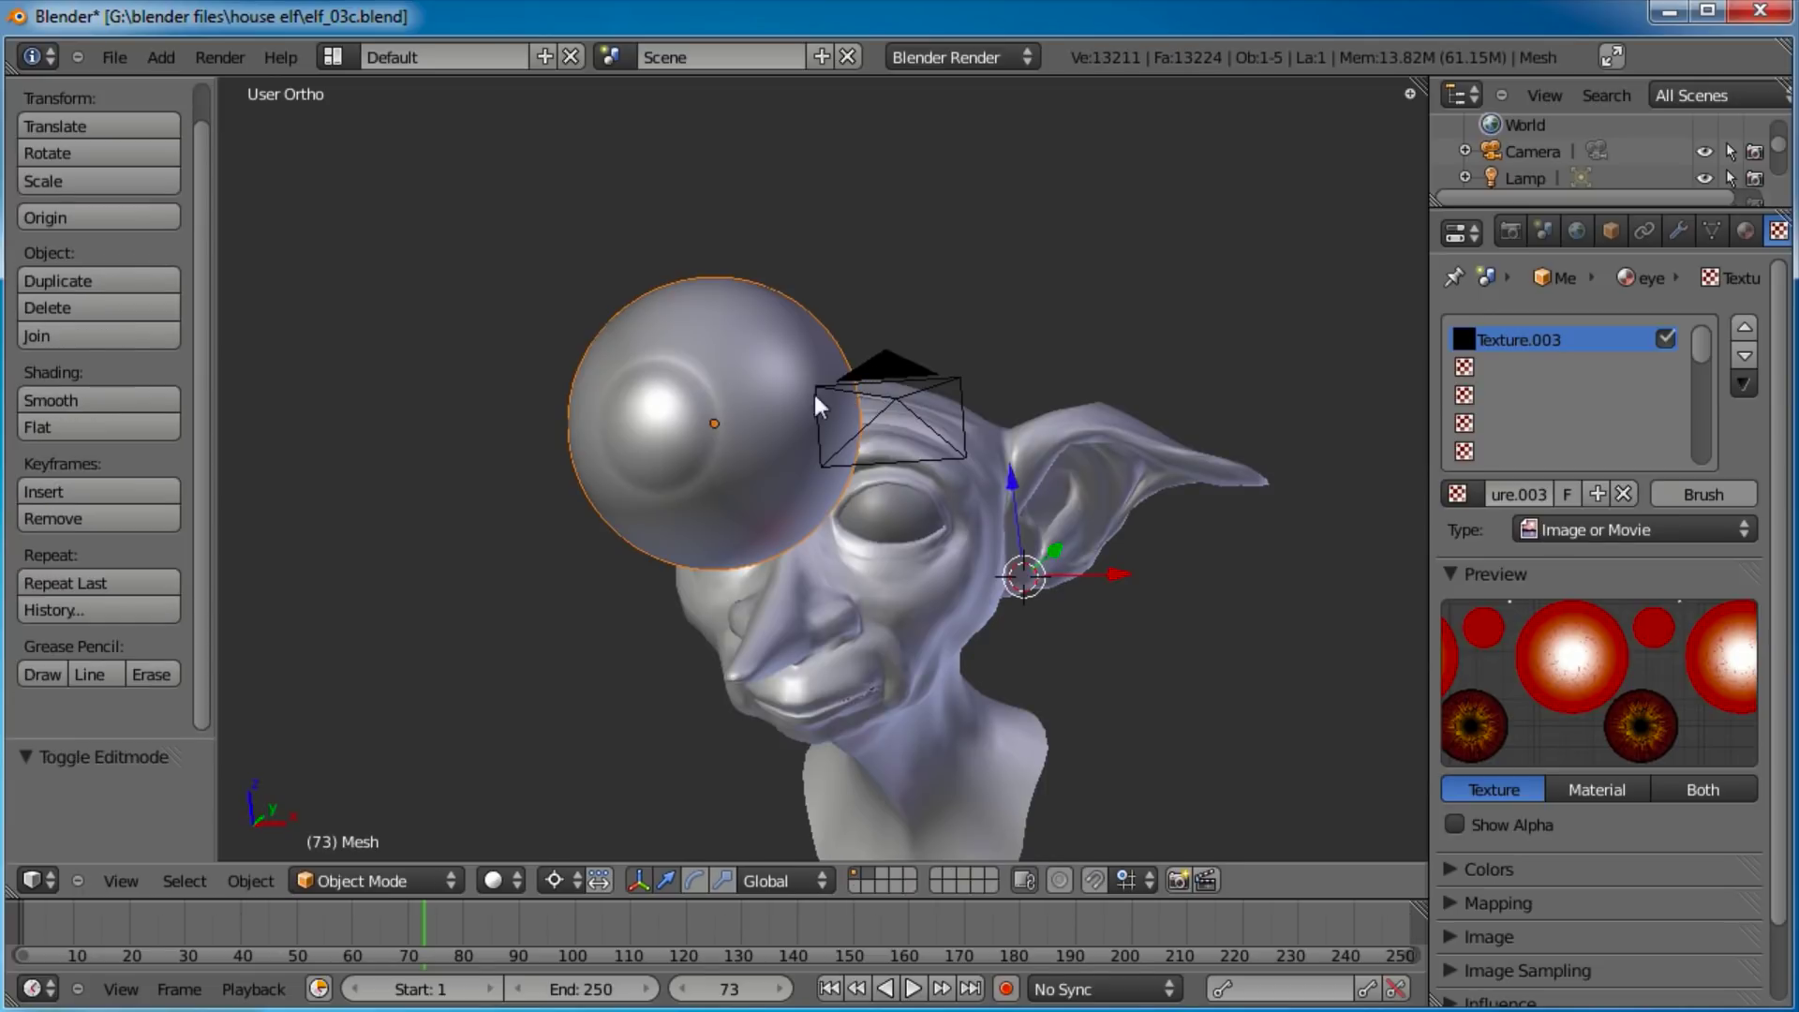
pyautogui.moveTo(1050, 401); pyautogui.dragTo(902, 528, button='middle')
pyautogui.keyDown('shift'); pyautogui.moveTo(1011, 486); pyautogui.dragTo(930, 492, button='middle'); pyautogui.keyUp('shift')
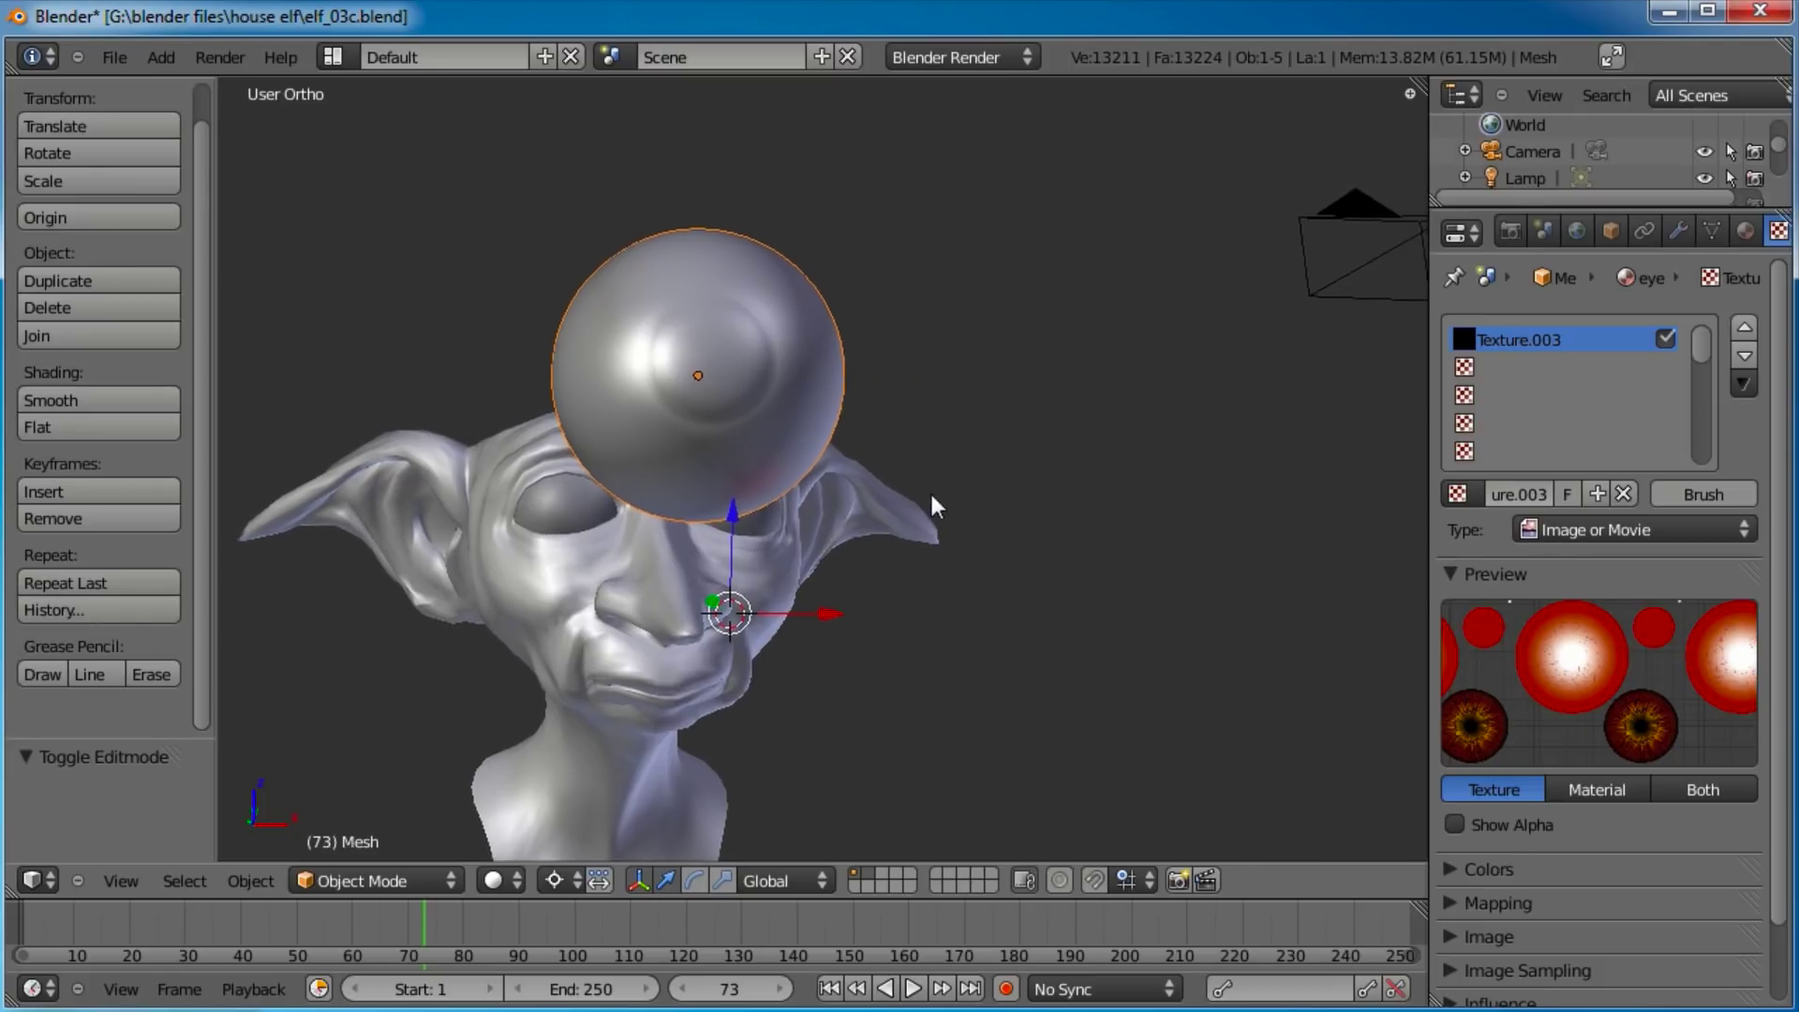
# Enable Transparency in the eyeball object's display settings and check the eyeball from several angles.
pyautogui.click(1610, 234)
pyautogui.scroll(-1, 1678, 759)
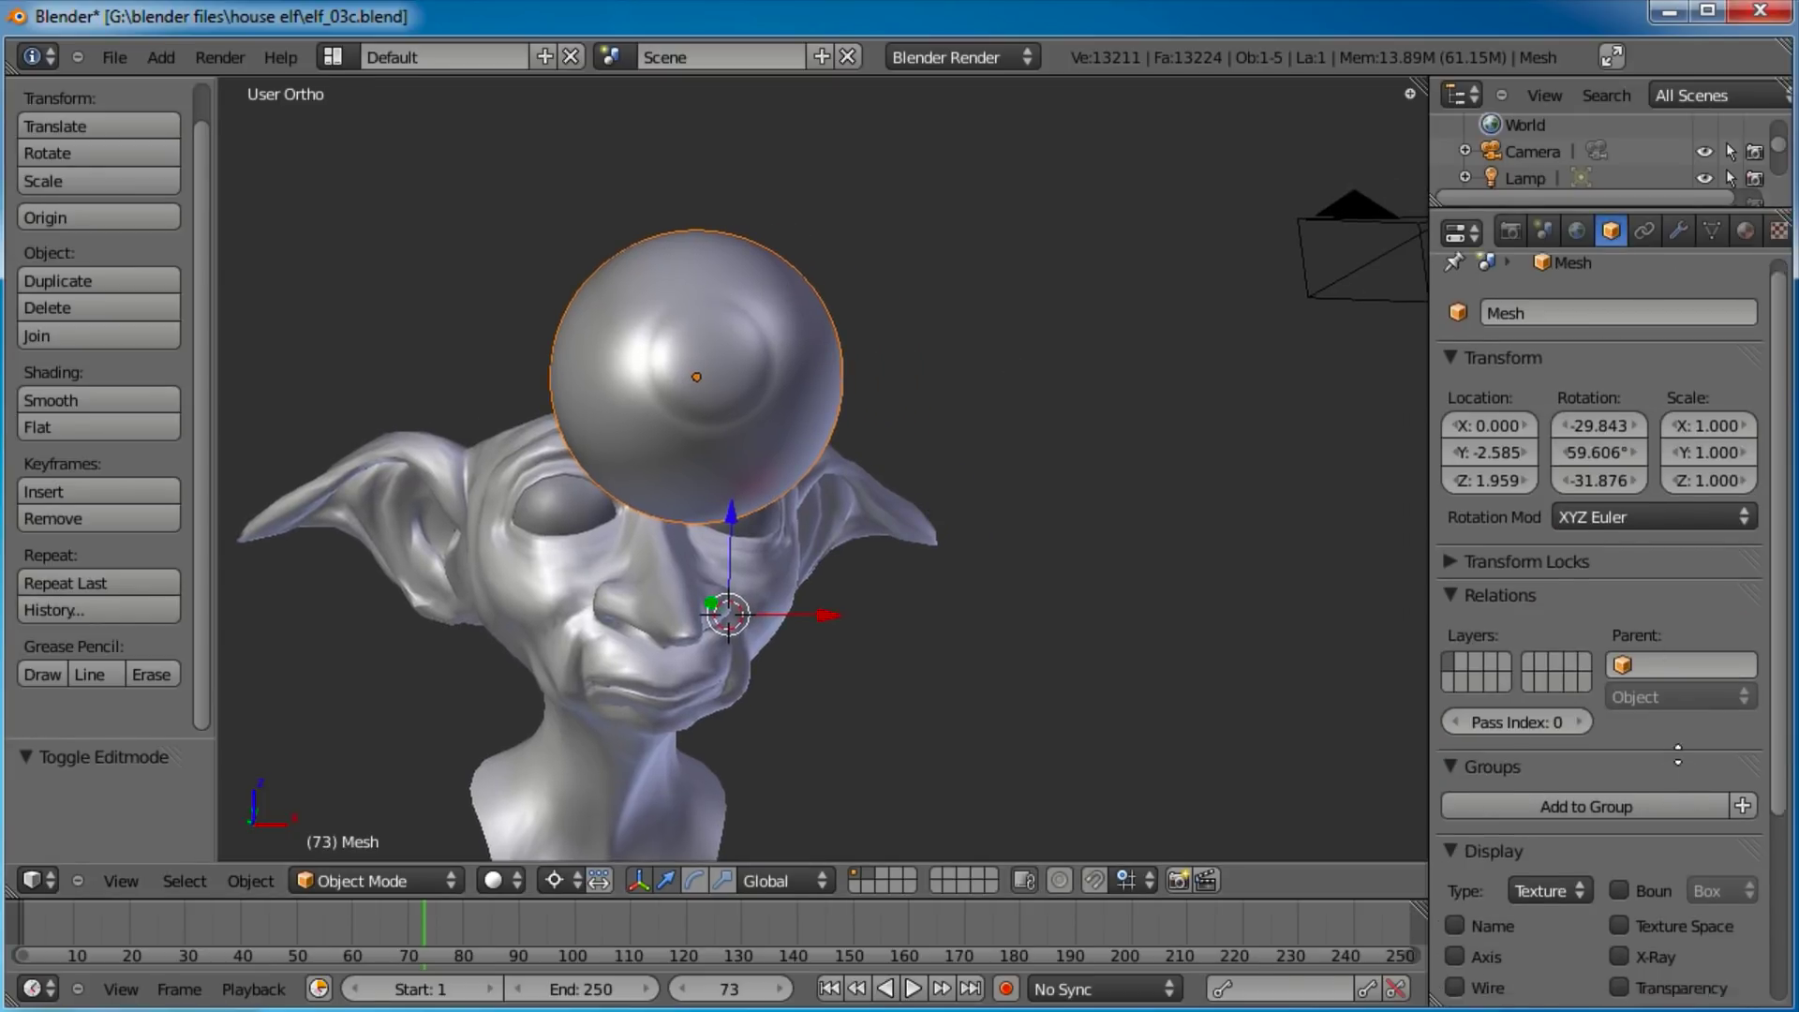
pyautogui.moveTo(1677, 759); pyautogui.dragTo(1649, 520, button='middle')
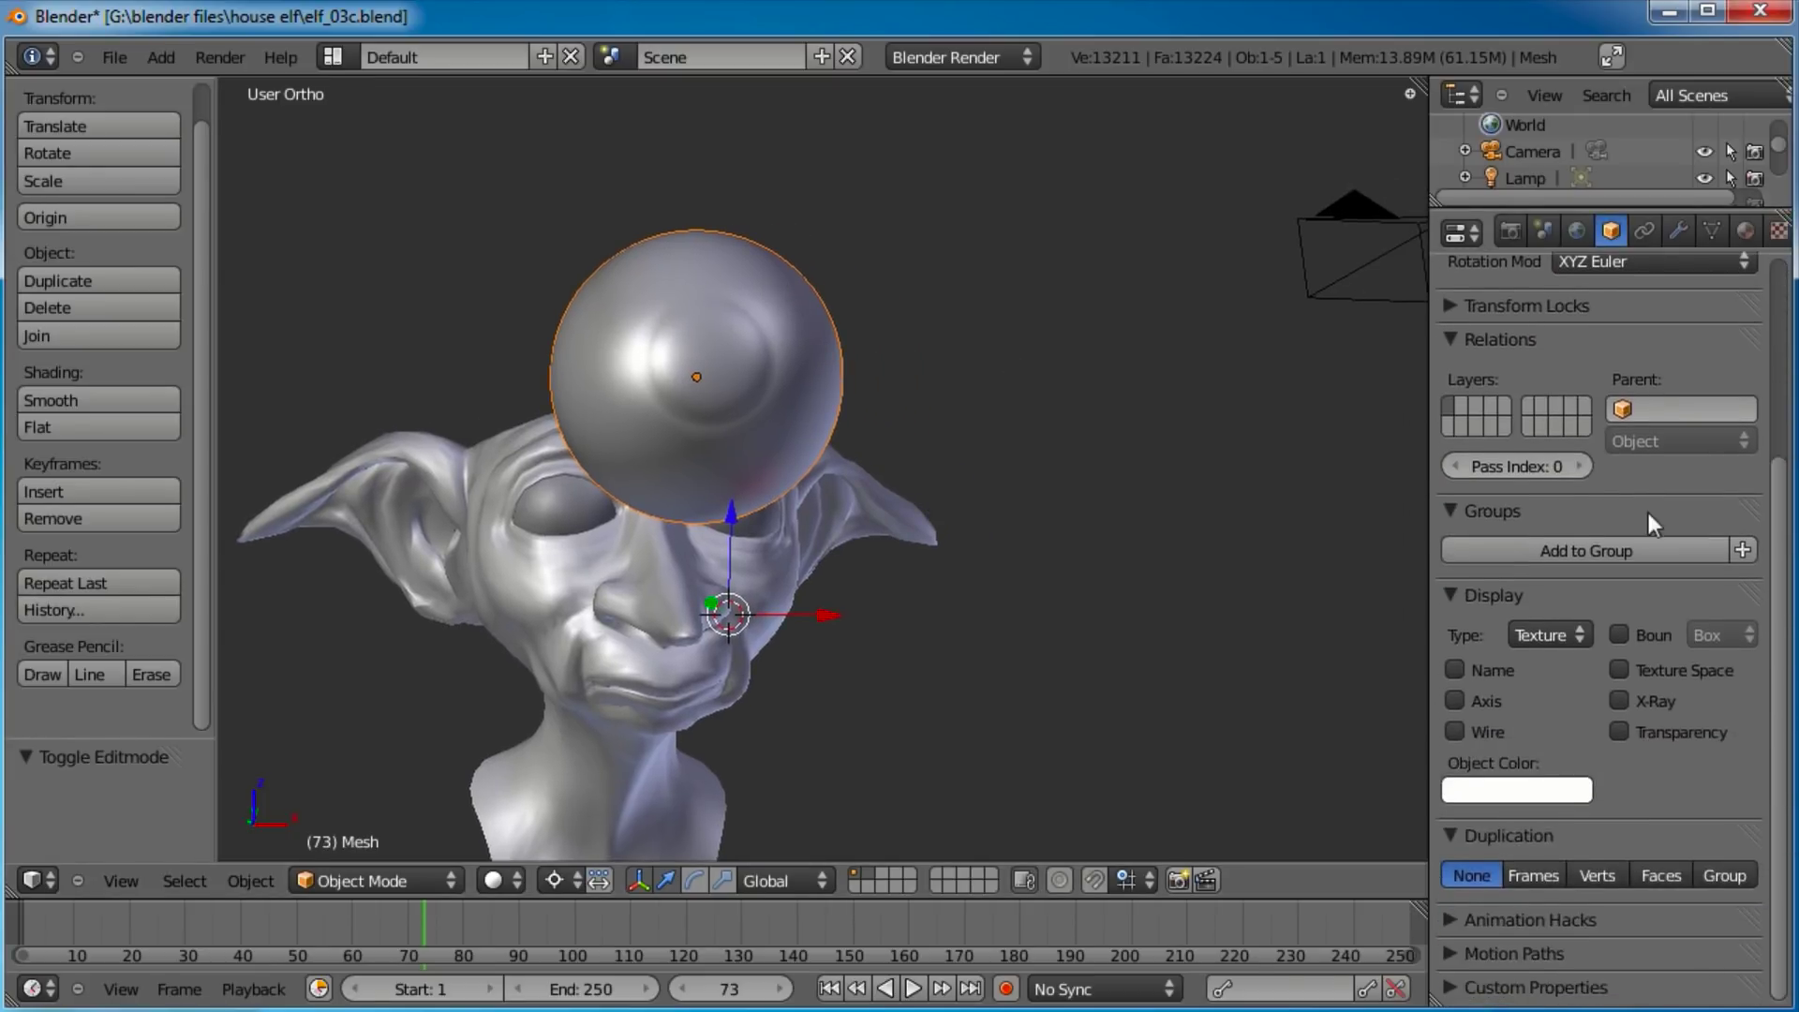
pyautogui.click(1619, 731)
pyautogui.moveTo(662, 216); pyautogui.dragTo(721, 433, button='middle')
pyautogui.moveTo(796, 521); pyautogui.dragTo(677, 435, button='middle')
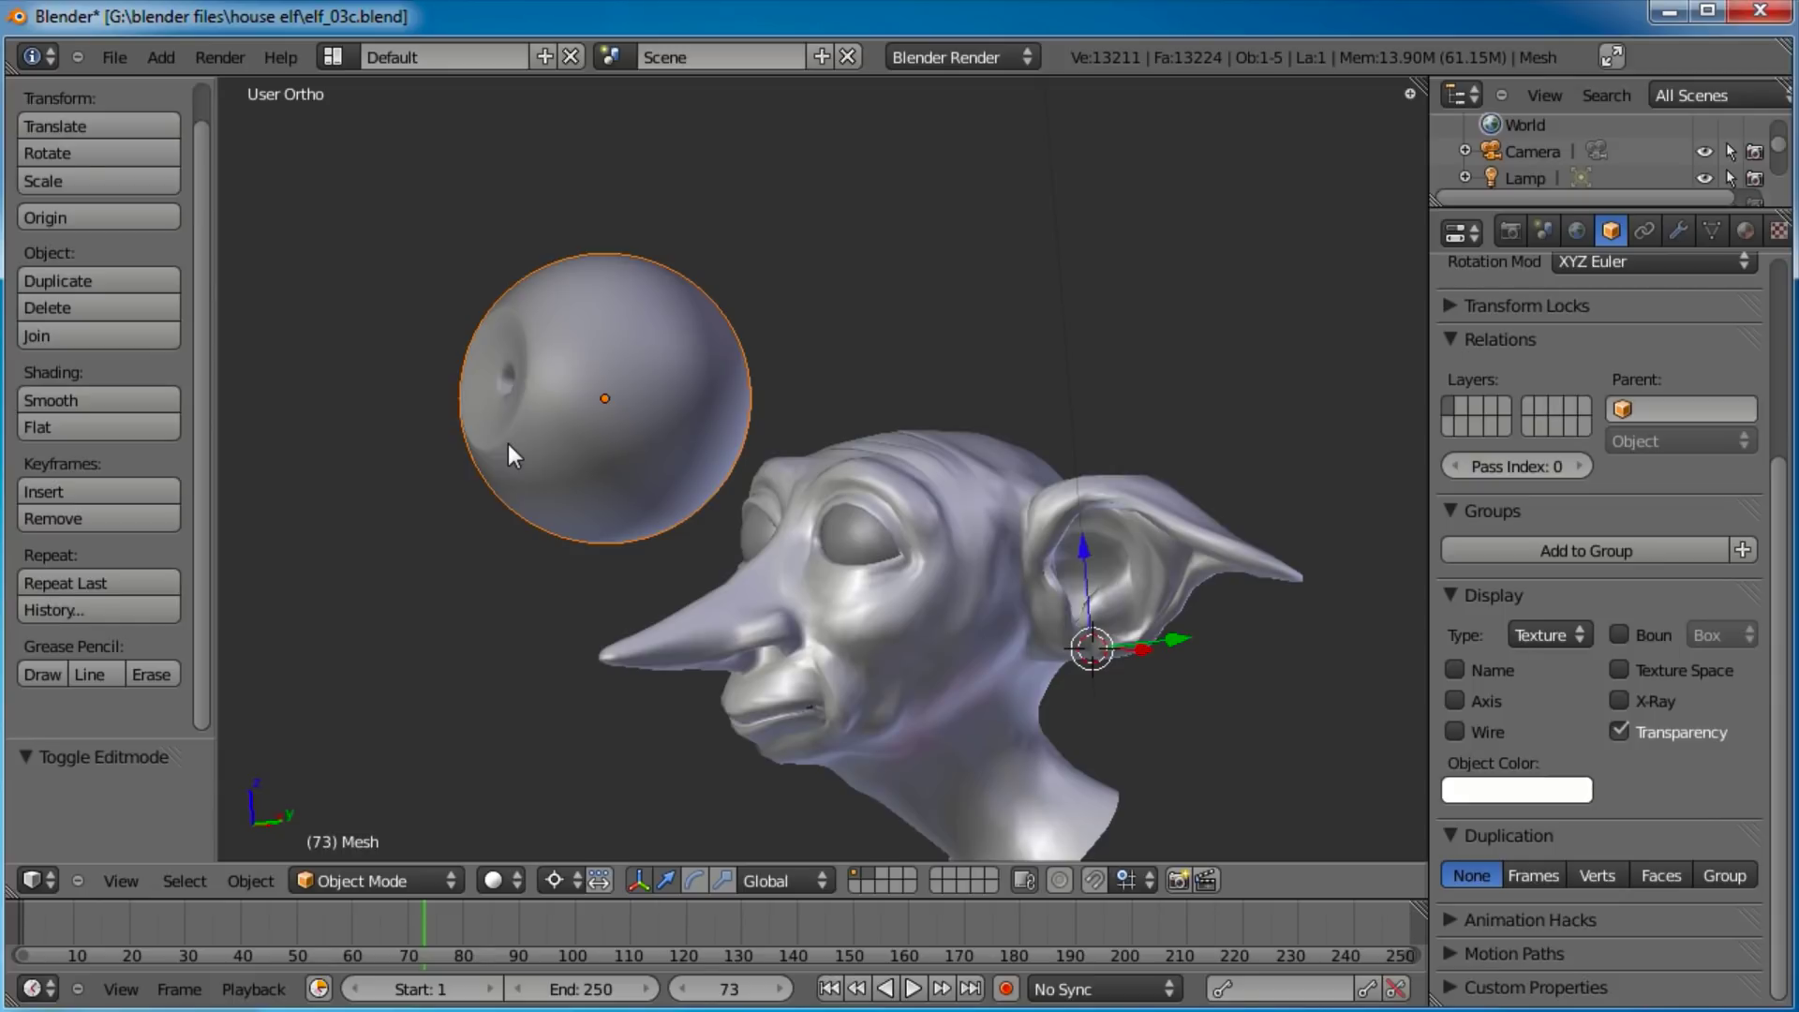
pyautogui.moveTo(570, 394); pyautogui.dragTo(625, 437, button='middle')
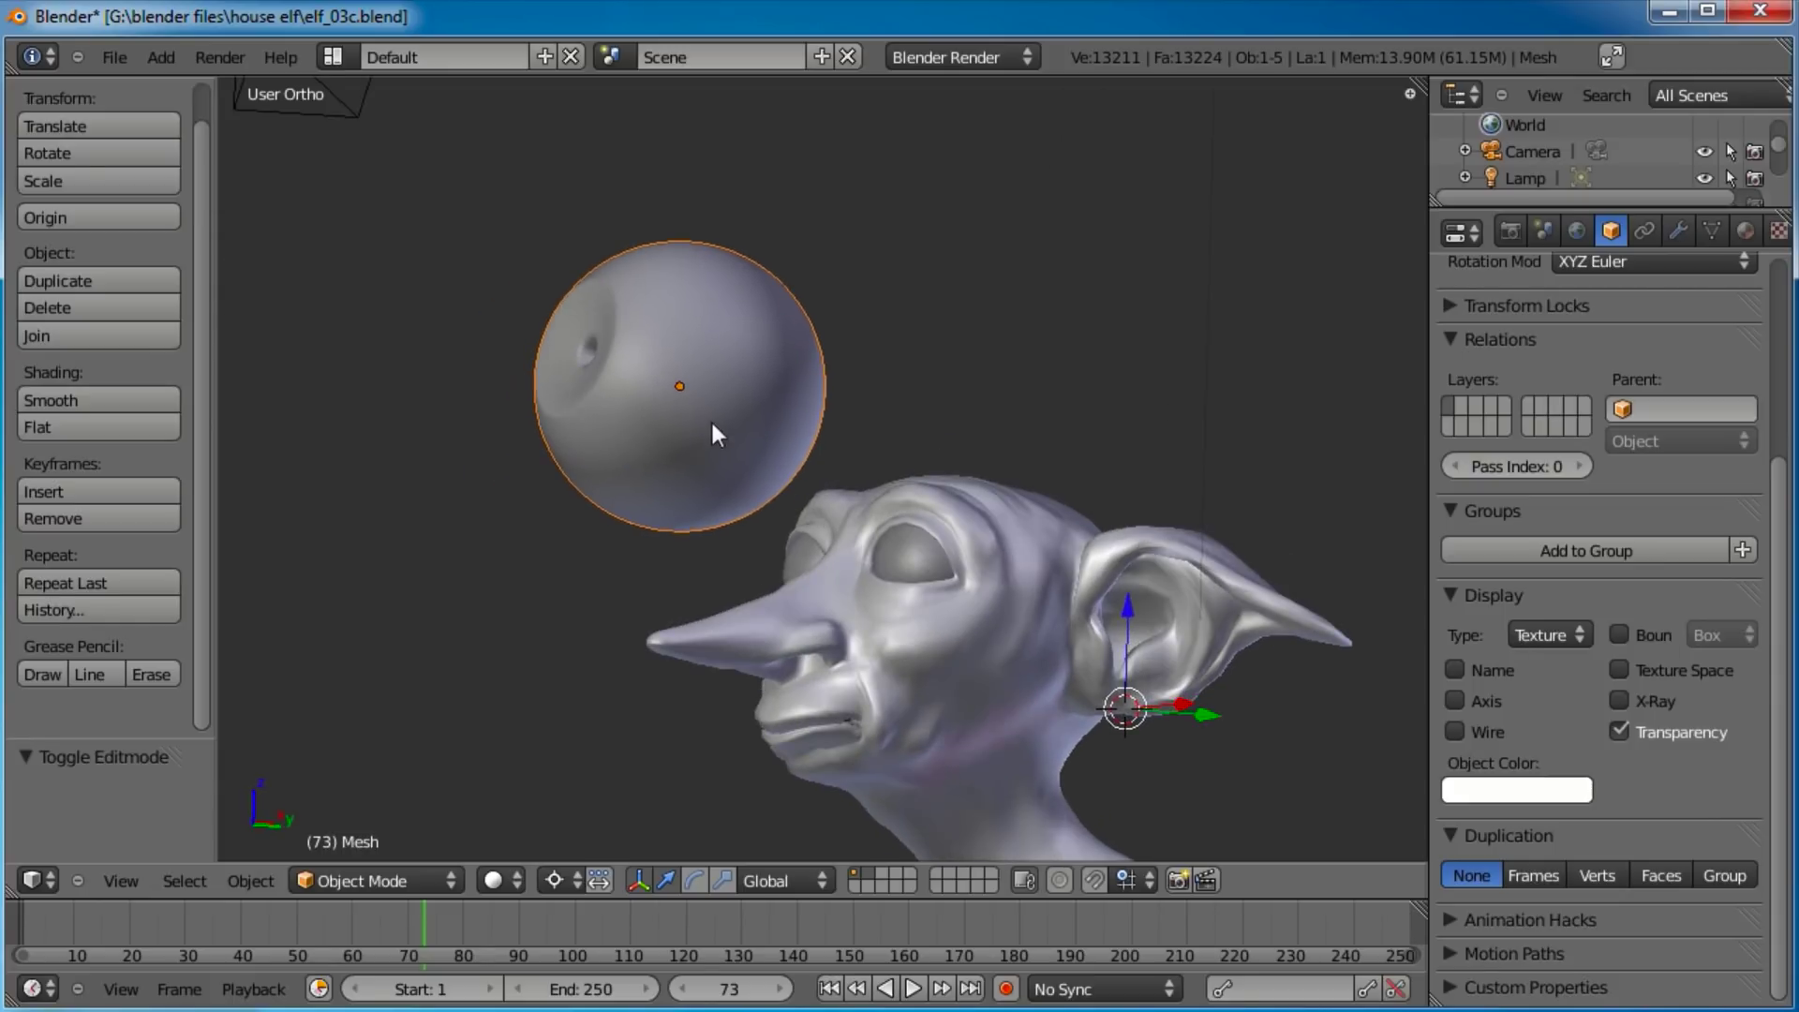
# Reveal the hidden faces of the eyeball mesh in Edit Mode, clear the selection and return to Object Mode.
pyautogui.press('Tab')
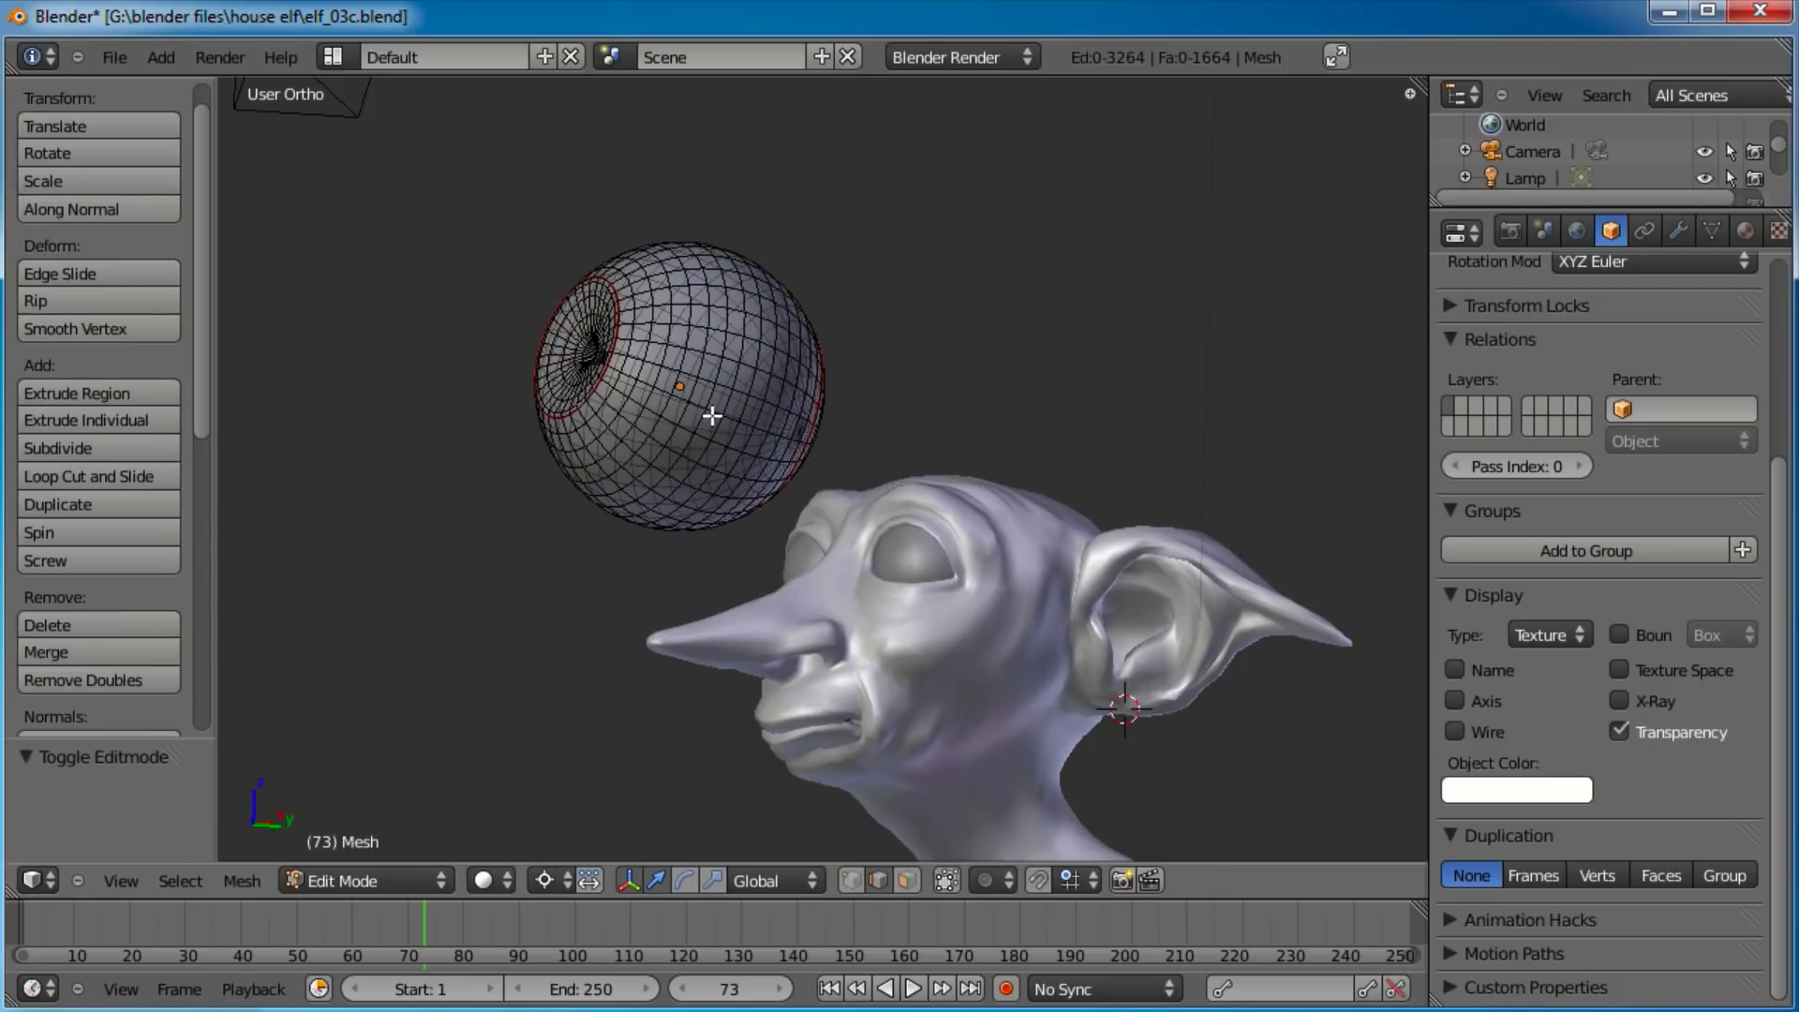
pyautogui.press('l')
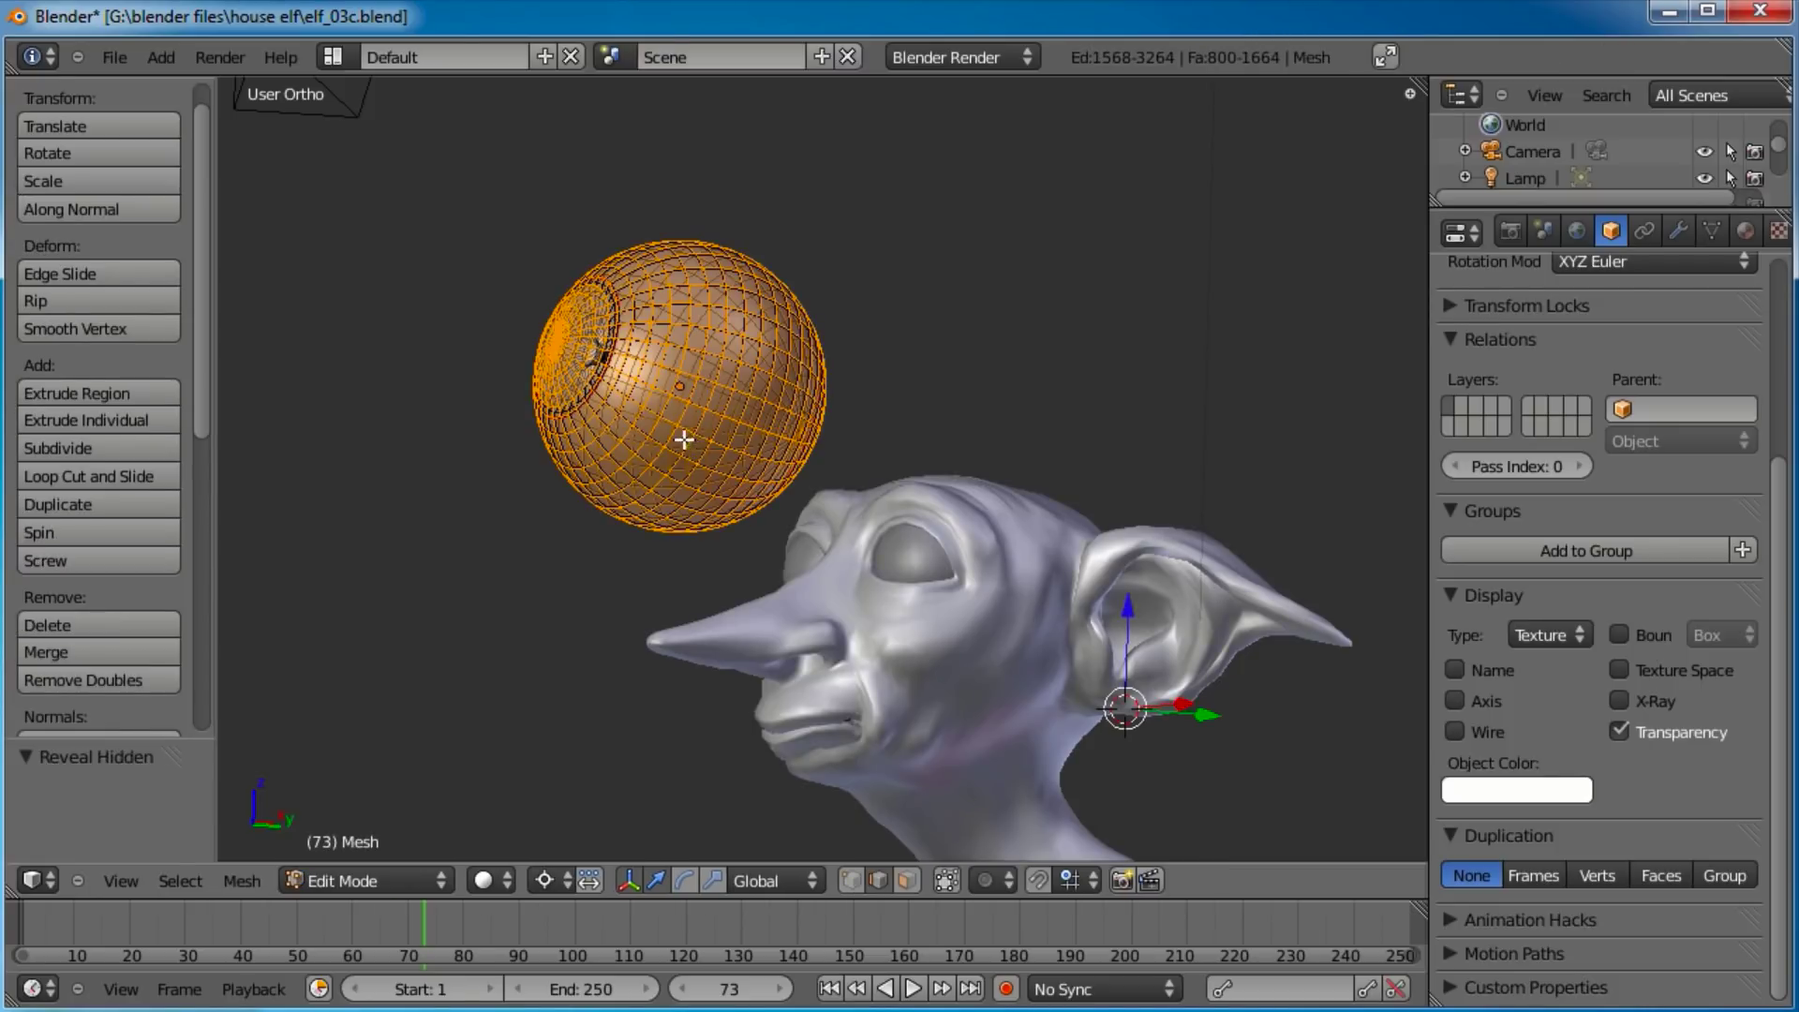
pyautogui.keyDown('shift'); pyautogui.moveTo(639, 417); pyautogui.dragTo(740, 562, button='middle'); pyautogui.keyUp('shift')
pyautogui.press('a')
pyautogui.scroll(3, 670, 498)
pyautogui.press('Tab')
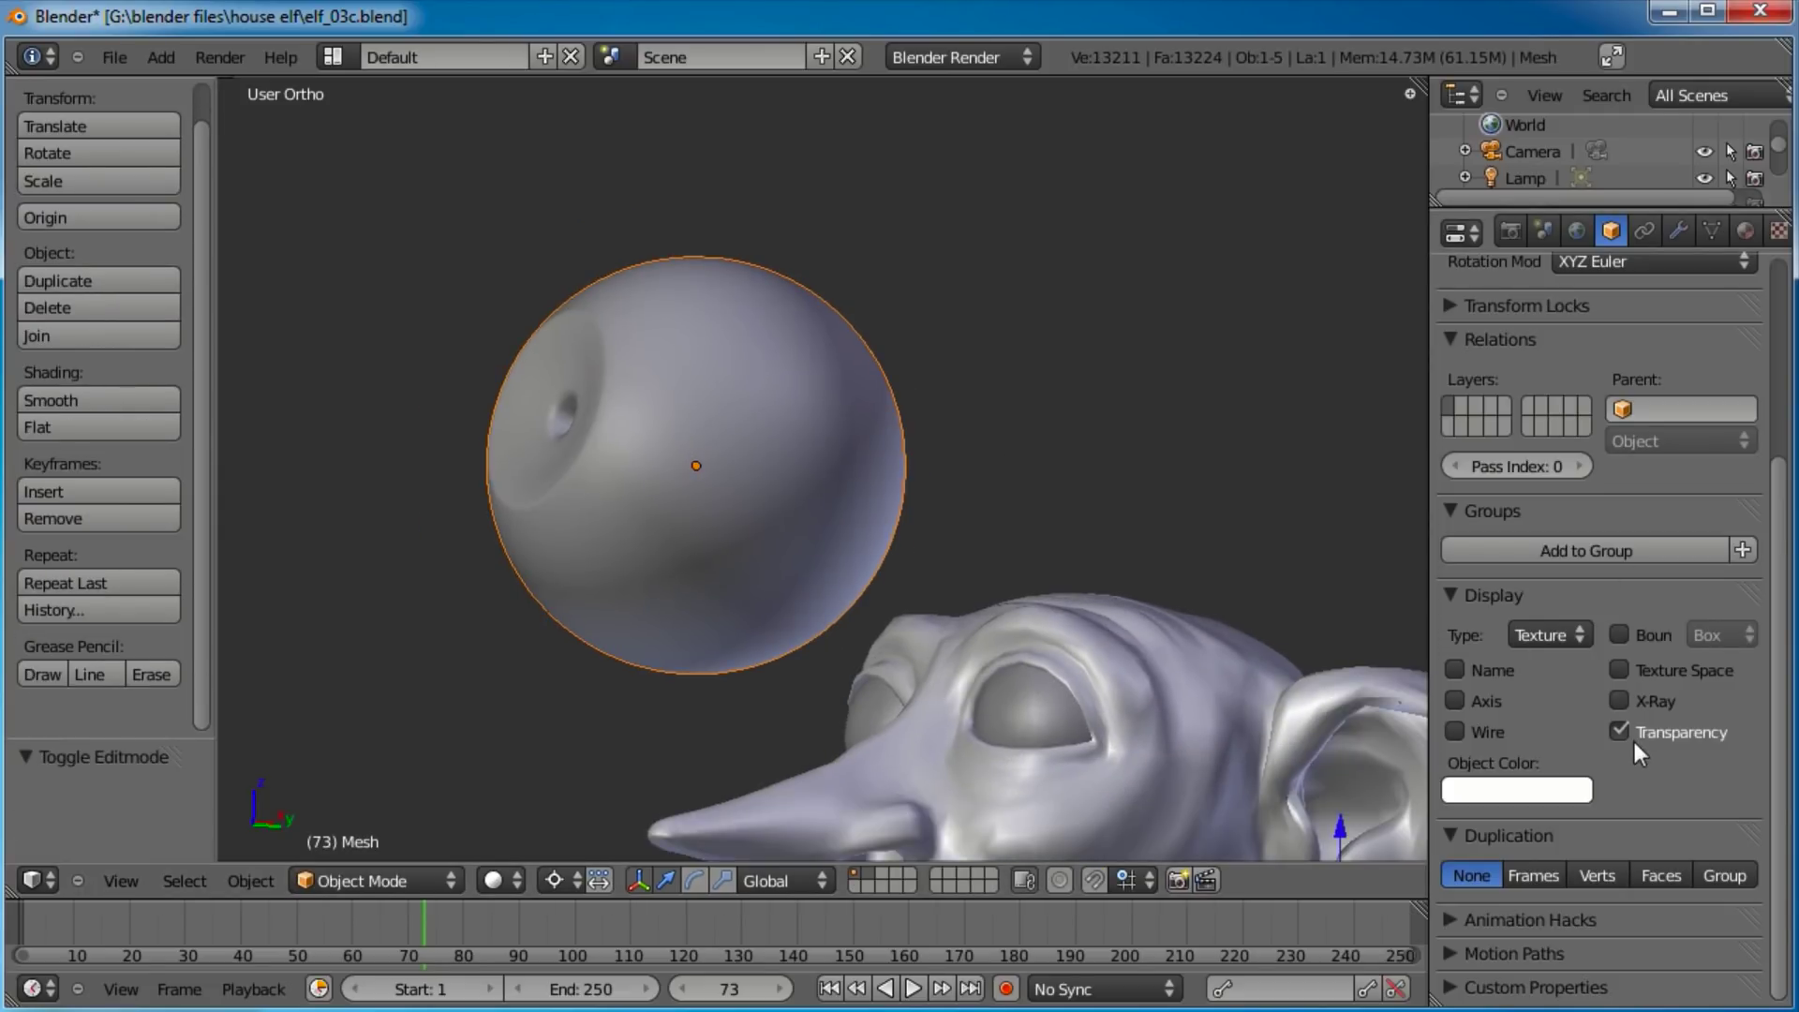
# Set the pivot point to Median Point and clear the eyeball's rotation.
pyautogui.press('KP_3')
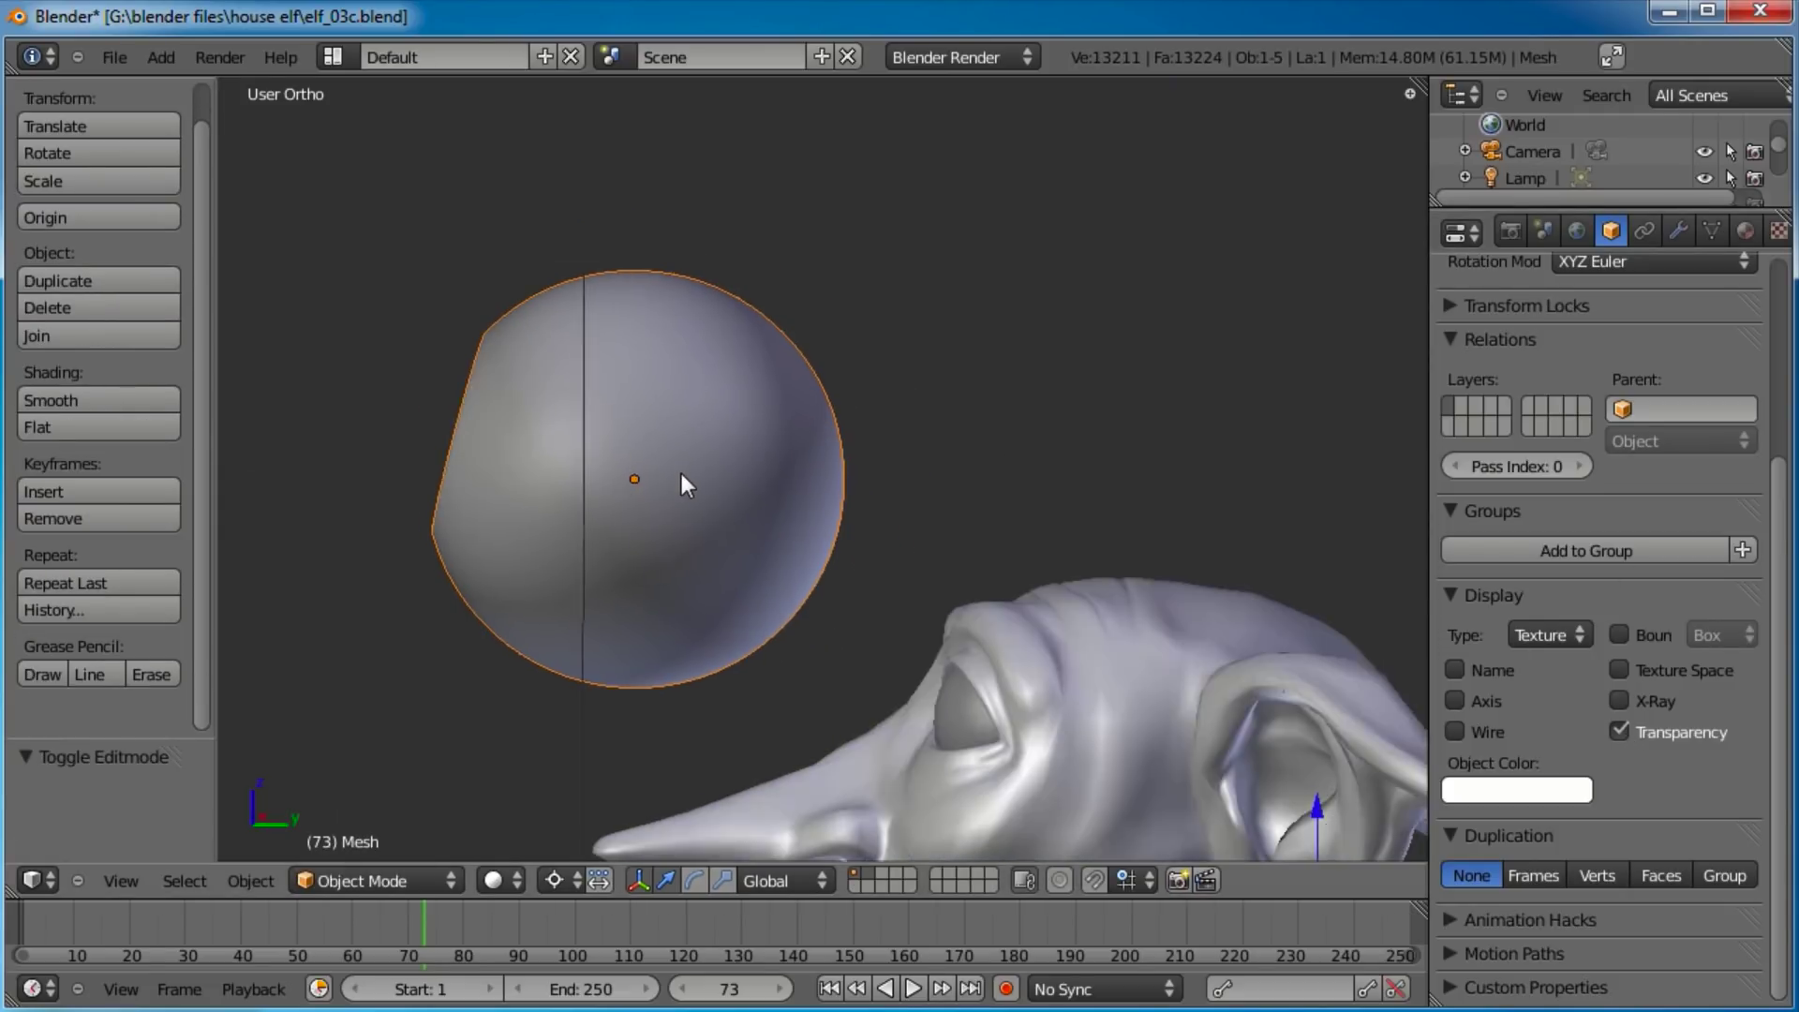
pyautogui.scroll(-2, 684, 472)
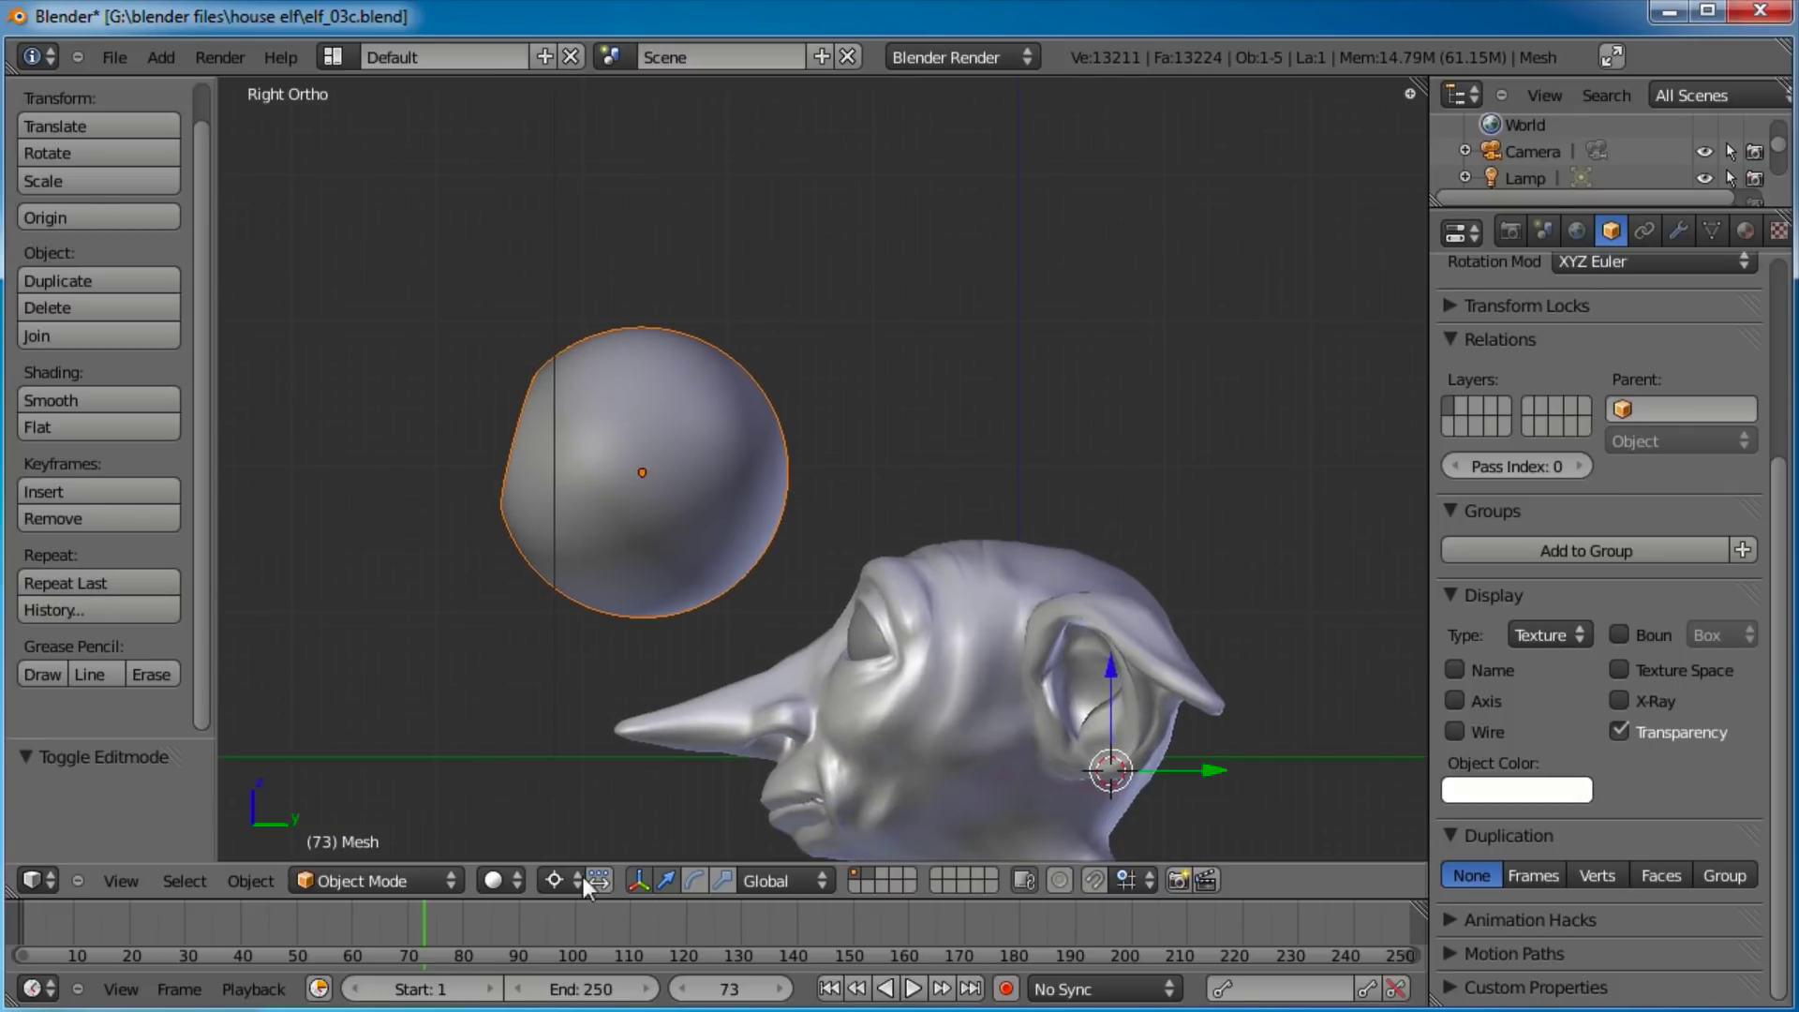
pyautogui.click(557, 878)
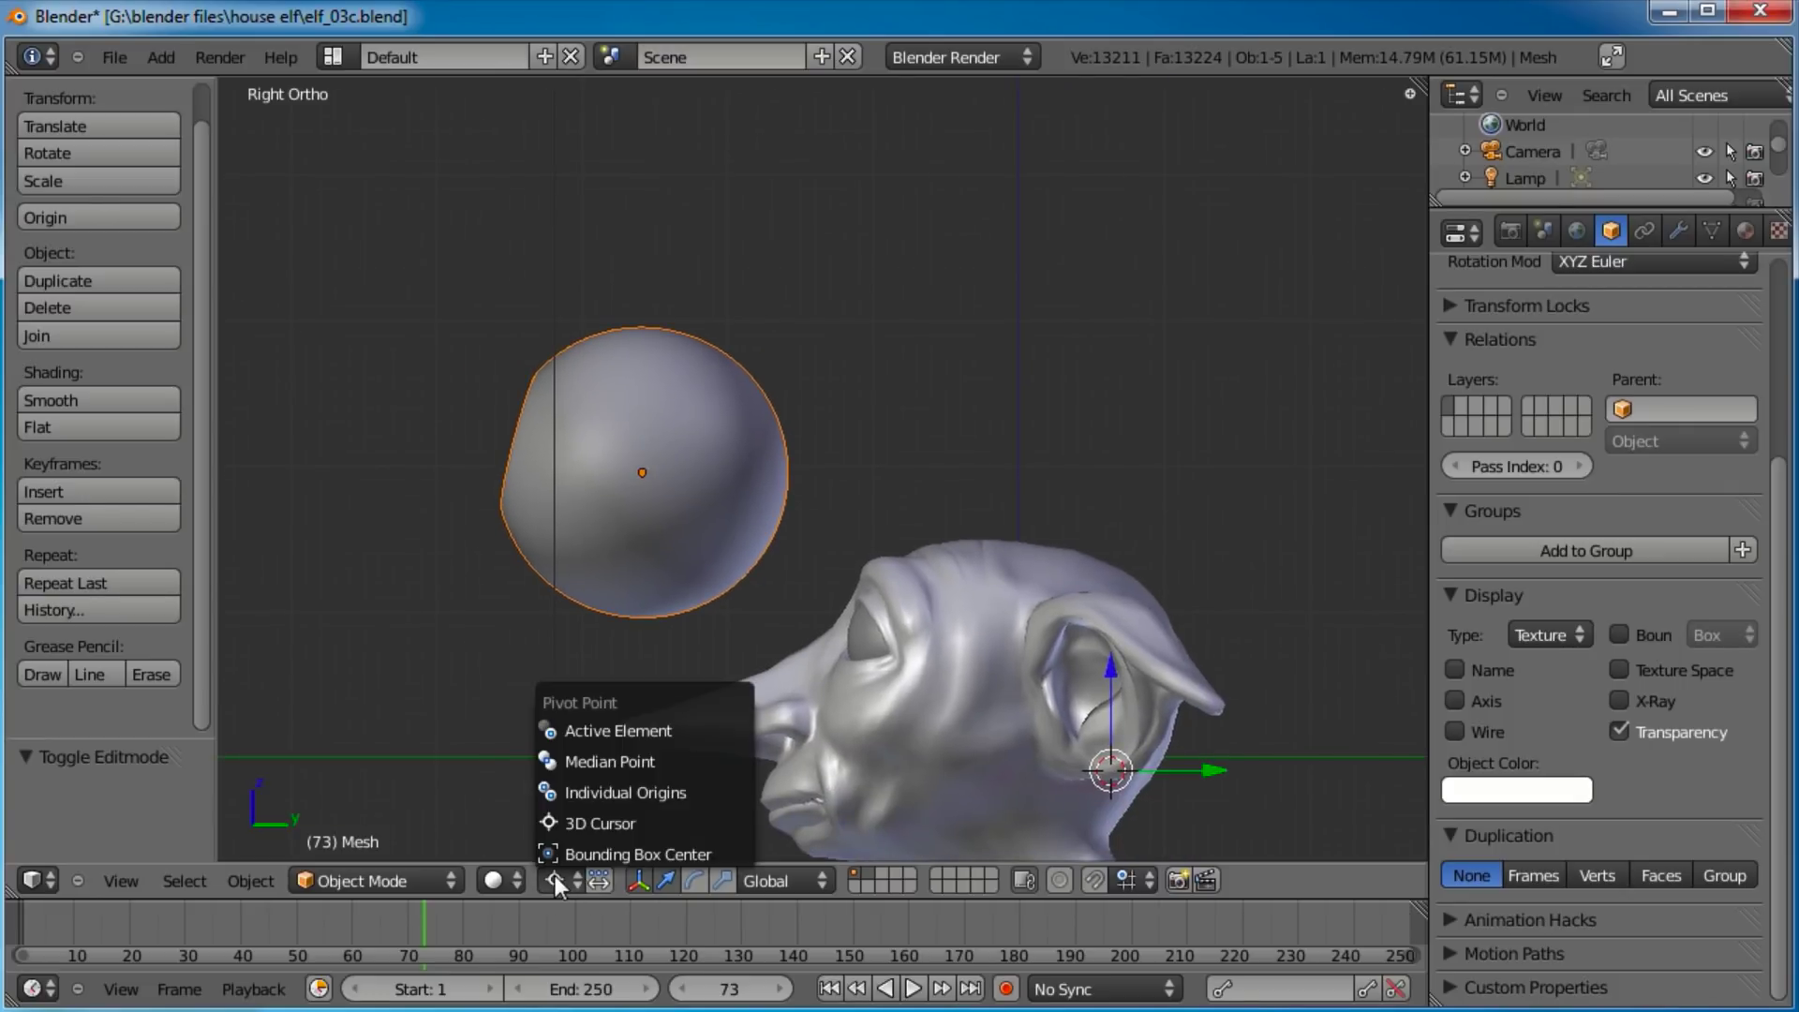
pyautogui.click(588, 763)
pyautogui.hotkey('alt', 'r')
# Move the eyeball about 2.09 along Y into the head in side view, and about 0.47 along X toward the elf's left eye socket.
pyautogui.click(836, 473)
pyautogui.press('g')
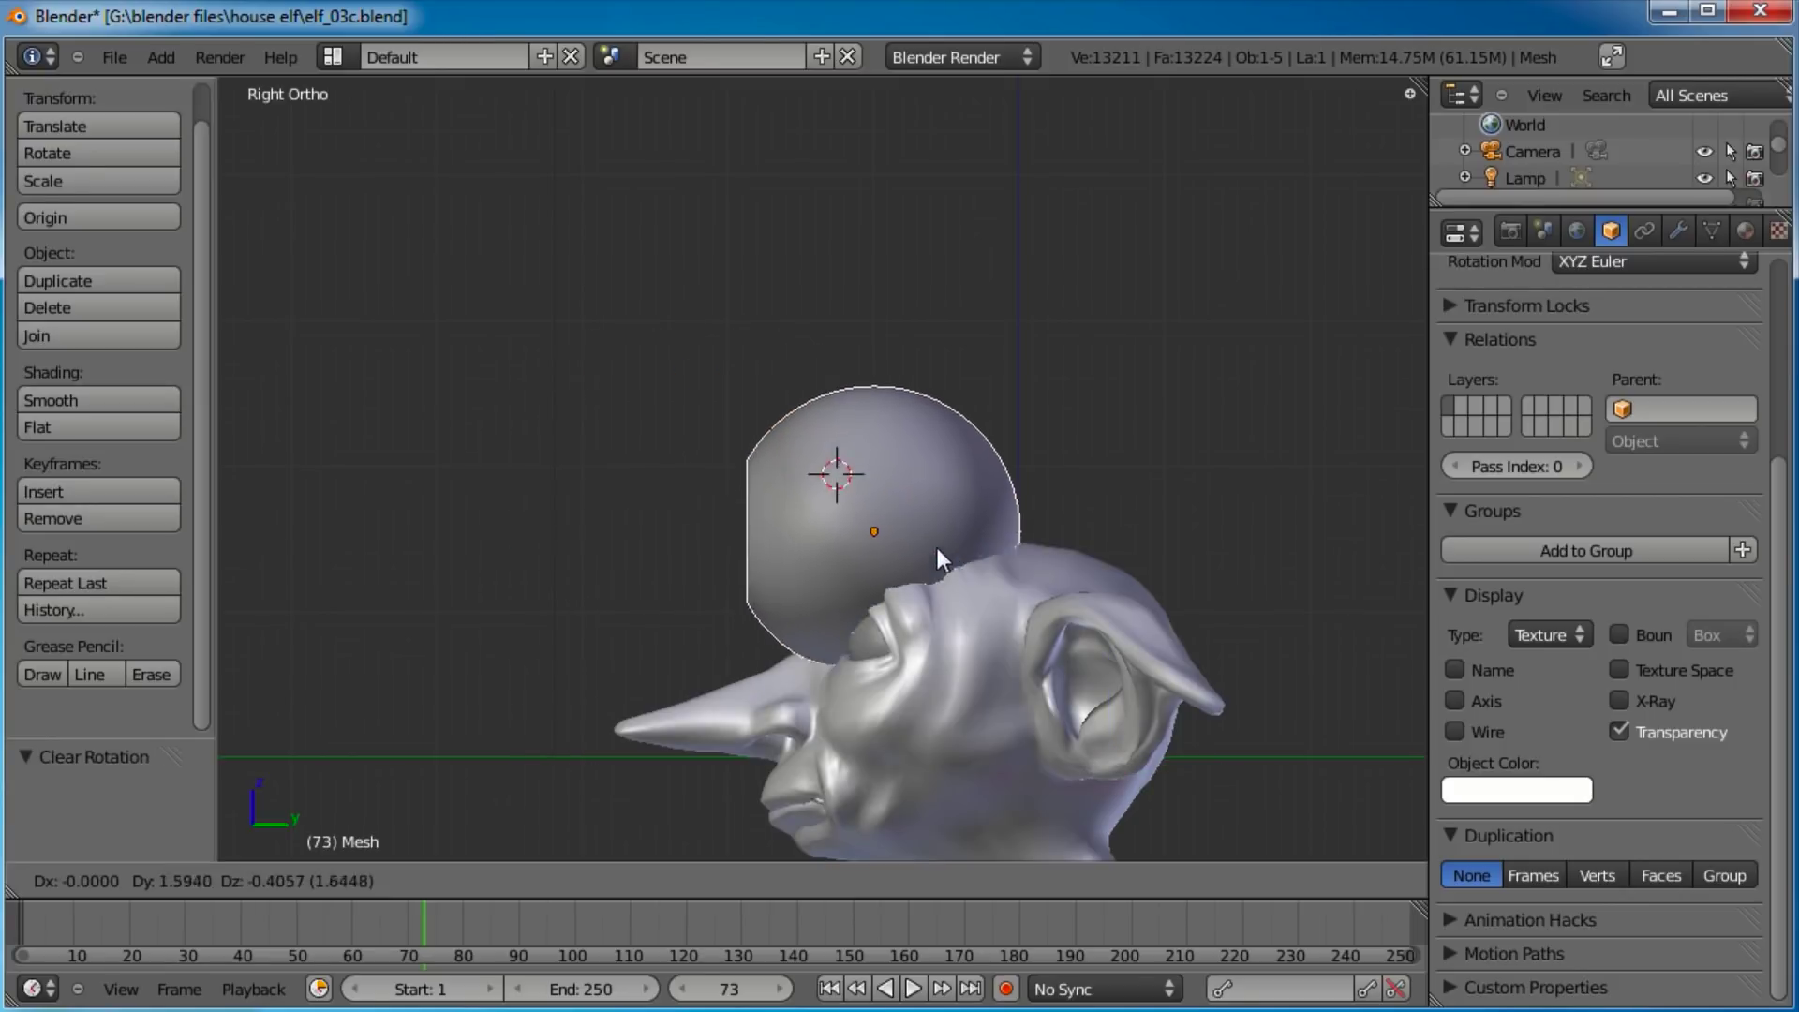
pyautogui.click(993, 632)
pyautogui.press('KP_1')
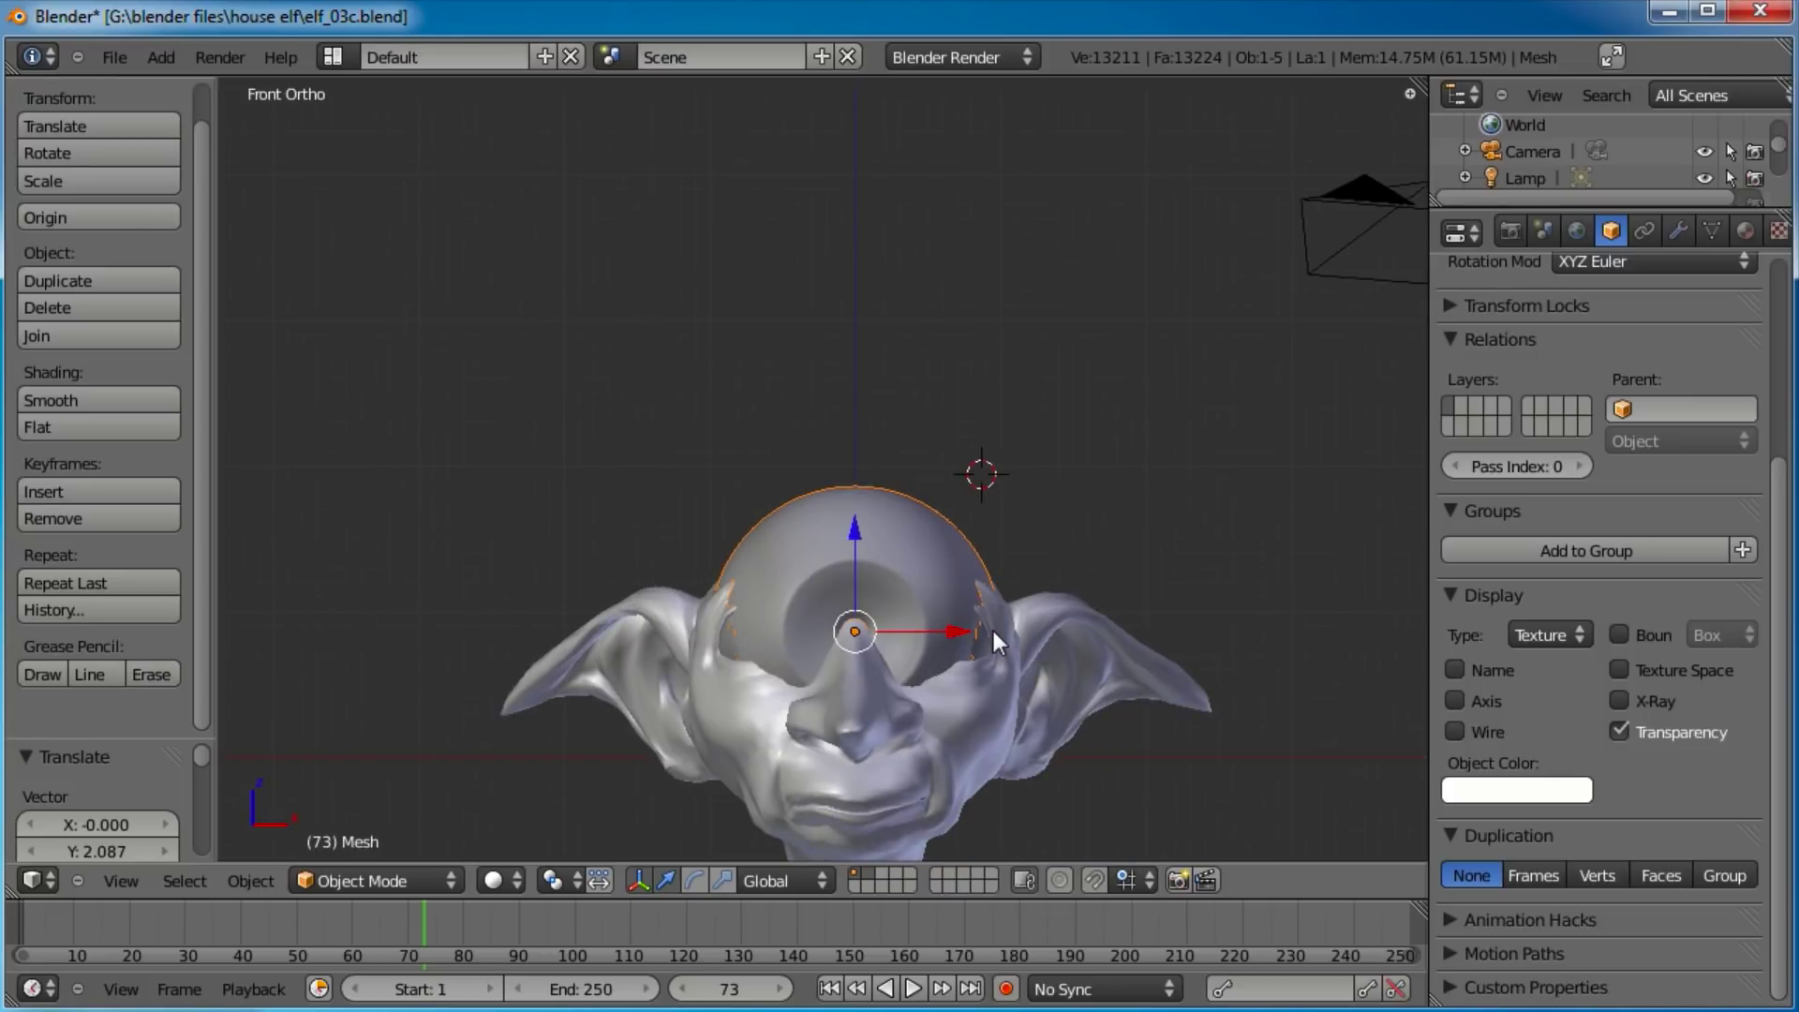
pyautogui.scroll(4, 991, 631)
pyautogui.keyDown('shift'); pyautogui.moveTo(1045, 737); pyautogui.dragTo(609, 296, button='middle'); pyautogui.keyUp('shift')
pyautogui.scroll(2, 619, 315)
pyautogui.keyDown('shift'); pyautogui.moveTo(517, 261); pyautogui.dragTo(778, 442, button='middle'); pyautogui.keyUp('shift')
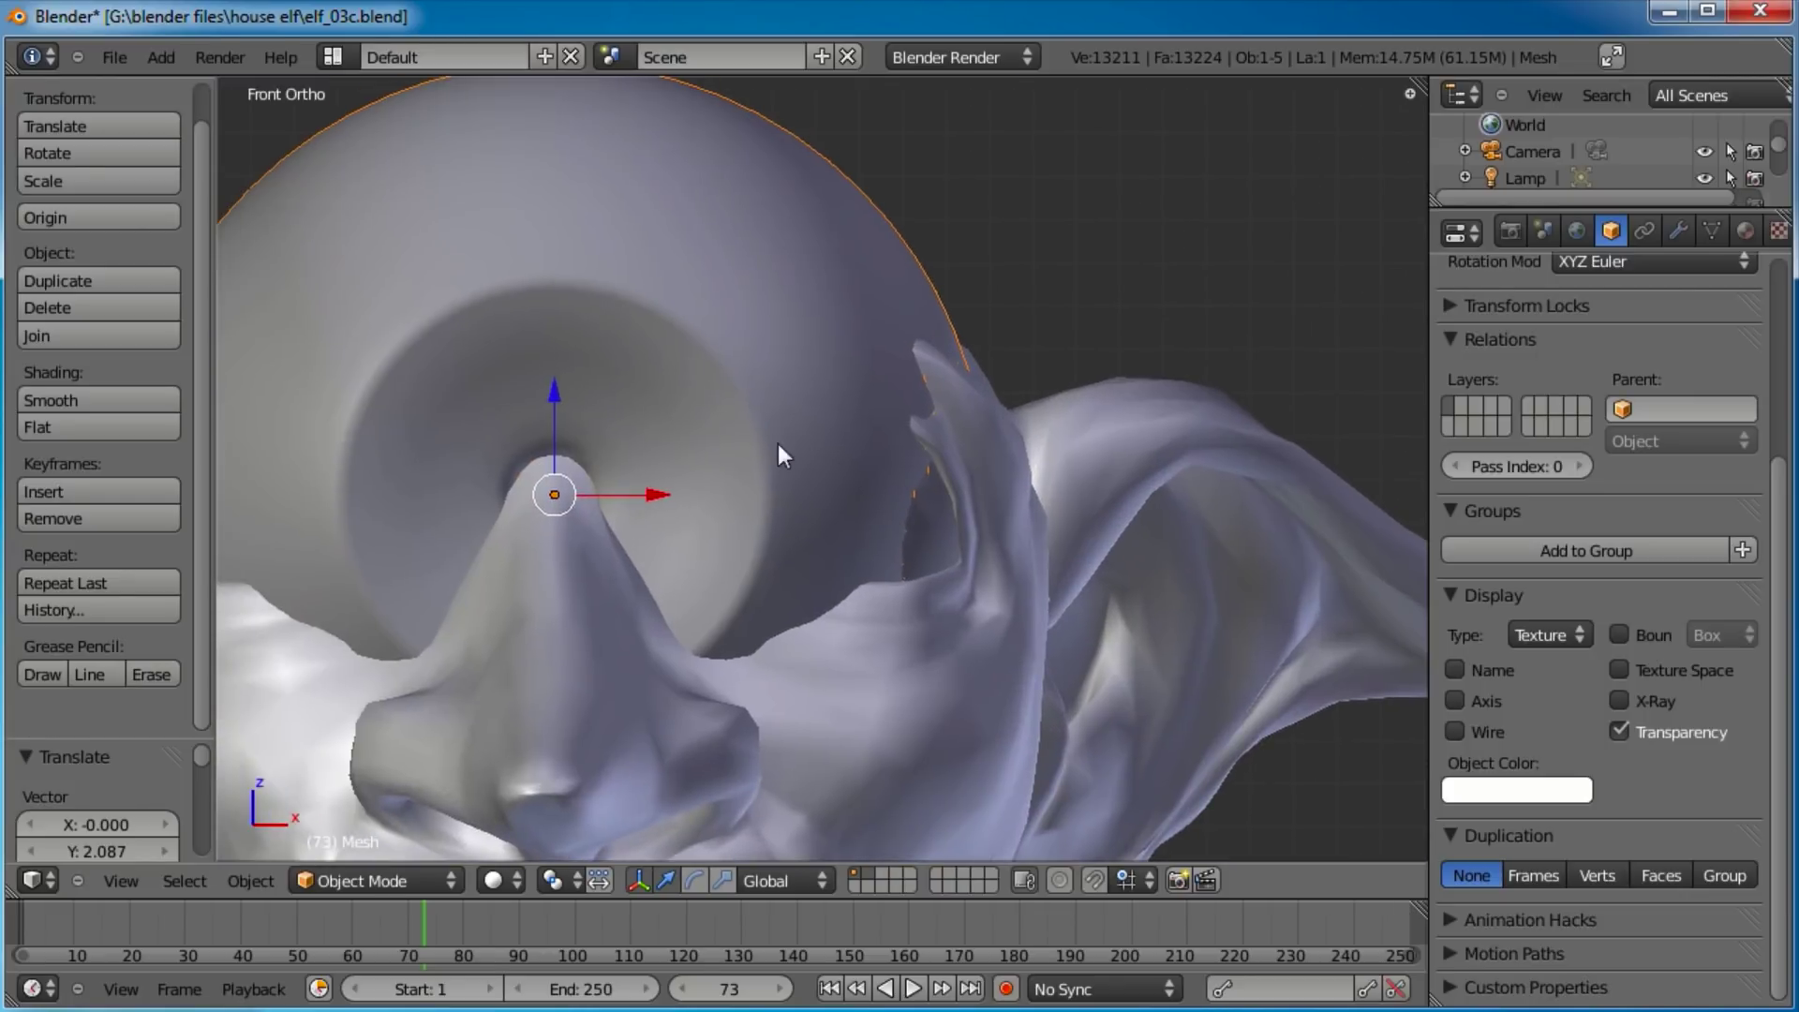
pyautogui.press('g')
pyautogui.click(980, 469)
# Show the scene in wireframe and scale the eyeball down to about 0.43 to match the existing eye sphere.
pyautogui.press('z')
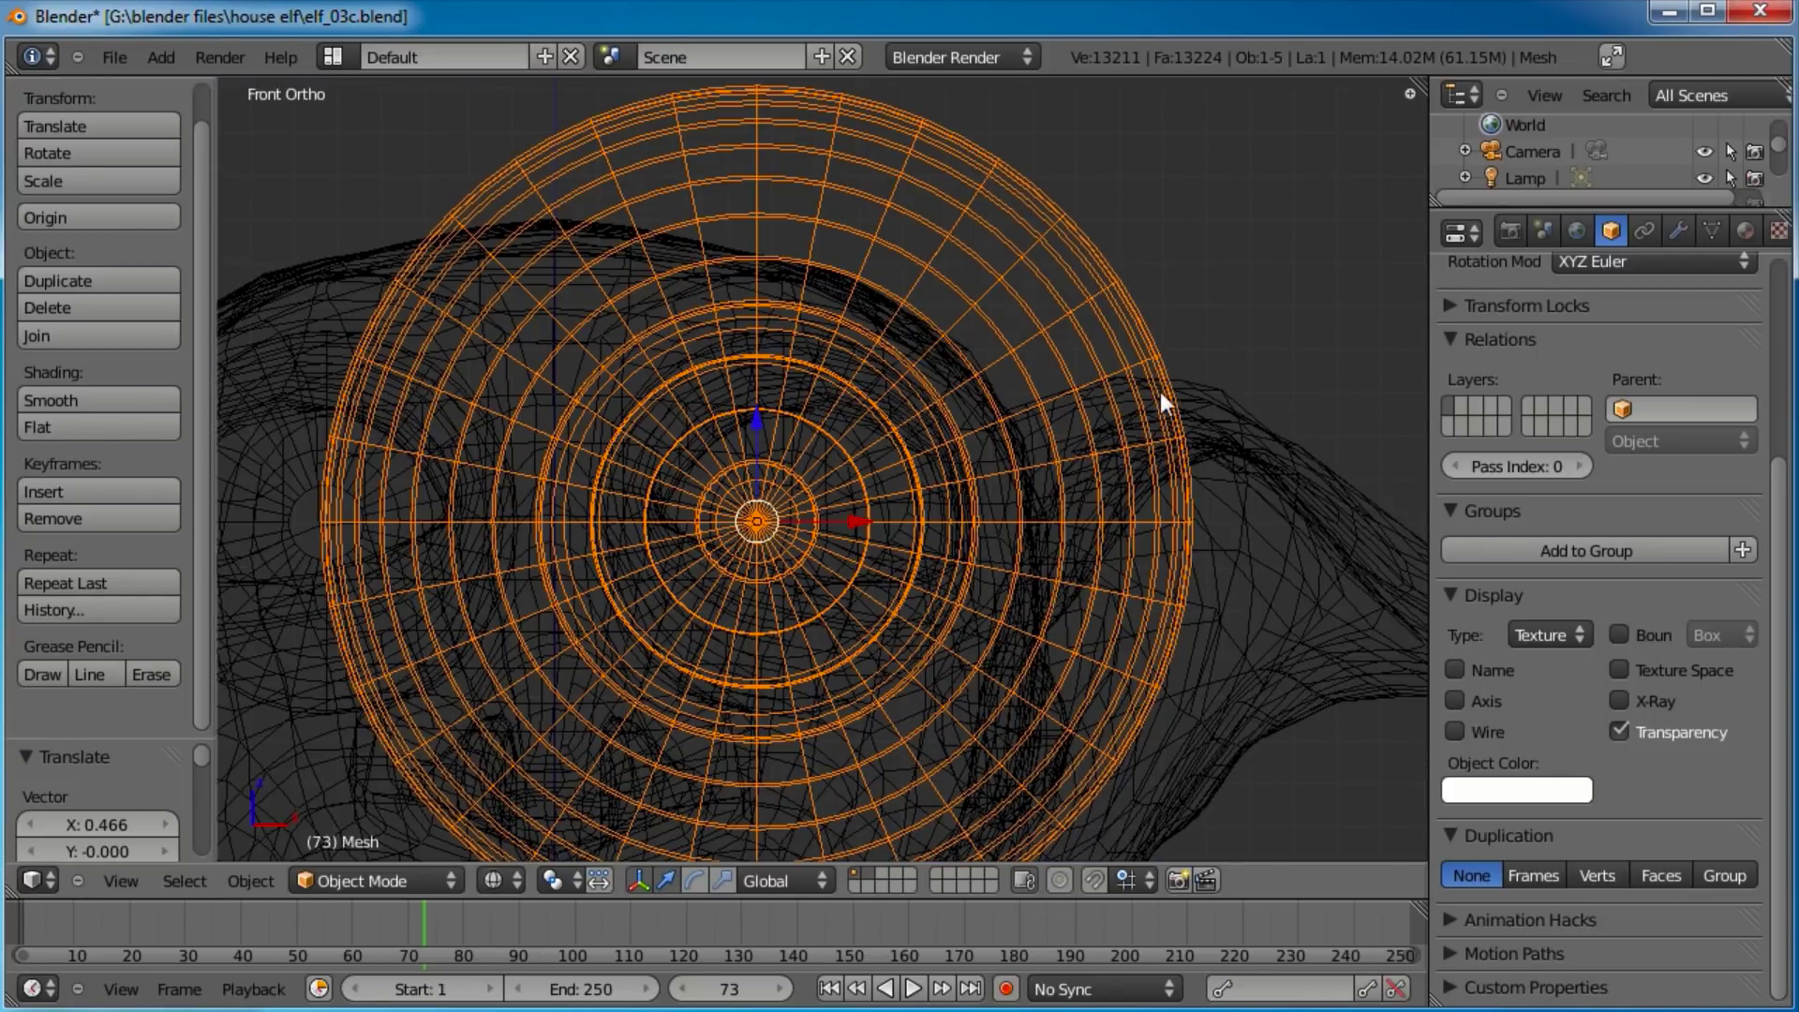
pyautogui.scroll(2, 1156, 390)
pyautogui.press('s')
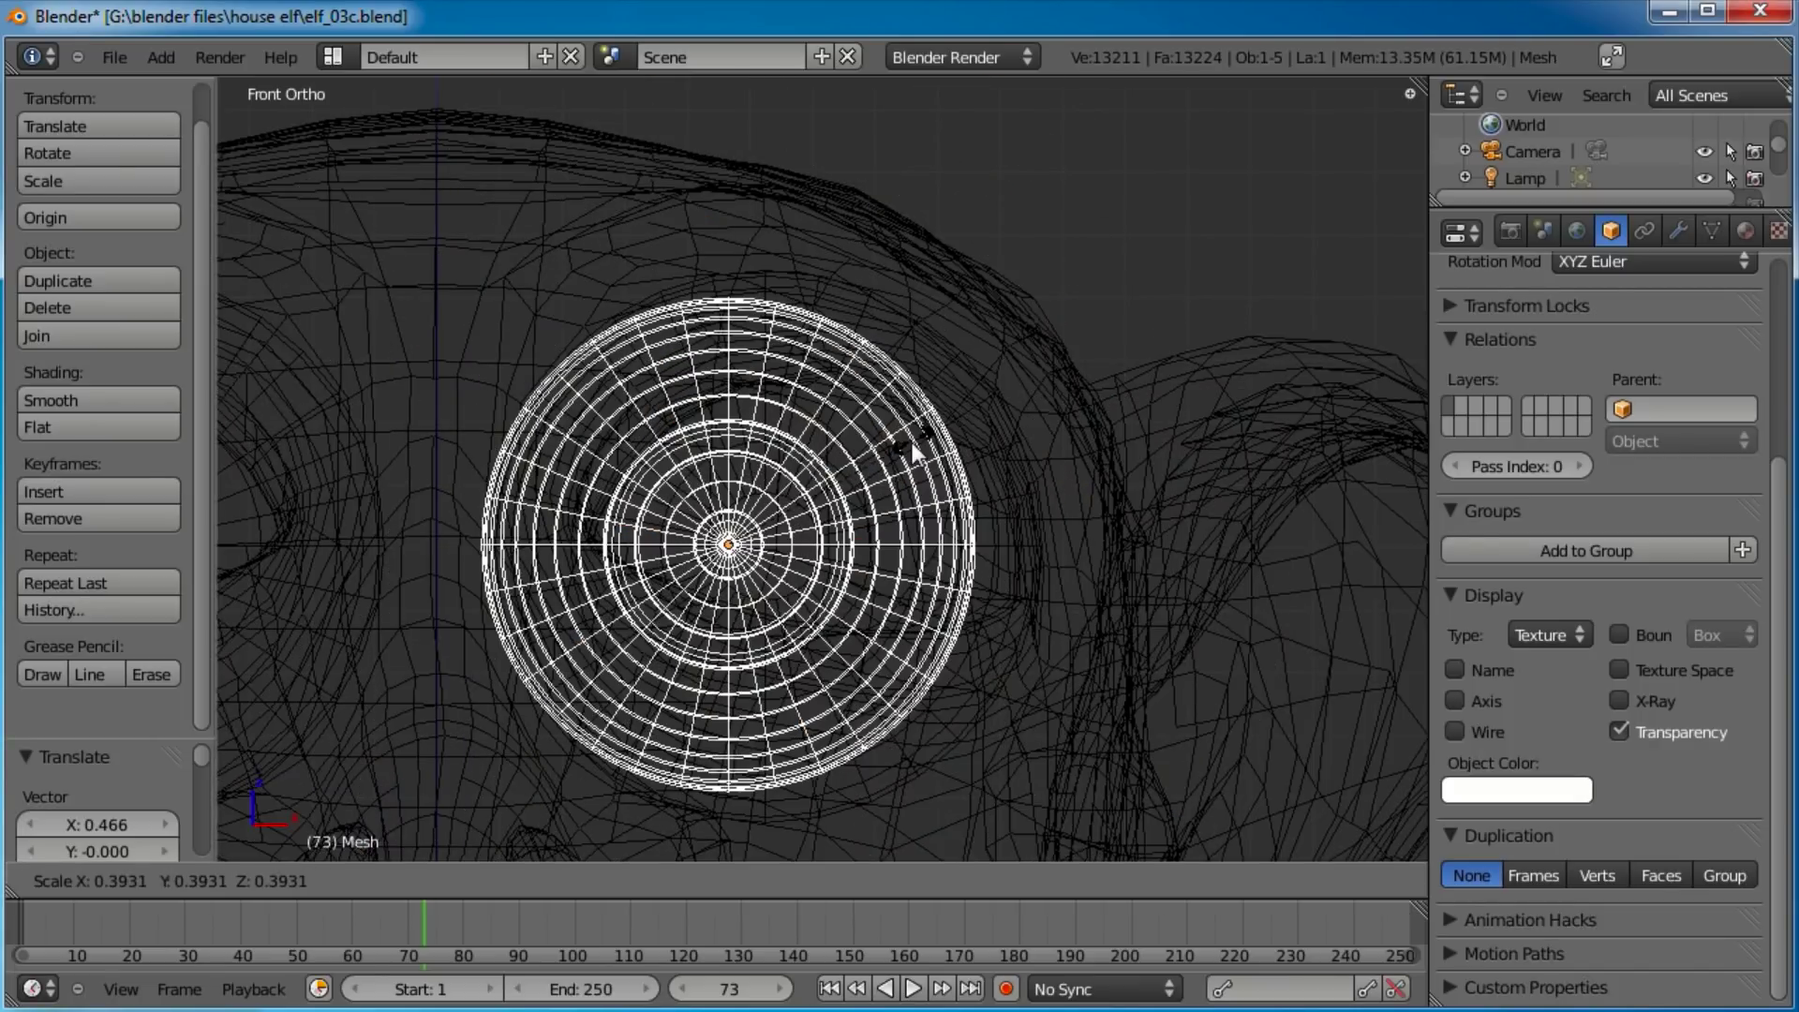
pyautogui.click(926, 435)
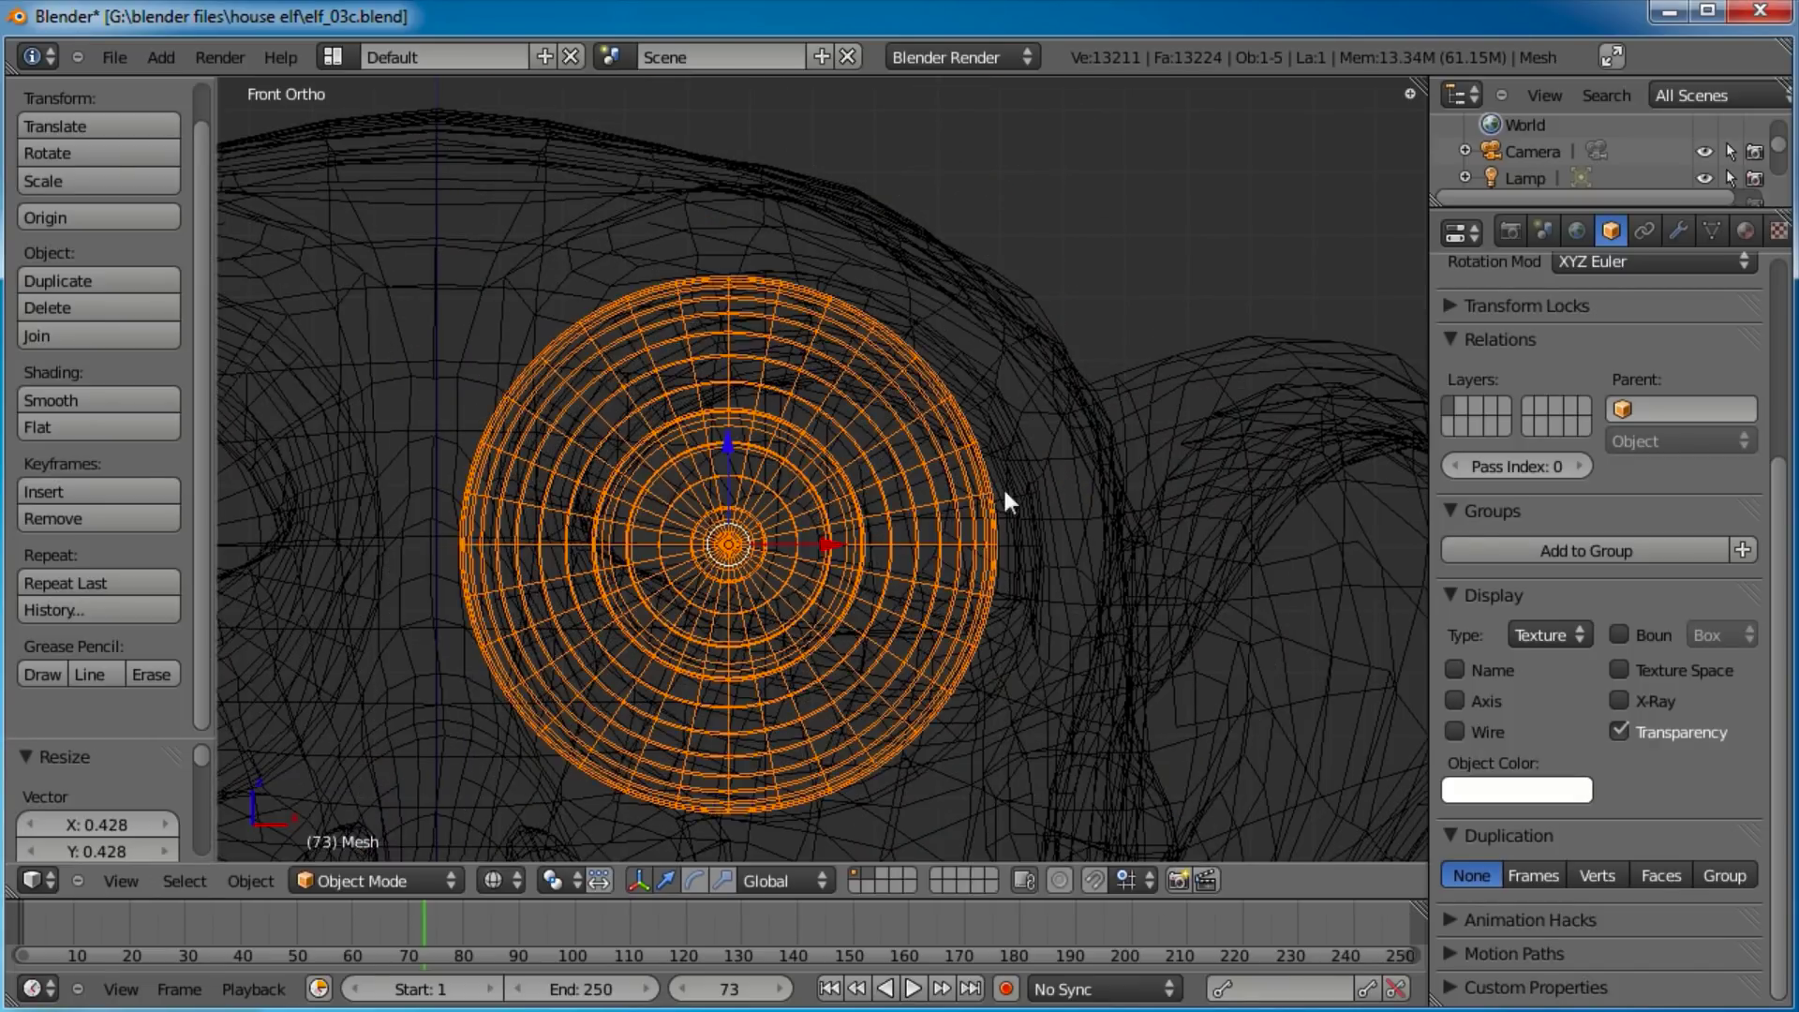
# Align the eyeball with the left eye sphere in front view, shifting it about 0.06 along X and scaling it by about 1.016.
pyautogui.scroll(2, 1002, 485)
pyautogui.press('g')
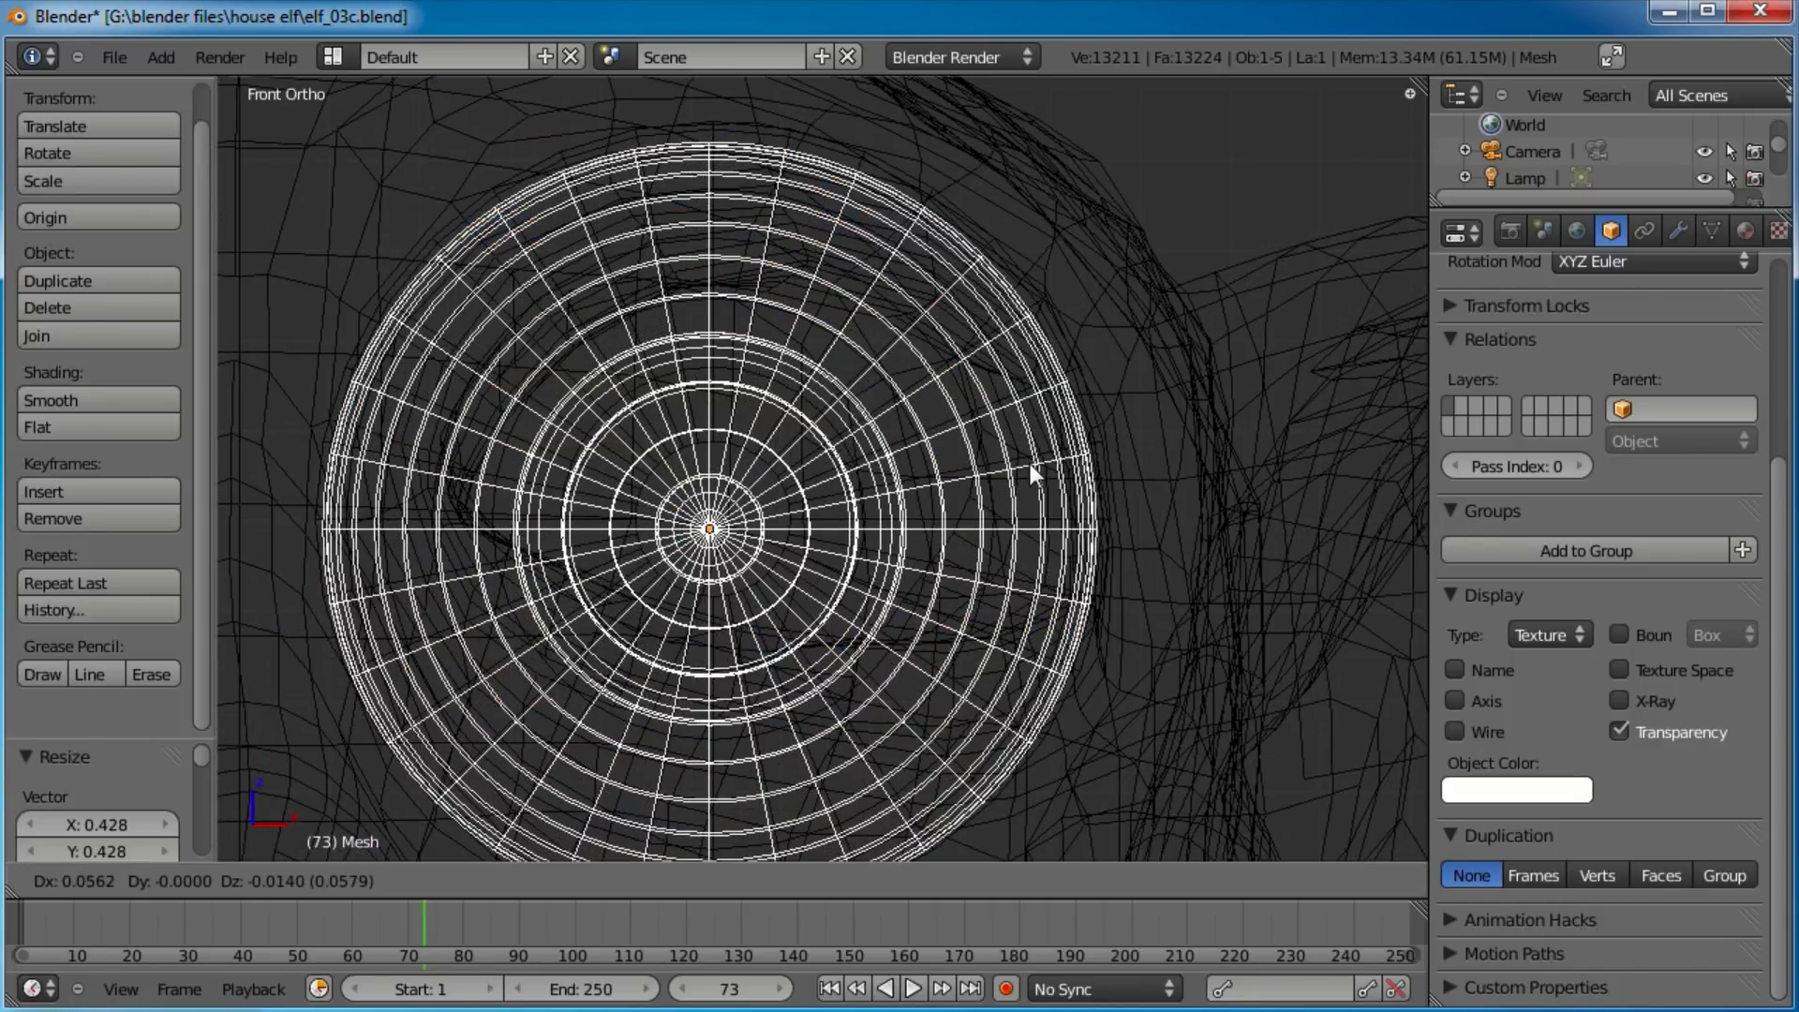
pyautogui.click(1035, 463)
pyautogui.press('s')
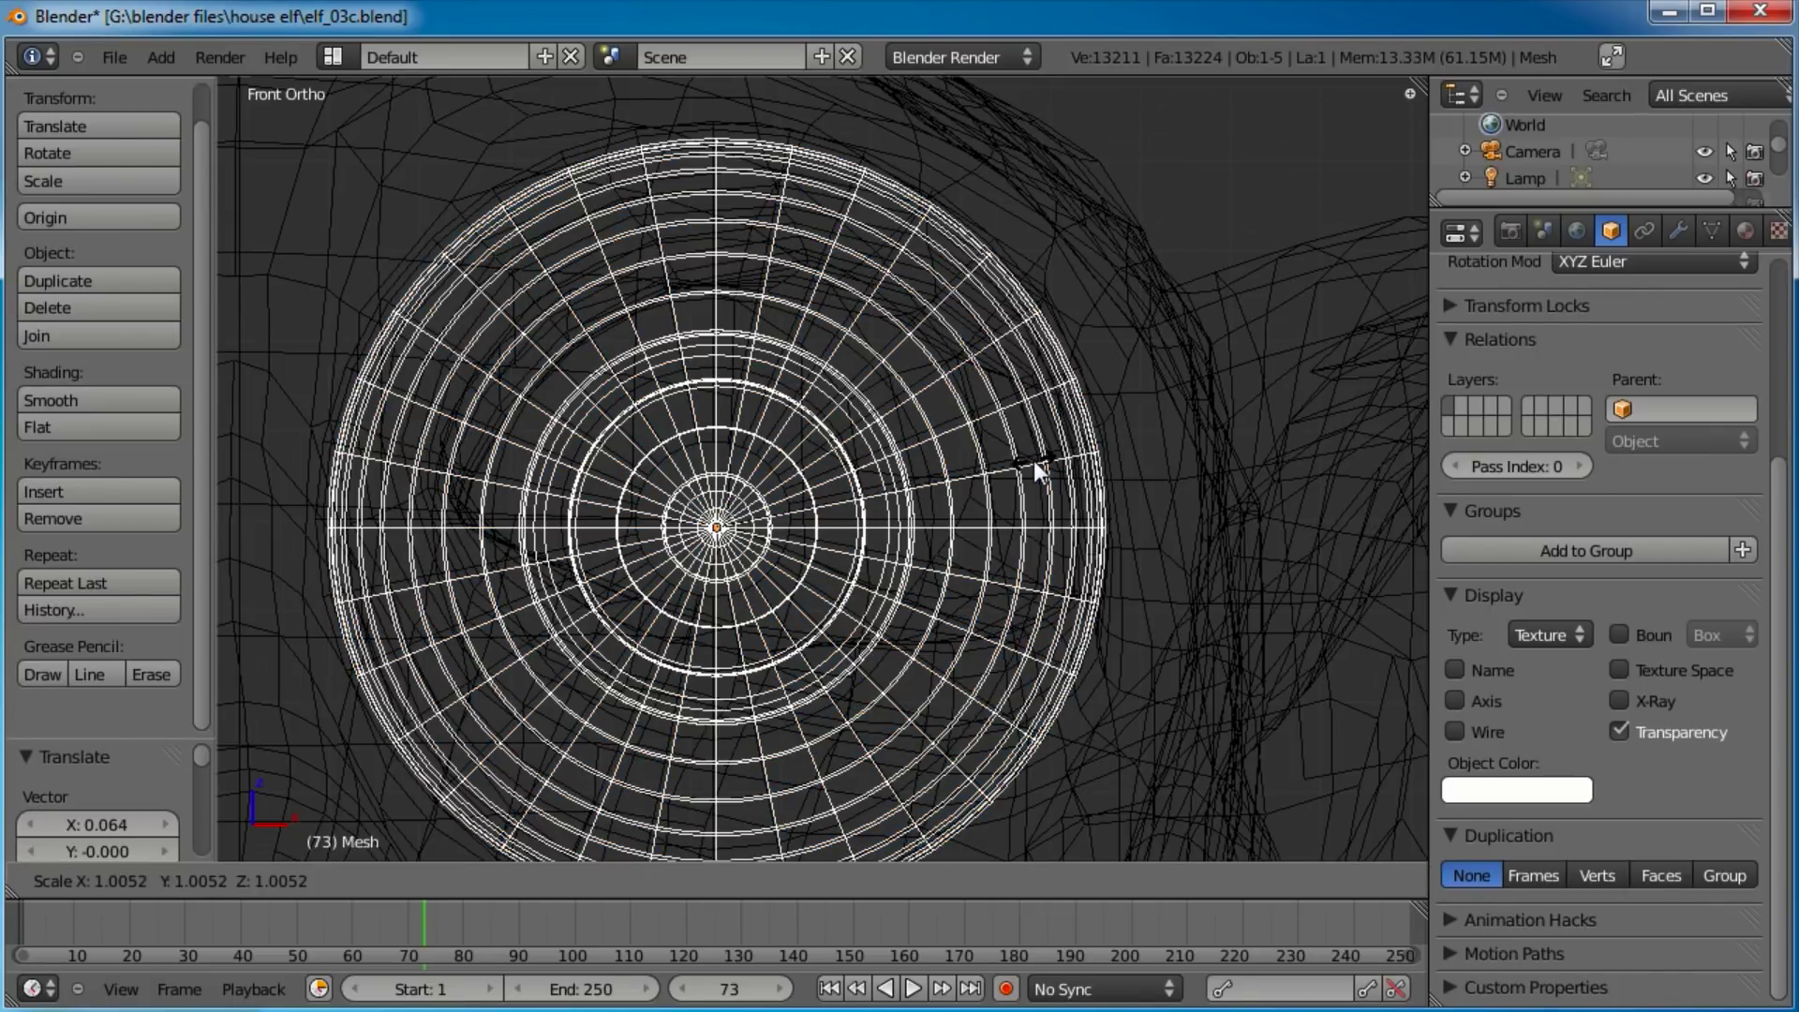
pyautogui.click(1037, 457)
pyautogui.press('g')
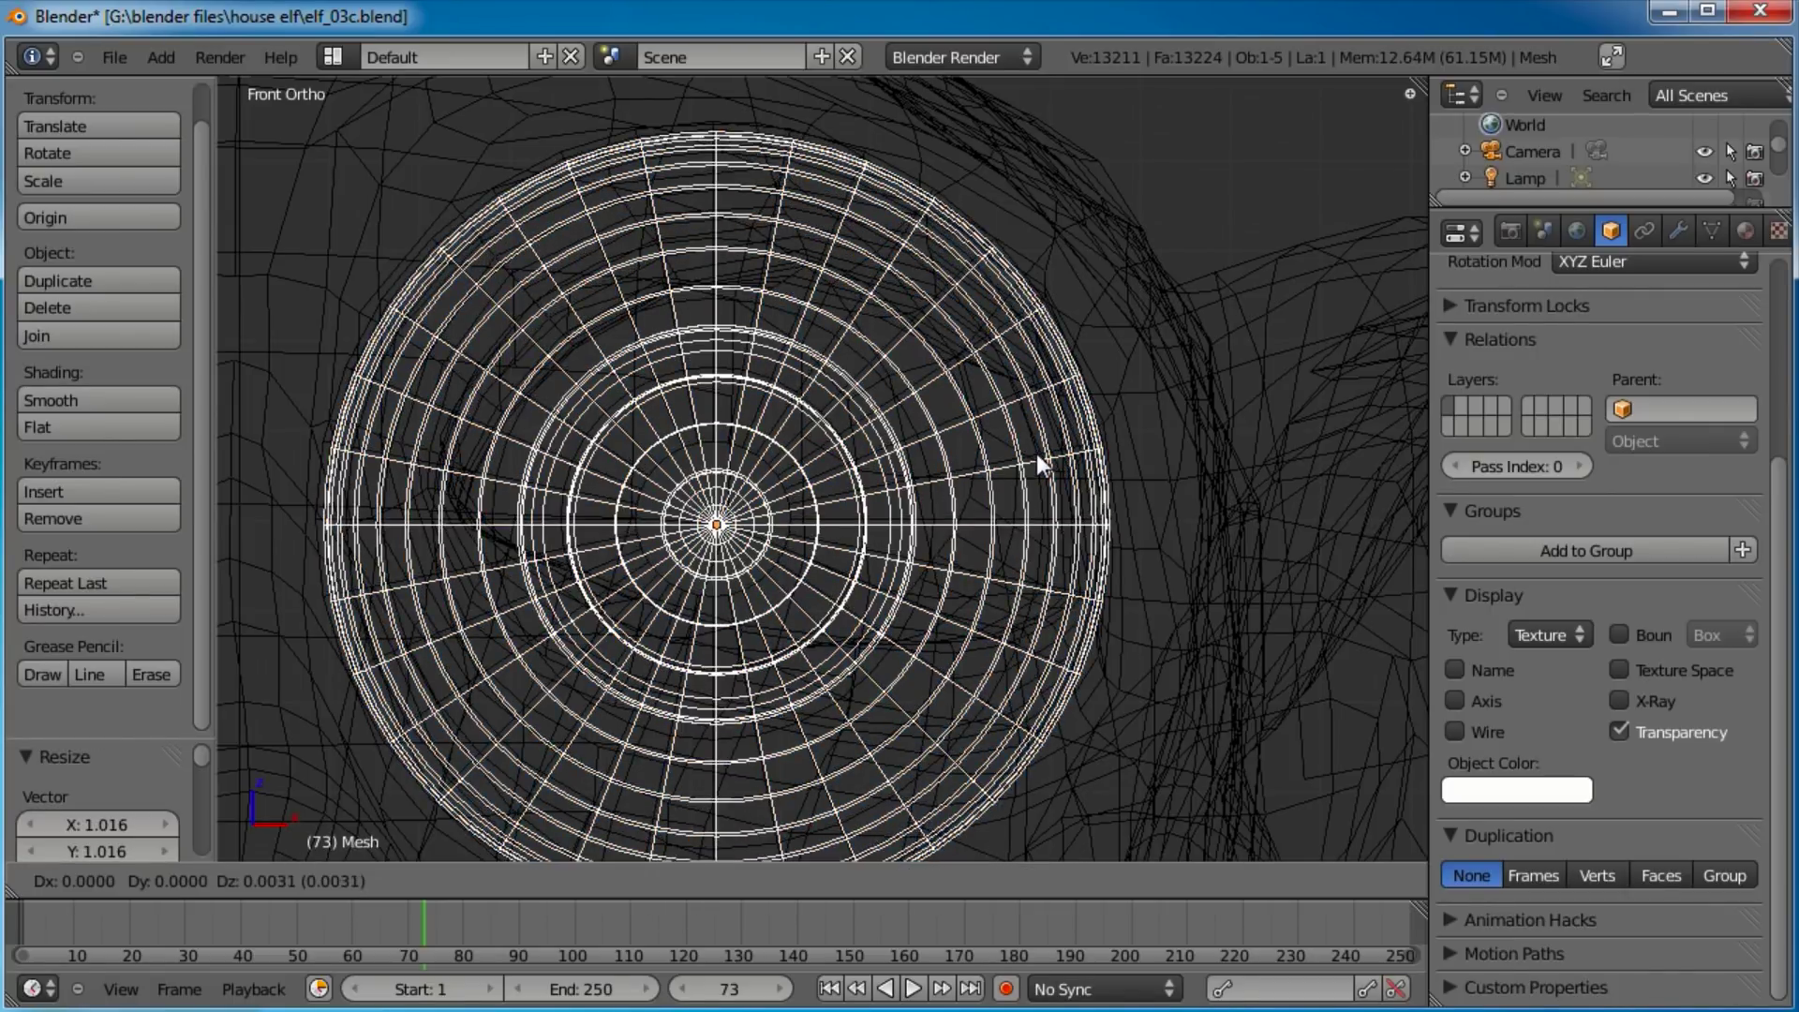
pyautogui.click(1033, 447)
# Move the eyeball about -0.24 along the Y axis in the right side view to seat it in the eye socket.
pyautogui.press('KP_3')
pyautogui.scroll(-3, 926, 510)
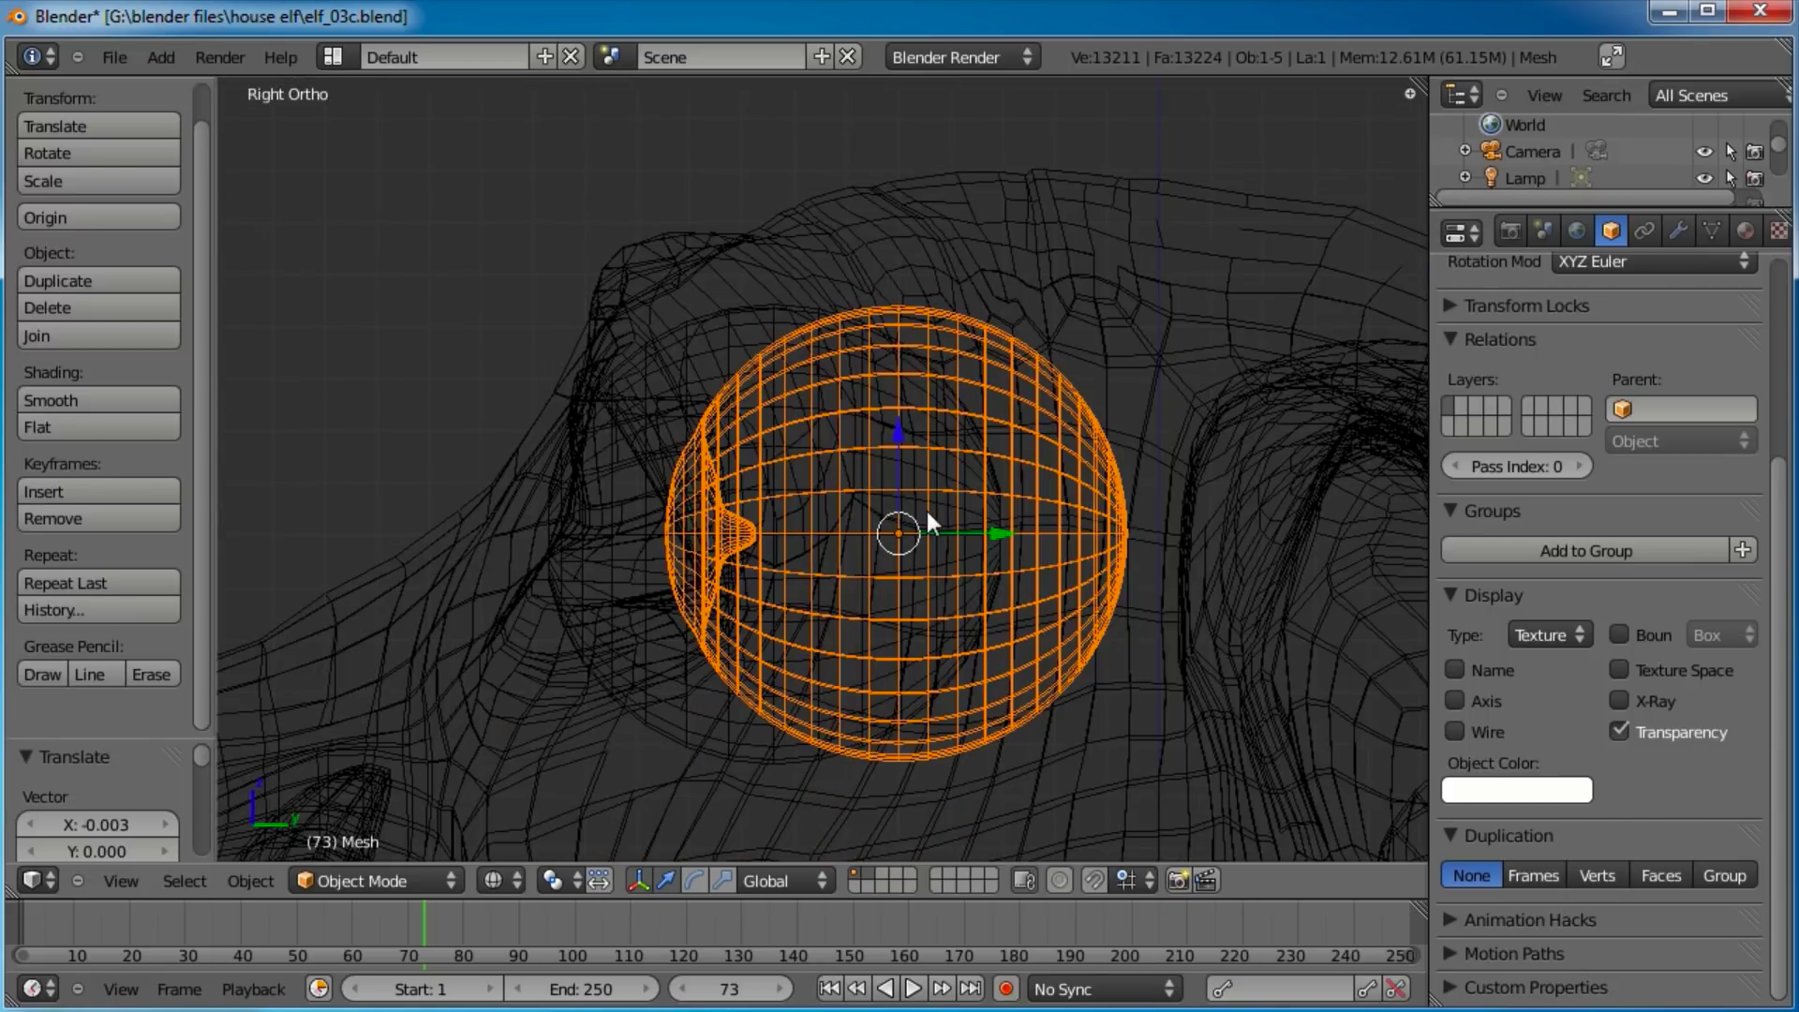
pyautogui.press('g')
pyautogui.press('y')
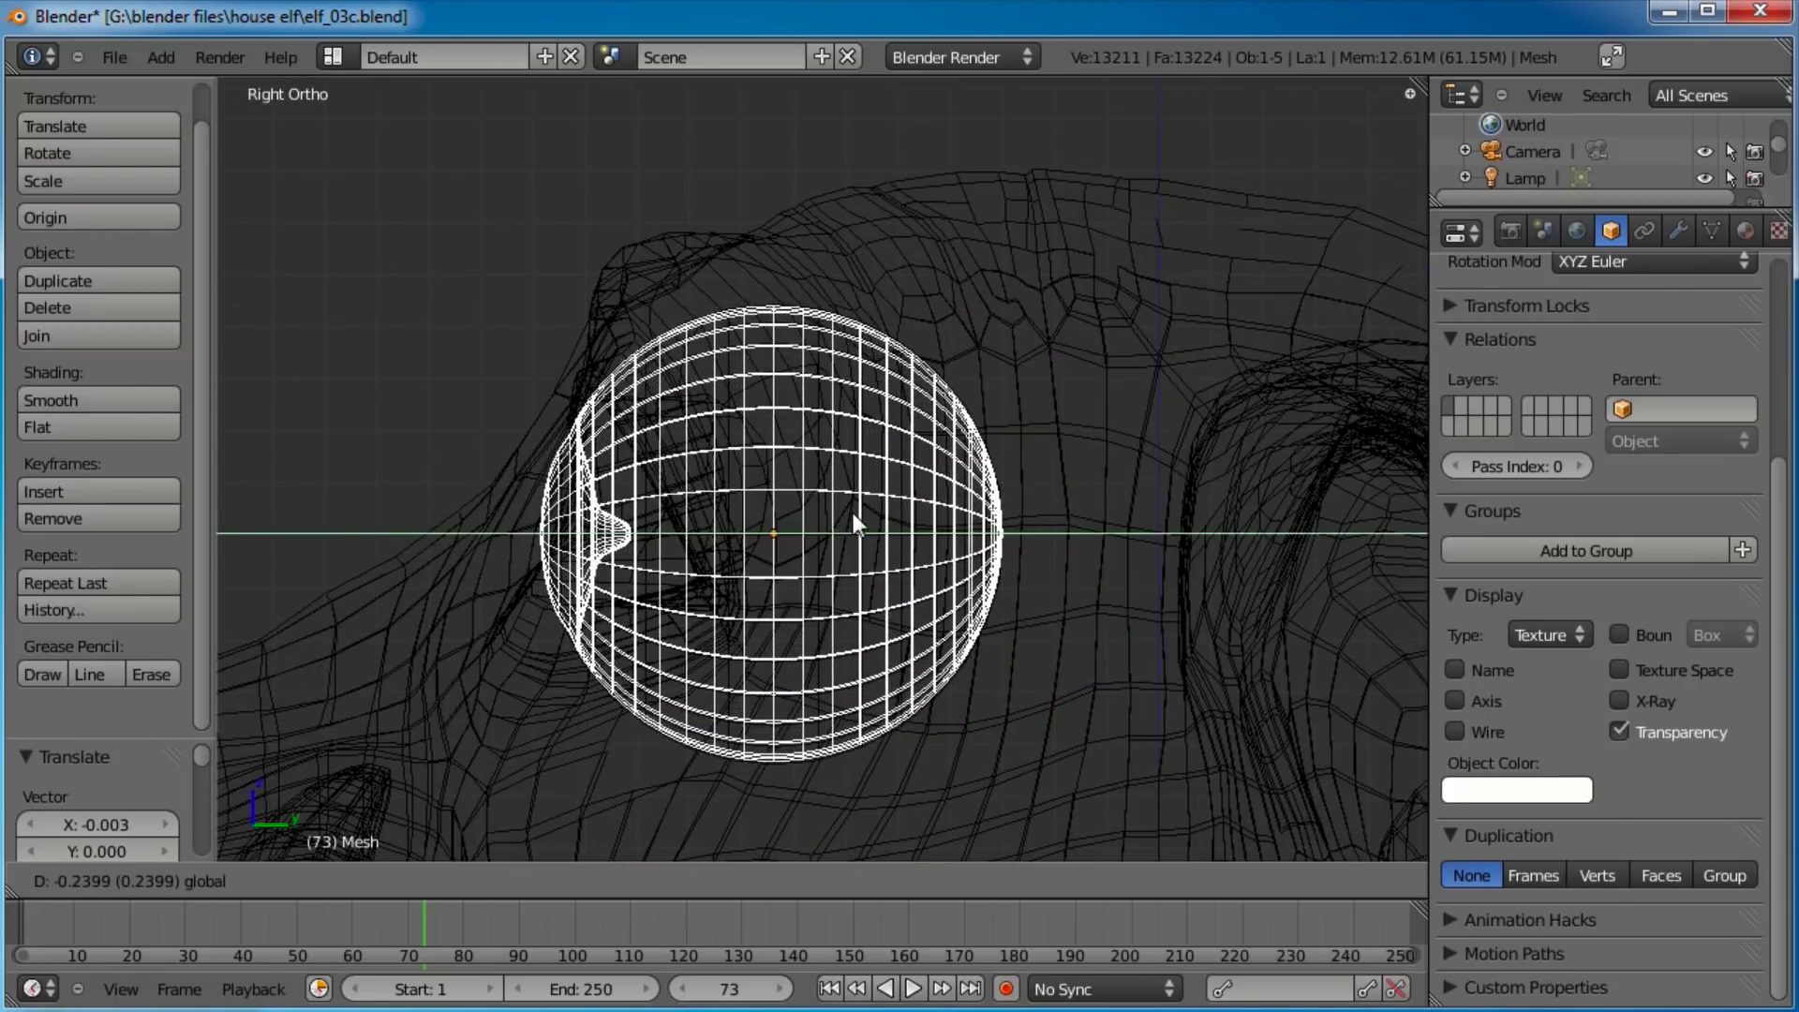
pyautogui.click(852, 510)
# Duplicate the eyeball in front view and move the copy about -1.06 along X onto the elf's right eye.
pyautogui.press('KP_1')
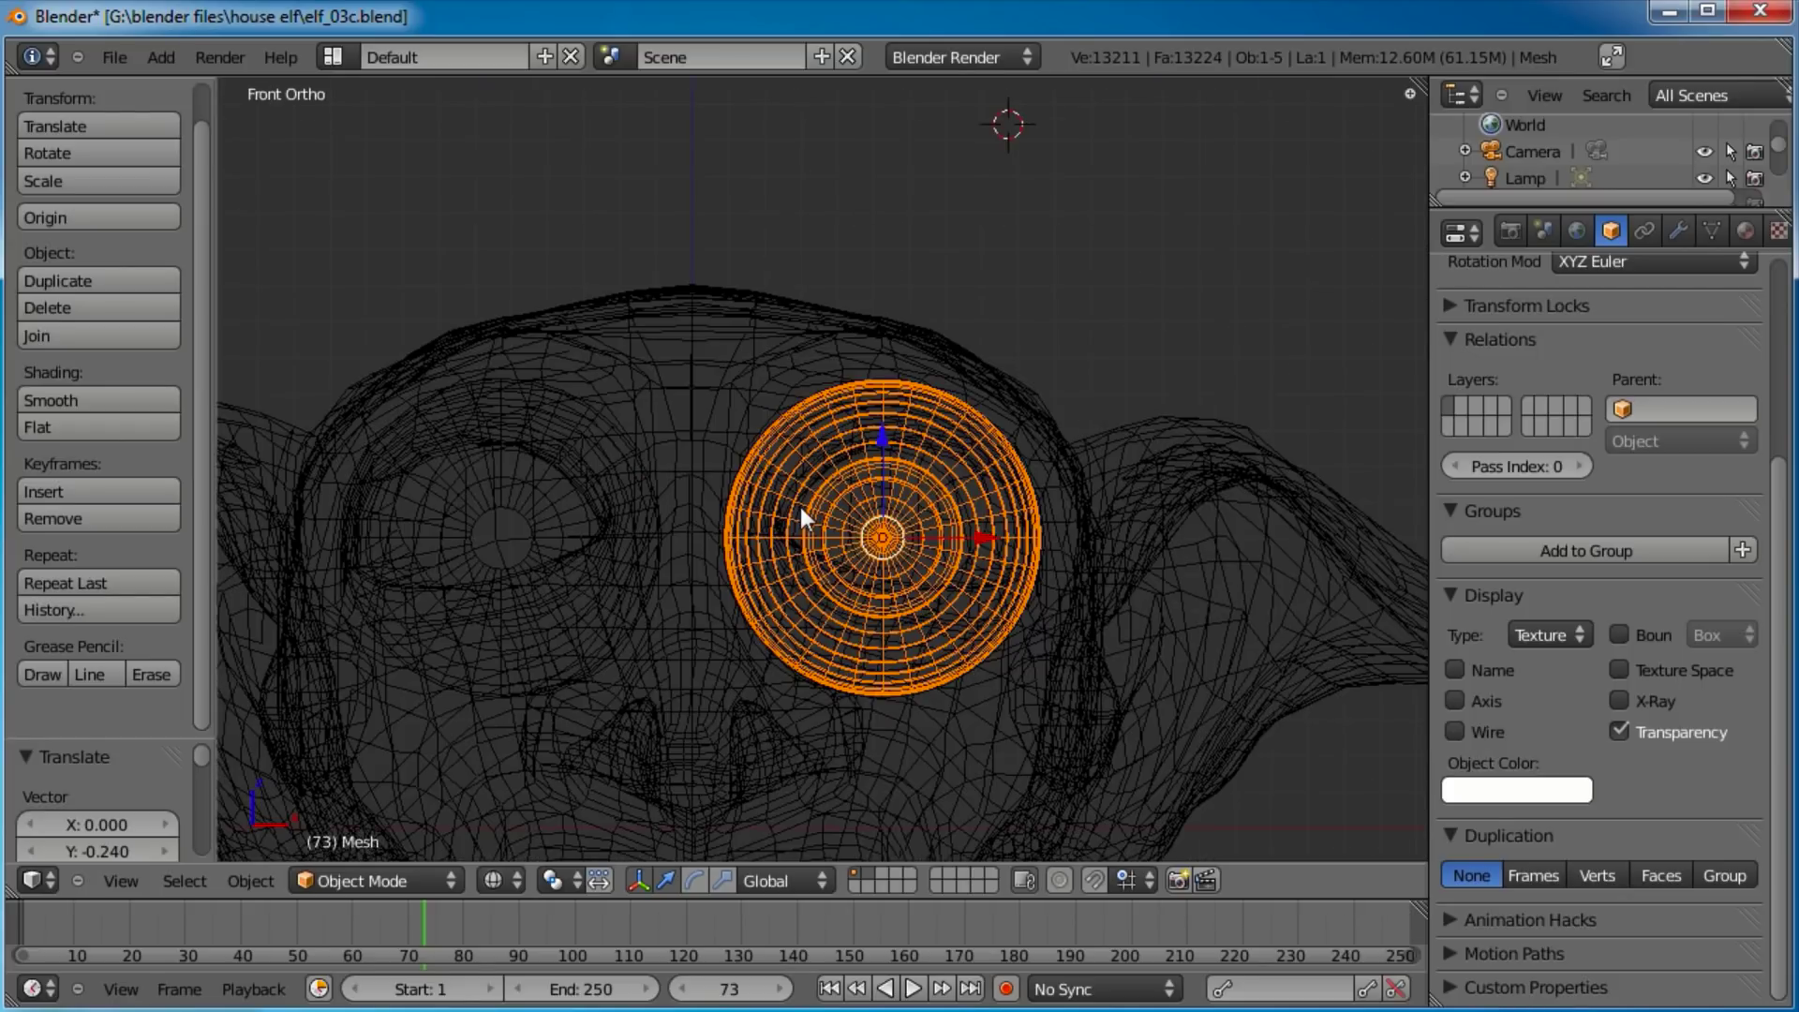
pyautogui.rightClick(519, 499)
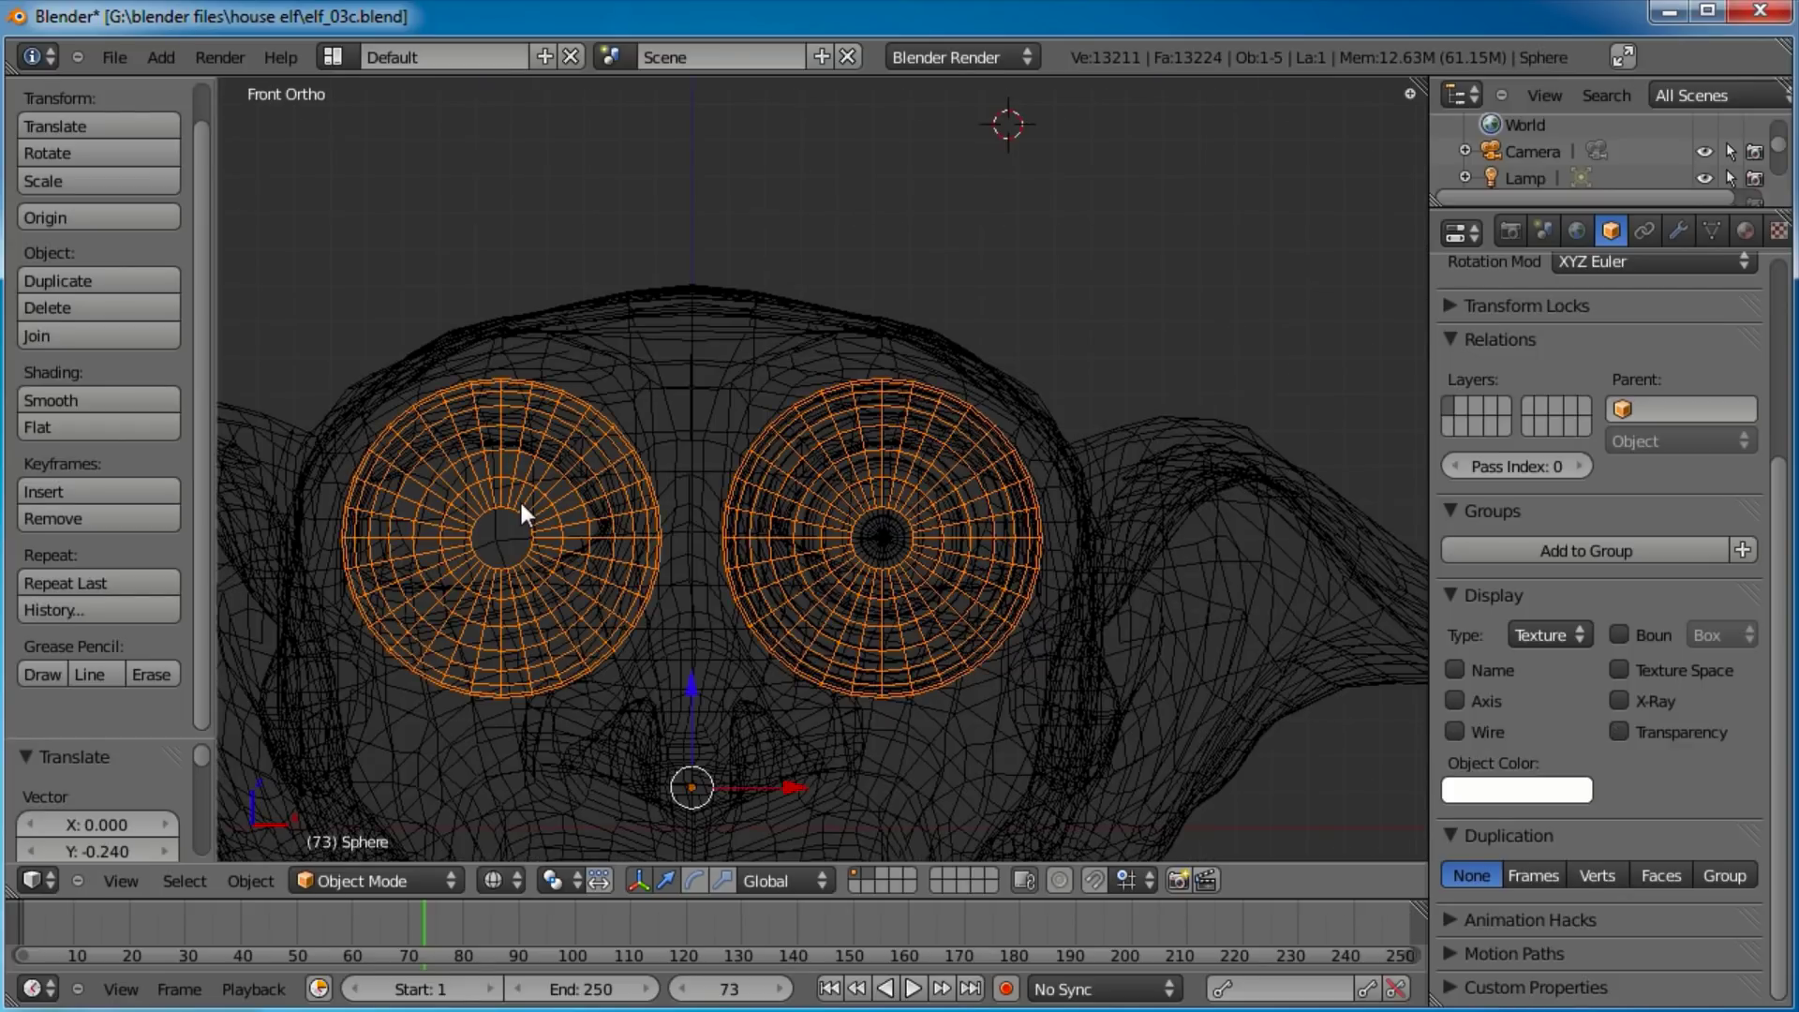
pyautogui.rightClick(912, 524)
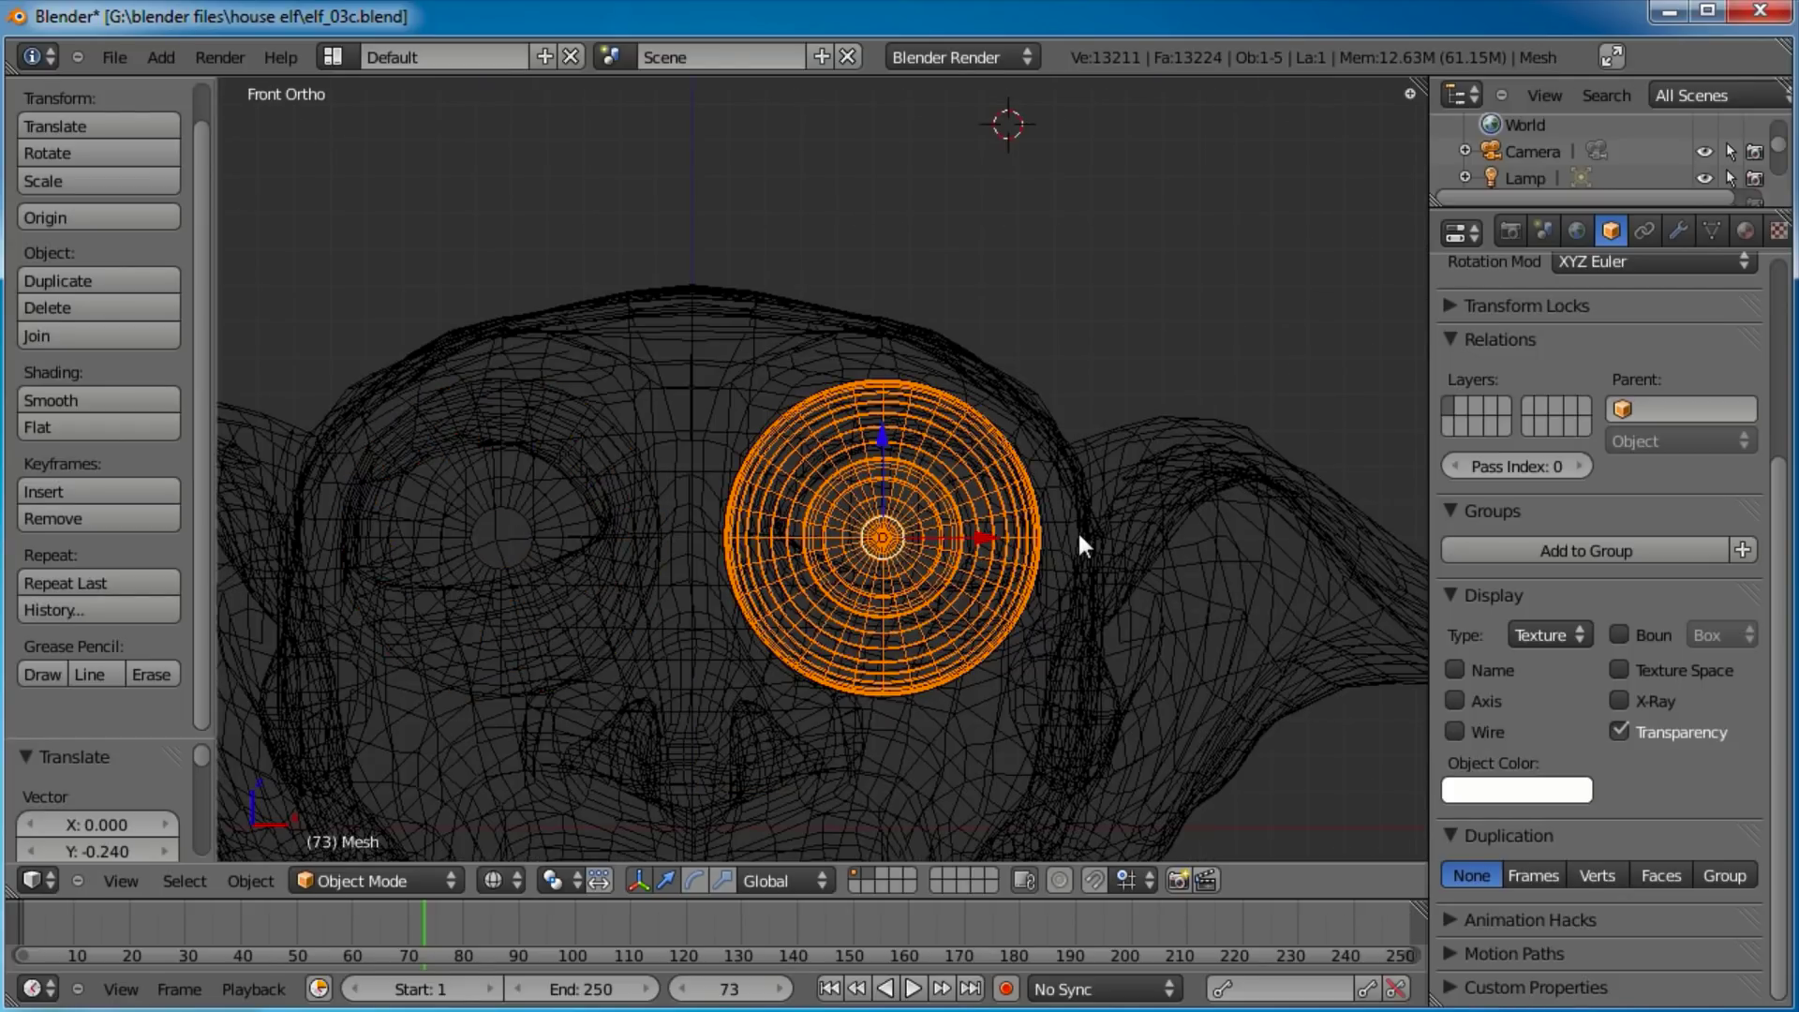
pyautogui.hotkey('shift', 'd')
pyautogui.press('x')
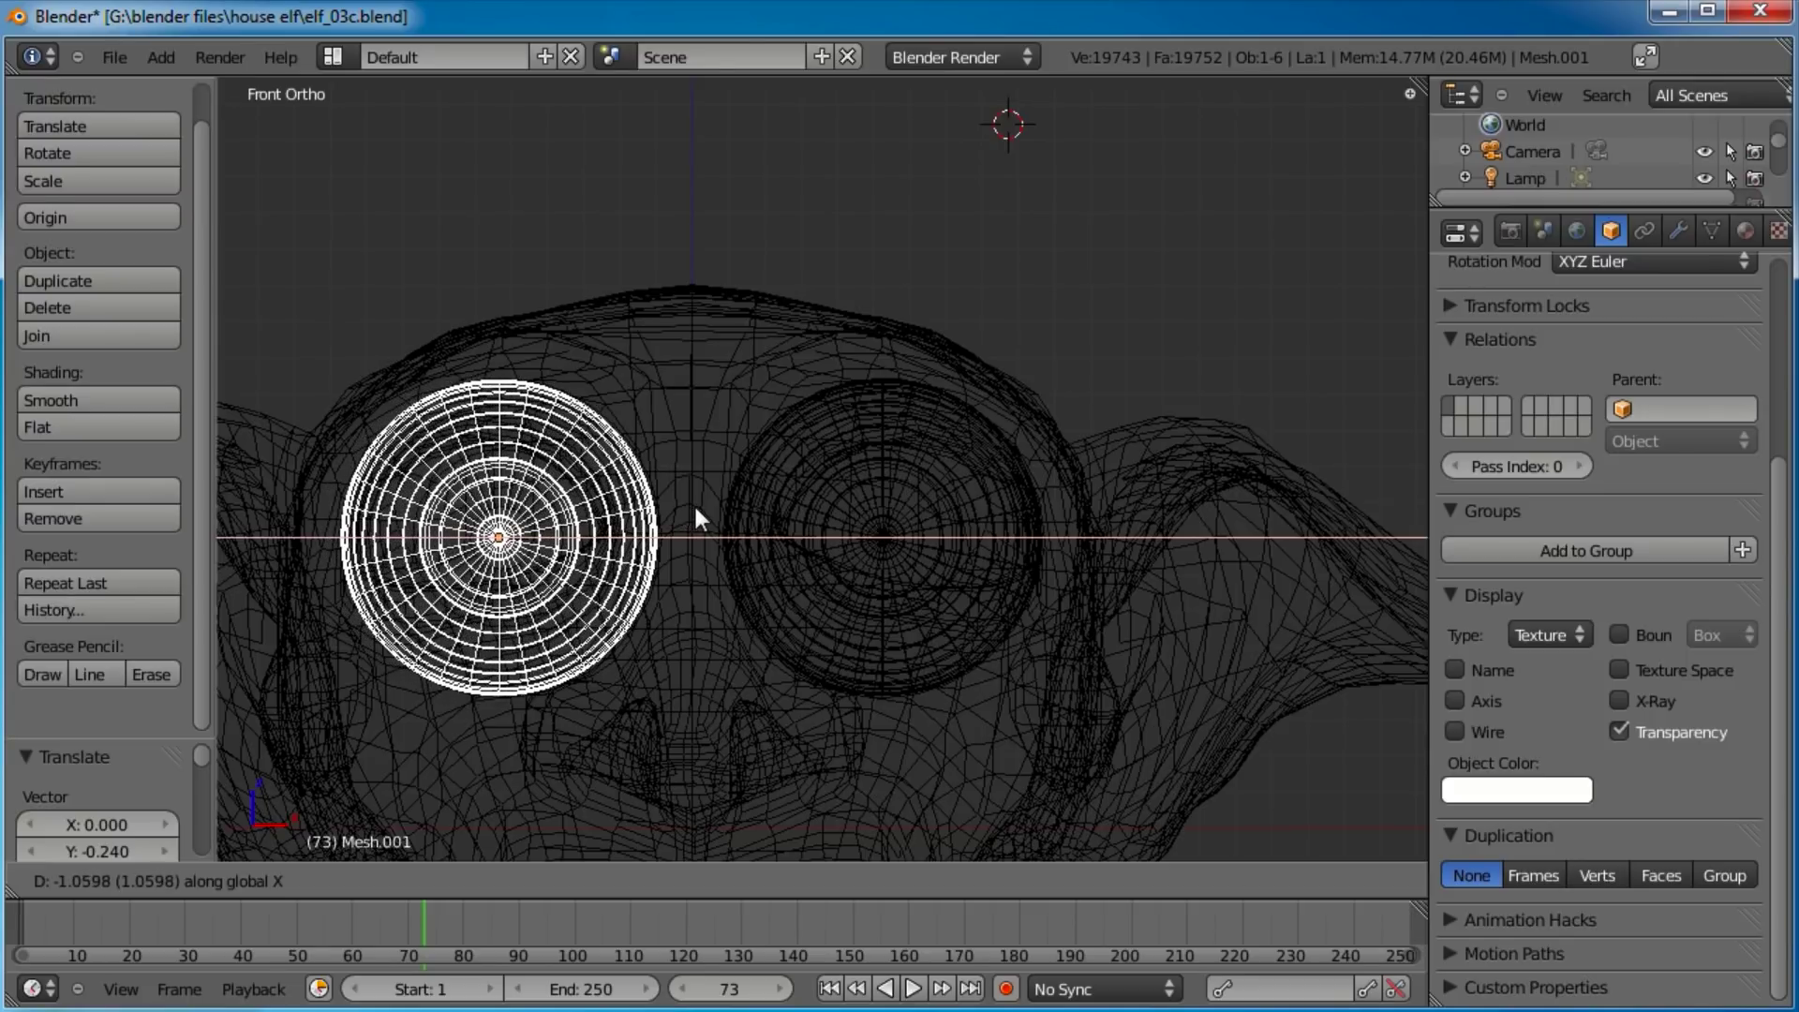
pyautogui.click(696, 506)
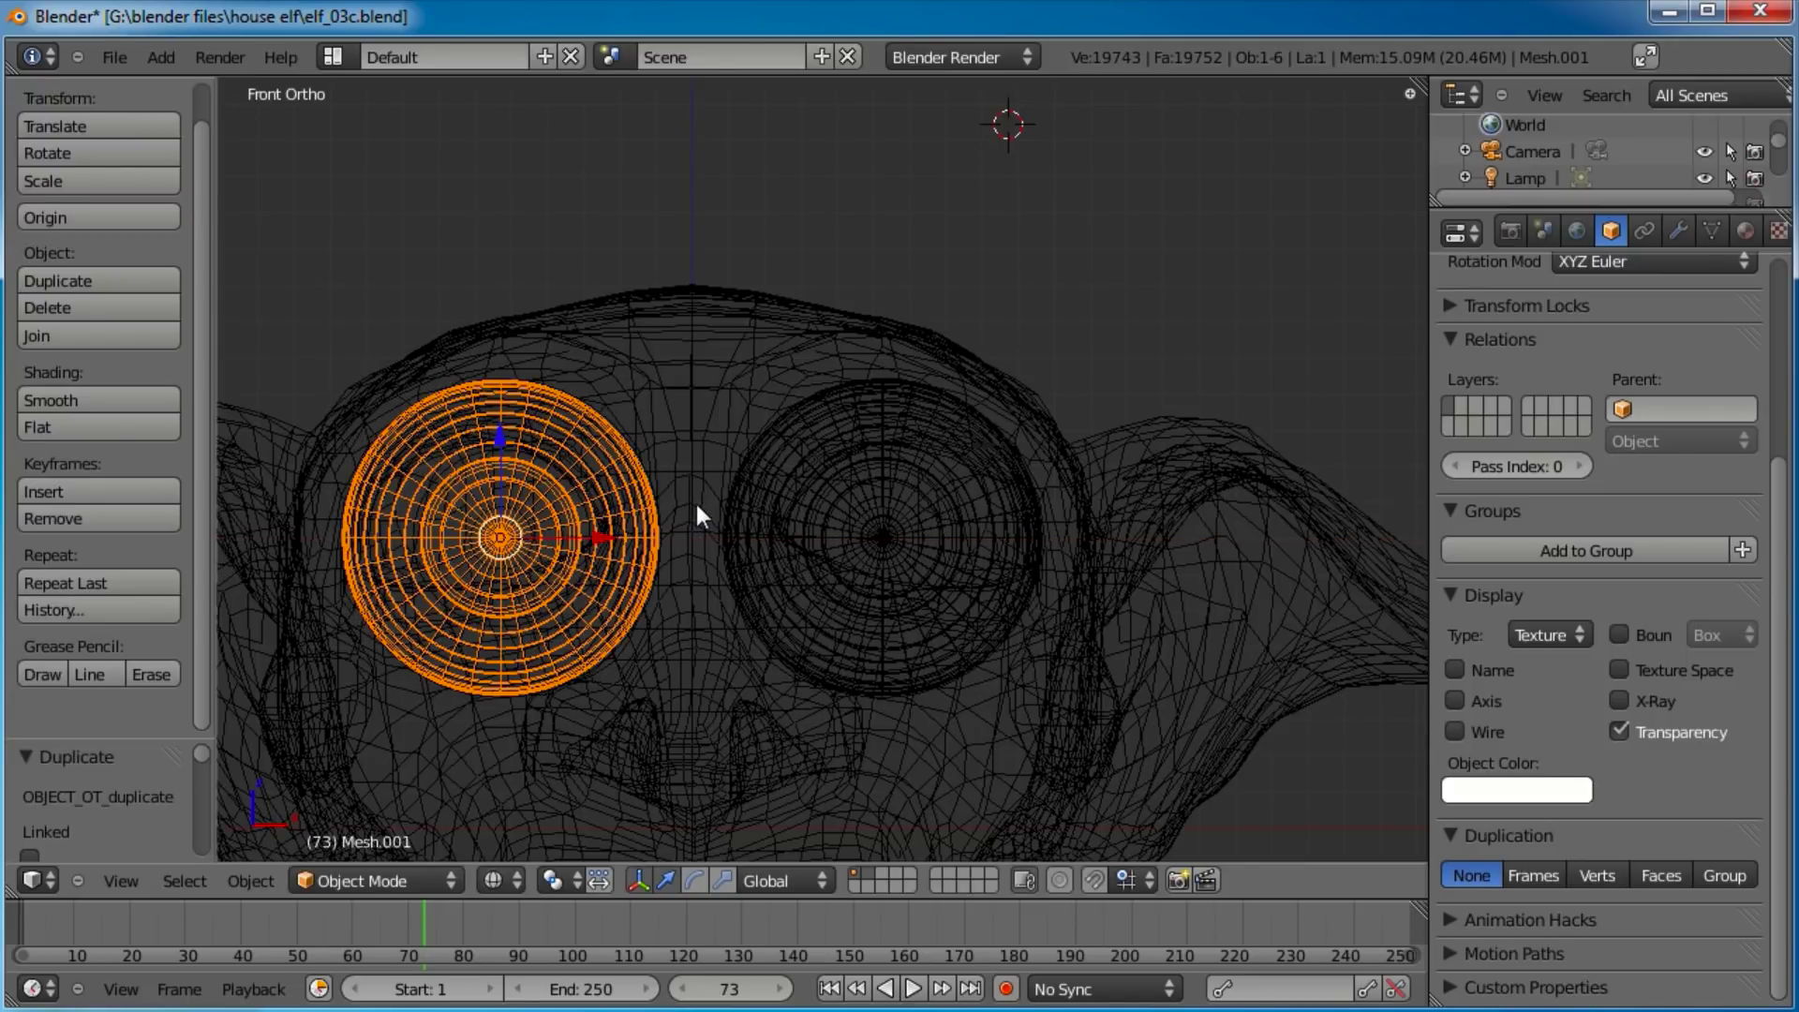
# Select the old placeholder eye spheres object, Sphere, and delete it.
pyautogui.rightClick(805, 546)
pyautogui.rightClick(806, 546)
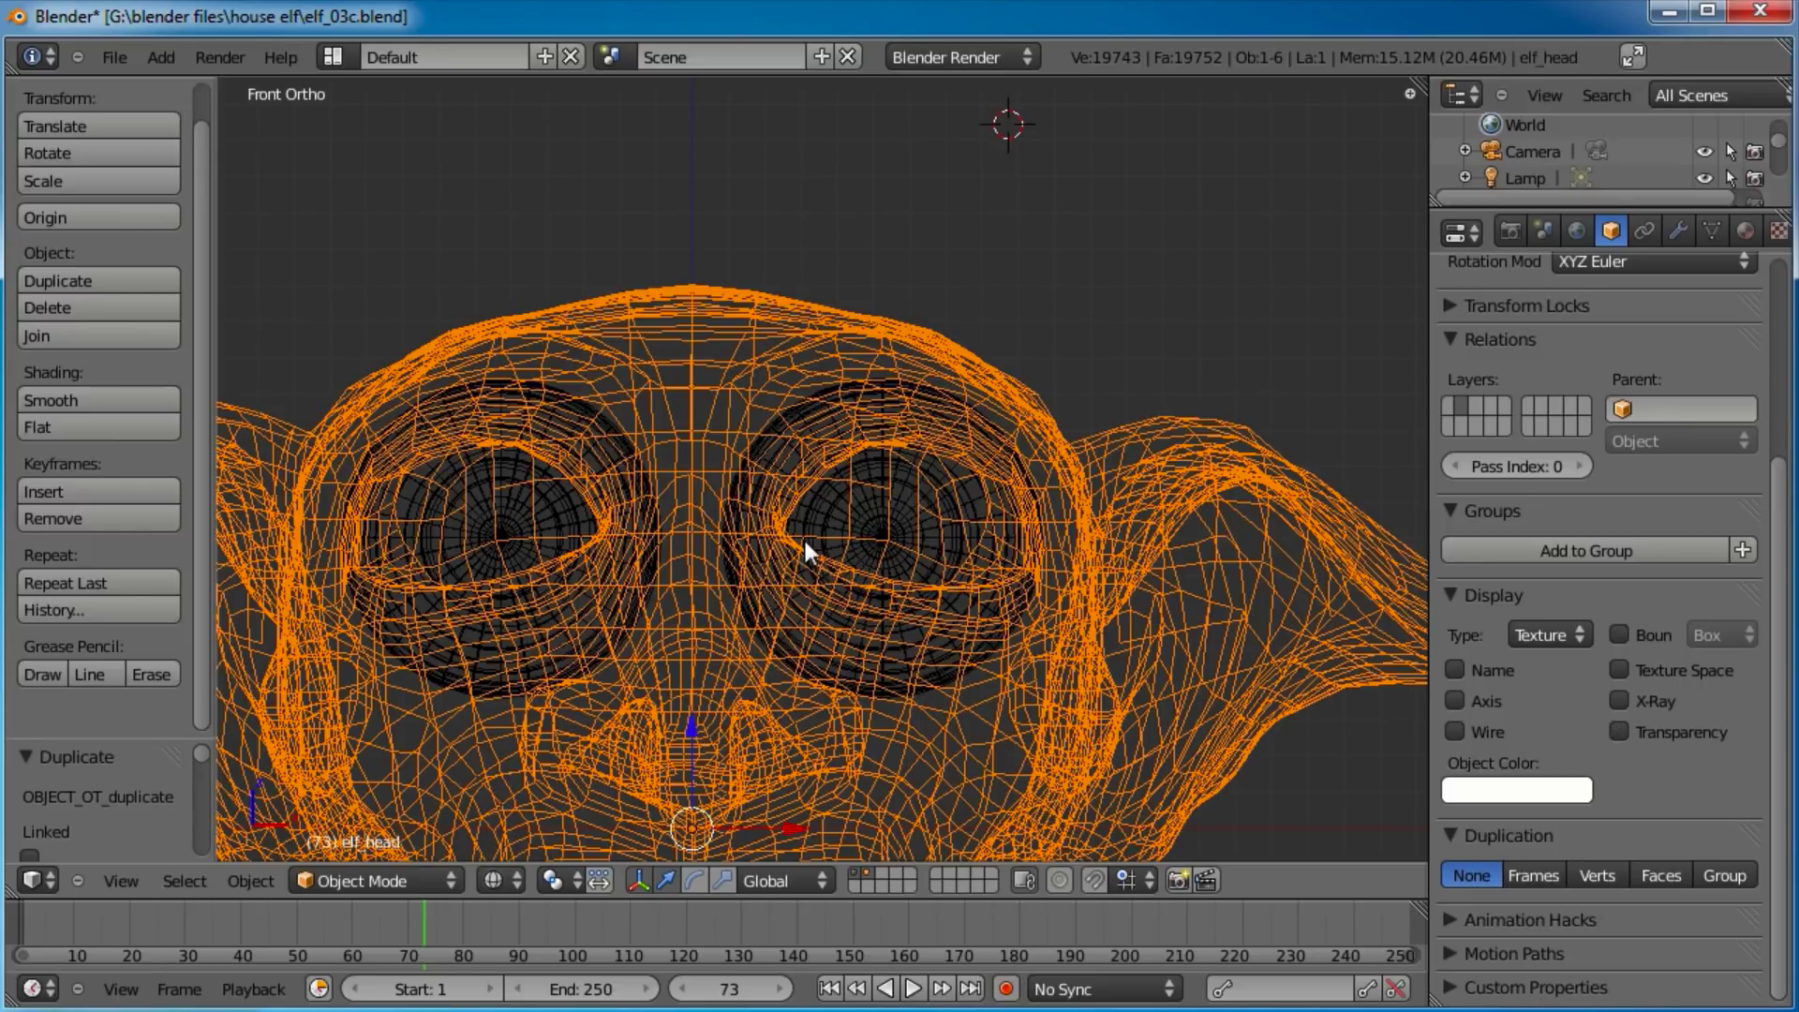
pyautogui.rightClick(809, 542)
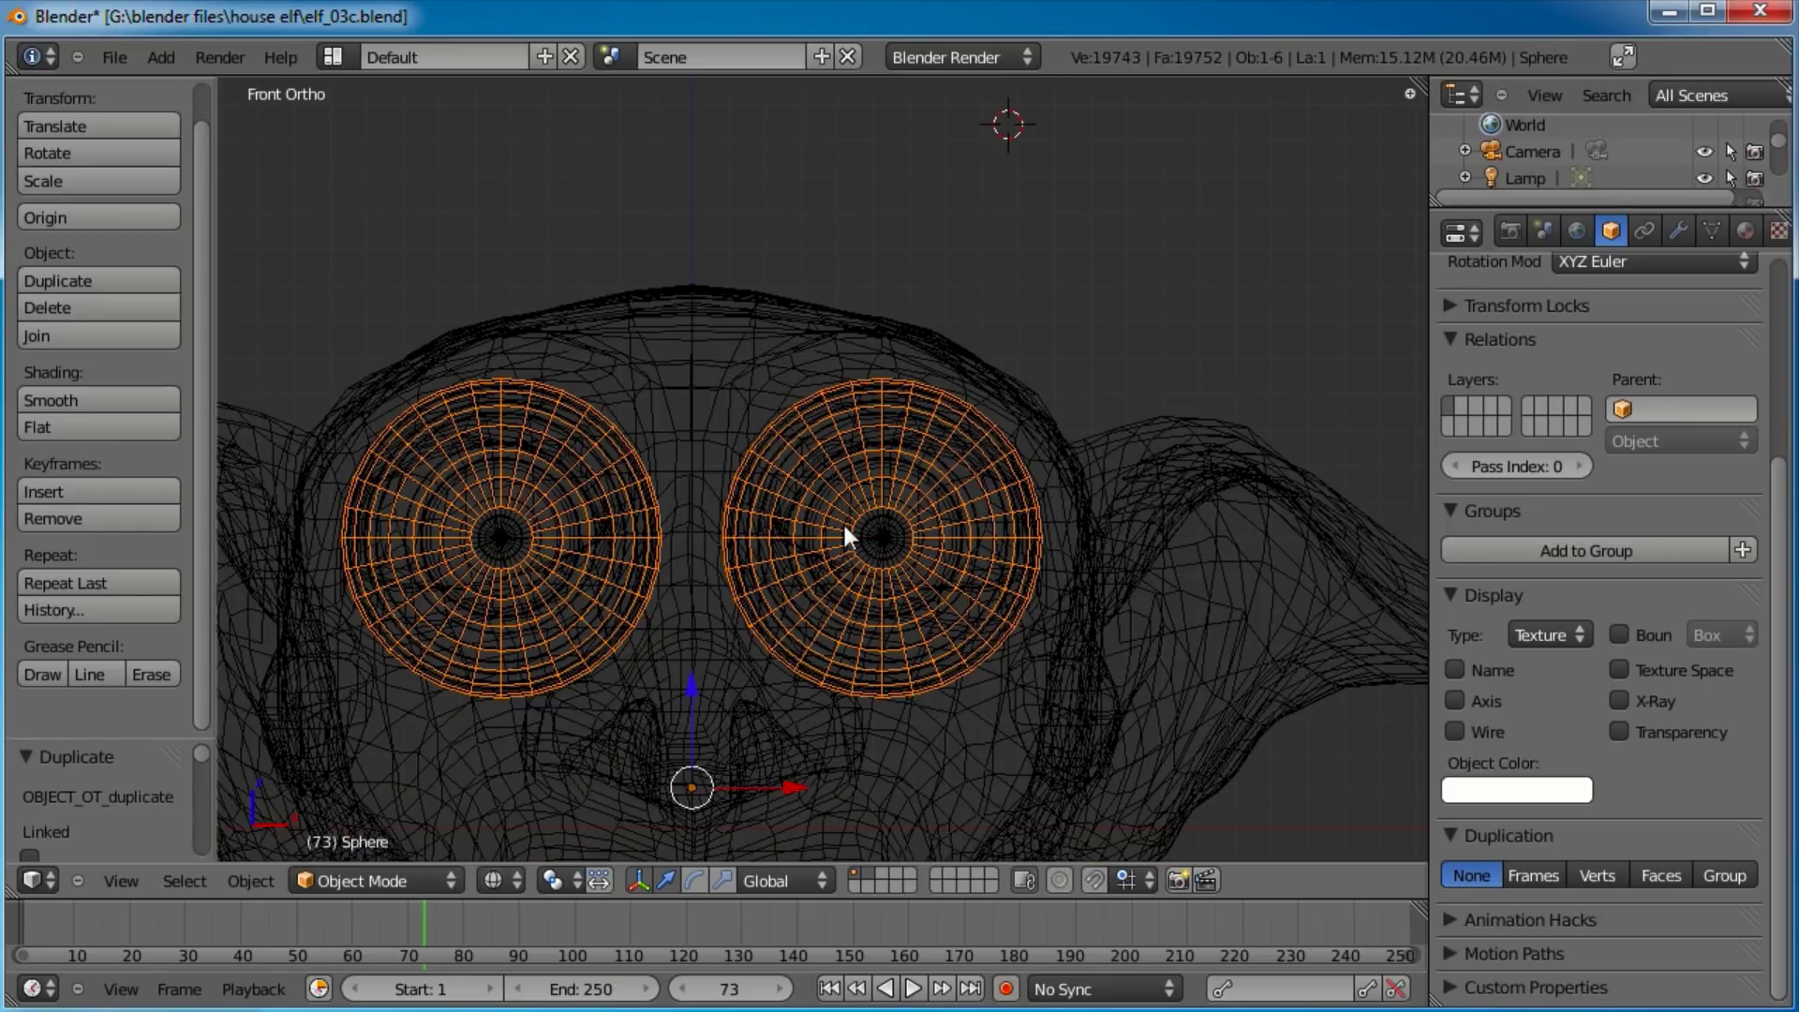
pyautogui.press('x')
pyautogui.click(856, 558)
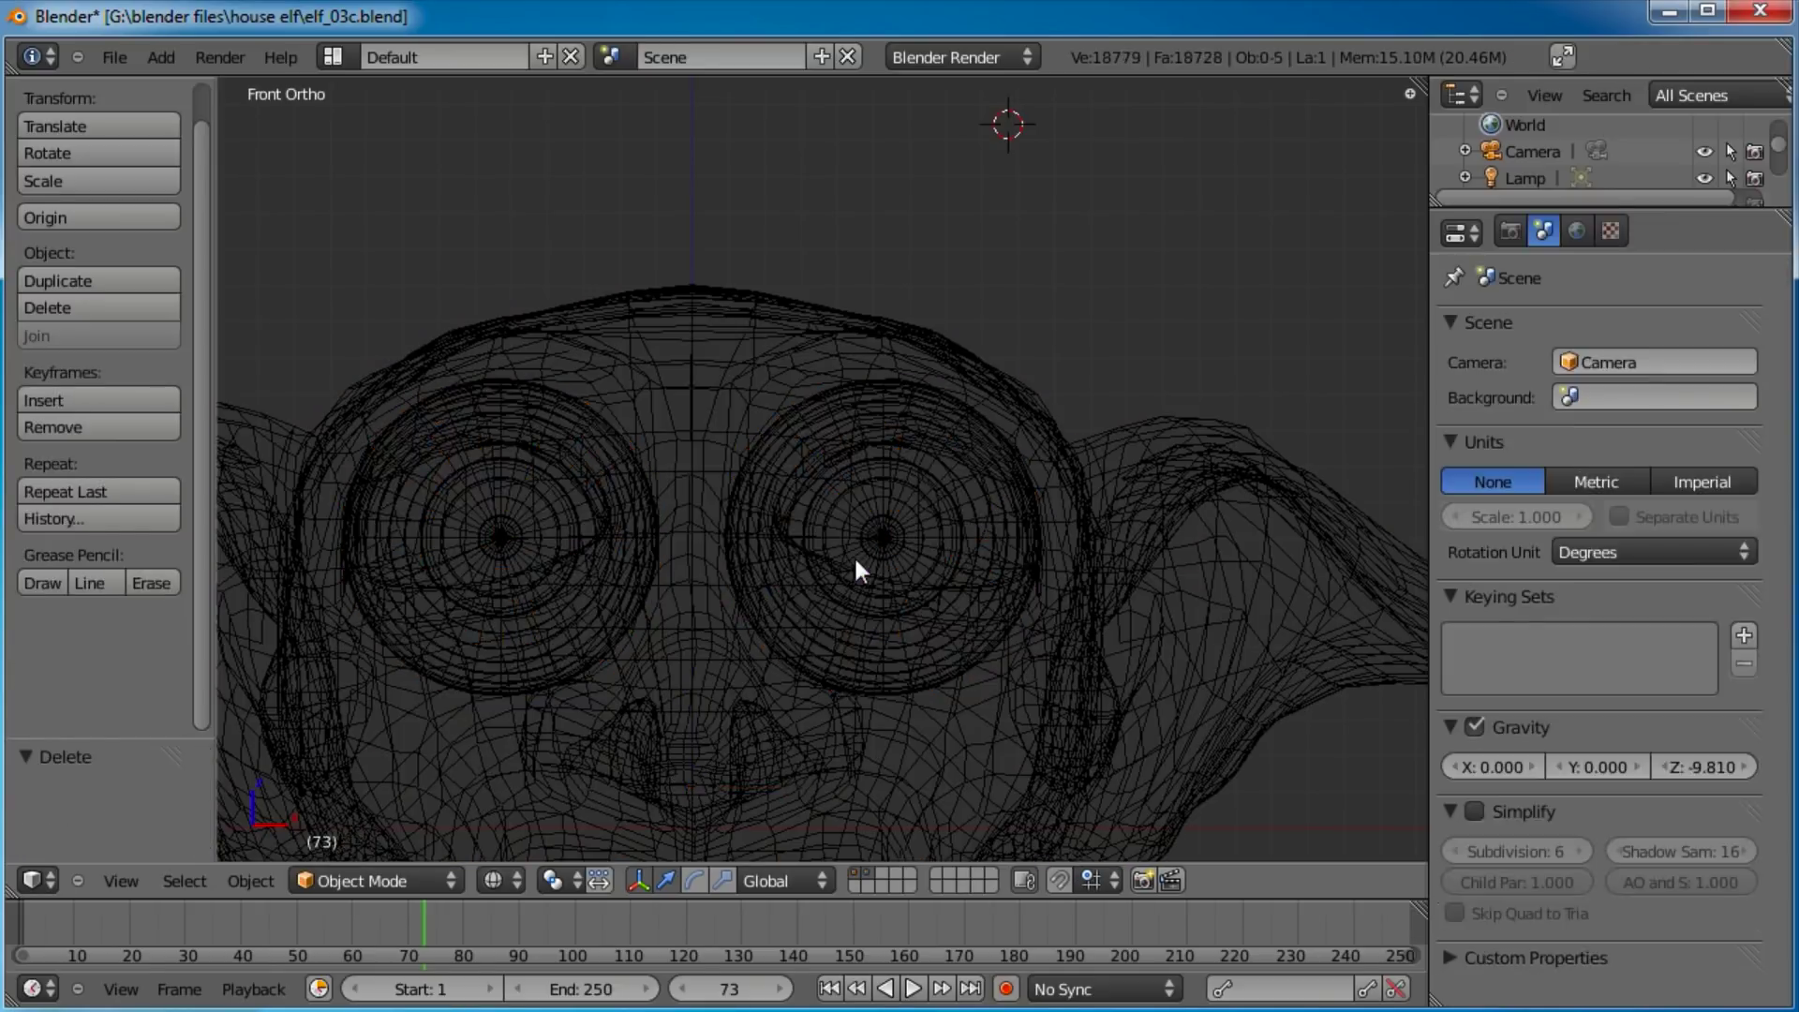
# Return to solid shading, save over elf_03c.blend and render the elf with its new eyes.
pyautogui.press('z')
pyautogui.moveTo(857, 558)
pyautogui.mouseDown(button='middle')
pyautogui.moveTo(751, 555)
pyautogui.moveTo(785, 452)
pyautogui.moveTo(974, 558)
pyautogui.moveTo(689, 465)
pyautogui.moveTo(643, 581)
pyautogui.moveTo(649, 525)
pyautogui.mouseUp(button='middle')
pyautogui.hotkey('ctrl', 's')
pyautogui.click(652, 521)
pyautogui.moveTo(837, 646); pyautogui.dragTo(755, 530, button='middle')
pyautogui.press('F12')
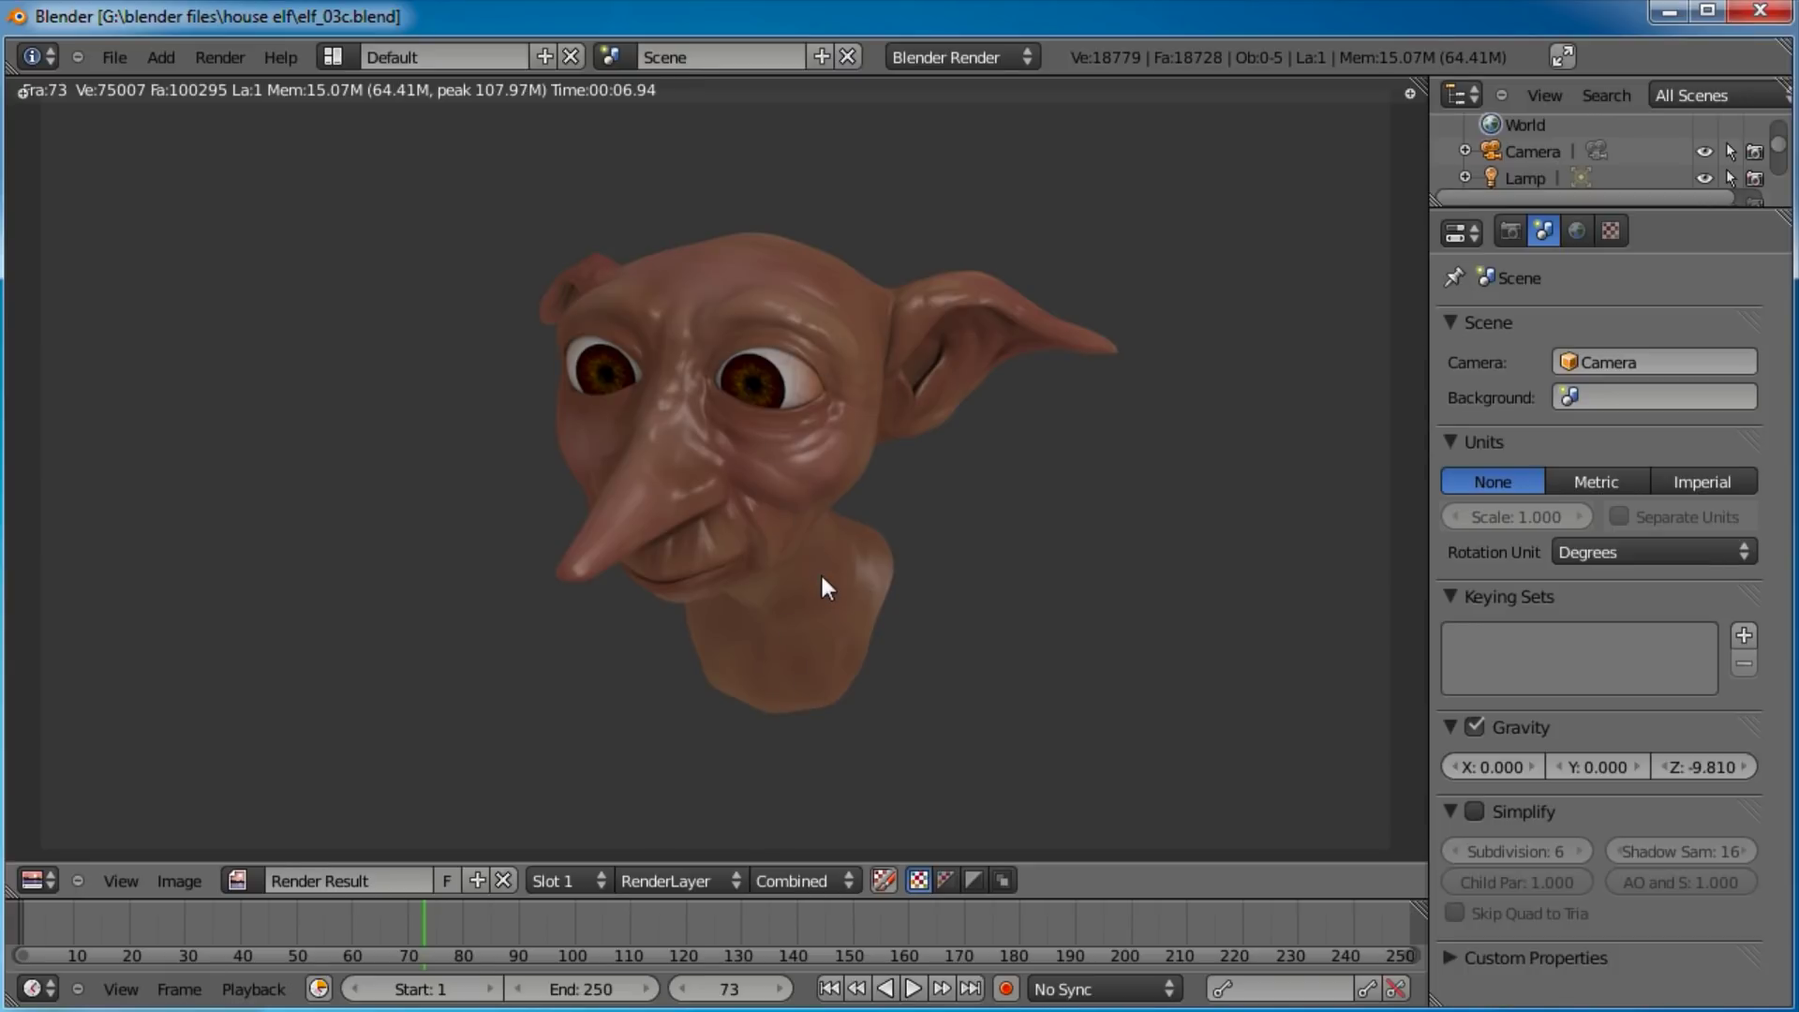
pyautogui.press('Escape')
# Save the elf scene again over the existing elf_03c.blend file.
pyautogui.rightClick(879, 599)
pyautogui.scroll(-2, 853, 661)
pyautogui.keyDown('shift'); pyautogui.moveTo(864, 611); pyautogui.dragTo(1004, 570, button='middle'); pyautogui.keyUp('shift')
pyautogui.hotkey('ctrl', 's')
pyautogui.click(852, 561)
# Select the elf head and set its material's specular intensity to 0.15.
pyautogui.scroll(2, 886, 701)
pyautogui.press('a')
pyautogui.scroll(-3, 890, 668)
pyautogui.rightClick(1004, 570)
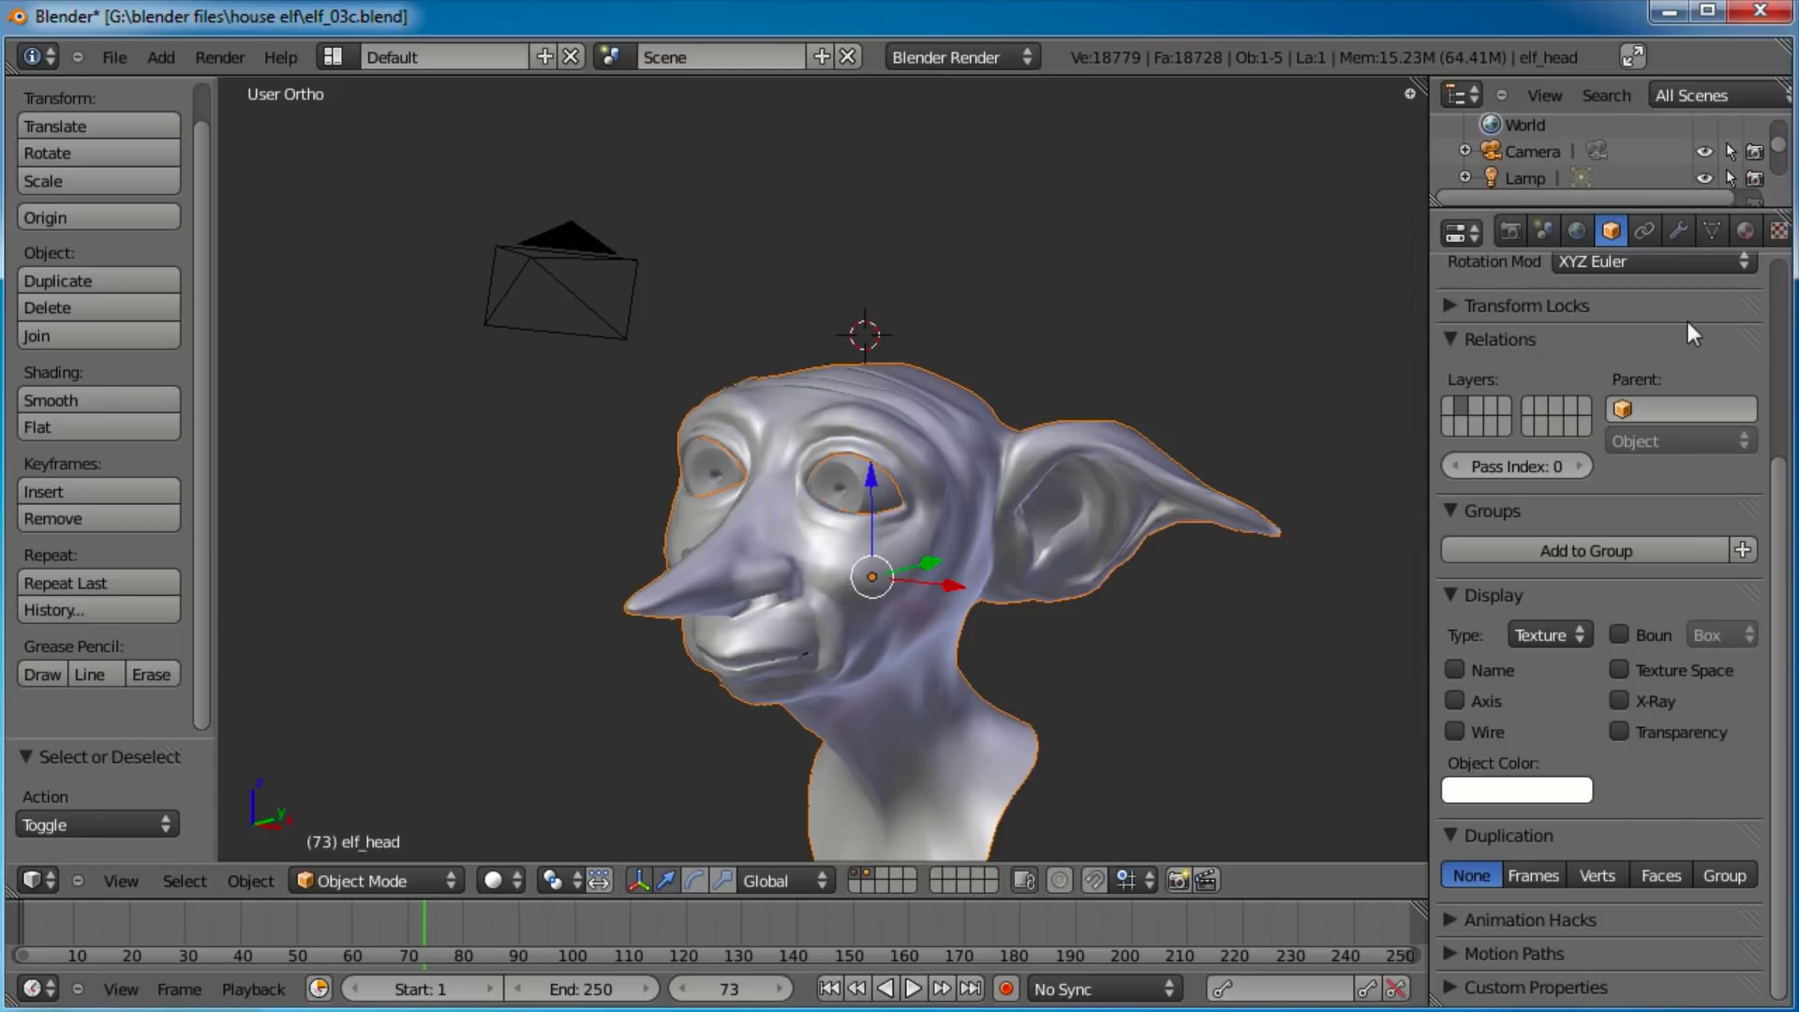
pyautogui.scroll(-3, 1713, 221)
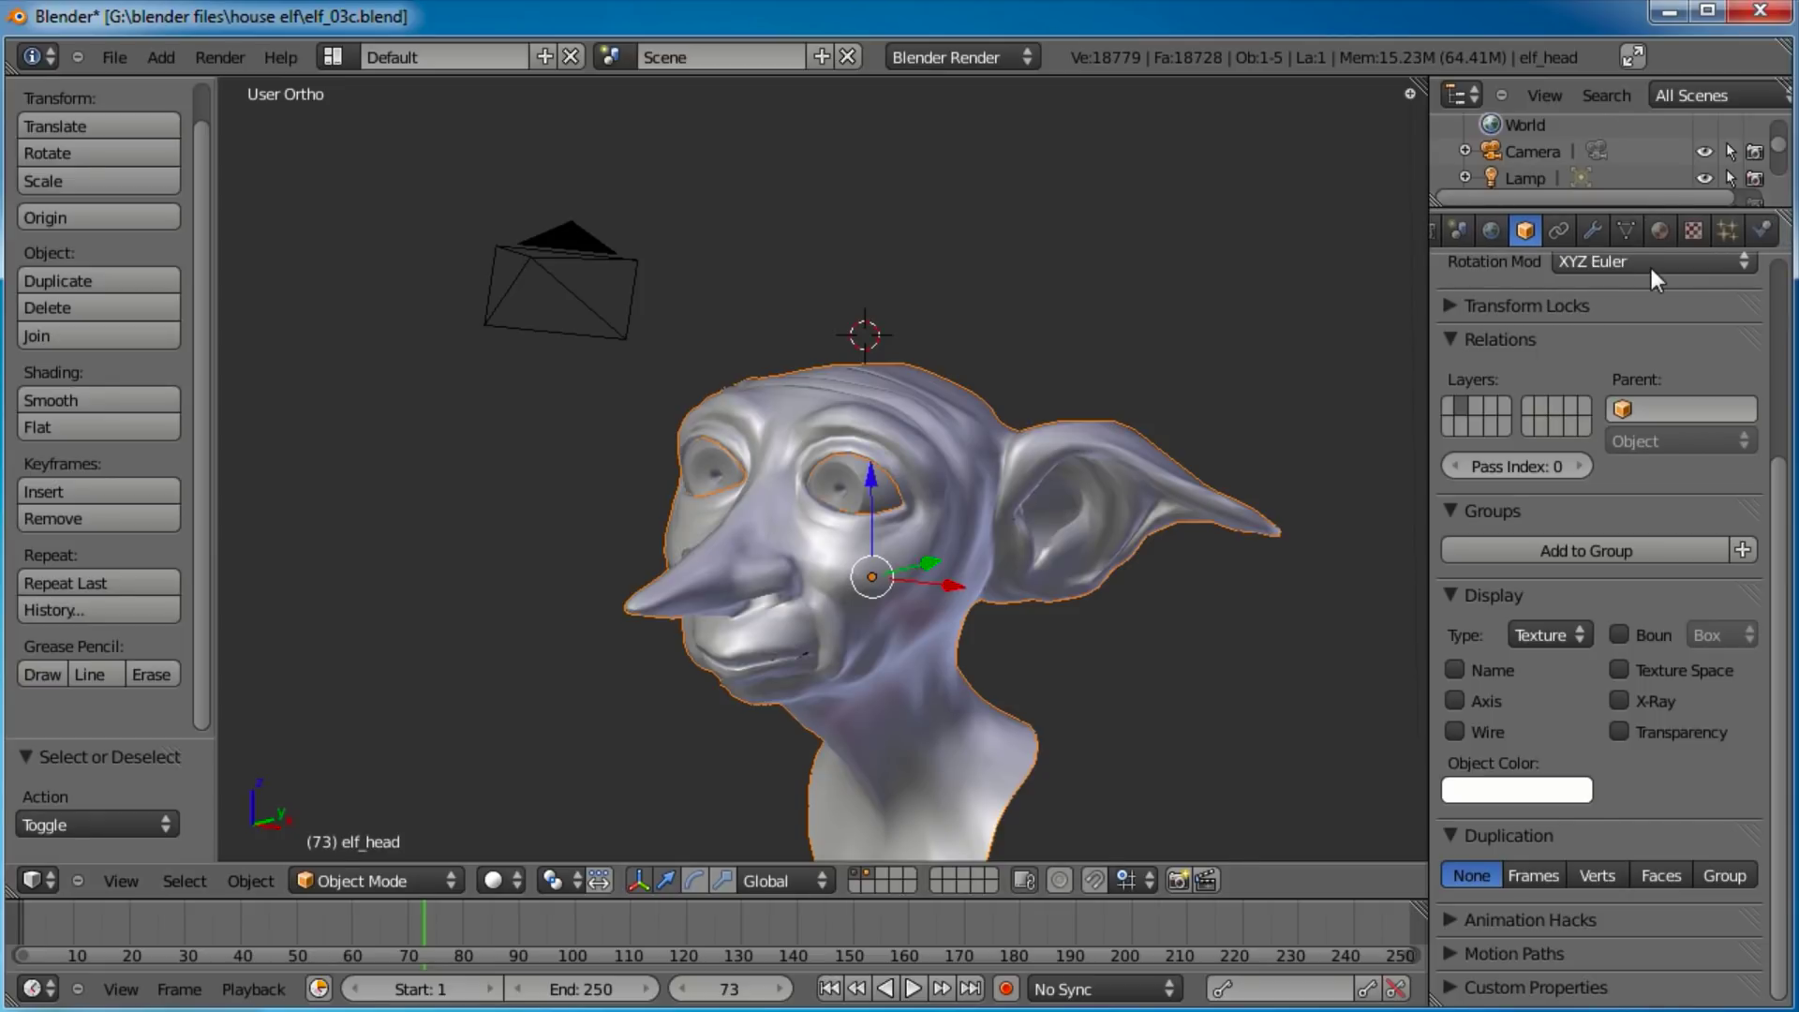
pyautogui.click(1656, 229)
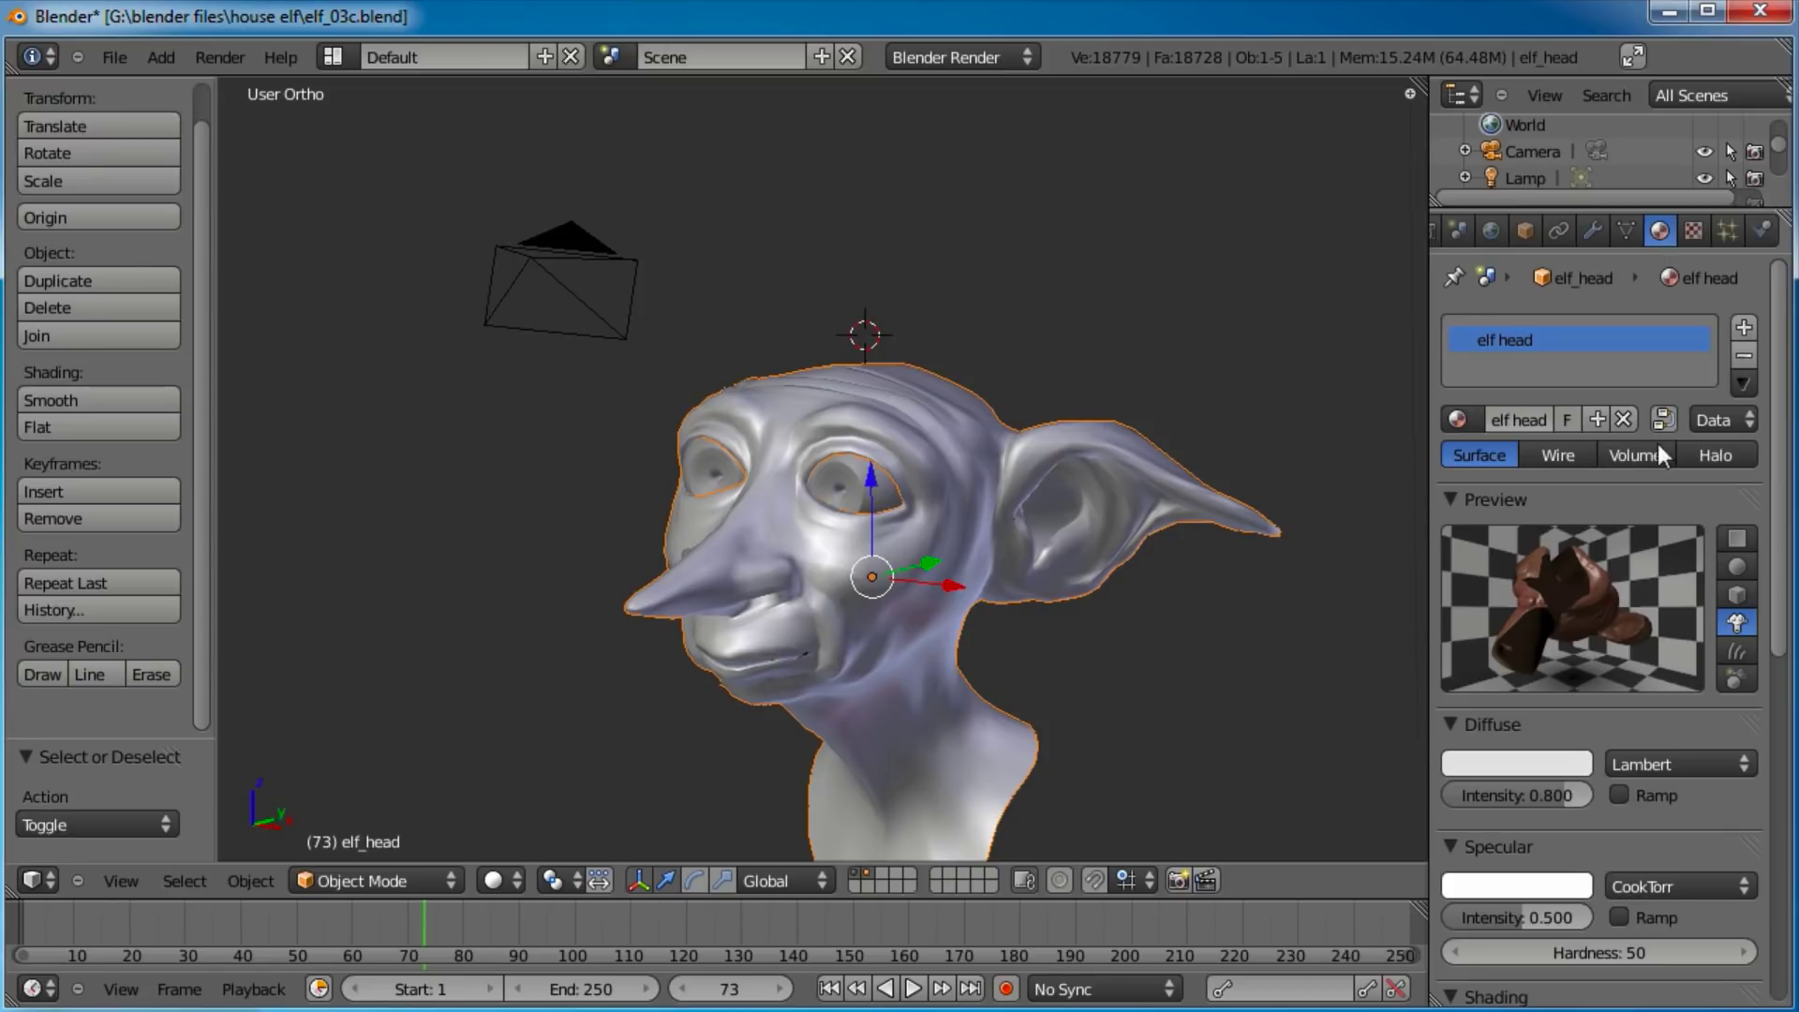
pyautogui.scroll(-3, 1578, 834)
pyautogui.moveTo(1525, 802); pyautogui.dragTo(1492, 806)
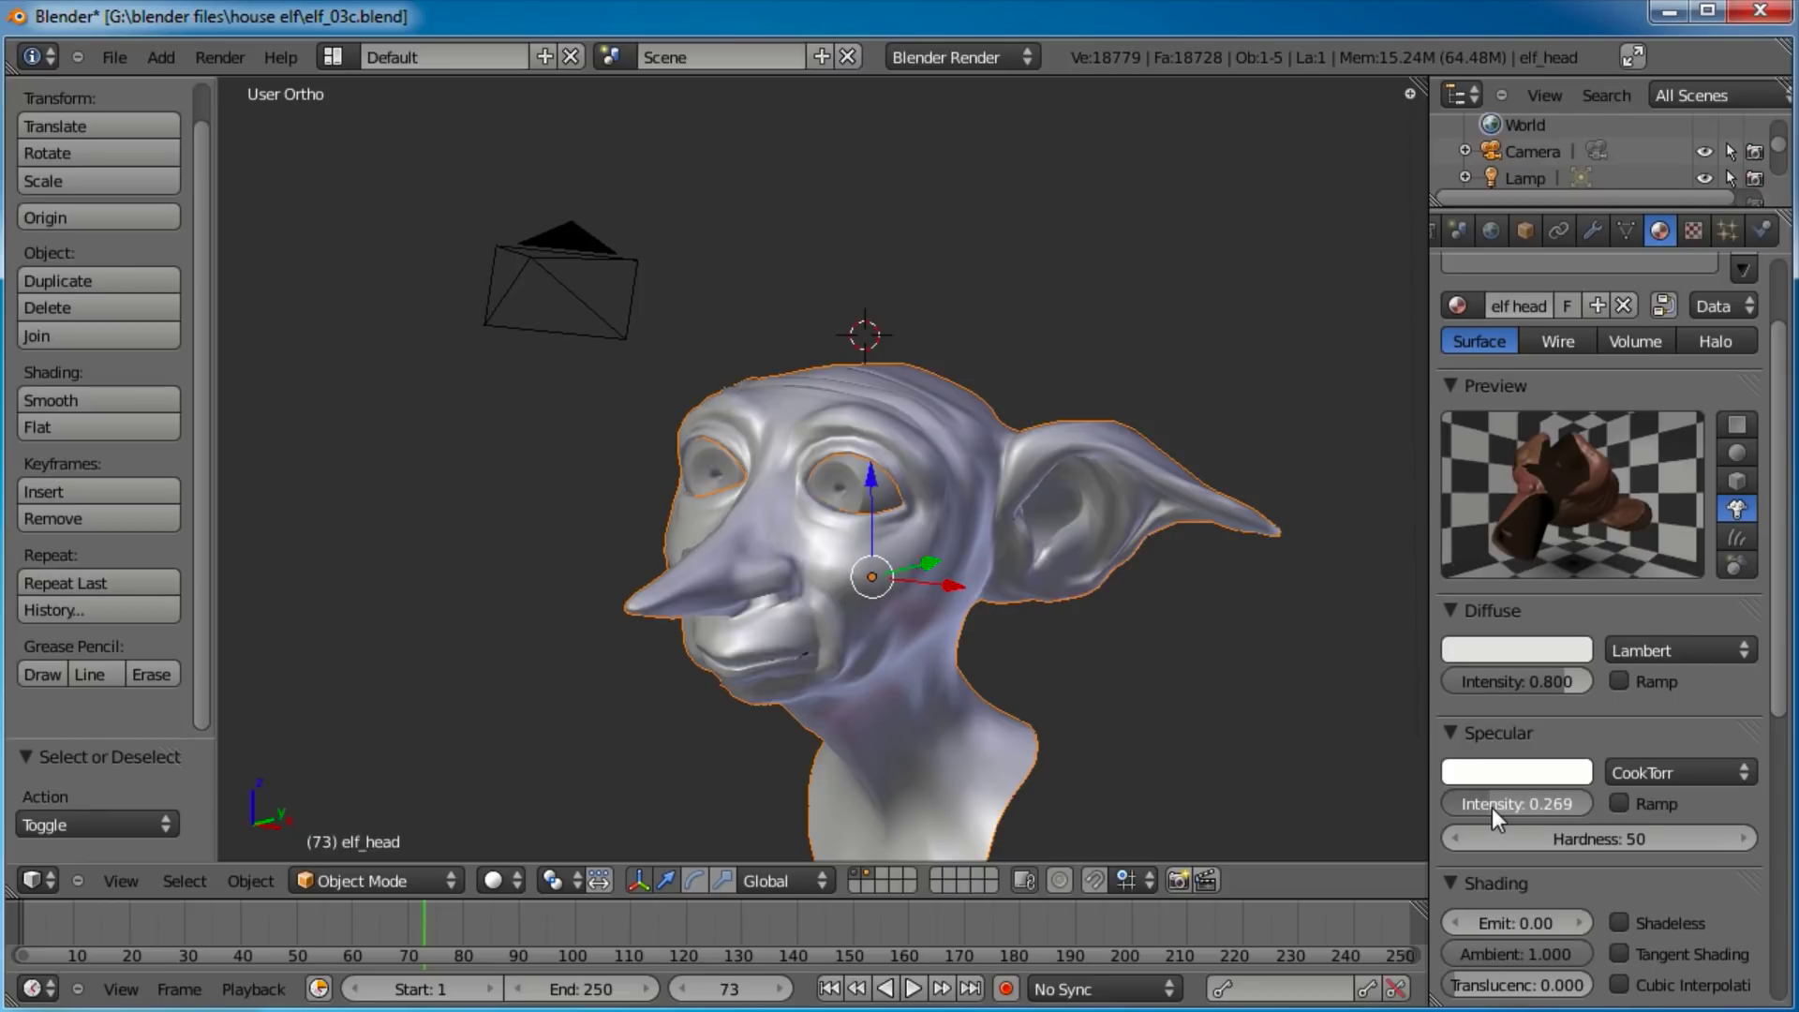
pyautogui.click(1492, 807)
pyautogui.write('0.15')
pyautogui.press('Return')
# Set the elf head material's specular hardness to 25 and switch its preview shape to a sphere.
pyautogui.click(1684, 837)
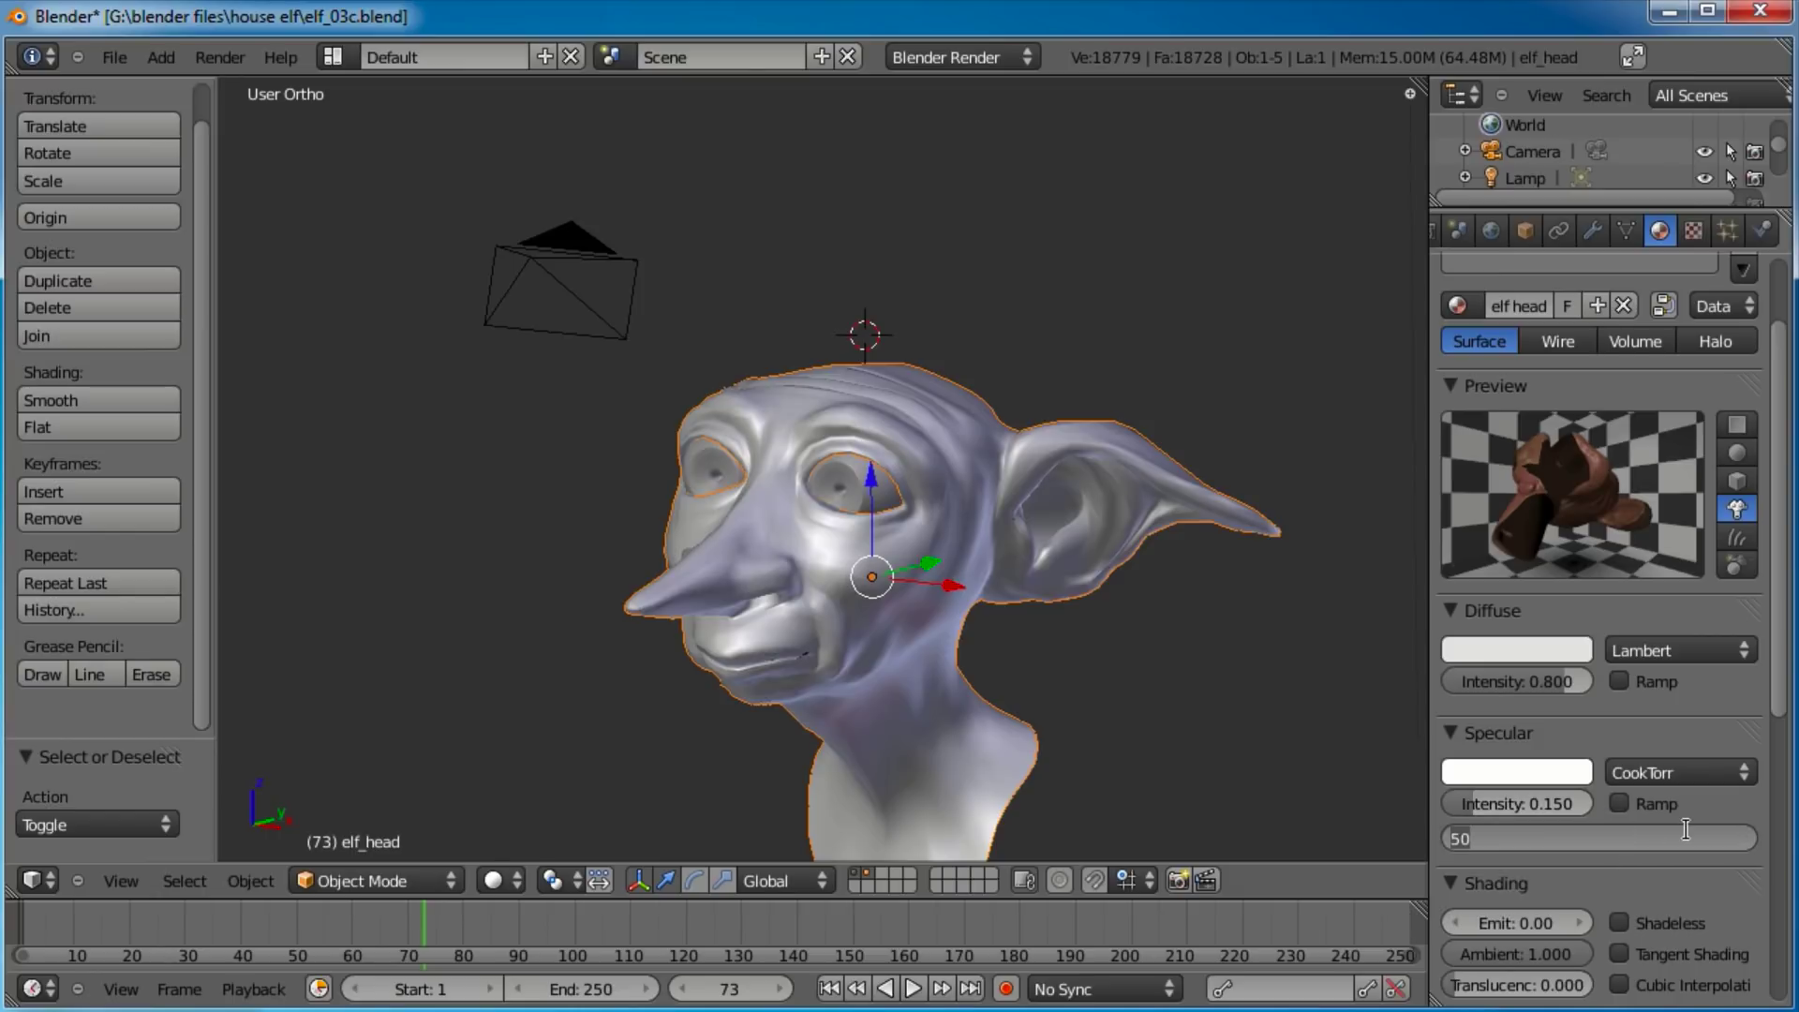
pyautogui.write('25')
pyautogui.press('Return')
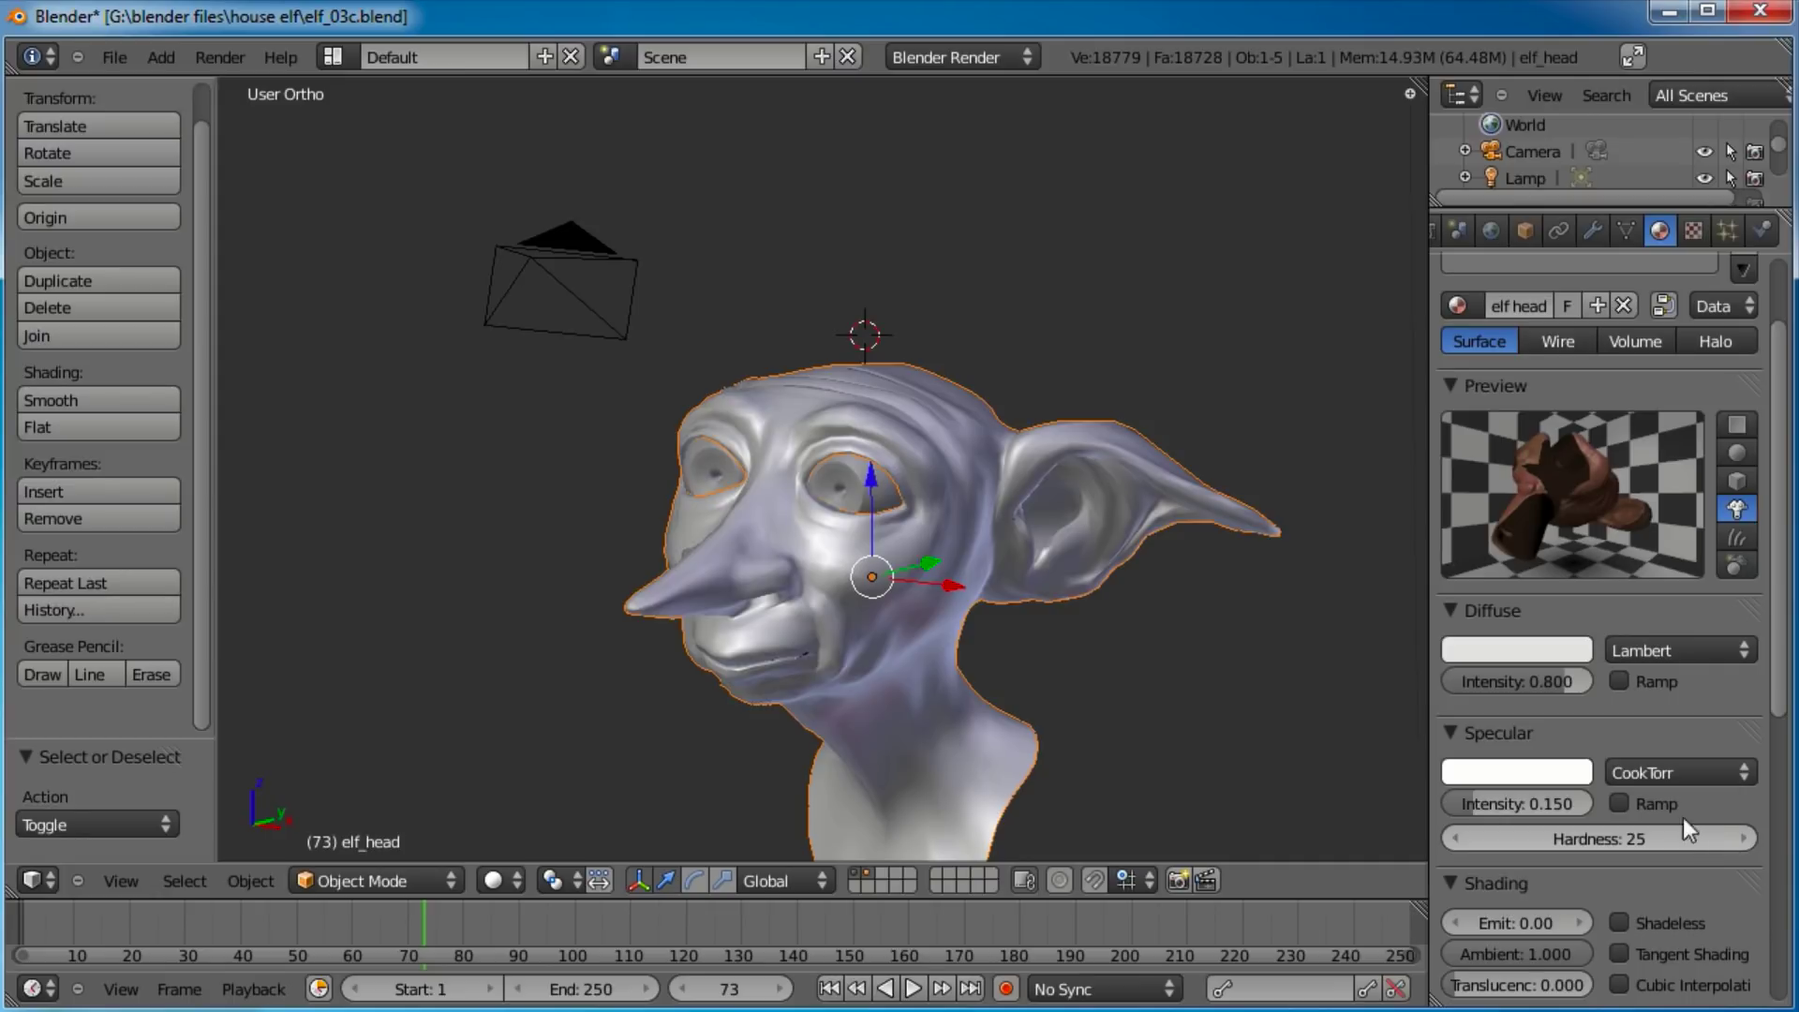
pyautogui.scroll(3, 1556, 514)
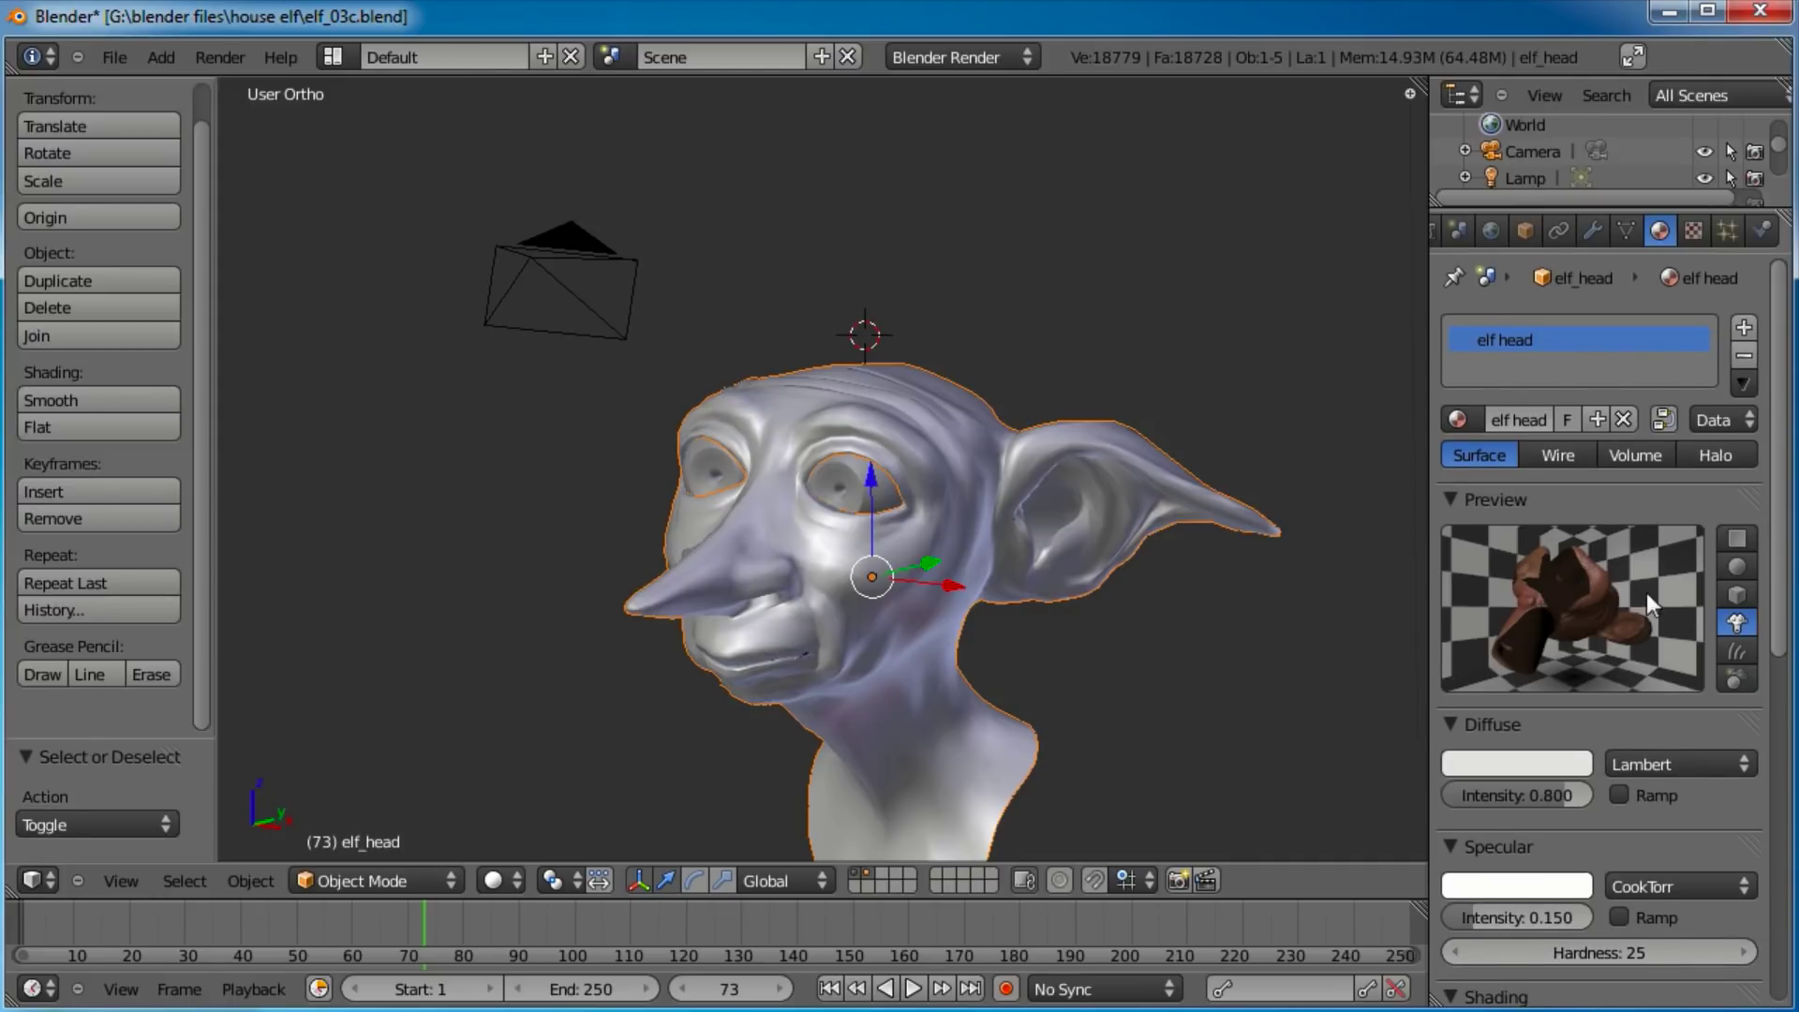
pyautogui.click(1736, 566)
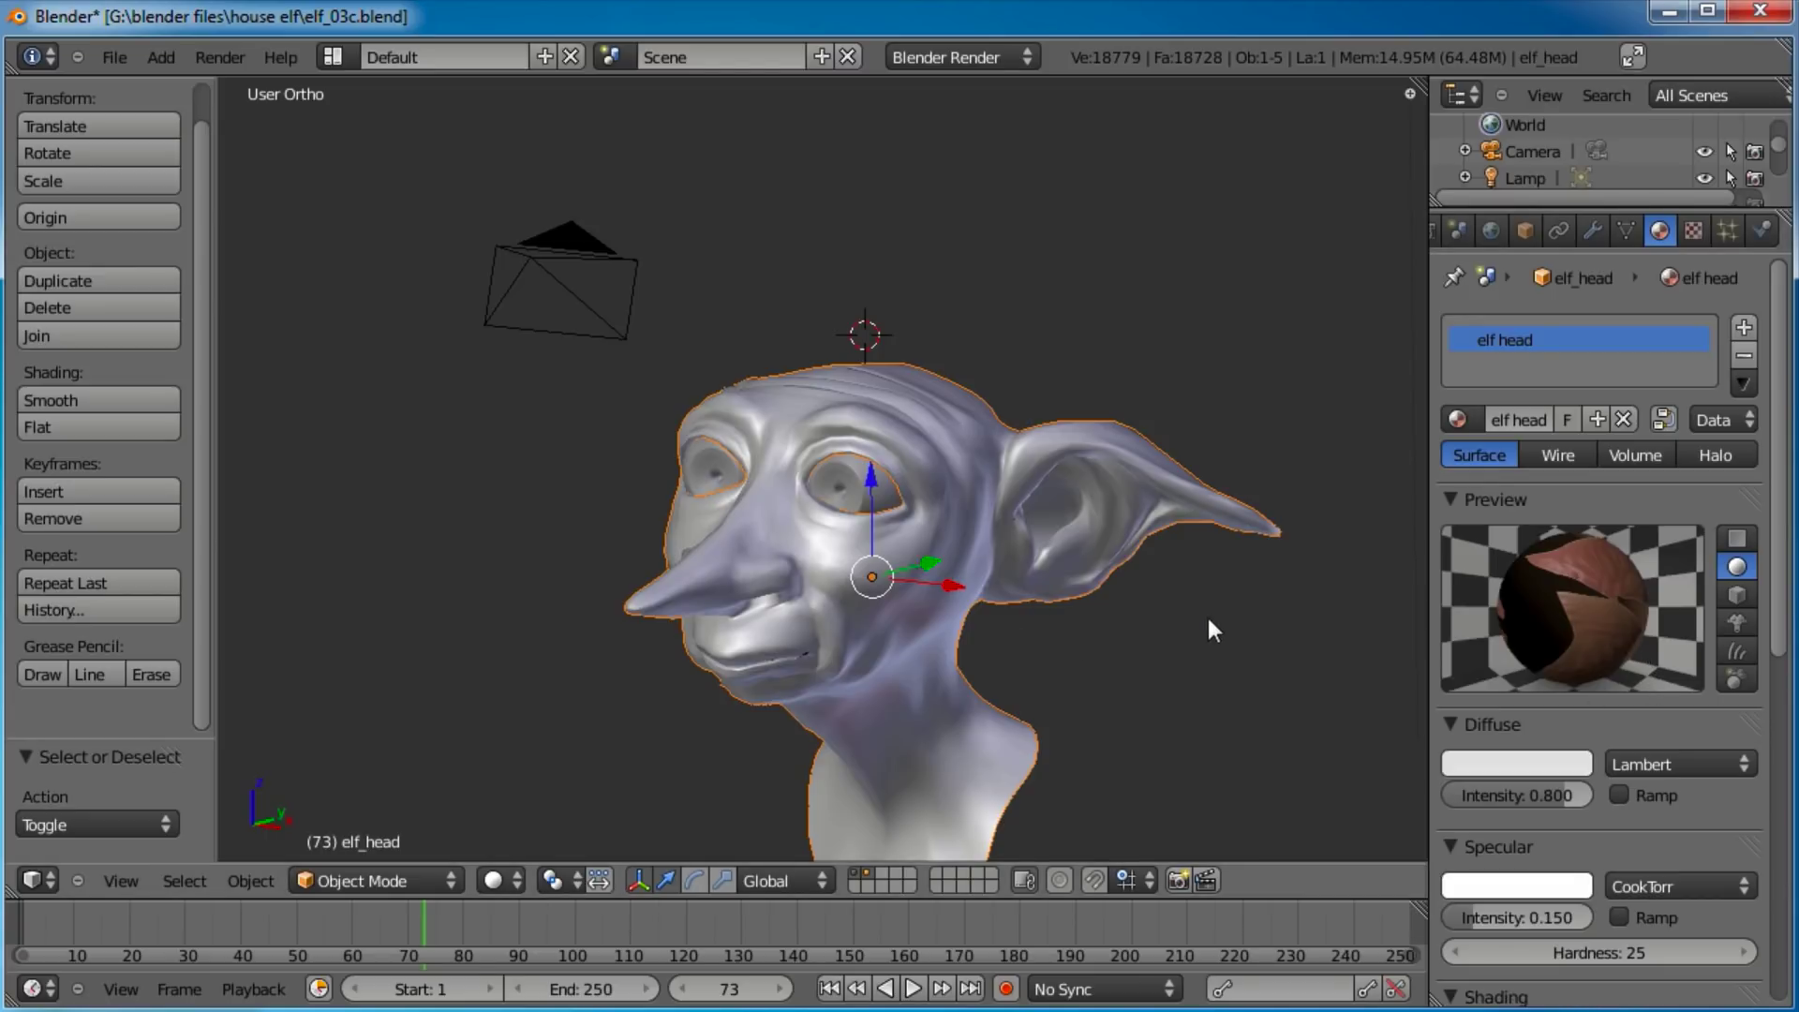
pyautogui.moveTo(1106, 723)
pyautogui.mouseDown(button='middle')
pyautogui.moveTo(1085, 600)
pyautogui.moveTo(964, 592)
pyautogui.moveTo(992, 542)
pyautogui.moveTo(961, 550)
pyautogui.moveTo(984, 553)
pyautogui.mouseUp(button='middle')
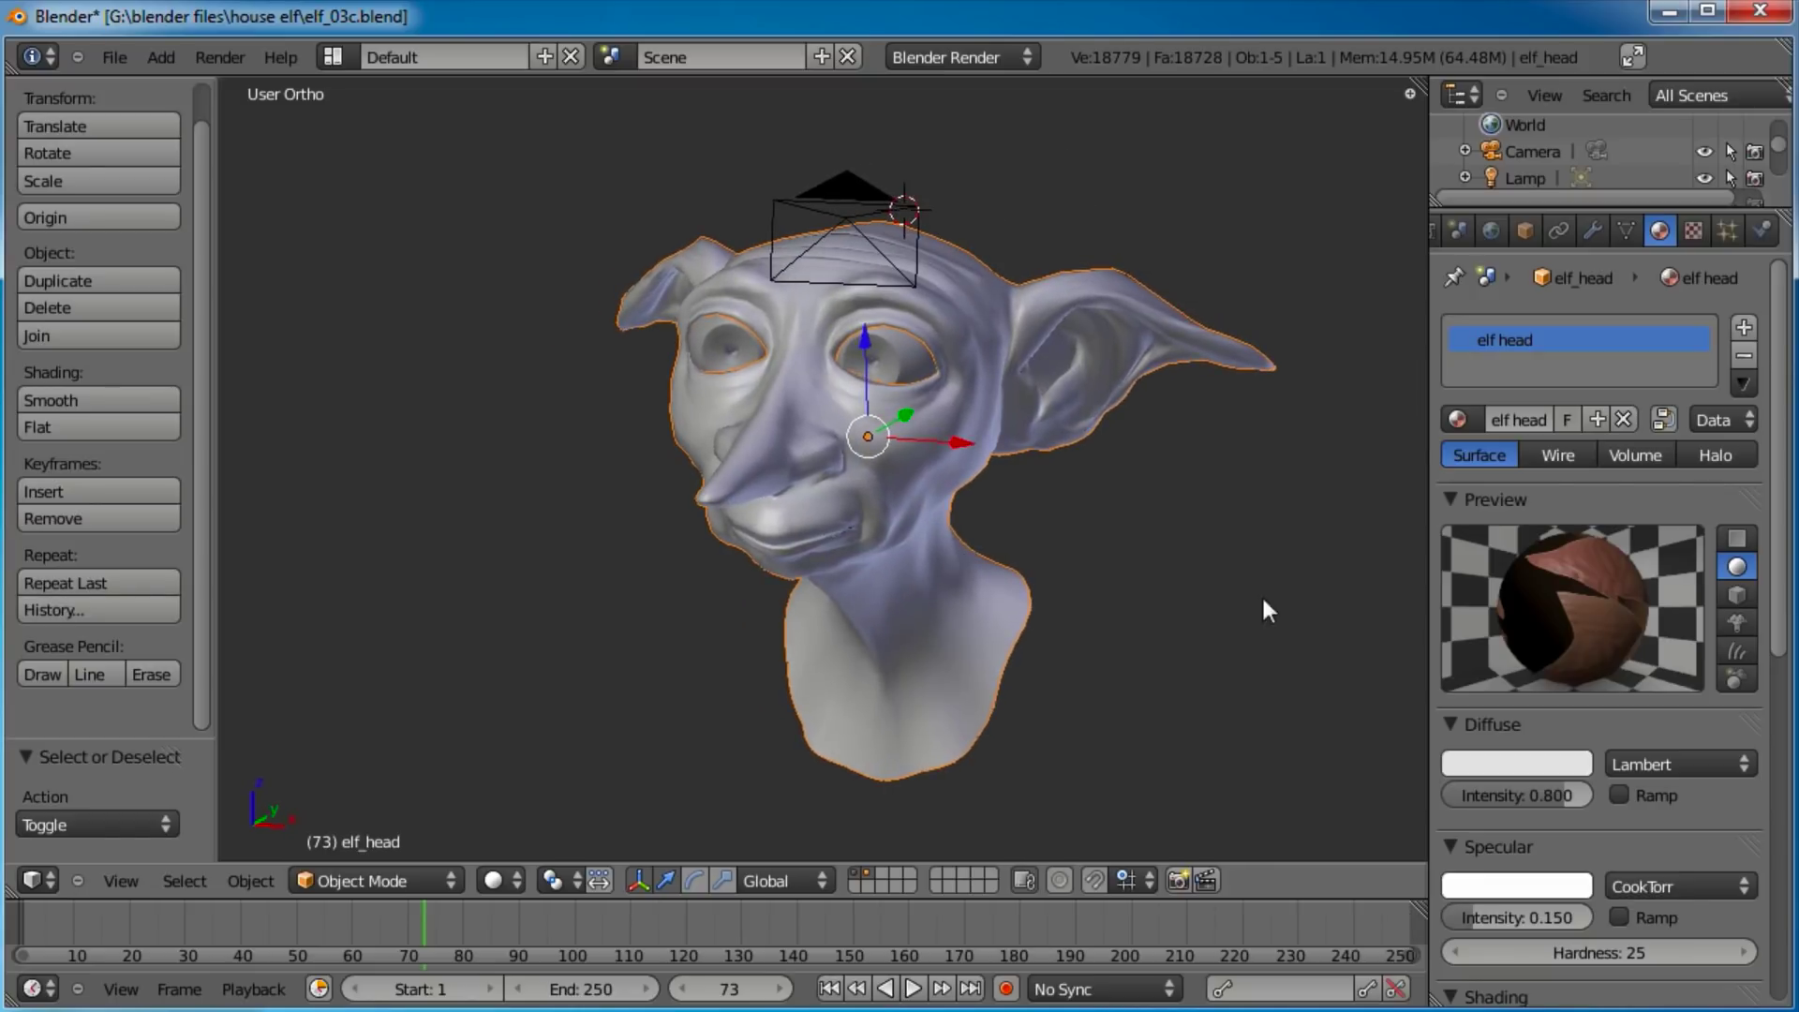
# Enable Subsurface Scattering on the elf head material and apply the Skin1 preset.
pyautogui.scroll(-8, 1590, 796)
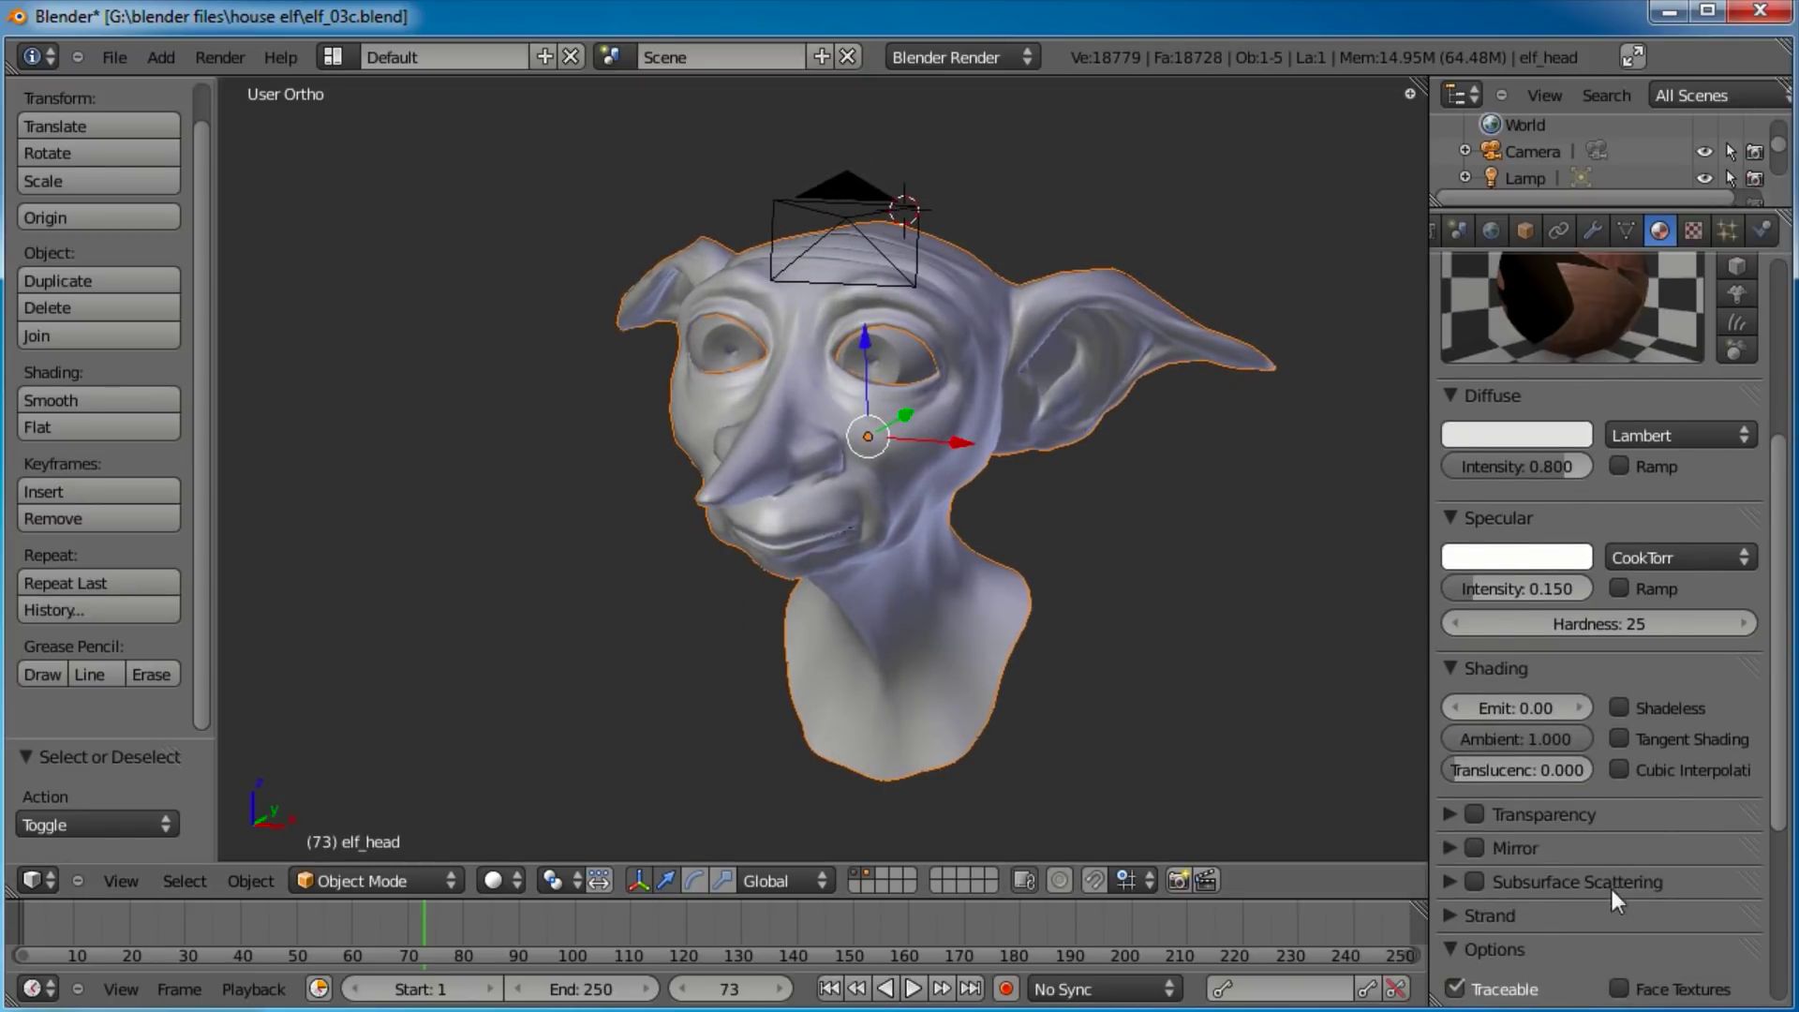
pyautogui.scroll(-8, 1593, 750)
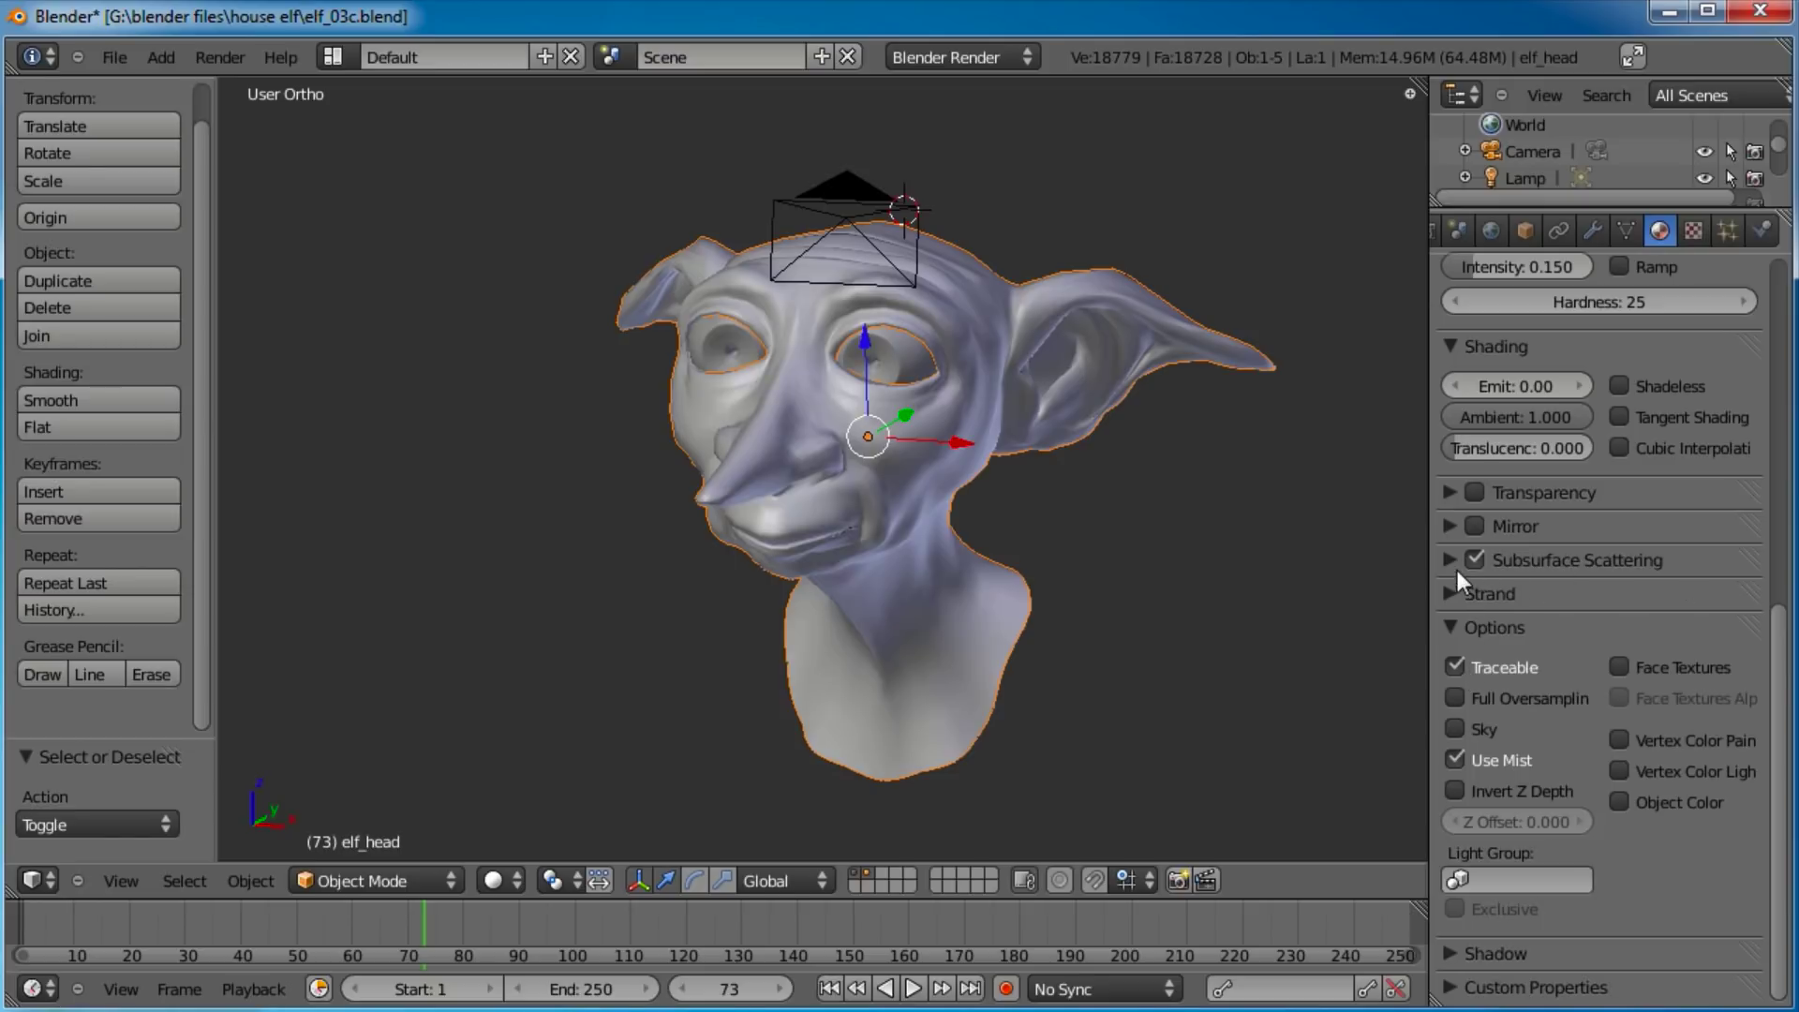
pyautogui.click(1448, 563)
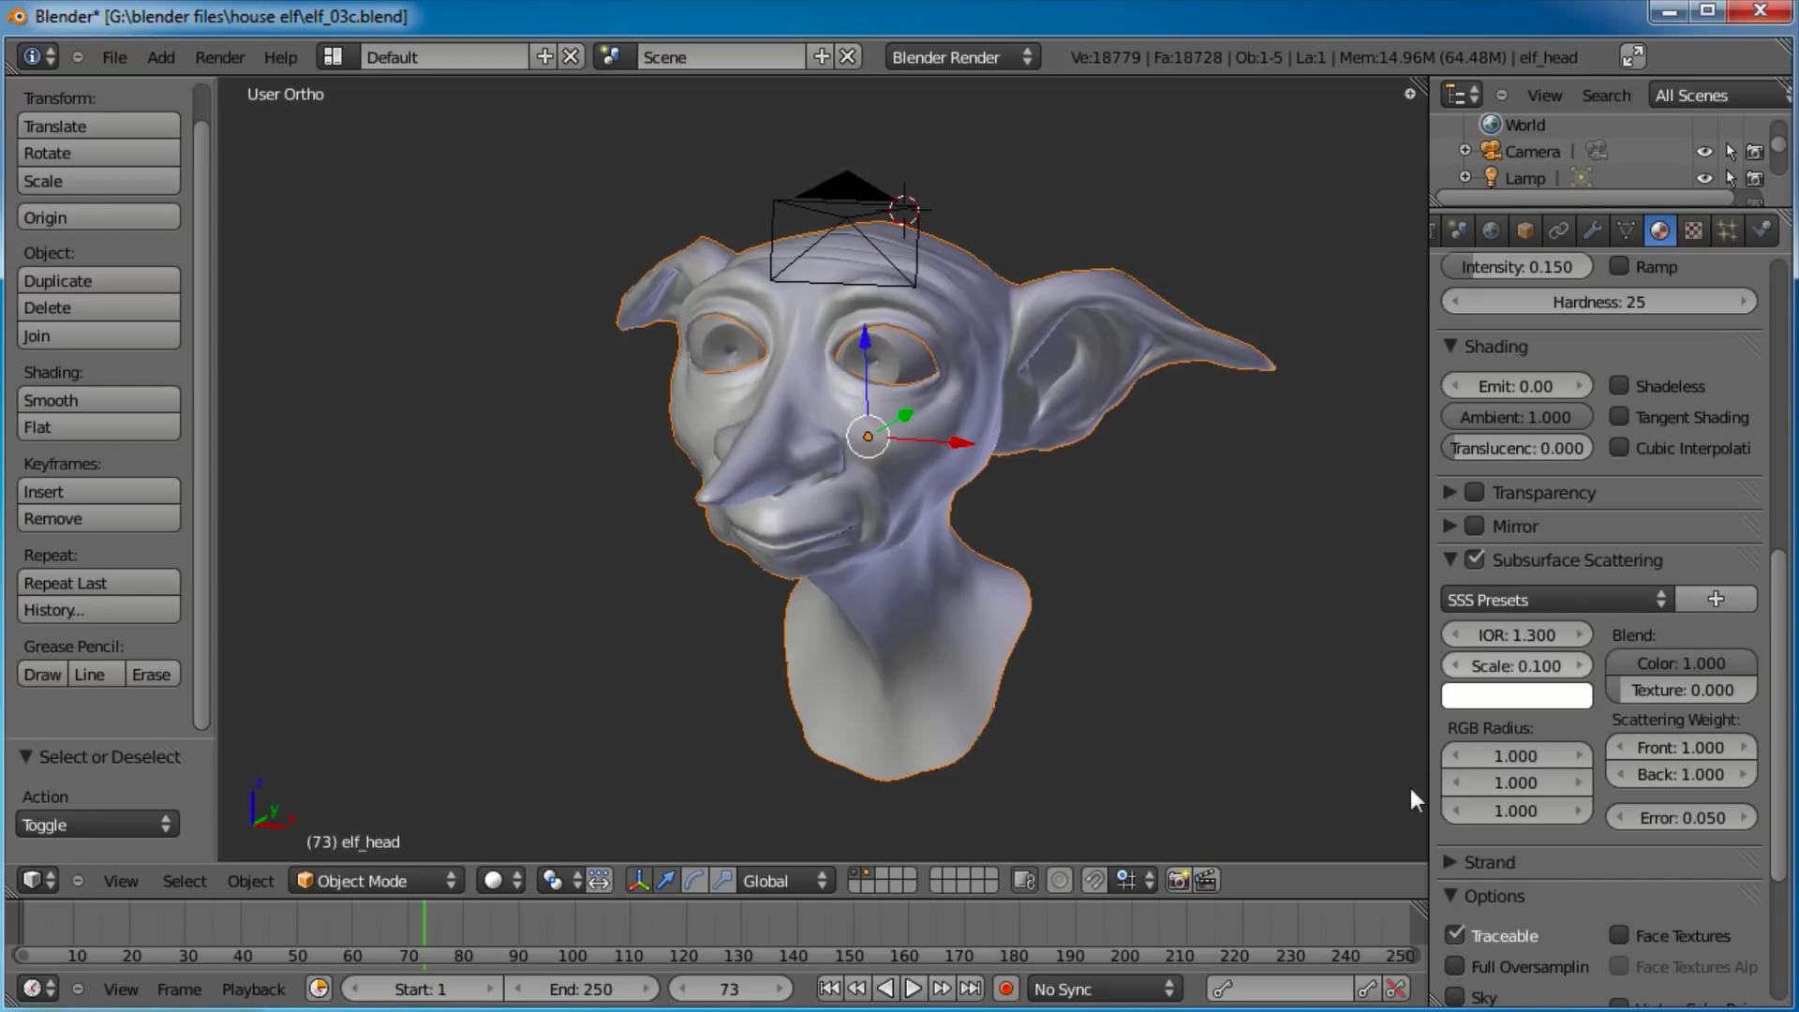
pyautogui.click(1640, 598)
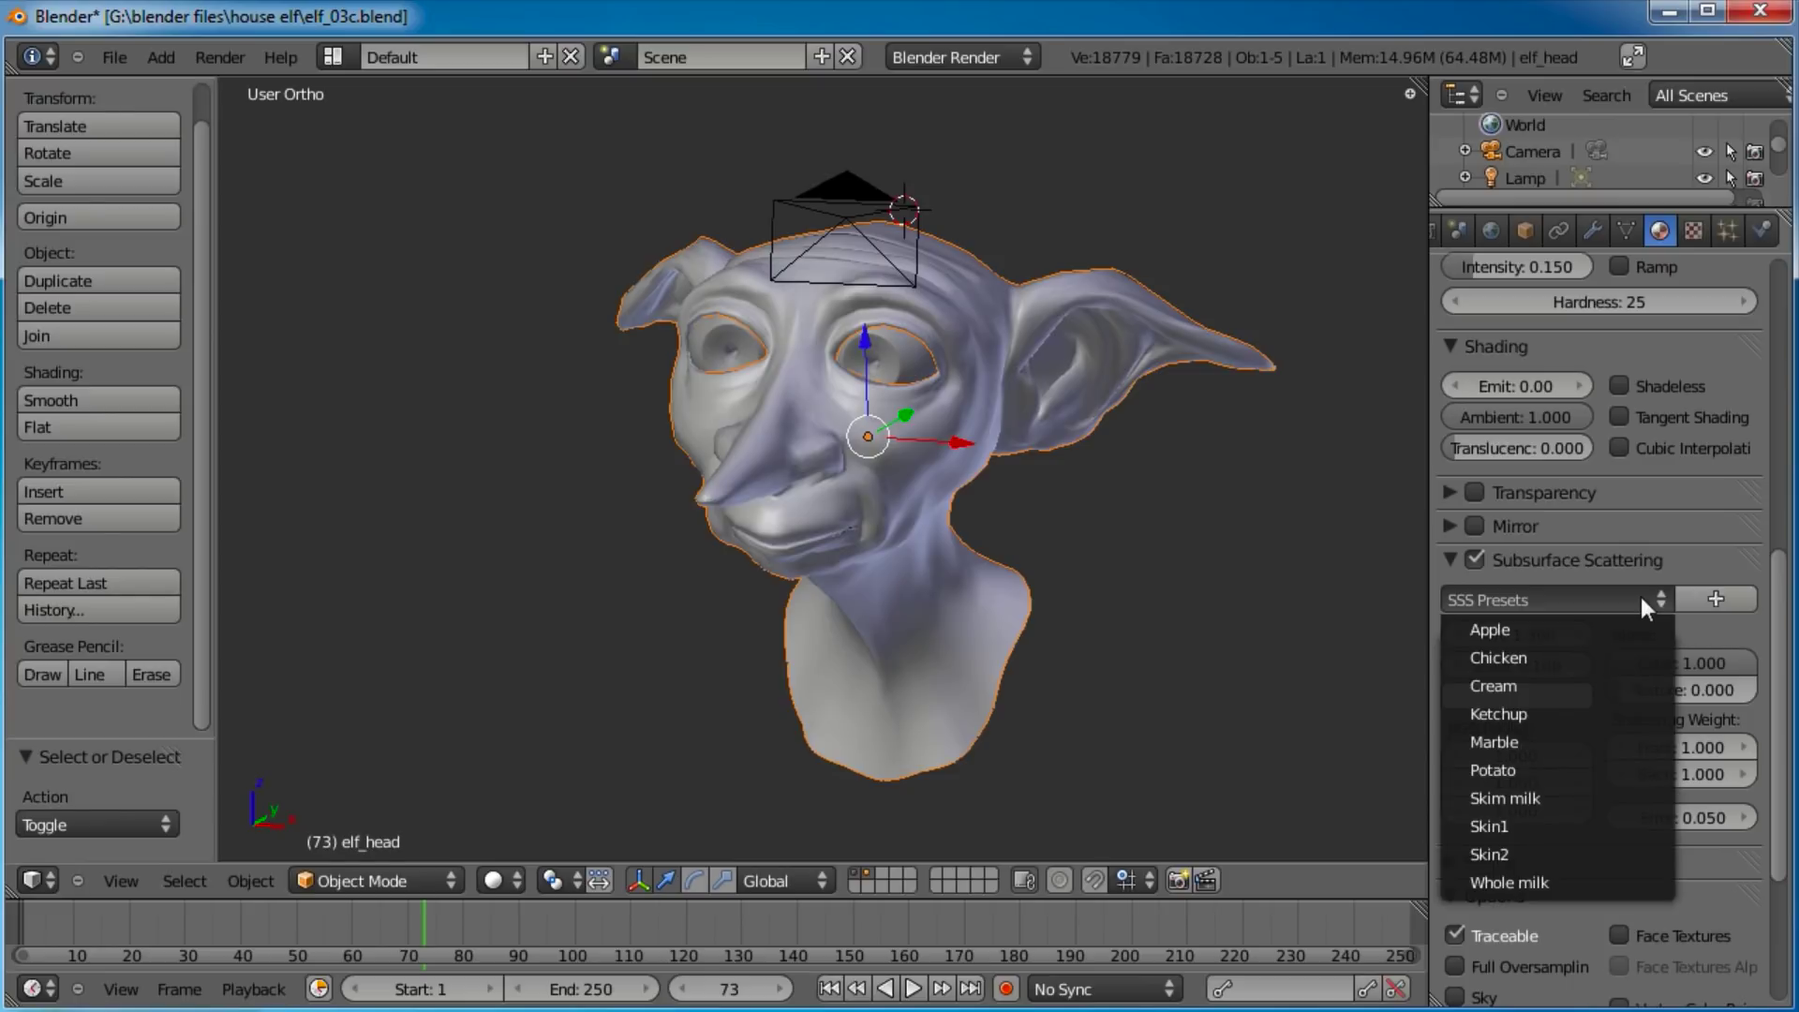
pyautogui.click(1655, 600)
pyautogui.click(1554, 825)
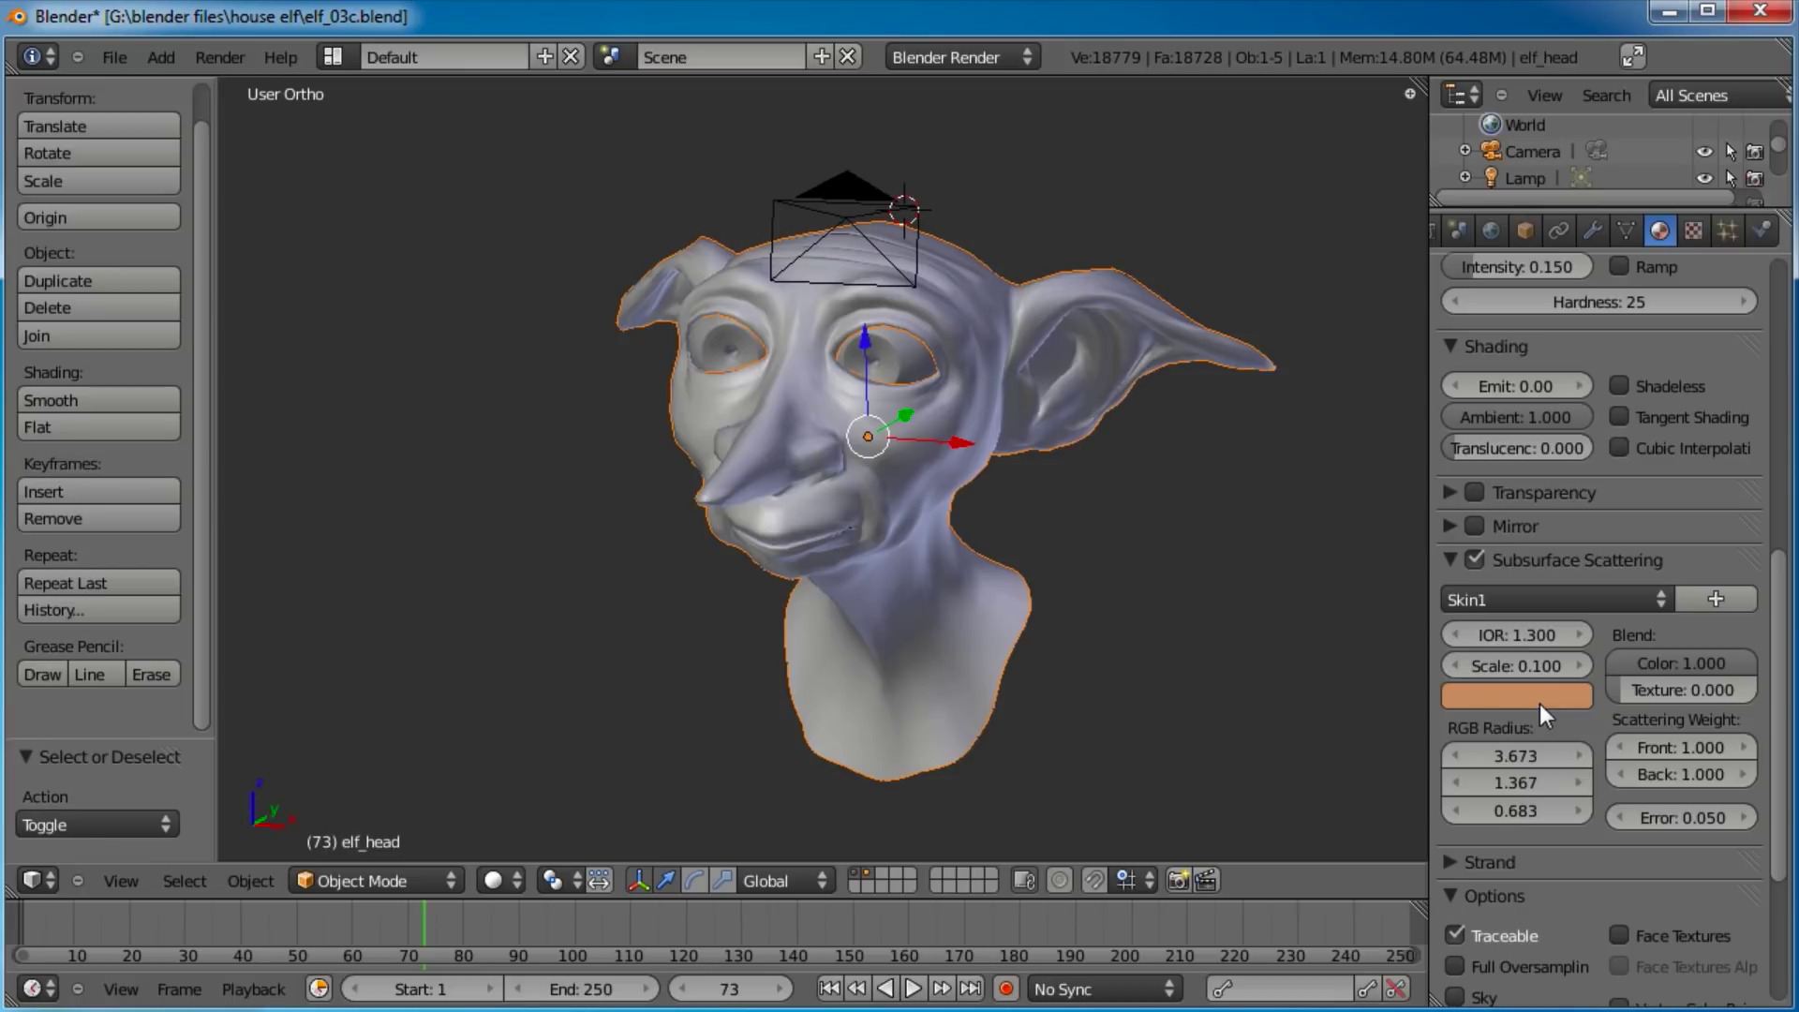
# Try the Skin2 scattering preset, return to Skin1 and check its scattering color.
pyautogui.click(1657, 594)
pyautogui.click(1535, 850)
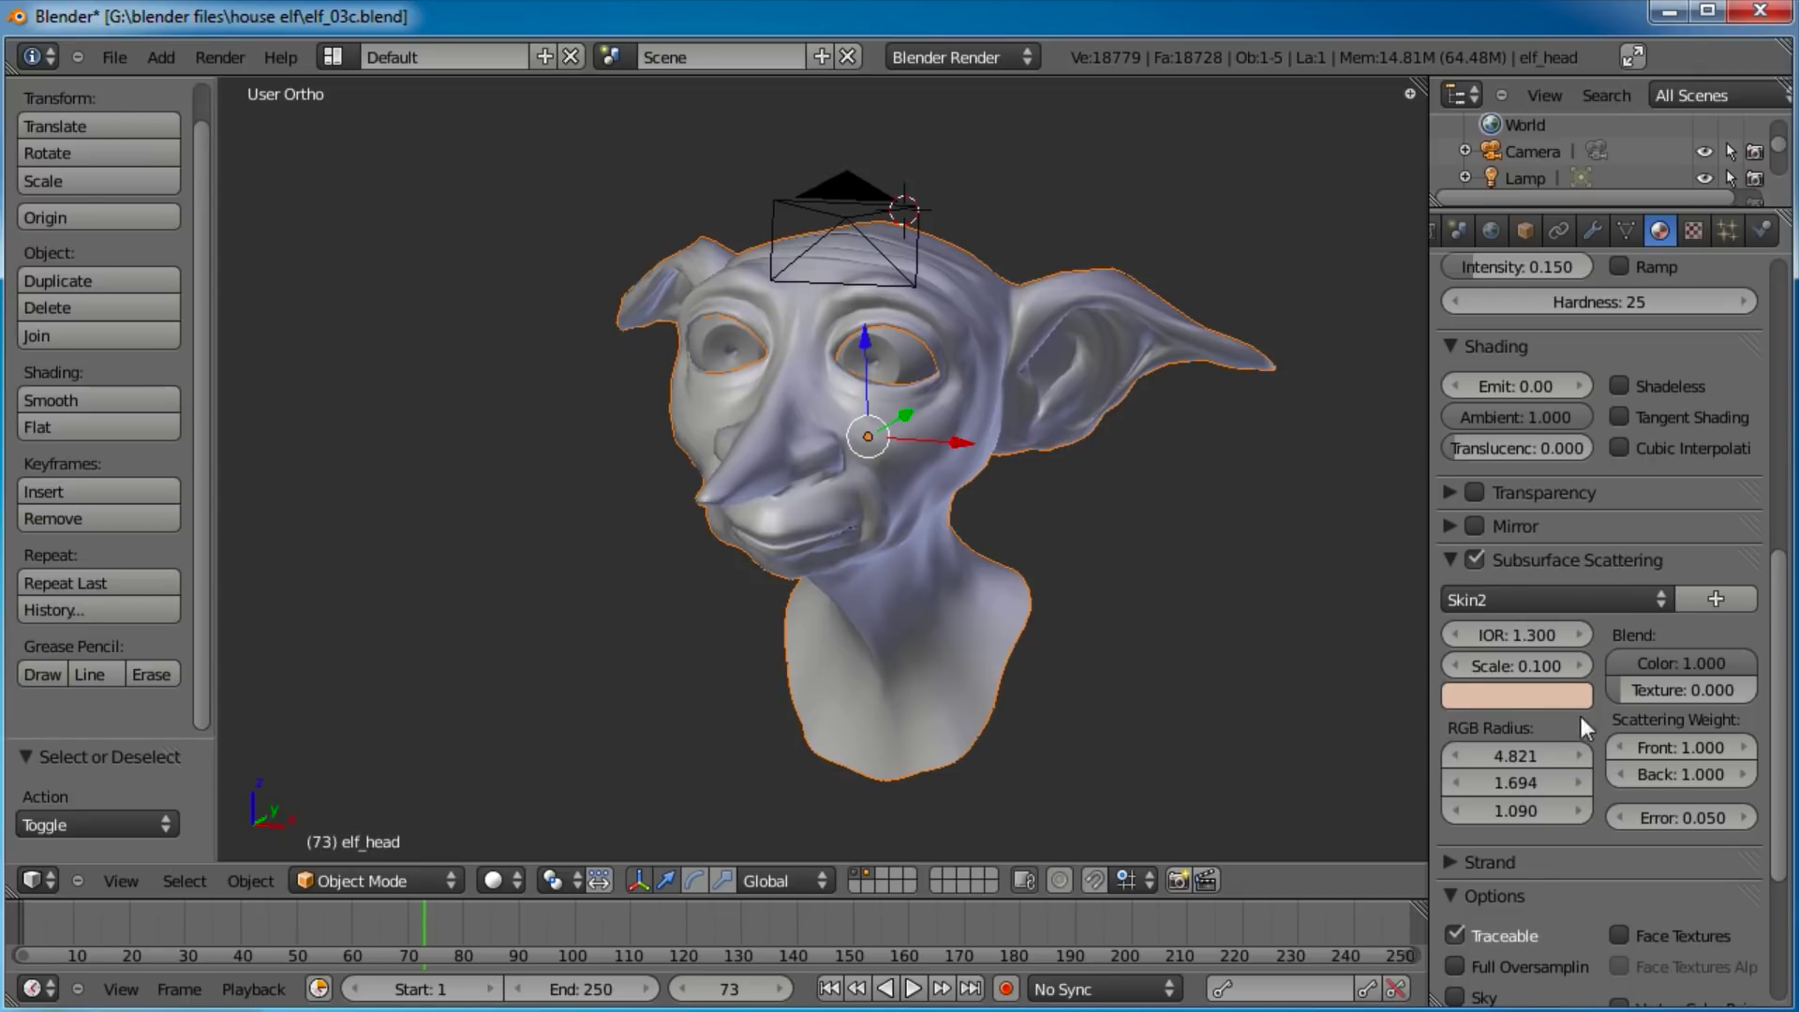
pyautogui.click(1652, 604)
pyautogui.click(1574, 823)
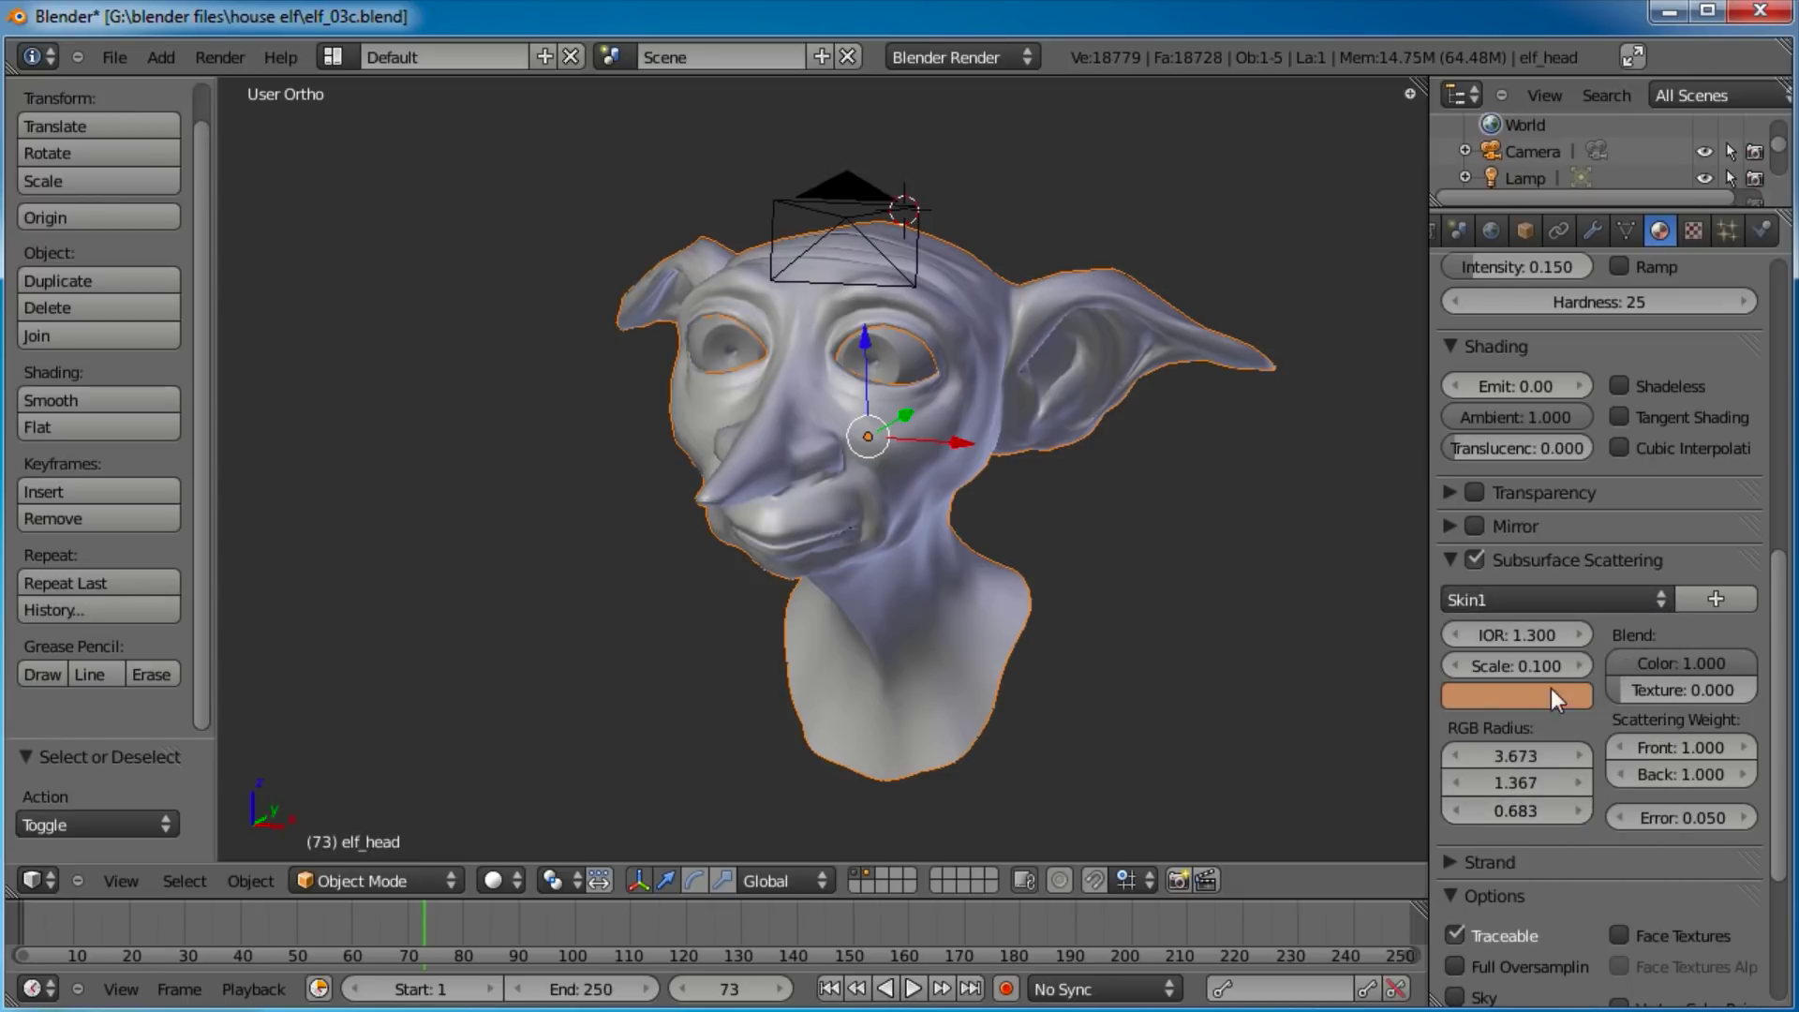
pyautogui.scroll(1, 1655, 509)
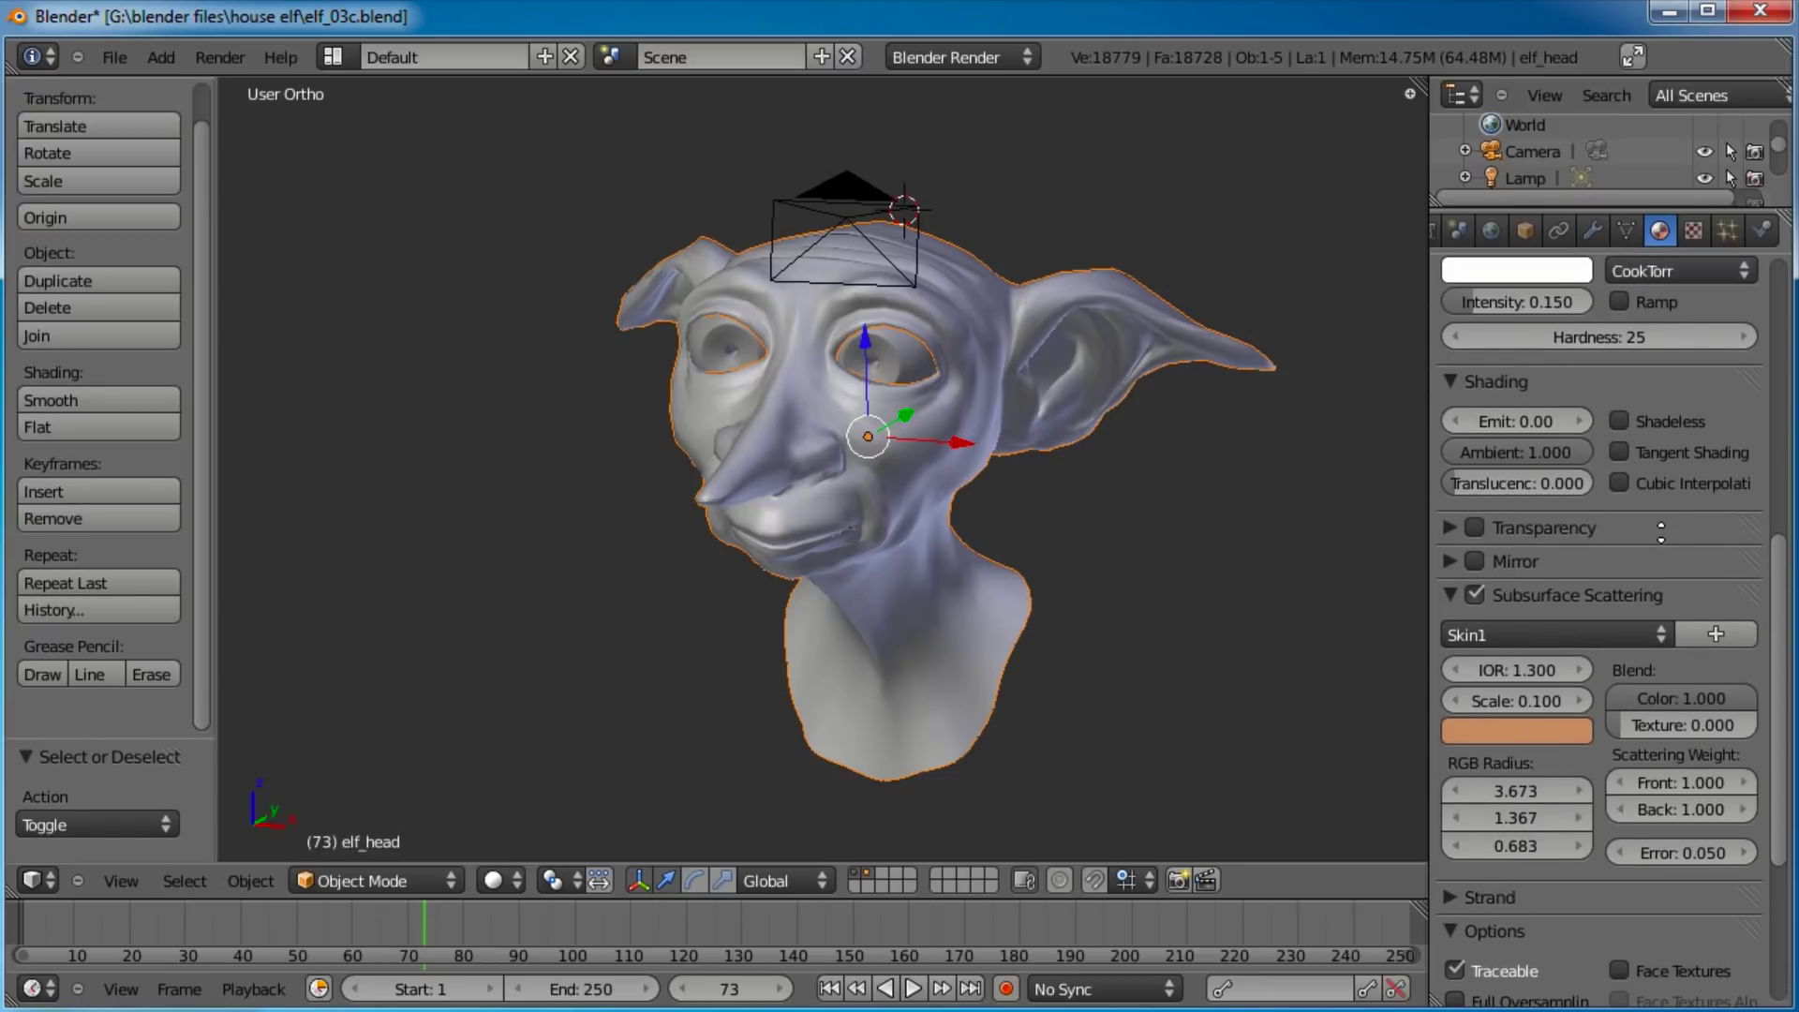
pyautogui.click(1537, 731)
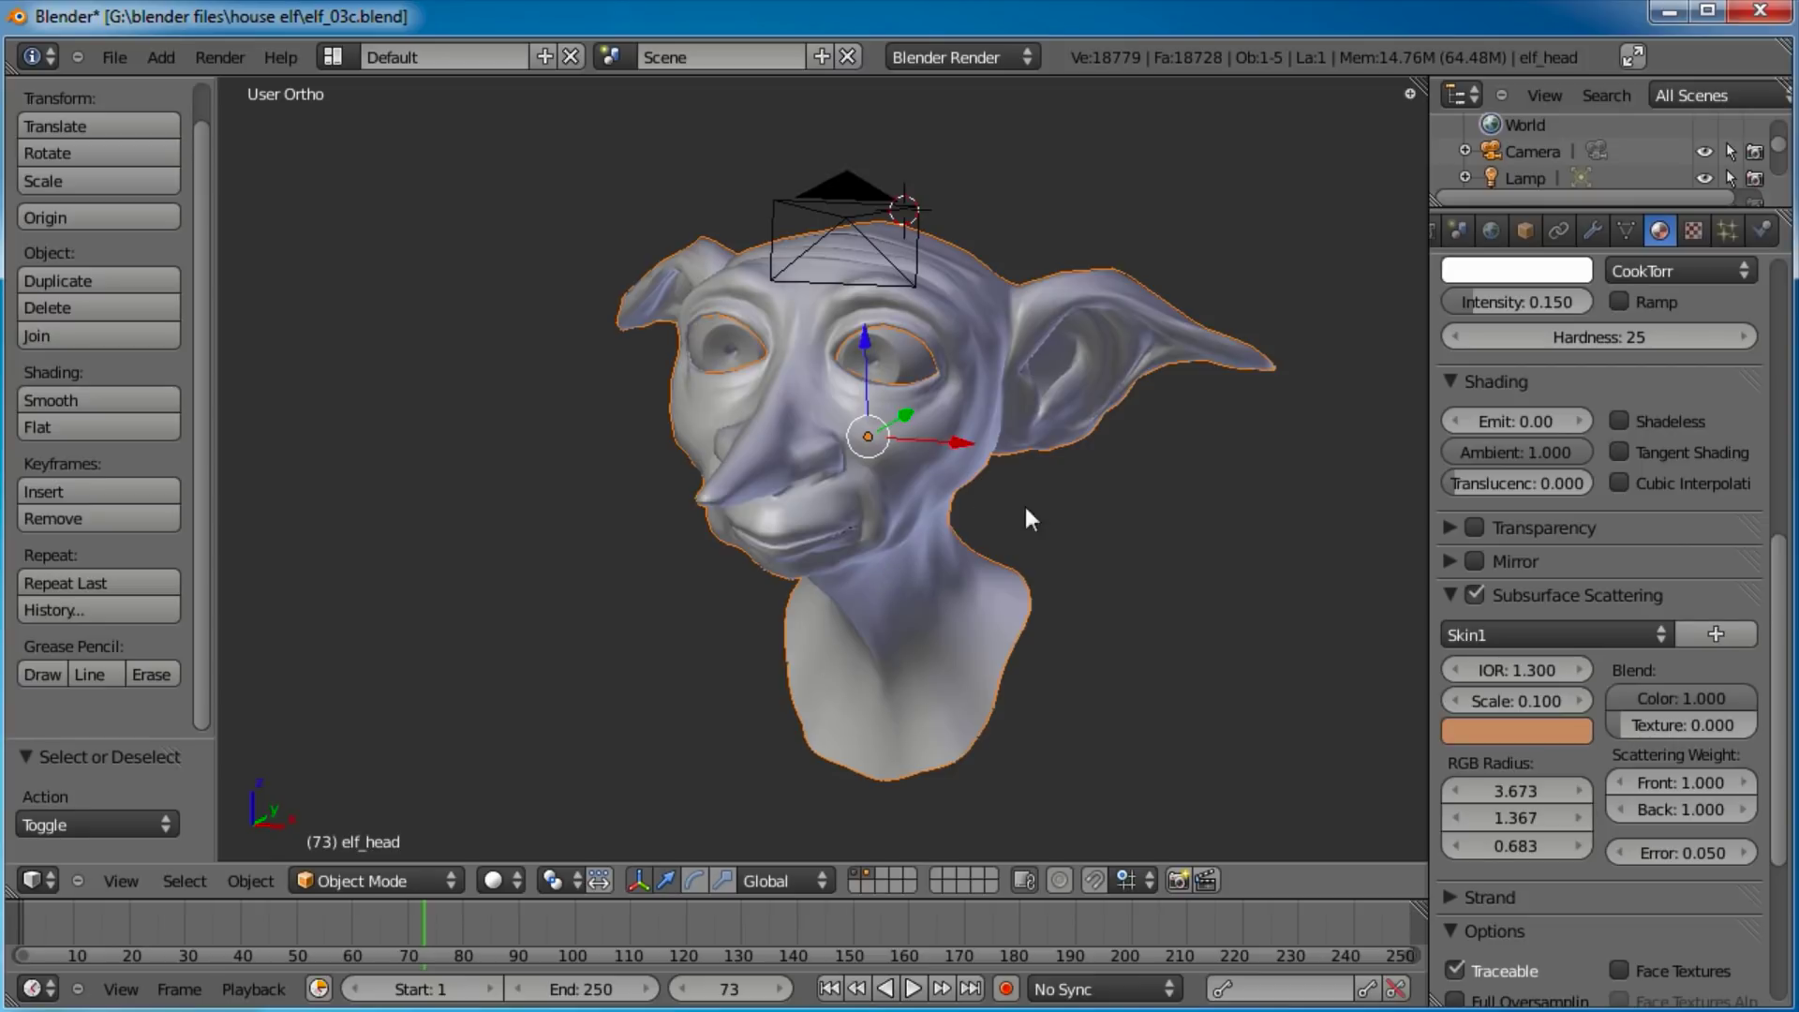
# Collapse the material's Specular and Shading sections and apply the Skin2 subsurface scattering preset.
pyautogui.scroll(5, 1593, 487)
pyautogui.click(1471, 449)
pyautogui.click(1468, 482)
pyautogui.moveTo(1612, 502)
pyautogui.mouseDown(button='middle')
pyautogui.moveTo(1657, 623)
pyautogui.moveTo(1650, 591)
pyautogui.mouseUp(button='middle')
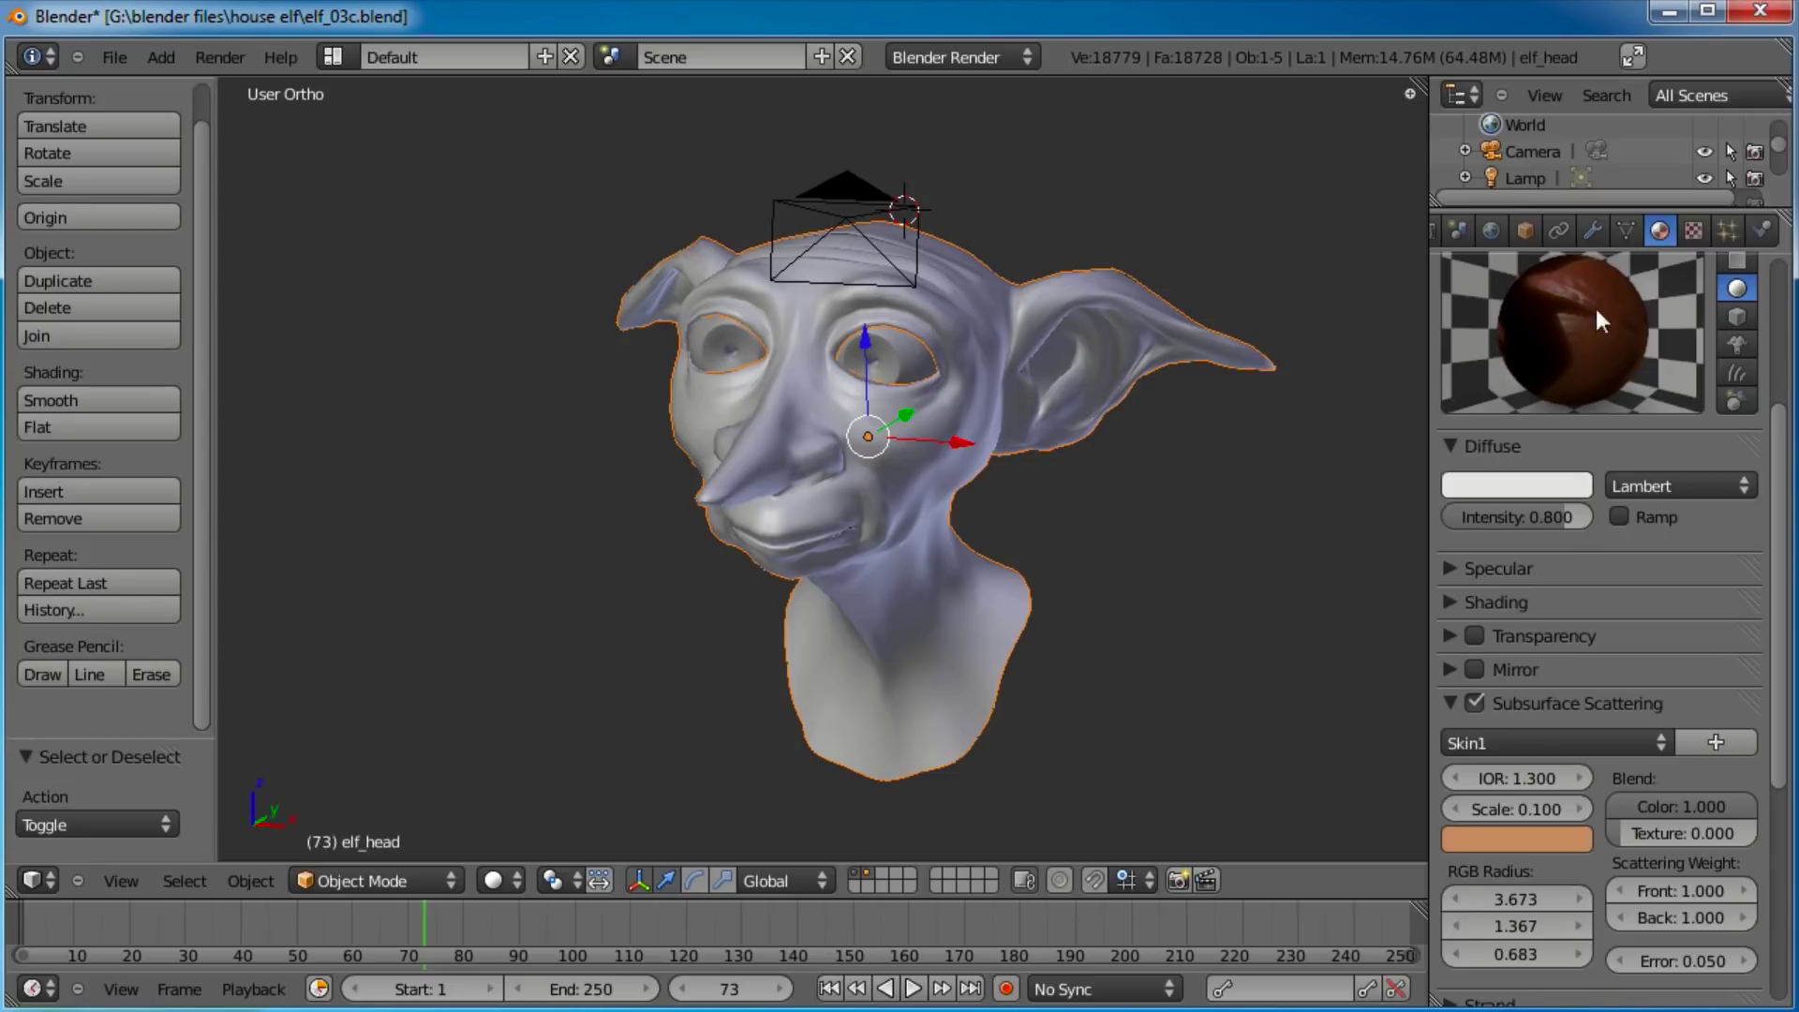
pyautogui.moveTo(1622, 384); pyautogui.dragTo(1621, 414, button='middle')
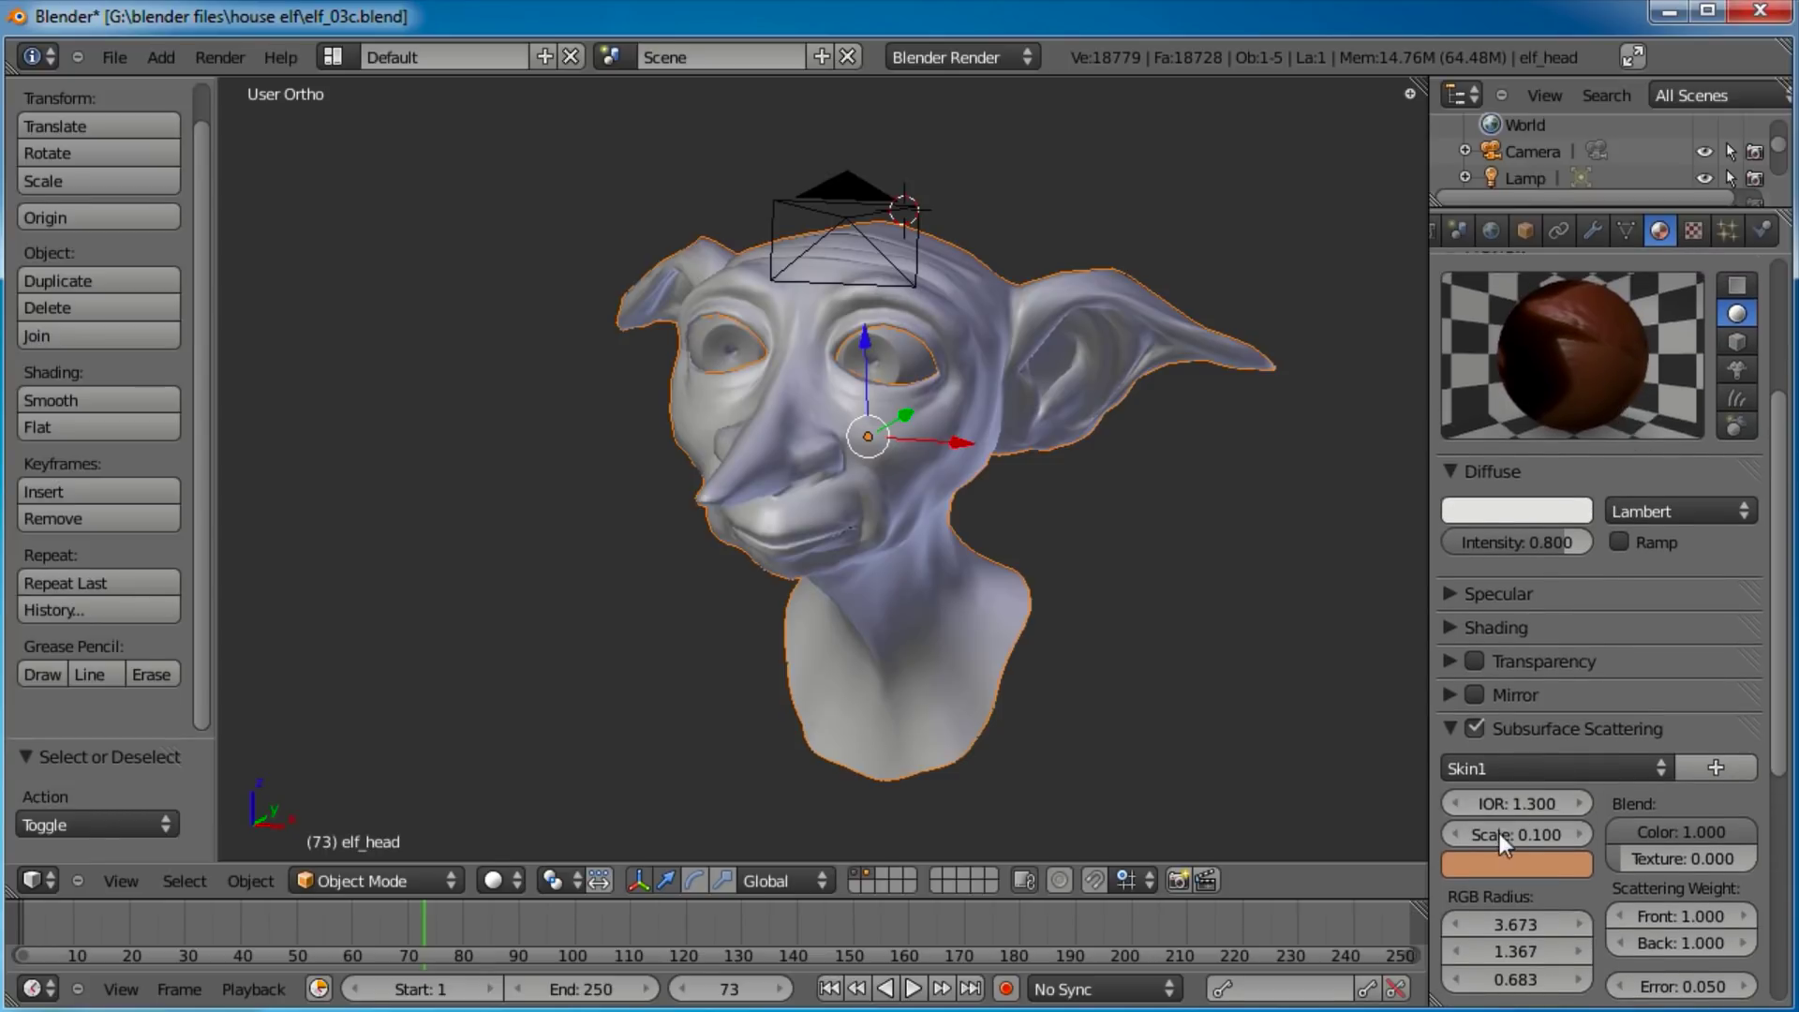
pyautogui.click(1520, 766)
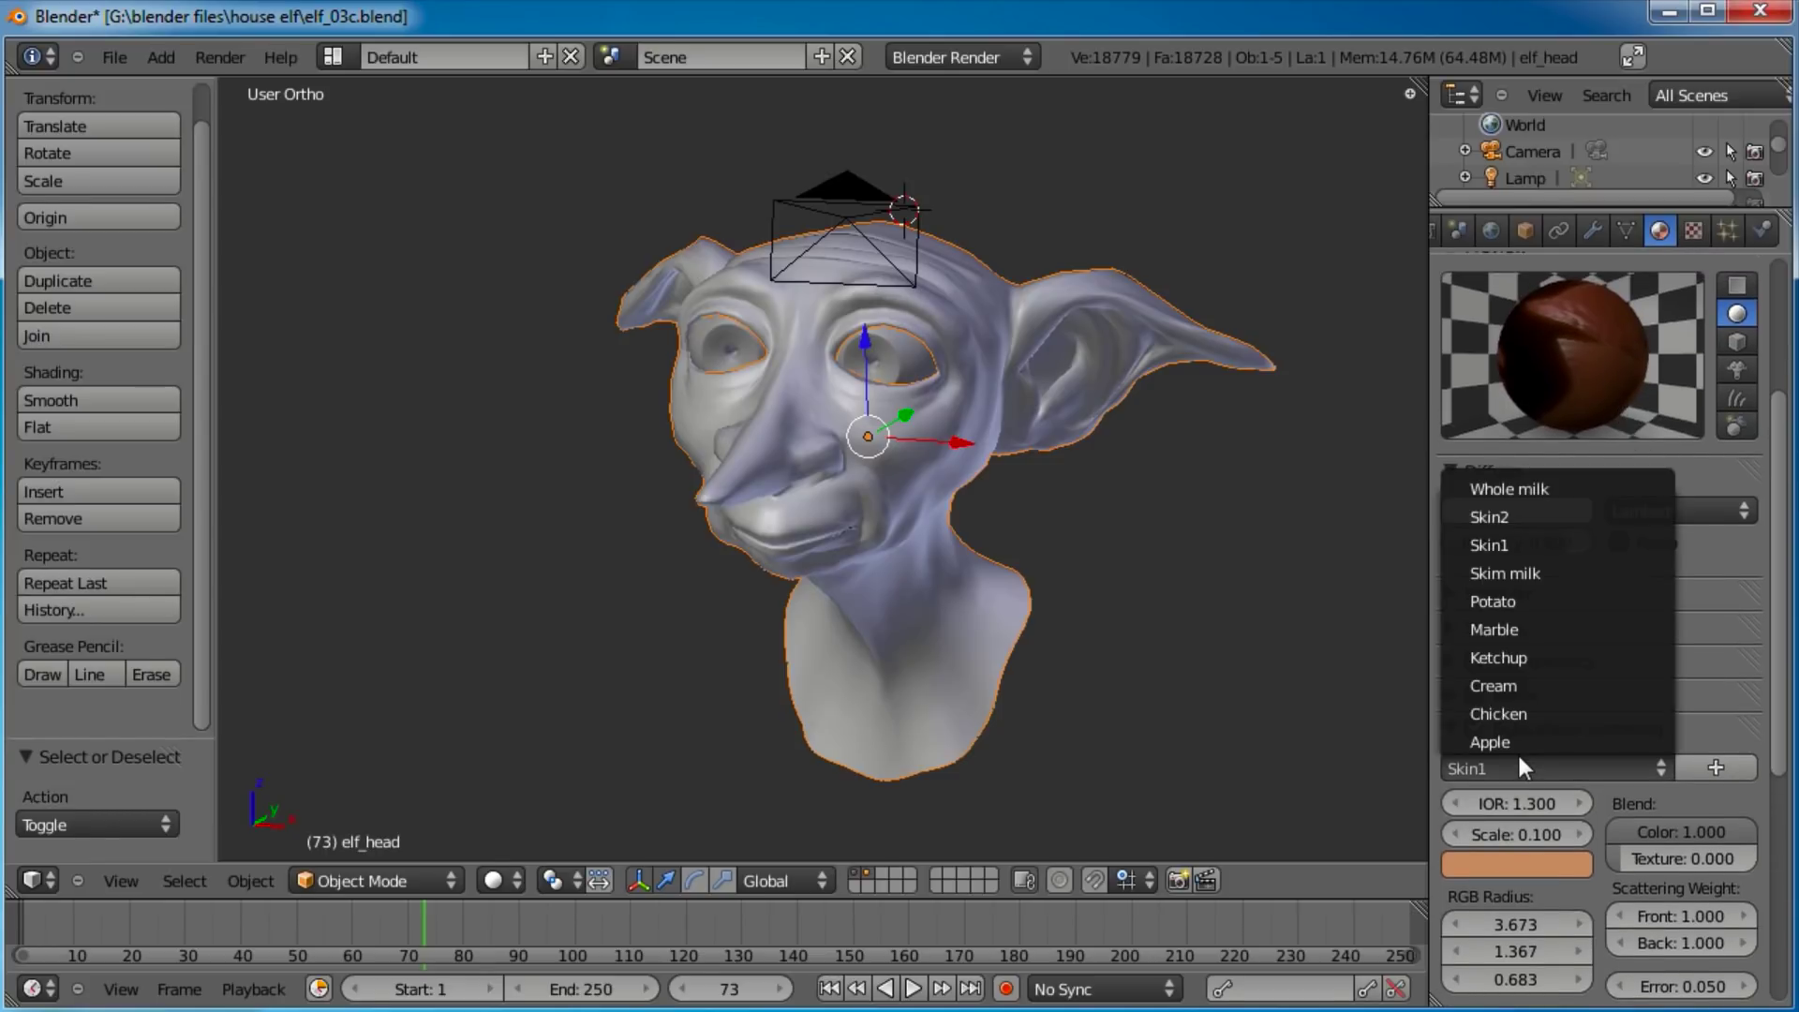
pyautogui.click(1515, 516)
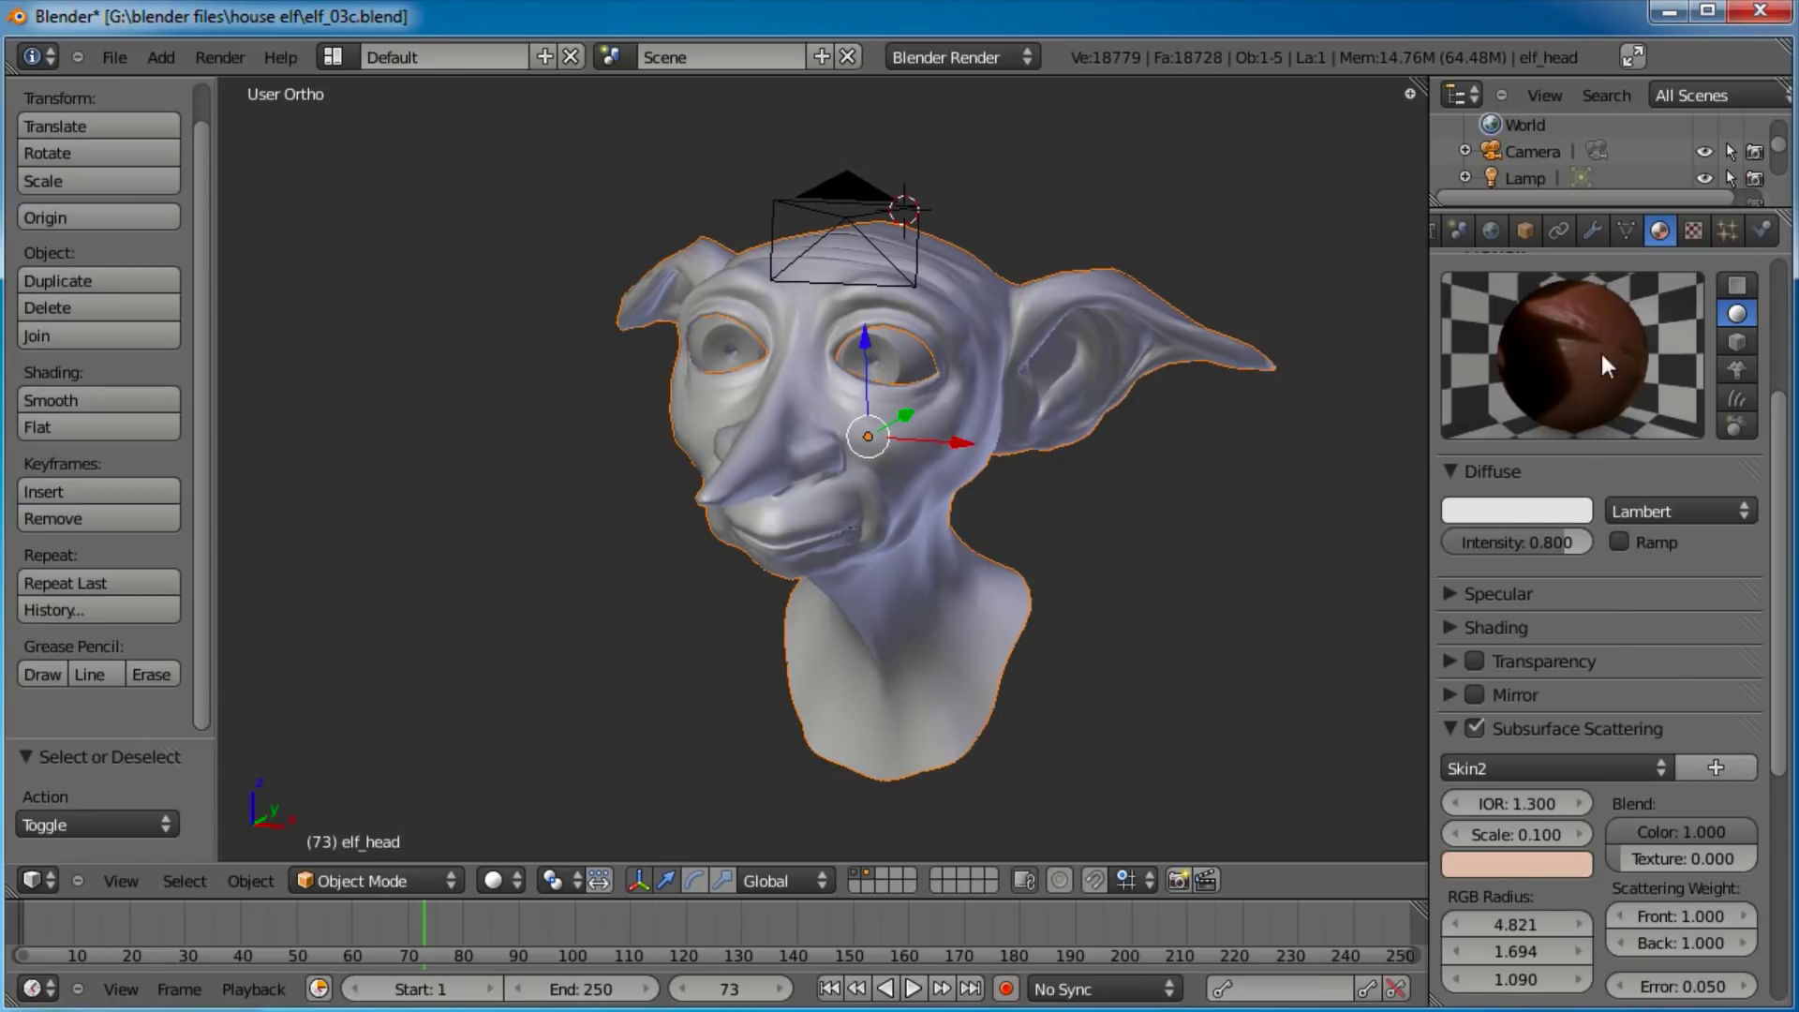
# Lighten the subsurface scattering color to a paler pink and check the material on the monkey preview.
pyautogui.click(1550, 864)
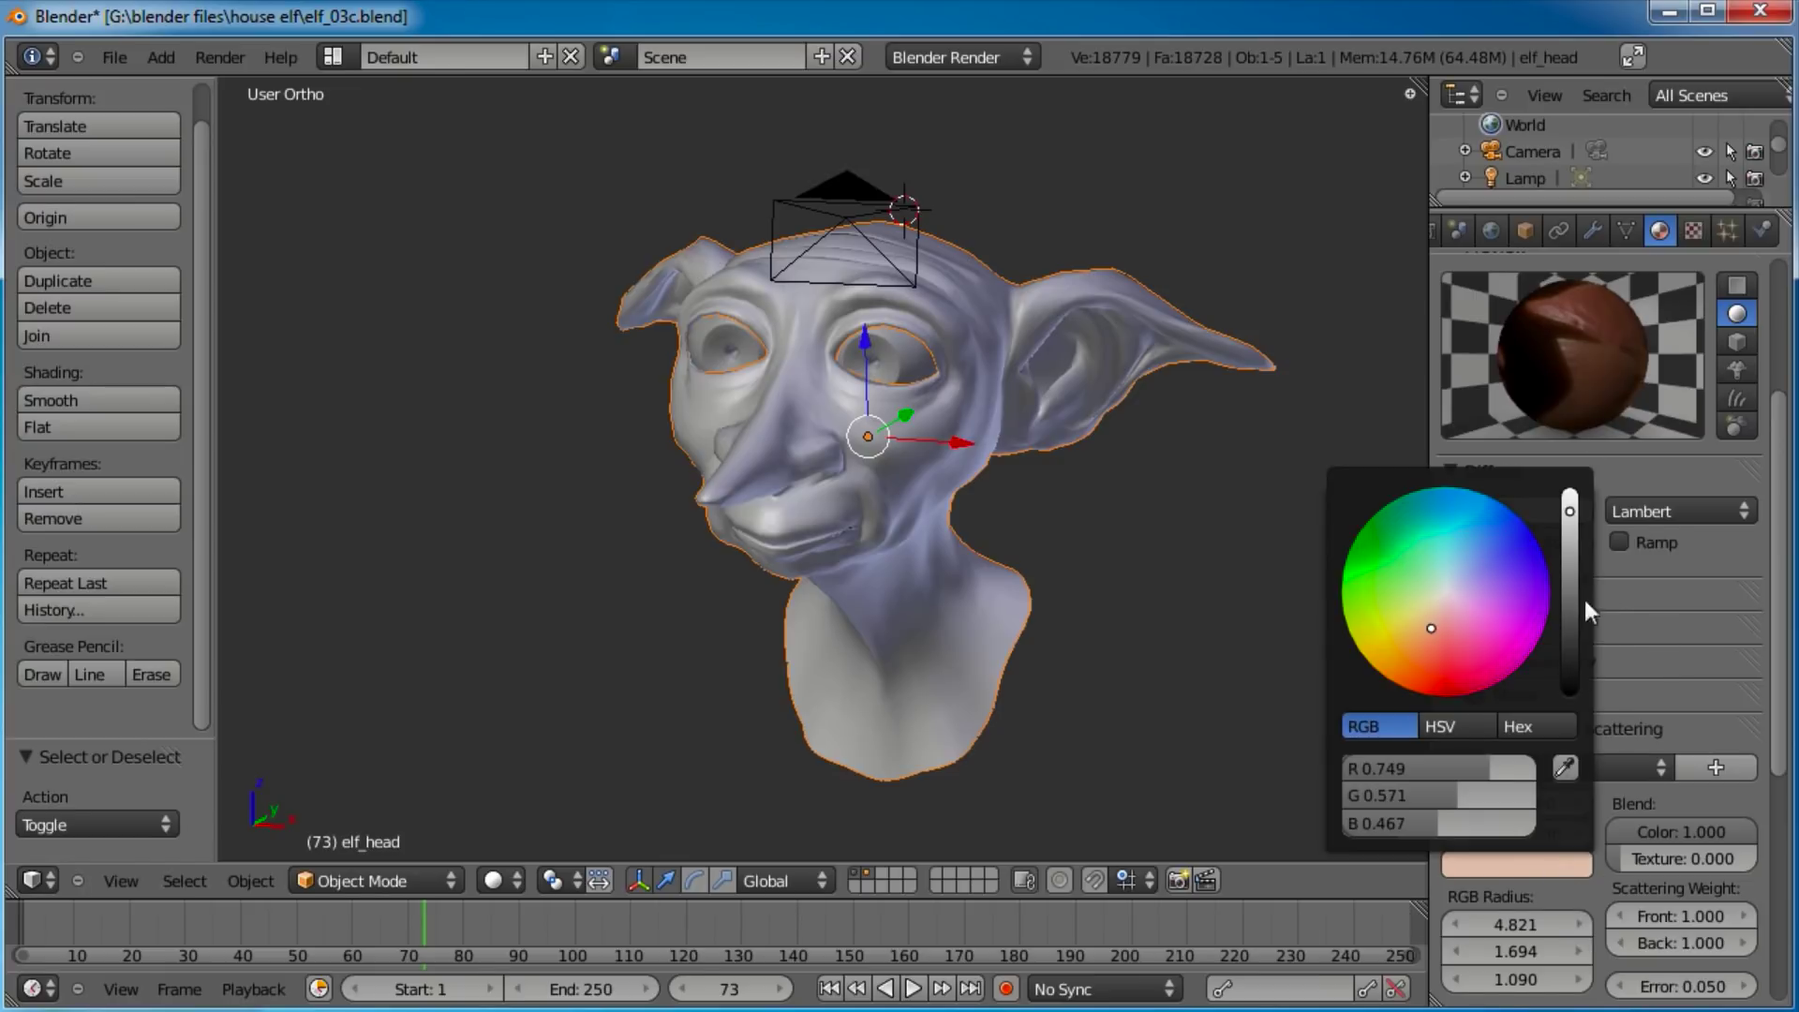
pyautogui.click(1435, 620)
pyautogui.moveTo(1435, 619); pyautogui.dragTo(1438, 616)
pyautogui.click(1577, 505)
pyautogui.click(1573, 504)
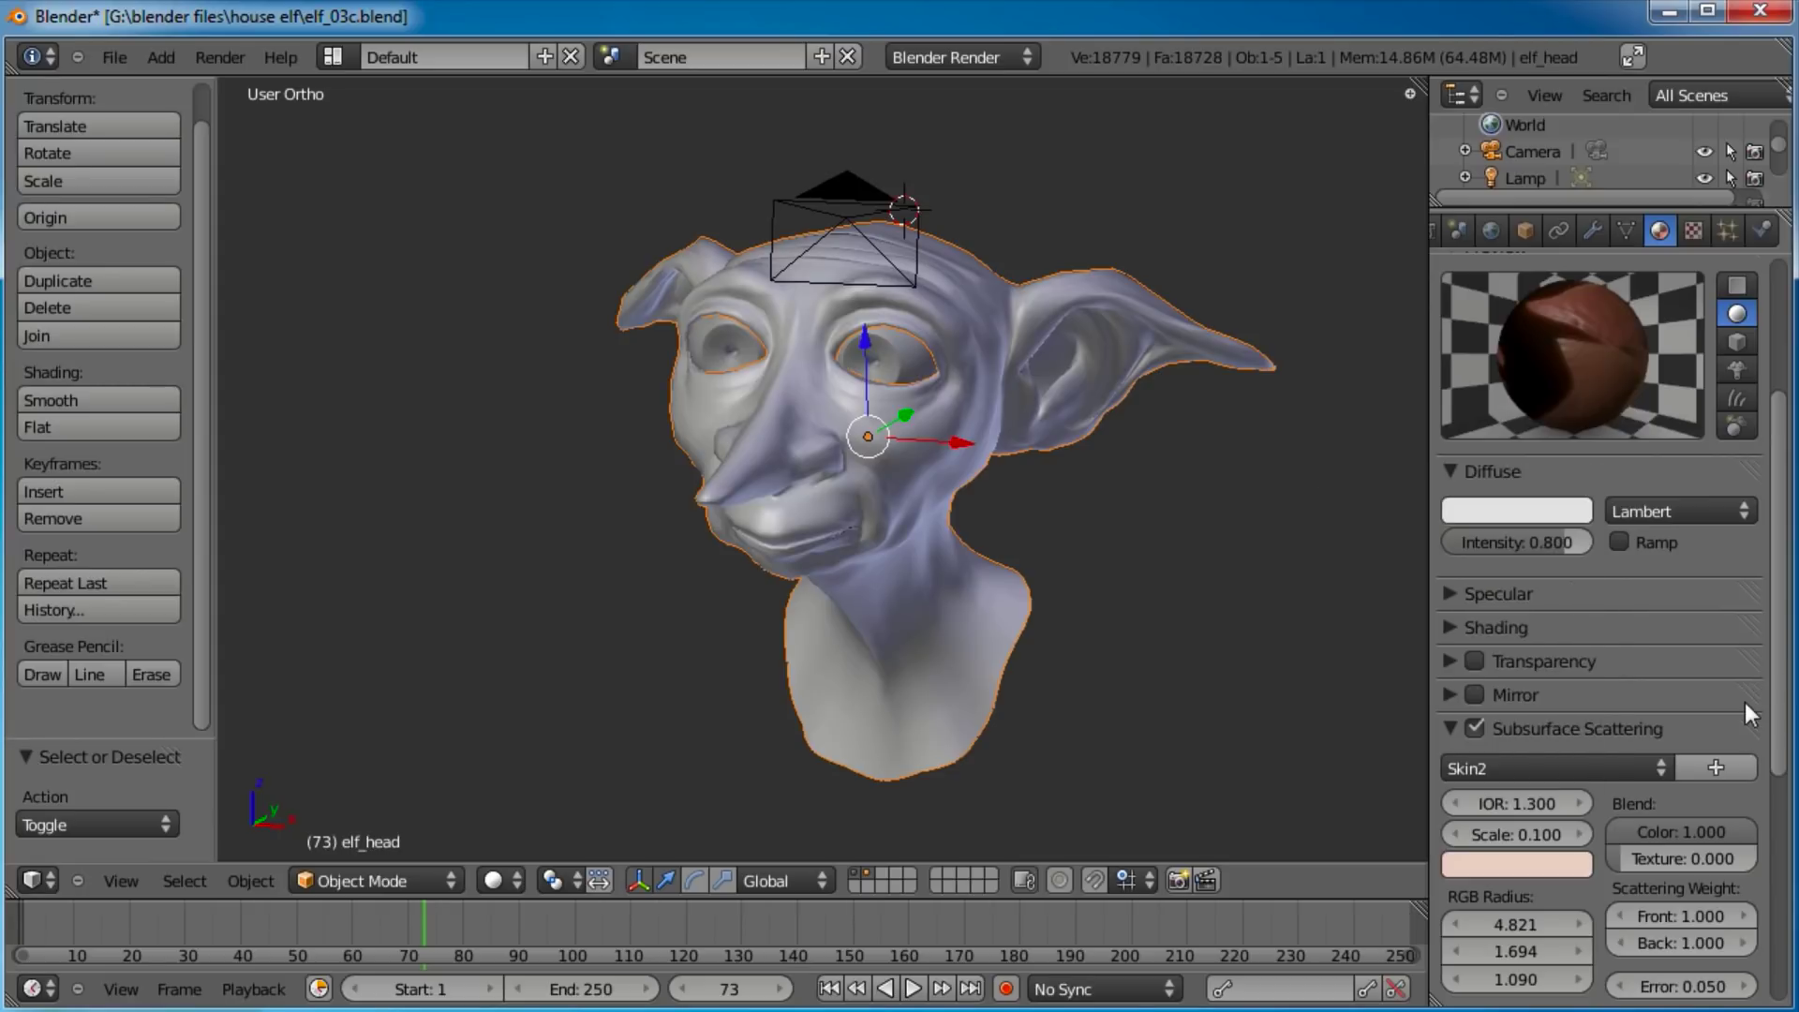
pyautogui.click(1737, 370)
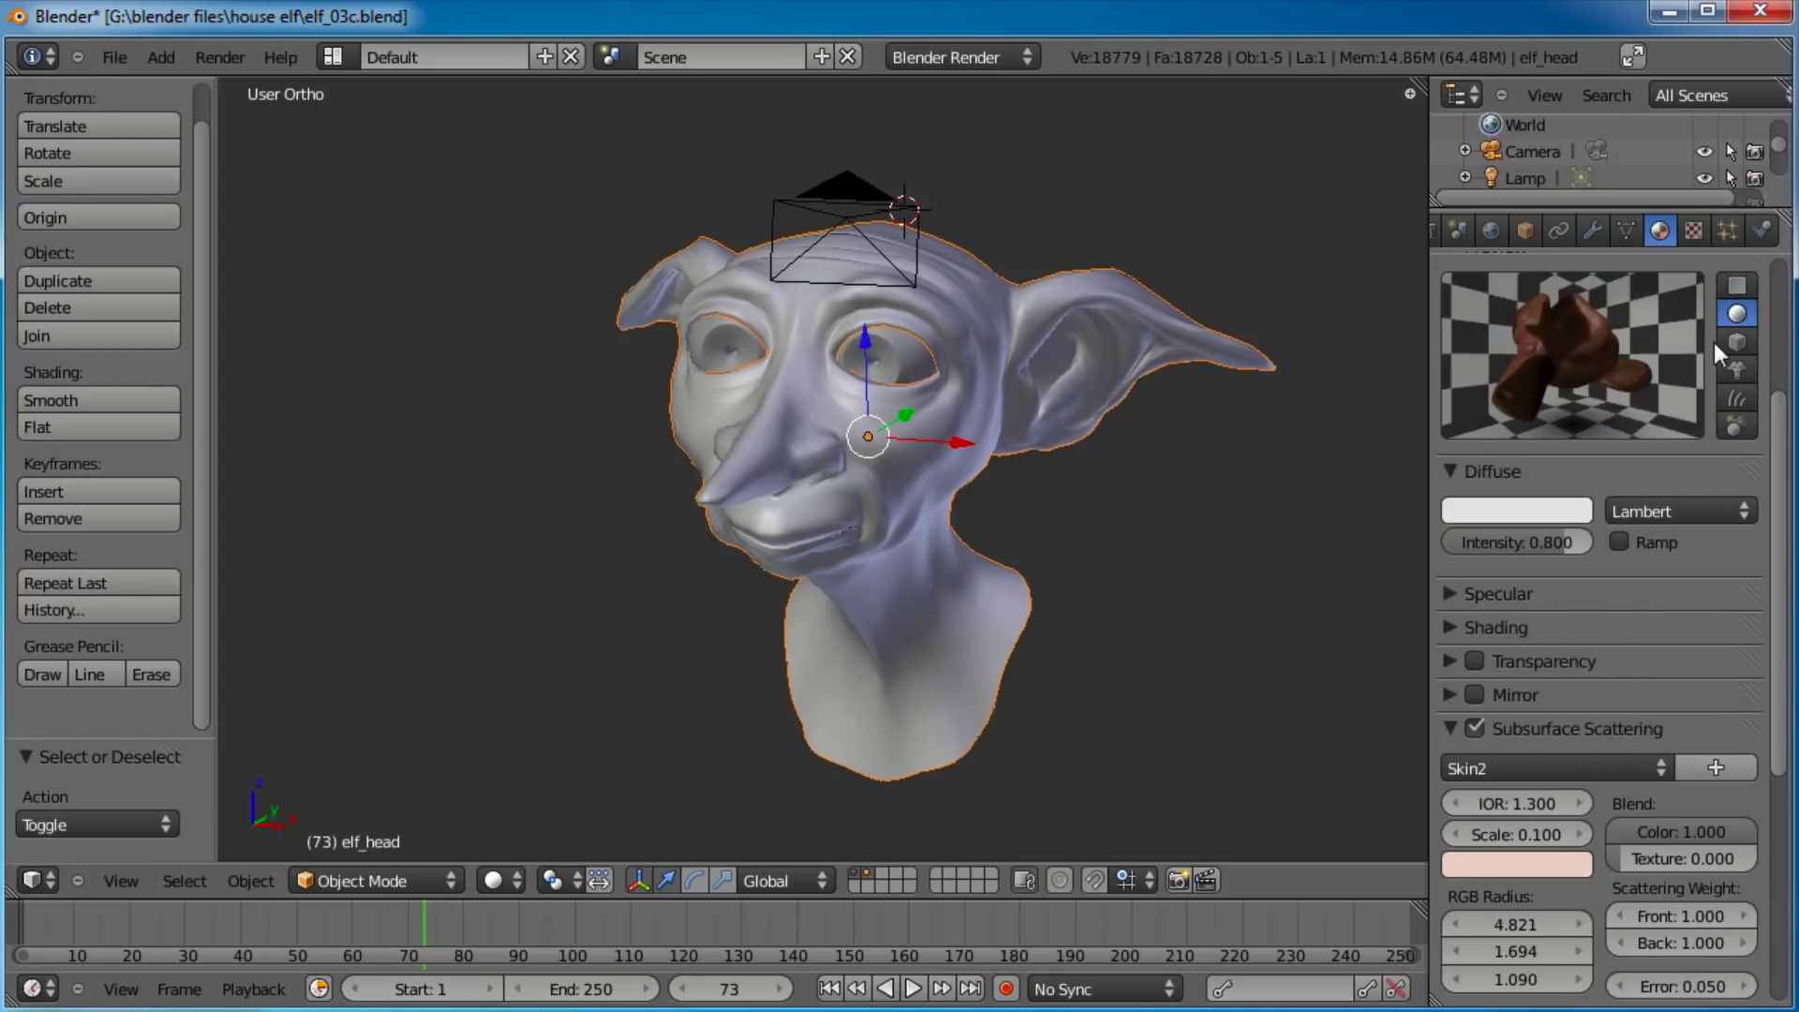
# Reduce the subsurface scattering RGB radius to 3.761, 1.604 and 1.000.
pyautogui.scroll(-1, 1590, 356)
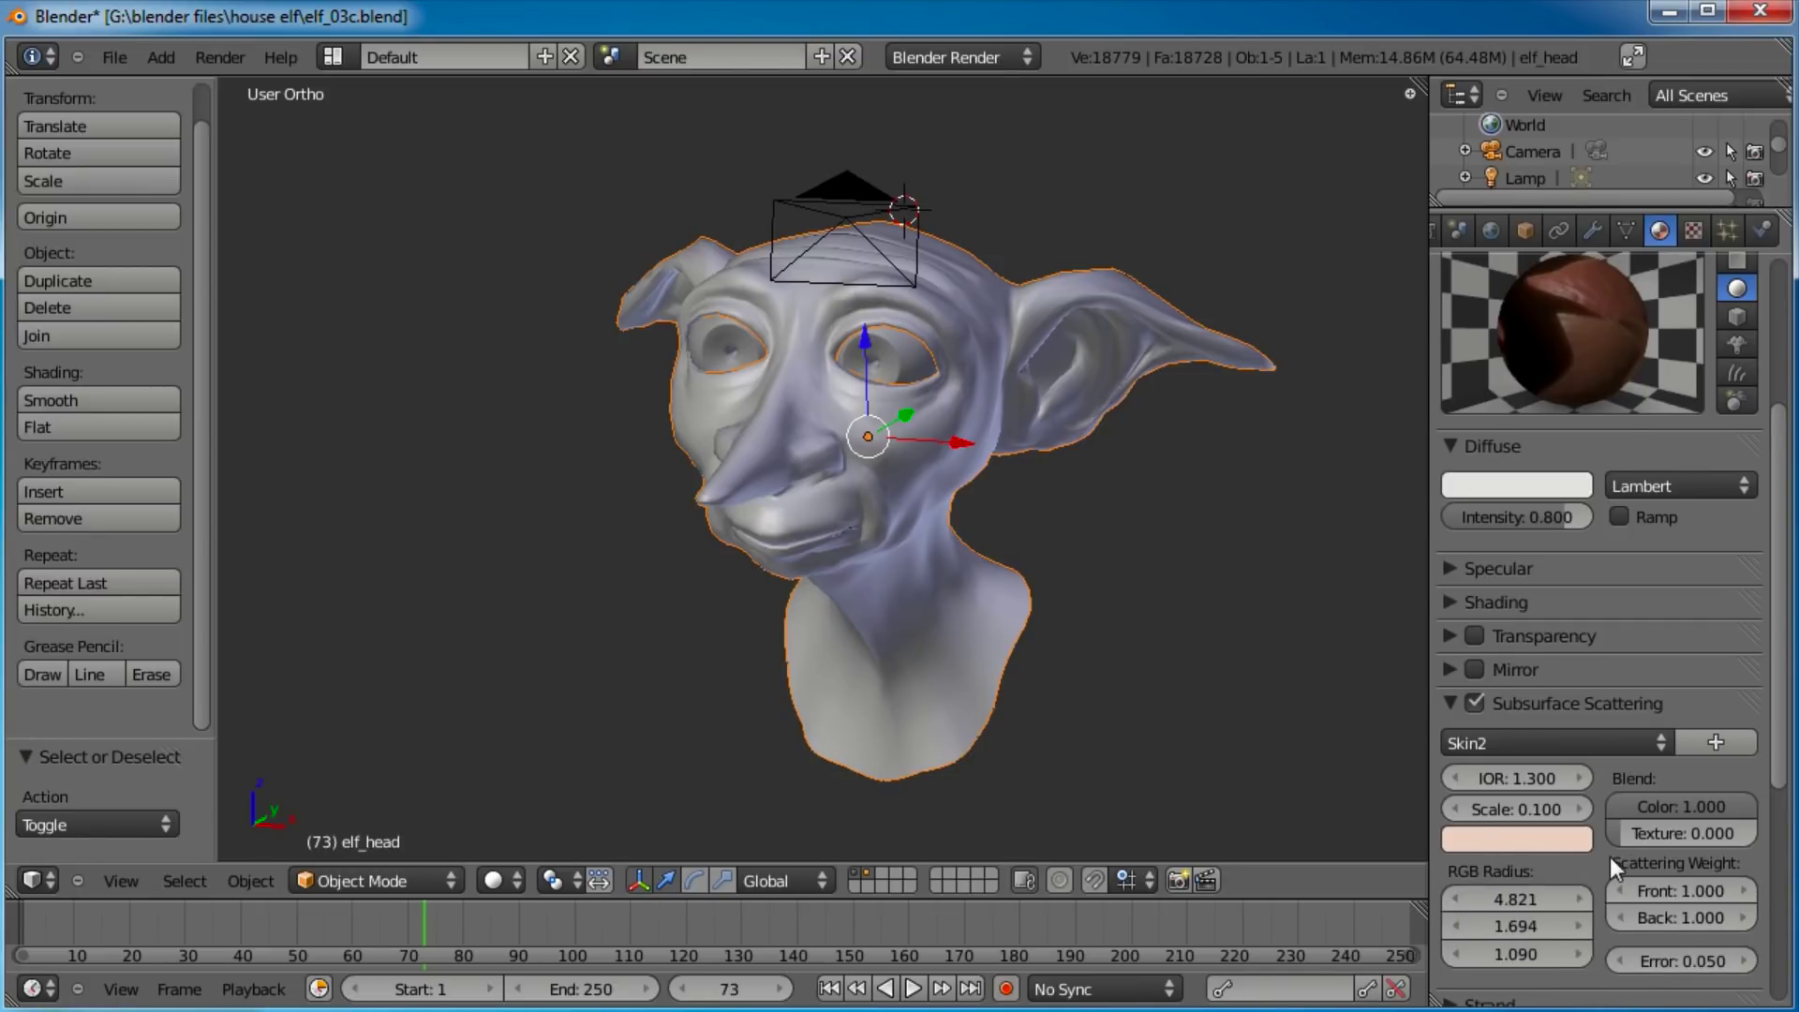
pyautogui.moveTo(1514, 902); pyautogui.dragTo(1434, 901)
pyautogui.moveTo(1534, 927)
pyautogui.mouseDown()
pyautogui.moveTo(1524, 954)
pyautogui.moveTo(1533, 896)
pyautogui.moveTo(1533, 920)
pyautogui.mouseUp()
pyautogui.scroll(-1, 1599, 797)
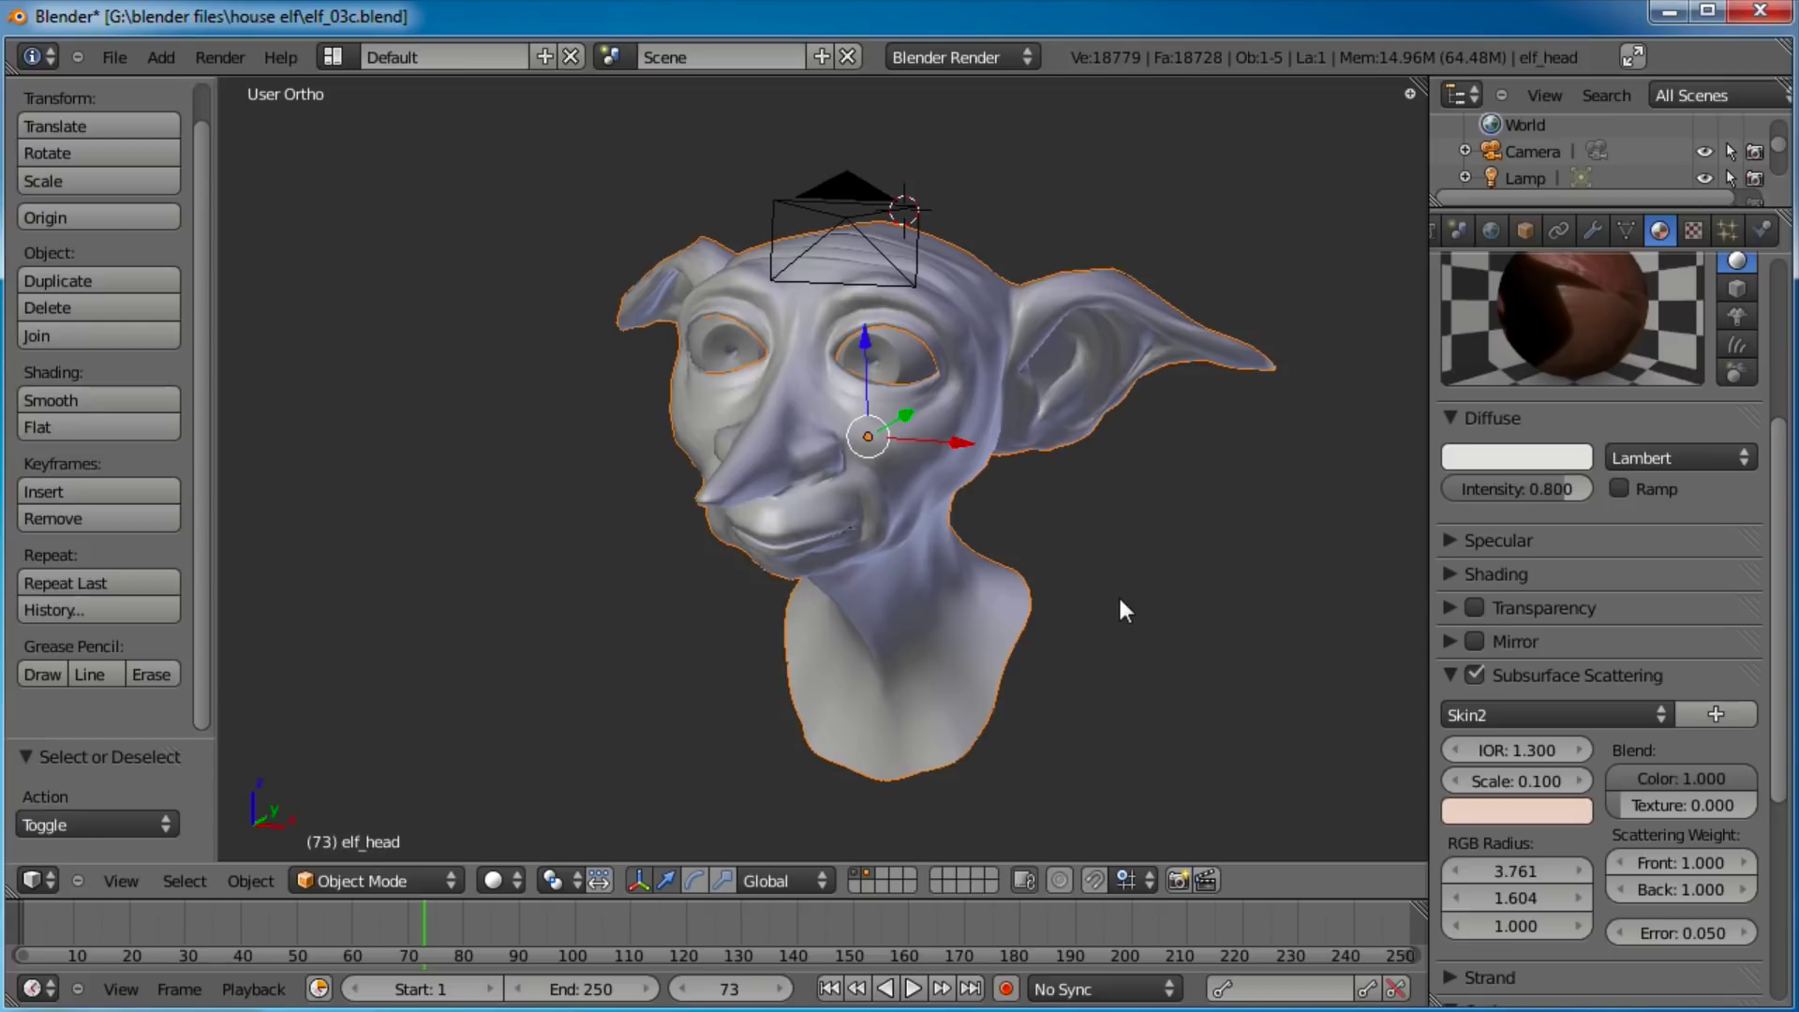
# Render the elf with subsurface scattering and inspect the skin up close.
pyautogui.press('F12')
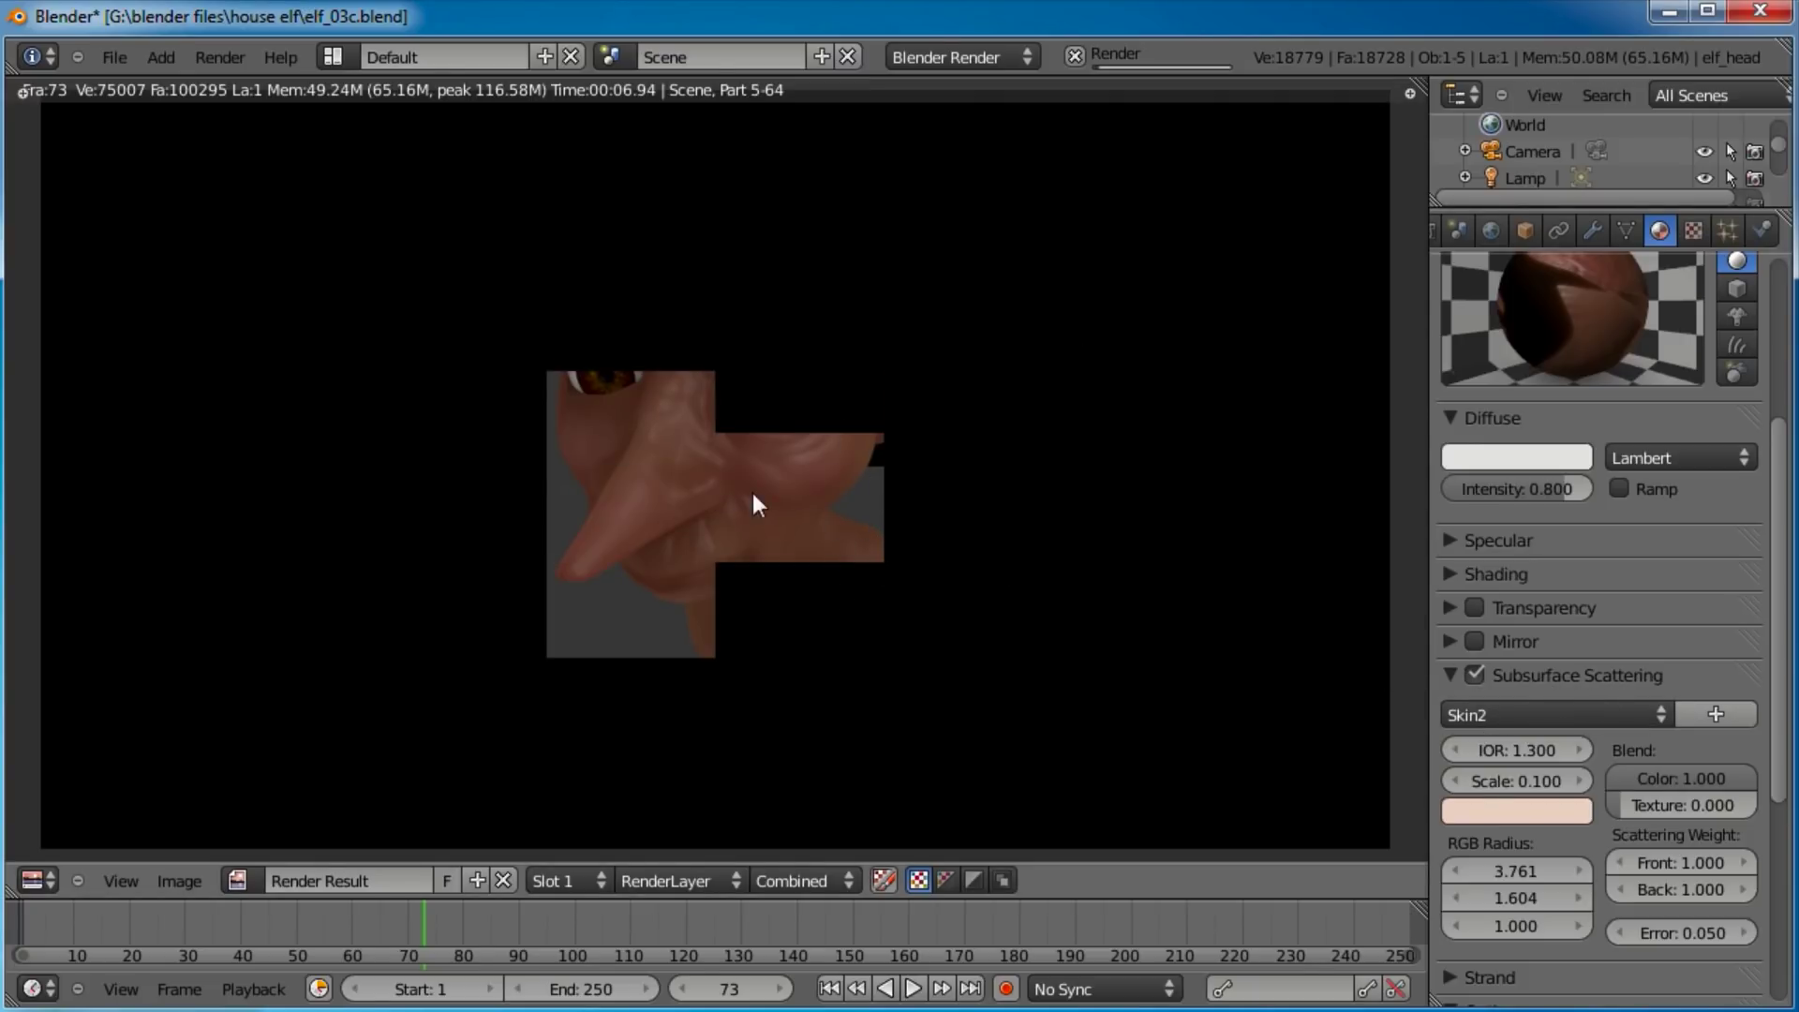
pyautogui.scroll(1, 750, 485)
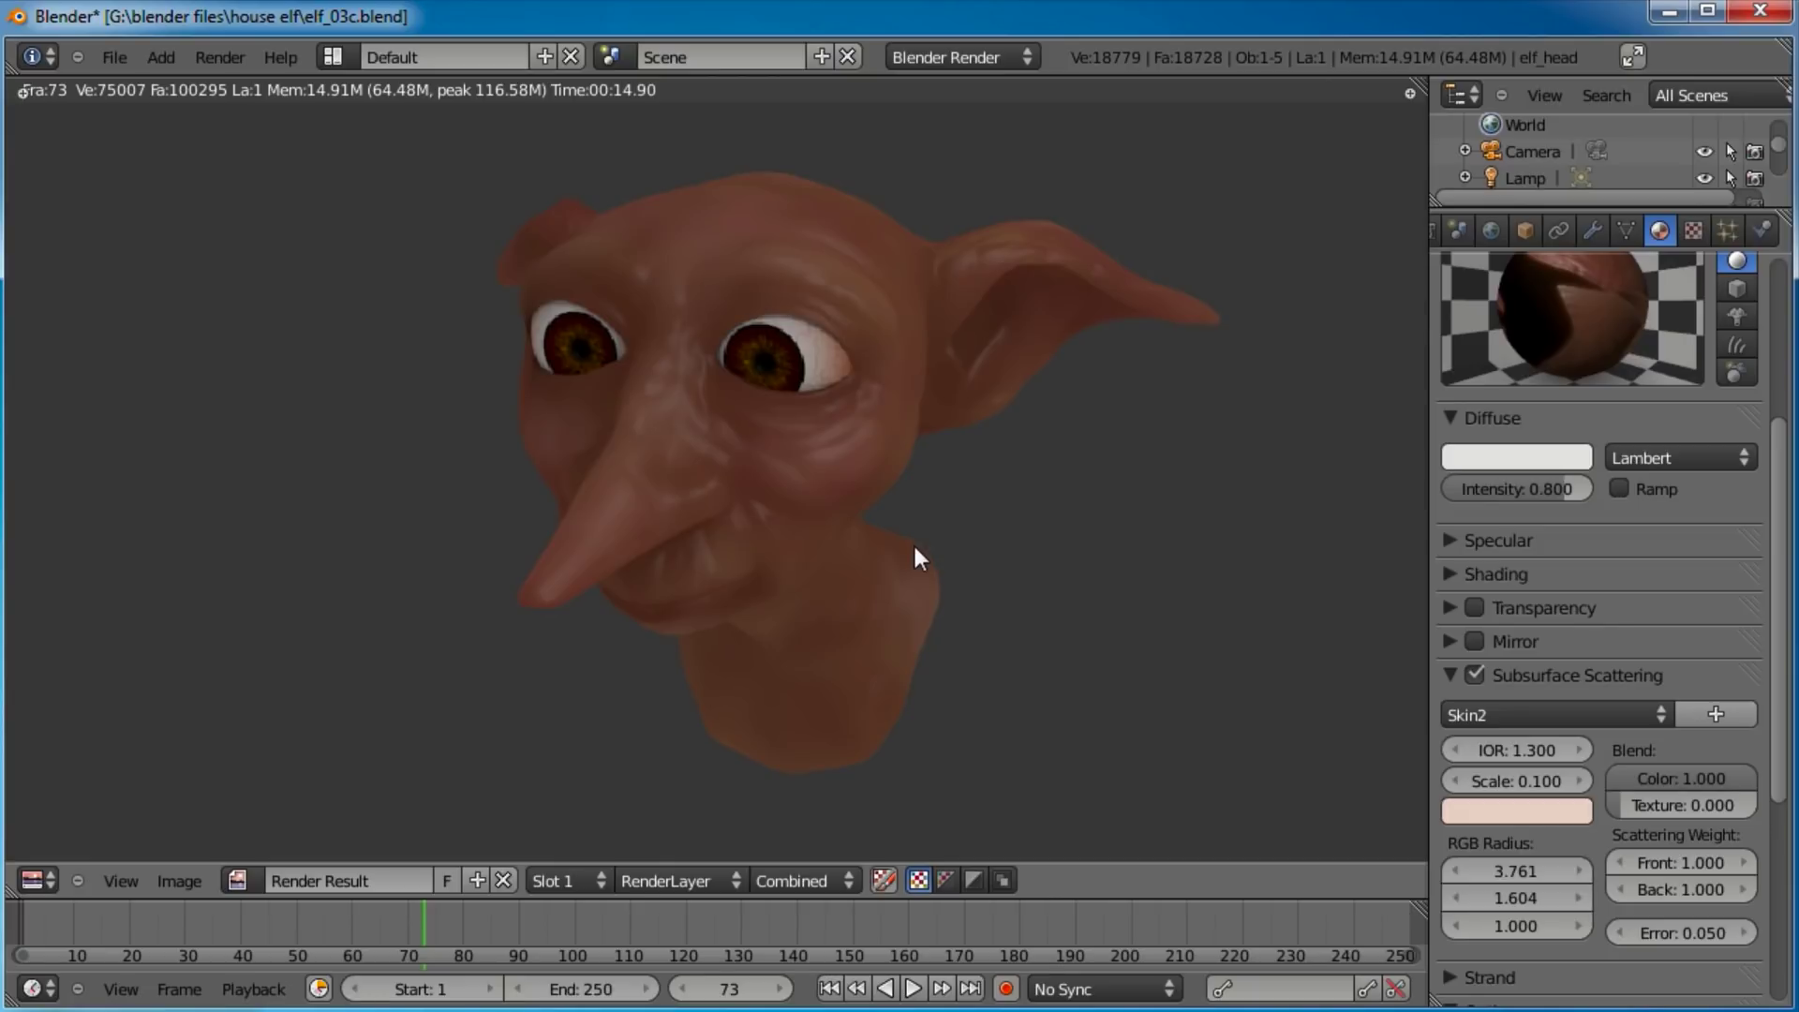
pyautogui.scroll(-1, 915, 552)
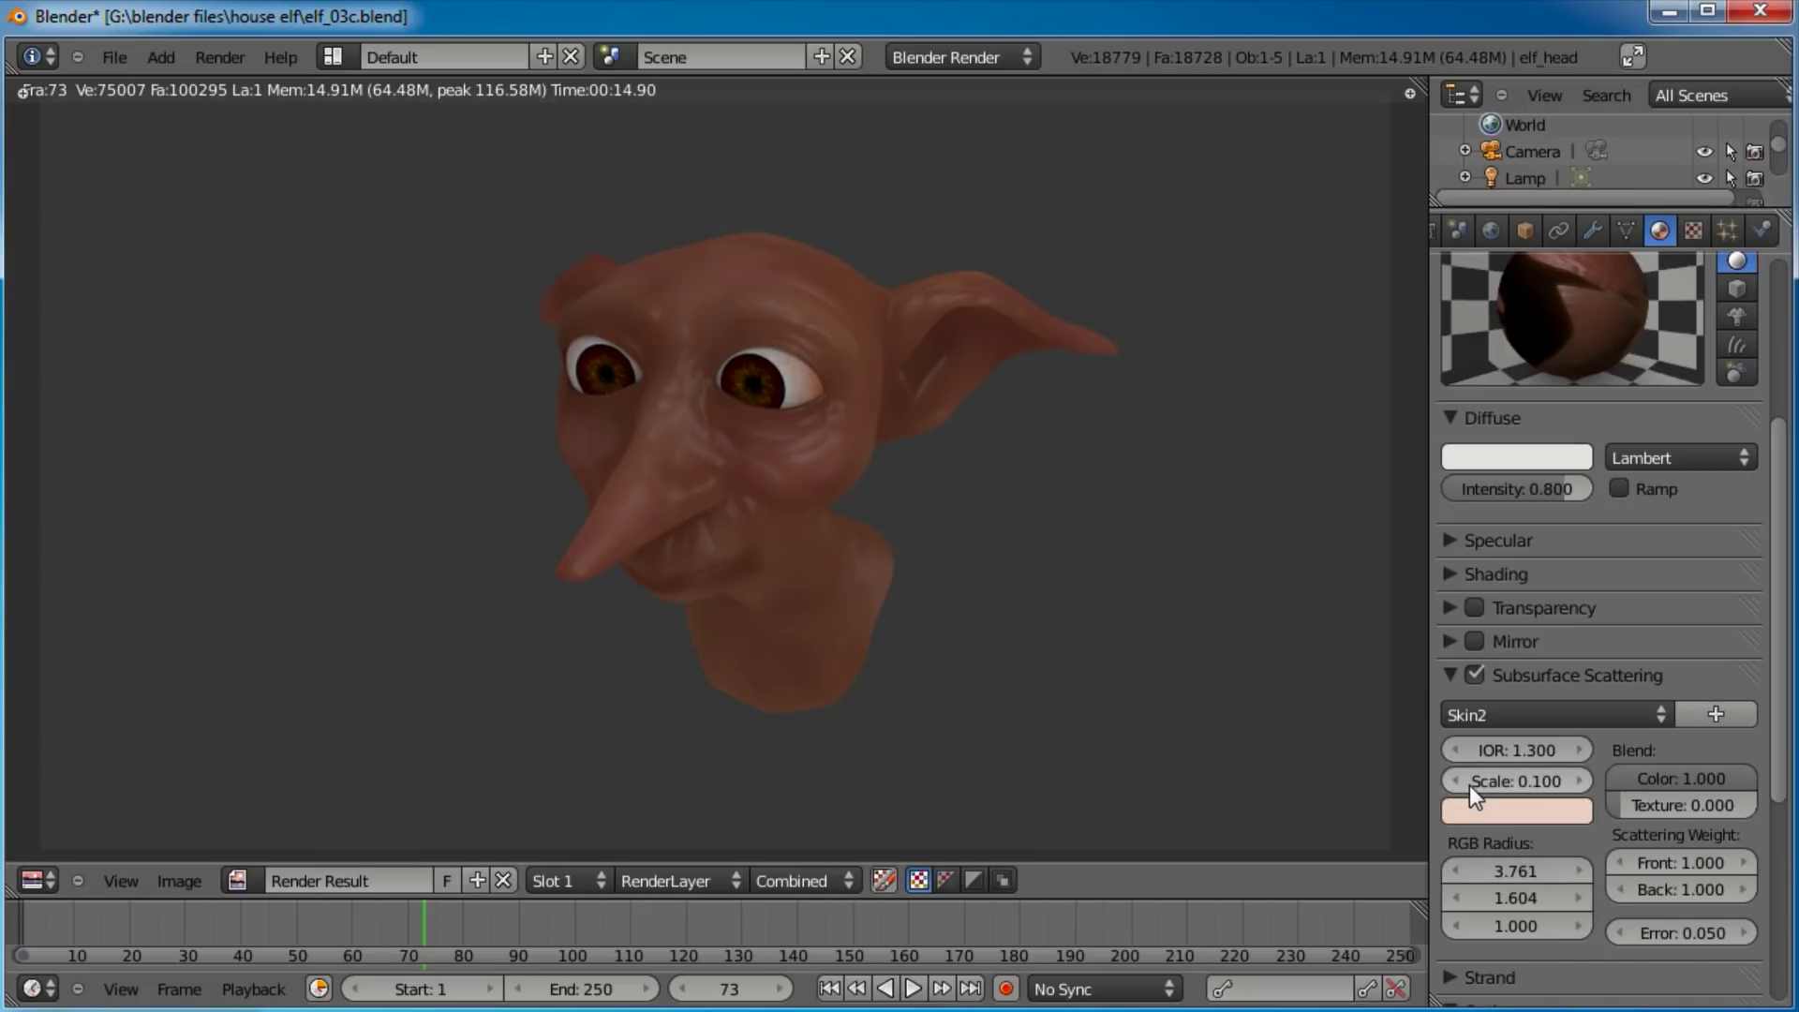
# Set the subsurface scattering scale to 0.020 and return from the render to the 3D view.
pyautogui.moveTo(1453, 781); pyautogui.dragTo(1419, 781)
pyautogui.click(1579, 784)
pyautogui.scroll(-2, 1298, 520)
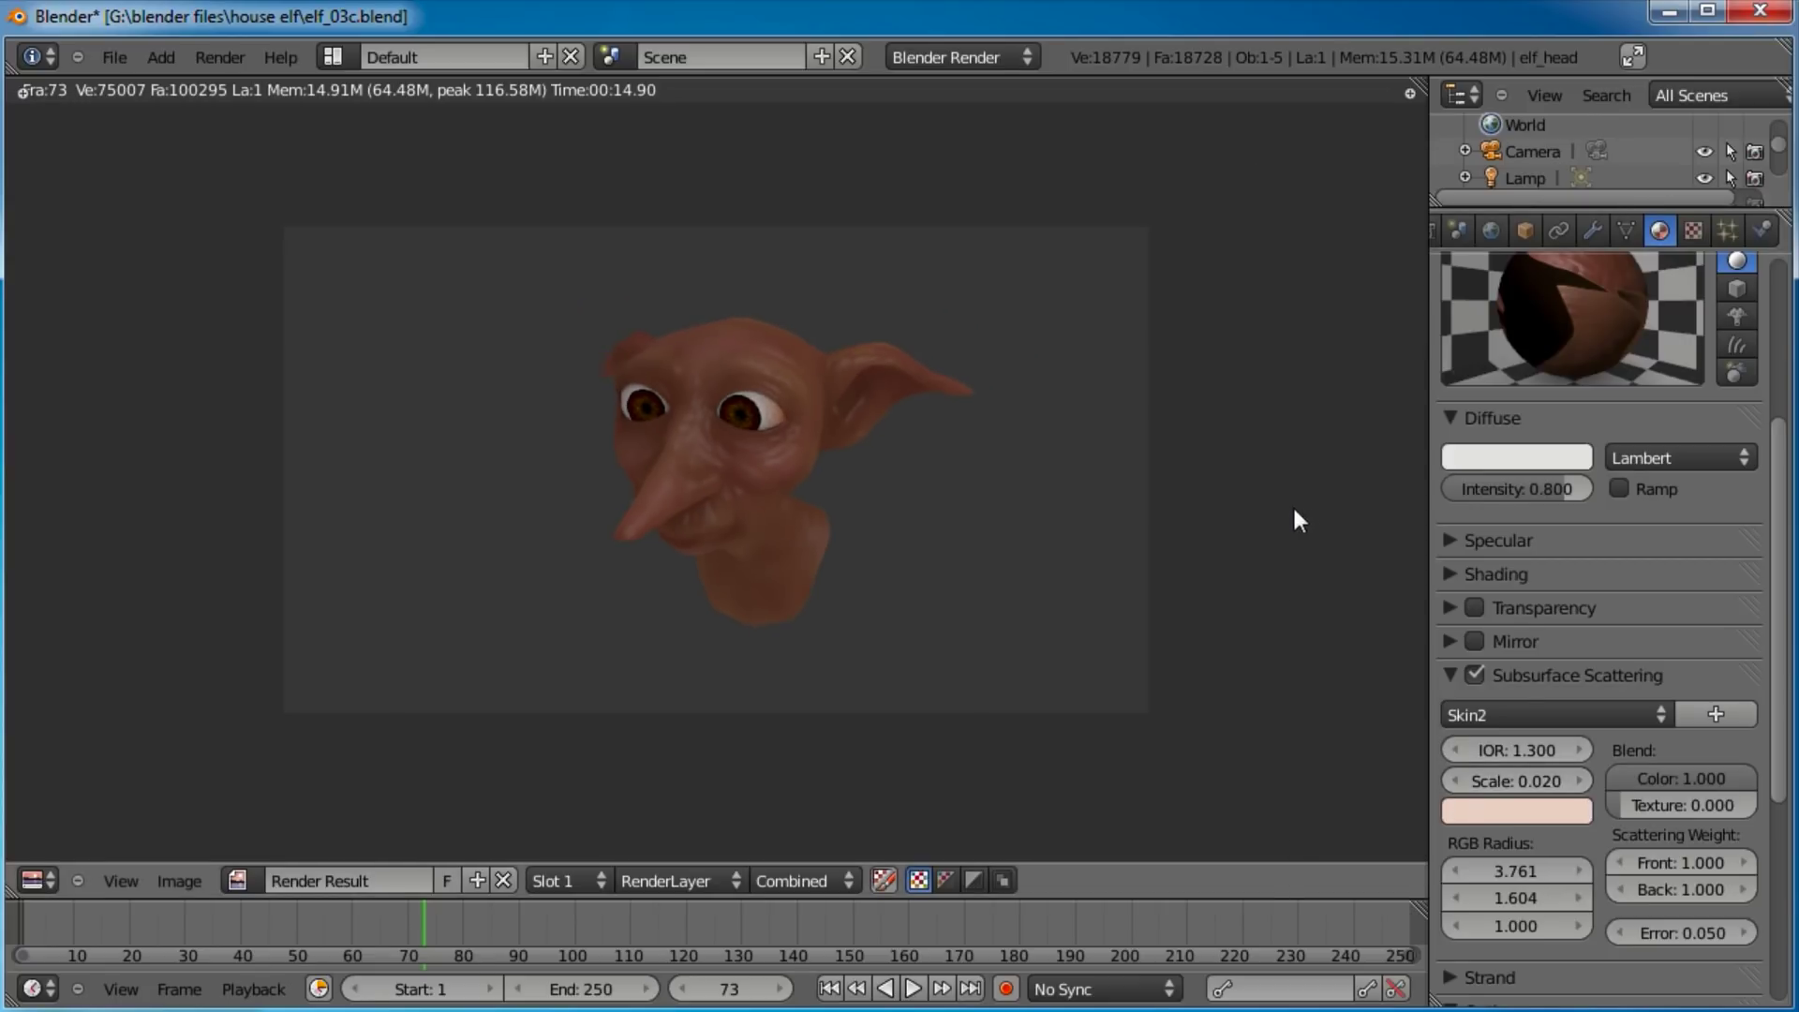
pyautogui.press('Escape')
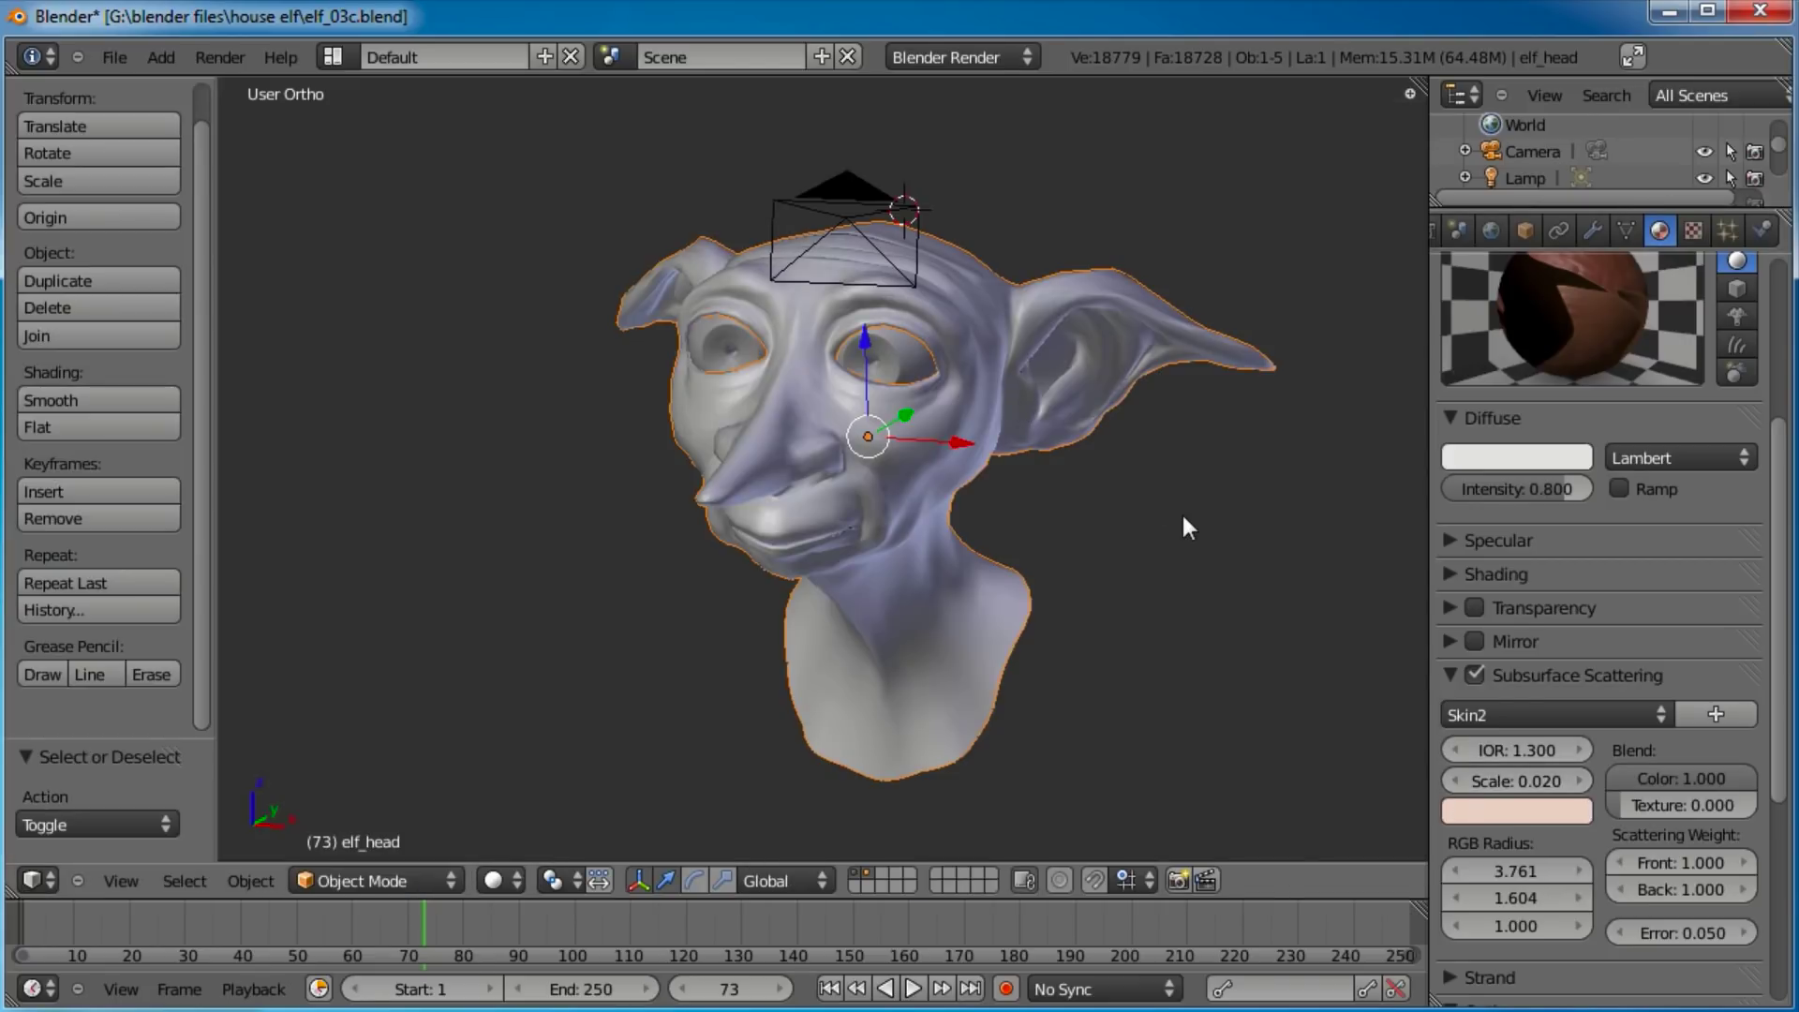
# In camera view, move the camera closer to the elf along its local Z axis and reframe the head.
pyautogui.press('KP_0')
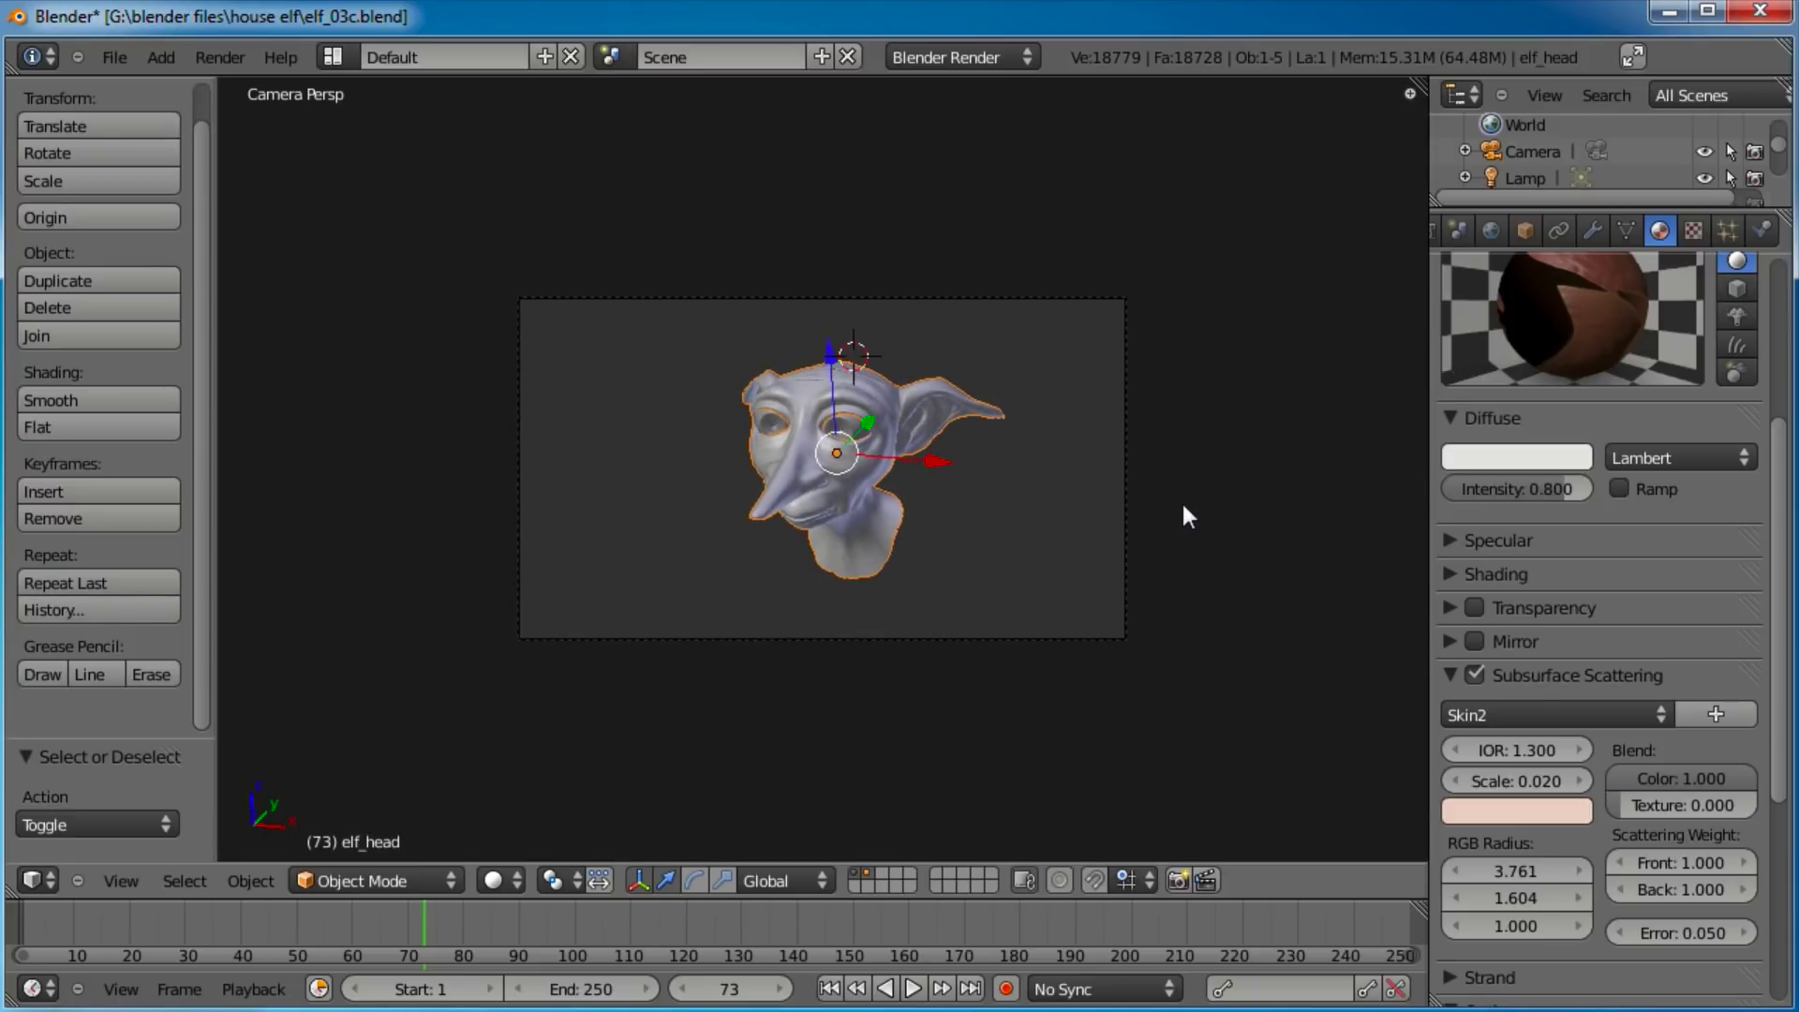
pyautogui.rightClick(1117, 513)
pyautogui.press('g')
pyautogui.press('z')
pyautogui.press('z')
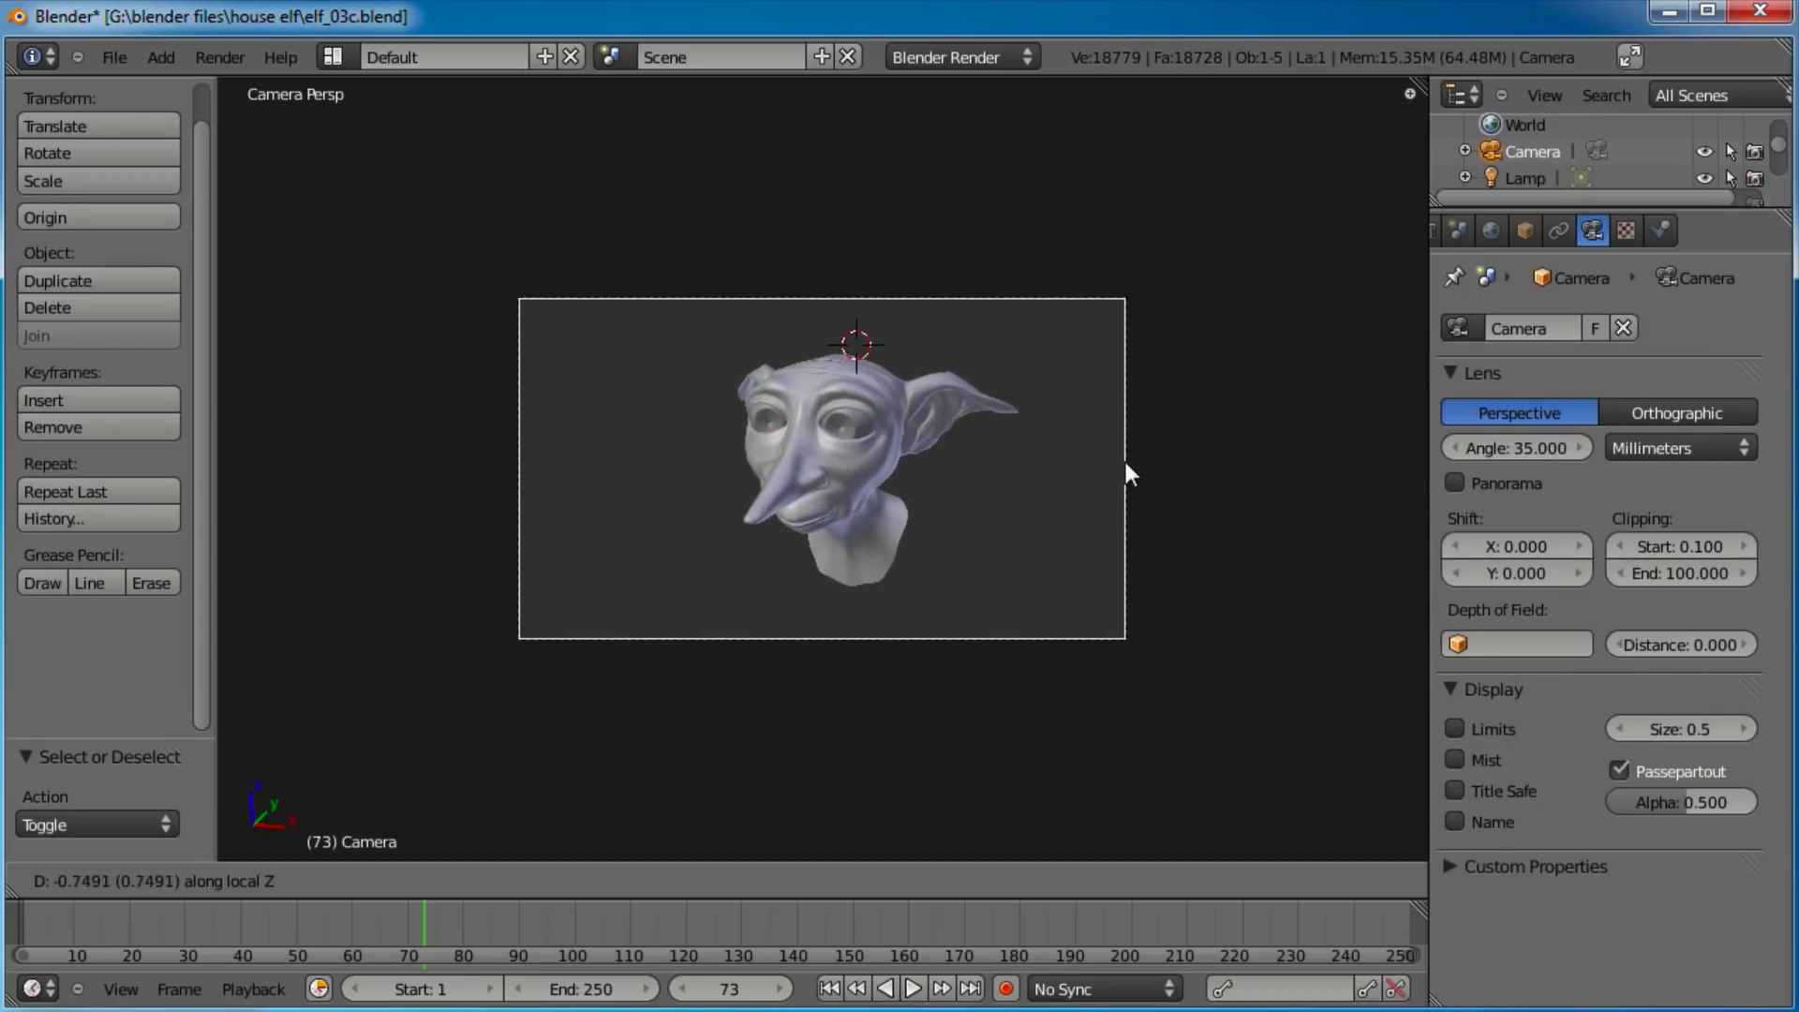
pyautogui.click(1127, 416)
pyautogui.press('g')
pyautogui.click(1047, 465)
pyautogui.hscroll(-2, 1549, 227)
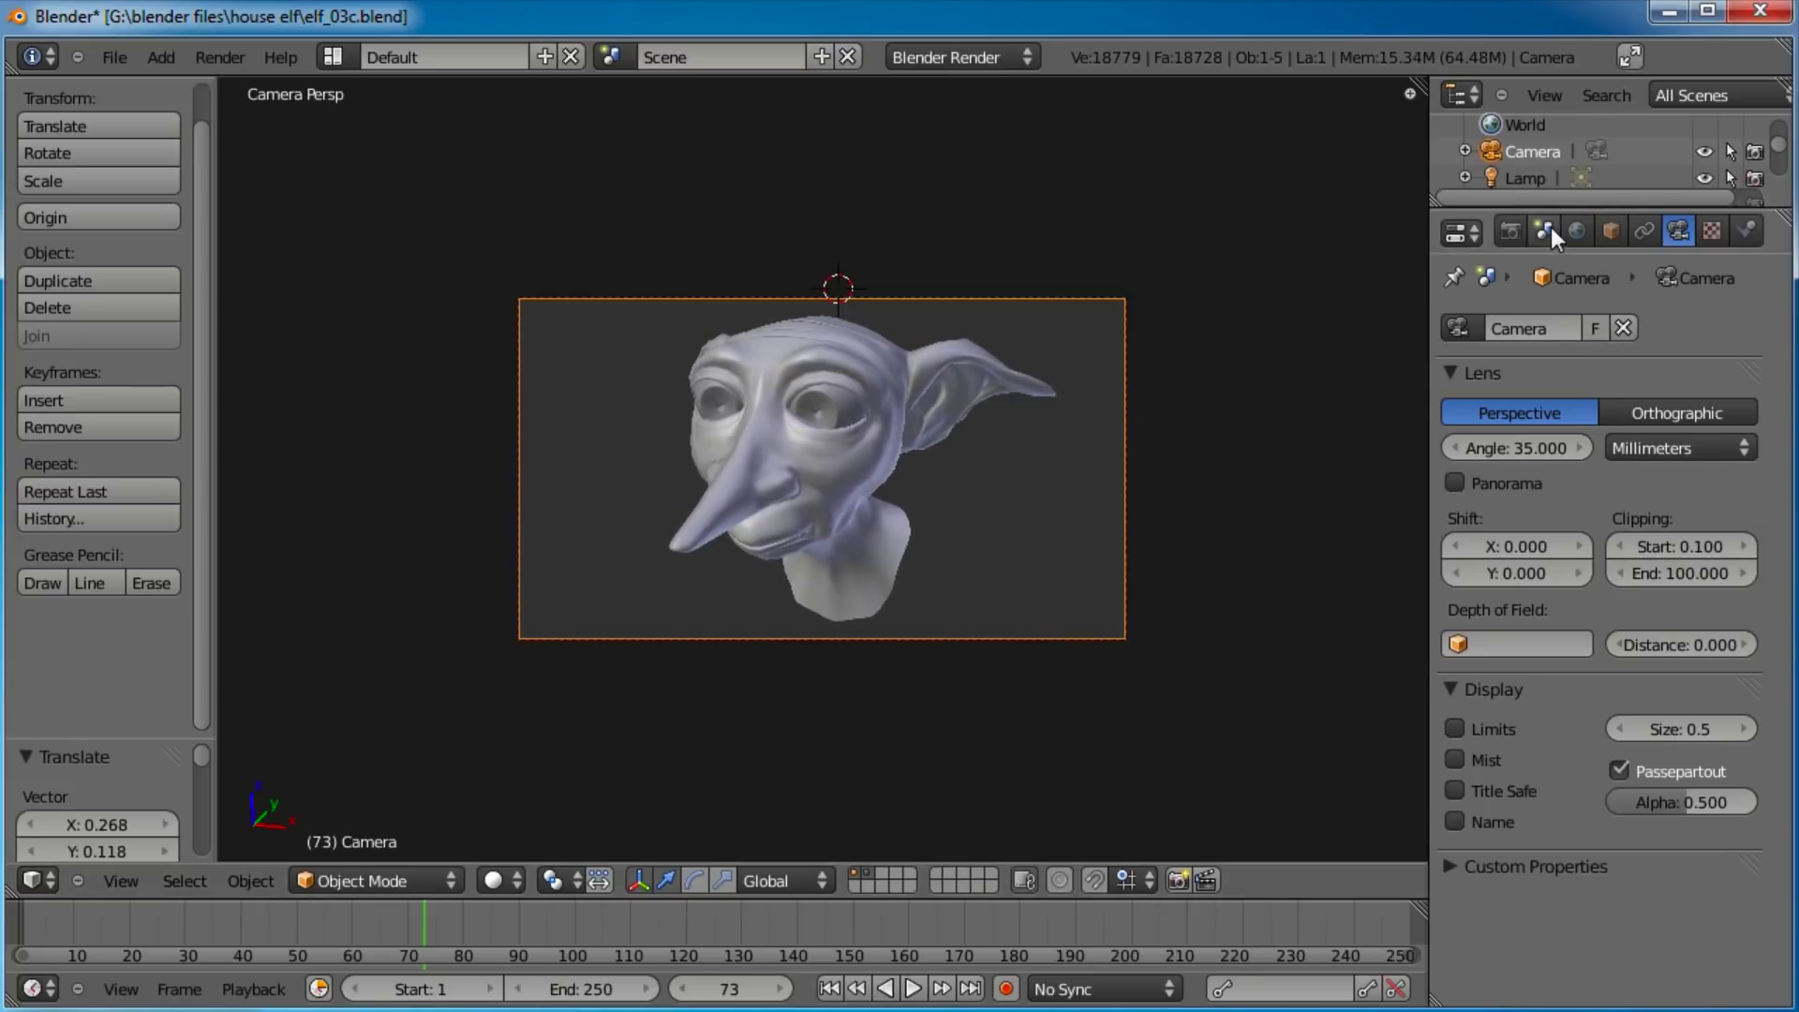
# Set the render display to New Window and the render resolution percentage to 70%.
pyautogui.click(1523, 230)
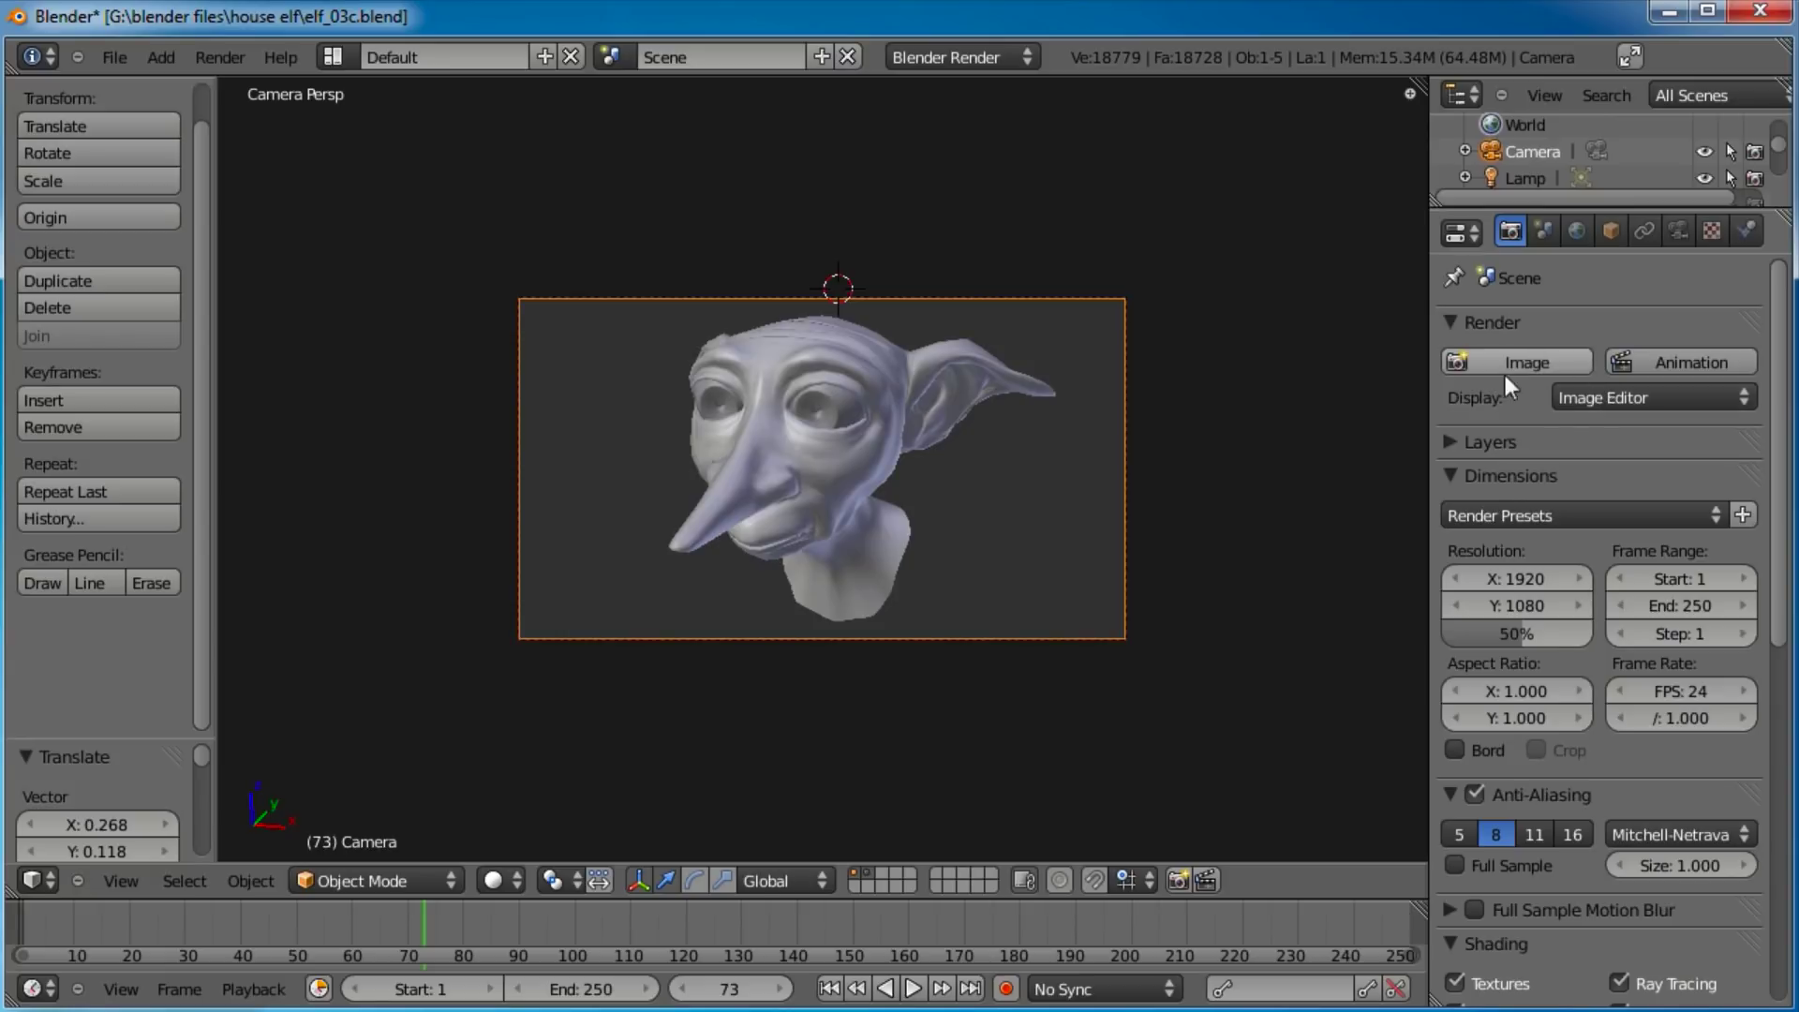
pyautogui.click(1604, 397)
pyautogui.click(1617, 310)
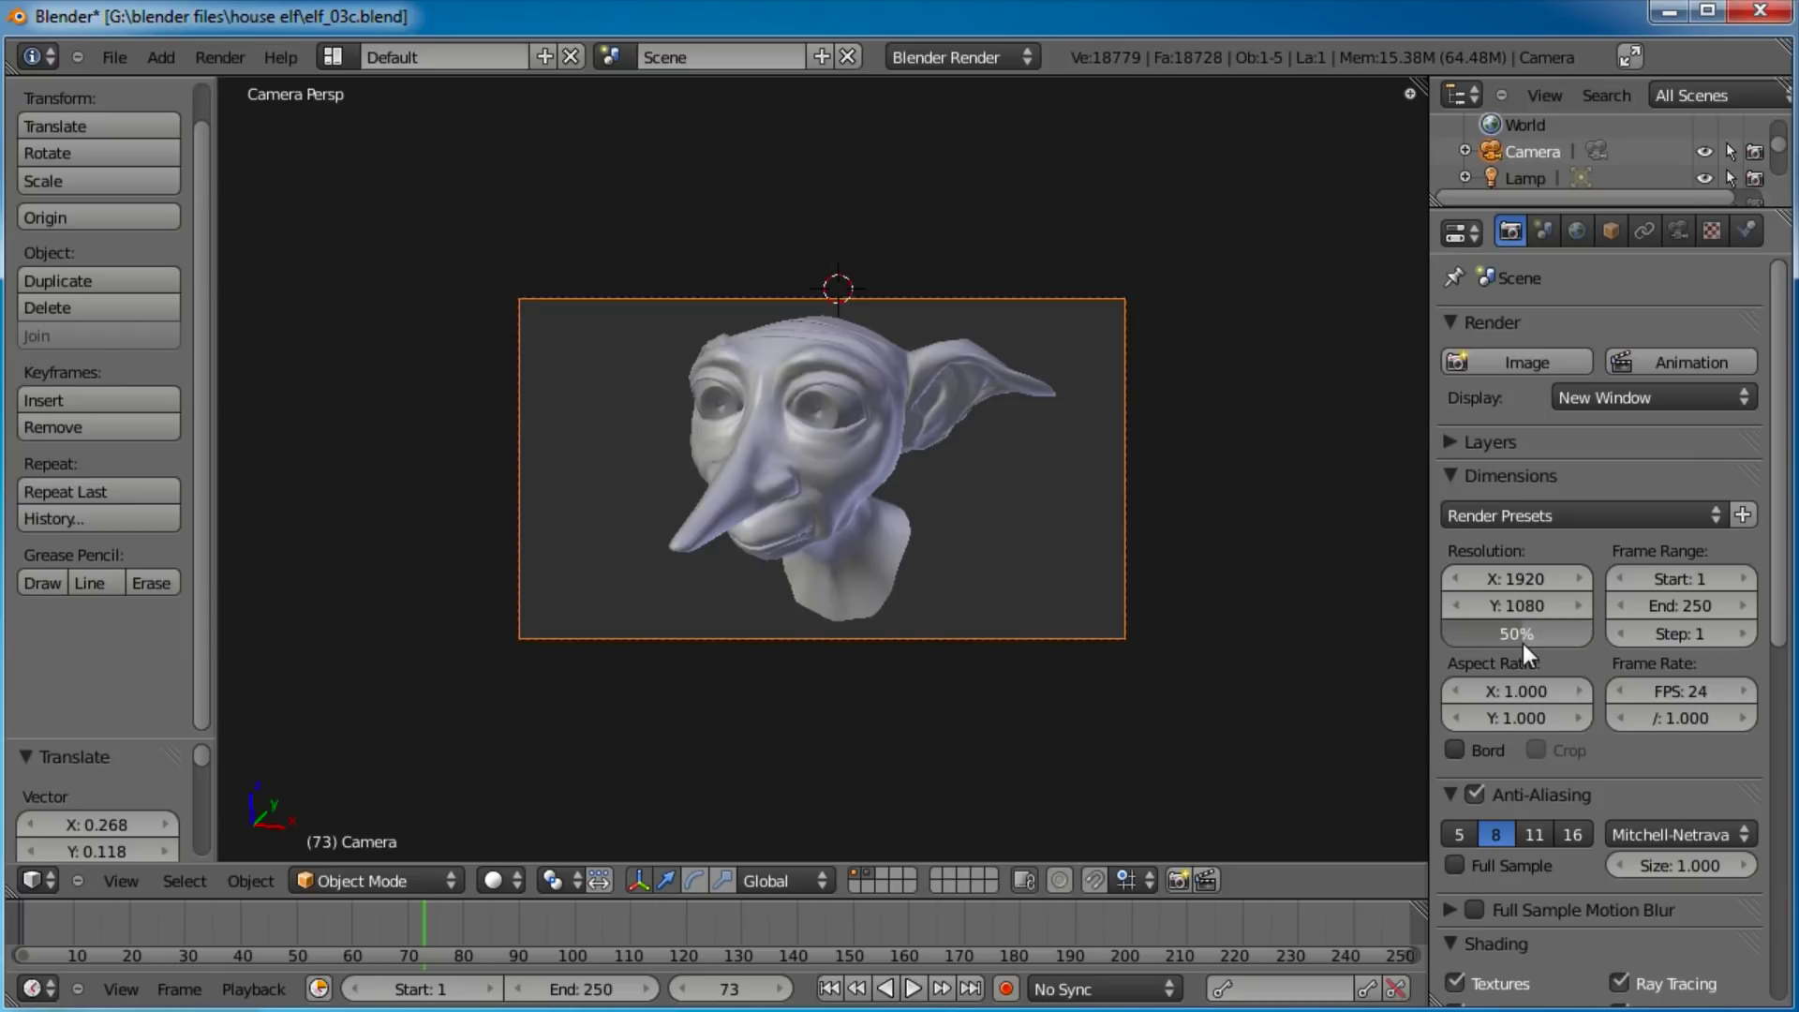
pyautogui.moveTo(1545, 649); pyautogui.dragTo(1550, 643)
# Save over the existing blend file, render the elf from the camera, and return to the 3D view.
pyautogui.hotkey('ctrl', 's')
pyautogui.click(1129, 409)
pyautogui.press('F12')
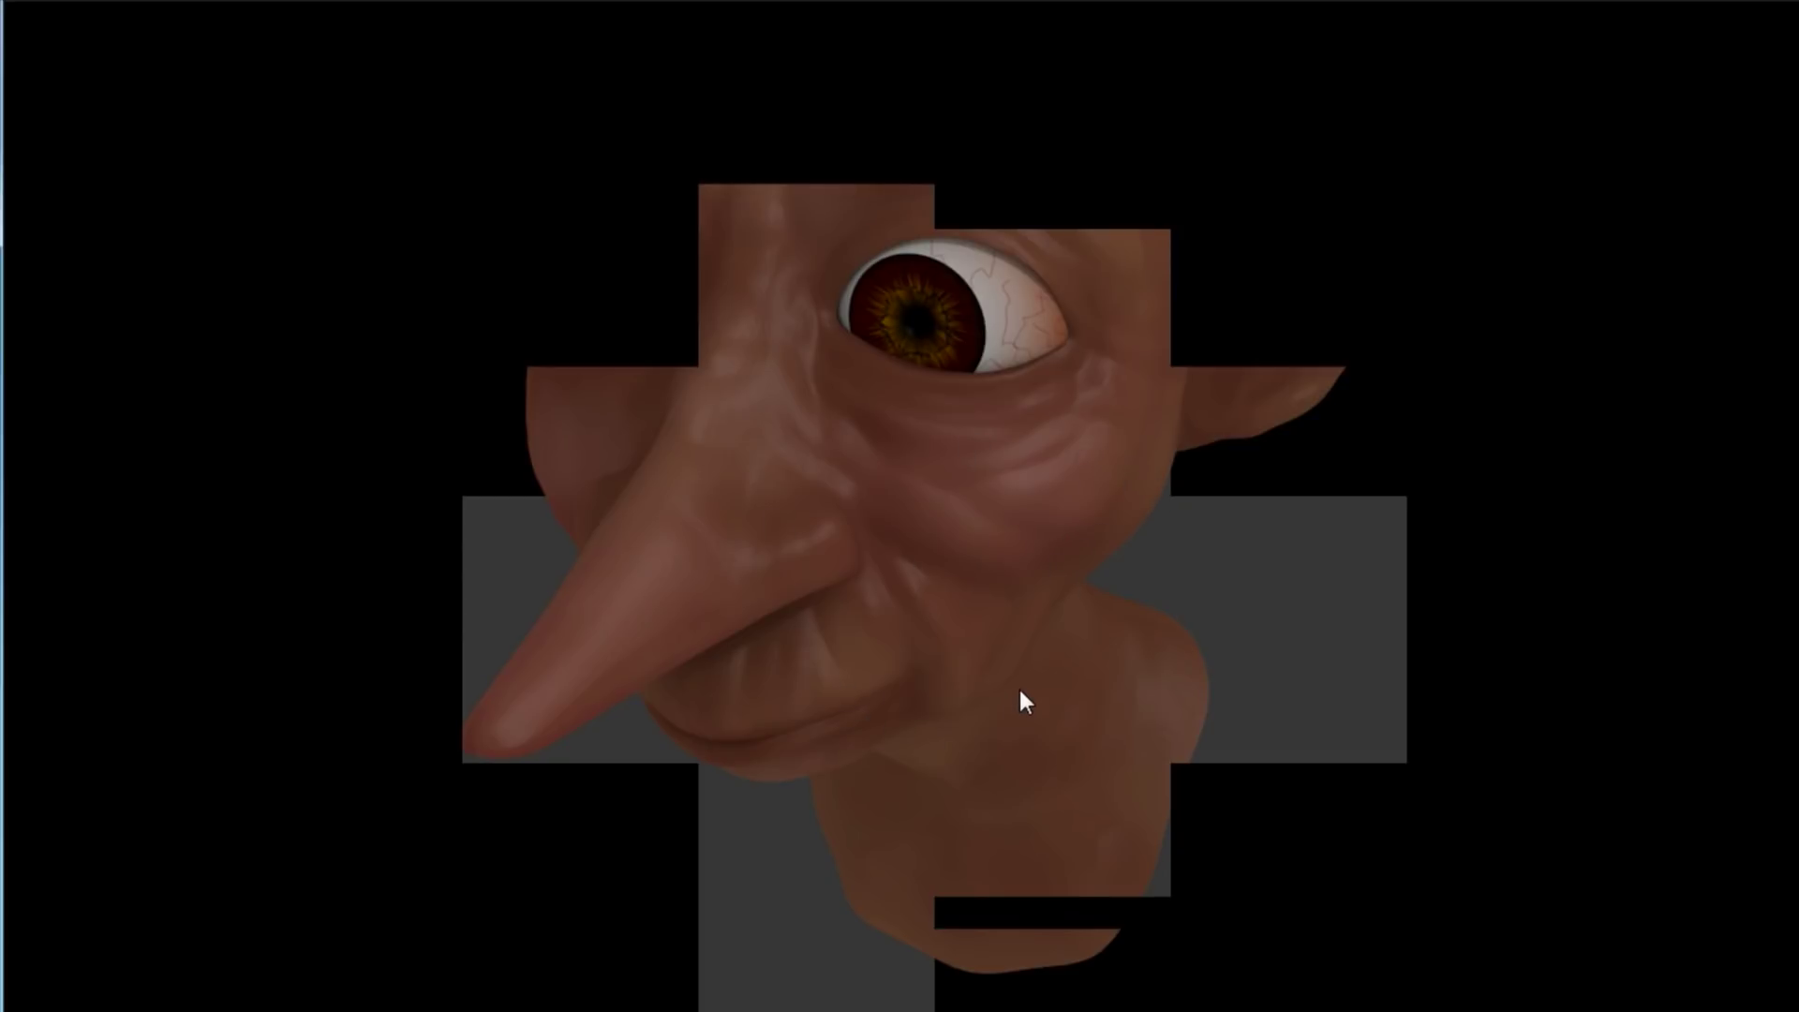
pyautogui.press('Escape')
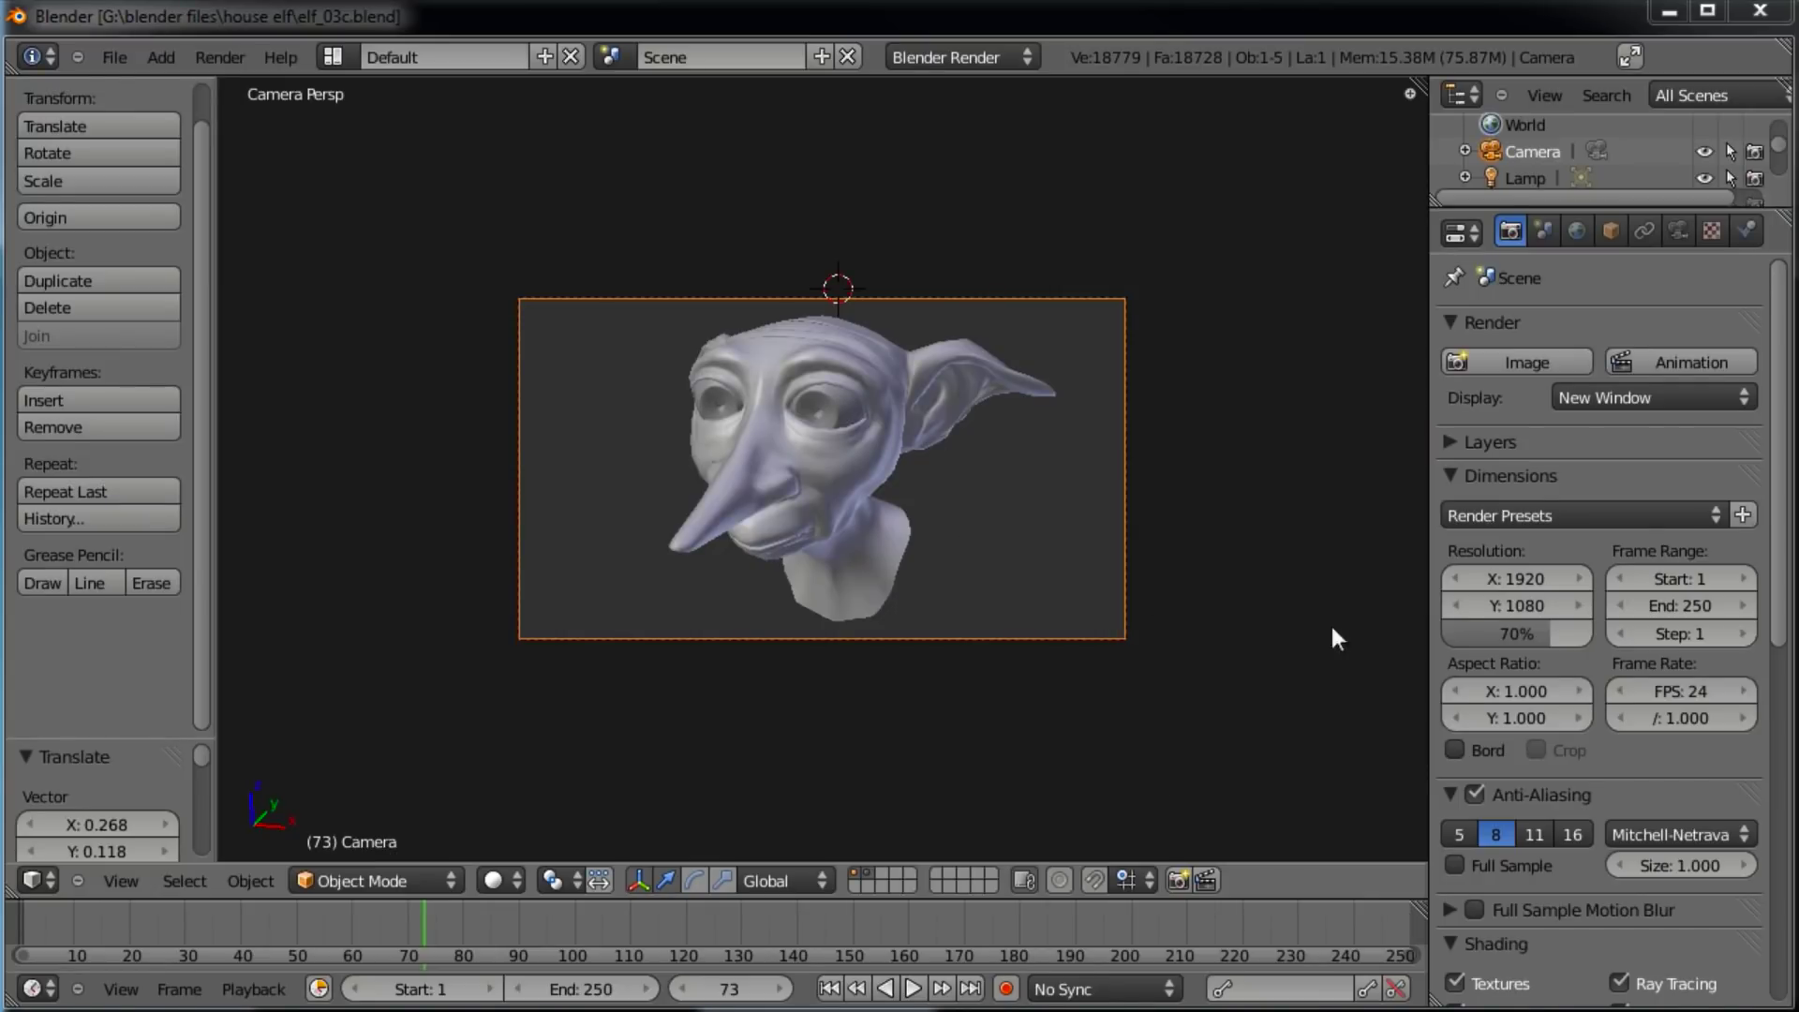
# Lower the render resolution percentage to 60% and save over the existing blend file.
pyautogui.click(1548, 644)
pyautogui.moveTo(1545, 645); pyautogui.dragTo(1532, 656)
pyautogui.hotkey('ctrl', 's')
pyautogui.click(962, 502)
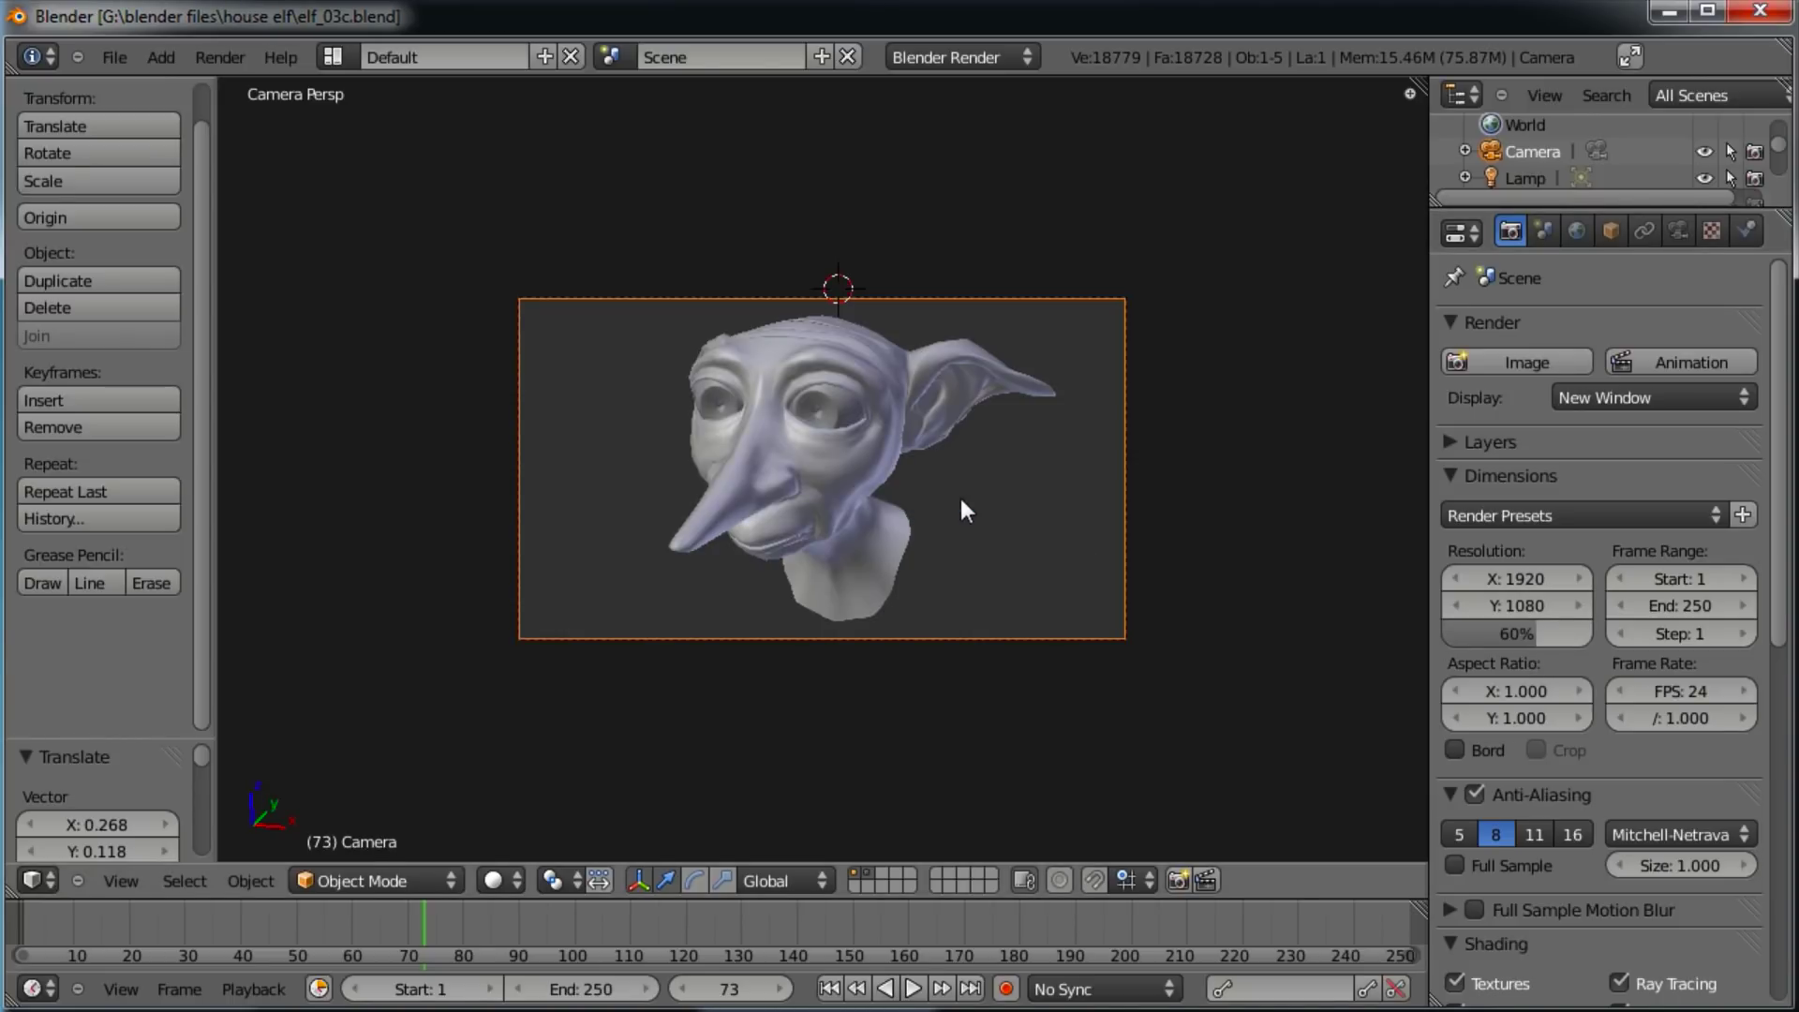
# In the elf head's skin material, set the subsurface scattering scale to 0.010 and the back scattering weight to 3.000.
pyautogui.rightClick(982, 356)
pyautogui.click(1745, 231)
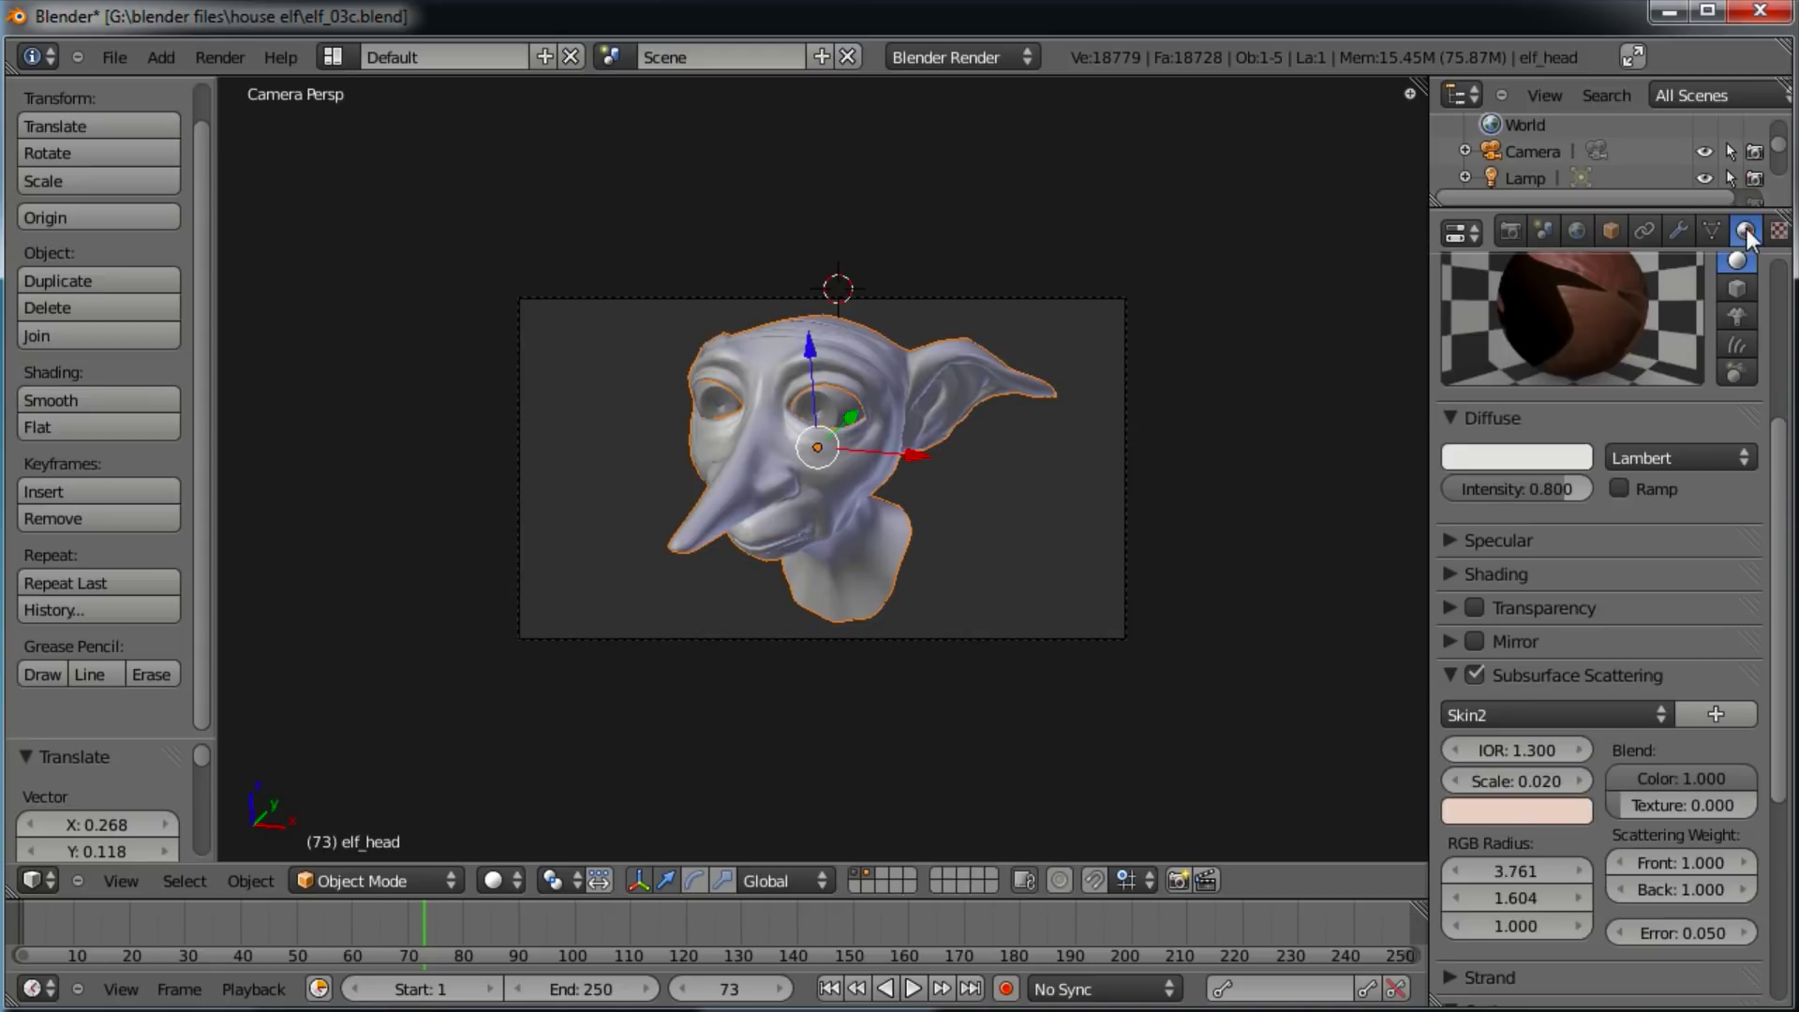
pyautogui.scroll(-3, 1654, 609)
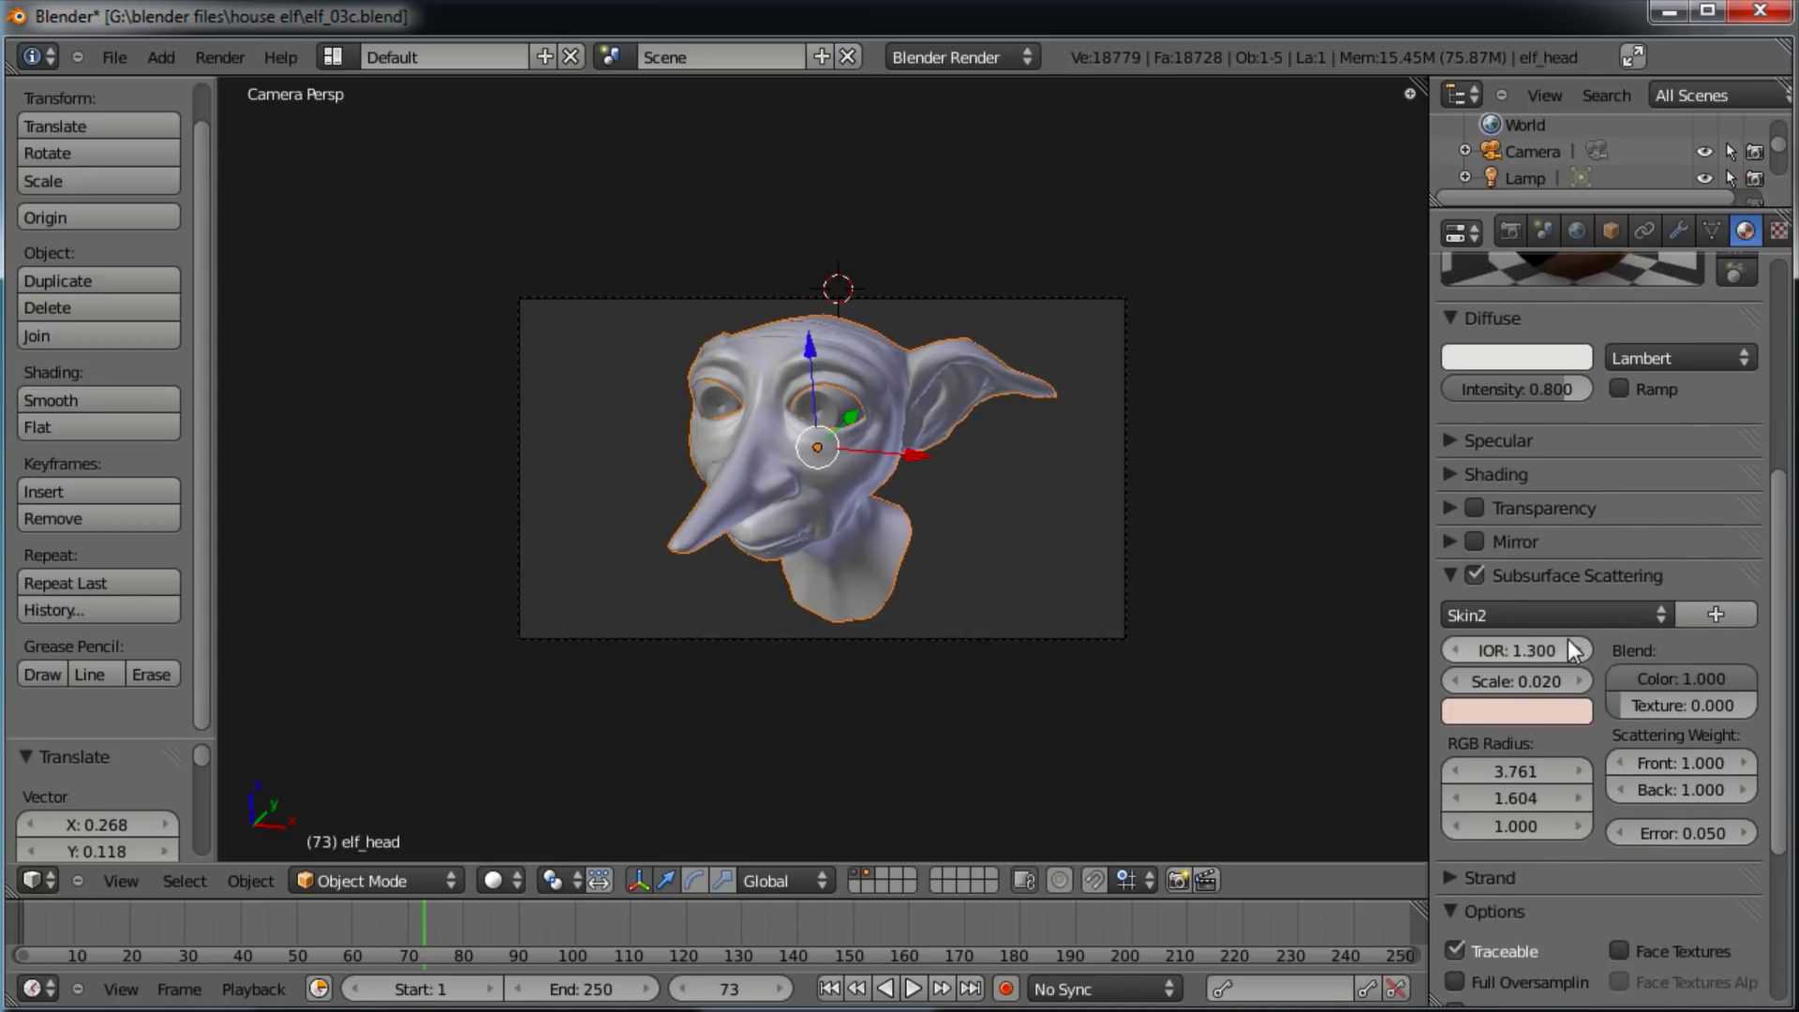
pyautogui.click(1451, 681)
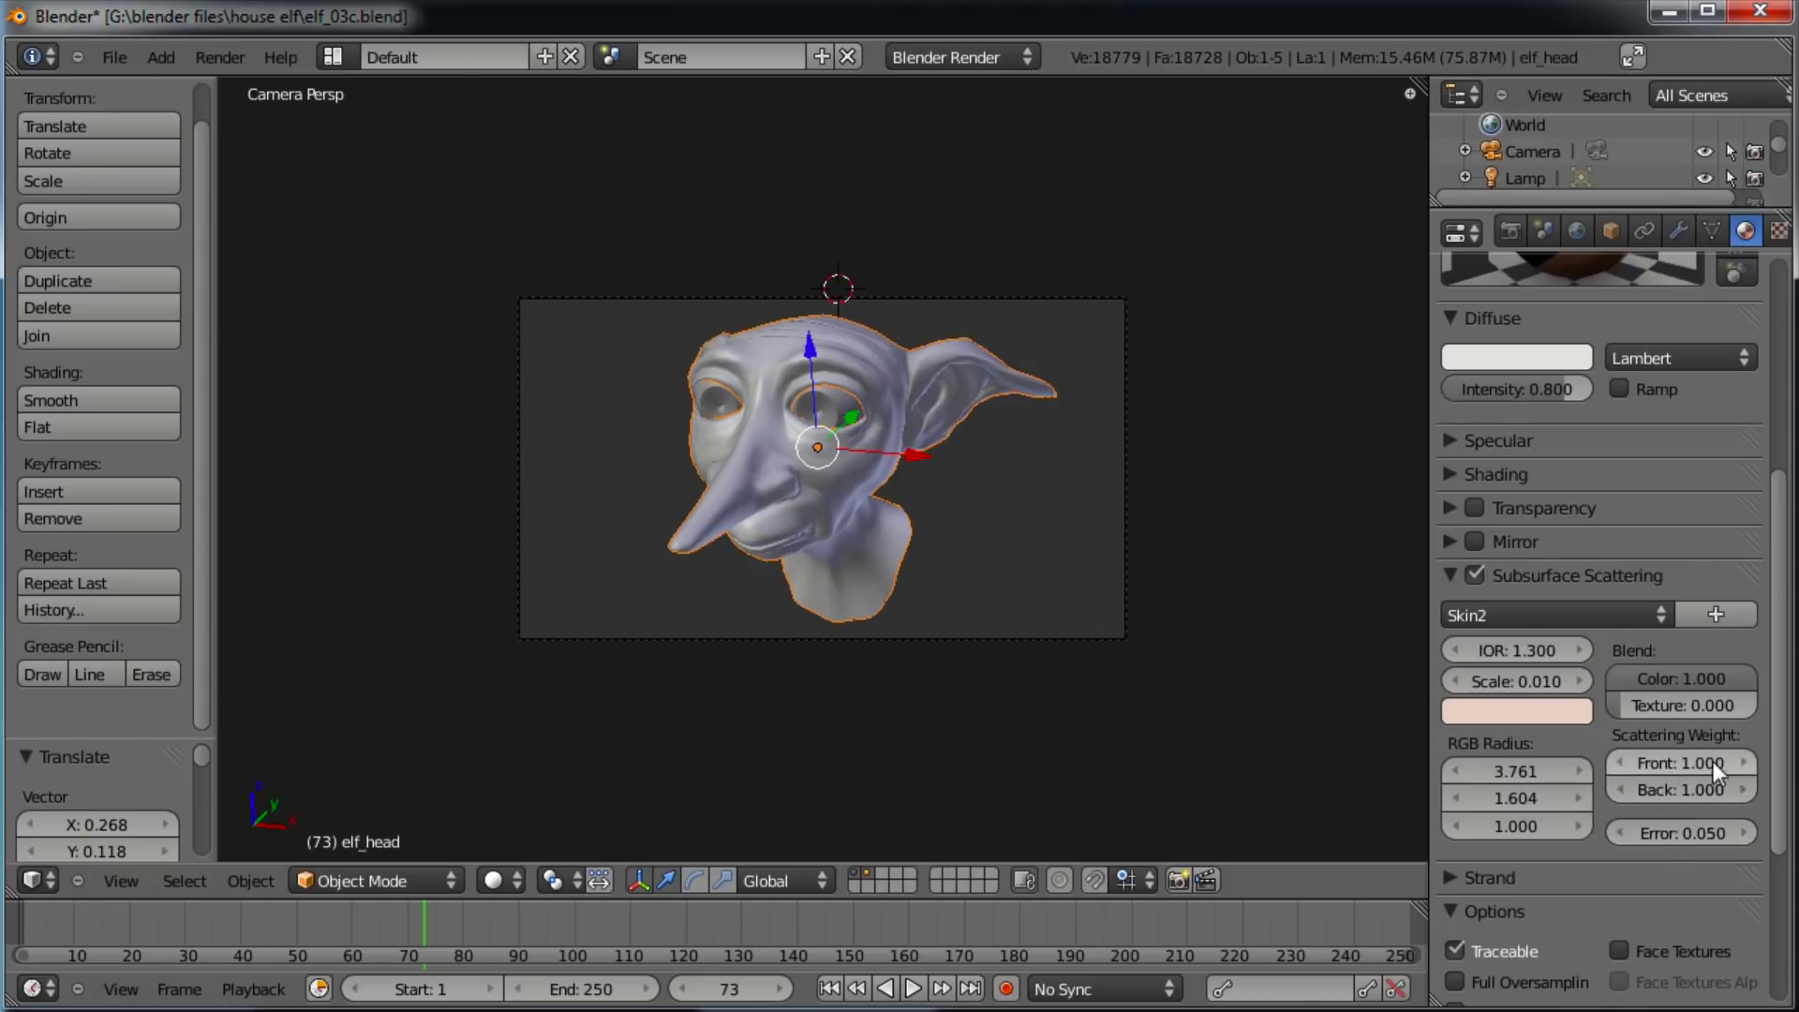
pyautogui.click(1709, 788)
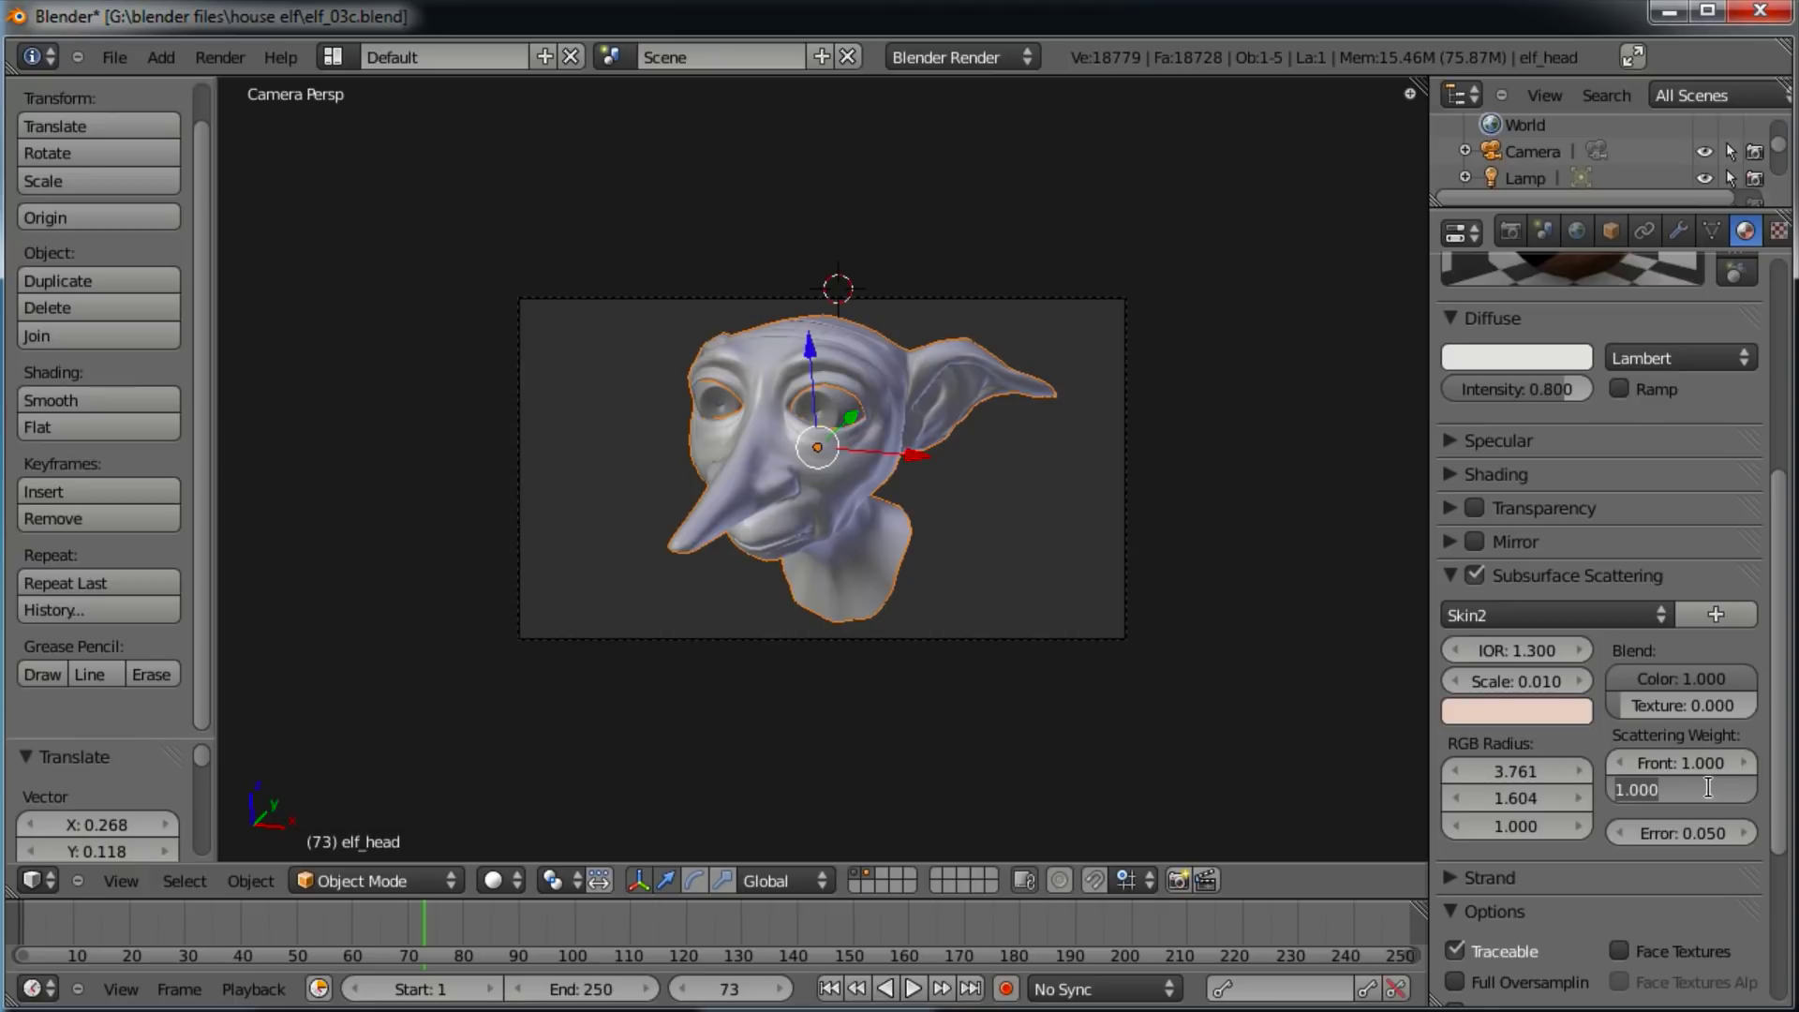
pyautogui.write('3')
pyautogui.press('Return')
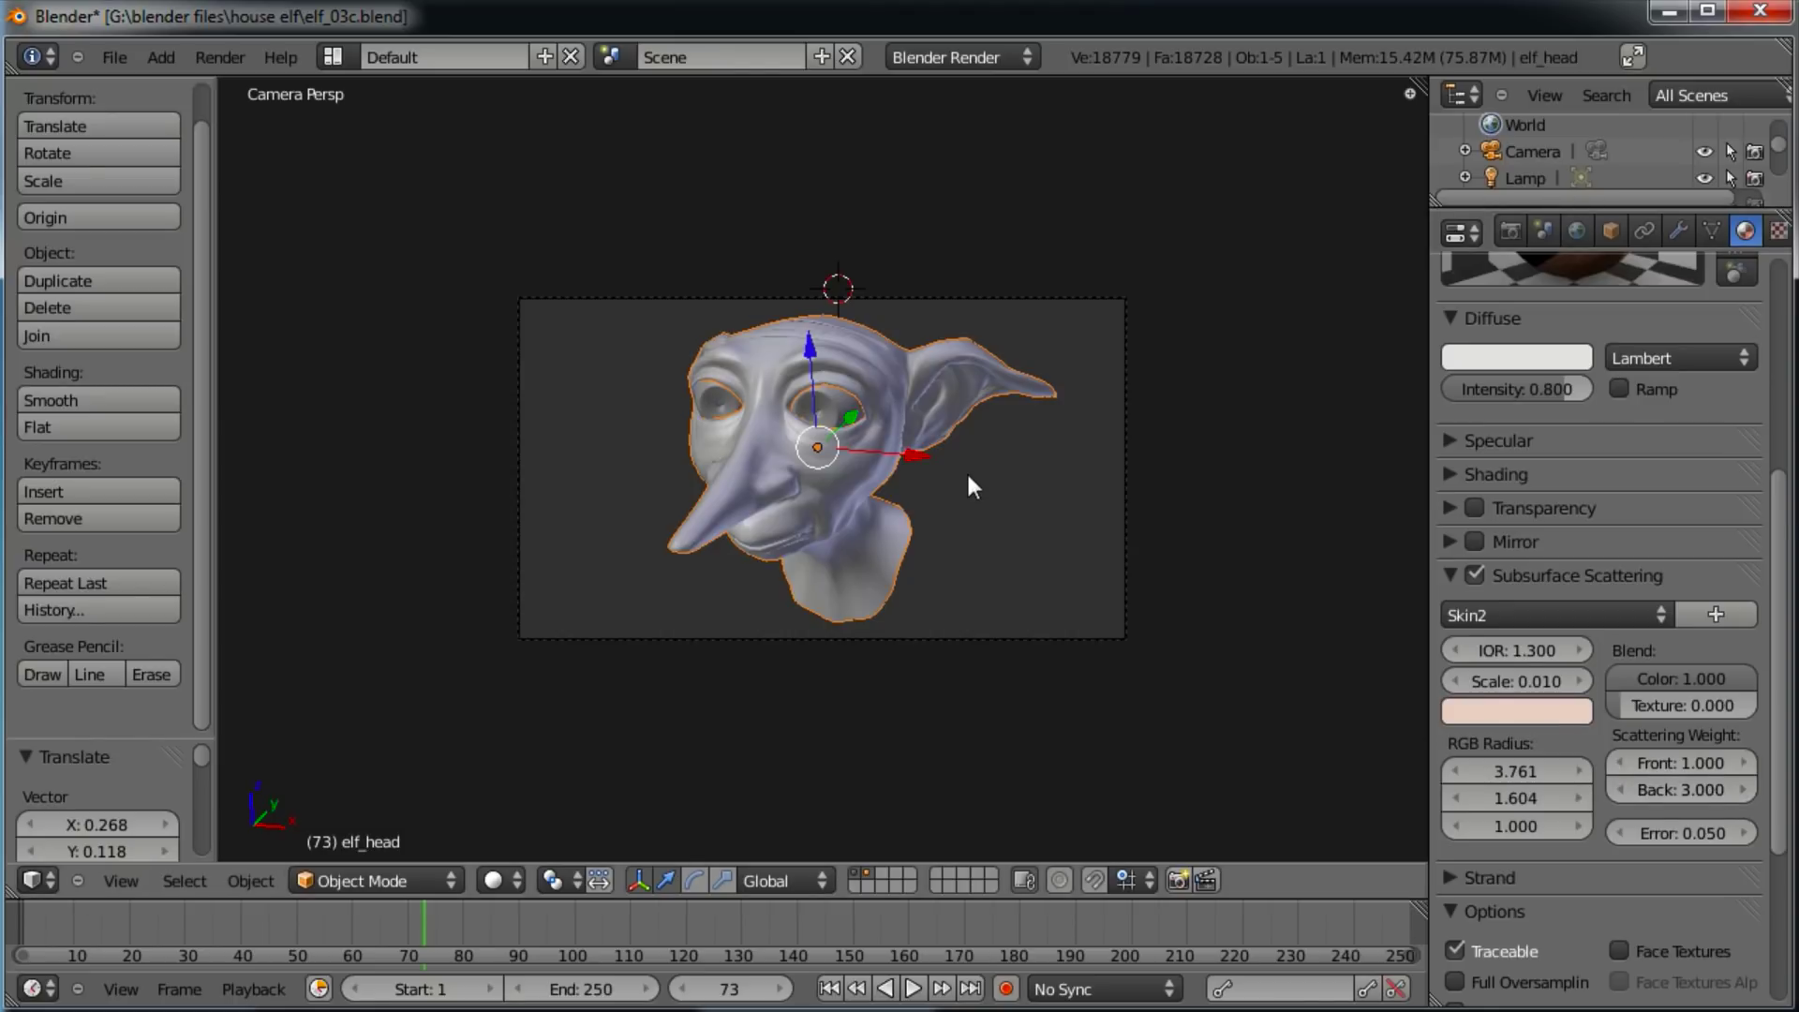
# From the top view, move the lamp slightly farther out to the side of the elf head.
pyautogui.press('KP_7')
pyautogui.scroll(-4, 970, 525)
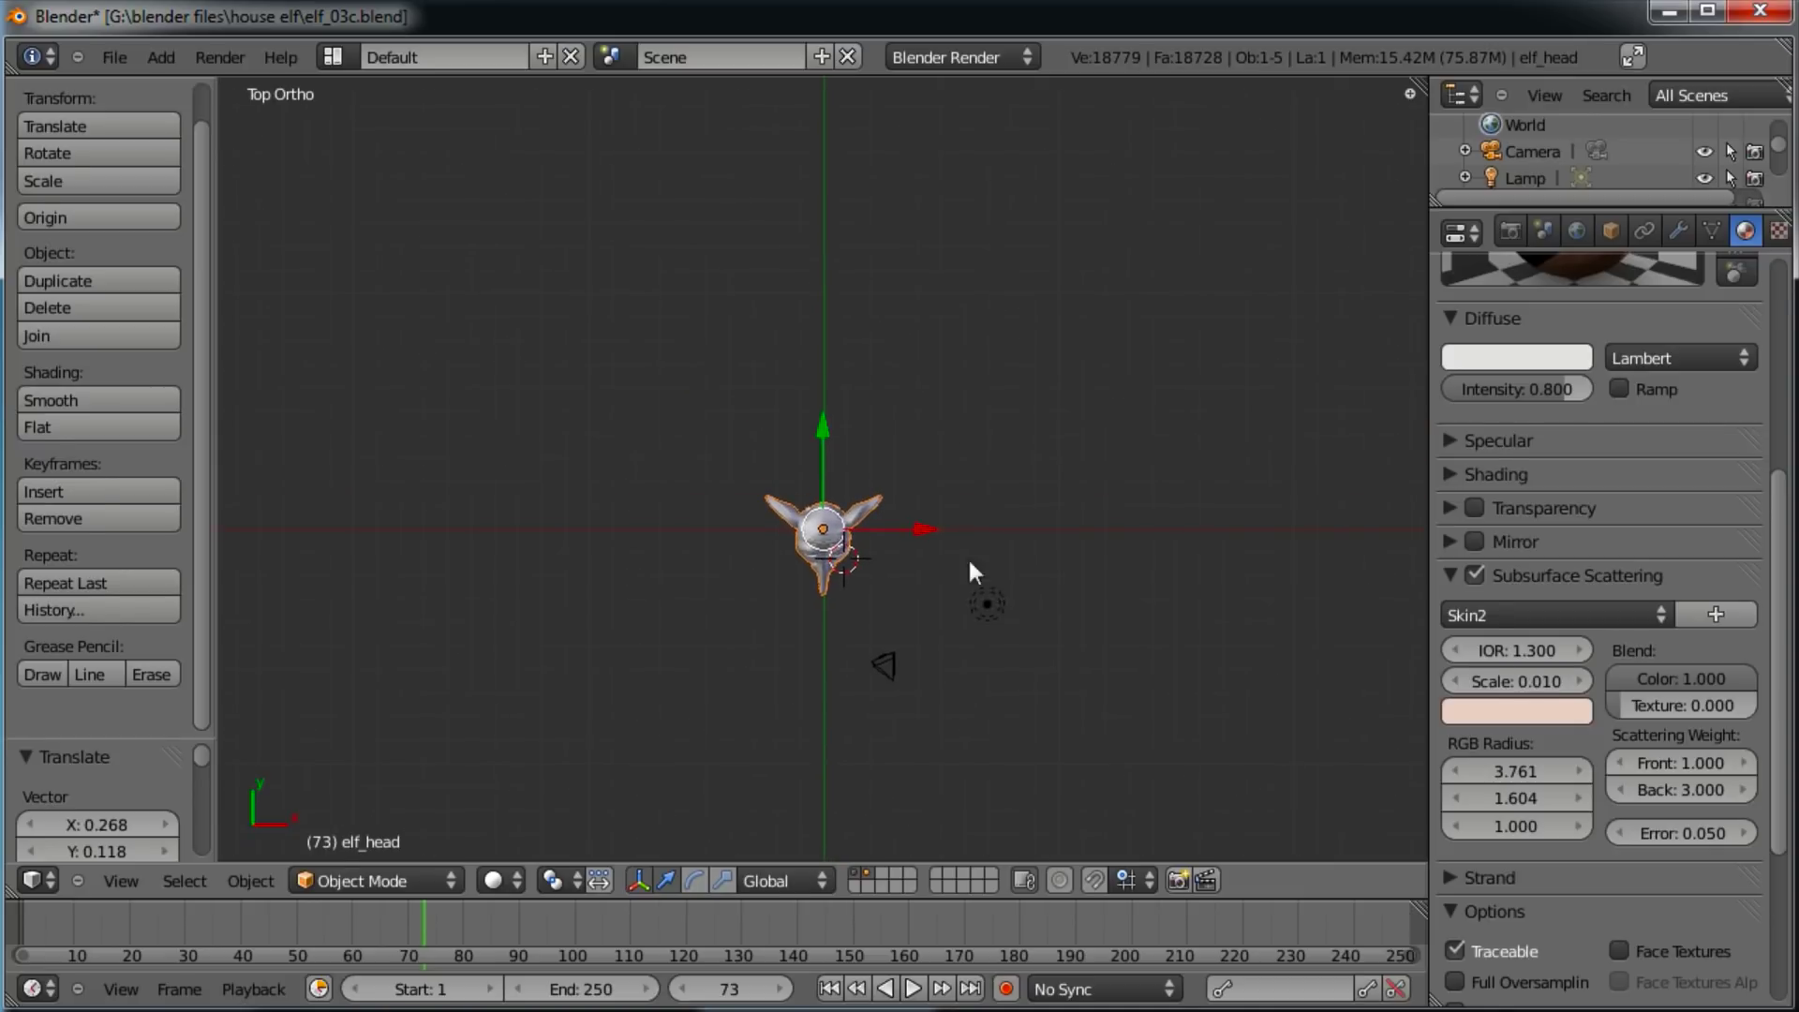
pyautogui.rightClick(986, 598)
pyautogui.press('g')
pyautogui.click(1042, 573)
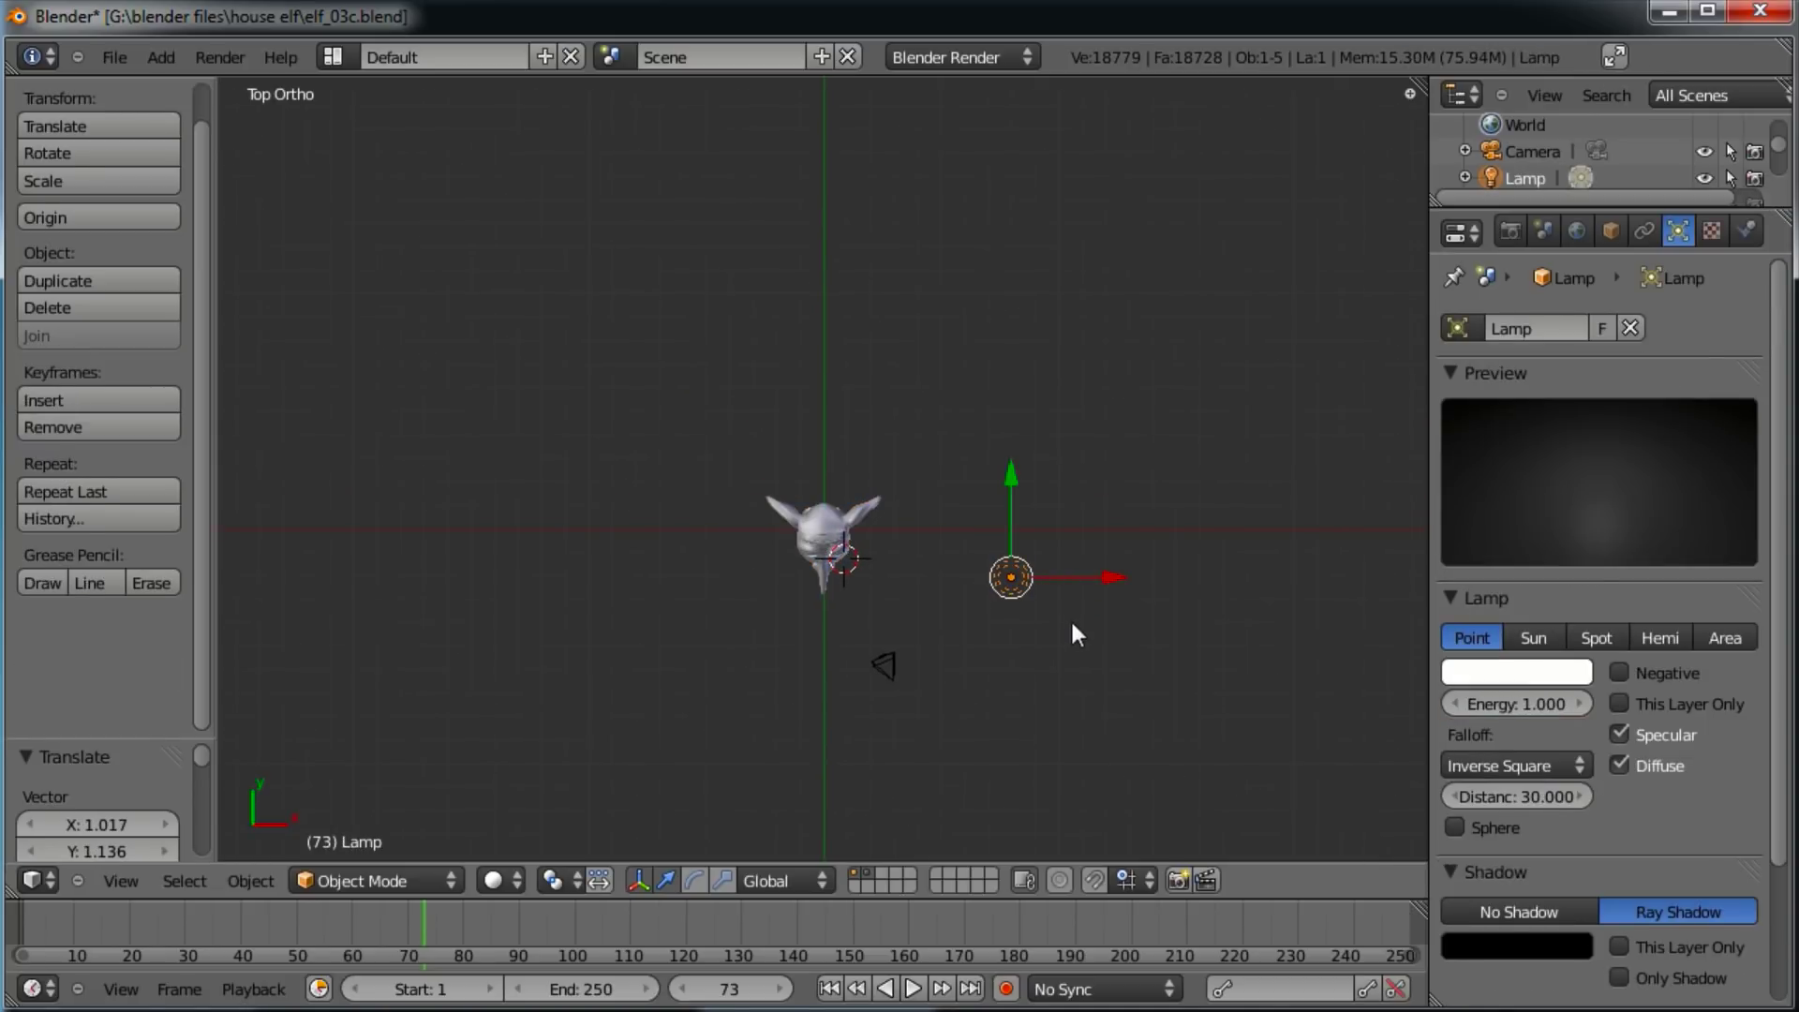
# Duplicate the lamp and position the copy behind the elf head, on the side opposite the original lamp.
pyautogui.hotkey('shift', 'd')
pyautogui.click(748, 325)
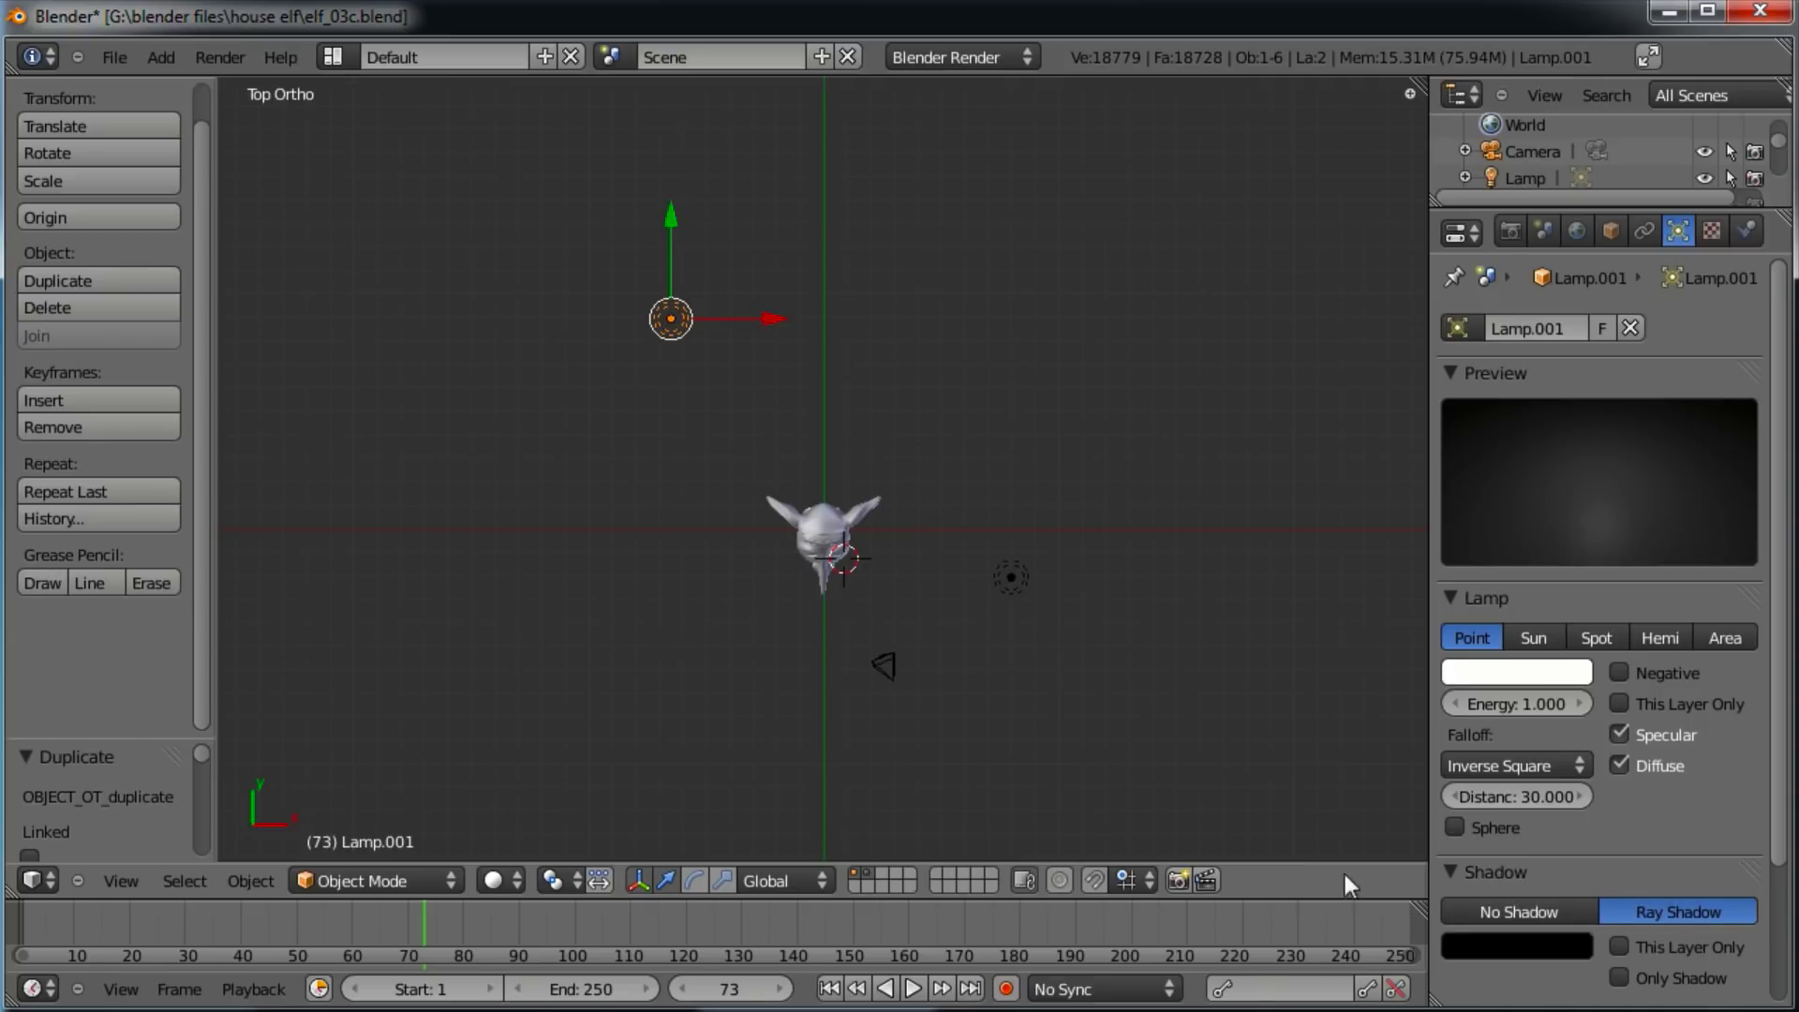
pyautogui.rightClick(845, 530)
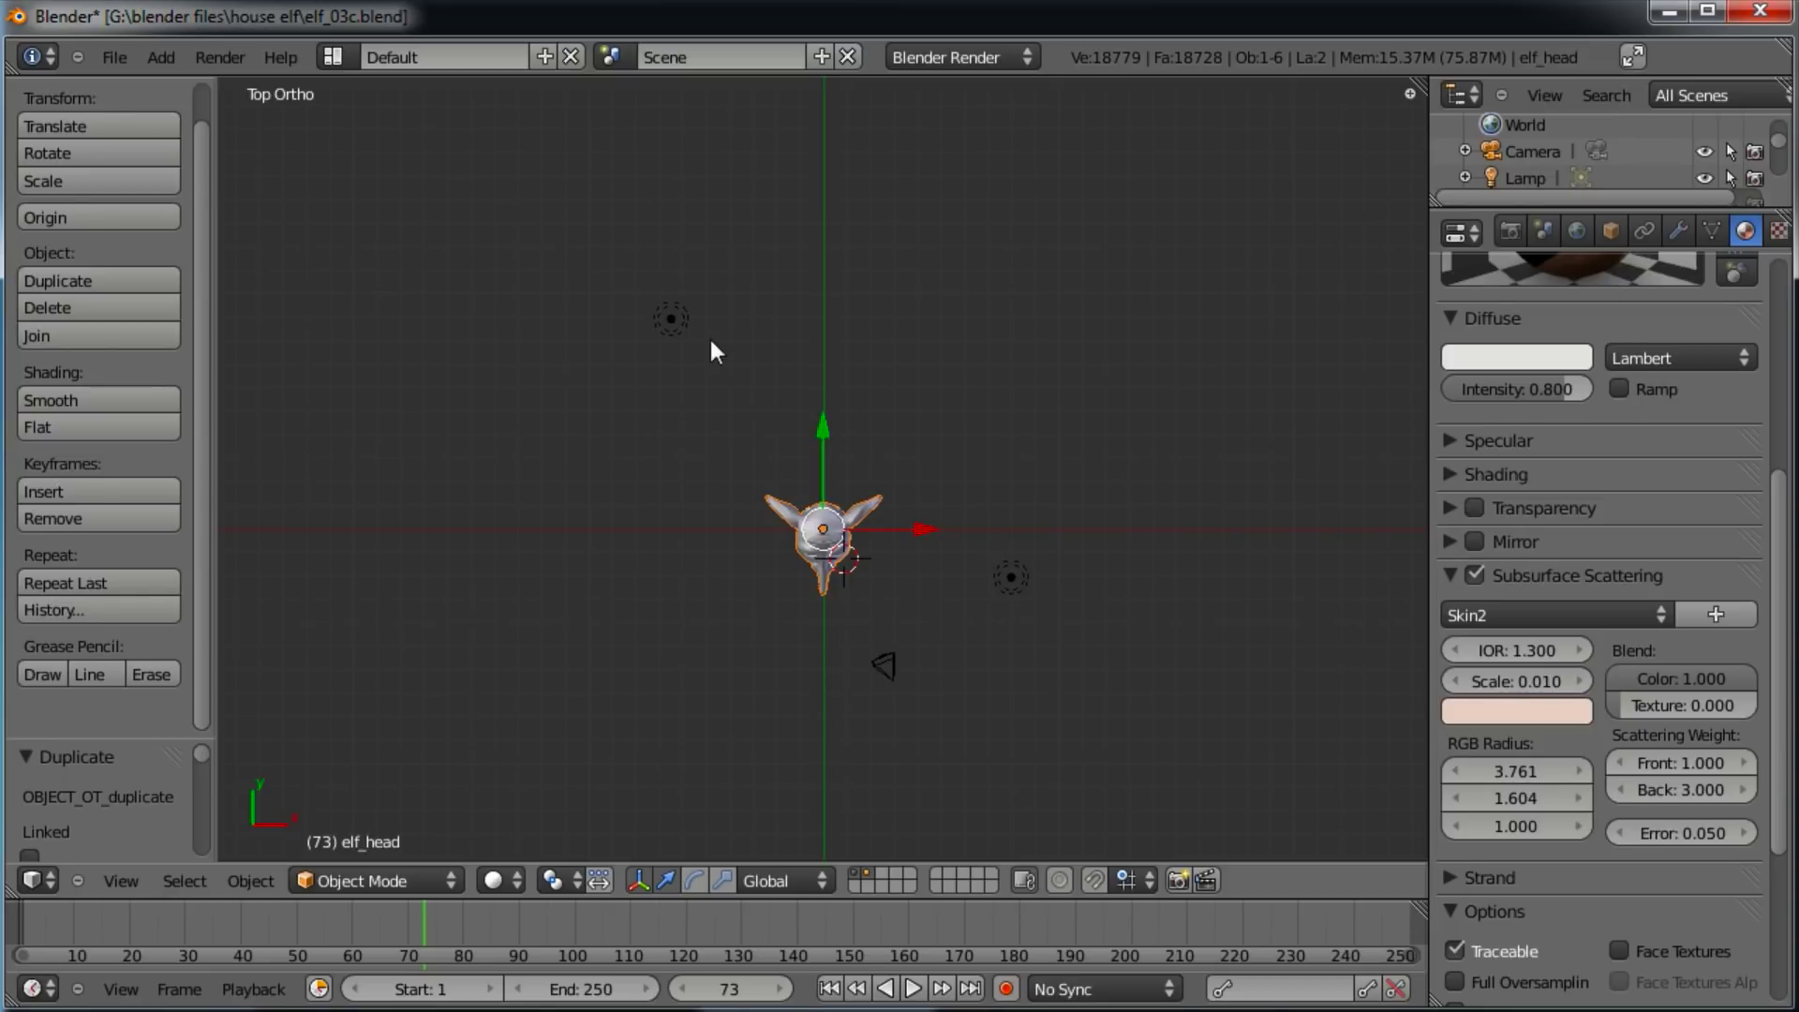
pyautogui.rightClick(674, 321)
pyautogui.moveTo(808, 508); pyautogui.dragTo(774, 380, button='middle')
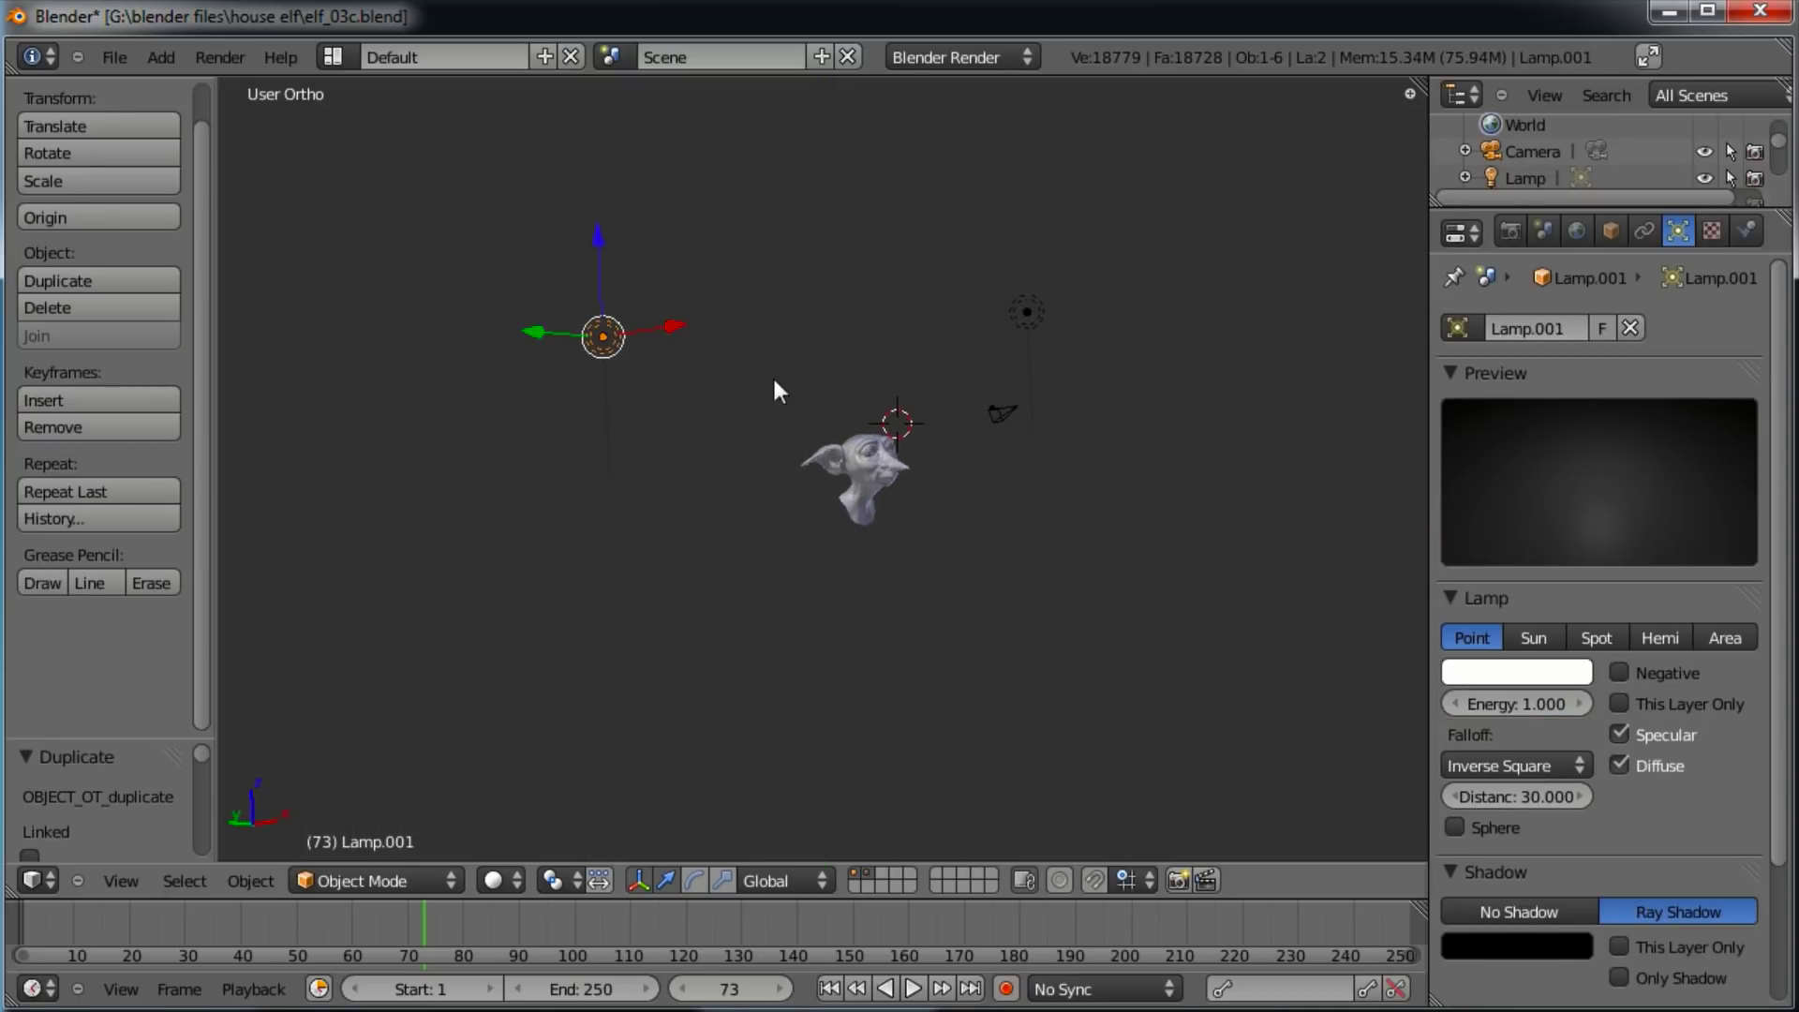
pyautogui.press('g')
pyautogui.moveTo(709, 495); pyautogui.dragTo(915, 728, button='middle')
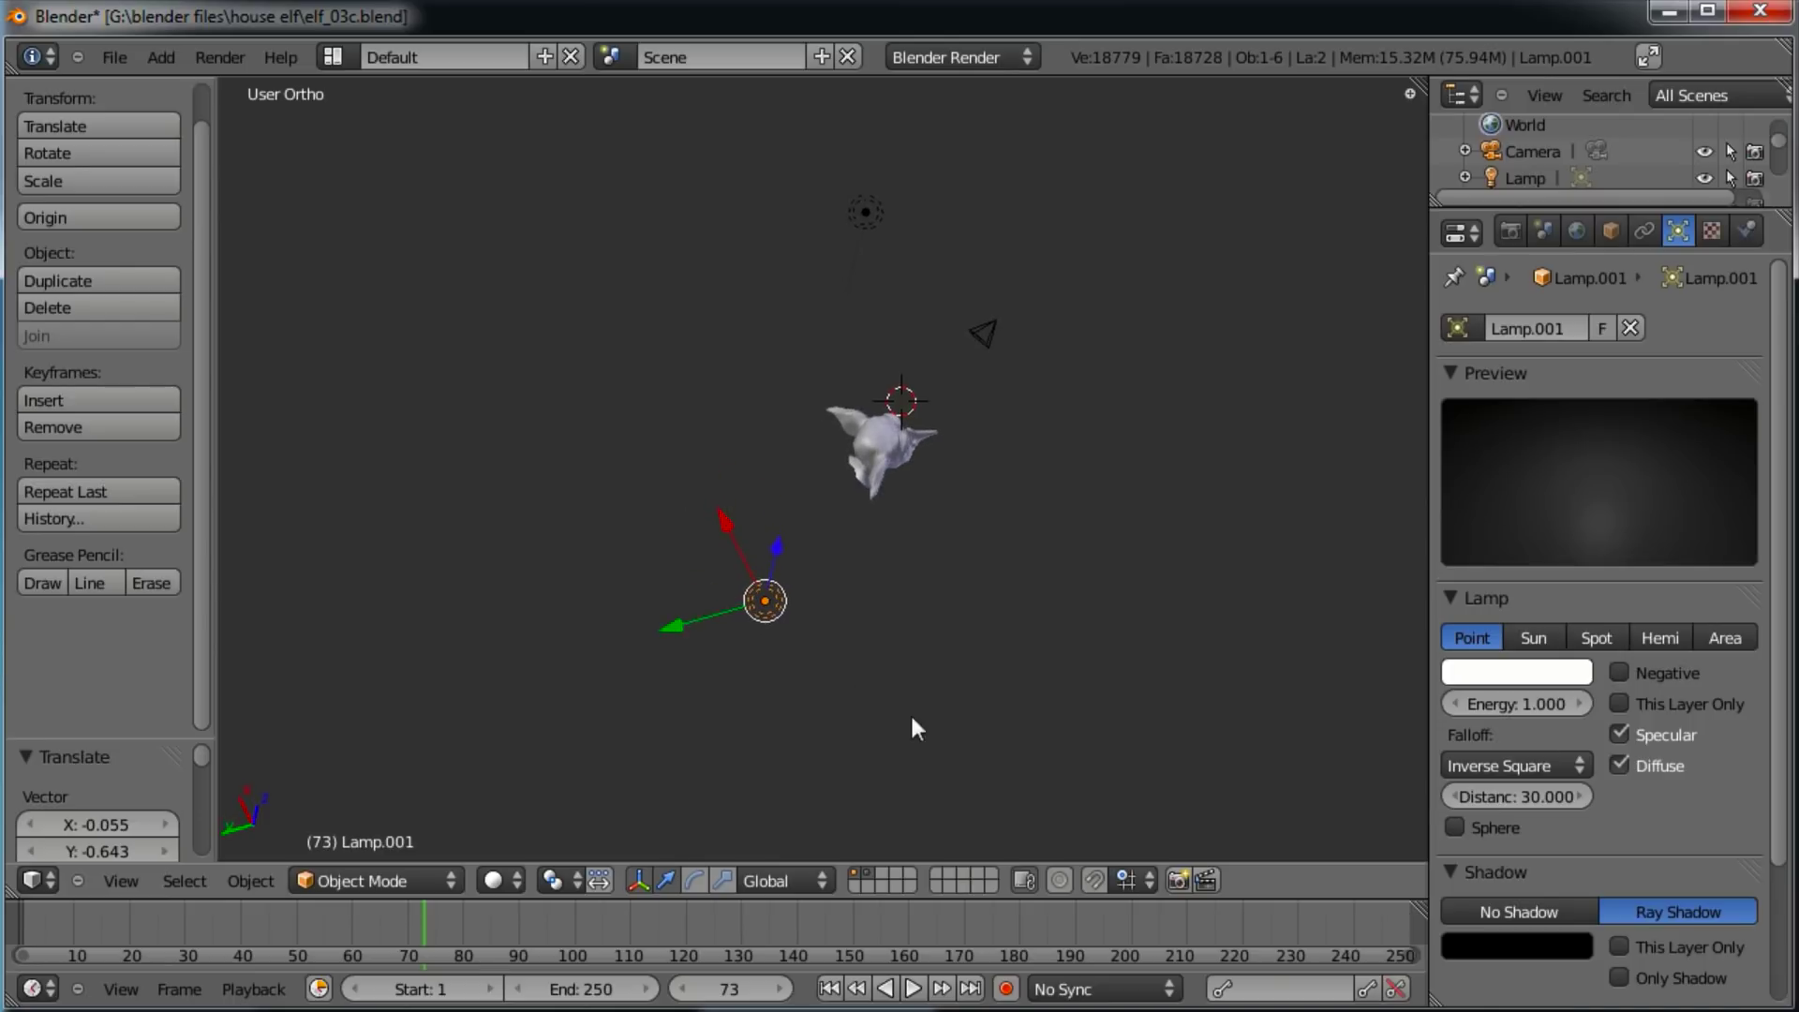
pyautogui.rightClick(919, 446)
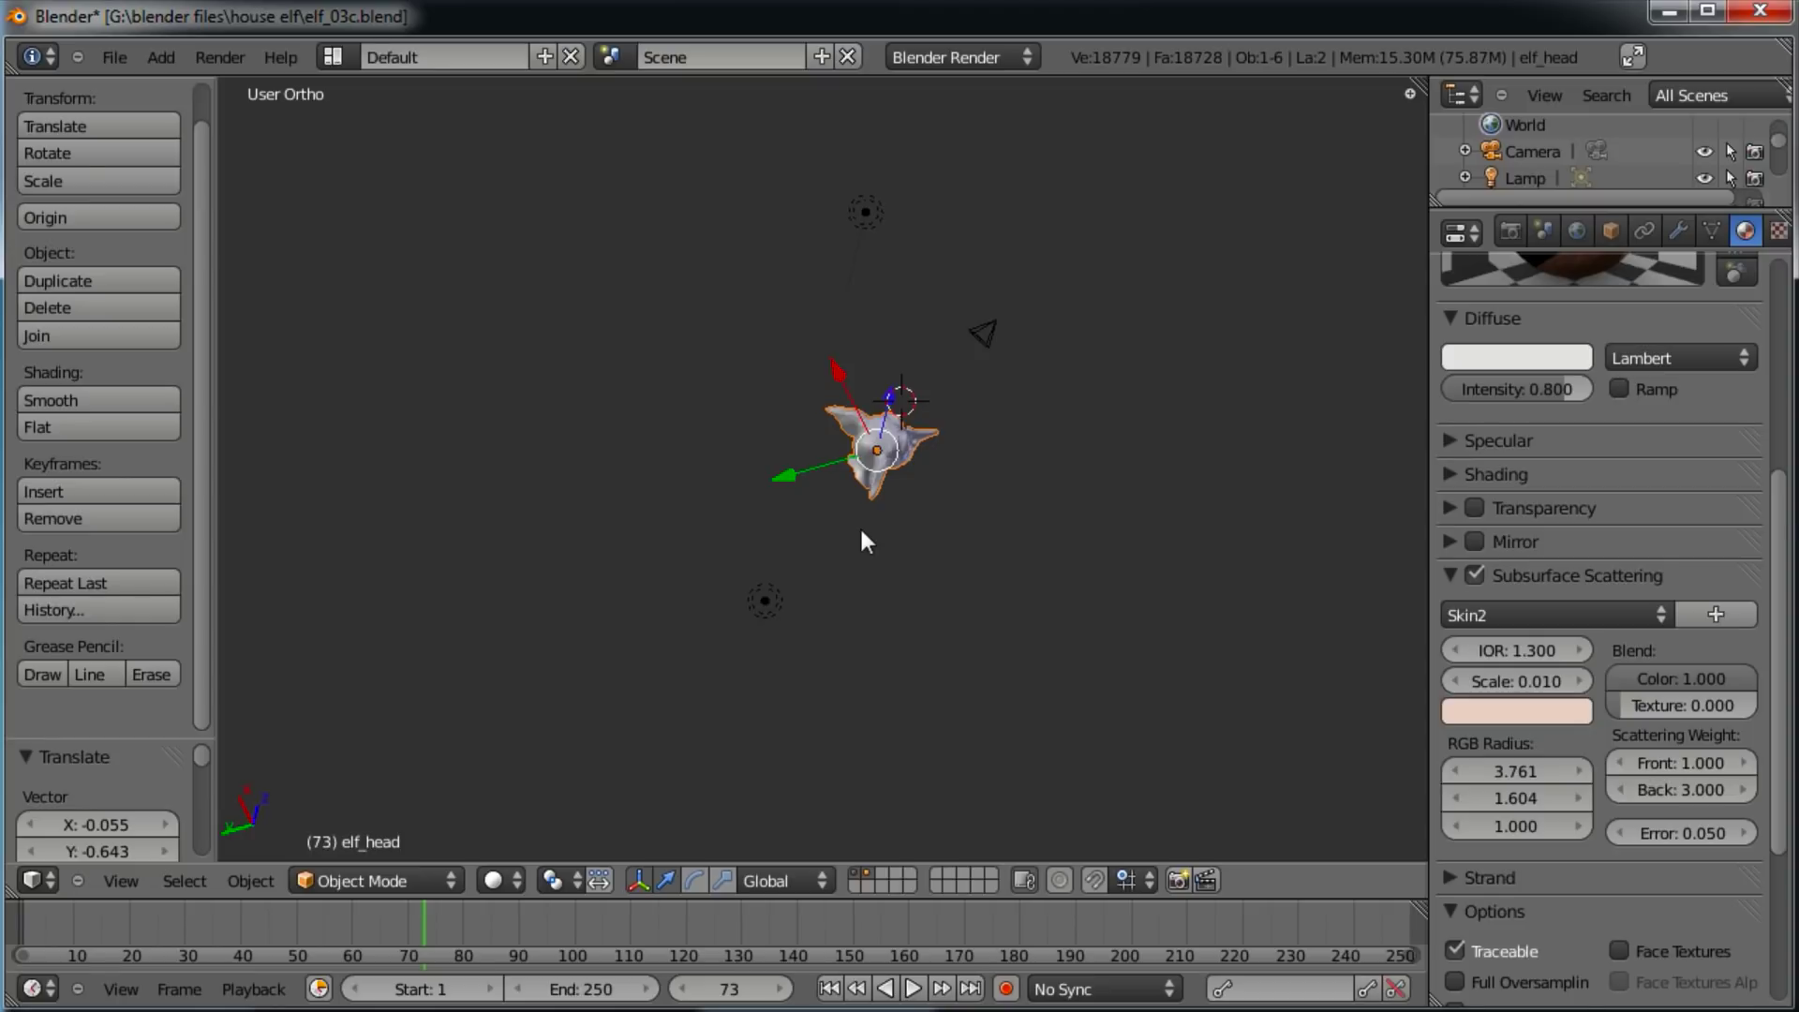
pyautogui.moveTo(965, 662); pyautogui.dragTo(812, 600, button='middle')
pyautogui.moveTo(999, 534); pyautogui.dragTo(1056, 743, button='middle')
# Change the original lamp at the front side of the head to a Spot lamp.
pyautogui.press('KP_7')
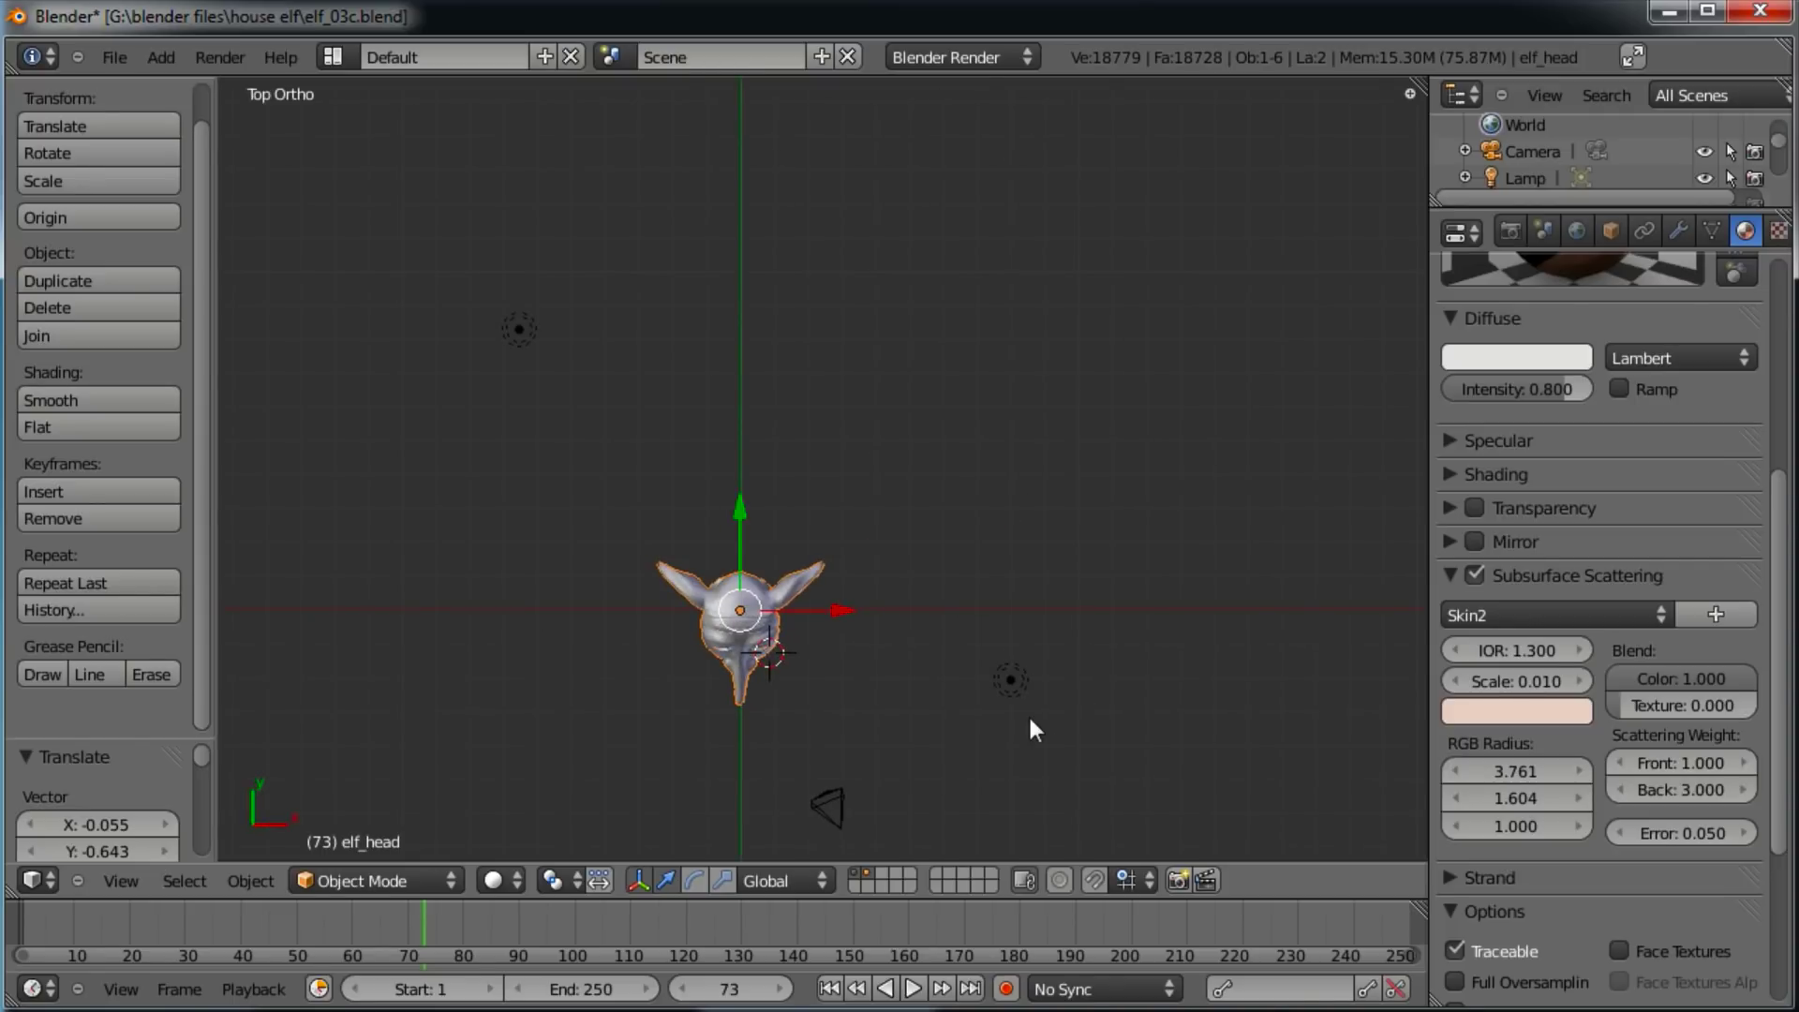
pyautogui.rightClick(1012, 688)
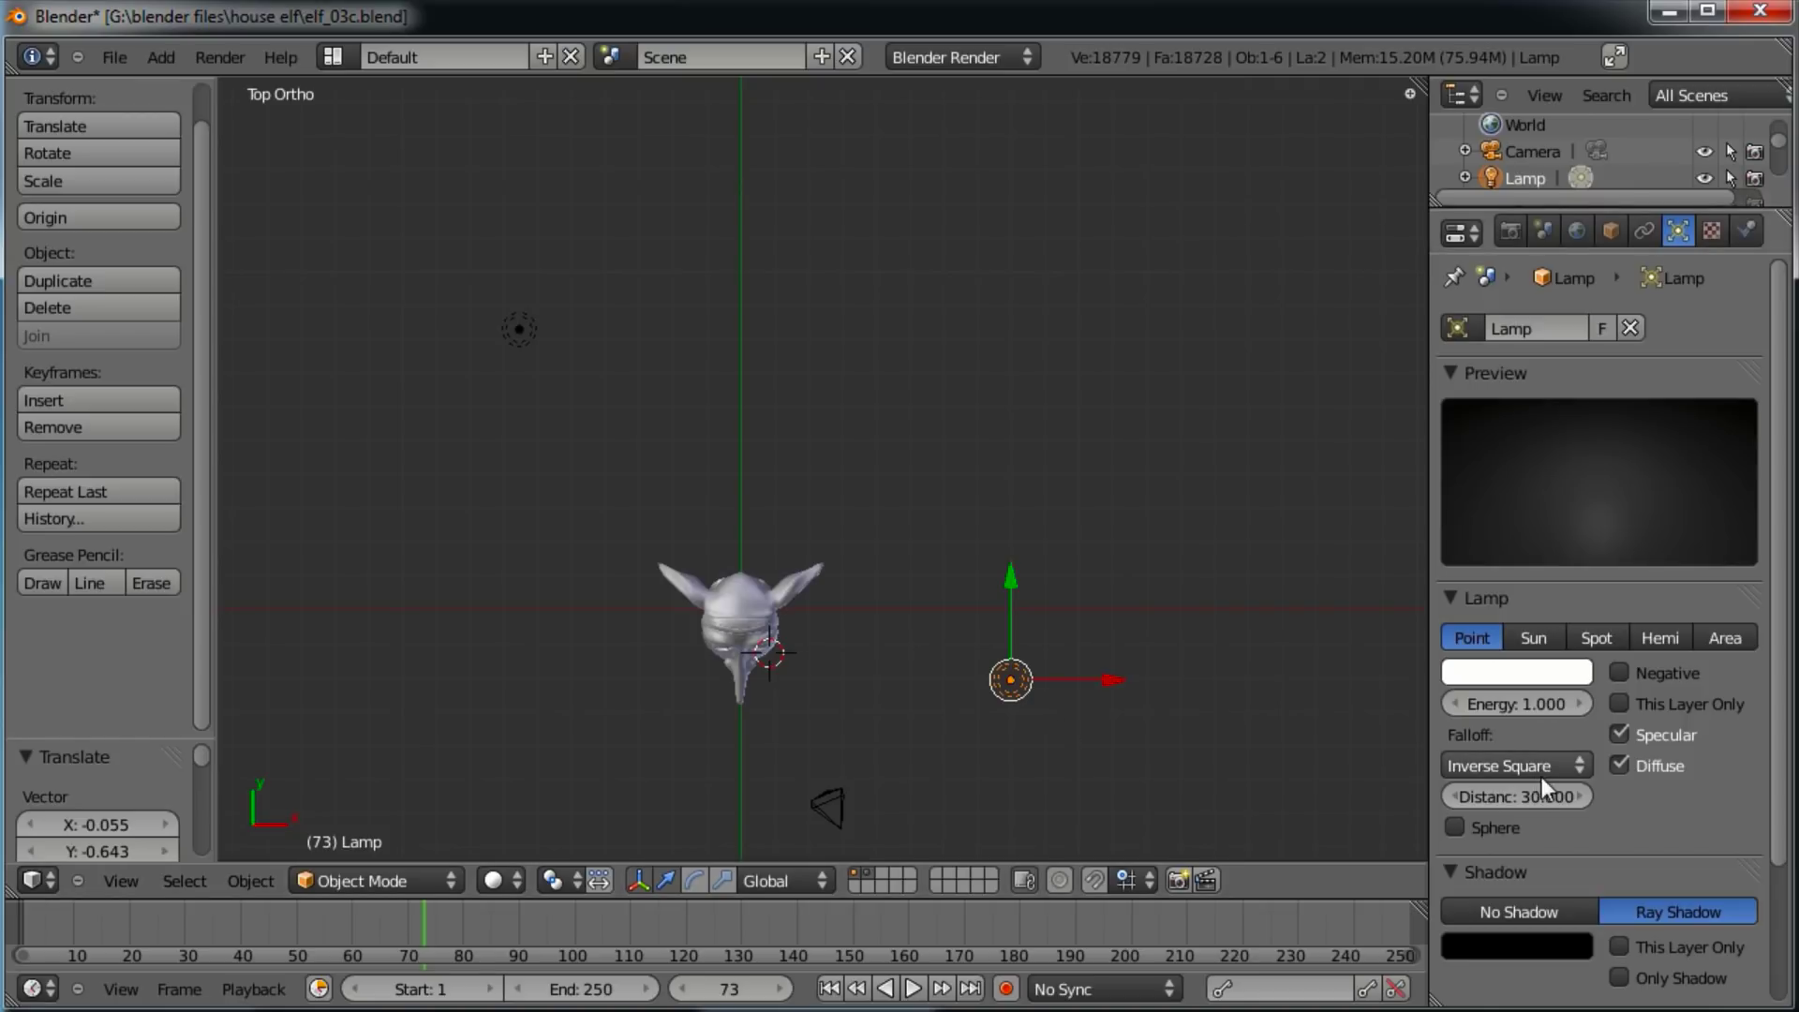
pyautogui.click(1597, 638)
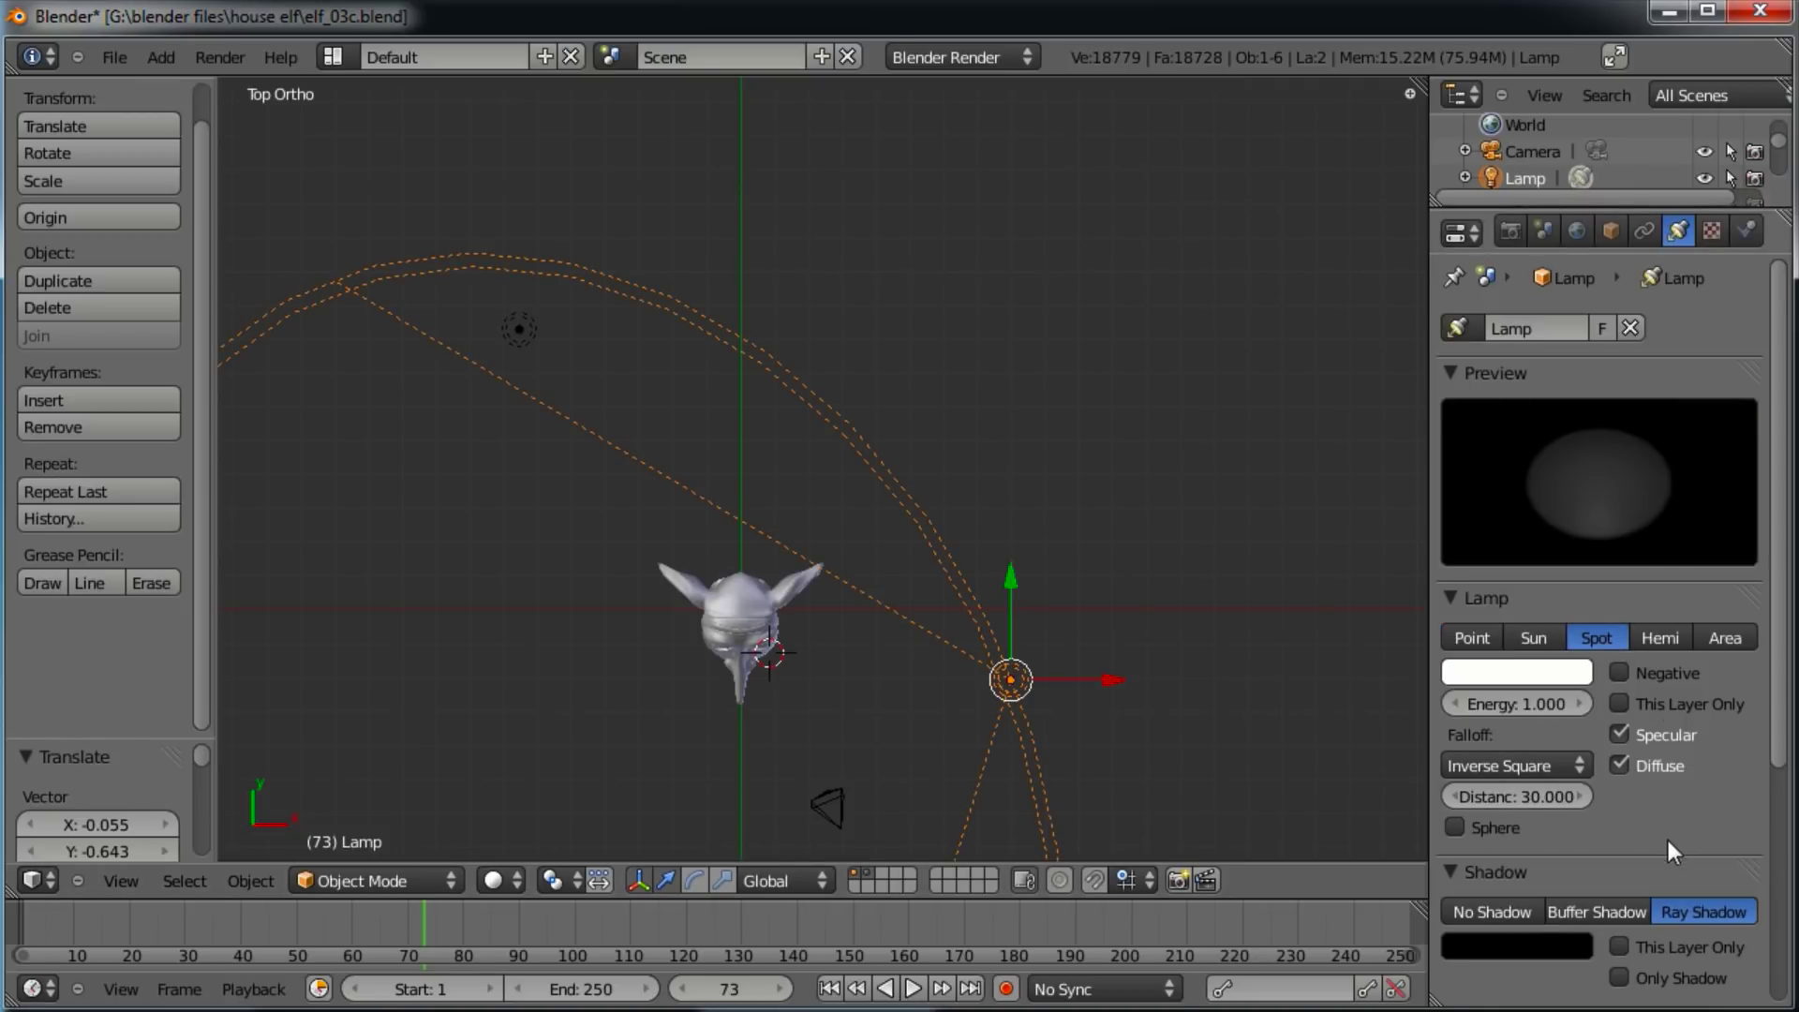
pyautogui.scroll(-3, 1668, 845)
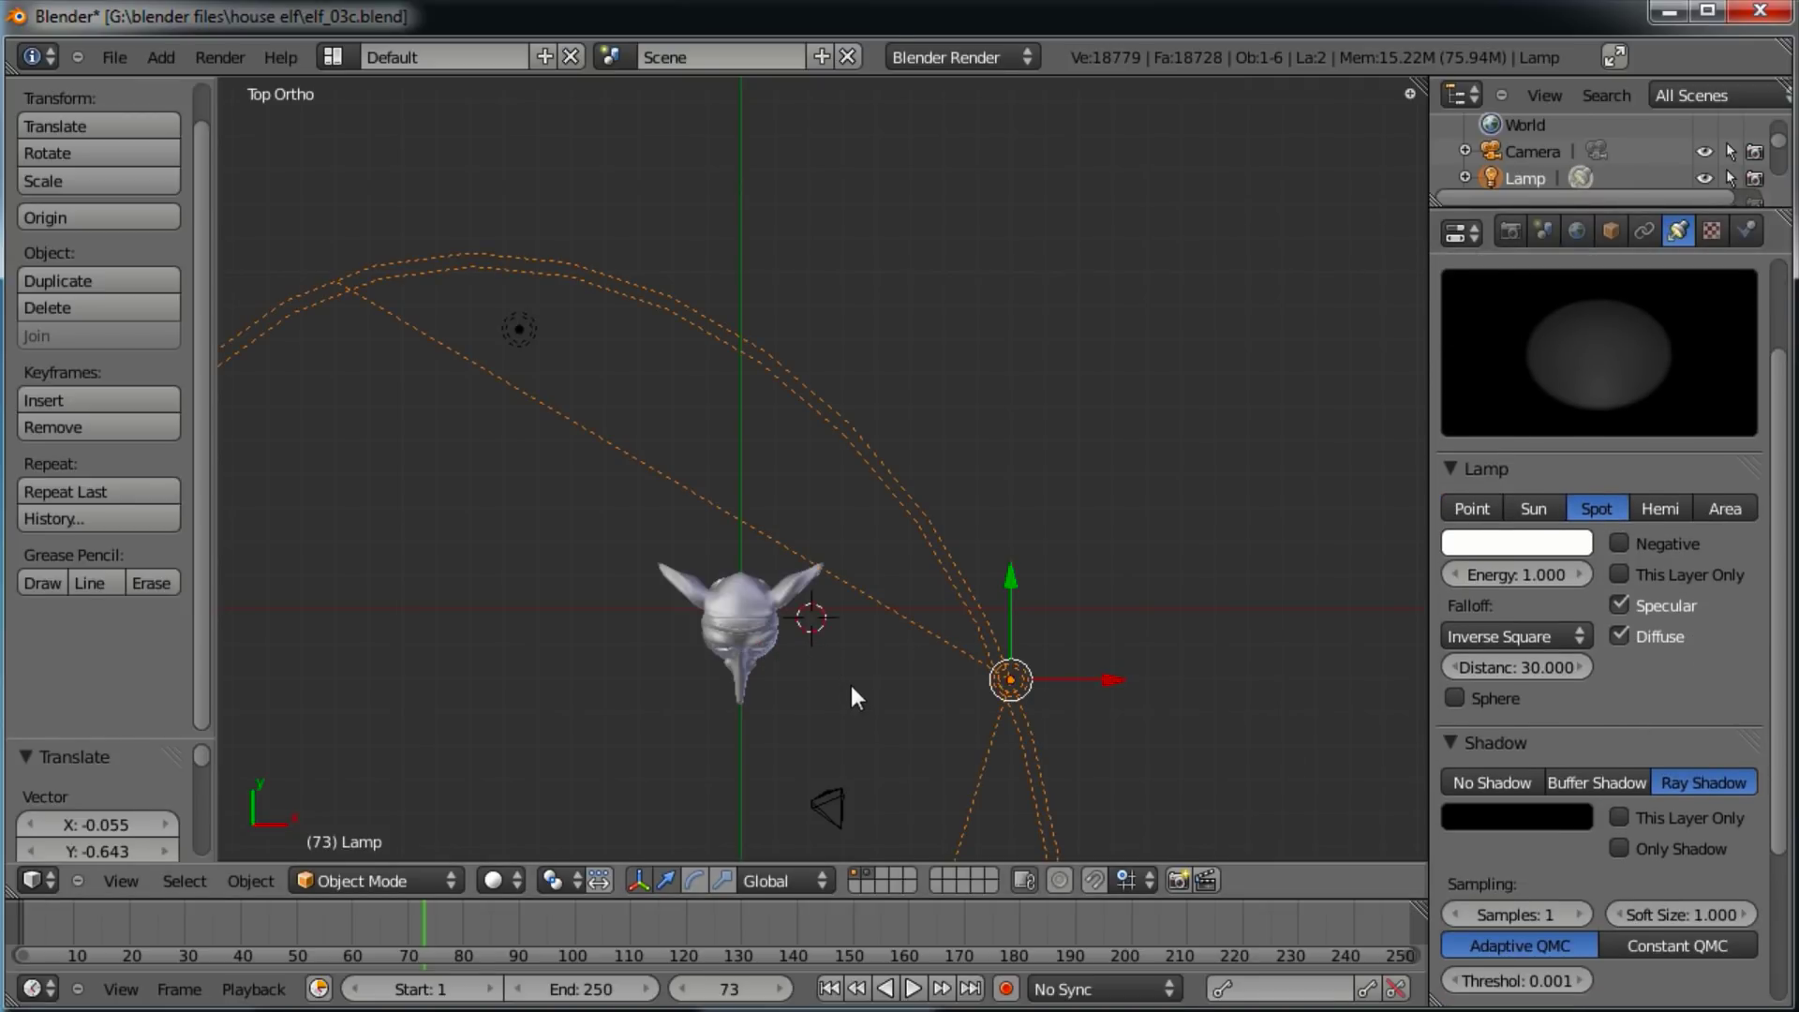
# Add an empty beside the elf head and aim the front spot lamp at it with a Track To constraint.
pyautogui.hotkey('shift', 'a')
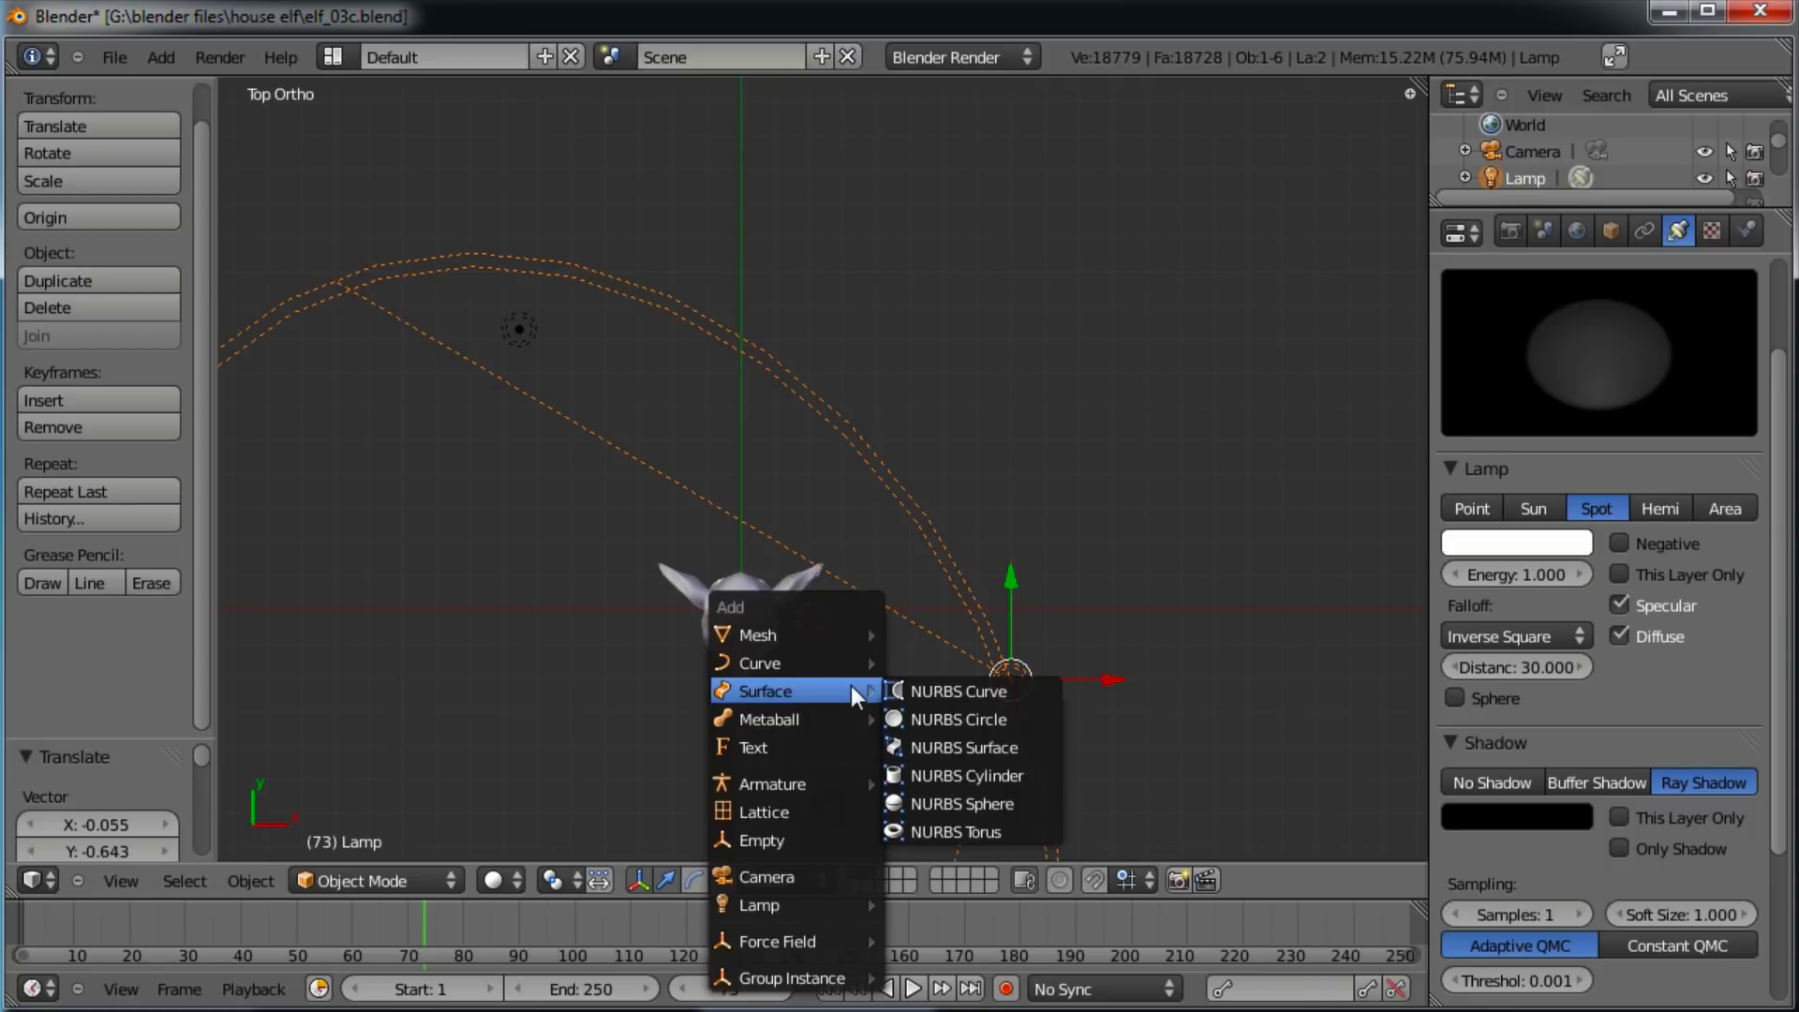
pyautogui.click(804, 839)
pyautogui.rightClick(995, 682)
pyautogui.keyDown('shift'); pyautogui.rightClick(840, 637); pyautogui.keyUp('shift')
pyautogui.hotkey('ctrl', 't')
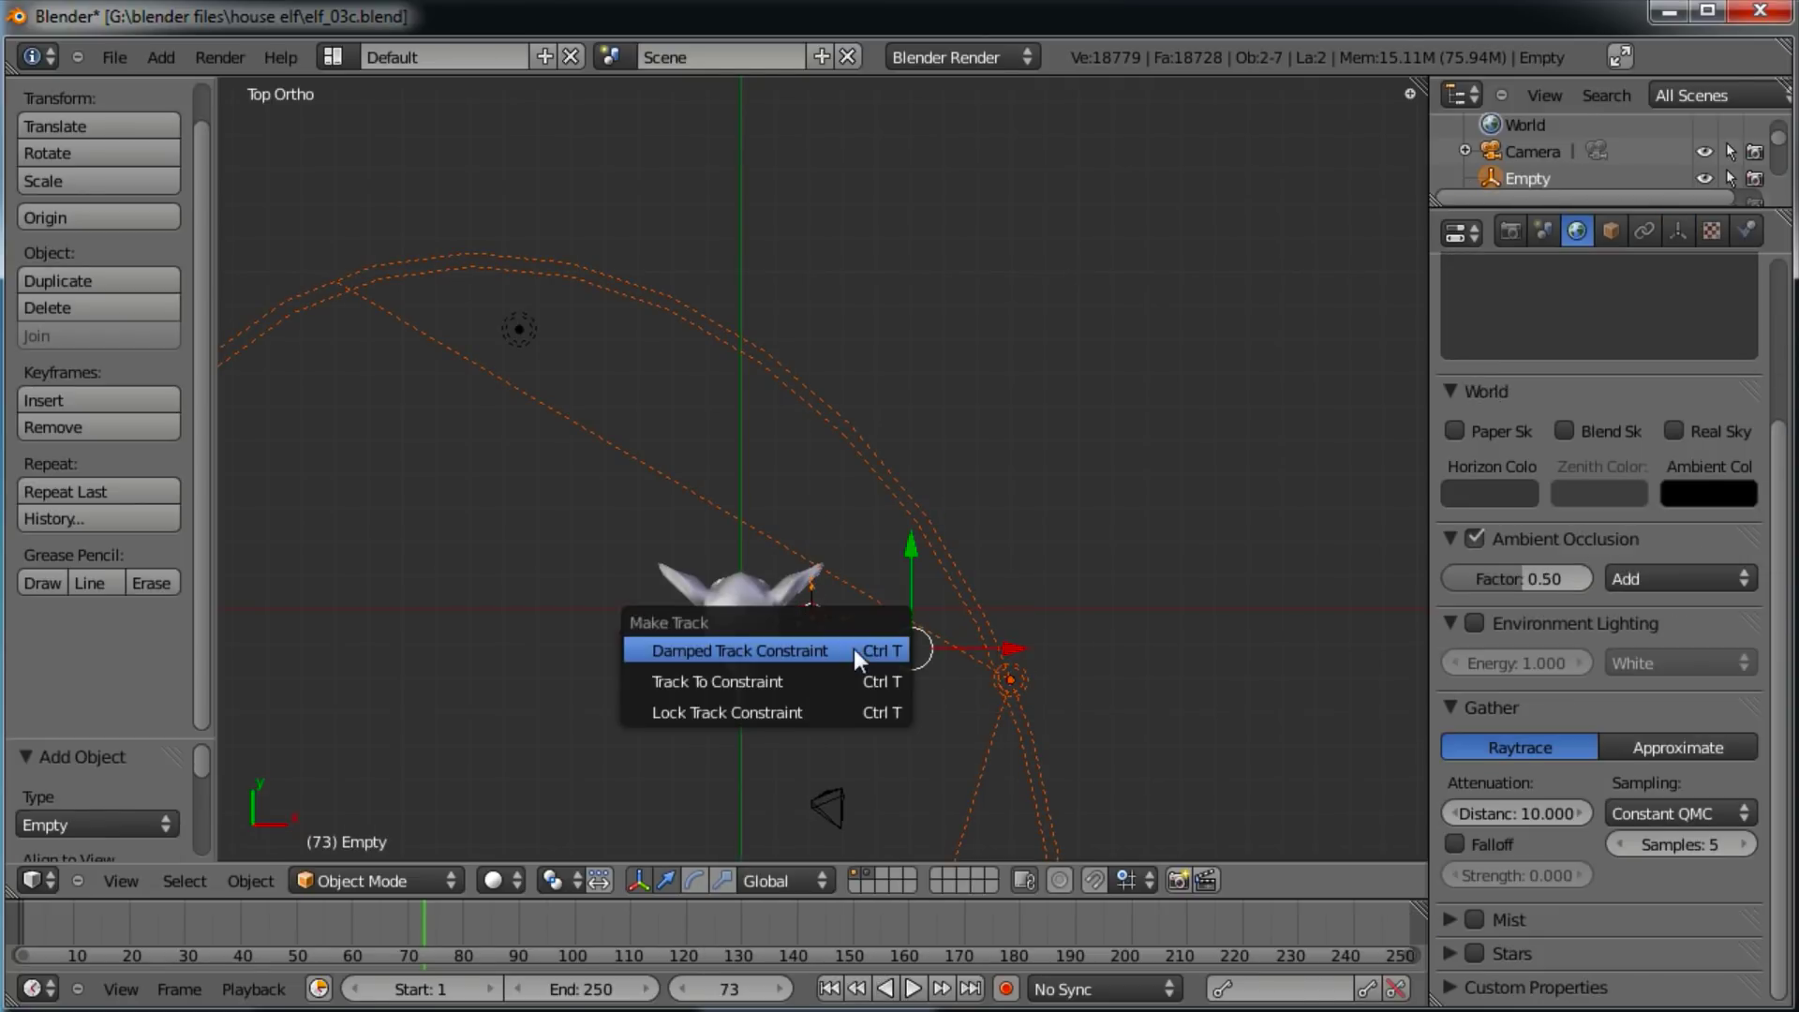
pyautogui.click(859, 684)
# Move the front spot lamp diagonally farther away from the elf head.
pyautogui.rightClick(1022, 682)
pyautogui.press('g')
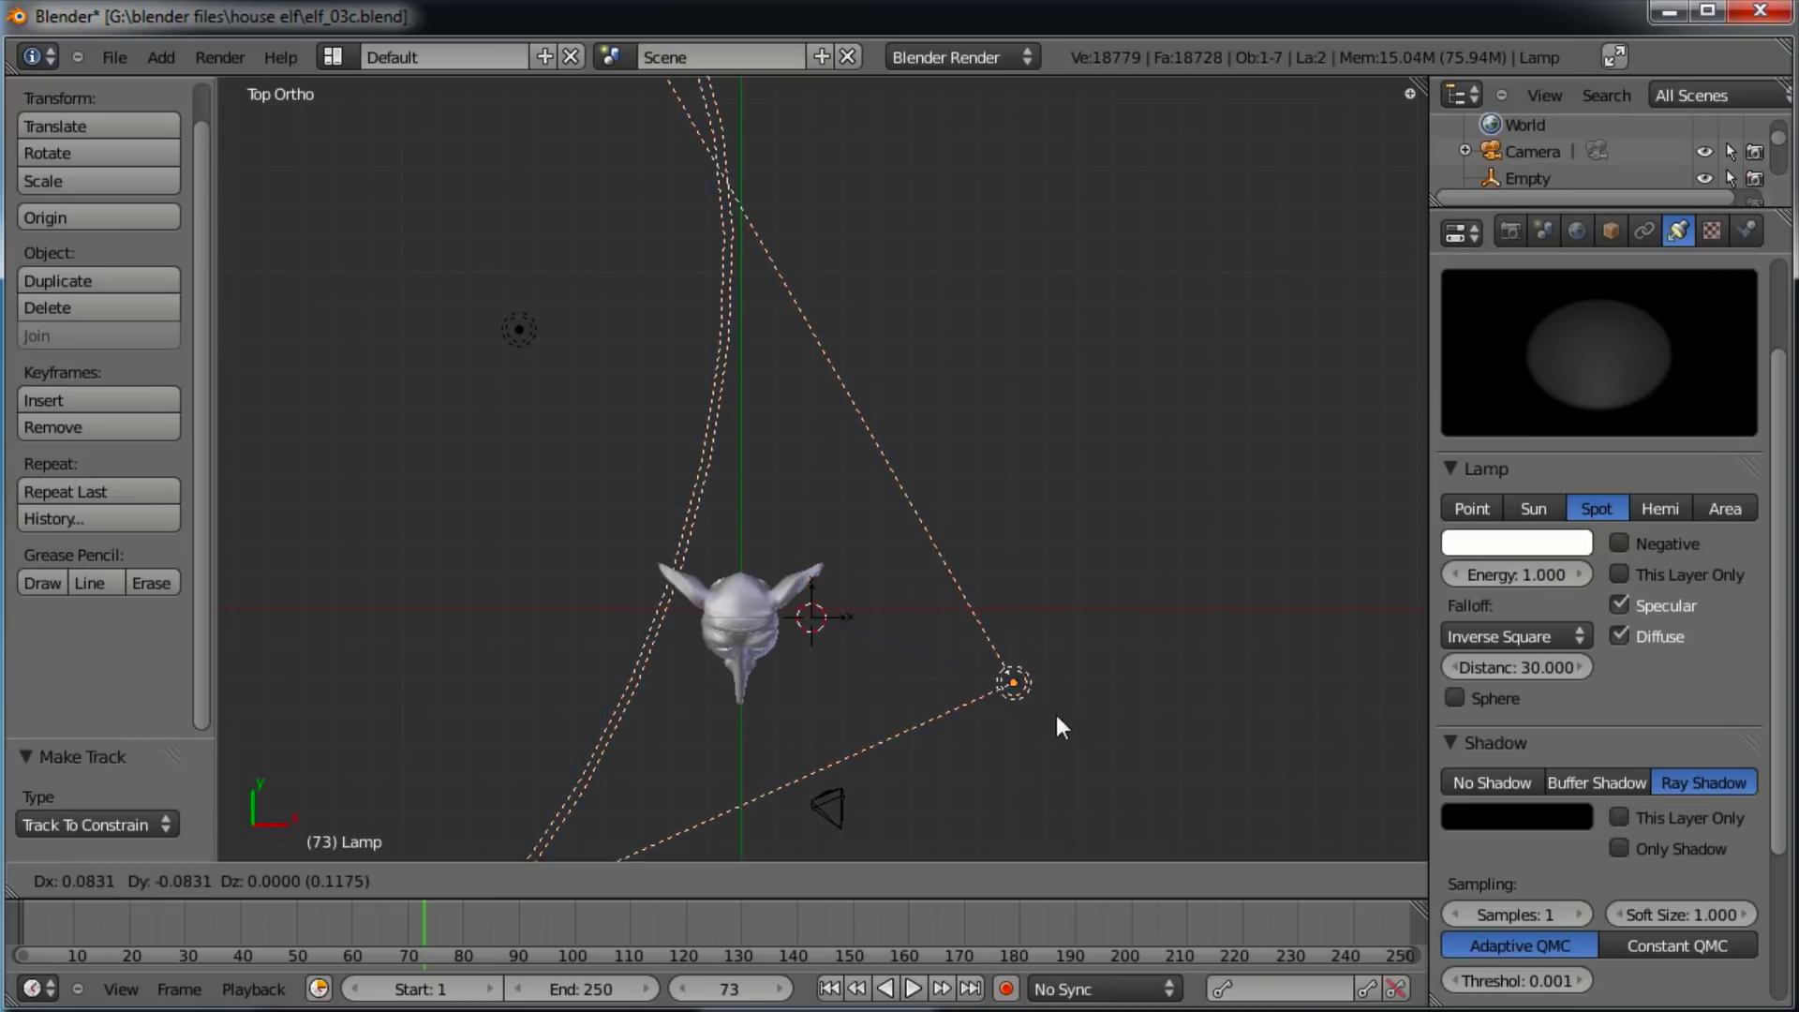
pyautogui.click(1151, 778)
# Change the rear lamp to a Spot lamp and aim it at the empty with a Track To constraint.
pyautogui.rightClick(496, 328)
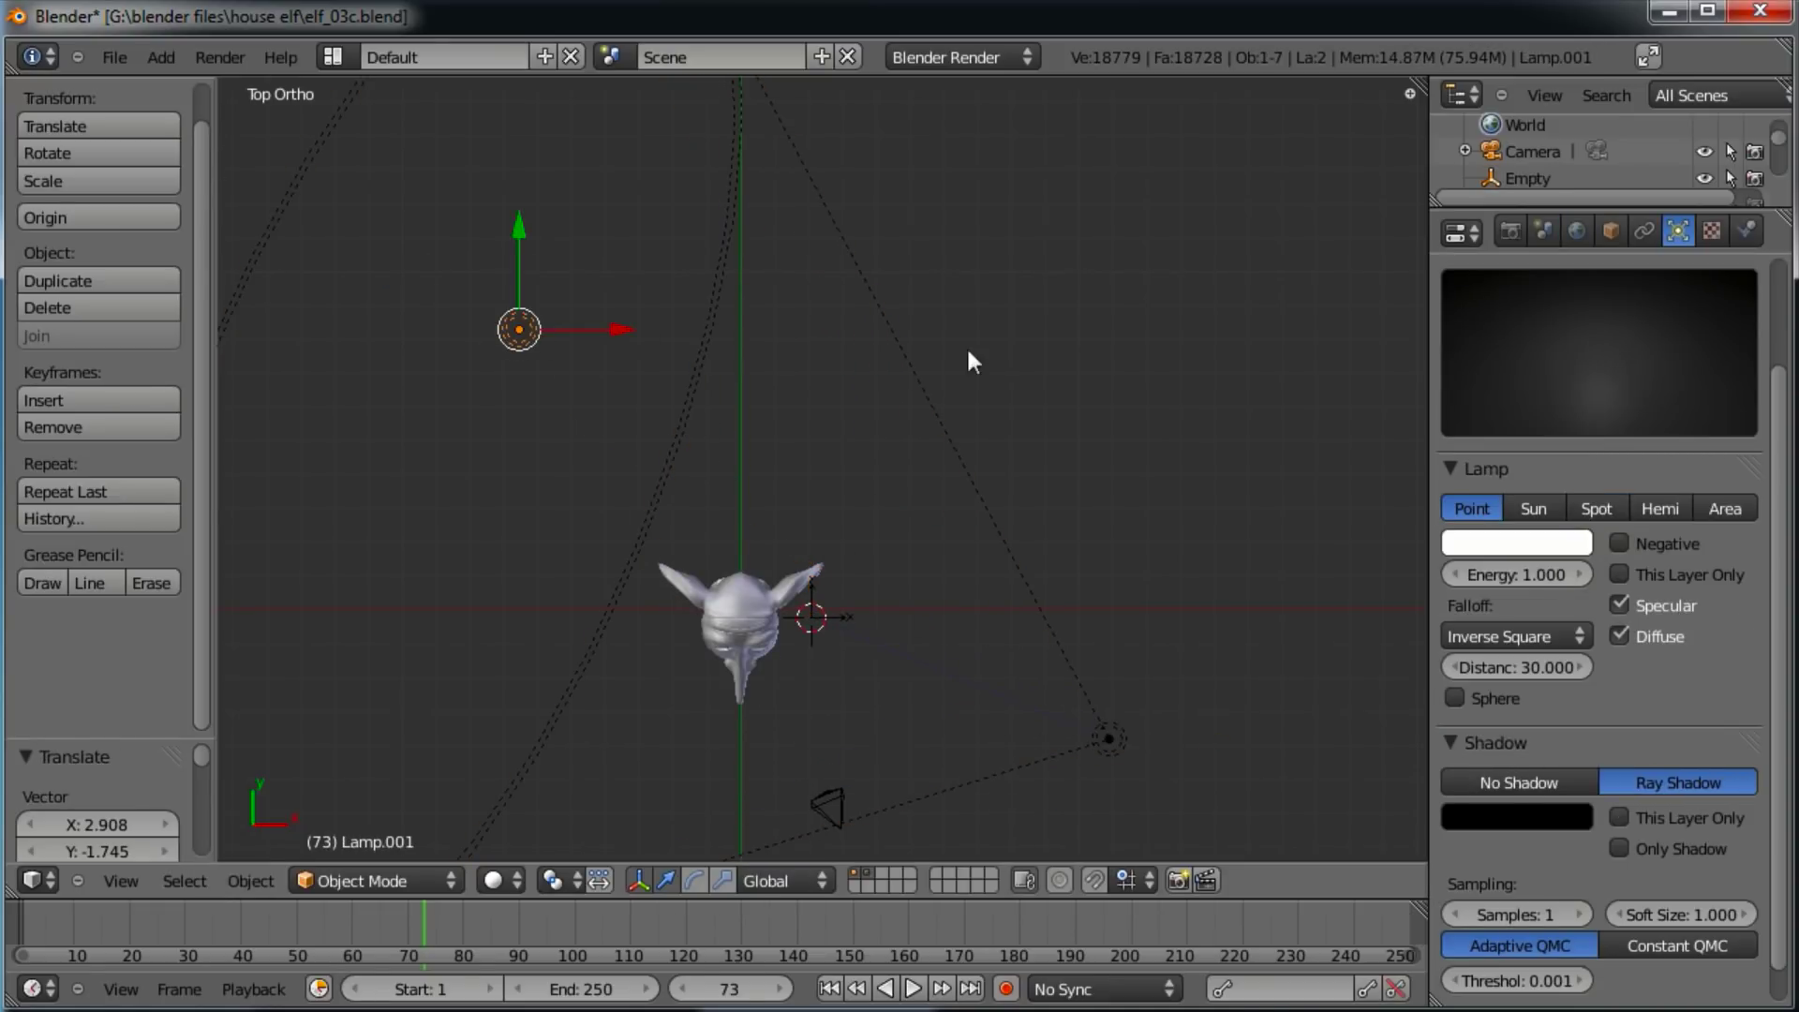
pyautogui.click(1597, 509)
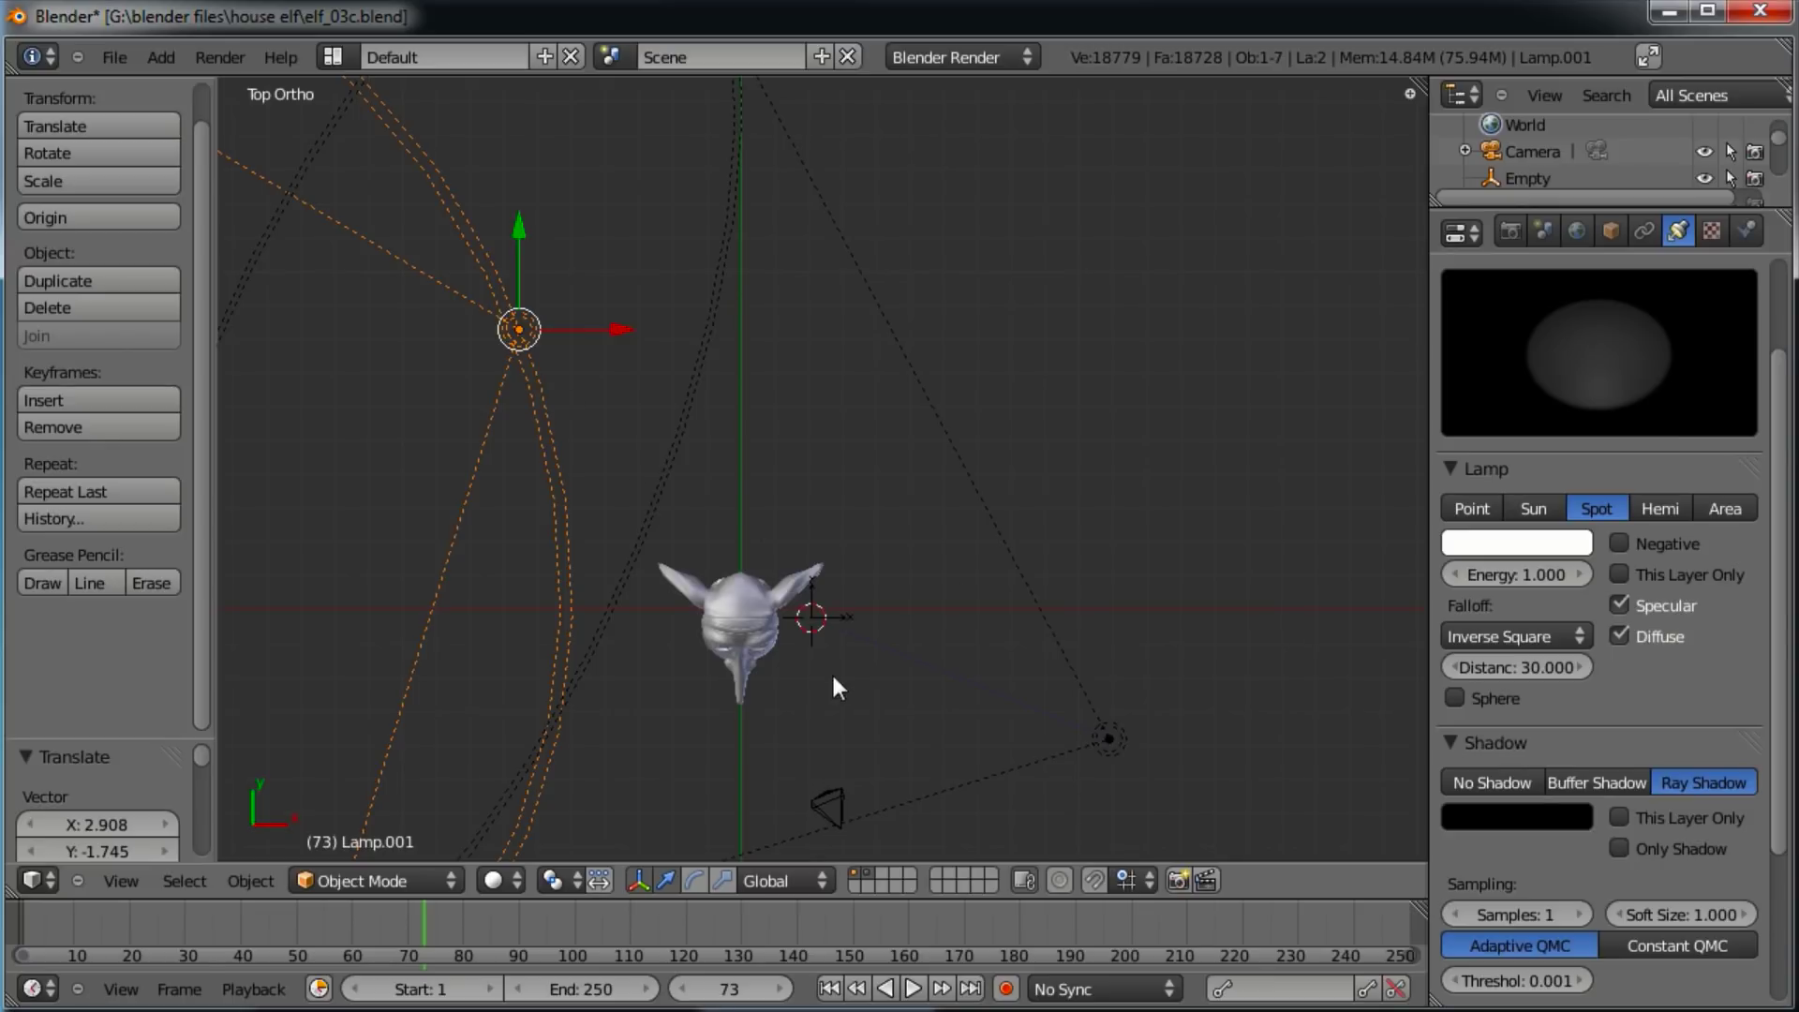
pyautogui.keyDown('shift'); pyautogui.rightClick(852, 628); pyautogui.keyUp('shift')
pyautogui.hotkey('ctrl', 't')
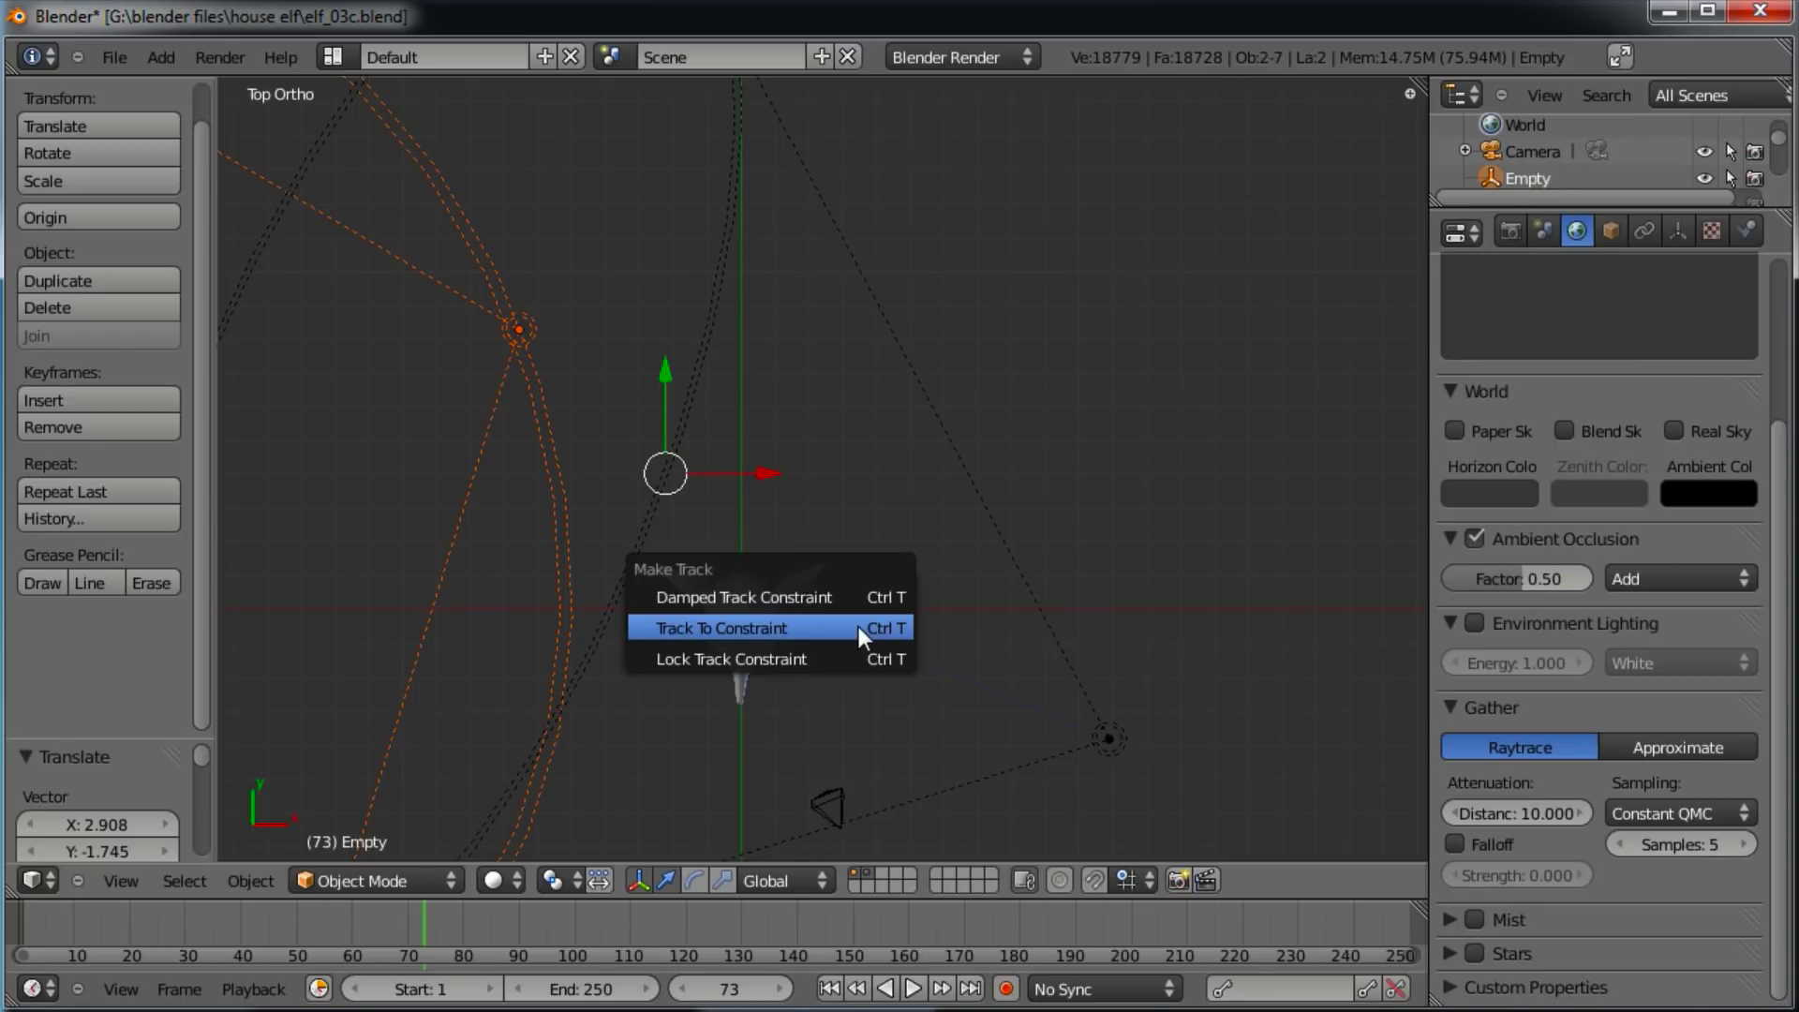
pyautogui.click(858, 627)
# Move the empty onto the centre of the elf head, placing it in both the top and front views.
pyautogui.keyDown('shift'); pyautogui.moveTo(1082, 668); pyautogui.dragTo(1096, 579, button='middle'); pyautogui.keyUp('shift')
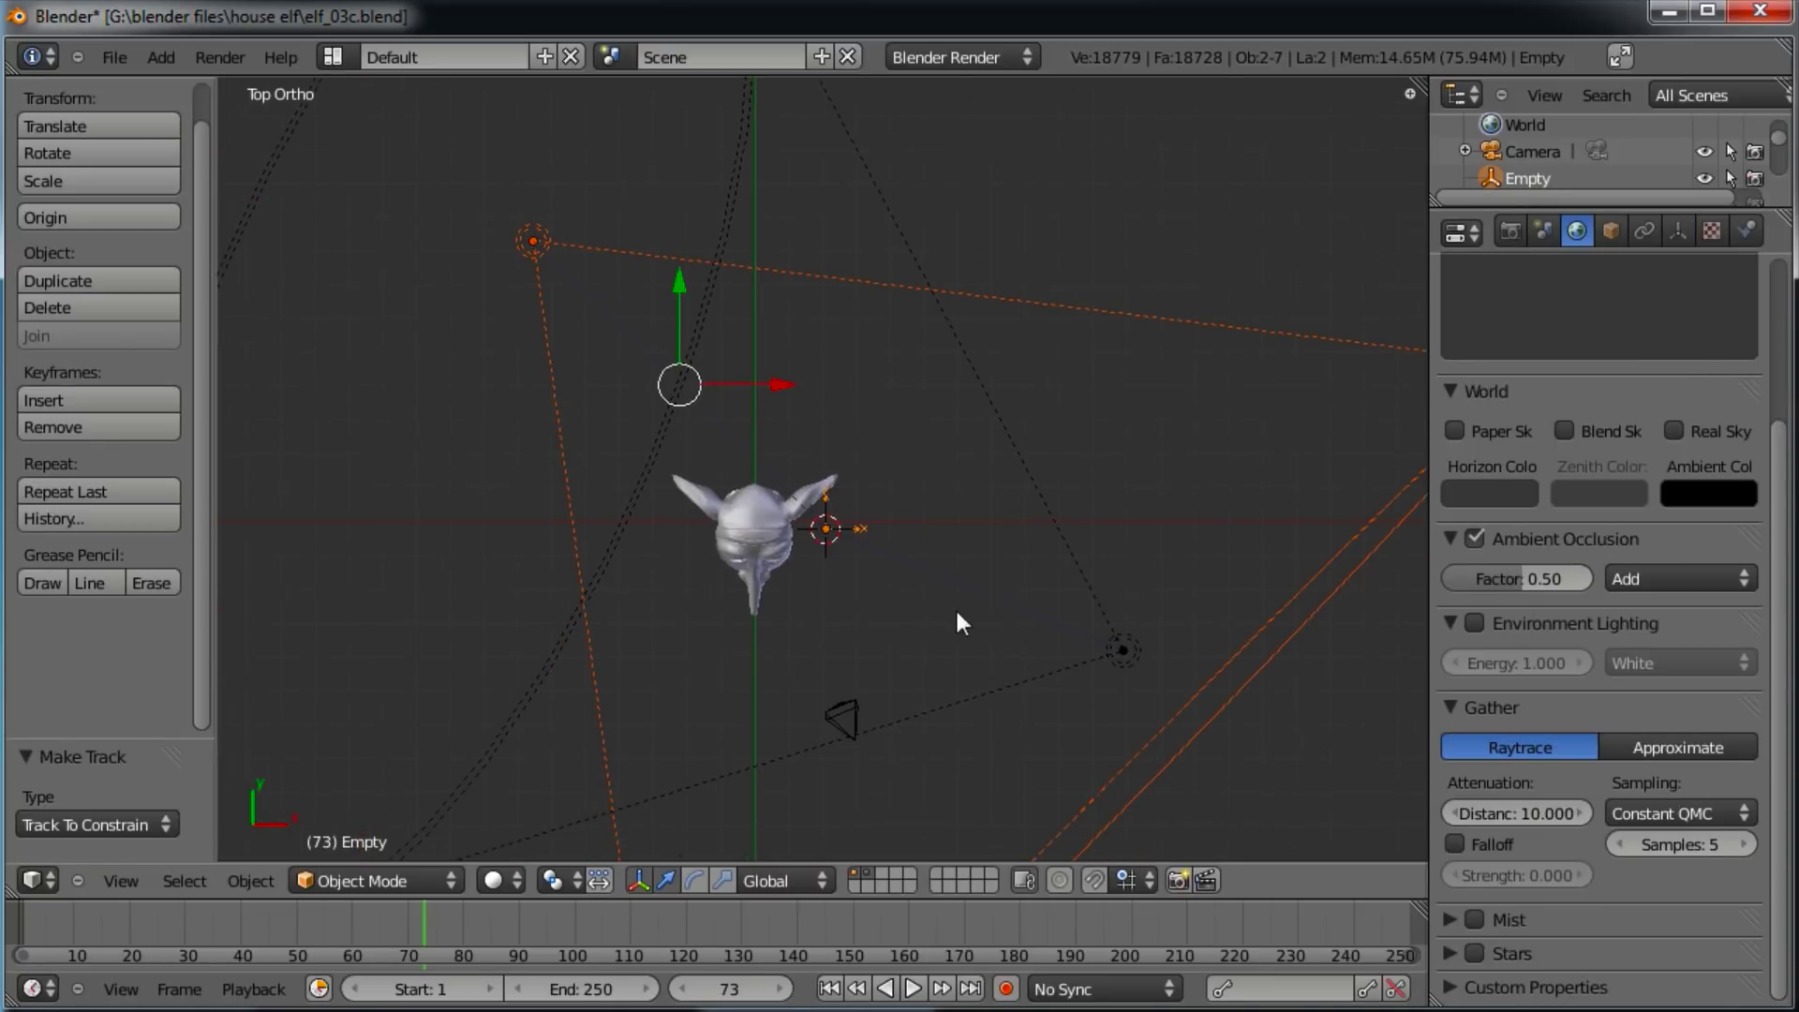
pyautogui.scroll(-1, 956, 611)
pyautogui.press('g')
pyautogui.rightClick(696, 457)
pyautogui.rightClick(866, 525)
pyautogui.press('g')
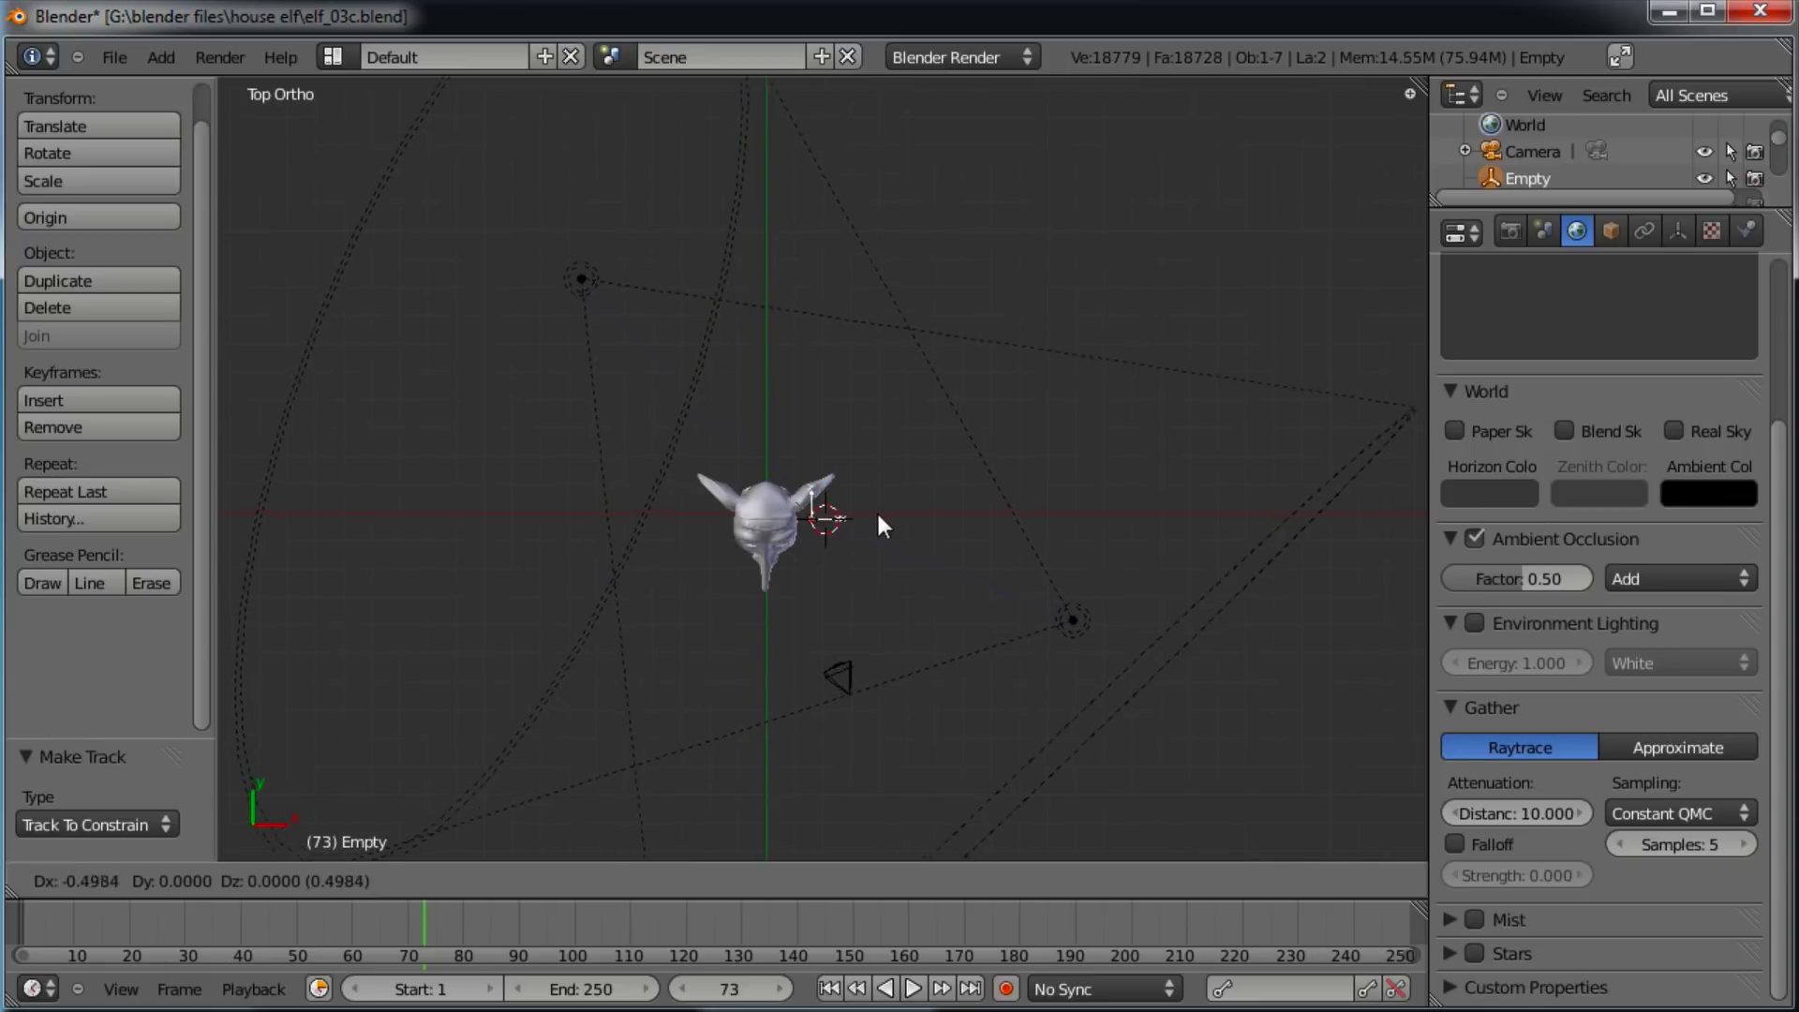
pyautogui.click(843, 532)
pyautogui.press('KP_1')
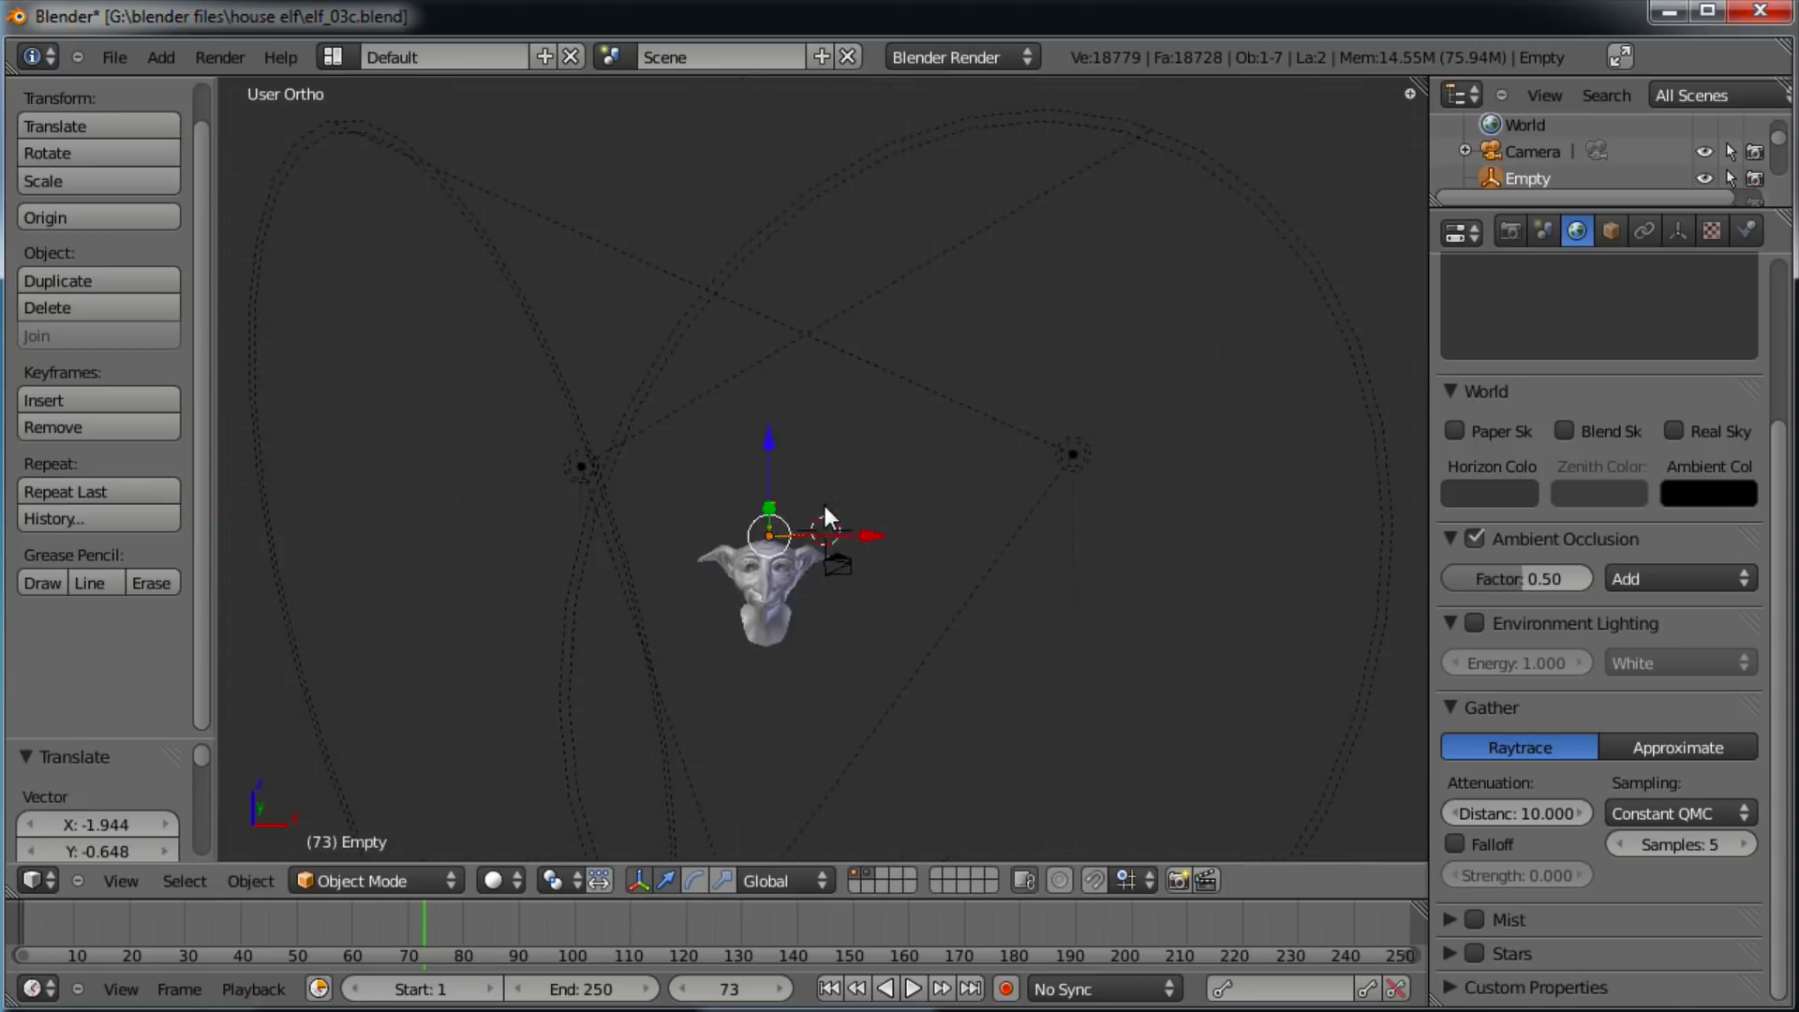
pyautogui.press('g')
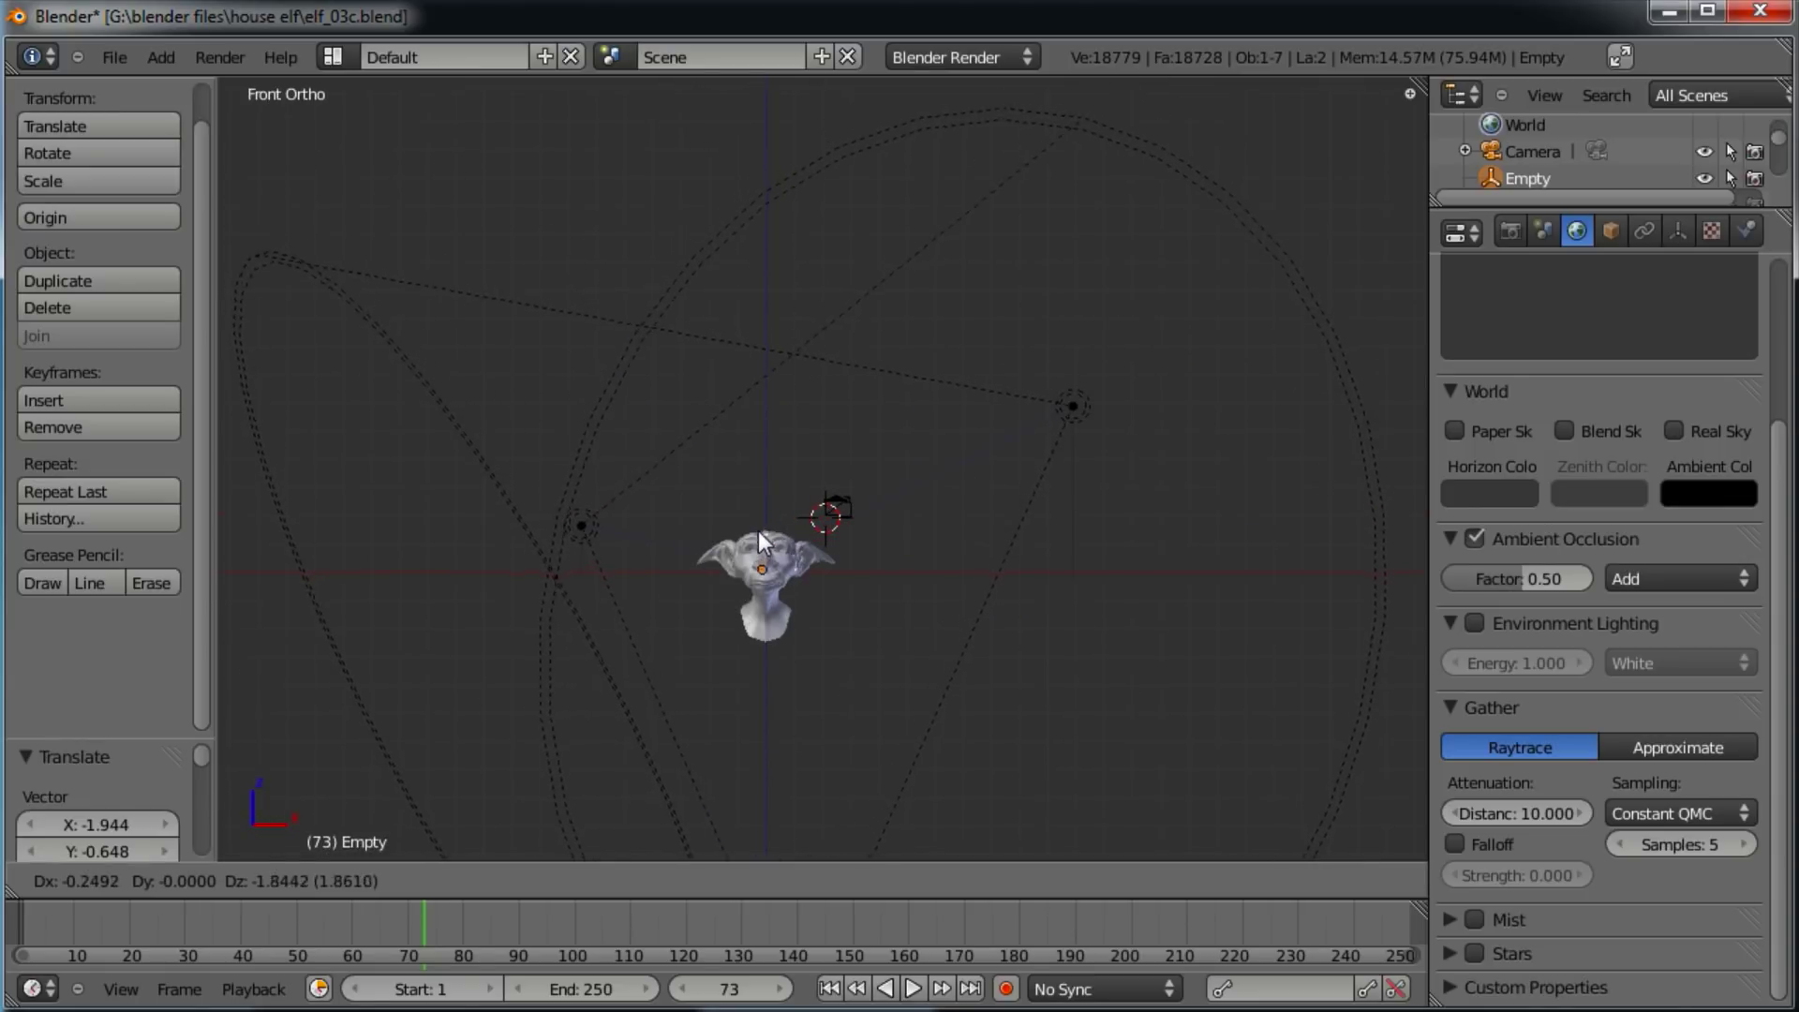
pyautogui.click(759, 532)
# Switch the front spot lamp's shadow type to Buffer Shadow.
pyautogui.moveTo(1007, 506); pyautogui.dragTo(996, 550, button='middle')
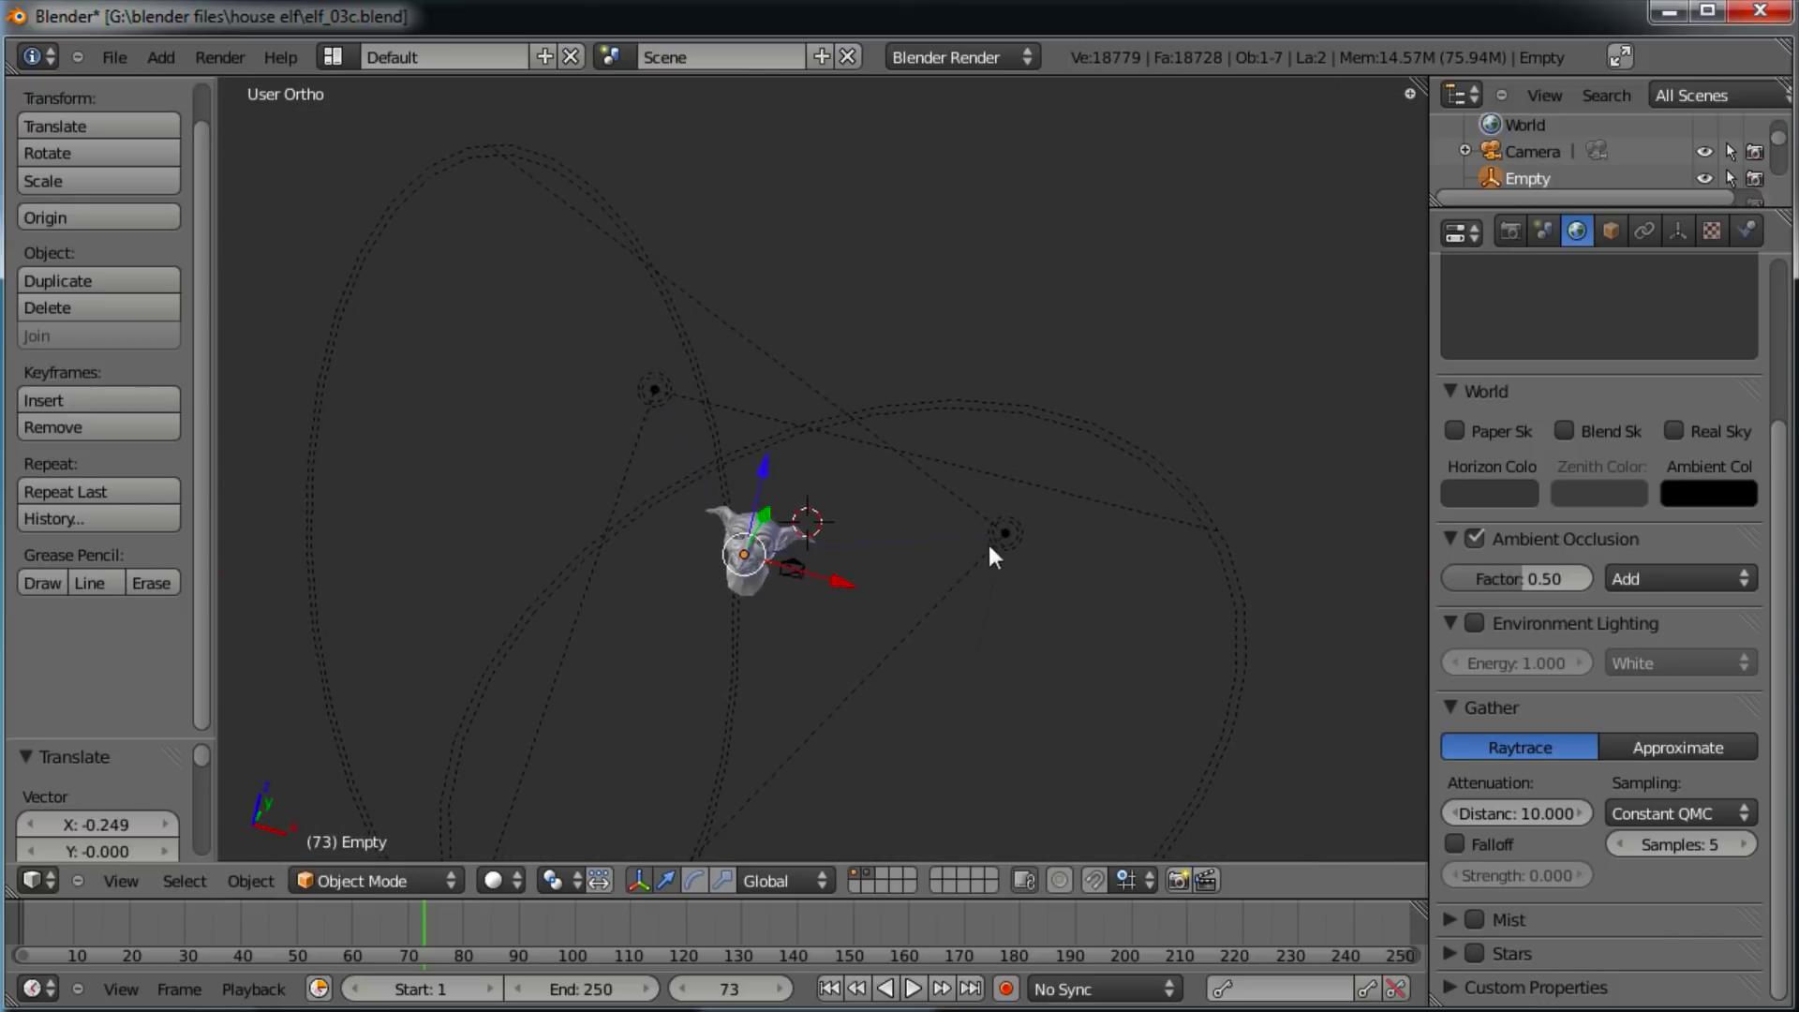
pyautogui.rightClick(994, 542)
pyautogui.moveTo(666, 514); pyautogui.dragTo(774, 633, button='middle')
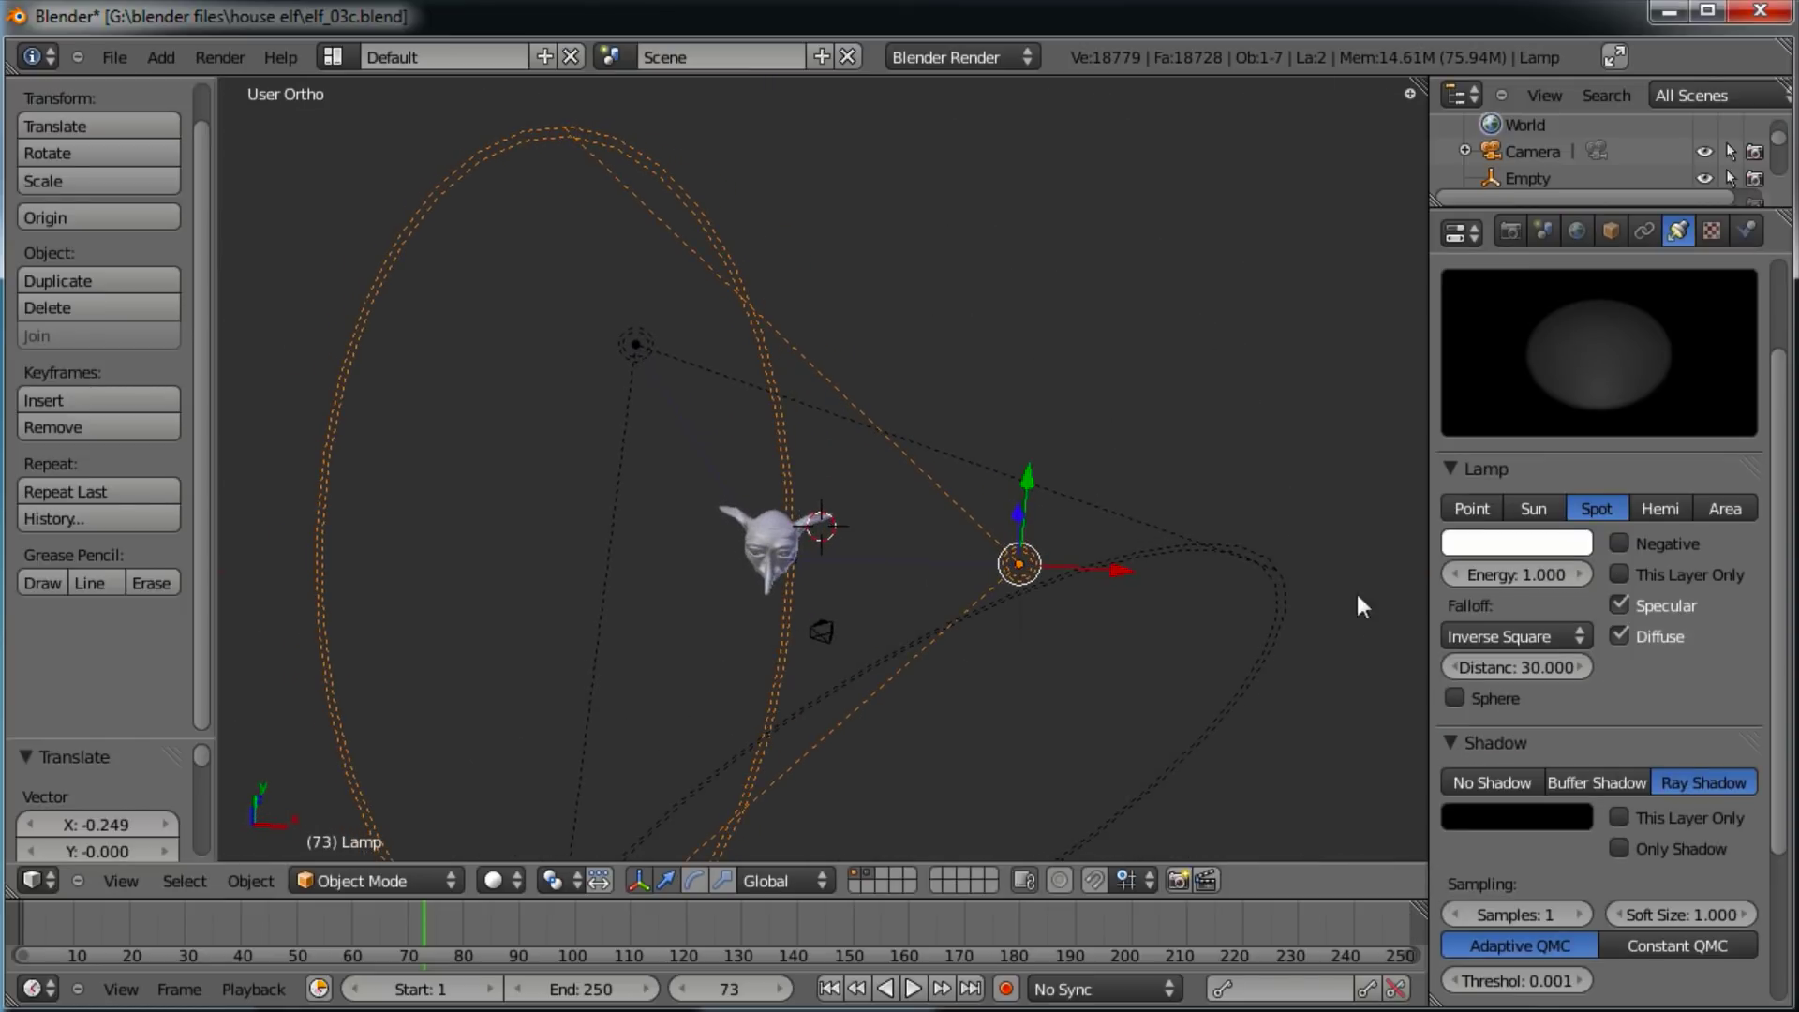
pyautogui.scroll(-2, 1677, 742)
pyautogui.click(1574, 727)
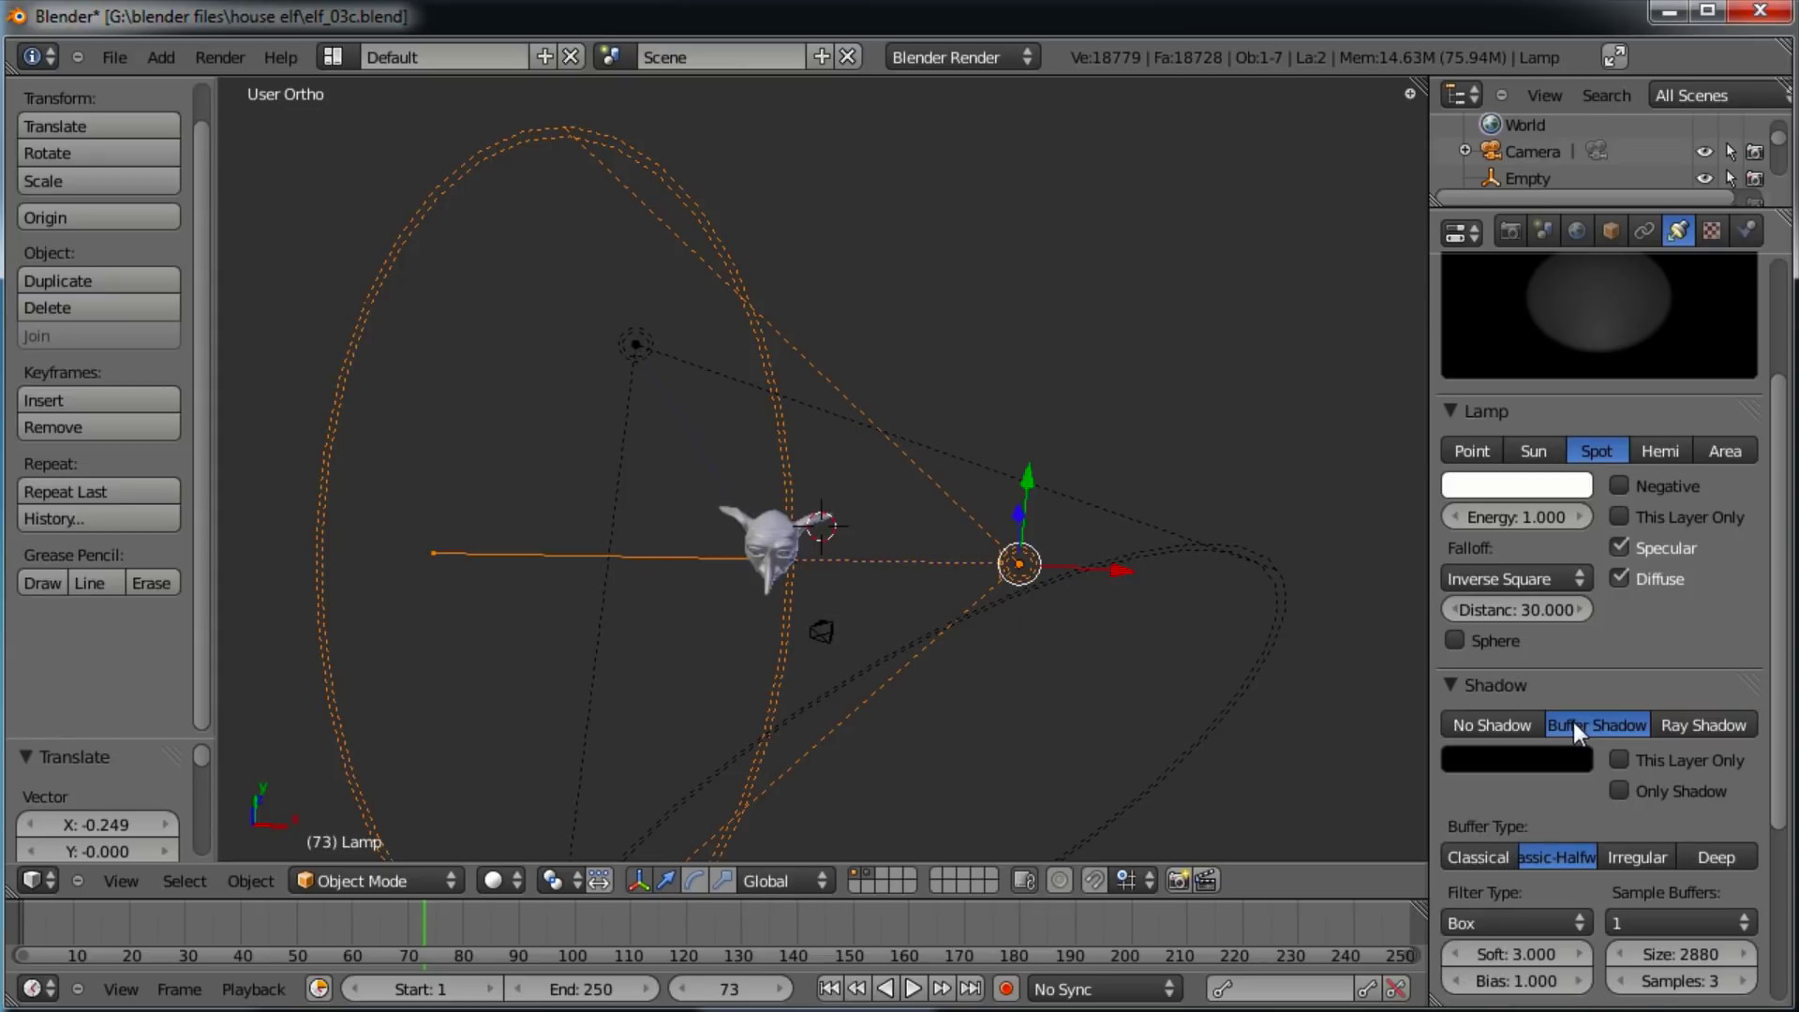
pyautogui.scroll(2, 1563, 693)
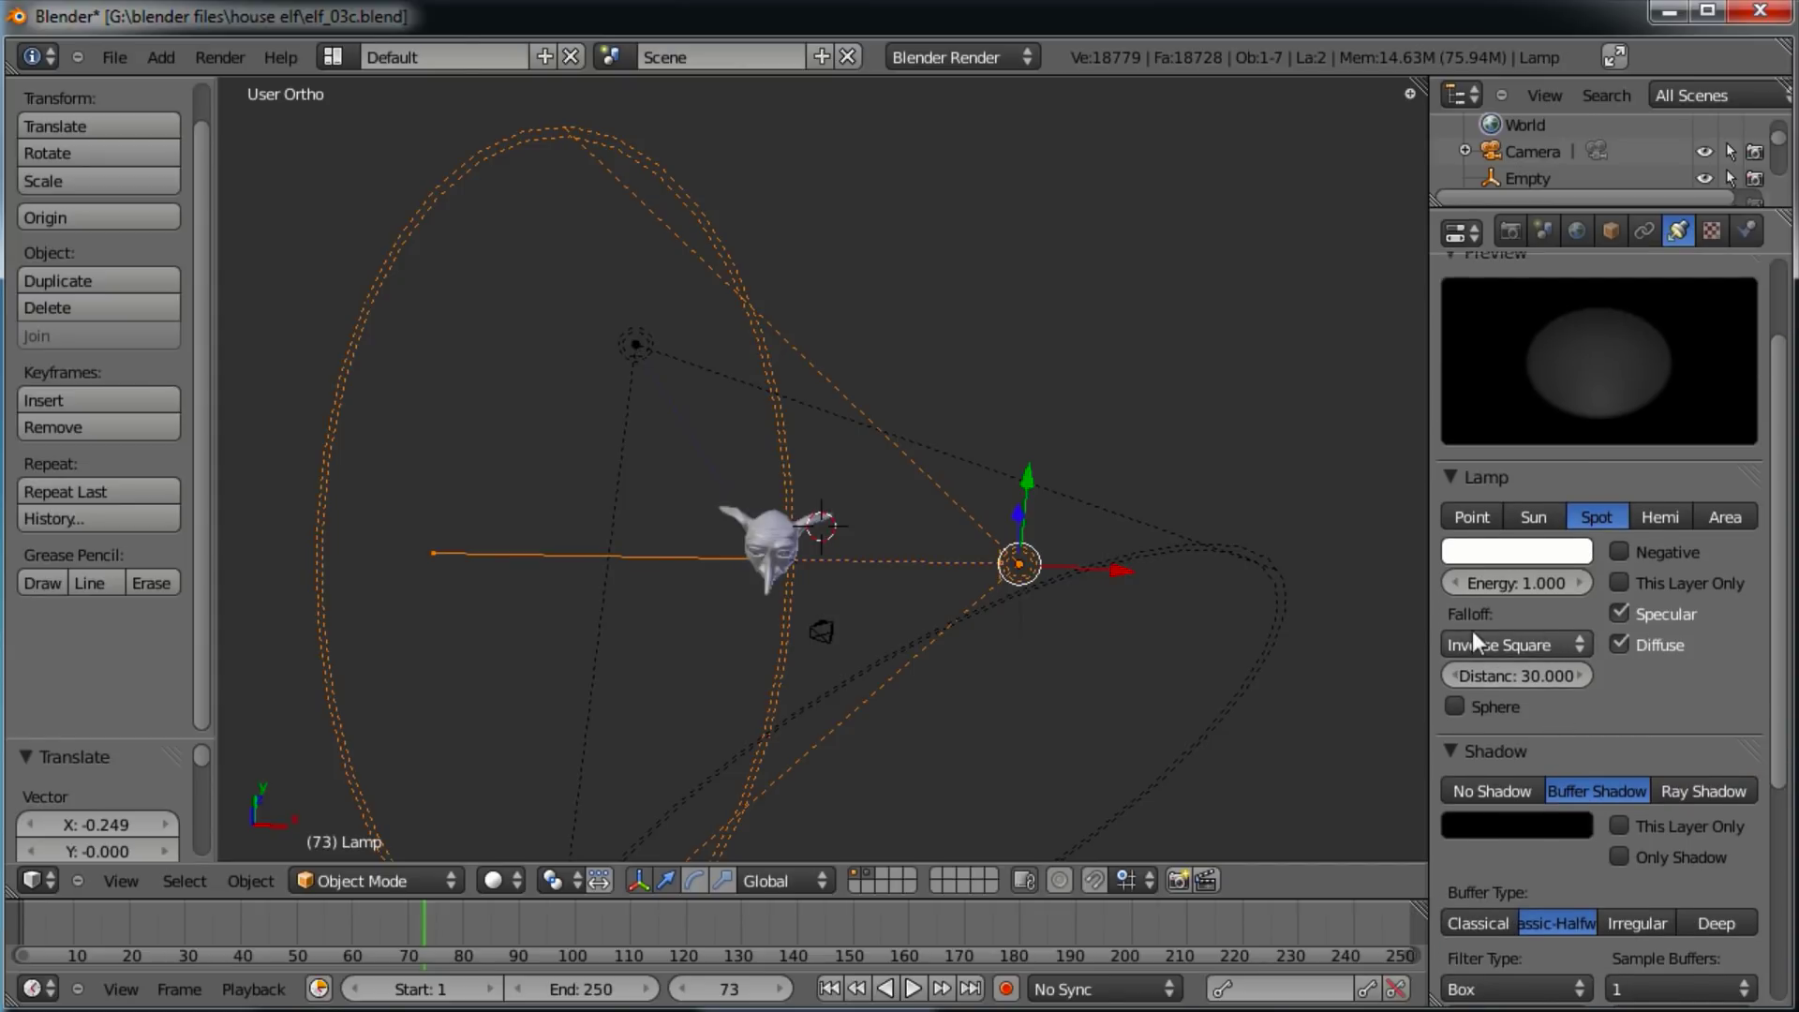
# Set the falloff of both spot lamps to Inverse Linear and switch the rear lamp to Buffer Shadow.
pyautogui.click(1522, 646)
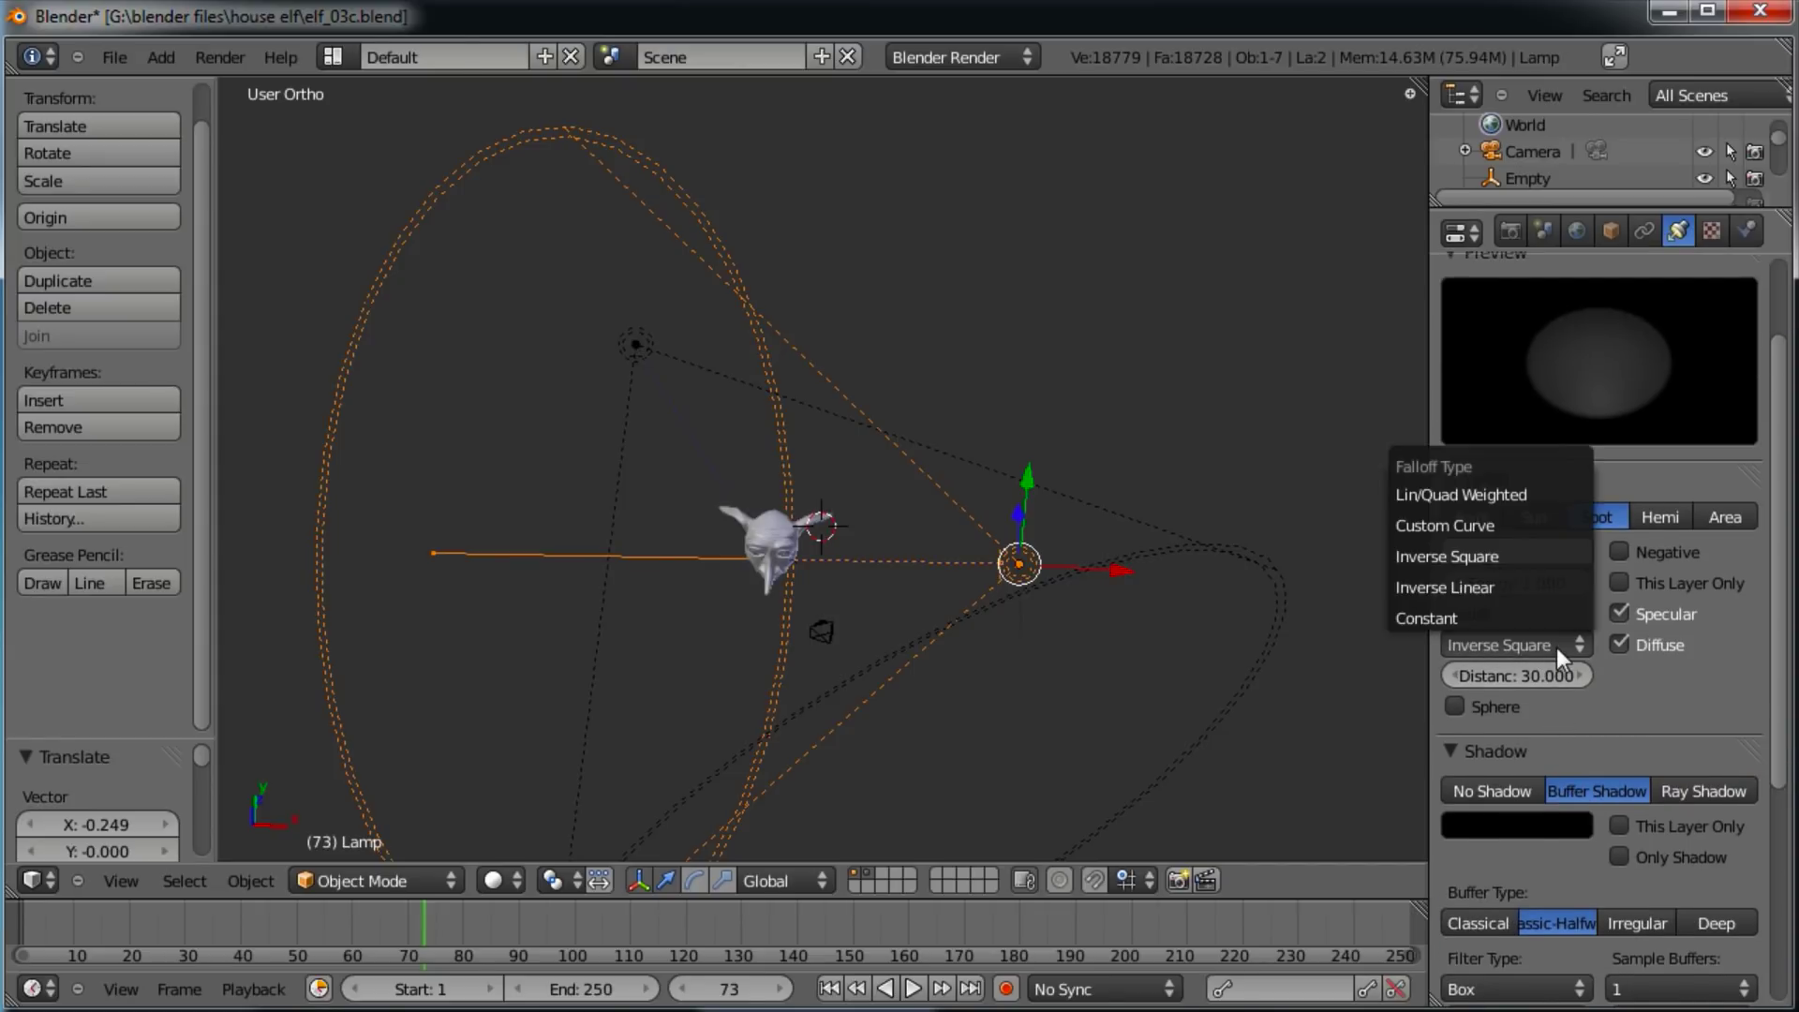
pyautogui.click(1502, 589)
pyautogui.rightClick(645, 345)
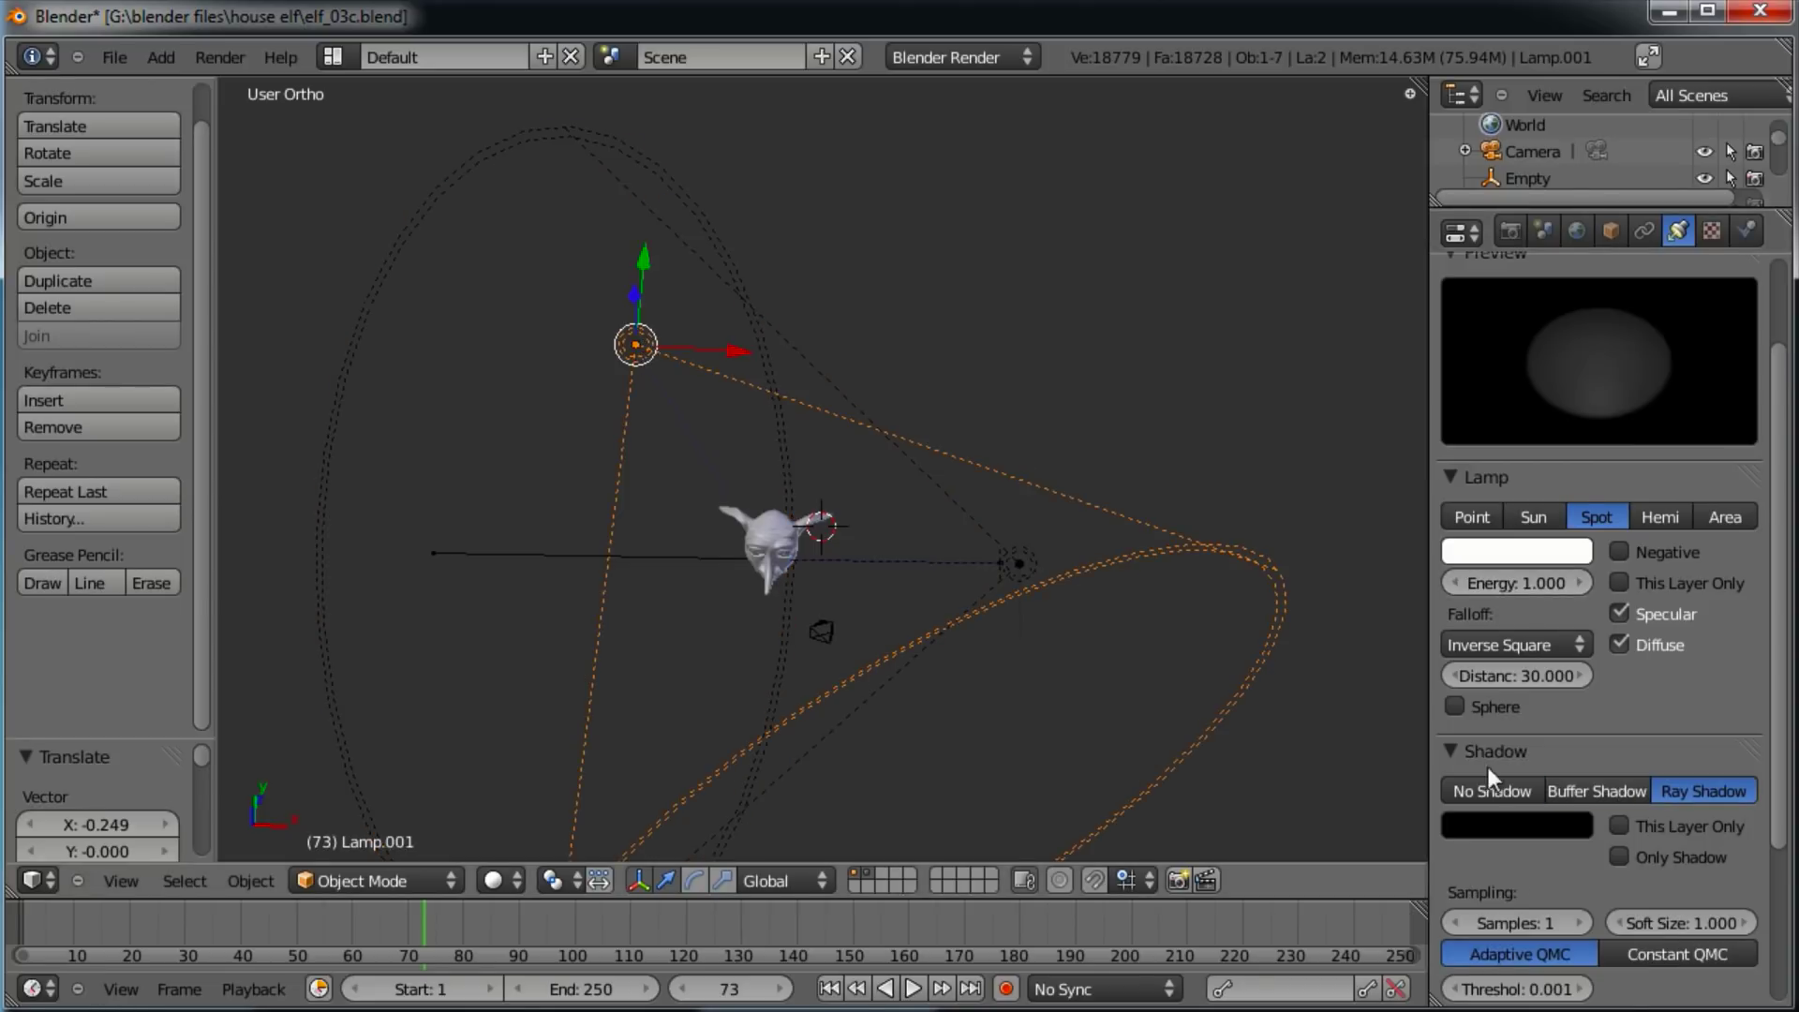
pyautogui.click(1518, 645)
pyautogui.click(1485, 588)
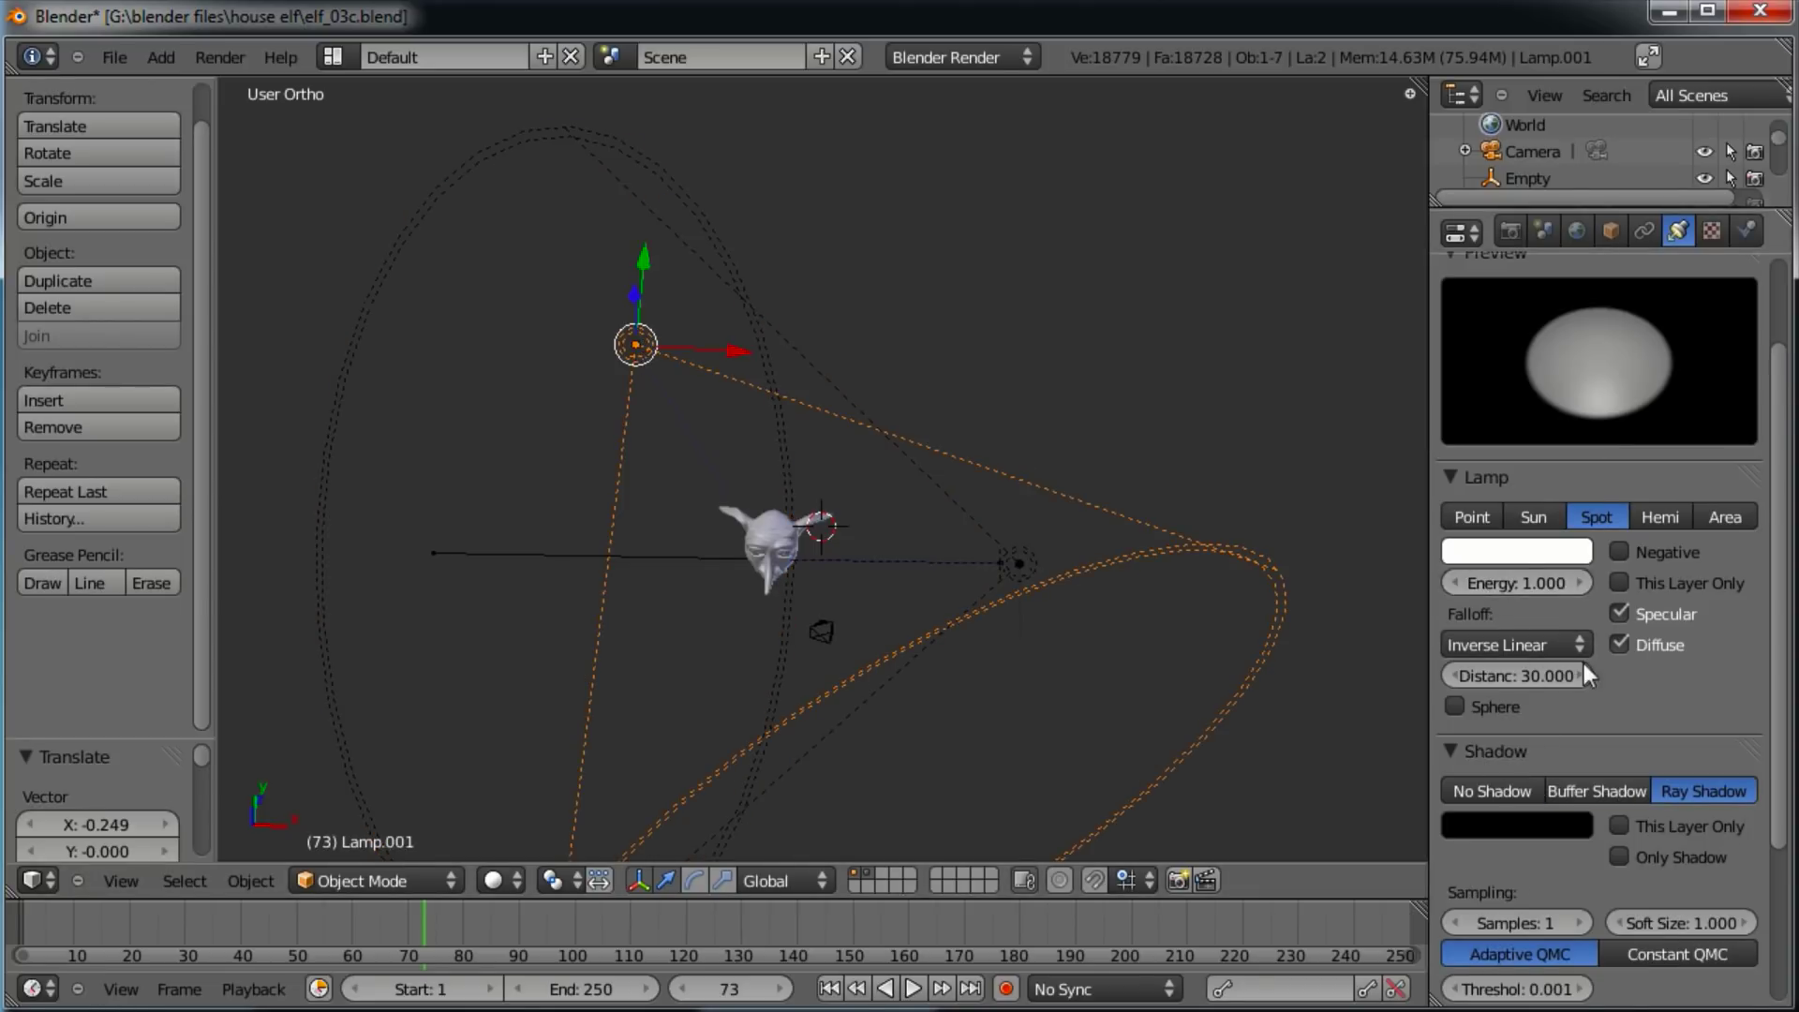
pyautogui.click(1604, 791)
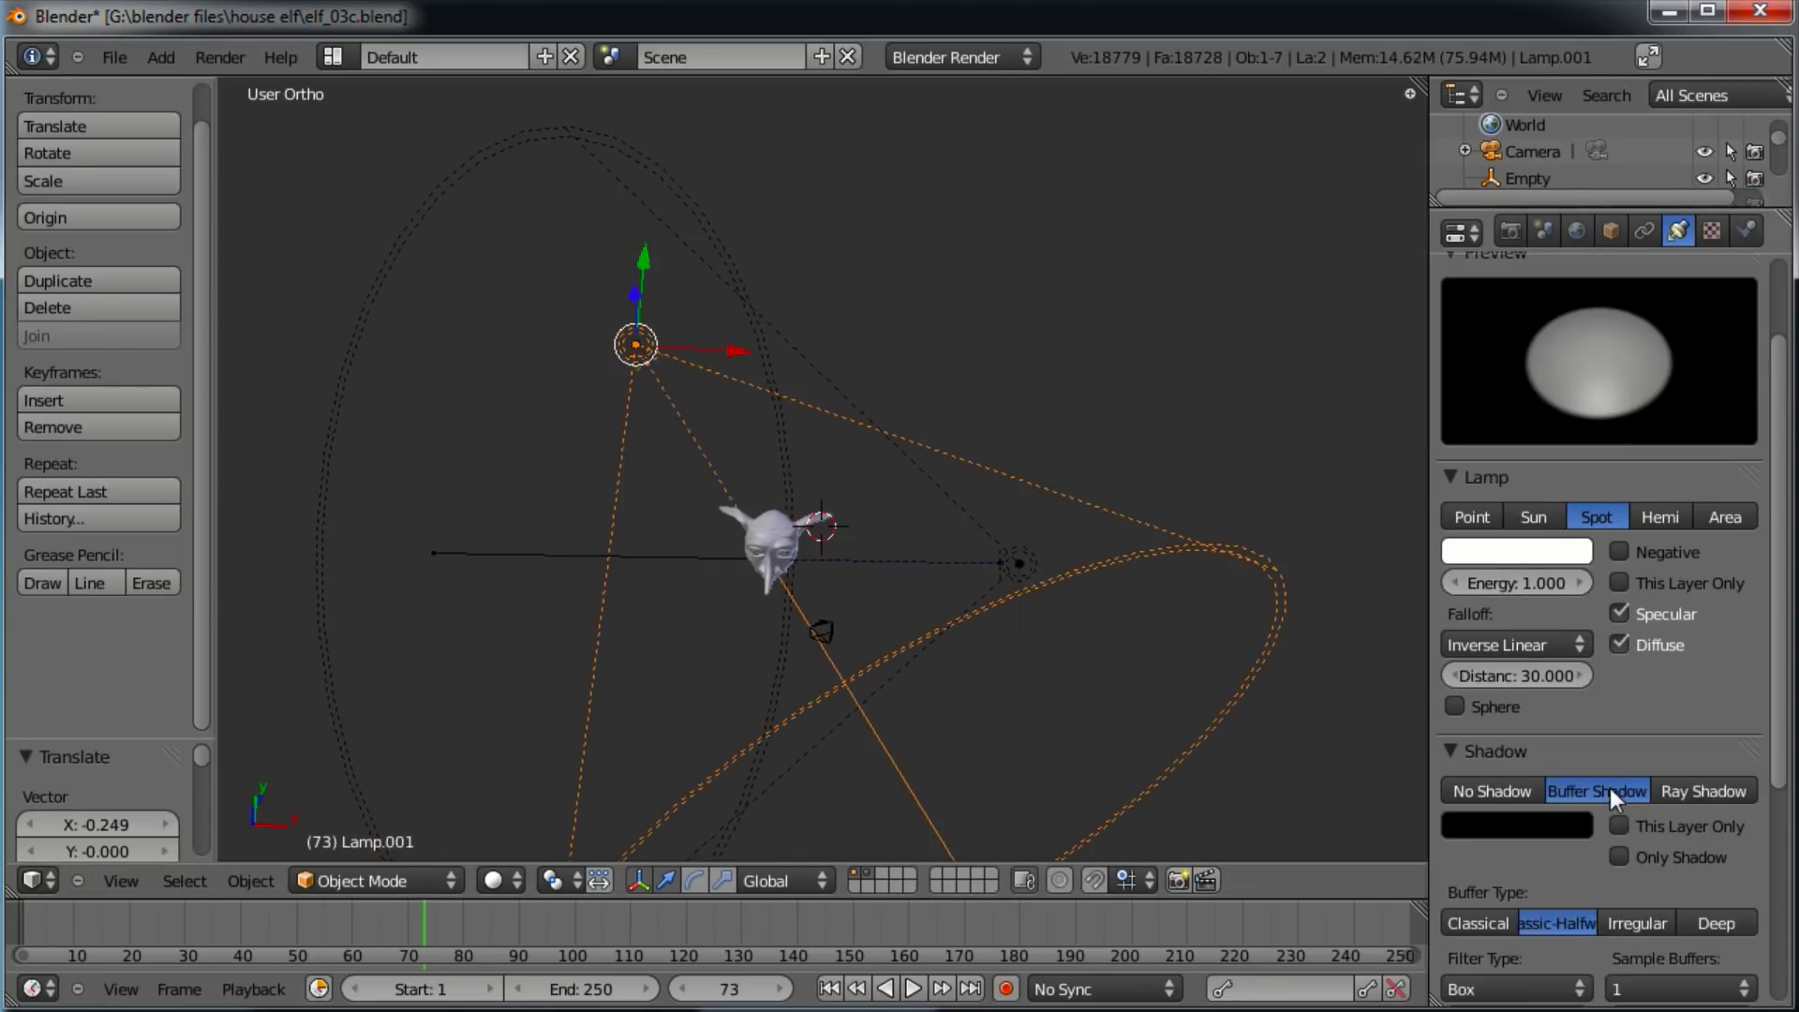
# Enter a new shadow buffer bias for the rear spot lamp.
pyautogui.moveTo(1110, 744); pyautogui.dragTo(875, 688, button='middle')
pyautogui.scroll(-8, 1640, 872)
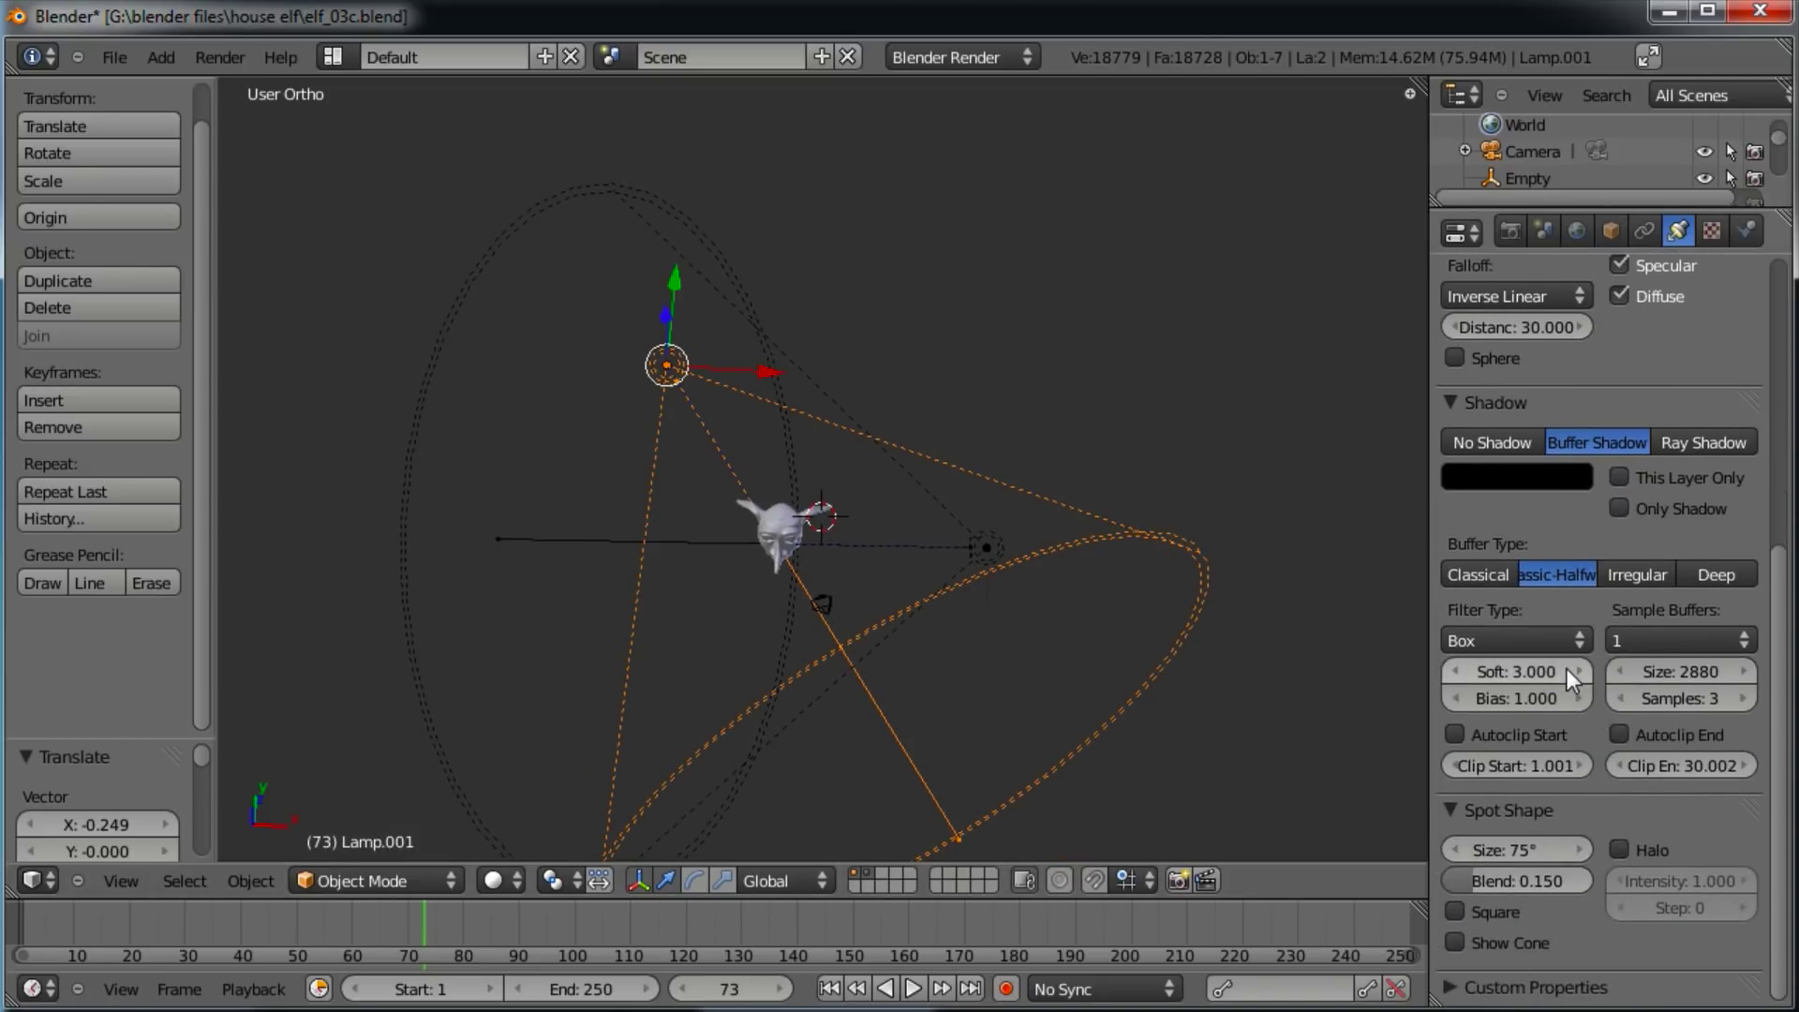
pyautogui.click(1556, 701)
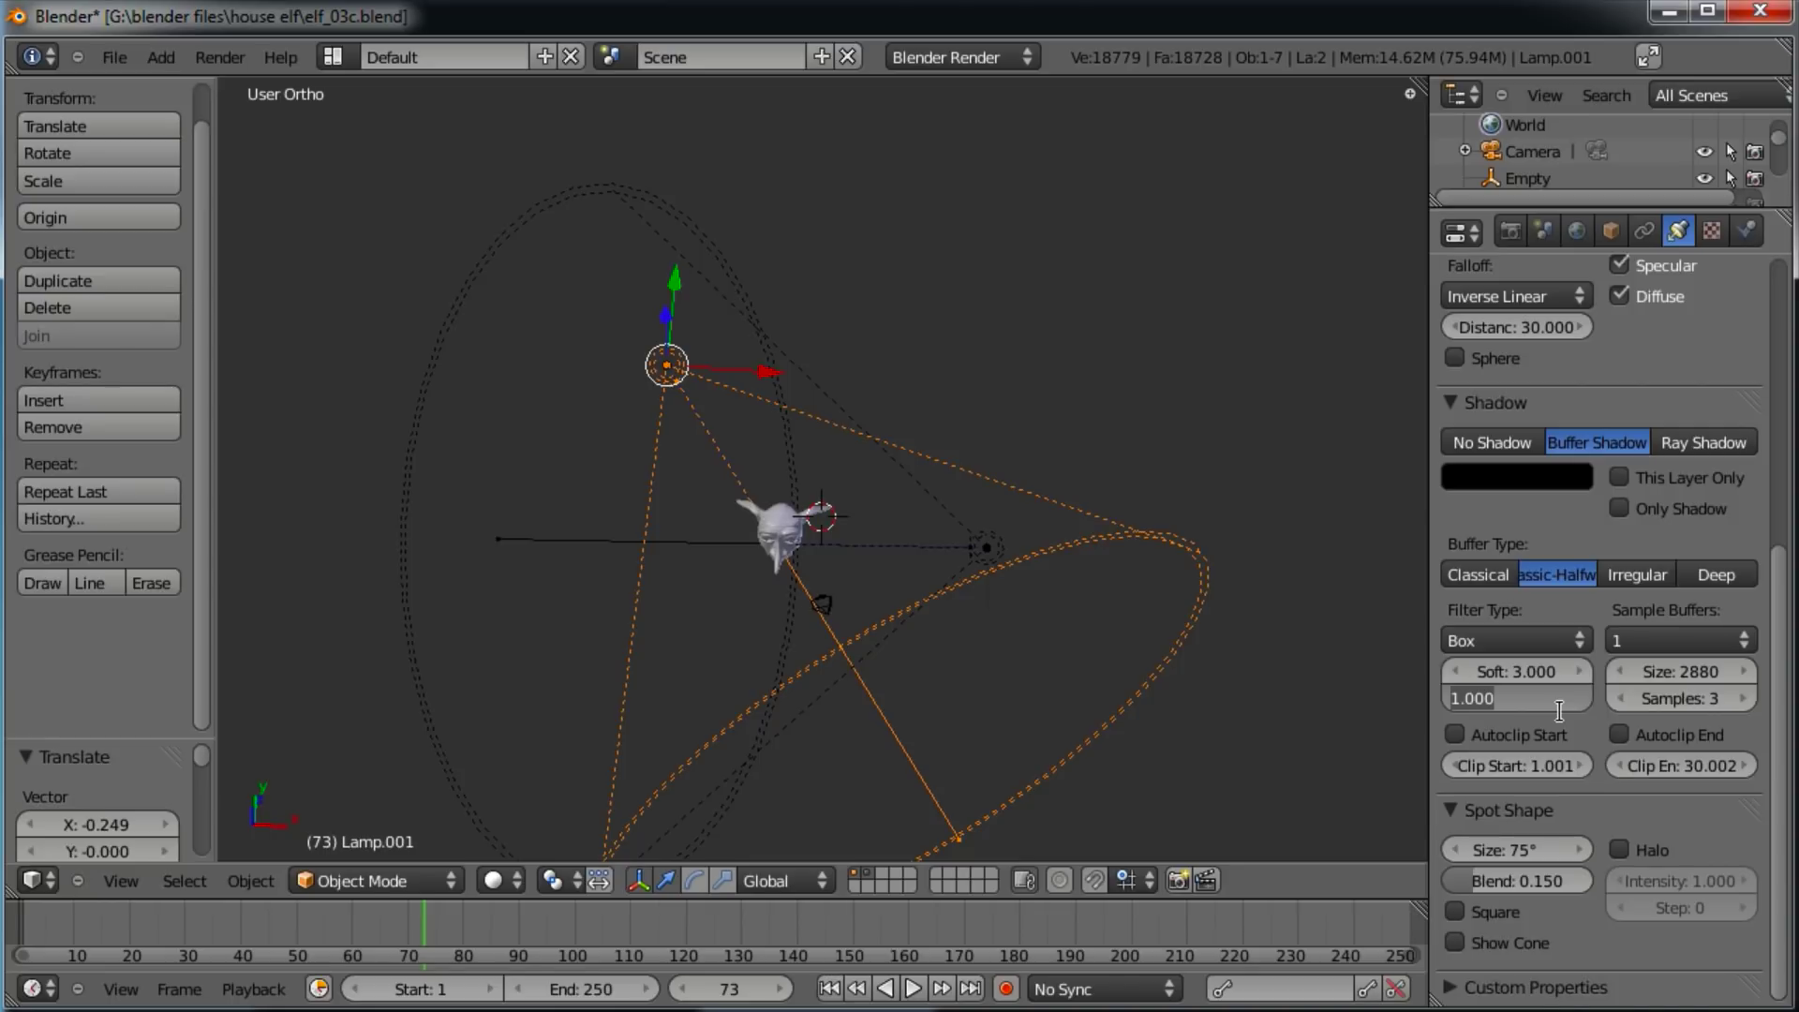
pyautogui.press('BackSpace')
pyautogui.write('1.')
pyautogui.press('Return')
# Set the front spot lamp's shadow buffer bias to 0.150 and save the file.
pyautogui.rightClick(956, 544)
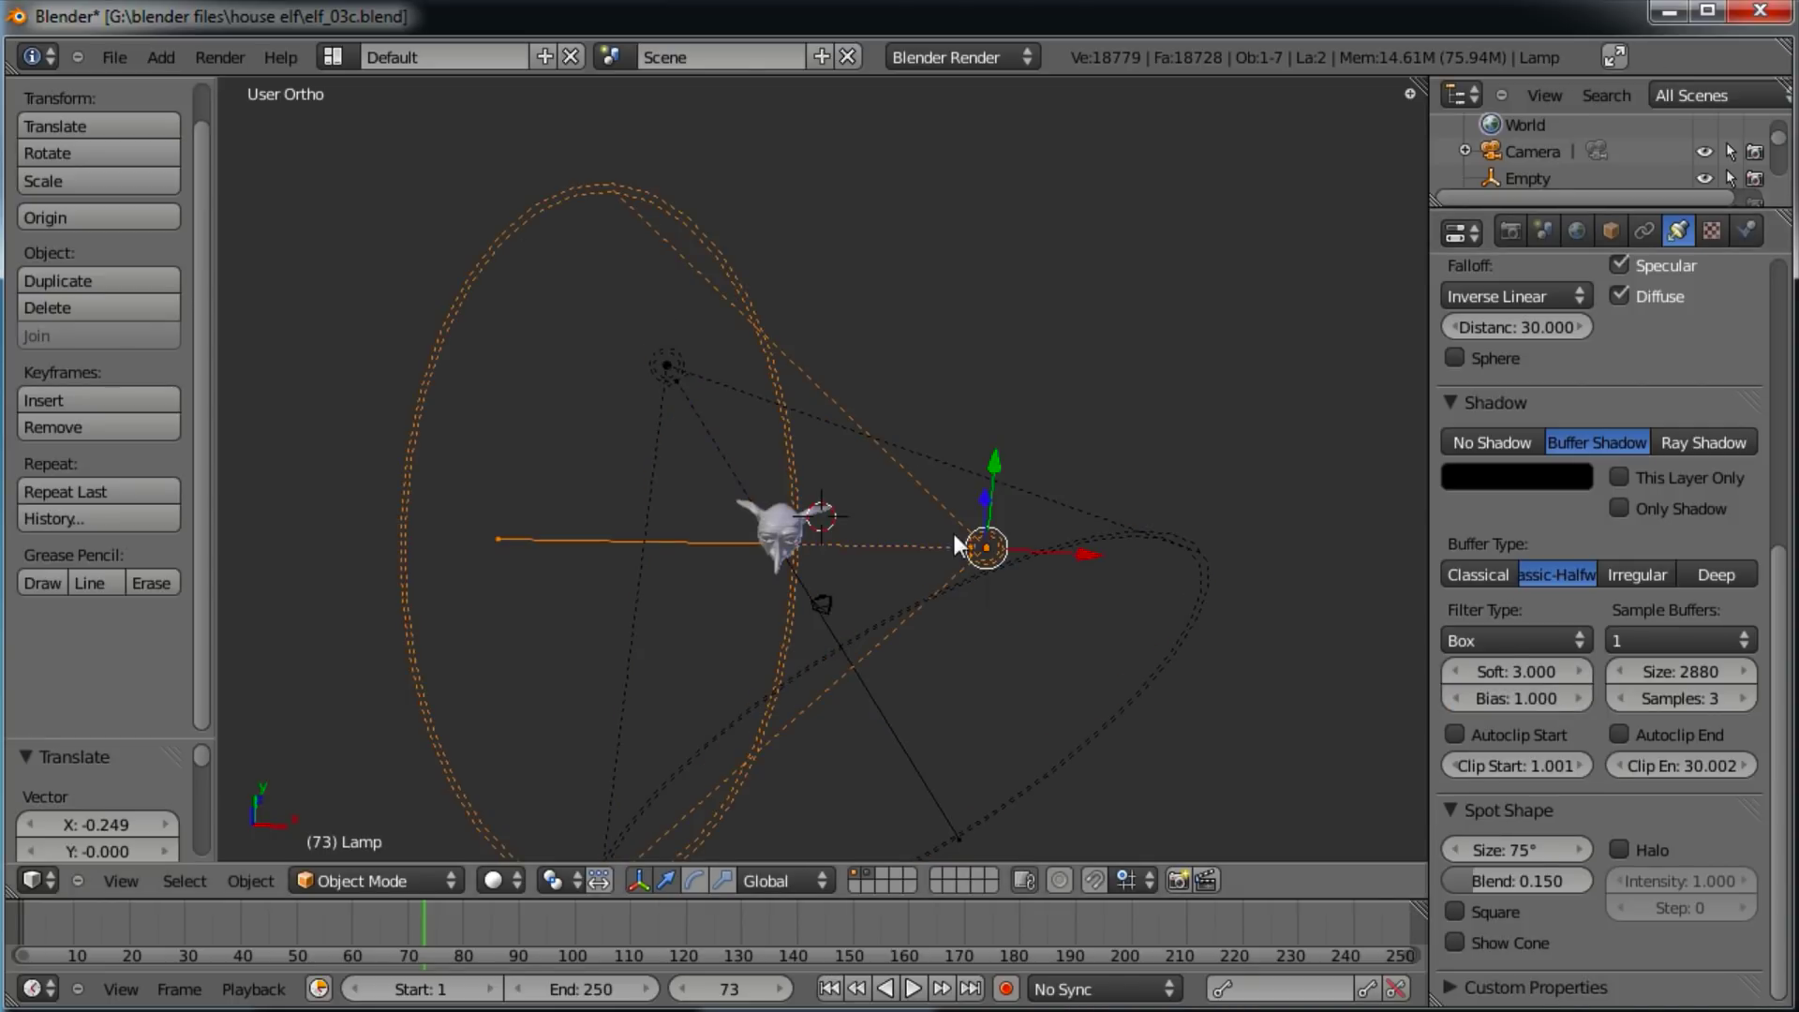
pyautogui.click(1510, 697)
pyautogui.write('.15')
pyautogui.press('Return')
pyautogui.hotkey('ctrl', 's')
# Render the current frame from the camera view and examine the lighting and skin on the elf head.
pyautogui.click(617, 544)
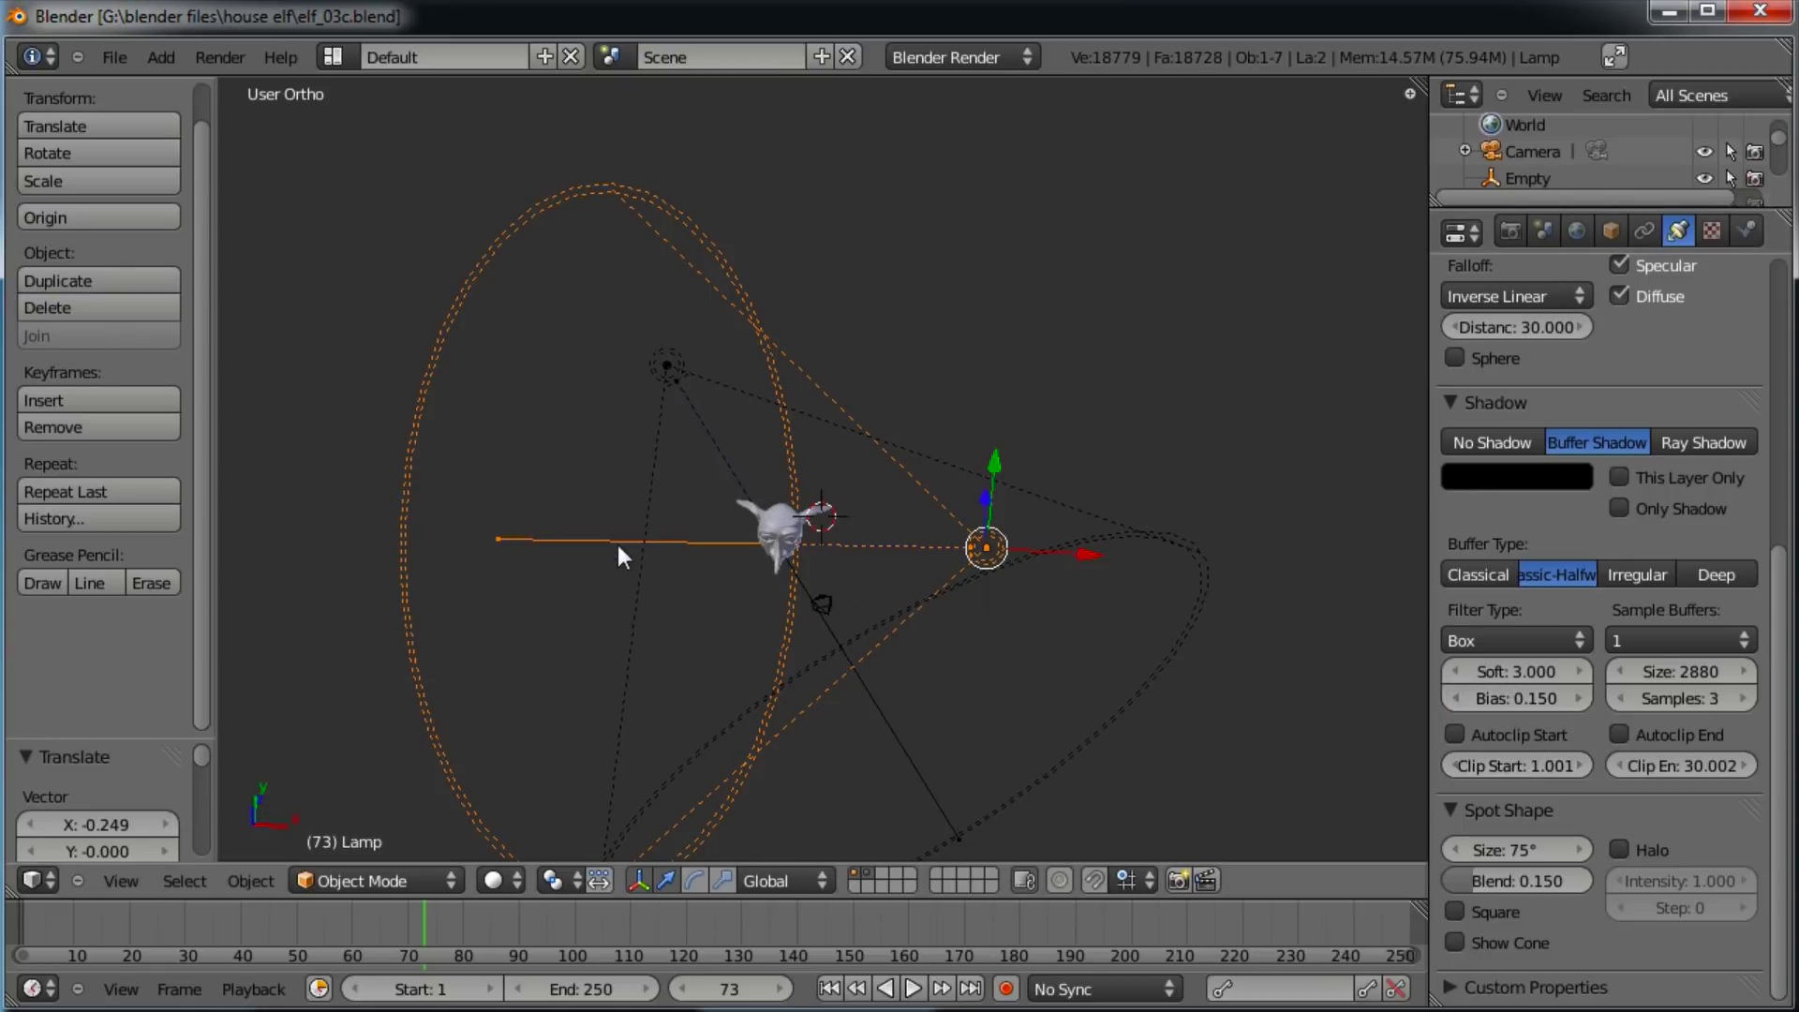
pyautogui.press('KP_0')
pyautogui.press('F12')
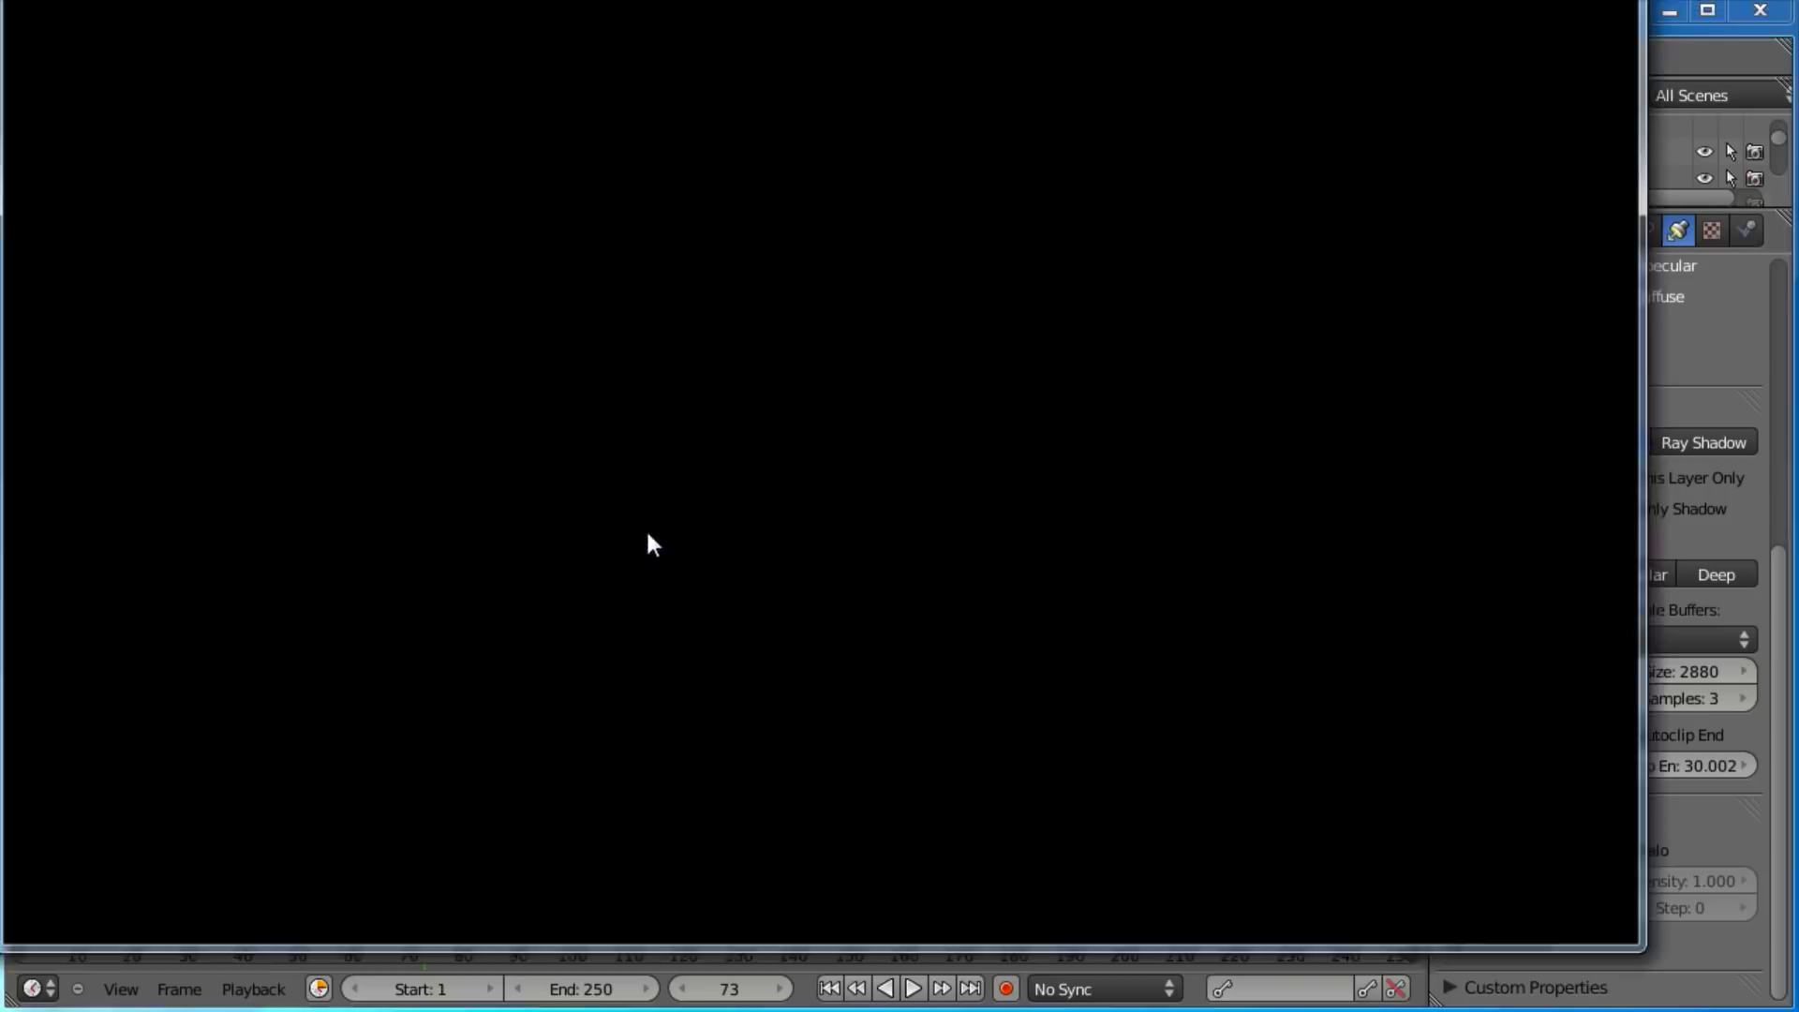
pyautogui.moveTo(771, 0); pyautogui.dragTo(848, 21)
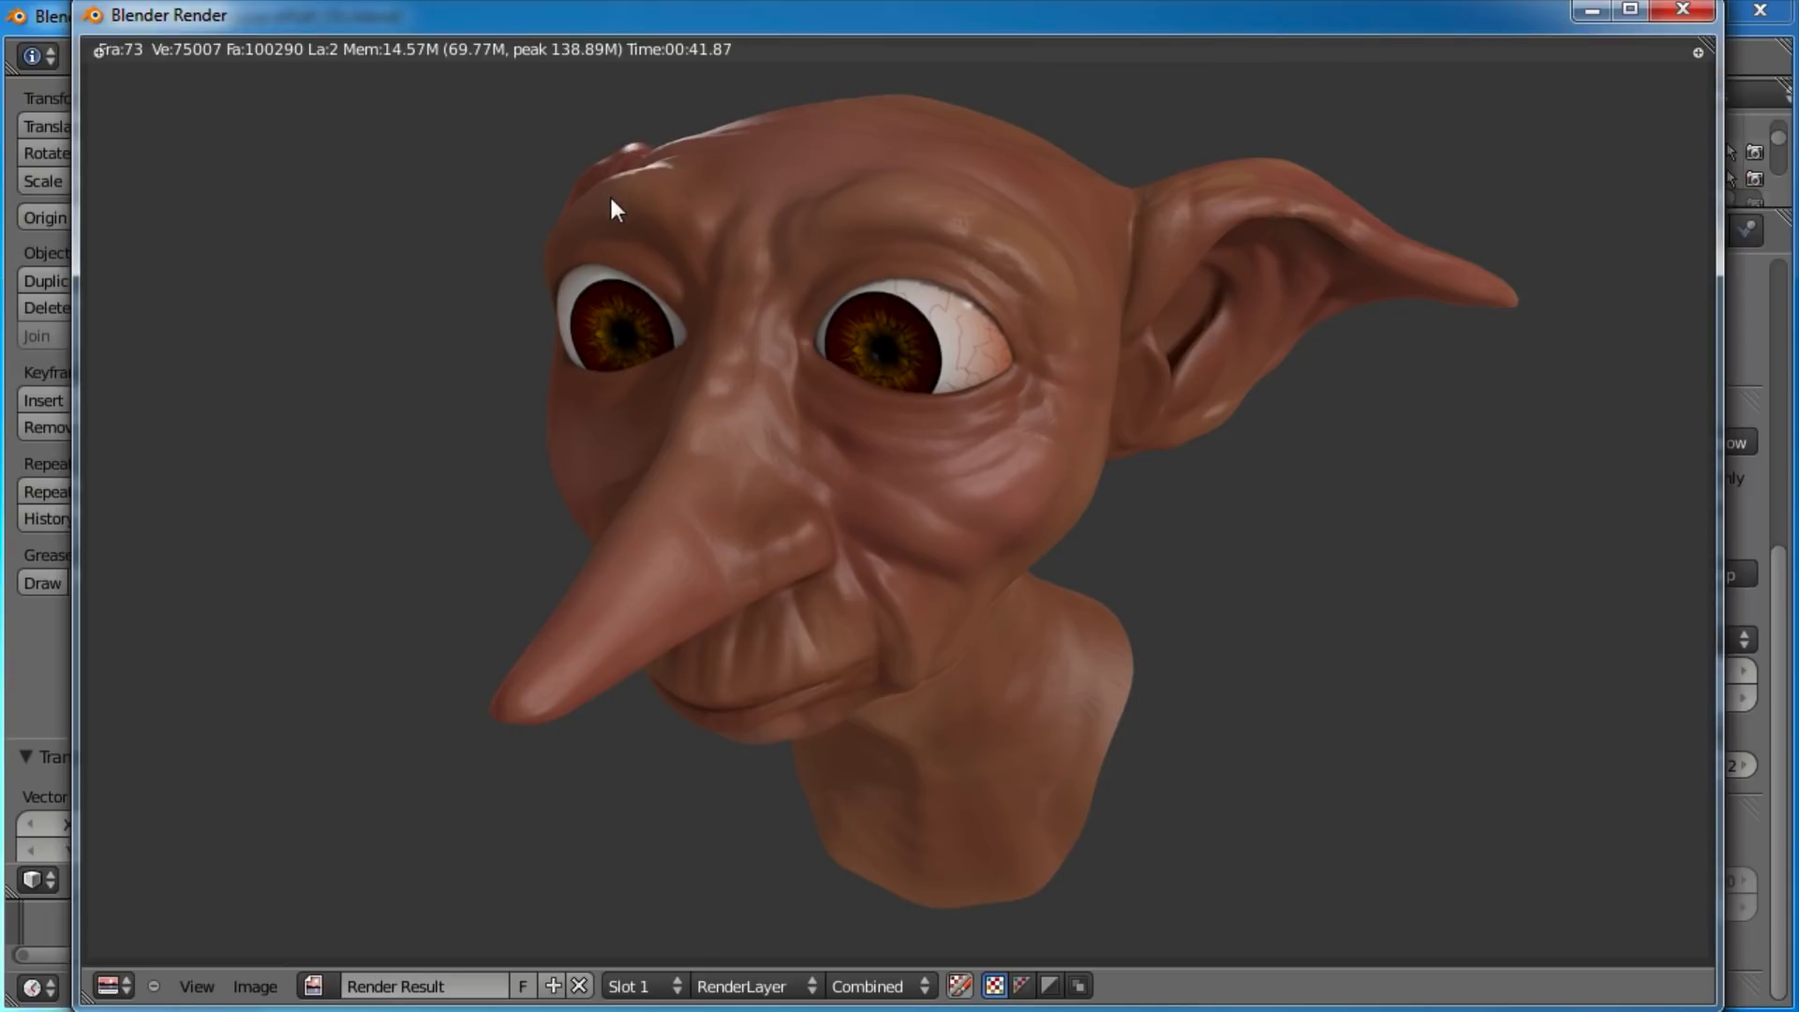
pyautogui.scroll(-1, 1112, 448)
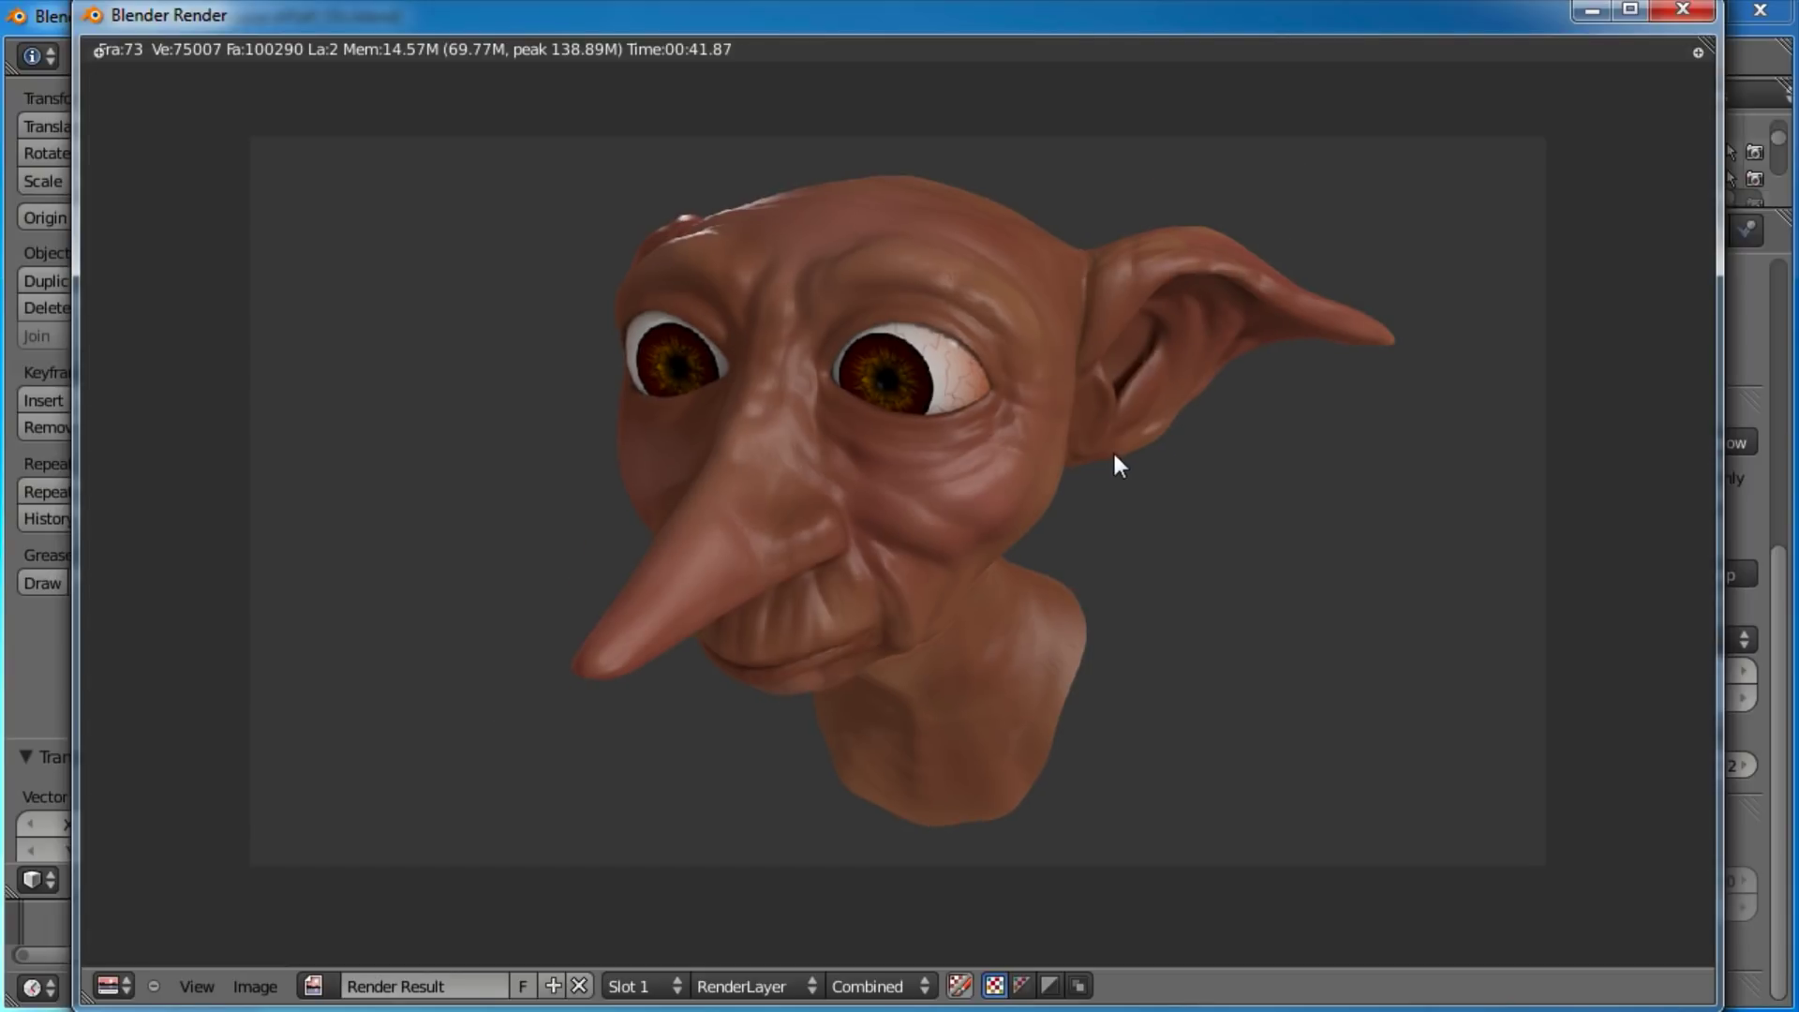
pyautogui.scroll(1, 1112, 450)
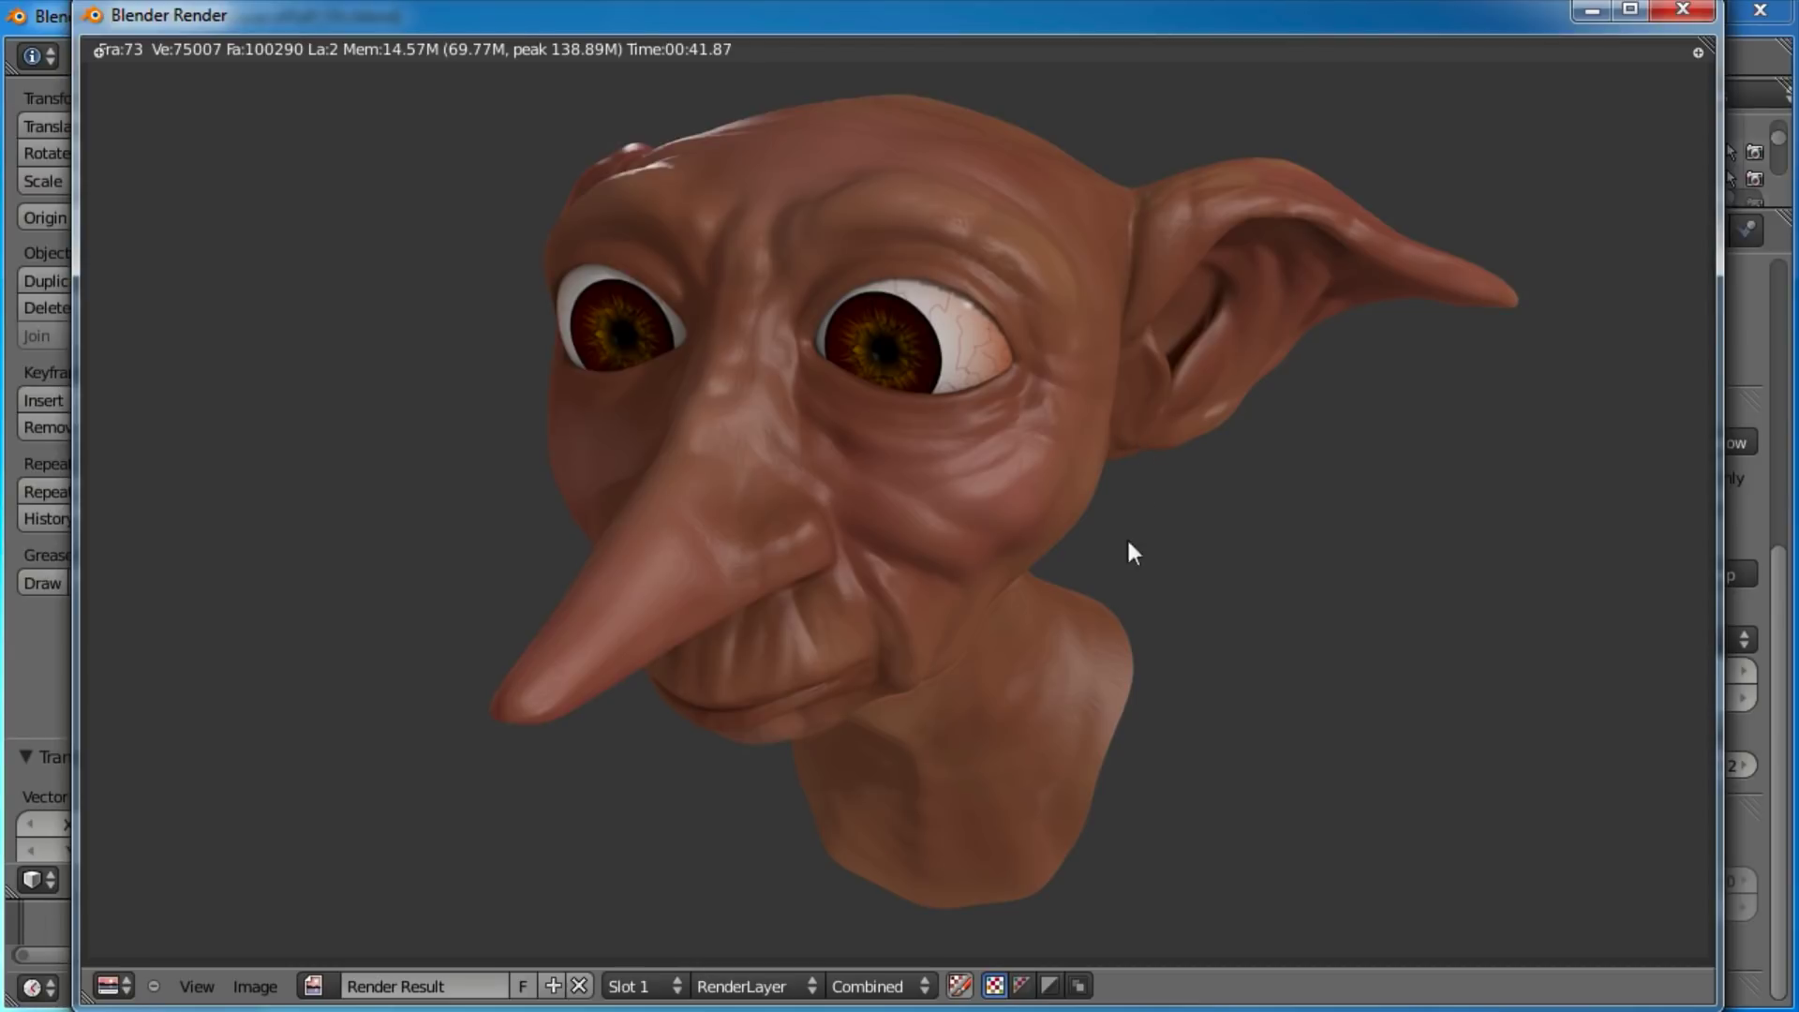
pyautogui.press('Escape')
# Set the specular hardness of the elf head's skin material to 35.
pyautogui.click(775, 667)
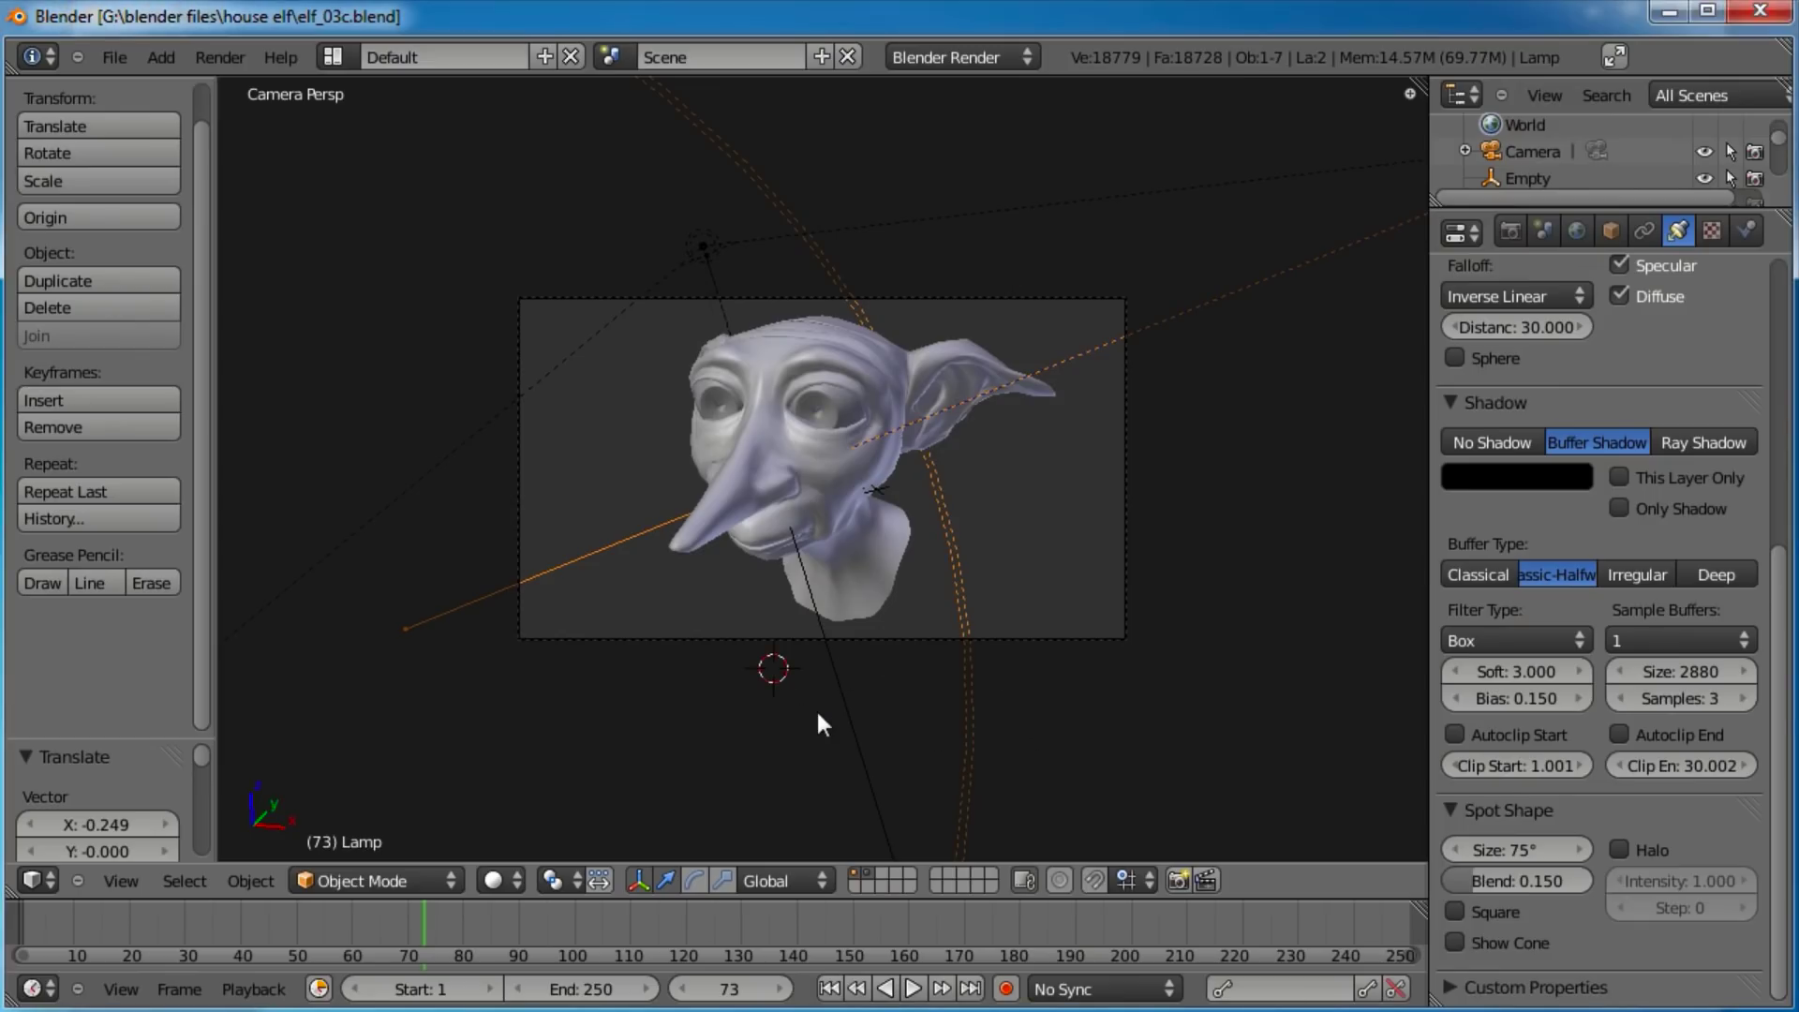
pyautogui.rightClick(842, 717)
pyautogui.moveTo(669, 664); pyautogui.dragTo(928, 647, button='middle')
pyautogui.scroll(5, 815, 619)
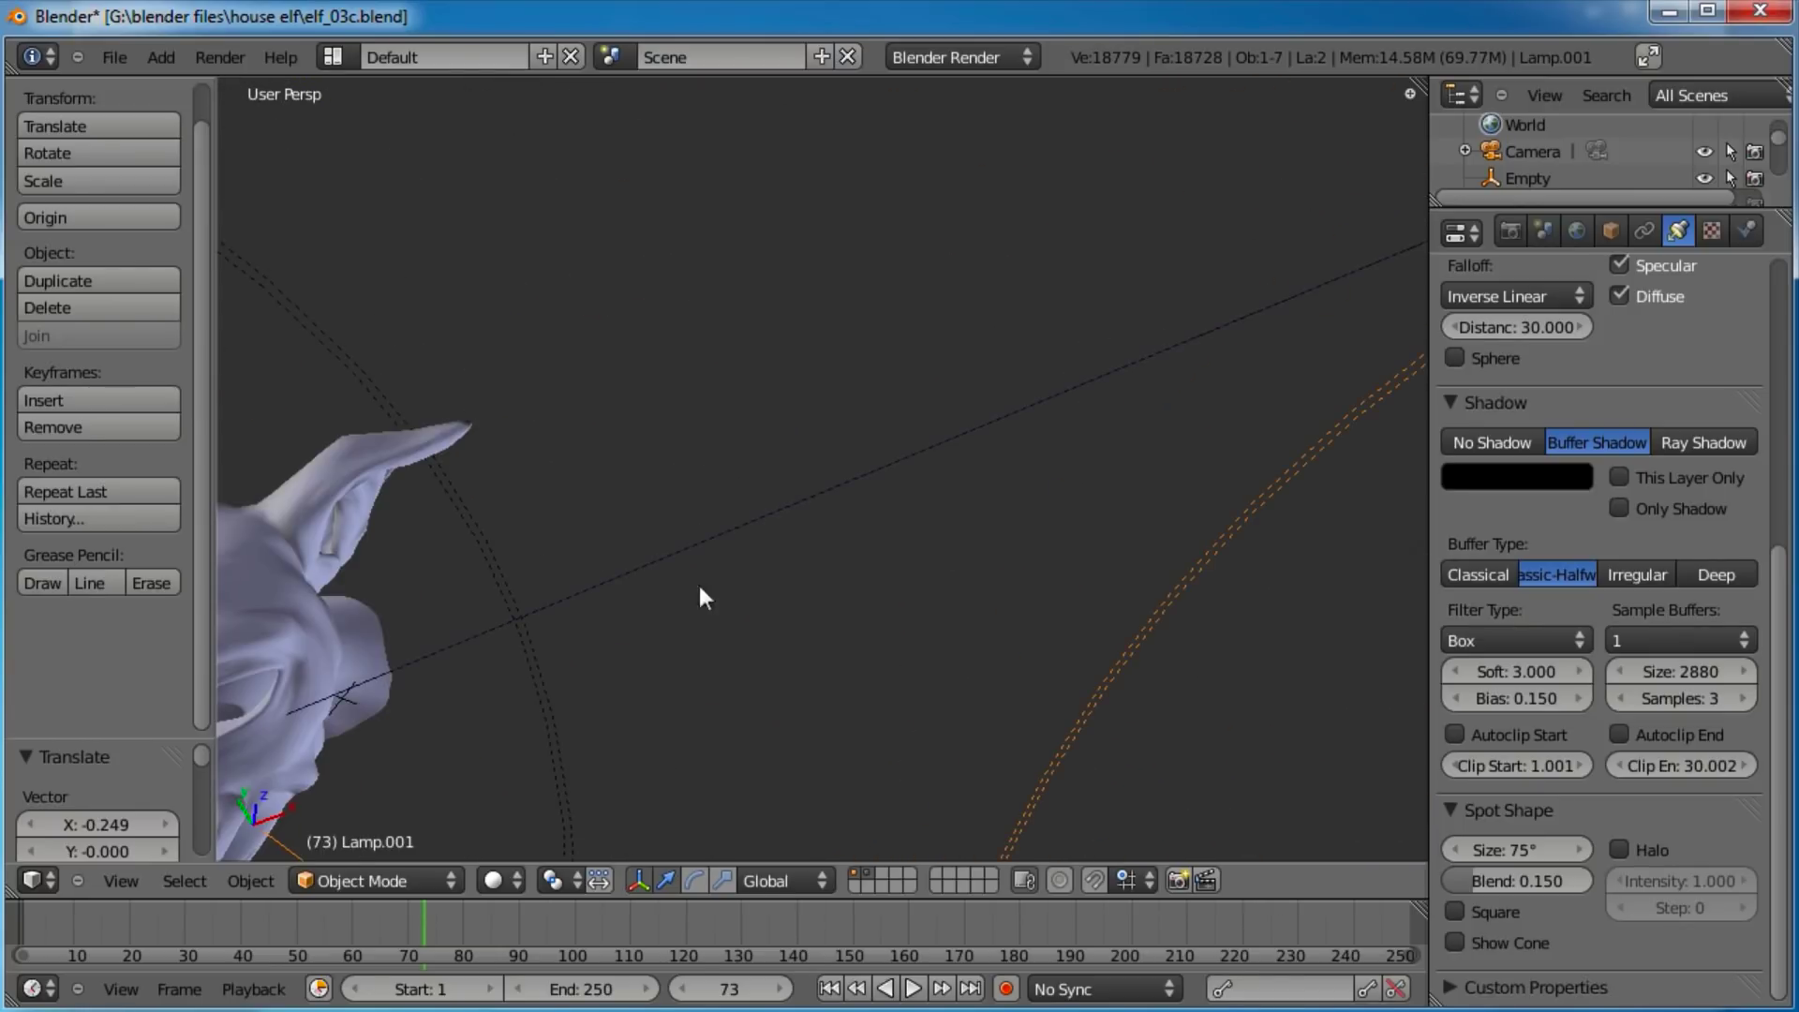
pyautogui.rightClick(433, 455)
pyautogui.press('KP_Decimal')
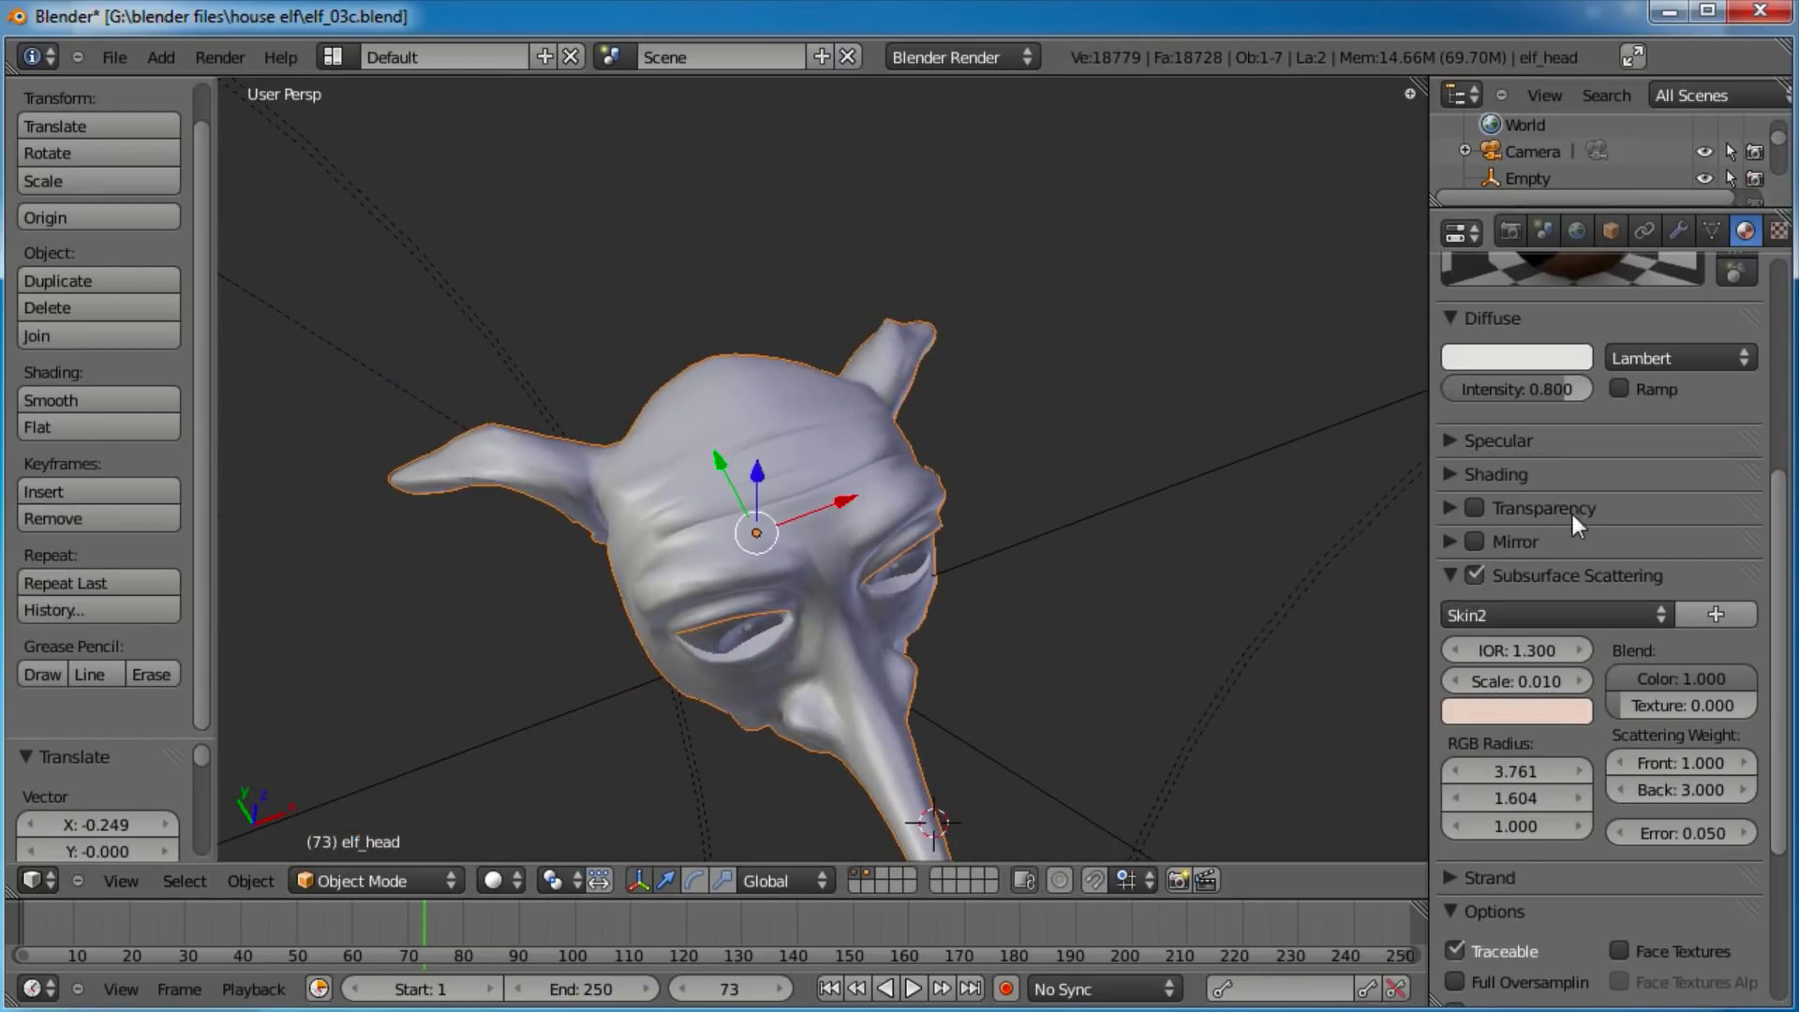
pyautogui.scroll(6, 1573, 514)
pyautogui.scroll(1, 1666, 553)
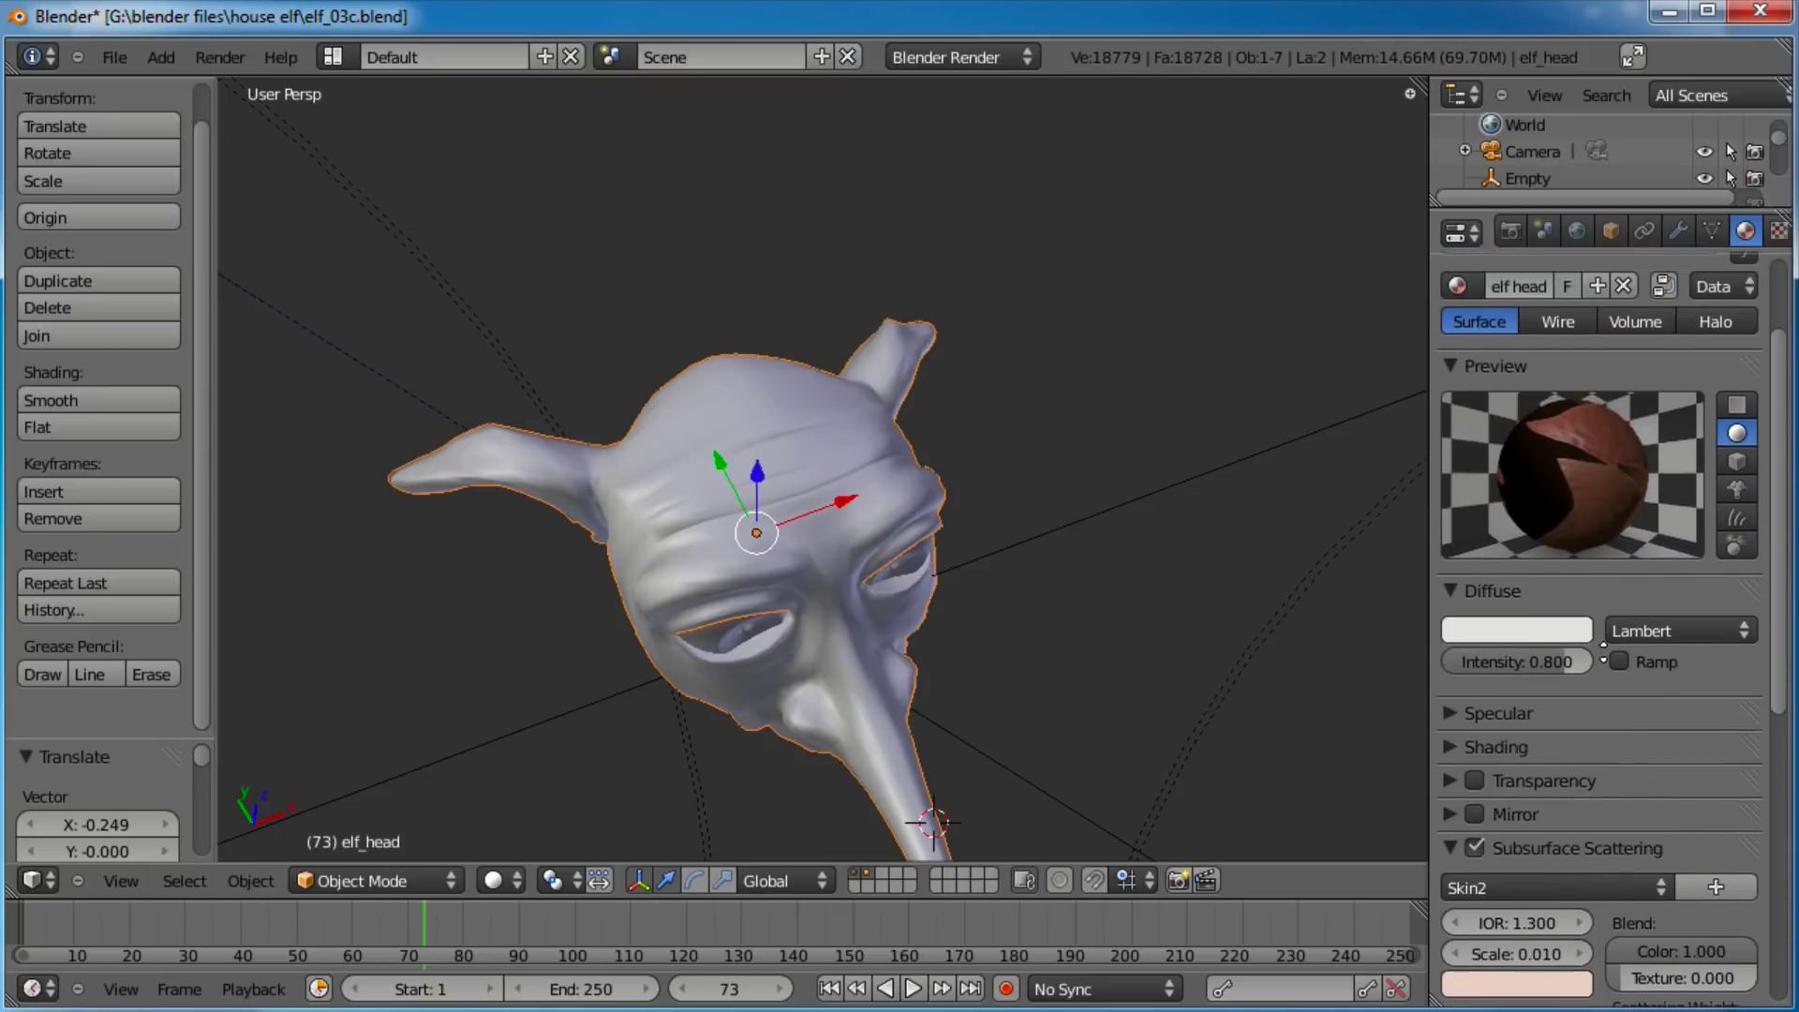
pyautogui.click(1528, 693)
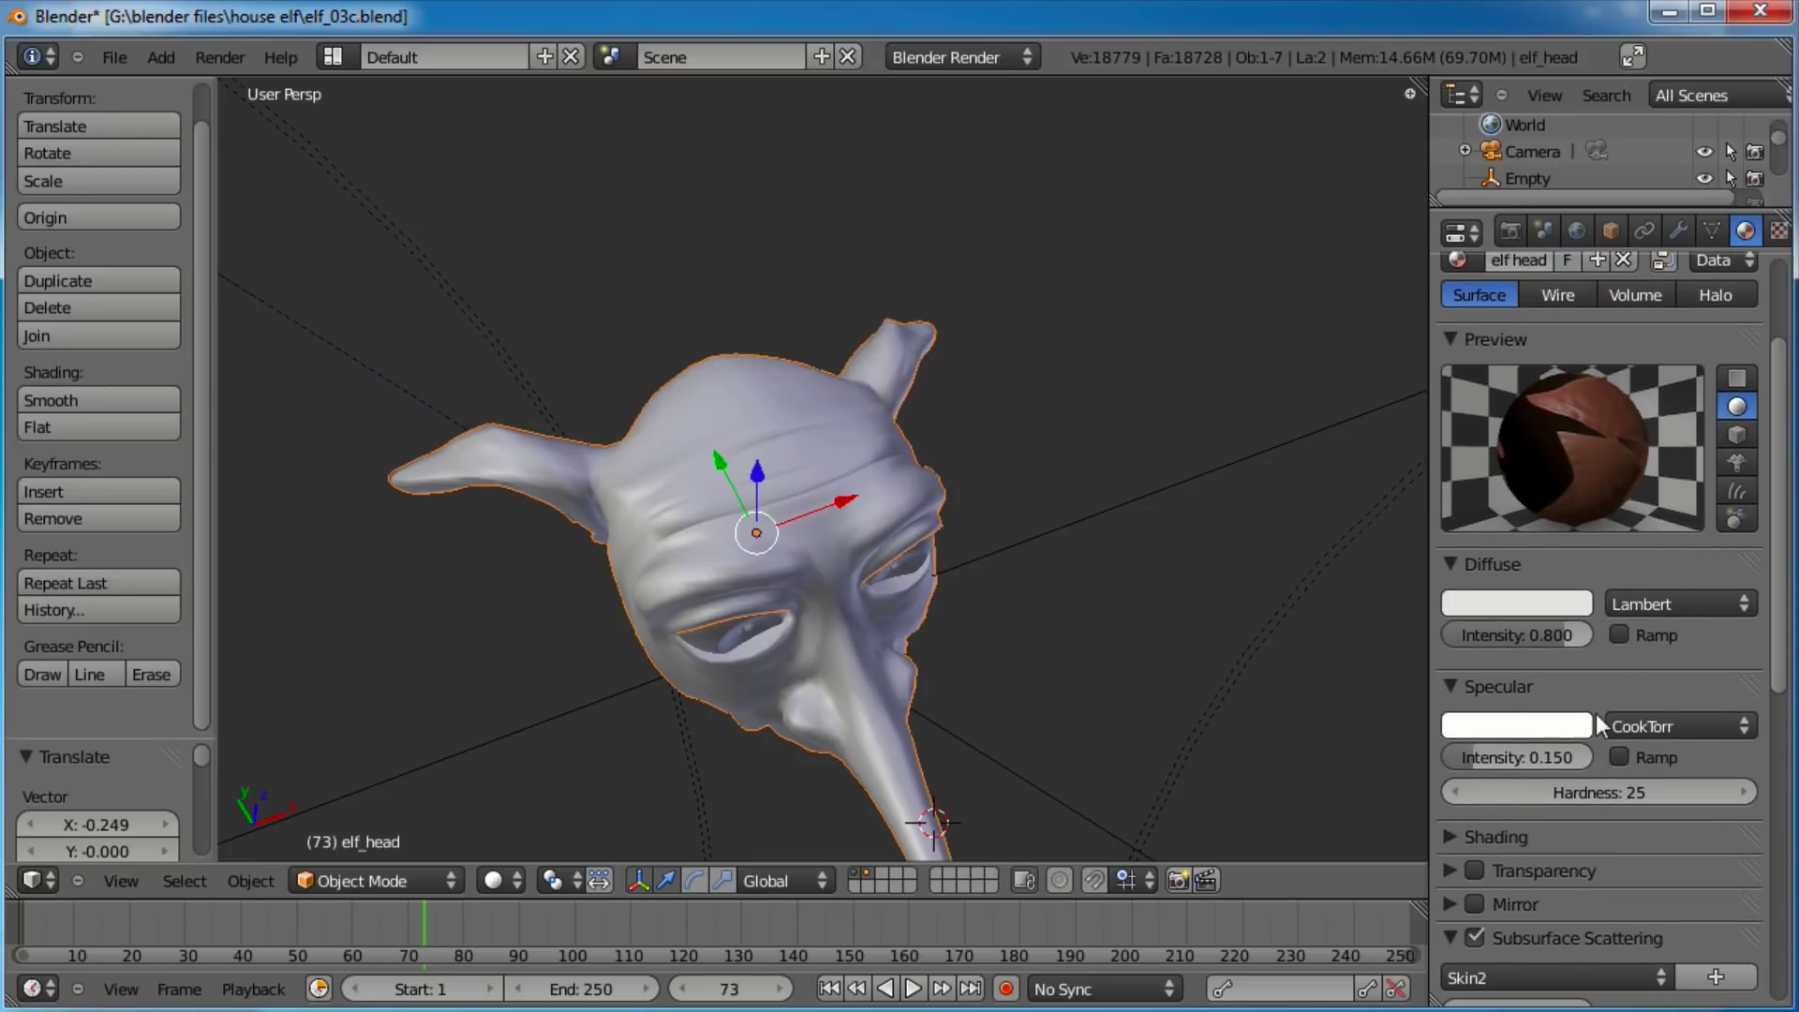
pyautogui.click(1604, 794)
pyautogui.write('35')
pyautogui.press('Return')
# Set the specular intensity of the elf head's skin material to 0.075.
pyautogui.click(1498, 757)
pyautogui.press('BackSpace')
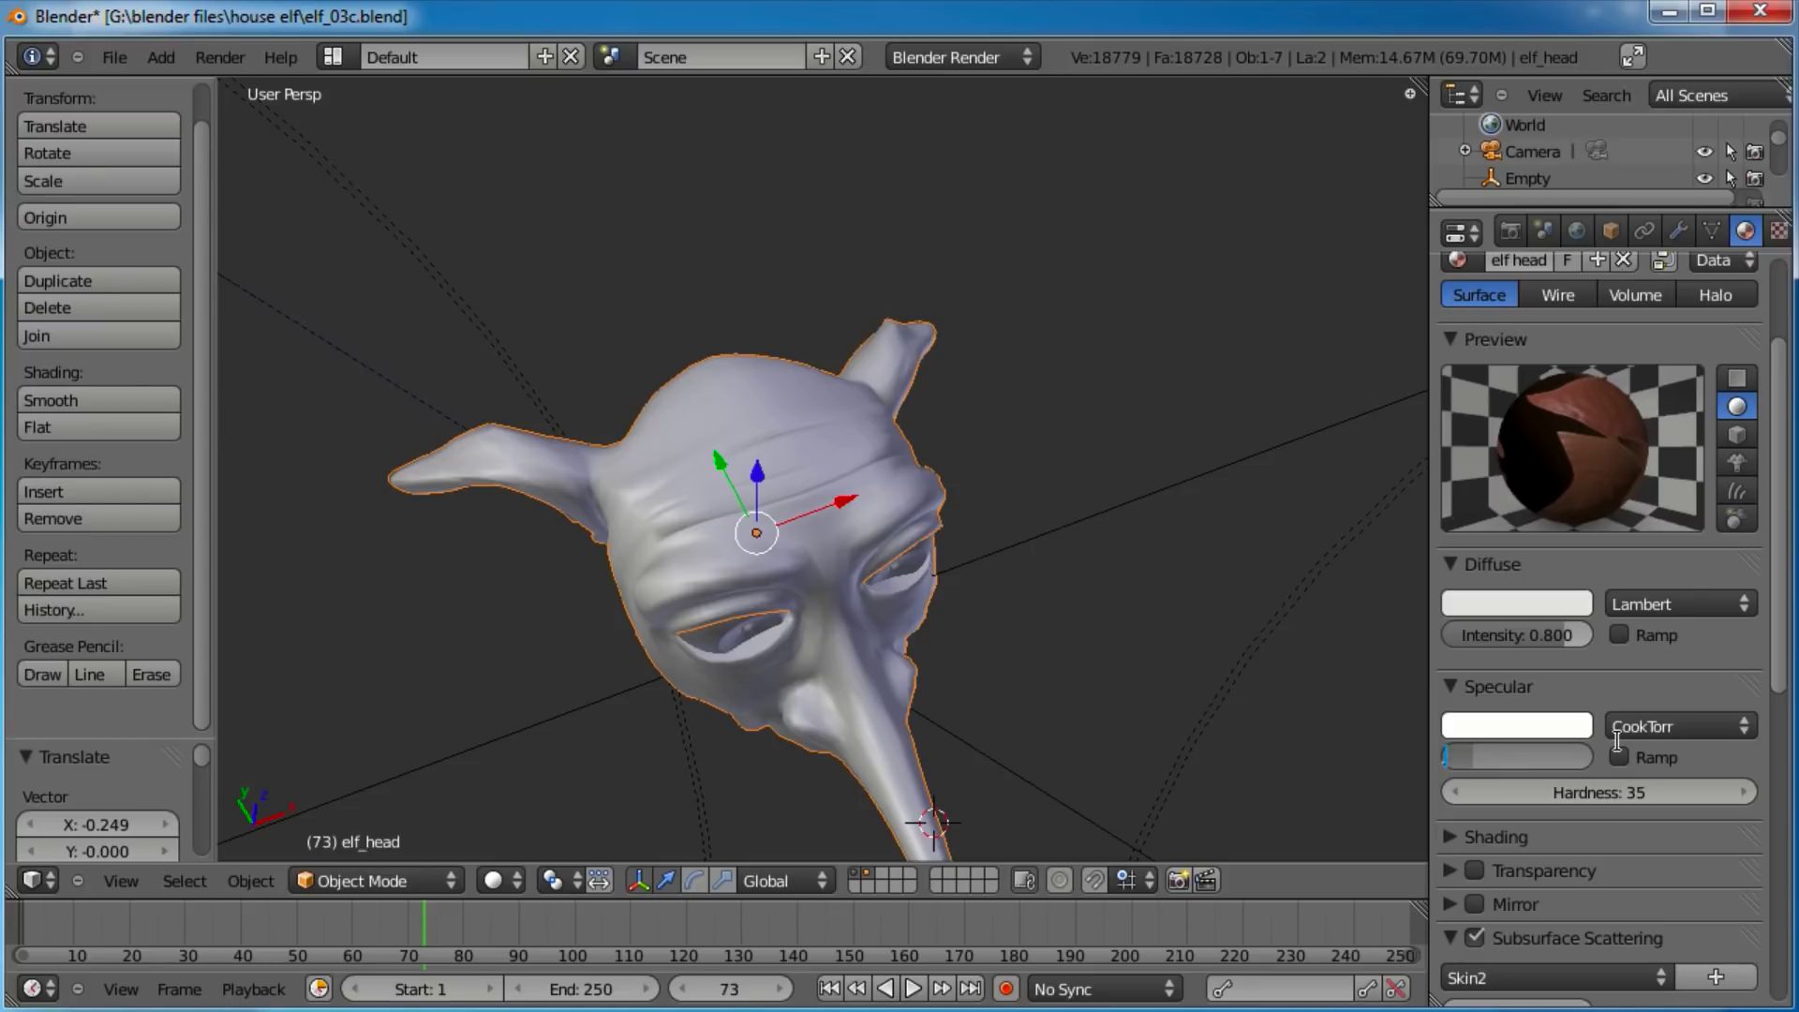
pyautogui.write('0.075')
pyautogui.press('Return')
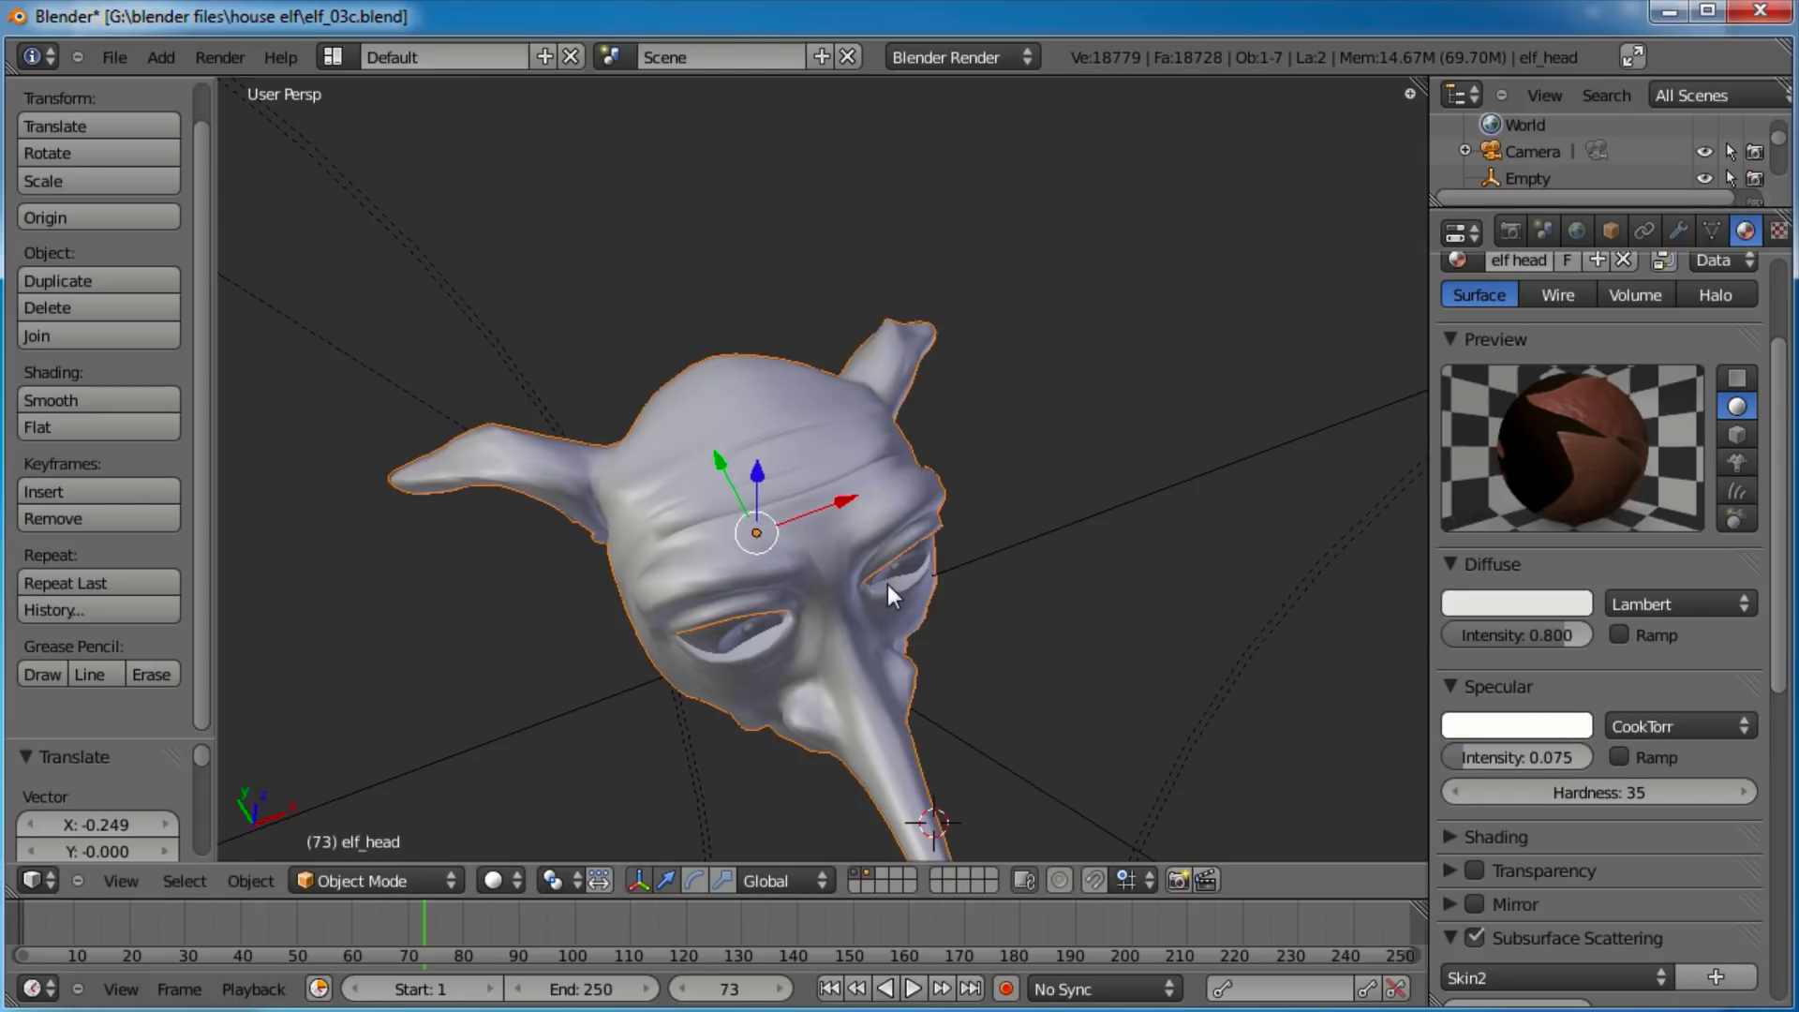
# Inspect the elf head from several angles and review the previous render of its skin and eyes.
pyautogui.press('a')
pyautogui.moveTo(896, 654); pyautogui.dragTo(780, 669, button='middle')
pyautogui.keyDown('shift'); pyautogui.moveTo(734, 448); pyautogui.dragTo(844, 502, button='middle'); pyautogui.keyUp('shift')
pyautogui.scroll(-3, 811, 492)
pyautogui.rightClick(943, 462)
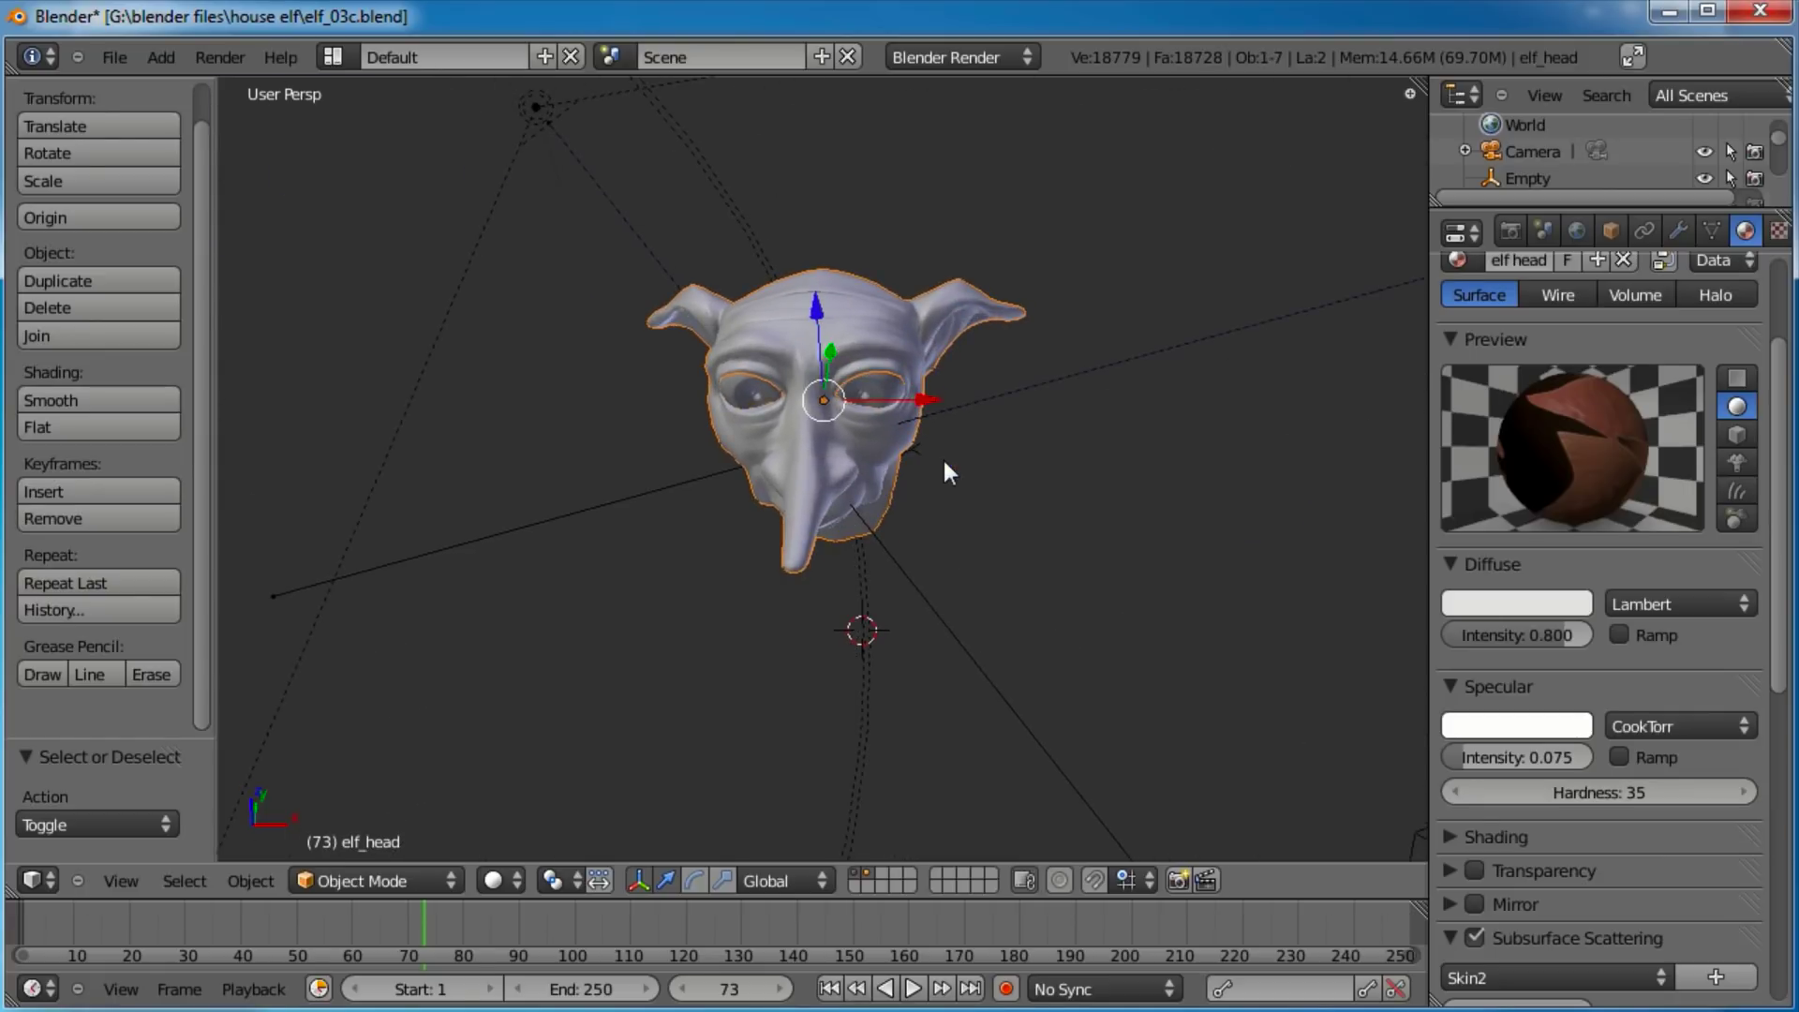
pyautogui.moveTo(1004, 480); pyautogui.dragTo(922, 510, button='middle')
pyautogui.scroll(4, 941, 546)
pyautogui.press('a')
pyautogui.scroll(-3, 941, 547)
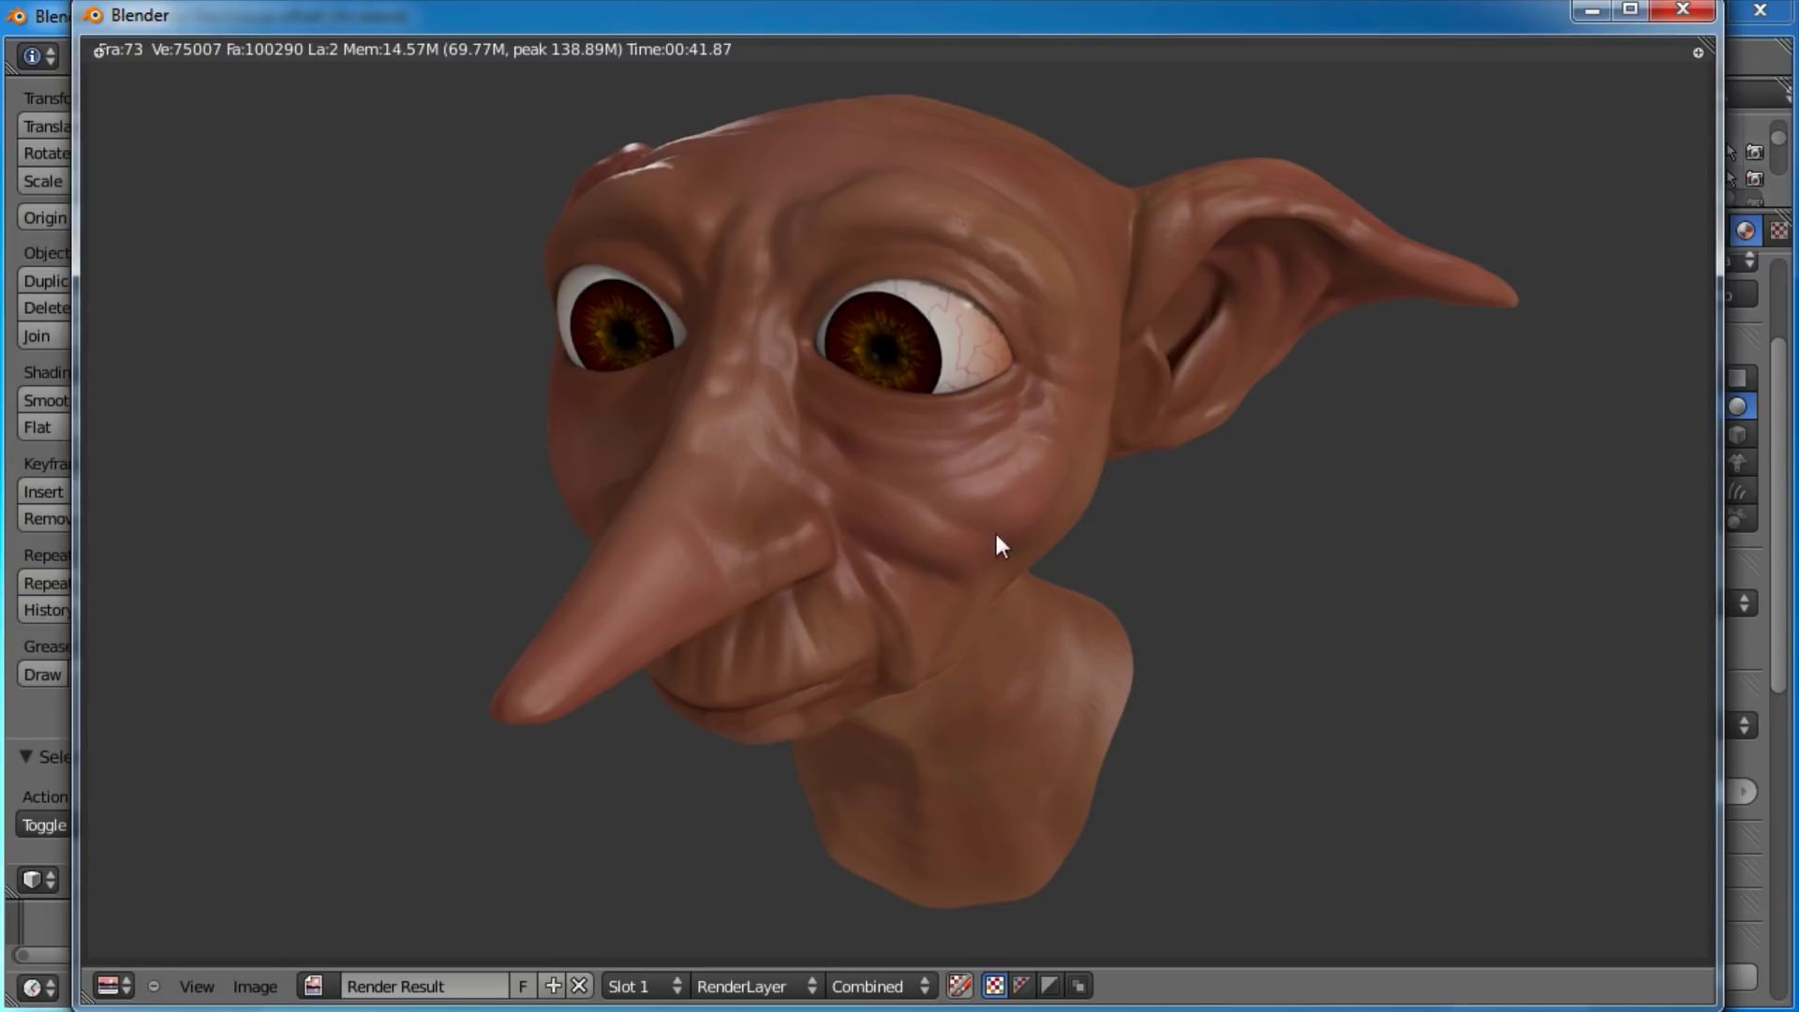
pyautogui.click(1696, 15)
# Enable subsurface scattering on the eyeball material and apply the Skim milk preset.
pyautogui.rightClick(864, 463)
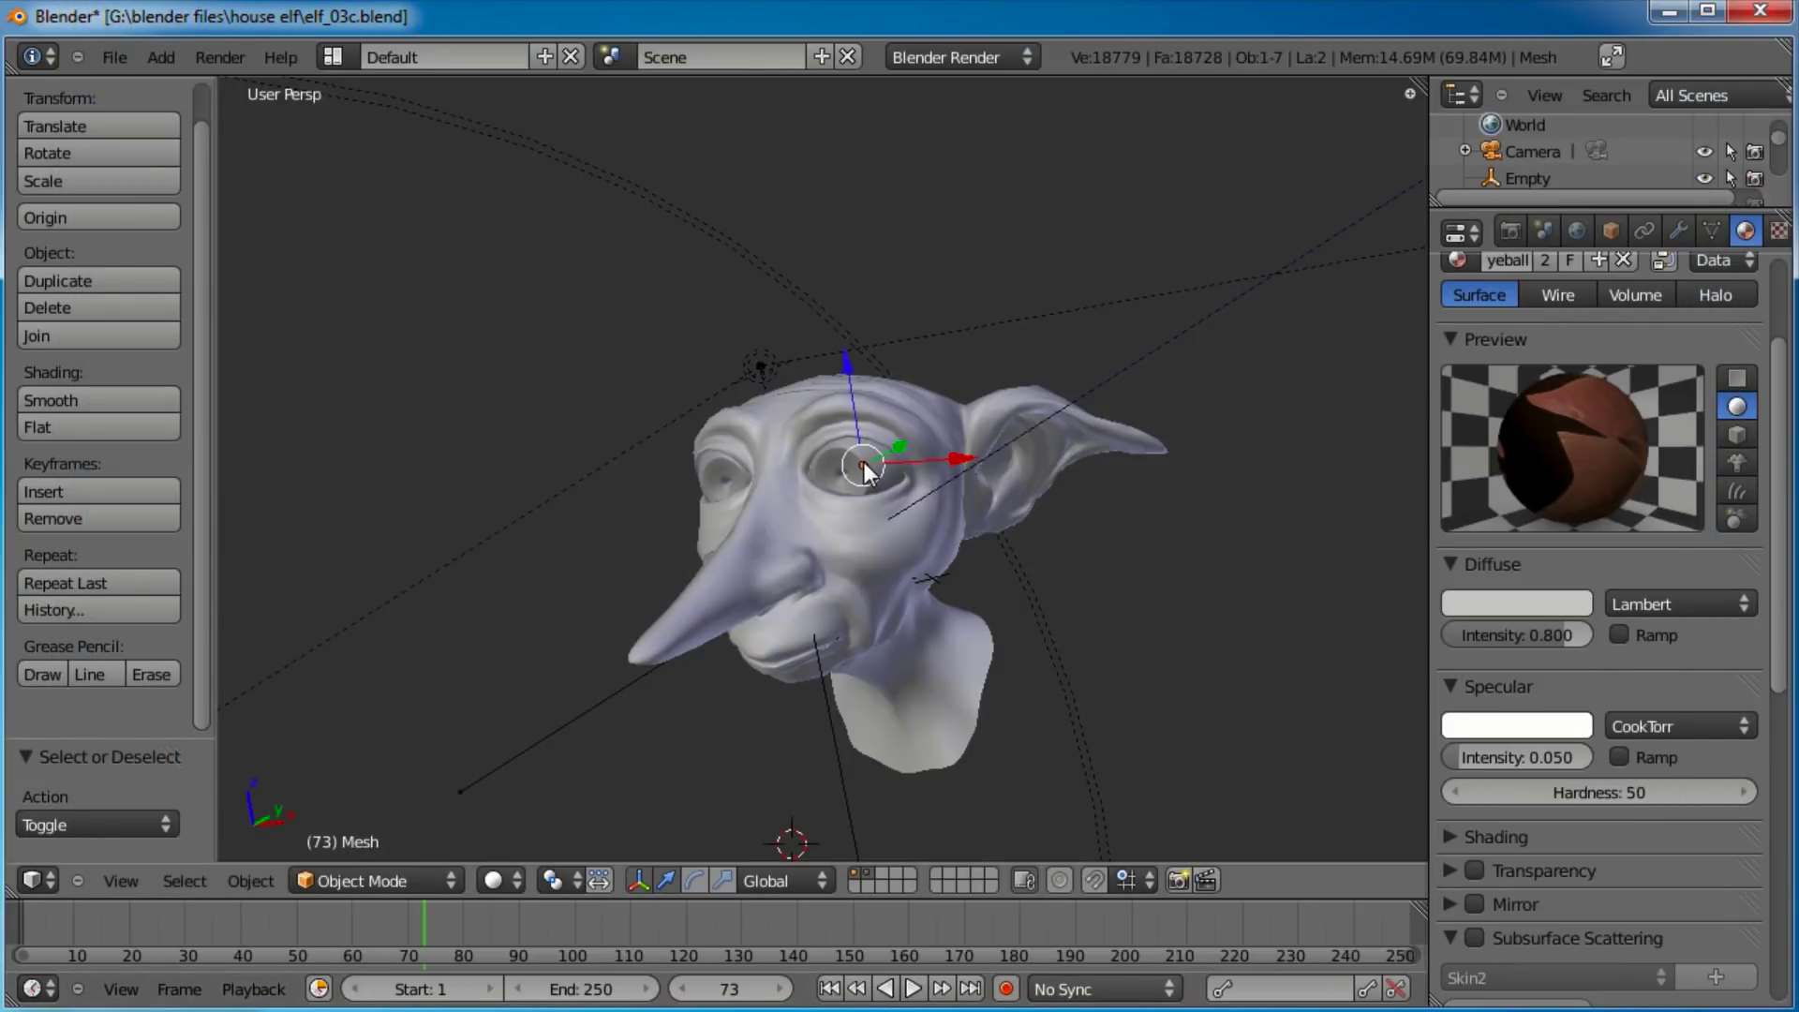
pyautogui.scroll(-2, 1640, 482)
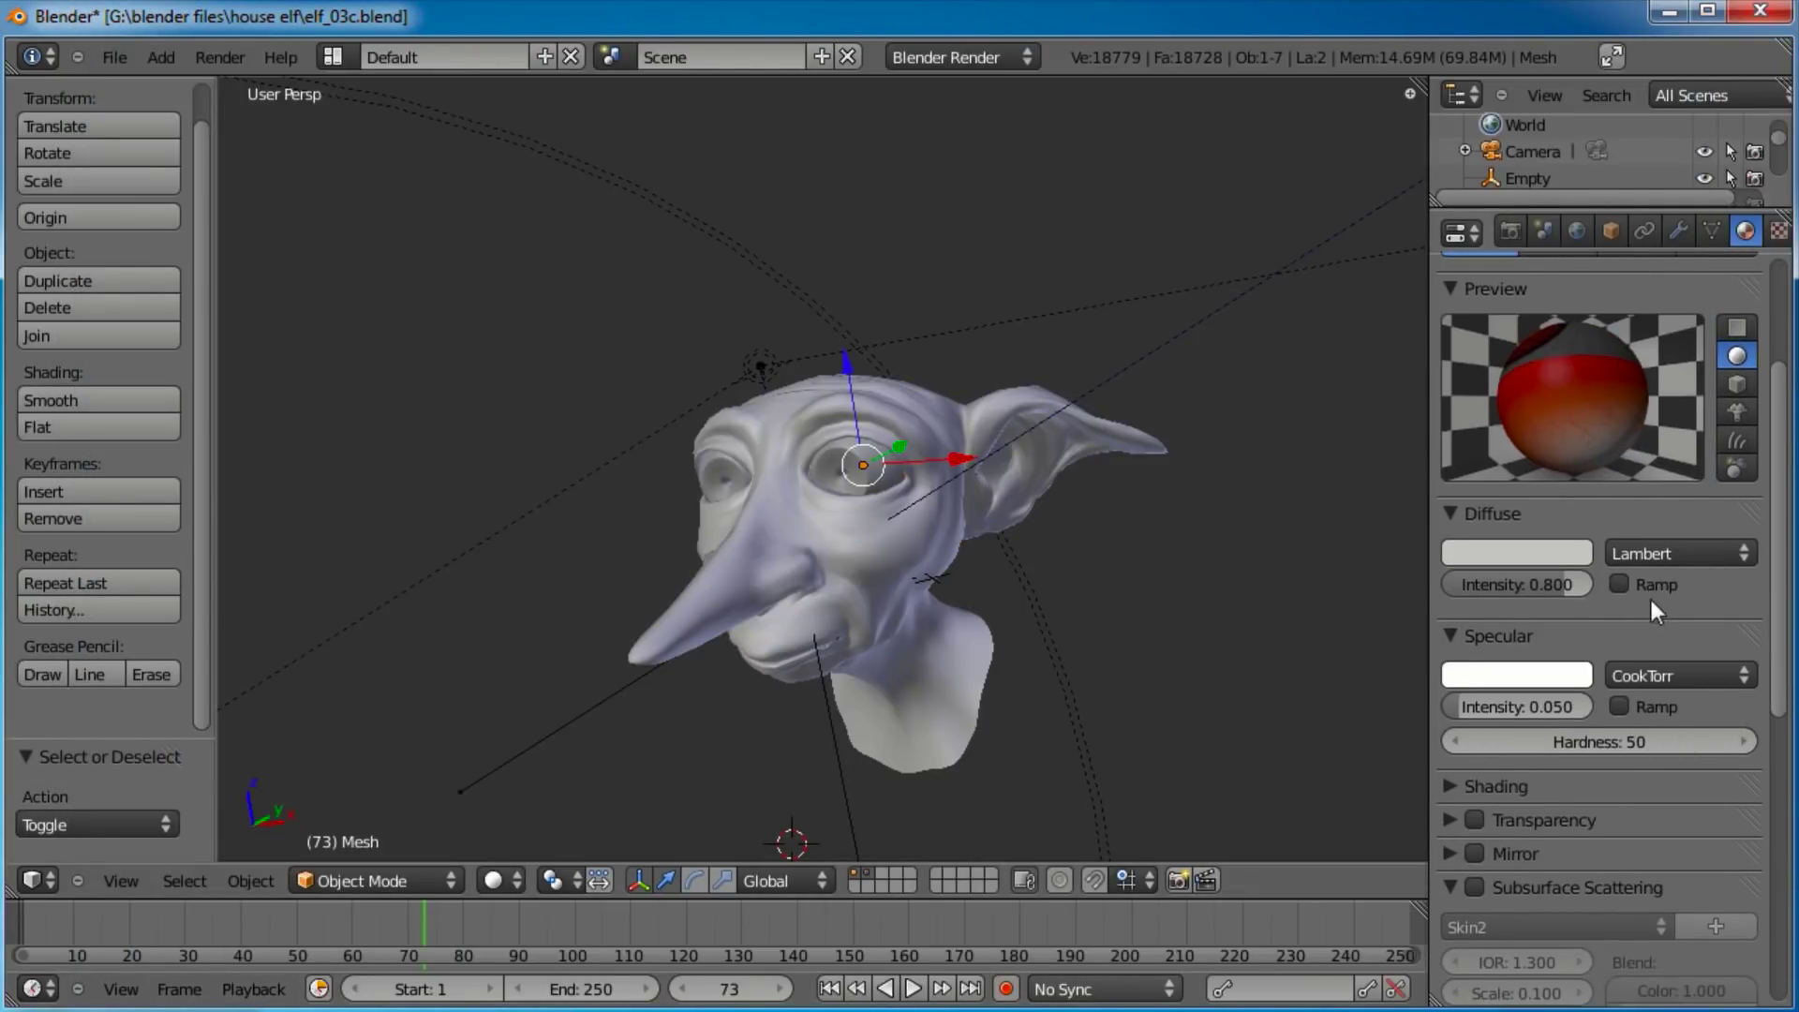
pyautogui.click(1475, 886)
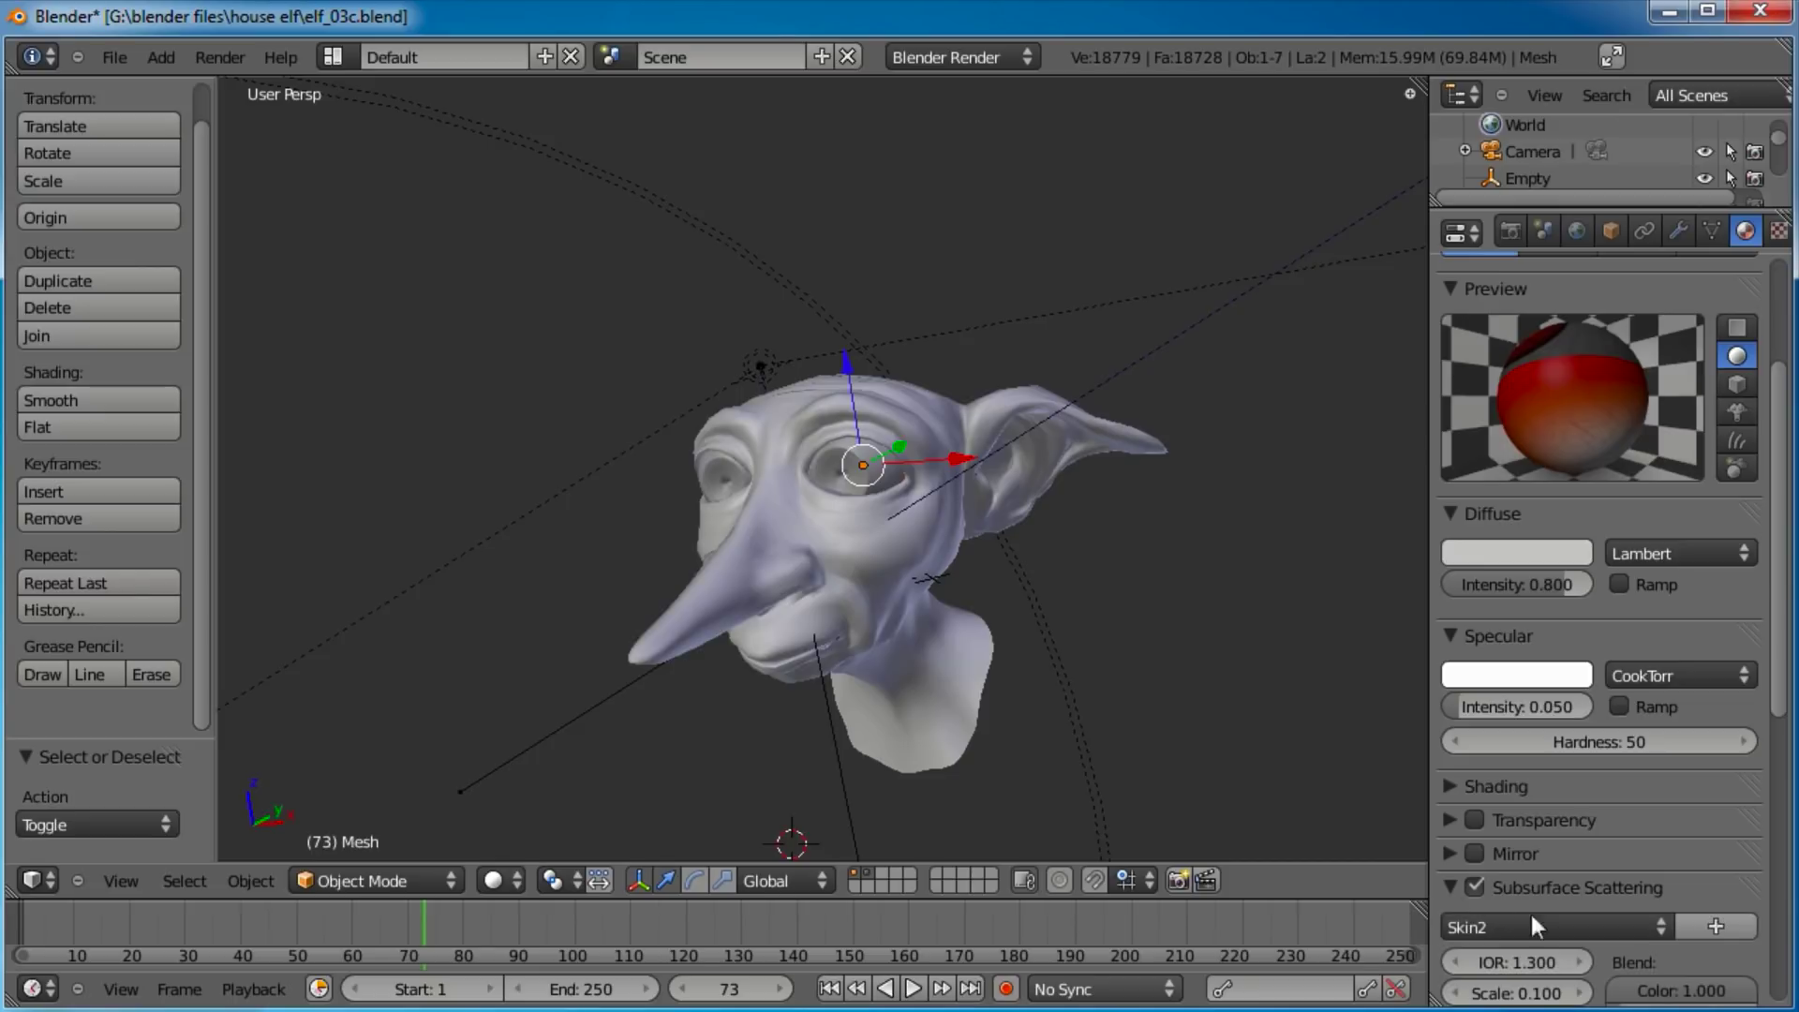
pyautogui.moveTo(1607, 890); pyautogui.dragTo(1596, 870, button='middle')
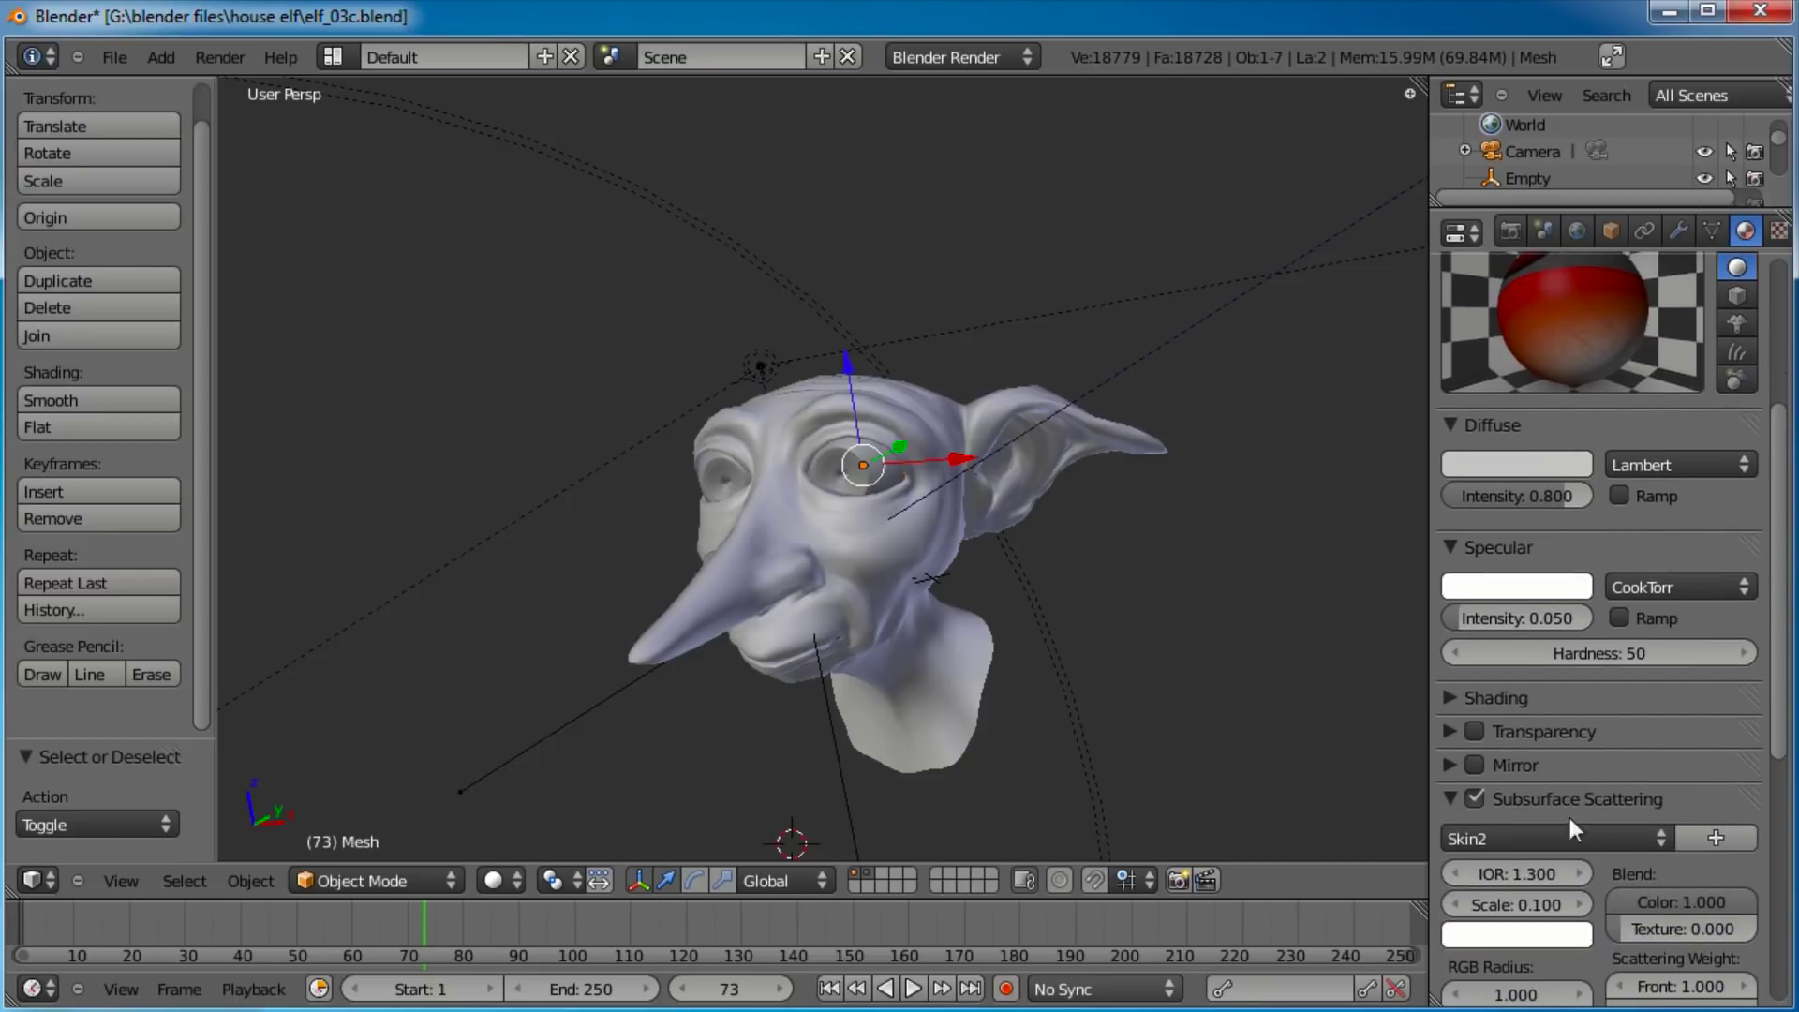
pyautogui.click(1579, 839)
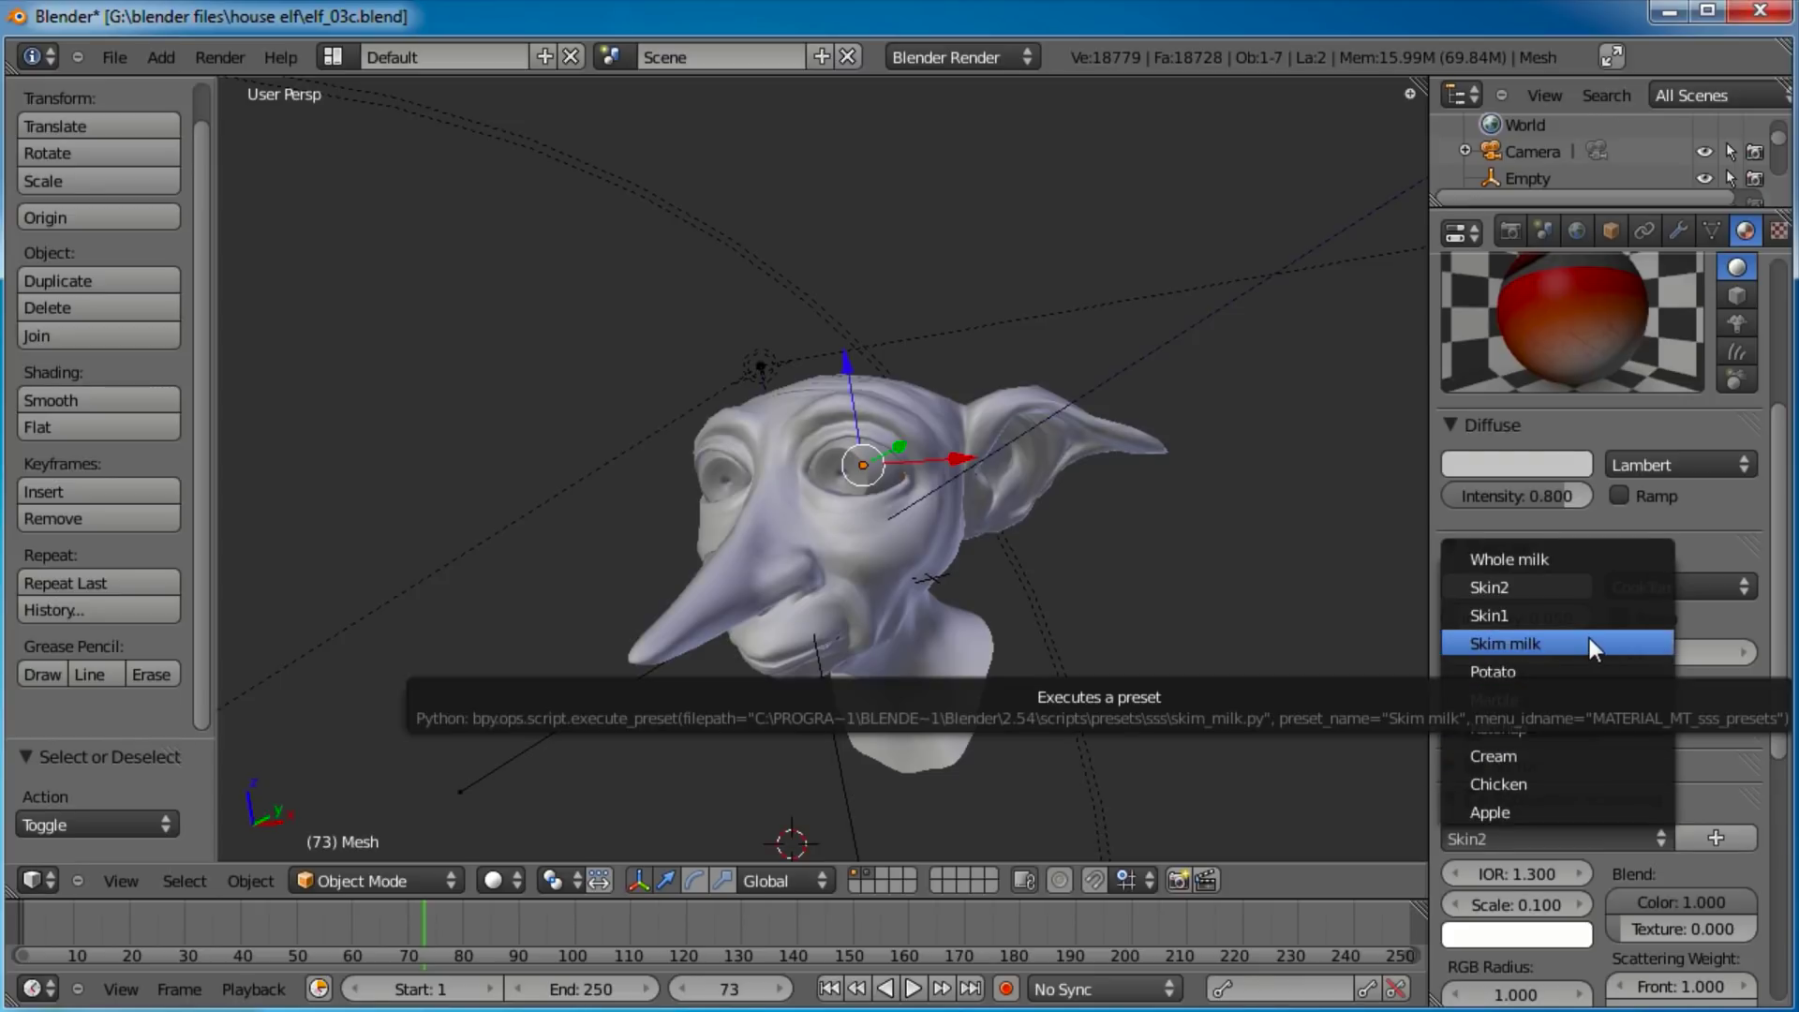
pyautogui.click(1555, 643)
pyautogui.scroll(2, 1686, 609)
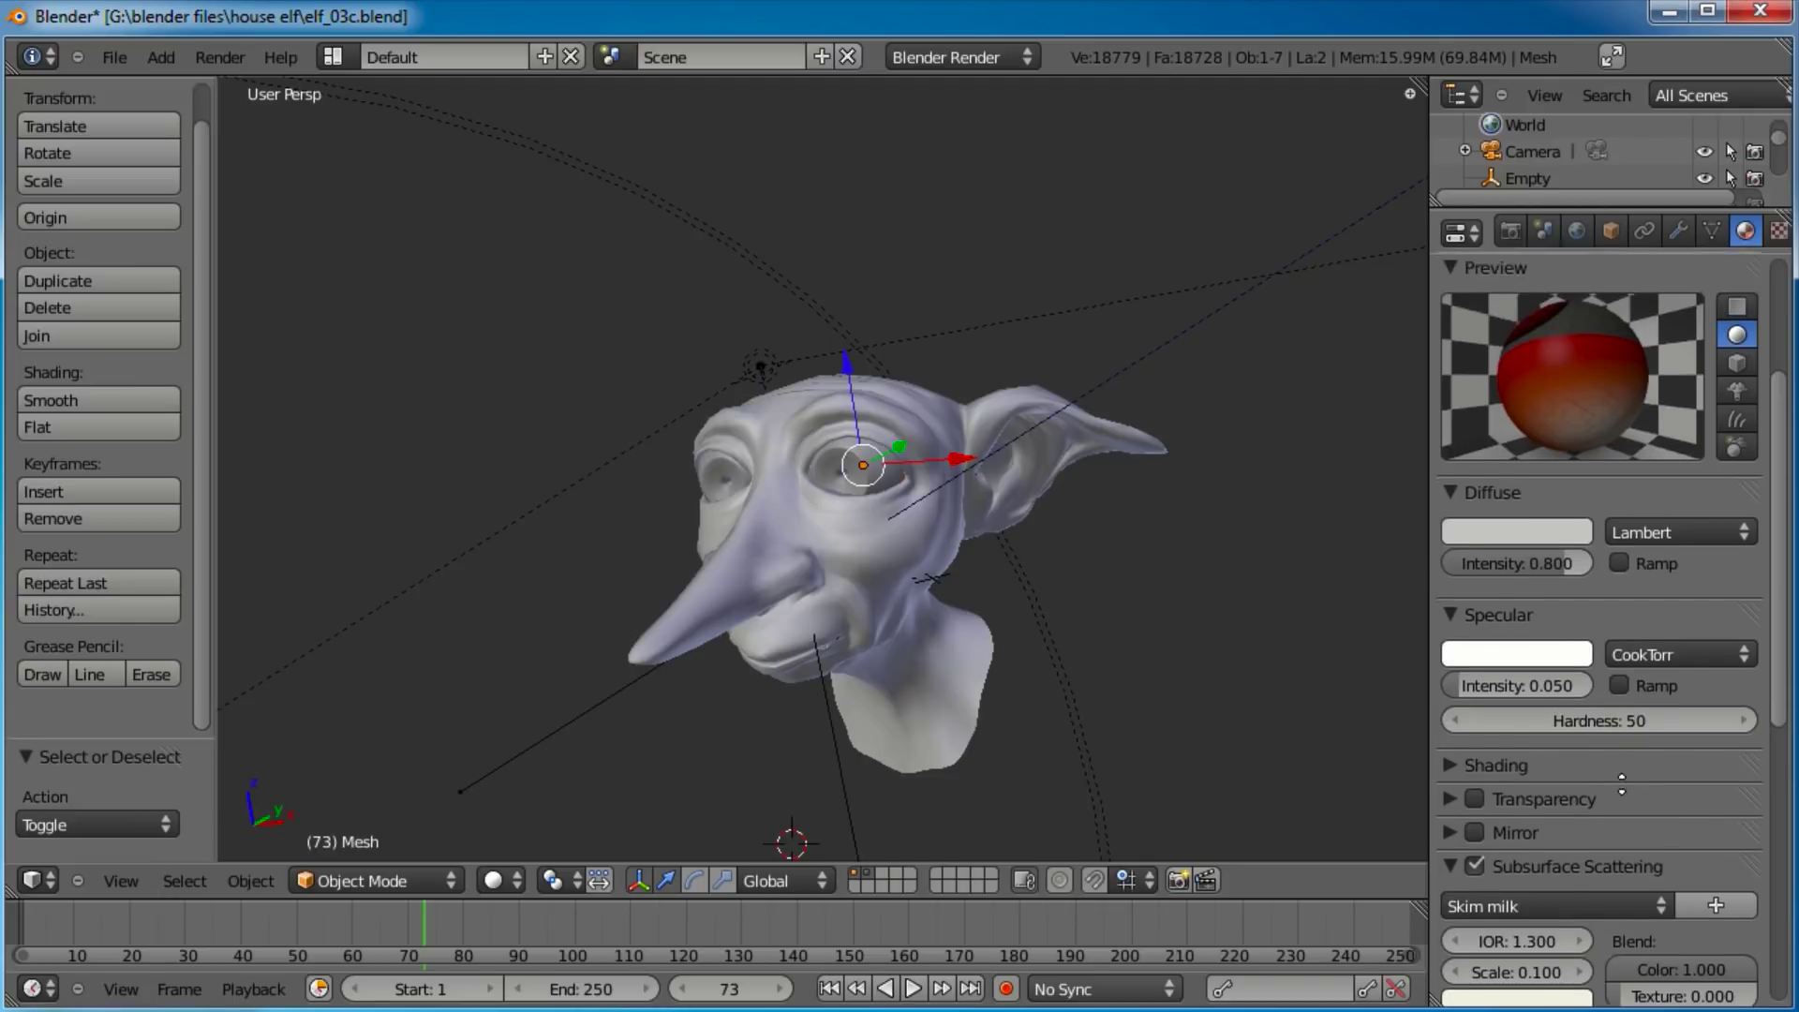
# Switch the eyeball material preview to the monkey head and set its subsurface scattering scale to 0.050.
pyautogui.click(1731, 399)
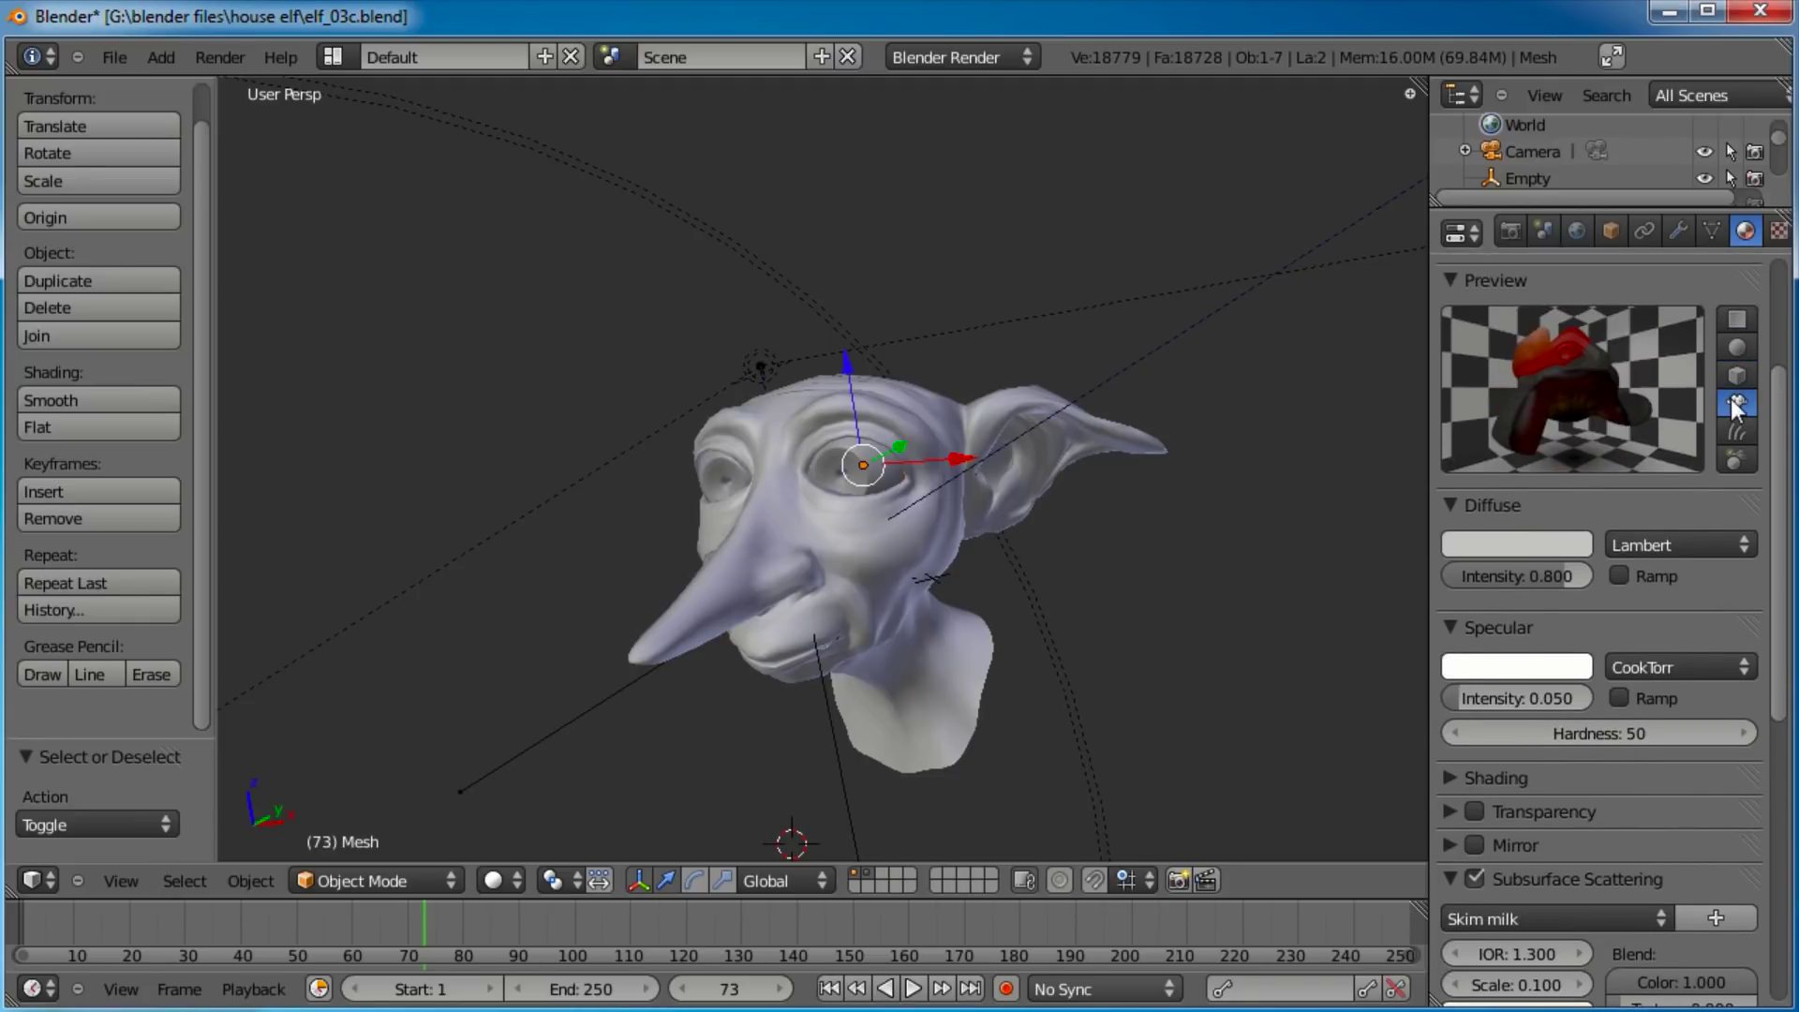
pyautogui.scroll(-6, 1520, 774)
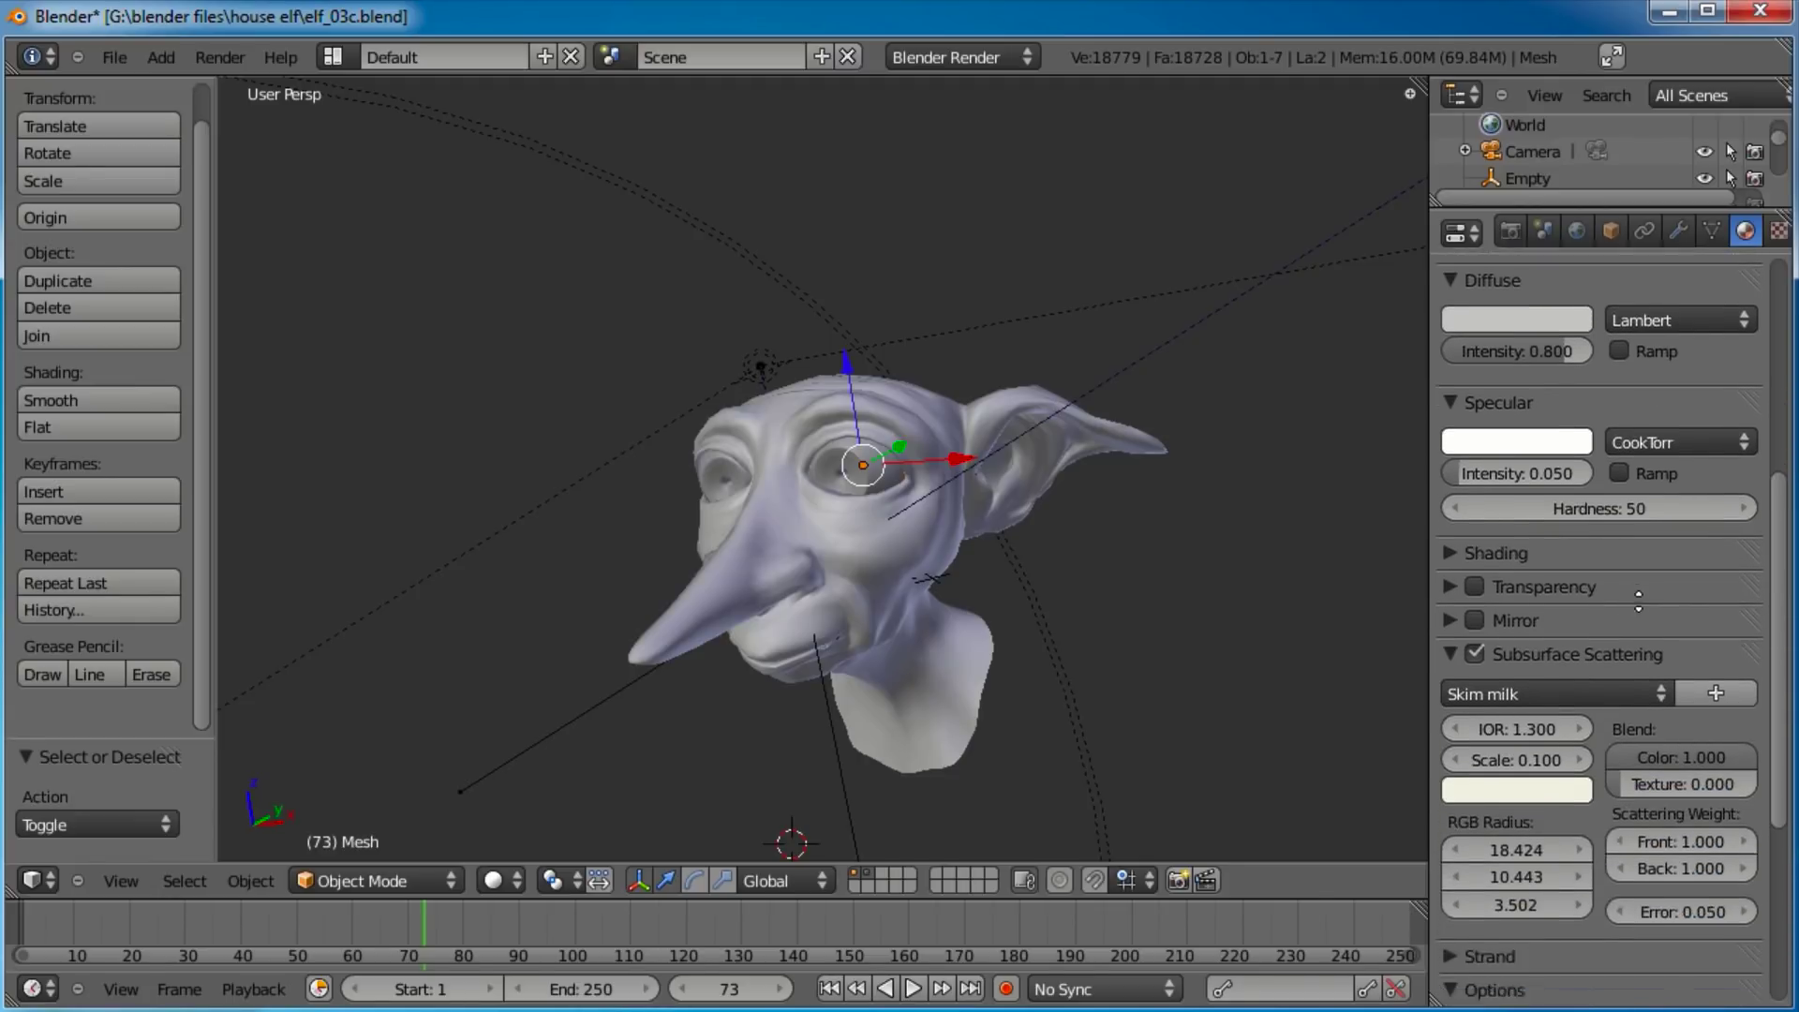
pyautogui.click(1527, 769)
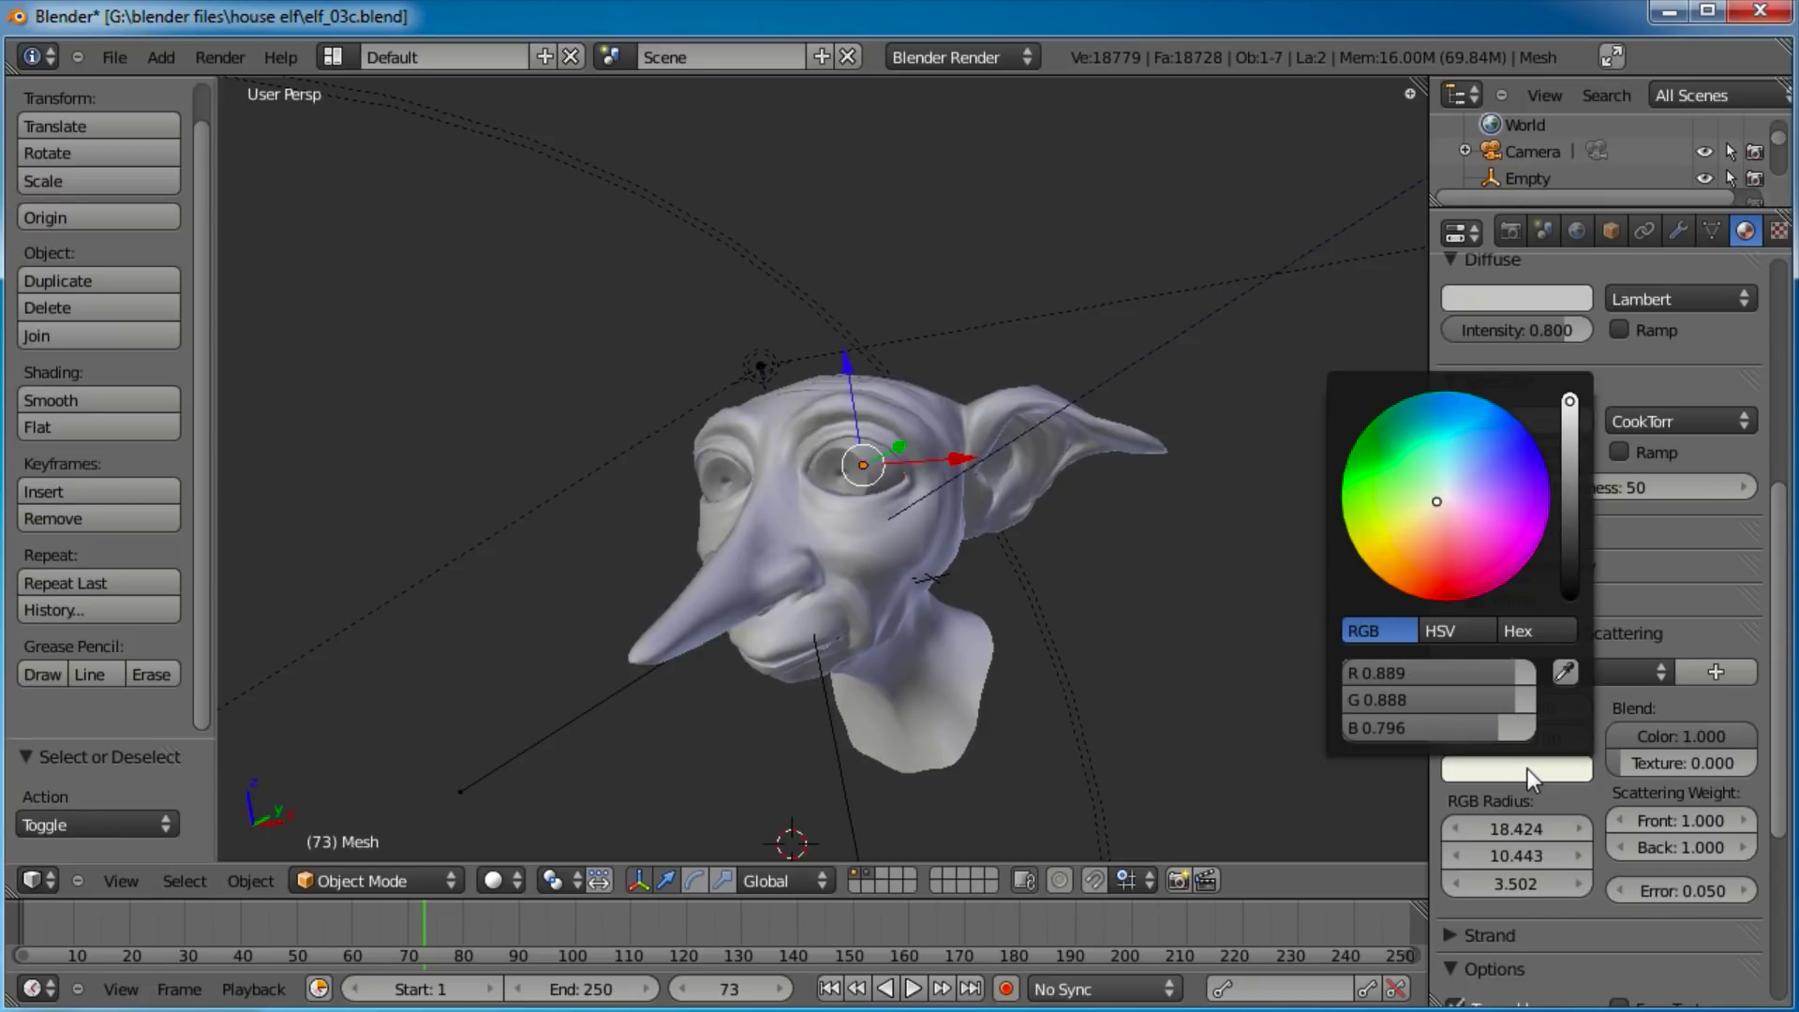
pyautogui.click(1565, 797)
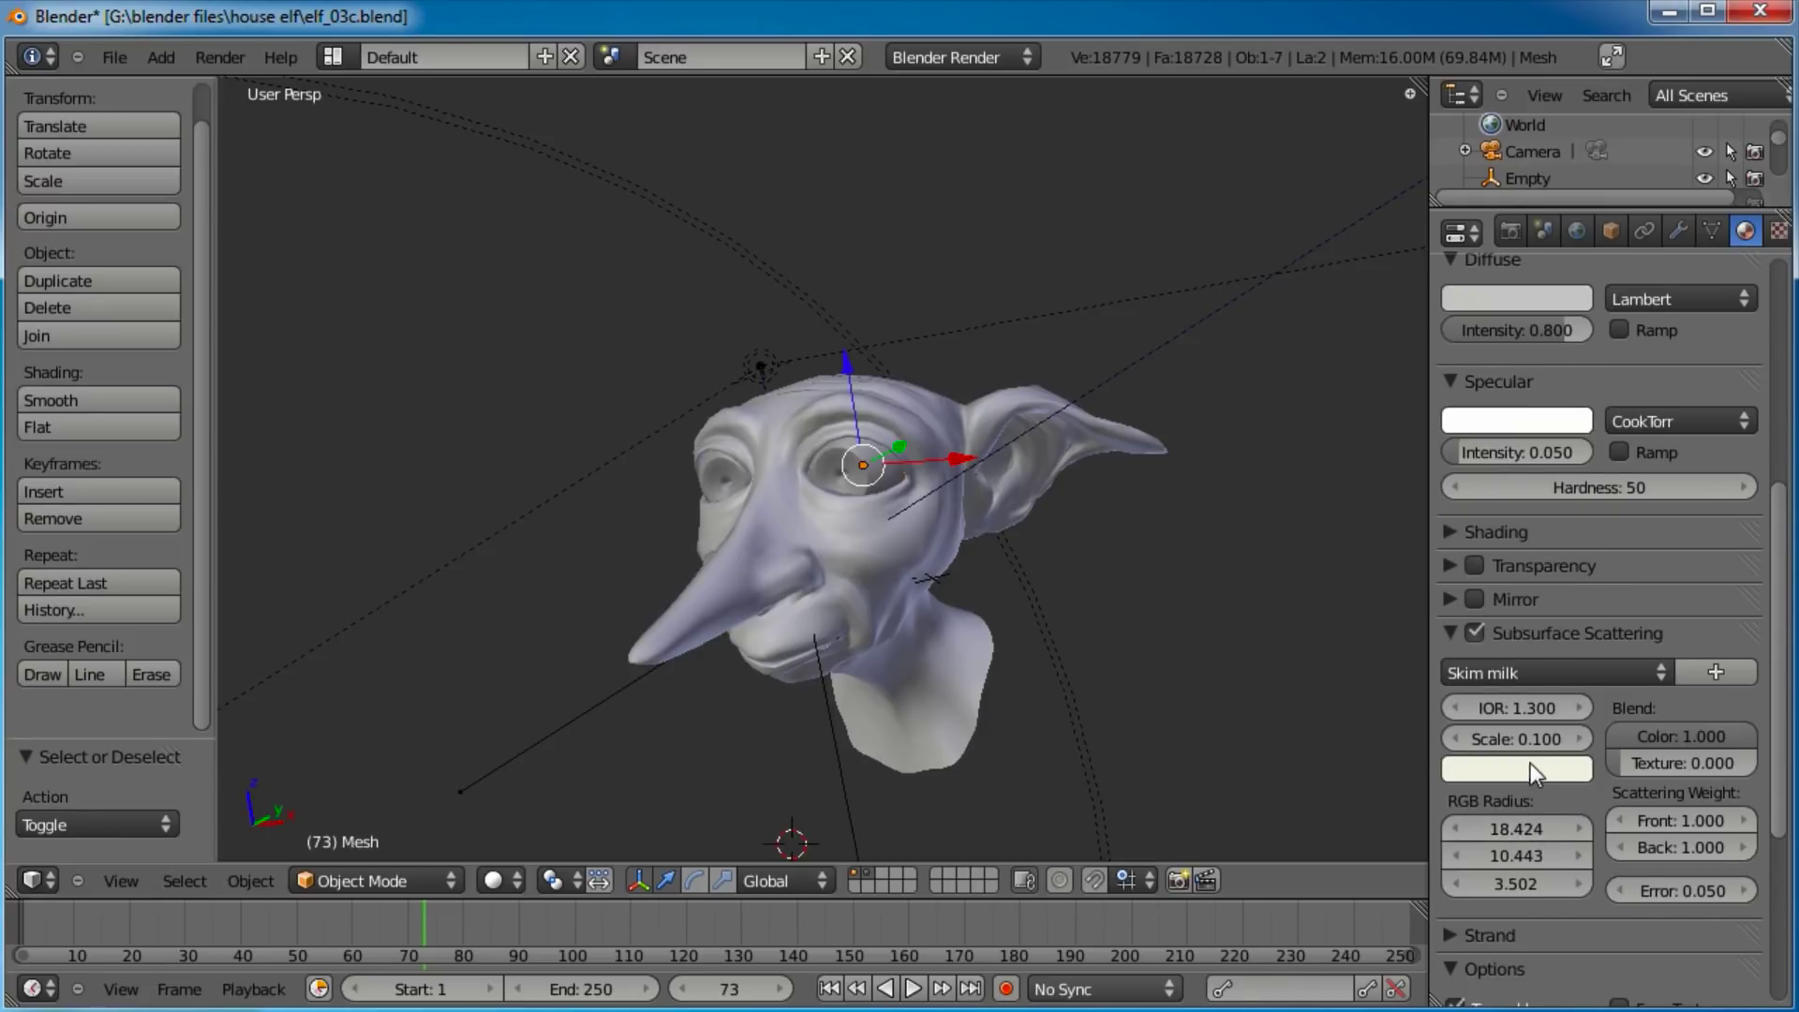
pyautogui.click(1445, 737)
pyautogui.click(1445, 736)
pyautogui.click(1445, 737)
pyautogui.click(1446, 737)
pyautogui.click(1447, 736)
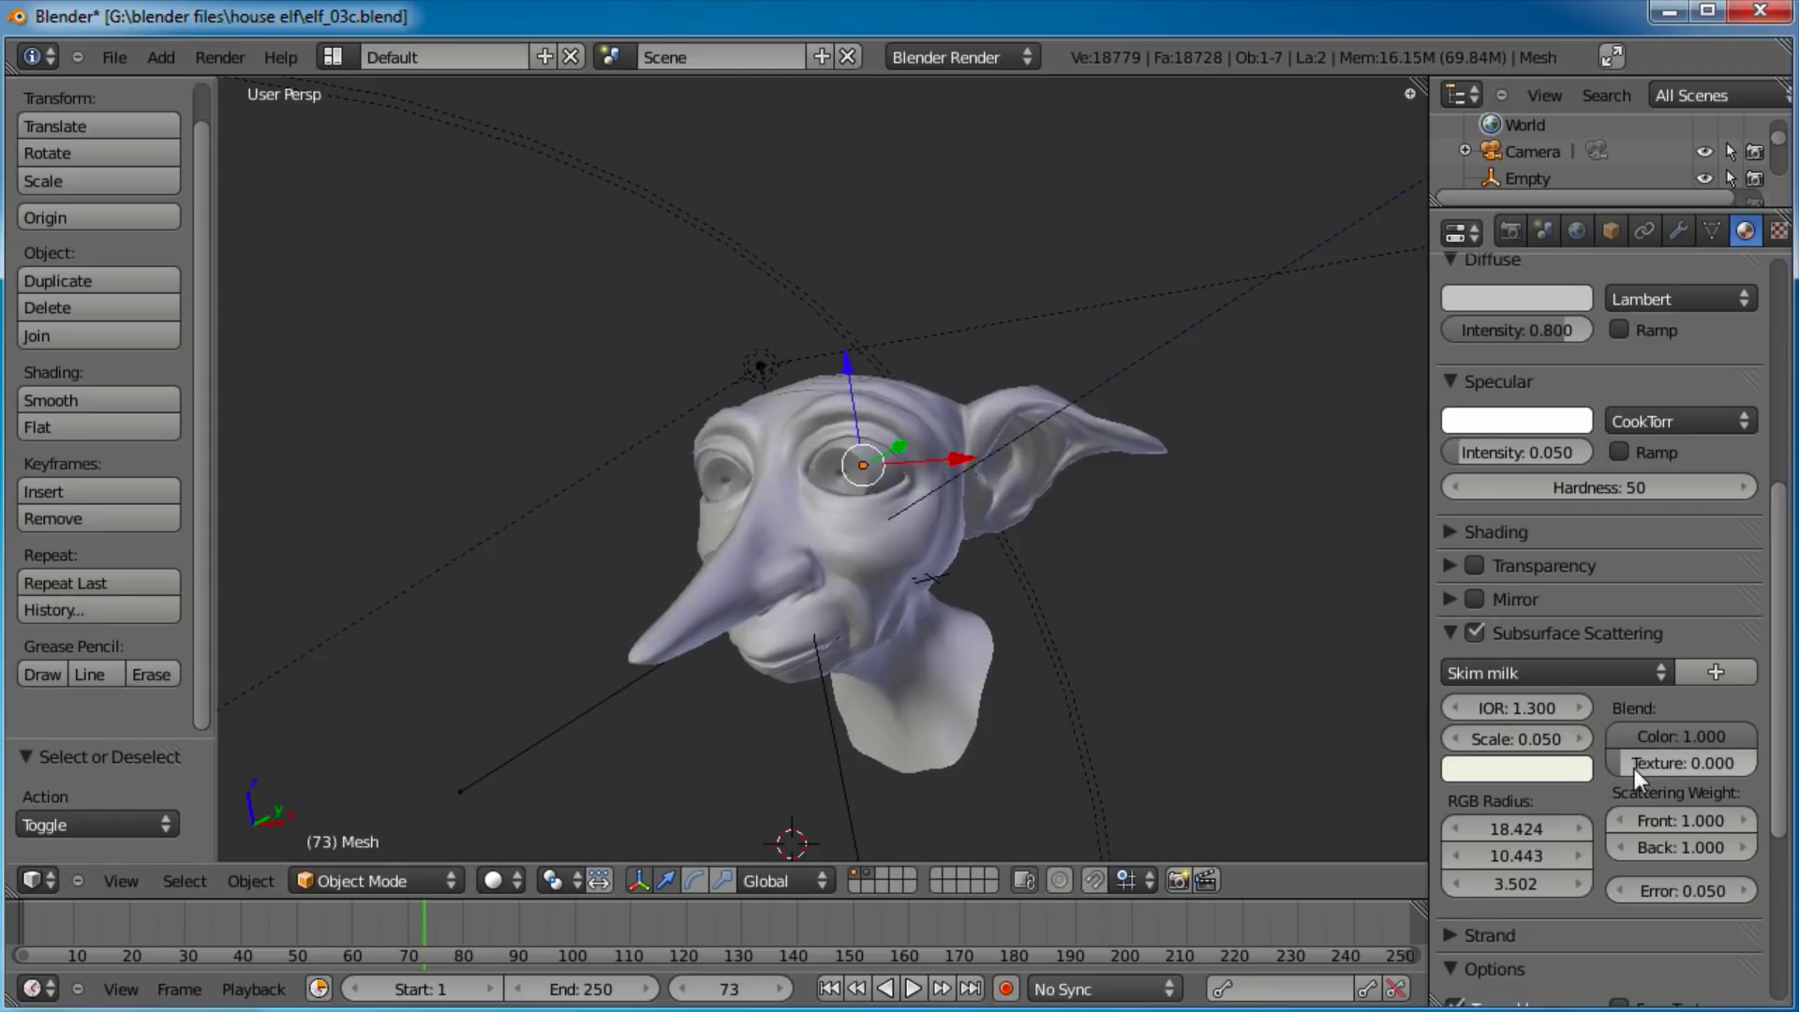
# Set the texture blend of the eyeball's subsurface scattering to 0.5.
pyautogui.moveTo(1633, 767); pyautogui.dragTo(1753, 768)
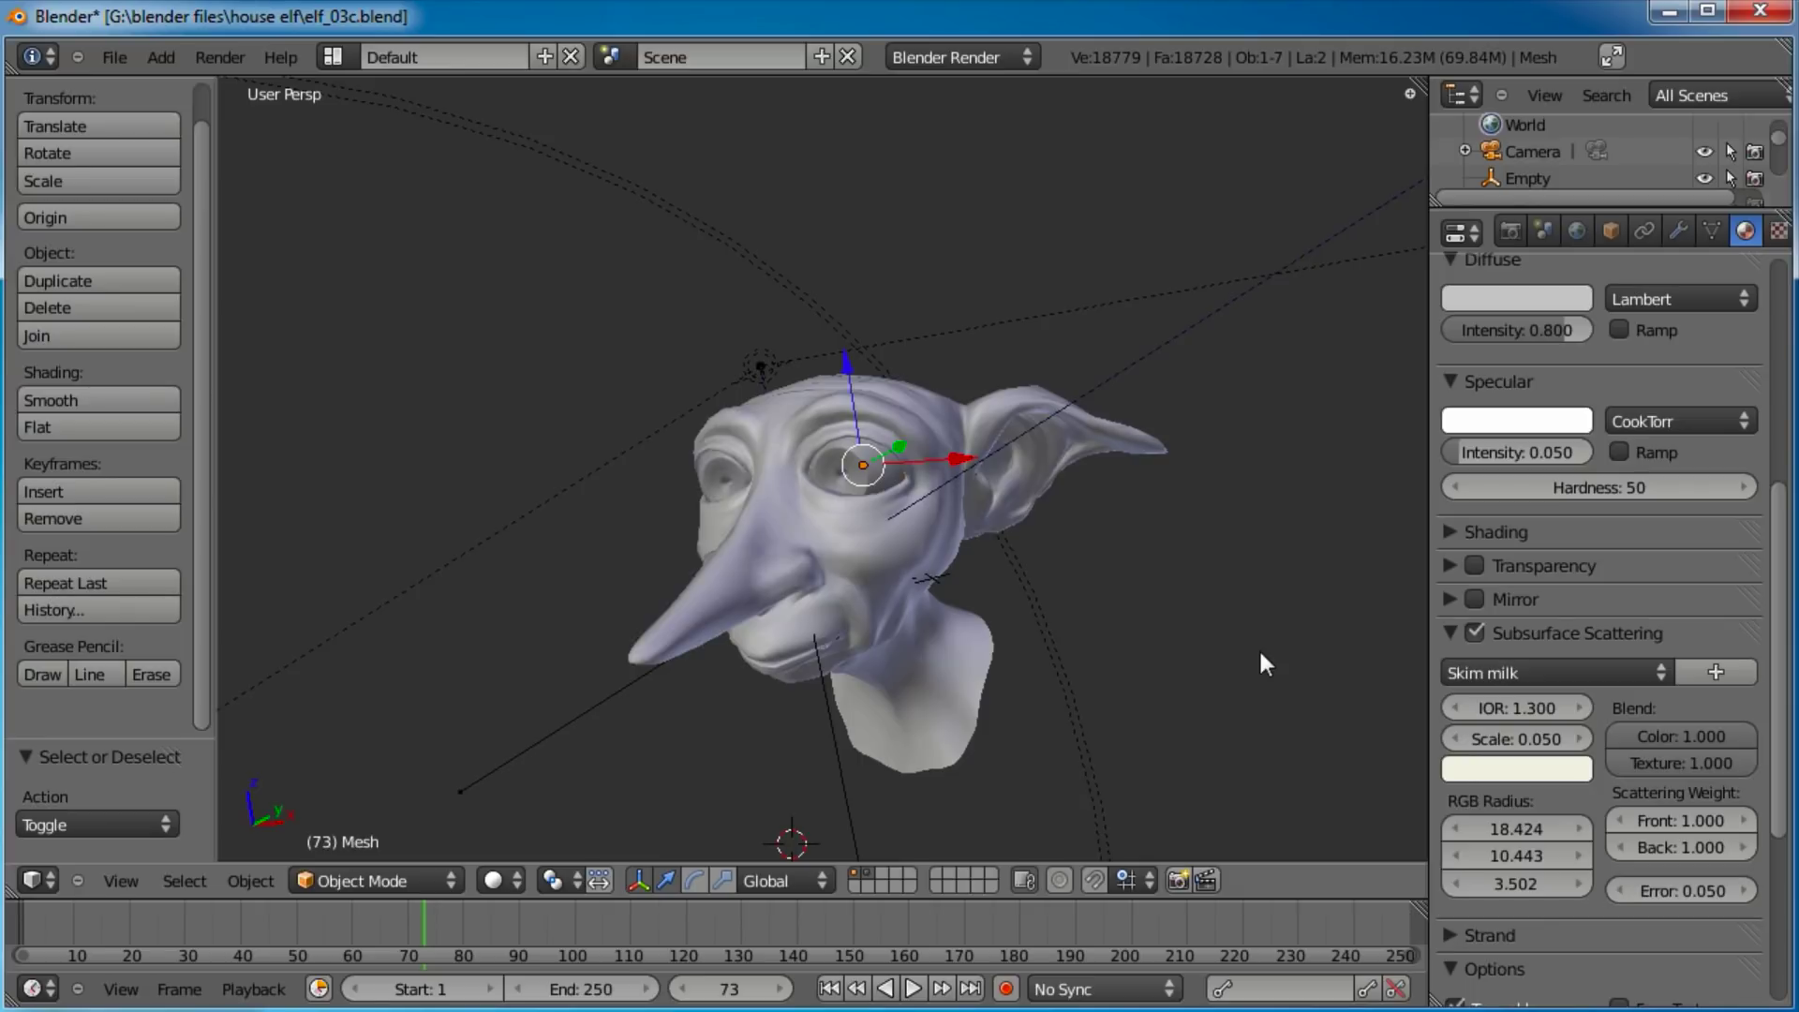
pyautogui.click(1694, 768)
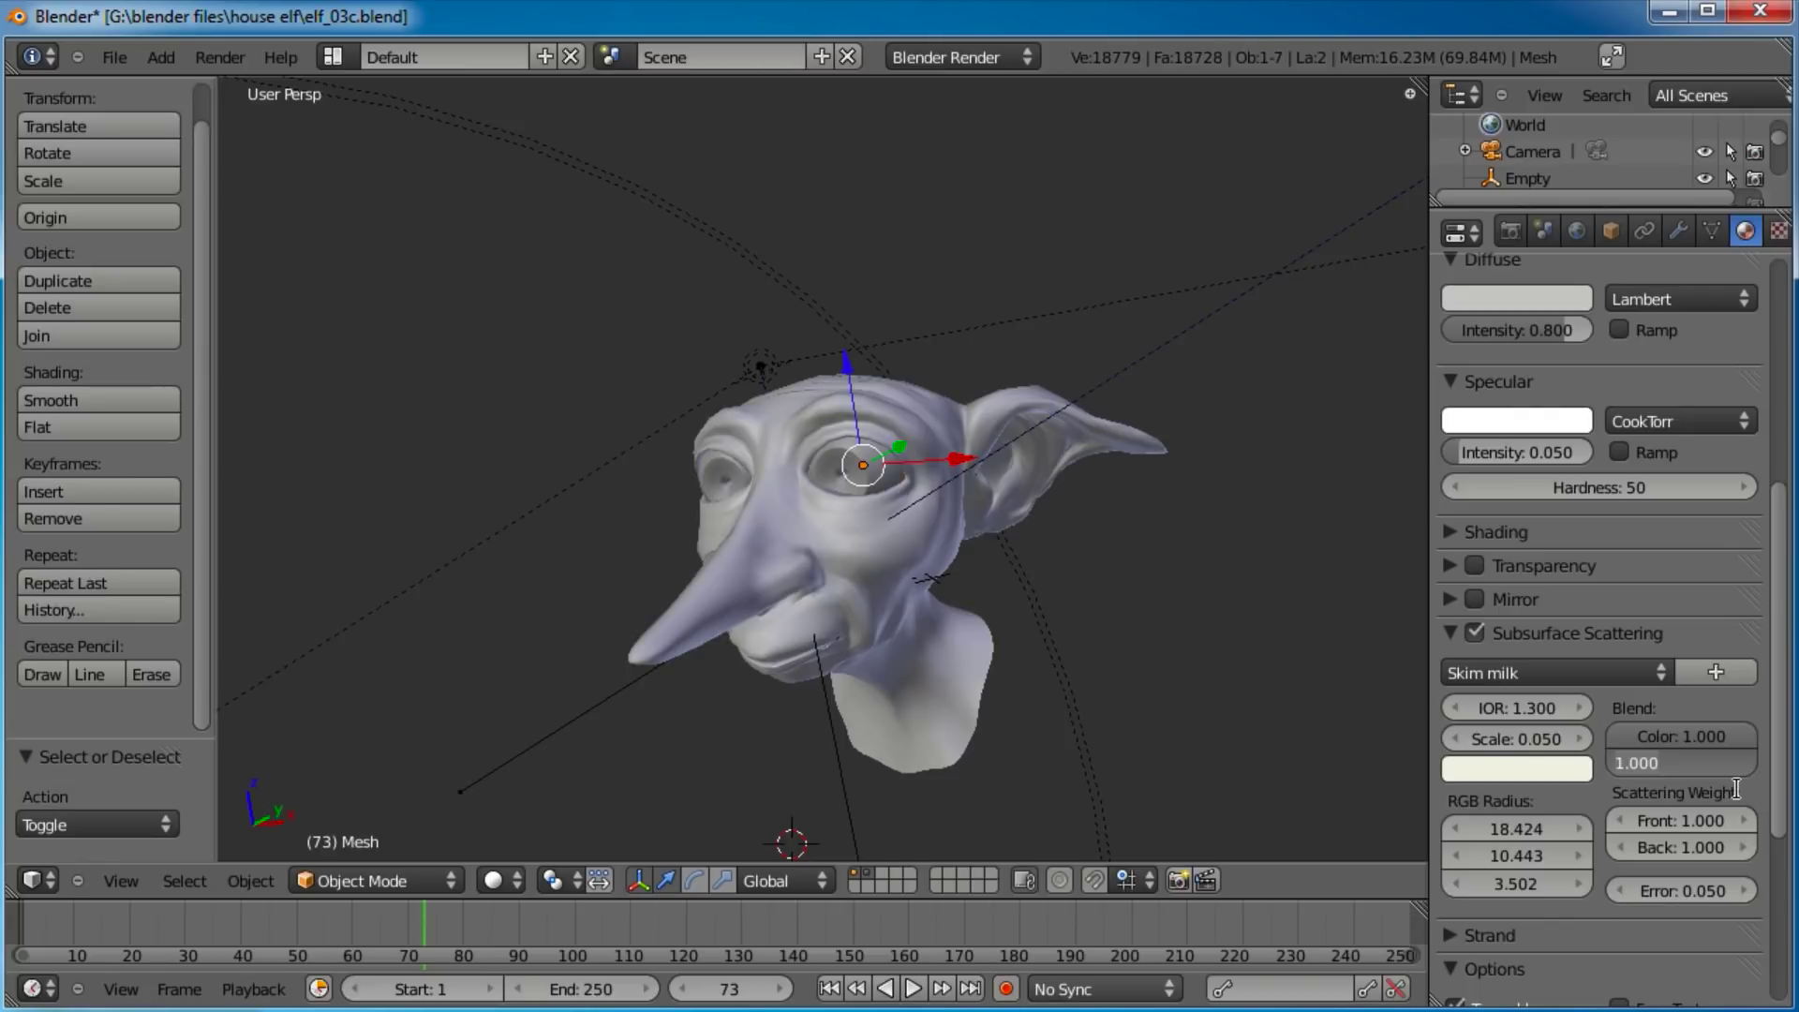
pyautogui.write('.5')
pyautogui.press('Return')
# Set the texture blend of the elf head material's subsurface scattering to 0.5.
pyautogui.rightClick(997, 414)
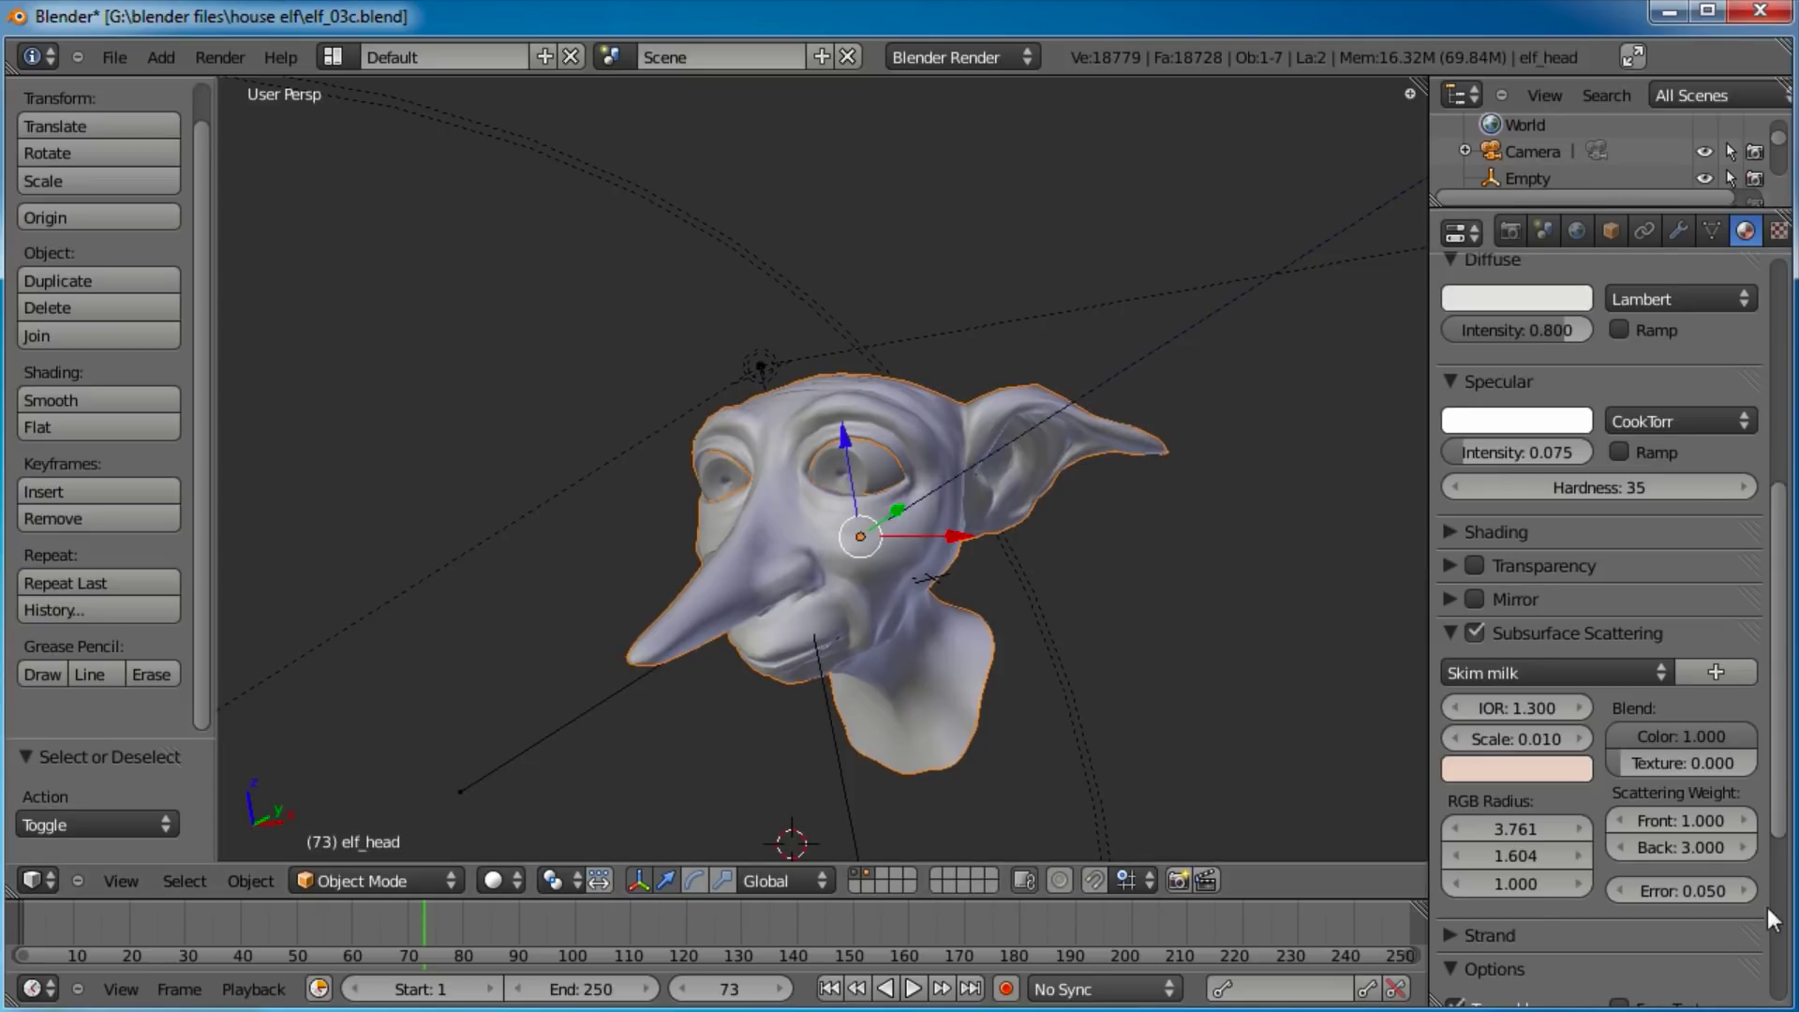
pyautogui.click(1696, 763)
pyautogui.write('.5')
pyautogui.press('Return')
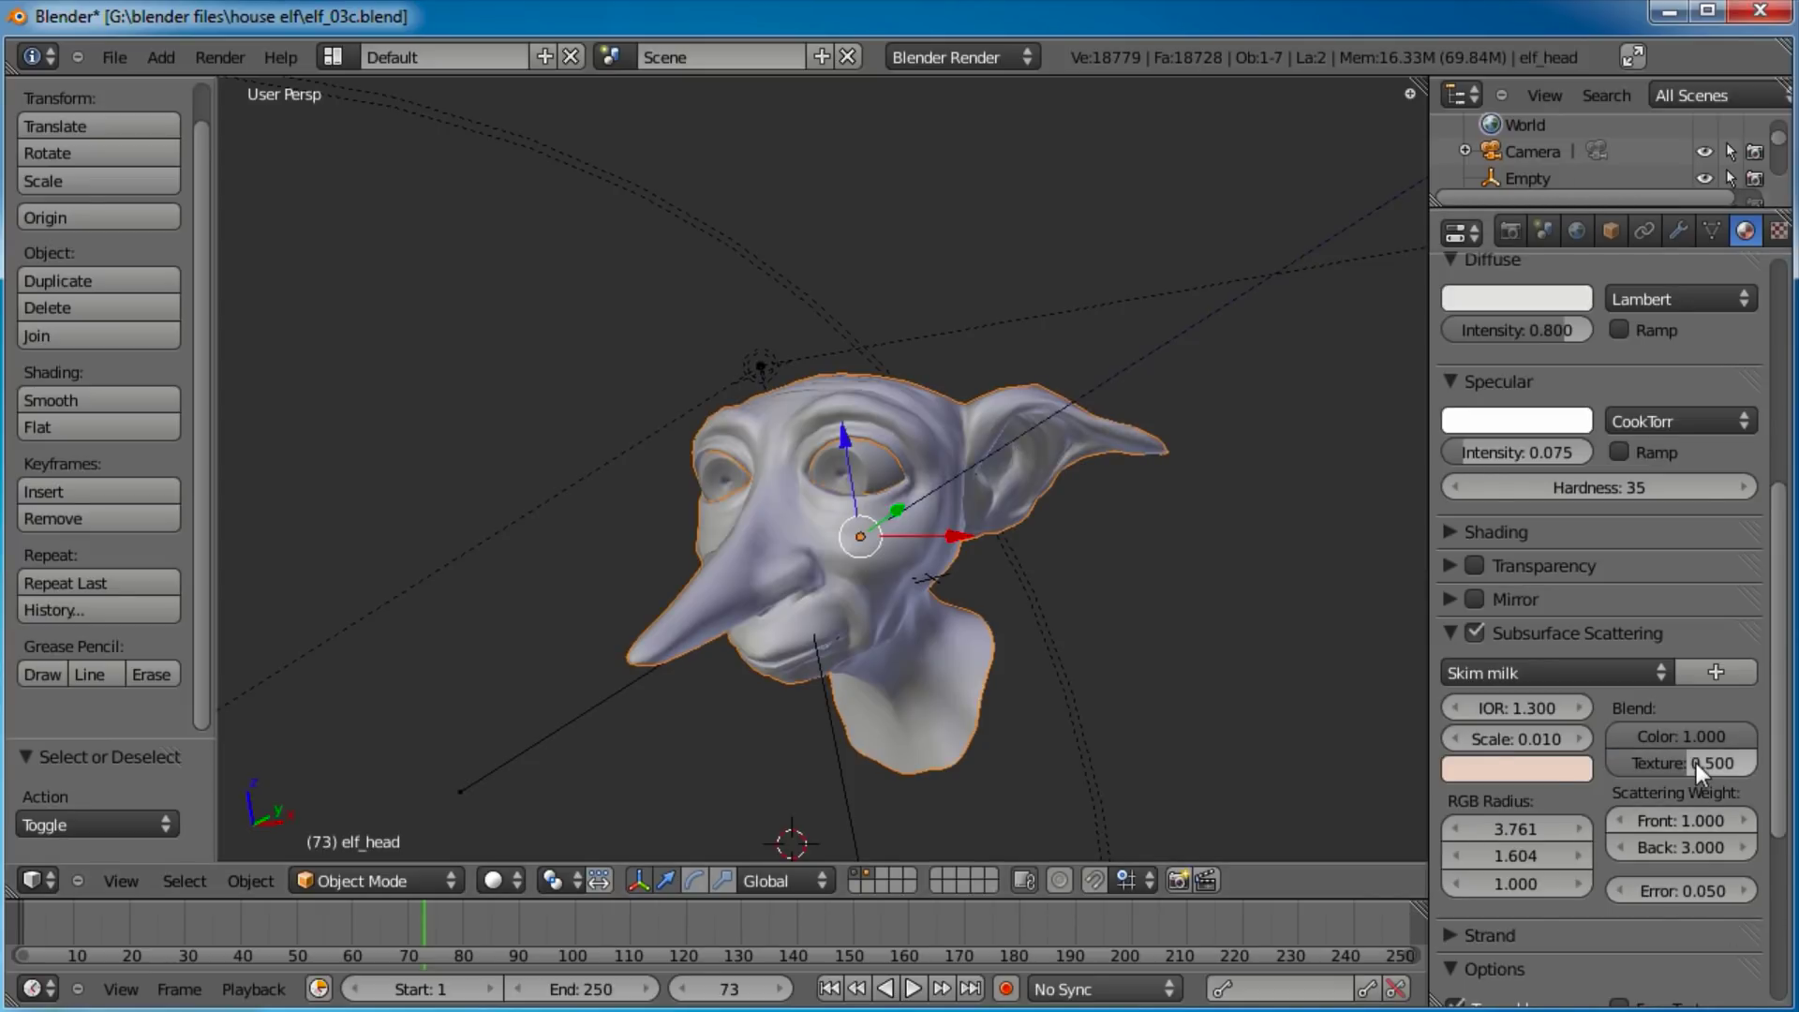
# Deselect everything, save the file, and render the elf head with the updated skin and eye materials.
pyautogui.press('a')
pyautogui.hotkey('ctrl', 's')
pyautogui.click(807, 548)
pyautogui.press('F12')
pyautogui.moveTo(828, 144); pyautogui.dragTo(890, 36)
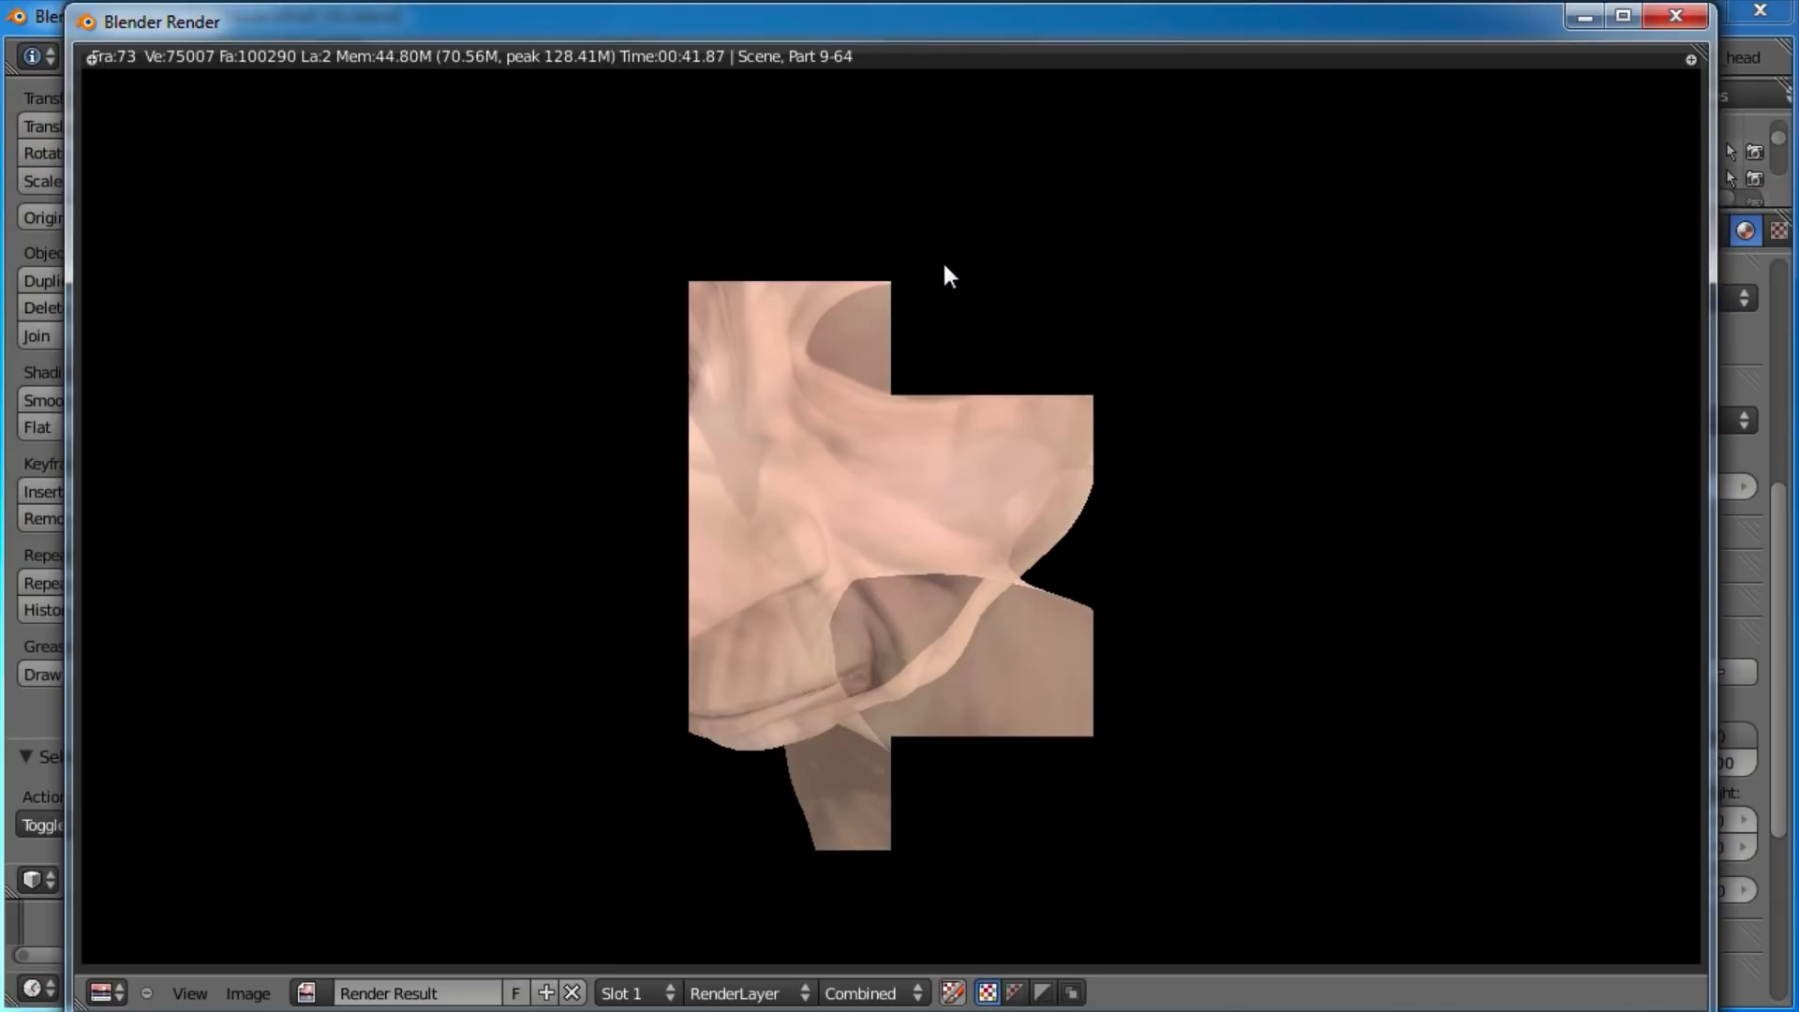
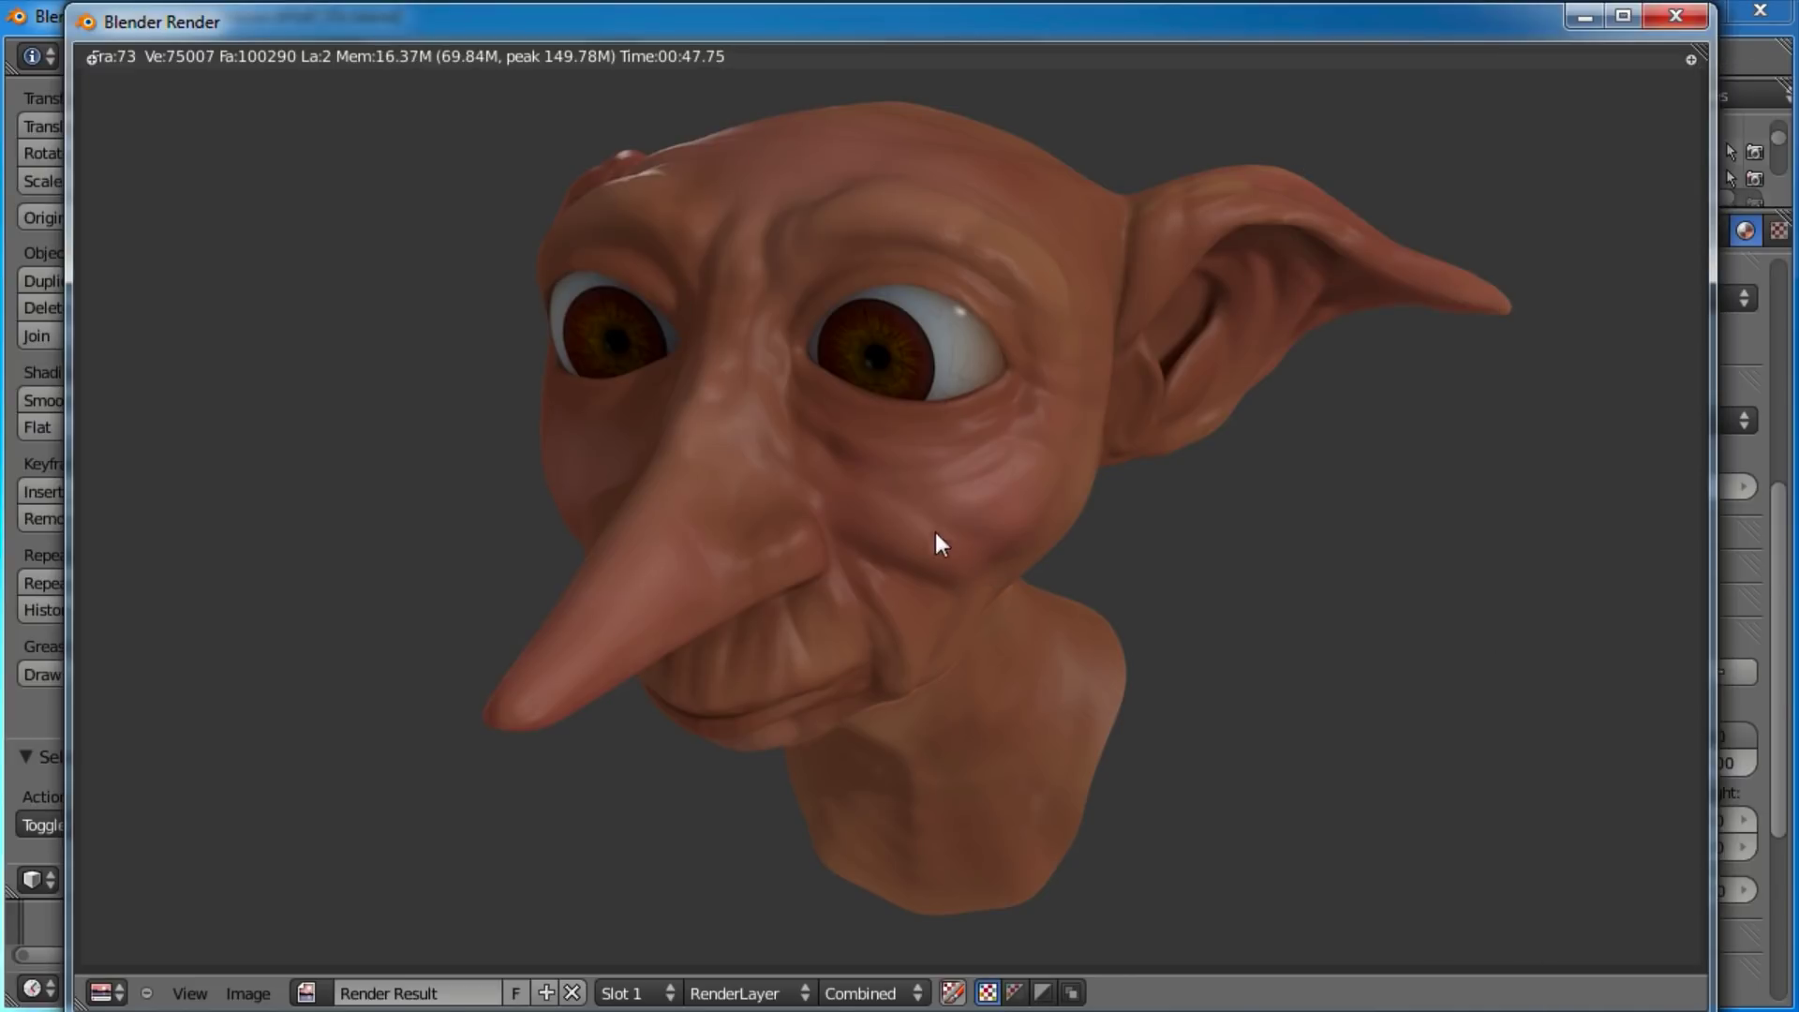
# Review the finished render of the elf's skin and eyes, including a second look after closing it.
pyautogui.click(1064, 611)
pyautogui.press('Escape')
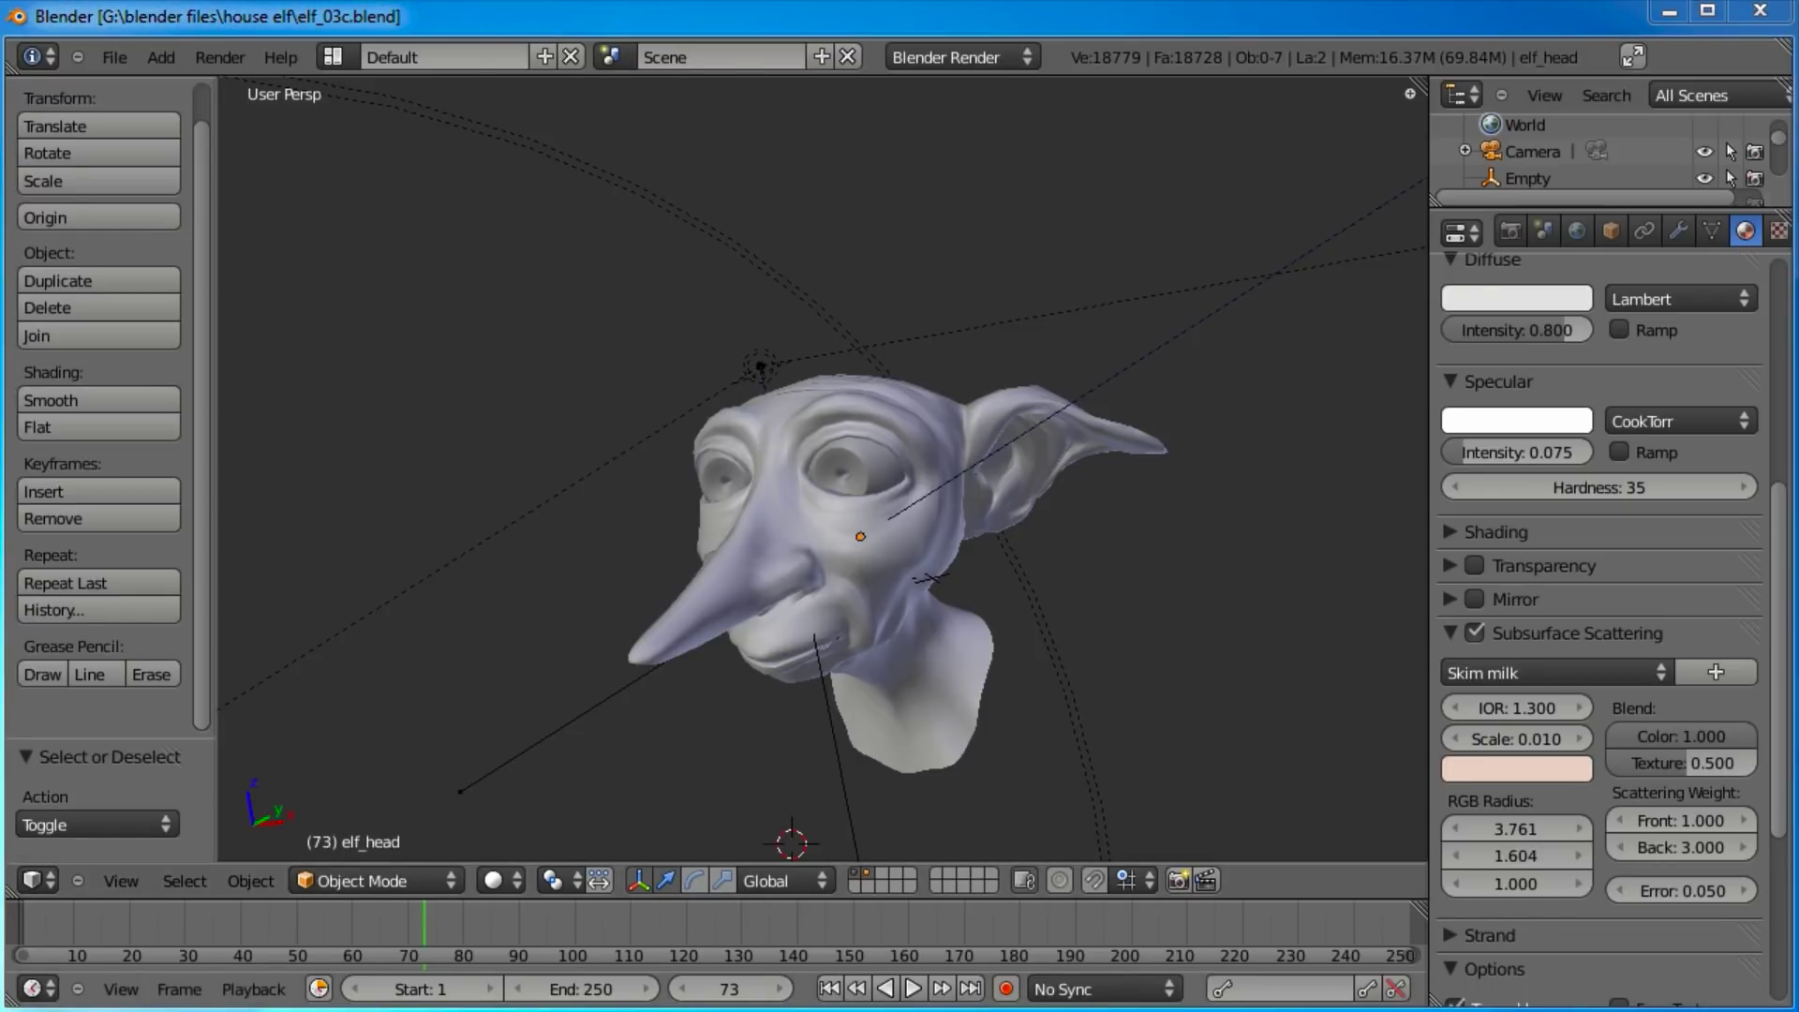
pyautogui.press('F11')
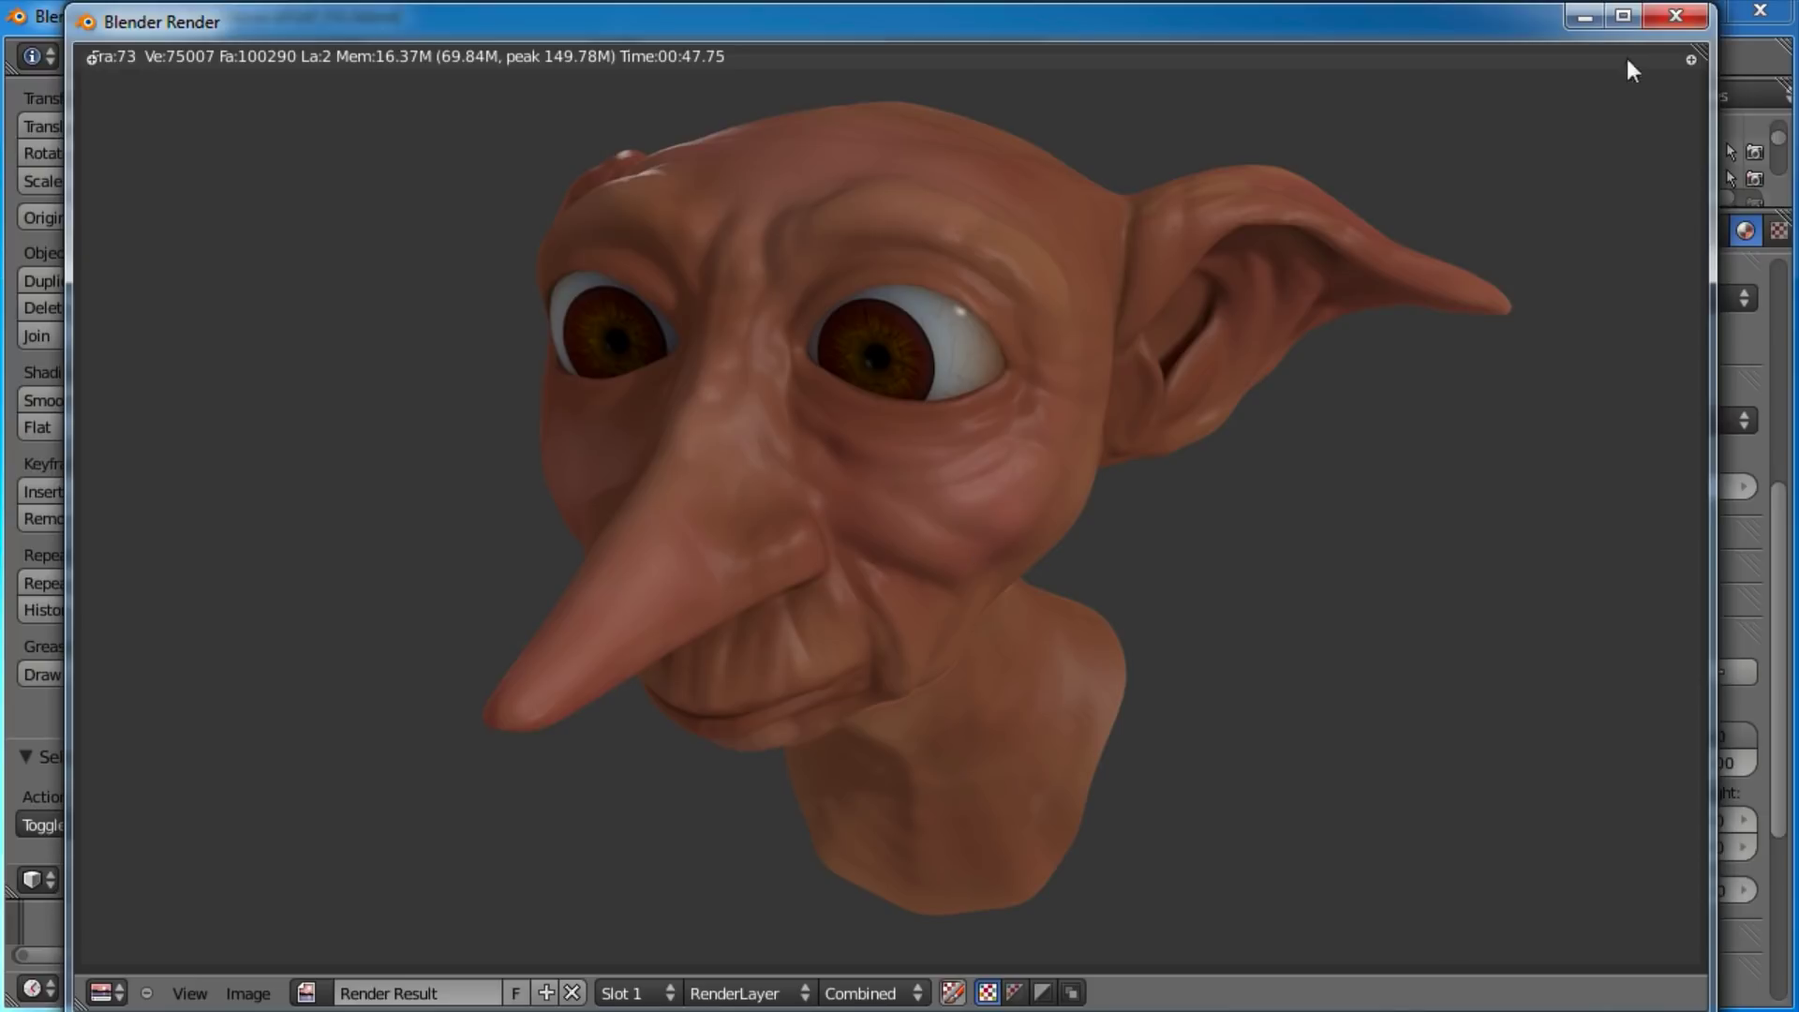
pyautogui.click(1583, 19)
# In top view, move the camera closer to the front of the elf head and check its placement.
pyautogui.rightClick(948, 414)
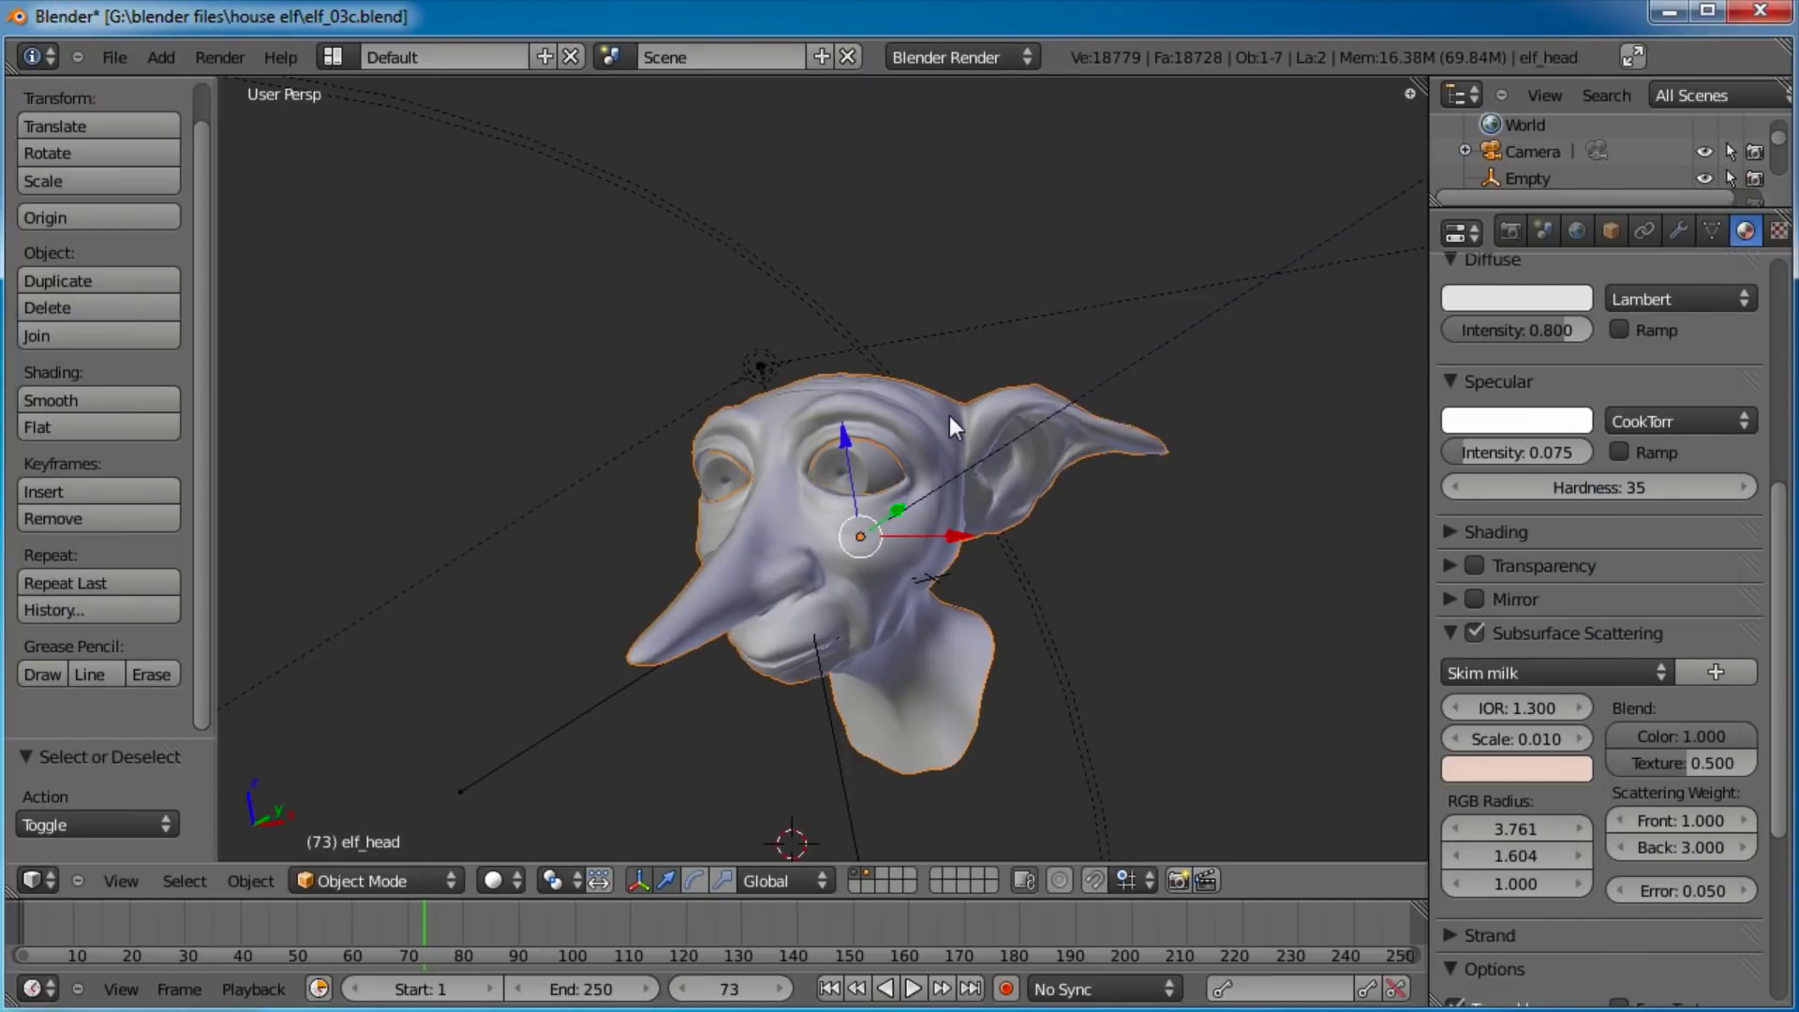
pyautogui.press('KP_7')
pyautogui.scroll(-7, 1014, 435)
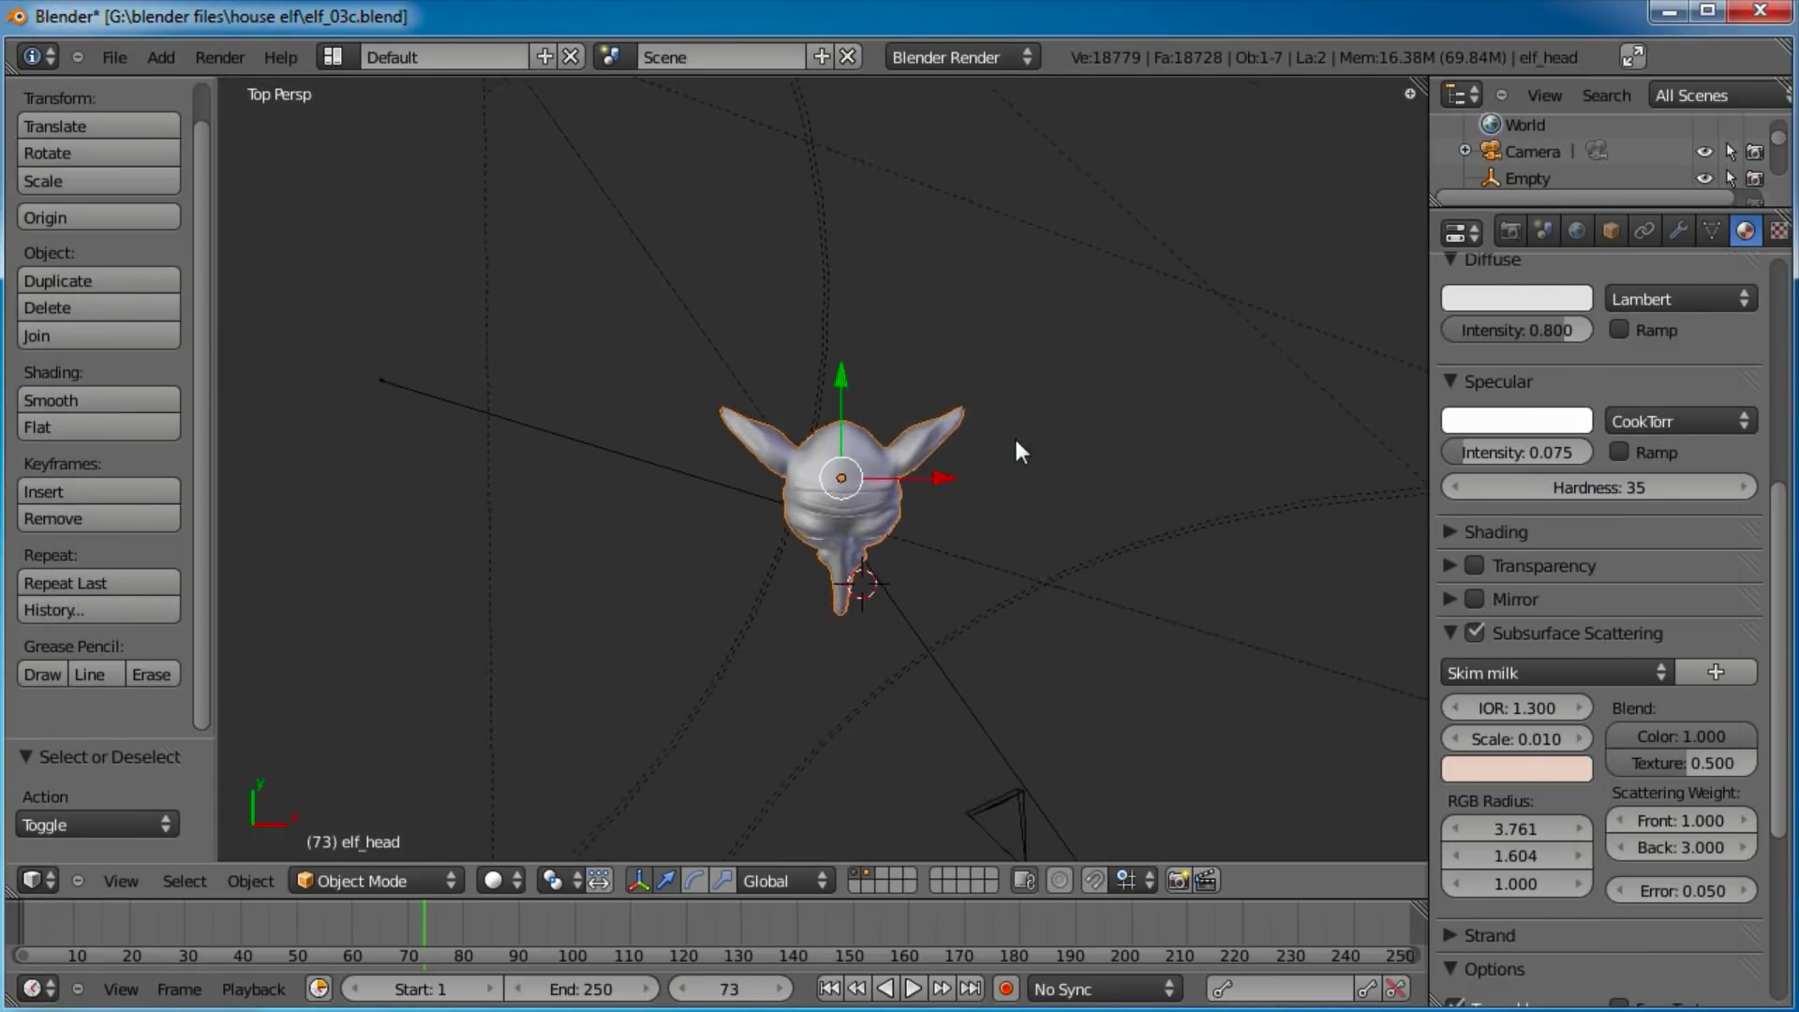
pyautogui.rightClick(945, 660)
pyautogui.press('g')
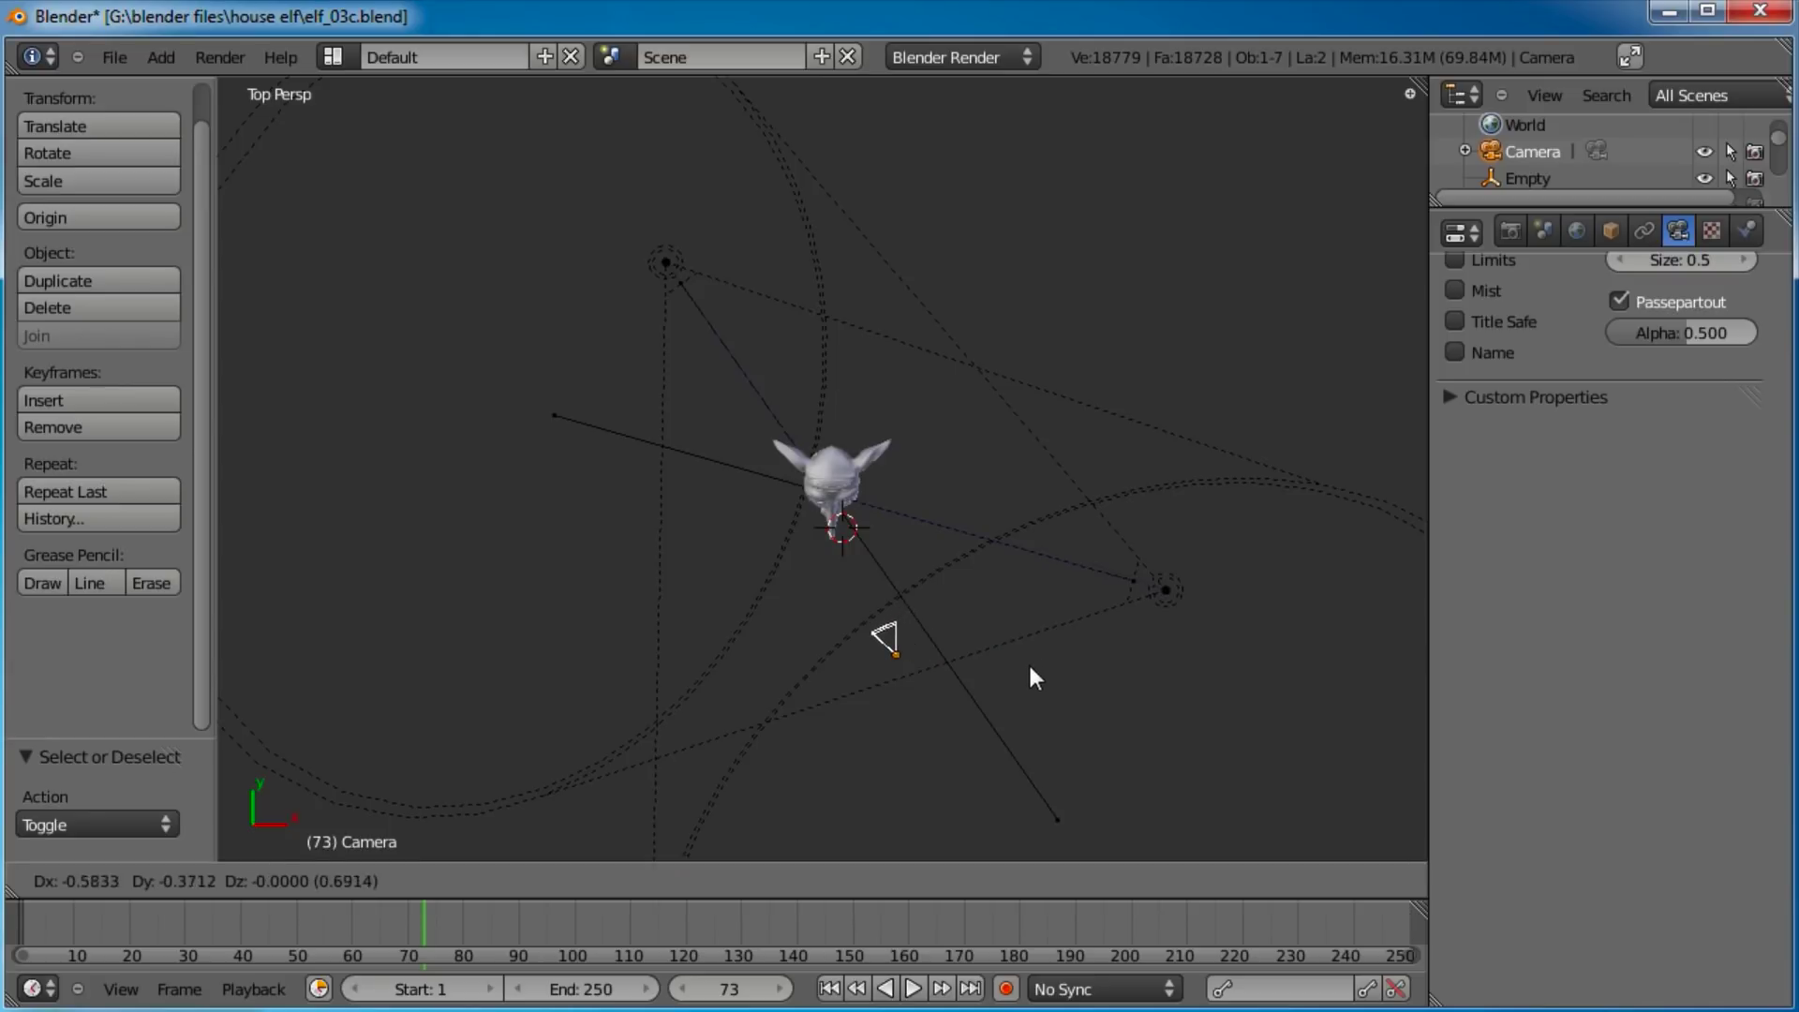
pyautogui.click(1013, 659)
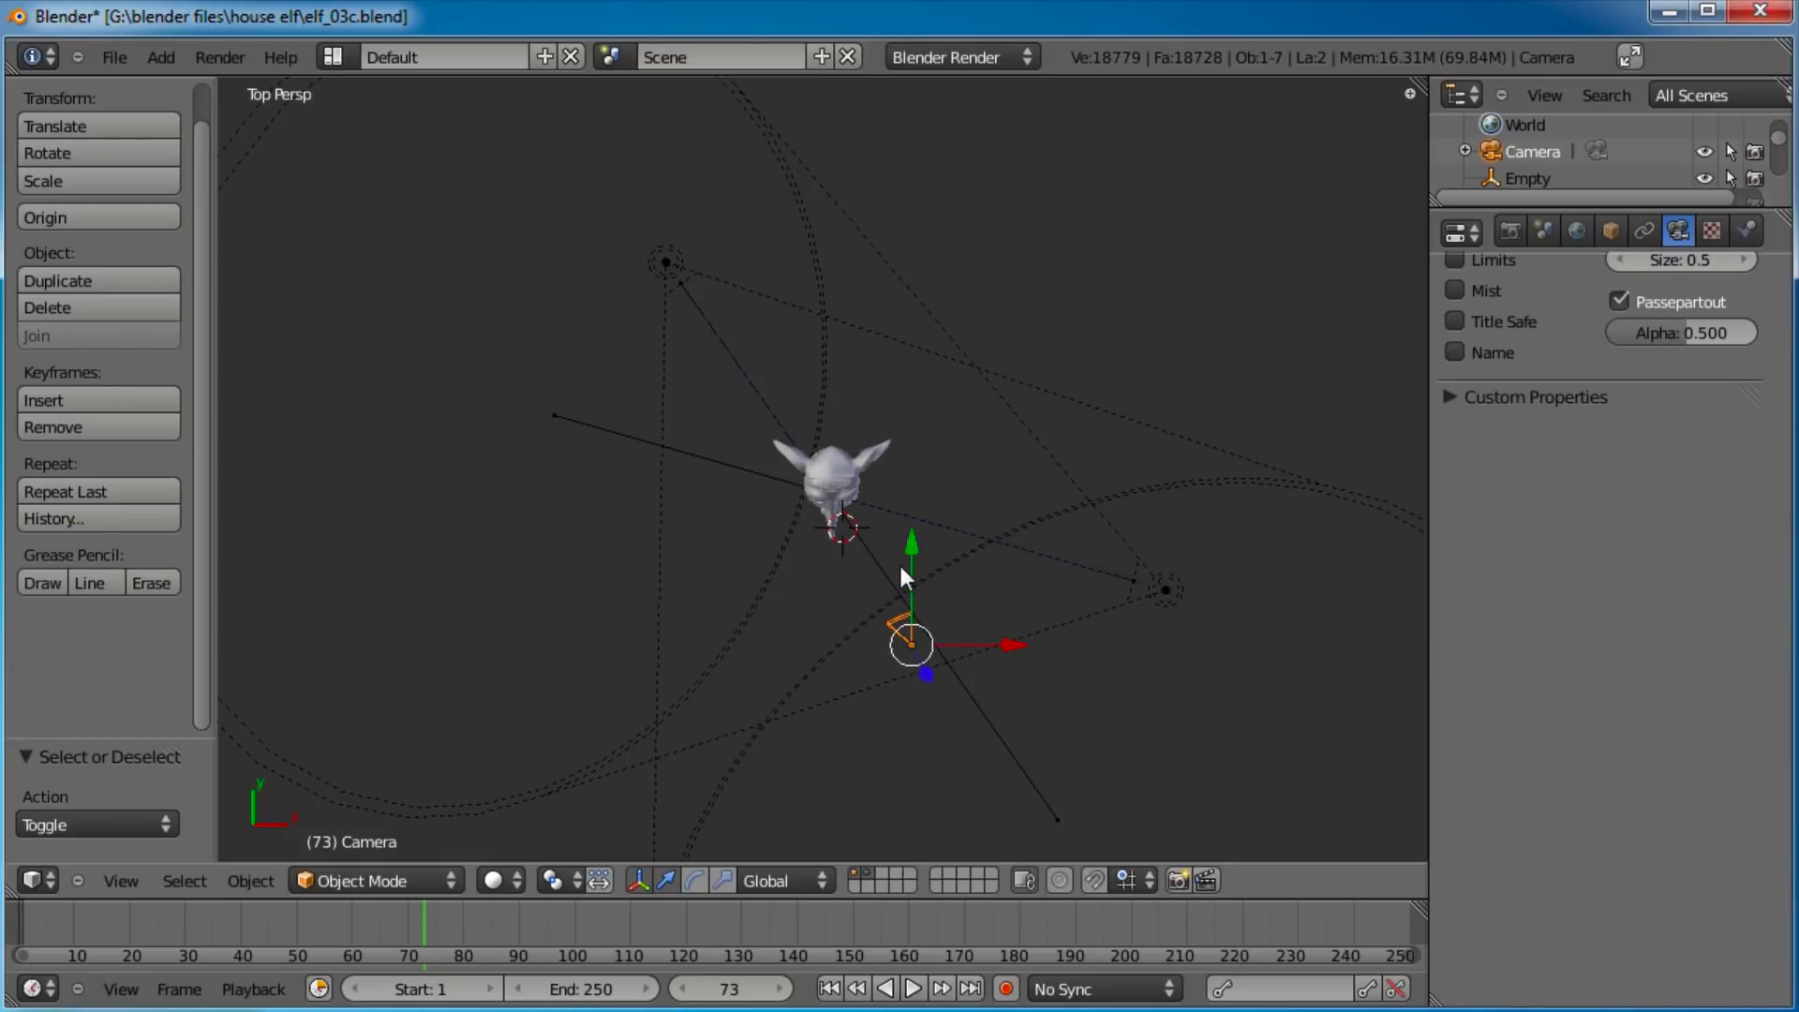
pyautogui.moveTo(890, 722); pyautogui.dragTo(949, 506, button='middle')
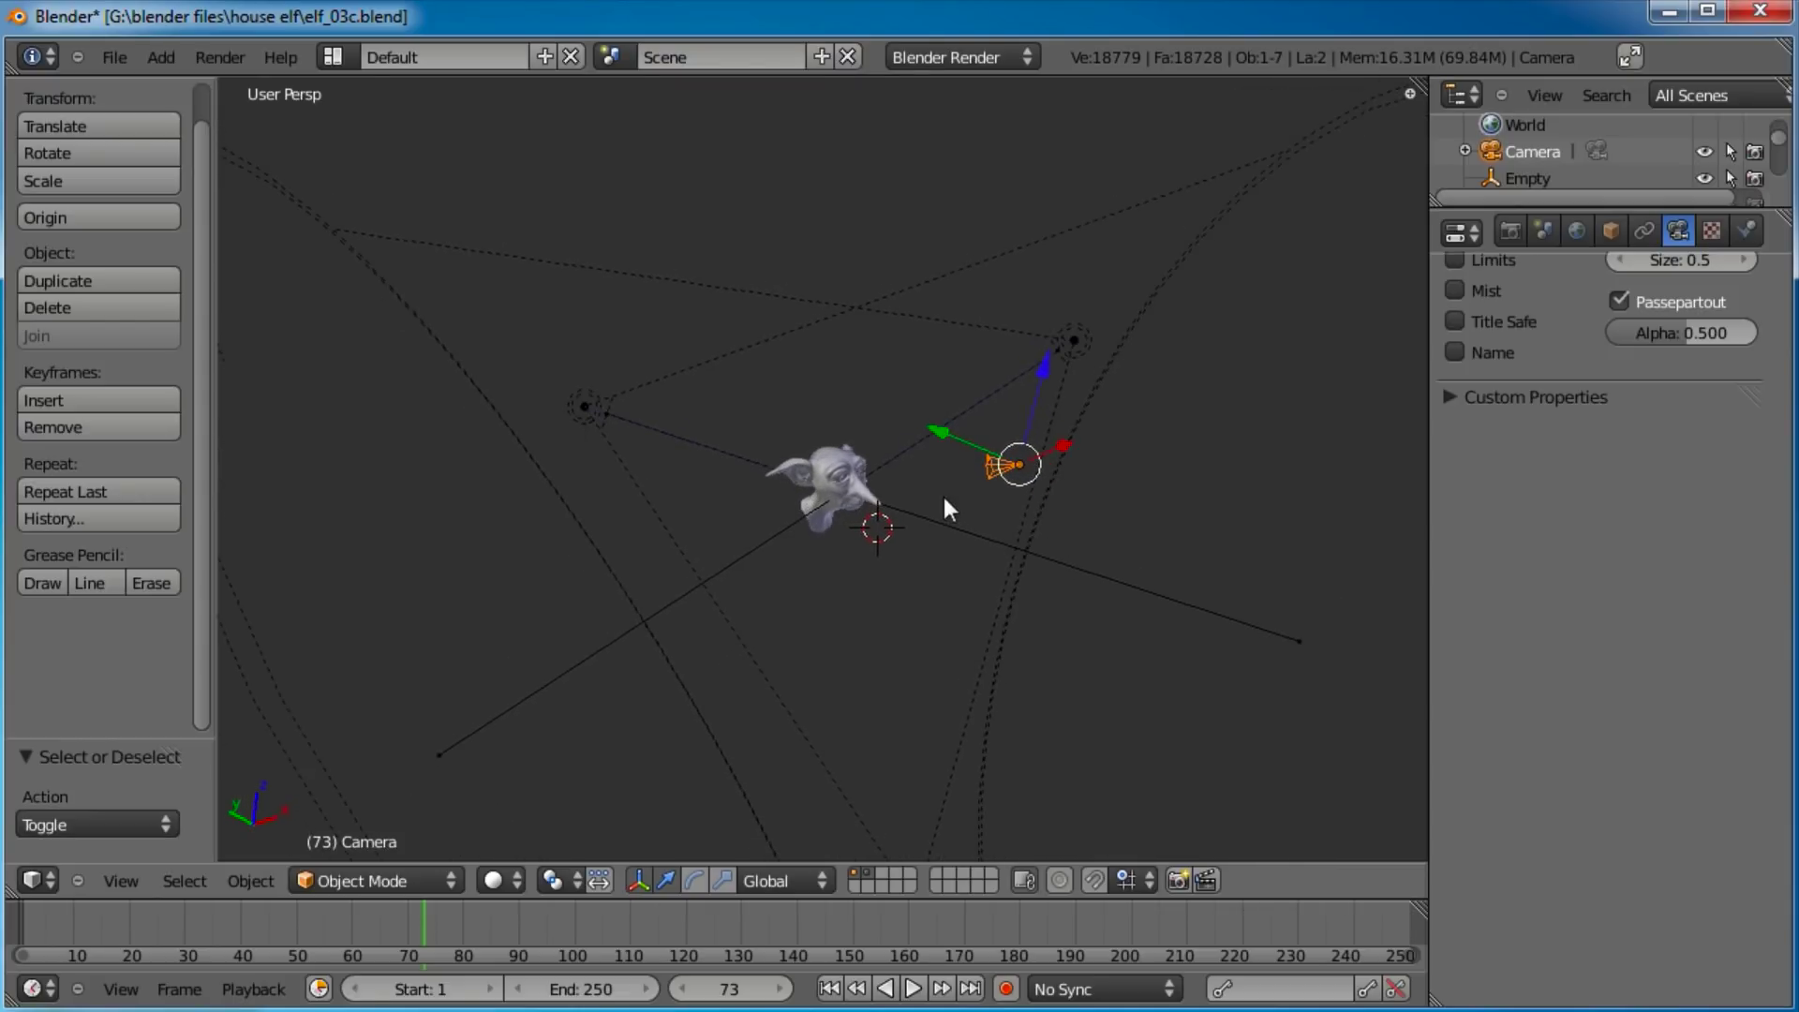
# Add an empty beside the elf head and make the camera follow it with a Track To constraint.
pyautogui.press('KP_7')
pyautogui.scroll(4, 941, 516)
pyautogui.hotkey('shift', 's')
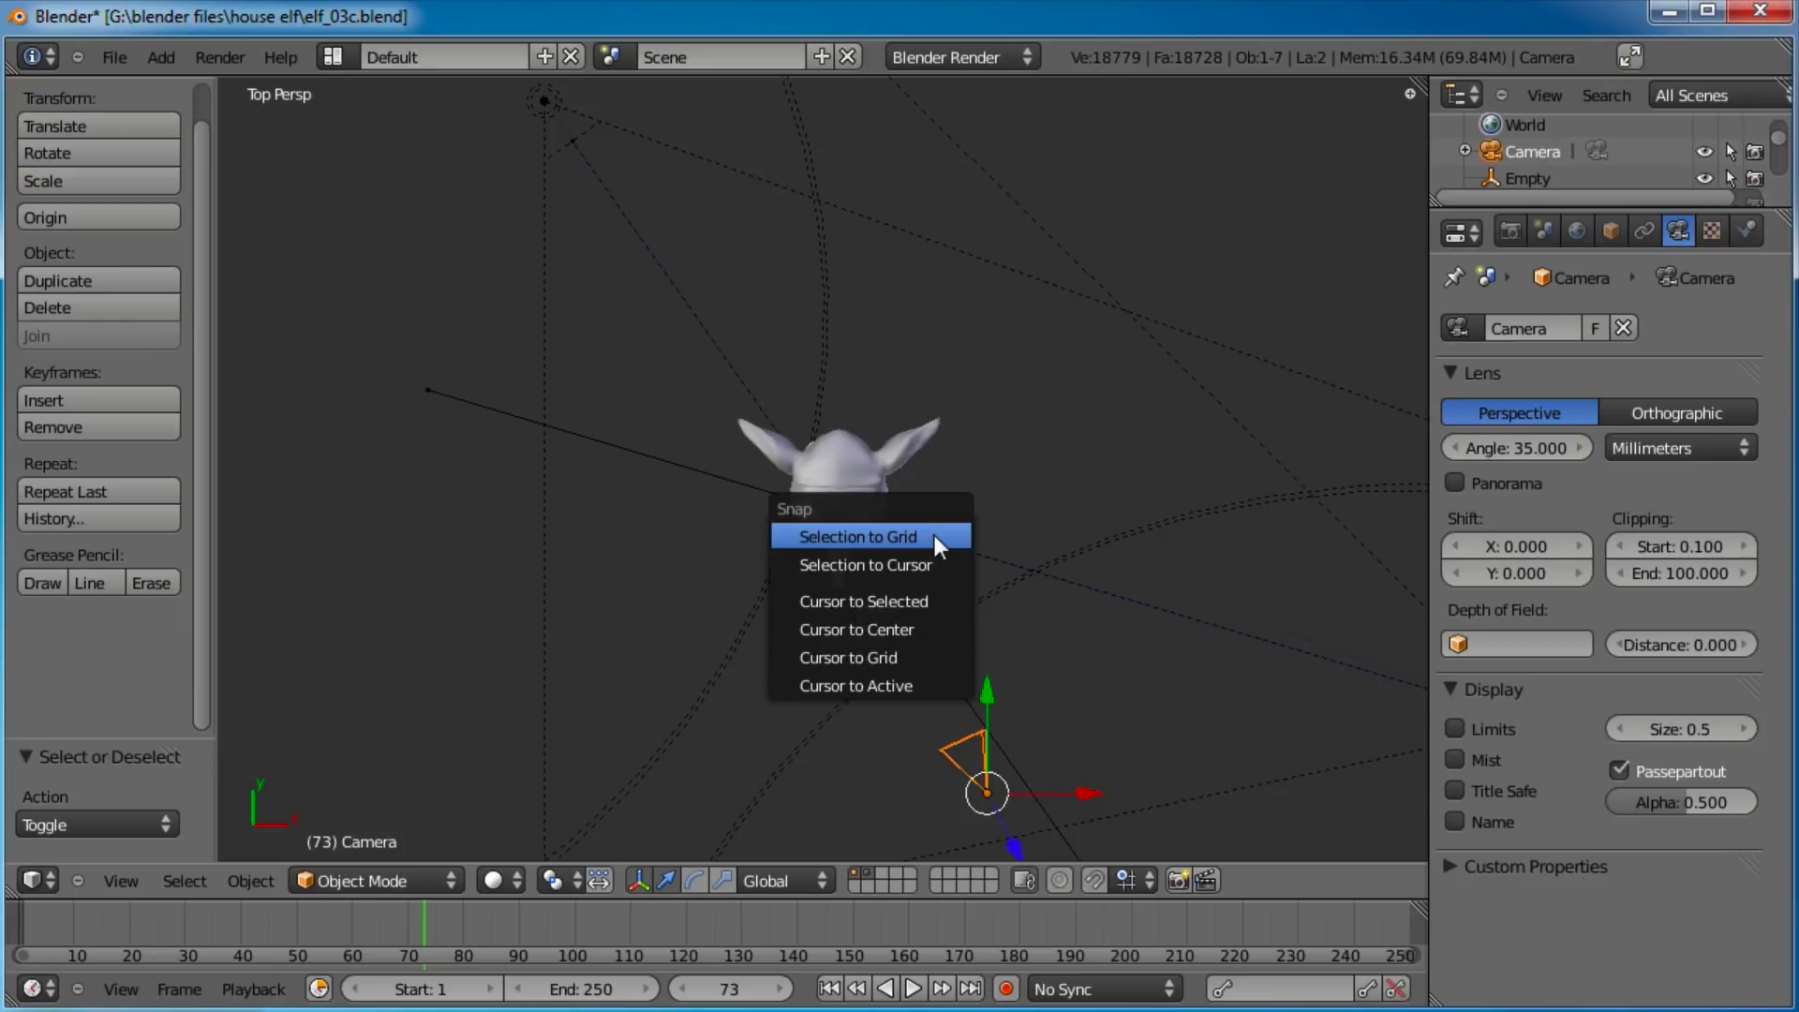
pyautogui.hotkey('shift', 'a')
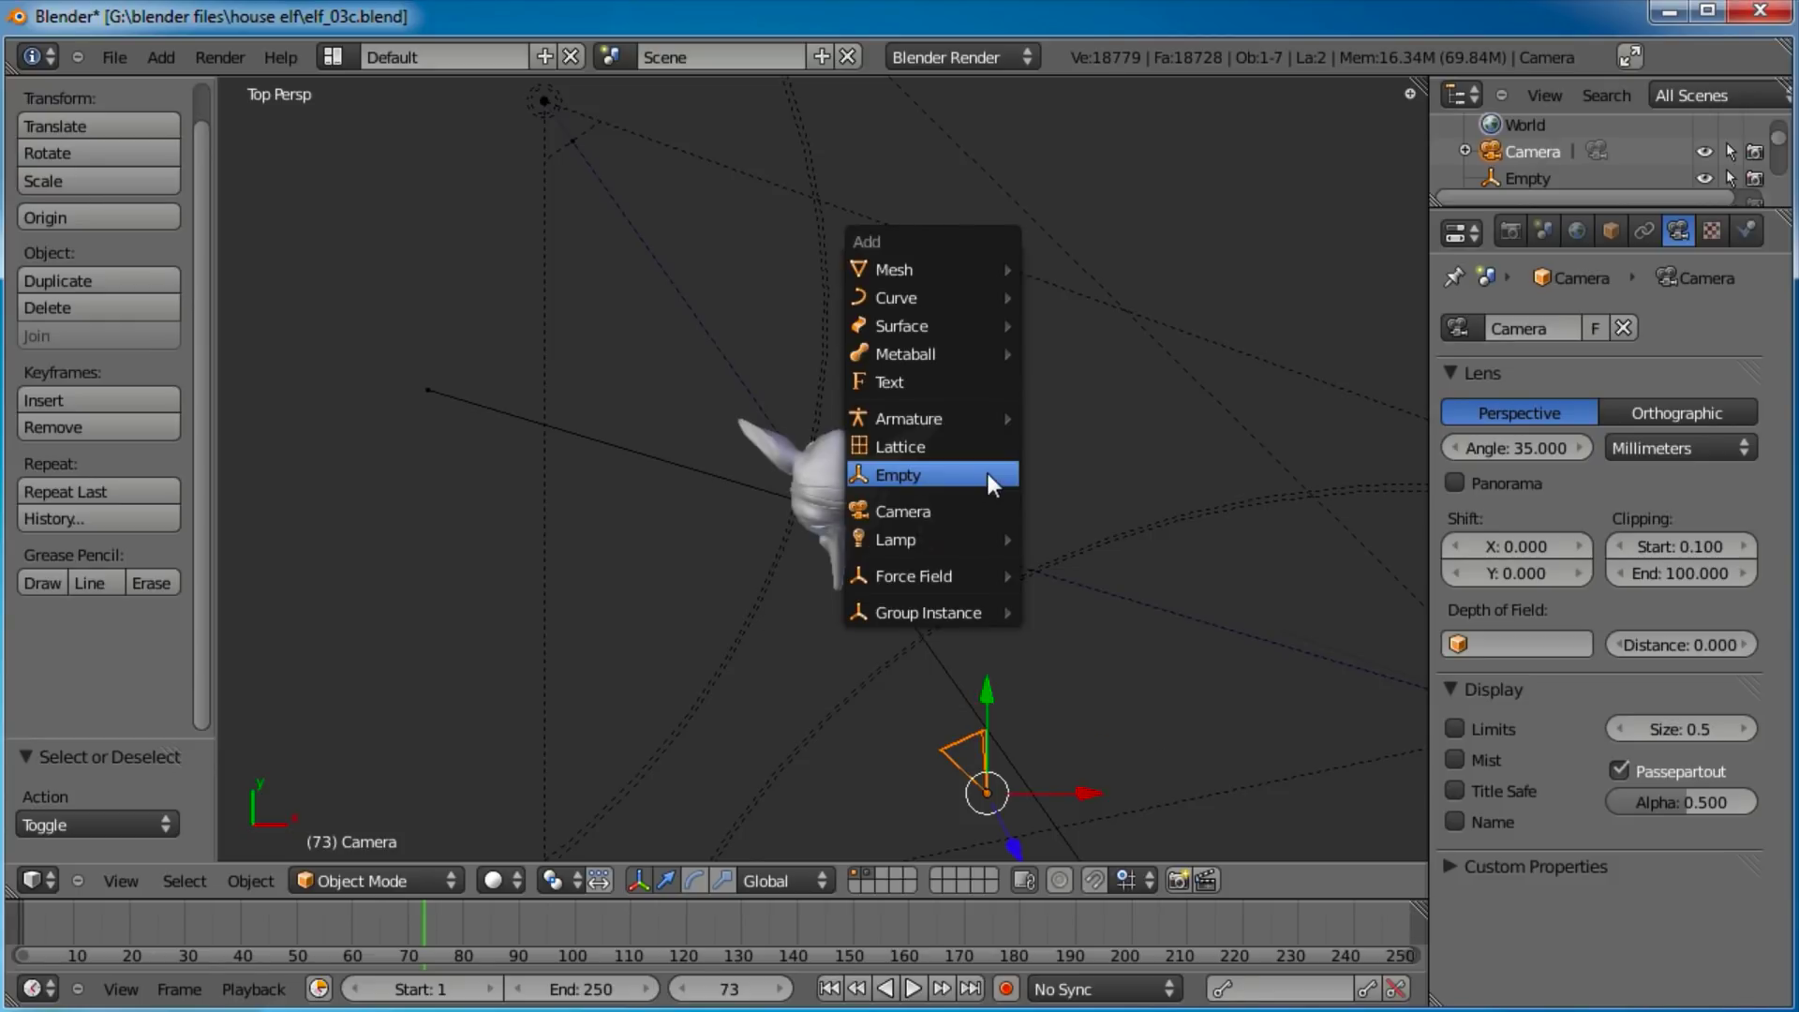
pyautogui.click(1050, 534)
pyautogui.keyDown('shift'); pyautogui.rightClick(935, 521); pyautogui.keyUp('shift')
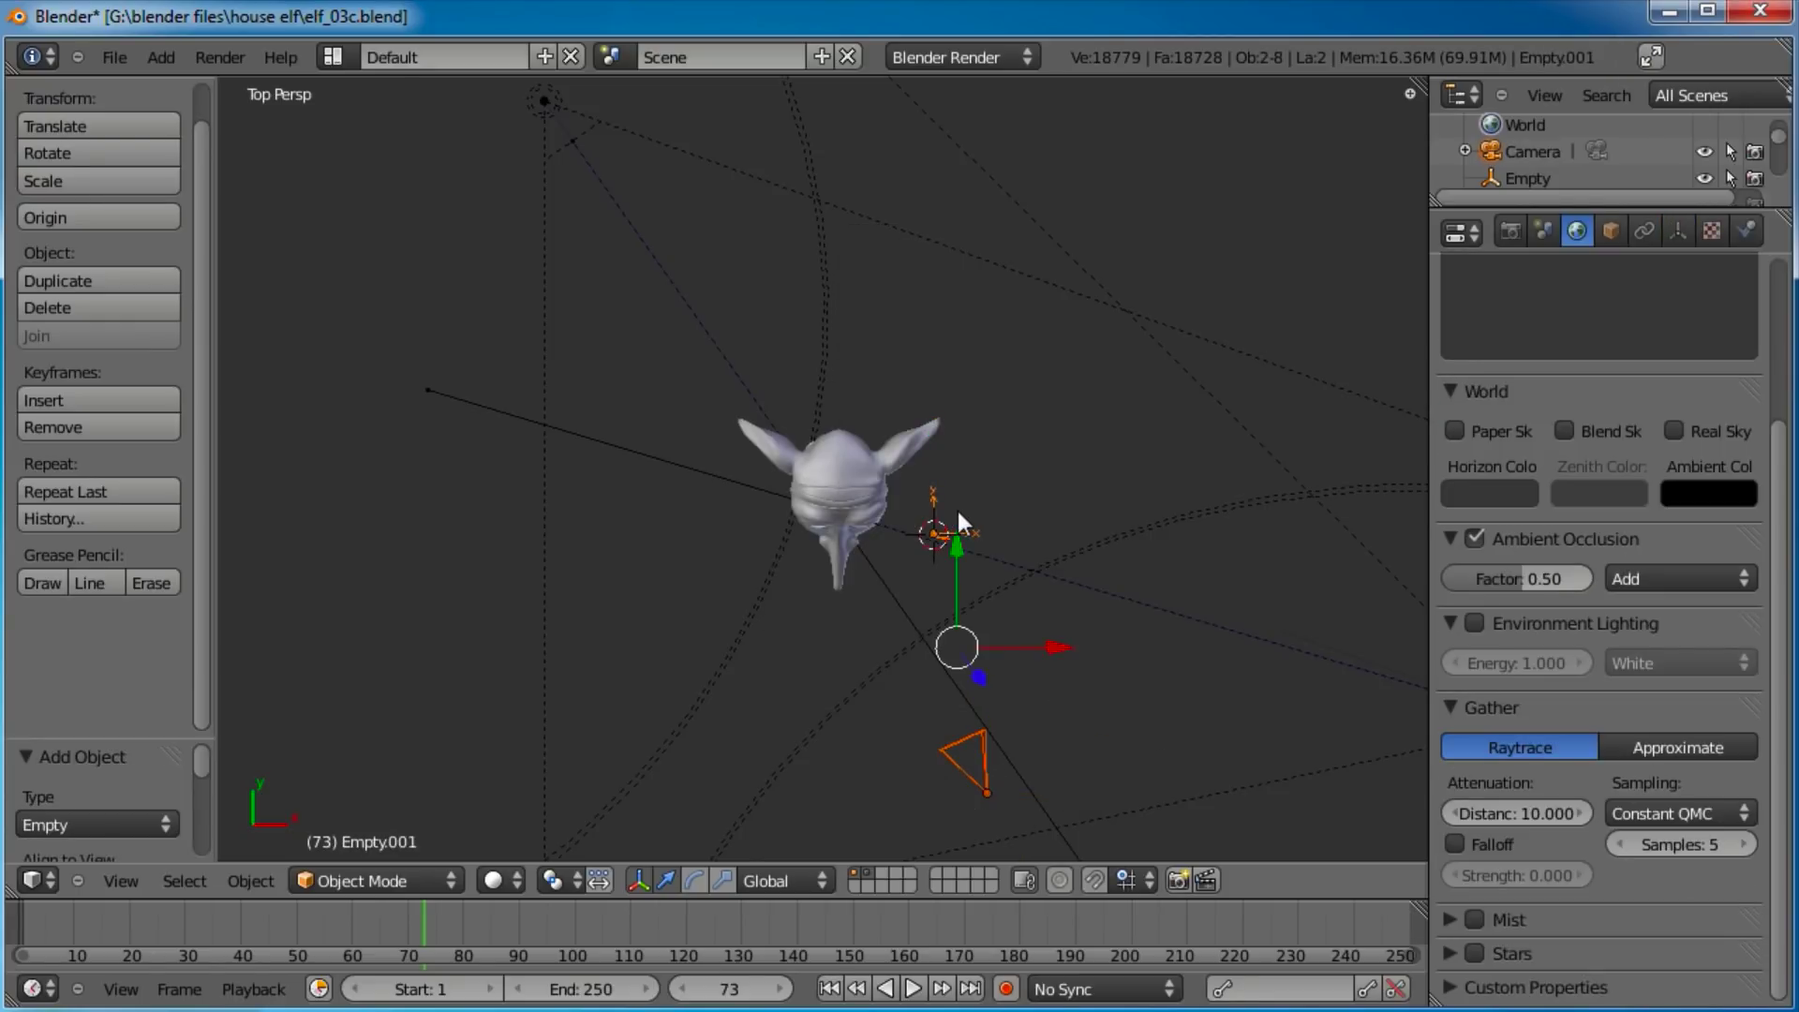
pyautogui.hotkey('ctrl', 't')
pyautogui.click(964, 512)
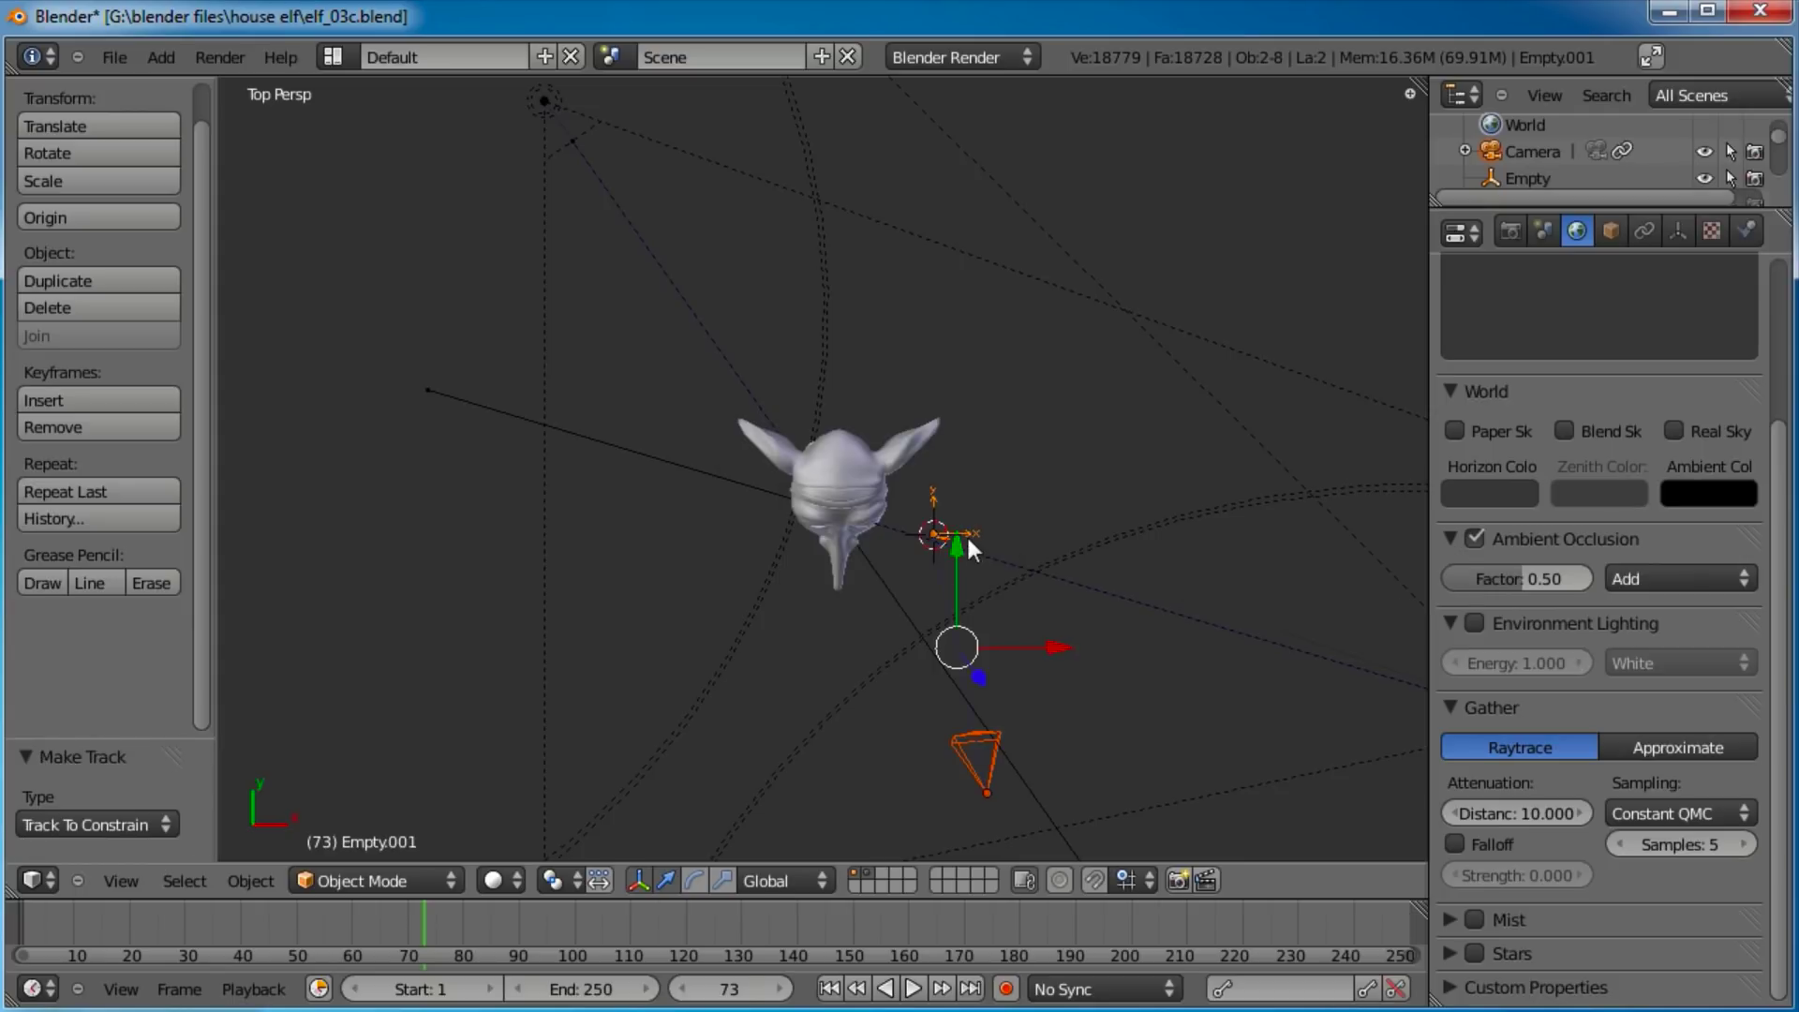
# Move the camera's target empty about 2.4 units toward the elf head and reposition the camera in front of the face.
pyautogui.rightClick(966, 533)
pyautogui.press('g')
pyautogui.click(897, 513)
pyautogui.rightClick(993, 808)
pyautogui.press('g')
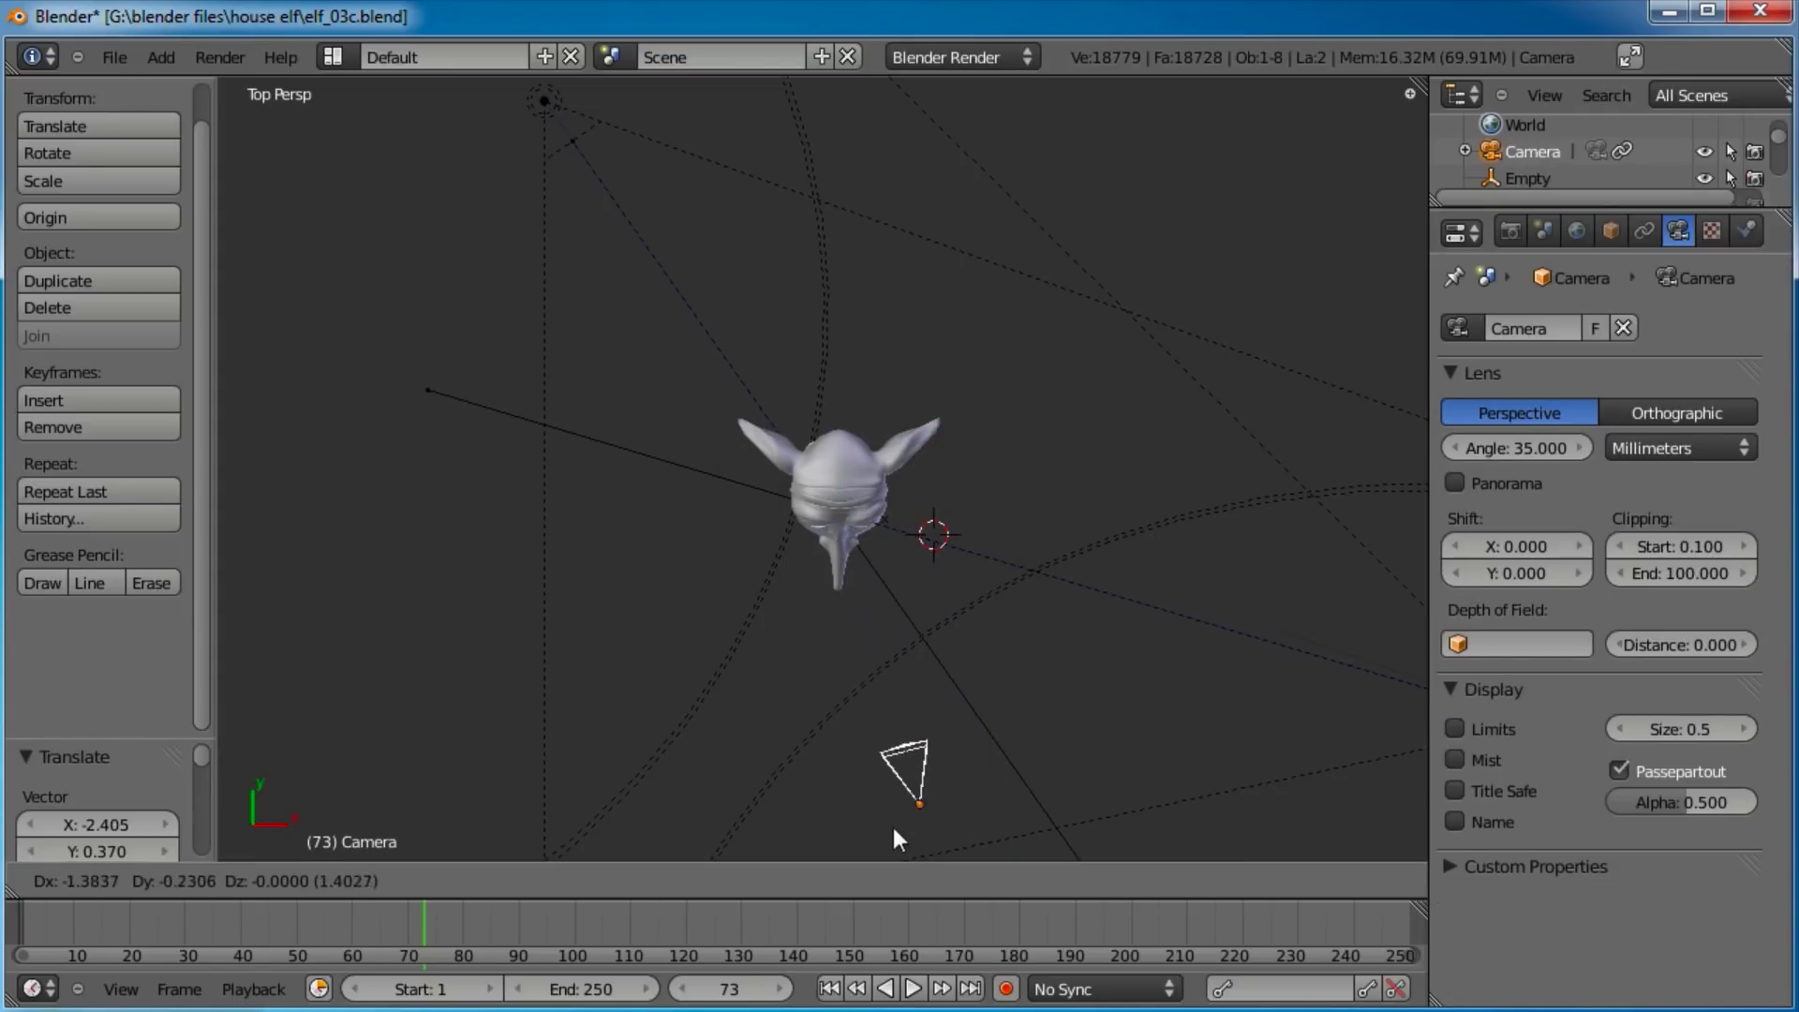
pyautogui.click(849, 838)
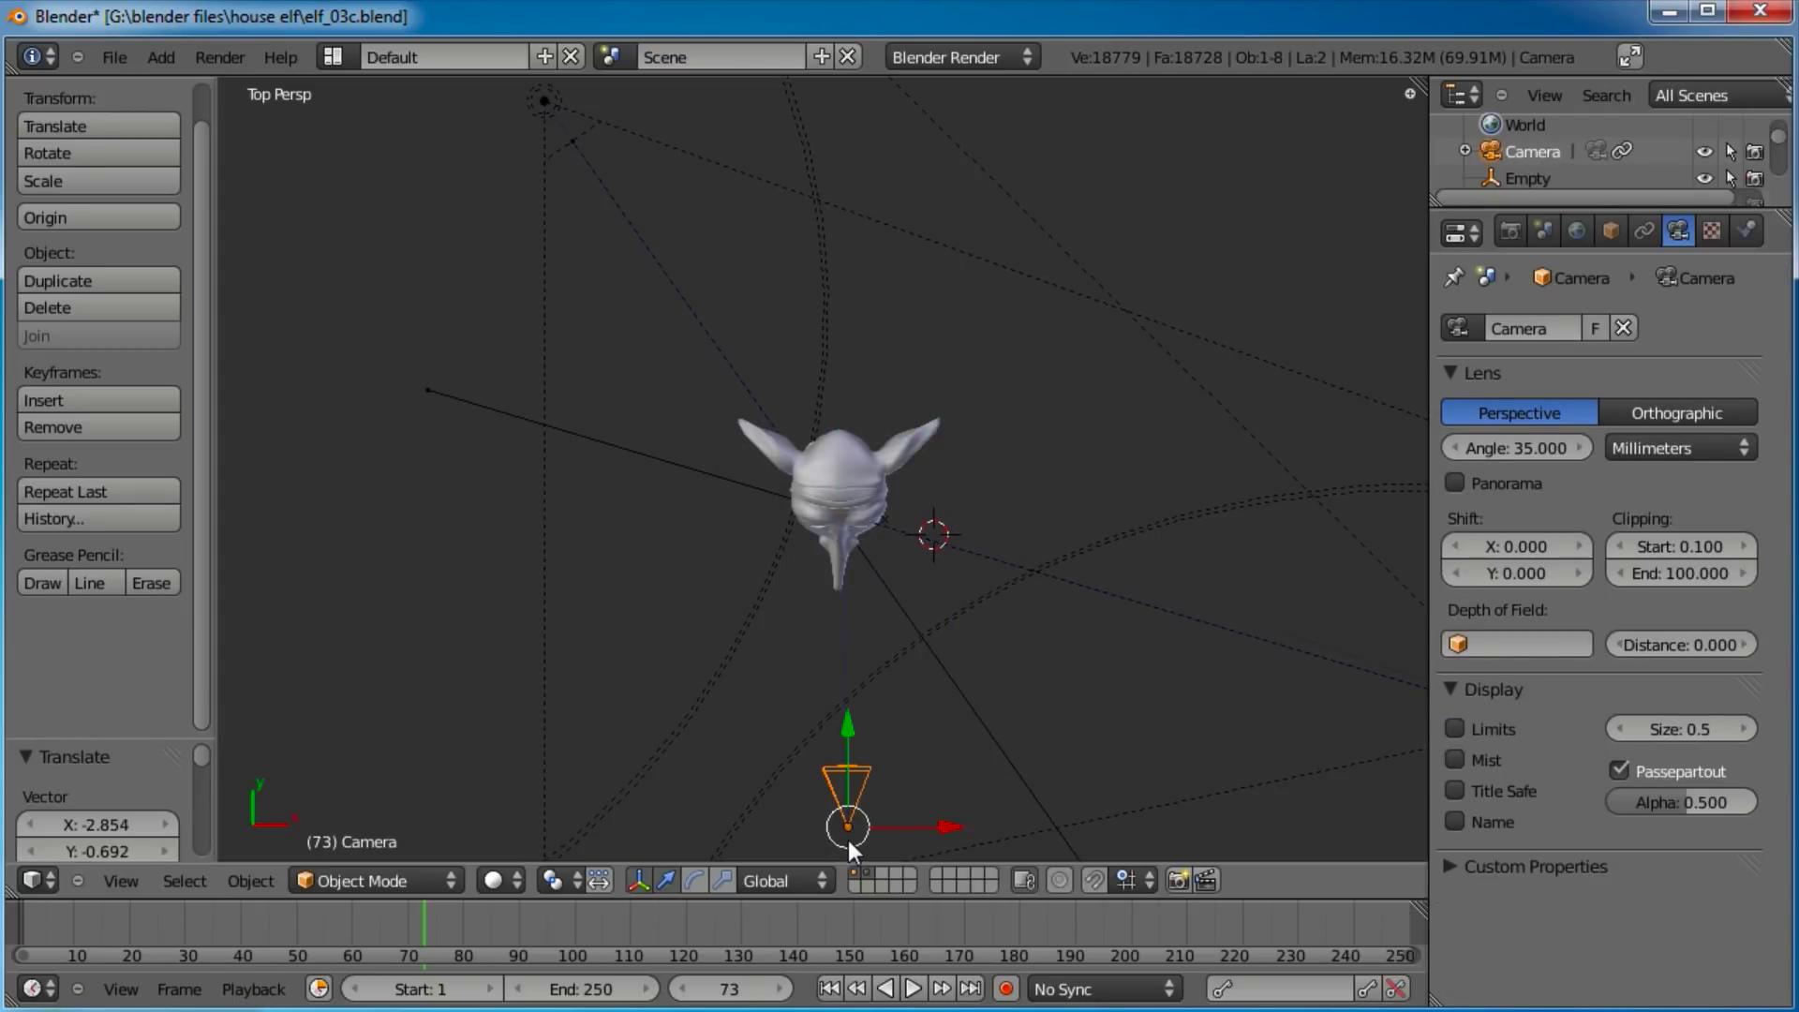
pyautogui.press('g')
pyautogui.press('KP_0')
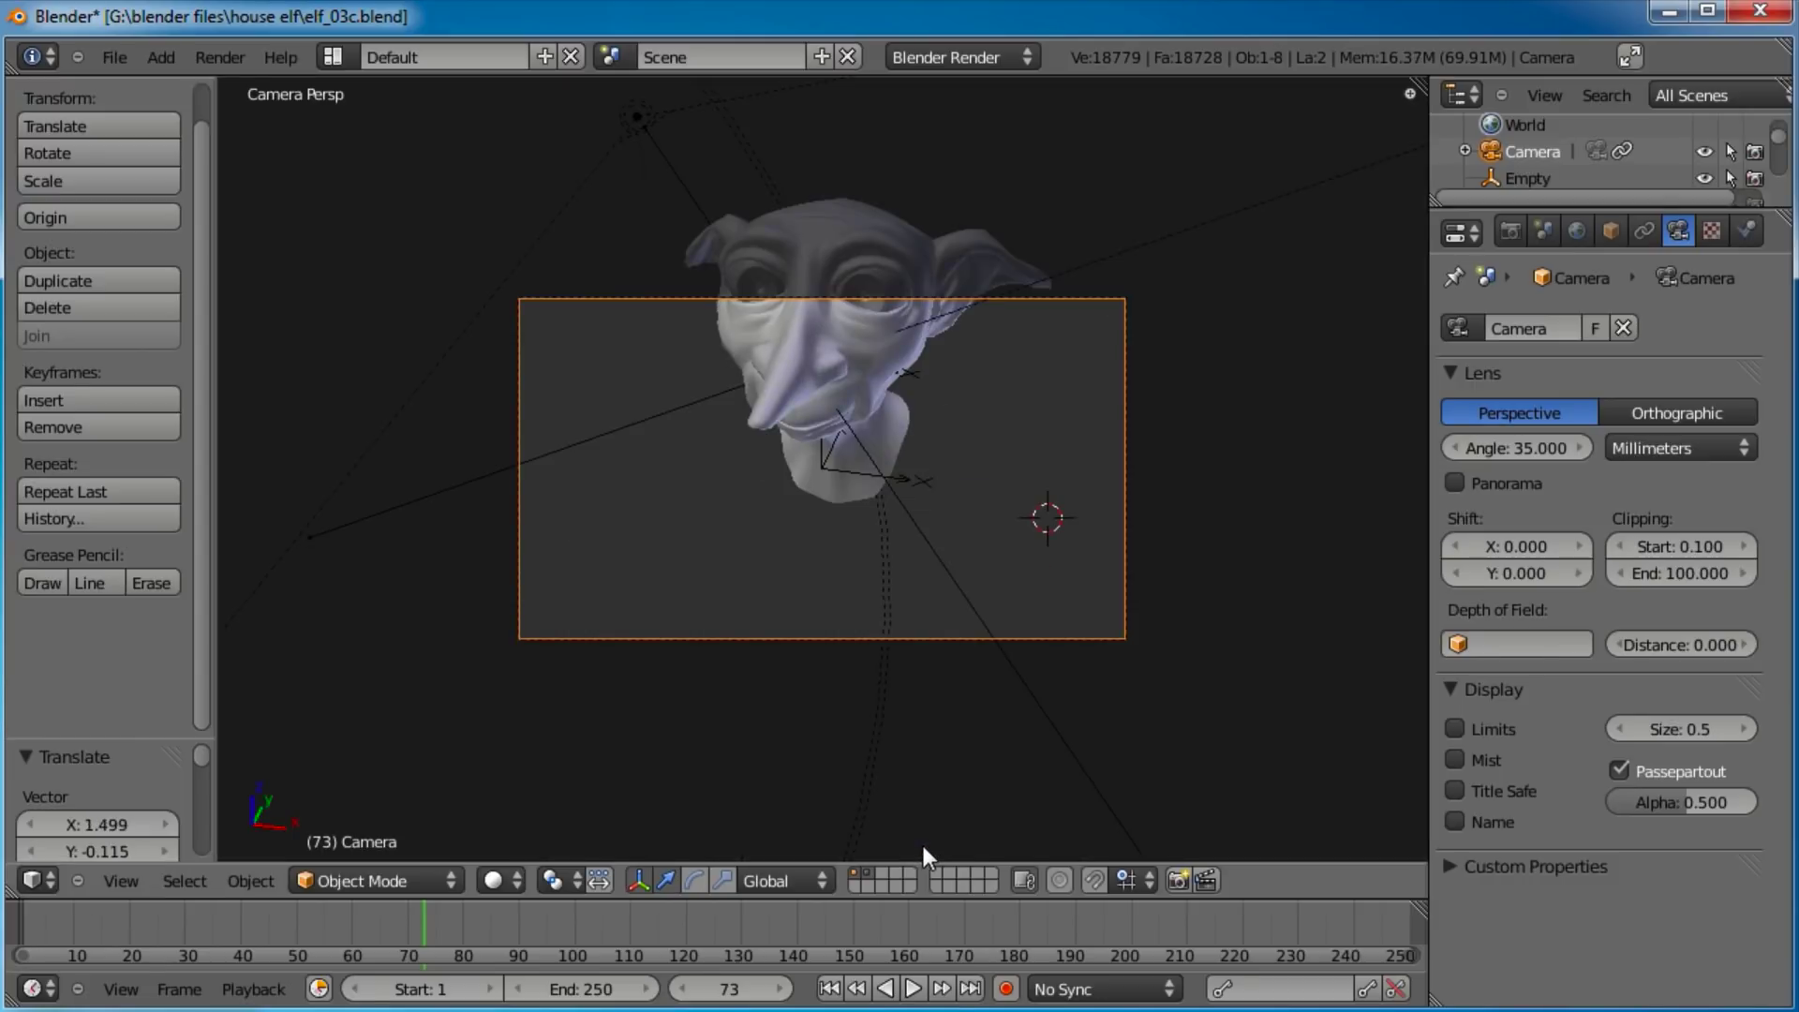
# Through the camera, raise the target empty toward the face and lower the camera slightly to frame the whole head.
pyautogui.rightClick(929, 465)
pyautogui.press('g')
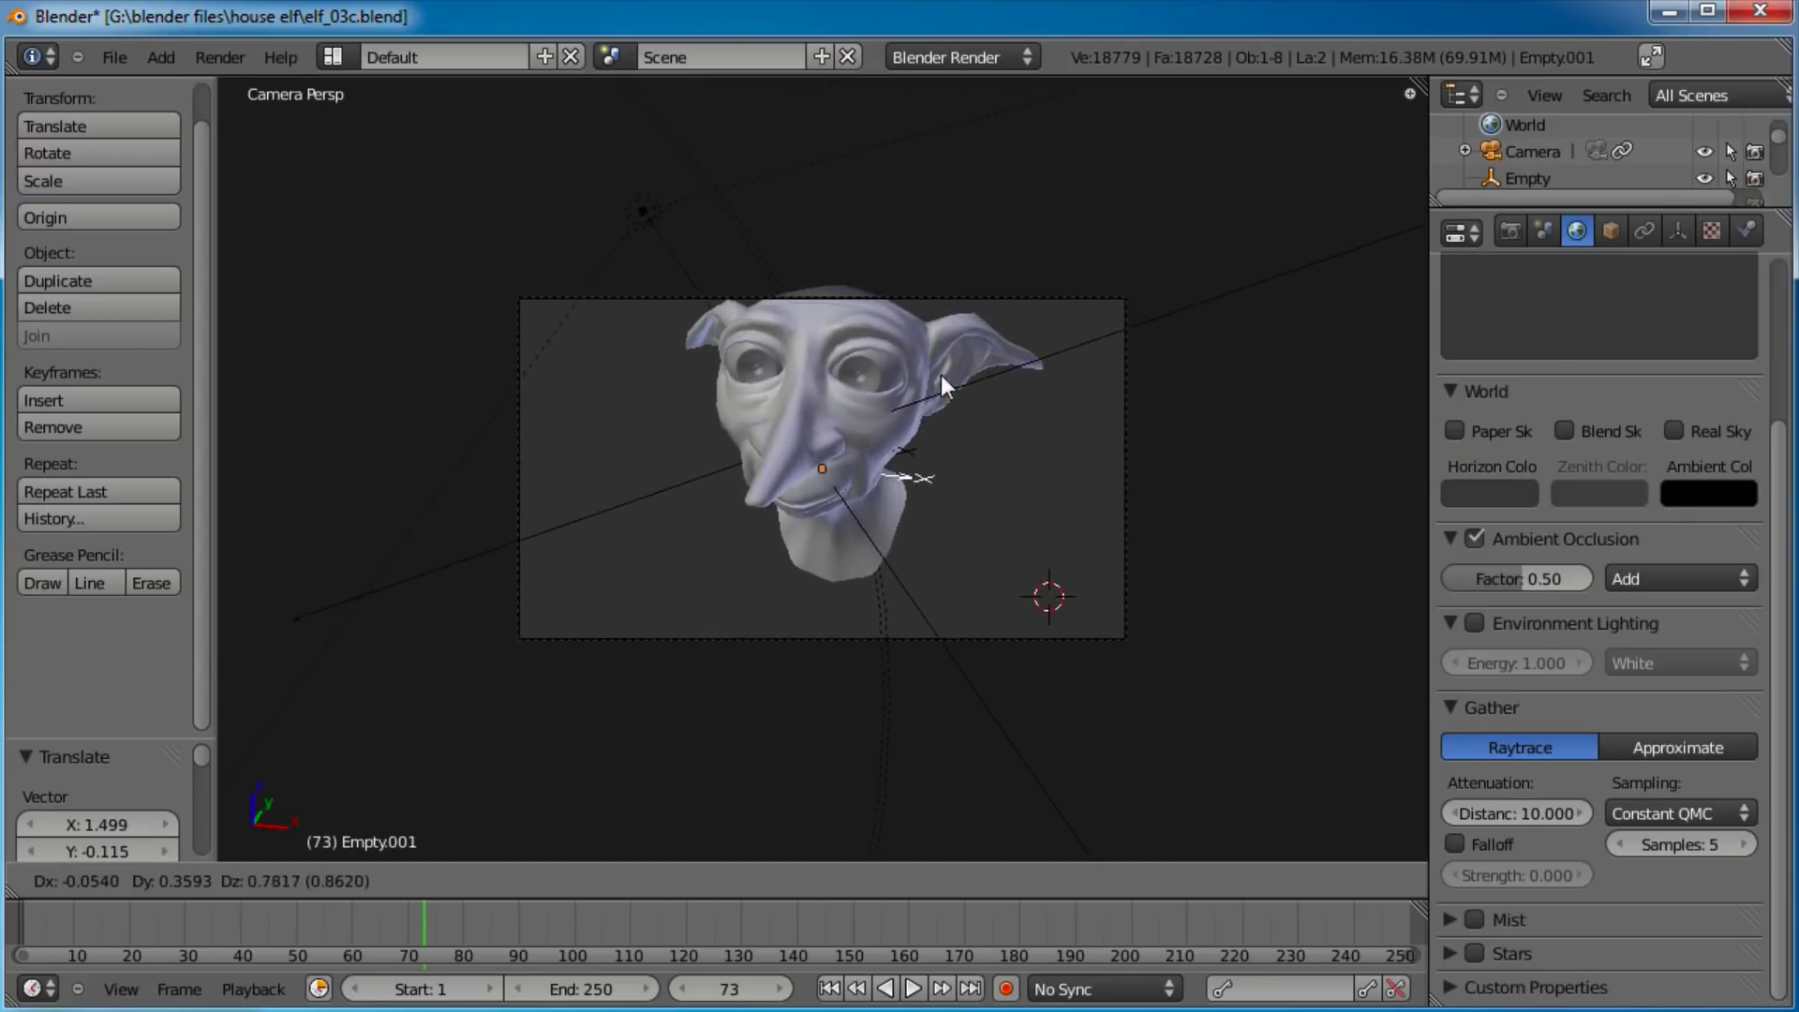
pyautogui.click(943, 356)
pyautogui.rightClick(1123, 469)
pyautogui.press('g')
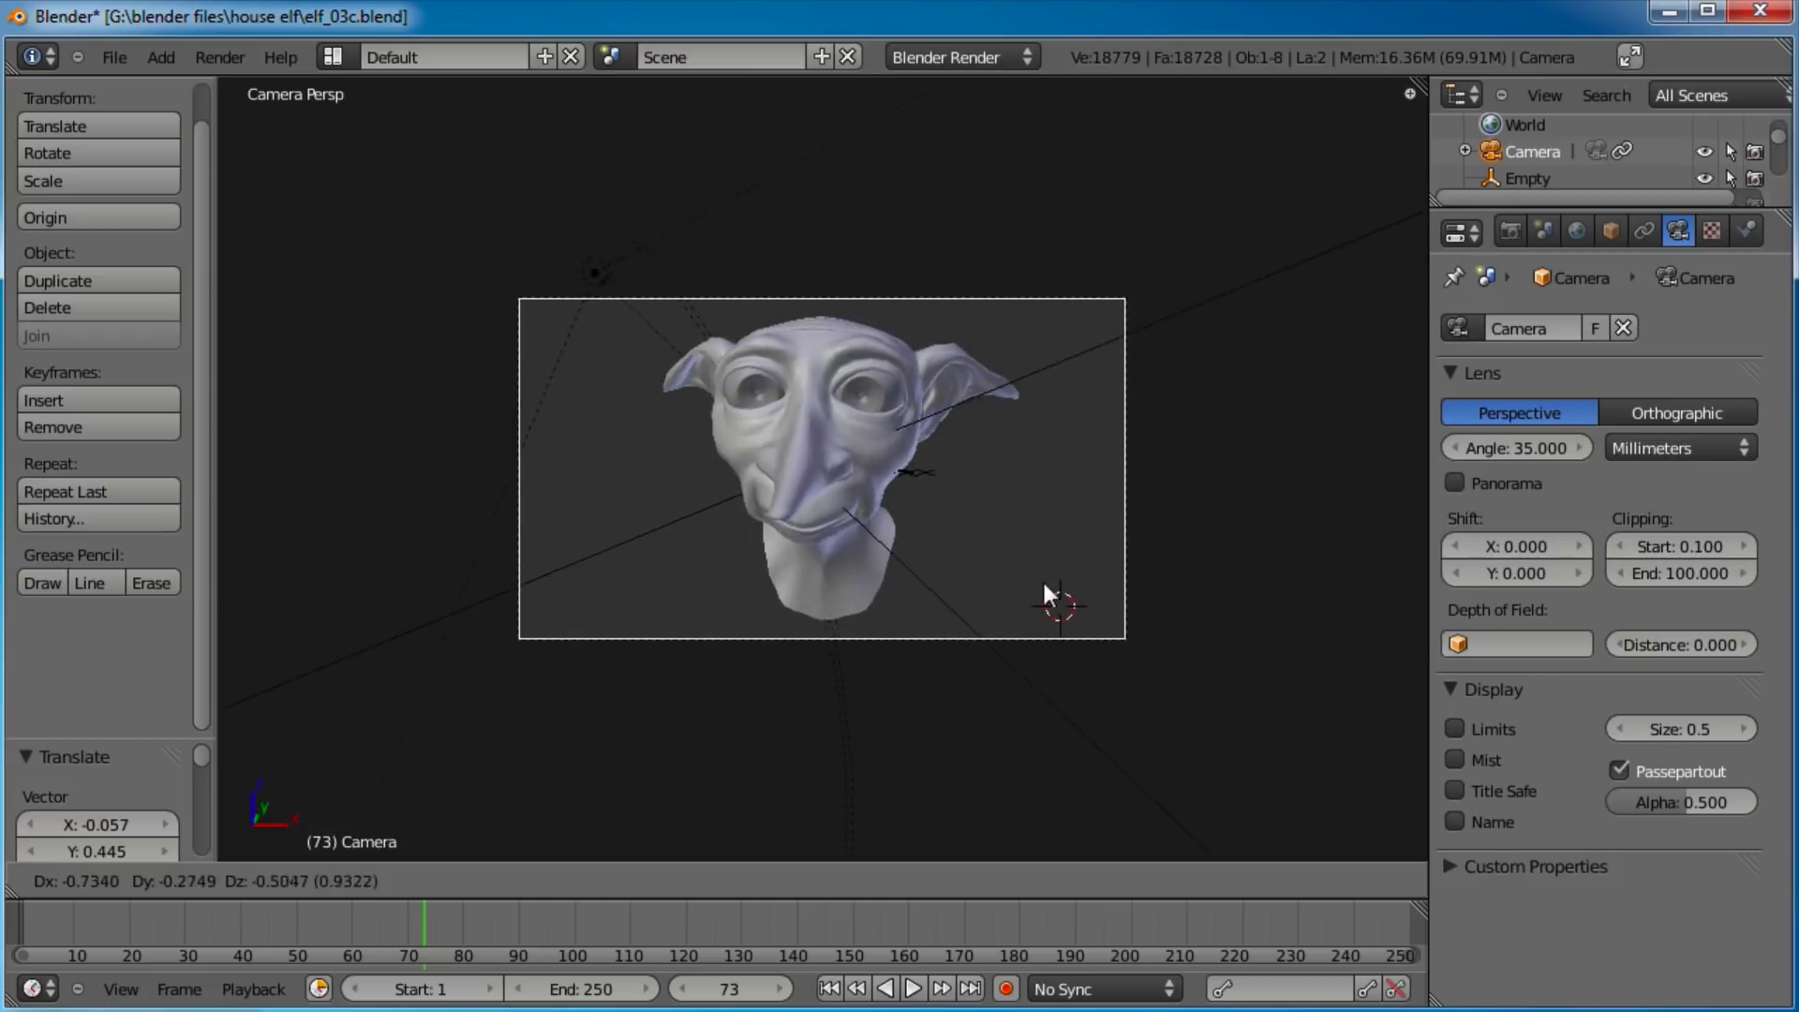
pyautogui.click(1095, 640)
# Pull the camera back along its local Z axis to leave more space around the elf head.
pyautogui.press('g')
pyautogui.press('z')
pyautogui.press('z')
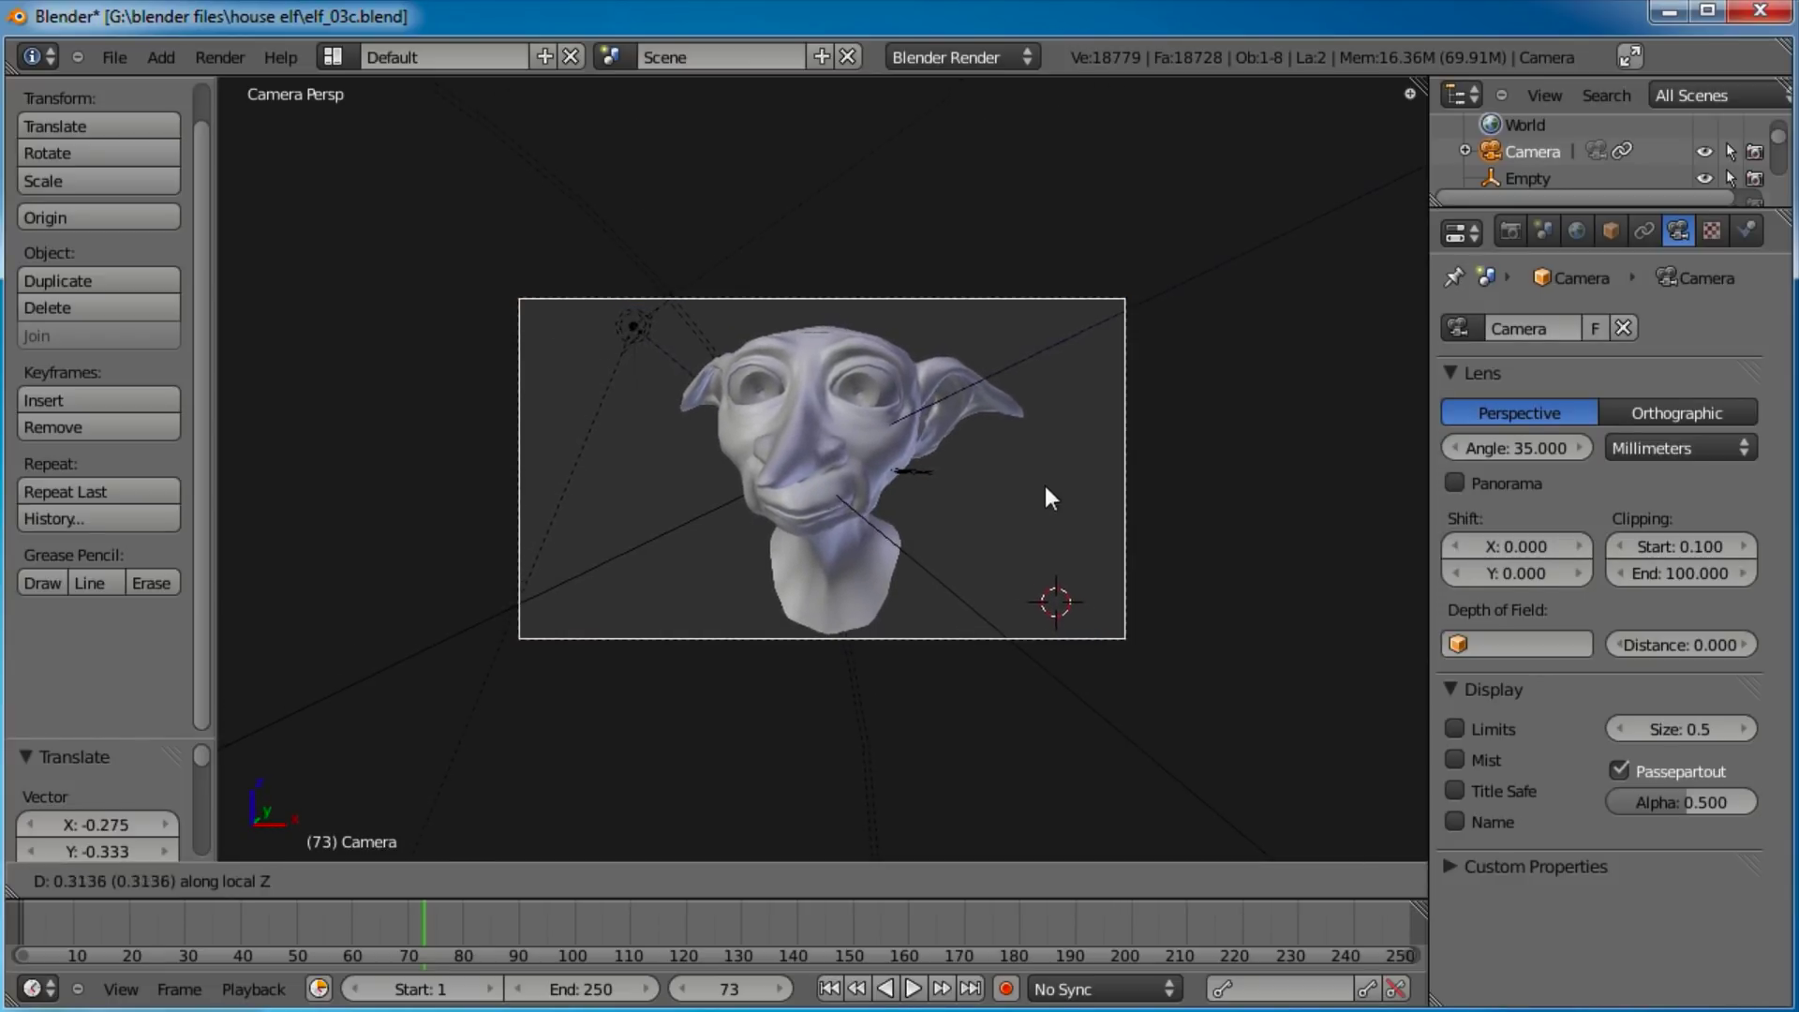
pyautogui.click(1054, 525)
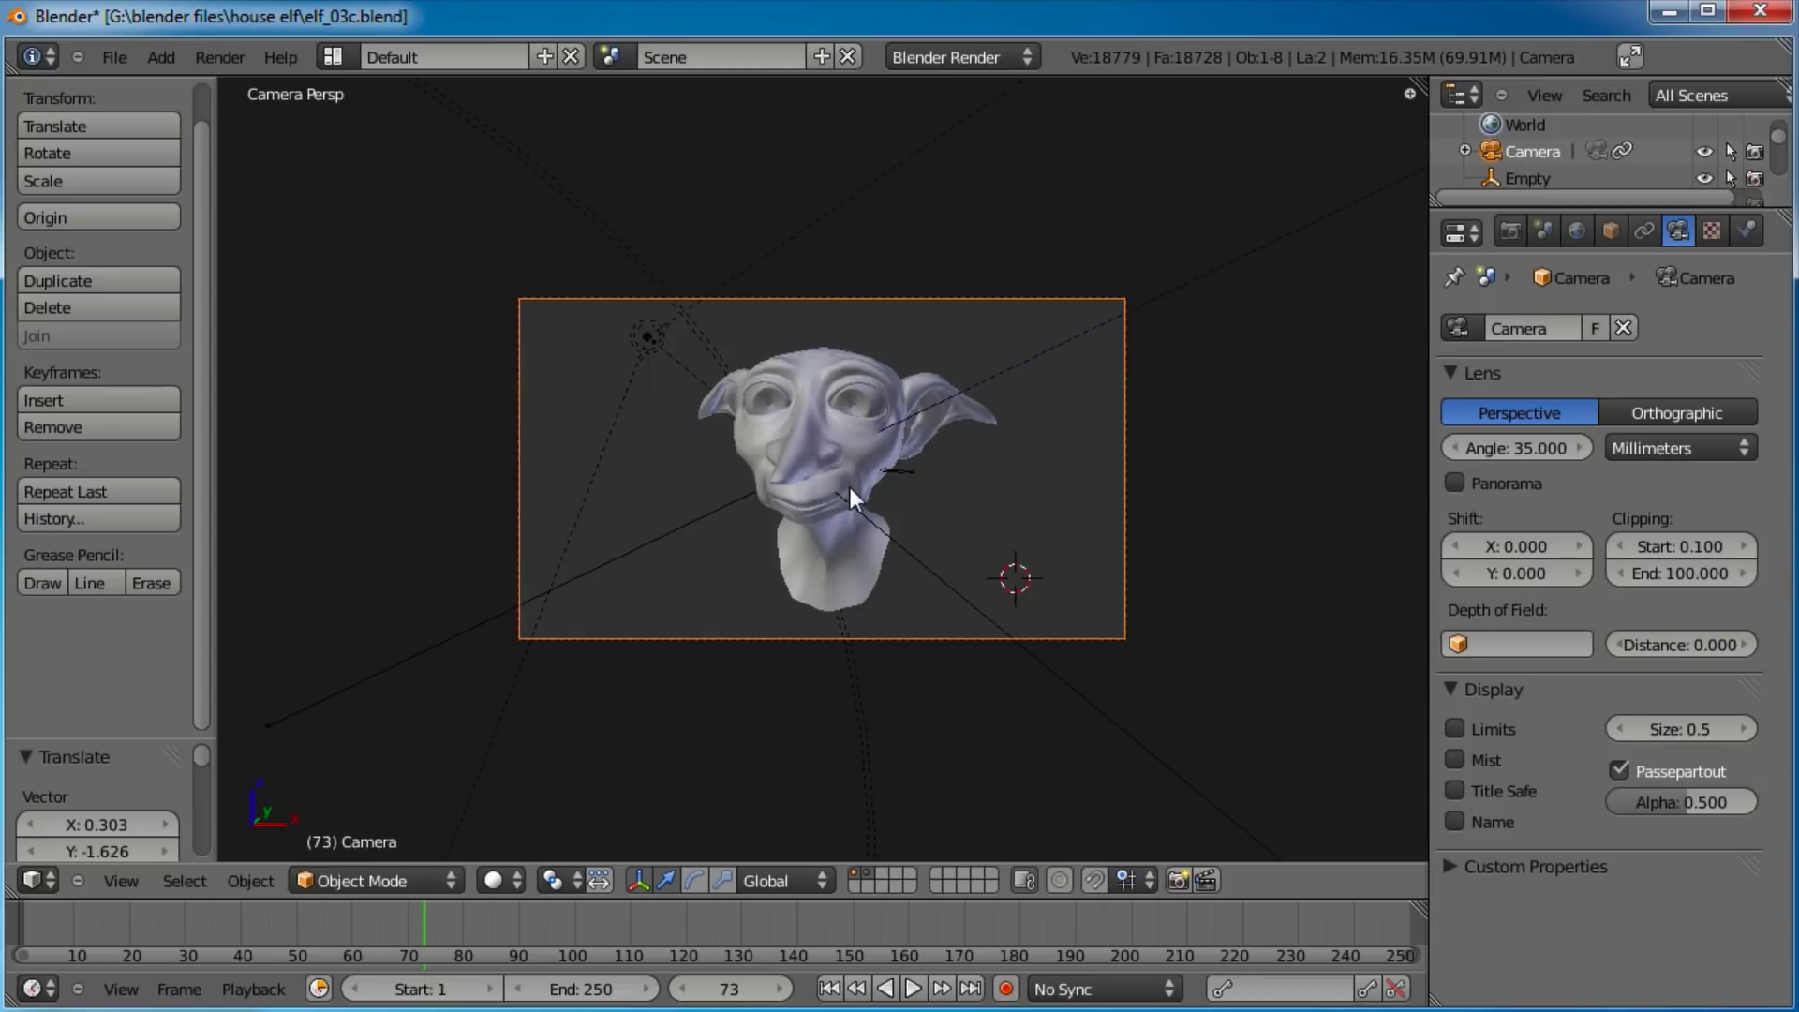
pyautogui.press('Home')
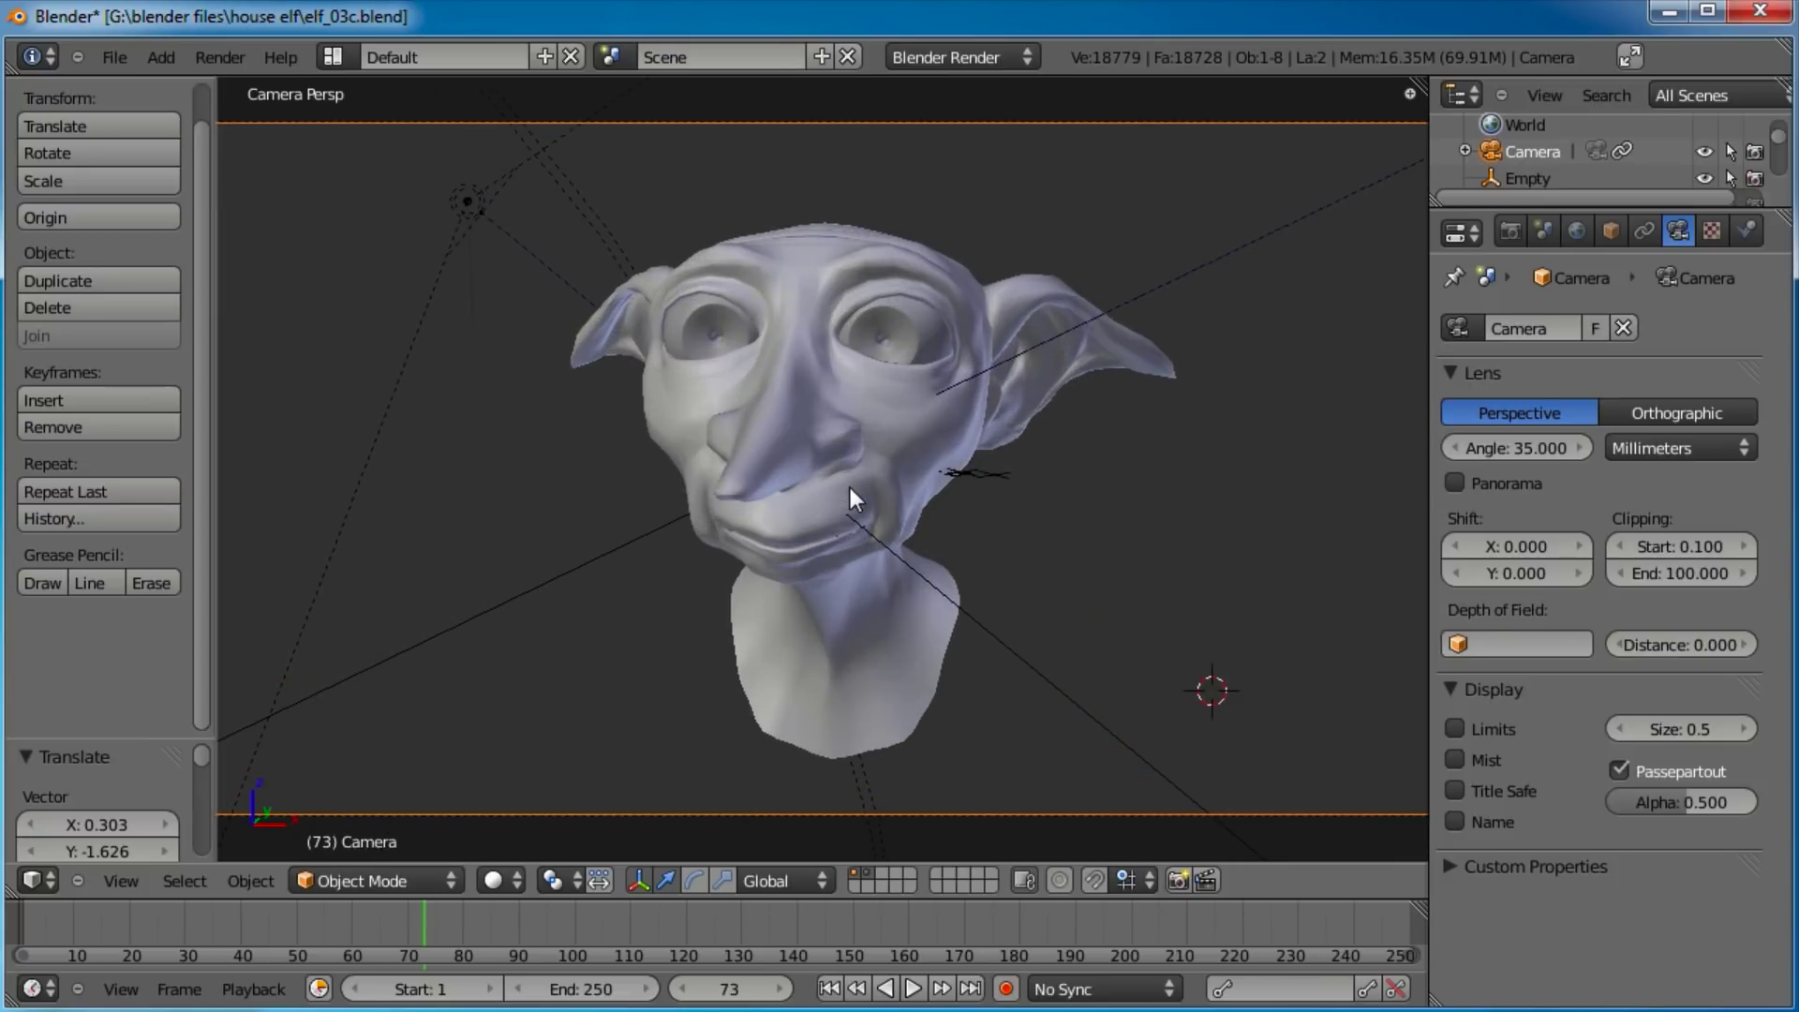
pyautogui.scroll(-1, 851, 487)
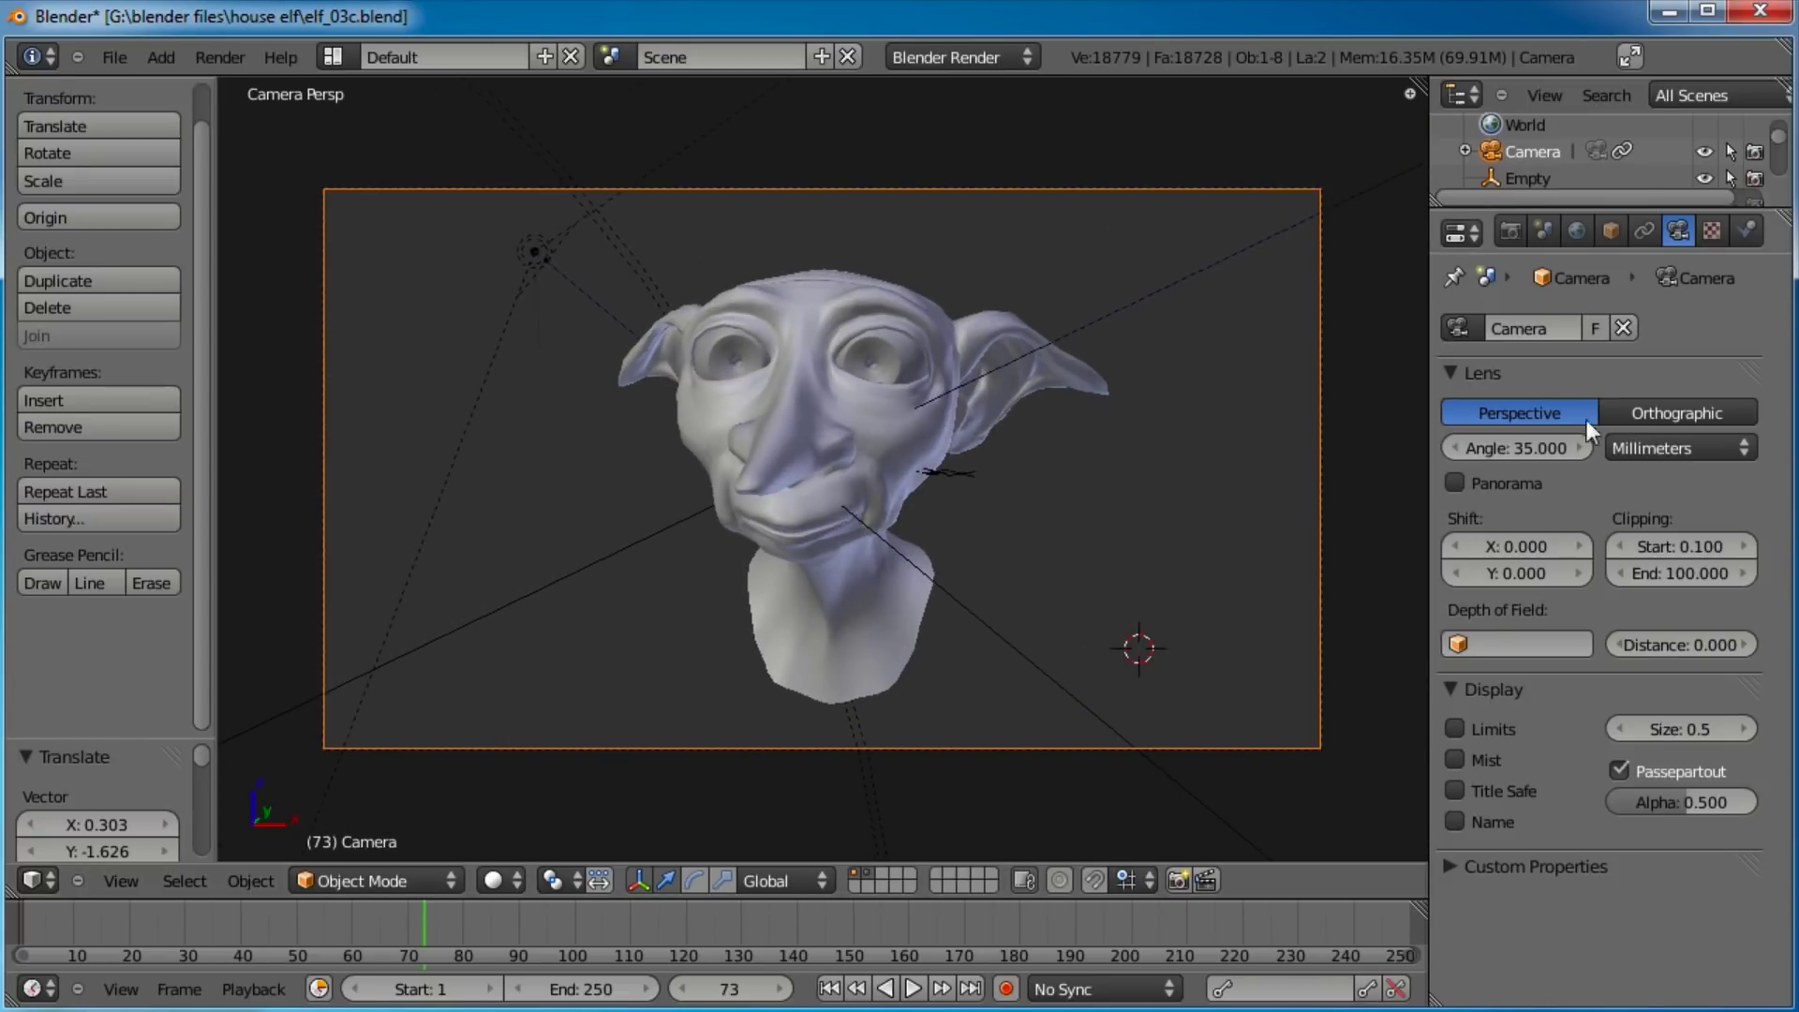
# Set the camera lens to 50 mm and pull the camera back along its local Z axis to fit the head.
pyautogui.click(1498, 442)
pyautogui.write('50')
pyautogui.press('Return')
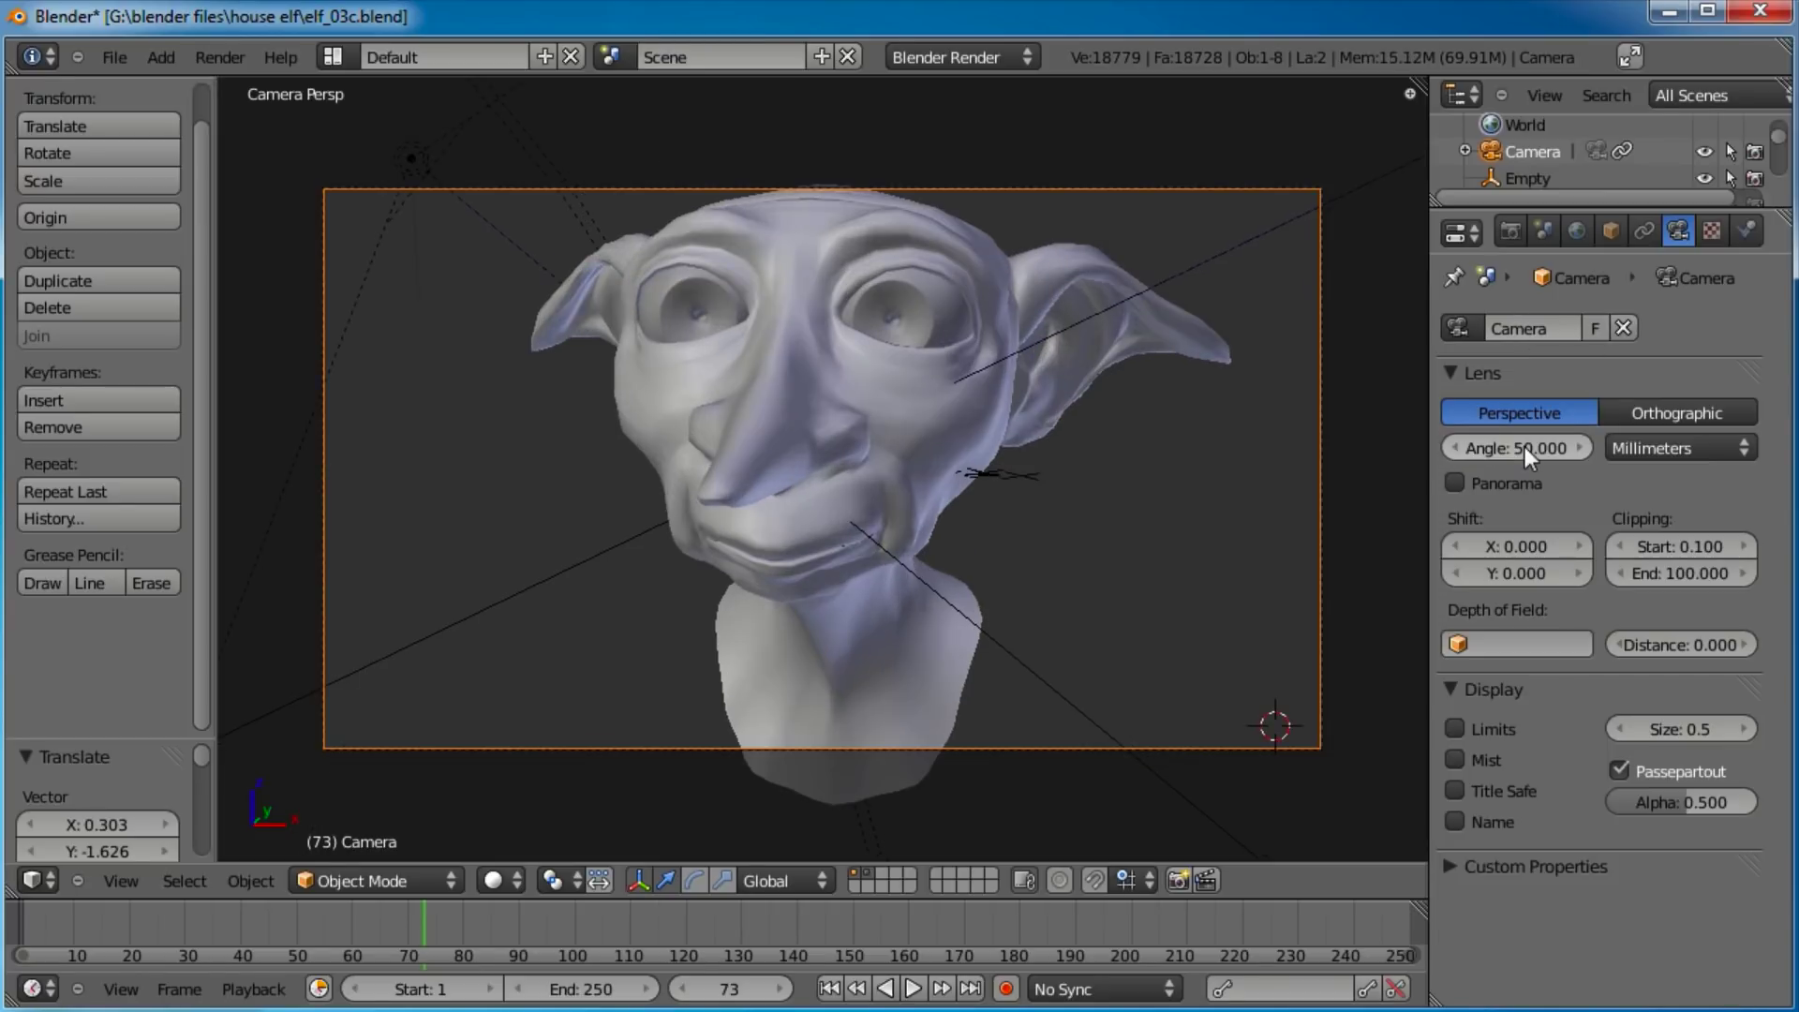
pyautogui.press('g')
pyautogui.press('z')
pyautogui.press('z')
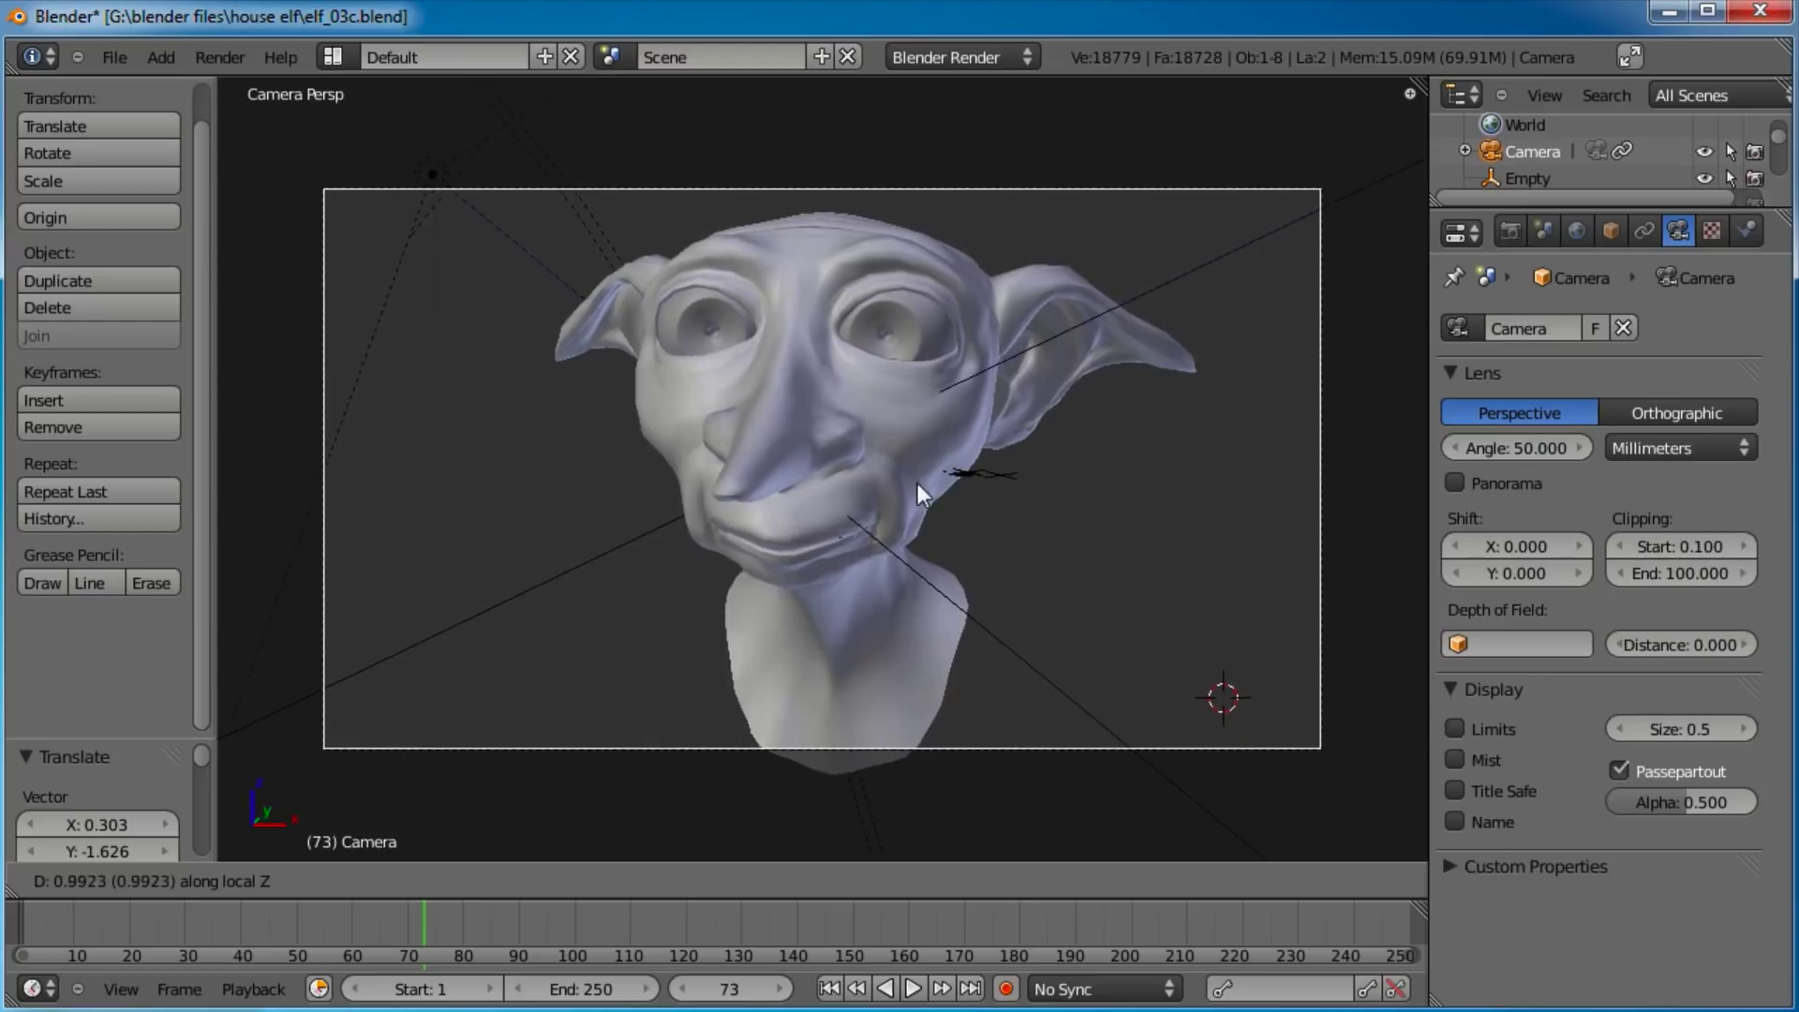
pyautogui.click(939, 542)
# Shift the camera up and sideways to frame the elf head from a slight three-quarter angle.
pyautogui.press('g')
pyautogui.click(1042, 334)
pyautogui.press('g')
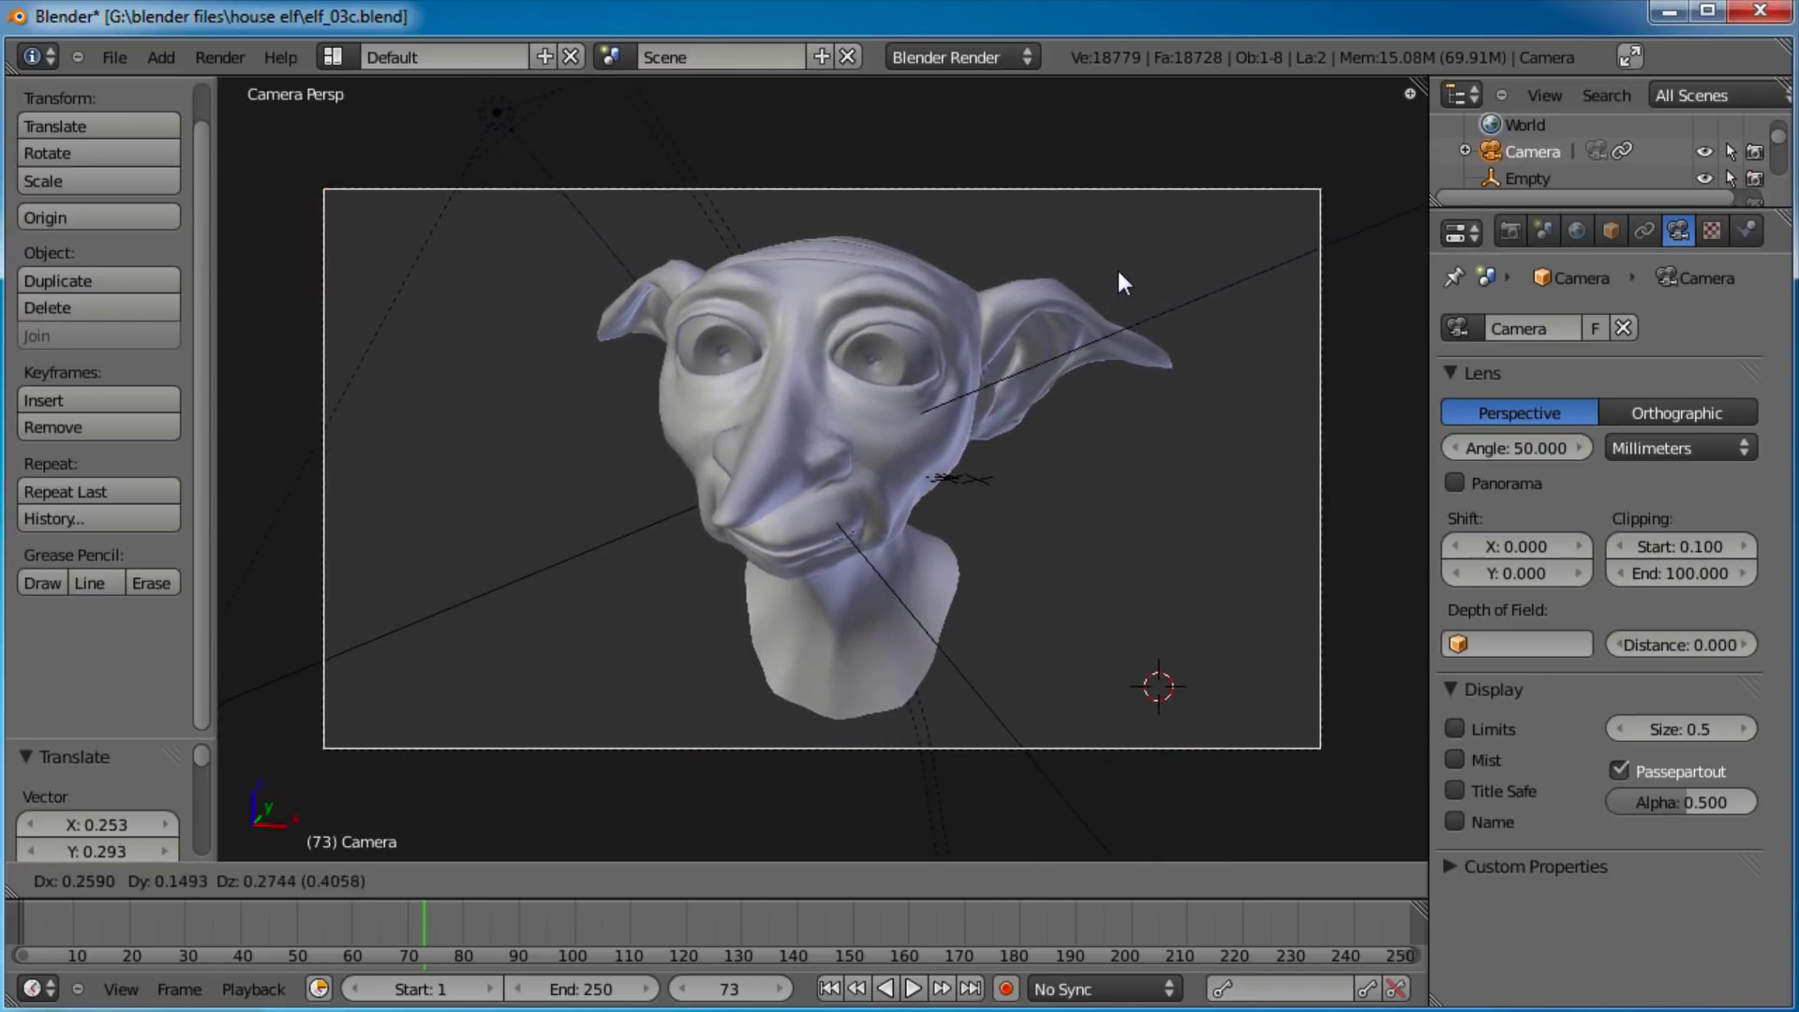
pyautogui.click(1033, 348)
# In top view, move the front spot lamp about -3.6 in X and -5.7 in Y, closer to the camera.
pyautogui.press('KP_7')
pyautogui.scroll(-3, 1035, 393)
pyautogui.rightClick(1093, 565)
pyautogui.press('g')
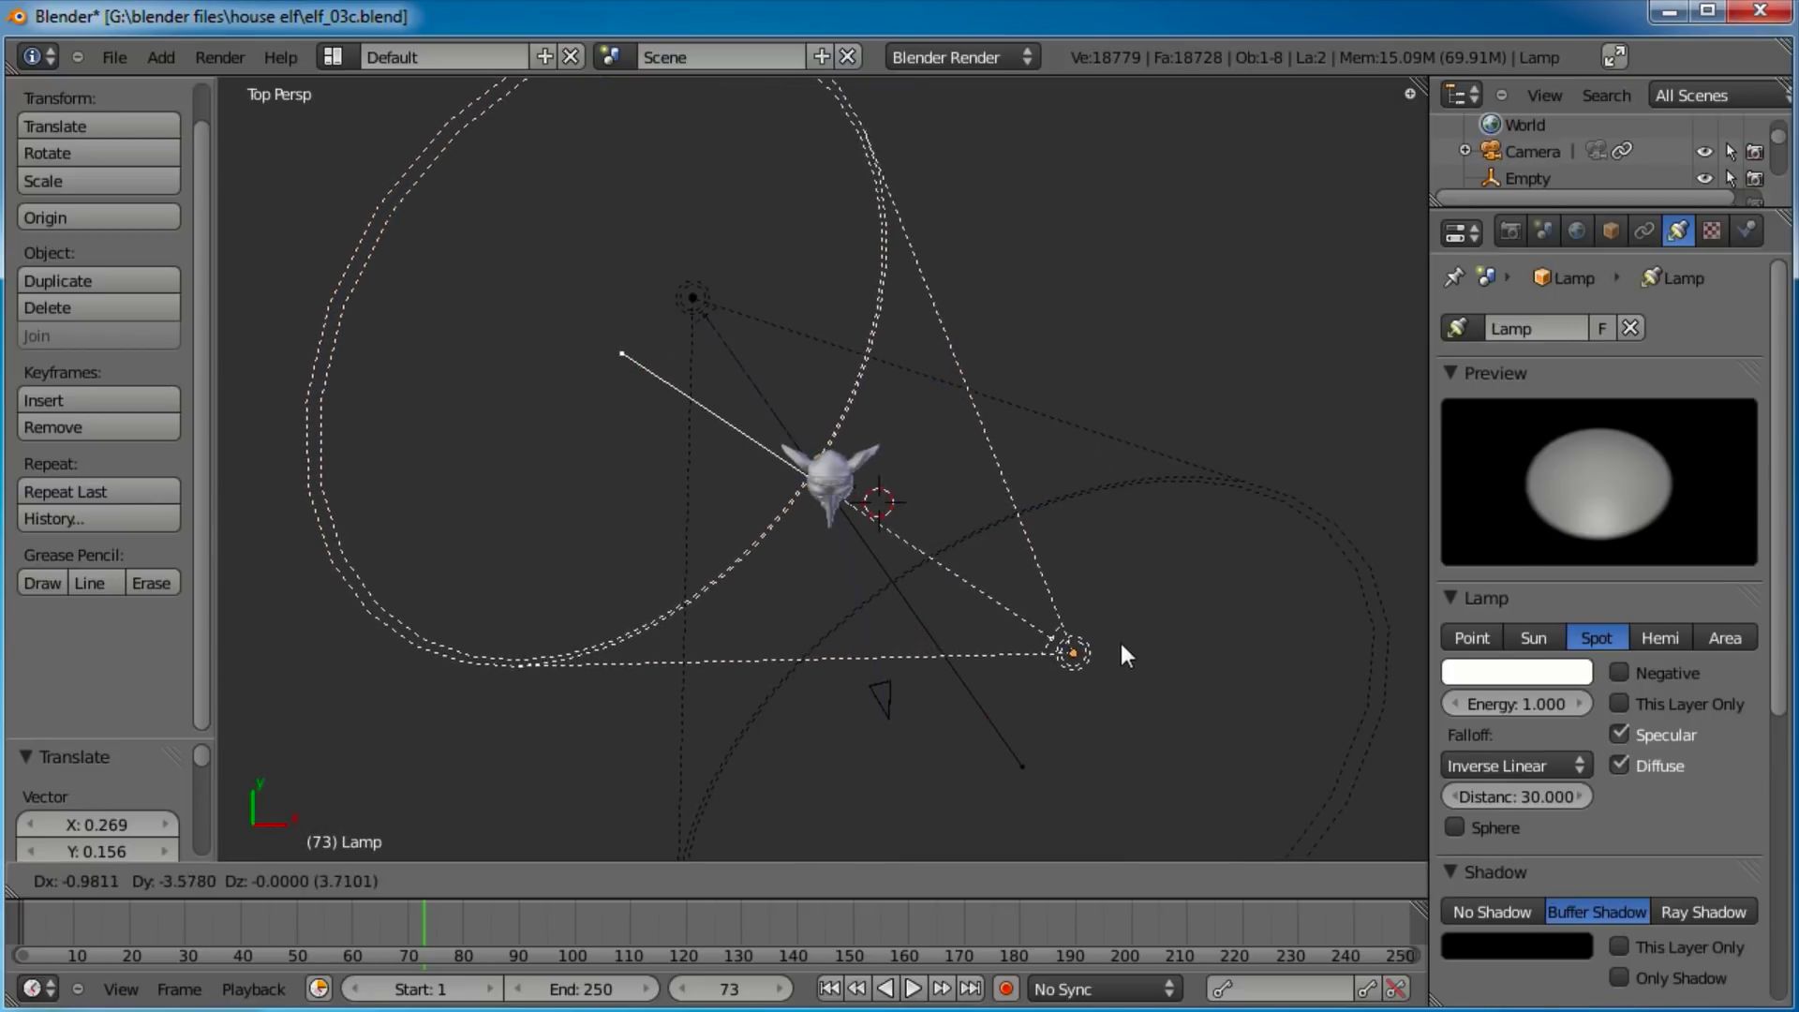
pyautogui.click(1056, 693)
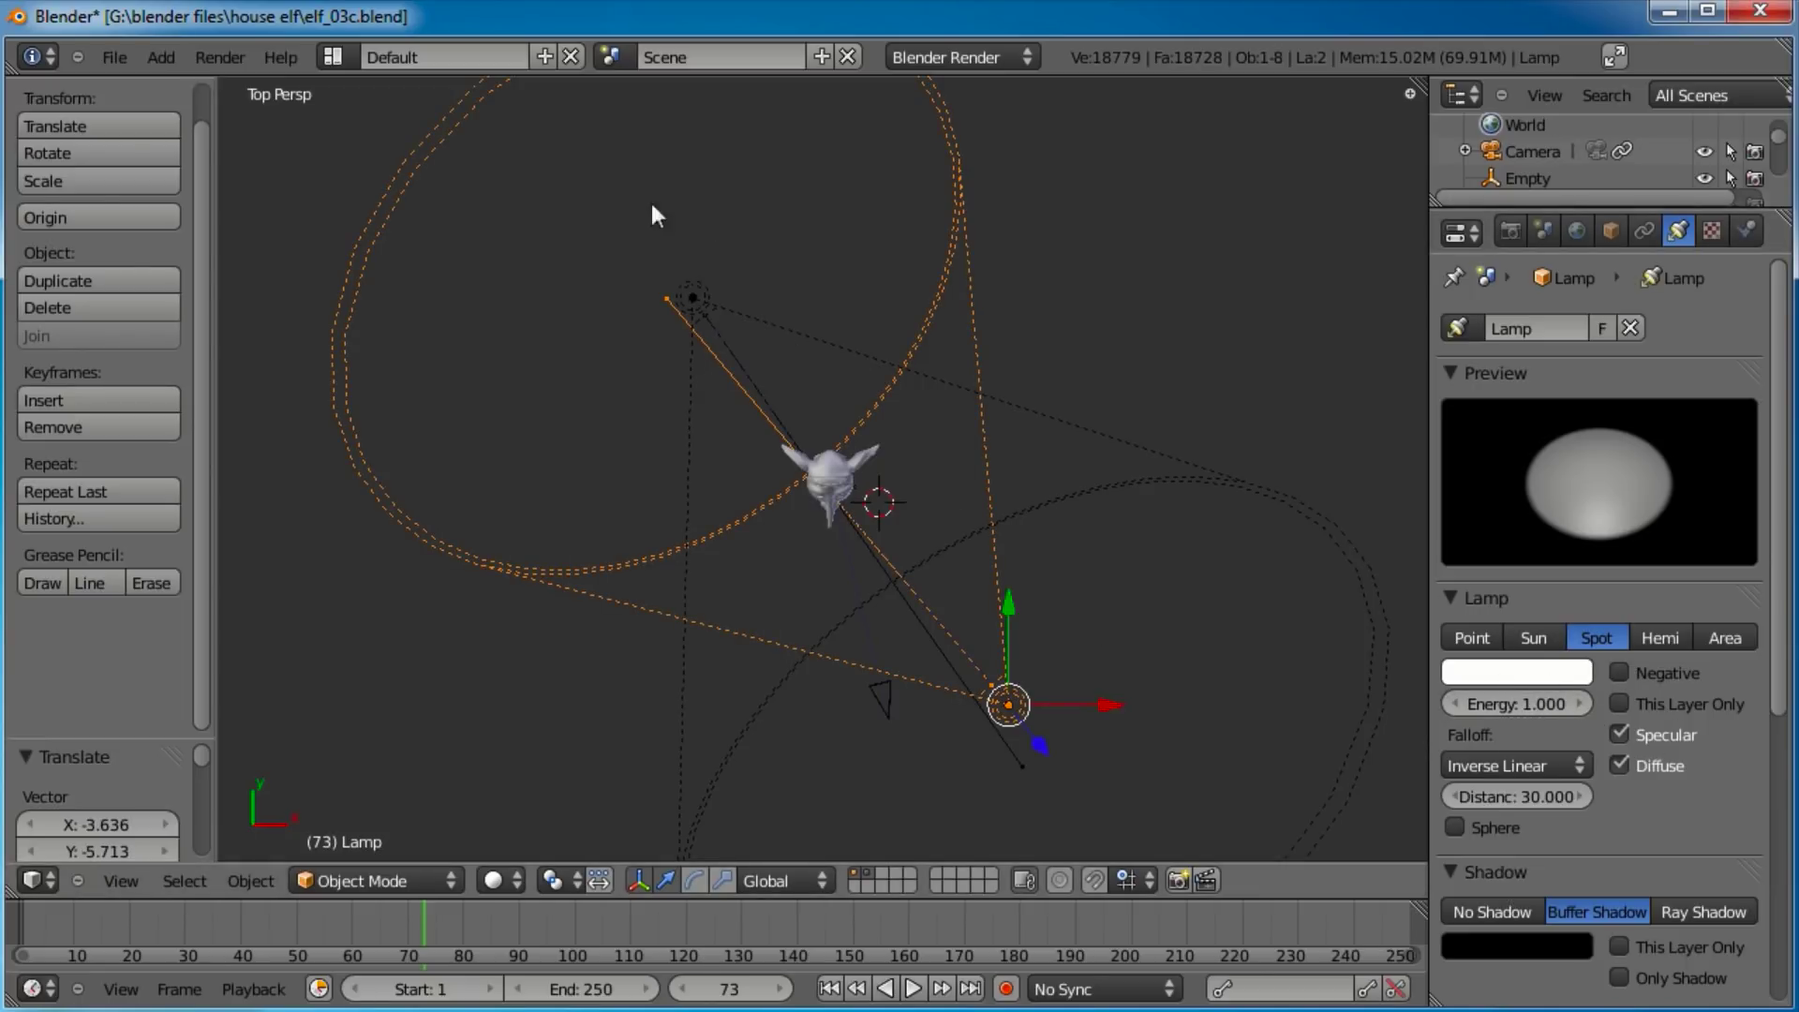
# Move the spot lamp behind the head about 1.1 in X and 1.3 in Y, and deselect it.
pyautogui.rightClick(705, 292)
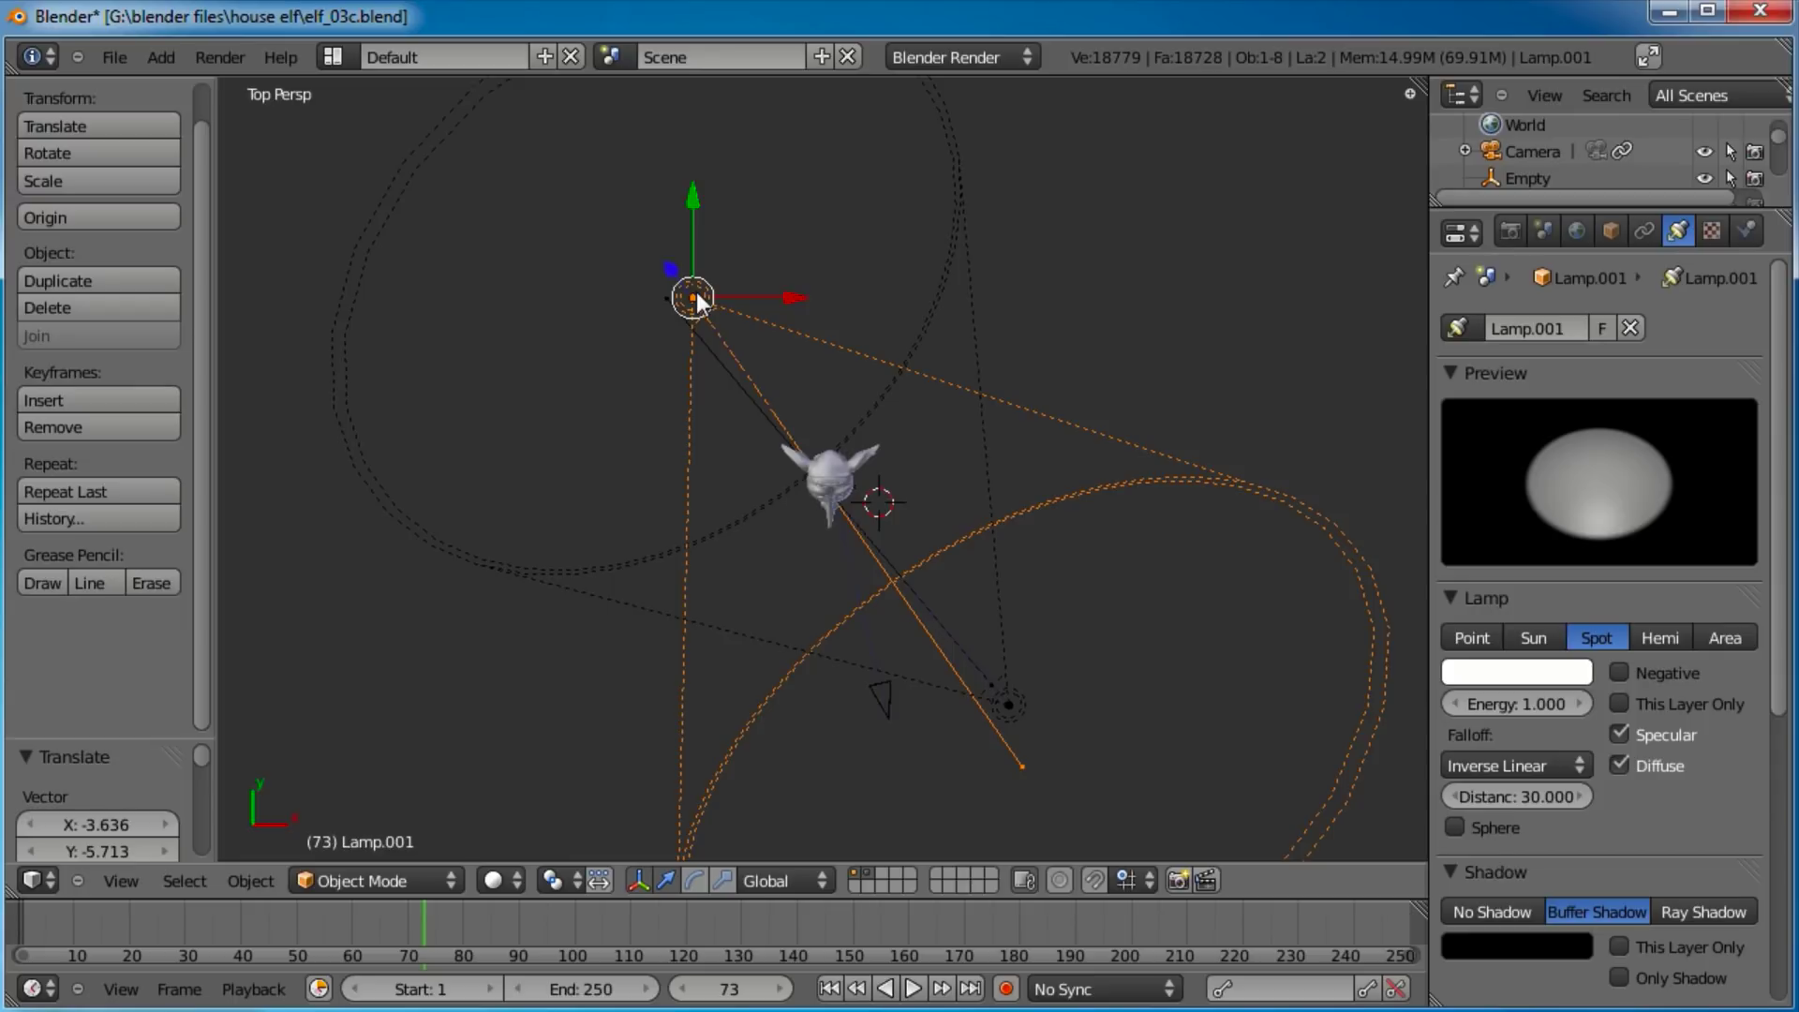
pyautogui.hotkey('shift', 'd')
pyautogui.click(718, 268)
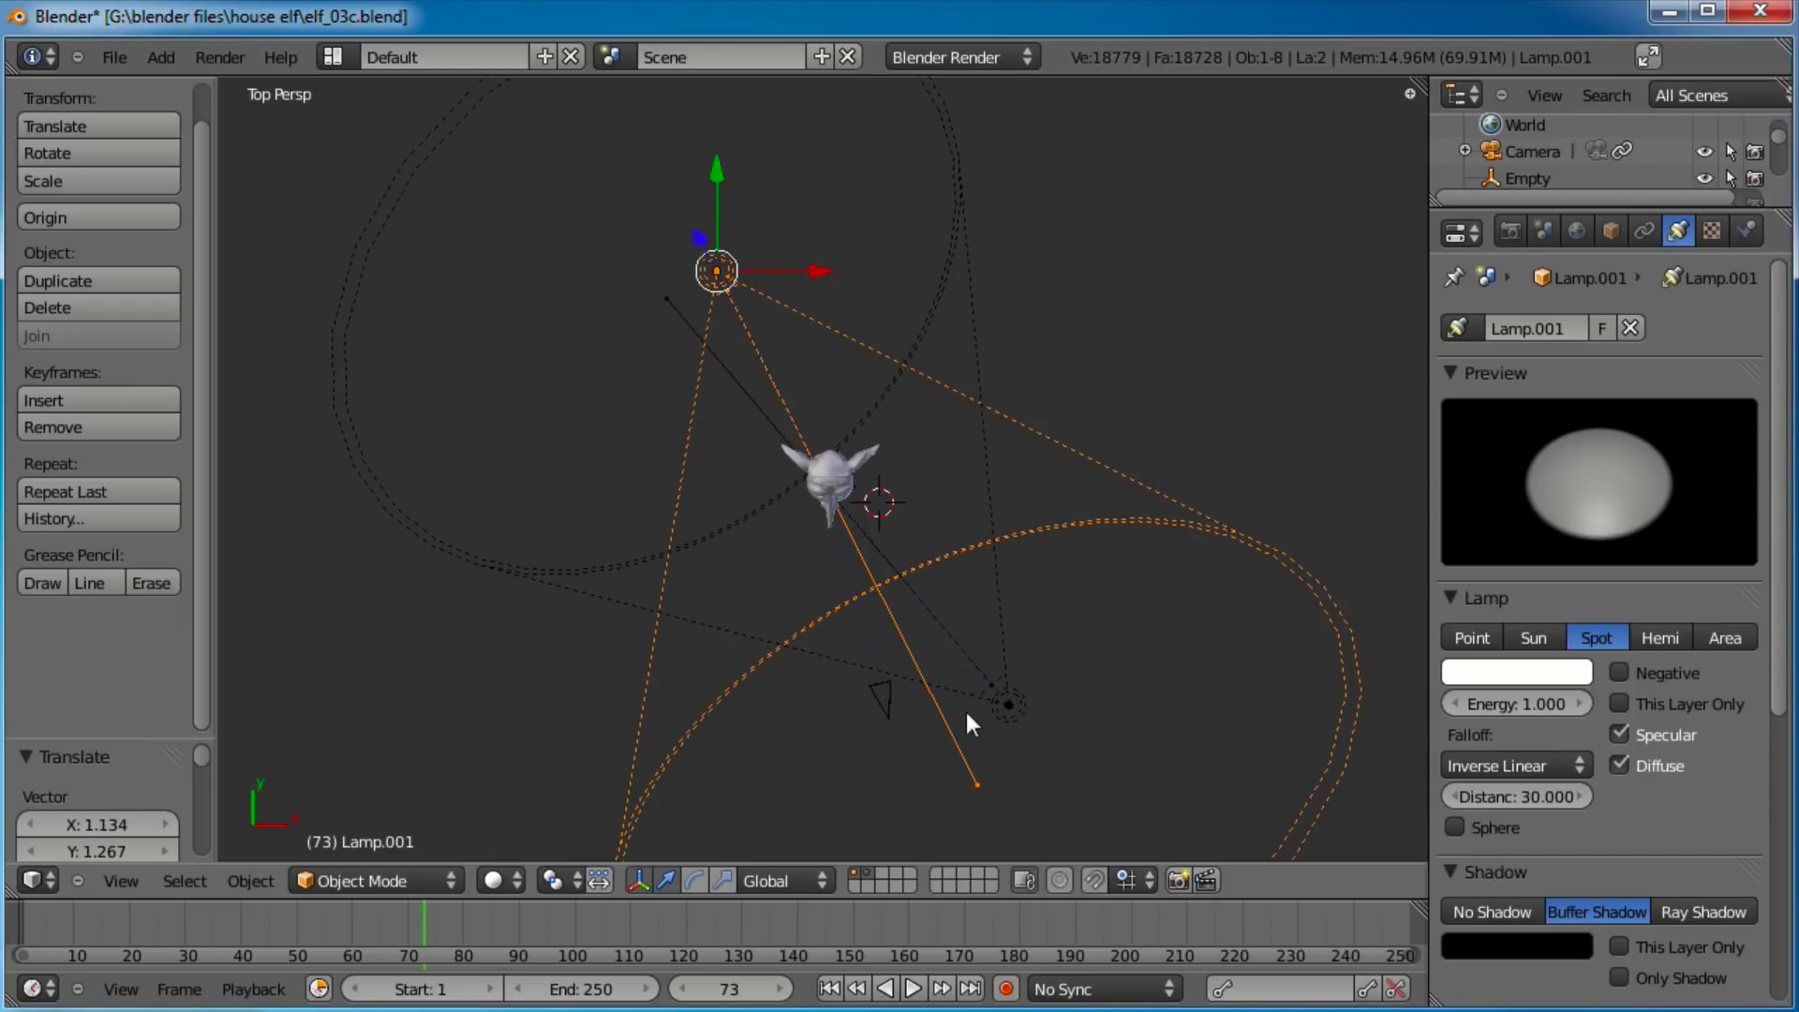
pyautogui.press('a')
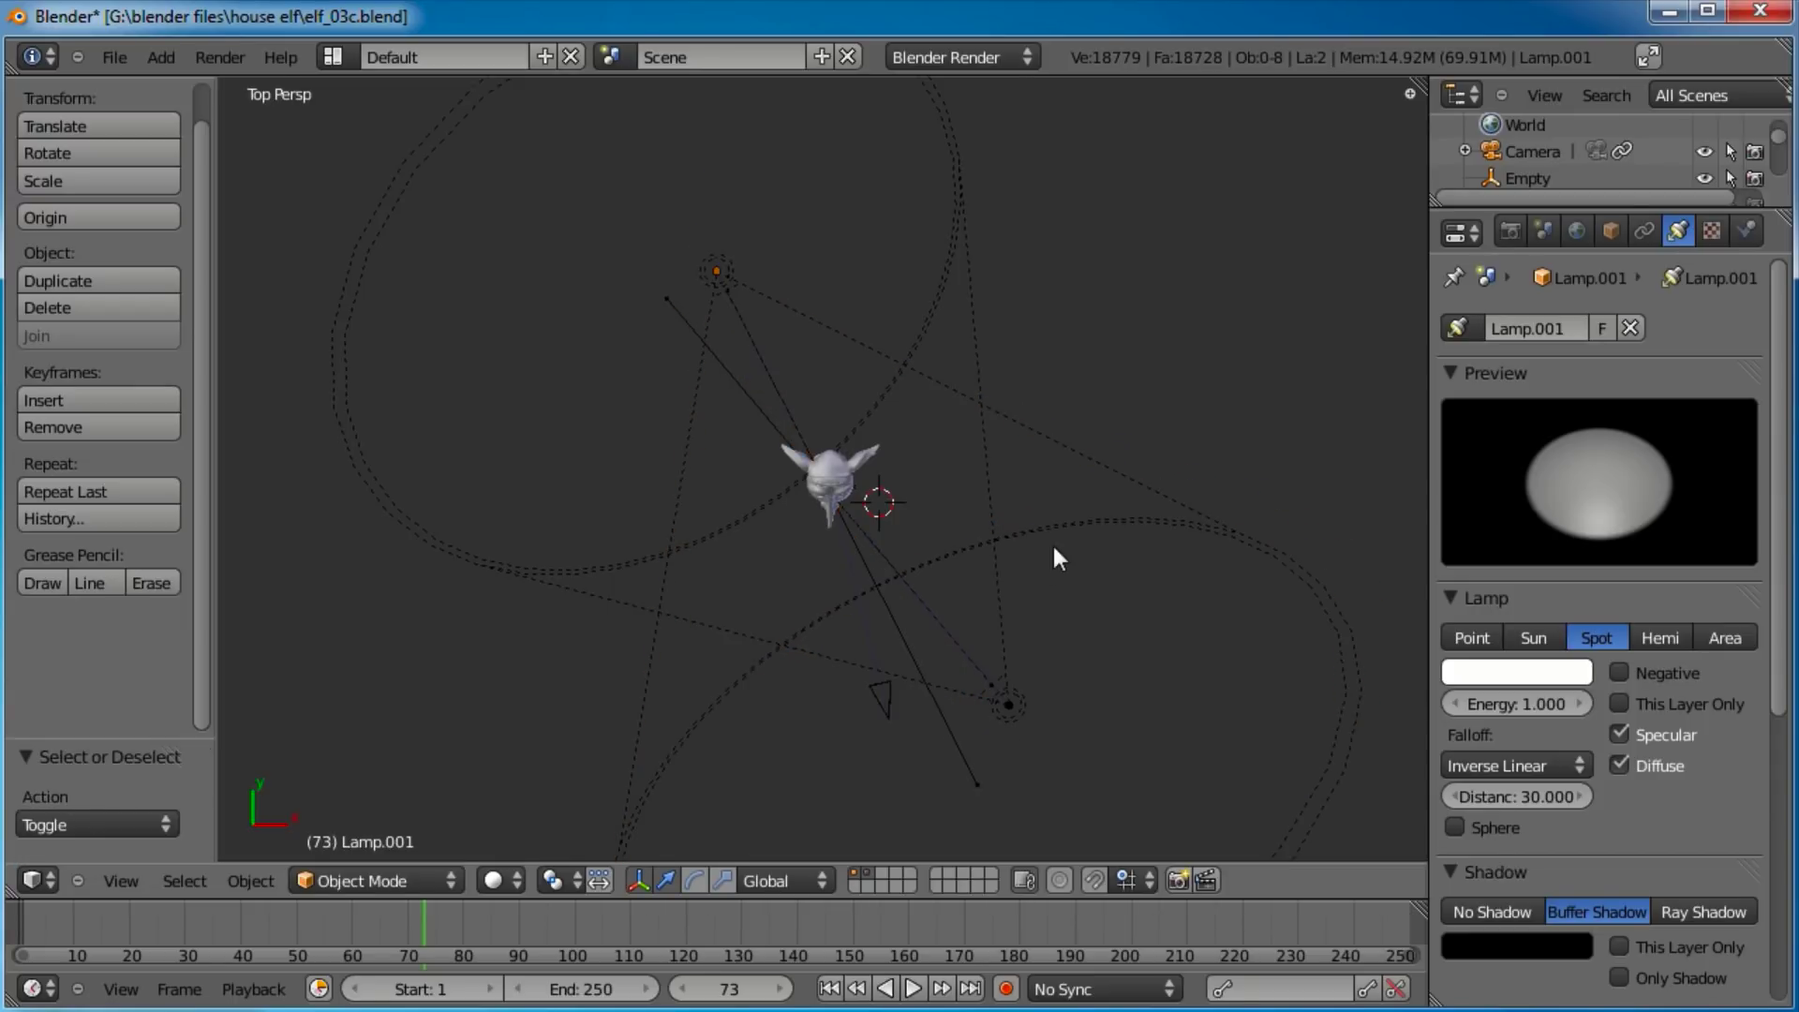
# Return to the camera view, open the render settings, and render the elf head from the new angle.
pyautogui.press('KP_0')
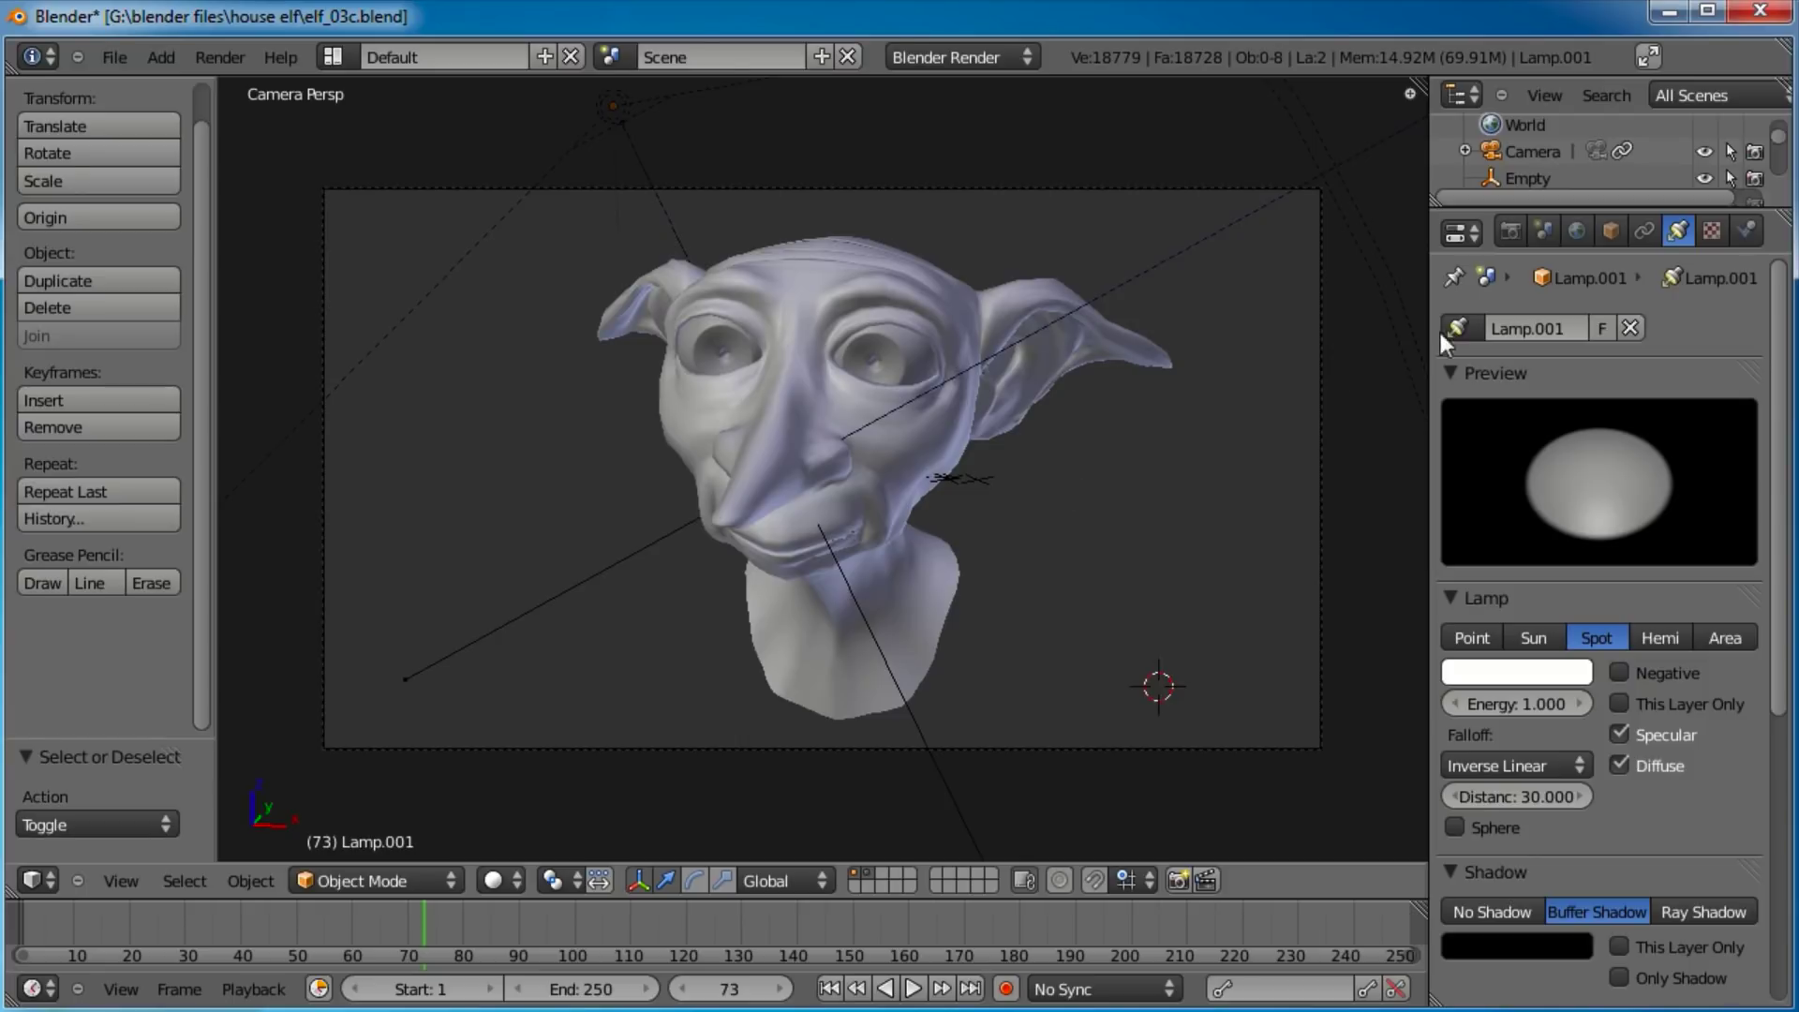
pyautogui.click(1509, 231)
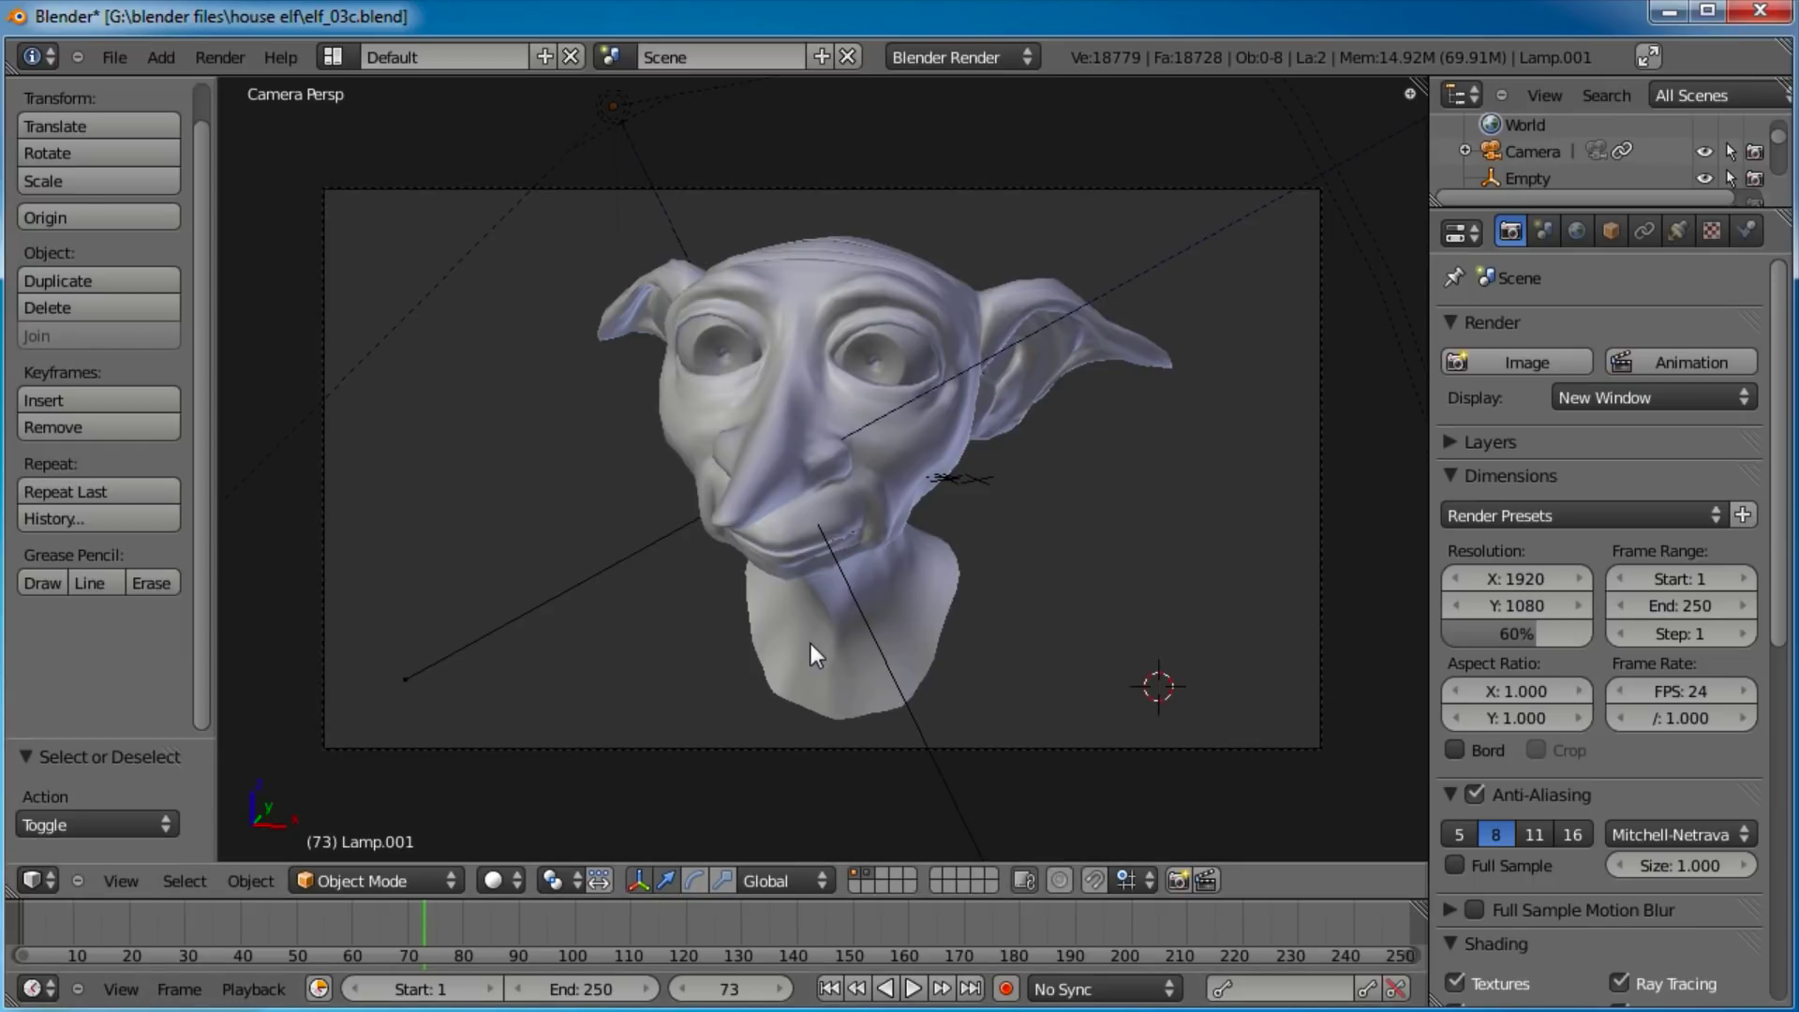
pyautogui.press('F12')
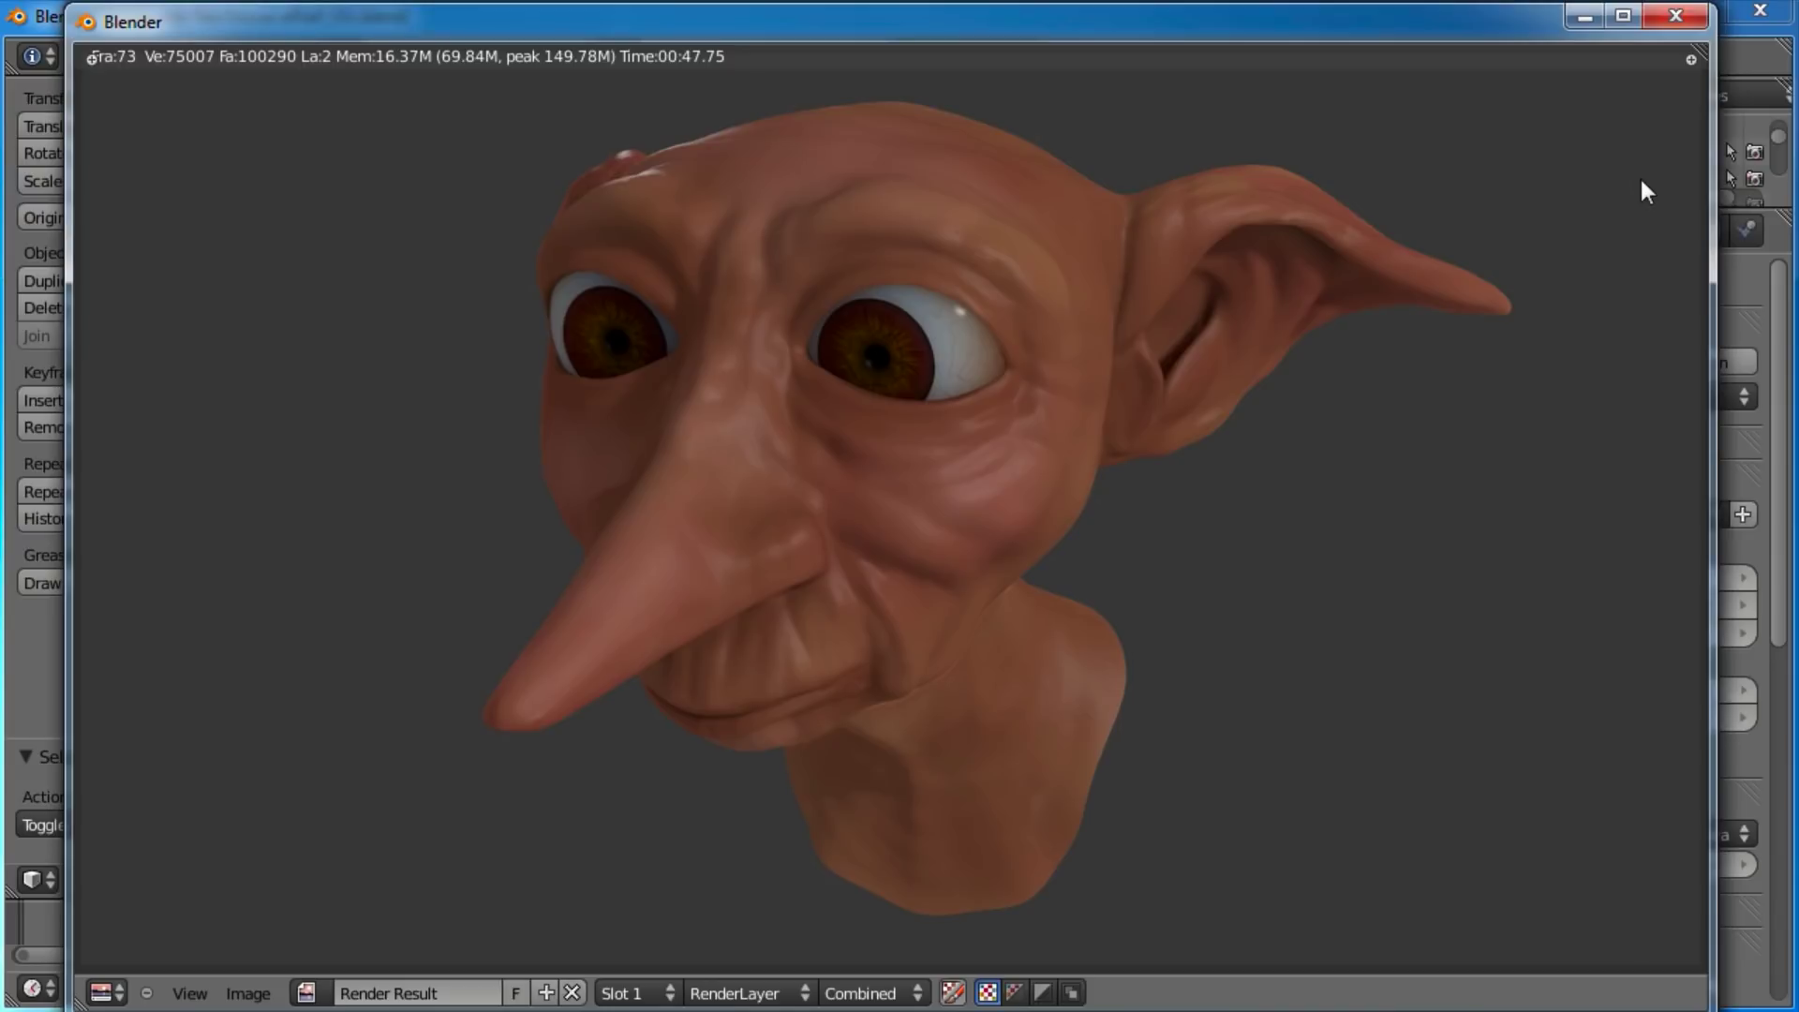
# Enable a blended sky for the world with a near-black horizon and a slightly lighter dark grey zenith, and save over the file.
pyautogui.click(1587, 15)
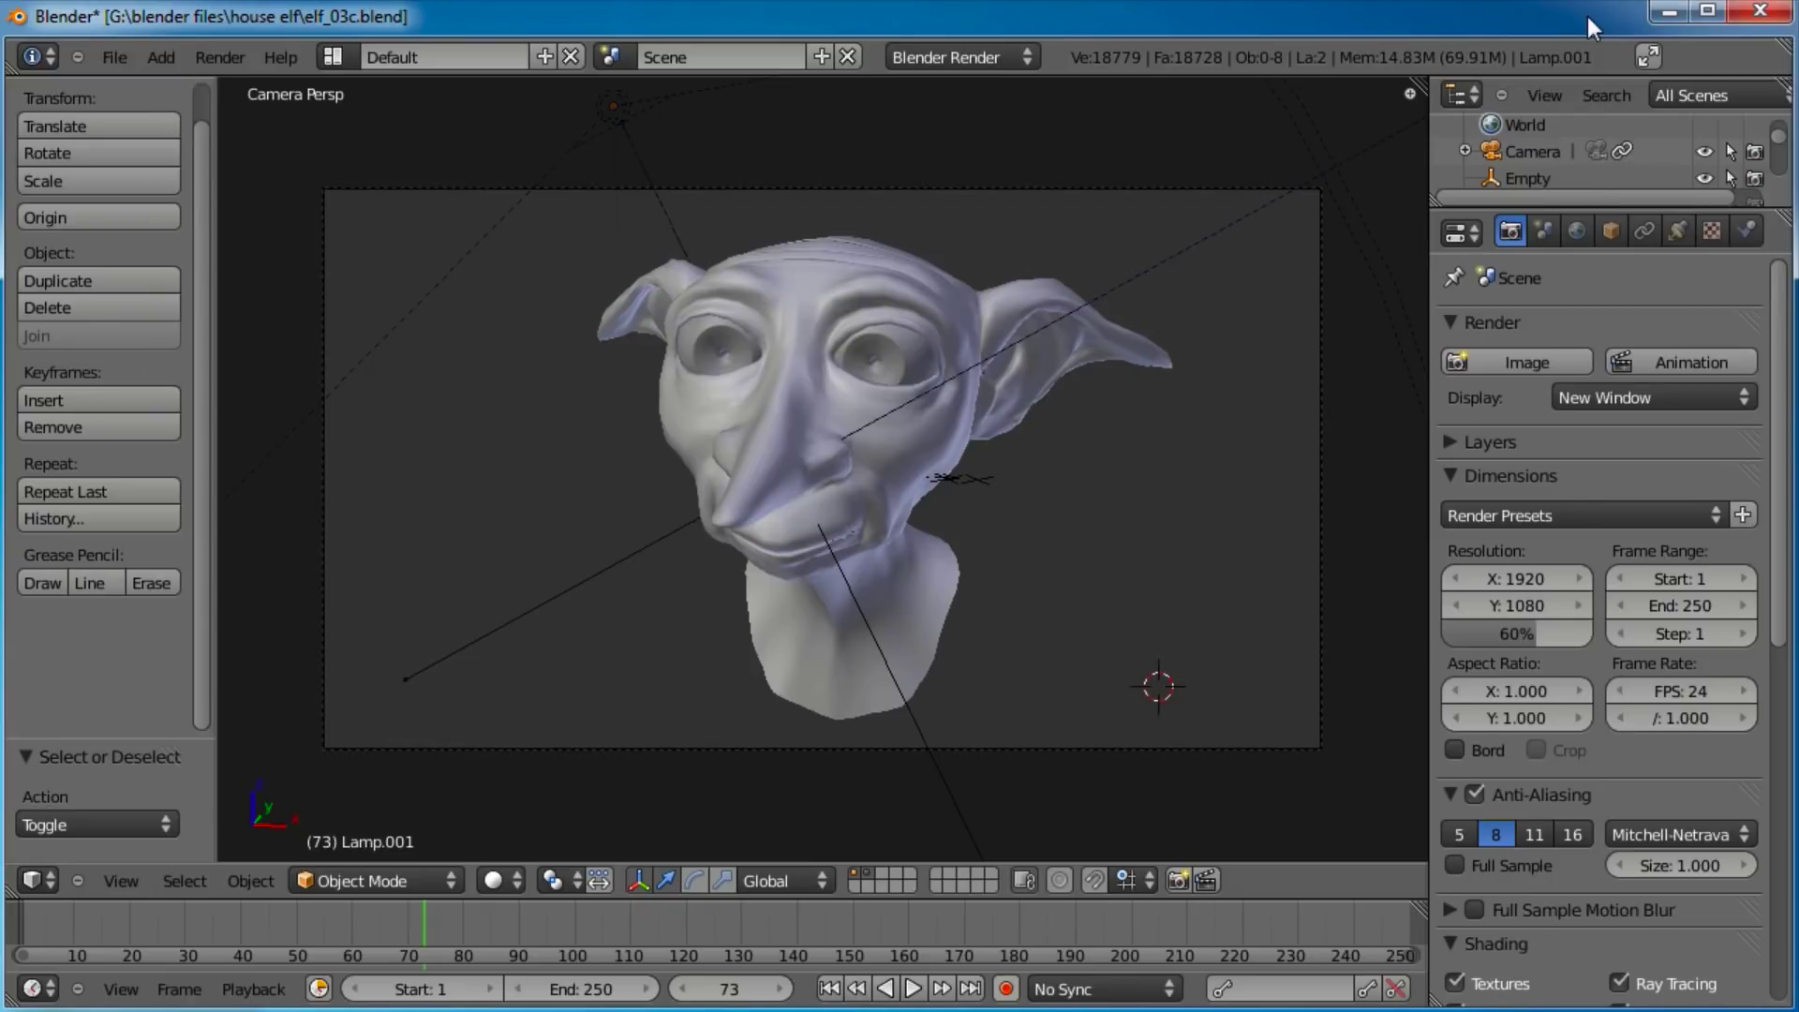
pyautogui.click(1578, 230)
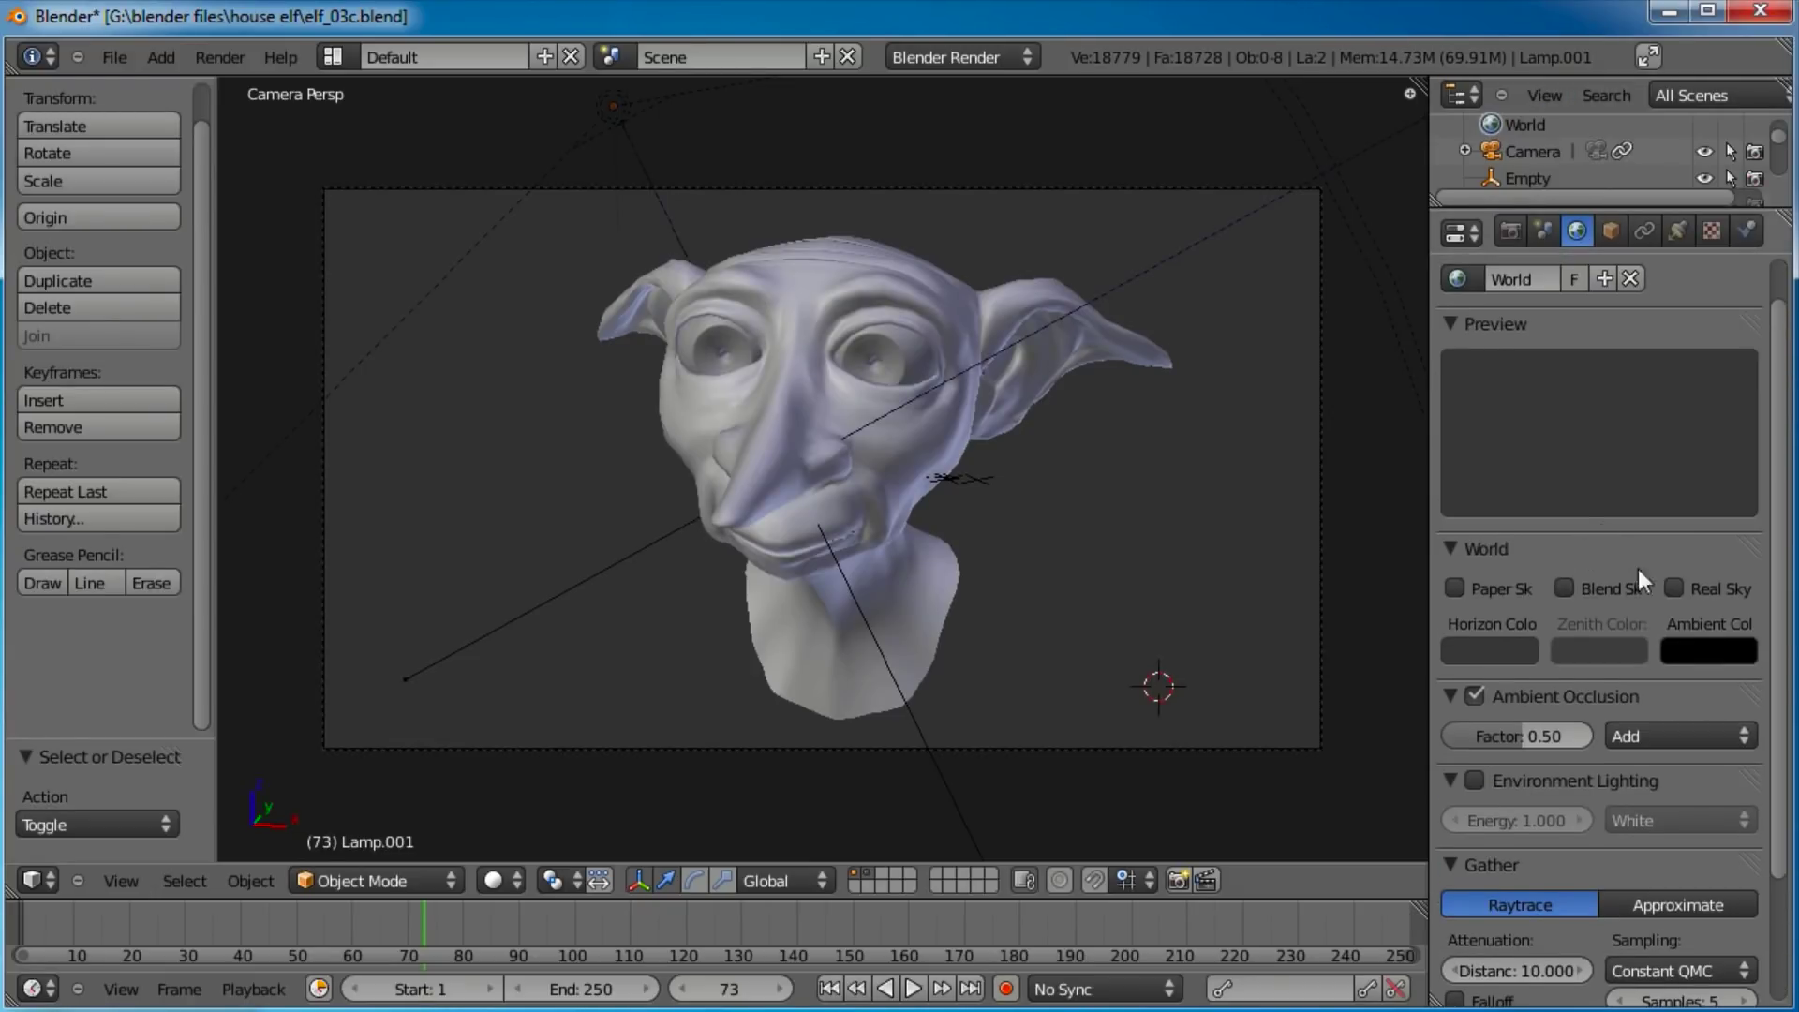
pyautogui.click(1571, 589)
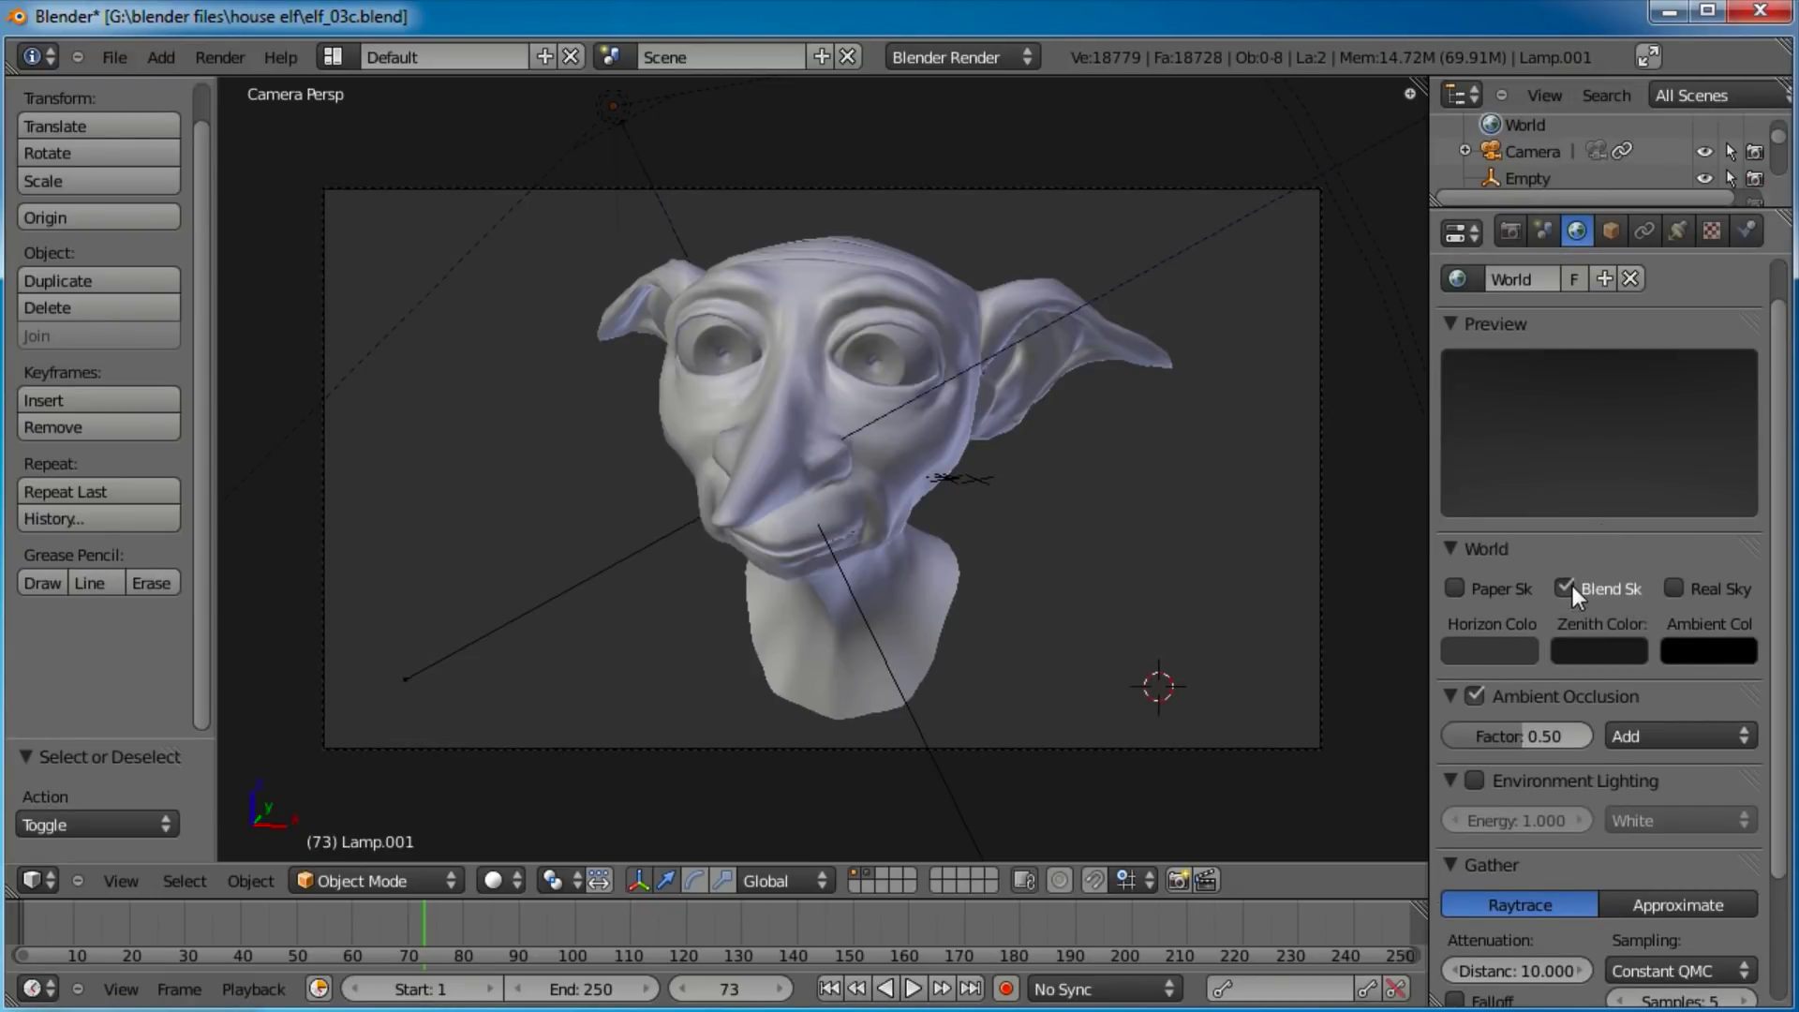
pyautogui.click(1510, 656)
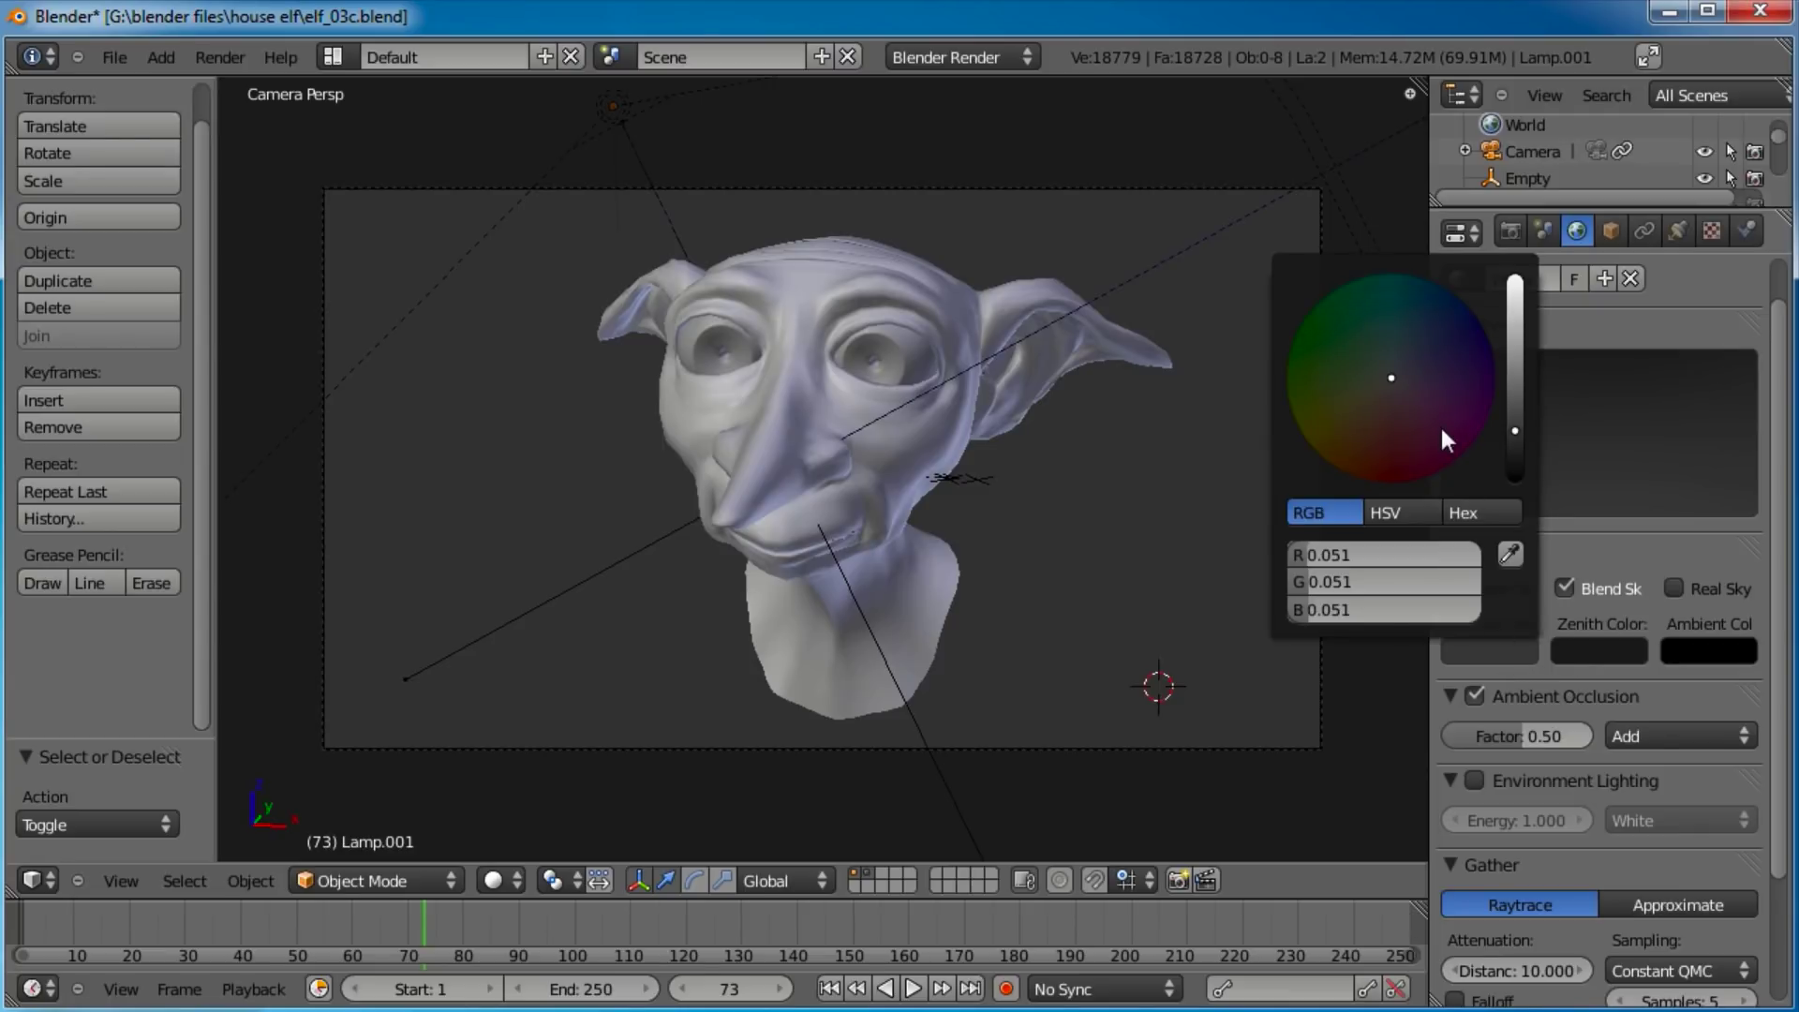
pyautogui.moveTo(1520, 440); pyautogui.dragTo(1527, 521)
pyautogui.click(1622, 656)
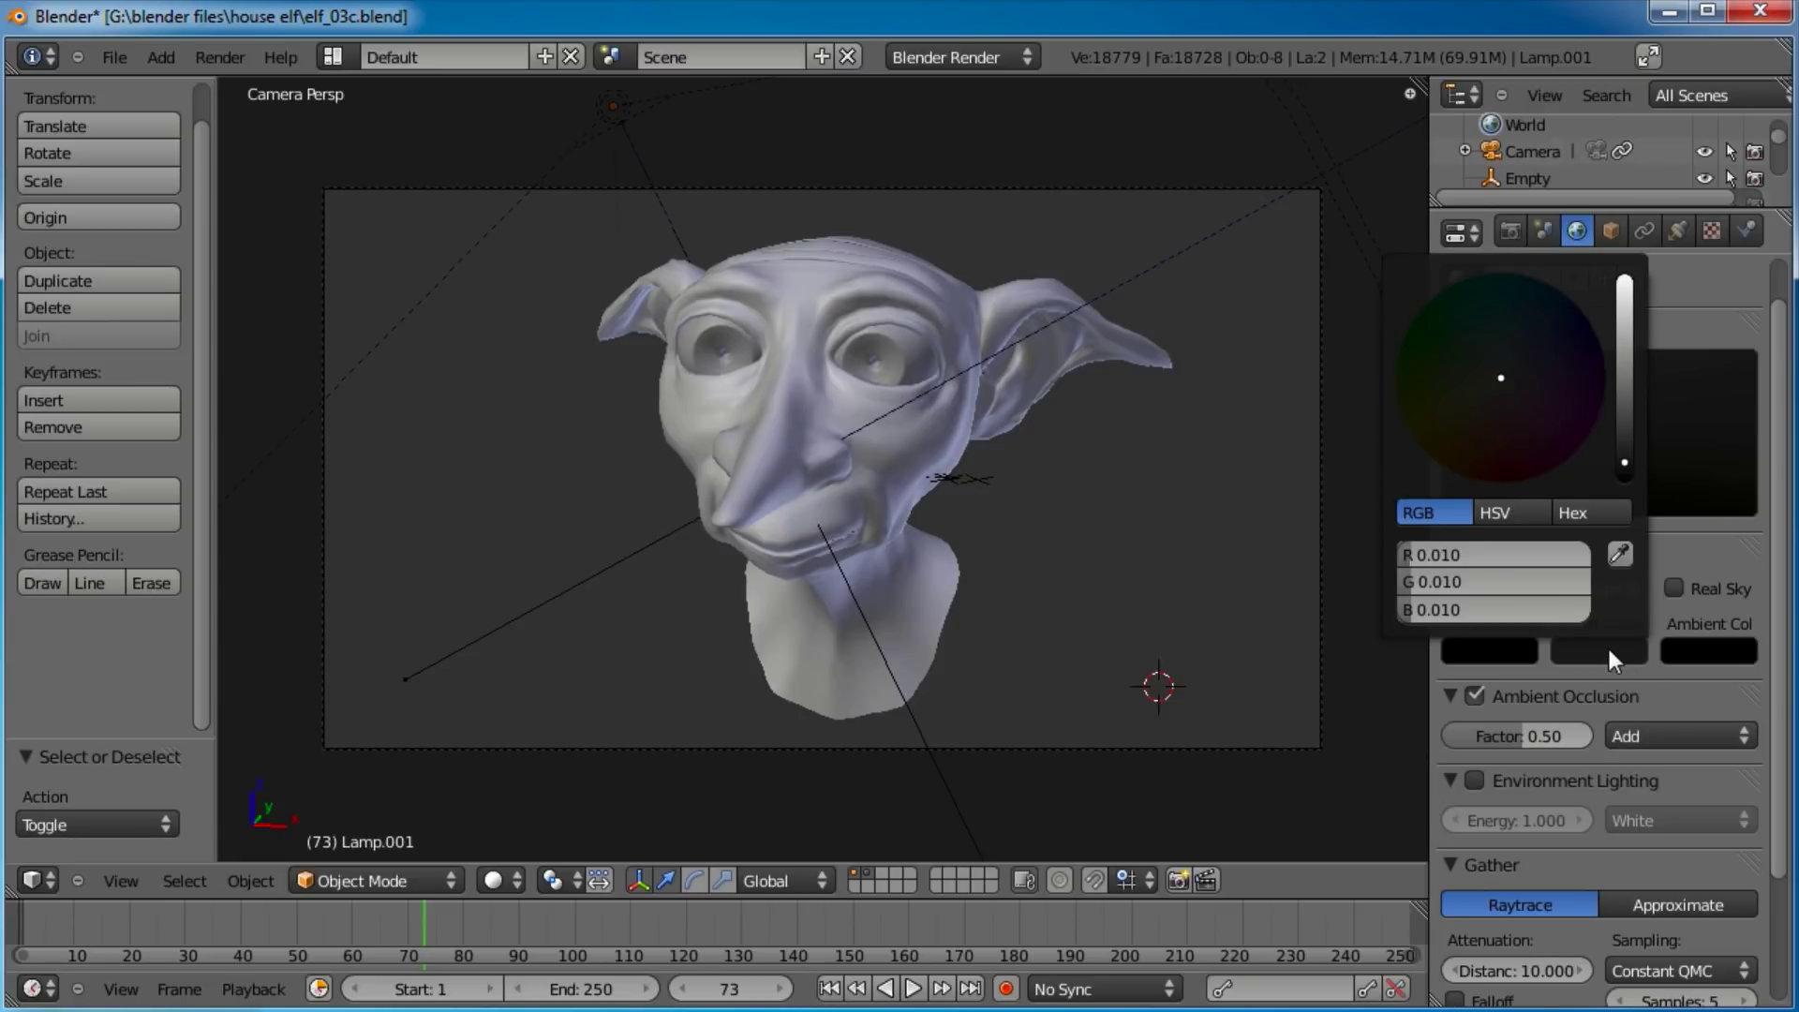
pyautogui.moveTo(1623, 447); pyautogui.dragTo(1622, 451)
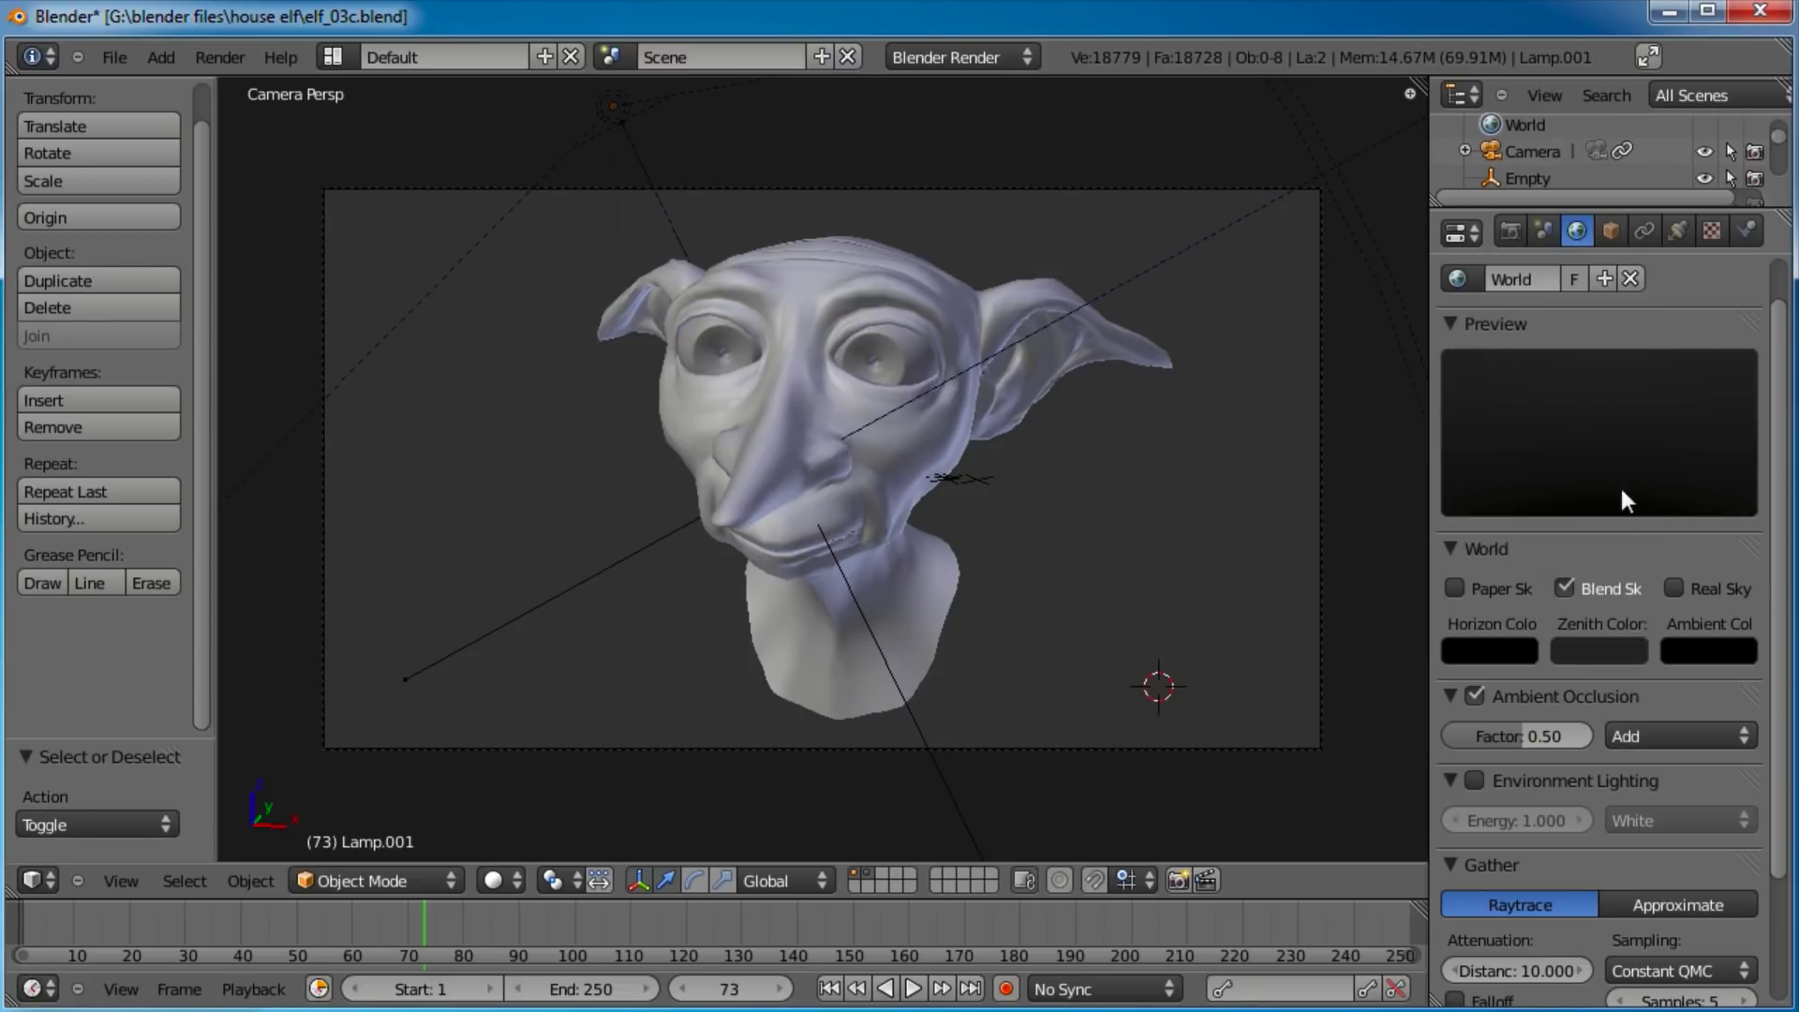
pyautogui.hotkey('ctrl', 's')
pyautogui.click(684, 611)
# Rotate both eyeballs together about -17 degrees around the global X axis, and deselect them.
pyautogui.scroll(4, 868, 361)
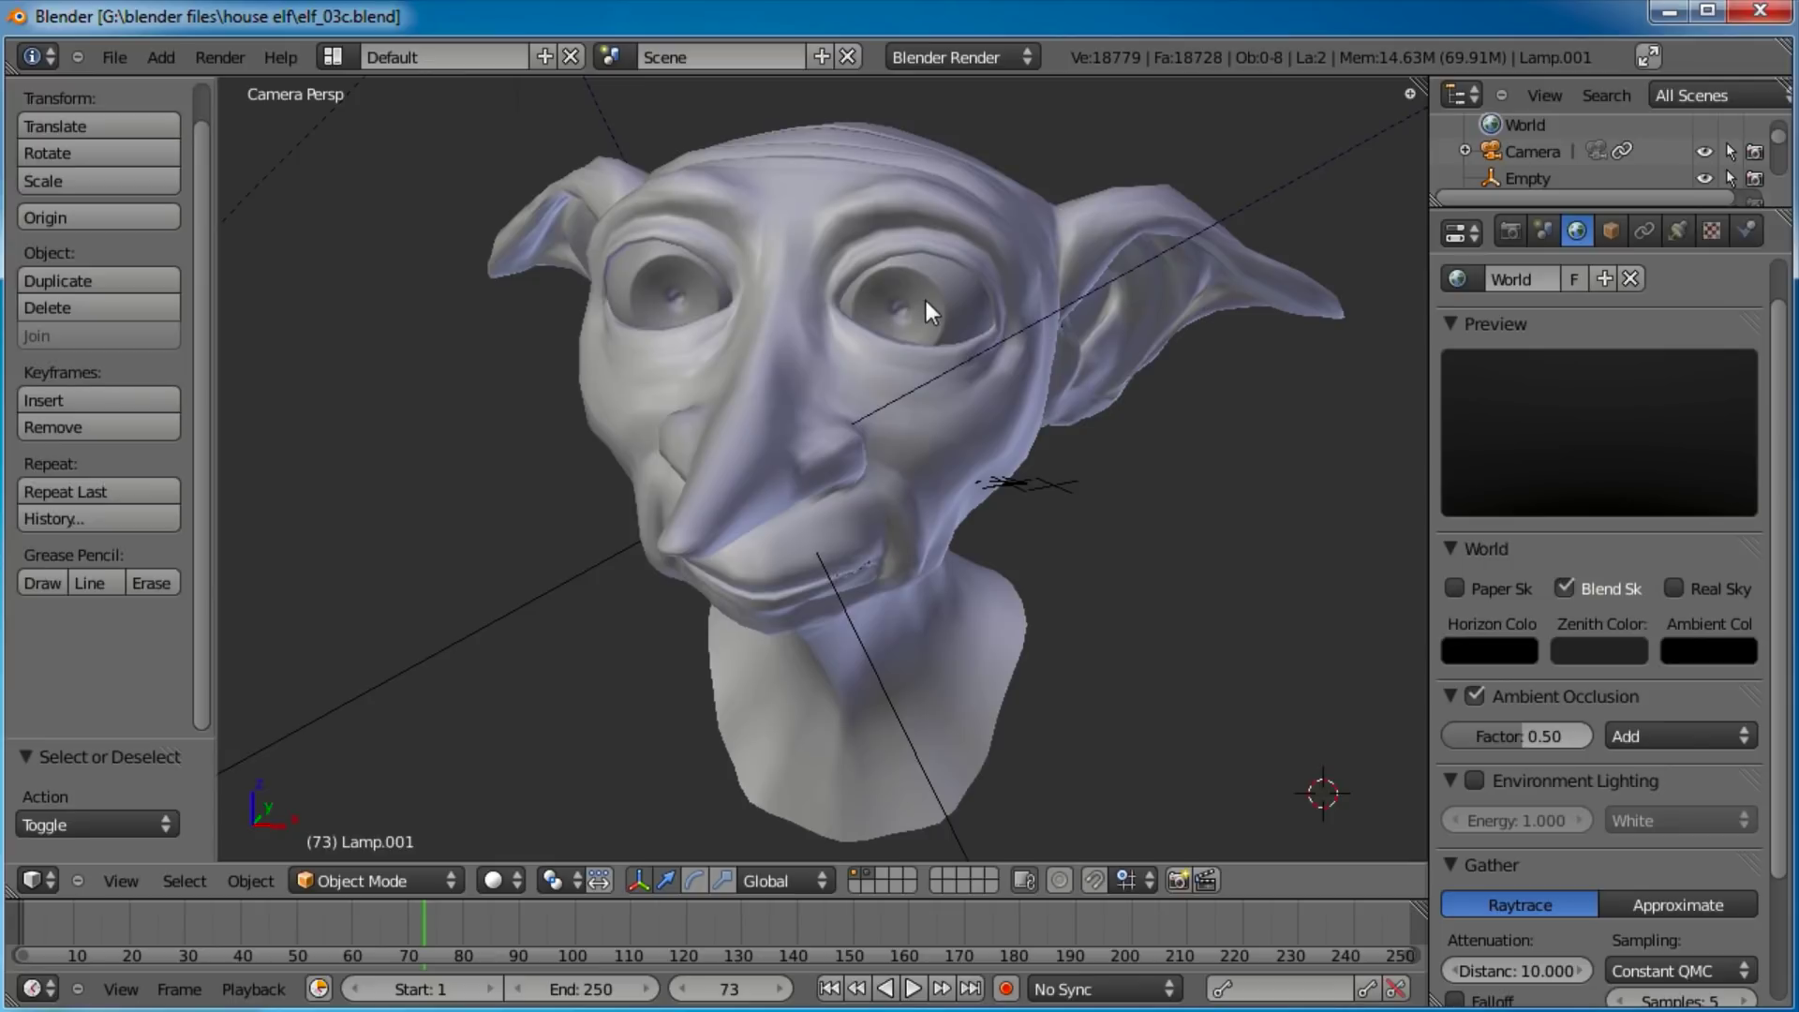
pyautogui.rightClick(926, 302)
pyautogui.keyDown('shift'); pyautogui.rightClick(684, 307); pyautogui.keyUp('shift')
pyautogui.press('r')
pyautogui.press('x')
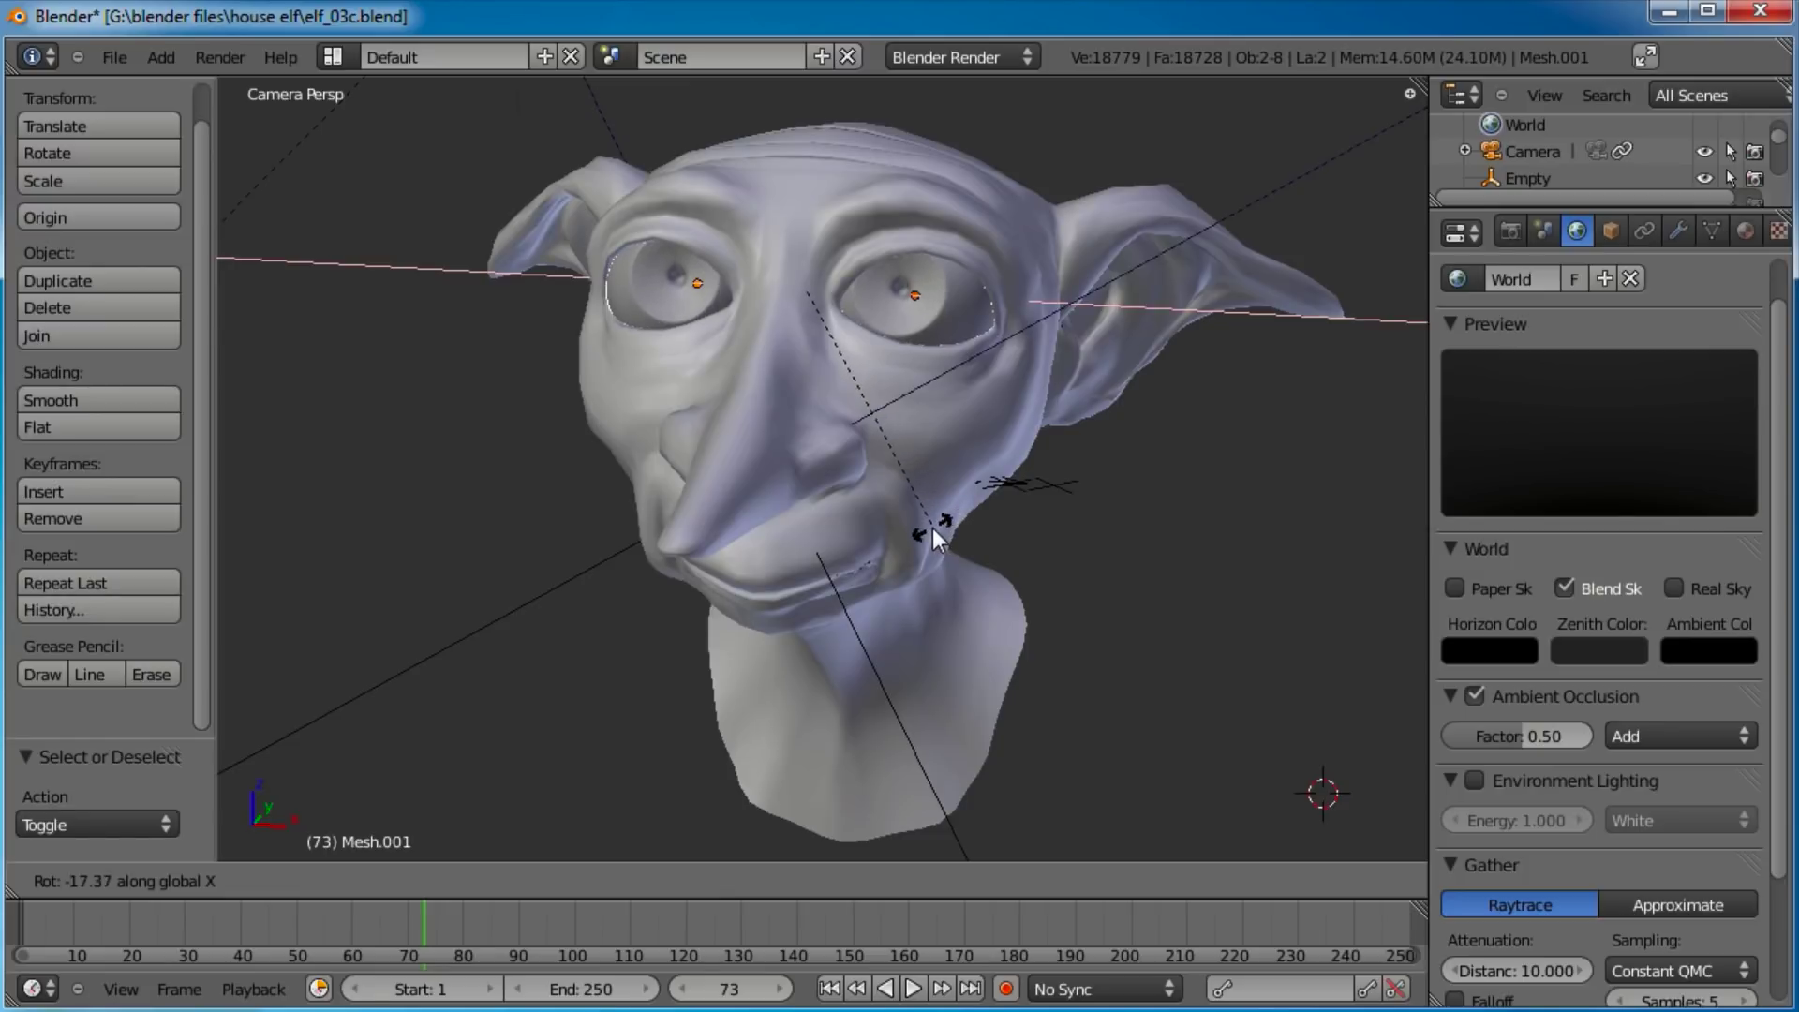
pyautogui.click(937, 525)
pyautogui.press('a')
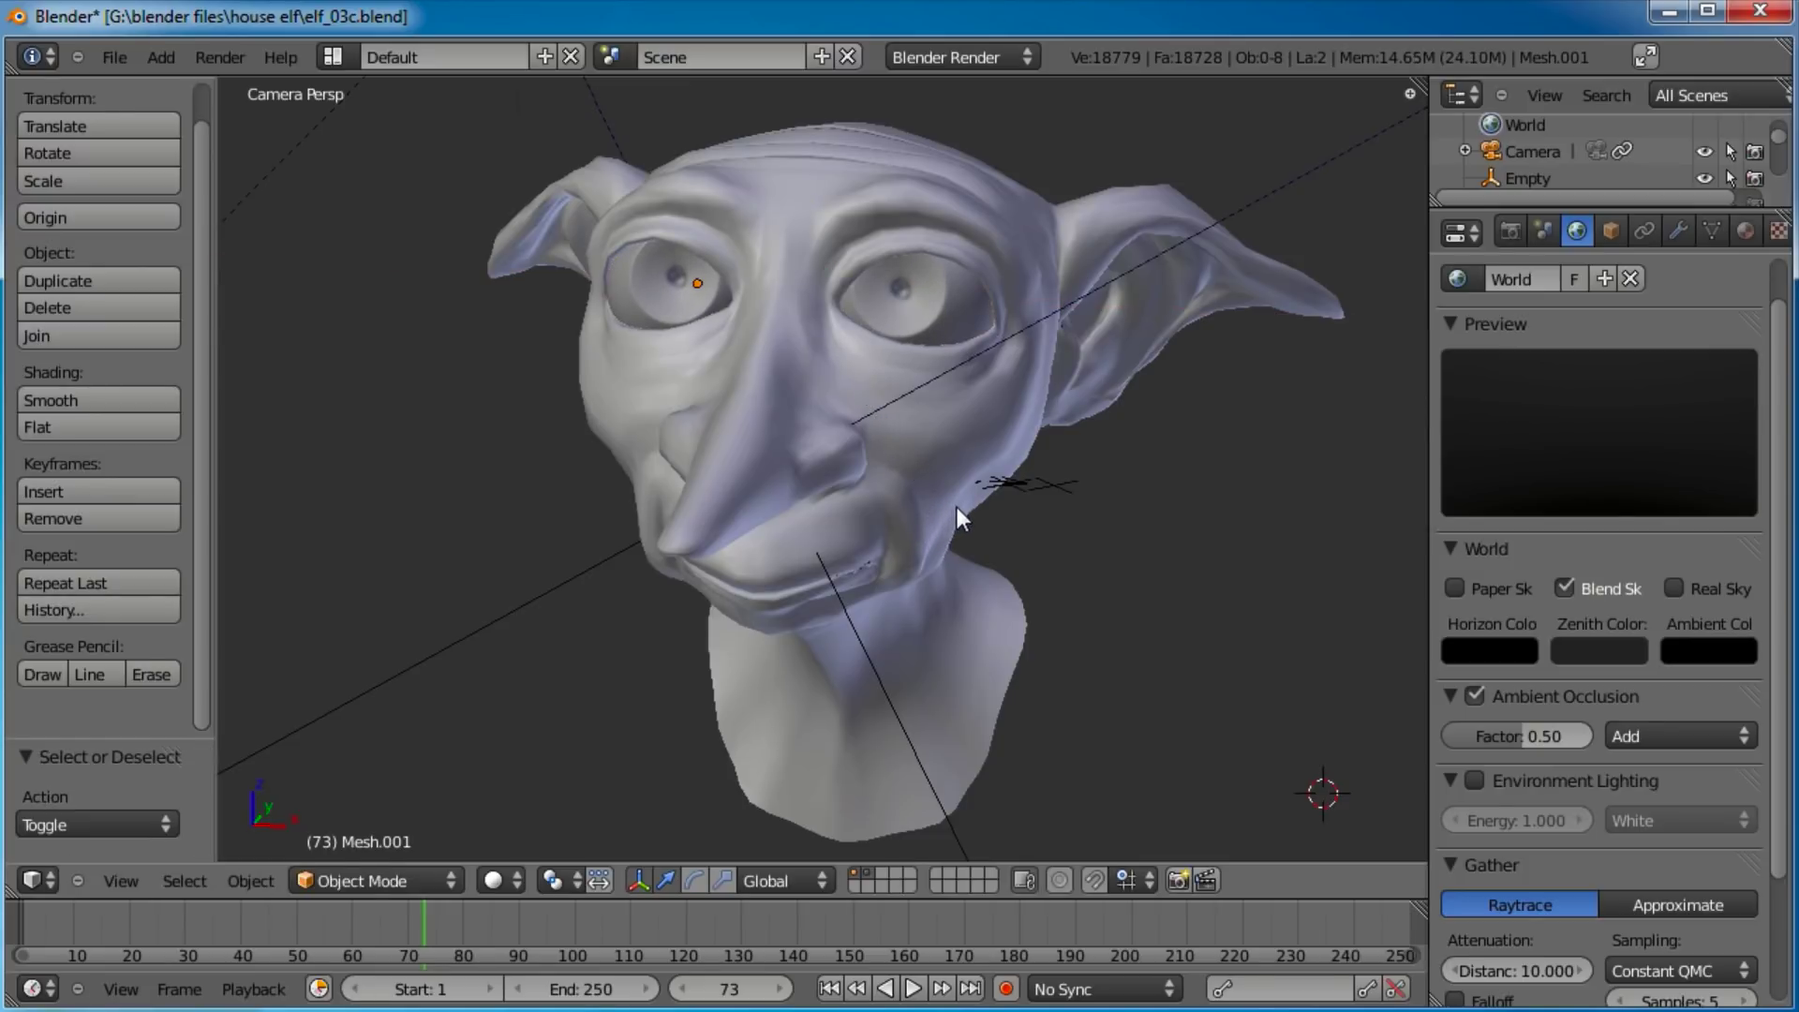
# Return to the full camera framing, save over the file, and render the elf head with the new sky and eye direction.
pyautogui.press('KP_0')
pyautogui.hotkey('ctrl', 's')
pyautogui.click(806, 511)
pyautogui.press('F12')
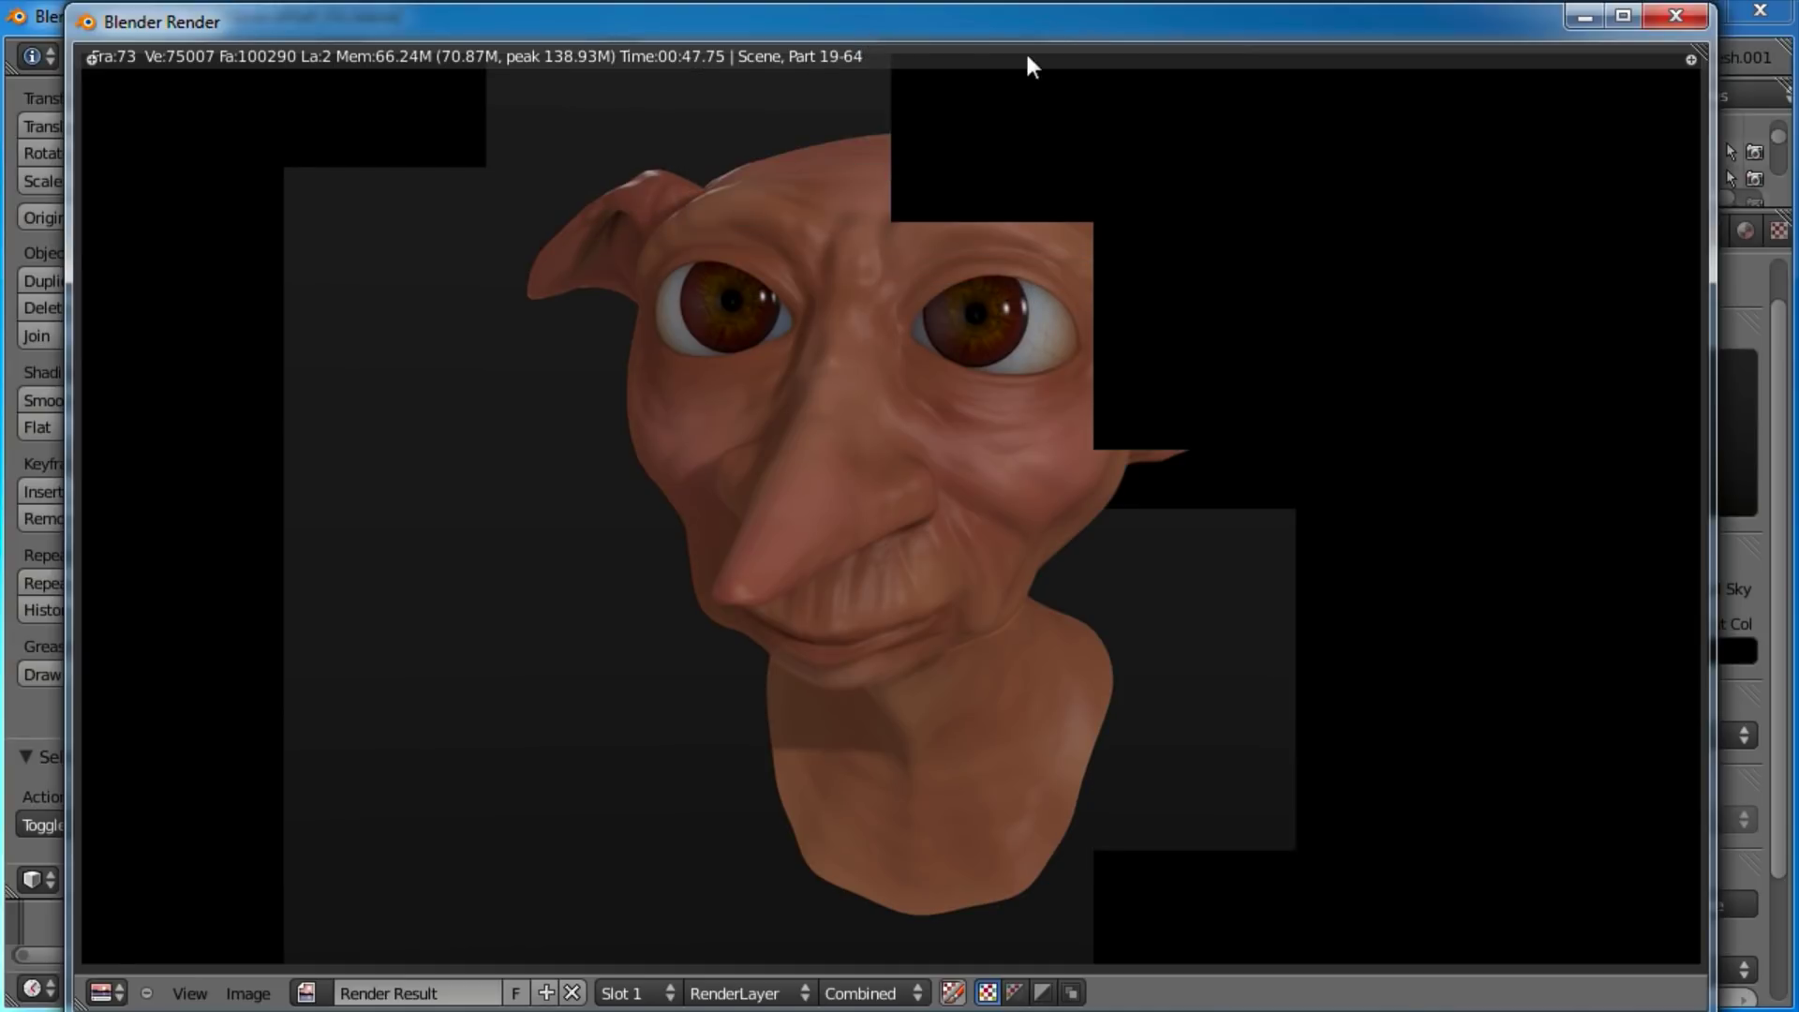
pyautogui.moveTo(1027, 26); pyautogui.dragTo(1020, 43)
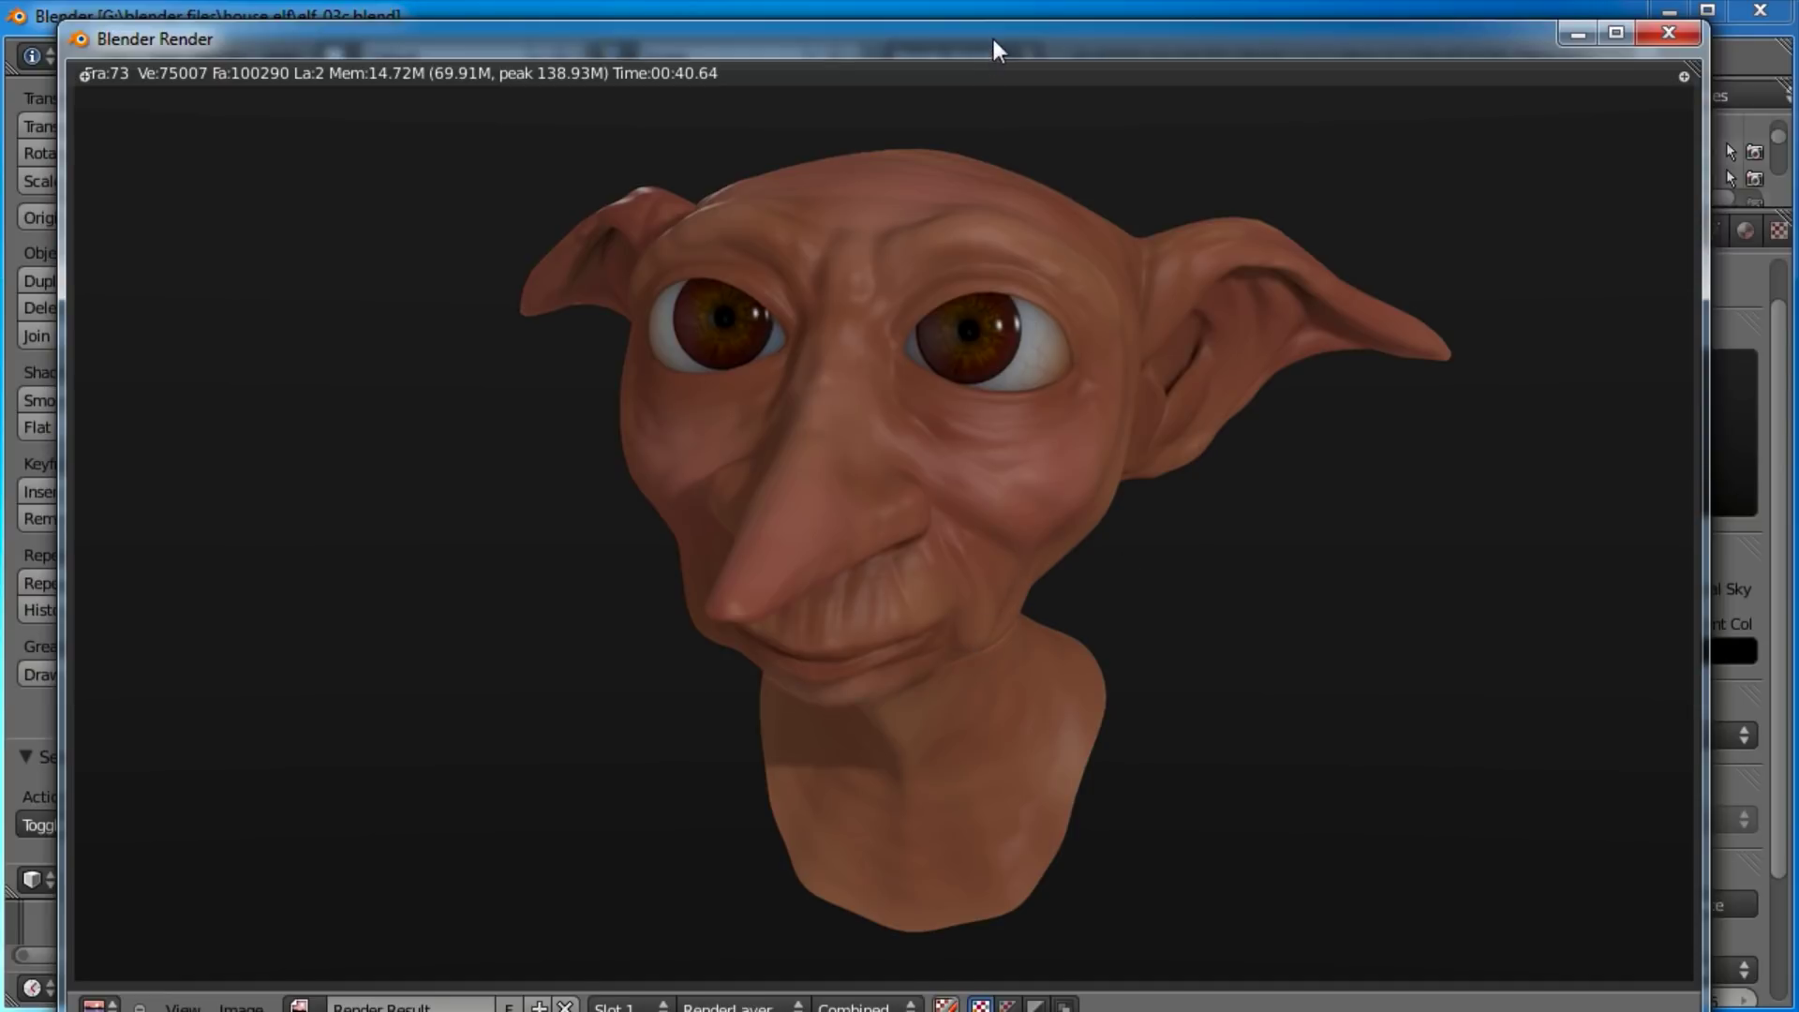
pyautogui.moveTo(993, 40); pyautogui.dragTo(980, 26)
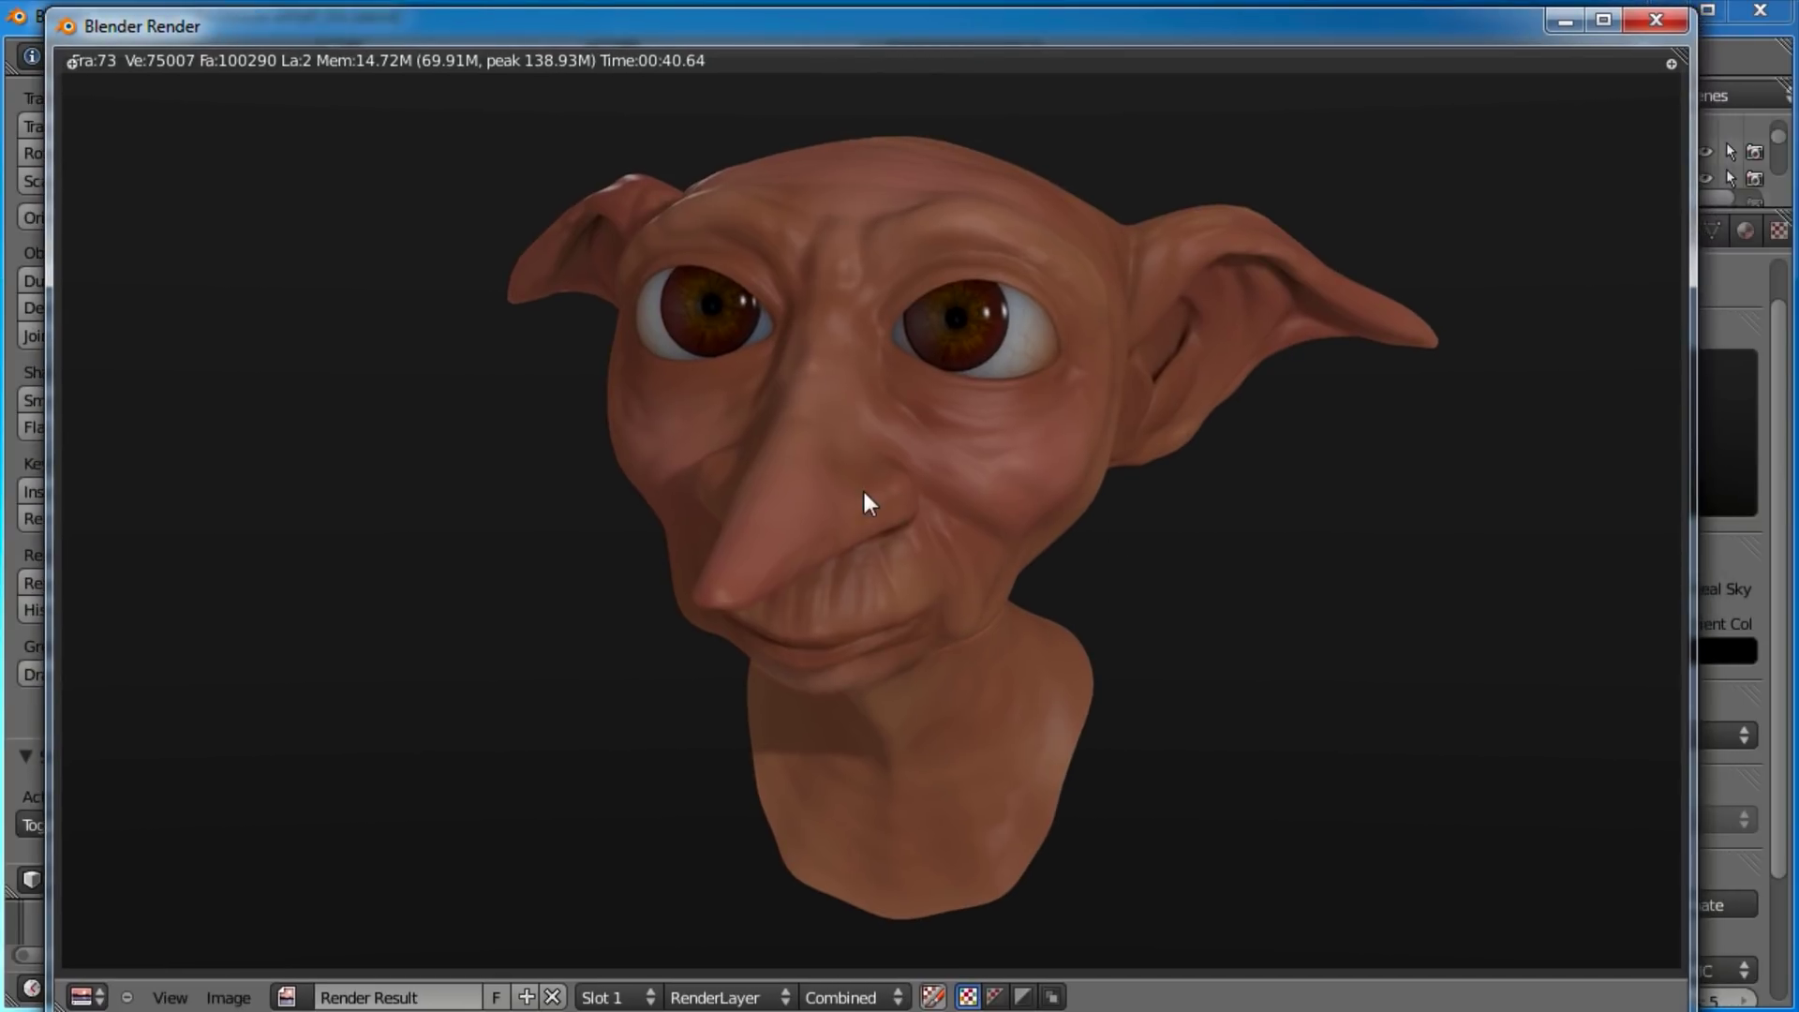
# Save the rendered image as elf_092810a in the house elf folder, and close the render window.
pyautogui.press('F3')
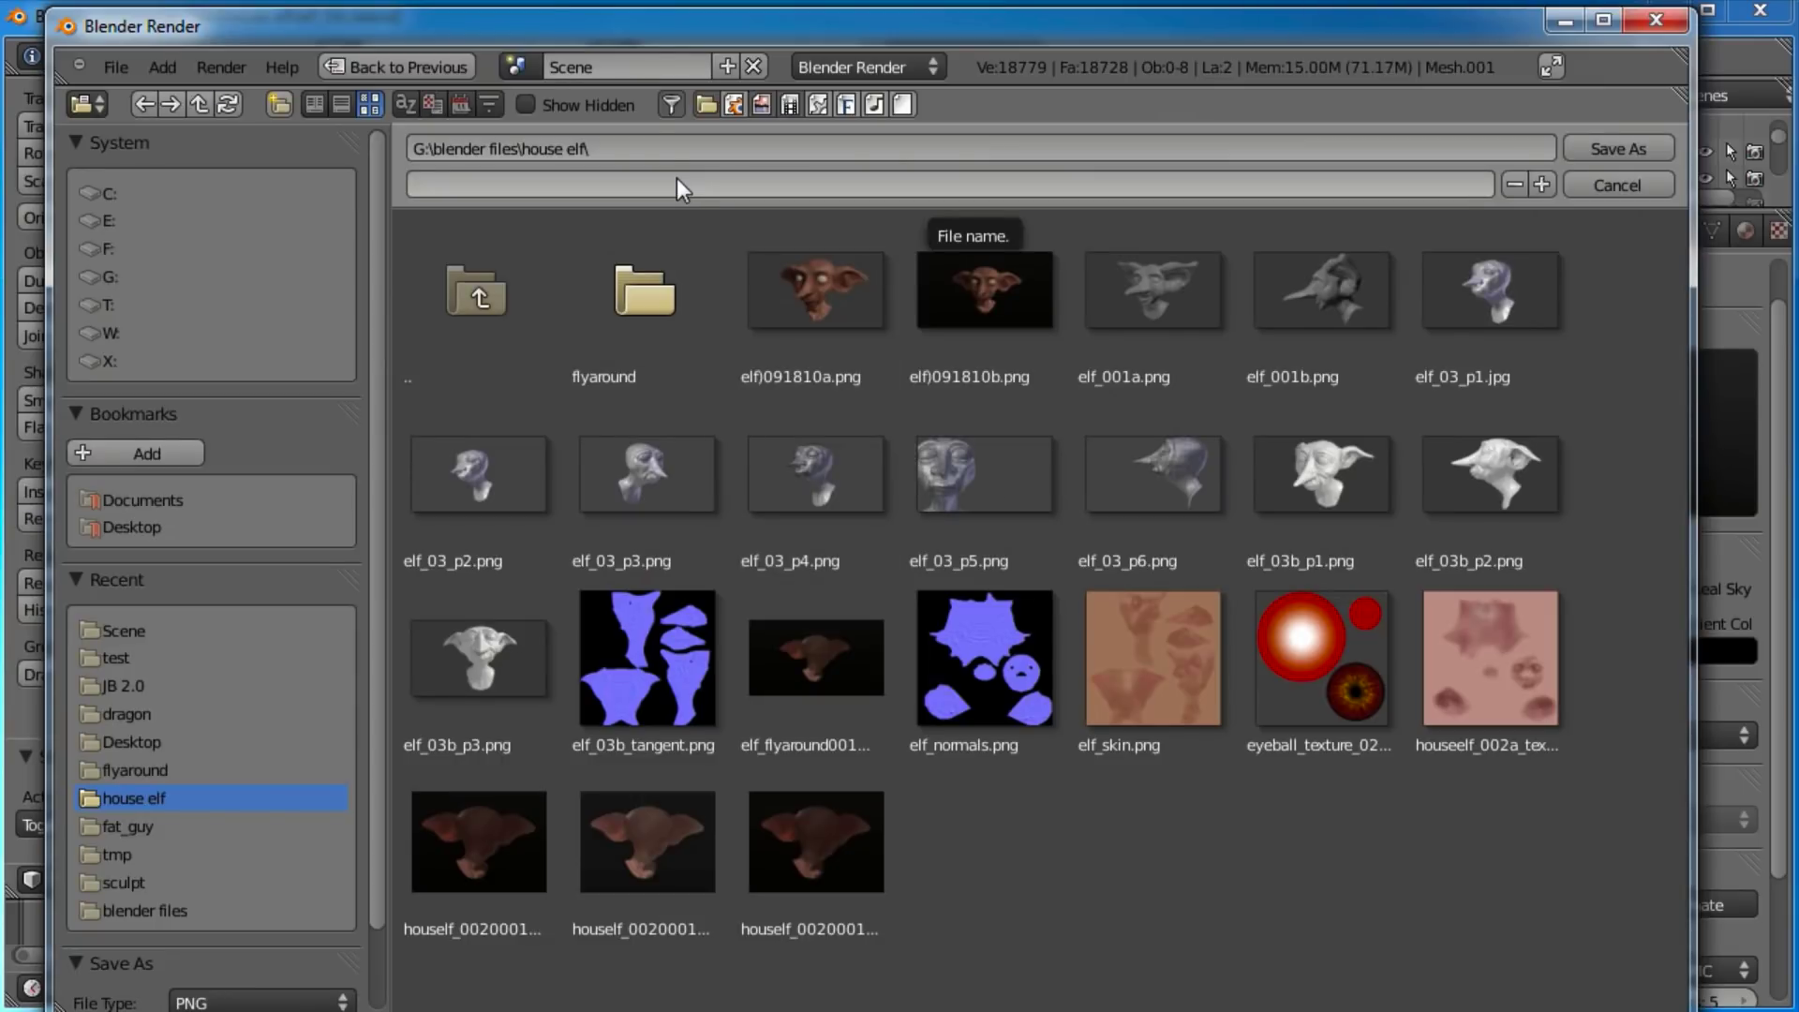
pyautogui.click(677, 182)
pyautogui.write('elf_')
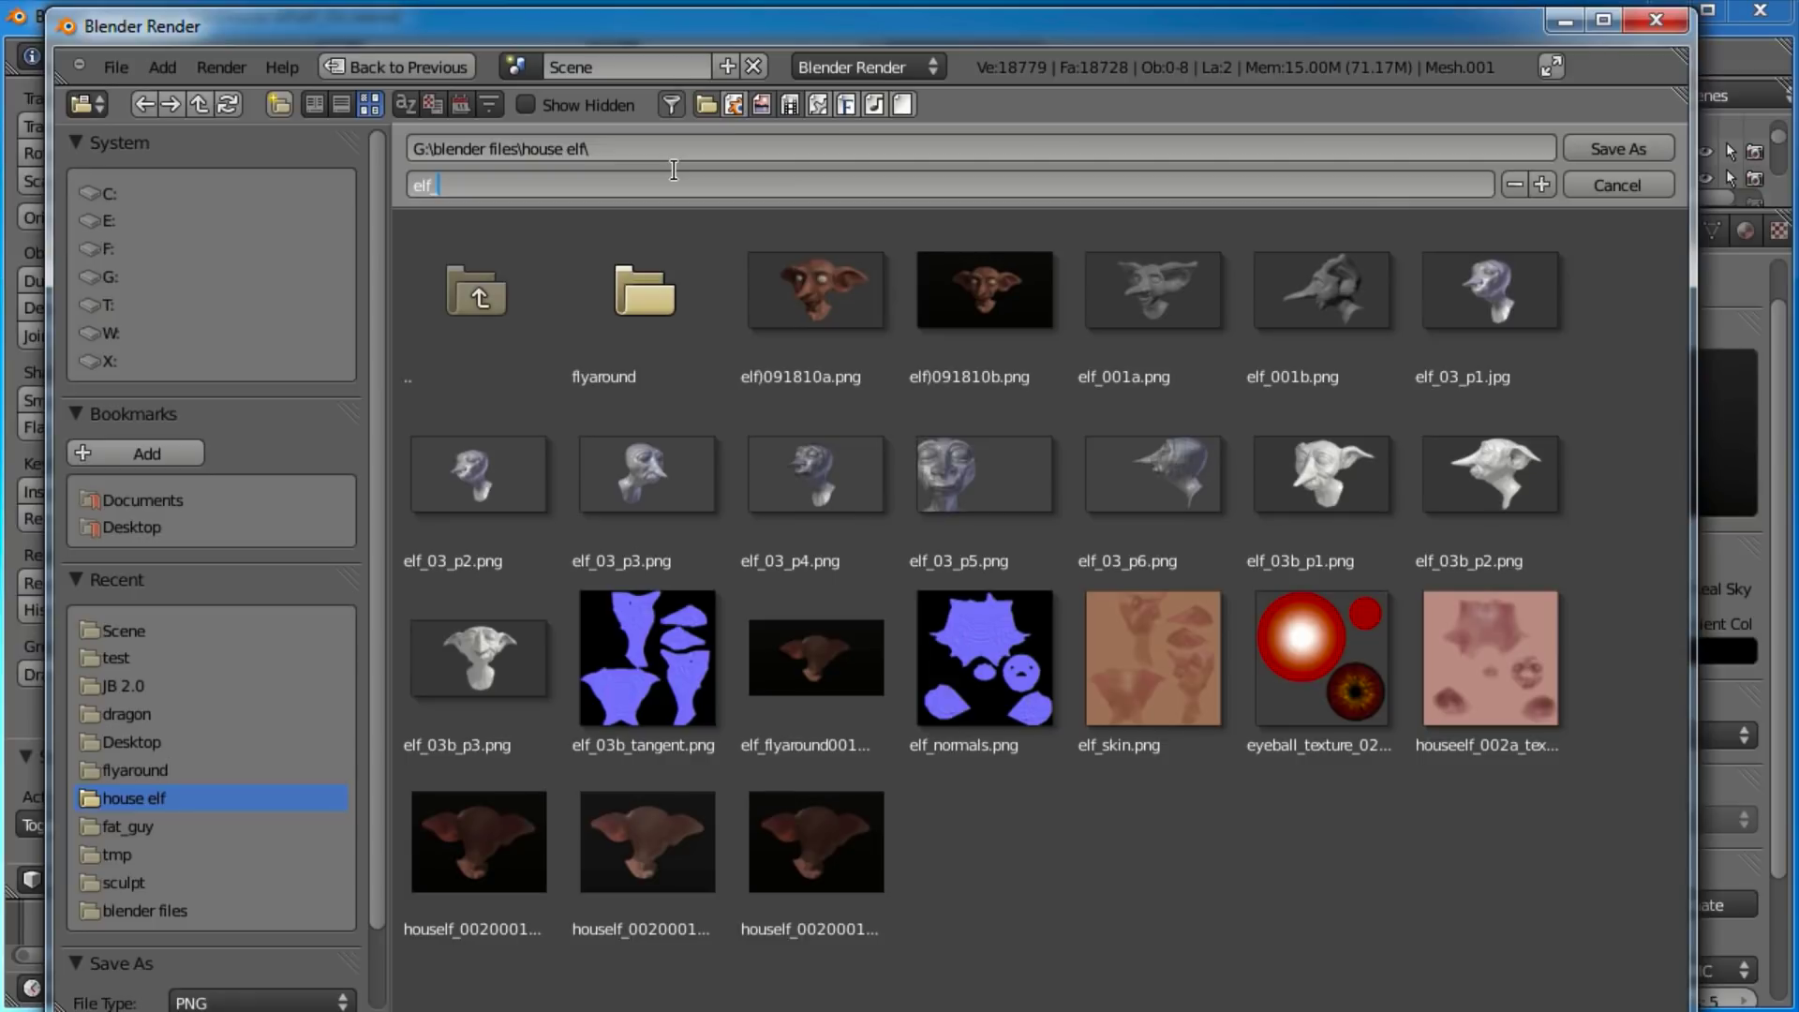
pyautogui.write(' 092810a')
pyautogui.click(1604, 146)
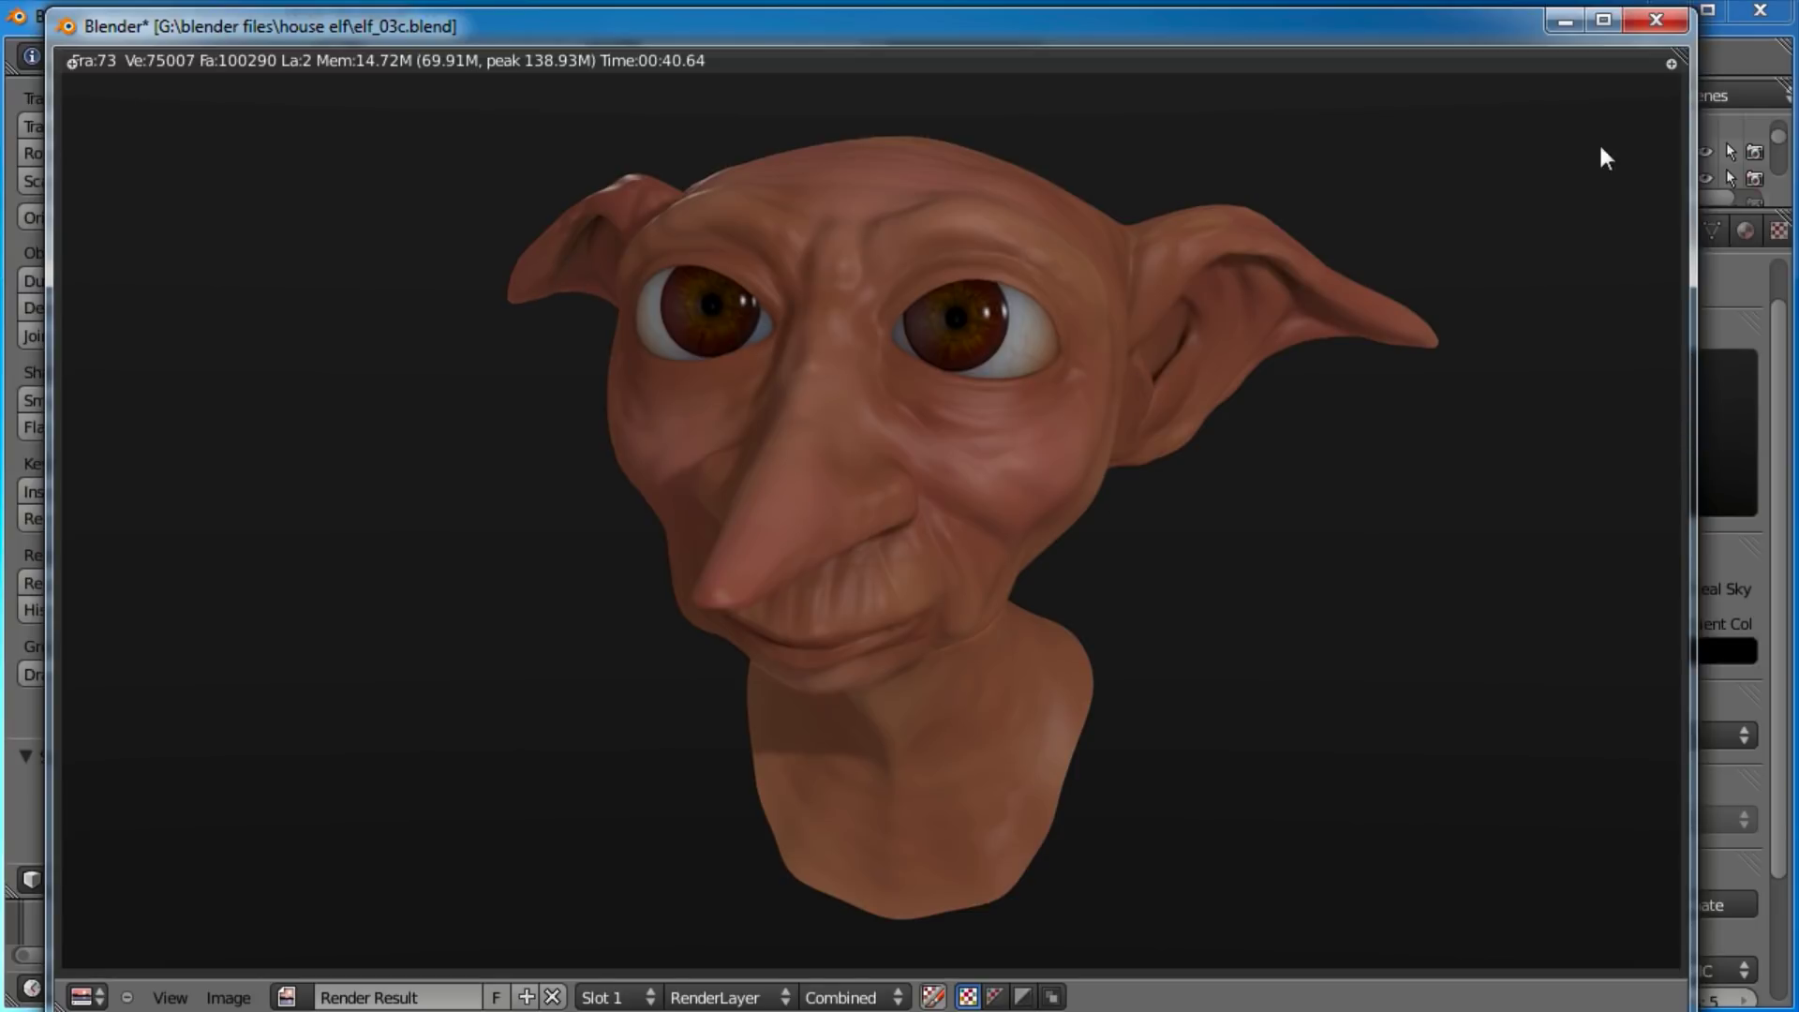
pyautogui.click(1656, 20)
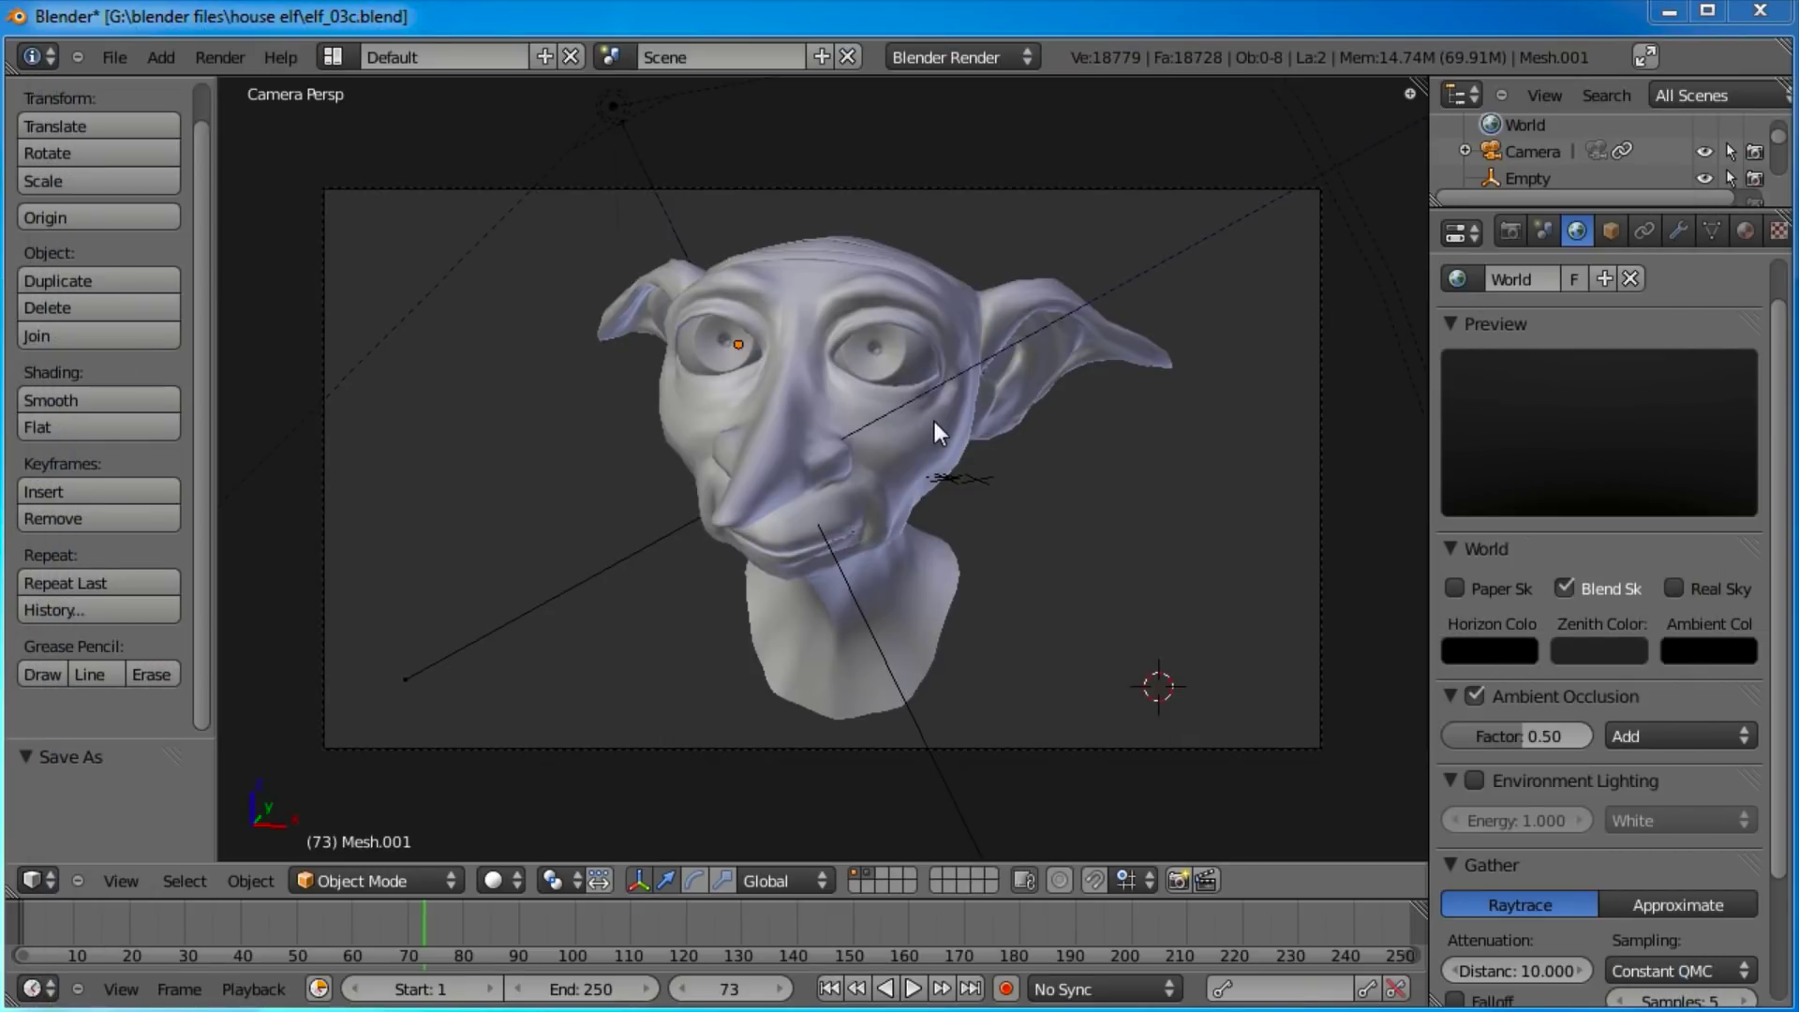
# In top view, move the front spot lamp about 1.6 in X and 1.7 in Y, farther to the side of the camera.
pyautogui.press('KP_7')
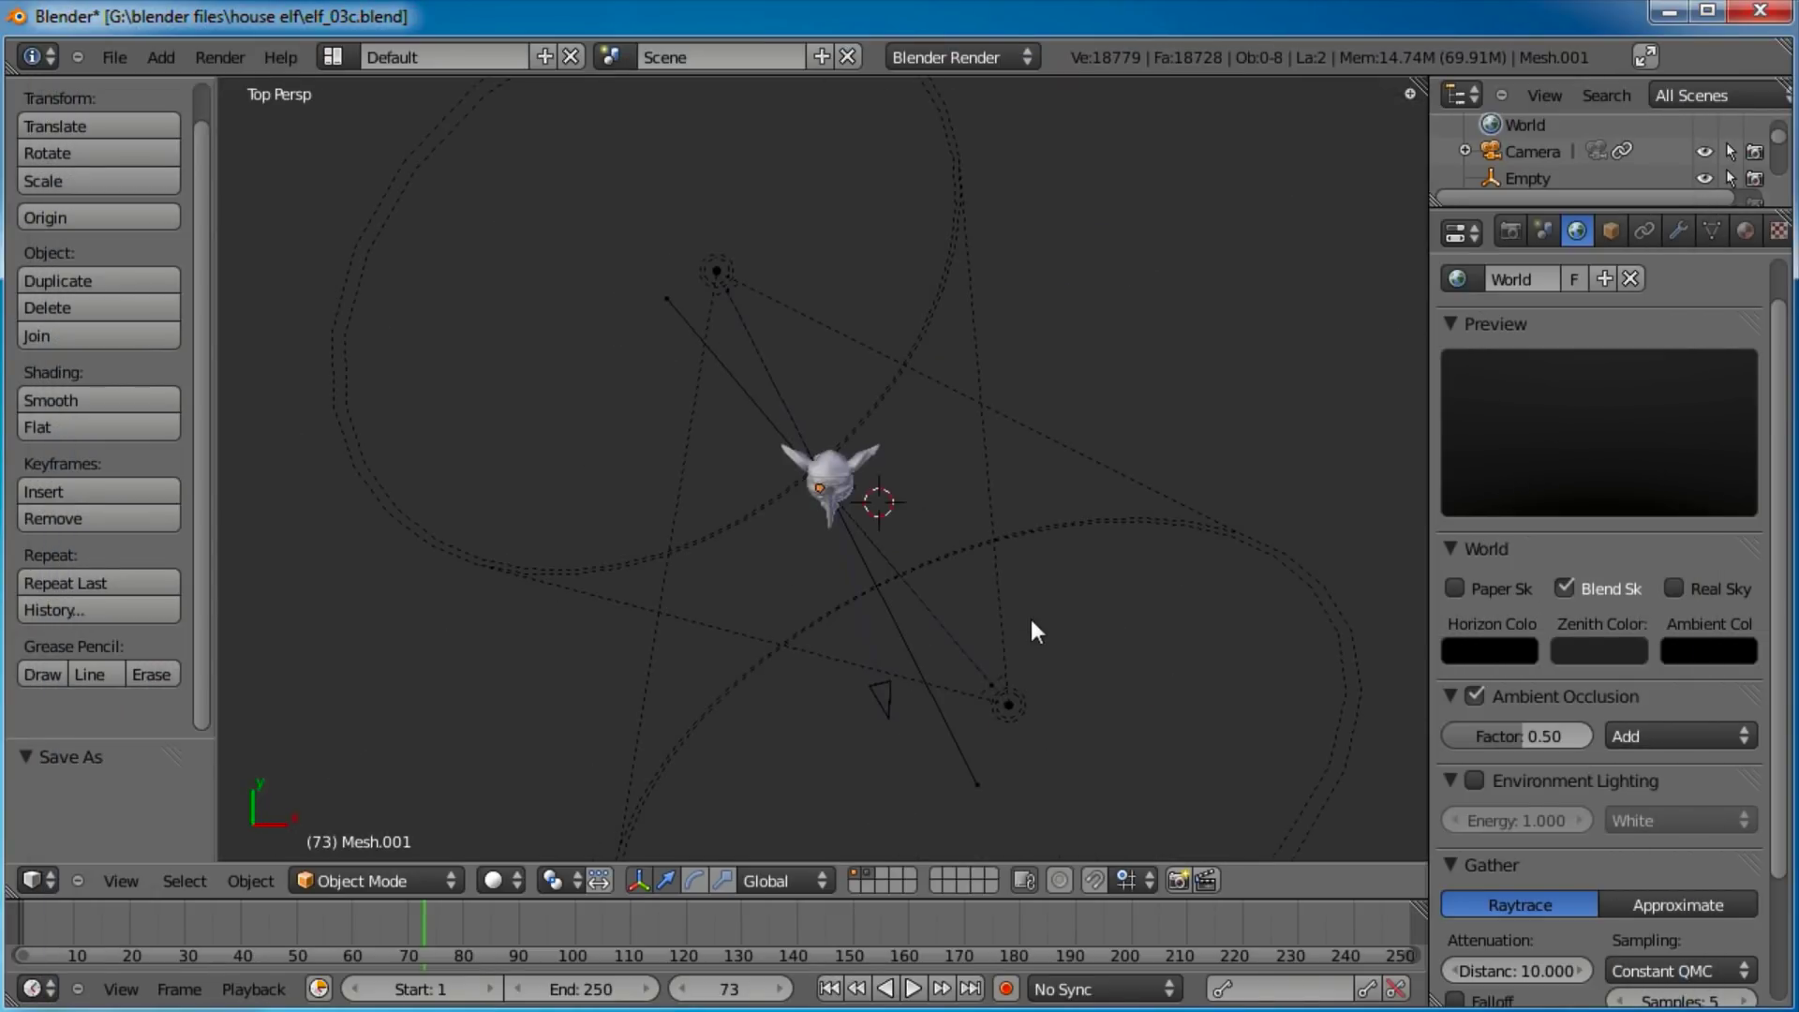
pyautogui.rightClick(1011, 705)
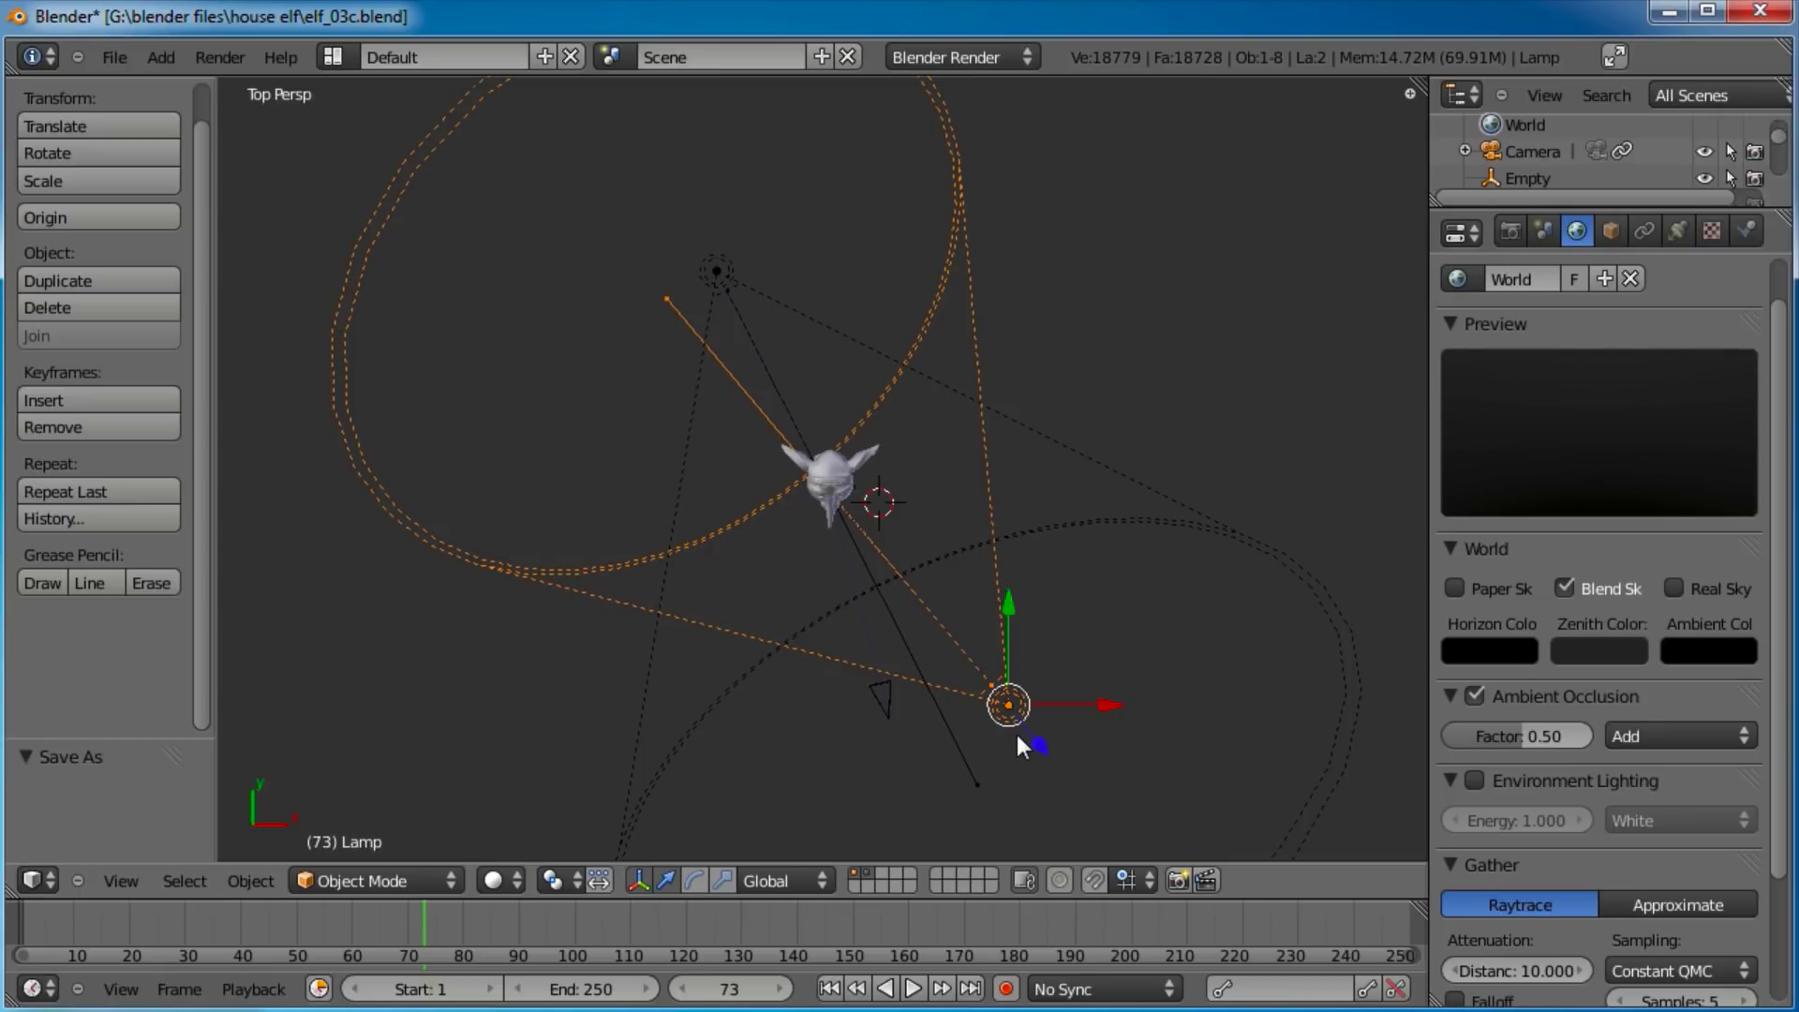
pyautogui.press('g')
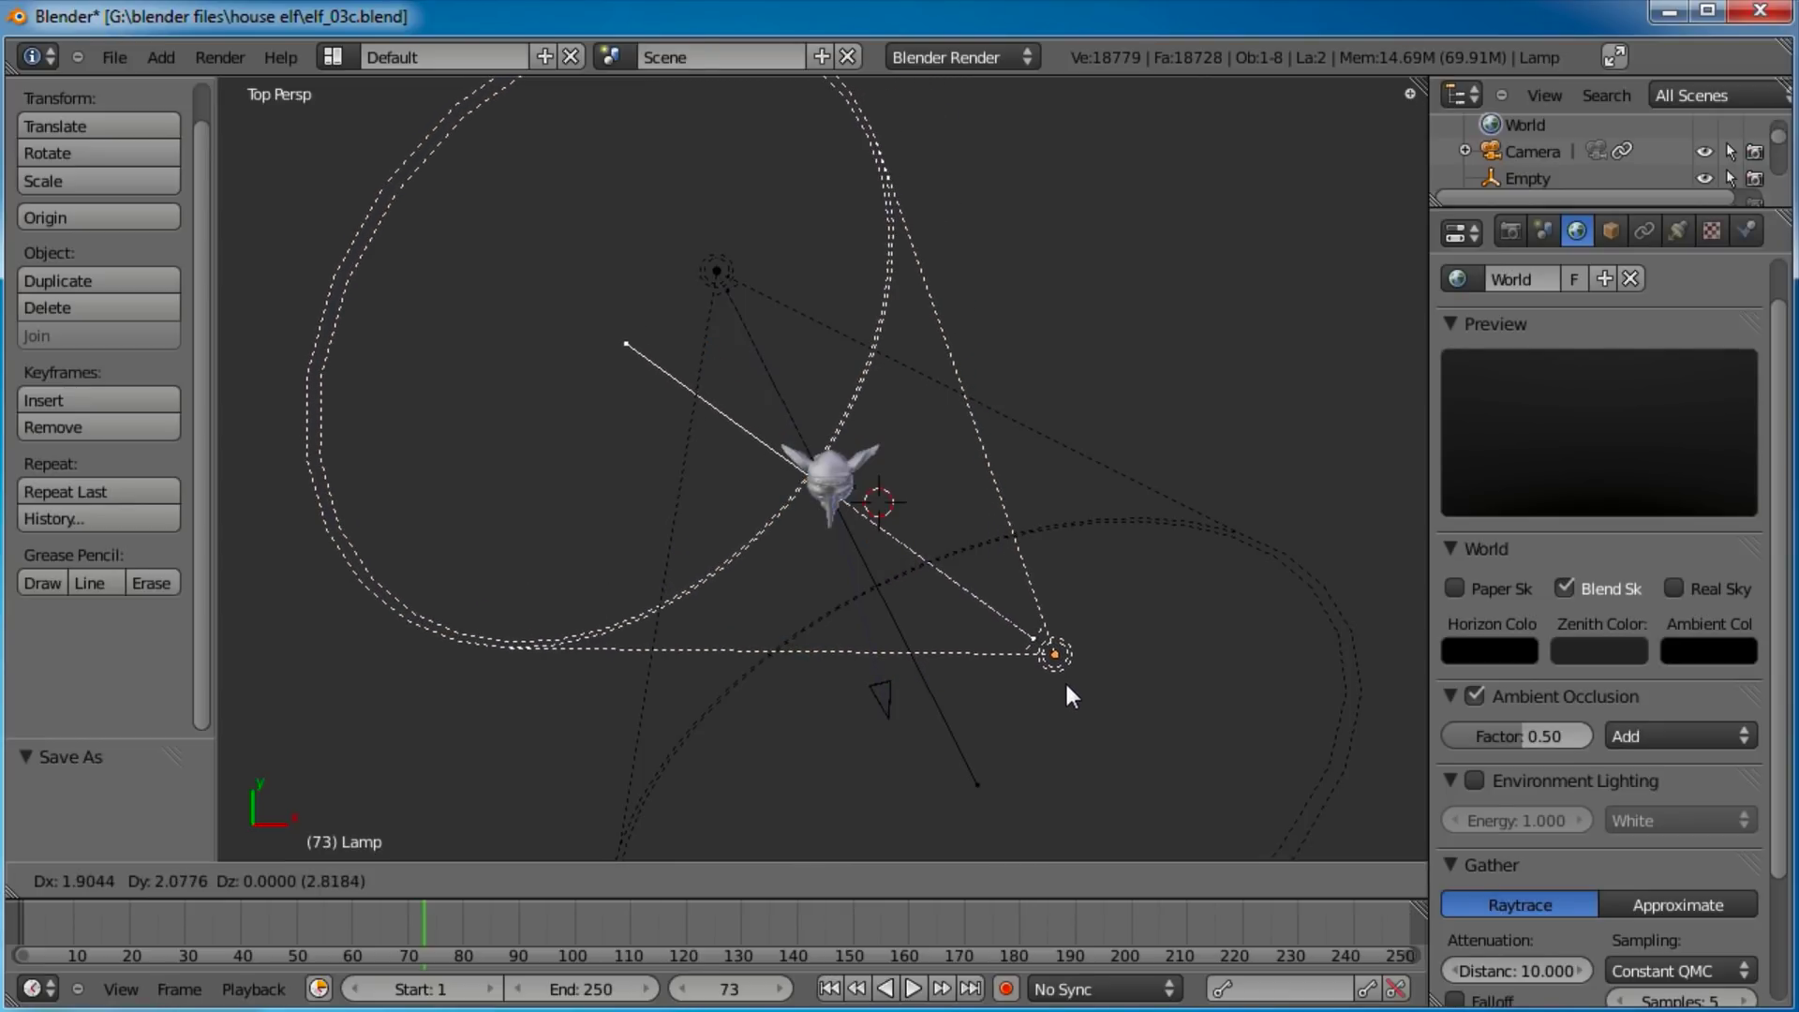
pyautogui.click(1060, 688)
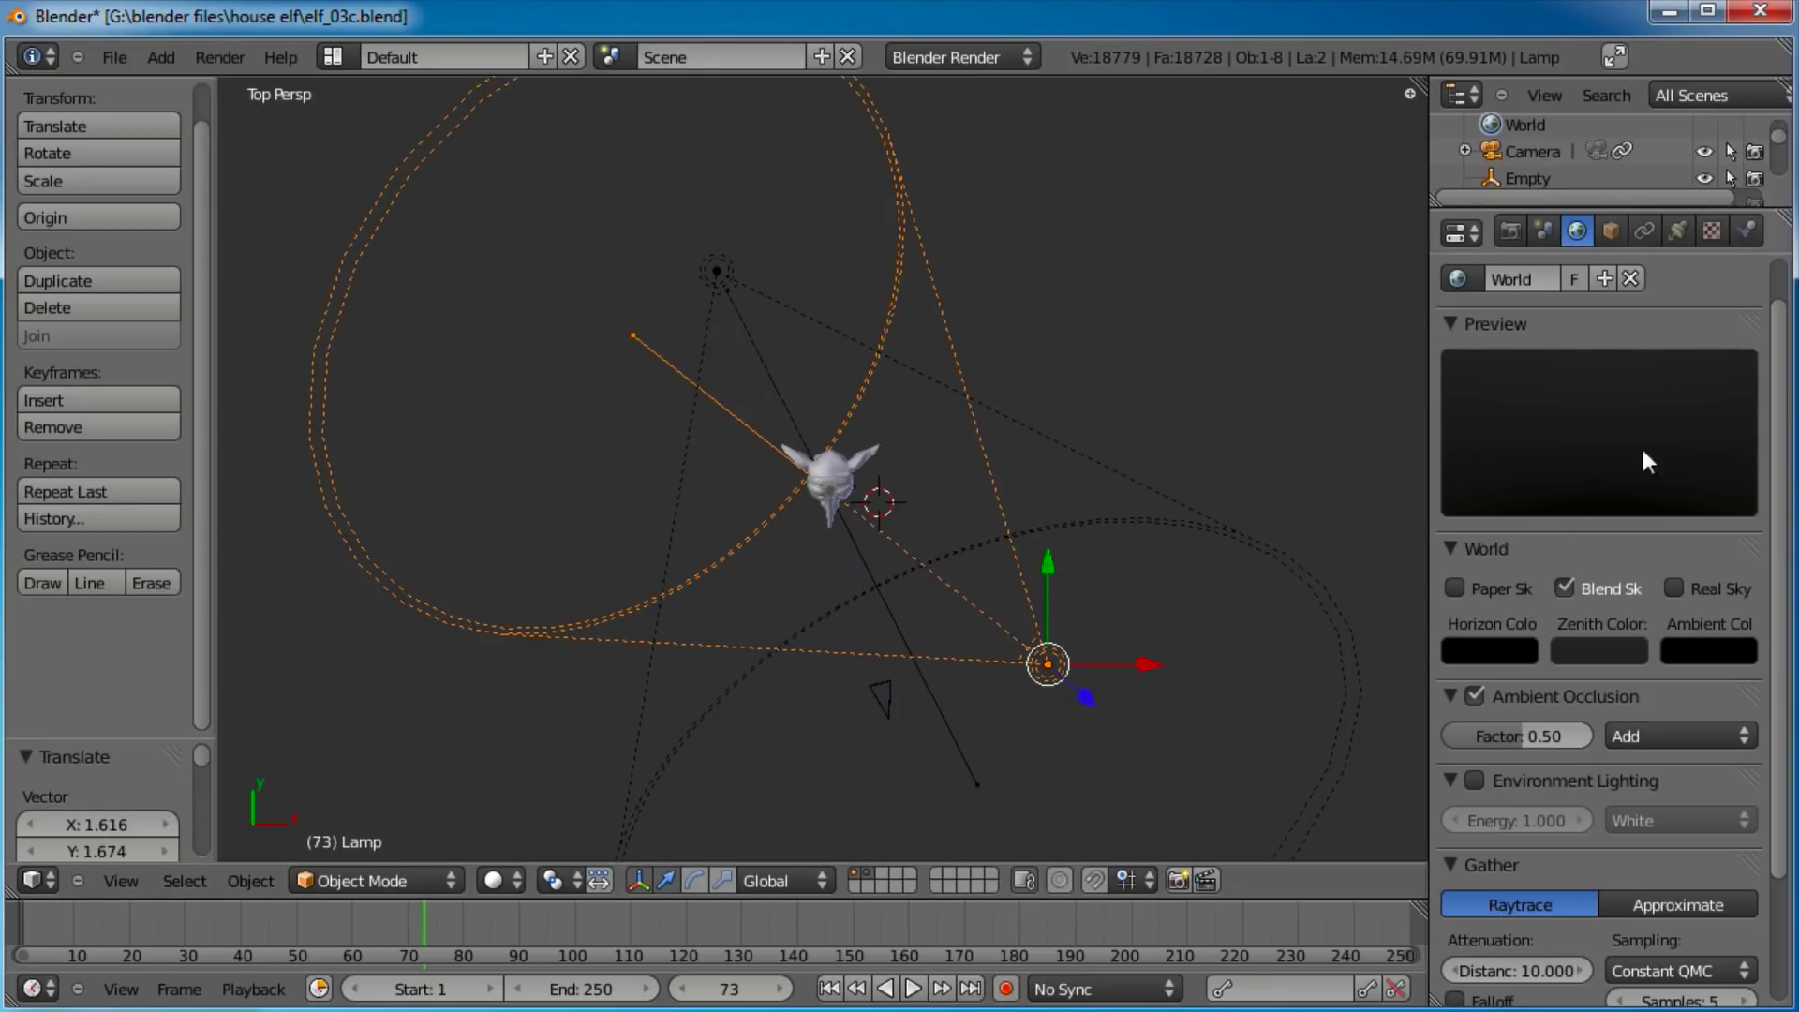
# Set the front spot lamp's energy to 0.35.
pyautogui.click(1668, 230)
pyautogui.click(1509, 703)
pyautogui.write('.35')
pyautogui.press('Return')
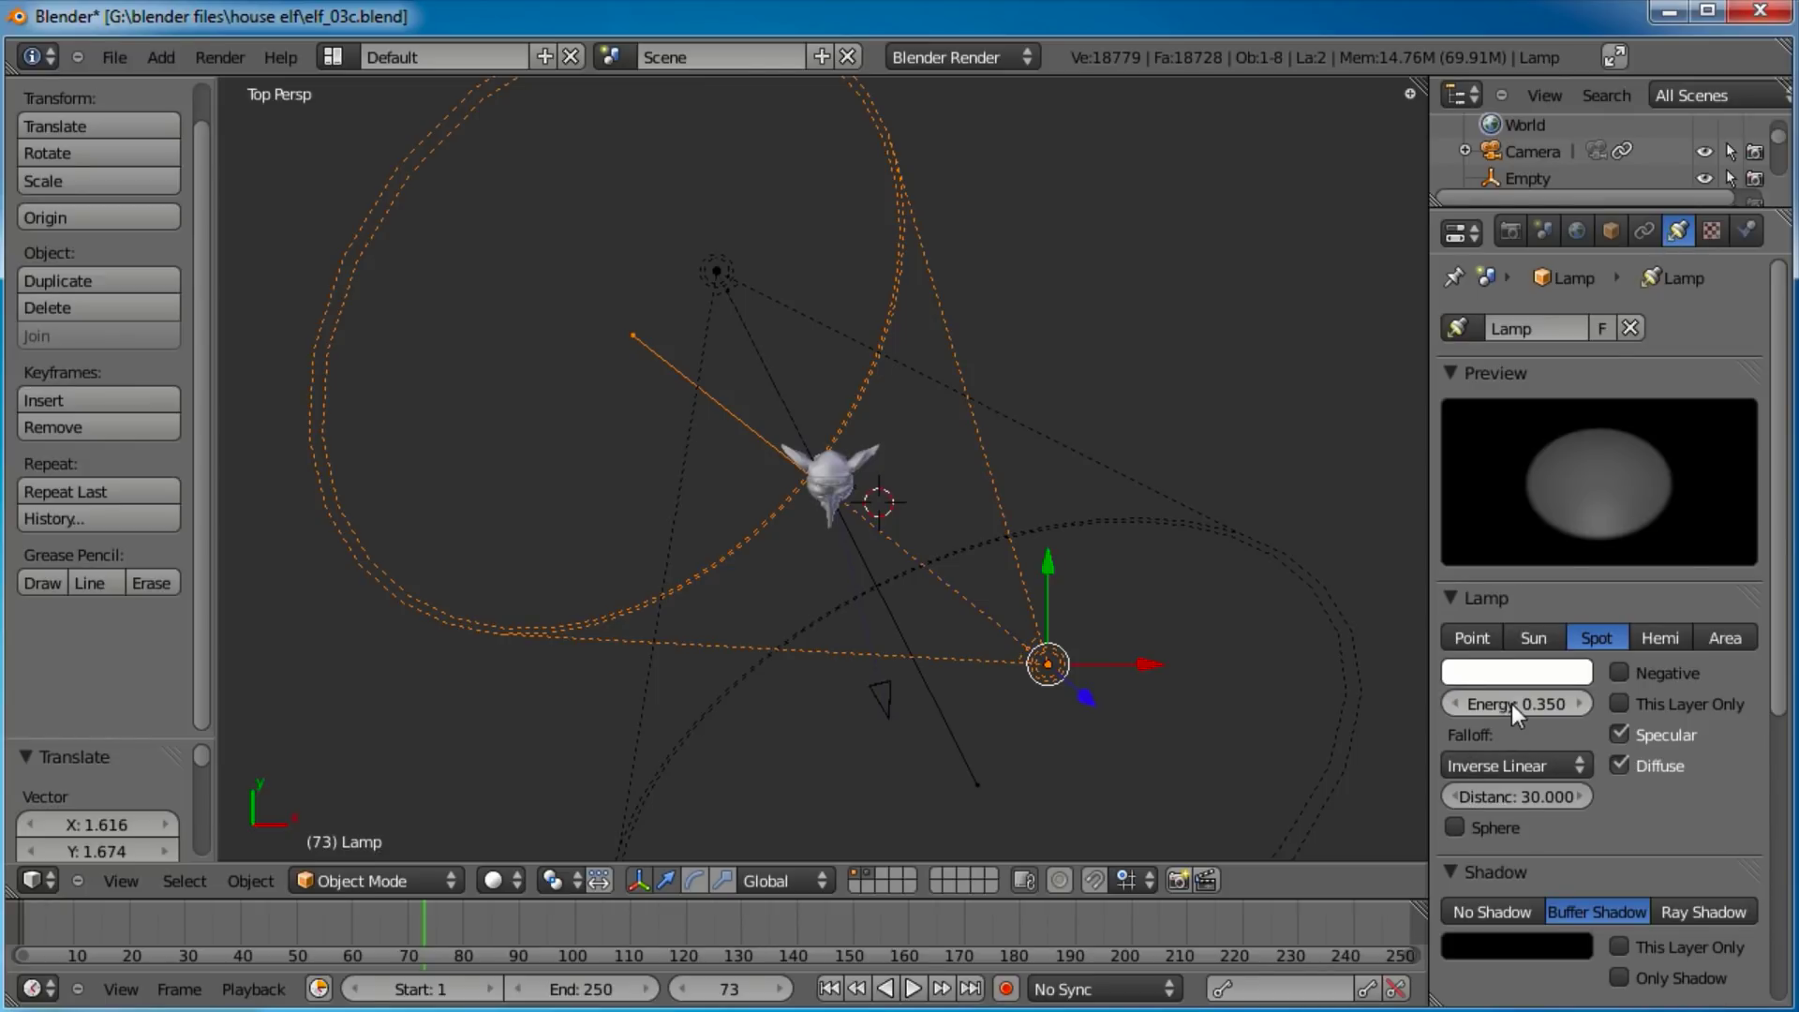
# Set the energy of the spot lamp behind the head to 1.5.
pyautogui.rightClick(724, 270)
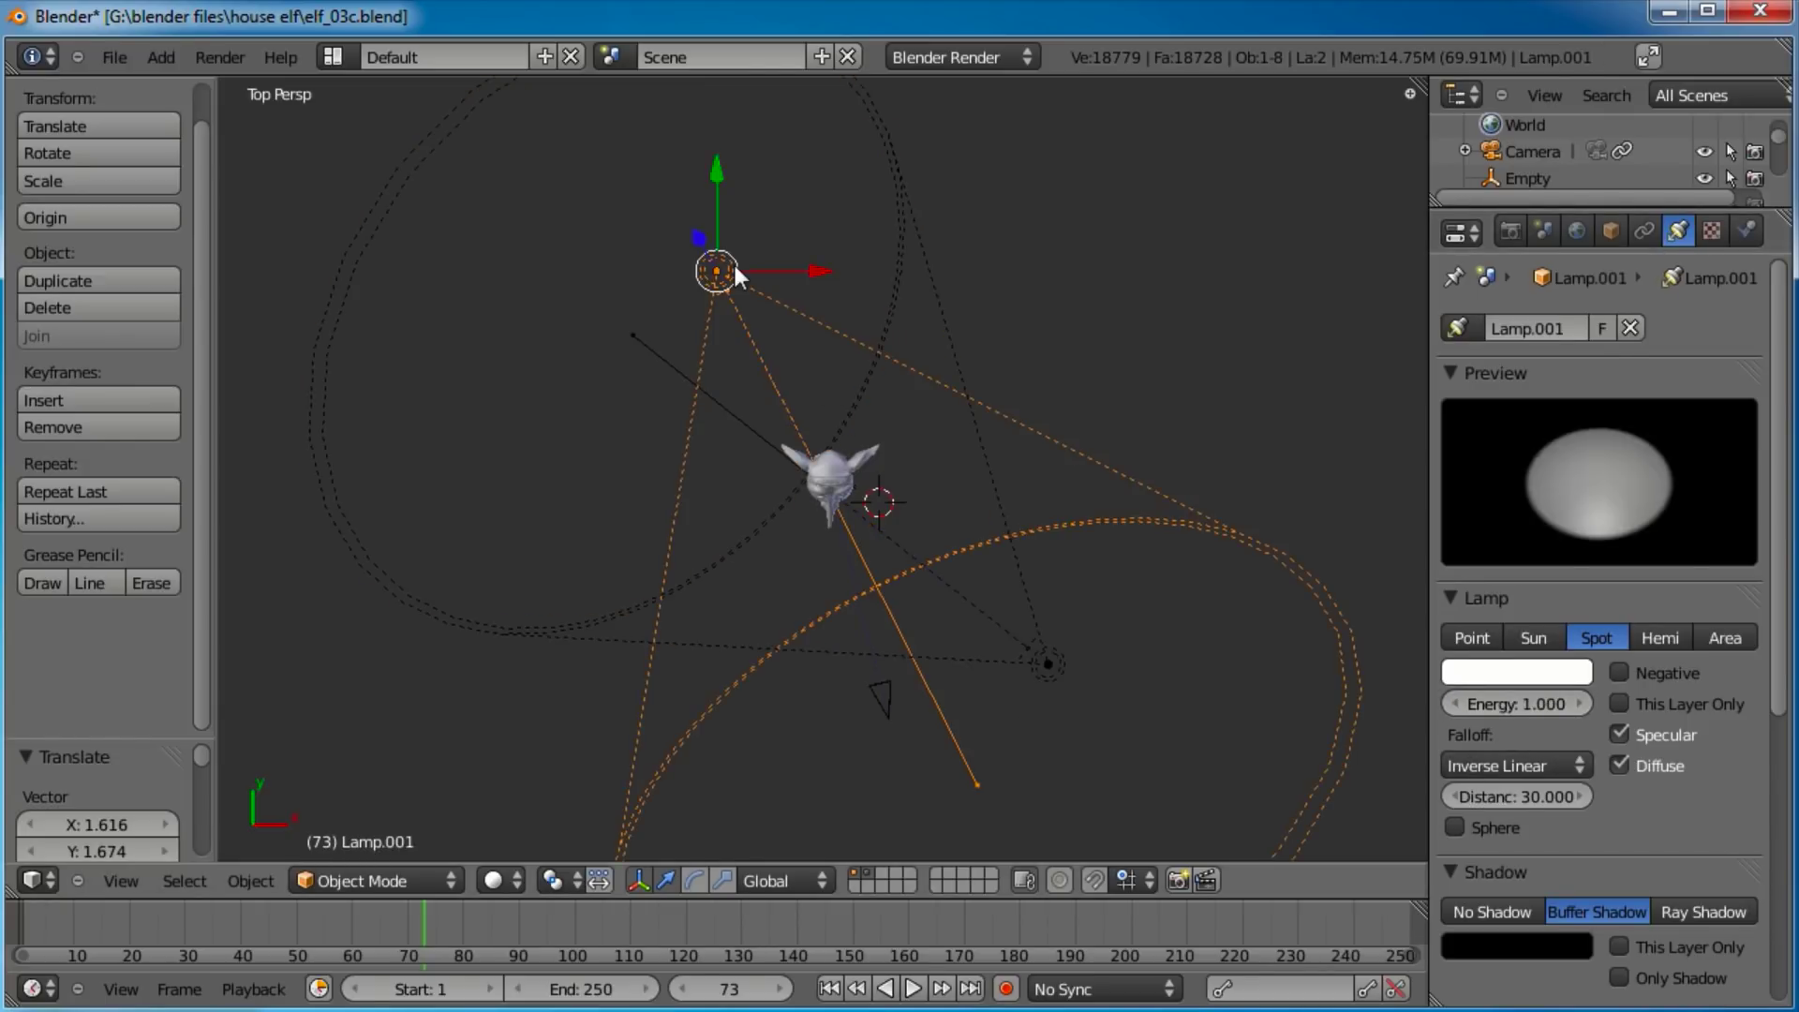
pyautogui.click(1510, 703)
pyautogui.write('1.5')
pyautogui.press('Return')
# In camera view, move the camera about -3.1 in X and -0.35 in Y, and lower it for a nearly frontal view of the elf.
pyautogui.press('KP_0')
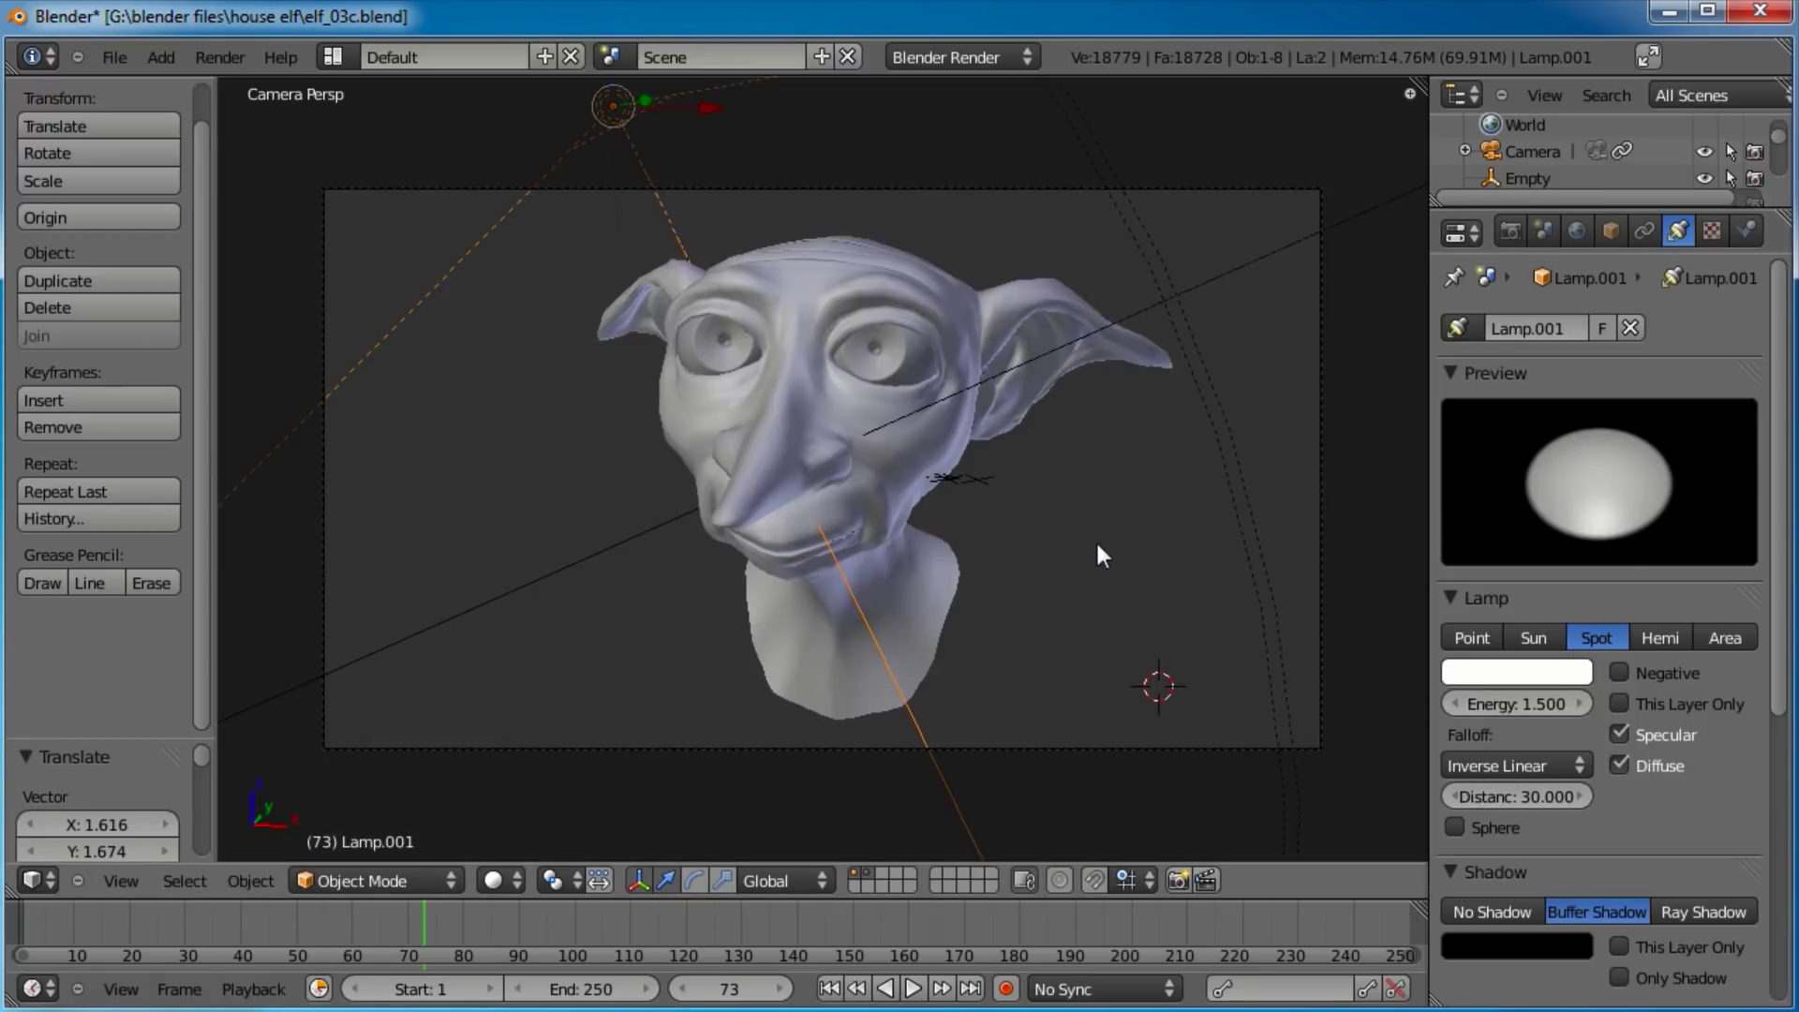
pyautogui.rightClick(1321, 469)
pyautogui.press('g')
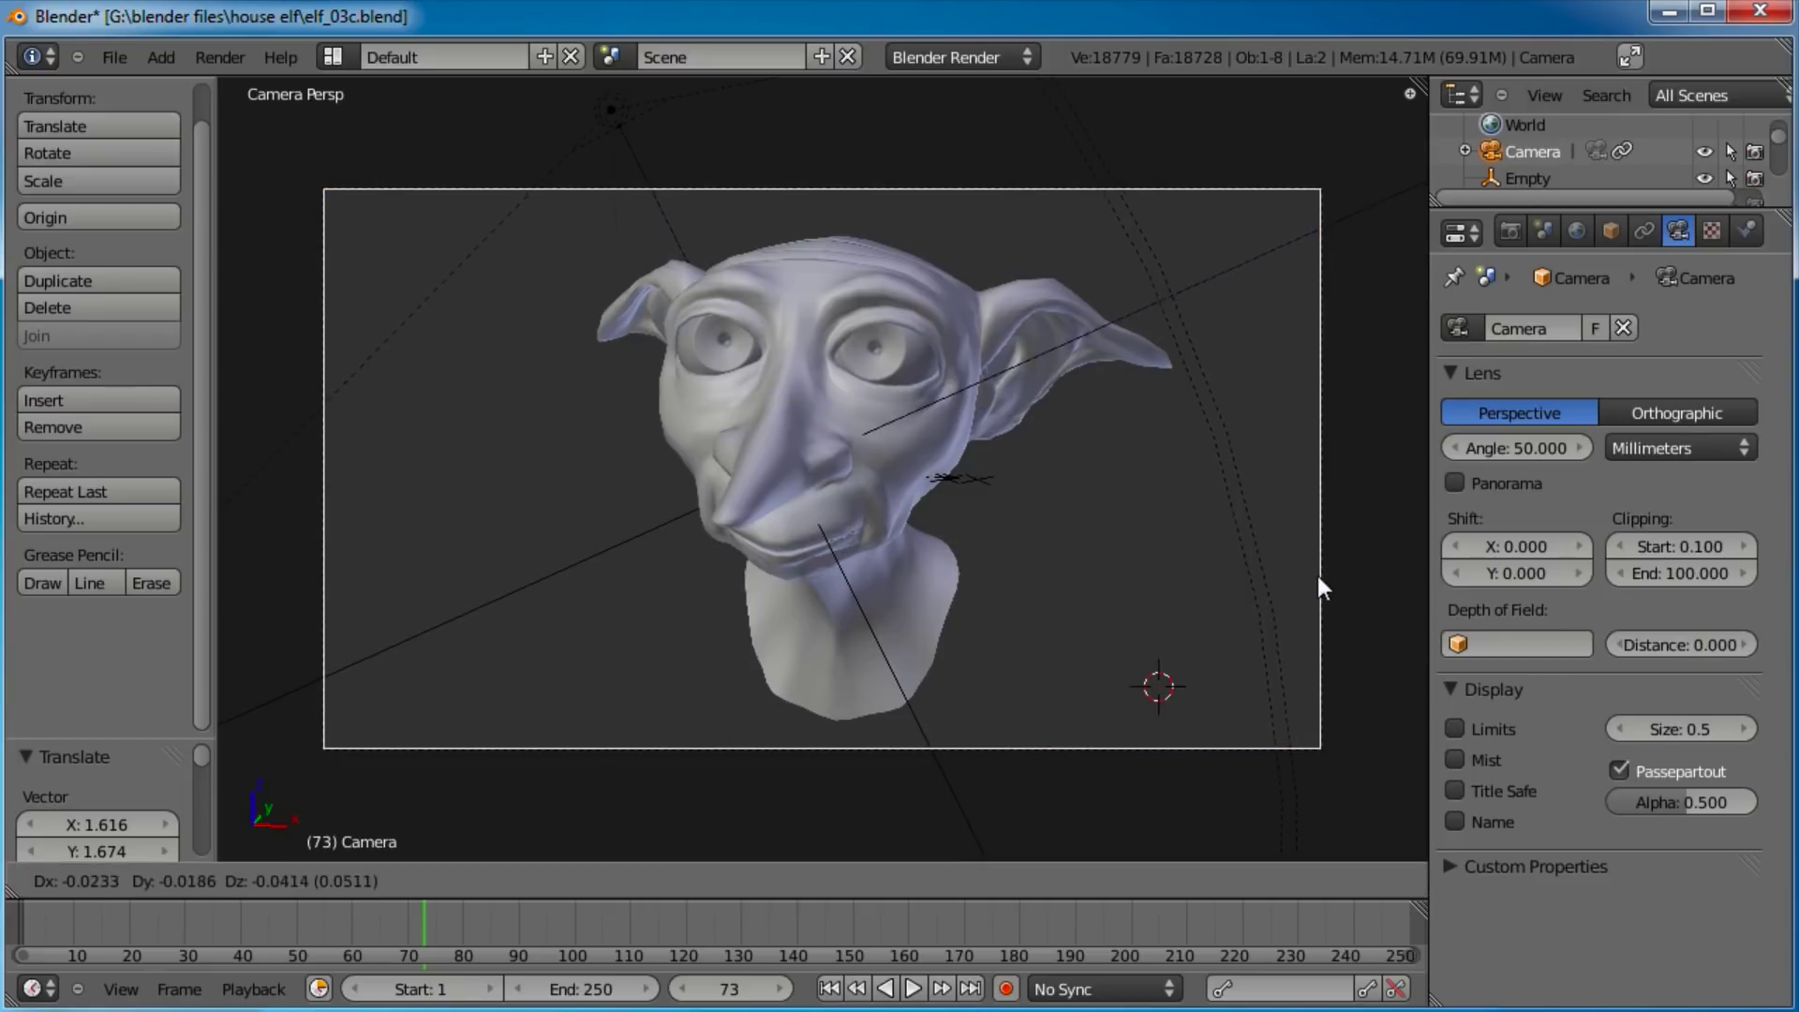
pyautogui.click(785, 723)
pyautogui.press('g')
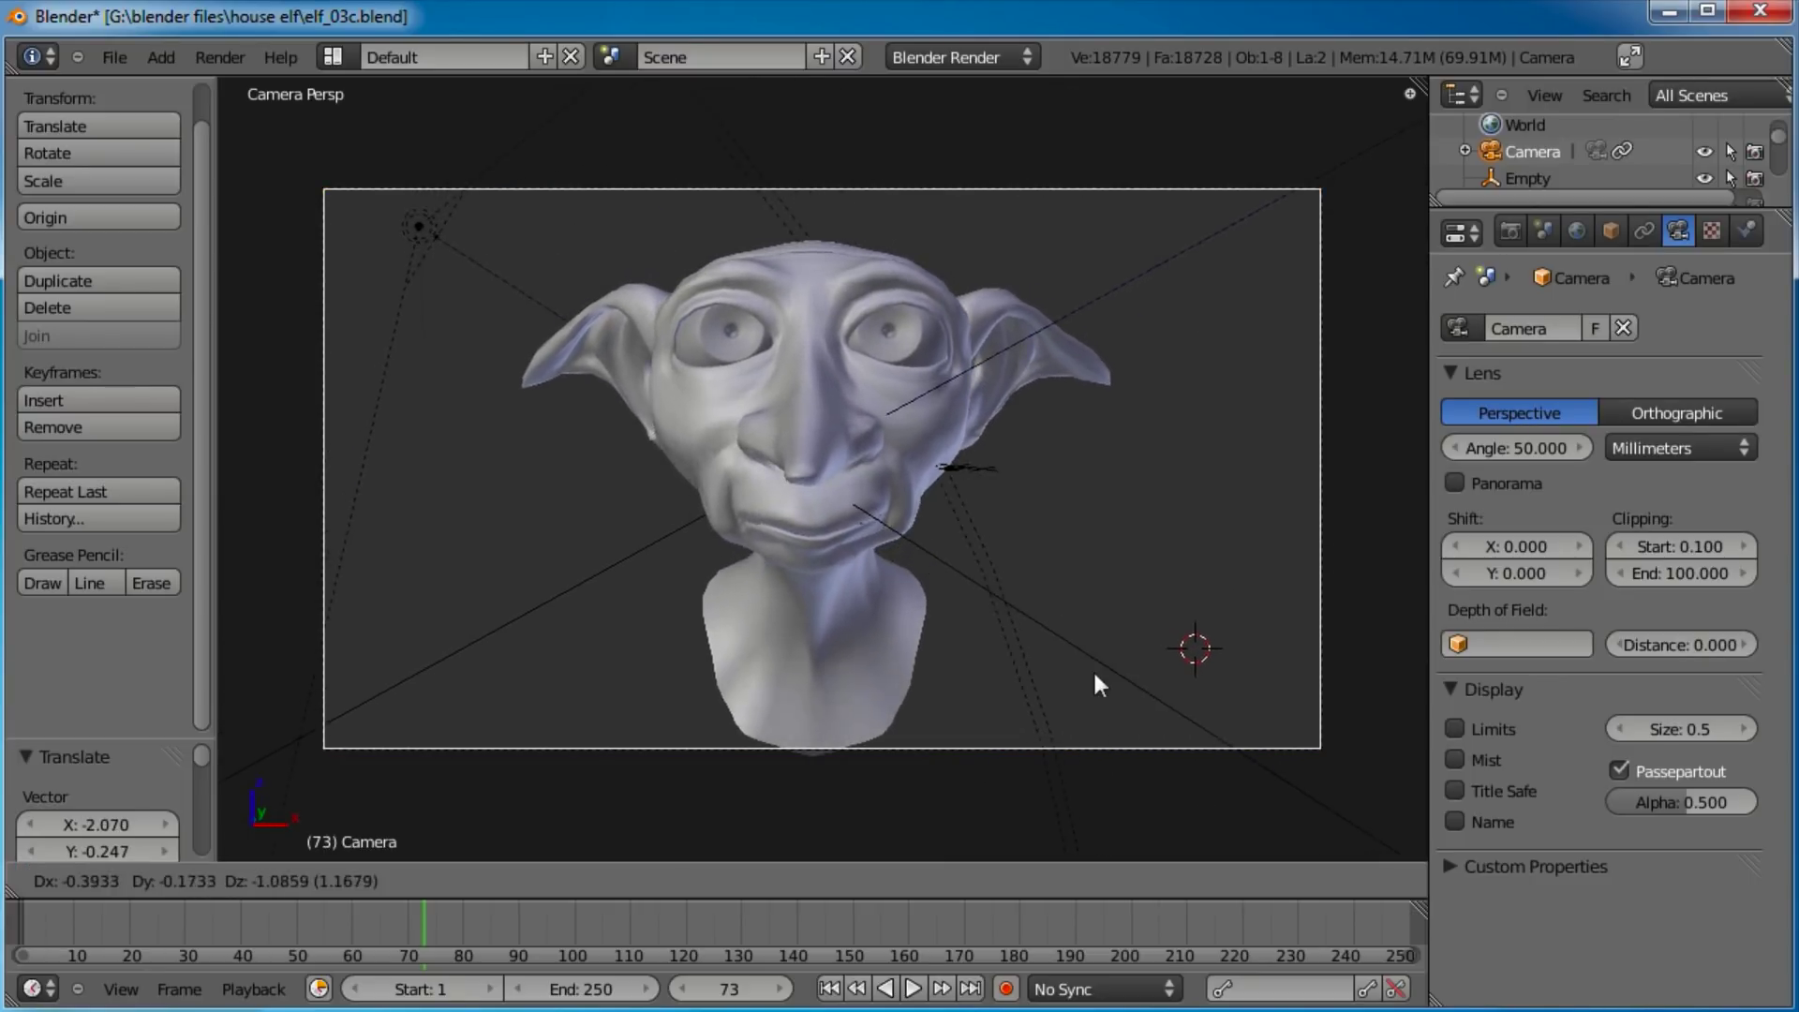
pyautogui.click(949, 838)
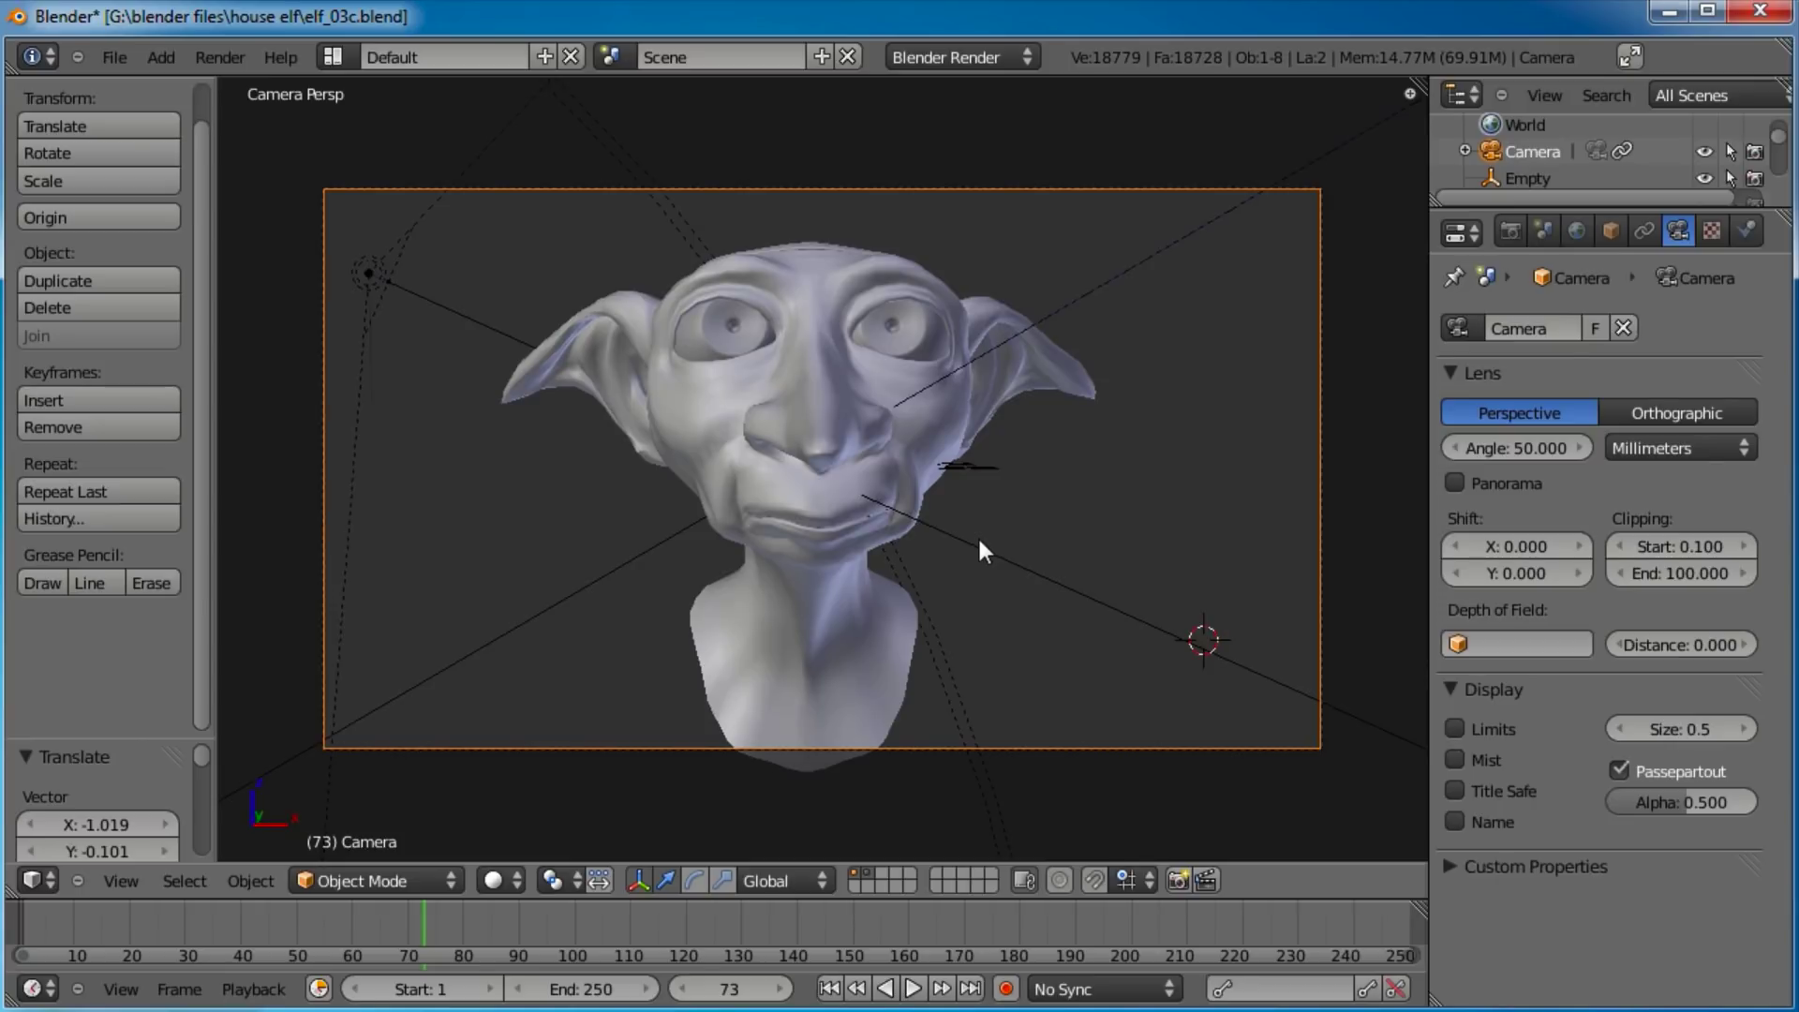
# Render the elf head from the frontal camera angle, and examine the lighting on the face and ears.
pyautogui.press('F12')
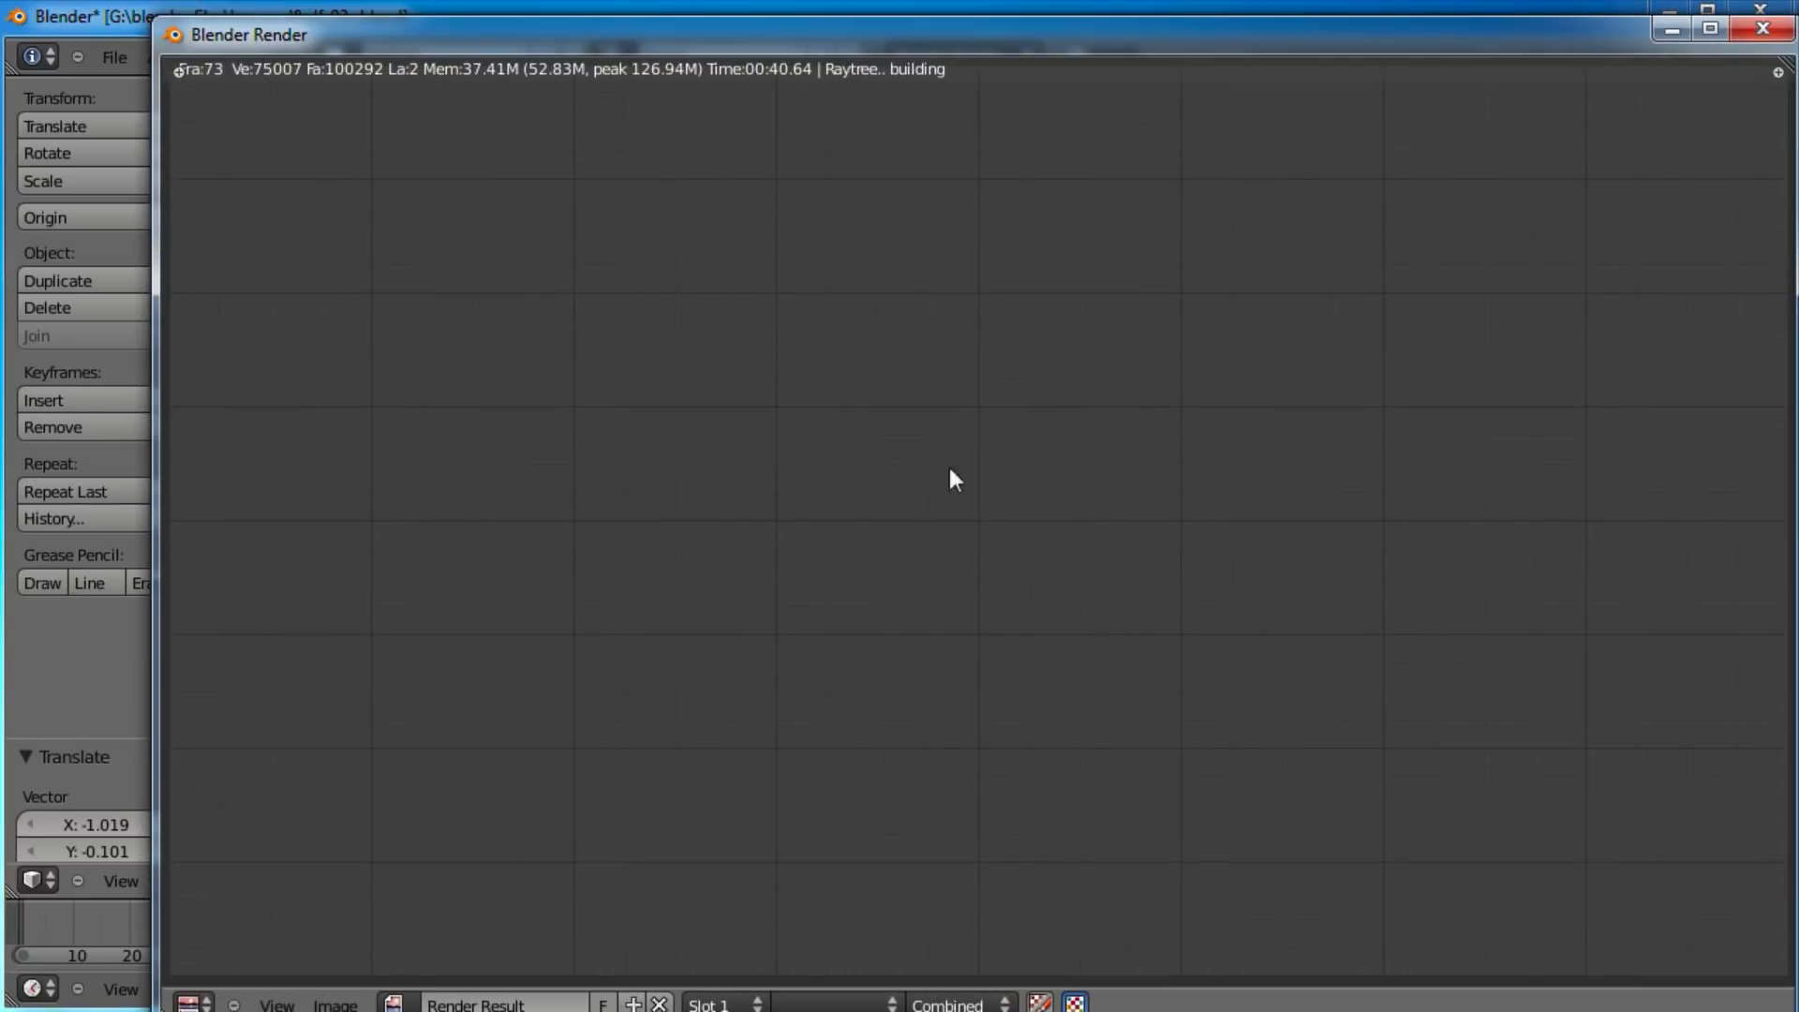
pyautogui.moveTo(977, 55)
pyautogui.mouseDown()
pyautogui.moveTo(929, 47)
pyautogui.moveTo(941, 56)
pyautogui.mouseUp()
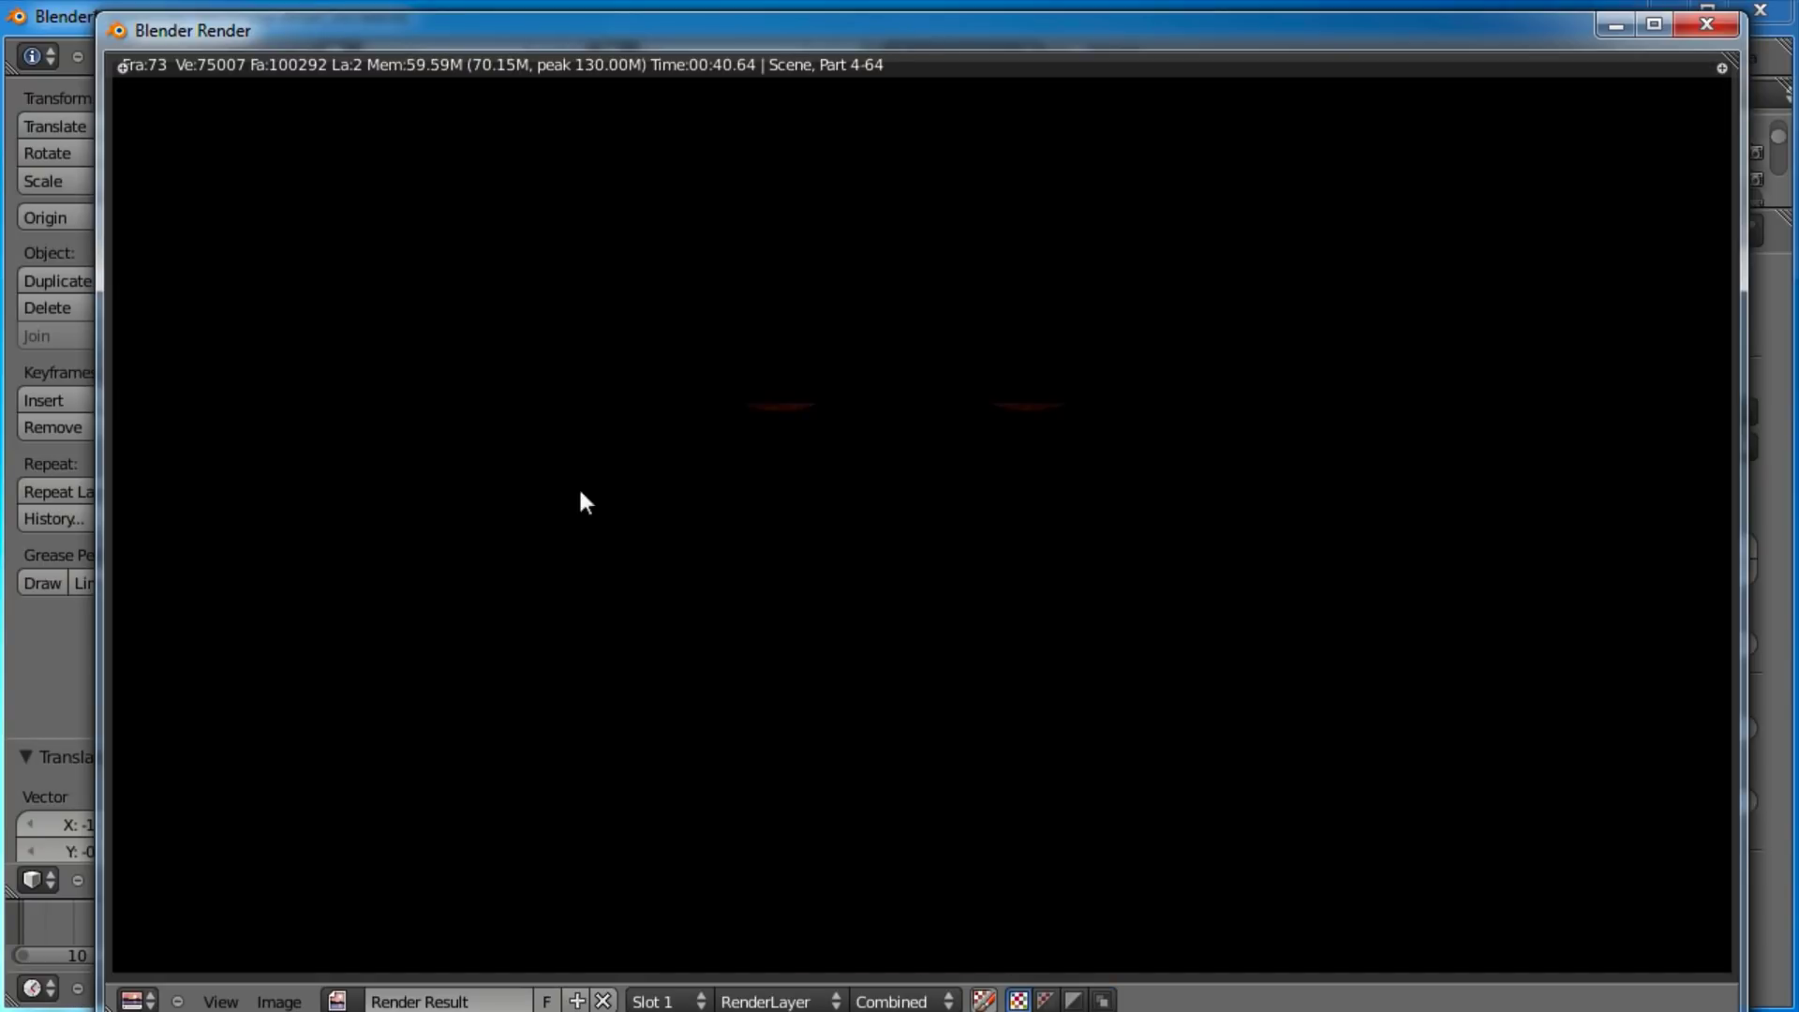
pyautogui.press('Escape')
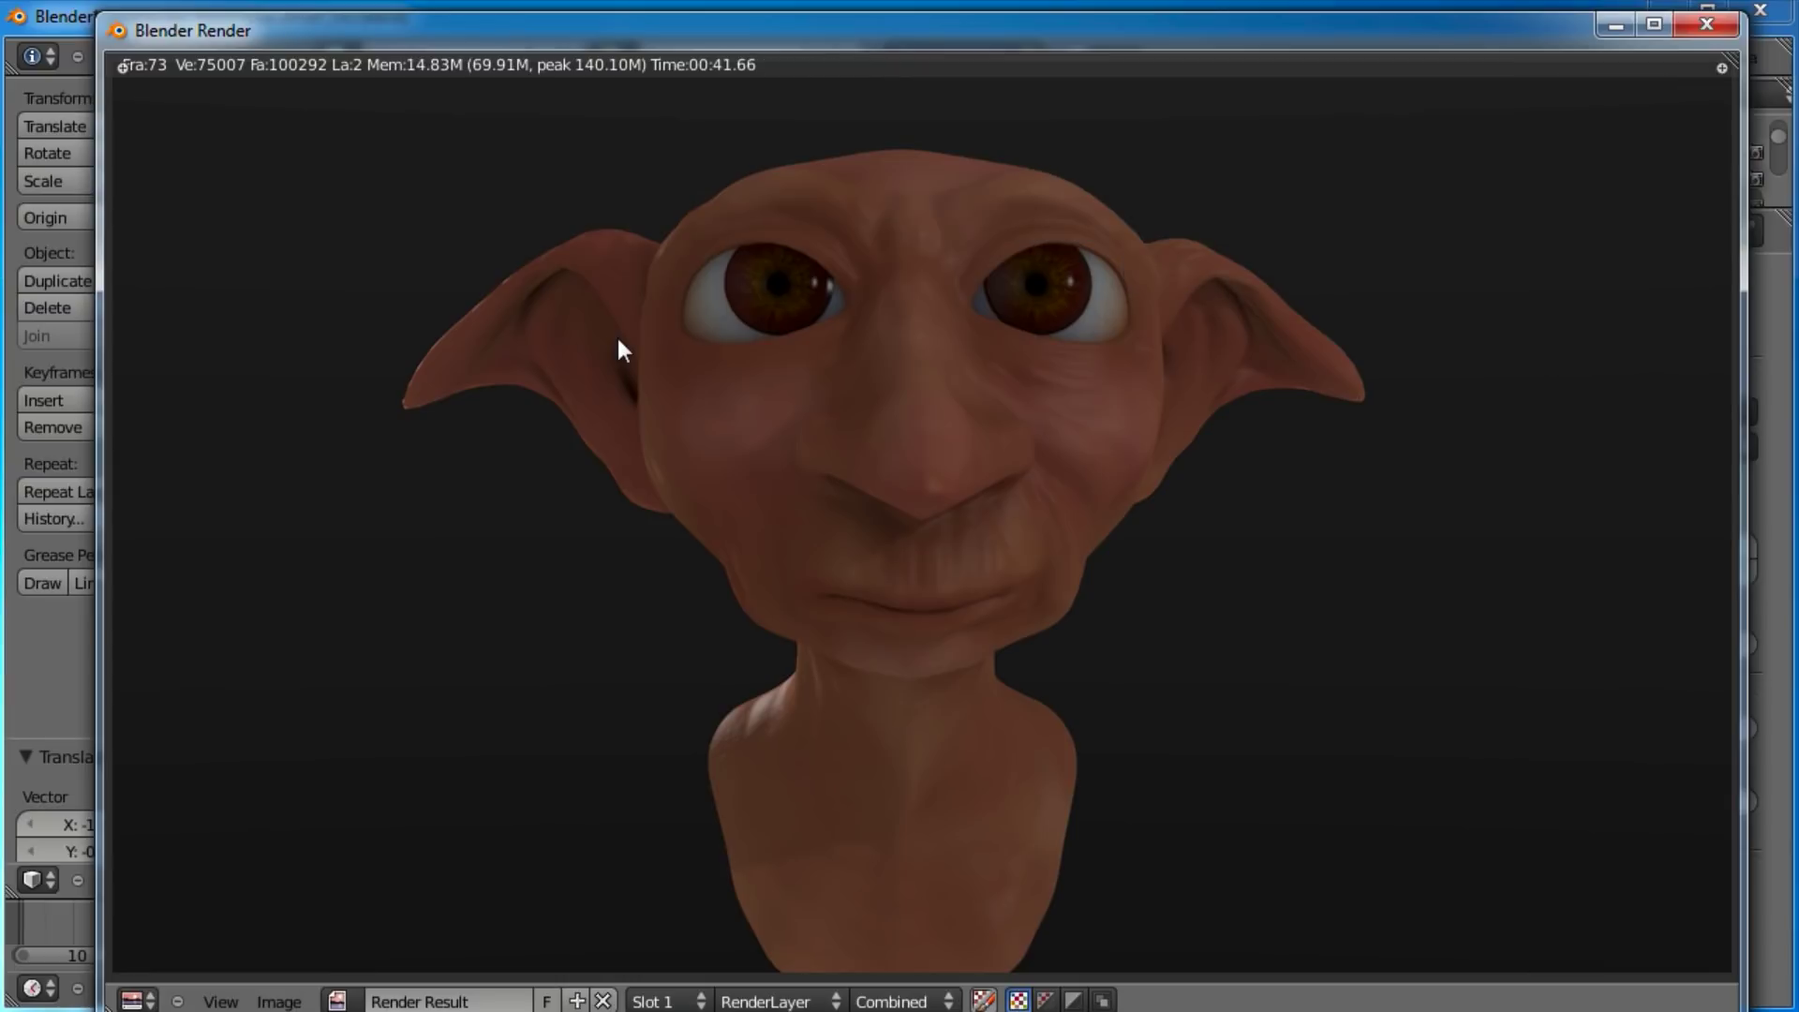
pyautogui.scroll(-1, 622, 369)
pyautogui.scroll(2, 630, 373)
pyautogui.scroll(-1, 437, 288)
pyautogui.moveTo(980, 626); pyautogui.dragTo(991, 618, button='middle')
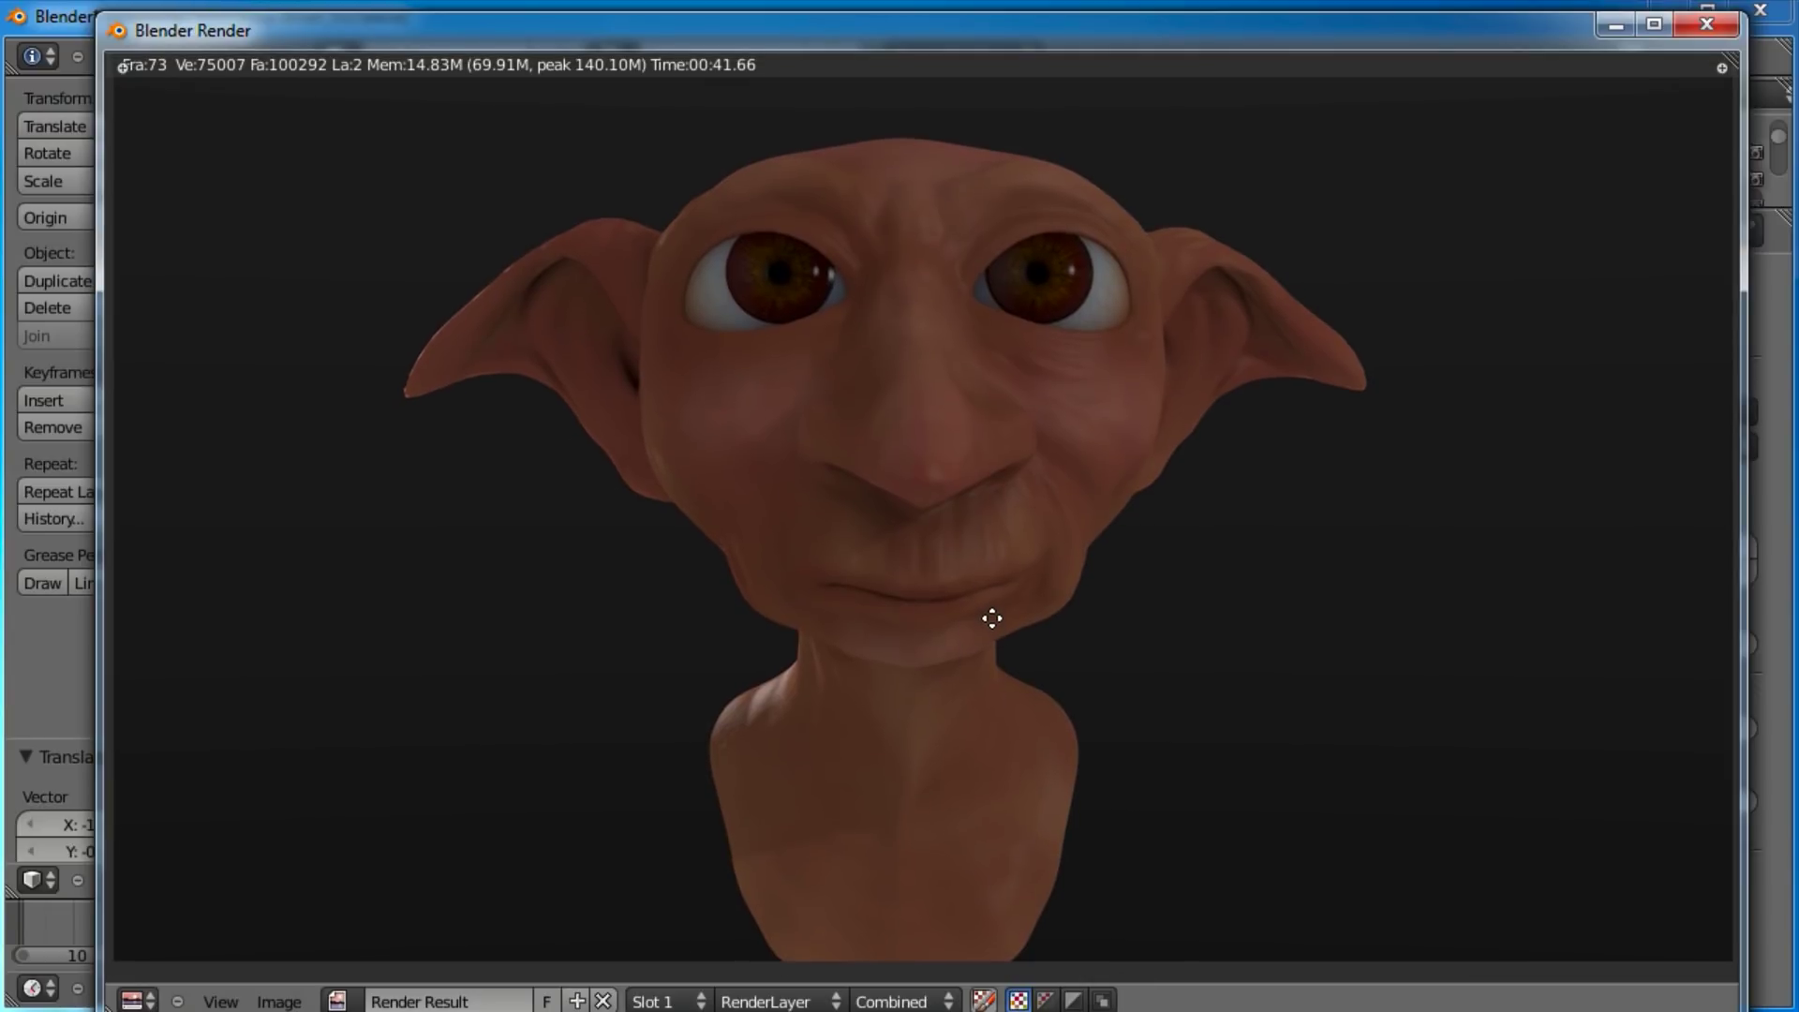